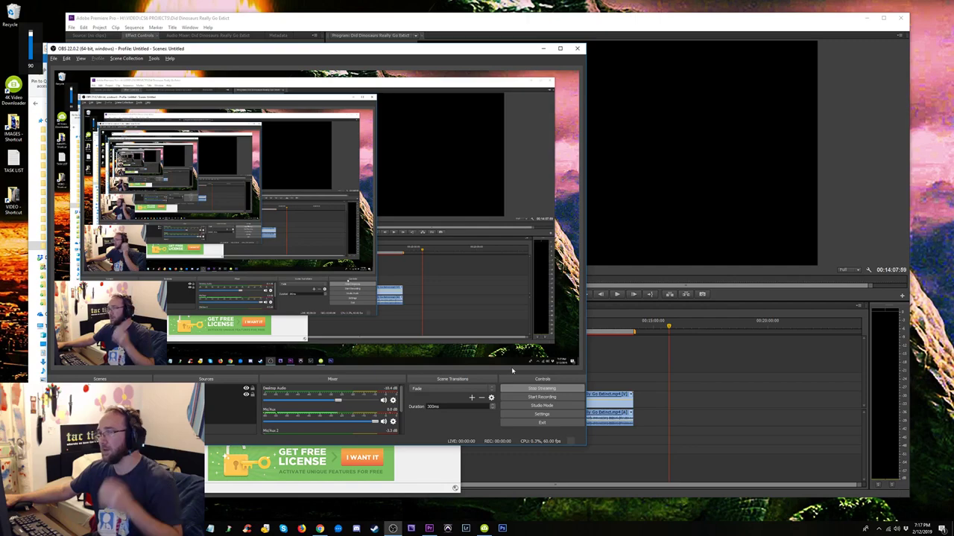
- Bring up the YouTube live dashboard in the browser and pause the stream preview with its sound muted
click(320, 529)
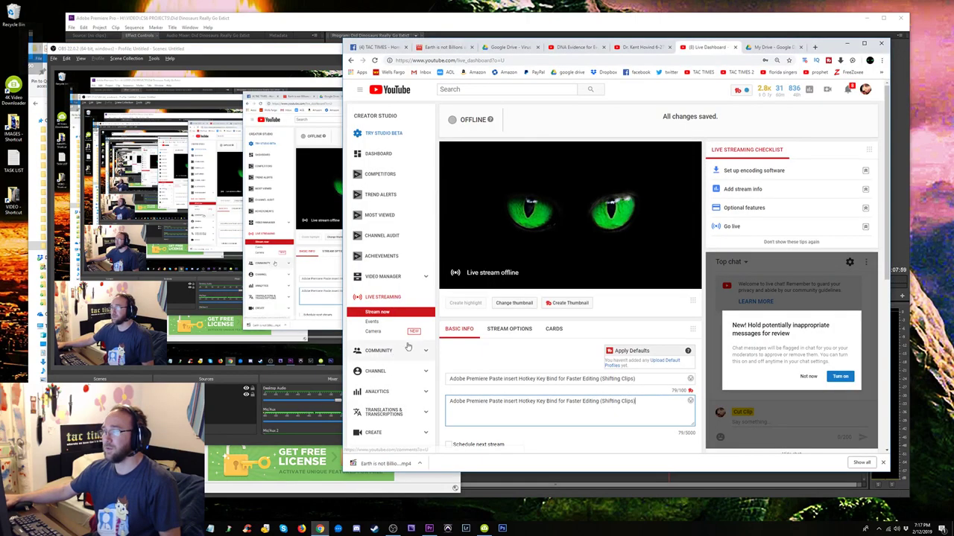
click(537, 337)
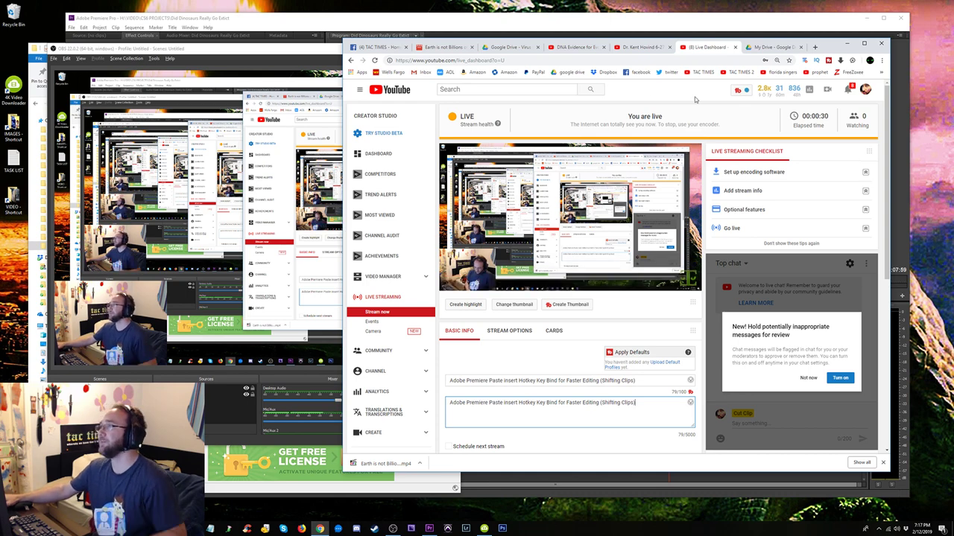
click(848, 46)
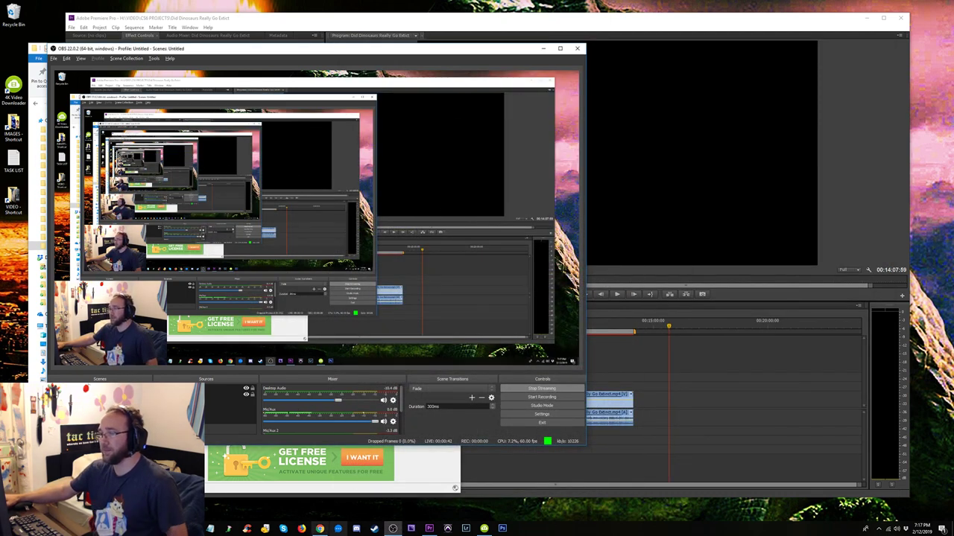
click(319, 529)
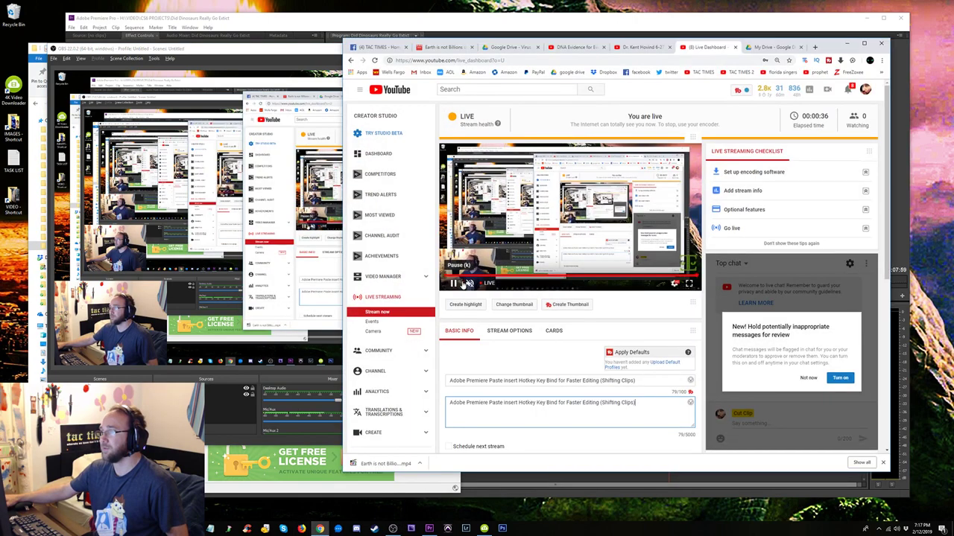
click(468, 284)
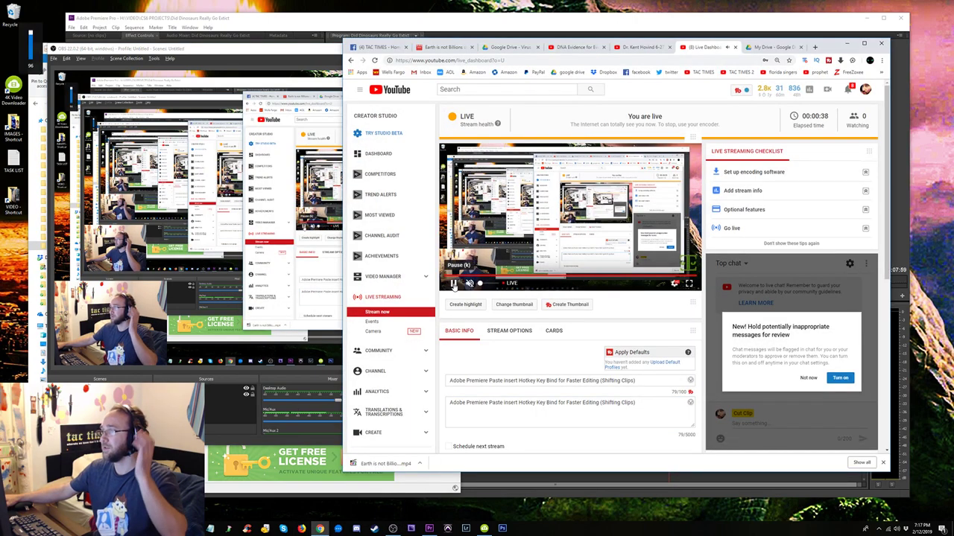
click(469, 284)
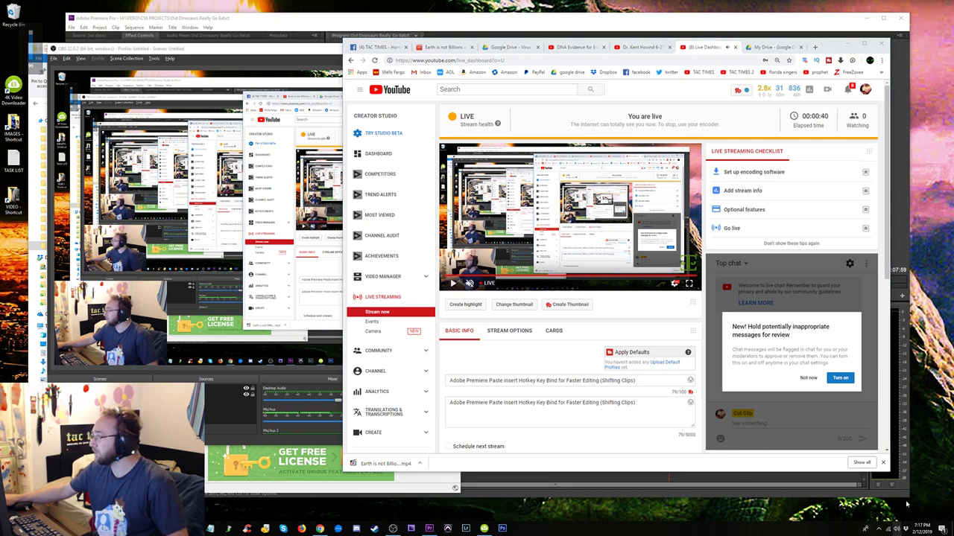
- Switch the Windows playback device to the Logitech G933 Gaming Wireless Headset speakers
click(898, 529)
click(857, 494)
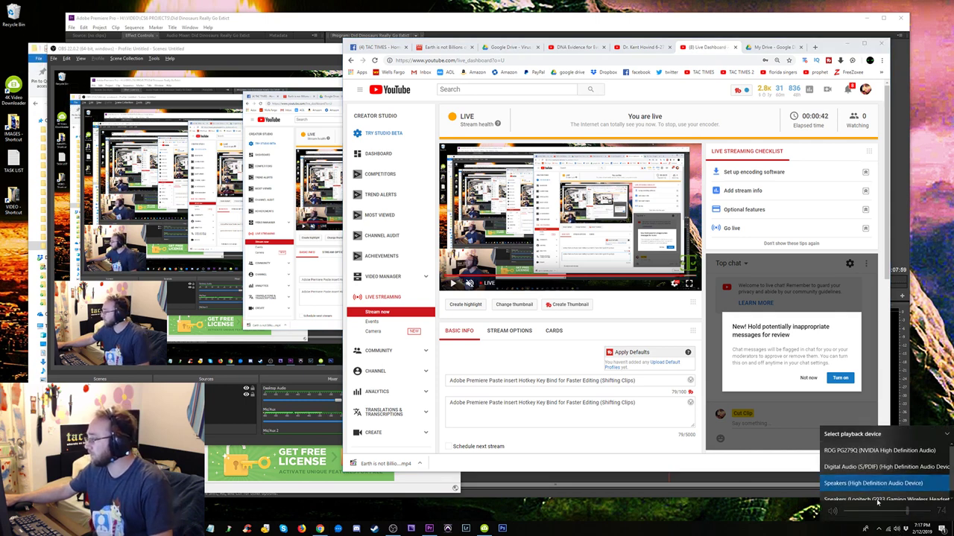
click(868, 496)
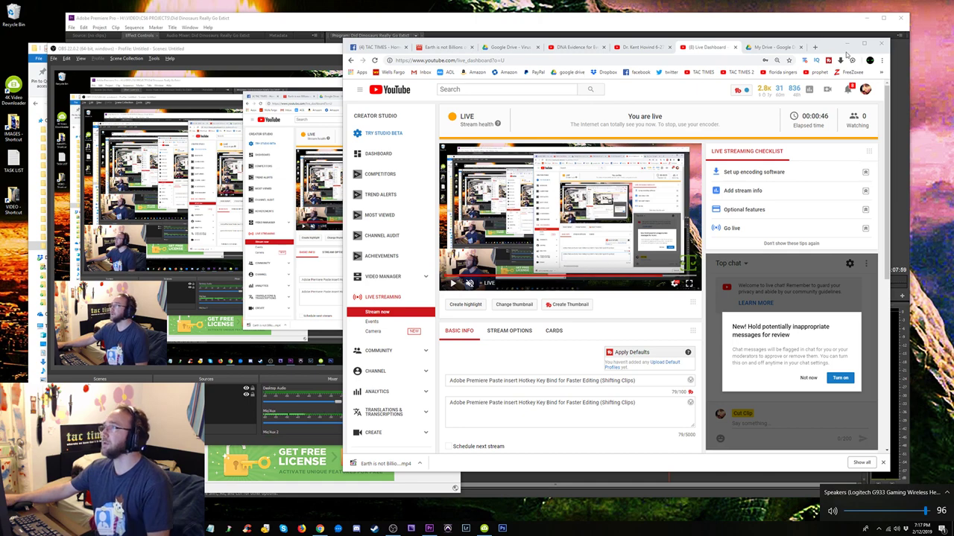
- Minimize the browser and OBS windows to reveal Premiere Pro
click(846, 47)
click(846, 46)
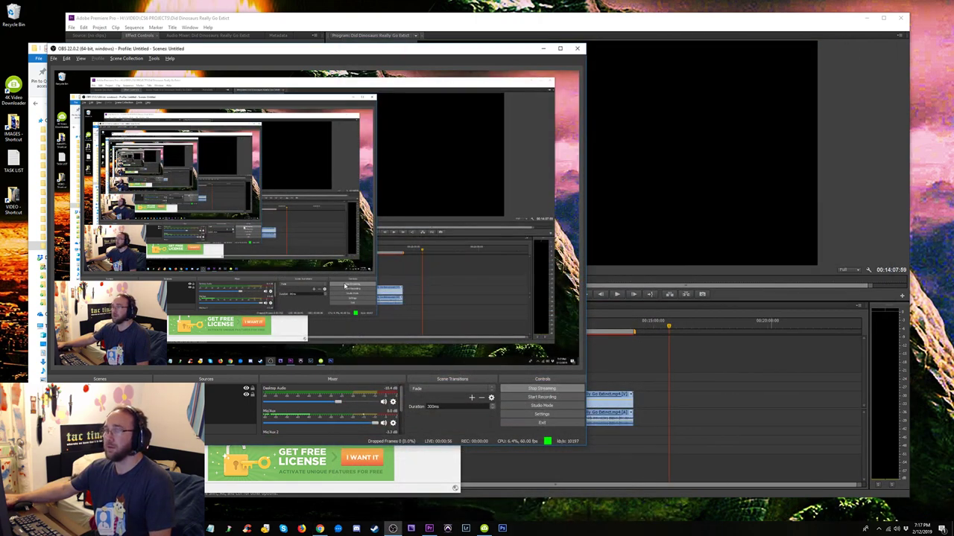
click(543, 48)
click(451, 54)
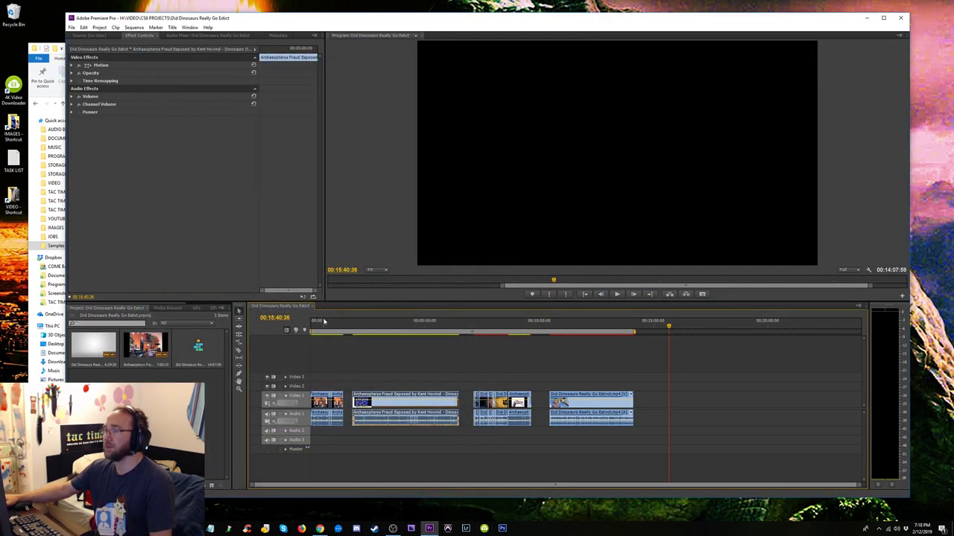
- Close Premiere Pro and the Samples folder window, and relaunch Premiere Pro
click(901, 21)
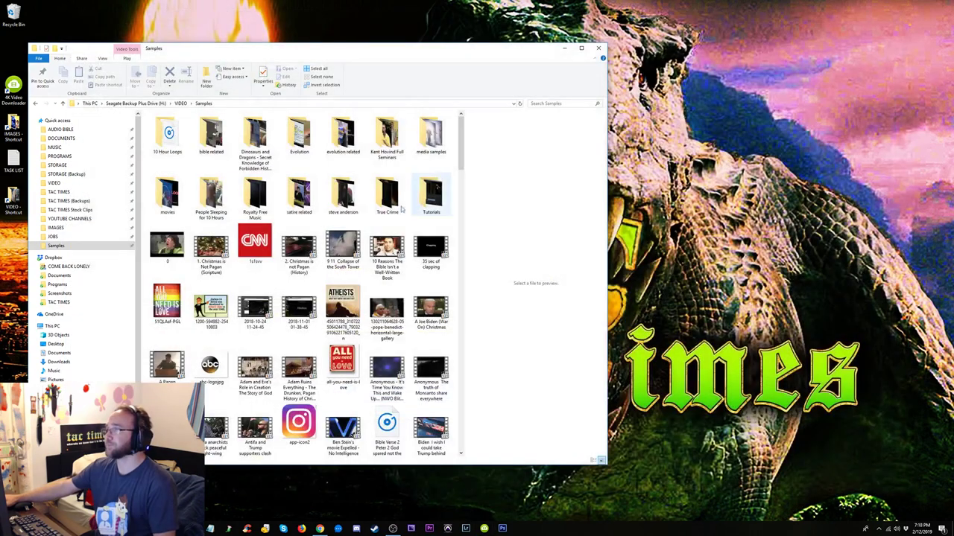
click(597, 47)
click(430, 528)
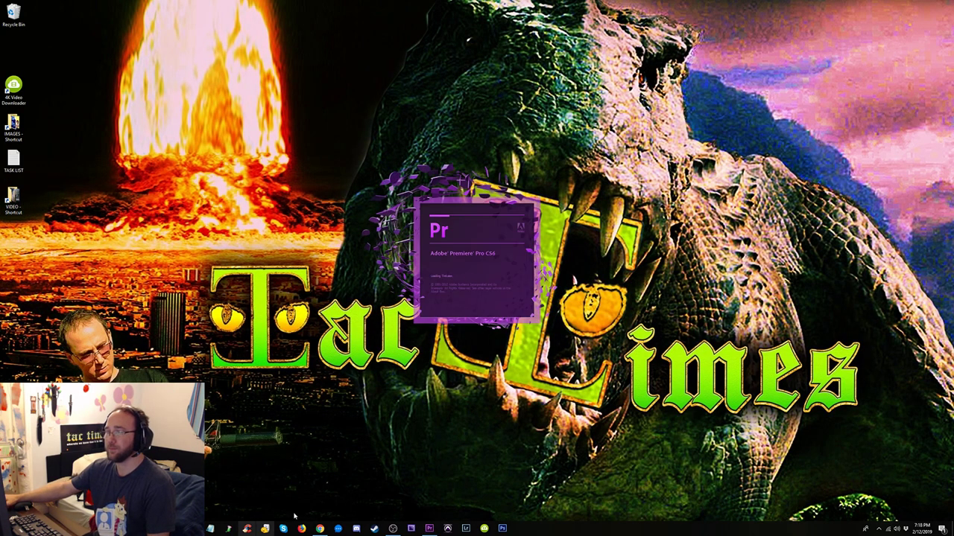
- Return to the Premiere Pro welcome screen, raise the system volume, and open the recent project Did Dinosaurs Really Go Extinct
click(393, 528)
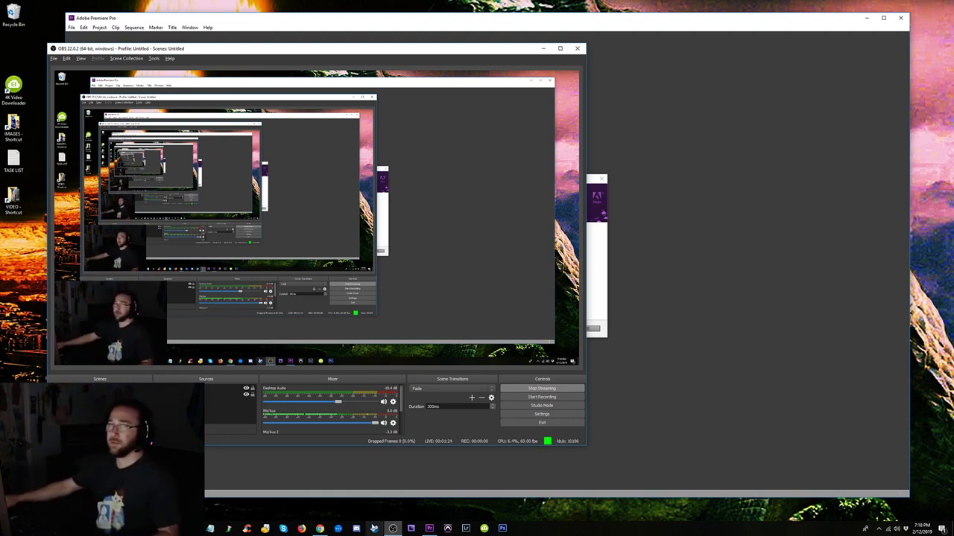
click(254, 19)
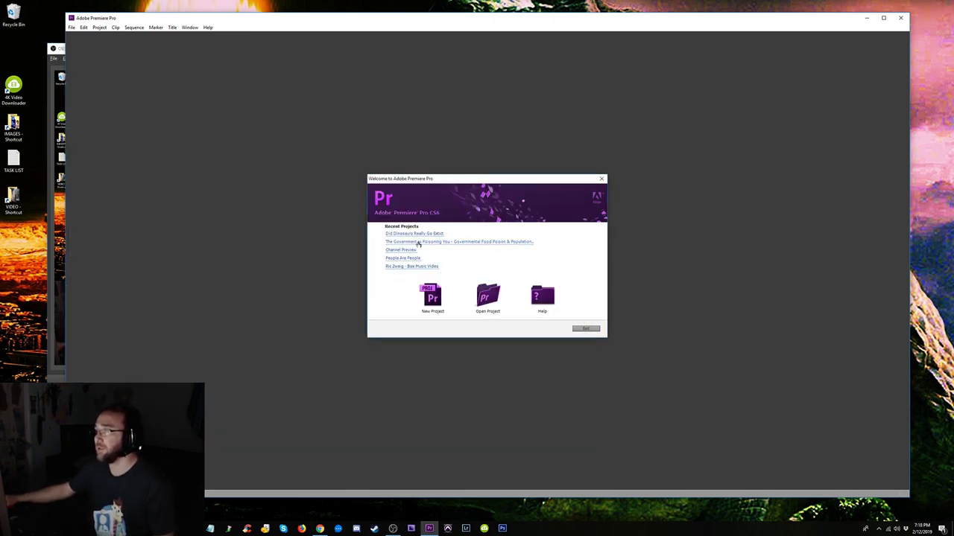
key(XF86AudioRaiseVolume)
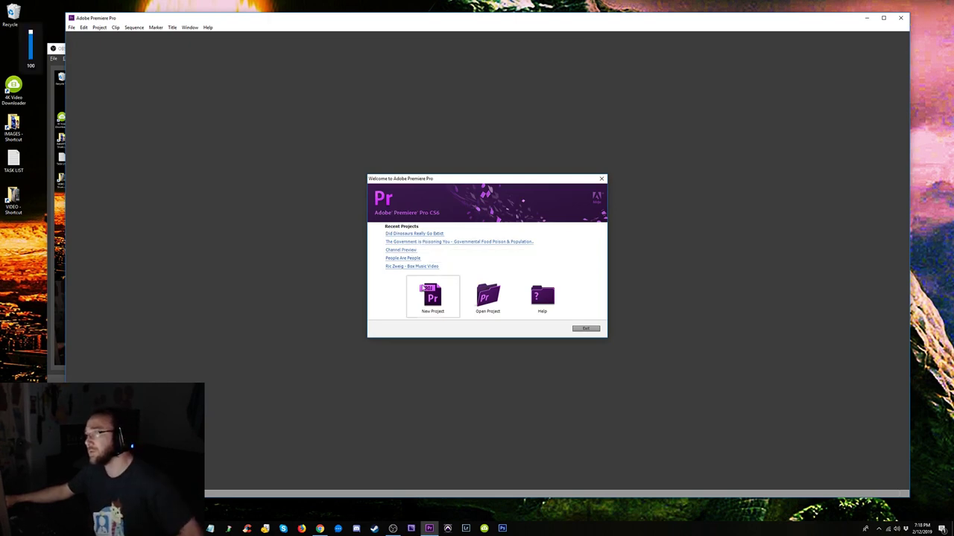
click(413, 235)
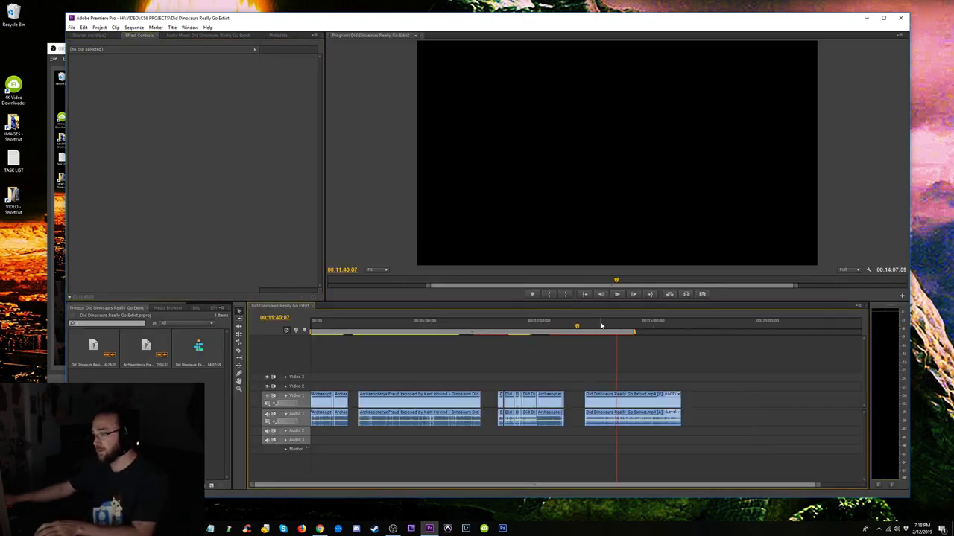
- Maximize the Premiere Pro window and examine the gapped clips at several points along the dinosaur sequence
click(365, 326)
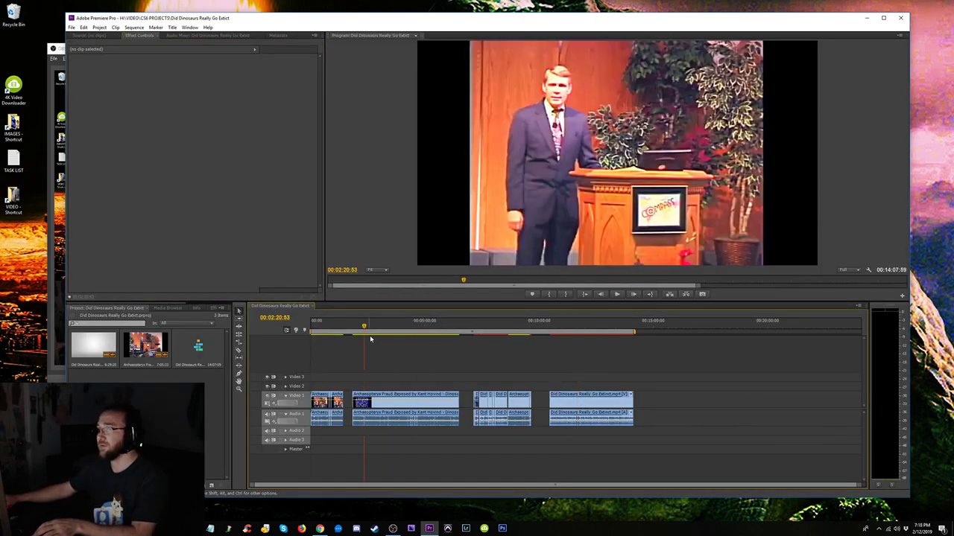
drag(386, 335, 334, 331)
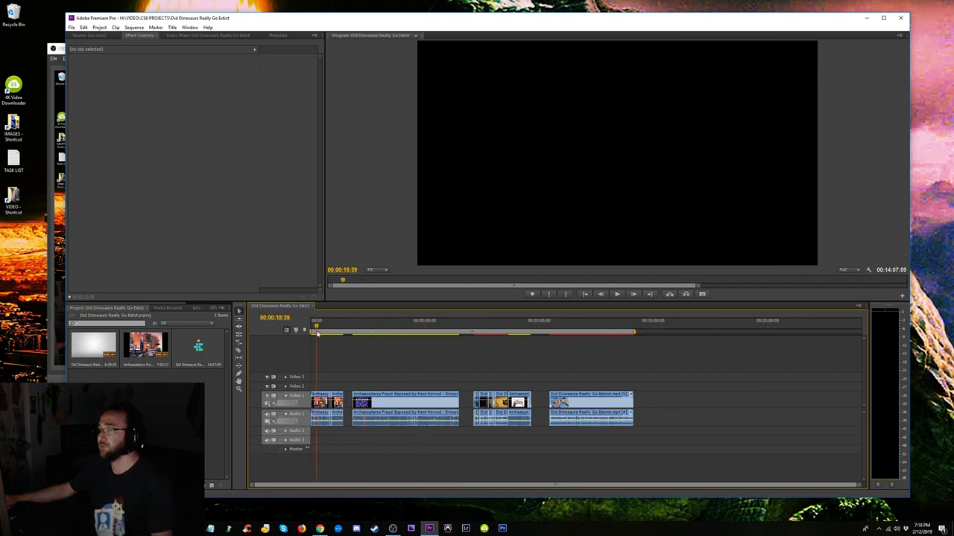
click(881, 18)
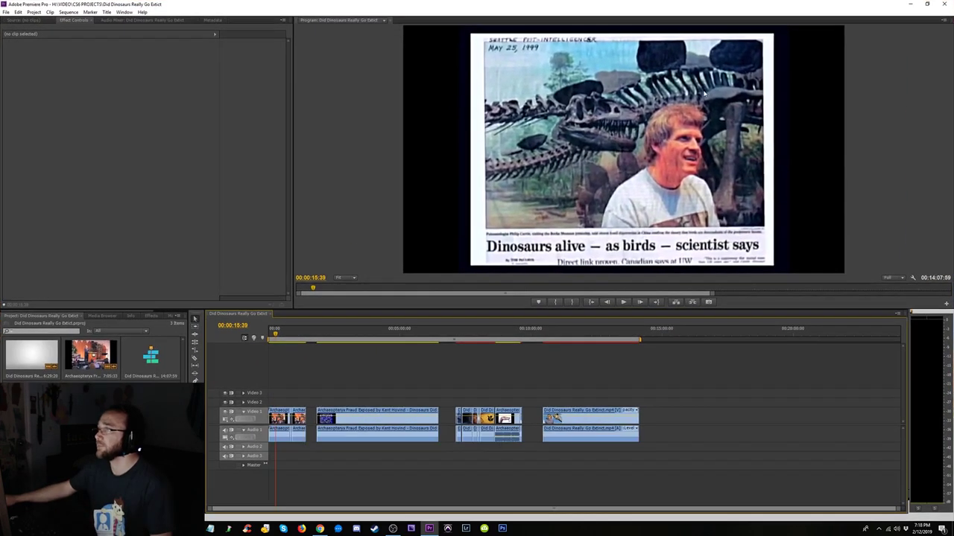
click(481, 333)
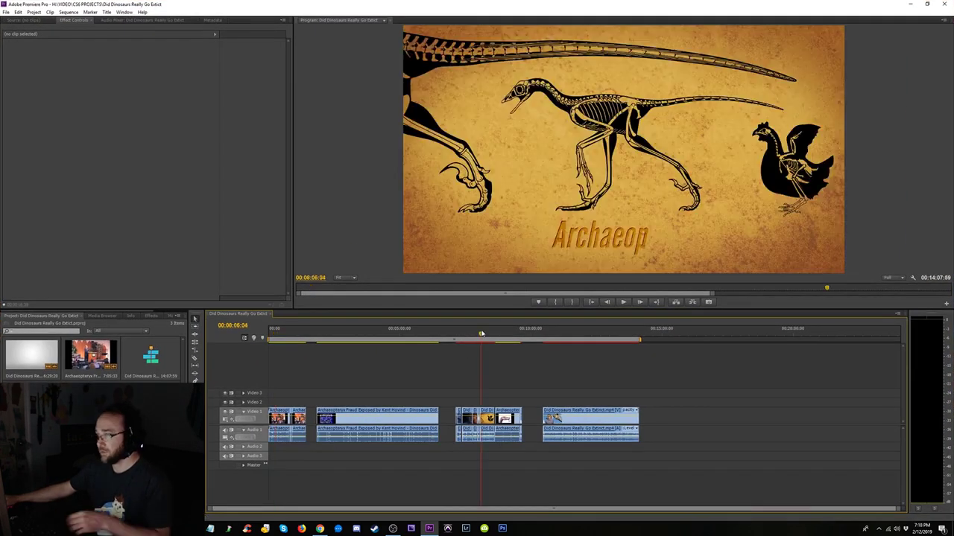
click(339, 335)
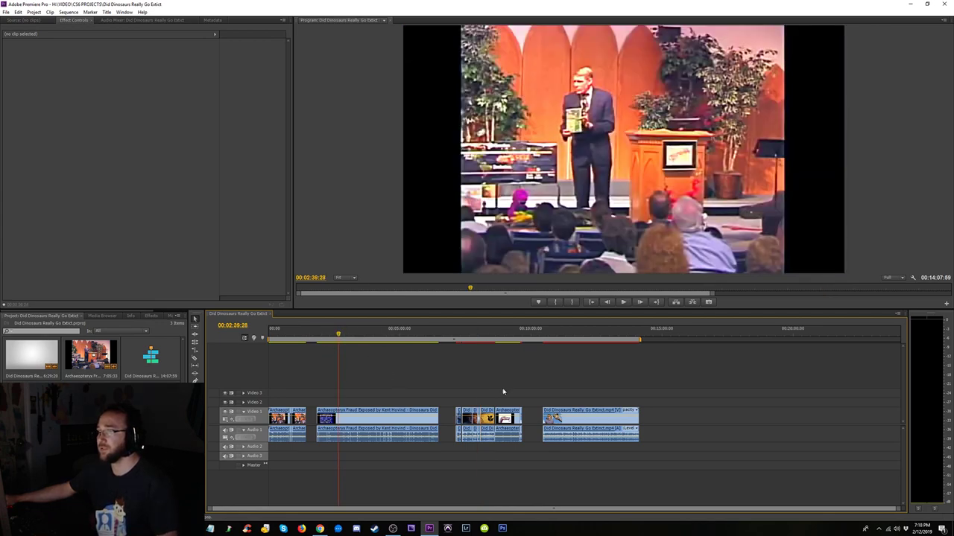
click(287, 334)
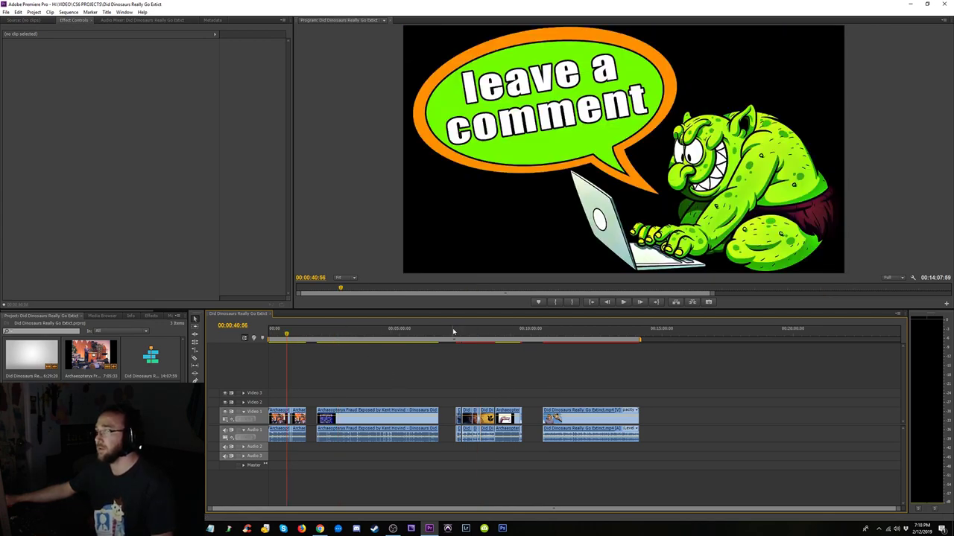
key(shift+1)
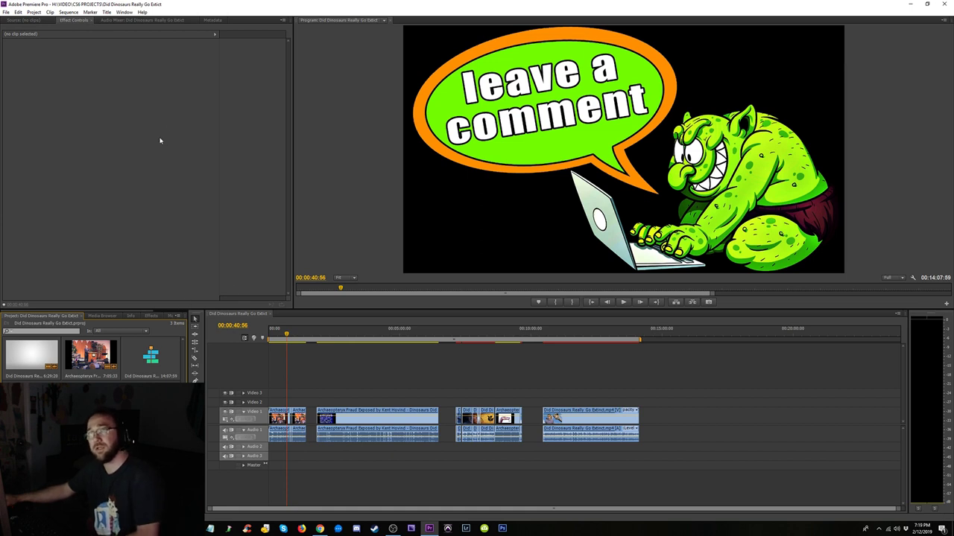
- Start a new project and name it Evolution Bashing
click(6, 12)
mouse_move(41, 22)
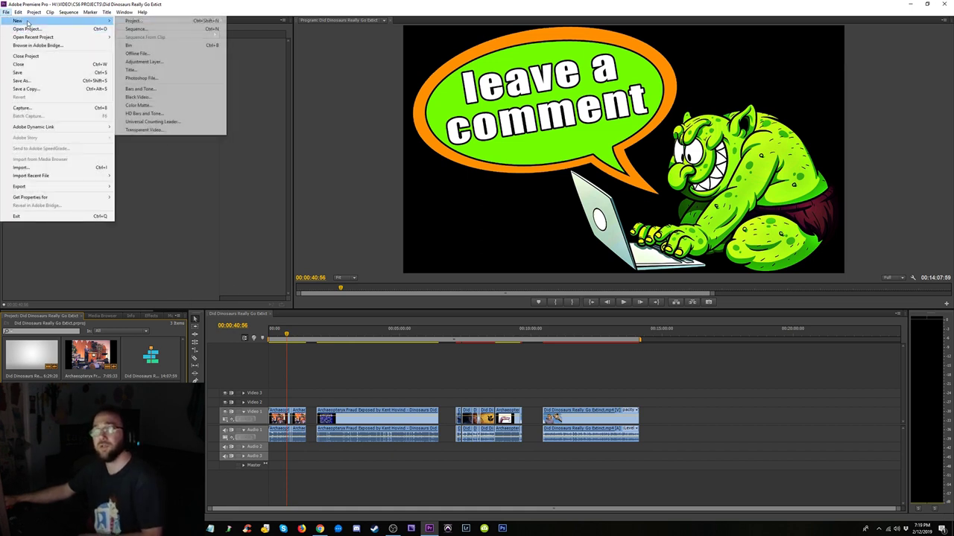
click(137, 23)
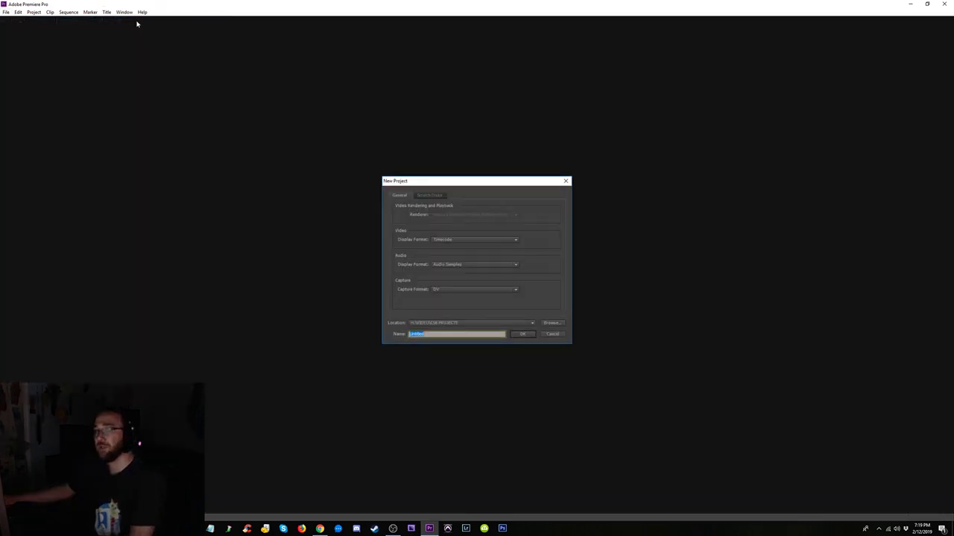
text(E)
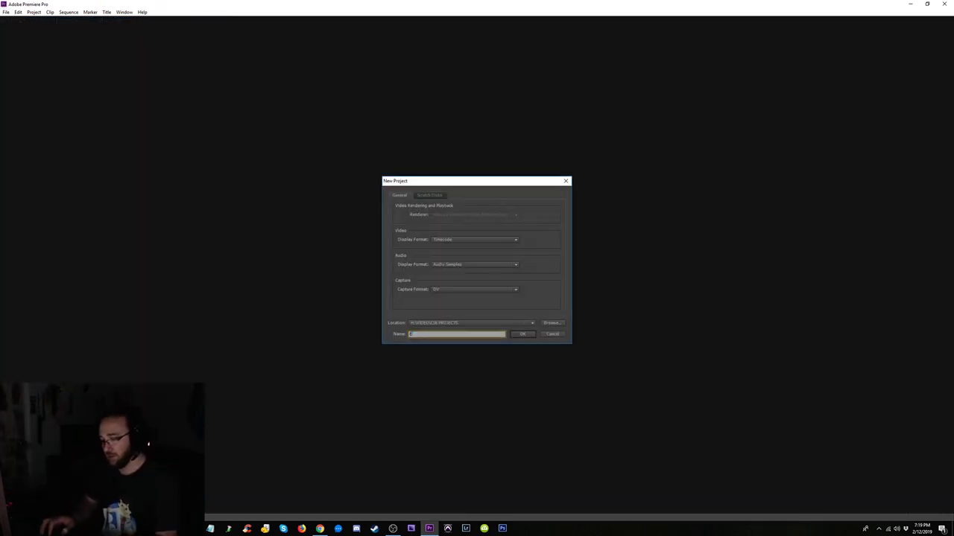
text(volution)
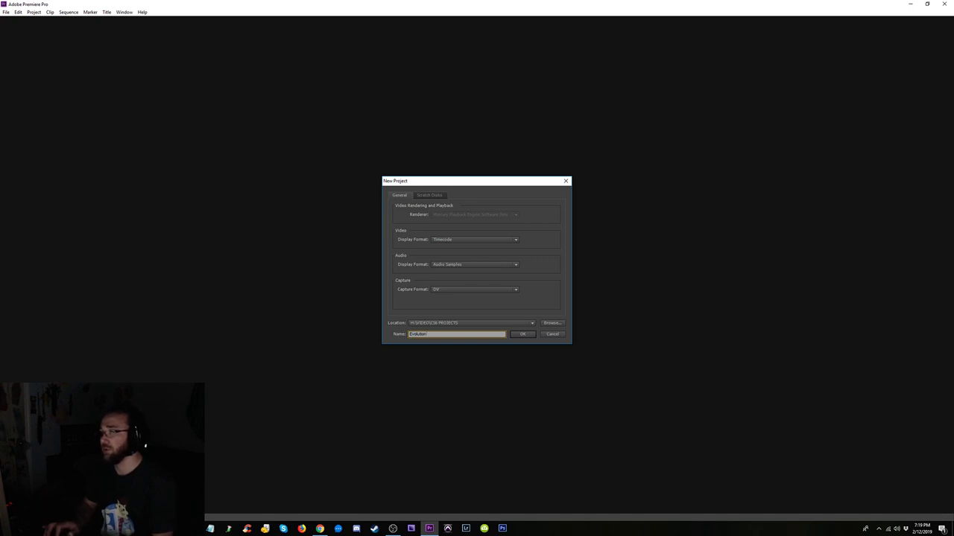
text( Bashing)
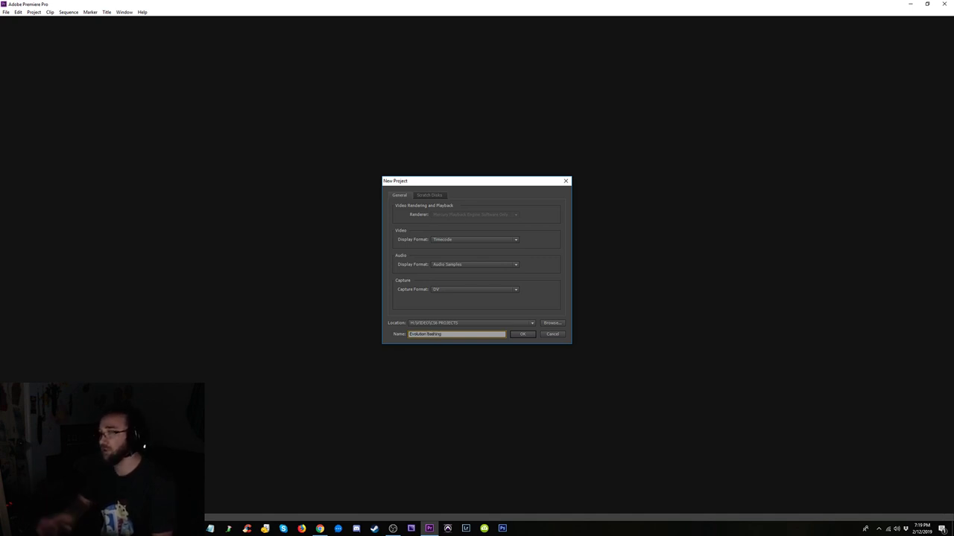
- Create the project and its first sequence, reusing the name Evolution Bashing and keeping the DSLR 1080p30 preset
drag(440, 334, 382, 334)
key(ctrl+c)
click(524, 335)
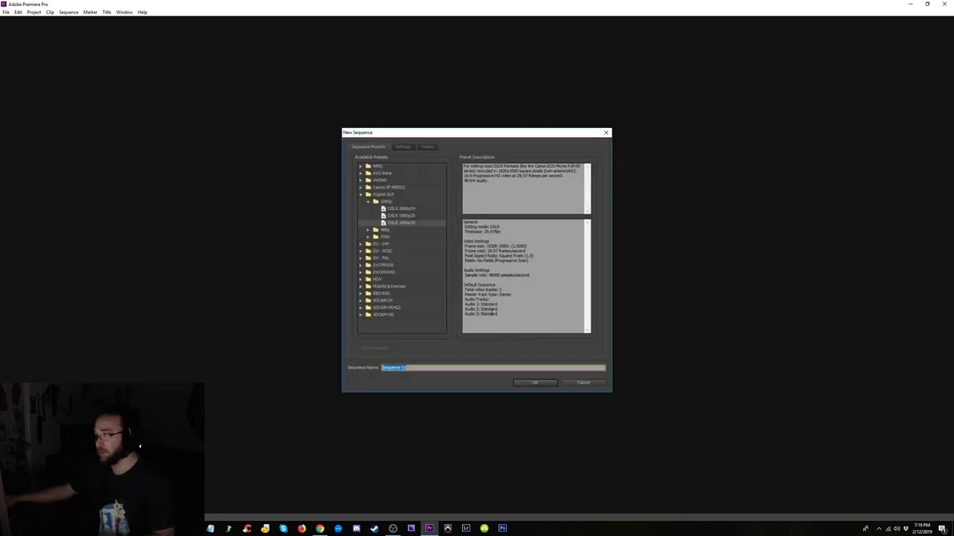
key(ctrl+v)
click(535, 383)
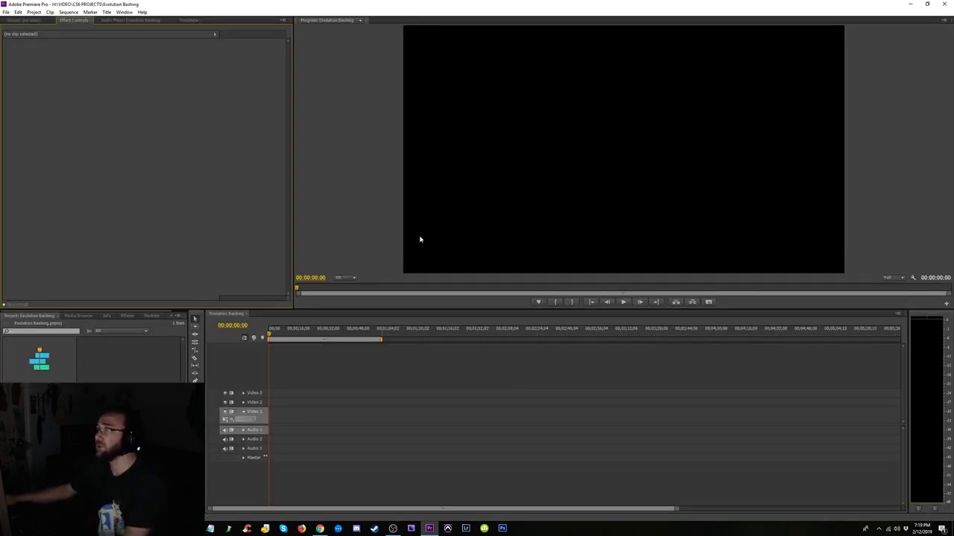
- Search the TAC TIMES folder for "more reasons" and import the video Kent Hovind - More Reasons Why Evolution is Stupid
double_click(112, 370)
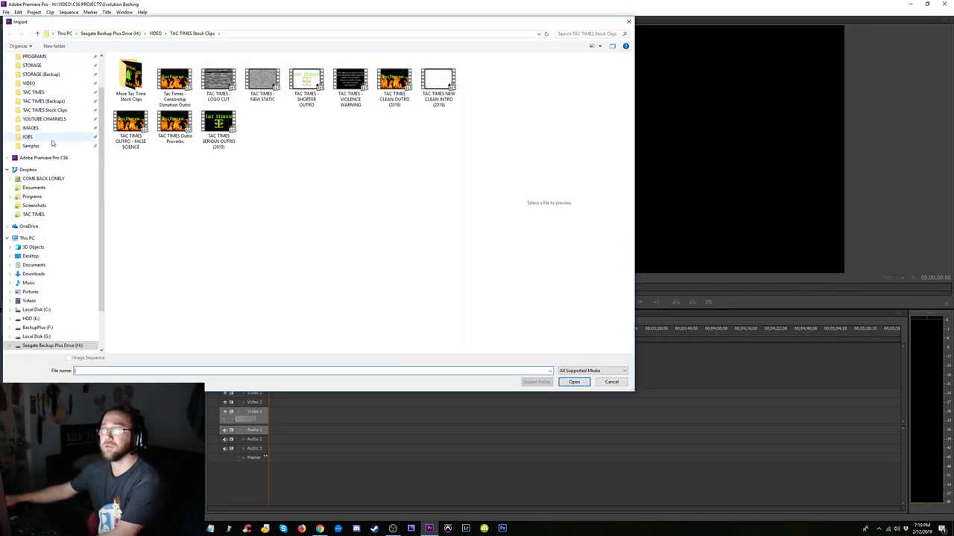
click(34, 92)
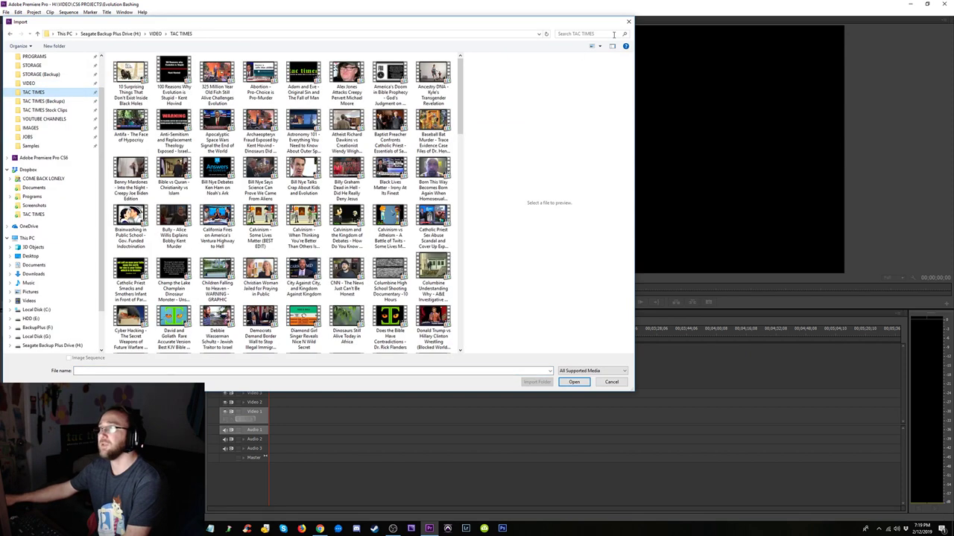
click(596, 34)
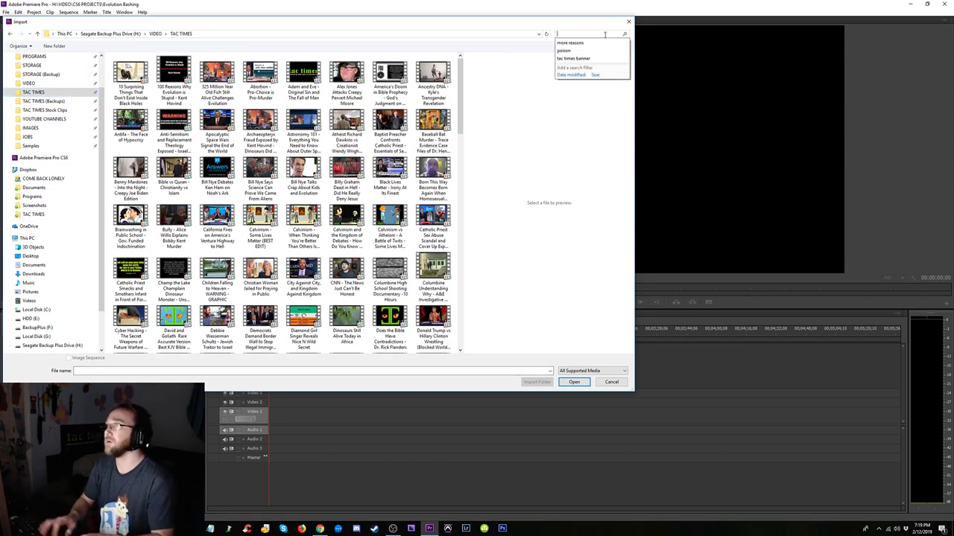
key(Down)
click(603, 42)
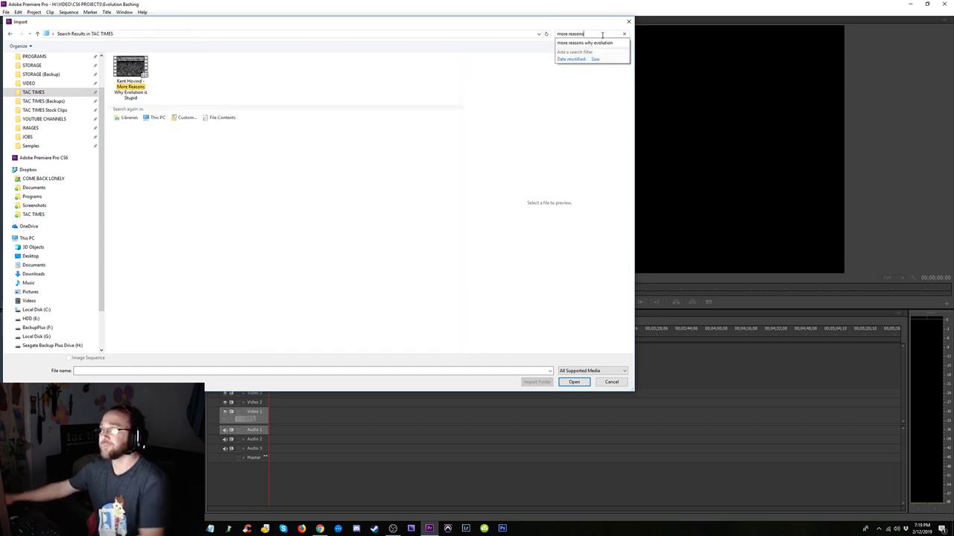
click(131, 77)
click(574, 383)
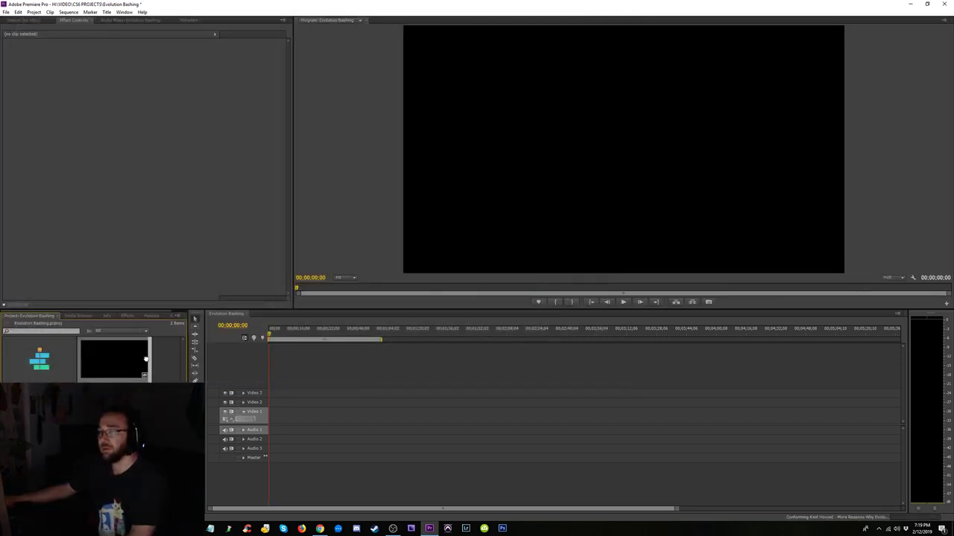
- Place the imported video at the start of Video 1 and change the sequence settings to match the clip
drag(145, 360, 272, 417)
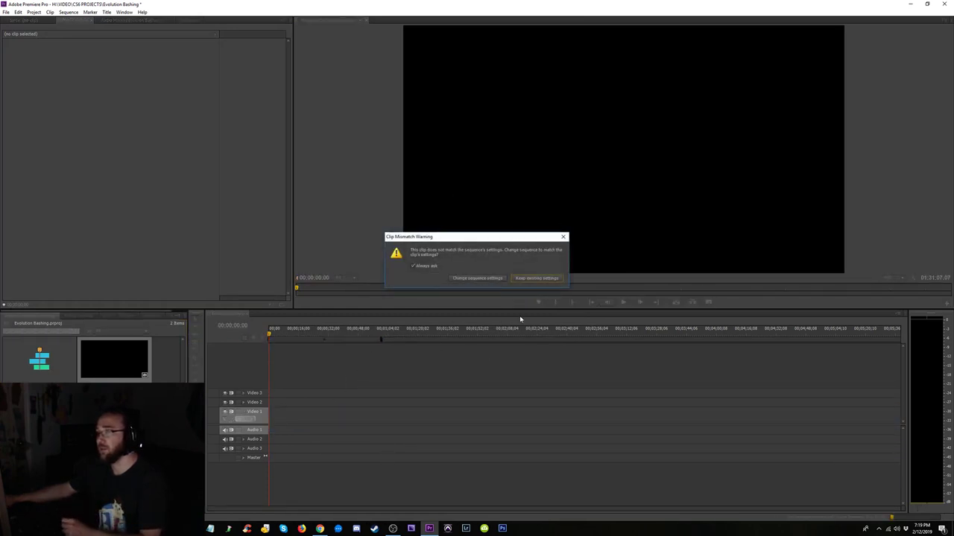
click(485, 280)
click(372, 337)
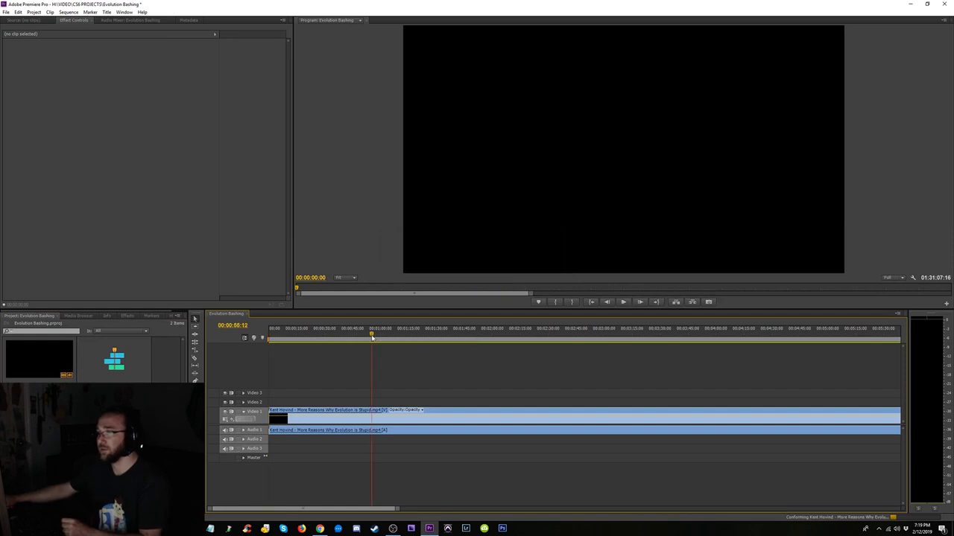
key(backslash)
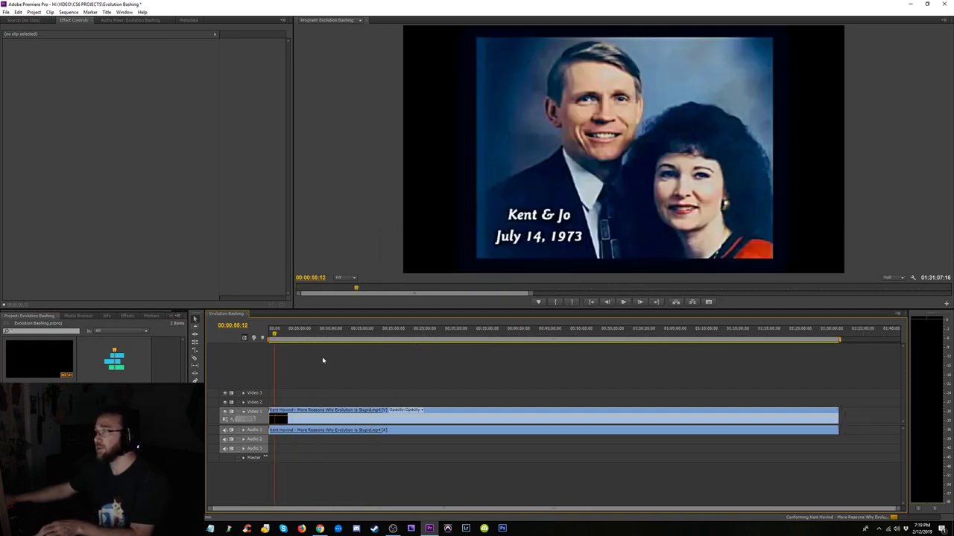
- Inspect the footage mid-clip and near its end, and expand the Audio 1 track to show the waveform
click(404, 335)
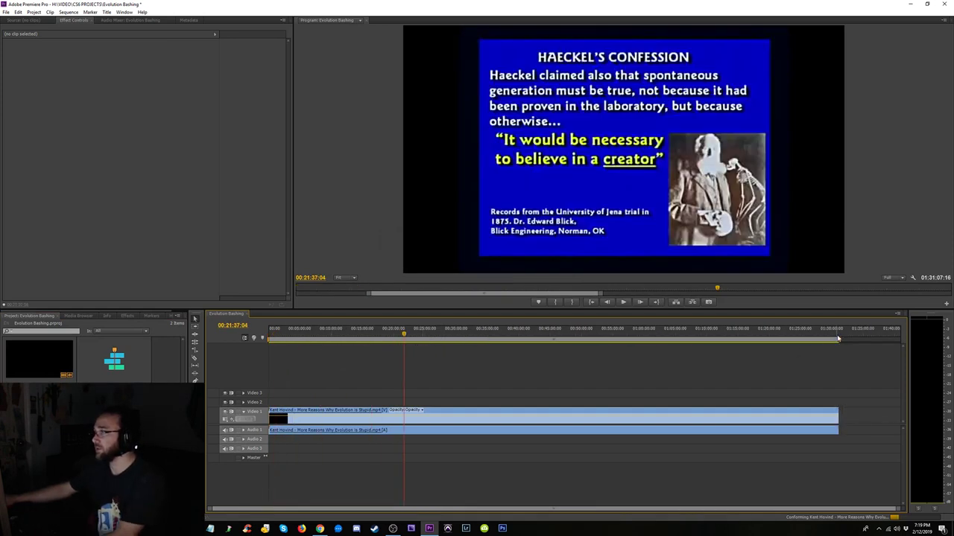
click(837, 339)
key(equal)
key(equal)
key(equal)
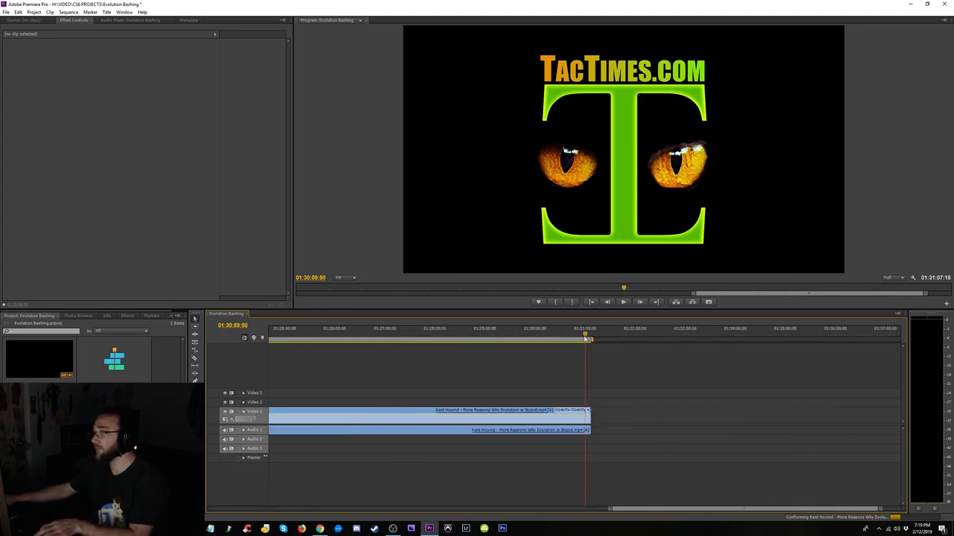
key(backslash)
click(244, 431)
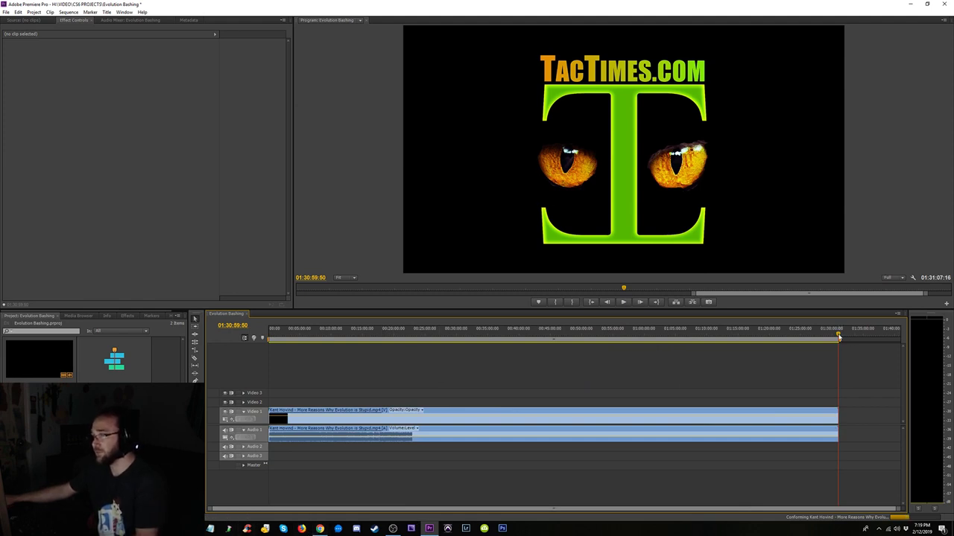
- Switch to Chrome, copy the link of the DNA Evidence for Evolution video, and add it to 4K Video Downloader
click(319, 528)
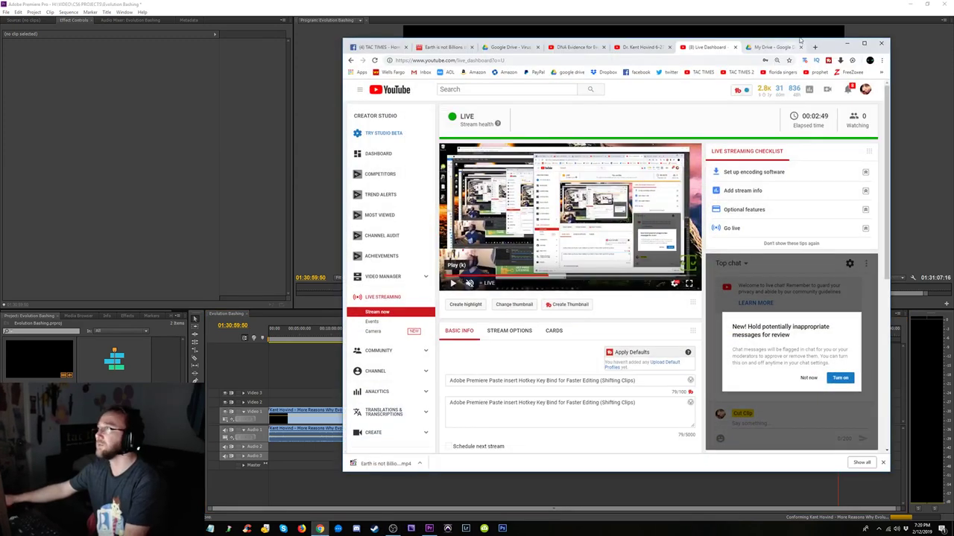
click(643, 47)
click(577, 47)
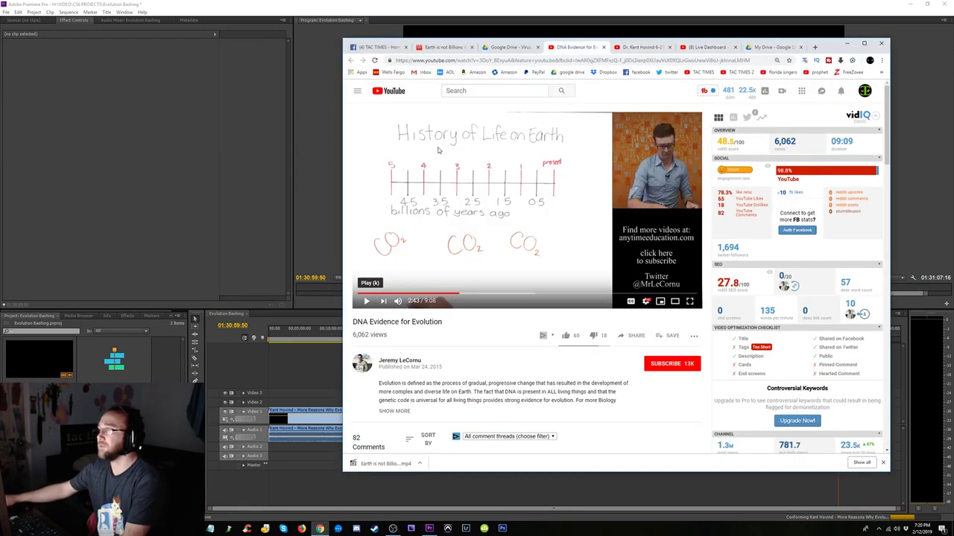
right_click(477, 60)
click(507, 94)
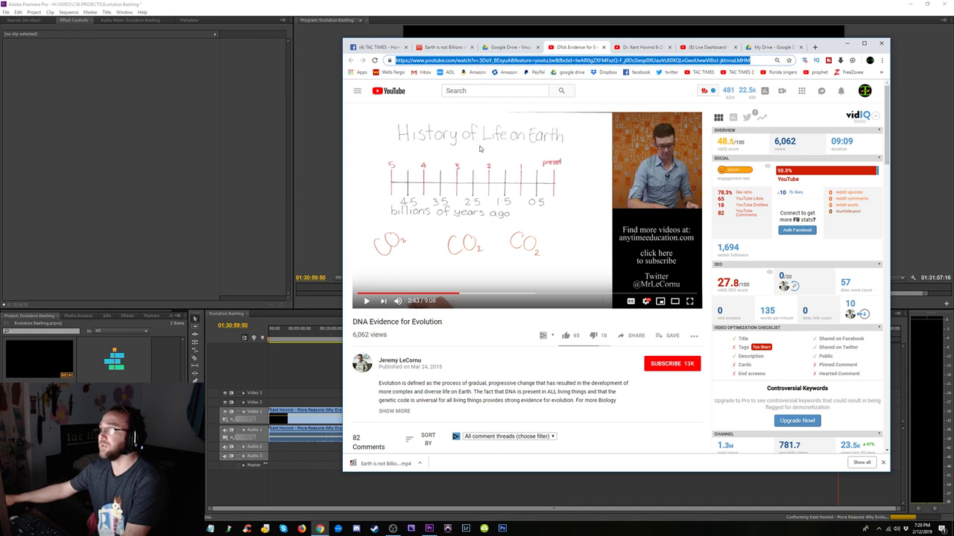
click(484, 529)
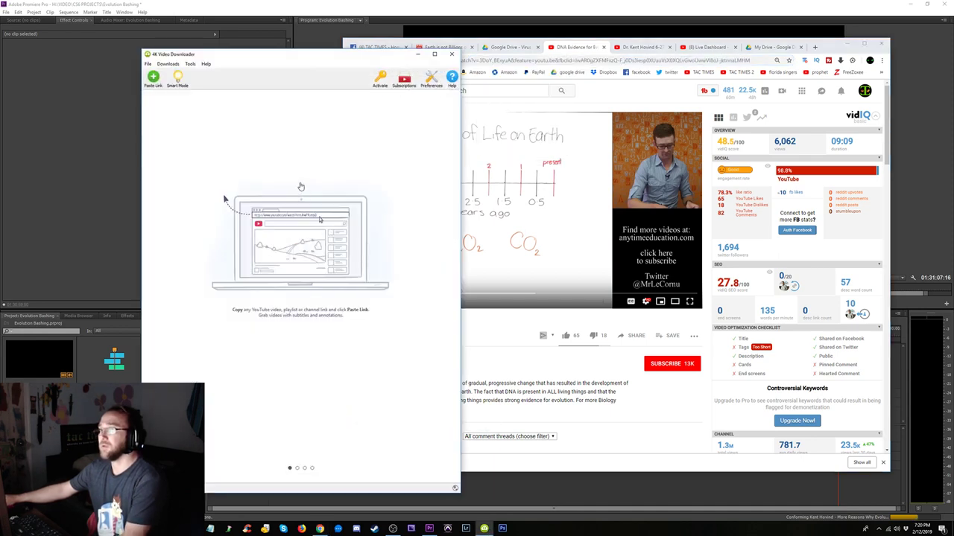
click(152, 78)
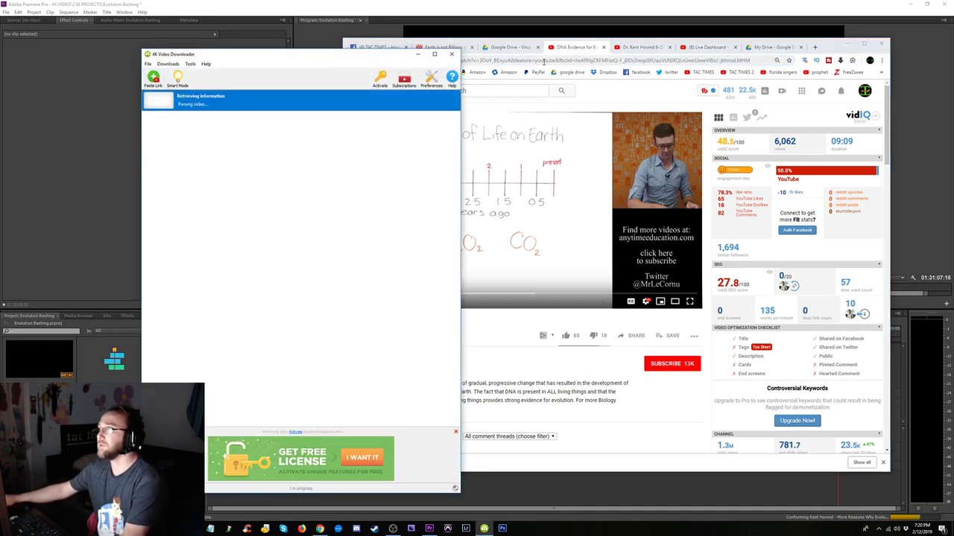
- Return to Chrome and open the video Will the Moon Ever Leave the Earth's Orbit? from the Facebook chat
click(491, 332)
drag(521, 295, 435, 294)
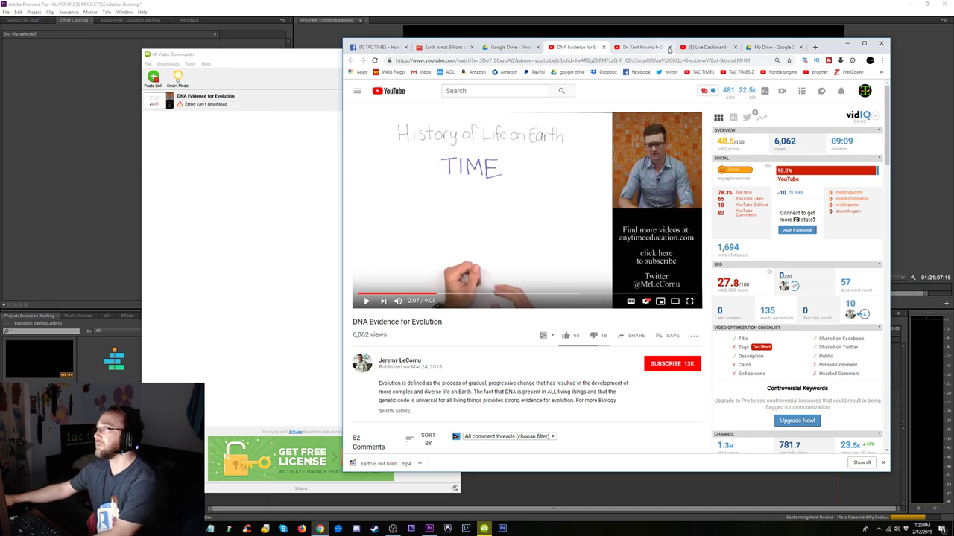
click(638, 49)
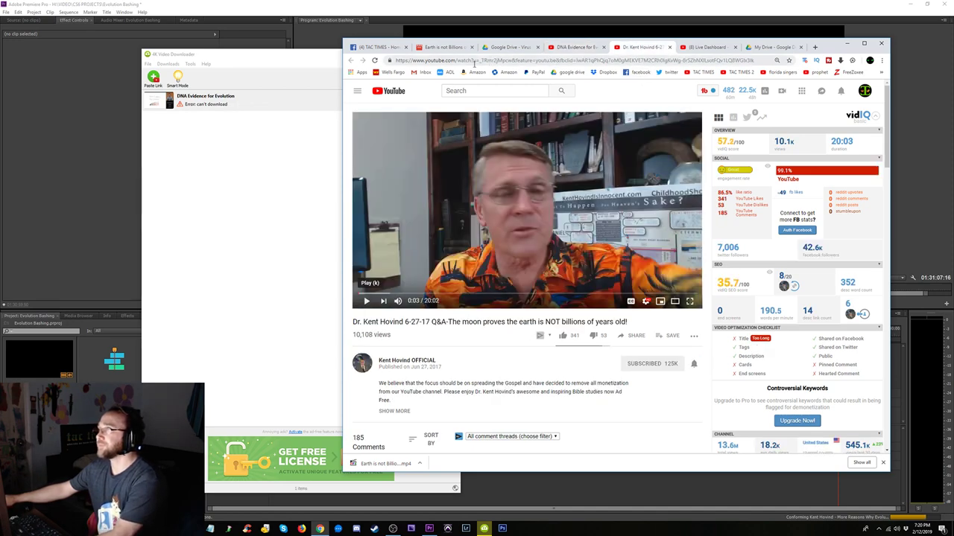
click(382, 48)
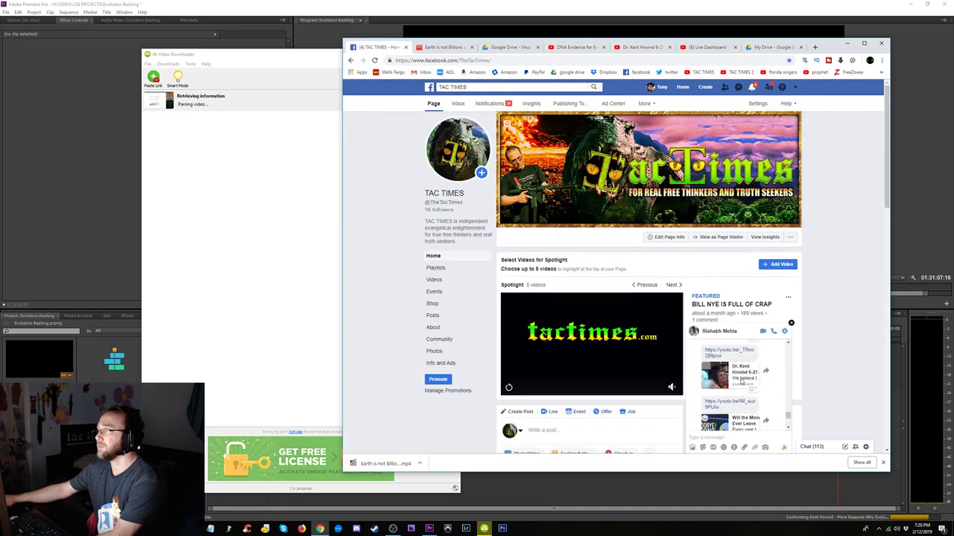
scroll(740, 381, up, 3)
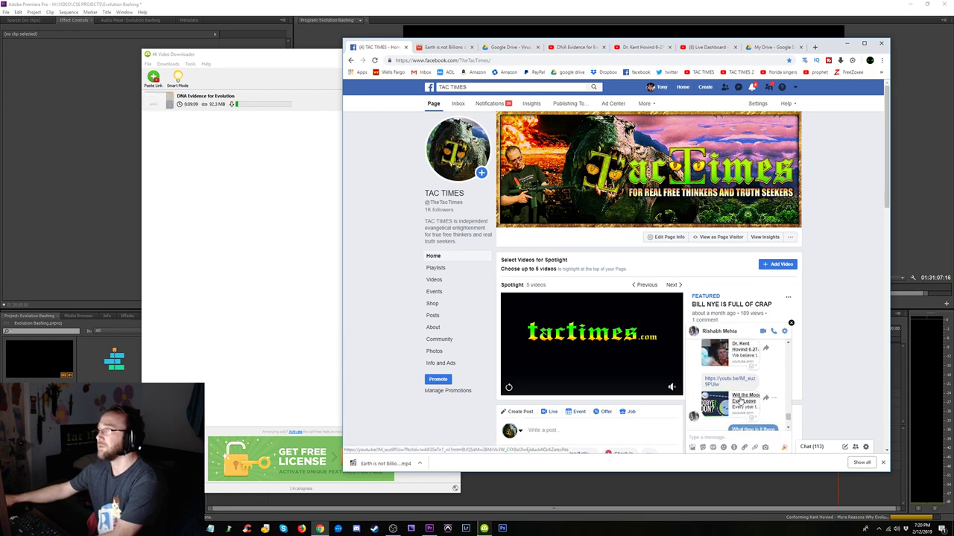
click(742, 401)
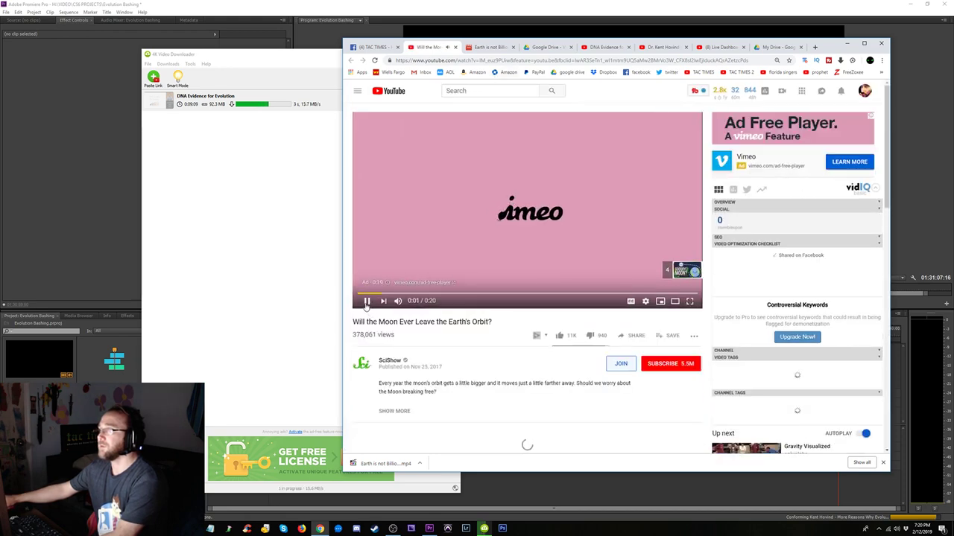
- Pause the moon orbit video, copy its link, and add it to 4K Video Downloader
click(367, 301)
click(460, 61)
right_click(460, 62)
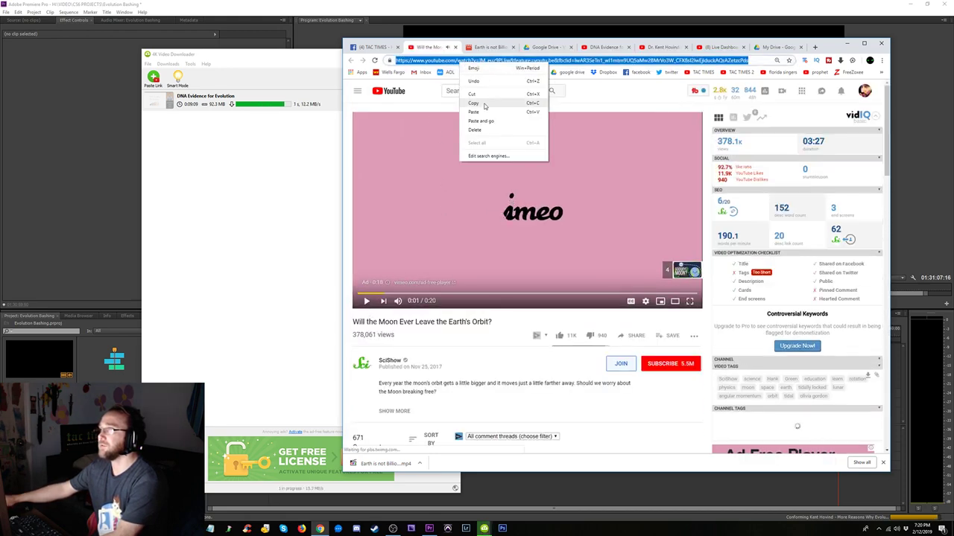
click(484, 102)
click(405, 529)
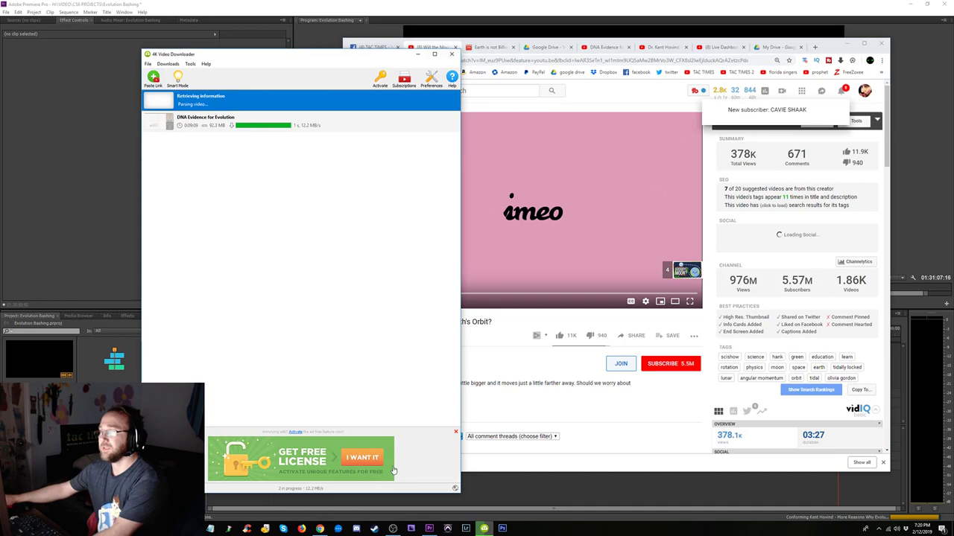
- Switch to OBS, check the Desktop Audio level in the mixer, and minimize the window
click(396, 529)
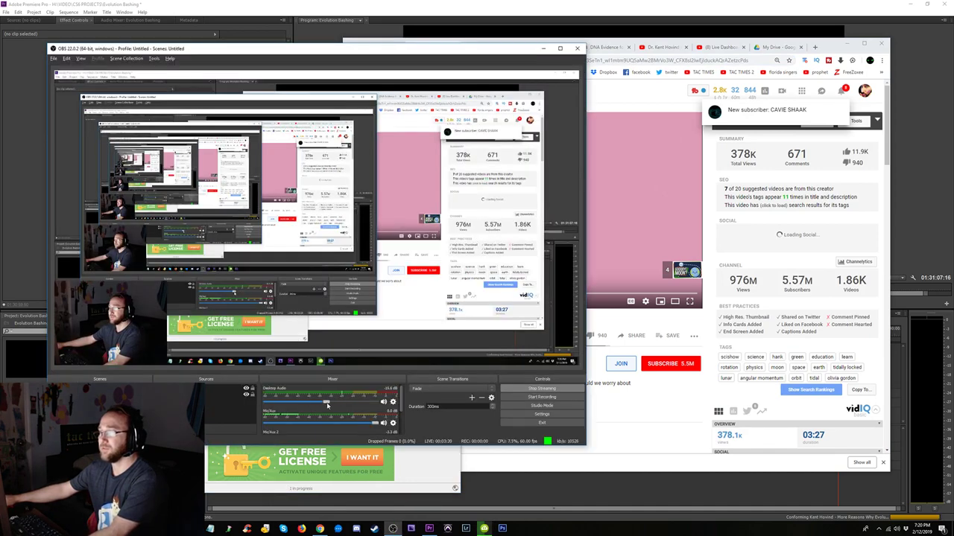
click(542, 47)
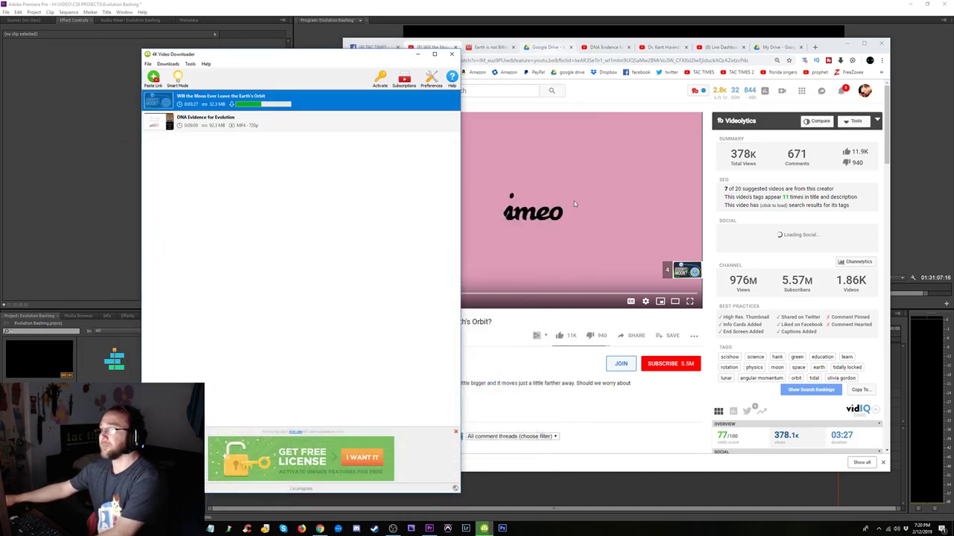
- Return to Chrome, go from the live dashboard to the channel page, and open the running live stream muted
click(509, 333)
click(605, 47)
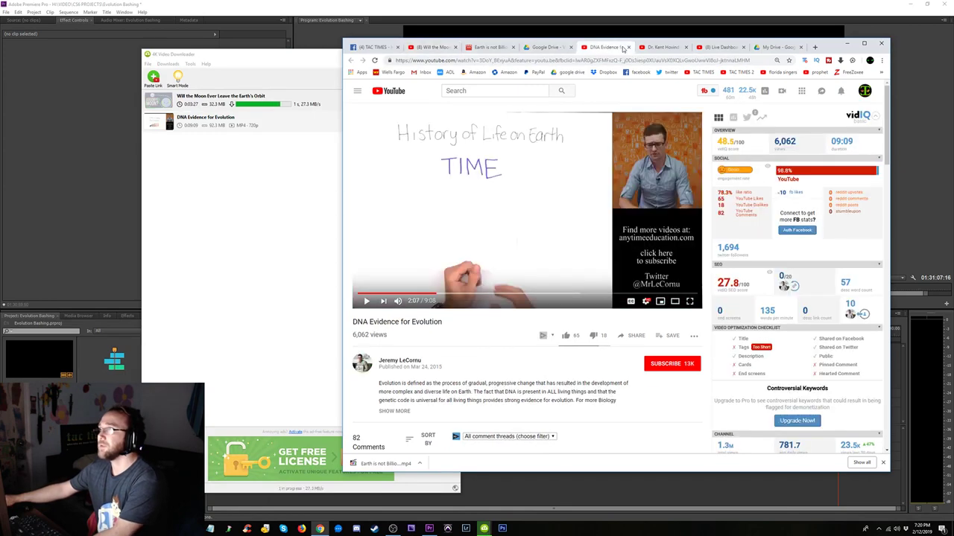
click(667, 48)
click(722, 47)
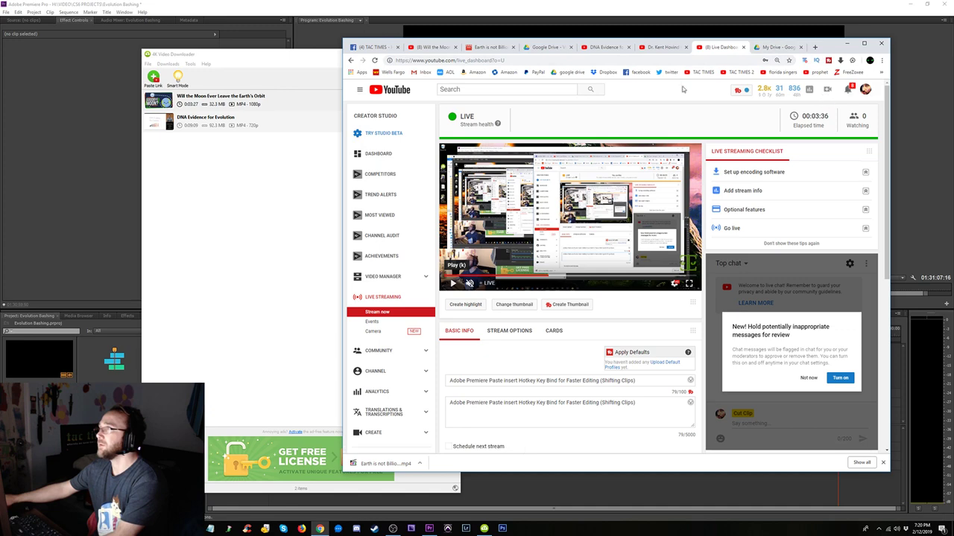
click(361, 90)
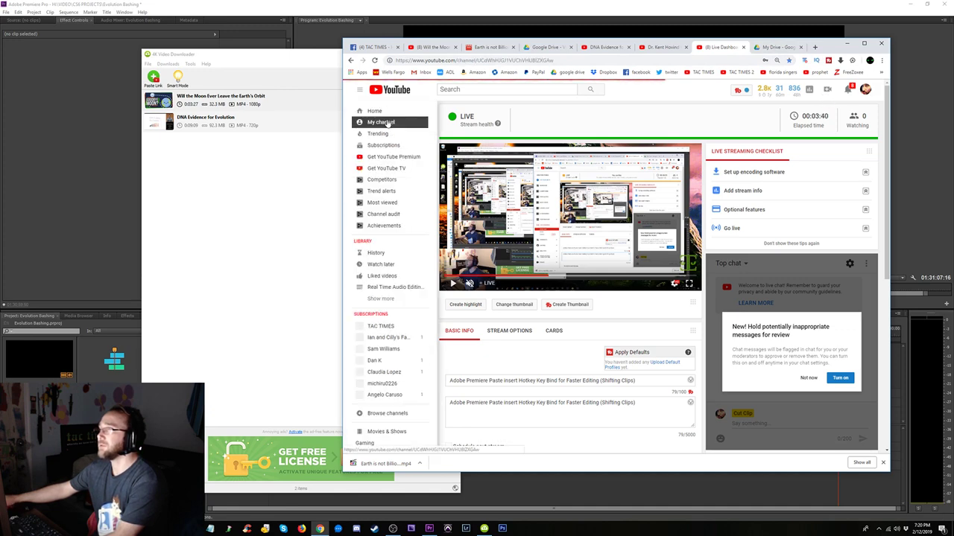
click(387, 123)
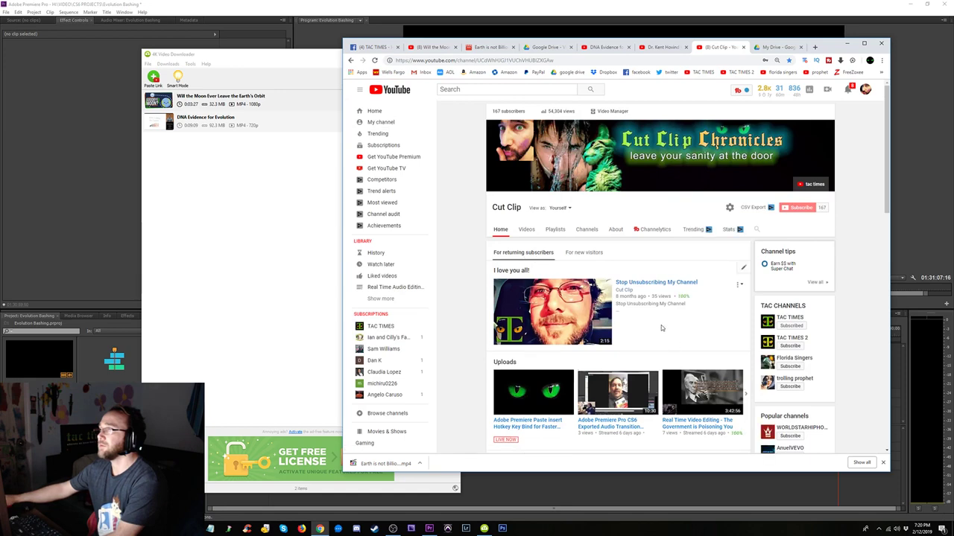
click(525, 426)
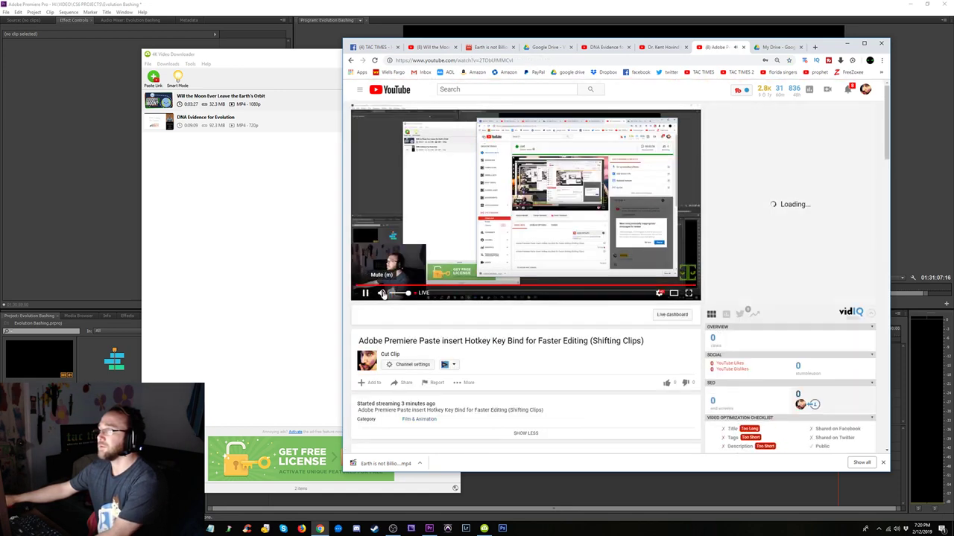
- Close the My Drive, DNA Evidence, moon orbit, Earth is not Billions and Google Drive virus-scan browser tabs
click(782, 48)
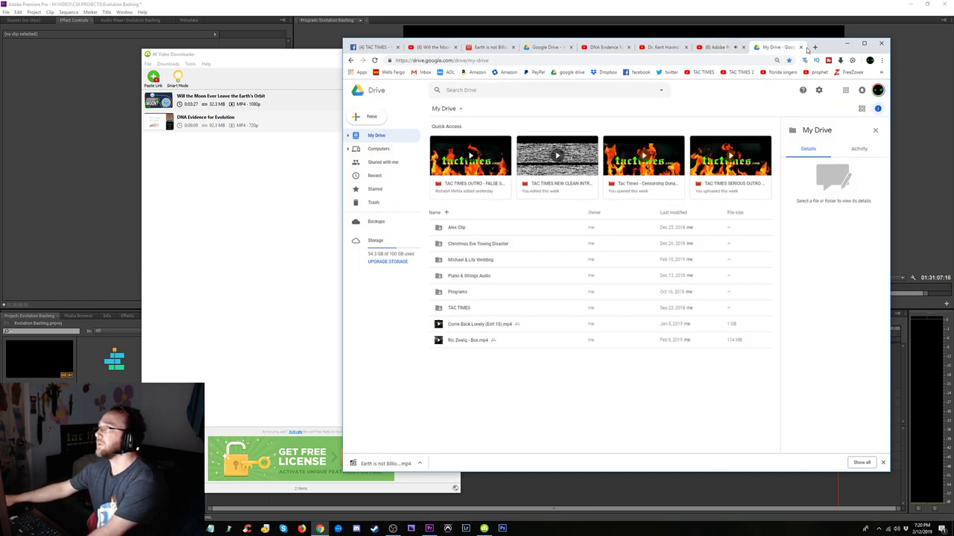
click(801, 48)
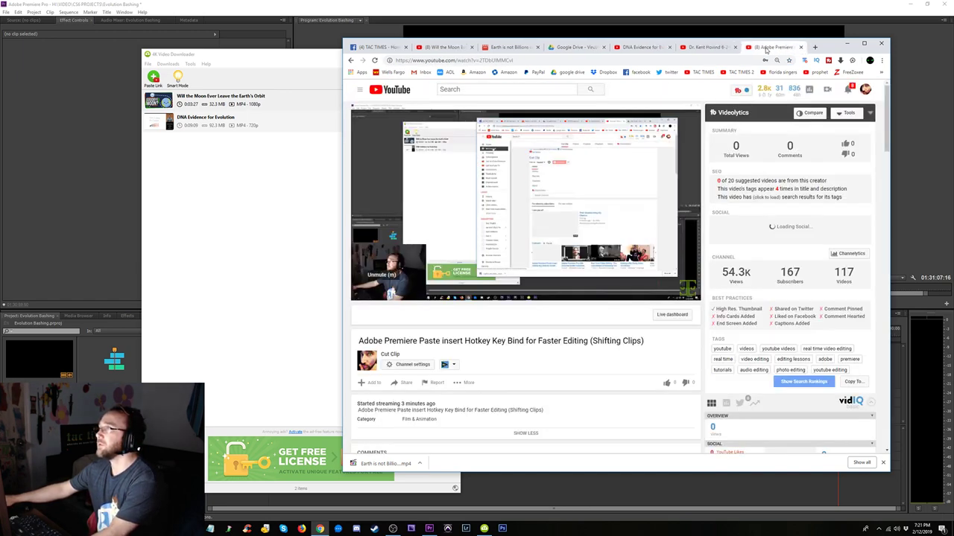
click(642, 47)
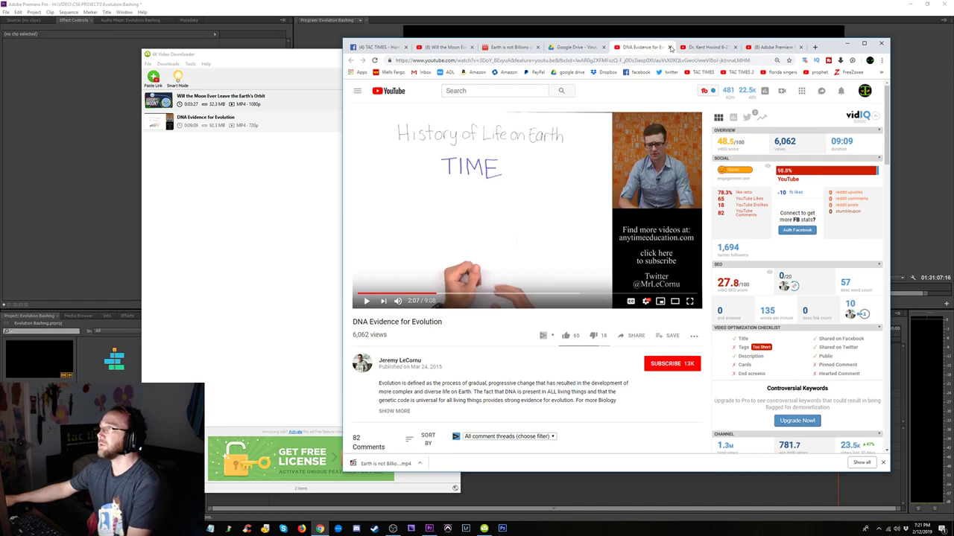
click(669, 47)
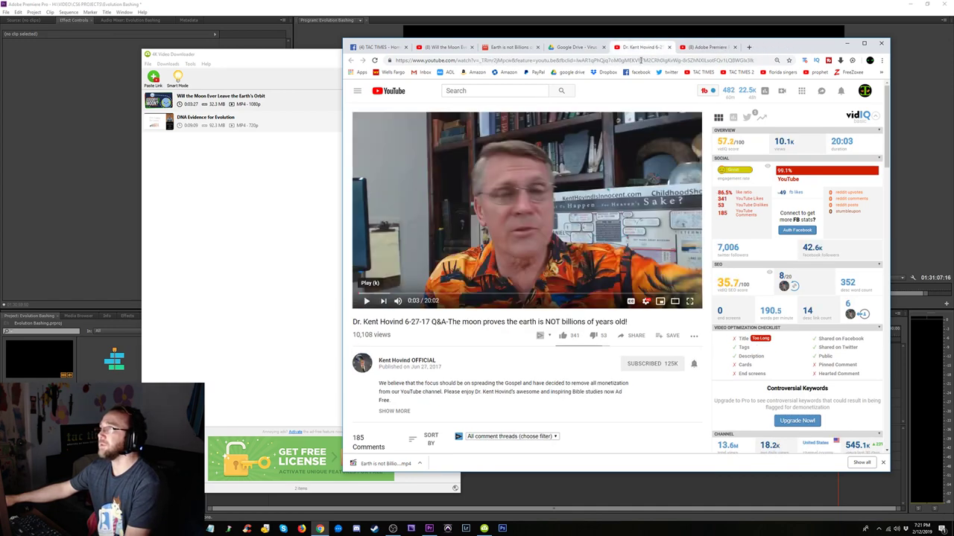
click(456, 49)
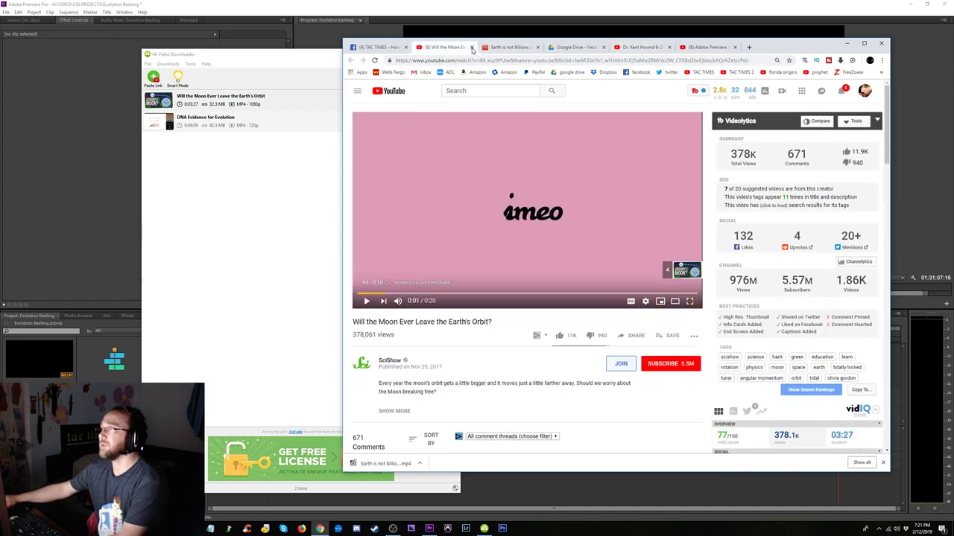
click(471, 48)
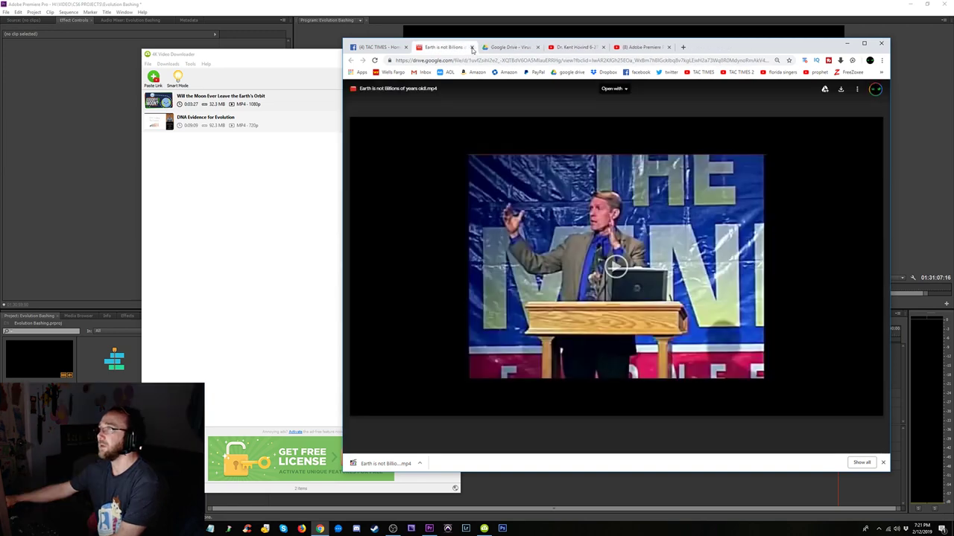
click(472, 48)
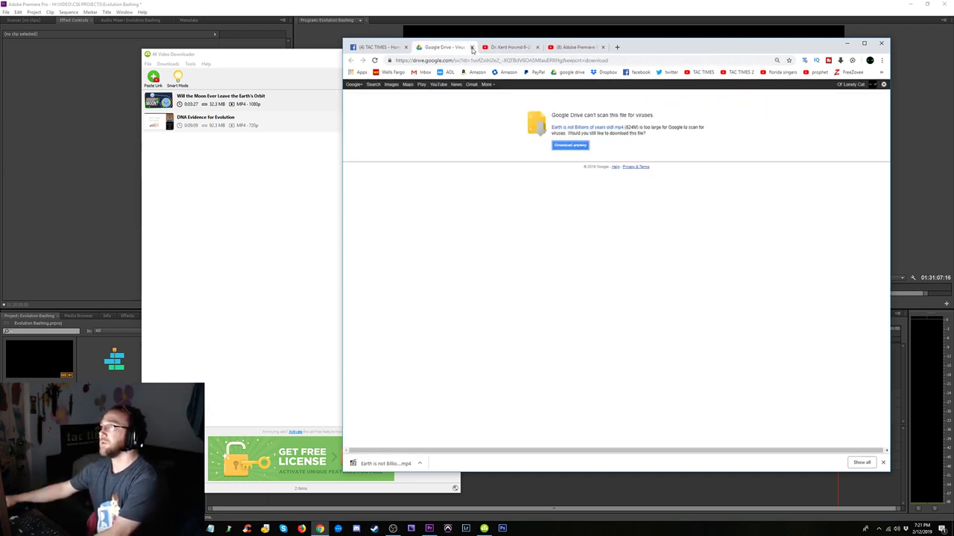
click(471, 47)
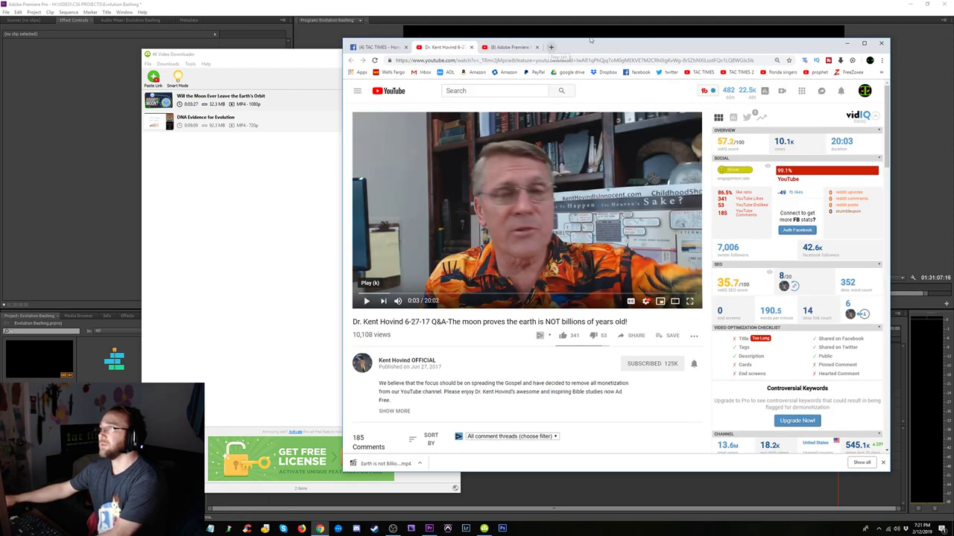
- Add the "Earth is not Billions of years old!" video from the VIDEO folder to Video 1, leaving a gap after the existing clip
click(927, 5)
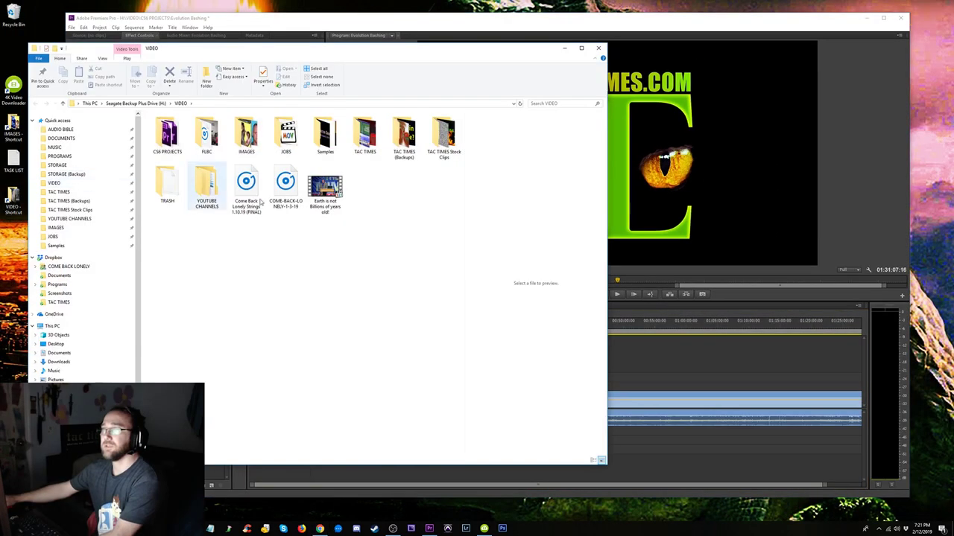
click(325, 192)
click(717, 17)
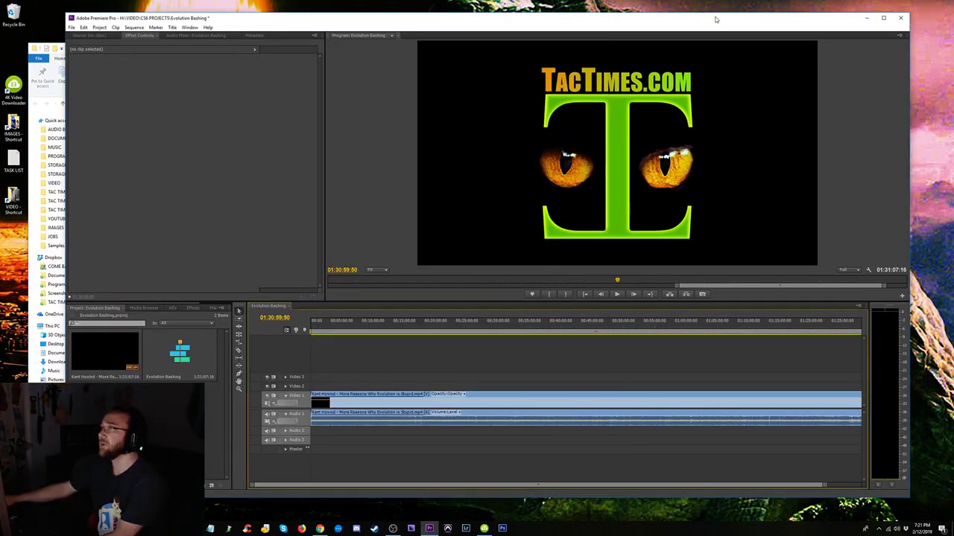
click(883, 18)
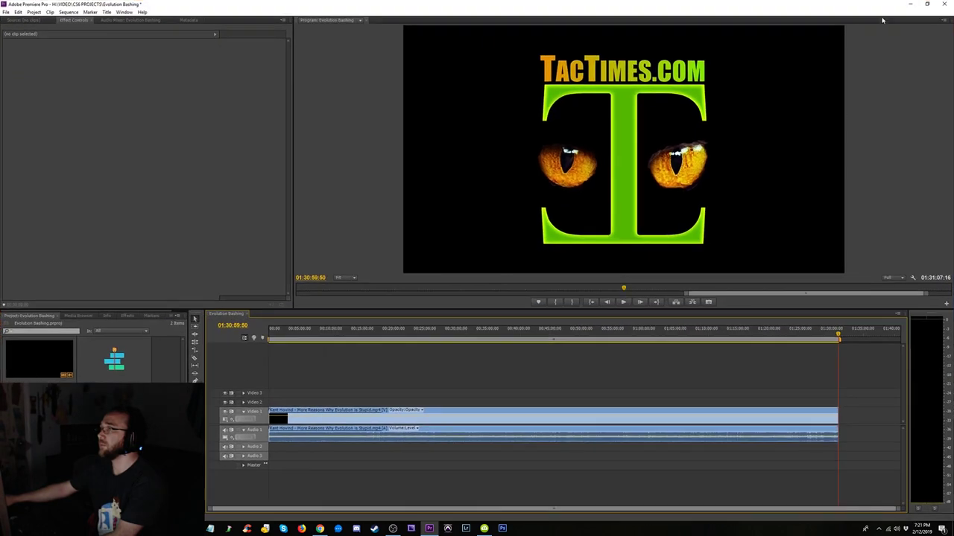
click(857, 329)
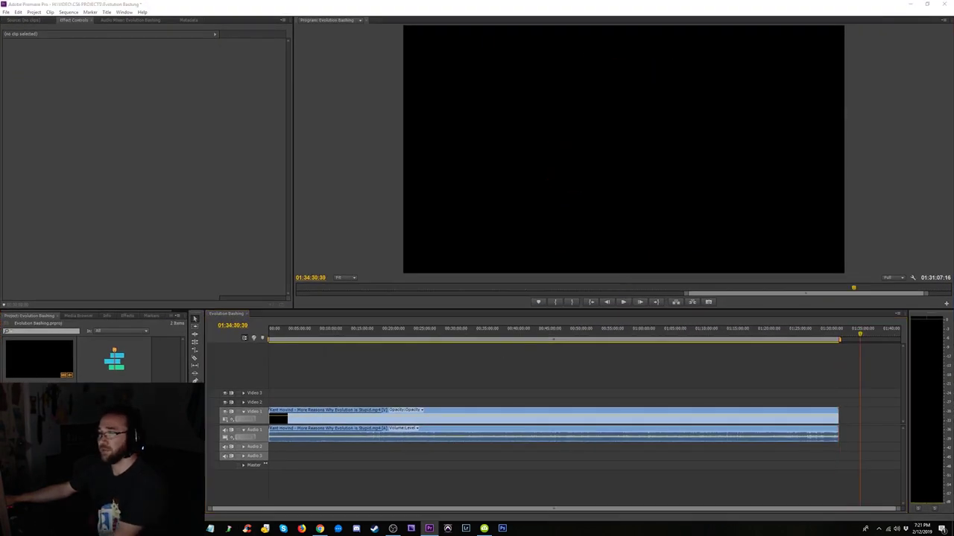
key(alt+Tab)
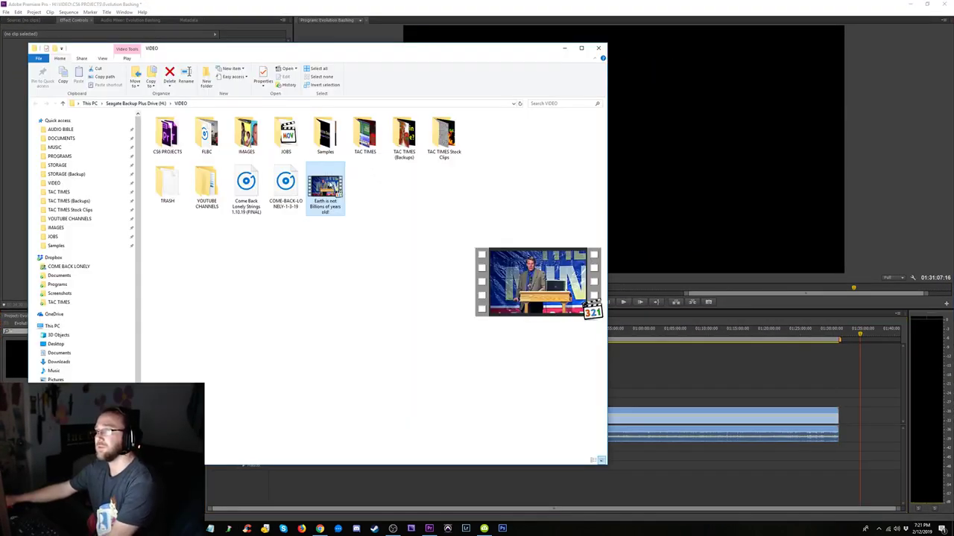
drag(330, 184, 856, 406)
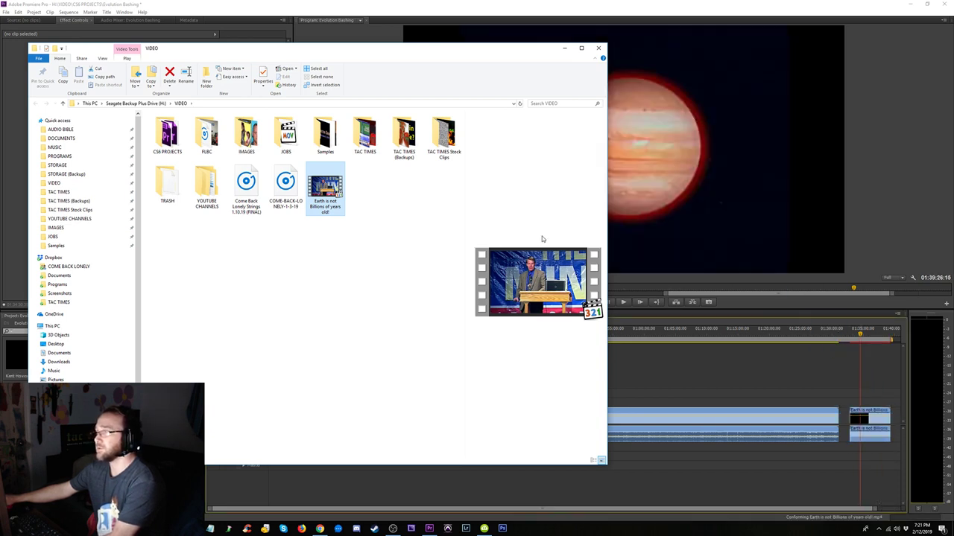
click(565, 50)
- Search the Samples folder for "dna" and add DNA Evidence for Evolution to Video 1, spaced after the Earth clip
click(875, 334)
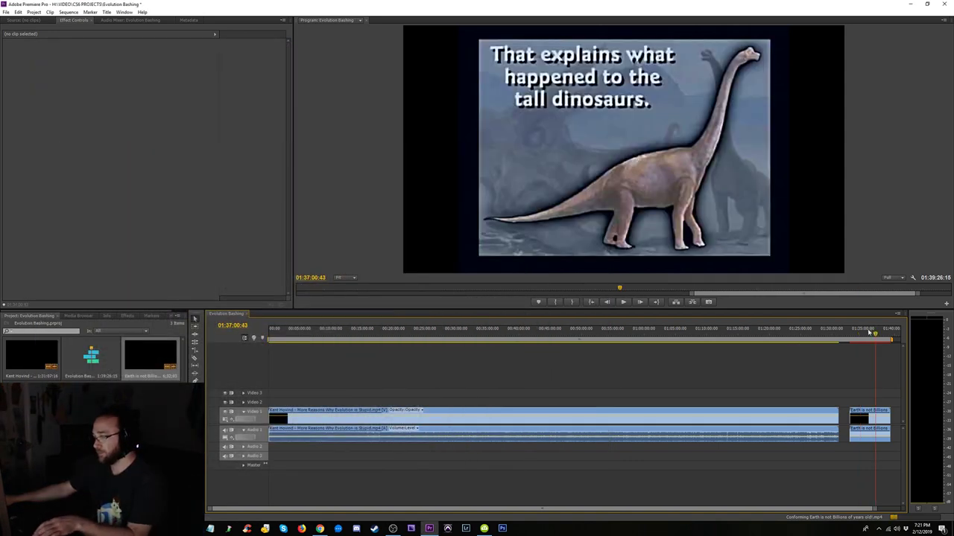
key(minus)
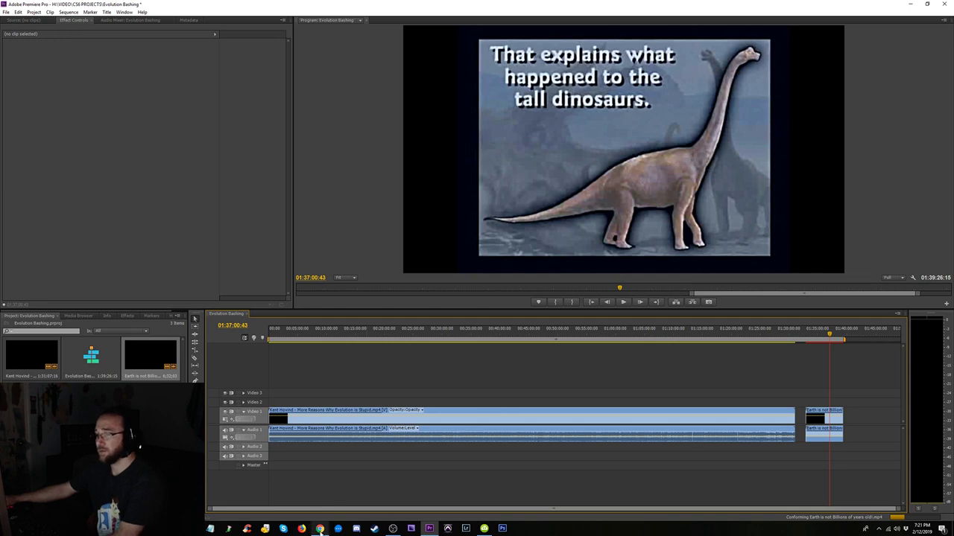
click(210, 529)
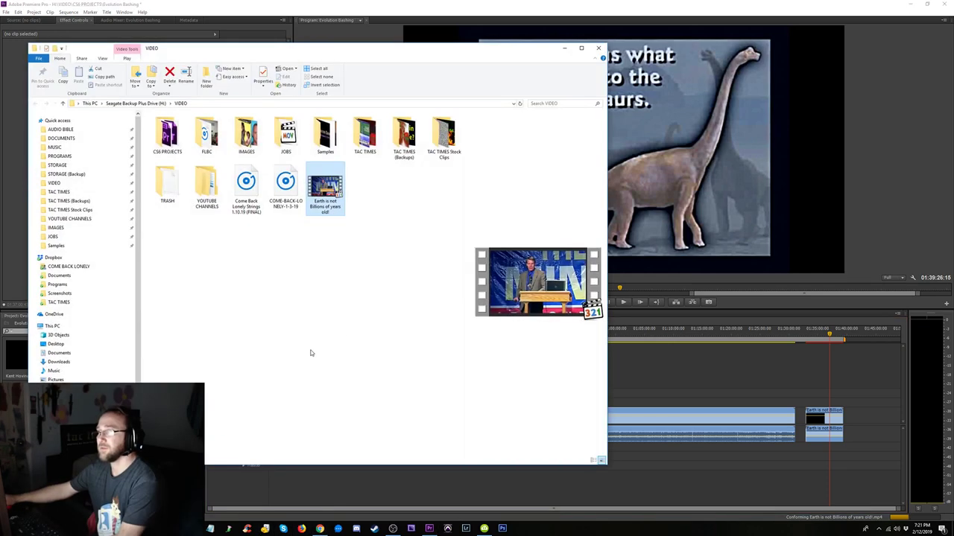
double_click(327, 139)
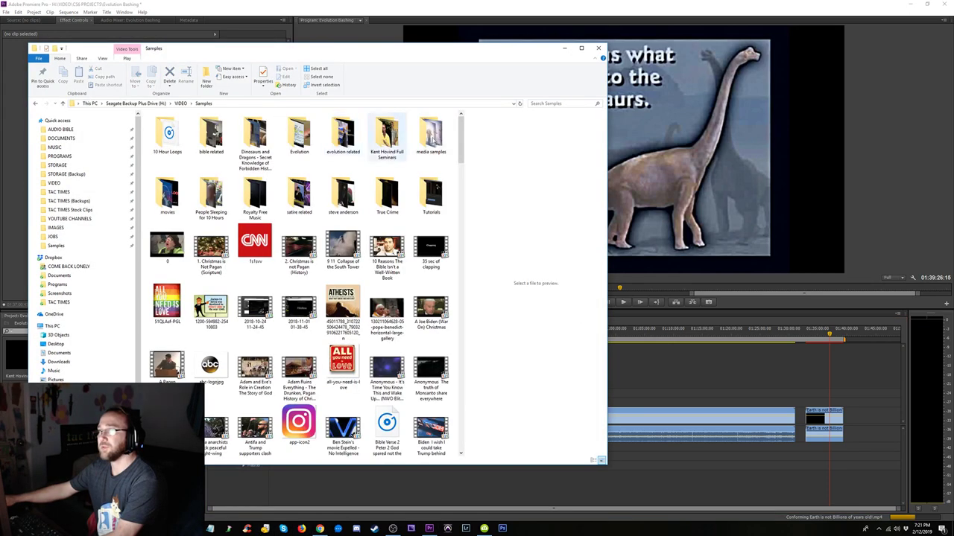
click(540, 103)
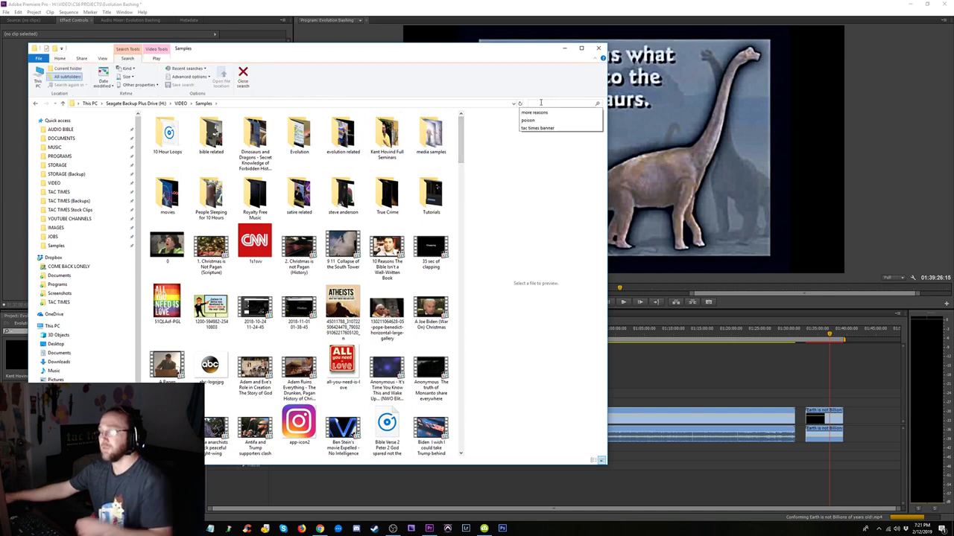
text(dna)
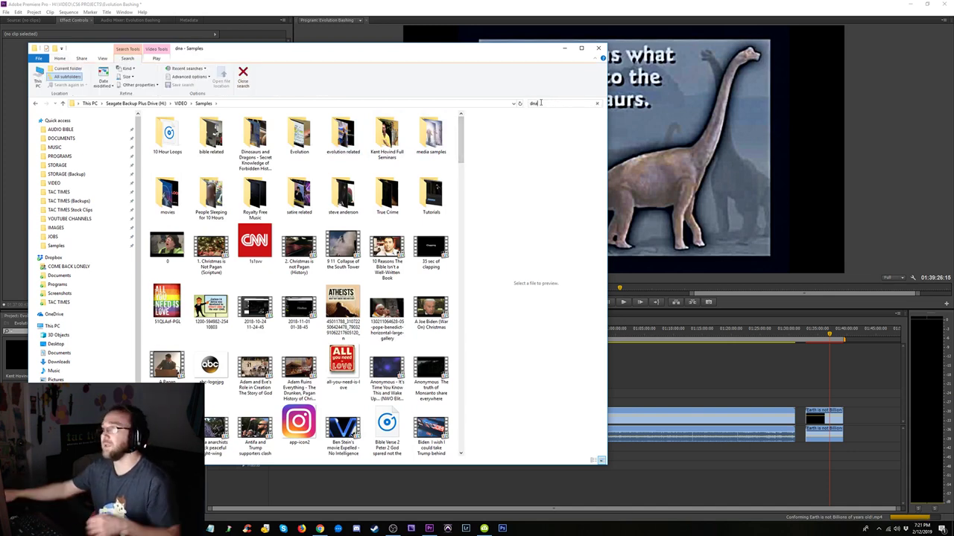
drag(167, 134, 835, 363)
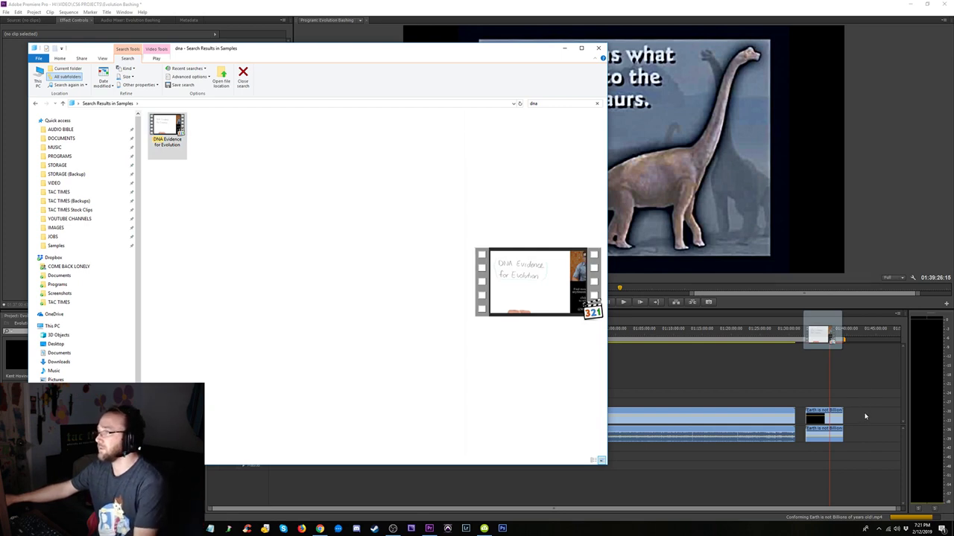
mouse_move(864, 416)
mouse_down()
mouse_move(867, 406)
mouse_move(868, 415)
mouse_up()
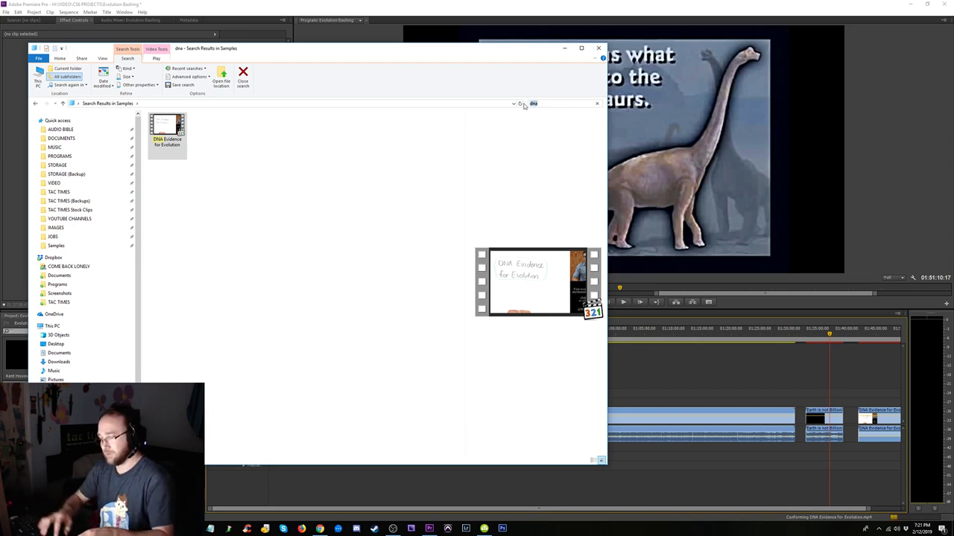
- Search the Samples folder for "moon" and place Will the Moon Ever Leave the Earth's Orbit on Video 2 after the Earth clip
key(Return)
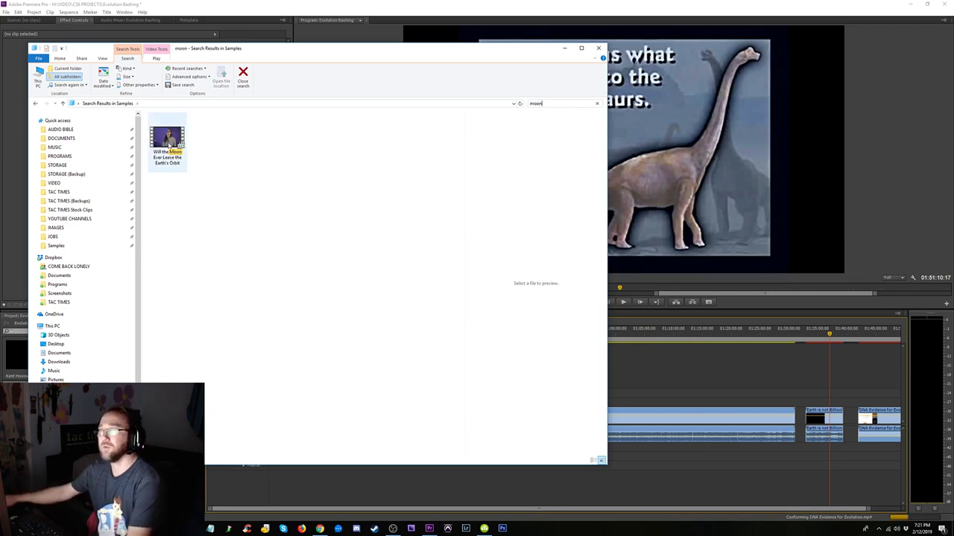
drag(165, 140, 849, 402)
key(=)
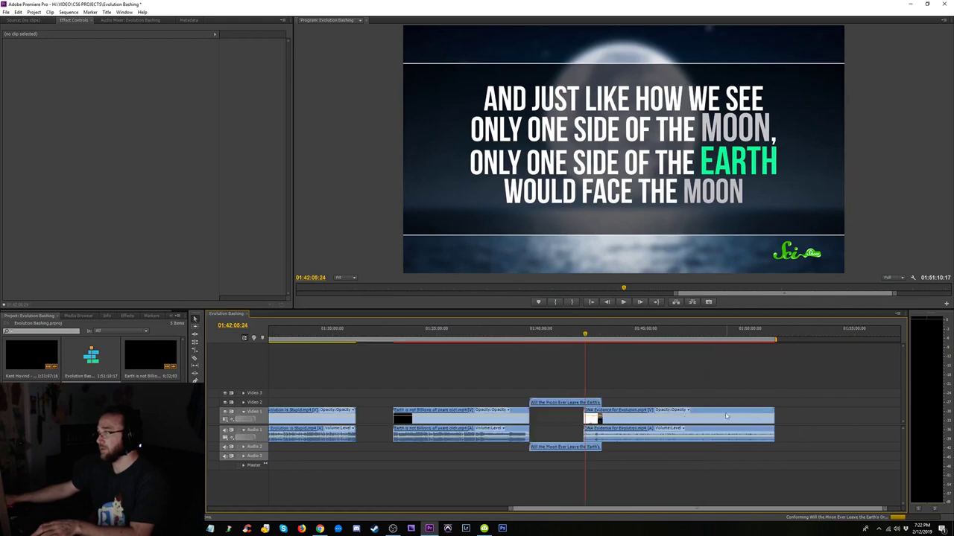
- Move the moon and DNA clips later in the sequence, both on Video 2 and Audio 2, with a gap between them
drag(636, 426, 692, 424)
drag(569, 403, 592, 416)
drag(583, 450, 577, 402)
drag(577, 434, 578, 447)
drag(657, 417, 671, 447)
drag(431, 334, 427, 333)
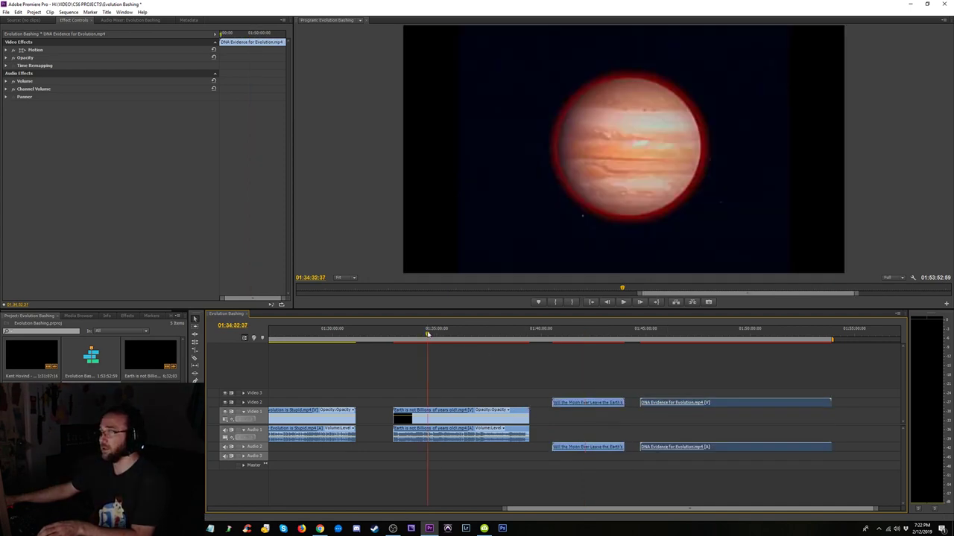
- Move the Earth is not Billions clip along Video 1 to the end of the sequence, past the DNA clip
key(minus)
key(minus)
click(748, 341)
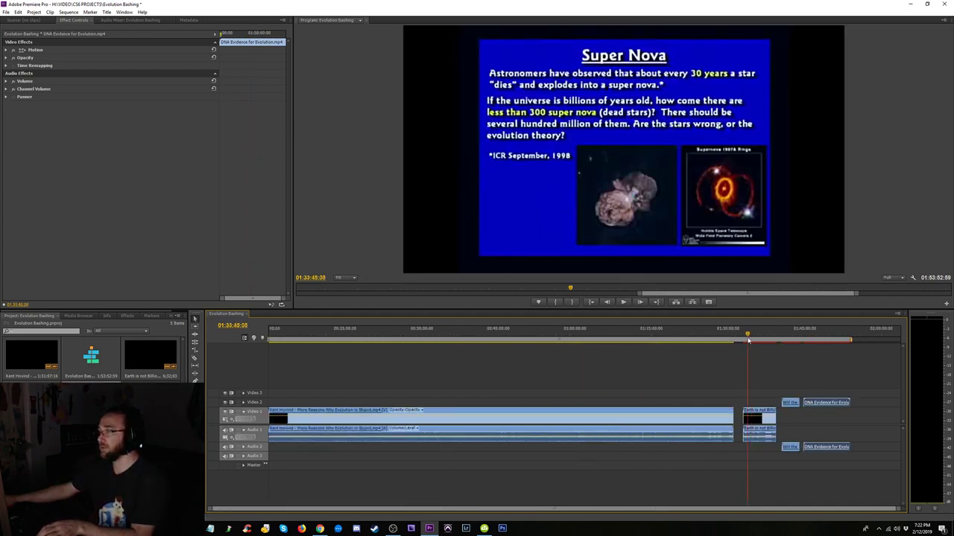
drag(757, 421, 880, 420)
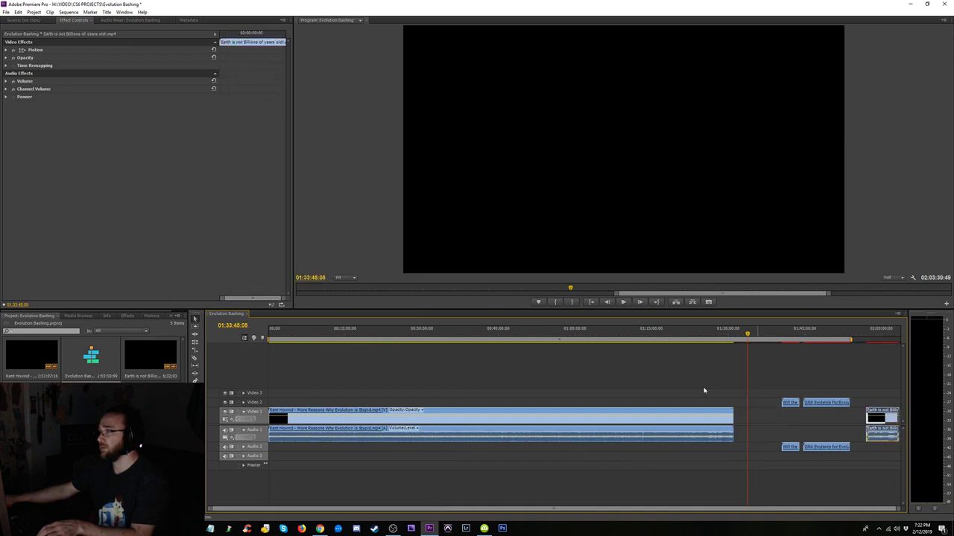
key(minus)
- Play parts of the moon orbit clip and lower the system volume to 78
click(750, 341)
key(space)
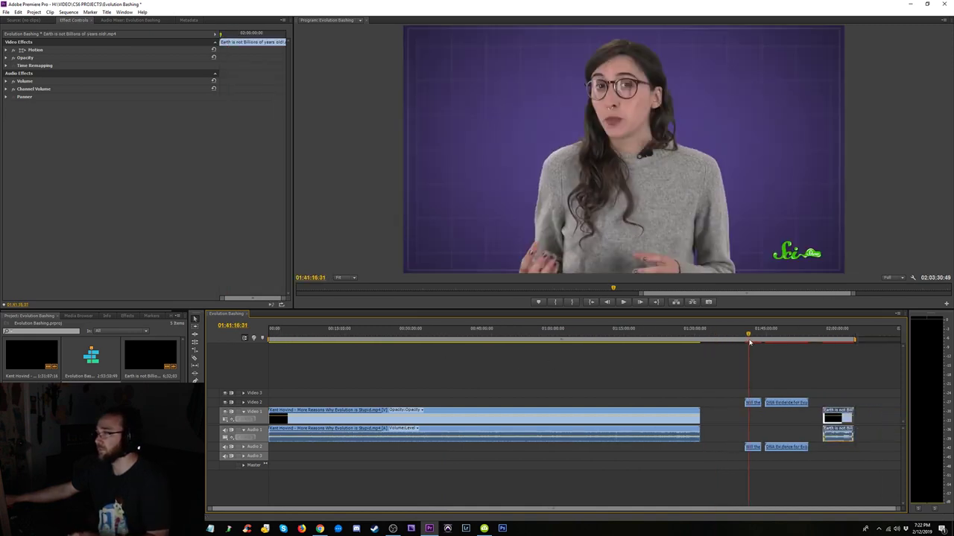
key(equal)
key(space)
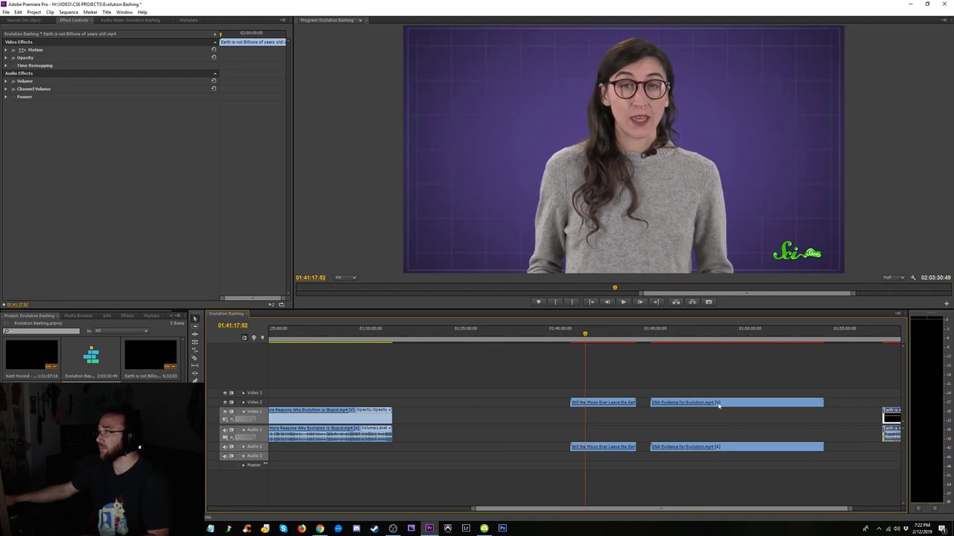
key(XF86AudioLowerVolume)
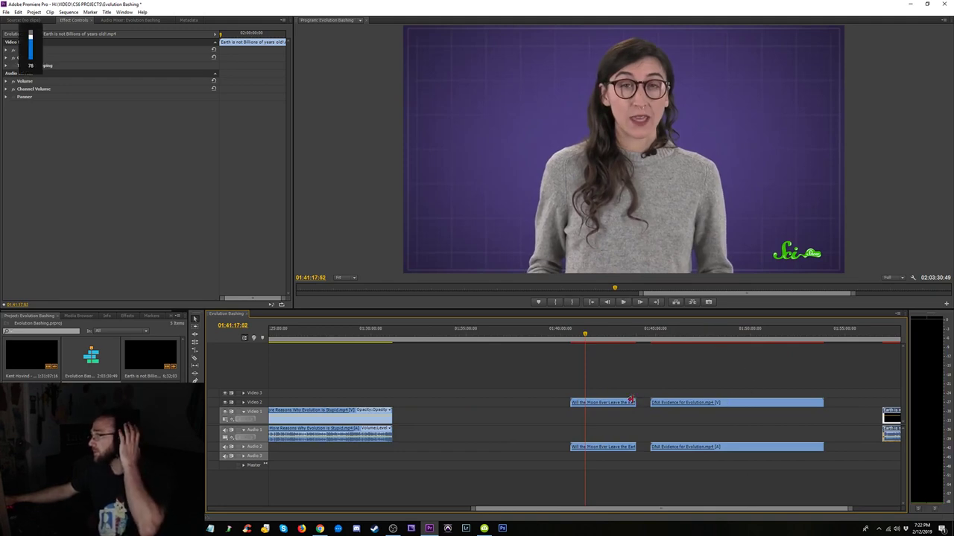
click(574, 335)
key(space)
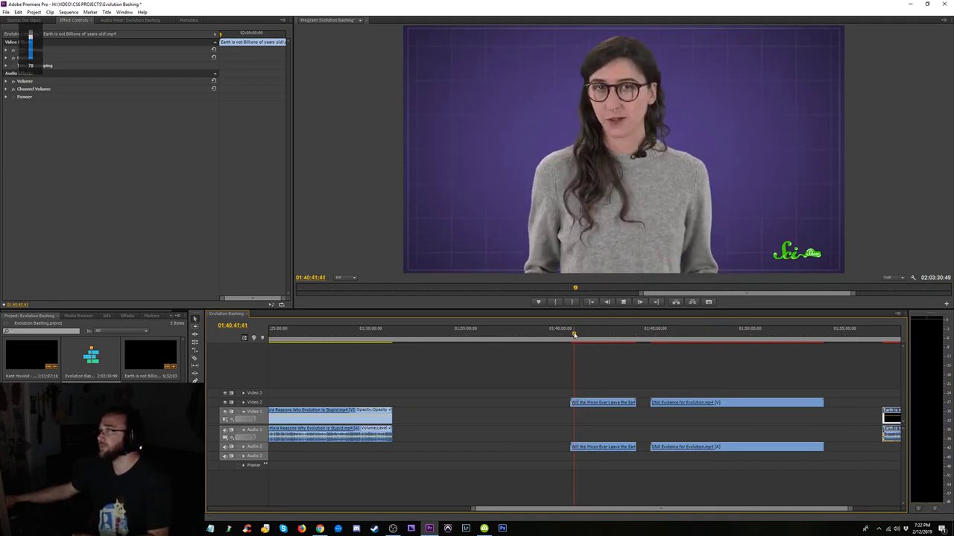
key(space)
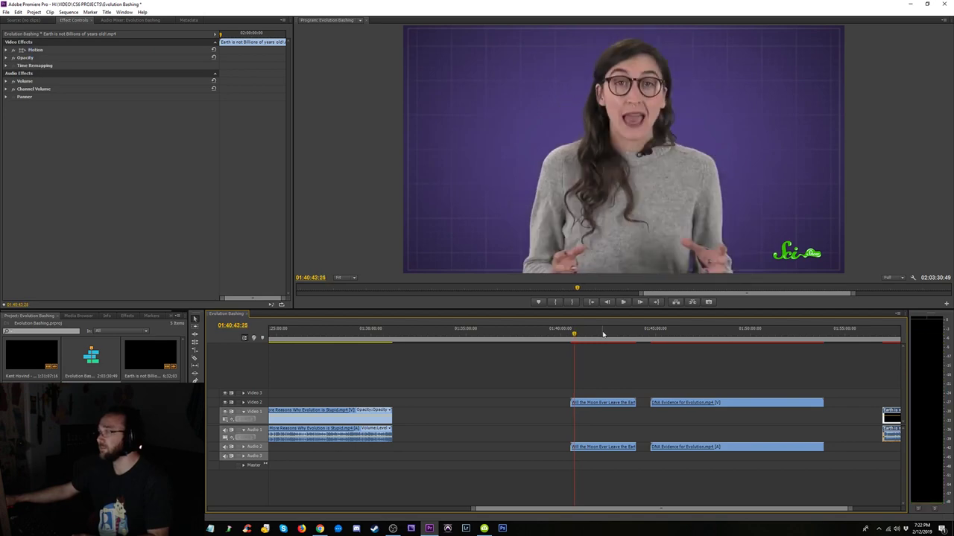
- Play the moon orbit clip from its beginning to examine the logo intro and the presenter's opening
key(equal)
key(equal)
key(equal)
key(equal)
drag(549, 339, 527, 340)
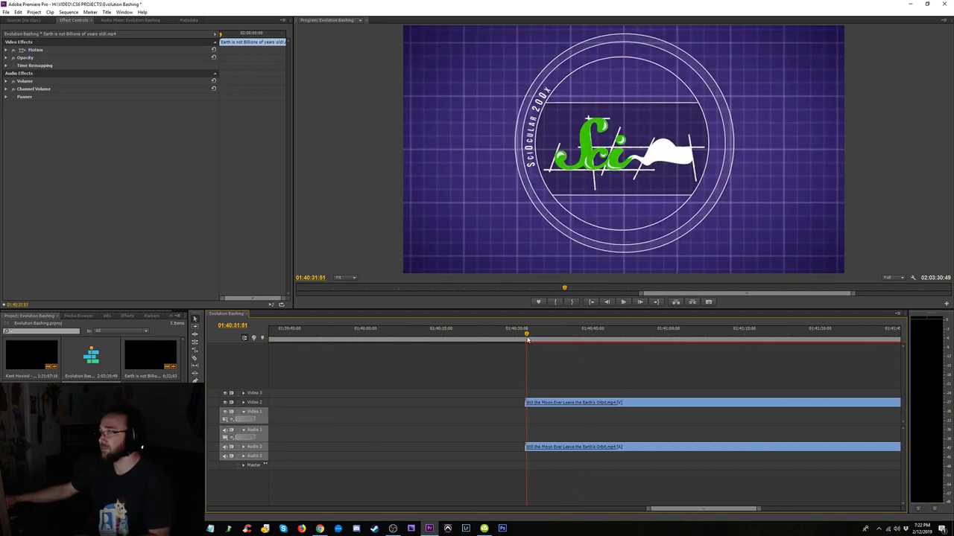
key(space)
key(space)
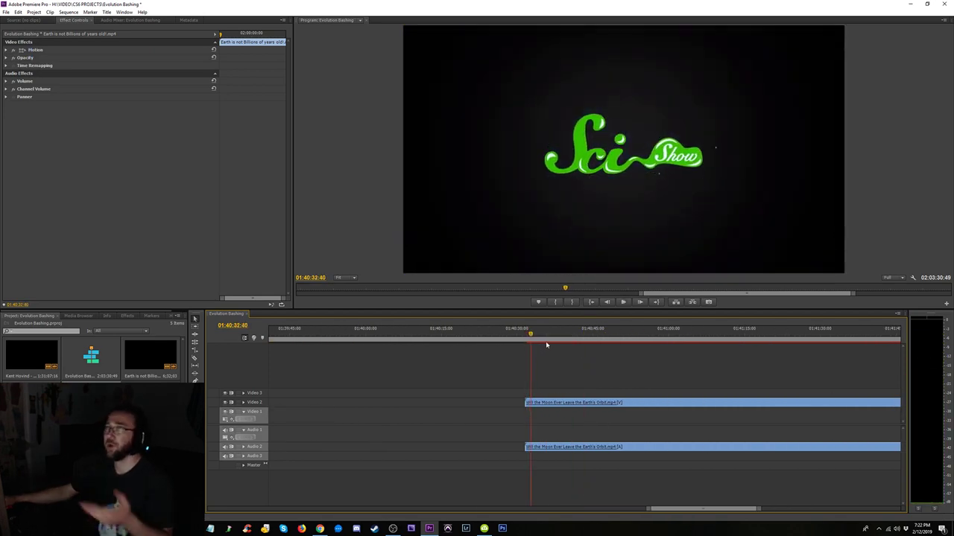
key(minus)
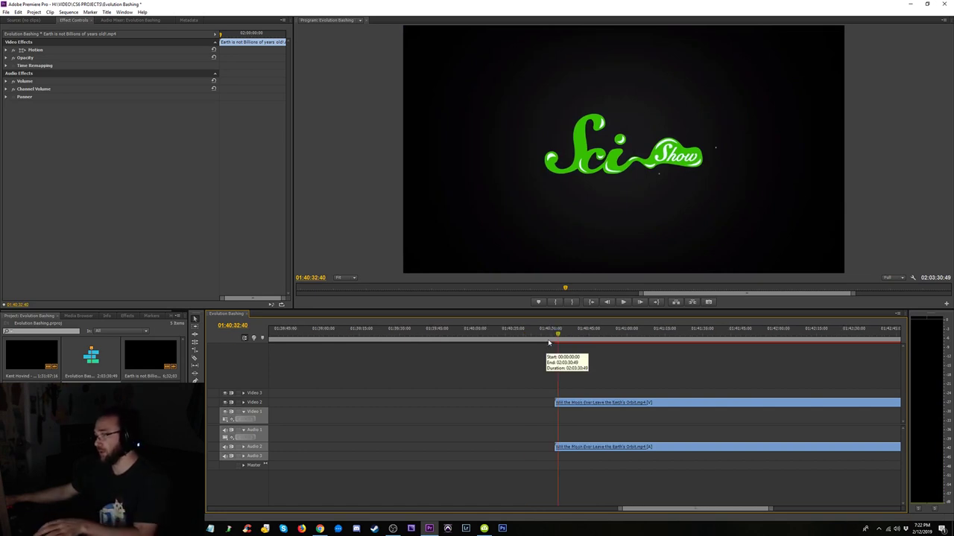
key(space)
key(space)
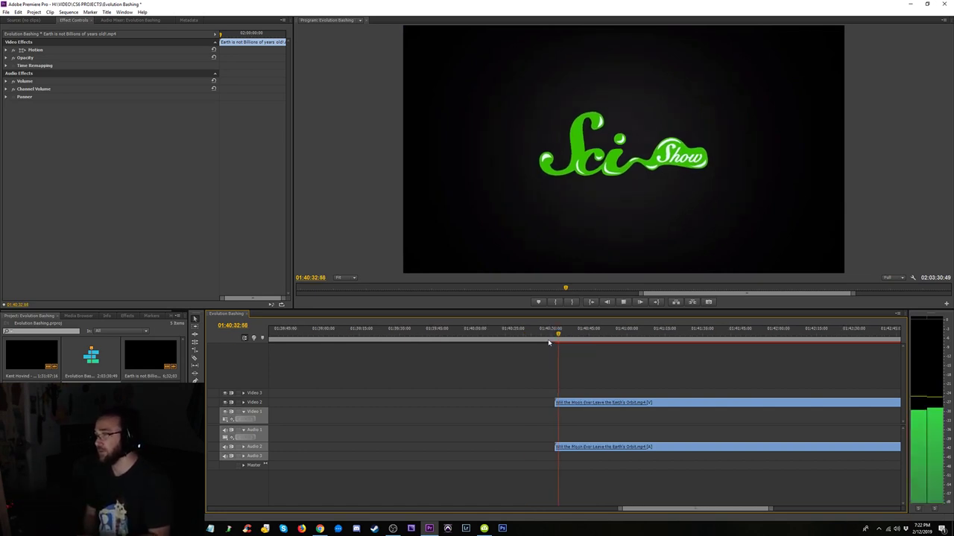
key(space)
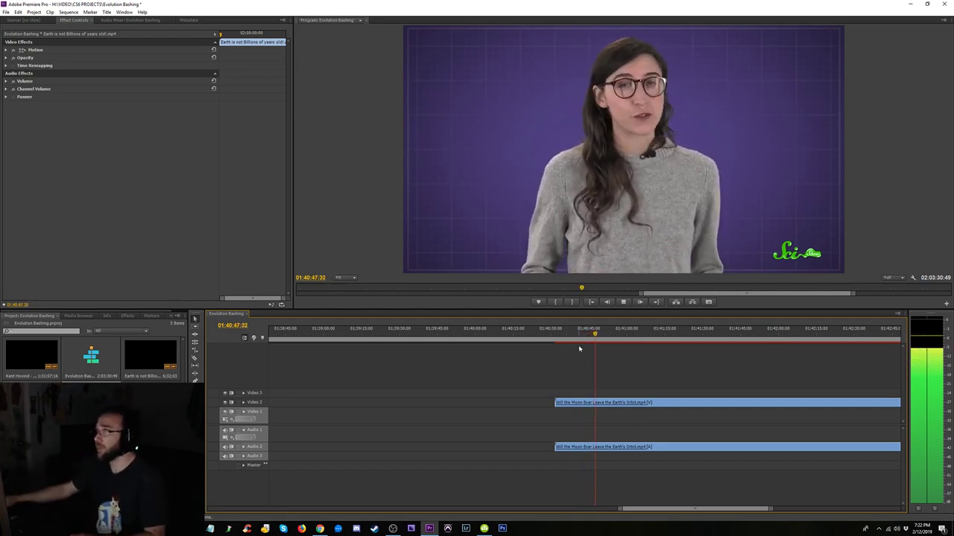
- Find the end of the moon clip's intro and trim the clip's start to about 01:40:40
click(575, 339)
key(space)
key(equal)
key(equal)
key(equal)
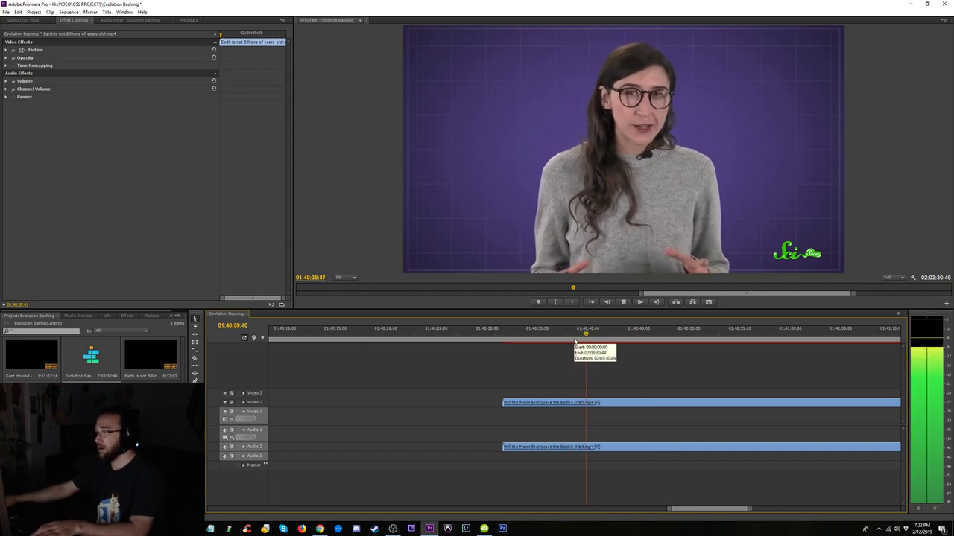
key(space)
drag(419, 401, 599, 395)
- Play the moon clip's opening and trim its start further to about 01:40:43:24
click(623, 340)
key(space)
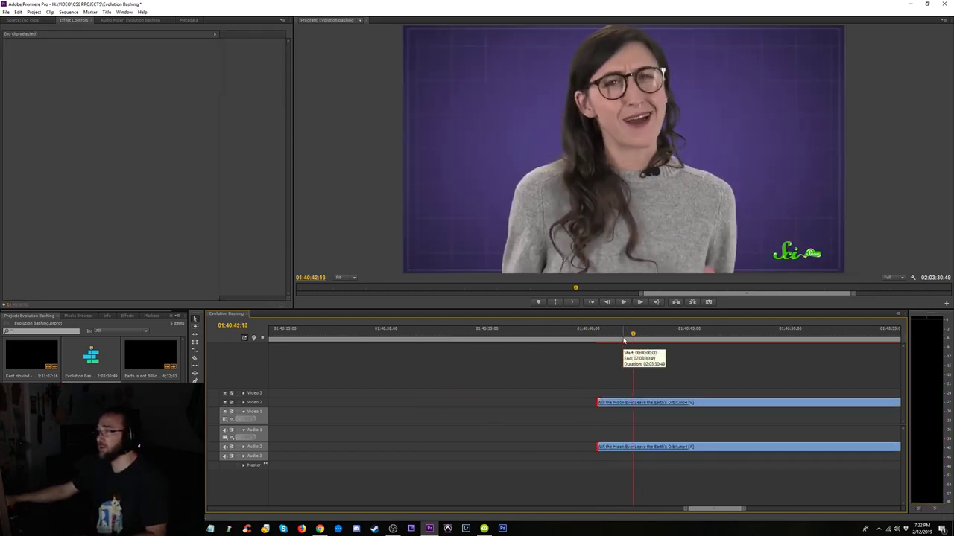
key(space)
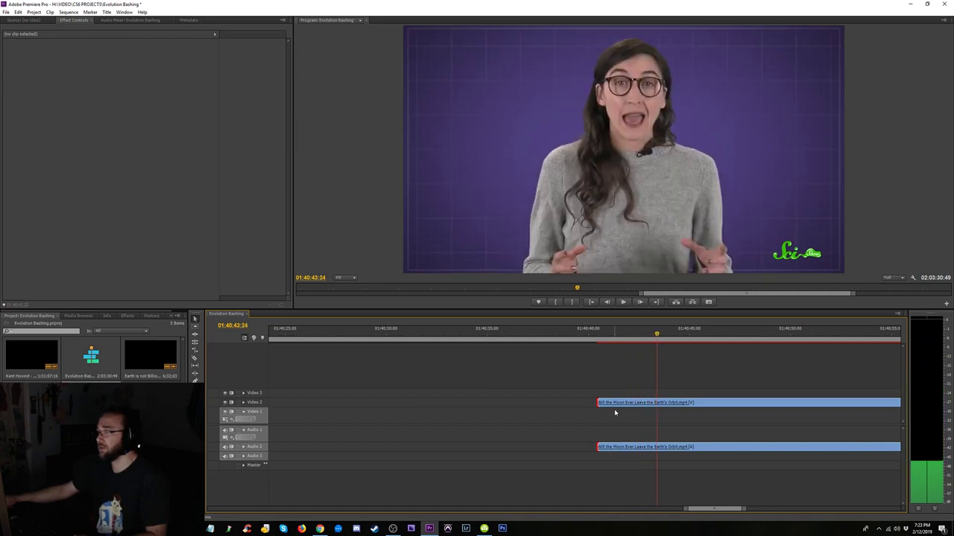
drag(597, 402, 657, 406)
key(space)
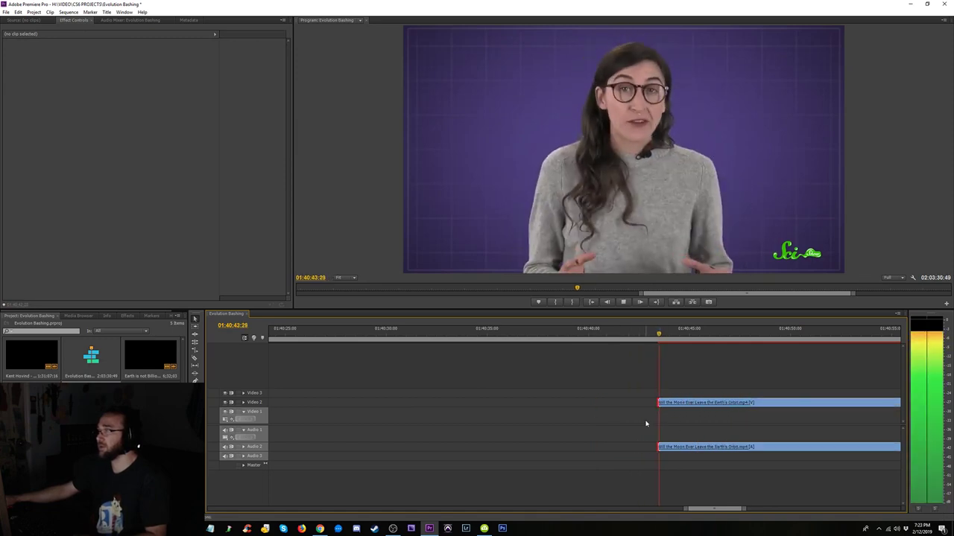
- Fine-trim the start of the moon clip to about 01:40:43:30 and play the new opening
key(equal)
key(equal)
click(485, 342)
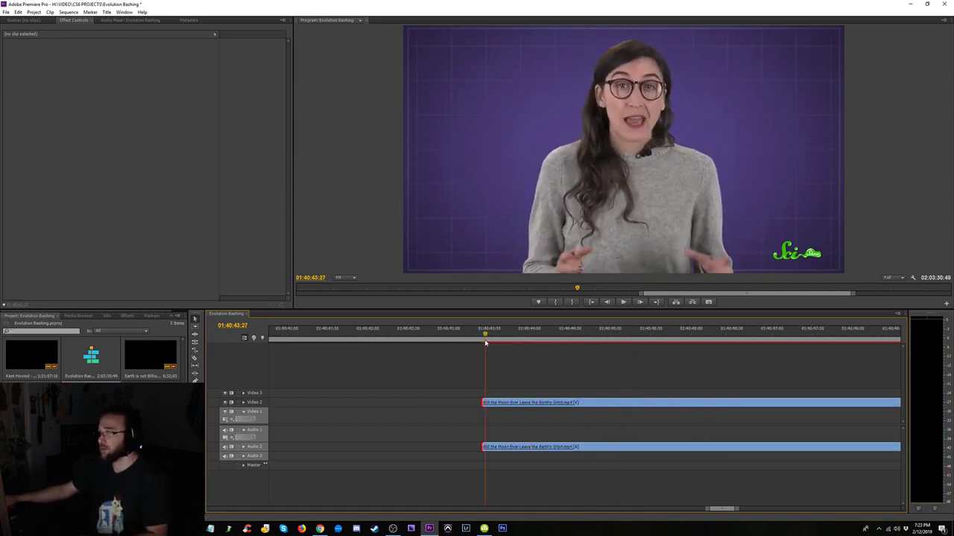
drag(485, 403, 492, 403)
key(space)
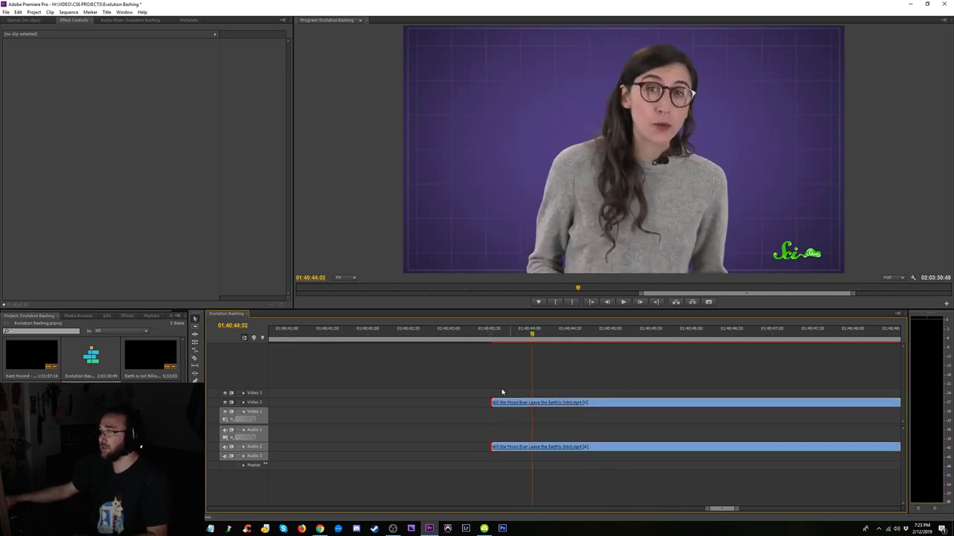
- Play the moon orbit clip from its trimmed start through the captions about the Moon's formation and early distance
click(480, 337)
key(space)
key(minus)
key(minus)
key(minus)
key(minus)
key(minus)
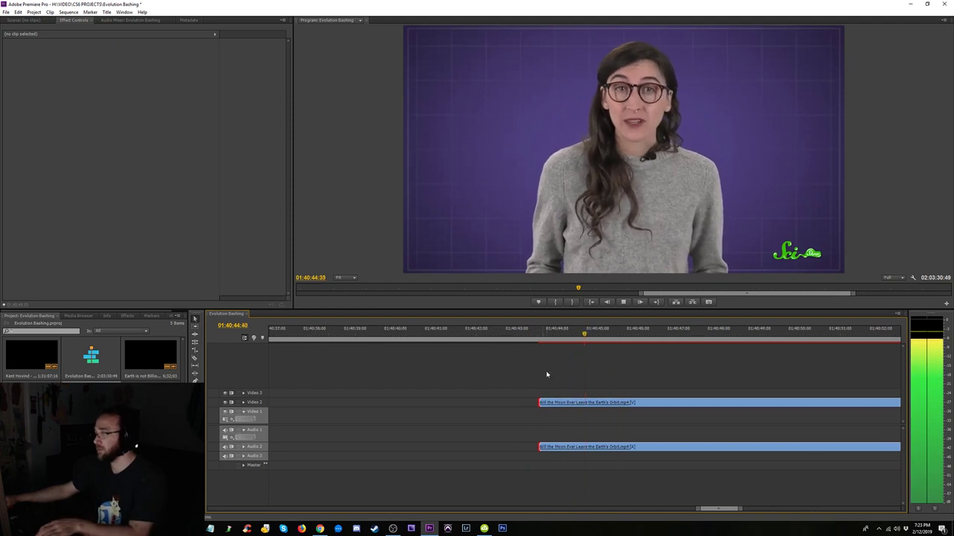
key(minus)
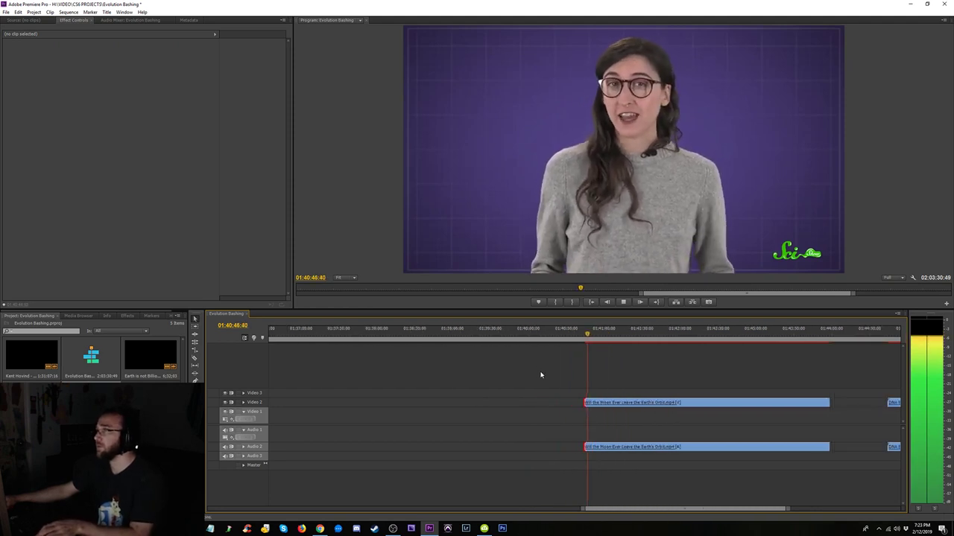
key(equal)
key(equal)
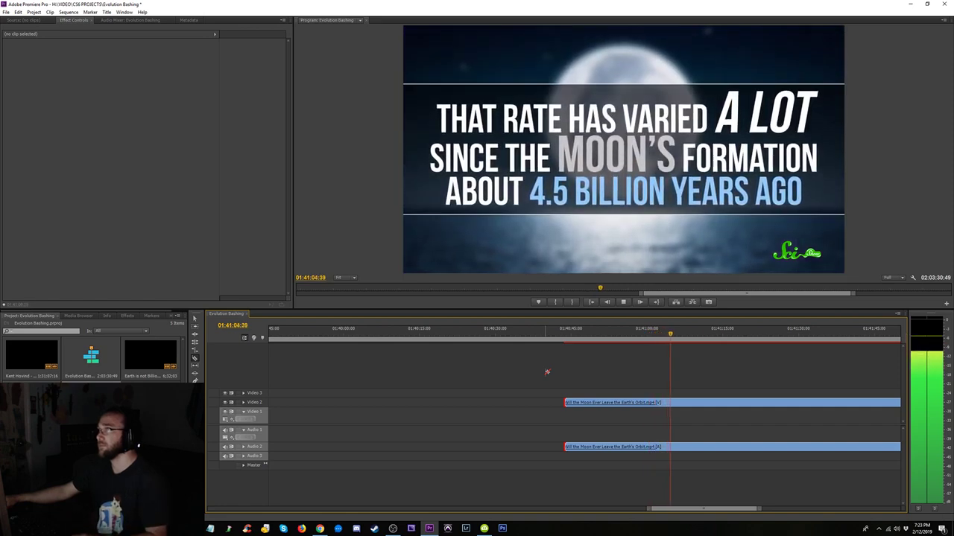
key(space)
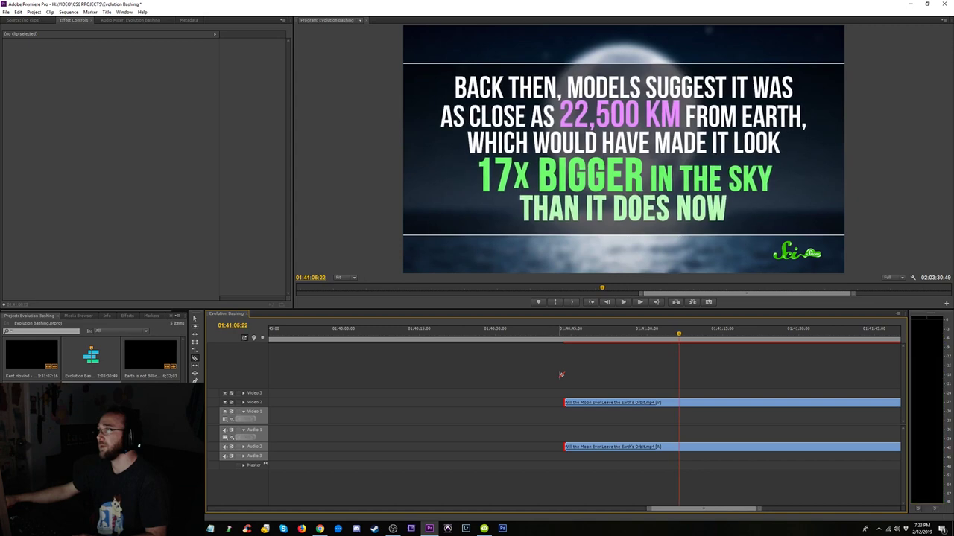
- Replay the moon clip from about 01:41:01:14 to examine the passage leading up to the angular momentum definition
click(654, 332)
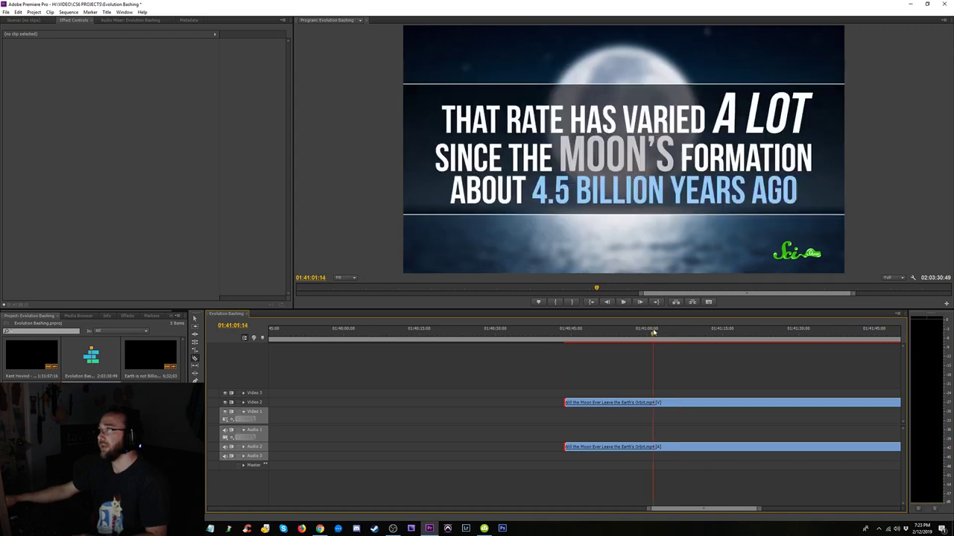
key(space)
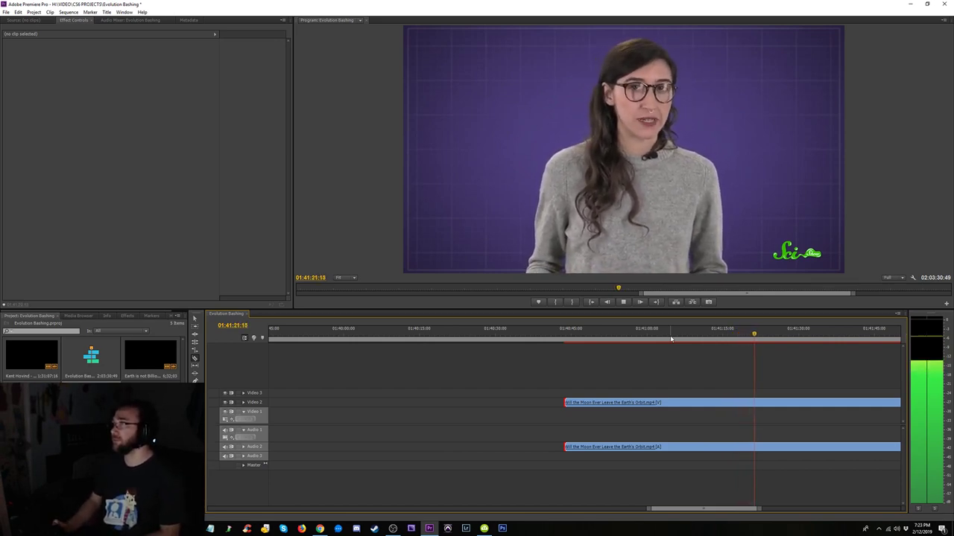
key(minus)
key(minus)
key(minus)
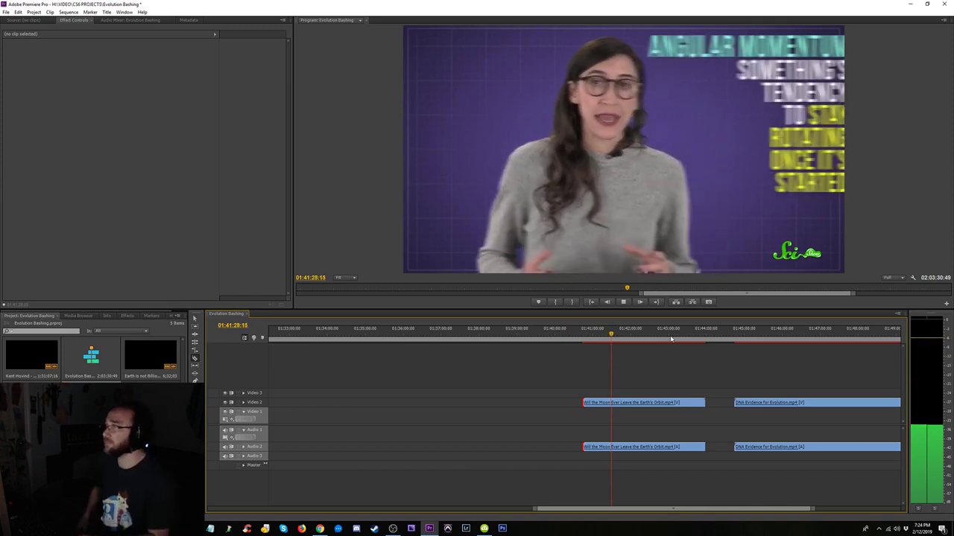
key(space)
- Replay the moon clip from the "conservation of angular momentum" caption at about 01:41:27:20 and watch it nearly to its end
key(equal)
key(equal)
key(equal)
key(equal)
key(equal)
key(equal)
key(equal)
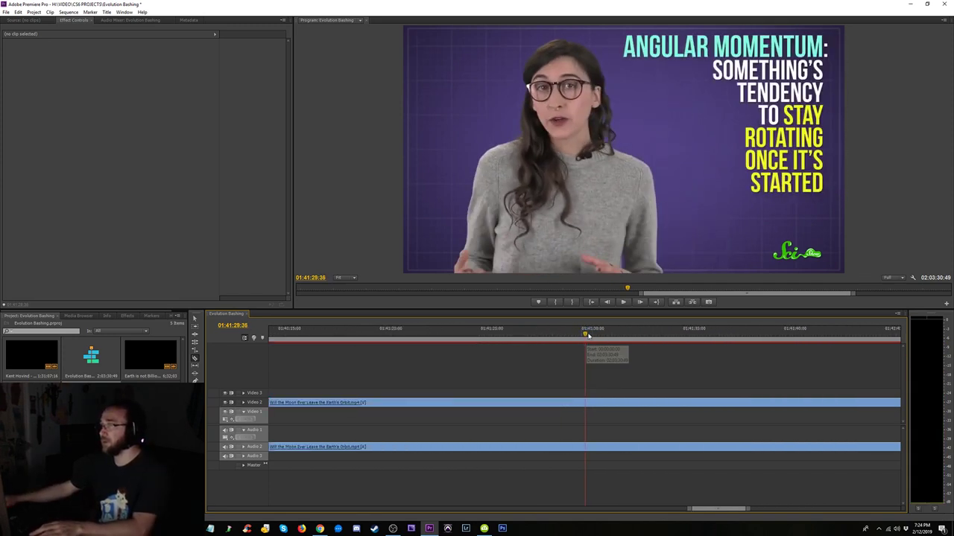
drag(585, 335, 539, 337)
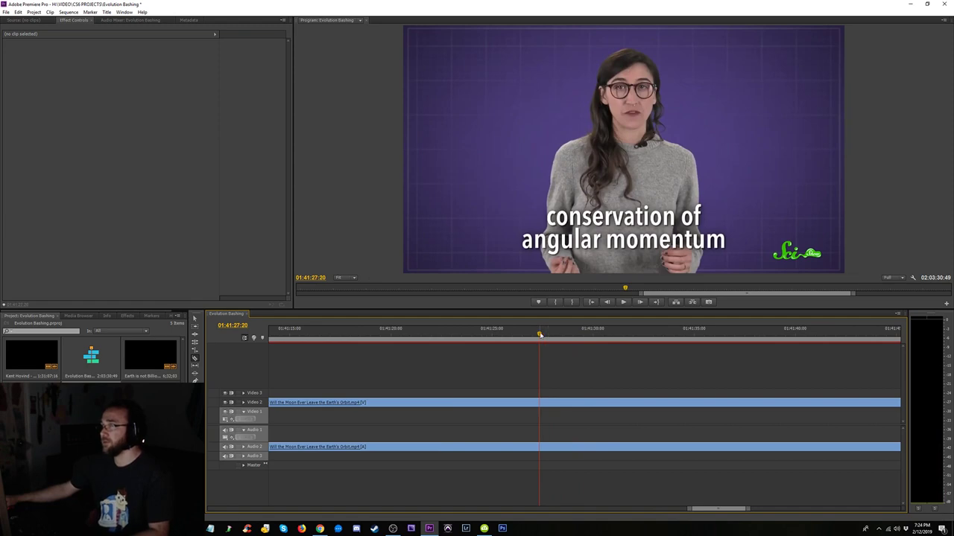
key(space)
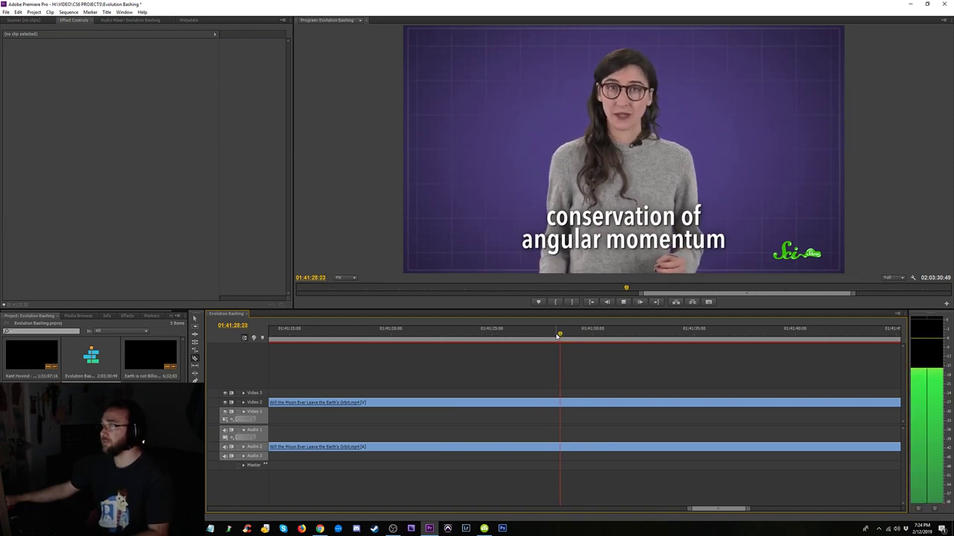
key(minus)
key(minus)
key(minus)
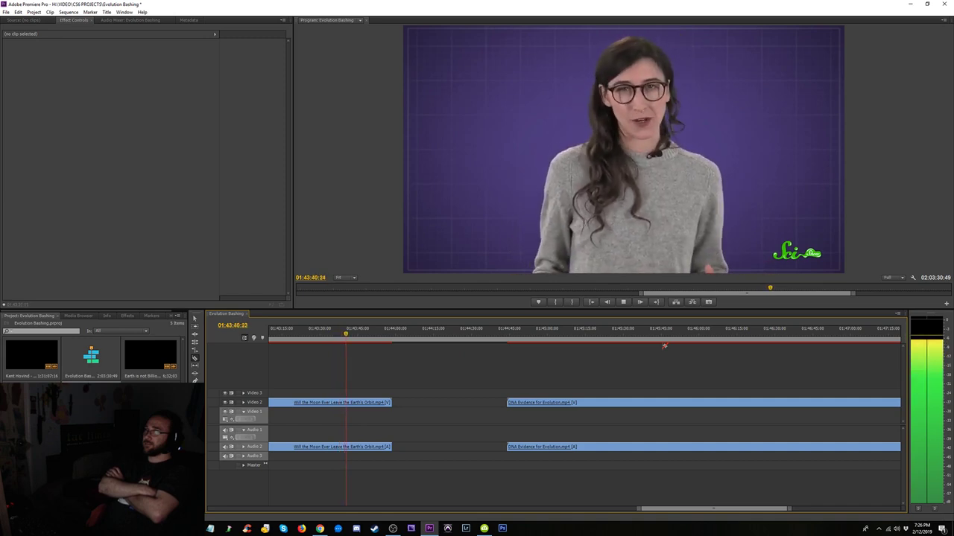
key(space)
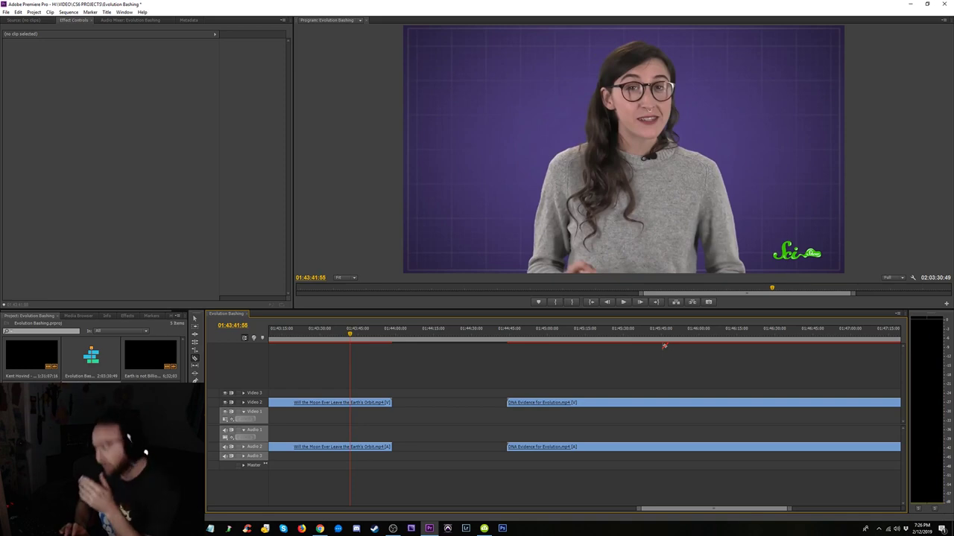
- Move the playhead to the opening of the DNA Evidence for Evolution clip, at about 01:45:01:57
key(minus)
key(minus)
key(minus)
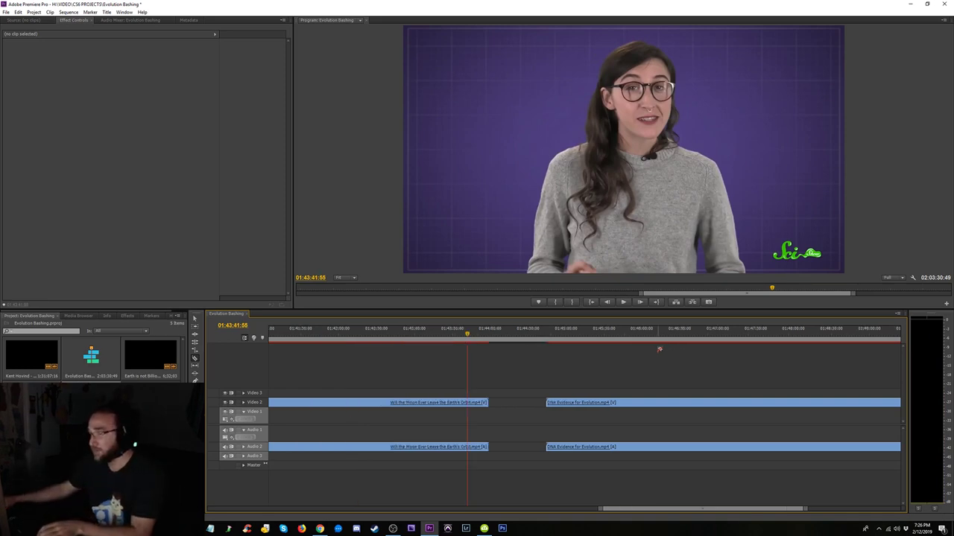
click(581, 333)
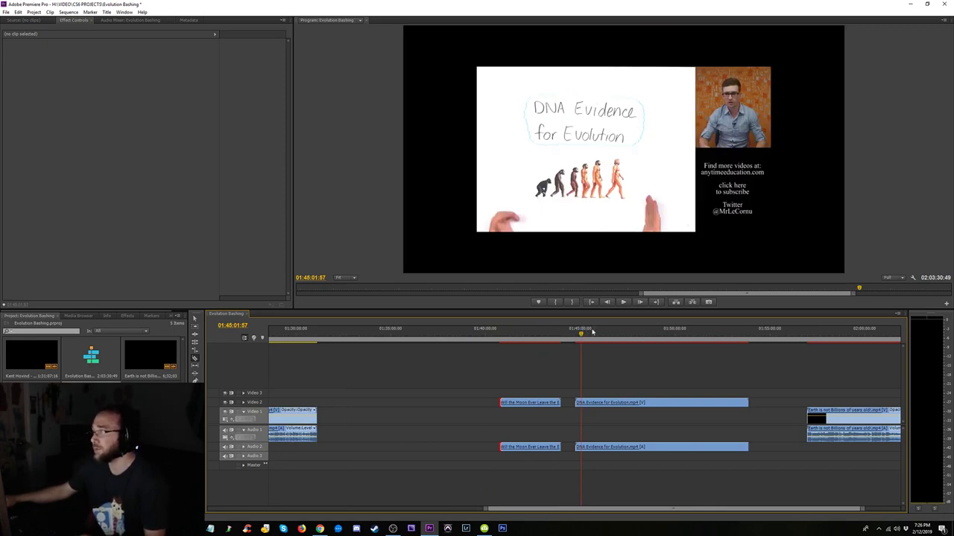
- Search the keyboard shortcuts for "insert" and check the shortcut assigned to Paste Insert
click(33, 12)
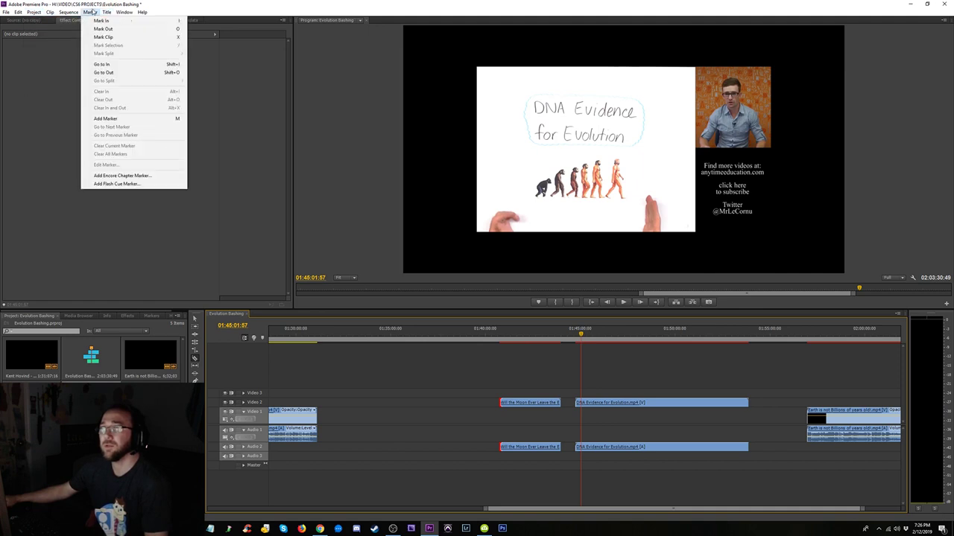
mouse_move(17, 12)
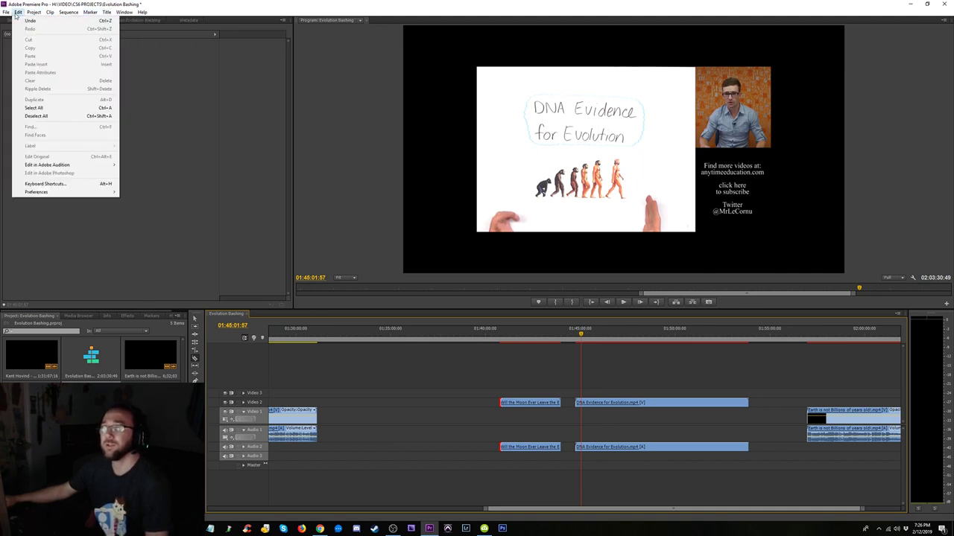
click(49, 184)
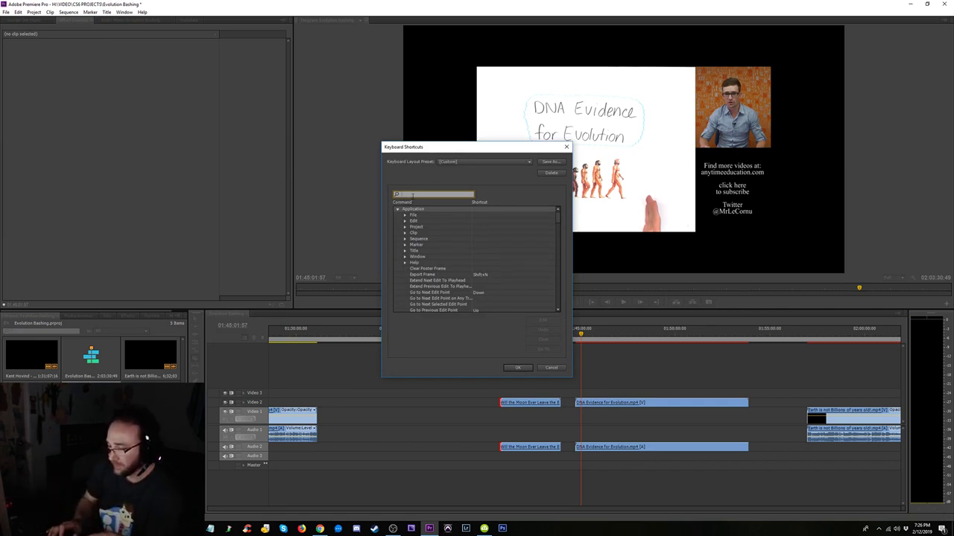
text(insert)
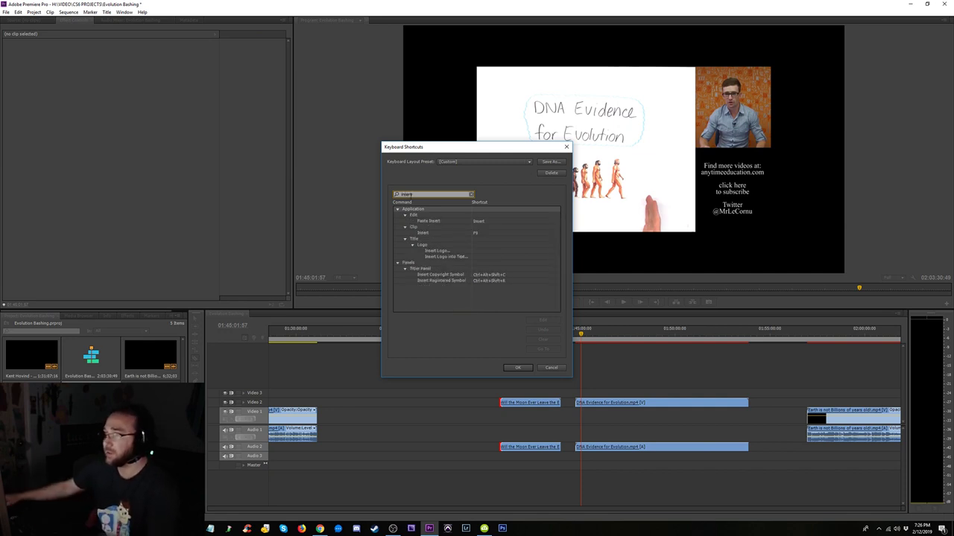
click(492, 222)
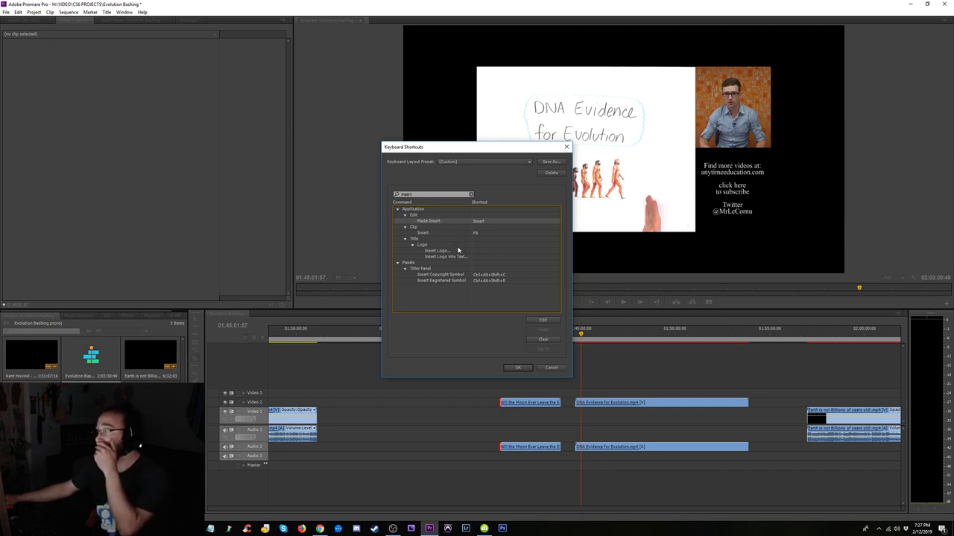
click(519, 368)
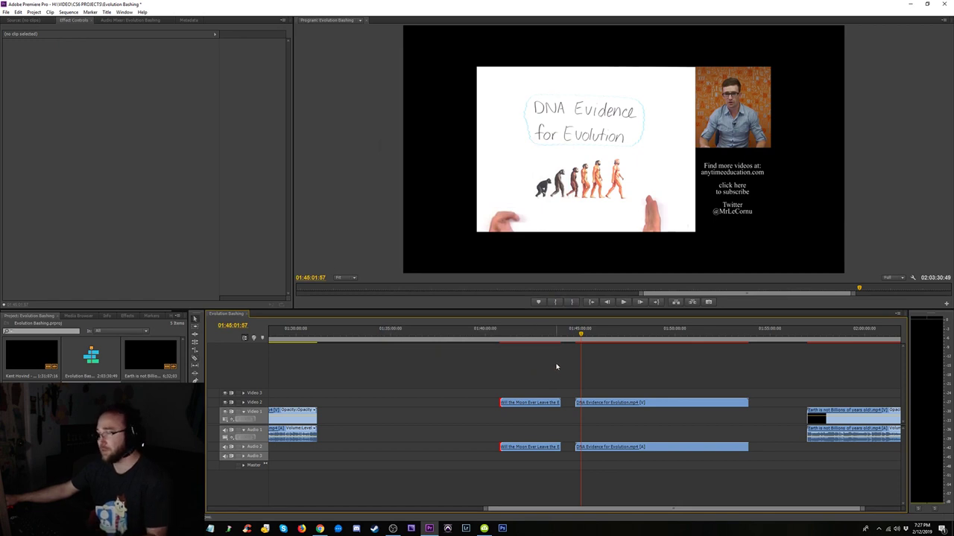
- Cut the moon orbit clip from the timeline and move the playhead to about 01:48:41:19 in the DNA Evidence clip
drag(555, 366, 492, 500)
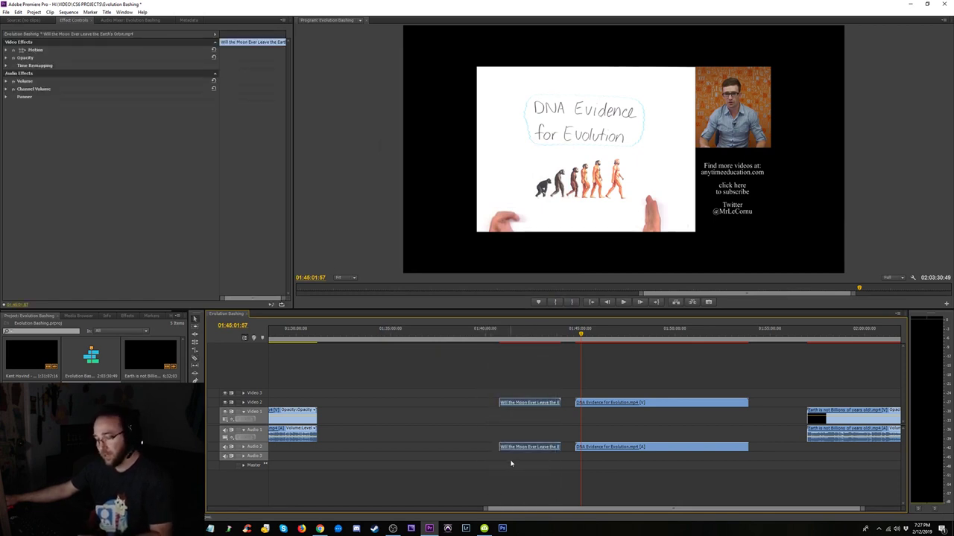
key(Delete)
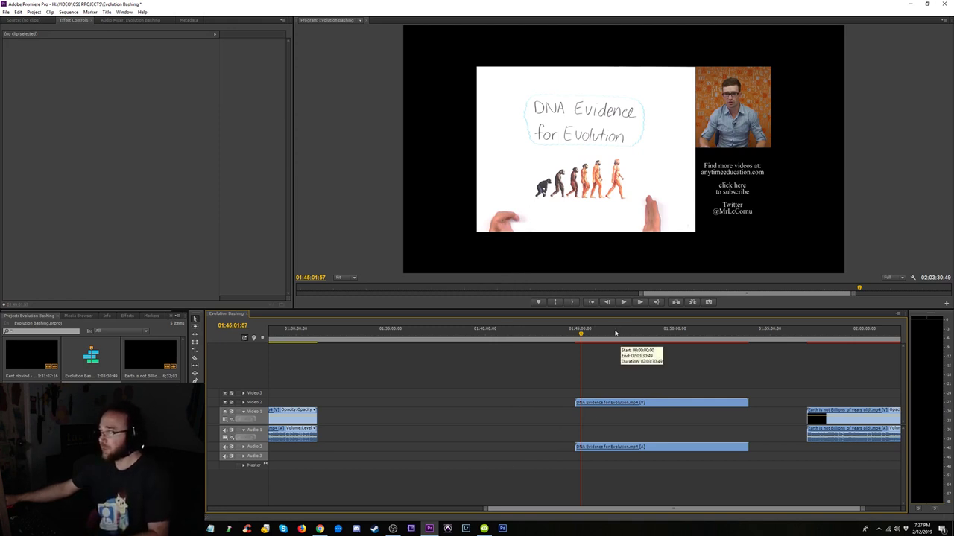
drag(617, 330, 646, 336)
key(equal)
key(equal)
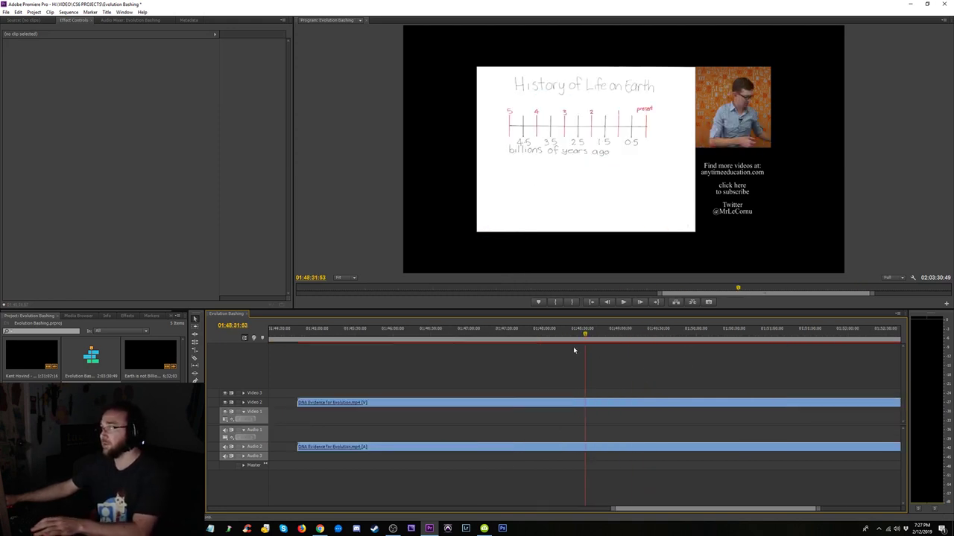
drag(586, 335, 597, 334)
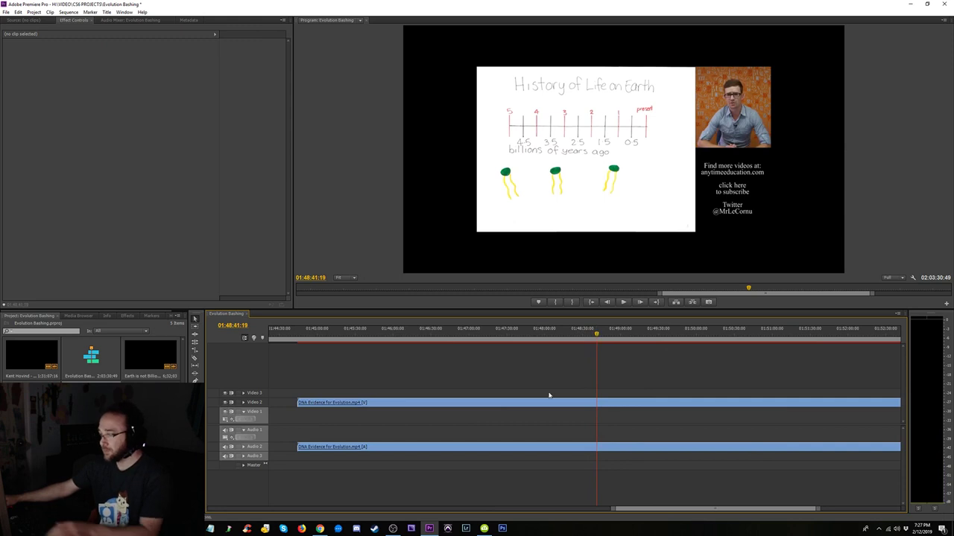
- Scale the DNA Evidence for Evolution clip up to about 152 so its picture fills the frame
click(522, 405)
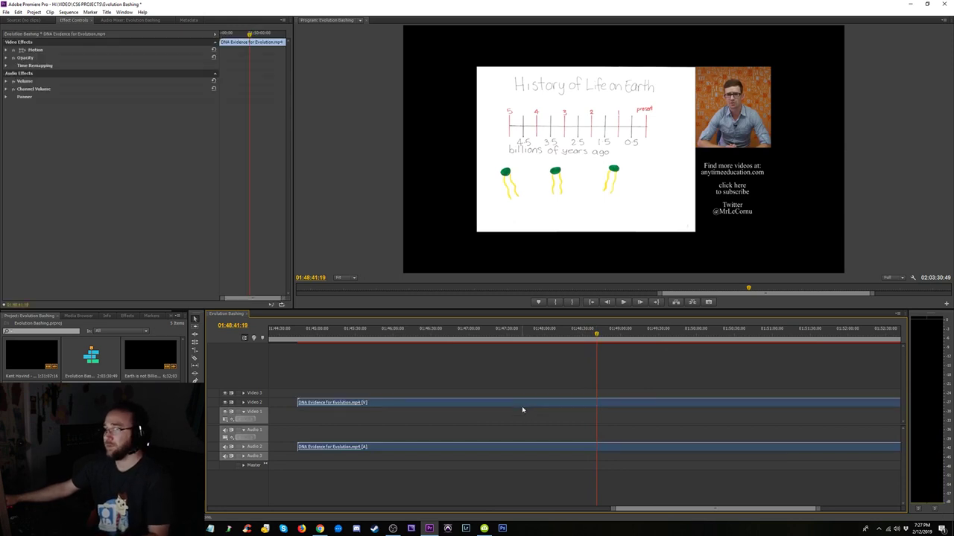
click(5, 50)
drag(114, 66, 153, 65)
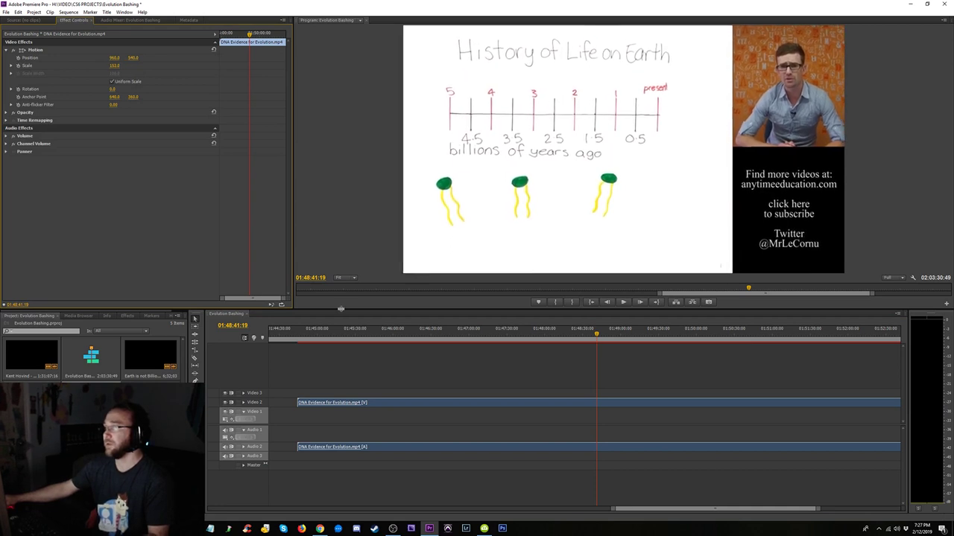
- Paste-insert the moon clip into the DNA Evidence clip just after 01:49:00, splitting it and shifting the following clips
drag(598, 343, 627, 337)
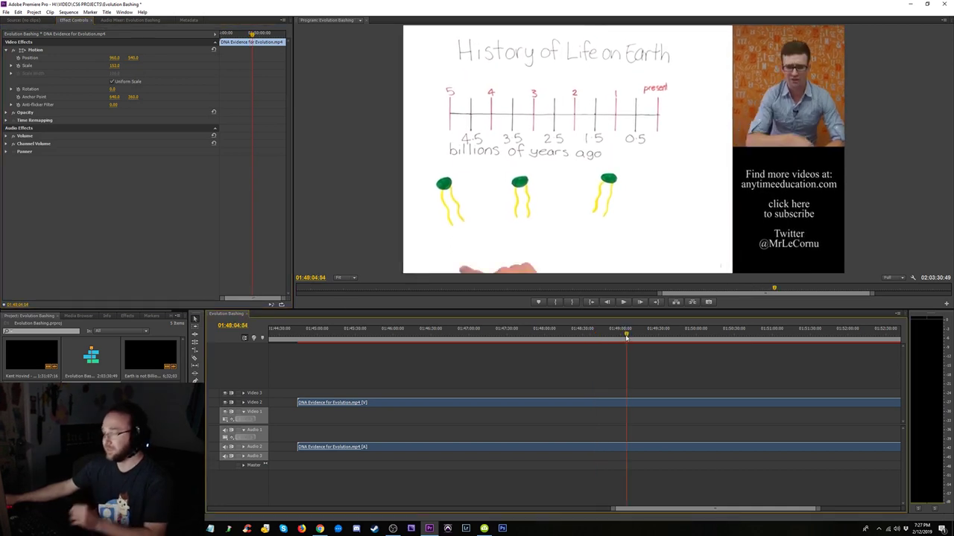
key(comma)
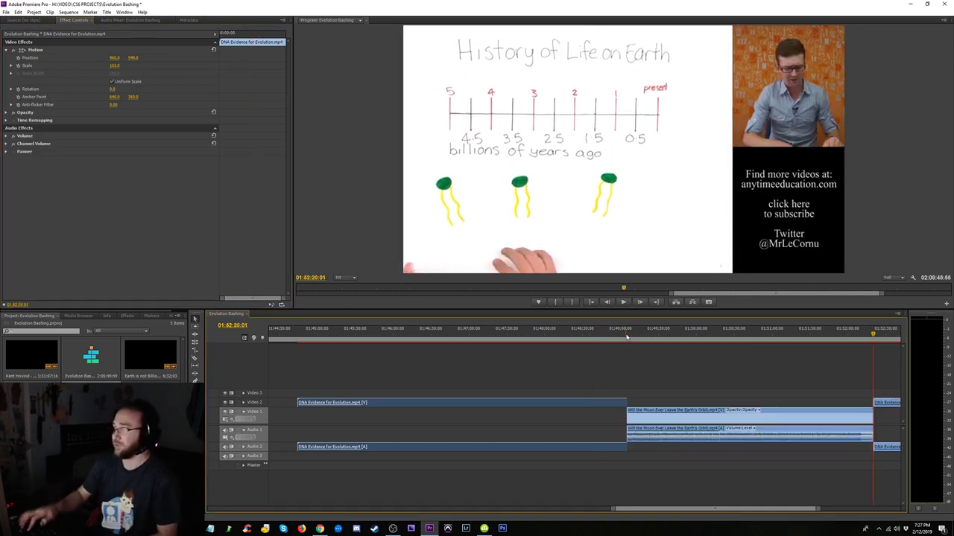
key(minus)
key(minus)
key(equal)
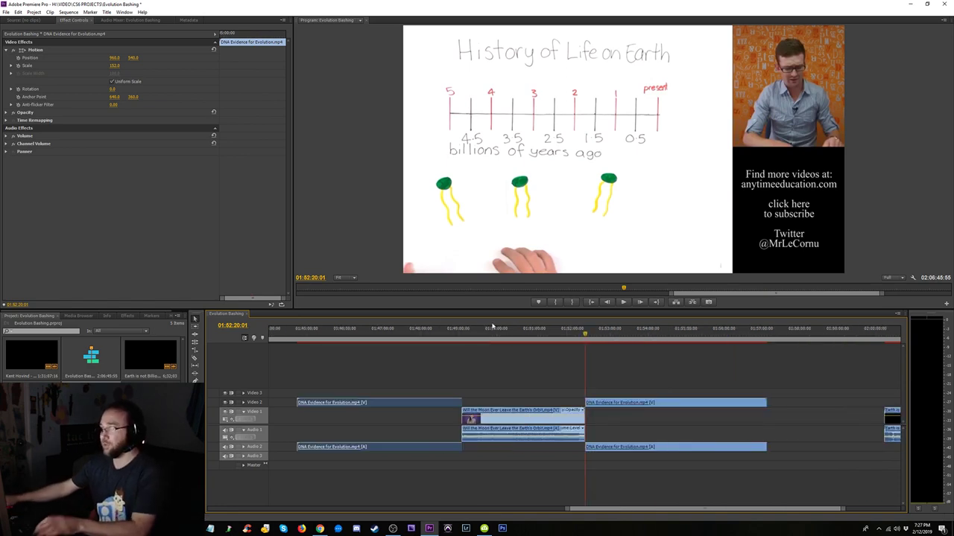
- Paste-insert a second copy of the moon clip within the remaining DNA Evidence part, at about 01:54:19:44
drag(460, 329, 651, 337)
key(ctrl+shift+v)
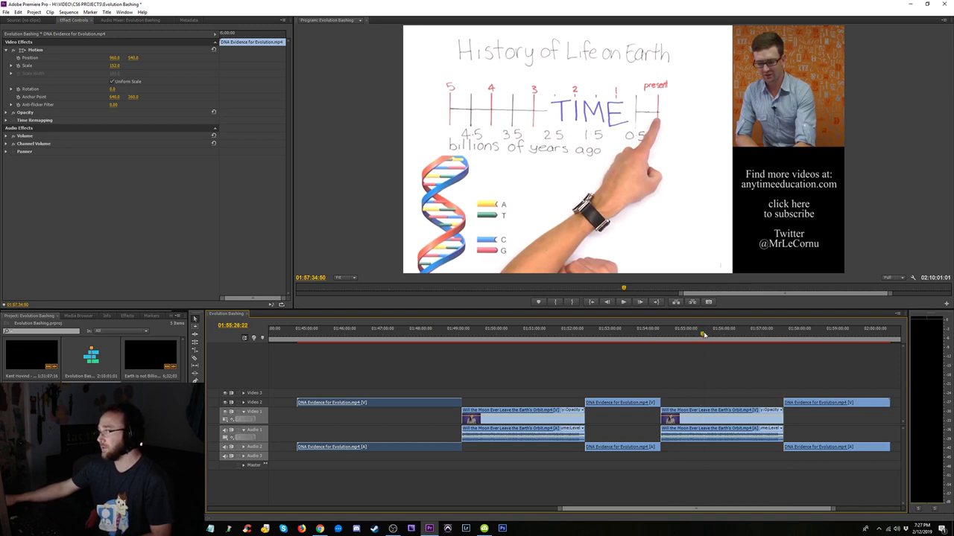
drag(704, 335, 708, 335)
key(minus)
key(minus)
key(equal)
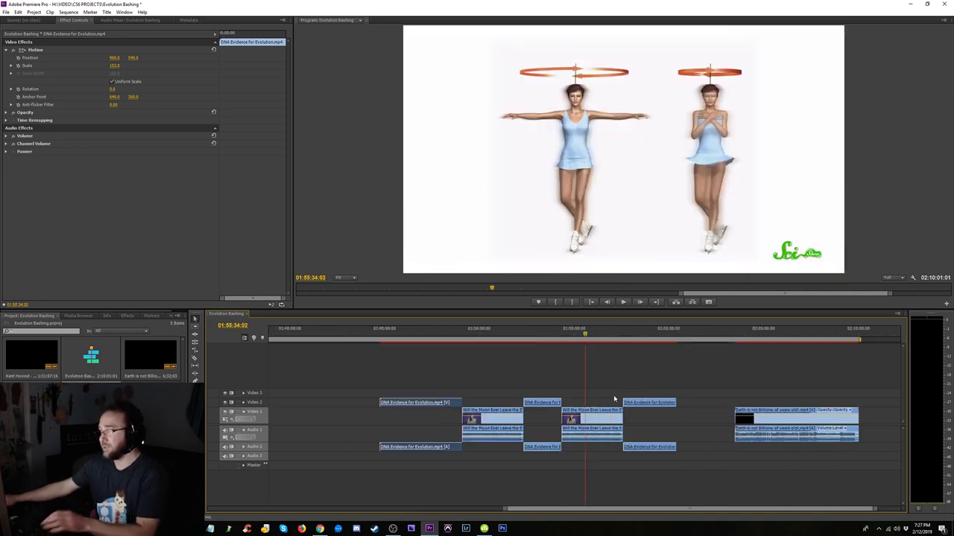
- Try a ripple delete on the second pasted moon clip and undo it
click(592, 430)
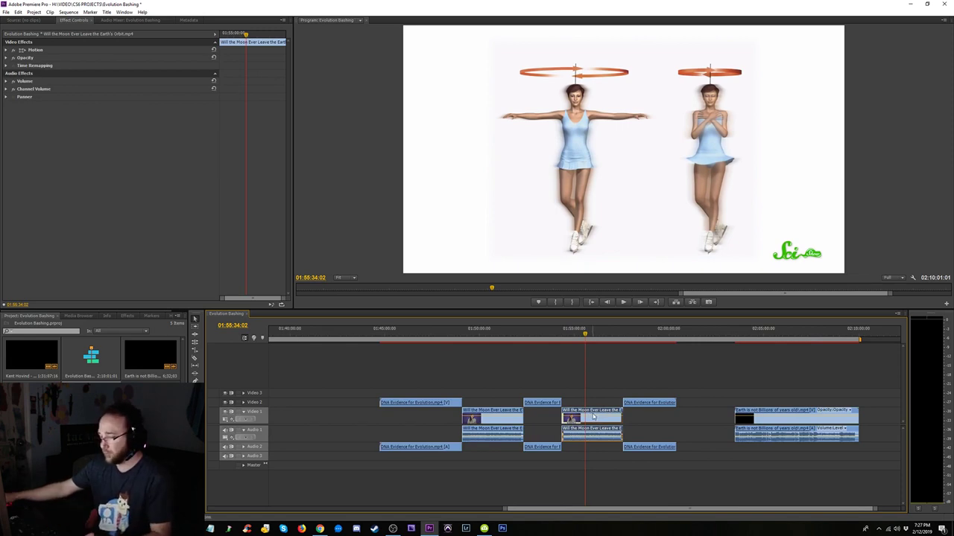
key(shift+Delete)
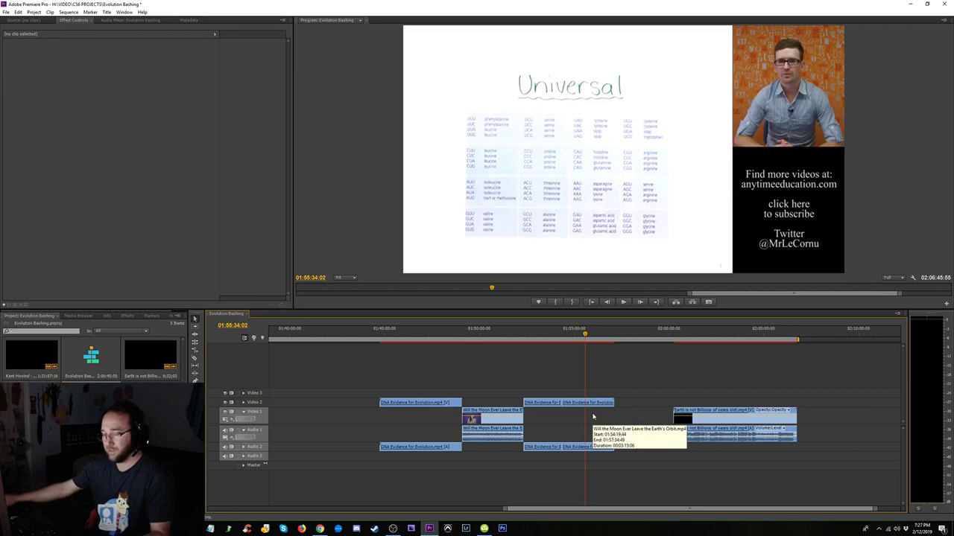
key(ctrl+z)
- Delete the second pasted moon clip without rippling, and ripple delete the gap left between the DNA Evidence parts
click(596, 417)
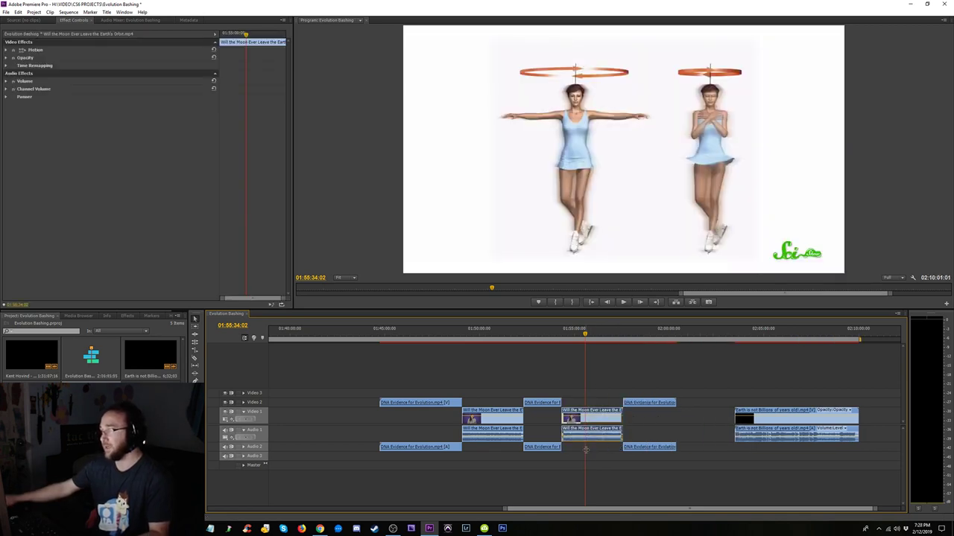
key(Delete)
click(596, 406)
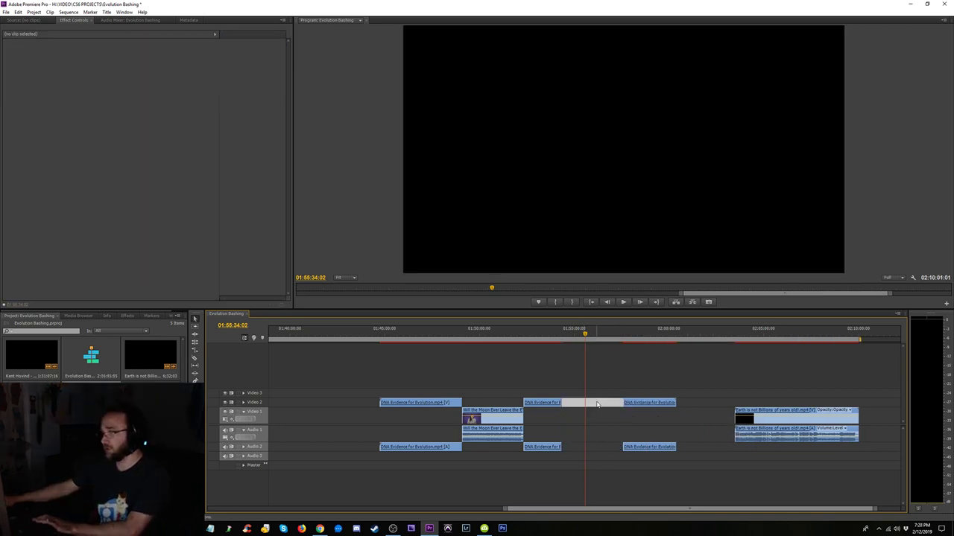
key(Delete)
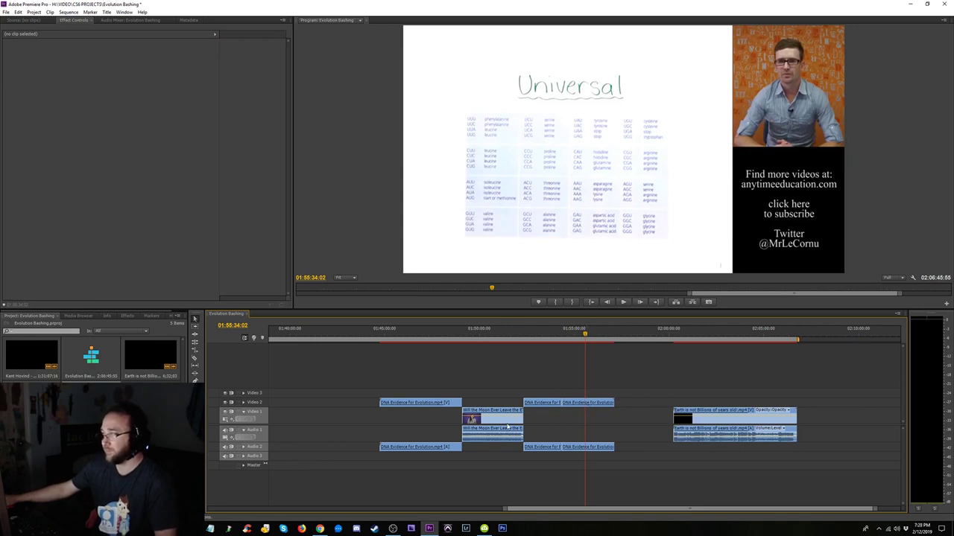
- Move the remaining moon clip out of the DNA Evidence gap, placing it on Video 1 ahead of the DNA Evidence clips
click(487, 423)
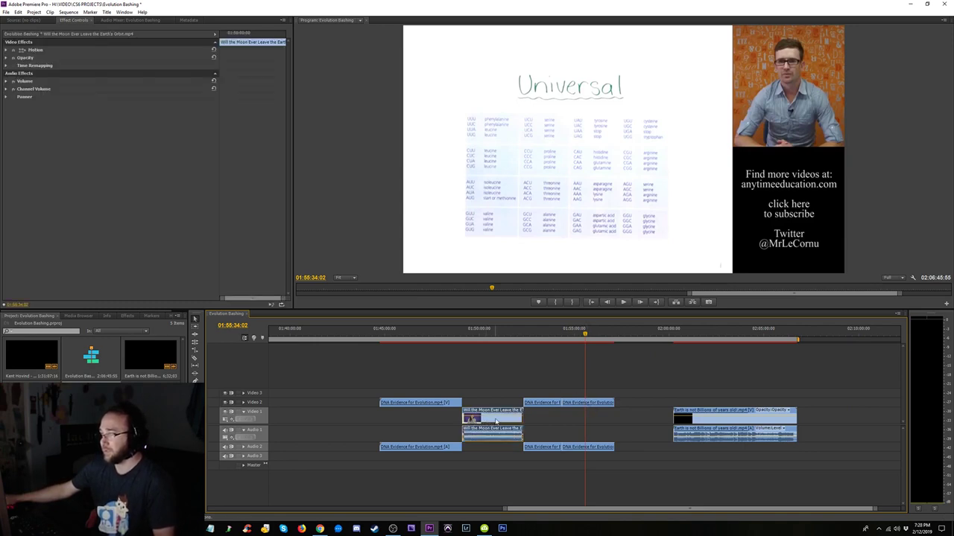
mouse_move(477, 423)
mouse_down()
mouse_move(468, 411)
mouse_move(481, 410)
mouse_up()
click(492, 403)
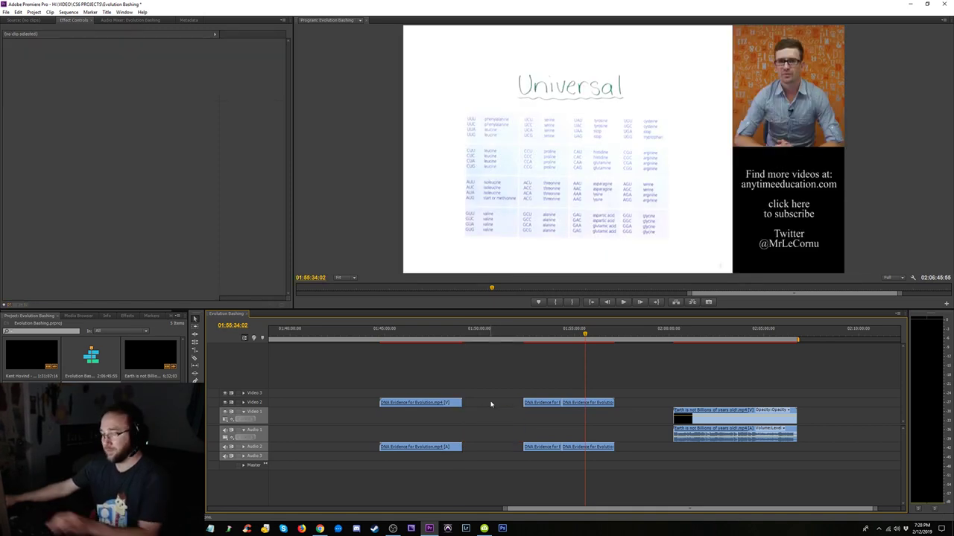
drag(492, 421, 357, 422)
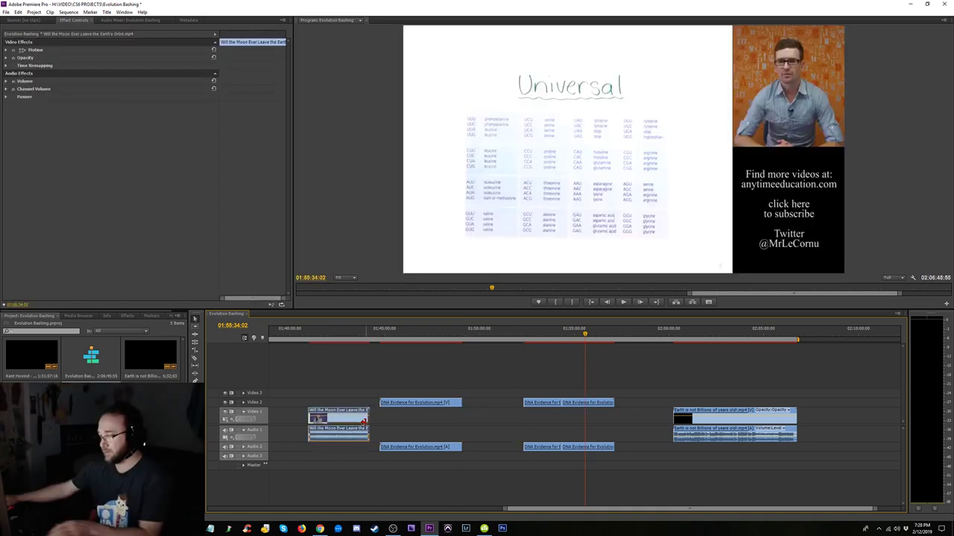
- Delete the first DNA Evidence part and restore the remaining footage as one continuous clip by extending its start and end
key(backslash)
mouse_move(730, 419)
mouse_down()
mouse_move(753, 420)
mouse_move(712, 423)
mouse_up()
click(760, 402)
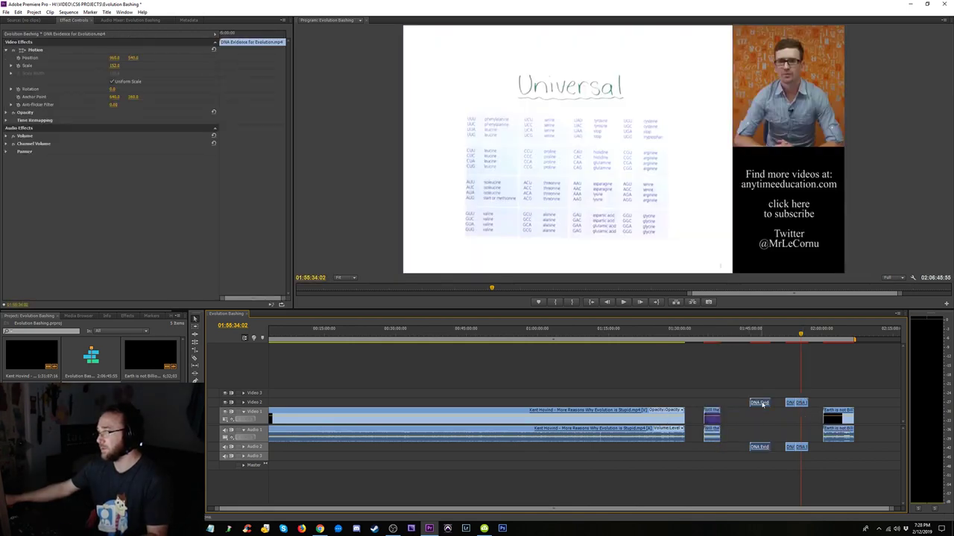
key(Delete)
drag(786, 403, 681, 396)
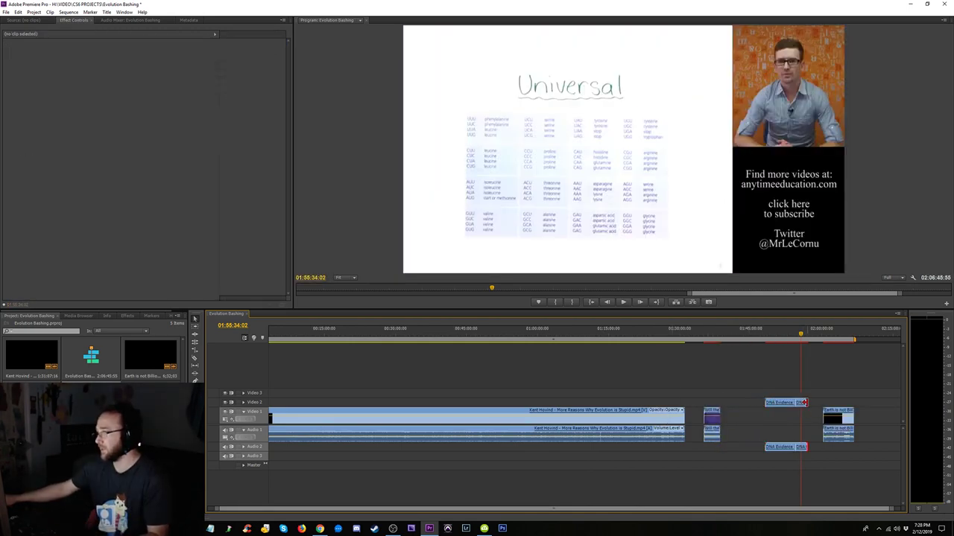
drag(806, 403, 857, 397)
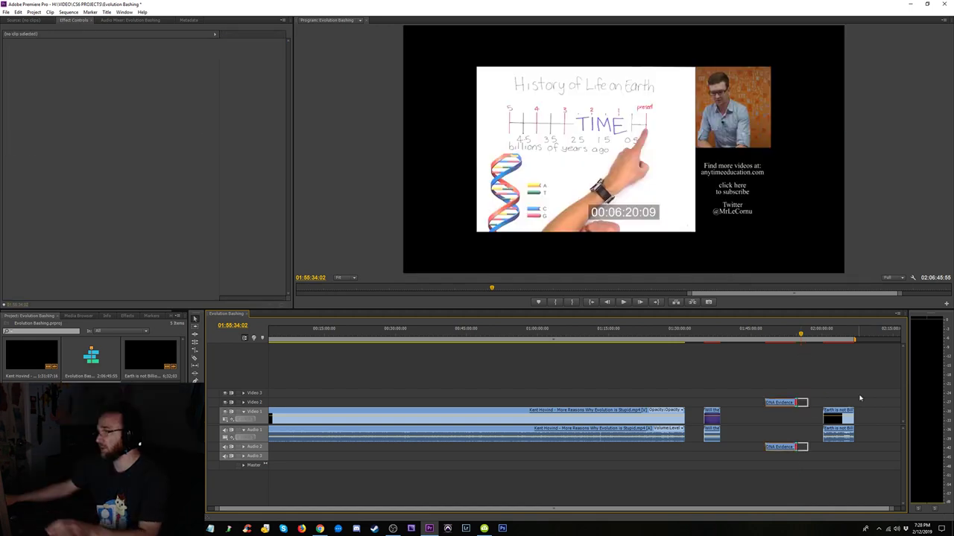
- Play and scrub the opening of the Earth is not Billions of years old clip to examine where its logo intro begins
click(769, 335)
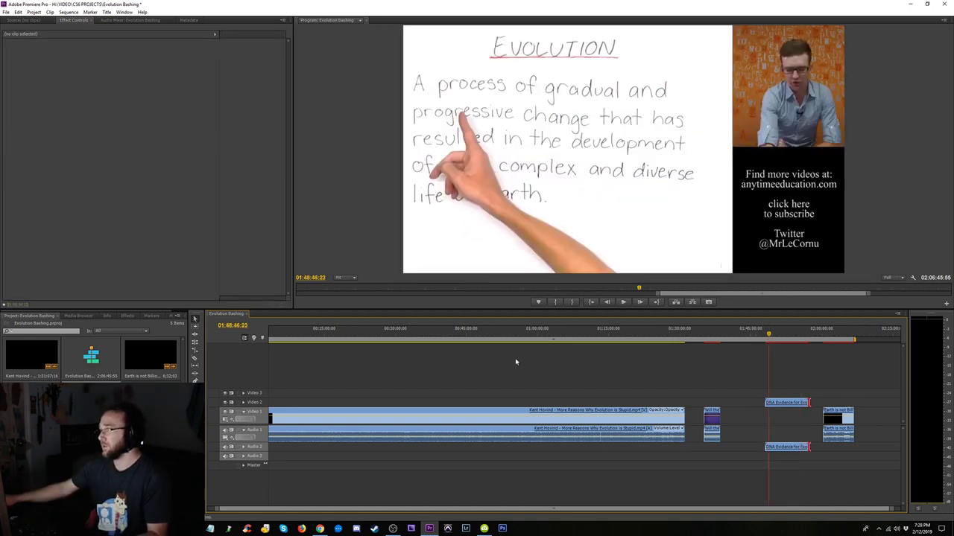
click(823, 340)
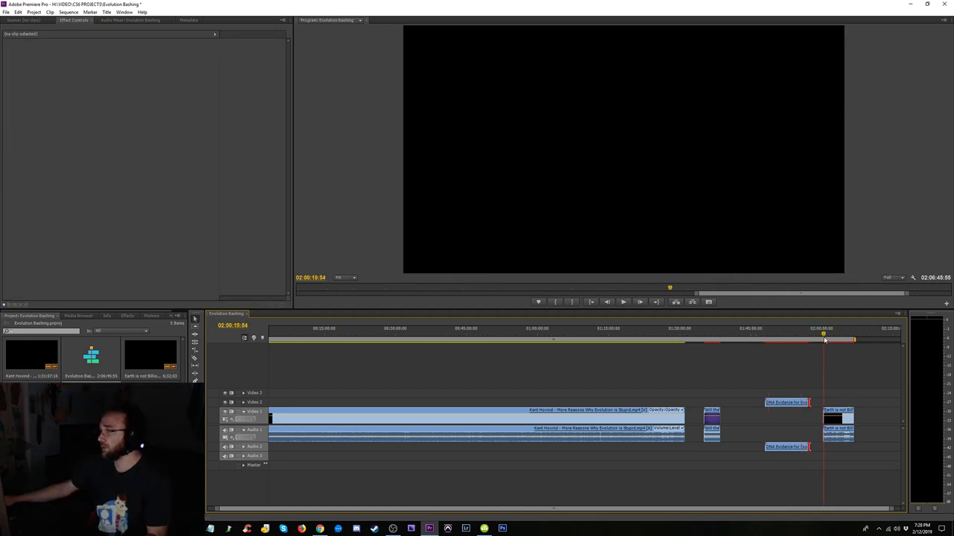
key(=)
key(=)
key(=)
key(=)
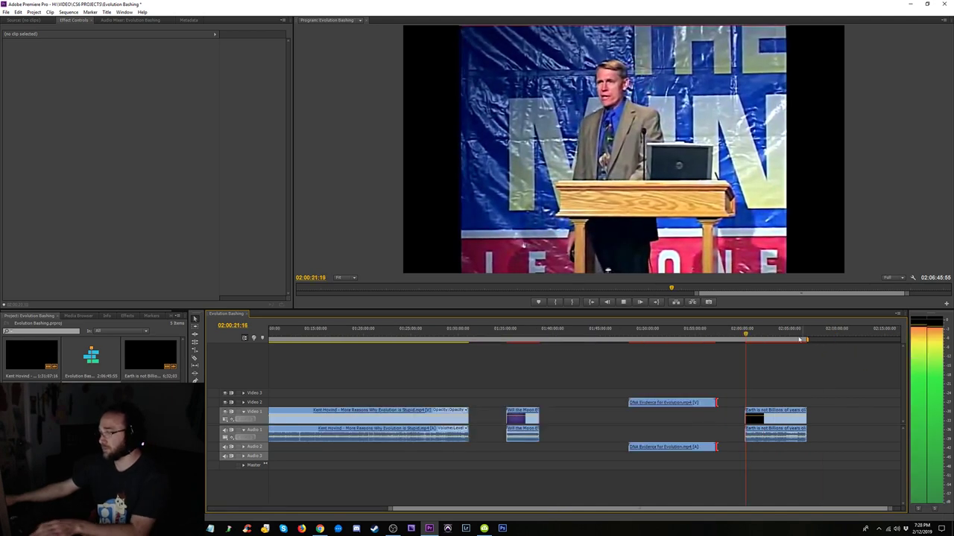
key(equal)
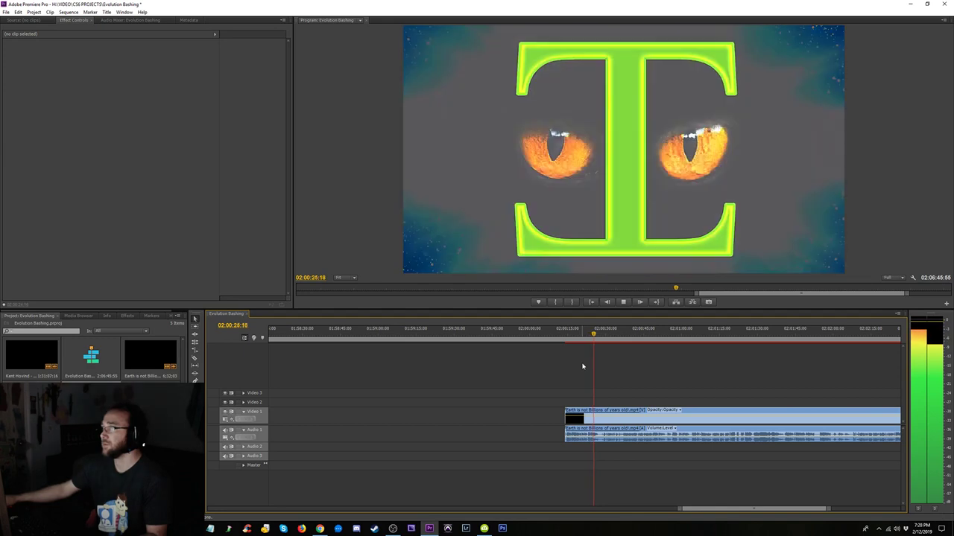
key(space)
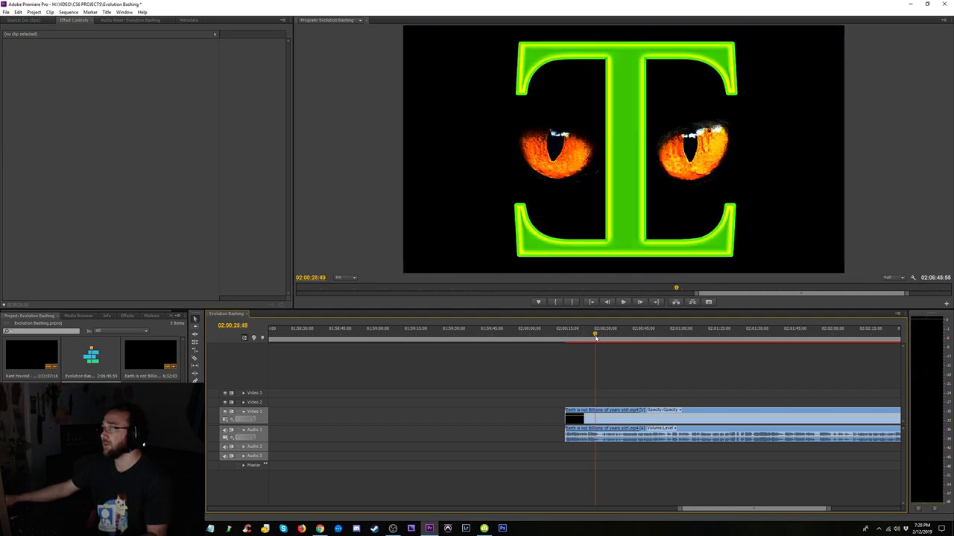
key(equal)
drag(592, 335, 567, 336)
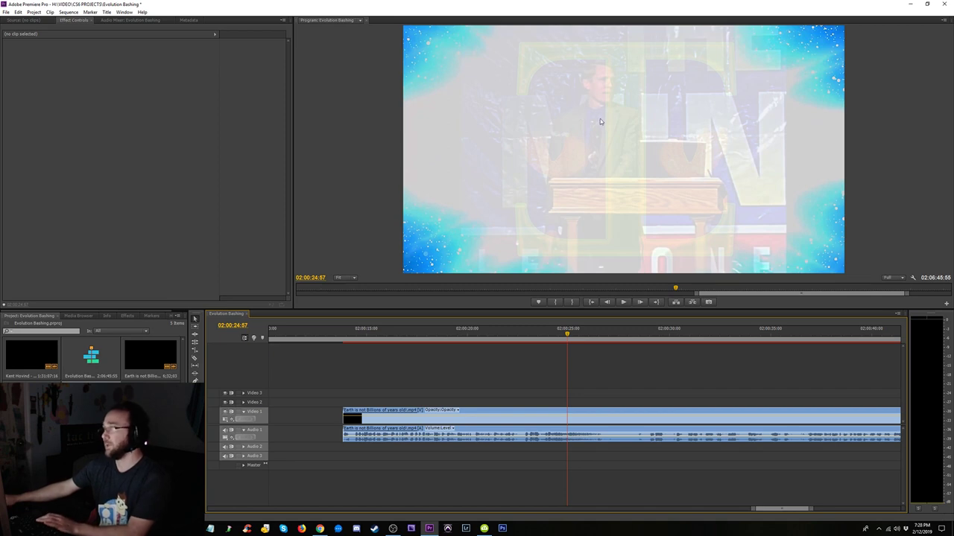
click(566, 332)
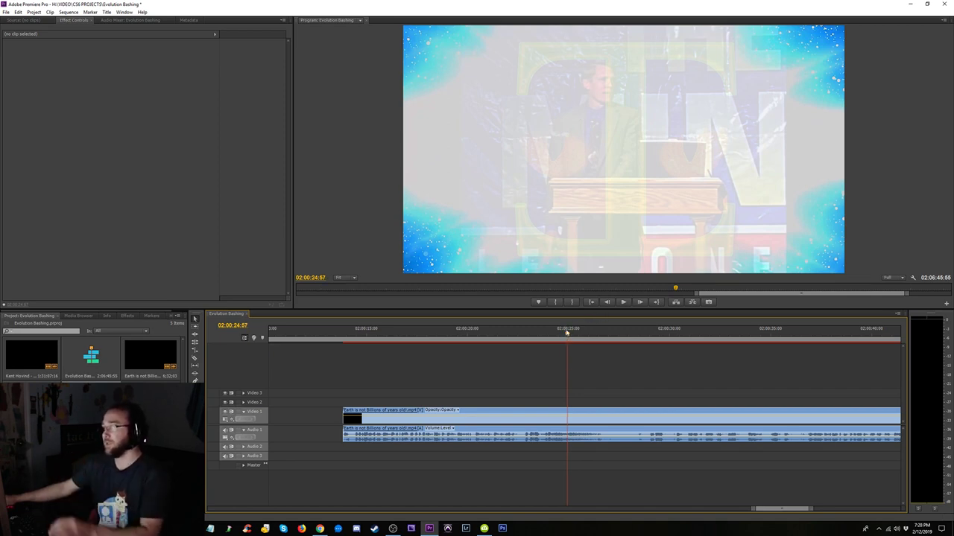
drag(568, 336, 545, 337)
- Import TAC TIMES NEW CLEAN INTRO (2019) from the TAC TIMES Stock Clips folder into the project
double_click(149, 414)
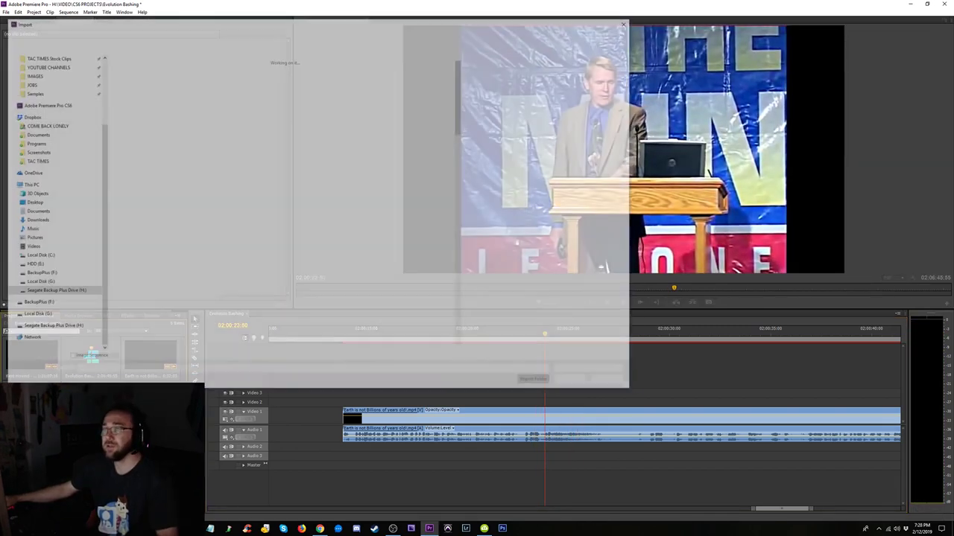
scroll(67, 134, up, 3)
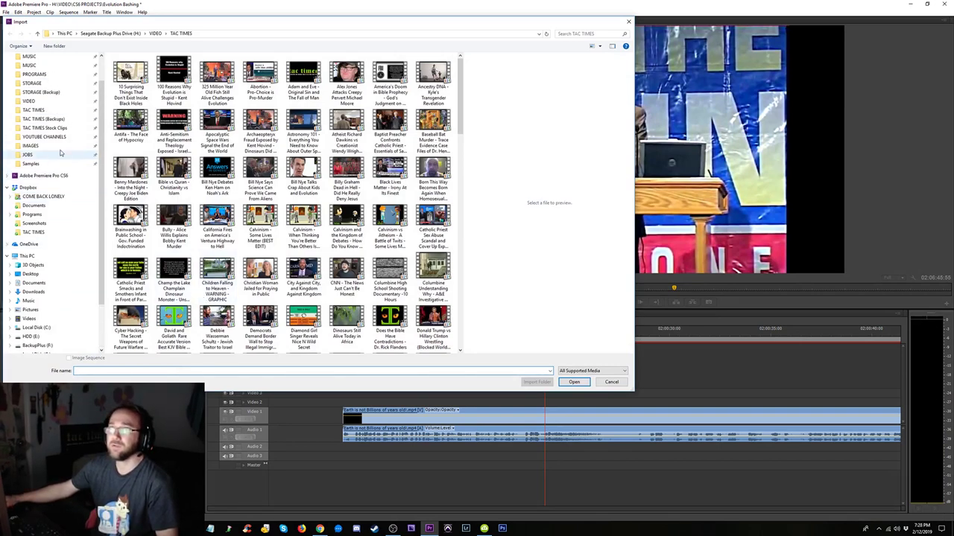
click(29, 110)
click(32, 119)
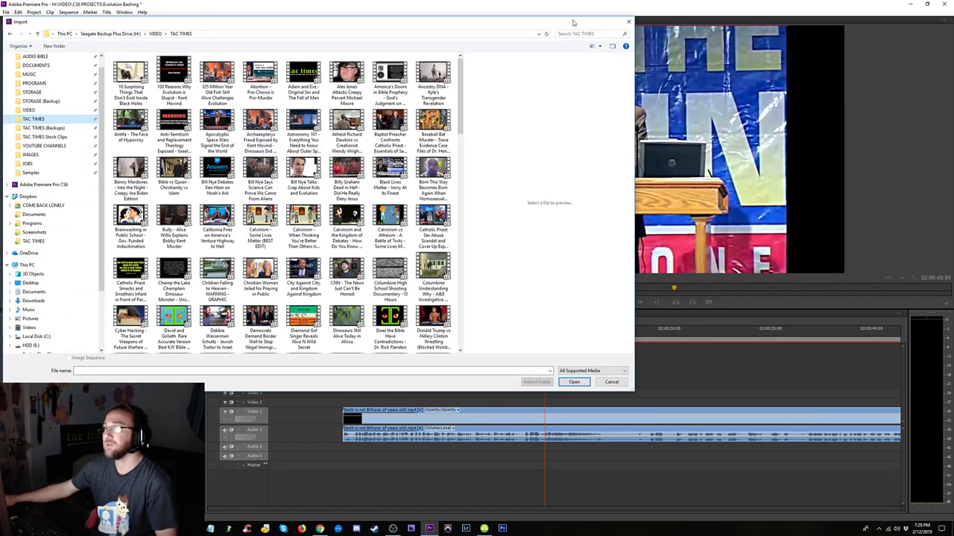
click(43, 137)
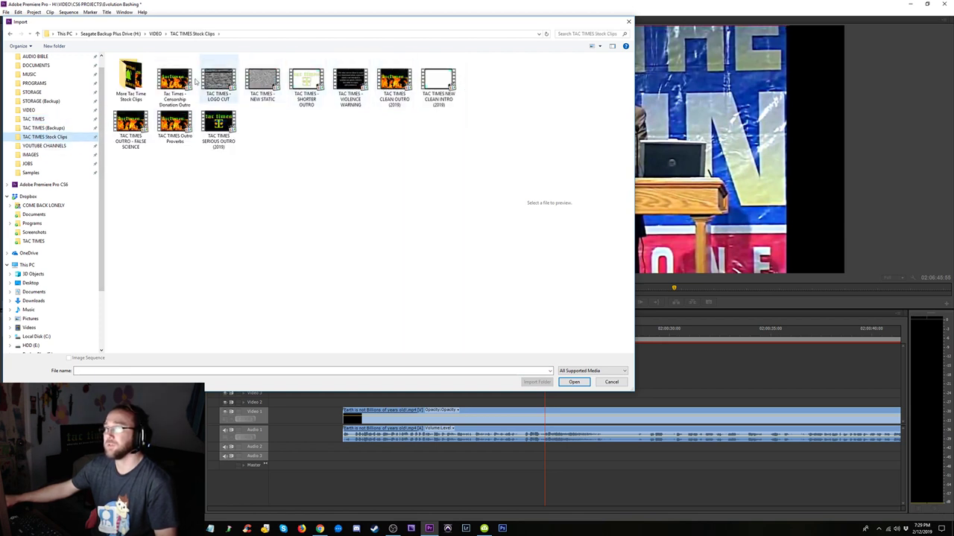
click(176, 125)
click(219, 128)
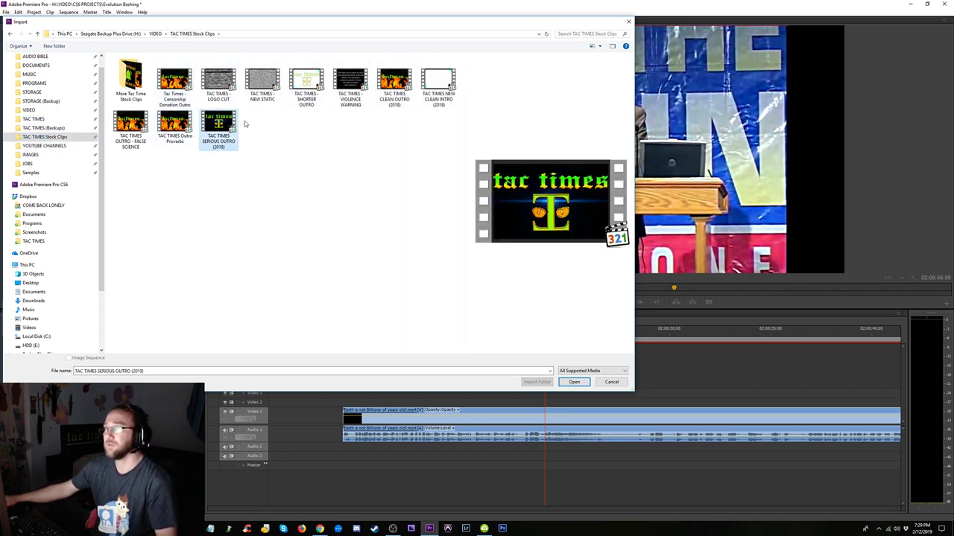
click(452, 70)
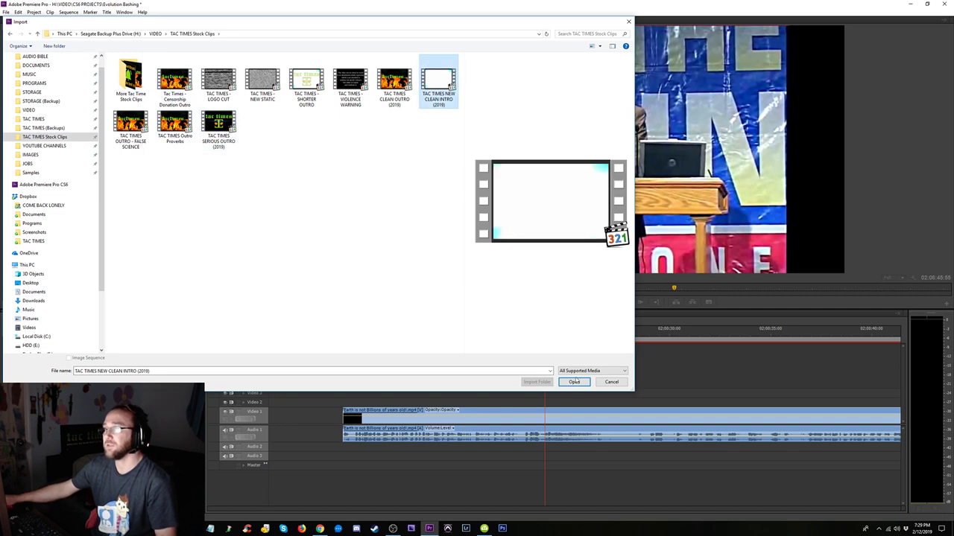
click(574, 381)
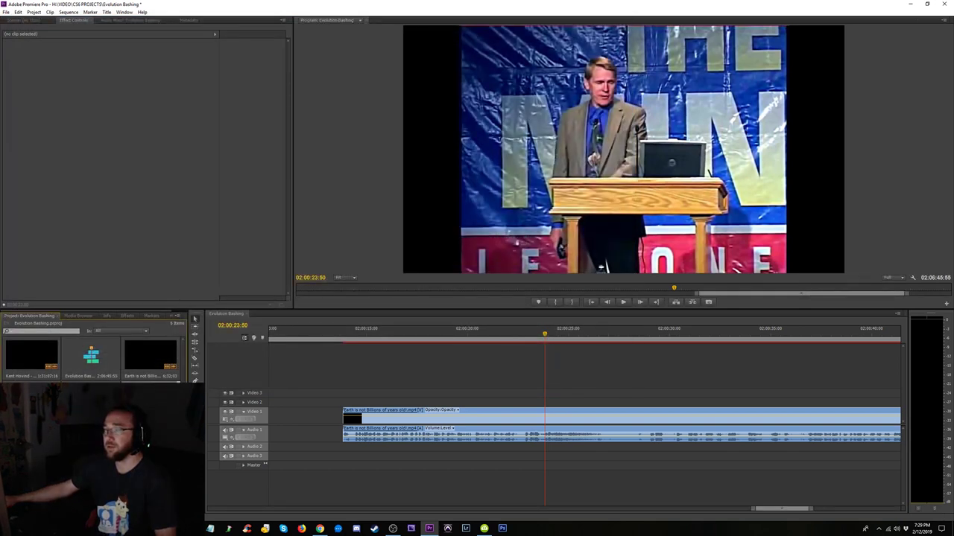
- Place the TAC TIMES NEW CLEAN INTRO clip on Video 2 above the Earth is not Billions of years old clip, near its existing intro
drag(342, 406, 588, 403)
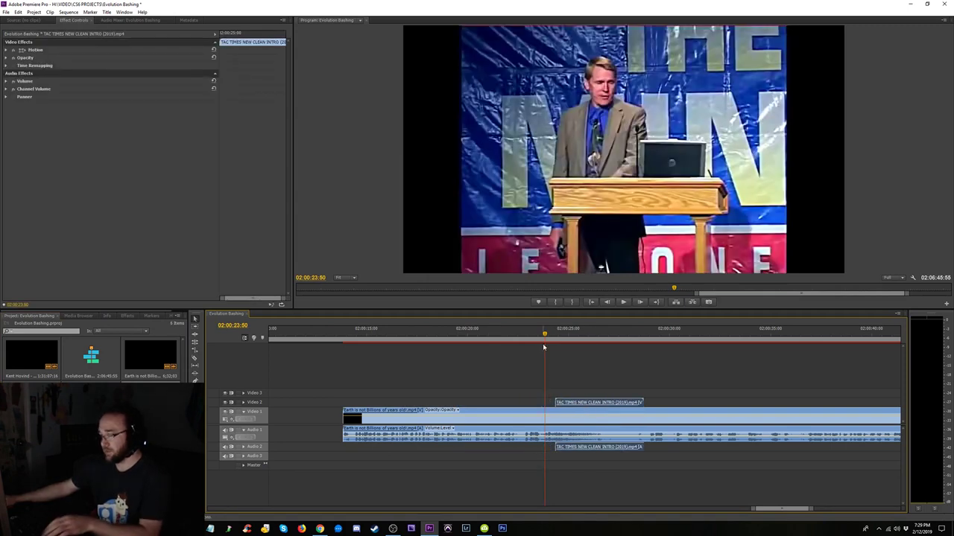
key(=)
key(=)
key(=)
drag(585, 336, 463, 336)
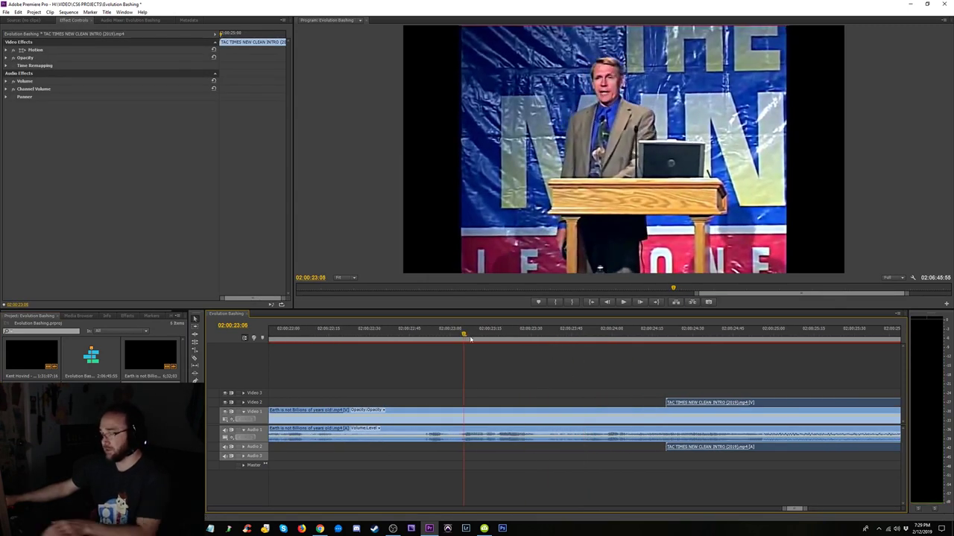
key(-)
key(-)
drag(526, 333, 545, 347)
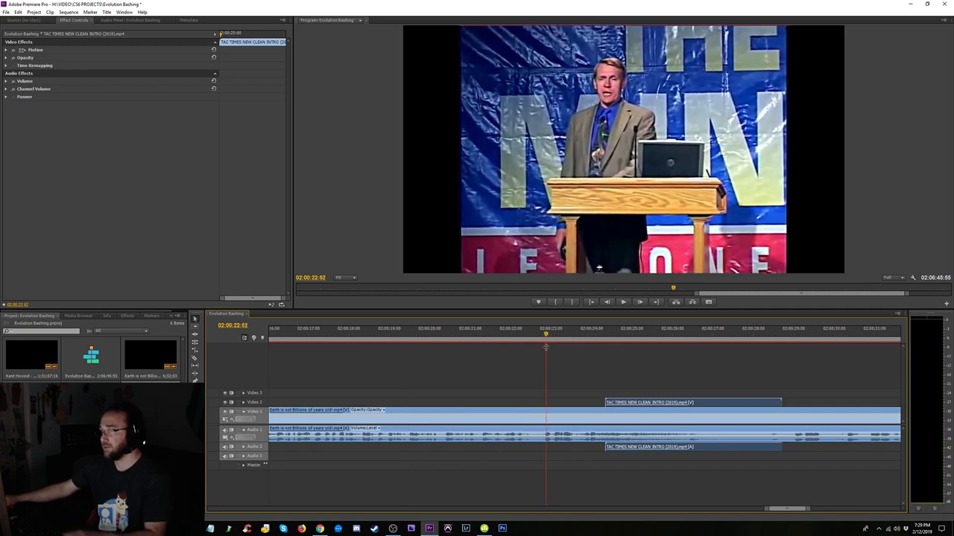
key(minus)
key(minus)
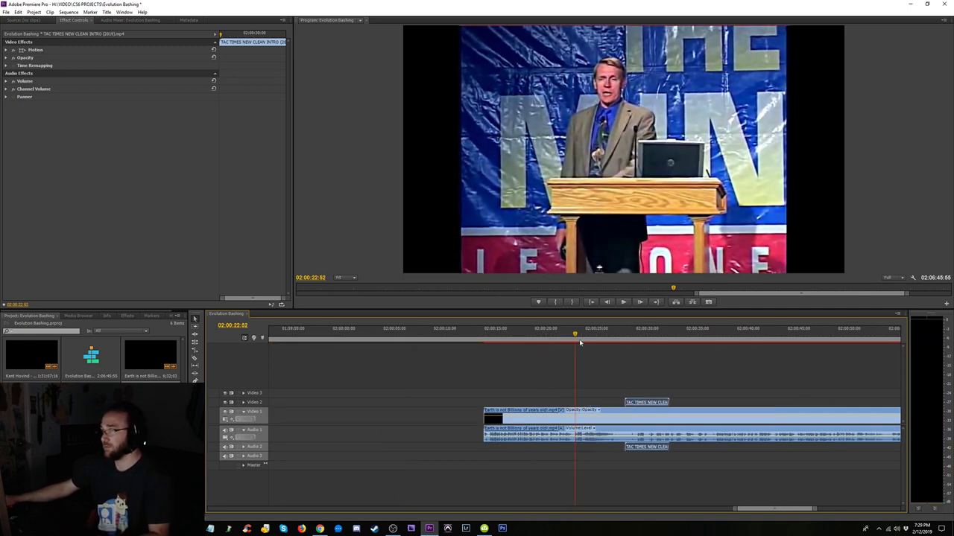
- Locate the white flash of the existing intro and split the Earth is not Billions of years old clip there, at about 02:00:25
key(space)
key(space)
key(=)
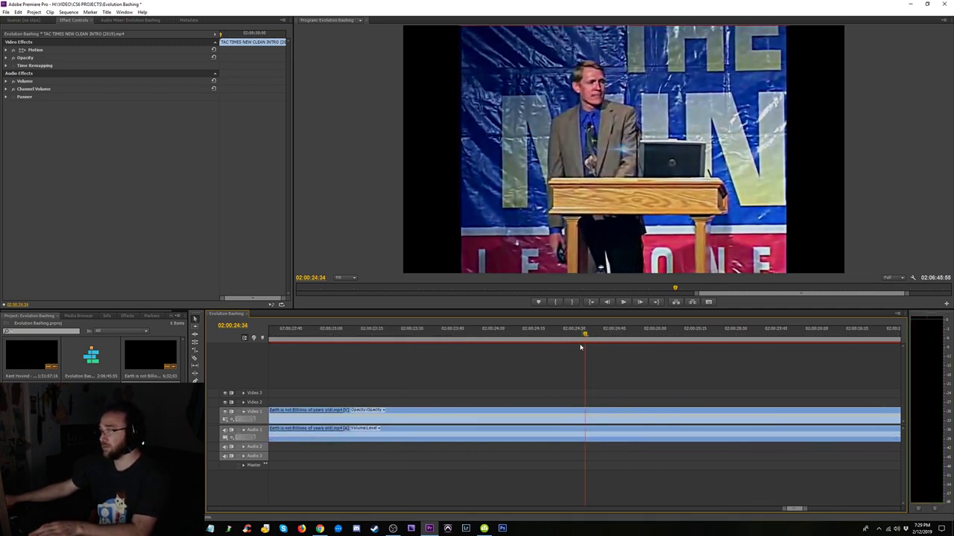
drag(581, 347, 642, 345)
key(minus)
key(minus)
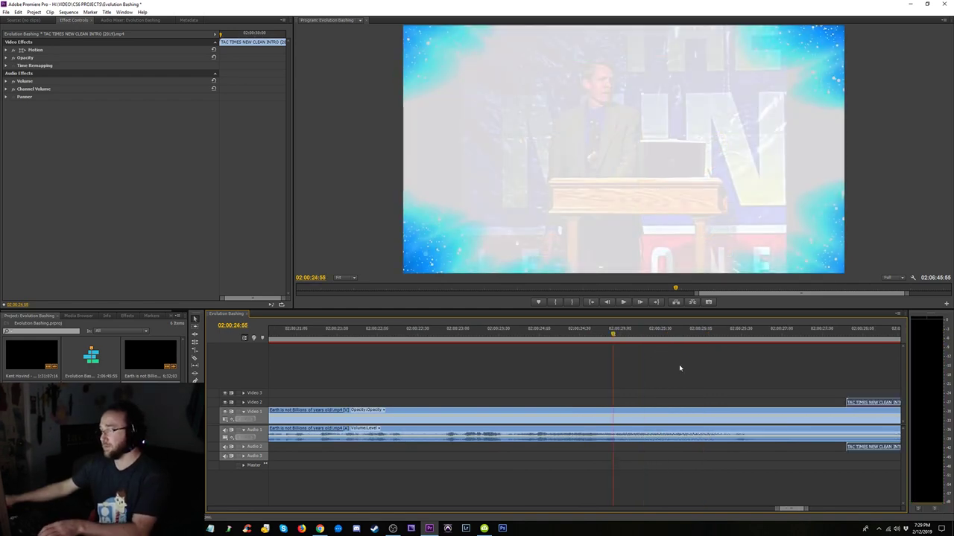
click(596, 418)
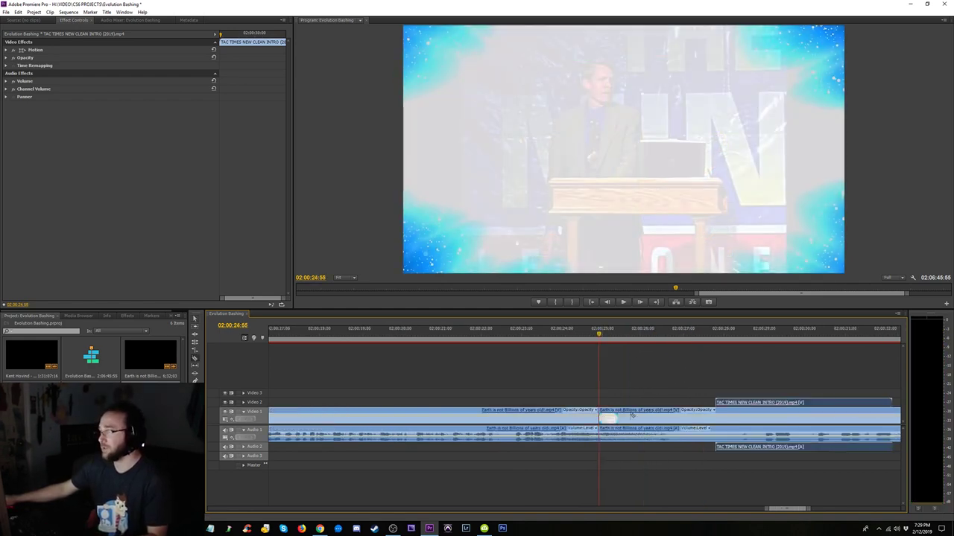
- Shift the new intro clip on Video 2 earlier to cover the old intro, starting at about 02:00:24:15
drag(712, 344, 742, 343)
drag(710, 402, 580, 403)
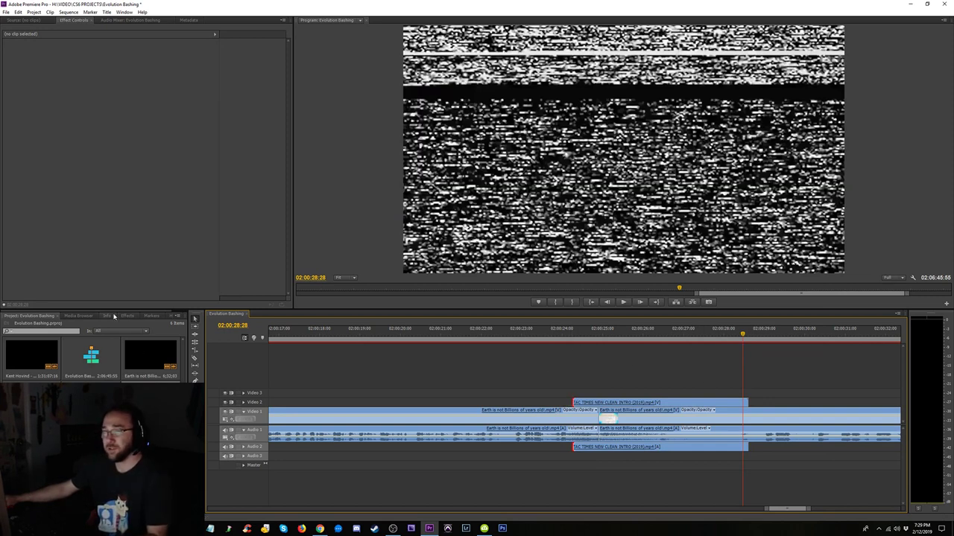
click(127, 315)
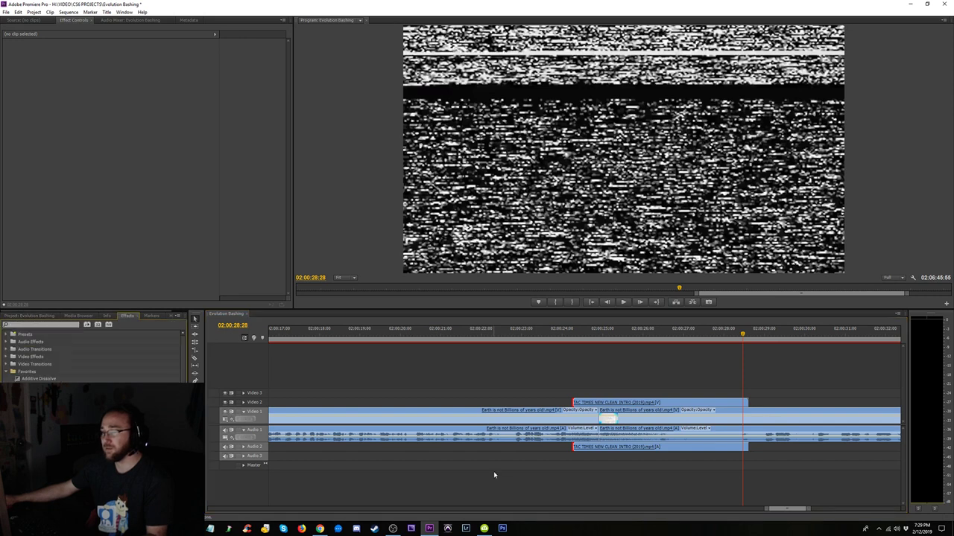
click(555, 332)
key(space)
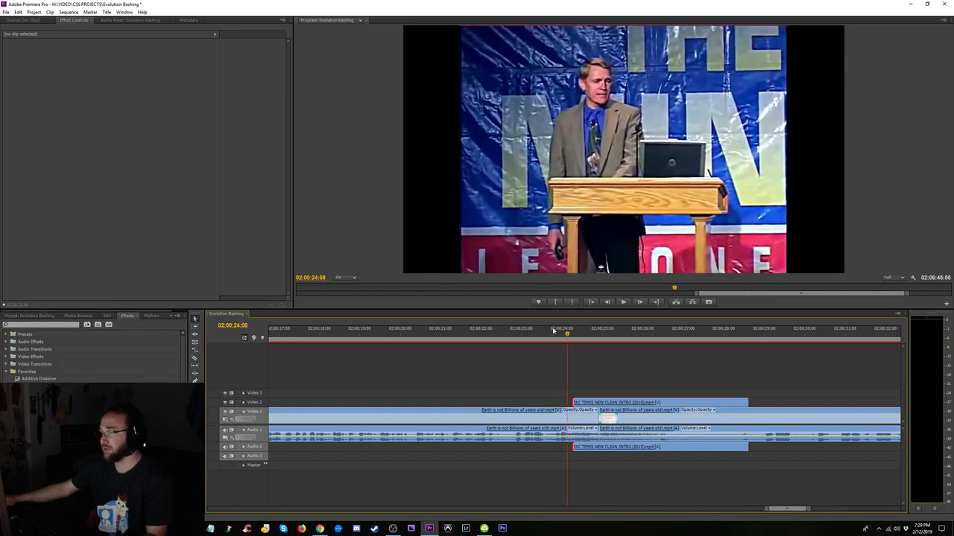
- Move the TAC TIMES NEW CLEAN INTRO clip and its audio down onto Video 1 and Audio 1, overwriting the old intro
drag(633, 449, 635, 431)
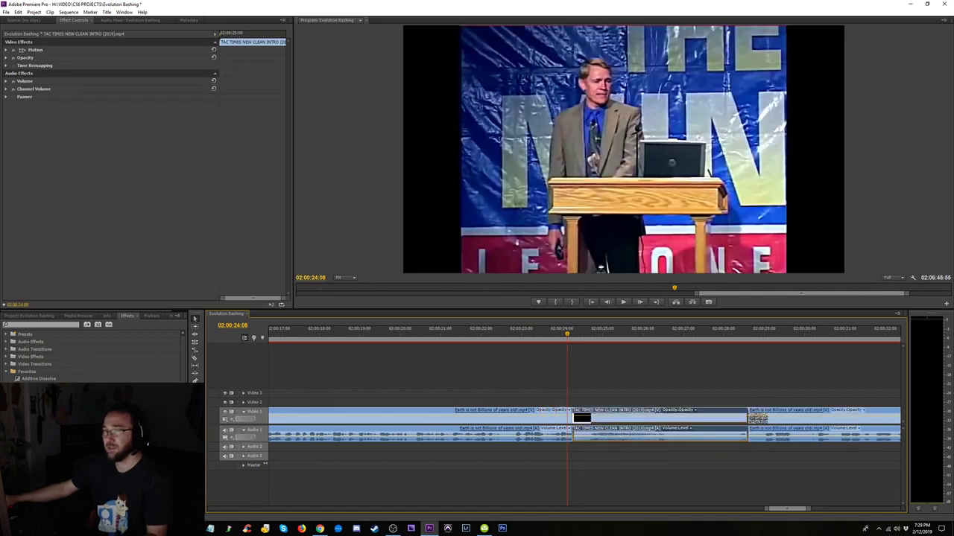
- Try the default Cross Dissolve and Constant Power transitions at the cut into the new intro, and undo both
click(606, 384)
key(ctrl+d)
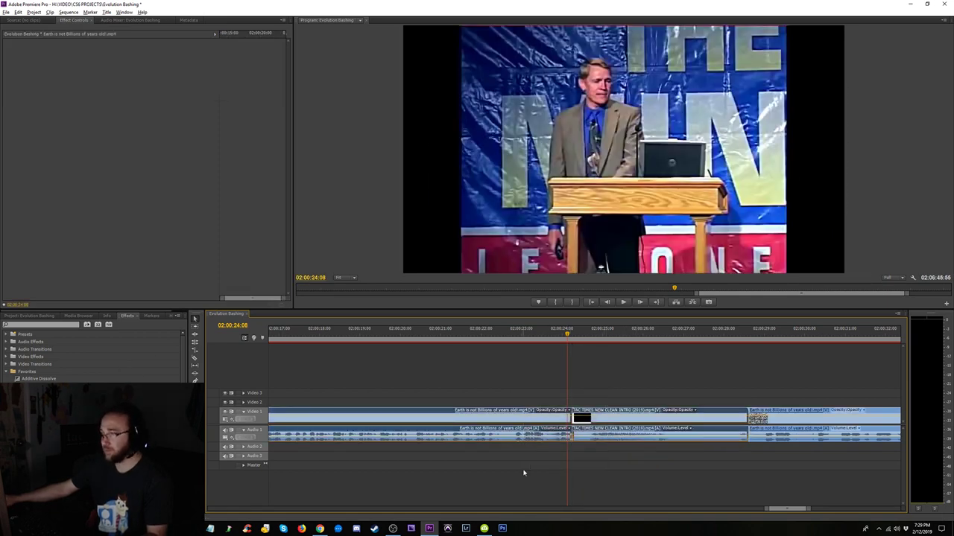
key(ctrl+shift+d)
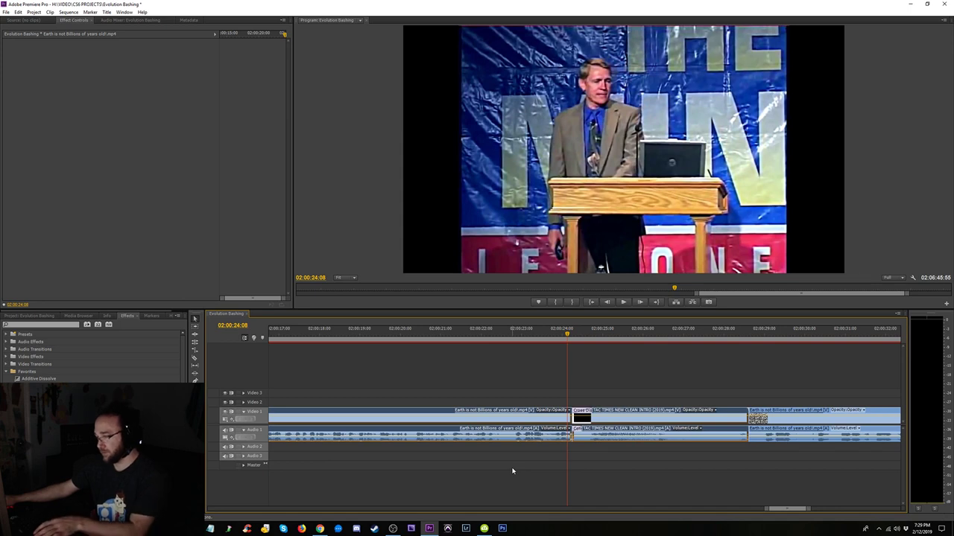
key(equal)
key(equal)
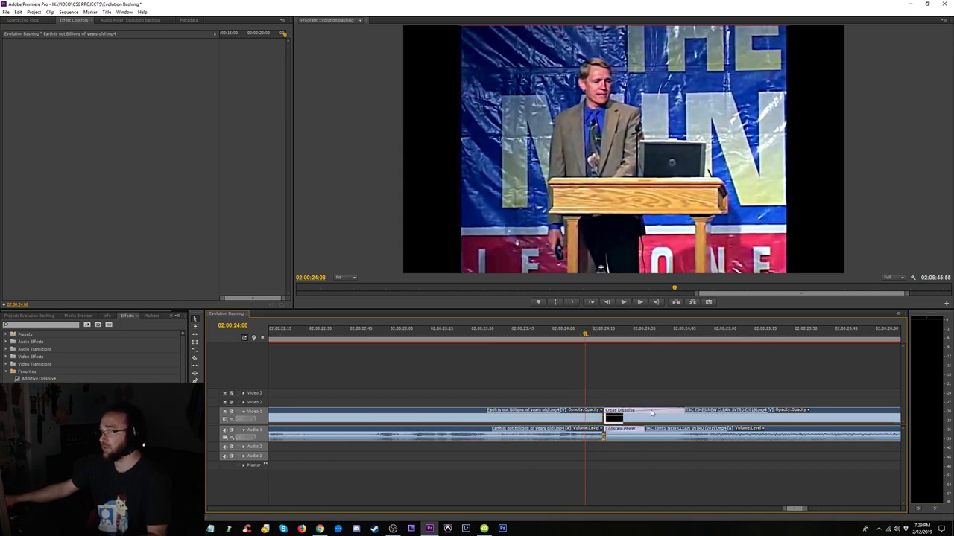
click(629, 412)
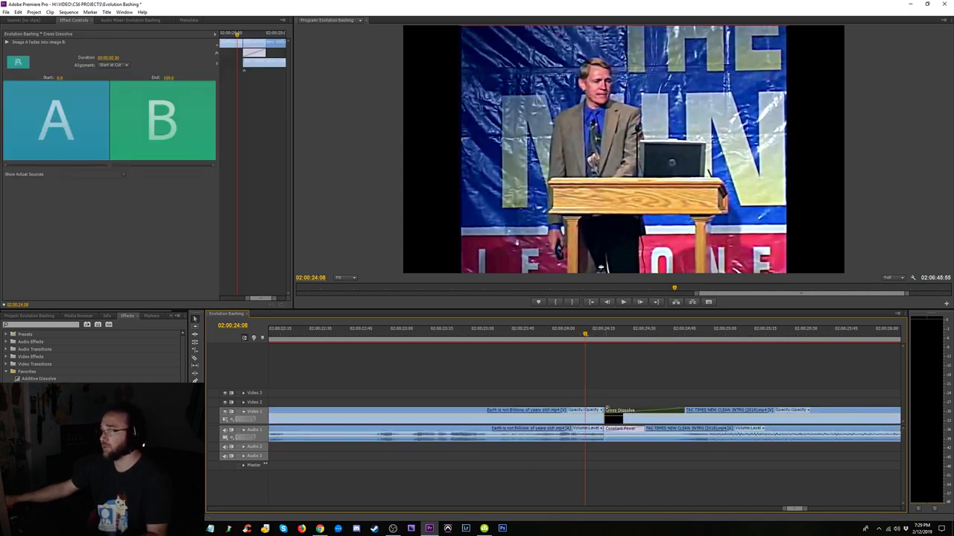
drag(596, 334, 716, 341)
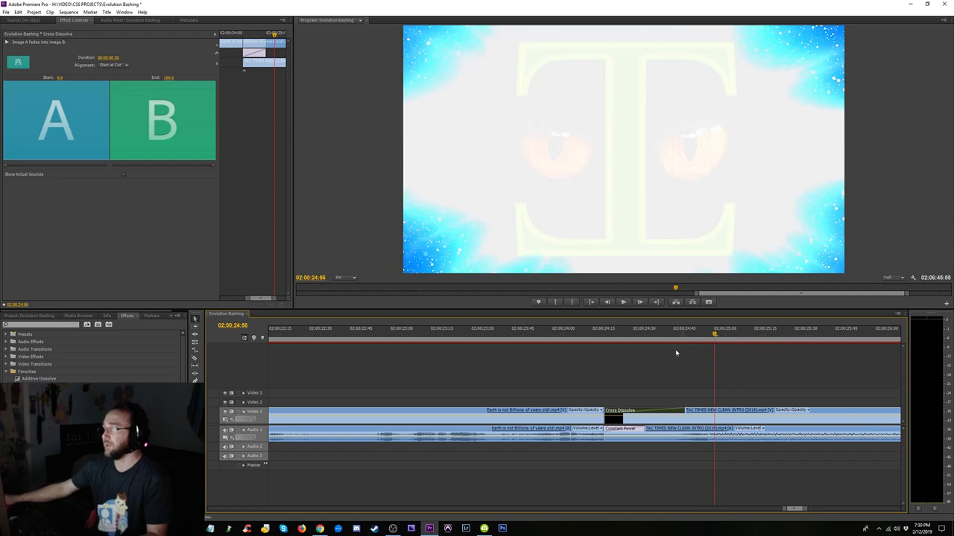
key(ctrl+z)
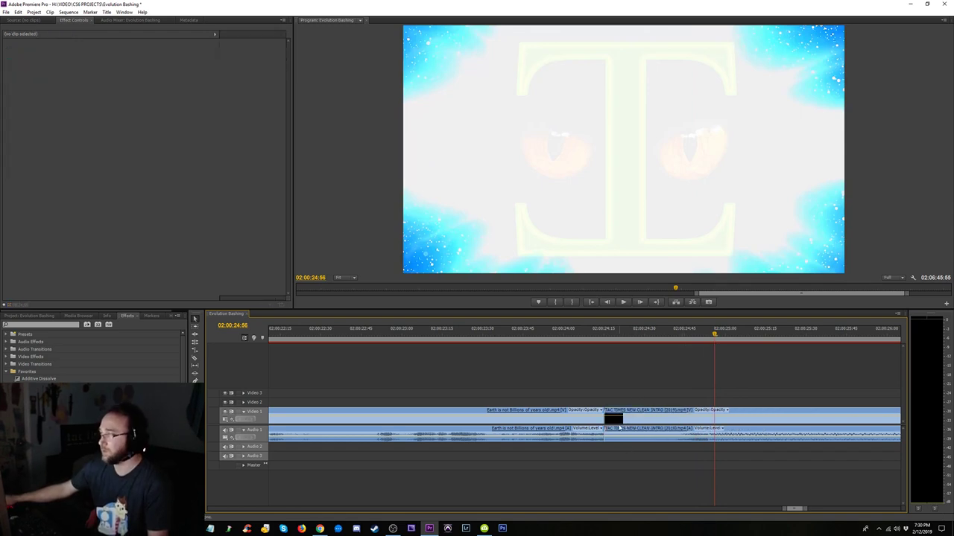
key(ctrl+z)
- Trim the black opening off the new intro so it starts at the white flash, and move it back against the preceding clip
mouse_move(605, 419)
mouse_down()
mouse_move(718, 407)
mouse_move(606, 409)
mouse_up()
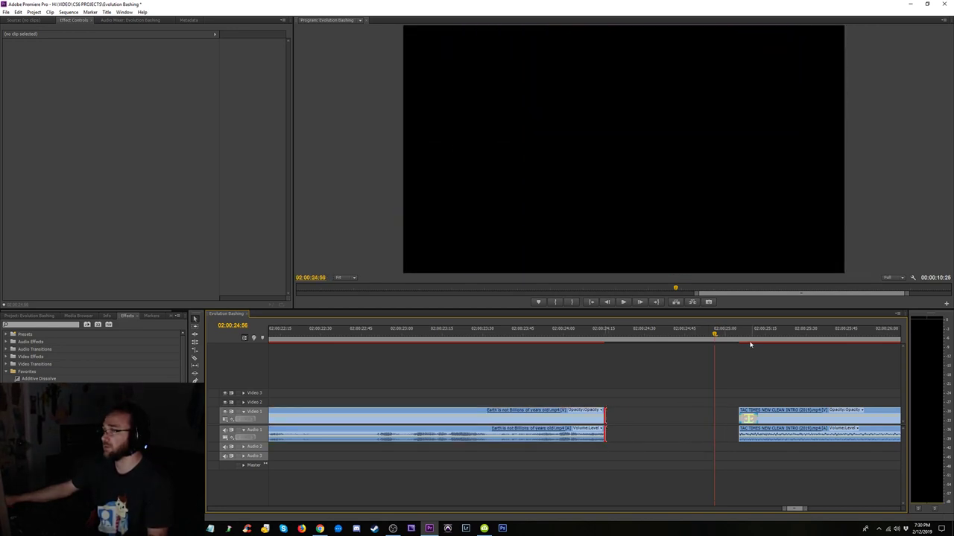
click(739, 336)
mouse_move(739, 336)
mouse_down()
mouse_move(796, 339)
mouse_move(741, 340)
mouse_up()
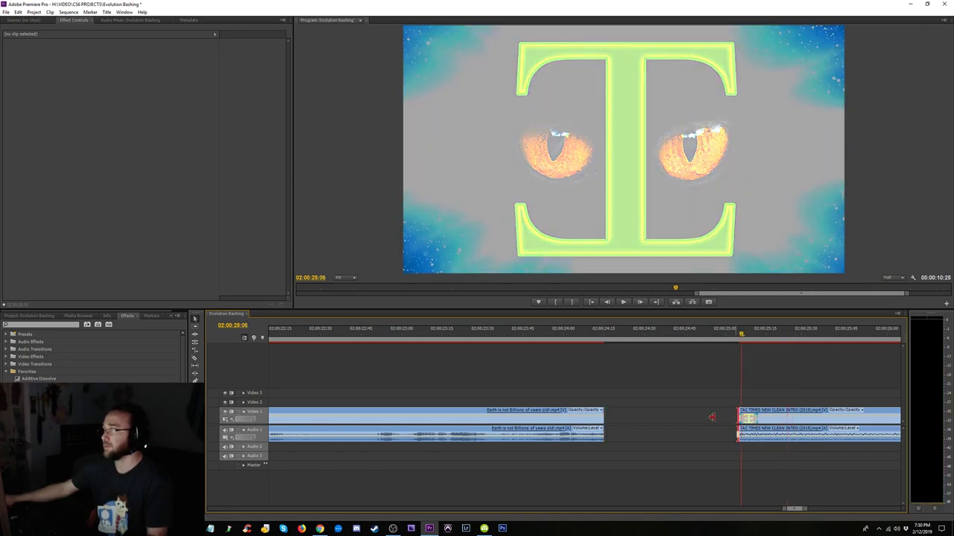
drag(712, 417, 673, 418)
click(689, 335)
drag(703, 335, 712, 334)
drag(668, 424, 628, 423)
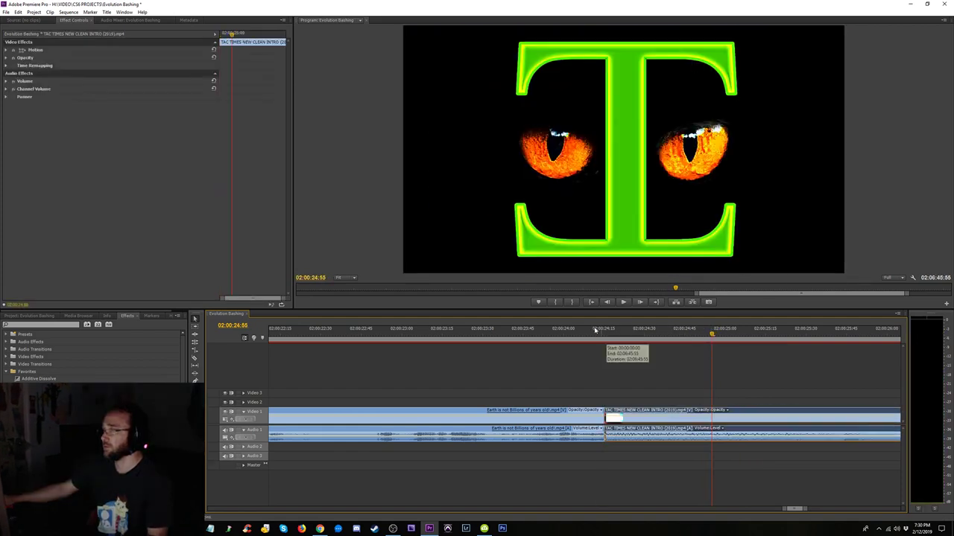
- Add a Cross Dissolve and a Constant Power audio transition at the end of the clip just before the new intro
mouse_move(593, 333)
mouse_down()
mouse_move(583, 334)
mouse_move(601, 334)
mouse_up()
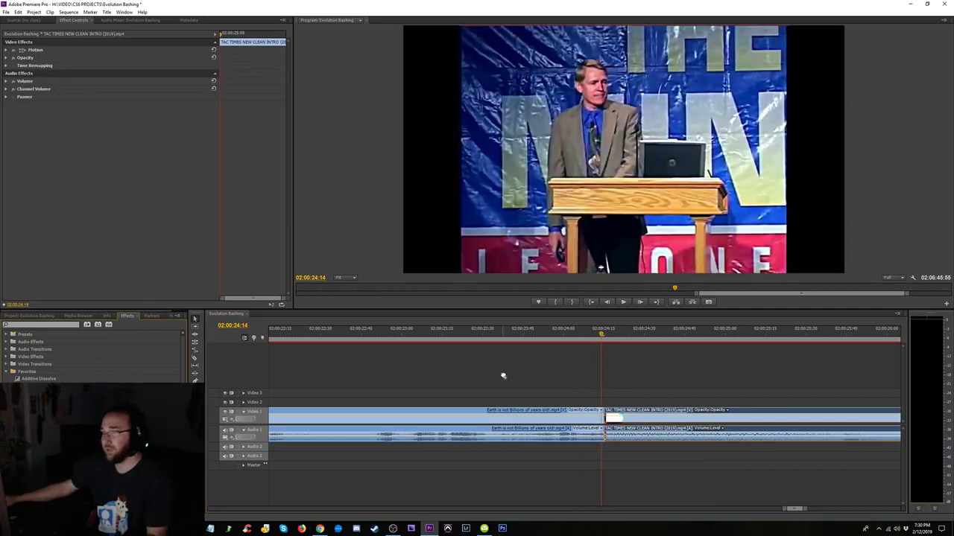
drag(611, 420, 607, 418)
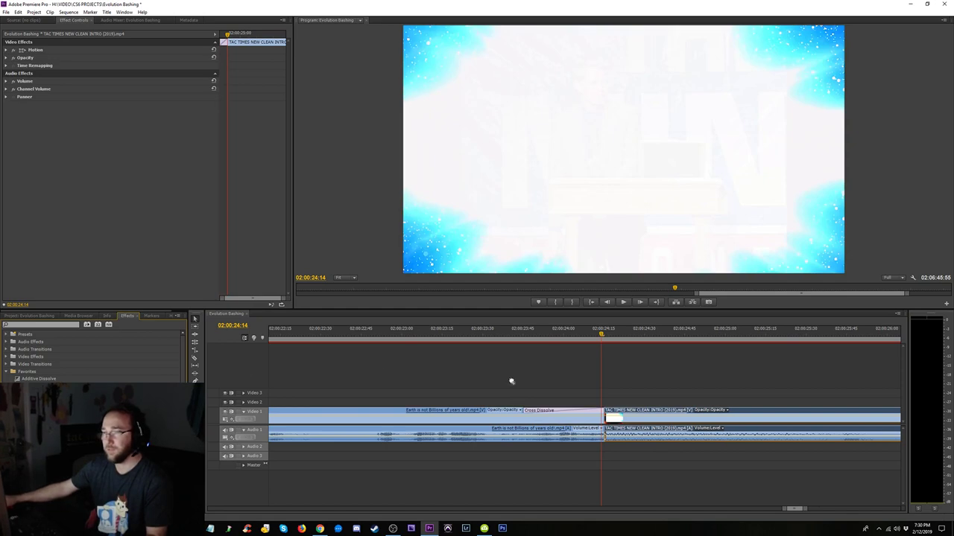
click(566, 429)
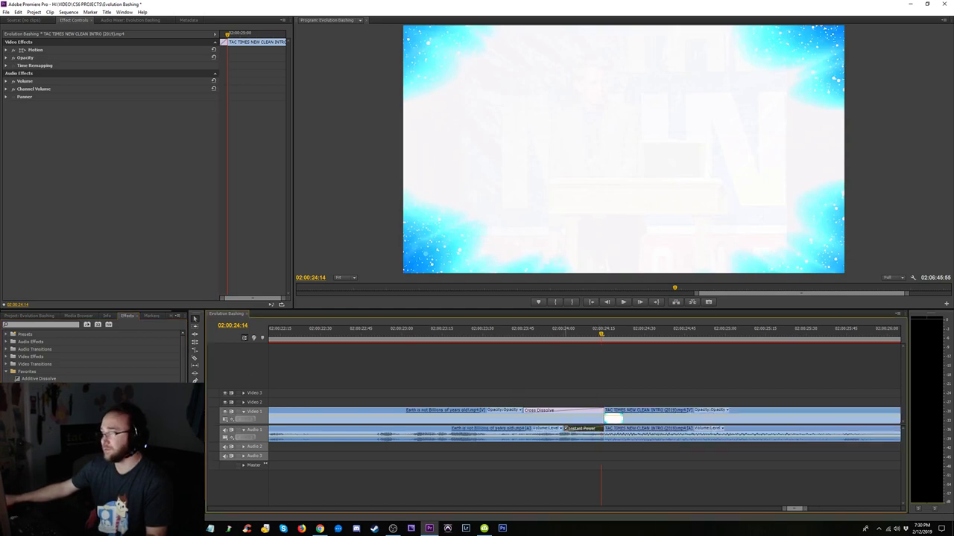
- Lengthen the Constant Power and Cross Dissolve transitions to 00:00:00:40 each and play back the cut into the intro
drag(458, 420, 457, 420)
click(423, 331)
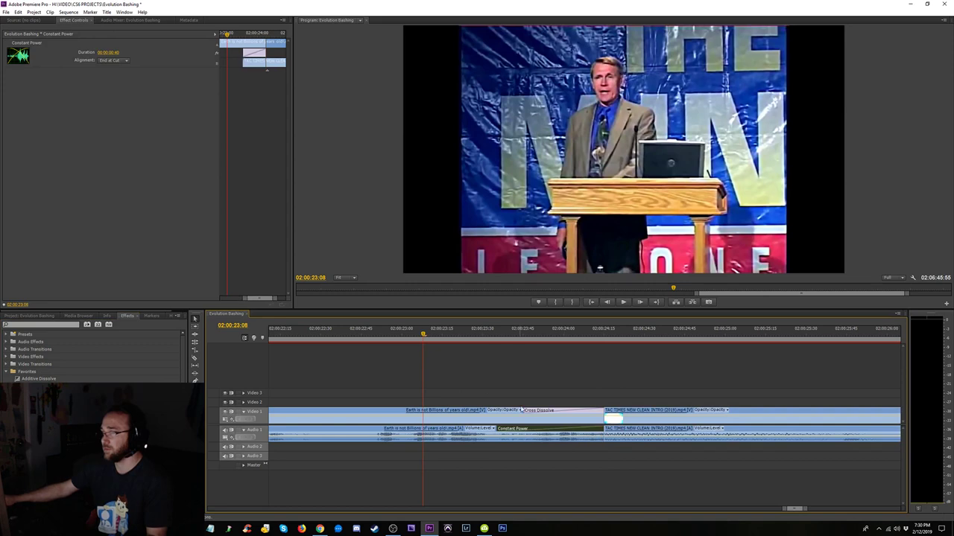
drag(525, 409, 496, 412)
key(space)
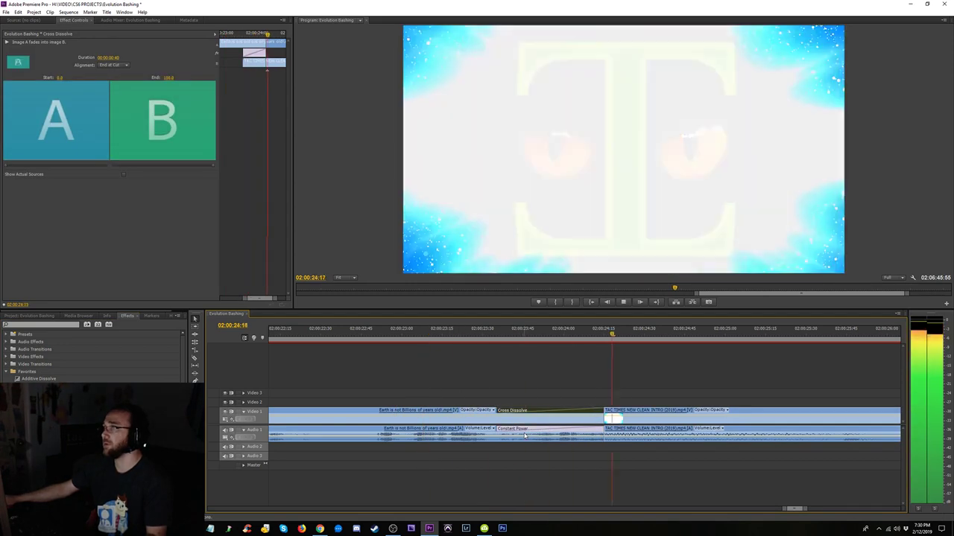
drag(544, 336, 653, 340)
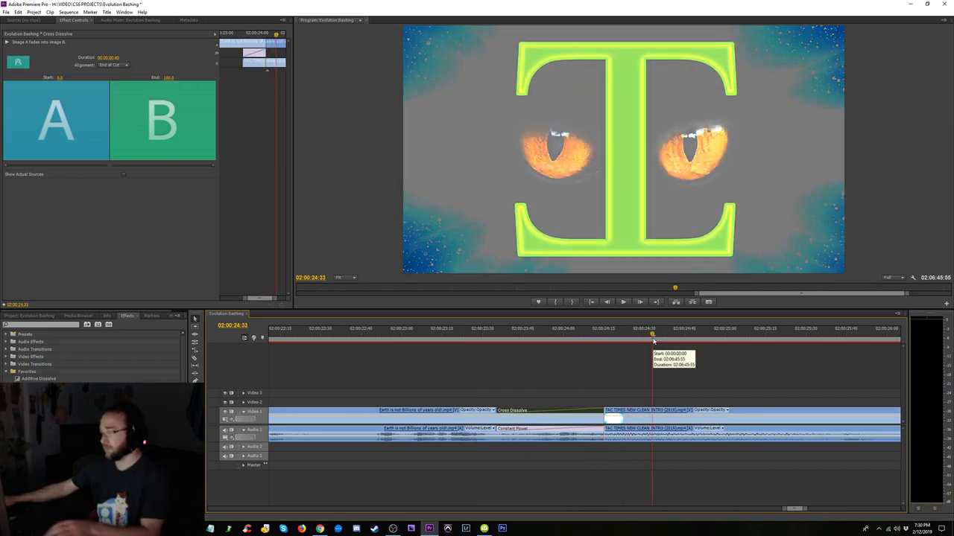
- Play through the new intro and ripple-delete the gap between it and the following Earth is not Billions of years old segment
key(minus)
key(minus)
key(equal)
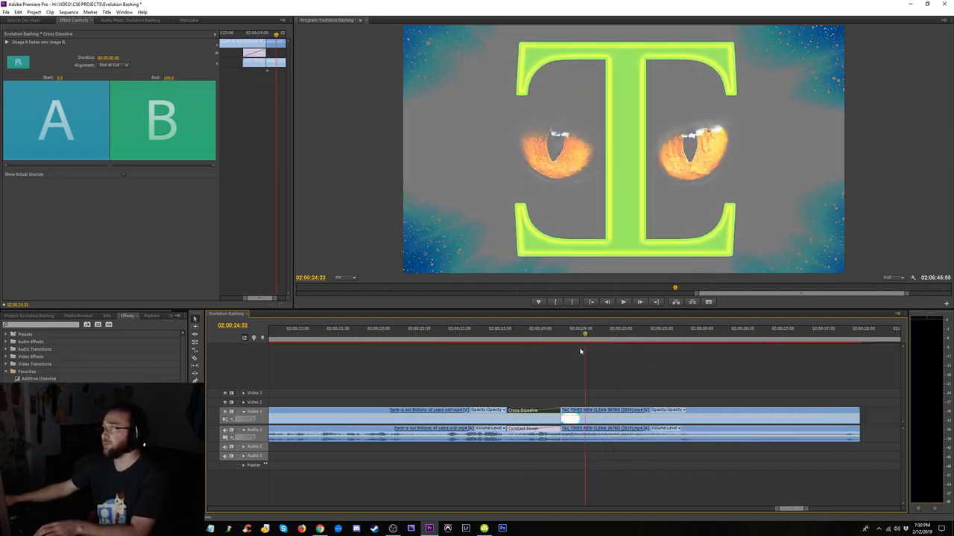
drag(616, 336, 477, 332)
key(space)
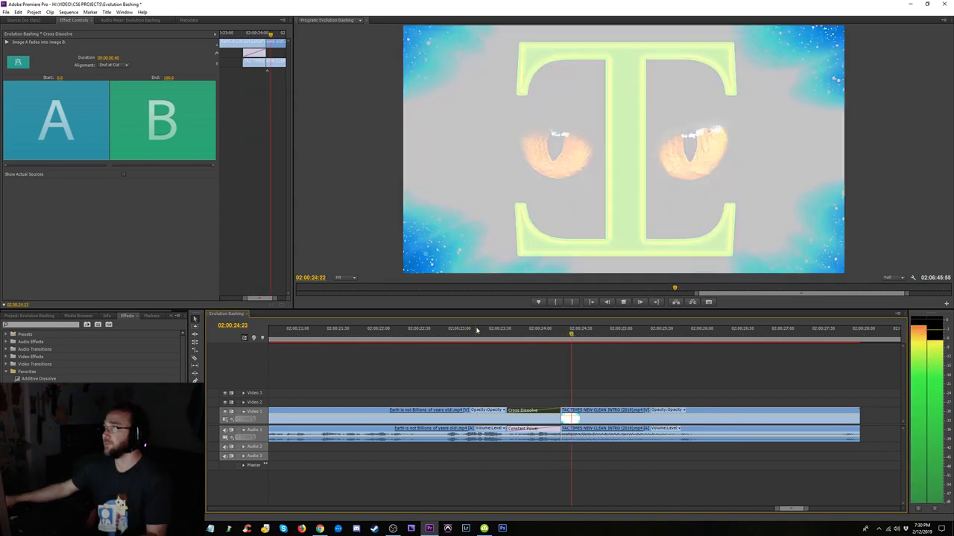
key(minus)
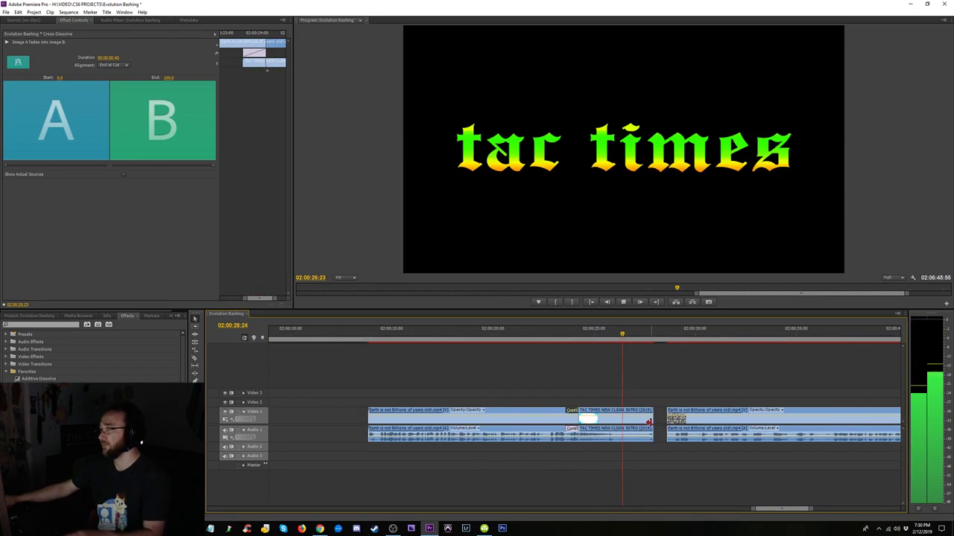
click(662, 421)
key(Delete)
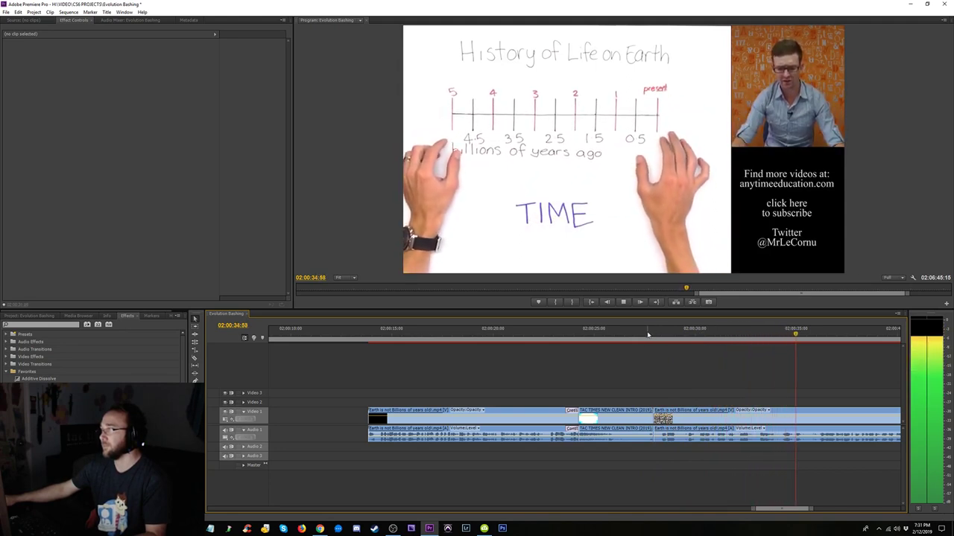
key(space)
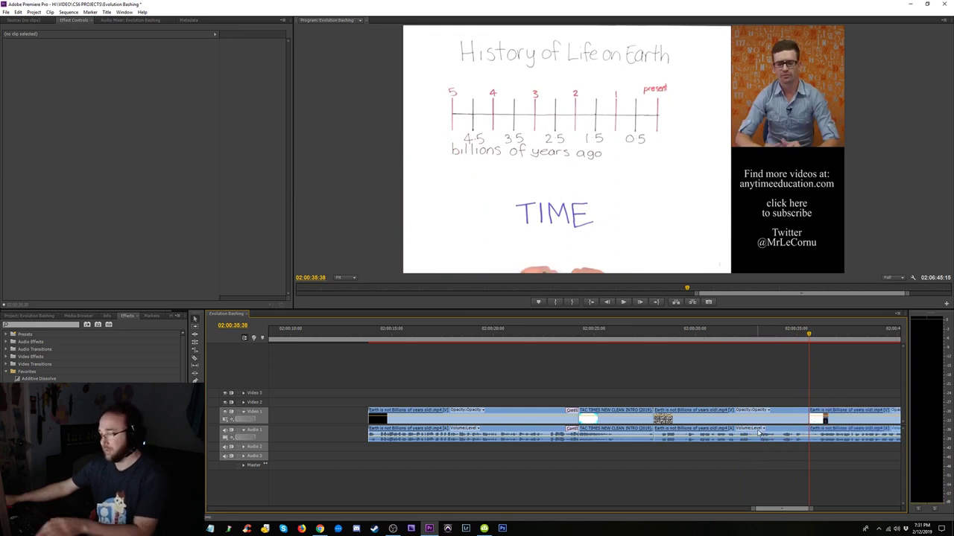
- Reorder the later clips so DNA Evidence for Evolution sits on Video 1 after the Earth is not Billions of years old segments
key(minus)
key(minus)
key(equal)
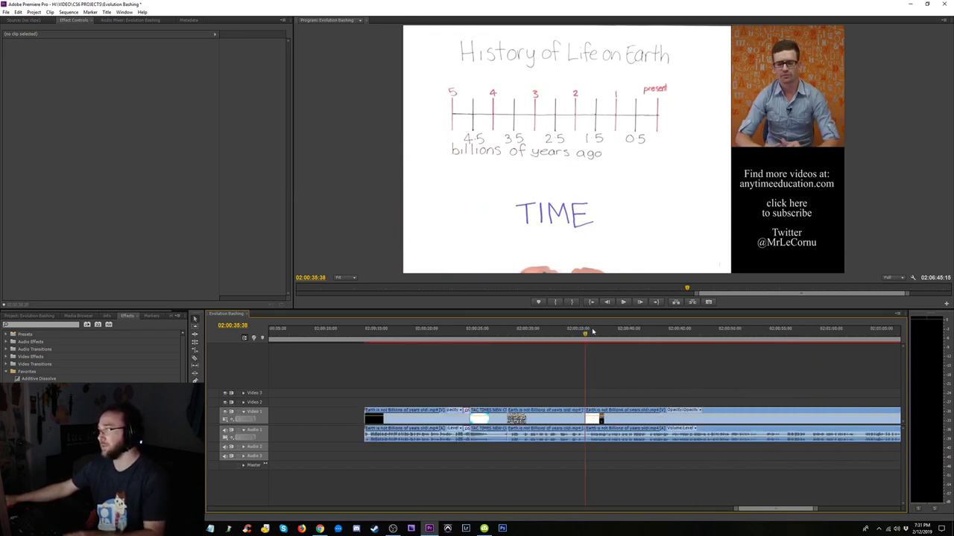
drag(592, 332, 657, 338)
key(minus)
key(minus)
key(minus)
key(minus)
key(minus)
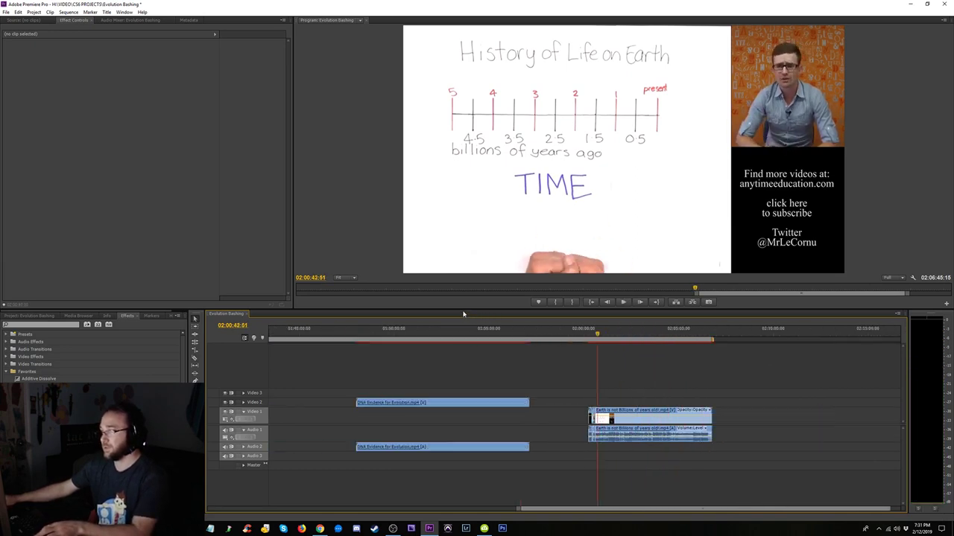
key(minus)
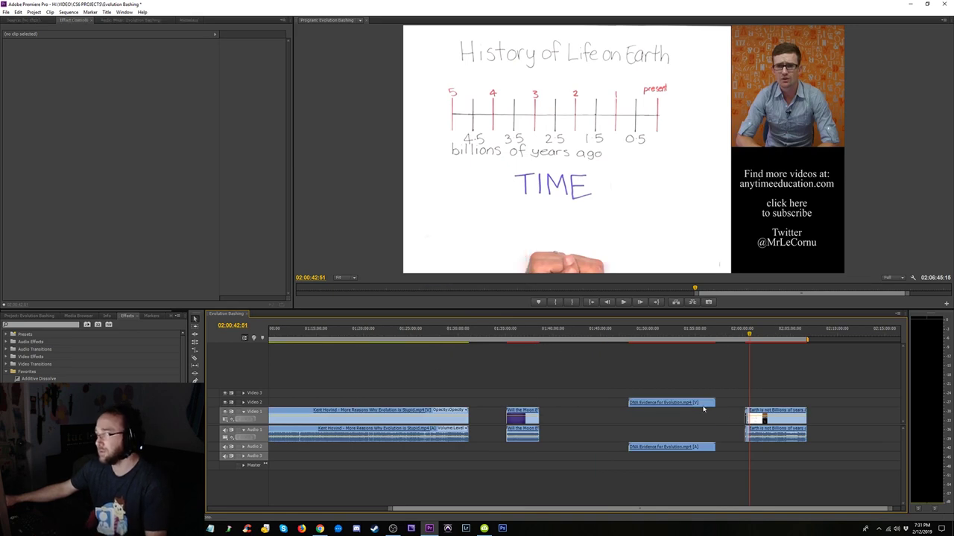
drag(677, 405, 590, 404)
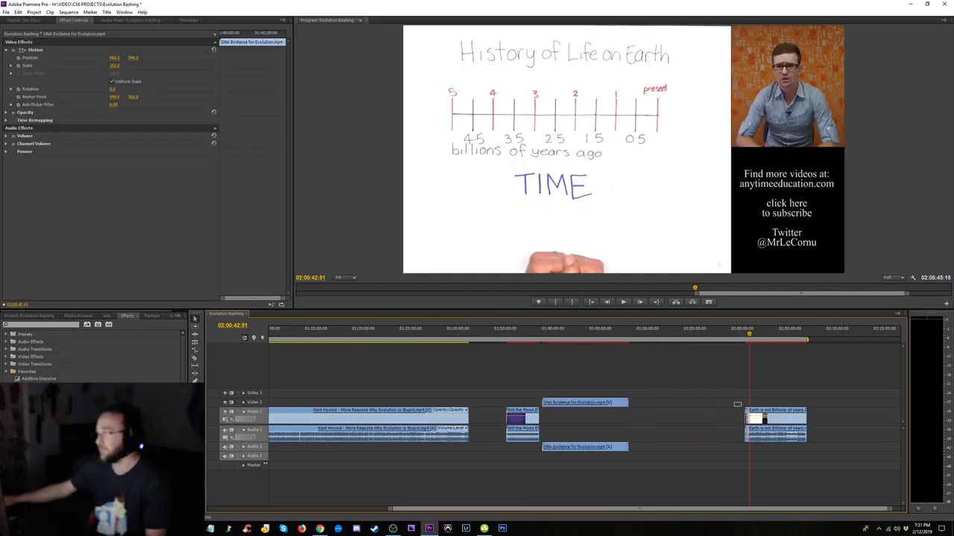
click(796, 426)
drag(796, 426, 691, 426)
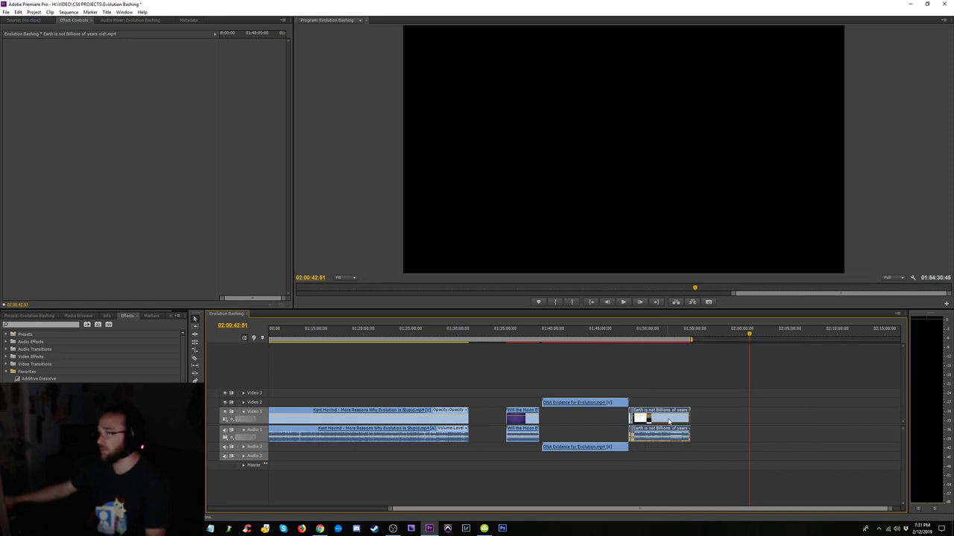
drag(569, 402, 760, 440)
drag(660, 424, 596, 421)
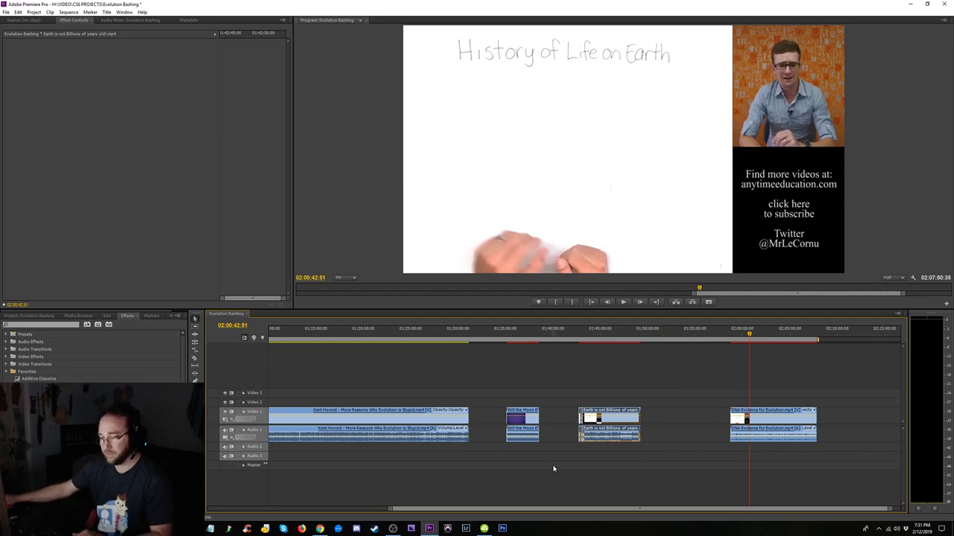
- Cut the Earth is not Billions of years old segments and paste-insert them at the start of the sequence
key(Delete)
key(backslash)
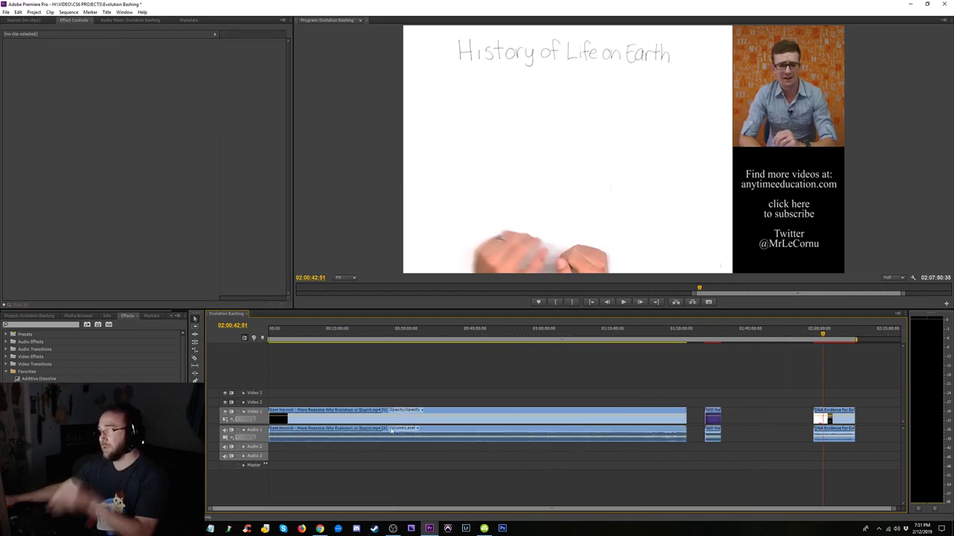
key(Home)
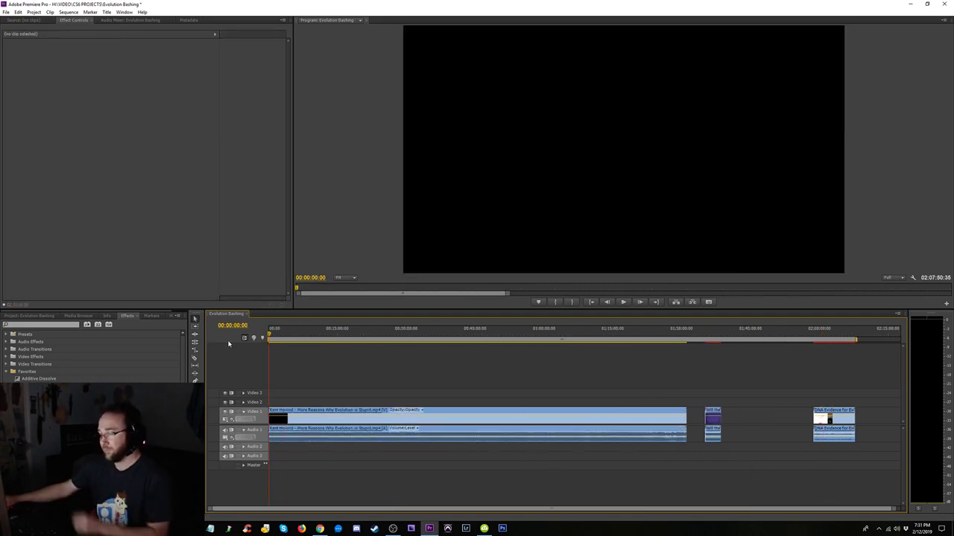
key(ctrl+shift+v)
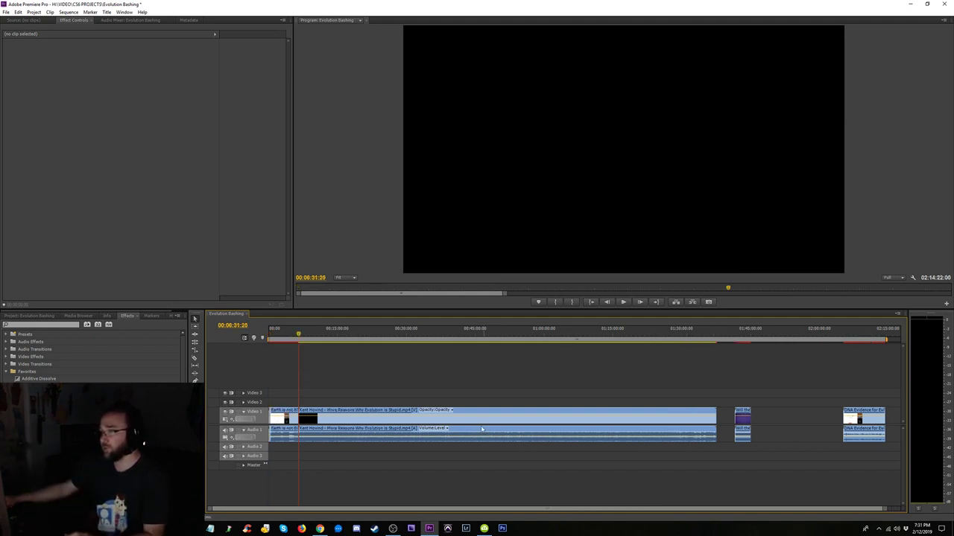
- Move the More Reasons Why Evolution is Stupid clip to the end of the sequence and ripple-delete the gap it leaves
click(482, 429)
key(backslash)
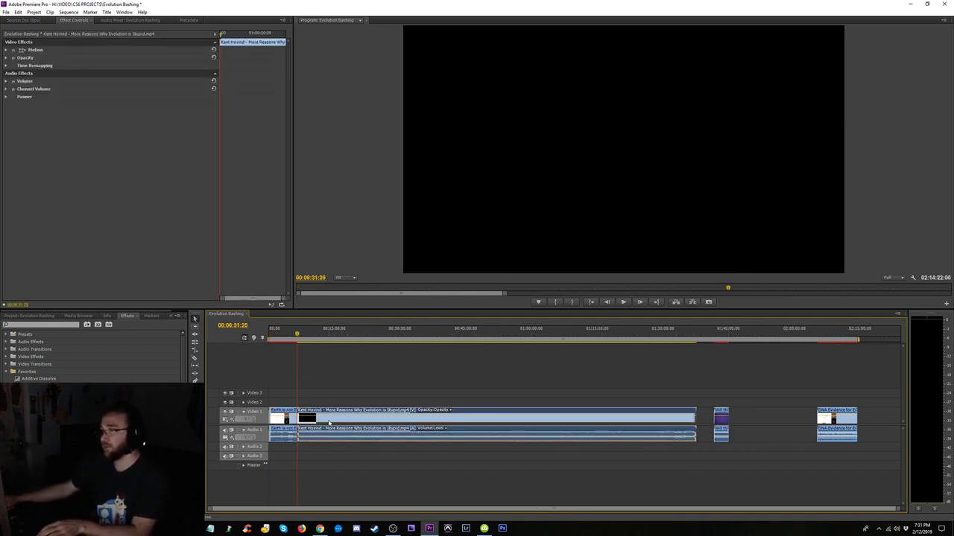
drag(329, 424, 902, 418)
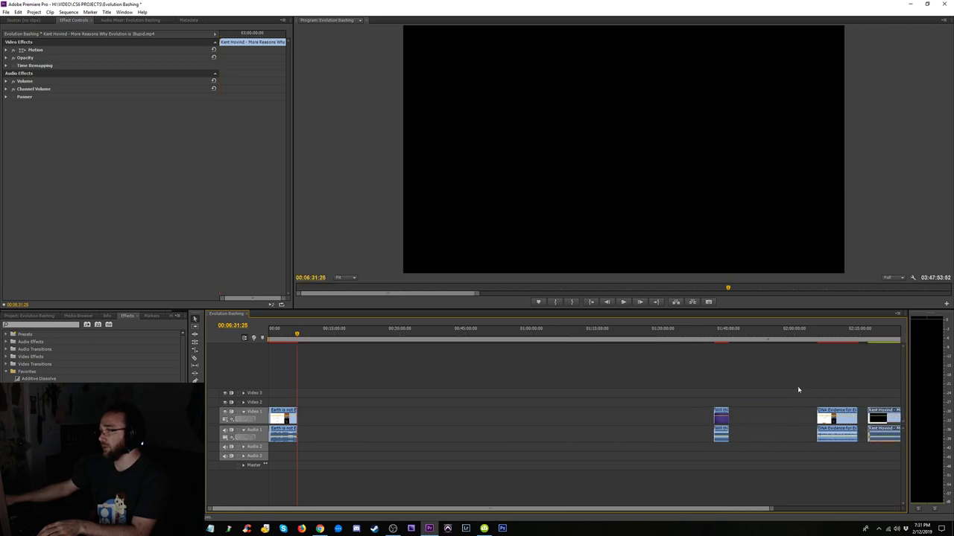
click(625, 410)
key(Delete)
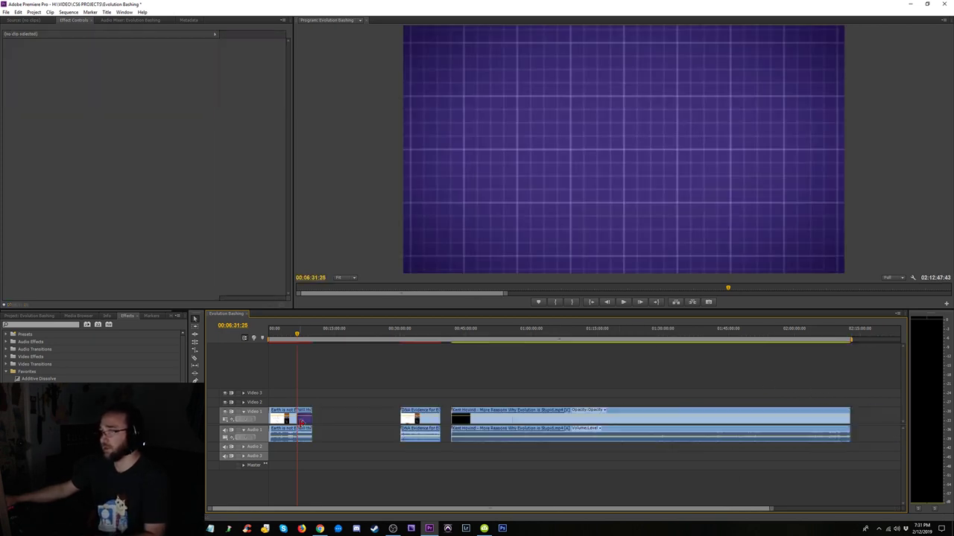
- Move the Will the Moon Ever Leave the Earth's Orbit clip near DNA Evidence for Evolution, and shift the last three clips earlier together
drag(353, 420, 393, 419)
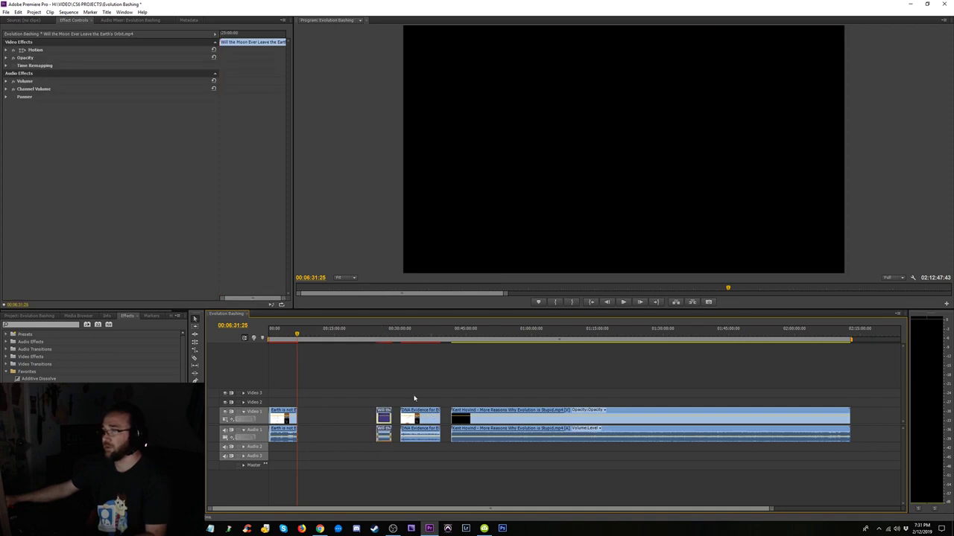
click(624, 466)
drag(543, 425, 484, 423)
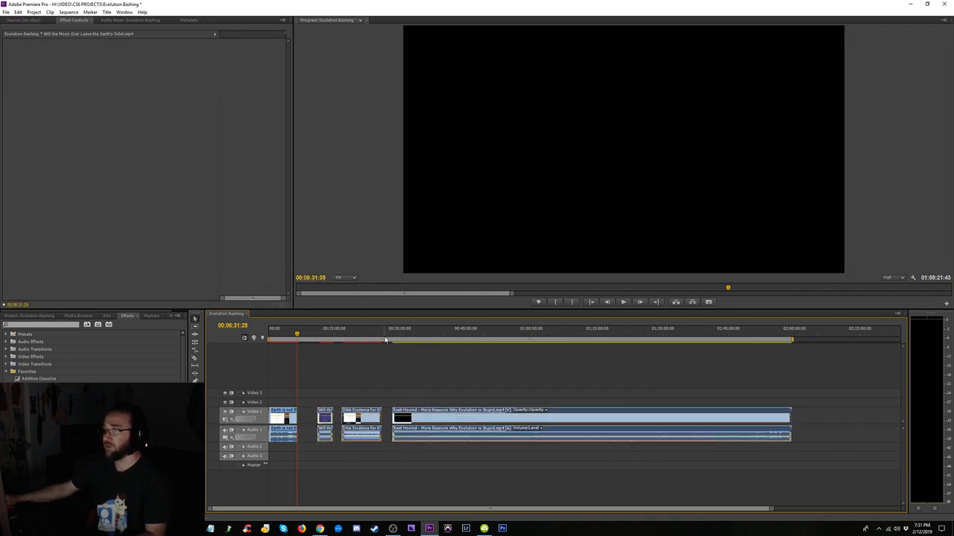
- Play and scrub through the More Reasons Why Evolution is Stupid clip between about 00:32:30 and 00:35:40 to review its slides
click(376, 358)
key(equal)
key(equal)
key(minus)
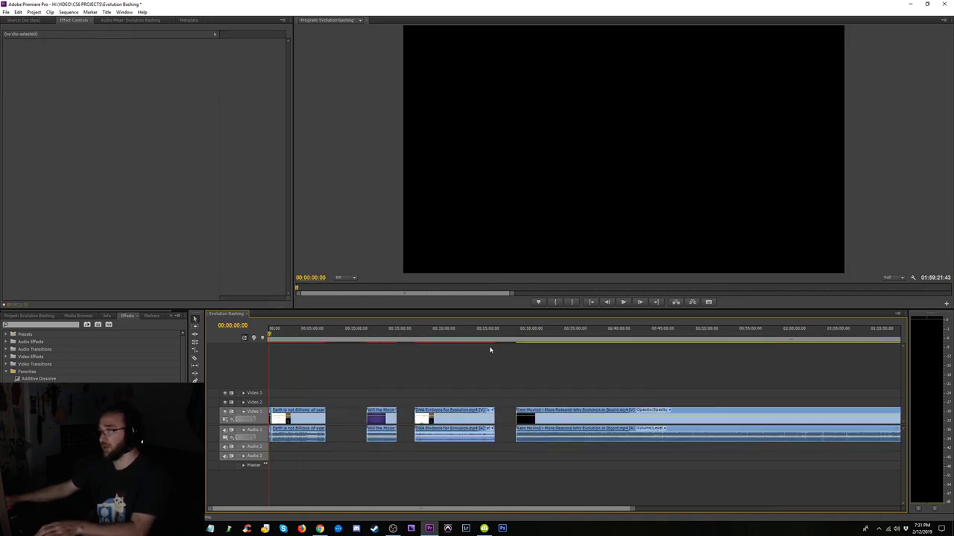
key(equal)
key(minus)
drag(524, 335, 553, 339)
key(equal)
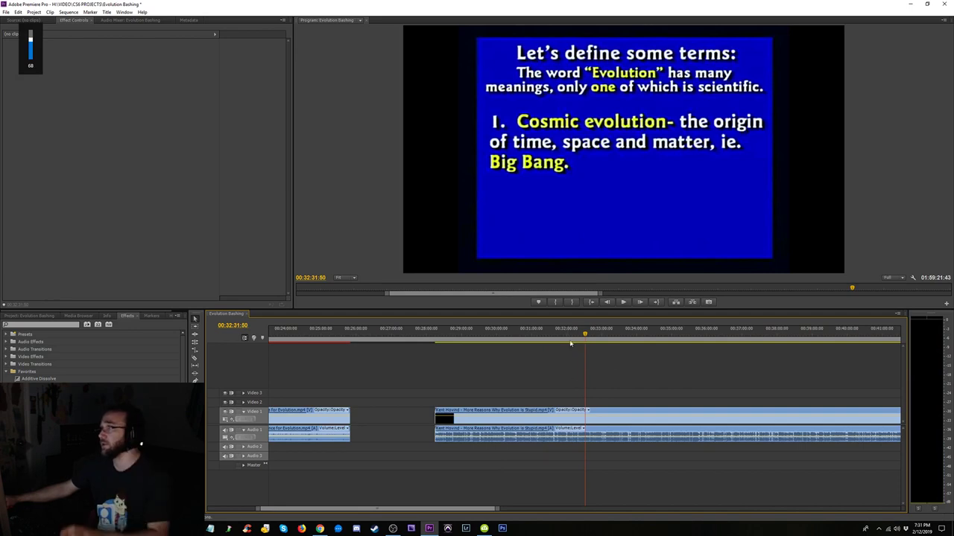
drag(572, 339, 689, 340)
key(space)
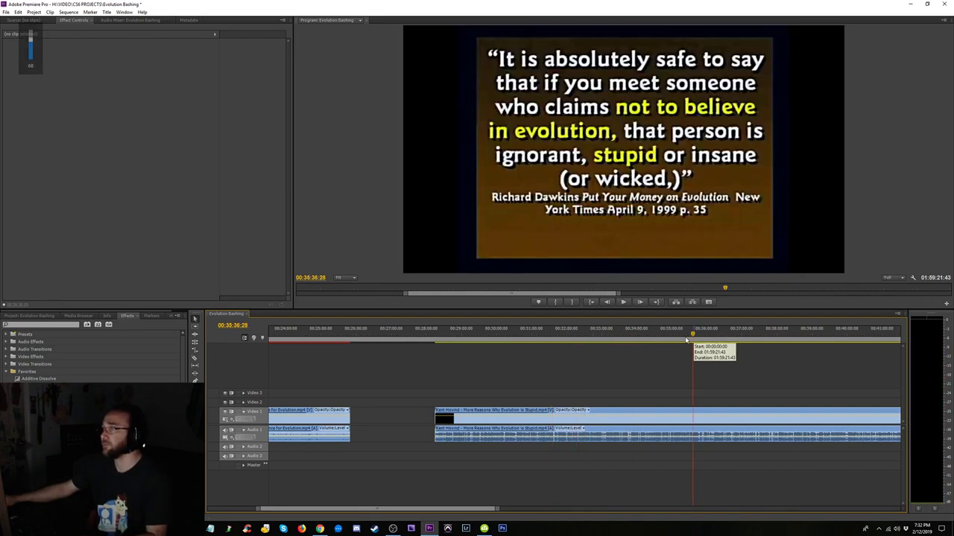
scroll(689, 340, down, 3)
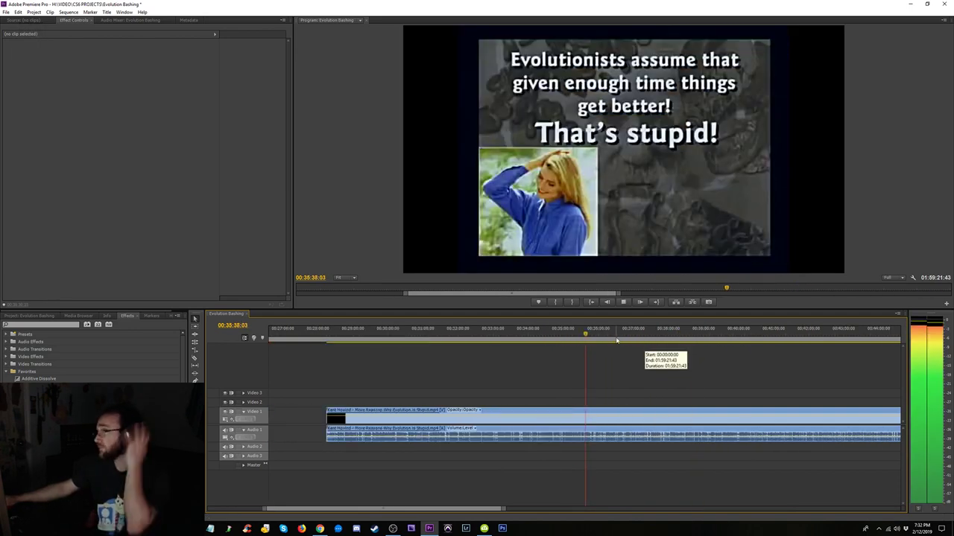
drag(567, 335, 490, 335)
key(space)
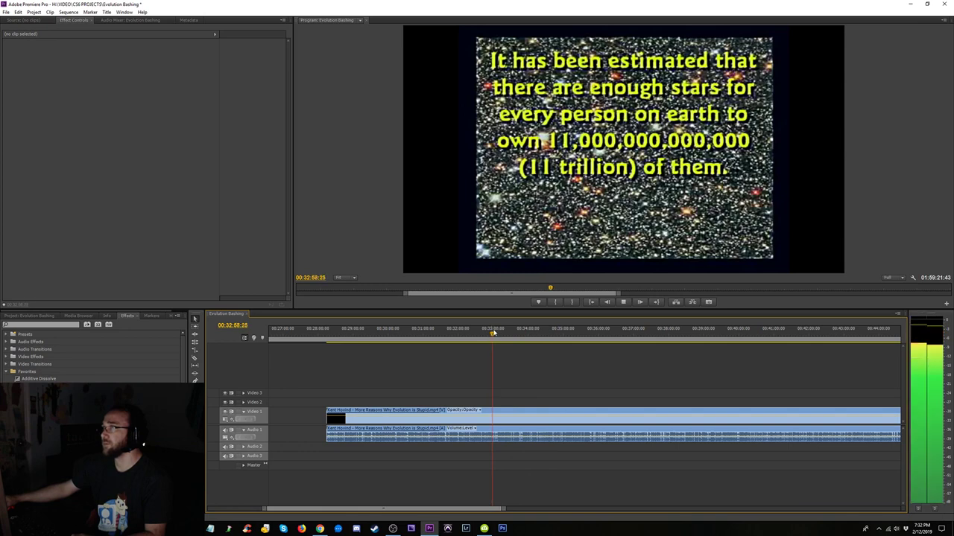
drag(493, 333, 505, 333)
key(space)
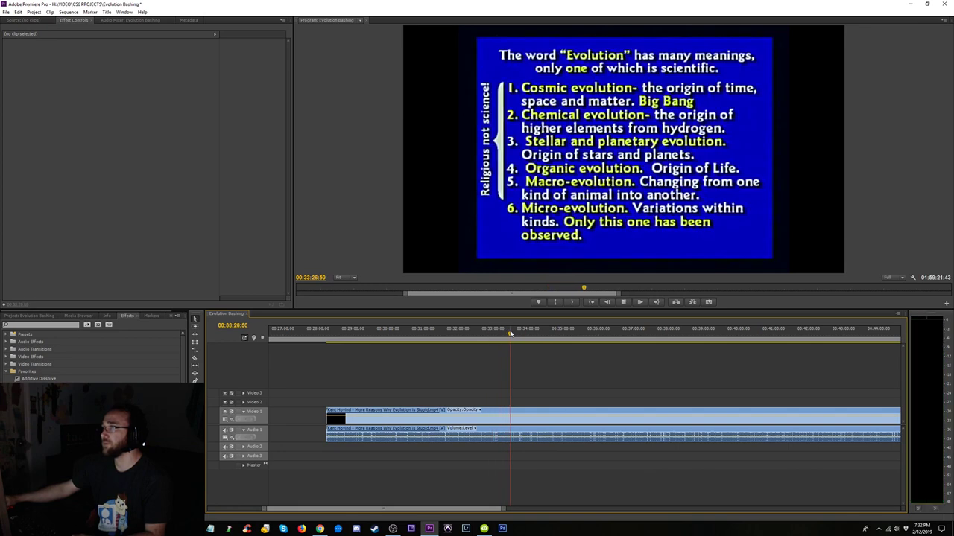
key(space)
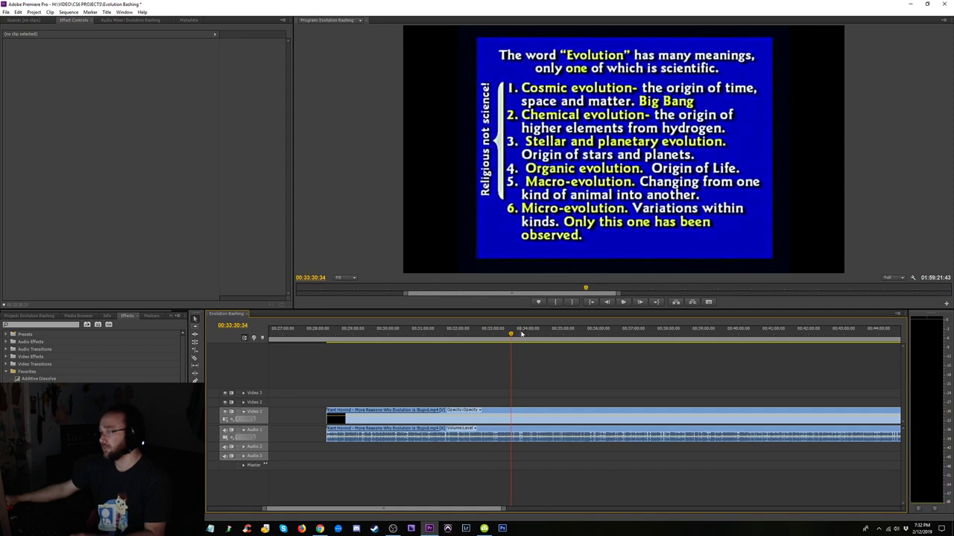
- Review the More Reasons Why Evolution is Stupid clip from about 00:36:50 to the merry-go-round section near 00:39:30
key(minus)
key(minus)
key(minus)
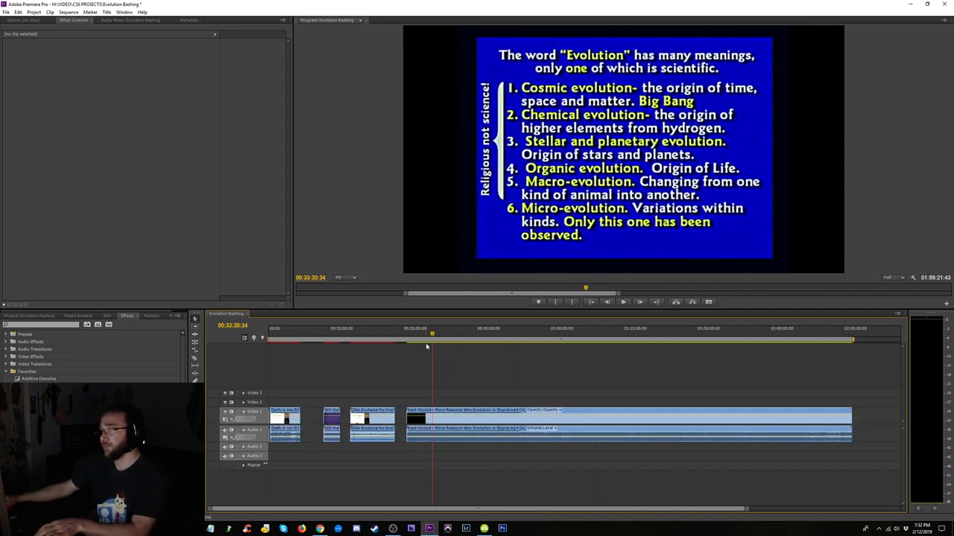
key(equal)
drag(584, 337, 602, 335)
key(equal)
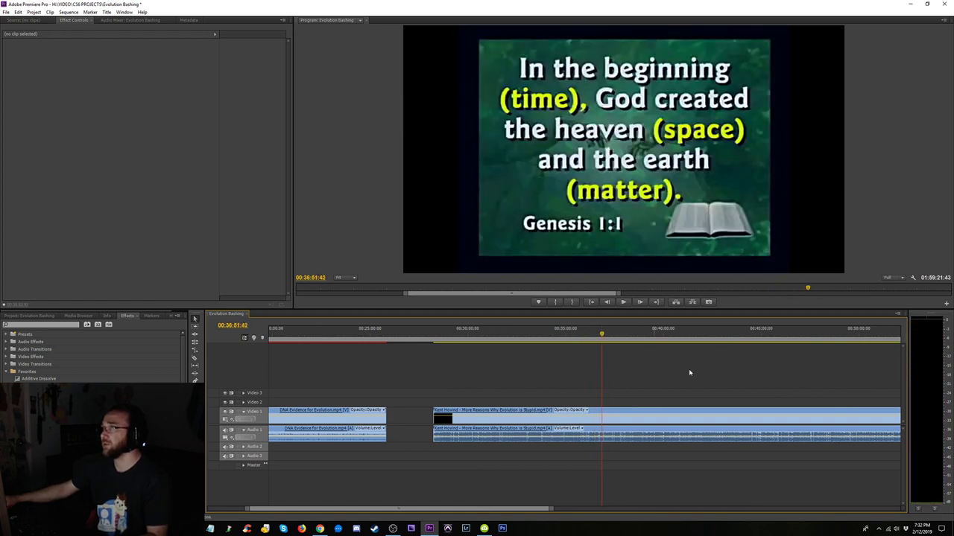
key(space)
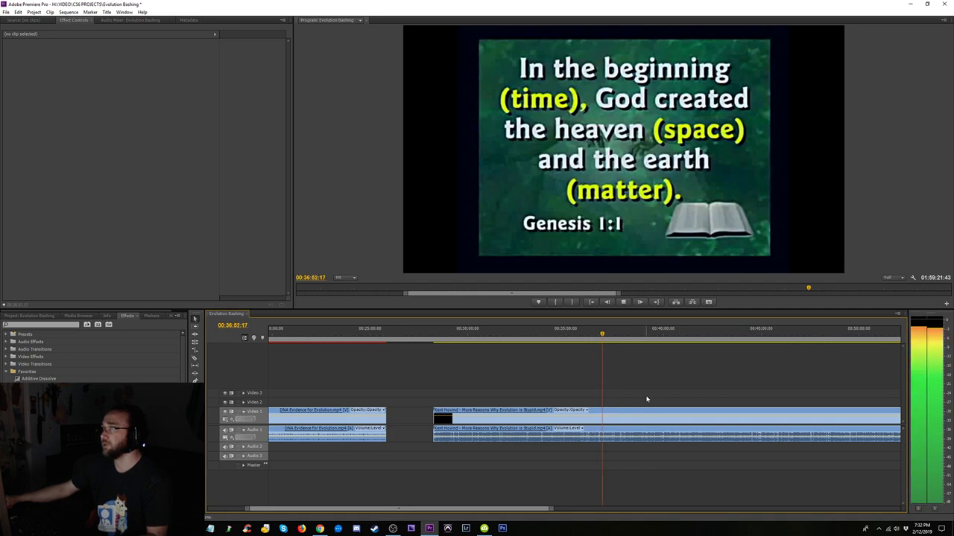
drag(610, 334, 614, 335)
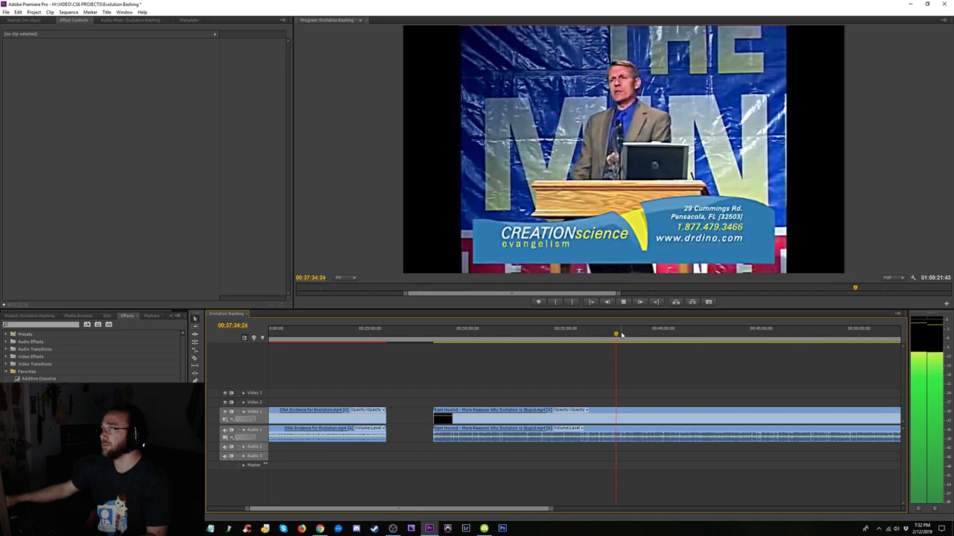
drag(619, 335, 656, 340)
key(space)
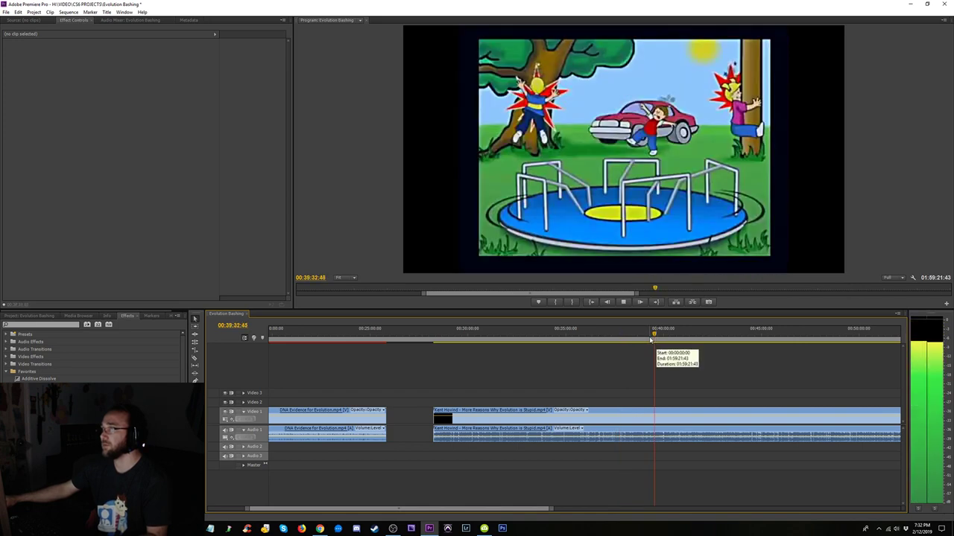
key(space)
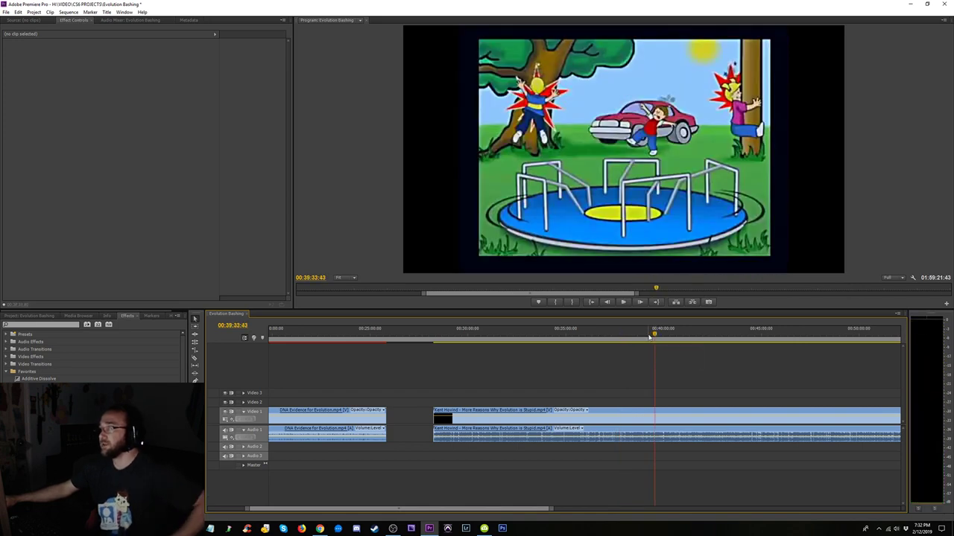
key(space)
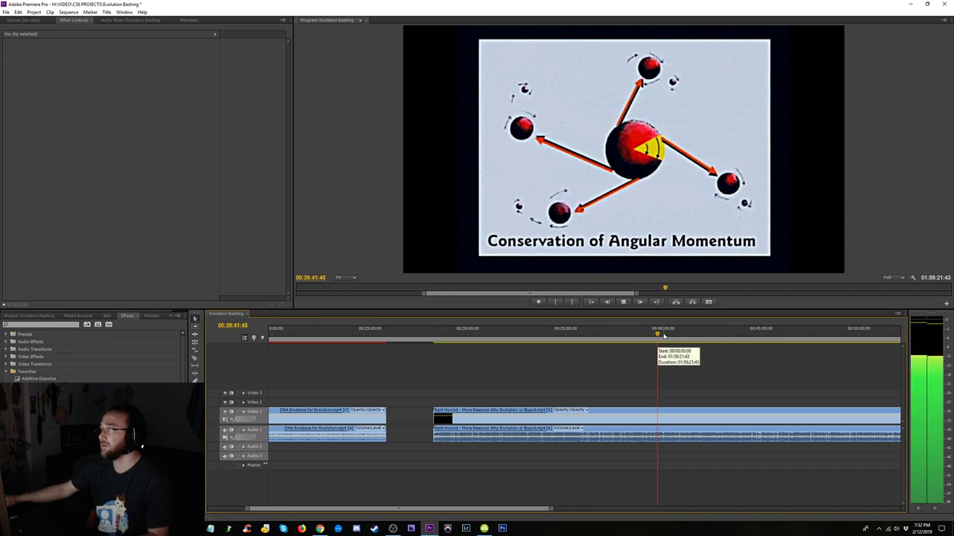
- Find the end of the angular momentum section and split the More Reasons Why Evolution is Stupid clip with the Razor at about 00:40:11
key(=)
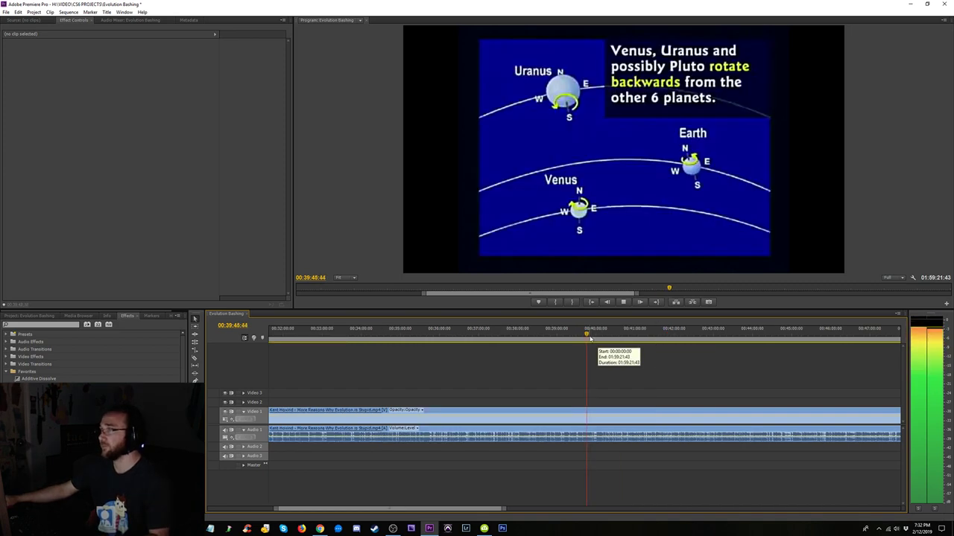
key(space)
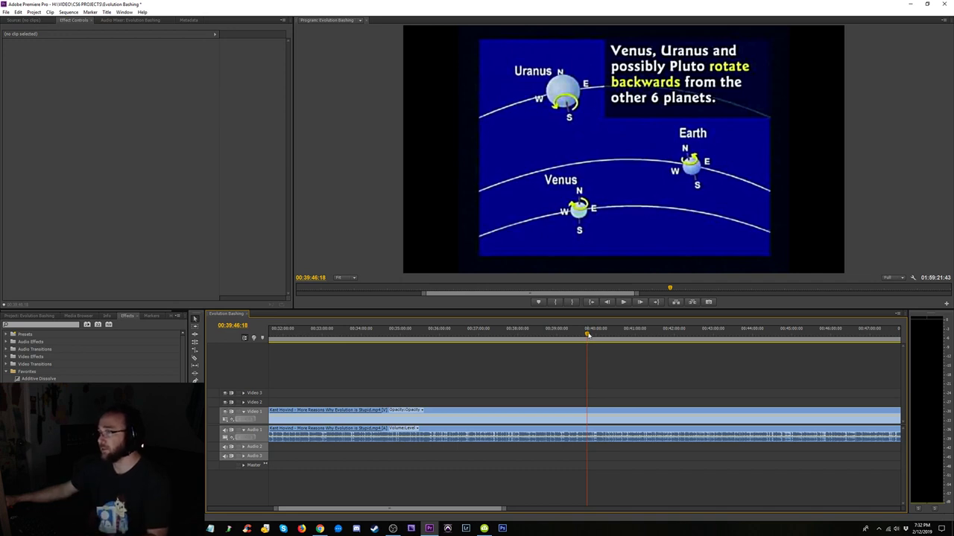
key(space)
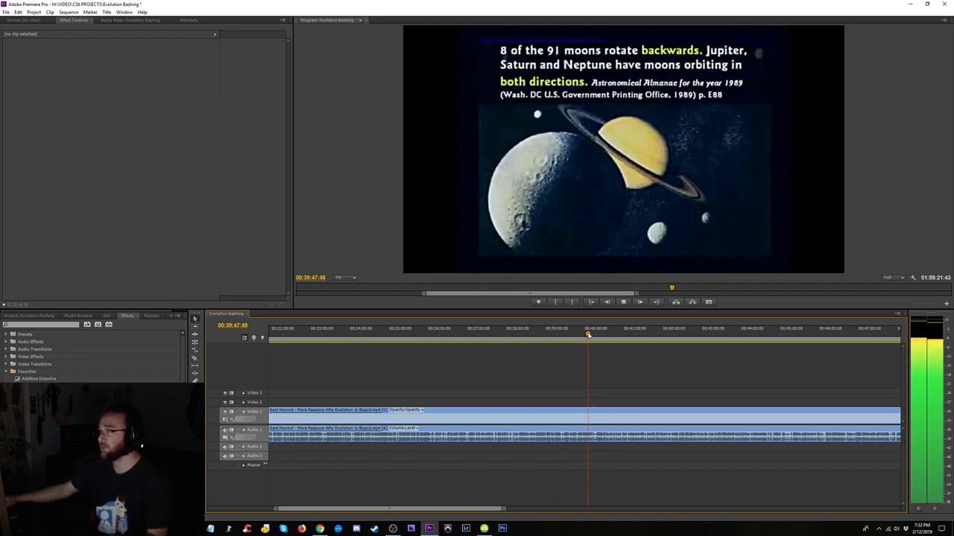
click(591, 335)
click(594, 336)
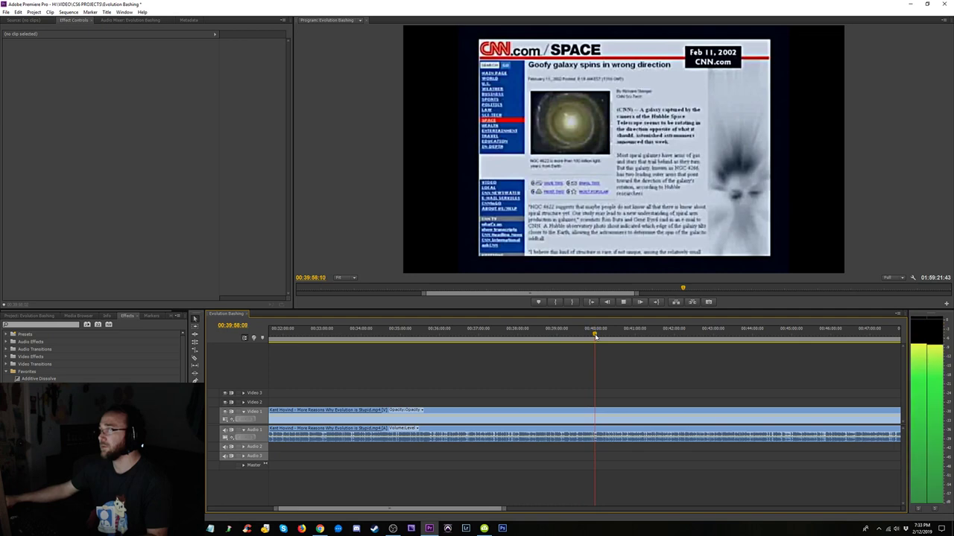
drag(595, 336, 596, 336)
key(space)
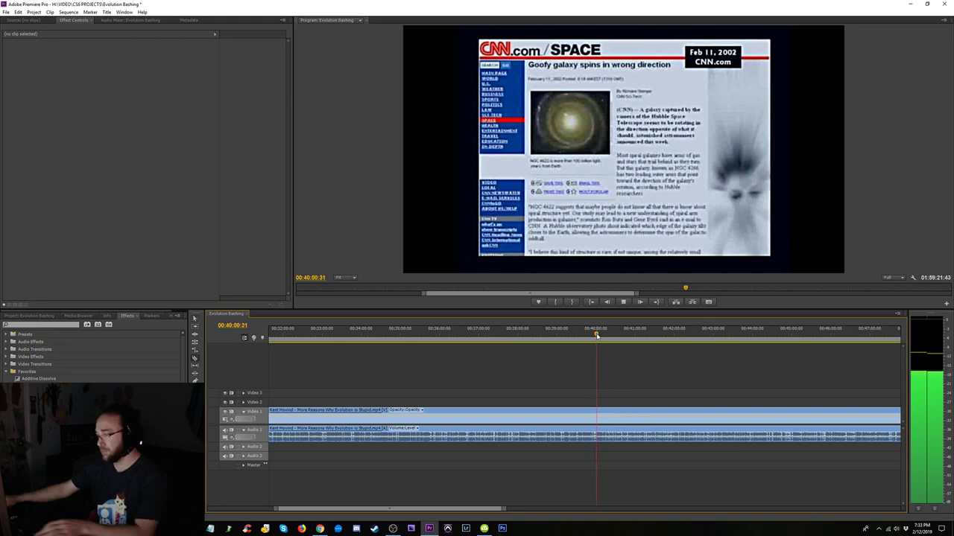
key(equal)
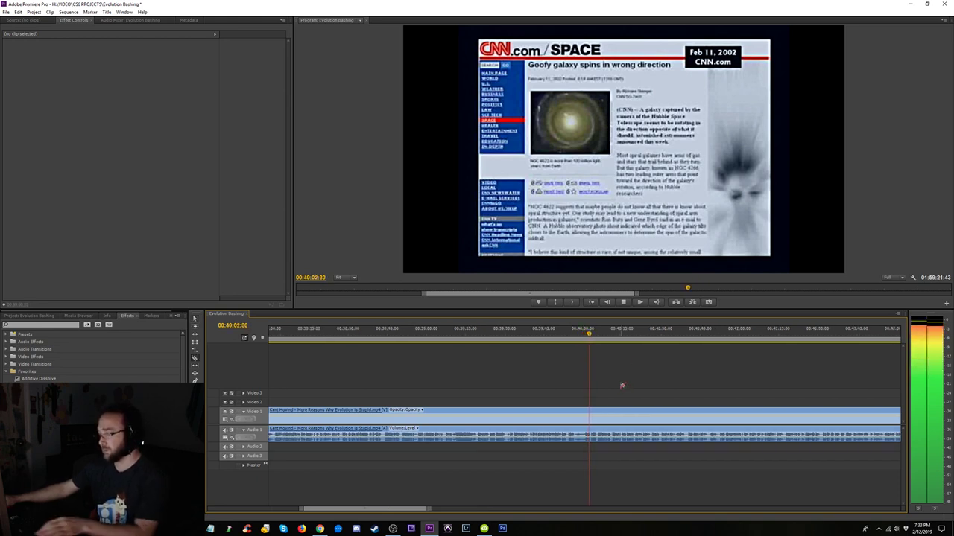
key(equal)
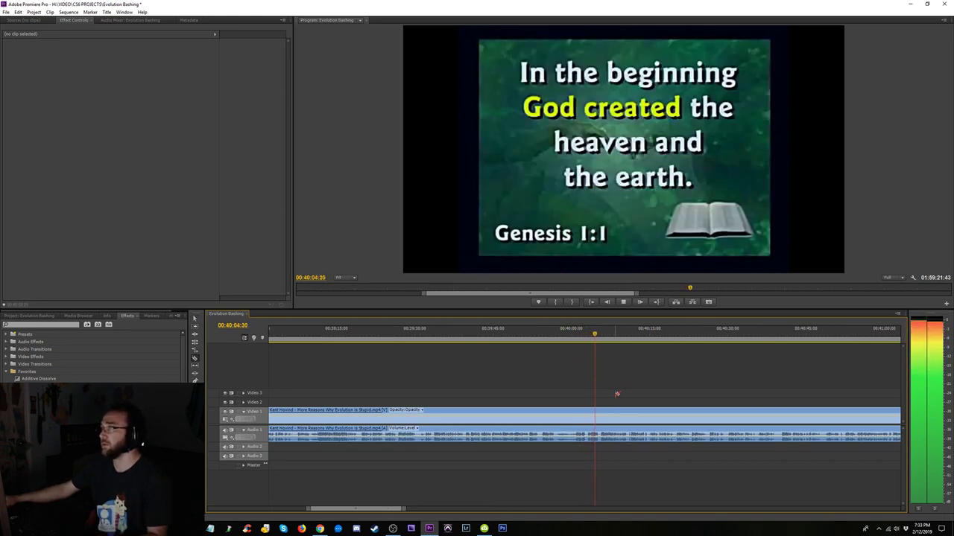
key(space)
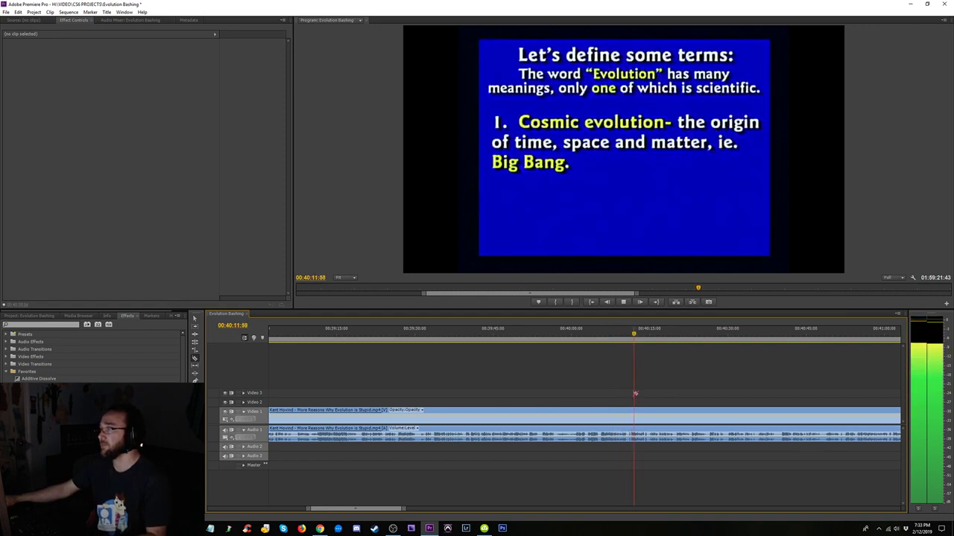
click(631, 338)
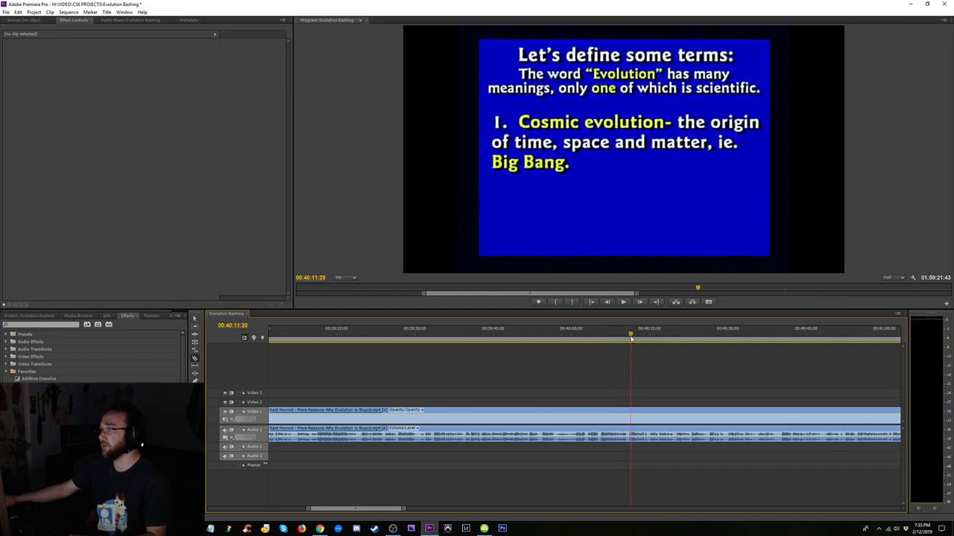
click(630, 414)
- Find the start of the spinning nebula section and split the More Reasons Why Evolution is Stupid clip with the Razor at about 00:38:20
click(410, 338)
key(space)
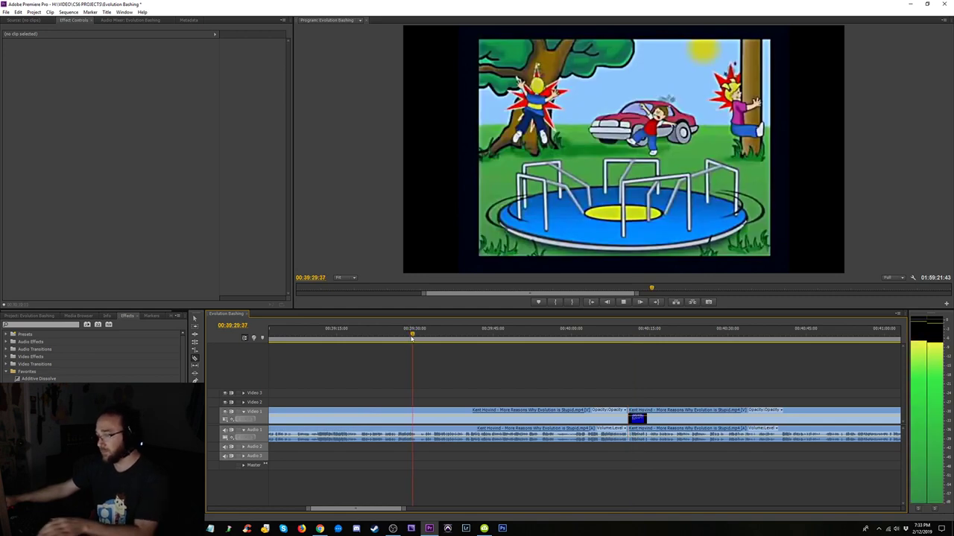
click(355, 338)
key(-)
key(=)
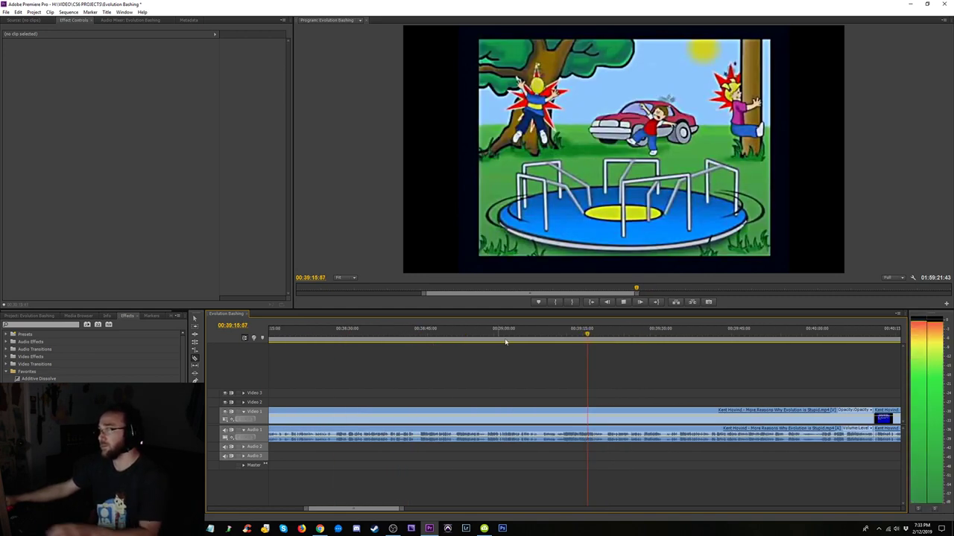
click(550, 335)
key(space)
click(517, 335)
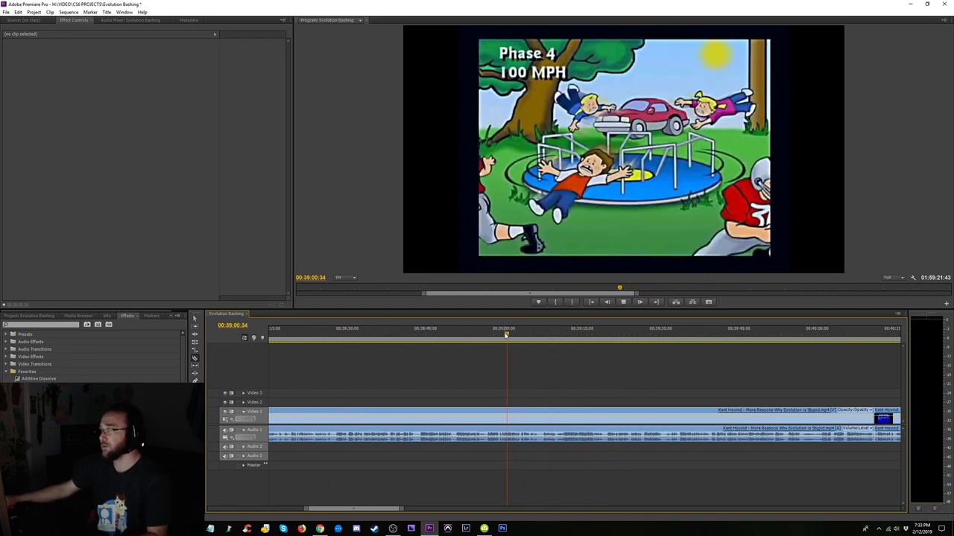
drag(506, 335, 361, 344)
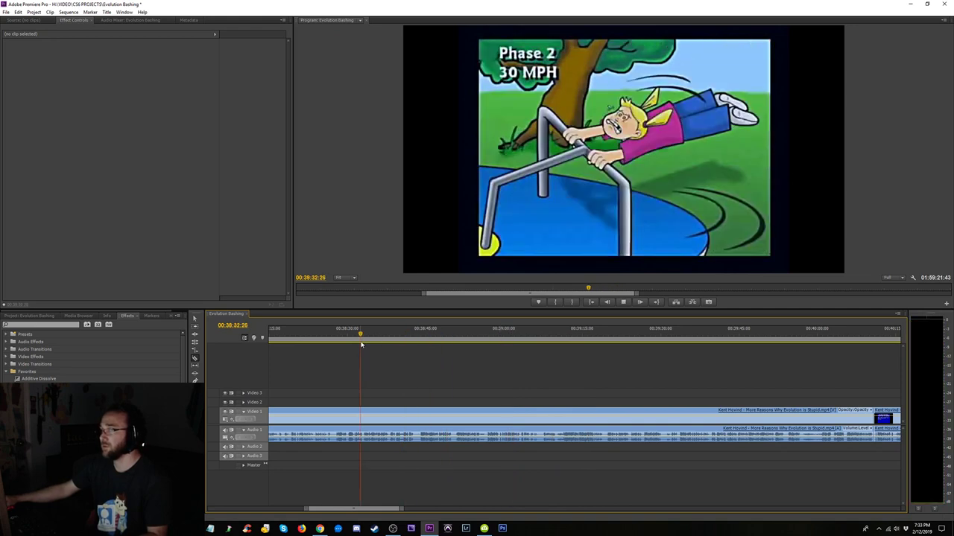
click(286, 336)
key(space)
key(-)
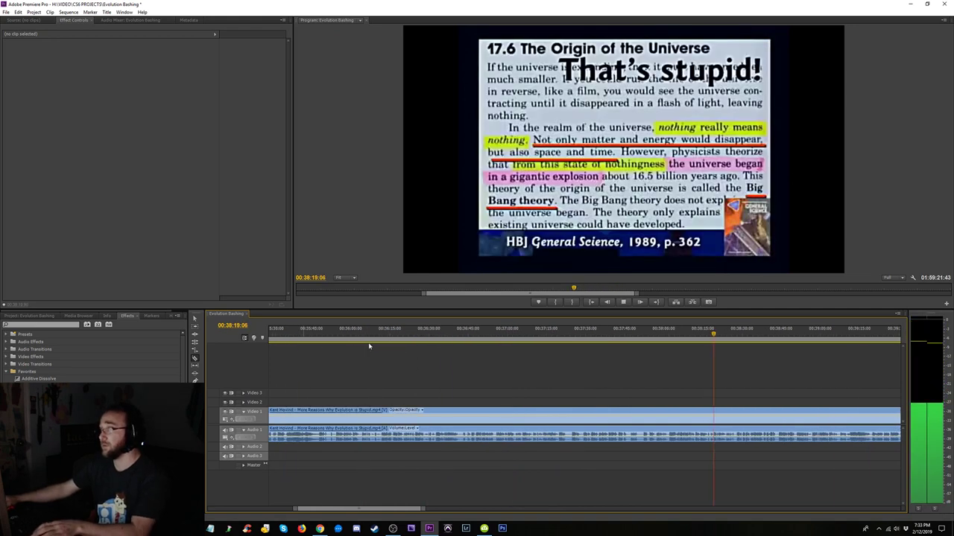
key(=)
key(=)
key(=)
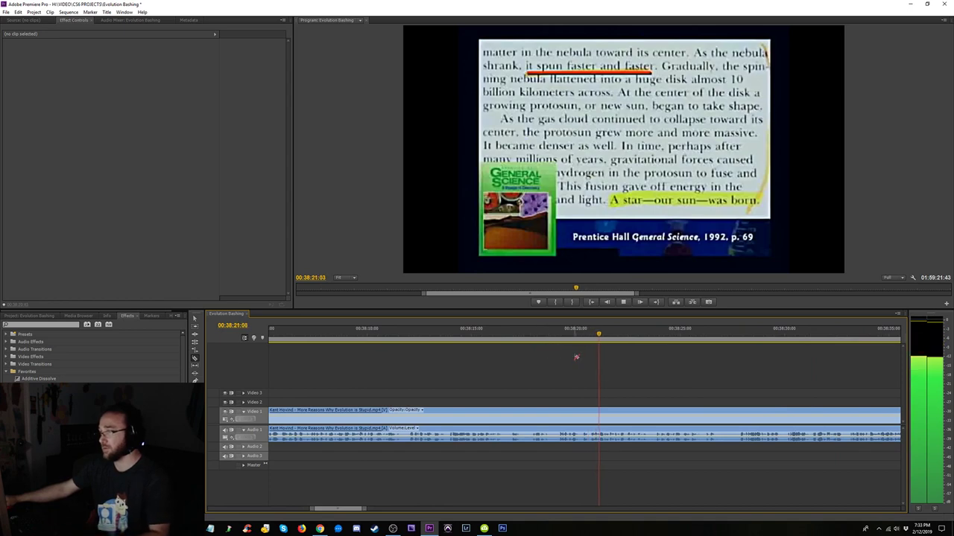
key(space)
- Delete the More Reasons Why Evolution is Stupid segment between the two cuts, leaving its gap open
key(minus)
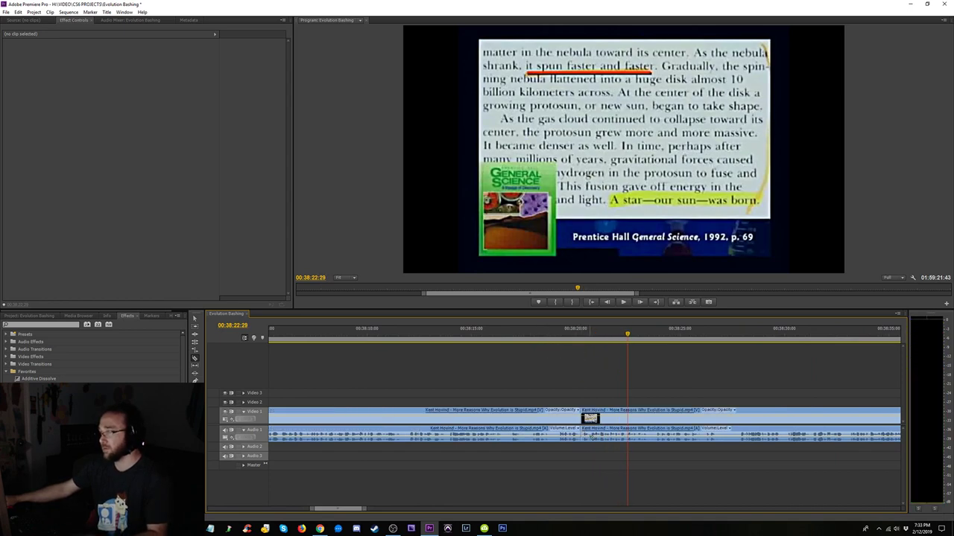
key(minus)
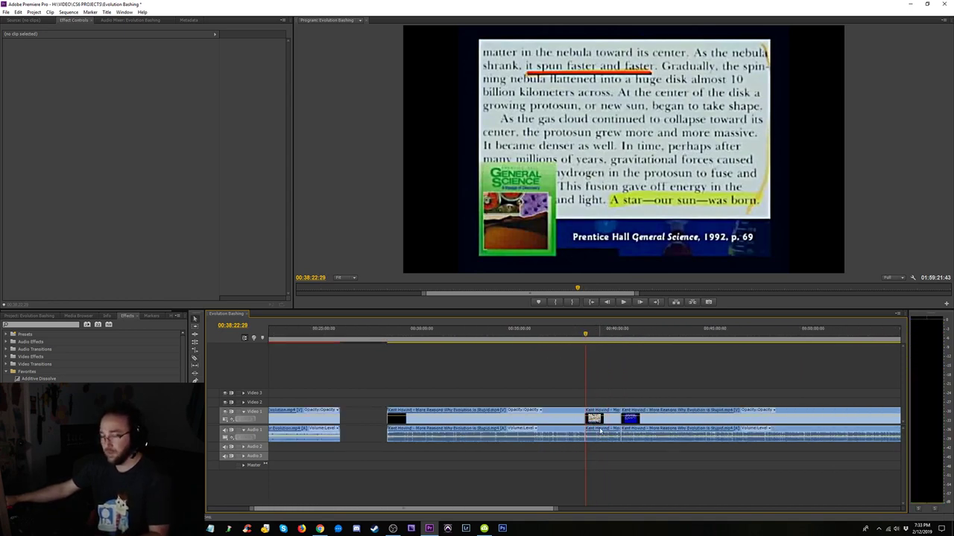
click(601, 431)
key(Delete)
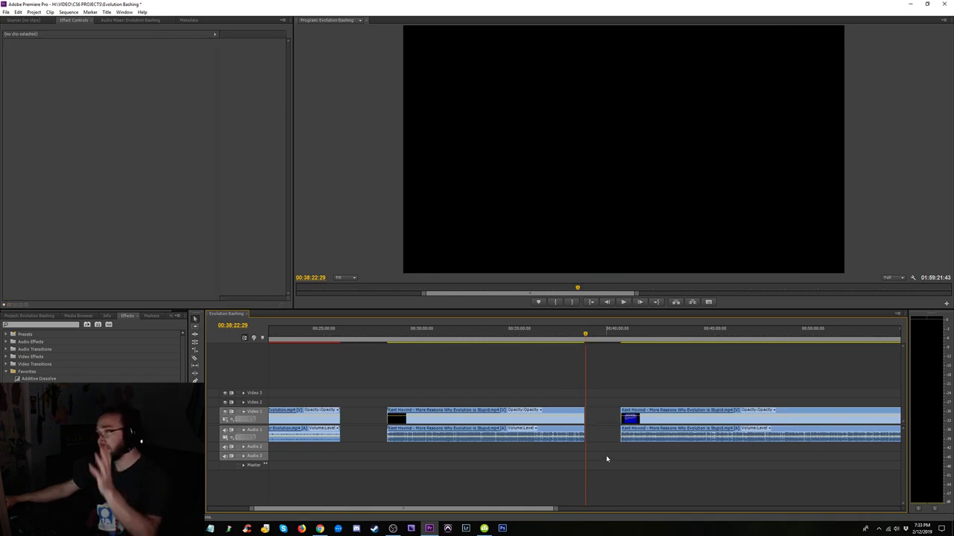
- Locate the angular momentum section in the Will the Moon Ever Leave the Earth's Orbit clip and play it from about 00:12:20
key(minus)
click(271, 339)
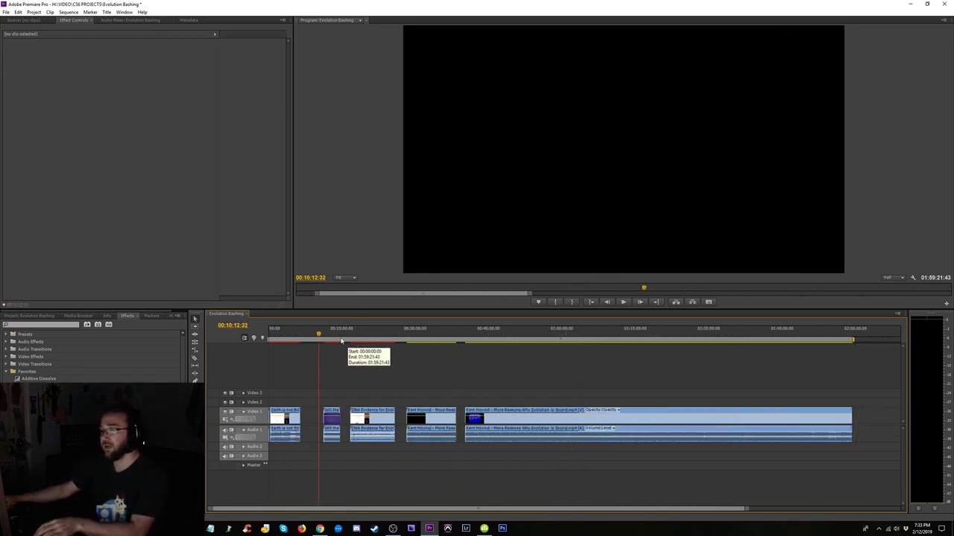
key(=)
key(=)
key(=)
key(=)
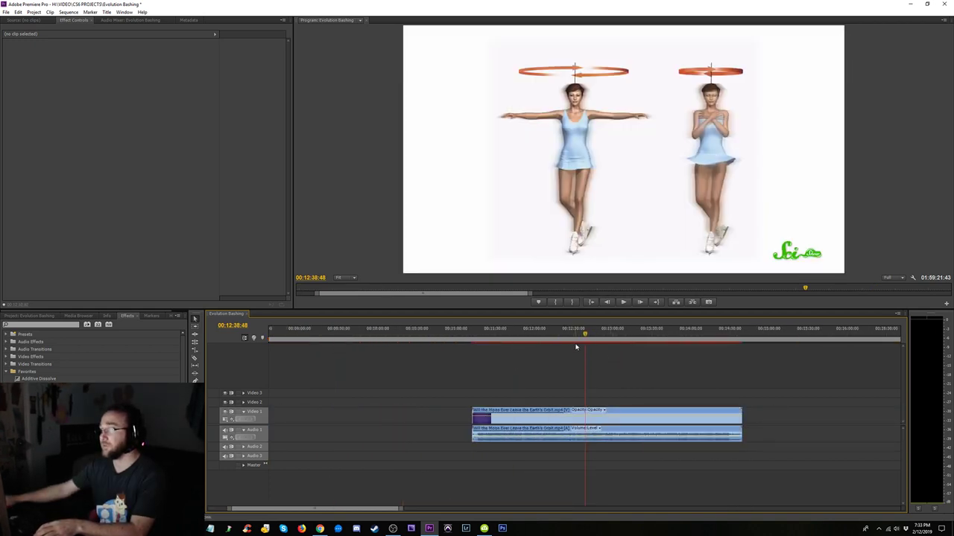
drag(585, 335, 559, 339)
key(space)
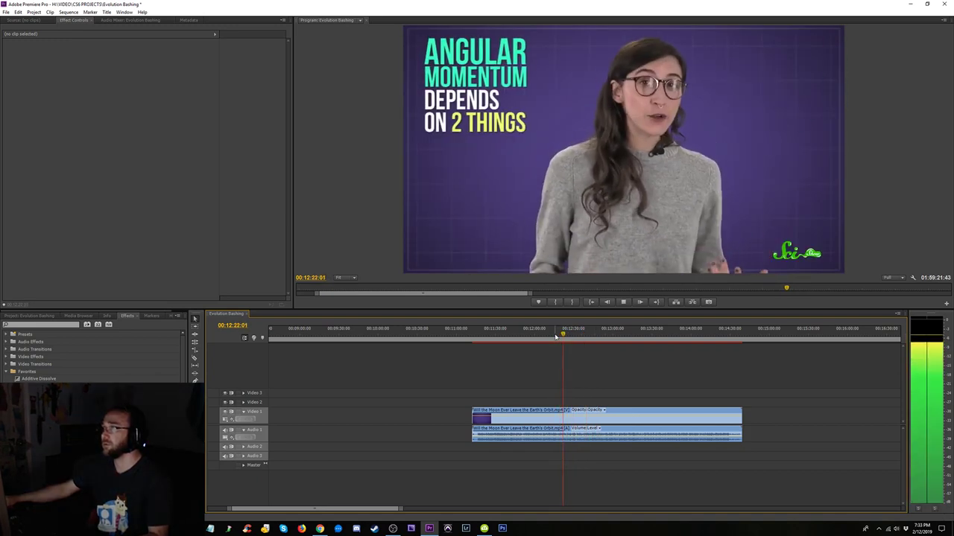
- Find the start of the angular momentum explanation and split the Will the Moon Ever Leave the Earth's Orbit clip with the Razor at about 00:11:56
click(543, 336)
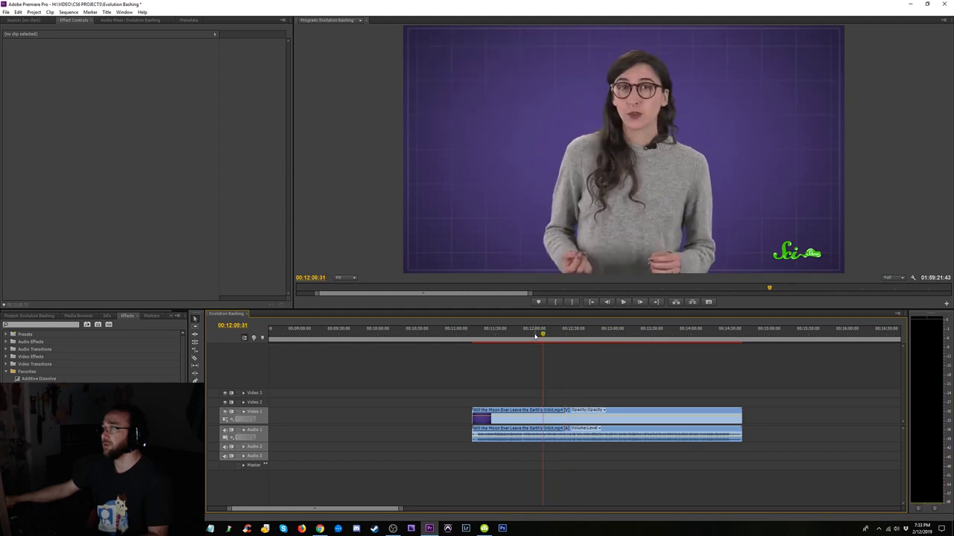
key(space)
key(equal)
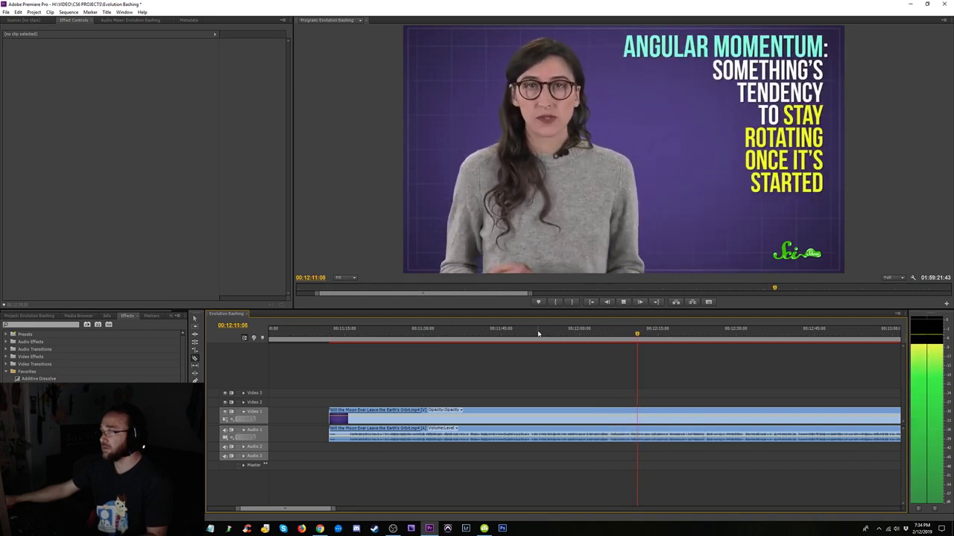
click(529, 334)
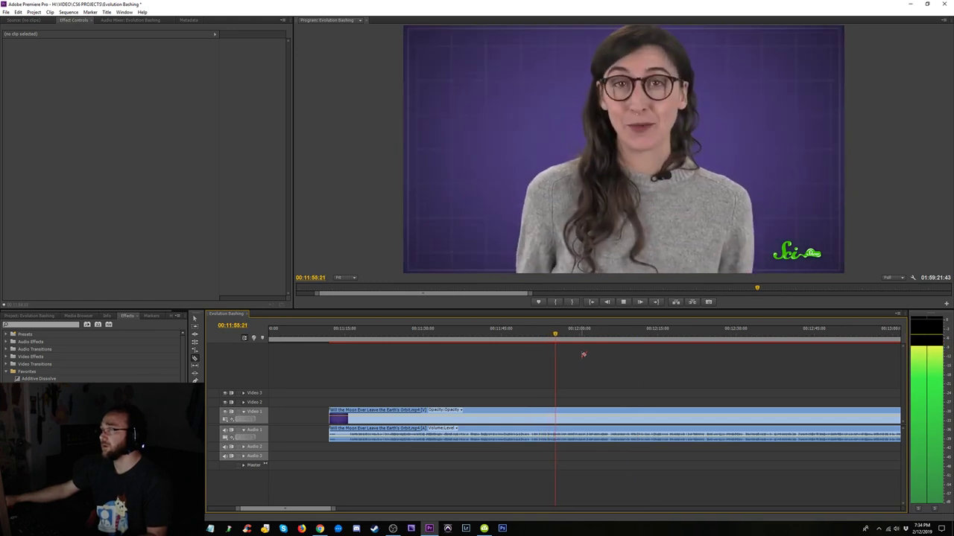
key(space)
key(equal)
key(equal)
key(equal)
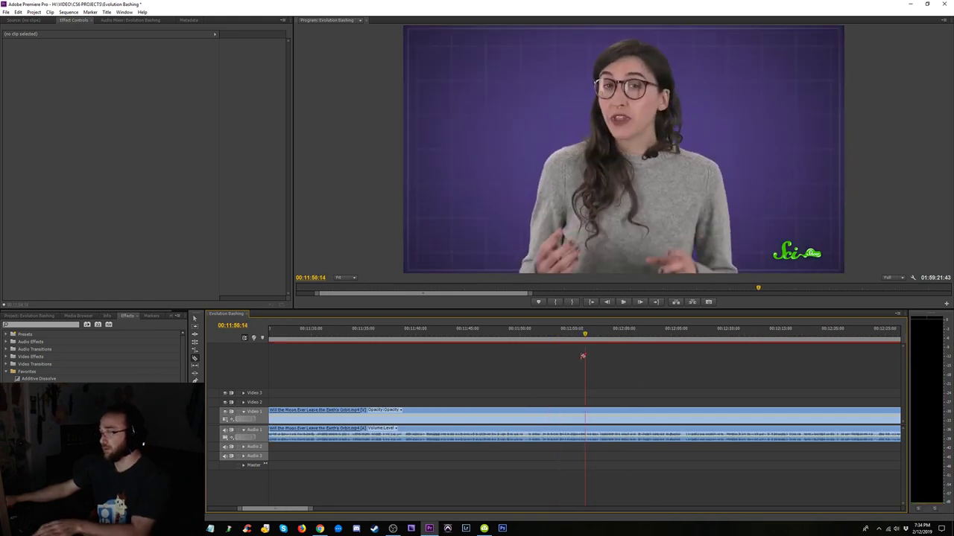
drag(584, 335, 578, 339)
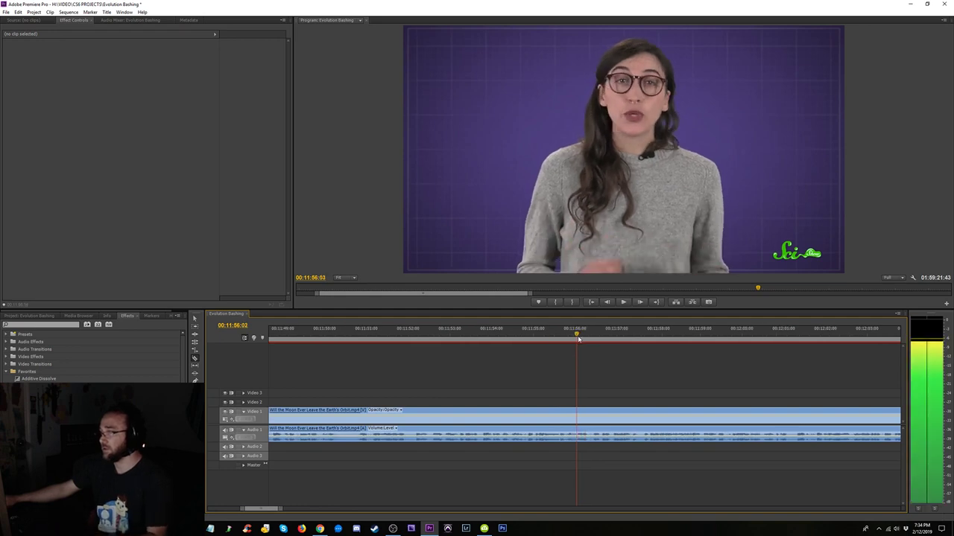
click(578, 414)
- Review the Will the Moon Ever Leave the Earth's Orbit footage from the new cut to about 00:12:19
key(space)
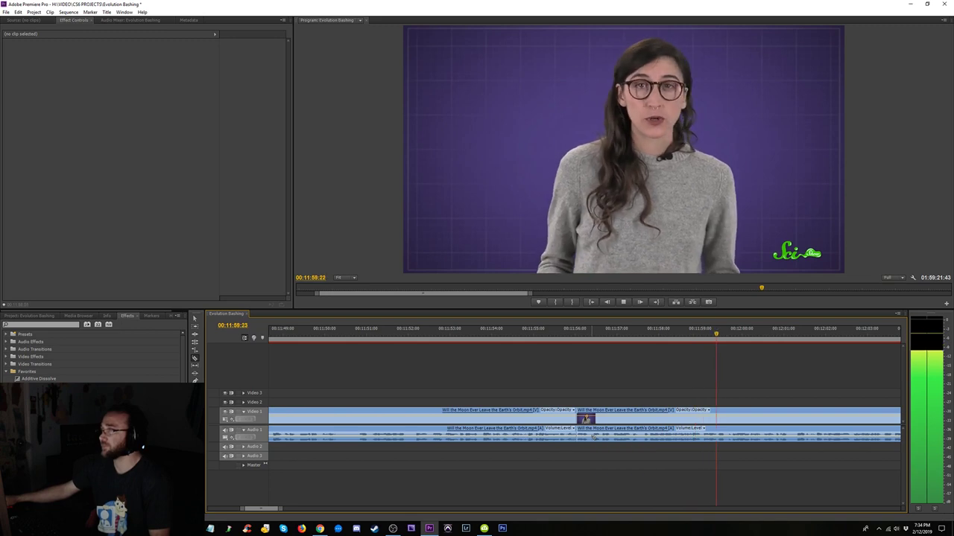
key(minus)
key(minus)
key(minus)
key(minus)
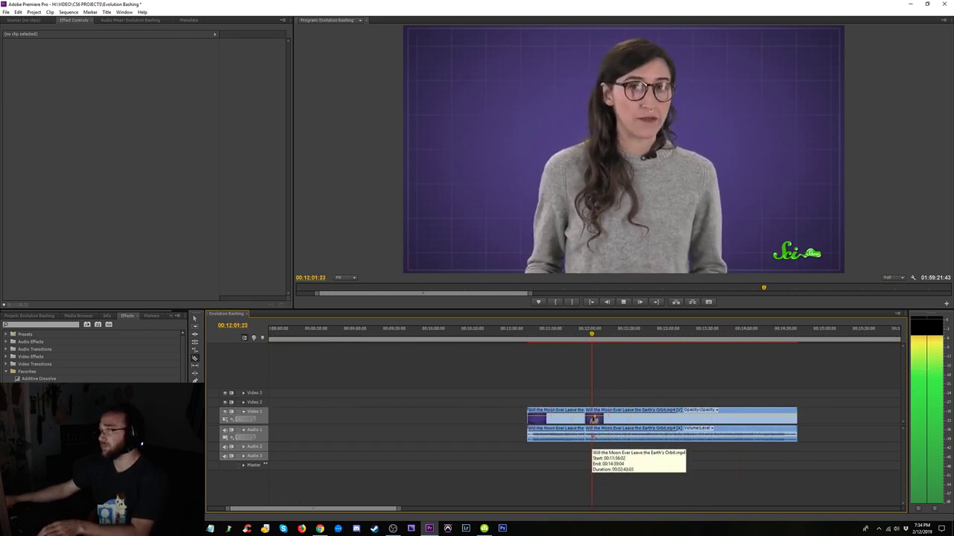
key(equal)
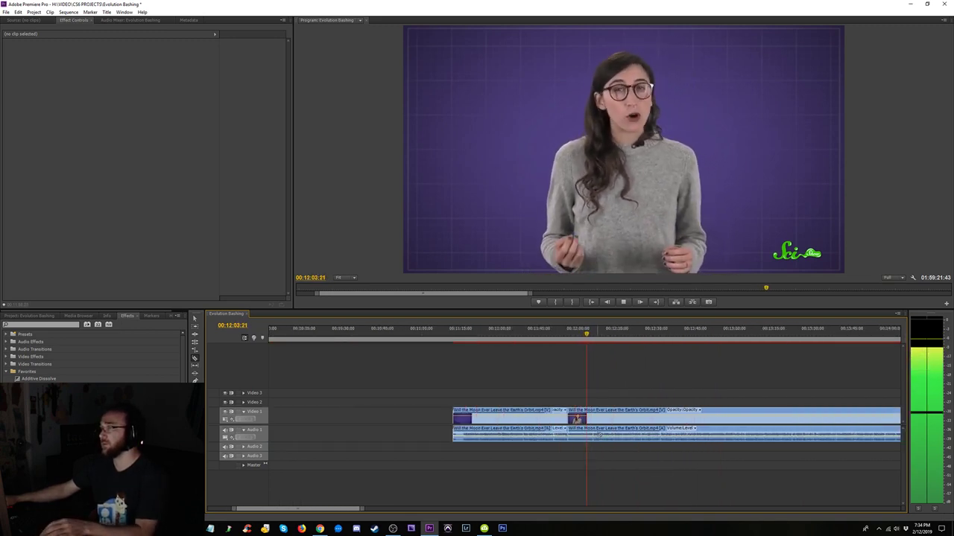
key(equal)
key(equal)
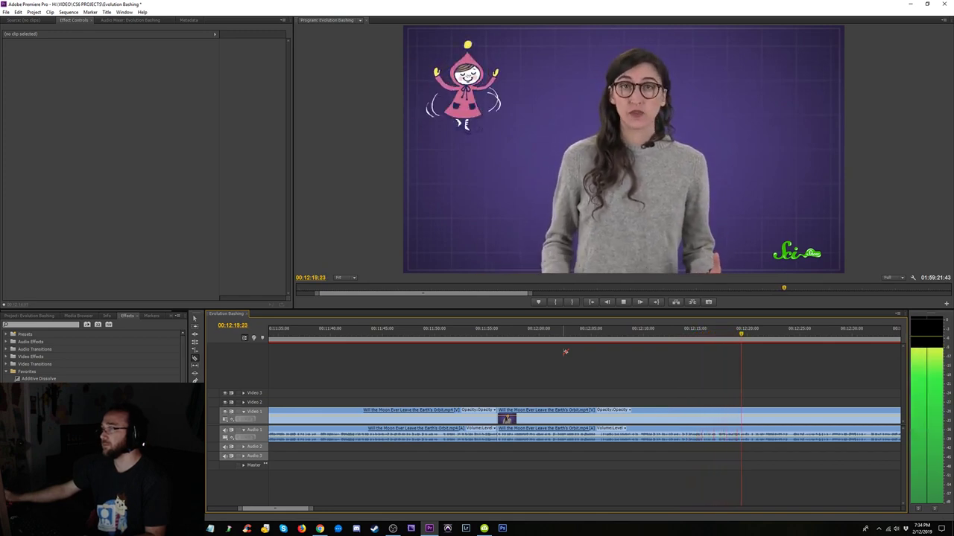
- Move the Will the Moon Ever Leave the Earth's Orbit segment before the cut about six seconds earlier, leaving a gap
key(space)
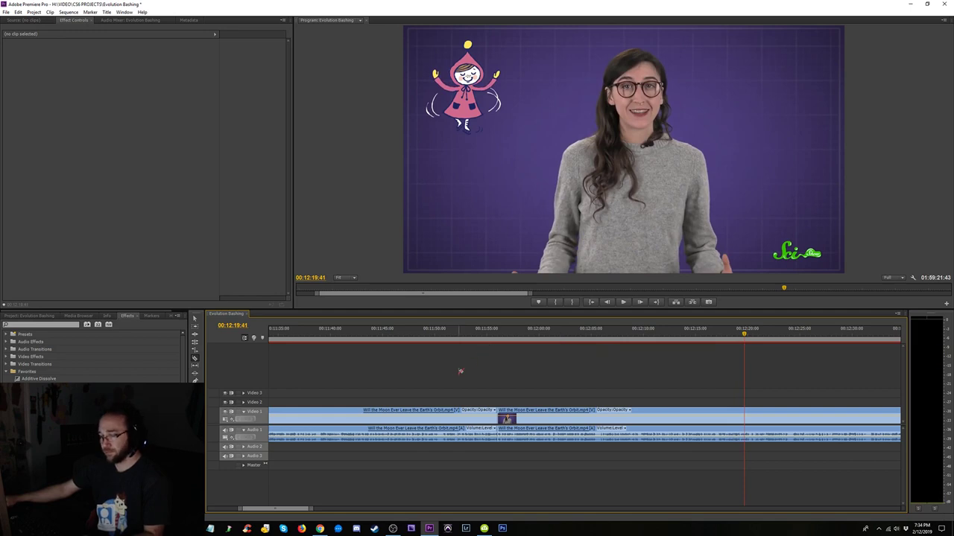
click(456, 423)
key(minus)
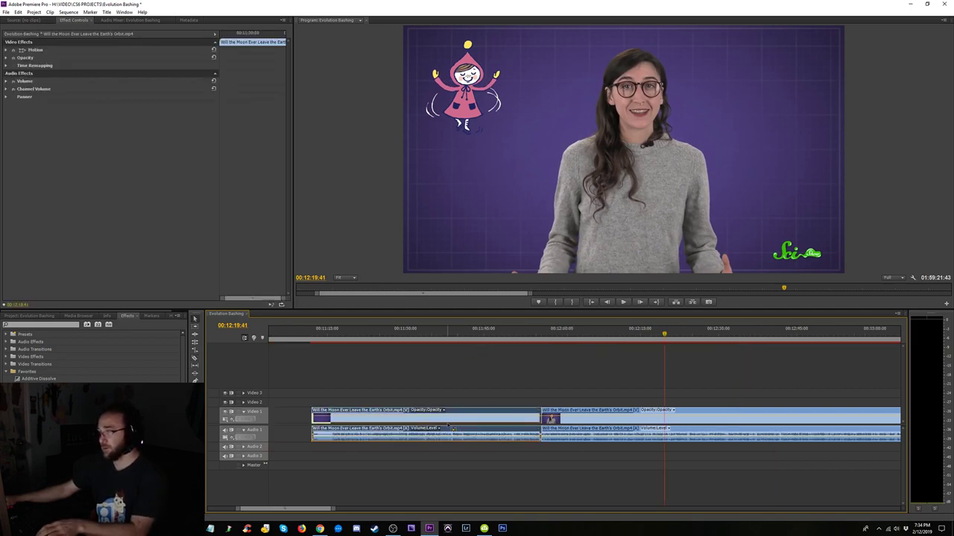
drag(459, 423, 427, 423)
- Find the end of the "conservation of angular momentum" phrase and insert-paste the More Reasons Why Evolution is Stupid segment there at 00:12:08:55
click(584, 344)
key(space)
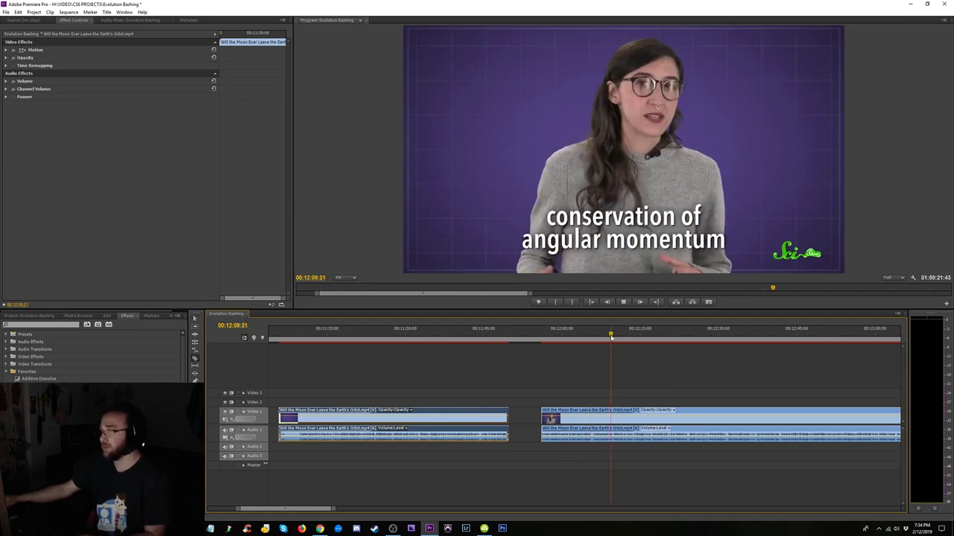
key(space)
key(equal)
key(equal)
key(equal)
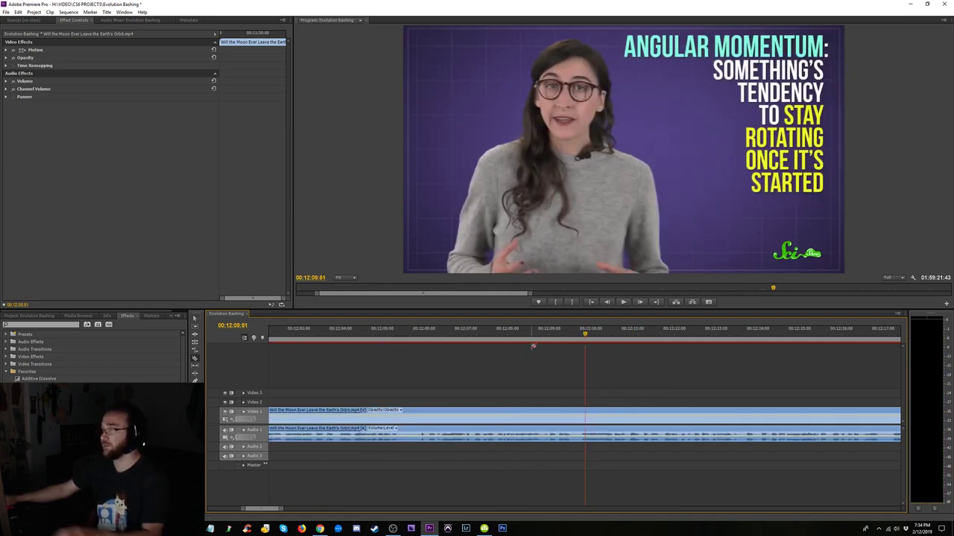
click(534, 339)
key(space)
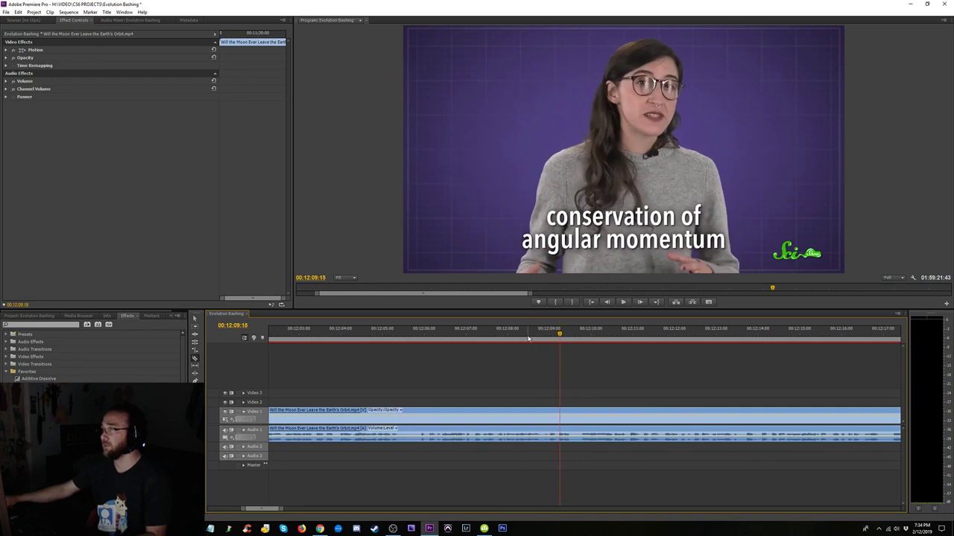
key(space)
drag(547, 340, 549, 341)
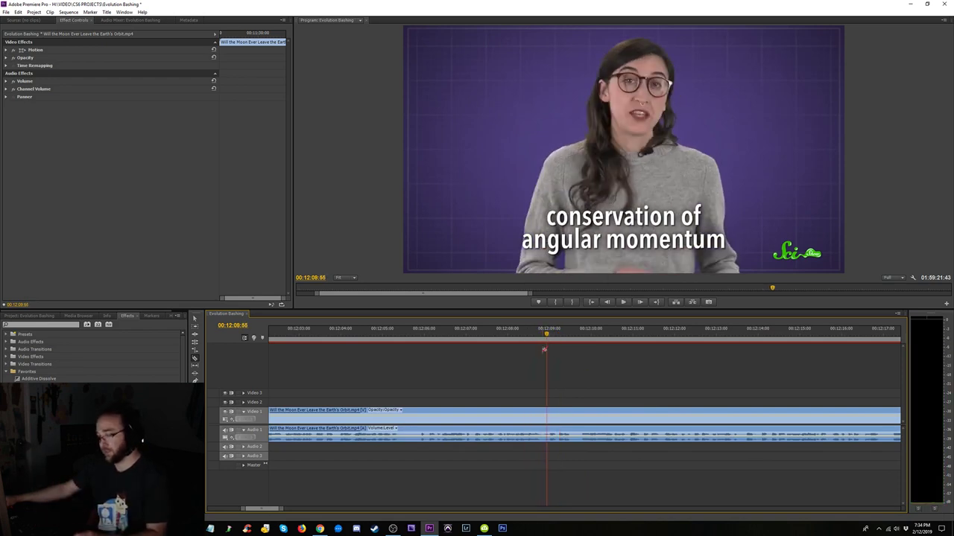
key(ctrl+shift+v)
- Move the opening Will the Moon Ever Leave the Earth's Orbit segment further back to start at about 00:10:22
key(minus)
key(minus)
key(minus)
key(minus)
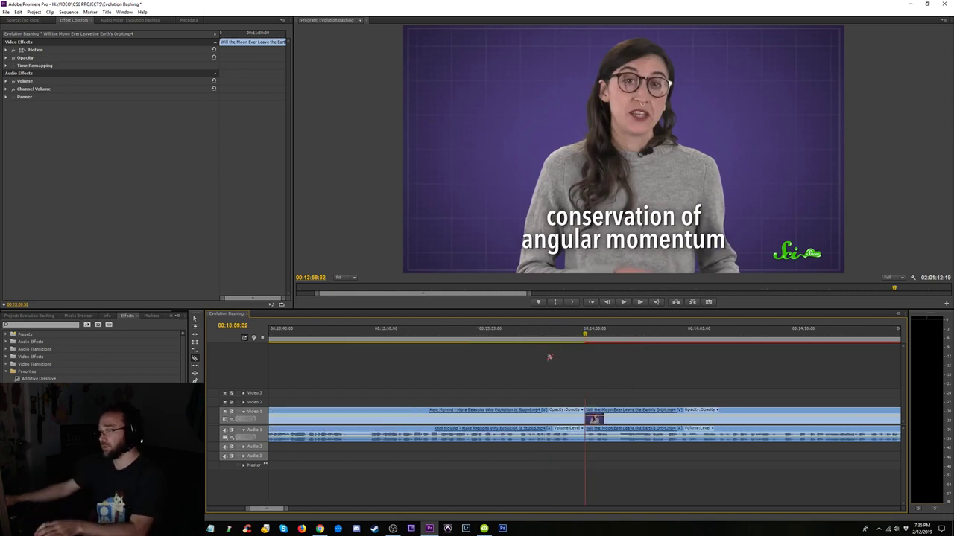
key(minus)
key(minus)
click(508, 343)
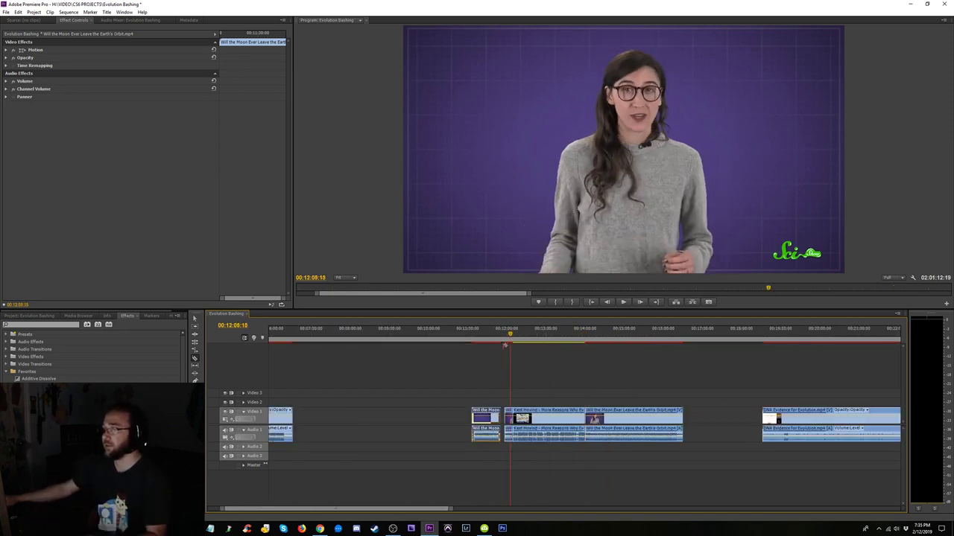
key(v)
drag(490, 420, 462, 420)
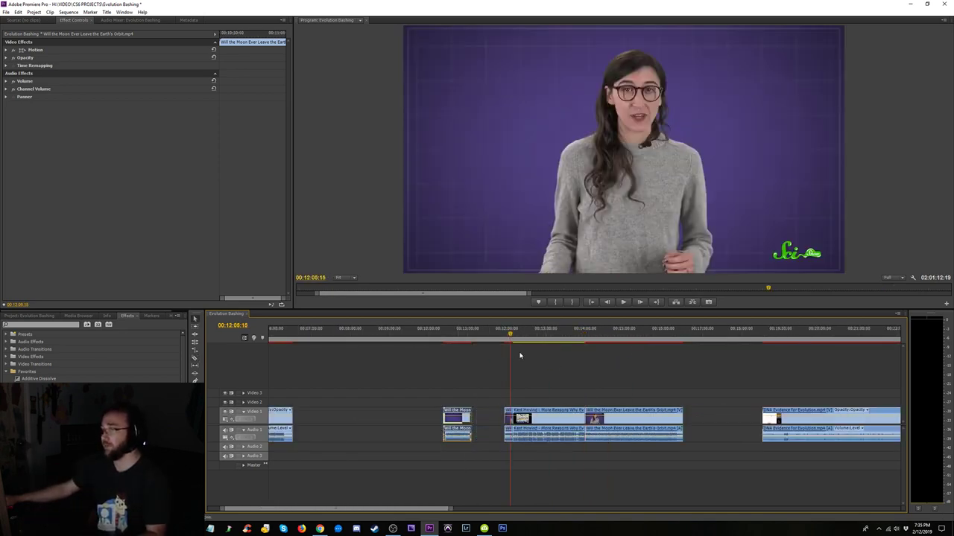
- Inspect the join at the end of the inserted More Reasons Why Evolution is Stupid segment near 00:14:00
key(equal)
key(equal)
key(minus)
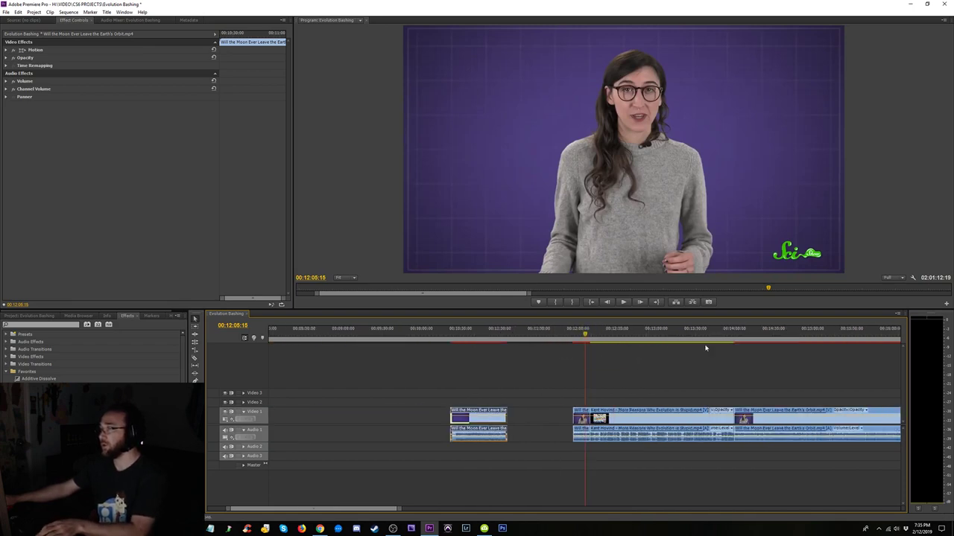
click(745, 340)
key(equal)
key(minus)
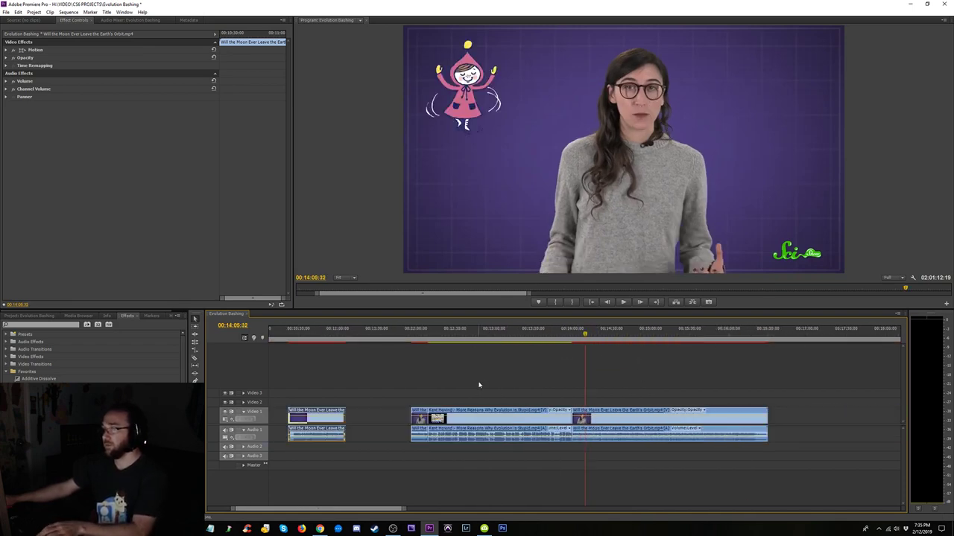
- Play the inserted More Reasons Why Evolution is Stupid segment up to the merry-go-round part and split it with the Razor at about 00:12:16
click(424, 339)
key(space)
key(equal)
key(equal)
key(equal)
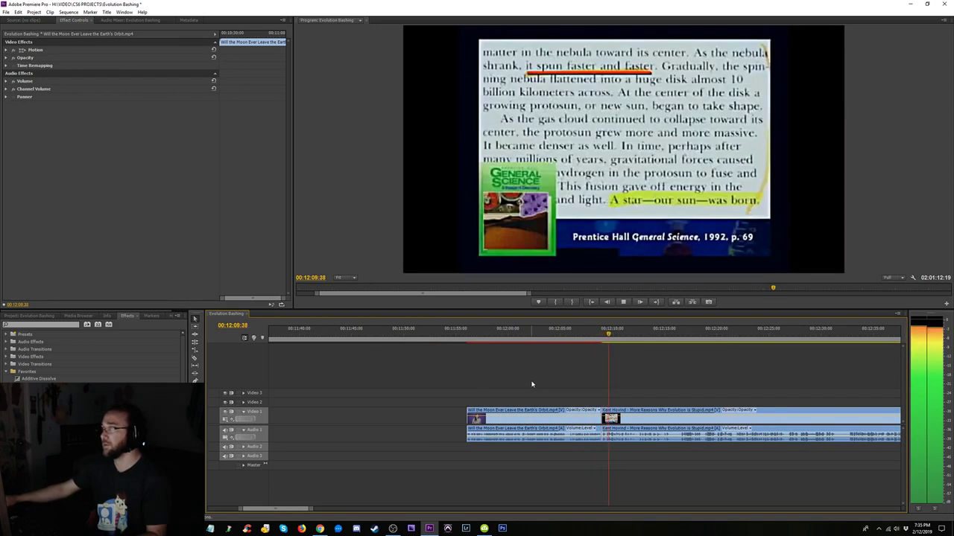
key(equal)
key(minus)
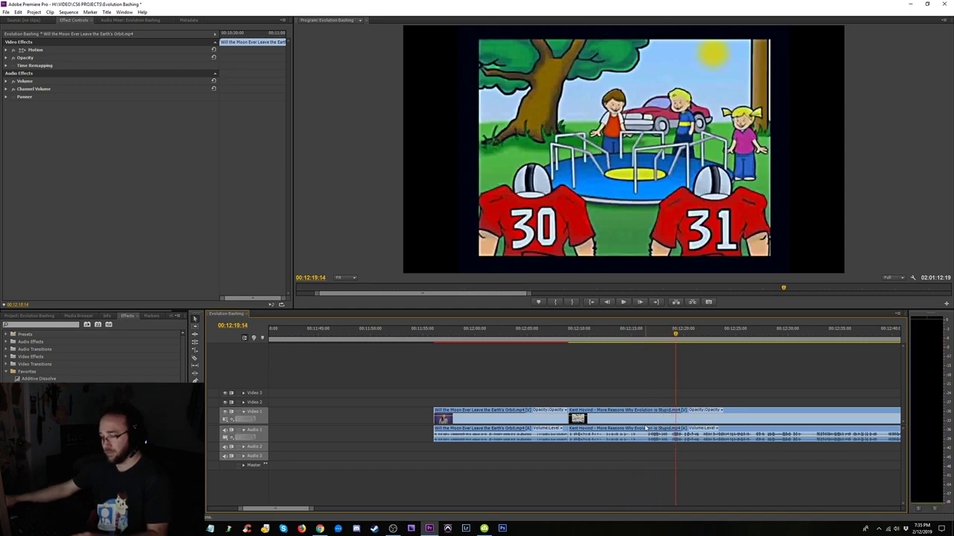
click(641, 419)
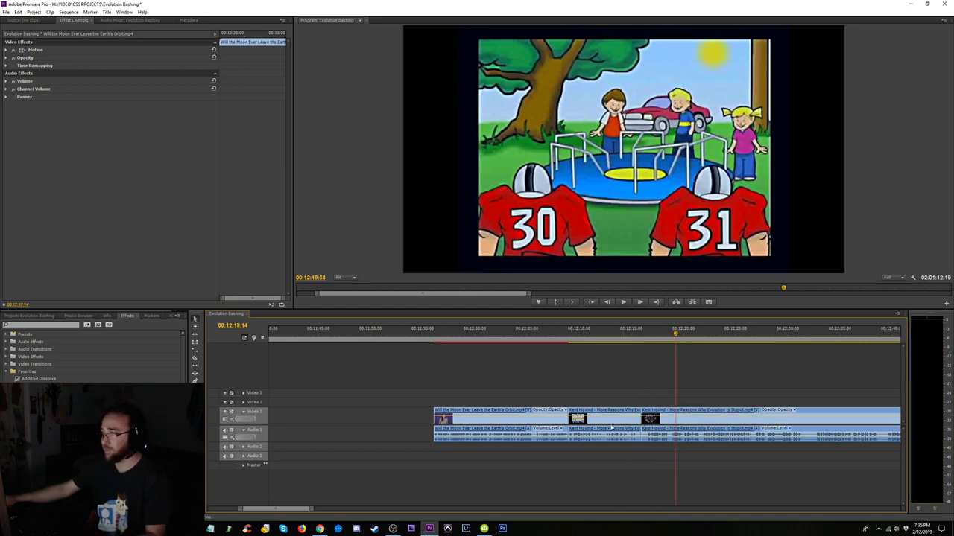
- Try placing the short spinning nebula segment ahead of the conservation of angular momentum segment, closing its gap, and play the result
drag(595, 424, 395, 423)
click(588, 419)
key(Delete)
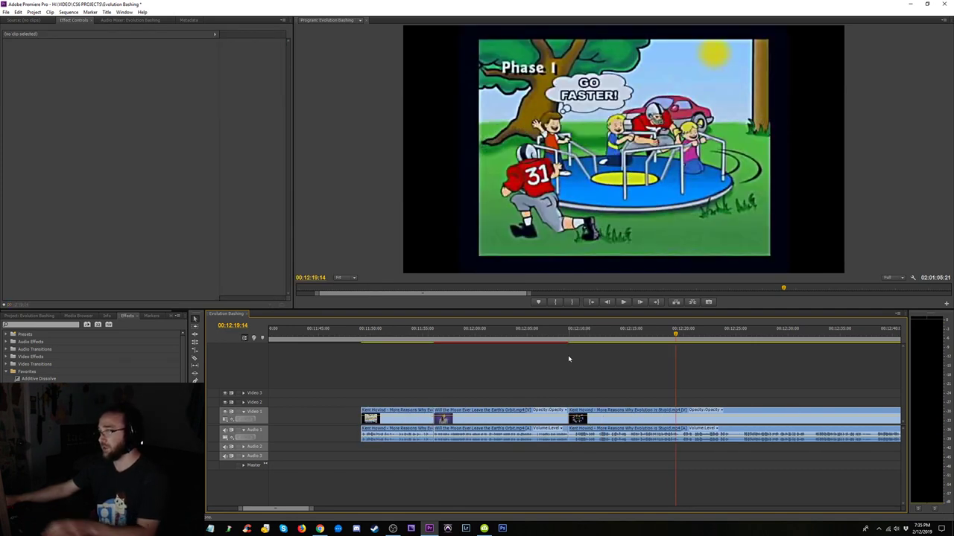
click(558, 335)
key(space)
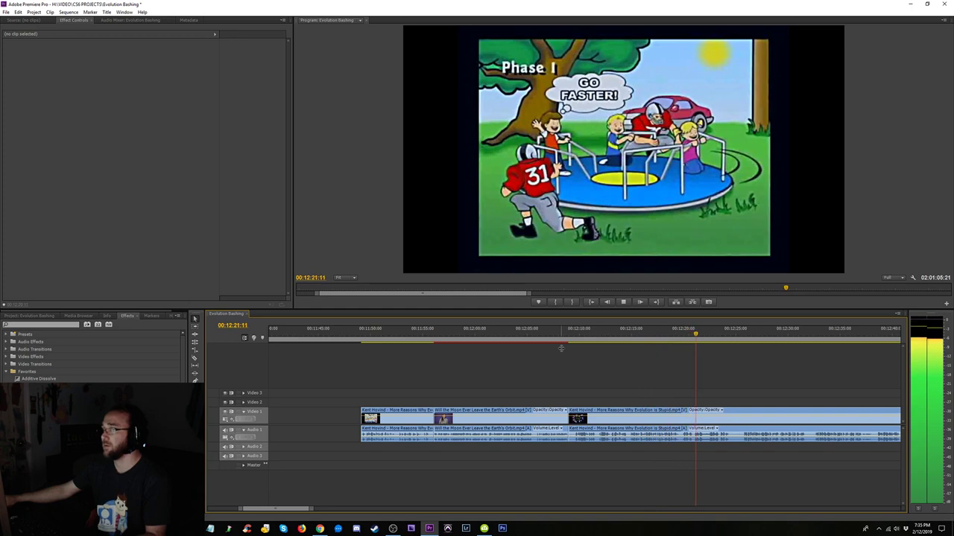
- Stop playback and undo the gap removal and the move of the short spinning nebula segment
key(space)
key(ctrl+z)
key(ctrl+z)
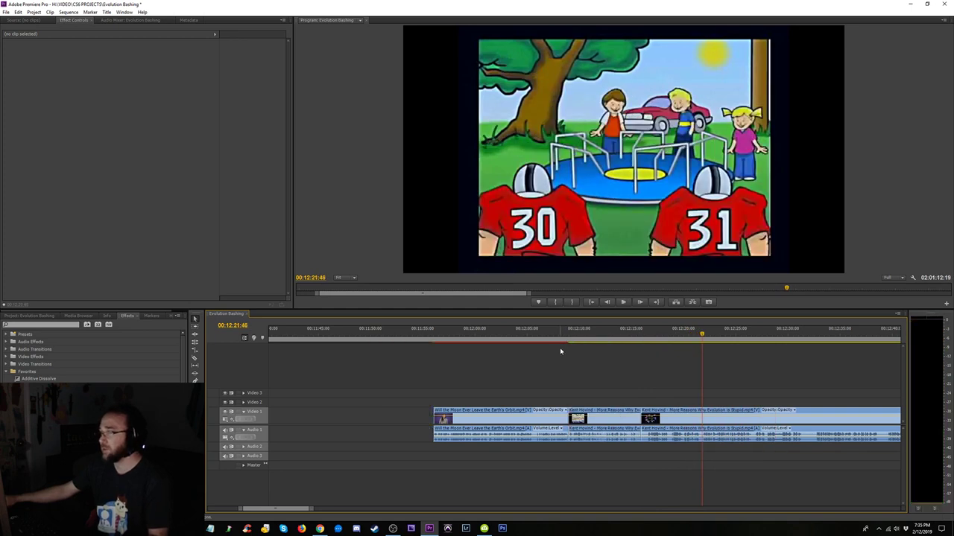
- Play across the conservation of angular momentum join, and move the short spinning nebula segment back to start at about 00:11:25
click(559, 337)
key(space)
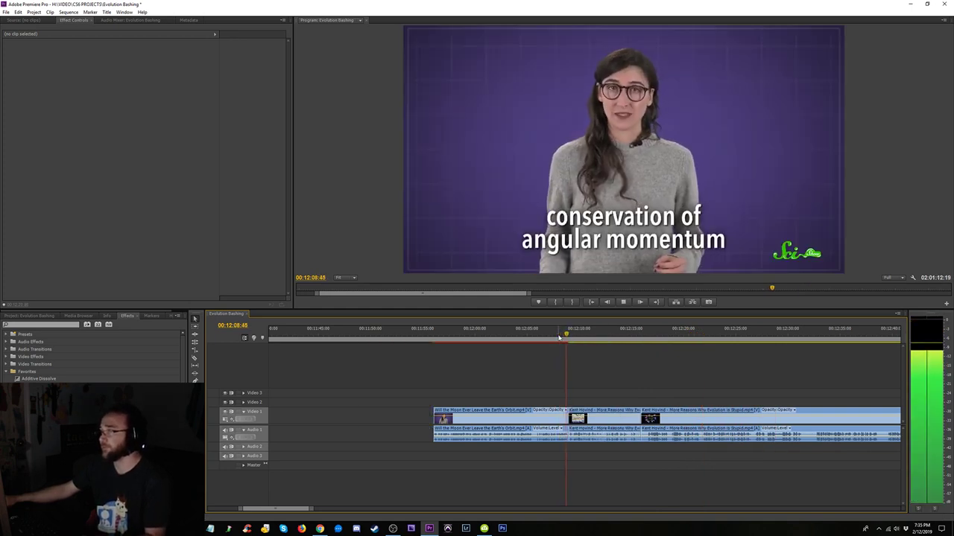
key(minus)
key(equal)
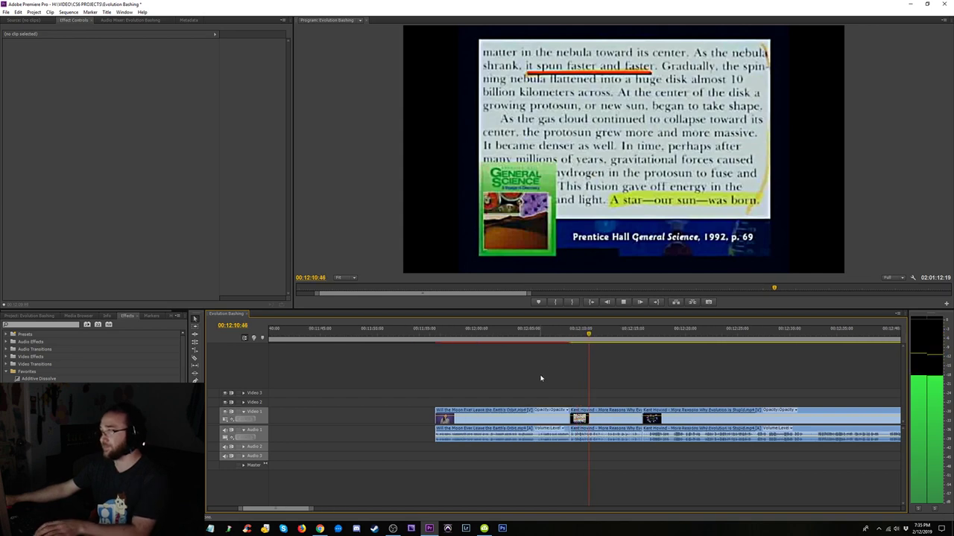
key(space)
drag(605, 419, 346, 419)
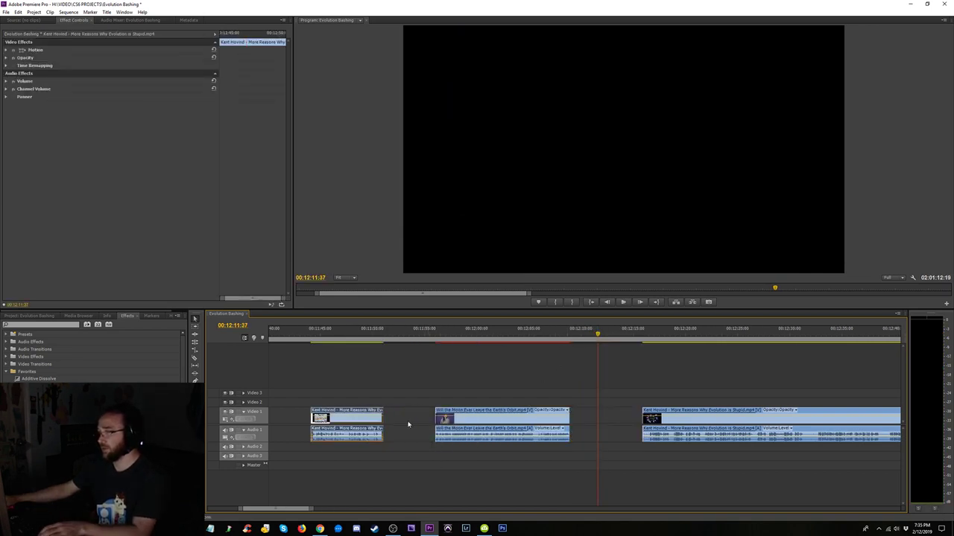
key(minus)
drag(459, 422, 358, 422)
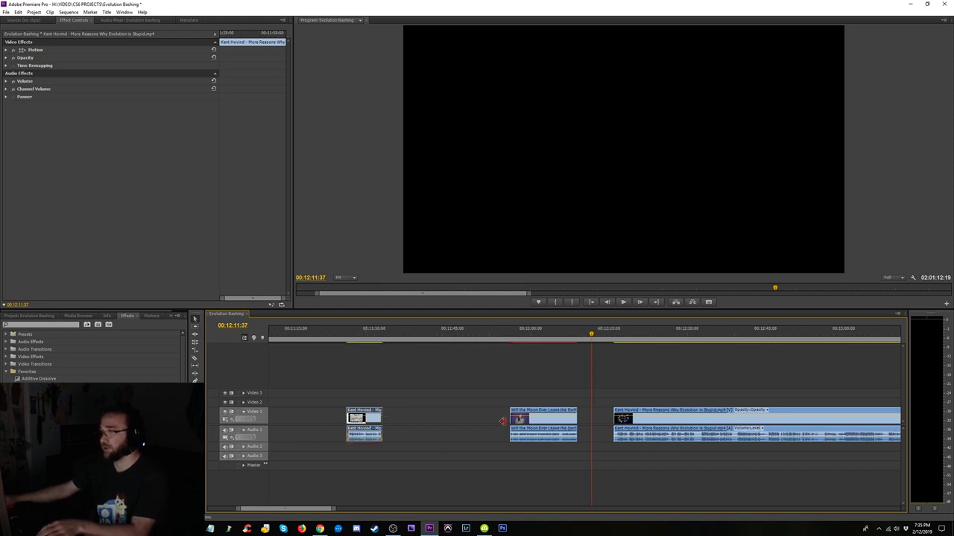
- Move the isolated Will the Moon Ever Leave the Earth's Orbit segment to about 00:11:38, extend its end to 00:12:11:37, and play the extended part
drag(522, 420, 426, 420)
click(483, 420)
drag(493, 420, 602, 420)
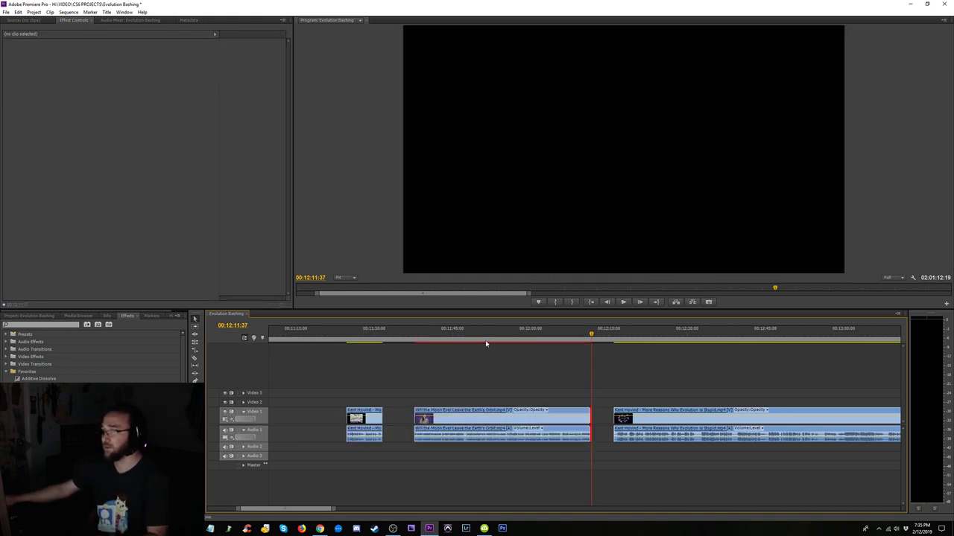
click(474, 348)
key(space)
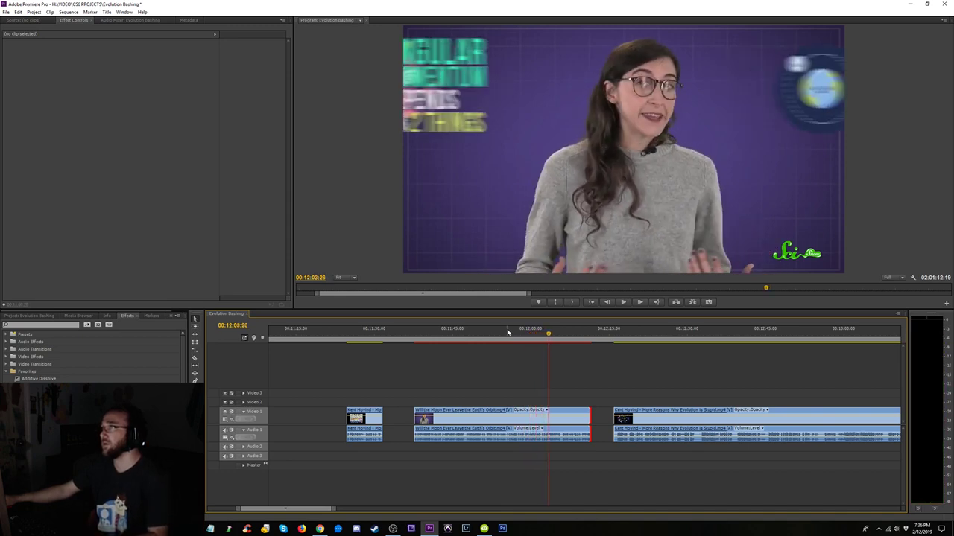
- Play around 00:12:02 to find the cut point, and cut the isolated Moon orbit segment at 00:12:01:50
key(=)
key(=)
click(561, 335)
key(space)
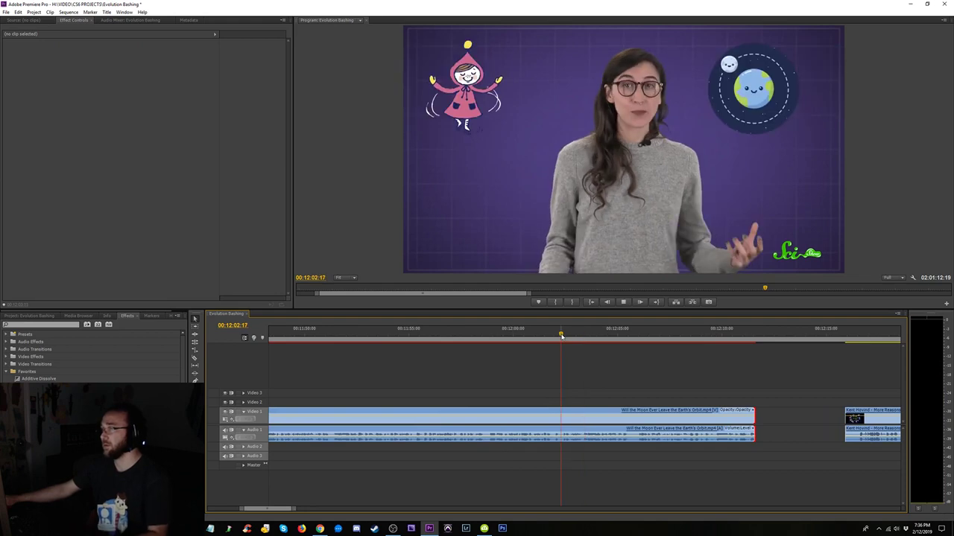
click(546, 336)
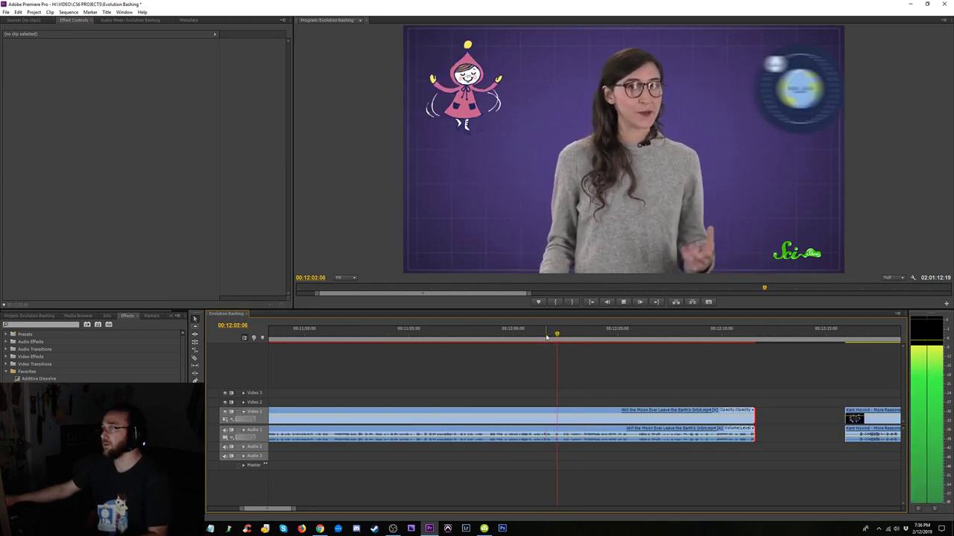
click(541, 336)
key(space)
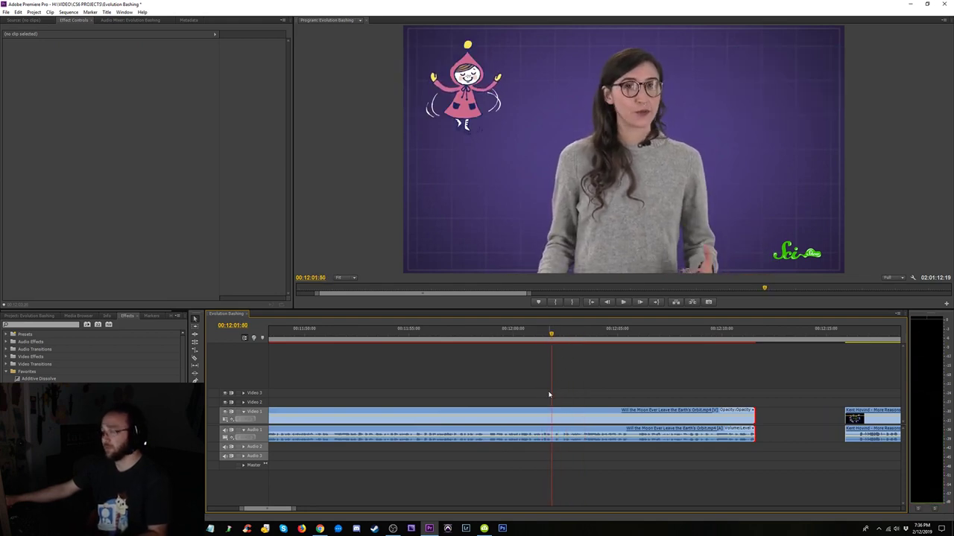
click(552, 417)
key(v)
- Delete the piece after 00:12:01:50, close the gap to the More Reasons Why Evolution is Stupid segment, and play across the join
click(584, 421)
key(Delete)
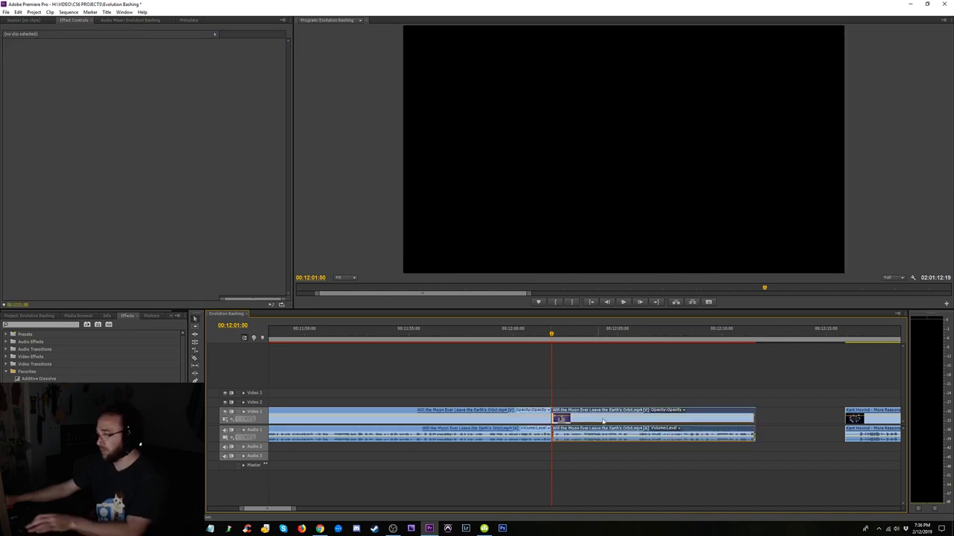
click(602, 423)
key(Delete)
click(516, 336)
key(space)
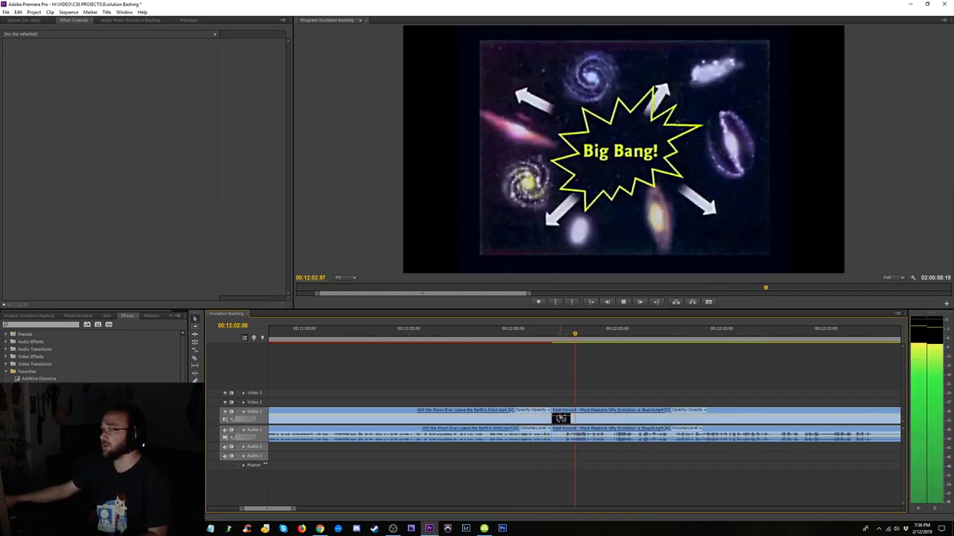
- Trim about 0.6 seconds off the start of the More Reasons Why Evolution is Stupid segment, close the gap, and play the join
drag(560, 418, 566, 419)
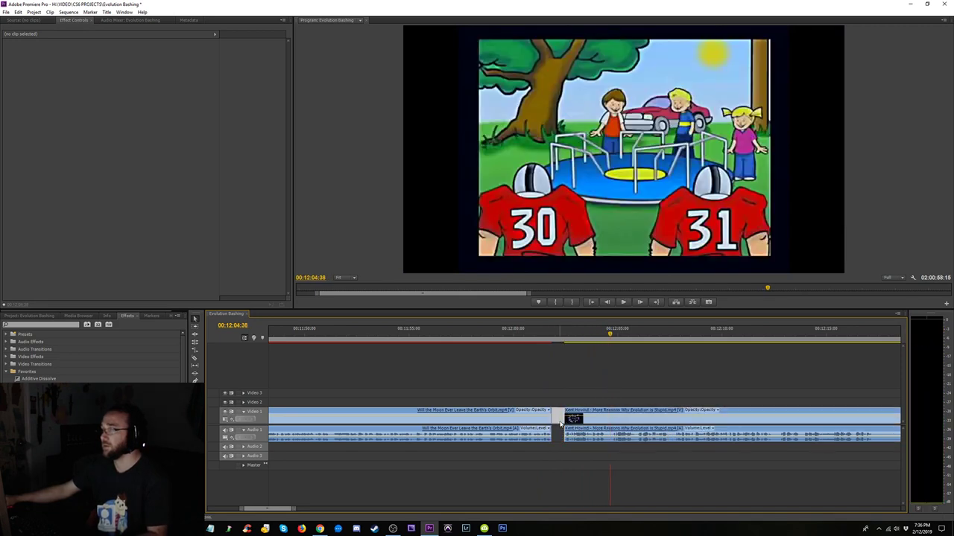
key(Delete)
click(532, 334)
key(space)
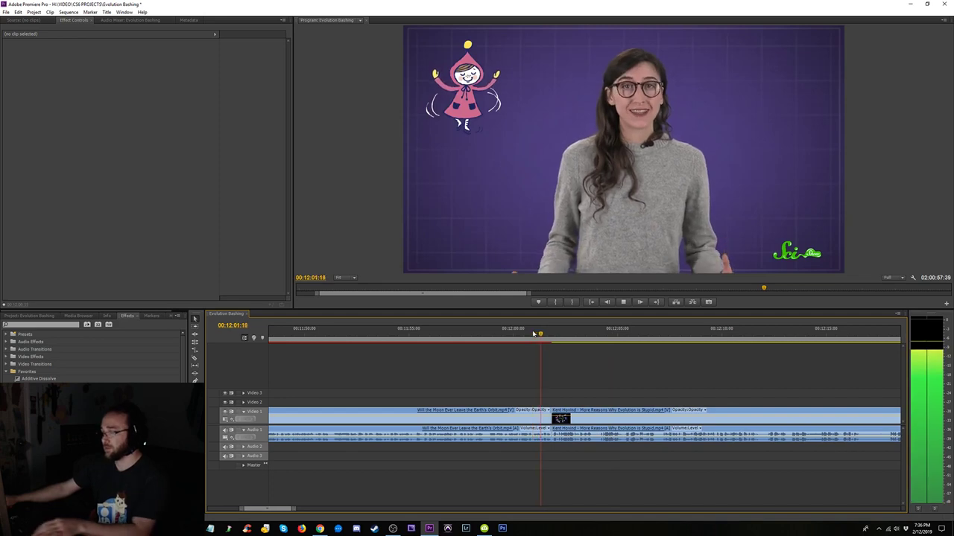
key(=)
key(=)
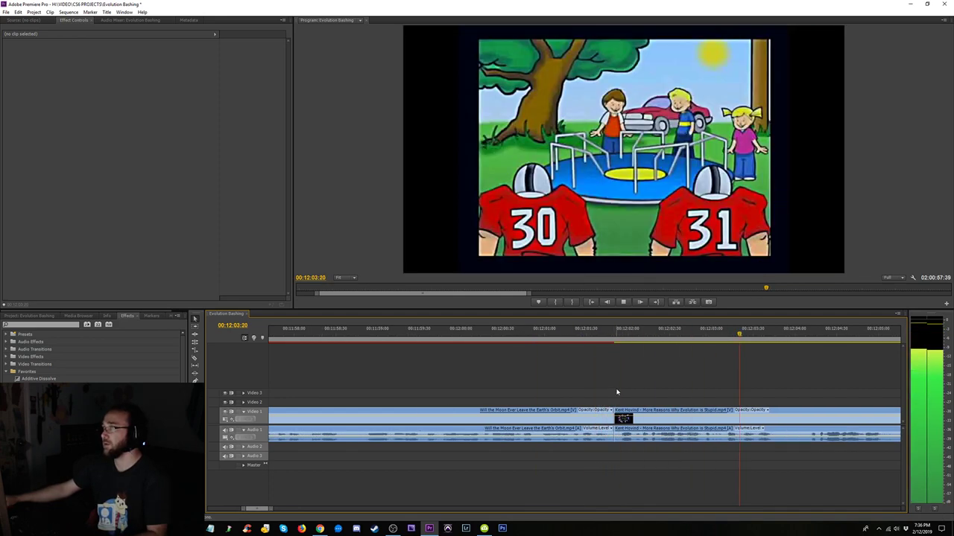
key(minus)
key(minus)
key(minus)
key(minus)
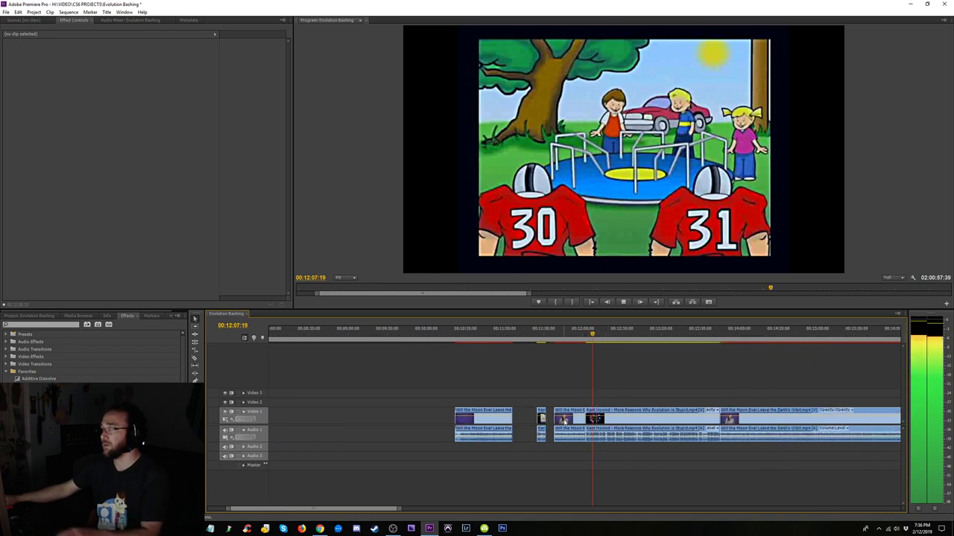
key(space)
- Trim about 11 seconds off the start of the Moon orbit segment at 00:13:44, close the gap, and play across the join
click(719, 336)
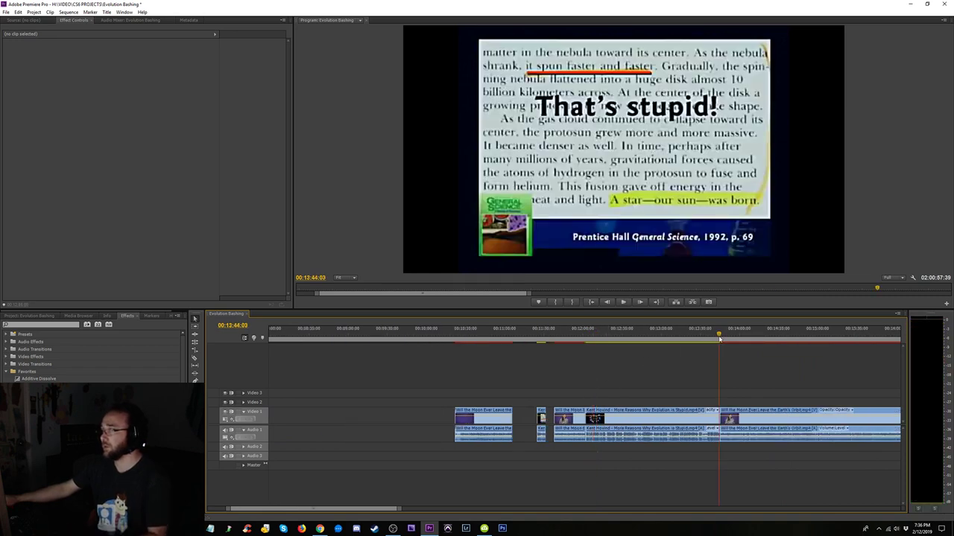
key(space)
click(731, 334)
key(space)
key(=)
key(=)
key(=)
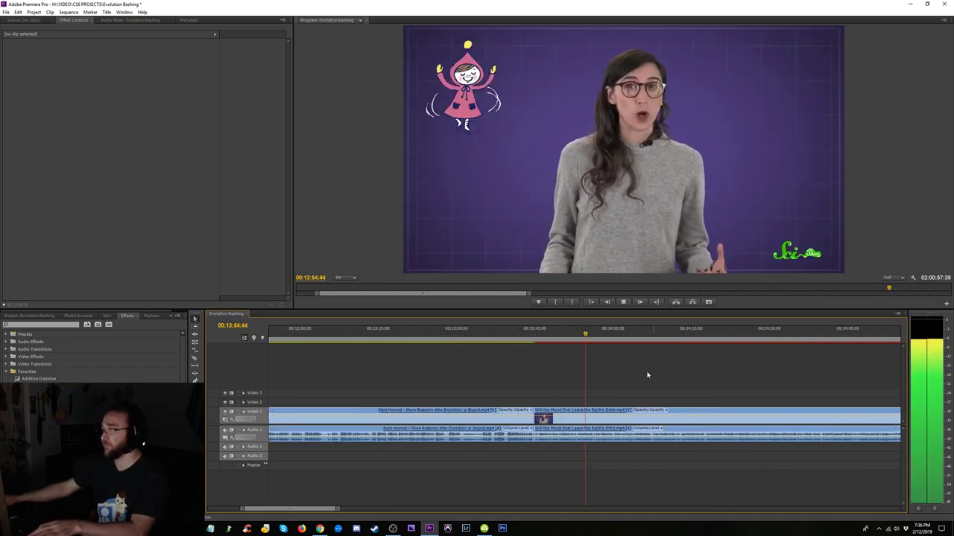
drag(483, 418, 599, 417)
click(558, 421)
key(Delete)
click(475, 338)
key(space)
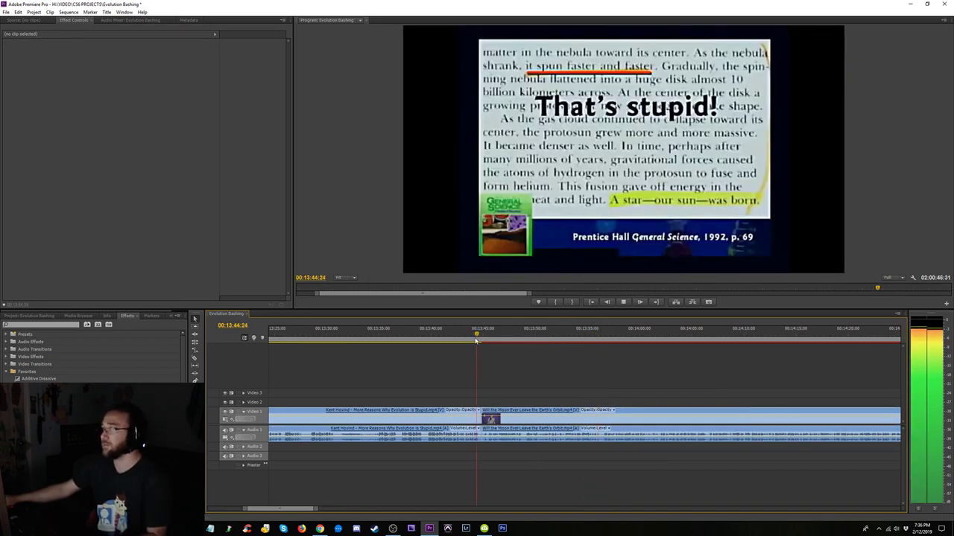
- Play the trimmed Moon orbit segment, cut it at about 00:13:56, and continue playing past the cut
drag(495, 340, 505, 344)
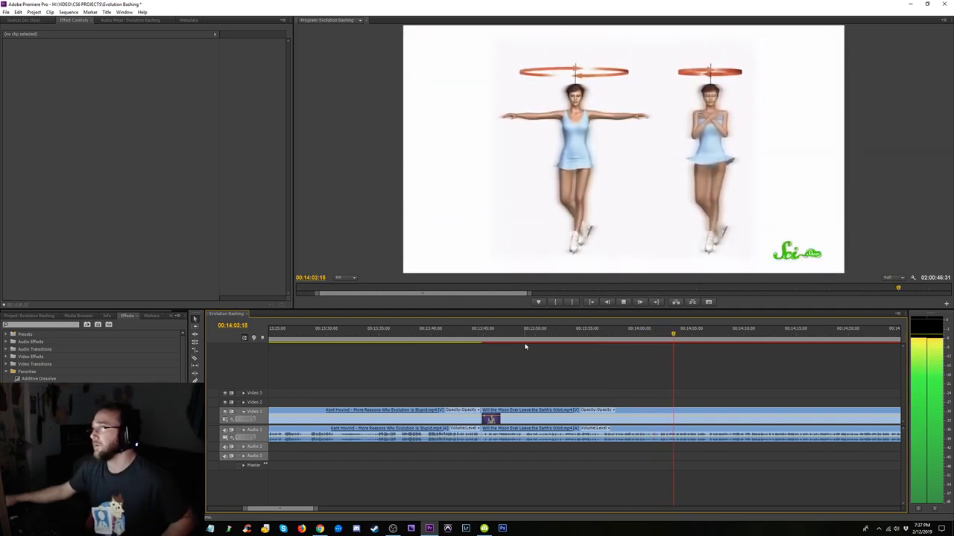
click(574, 334)
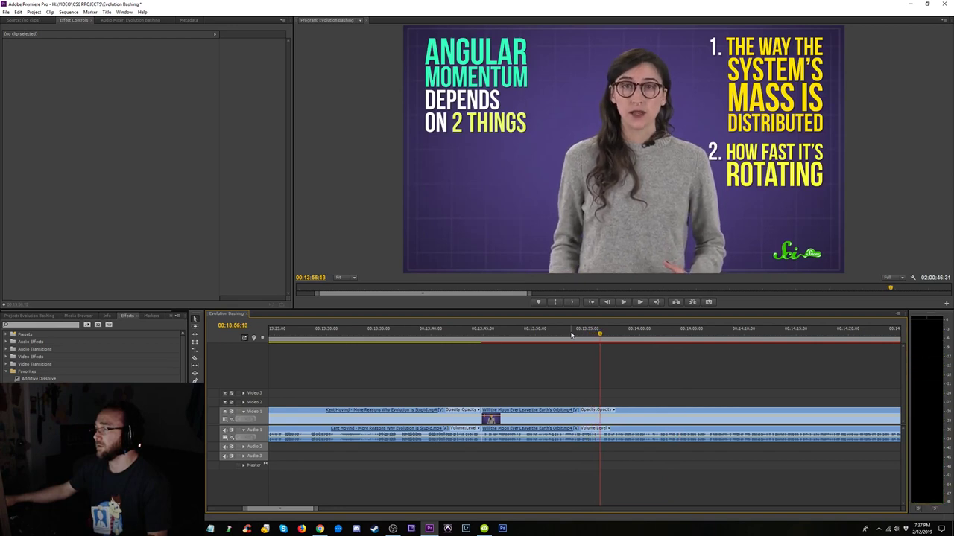
click(604, 414)
key(space)
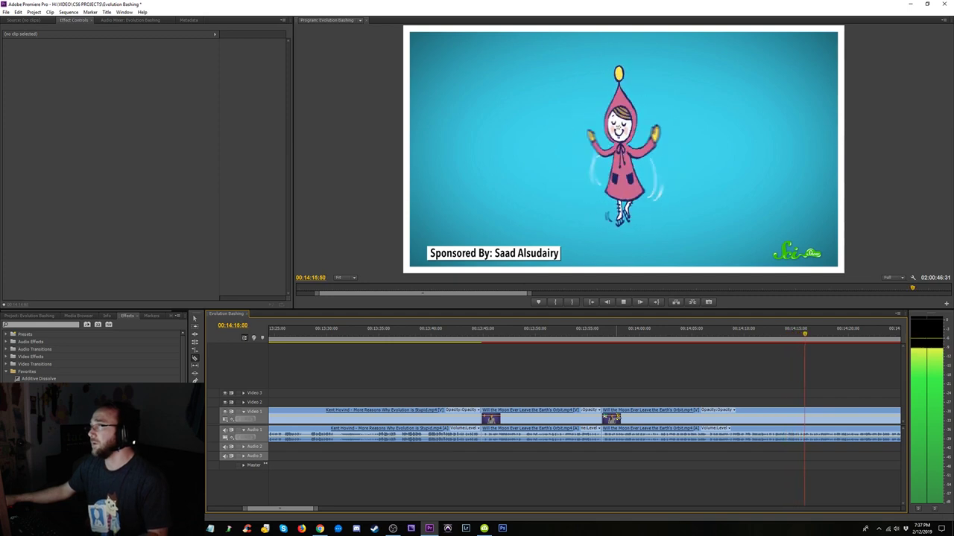
key(minus)
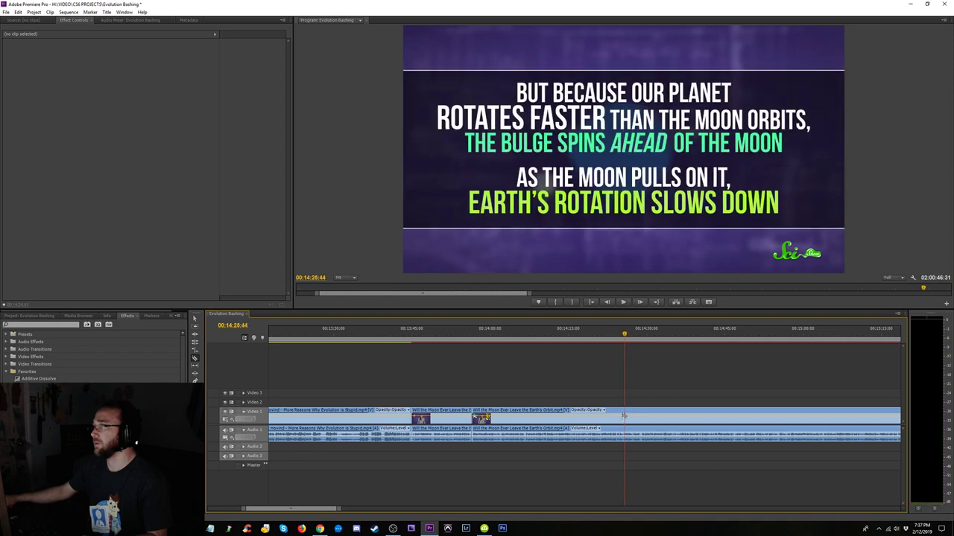
- Replay the tidal bulges passage to find its start, and cut the Moon orbit segment at 00:14:21:00
key(=)
key(=)
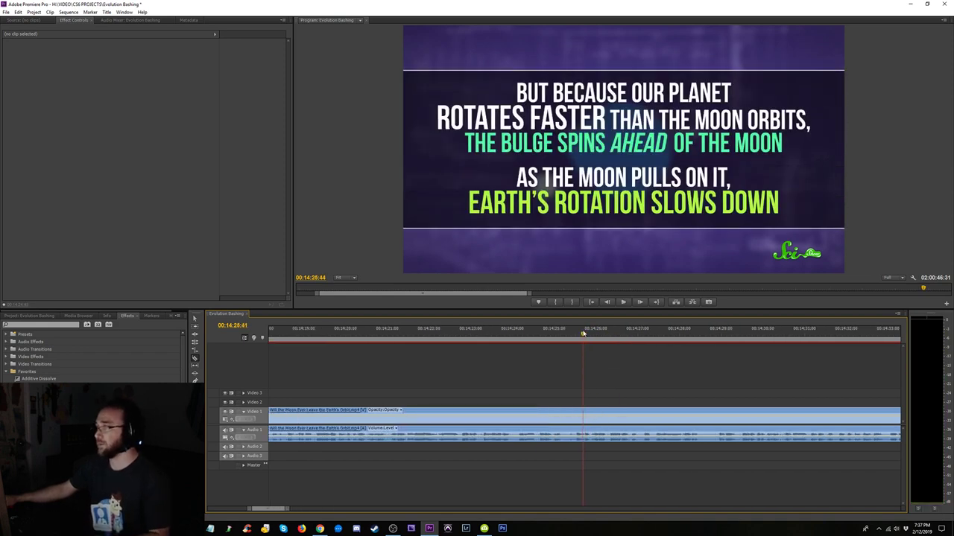
drag(583, 334, 464, 336)
key(space)
key(space)
click(387, 336)
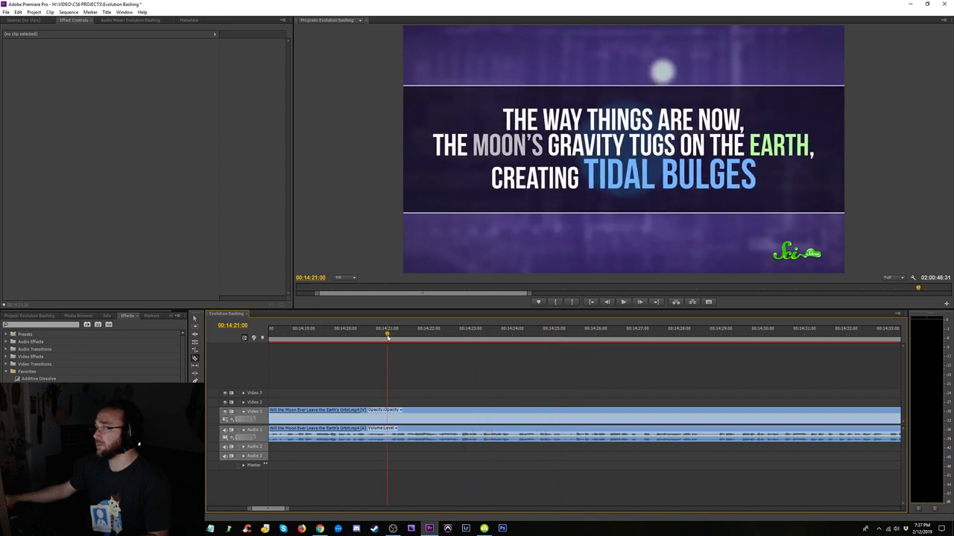
key(space)
click(387, 336)
click(387, 420)
key(minus)
key(minus)
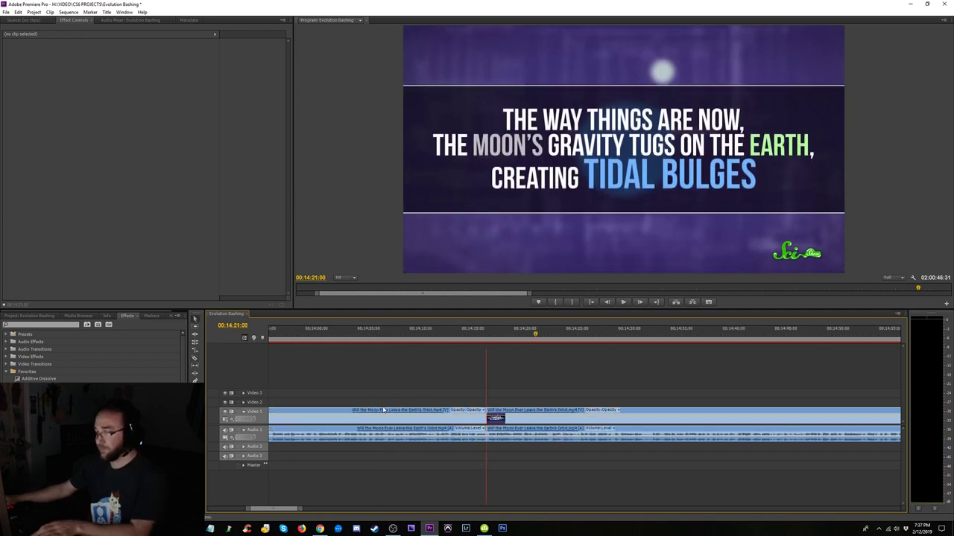
- Delete the Moon orbit piece between about 00:13:56 and 00:14:21, and review the remaining piece and the join before it
click(475, 335)
click(517, 417)
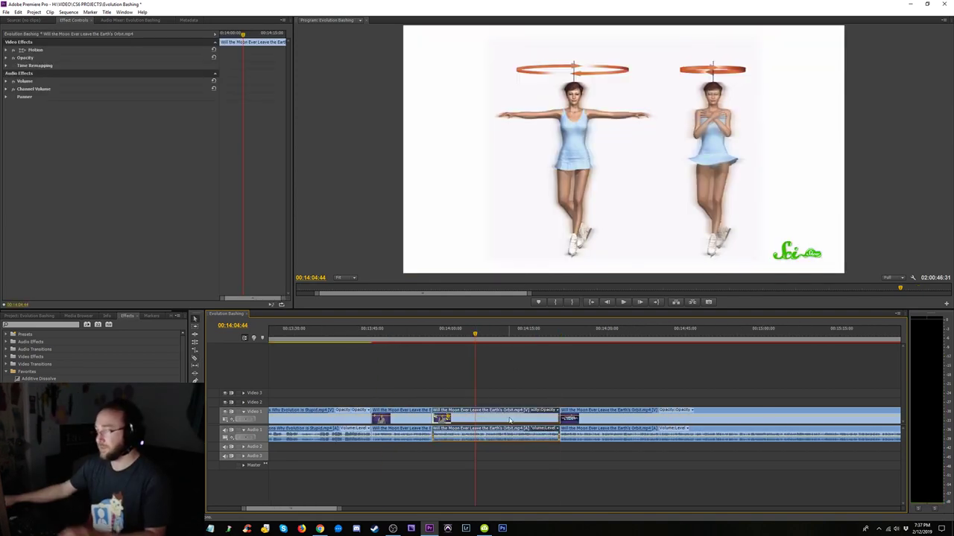
key(Delete)
click(427, 339)
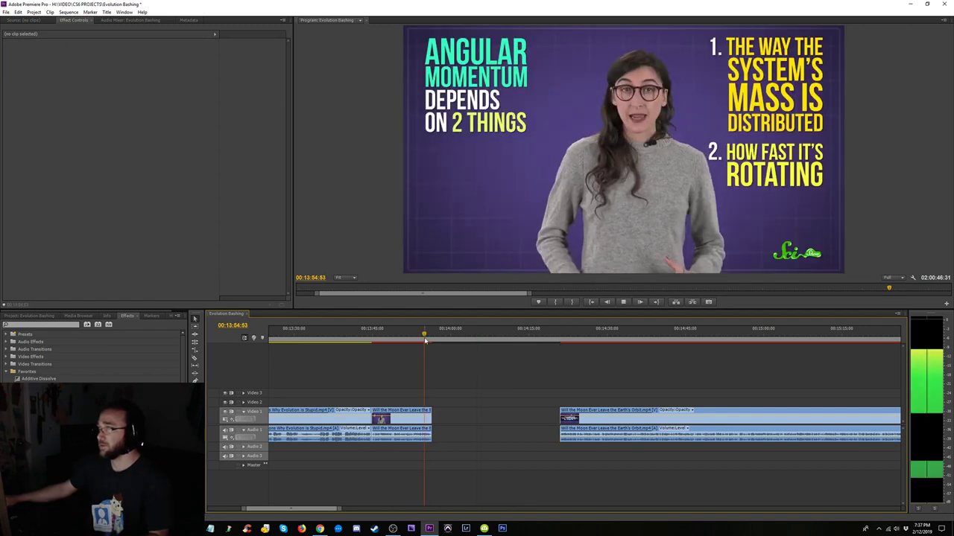
click(375, 336)
click(363, 335)
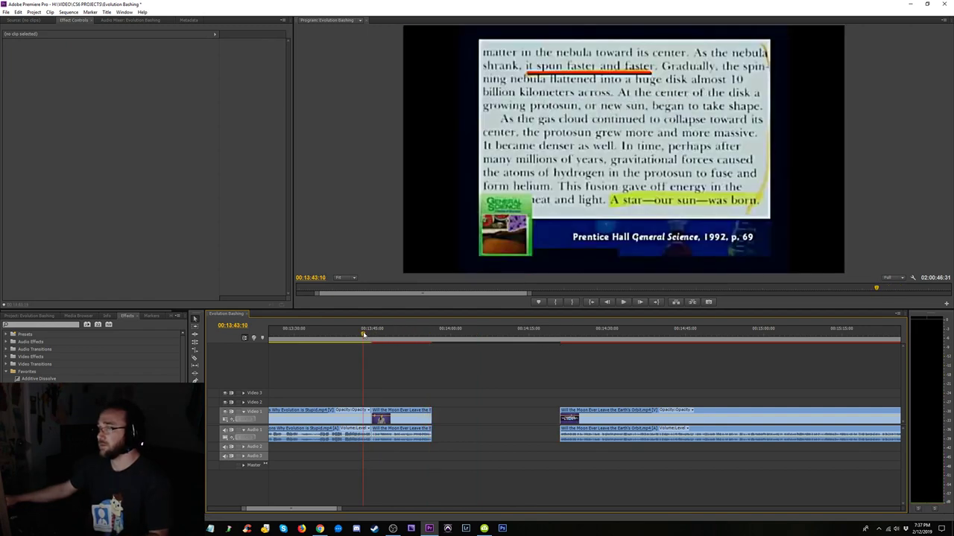
- Delete the short Moon orbit piece ending at about 00:13:56, close the gap, and play from 00:13:43:10 to about 00:14:32
drag(466, 385, 410, 430)
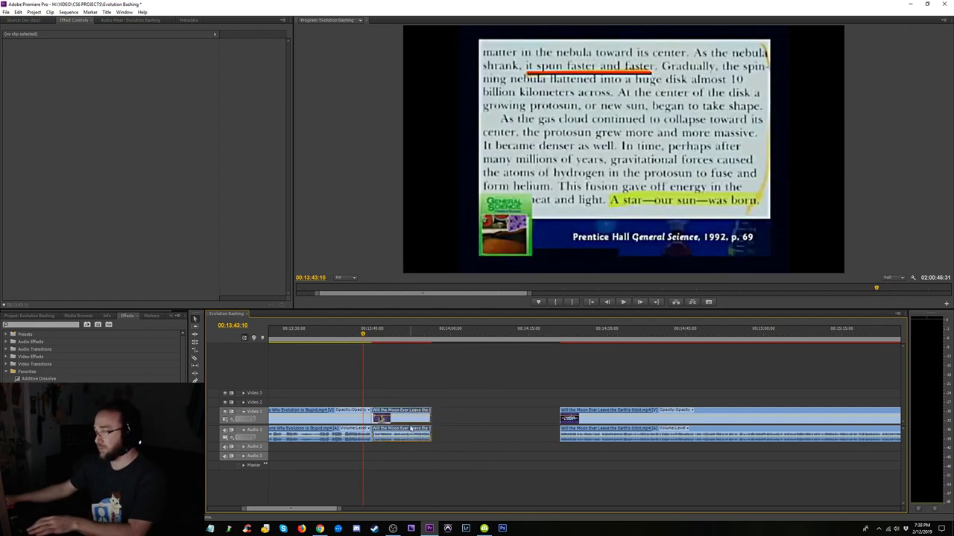
click(409, 422)
key(Delete)
key(space)
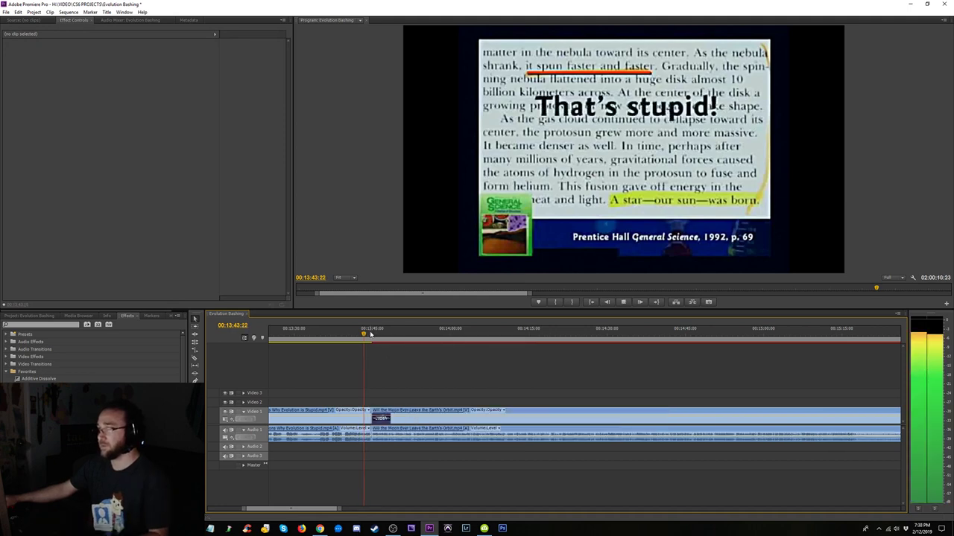
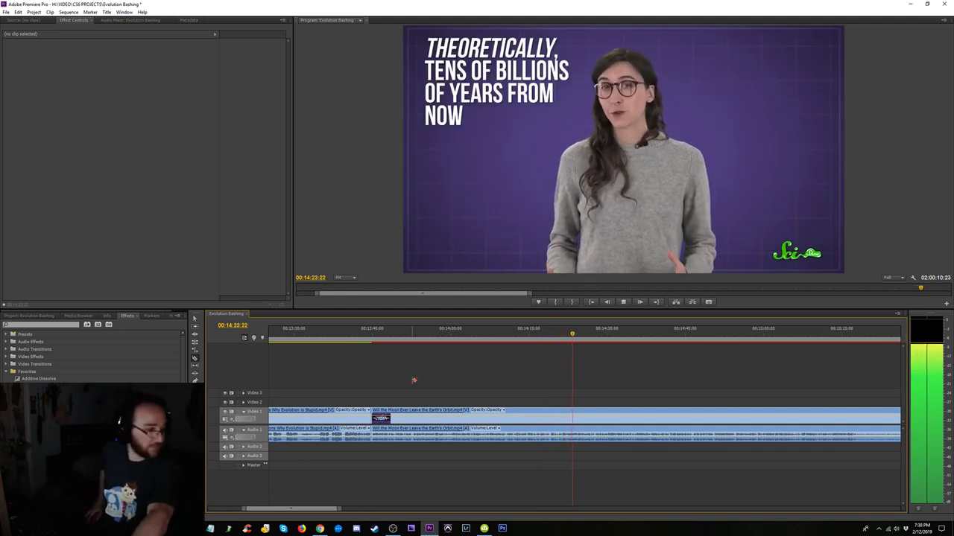
key(space)
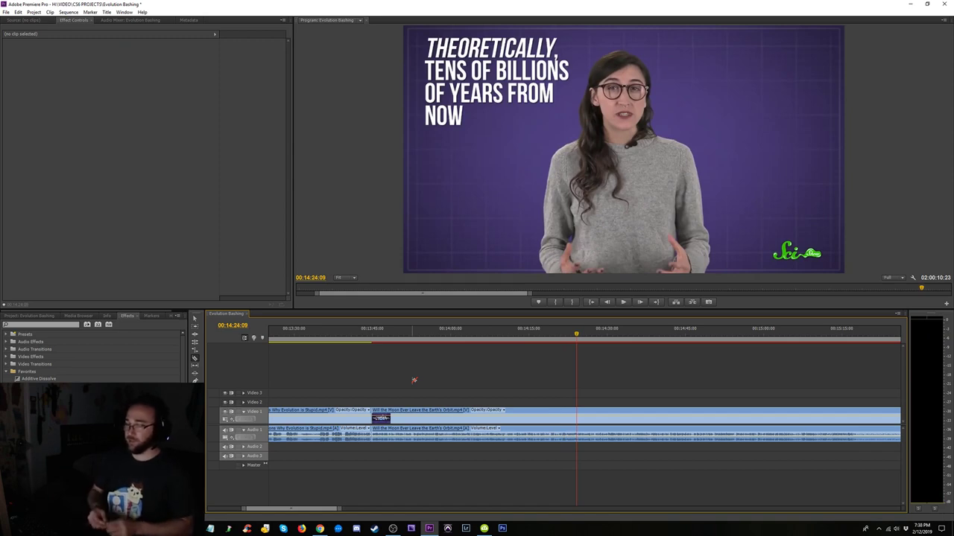
key(space)
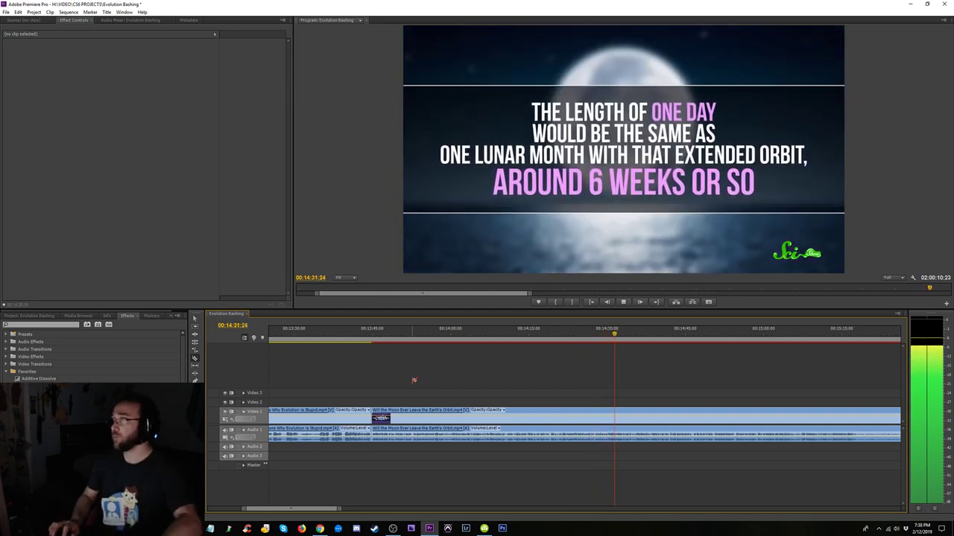
key(space)
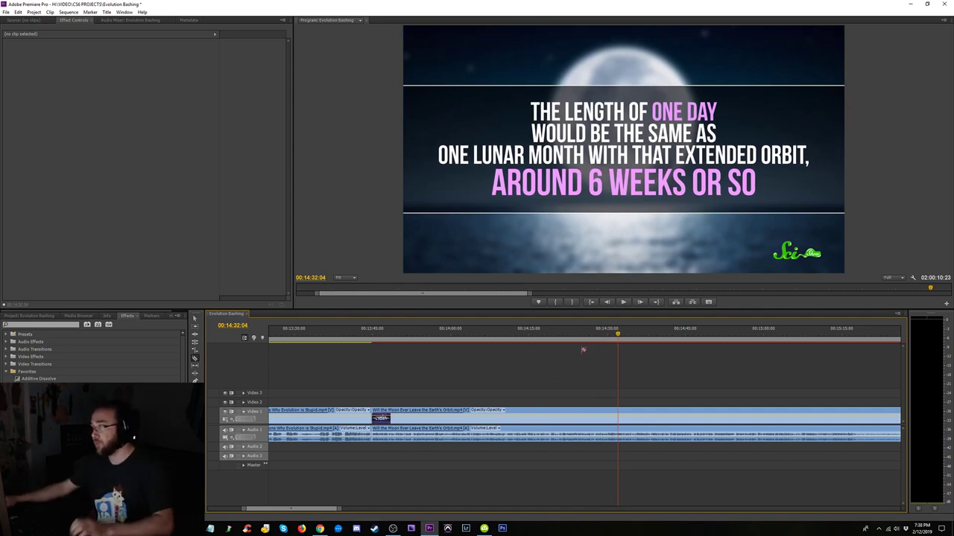
- Replay the passage leading into the "Theoretically, tens of billions of years from now" caption, and cut the segment at about 00:14:21:17
click(584, 336)
key(space)
key(=)
key(=)
key(=)
click(430, 337)
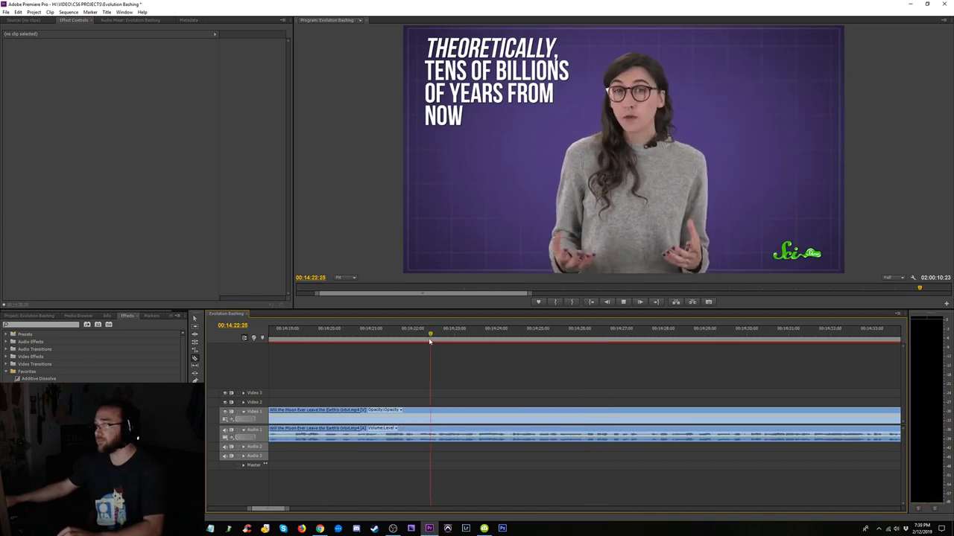
click(353, 335)
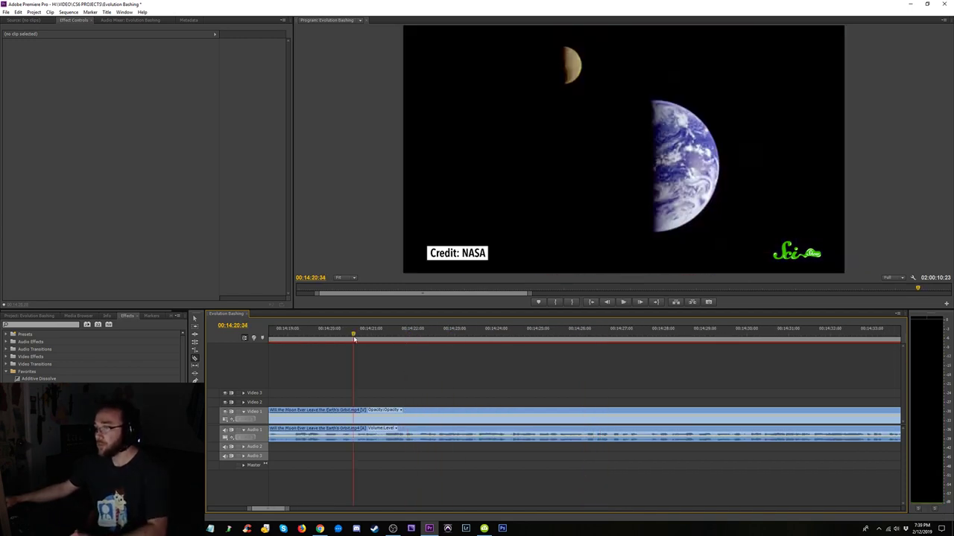
key(space)
click(383, 335)
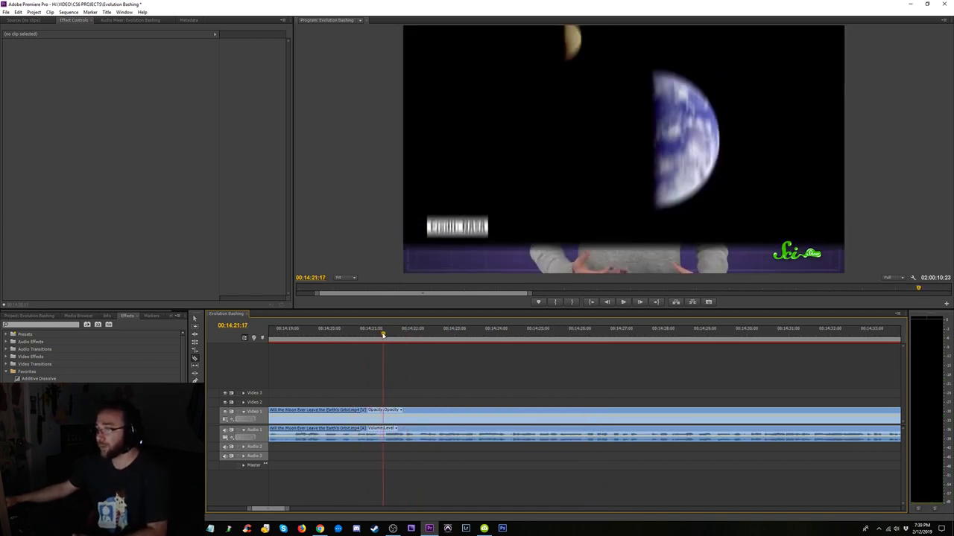
click(385, 420)
key(space)
- Play the Moon orbit segment from 00:14:21:17 into the "around 6 weeks or so" caption, and replay the lead-in to that caption
key(minus)
key(minus)
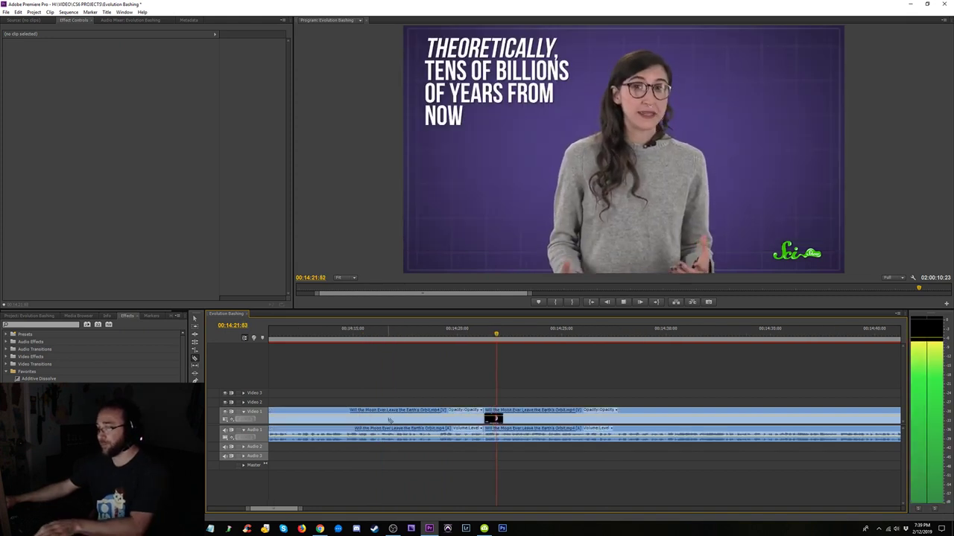
key(minus)
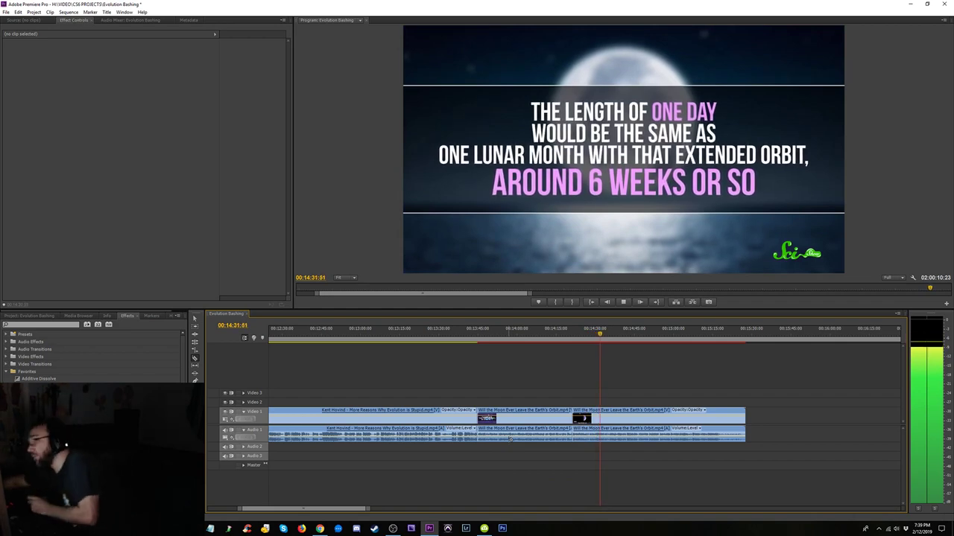
key(space)
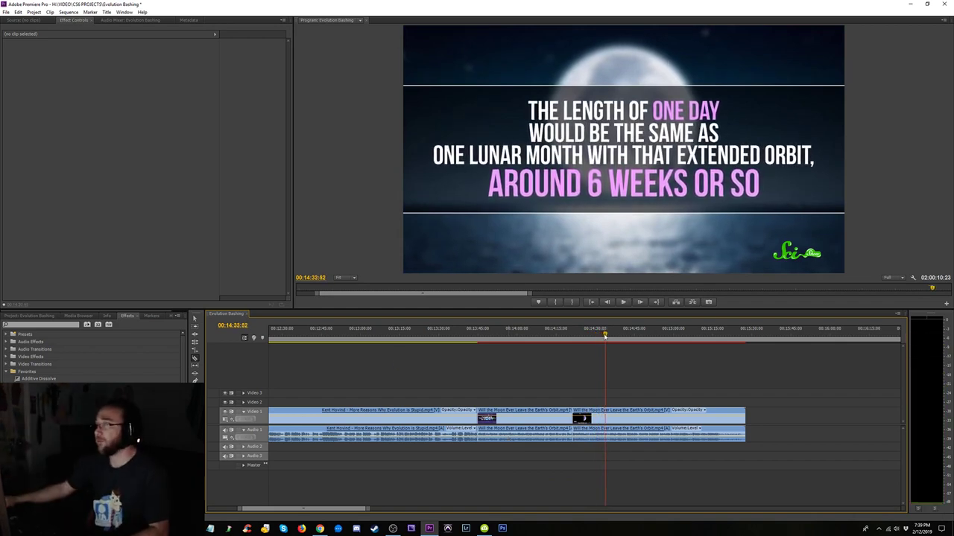
click(589, 333)
key(space)
key(=)
key(=)
key(=)
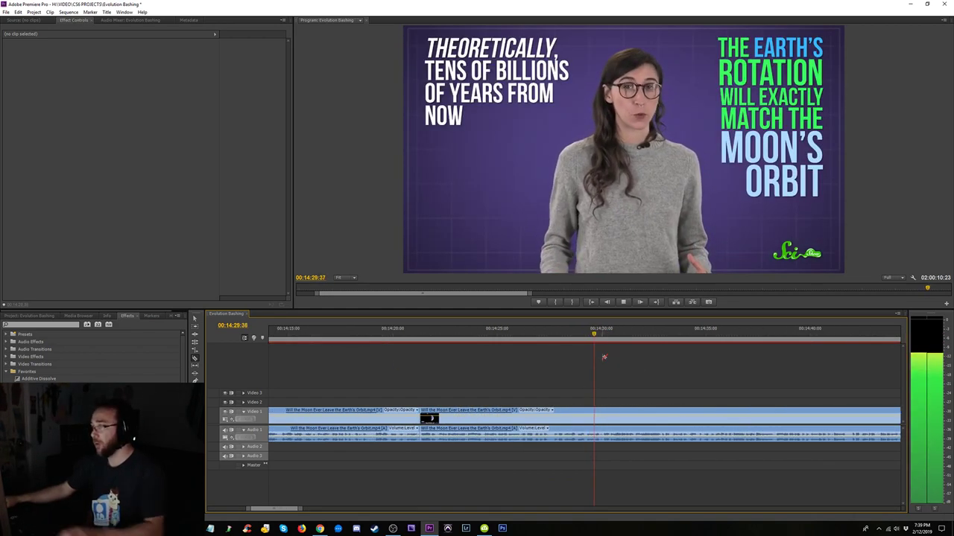
- Save the project, and return to the "Theoretically, tens of billions of years from now" caption in the Moon orbit segment
key(Down)
key(ctrl+s)
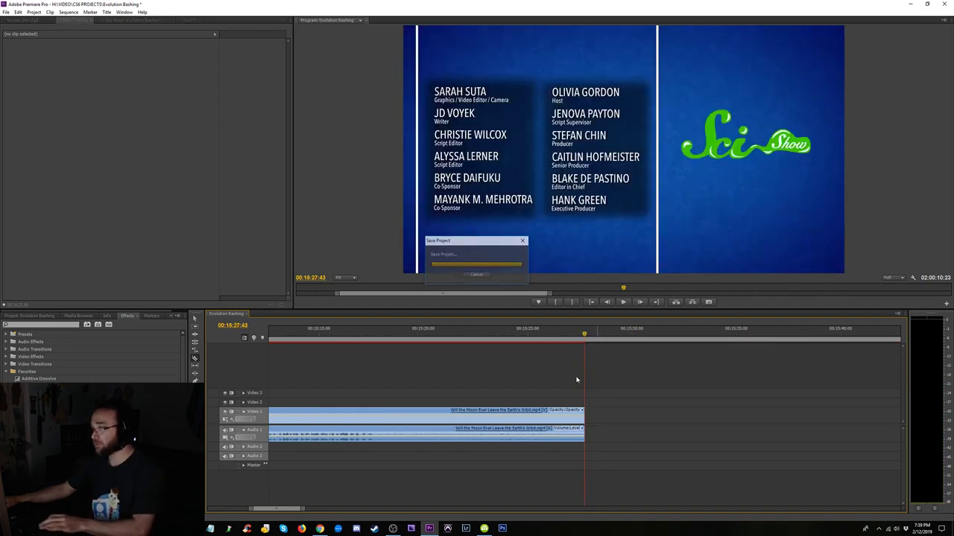
key(minus)
key(minus)
key(minus)
key(minus)
click(546, 333)
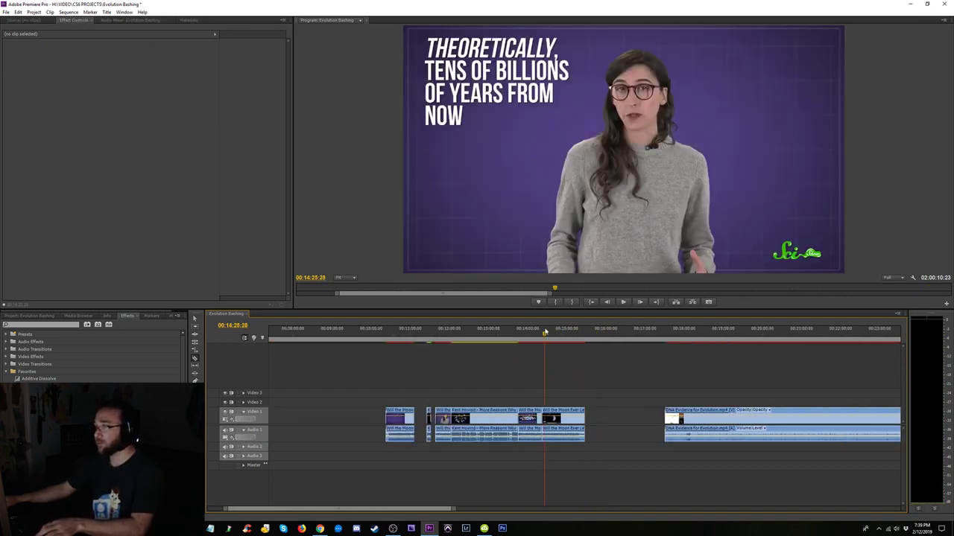
- Replay the end of the Earth's rotation statement, and cut the Moon orbit segment at 00:14:30:01
key(equal)
key(equal)
click(620, 333)
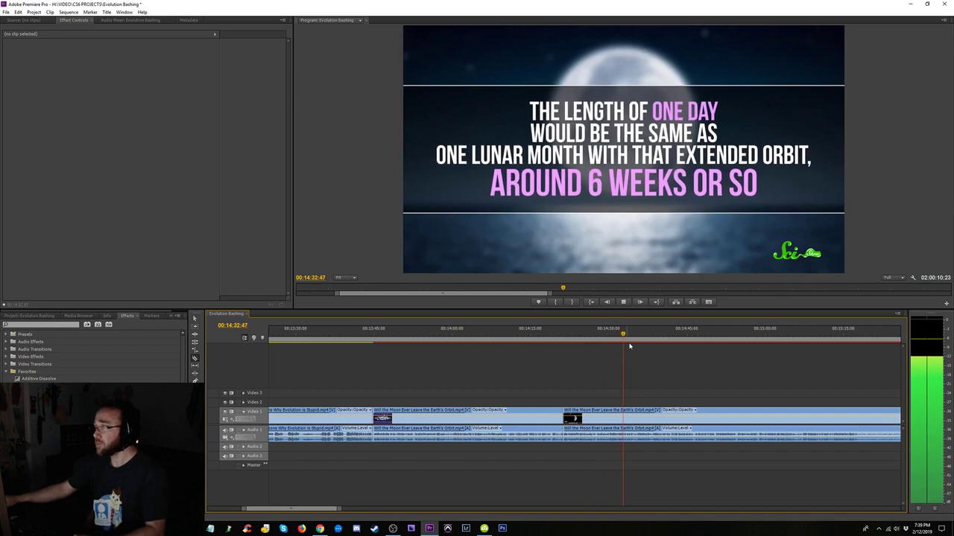
click(605, 339)
key(space)
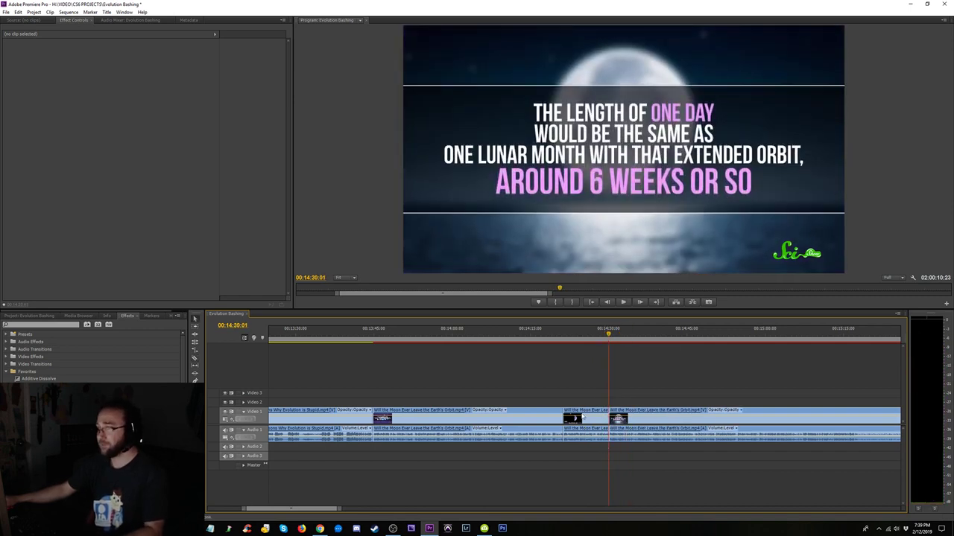
- Ripple delete the Moon orbit piece about the bulge spinning ahead, which ends at the 00:14:21:17 cut
click(436, 334)
key(minus)
key(minus)
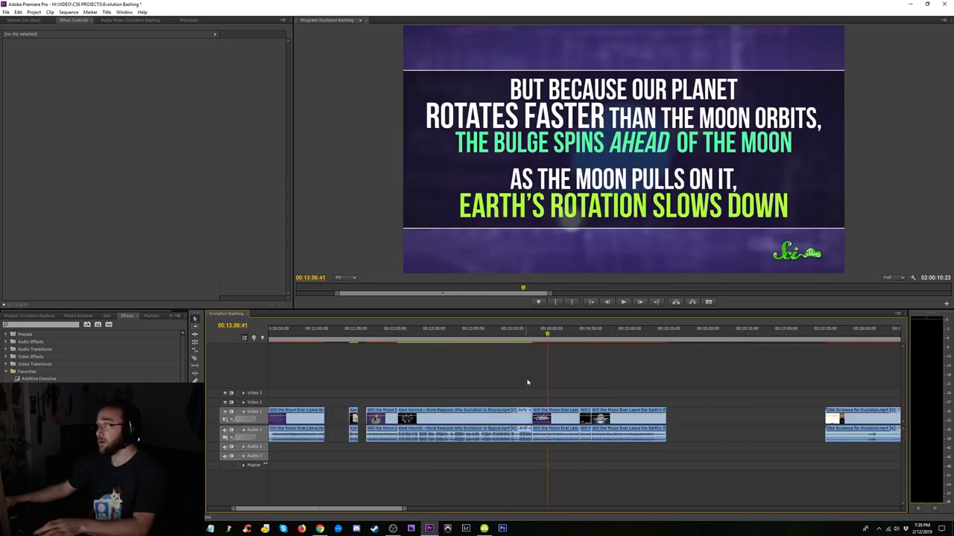
key(shift+Delete)
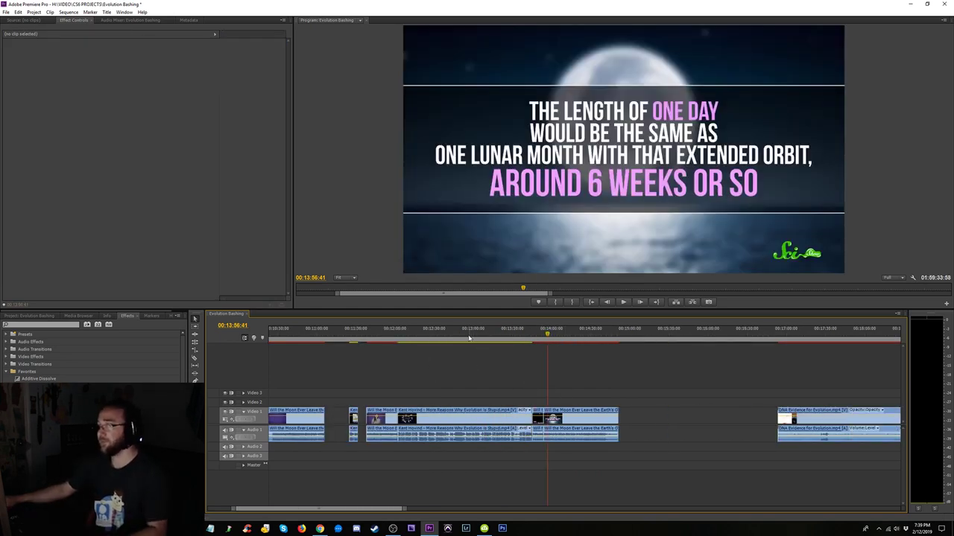
- Play the Kent Hovind merry-go-round passage from about 00:12:57 through the backwards-rotating planets slide at about 00:13:20
click(462, 334)
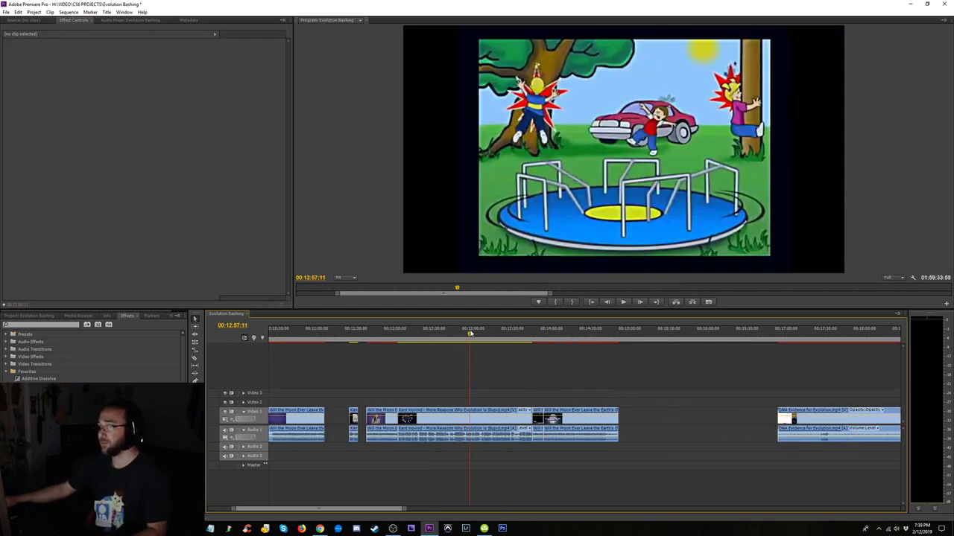
key(space)
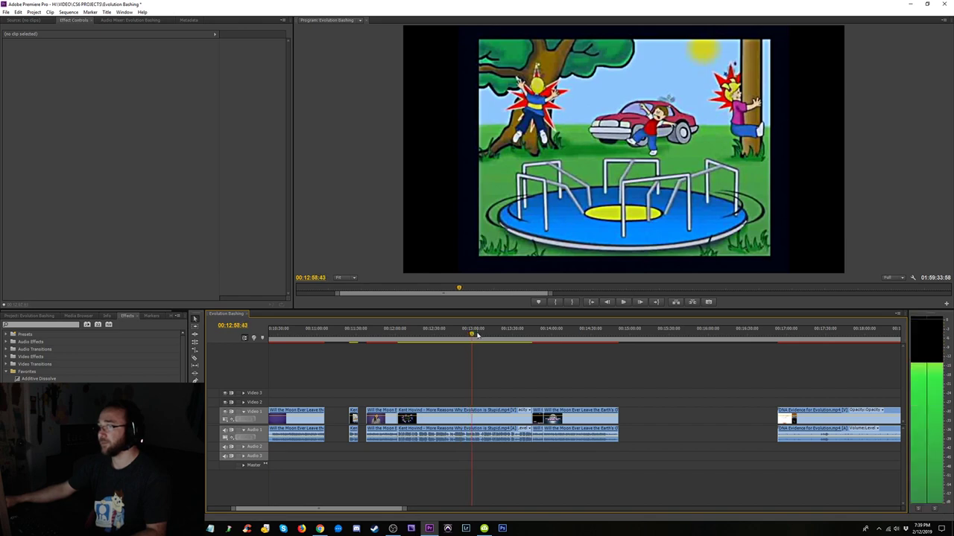
click(478, 334)
key(space)
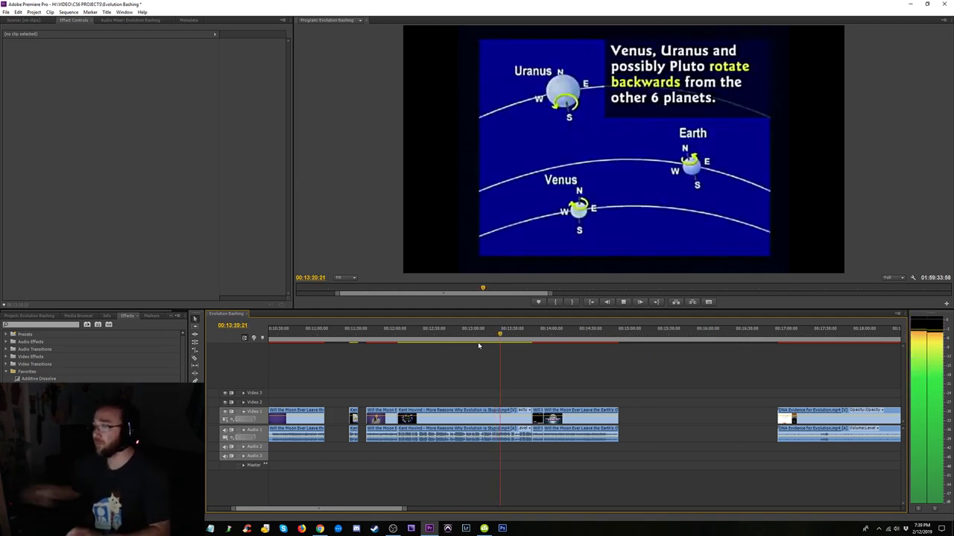
- Find the end of the merry-go-round explanation, and cut the Kent Hovind clip at 00:13:07:28
click(483, 335)
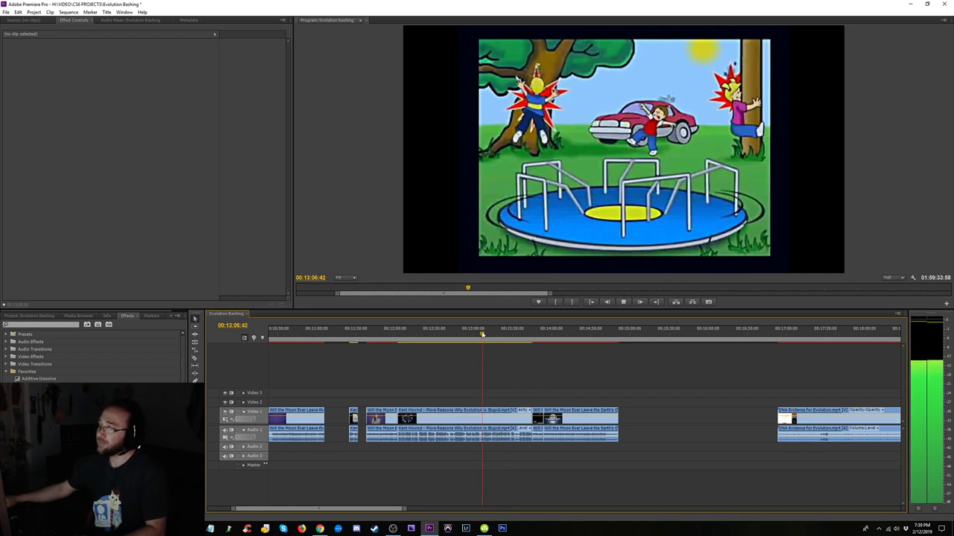
key(space)
key(=)
key(=)
key(=)
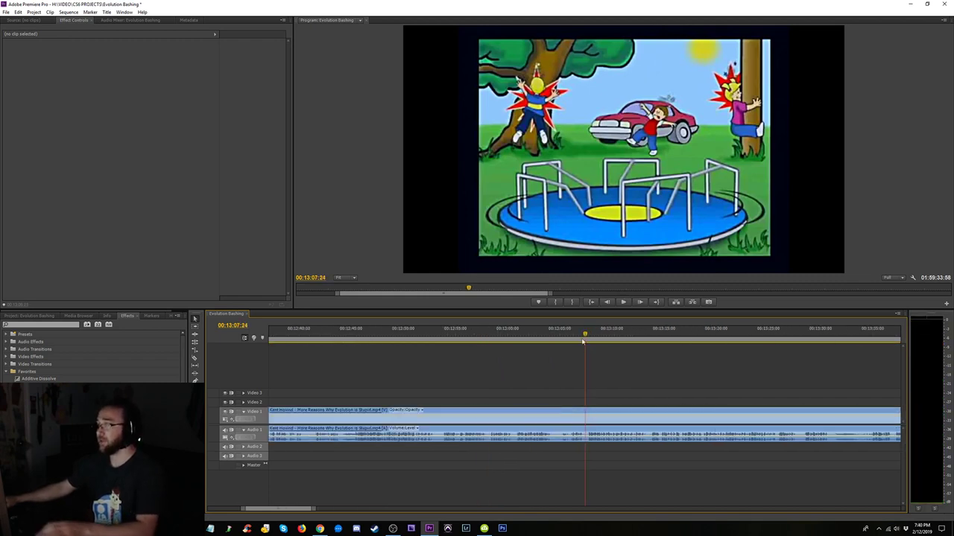
key(space)
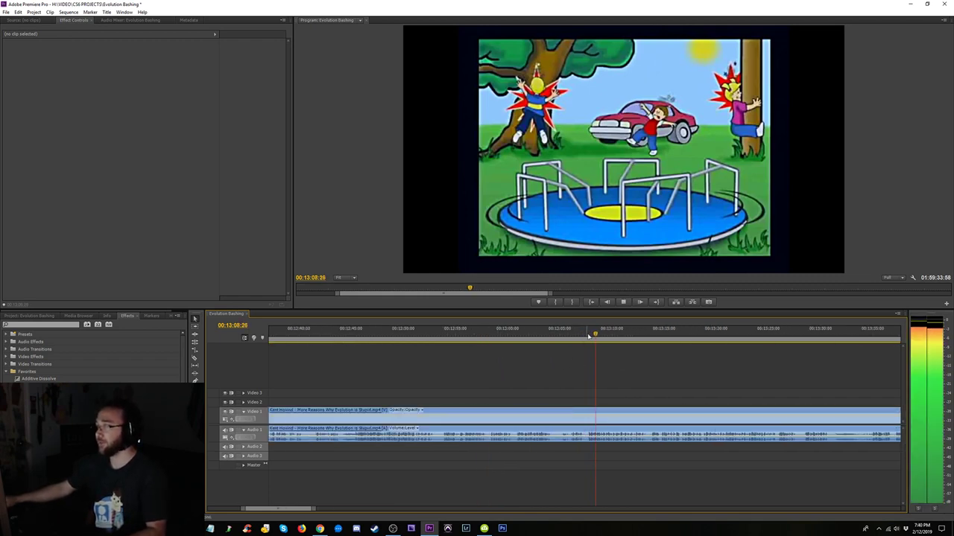
click(586, 336)
drag(587, 337, 586, 339)
key(ctrl+k)
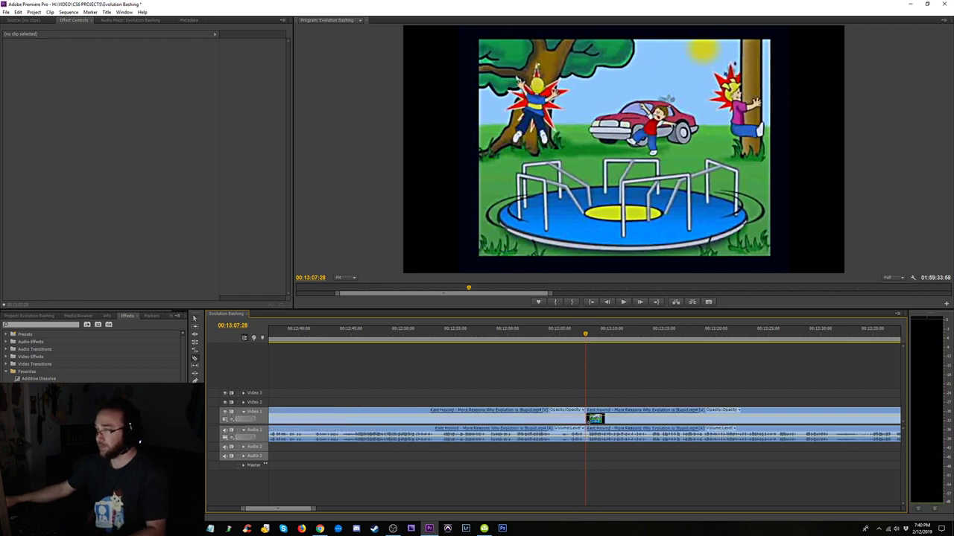
- Play just past the new cut, and review the merry-go-round piece from about 00:12:38 and near its end
key(space)
key(minus)
key(minus)
key(minus)
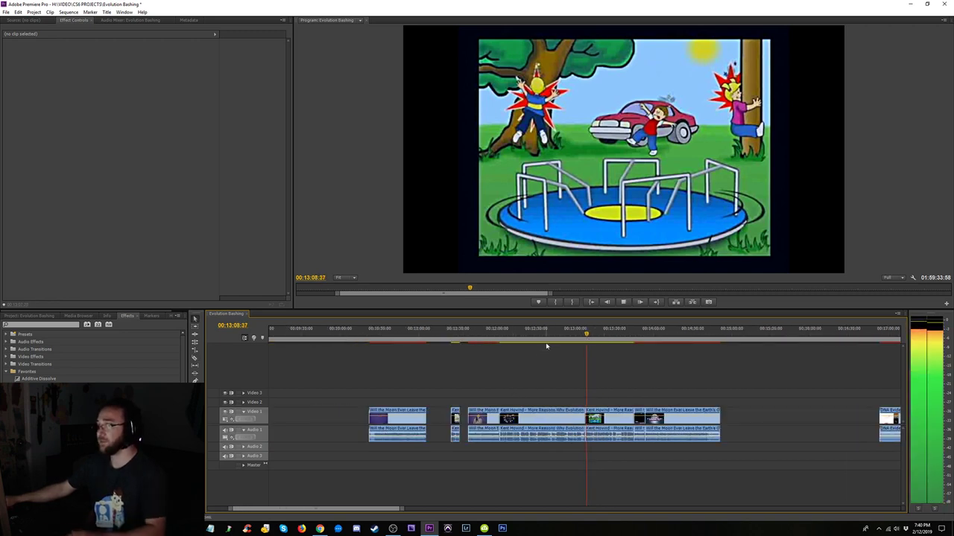
click(546, 343)
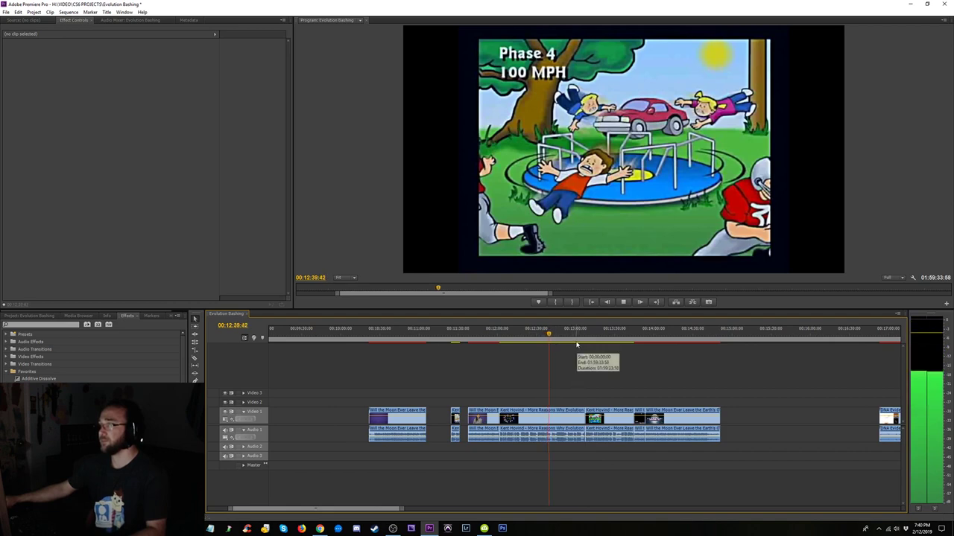
click(582, 341)
- Move the Kent Hovind merry-go-round piece into the empty space before the DNA Evidence clip, and close the gap it leaves
click(530, 423)
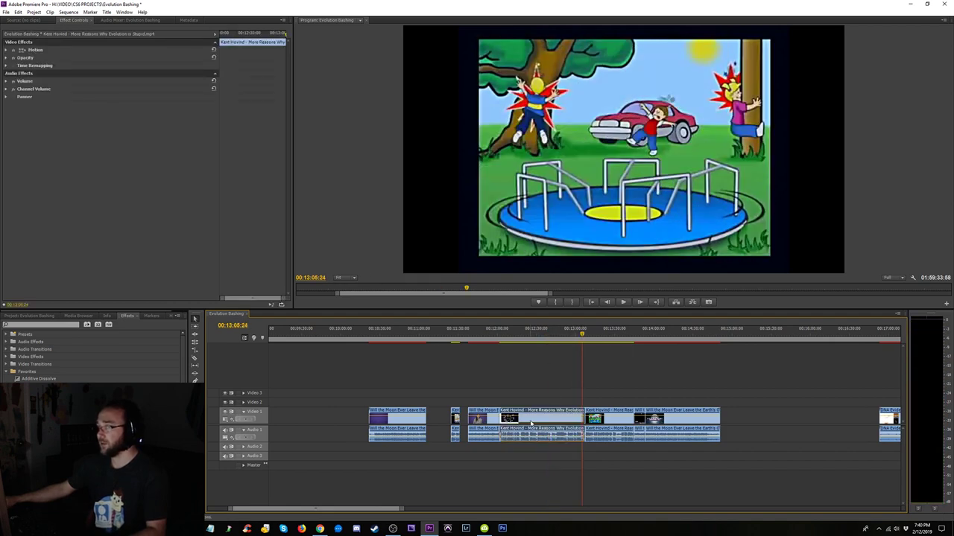
drag(531, 423, 793, 423)
click(526, 419)
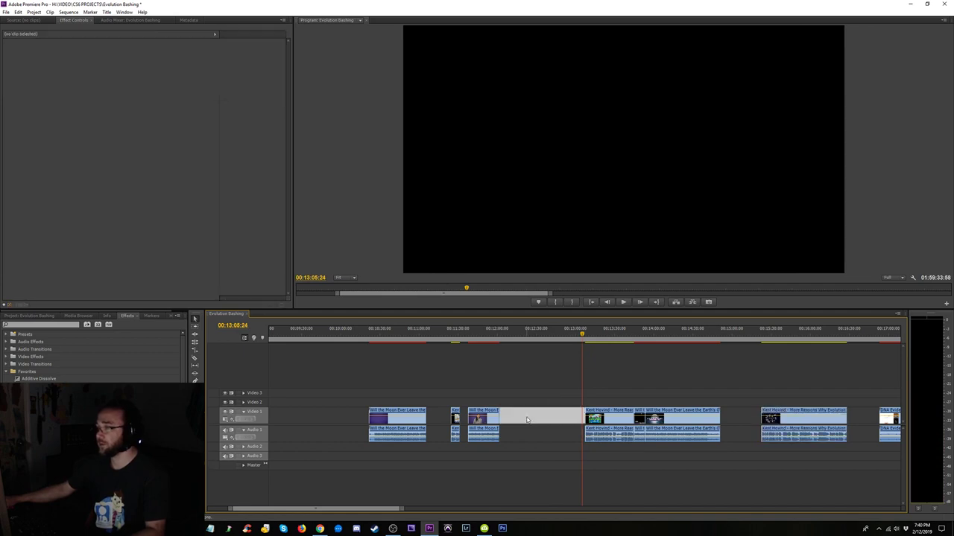
key(Delete)
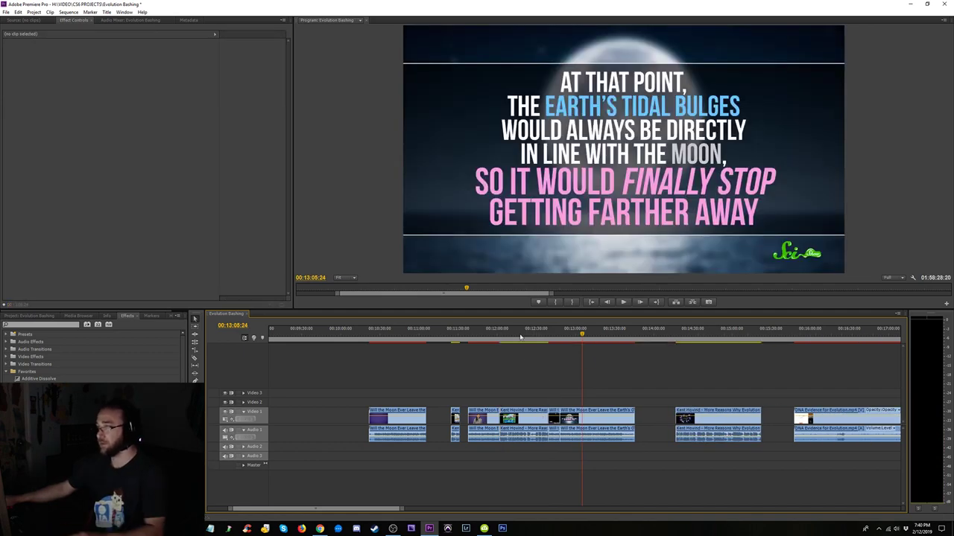
- Review the short "Theoretically" Moon orbit piece and the Hovind slide before it, and cut that piece out to the clipboard
drag(520, 337, 553, 339)
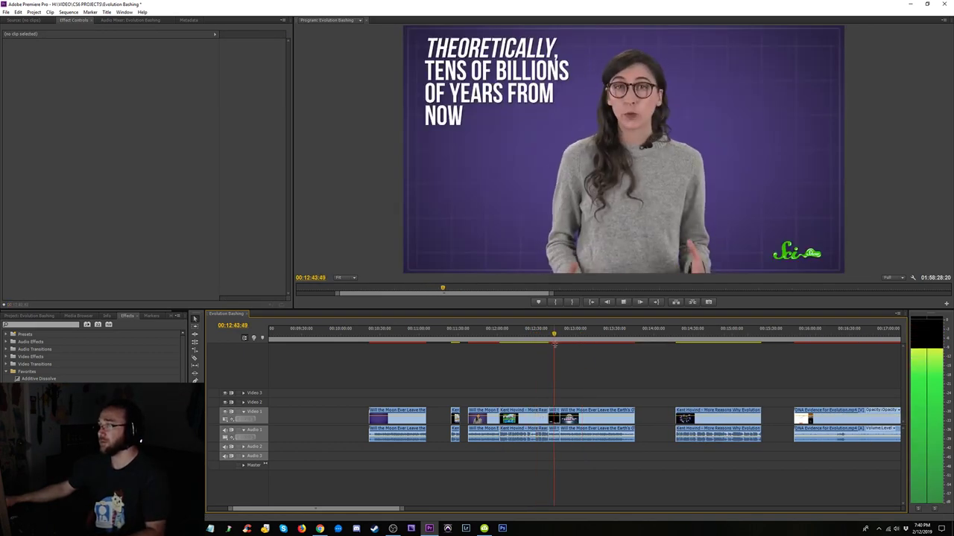
click(550, 418)
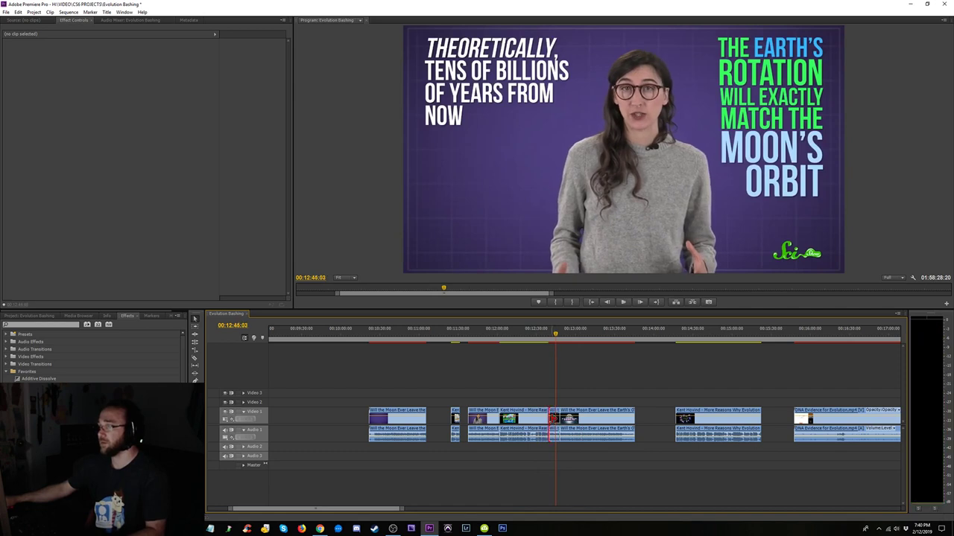
click(553, 418)
key(space)
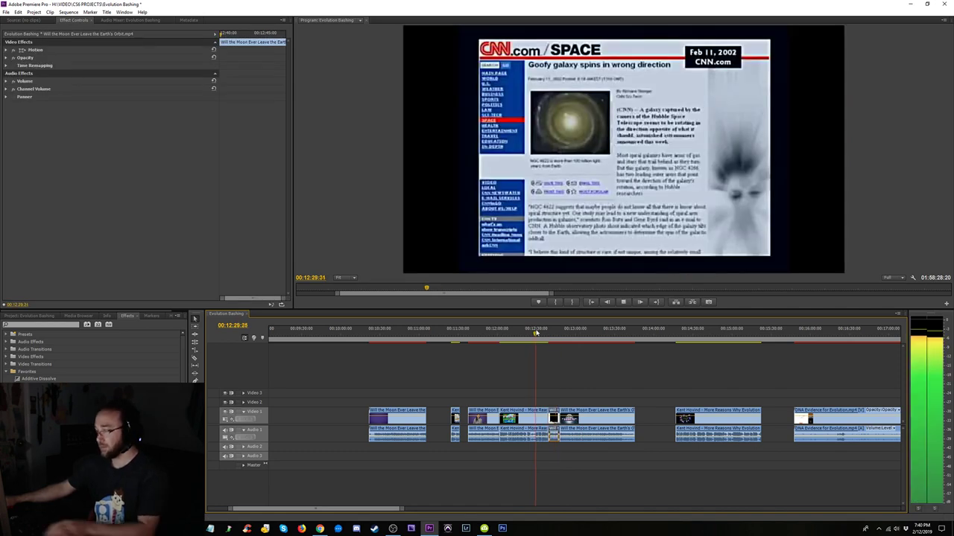
key(equal)
key(equal)
key(space)
key(Delete)
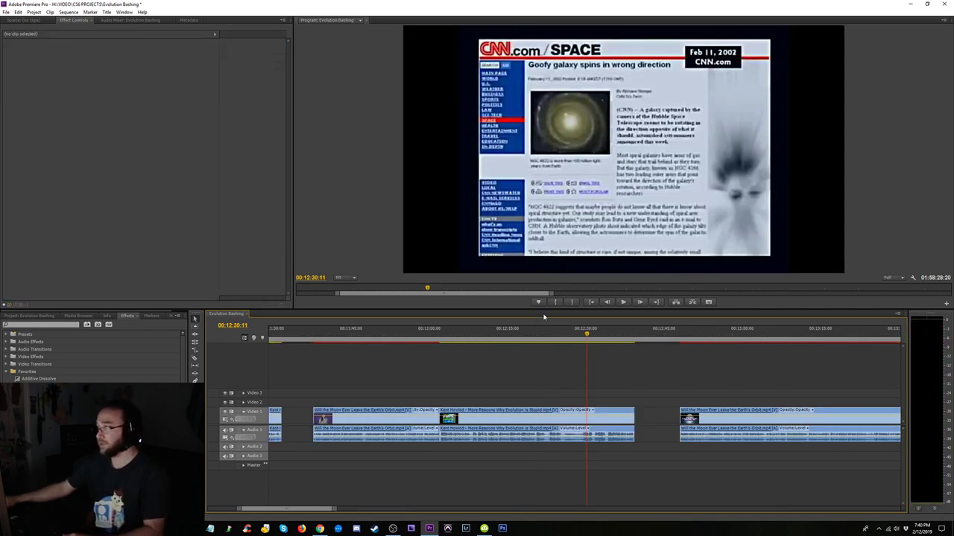
- Find the start of the "Some galaxies spin backwards" slide, and paste-insert the Moon orbit piece at 00:12:20:11
key(space)
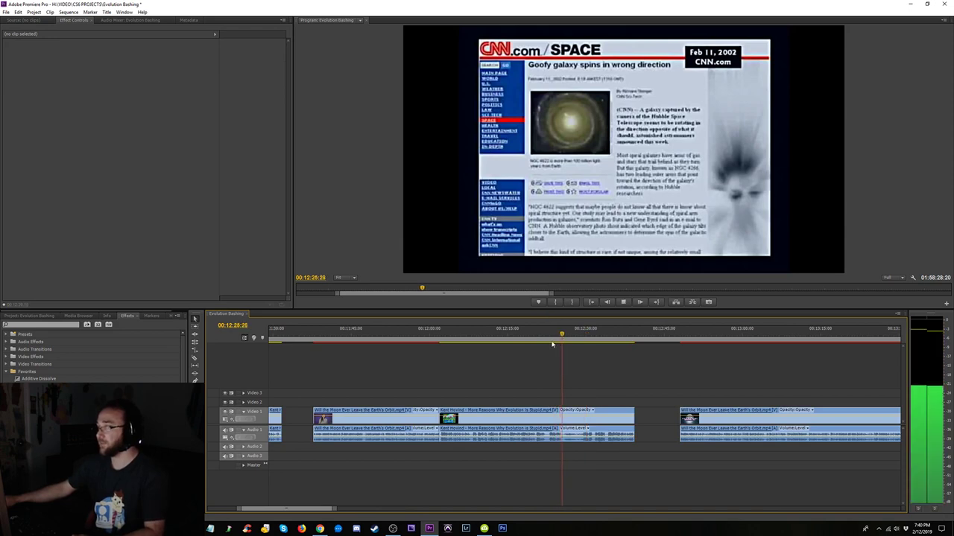
click(531, 336)
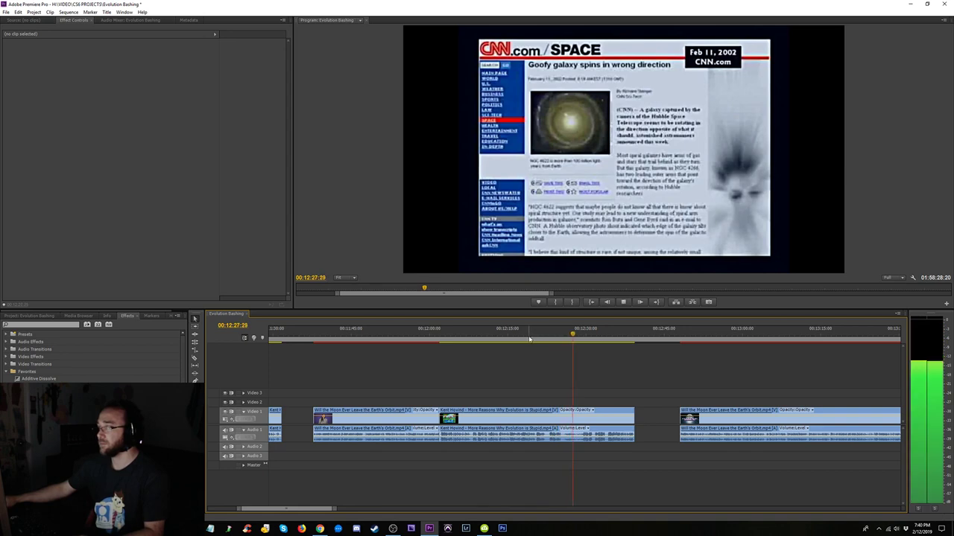
click(530, 337)
key(equal)
key(equal)
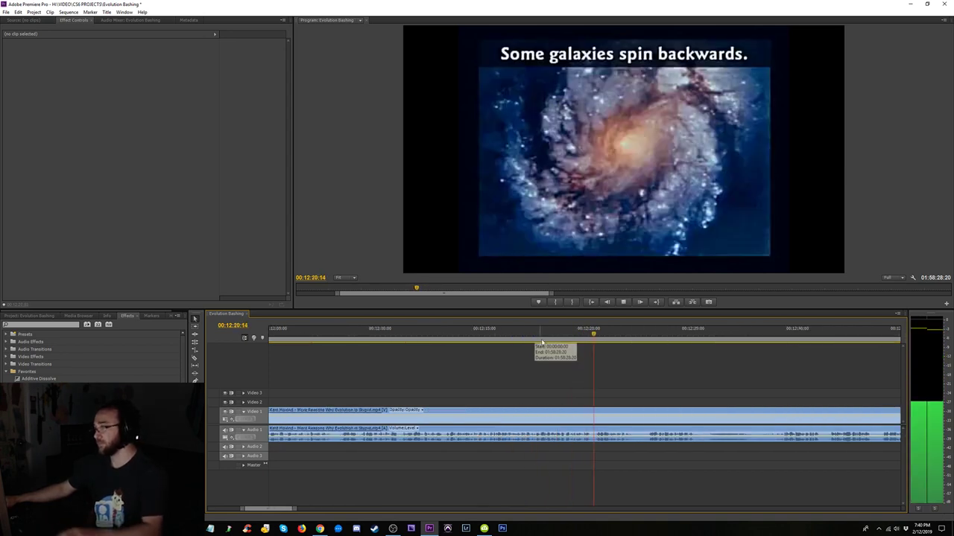
key(space)
key(space)
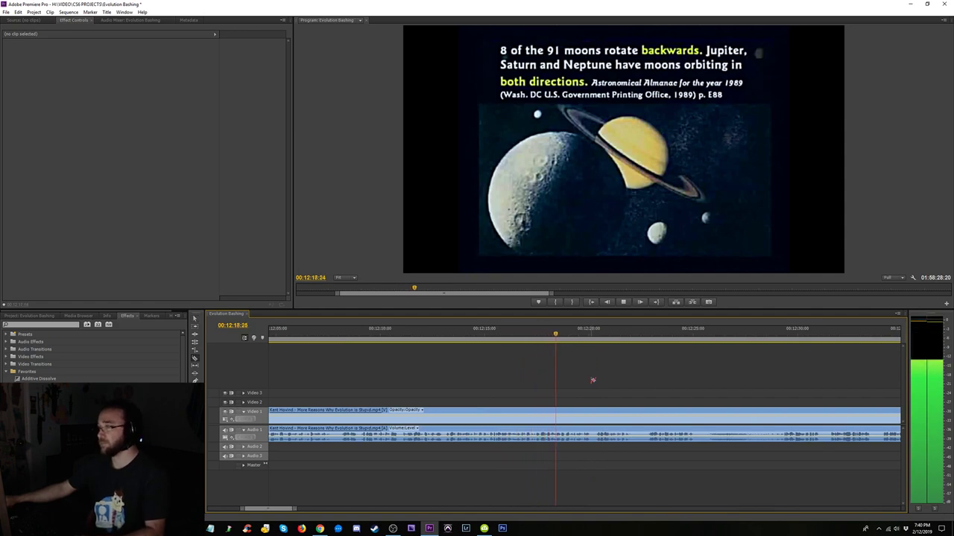
key(space)
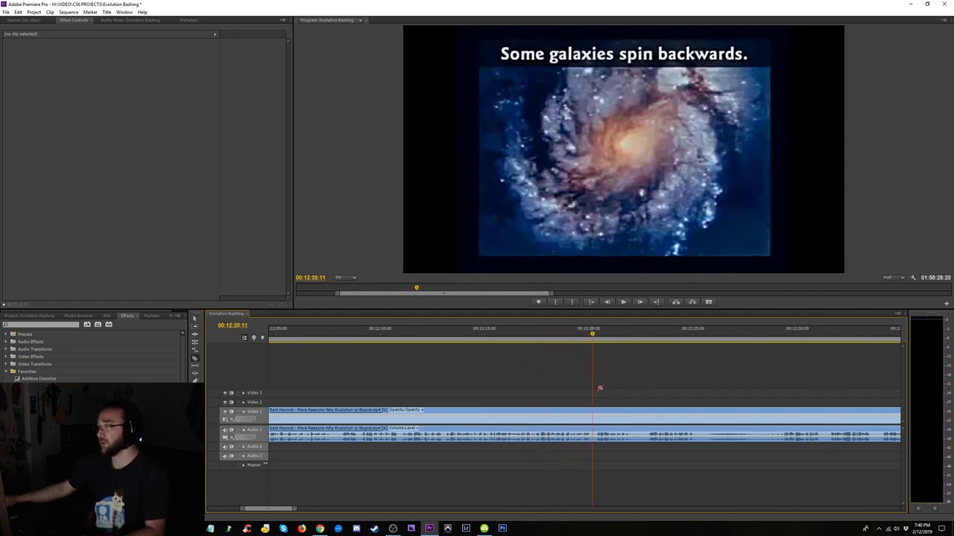
key(ctrl+shift+v)
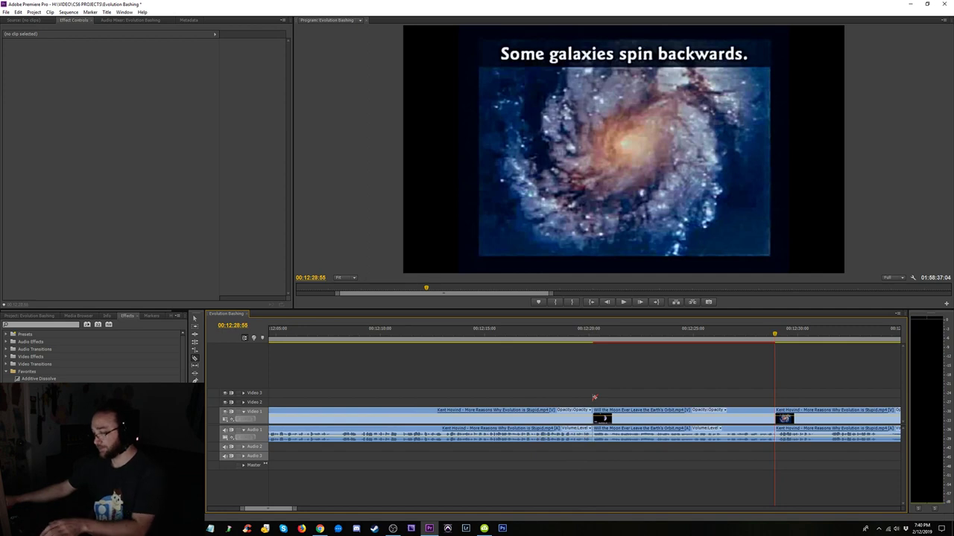
- Play the rearranged sequence full screen from the start of the conservation of angular momentum segment, and stop at 00:11:44:58
key(minus)
key(minus)
key(minus)
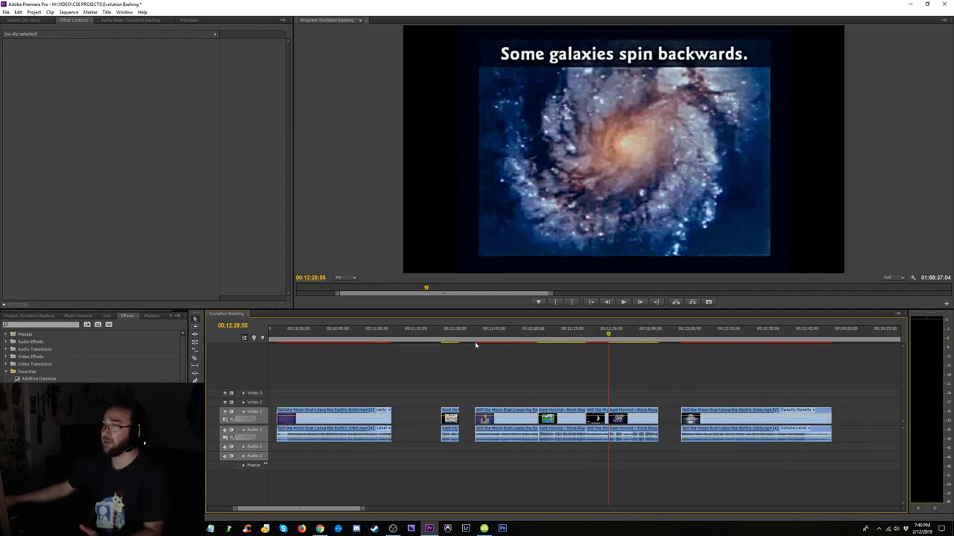
mouse_move(474, 328)
mouse_down()
mouse_move(487, 330)
mouse_move(474, 334)
mouse_up()
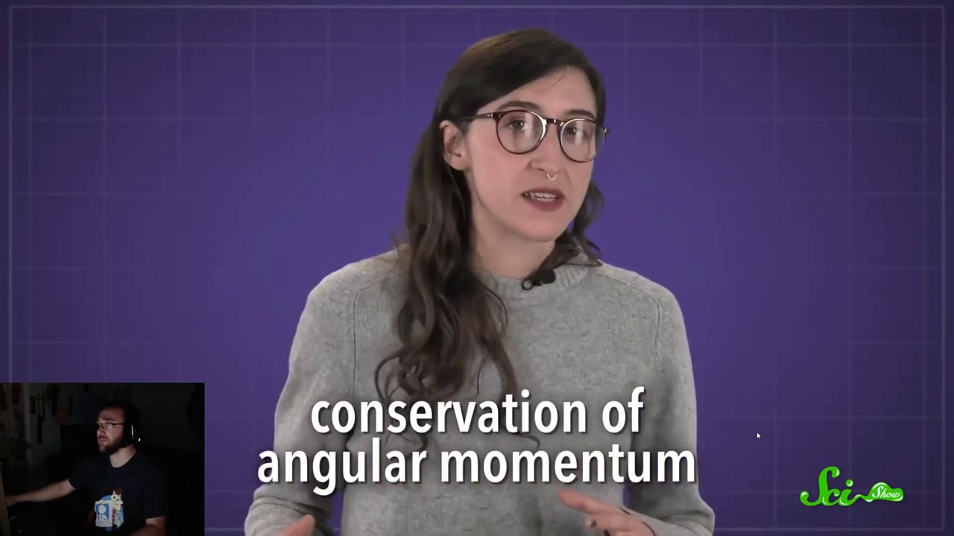
key(space)
click(494, 333)
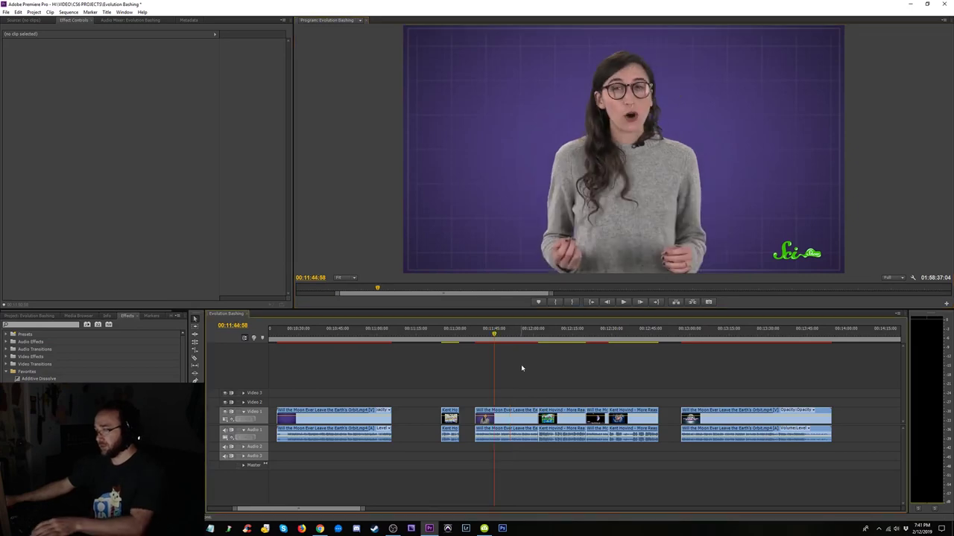
- Find the start of the wanted narration in the Moon orbit clip after the Hovind nebula slide, and trim the clip's start to just before 00:11:44:00
key(equal)
key(equal)
key(equal)
key(space)
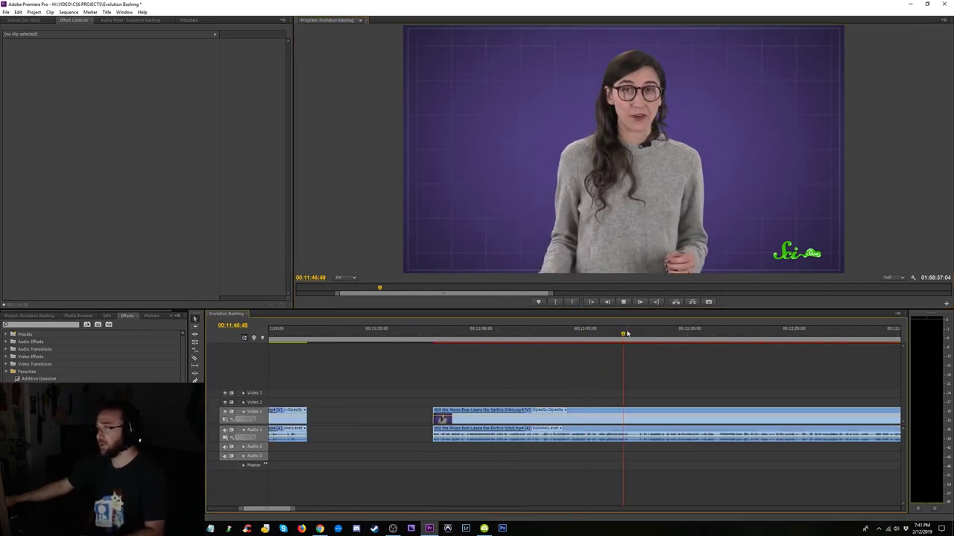
key(space)
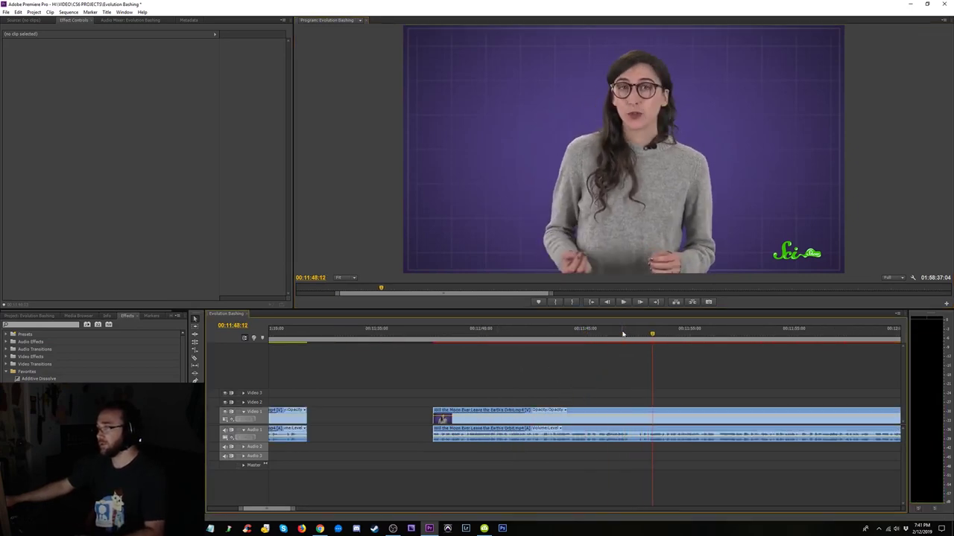
drag(623, 333, 539, 345)
key(space)
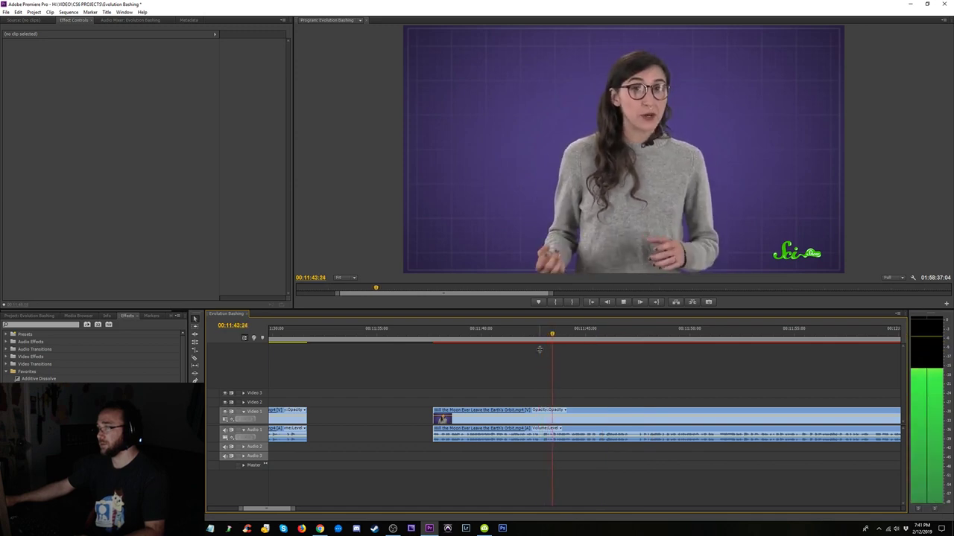
key(space)
drag(430, 422, 555, 423)
key(space)
key(equal)
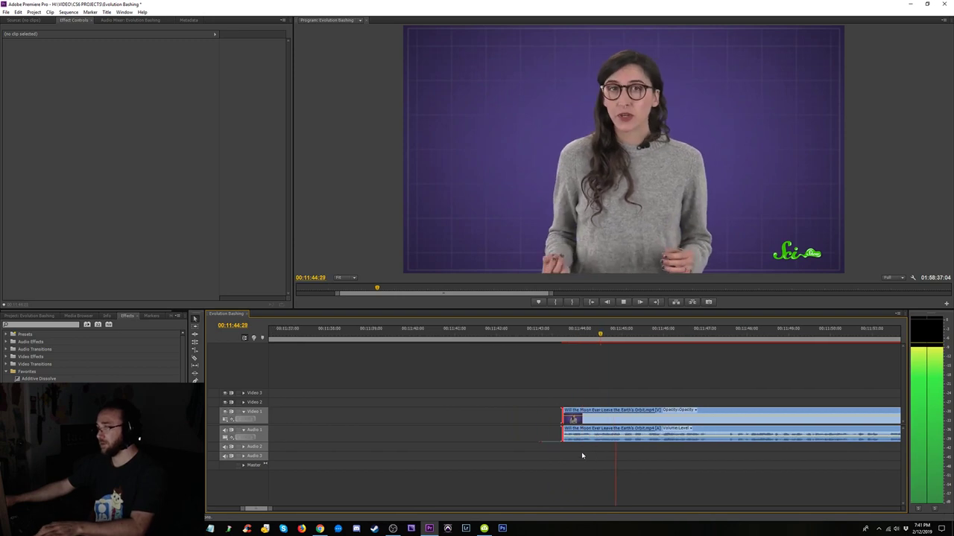
- Play the Hovind nebula slide and the newly trimmed start of the Moon orbit clip that follows it
key(minus)
key(space)
click(501, 339)
key(space)
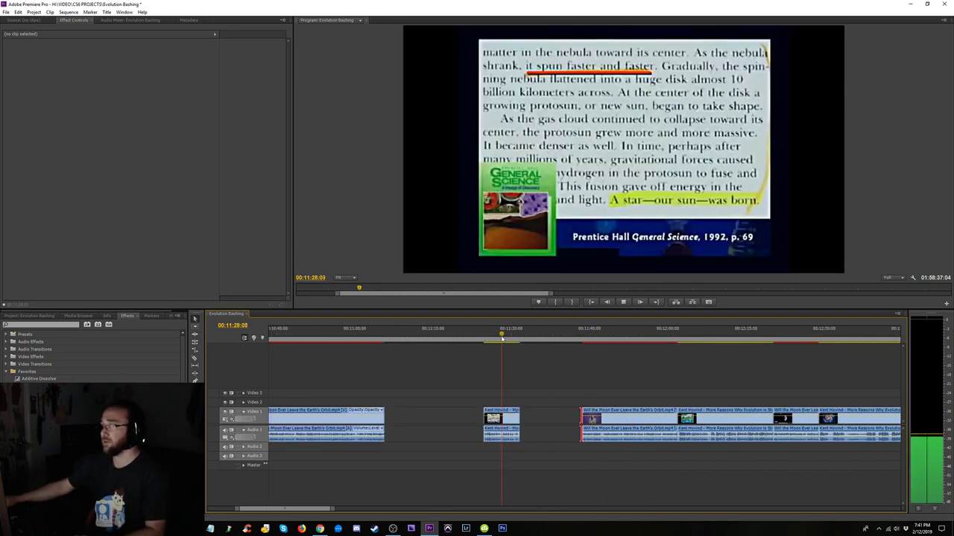
click(582, 339)
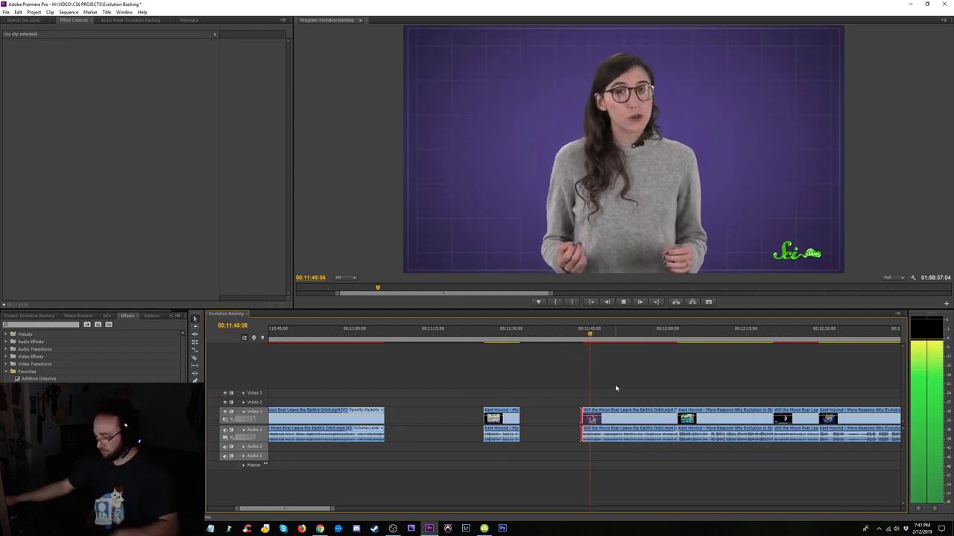
key(minus)
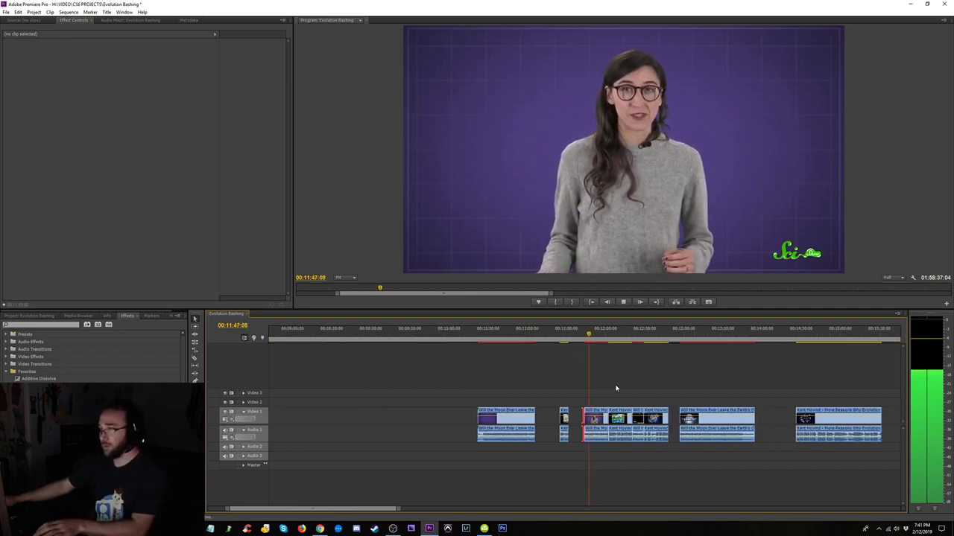
key(space)
key(space)
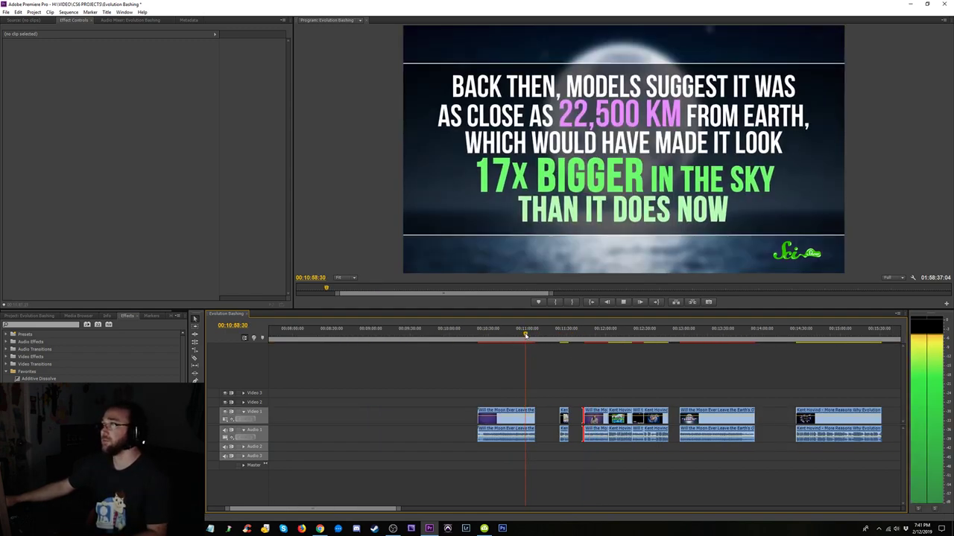
- Trim the start of the first Moon orbit clip, removing its opening narration up to about 00:10:34
drag(526, 335, 485, 339)
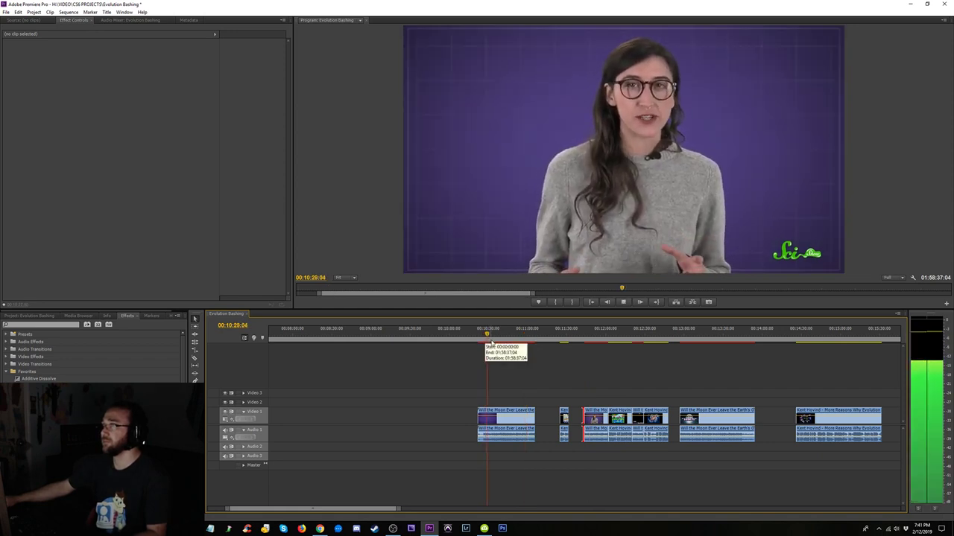
key(equal)
key(equal)
key(equal)
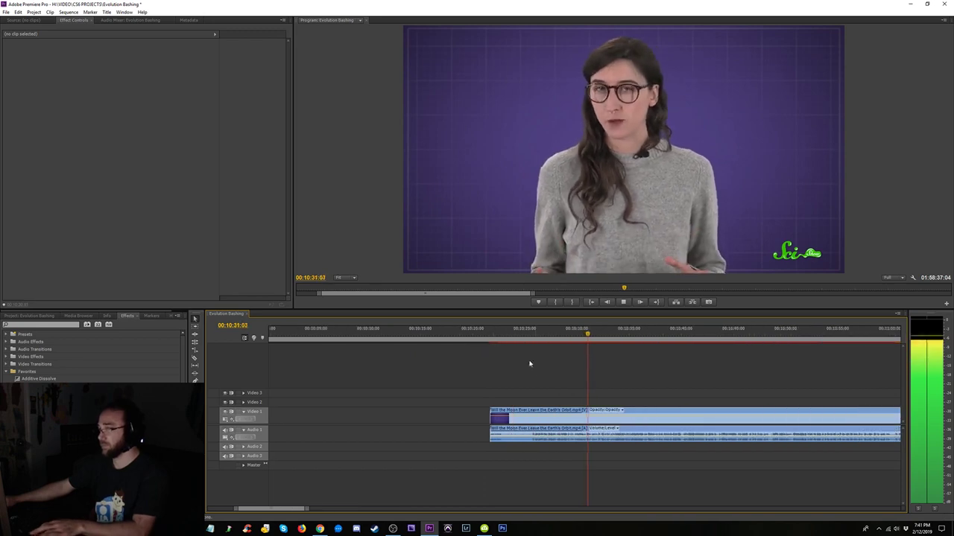
key(equal)
key(equal)
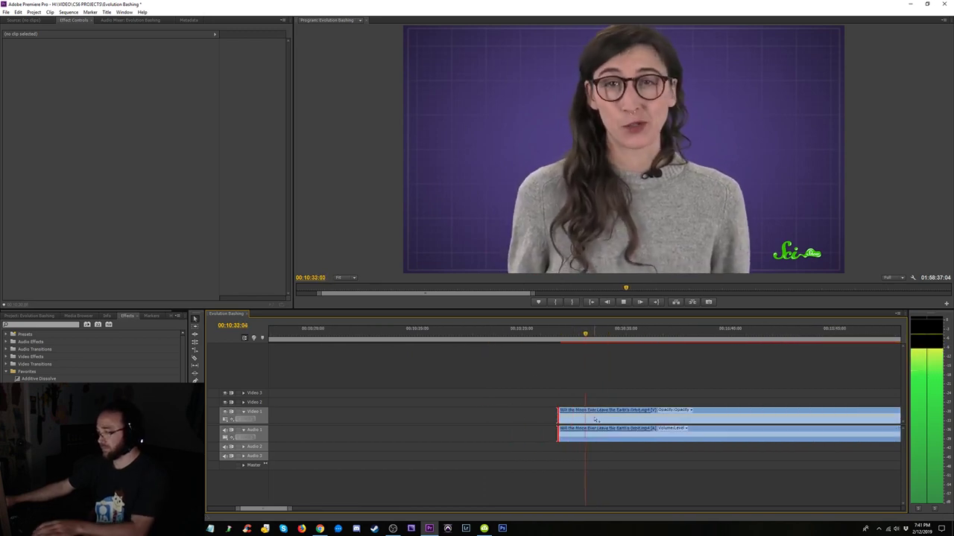
drag(526, 421, 605, 421)
key(space)
- Play the first Moon orbit clip from its trimmed start through to the "3.8 cm per year" caption
click(603, 334)
key(space)
key(minus)
key(minus)
key(minus)
key(minus)
key(minus)
key(minus)
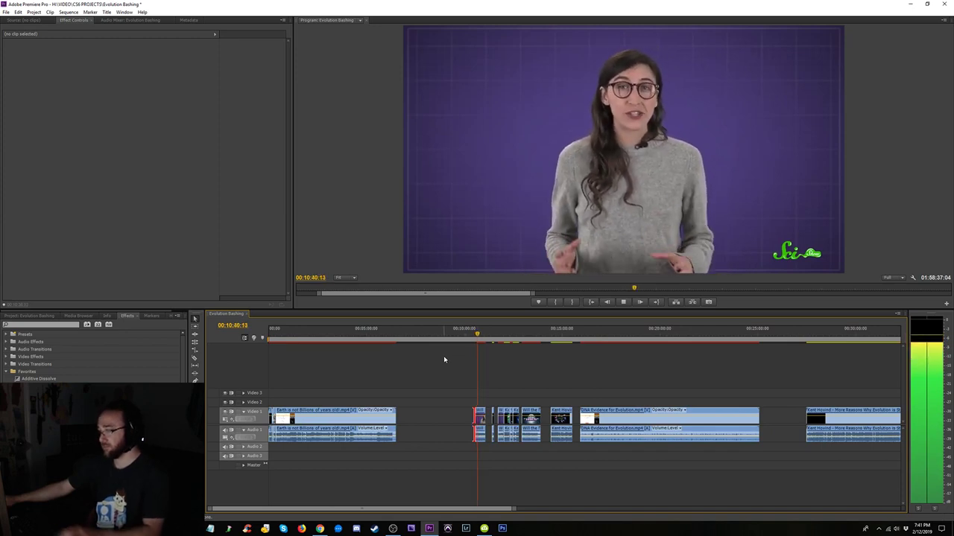
key(equal)
key(equal)
key(equal)
key(equal)
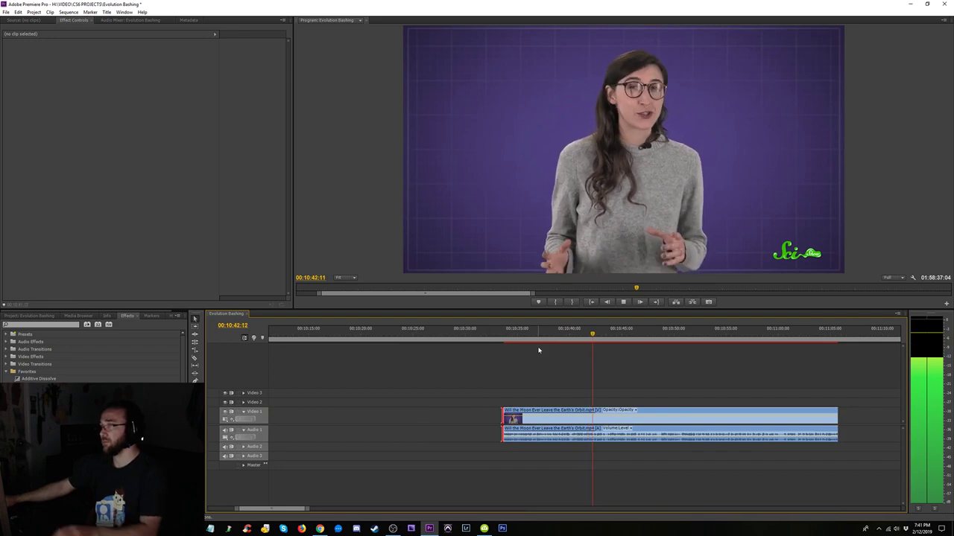
key(minus)
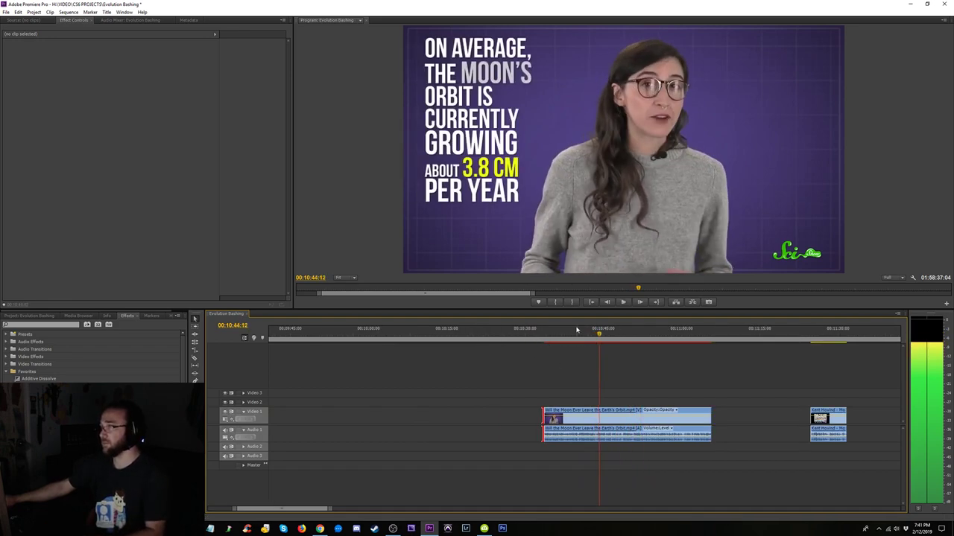
- Replay the "3.8 cm per year" passage and split the Moon orbit clip at about 00:10:48
click(570, 333)
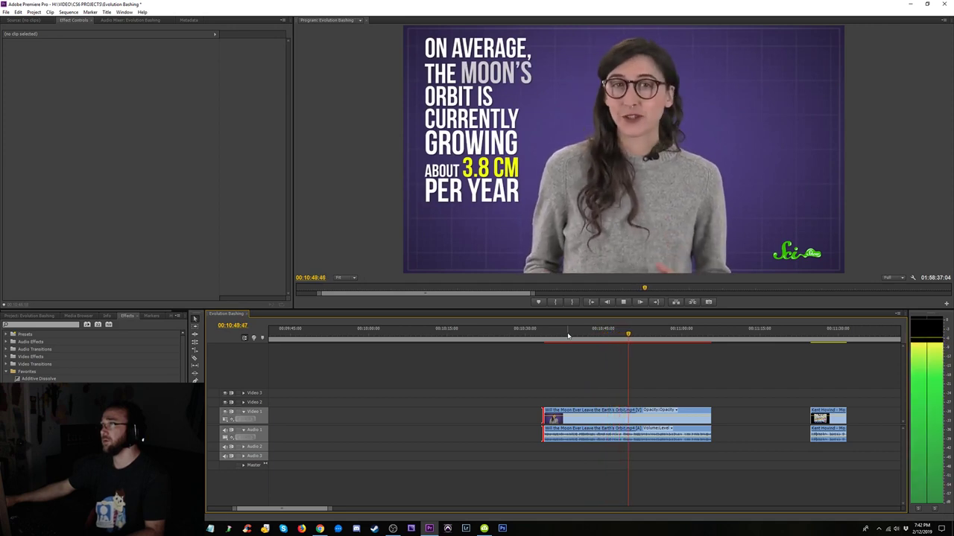
click(608, 335)
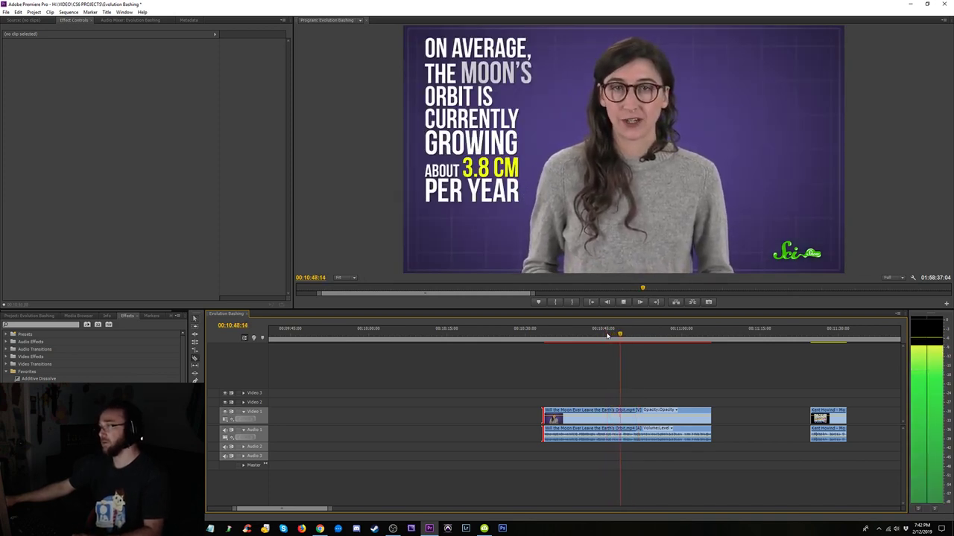
key(space)
- Split the Moon orbit clip at 00:10:50:39, where the "That rate has varied a lot" slide starts, and delete the piece between the two cuts
click(635, 335)
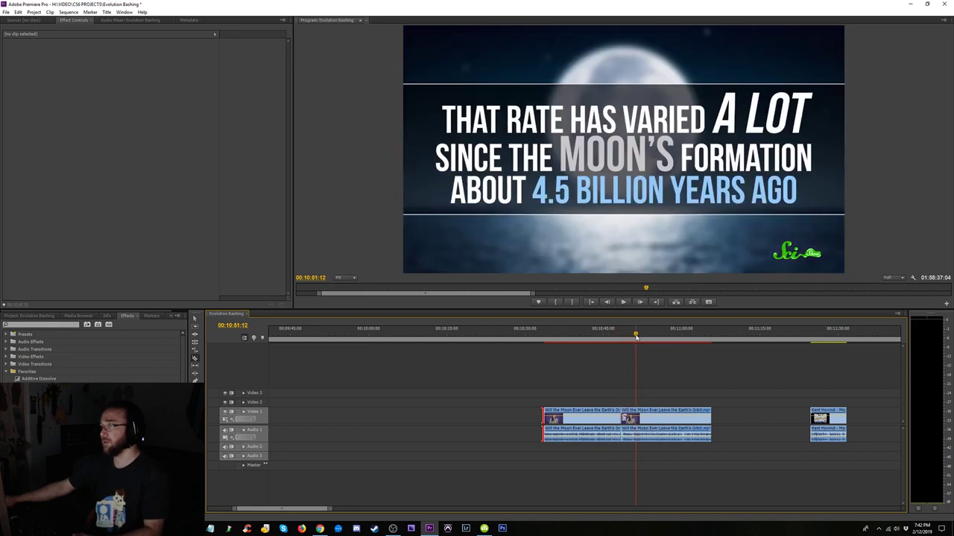
key(space)
key(=)
key(=)
key(=)
key(space)
click(517, 333)
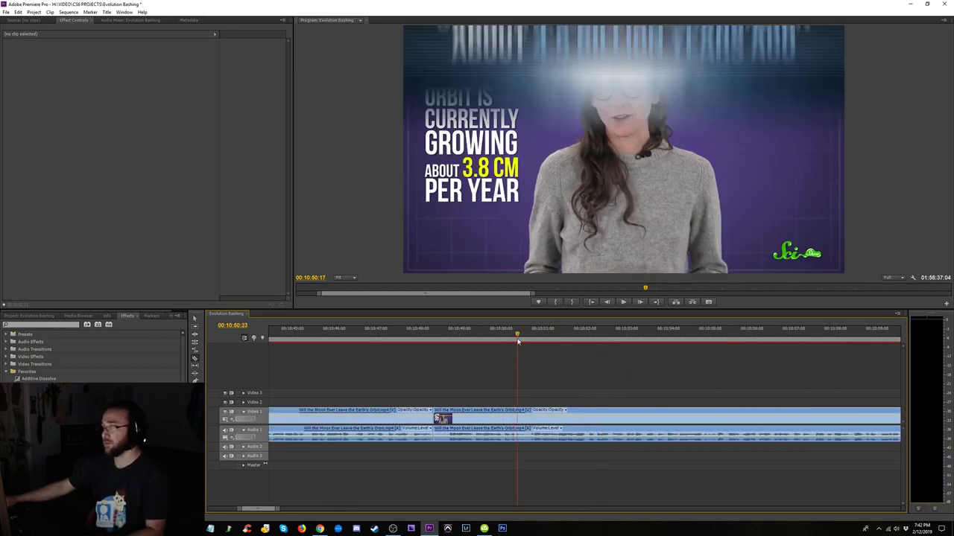
key(space)
key(space)
click(491, 334)
key(space)
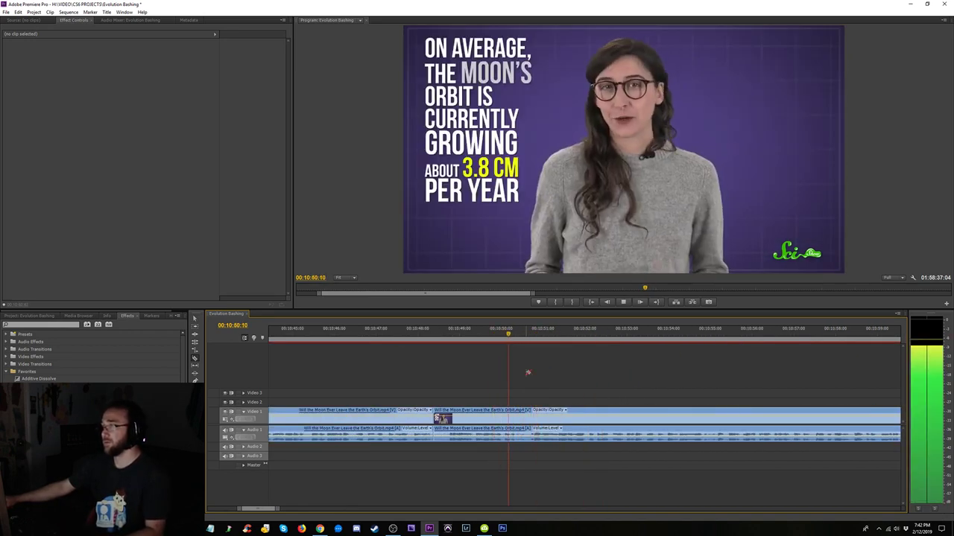
key(space)
click(499, 431)
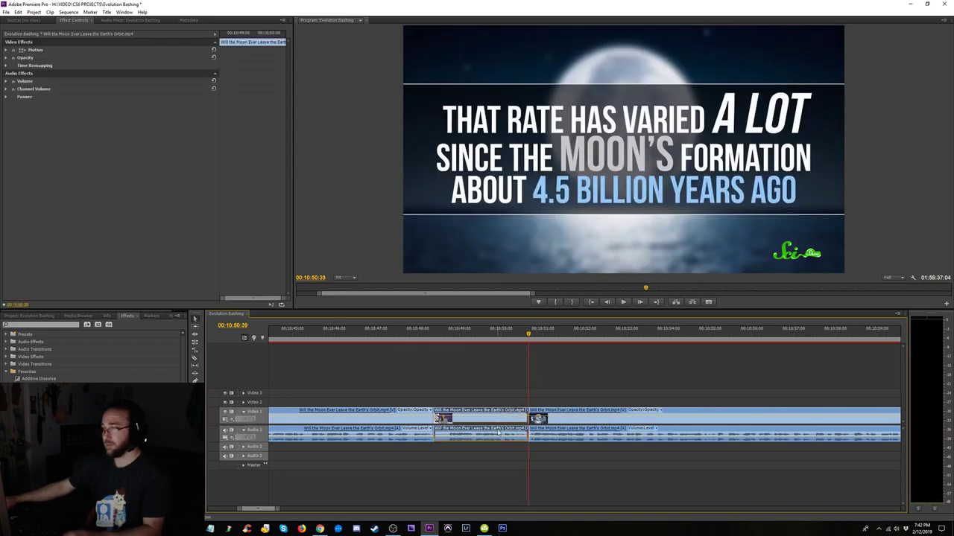
key(Delete)
- Play the "That rate has varied a lot" slide and split the clip at about 00:10:55, where the "Back then" slide starts
key(space)
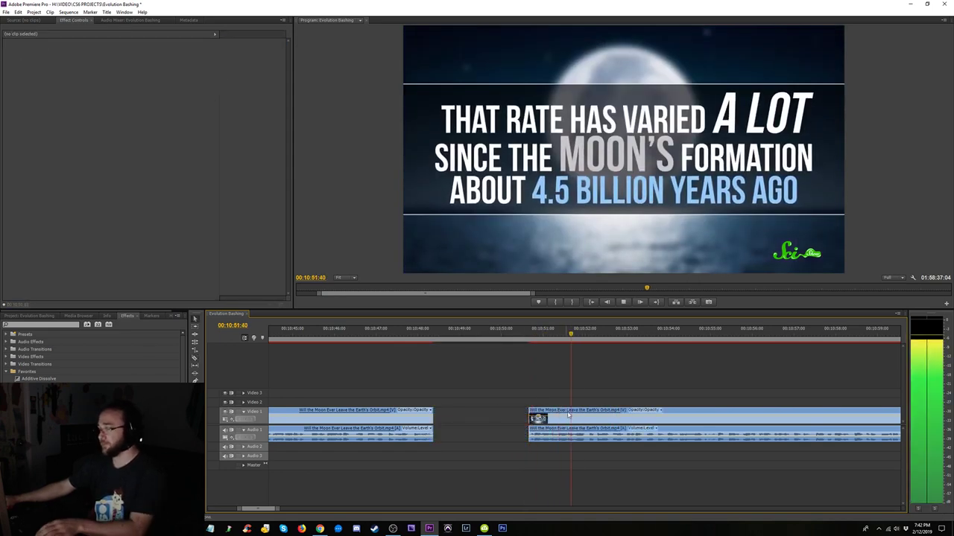
key(minus)
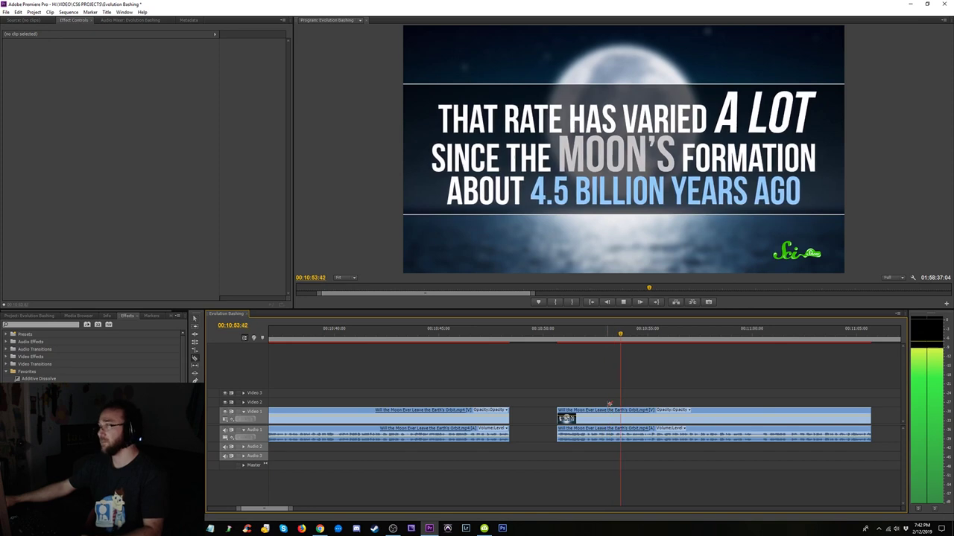
key(space)
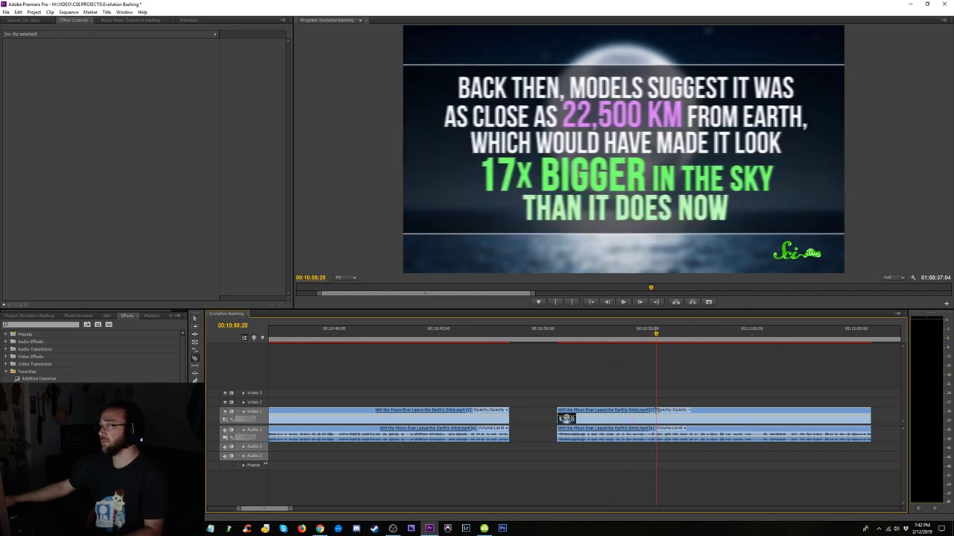
drag(655, 333, 757, 356)
click(656, 420)
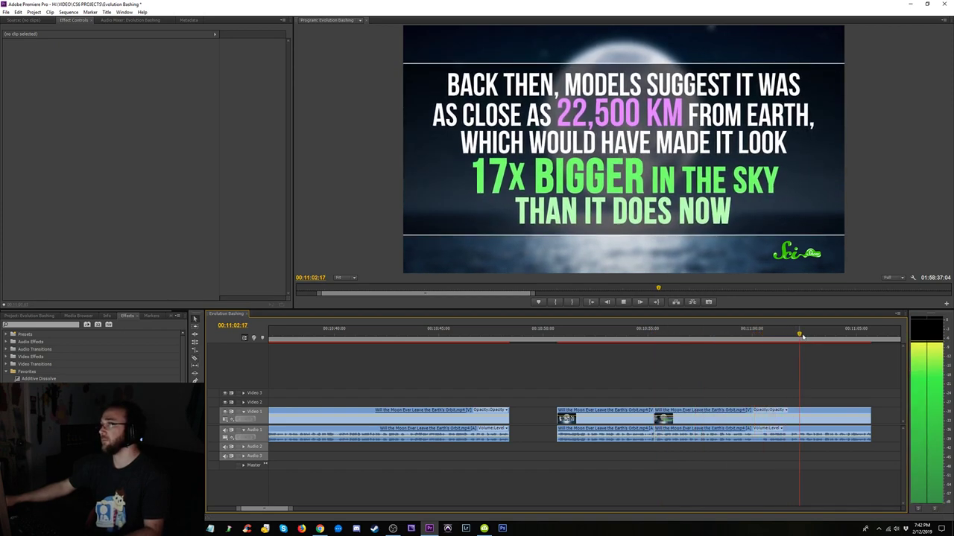
- Review the "Back then, models suggest" piece up to its end, and delete it from the timeline
click(832, 336)
click(783, 337)
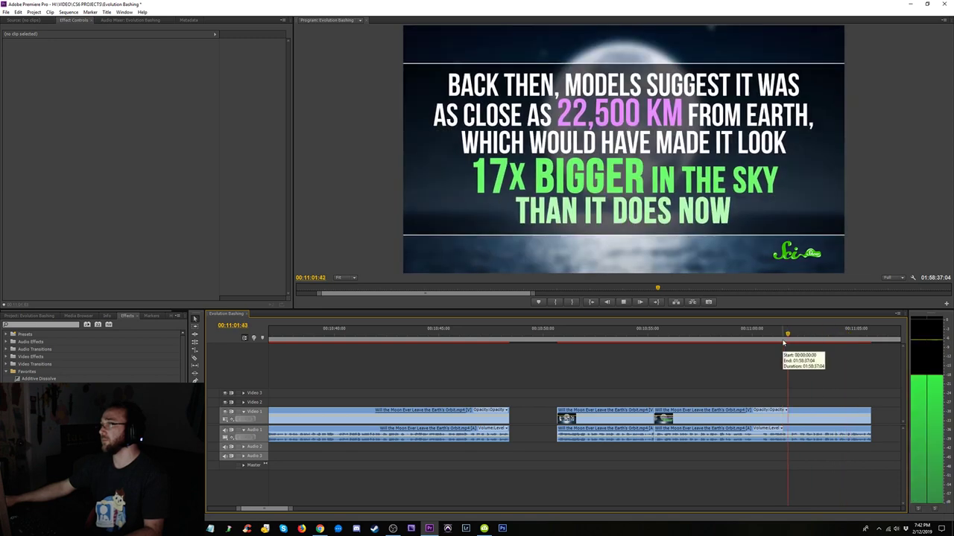
click(762, 339)
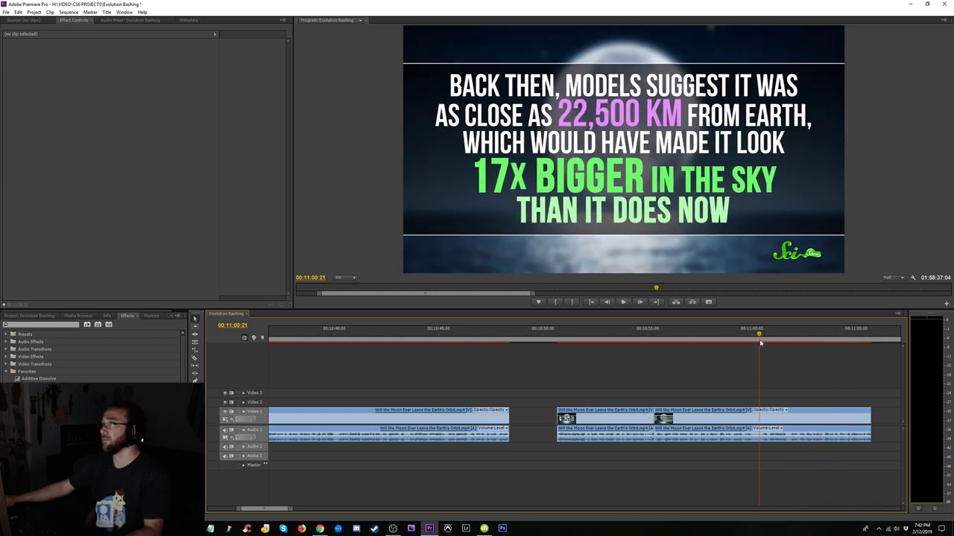
click(833, 339)
drag(845, 381, 760, 455)
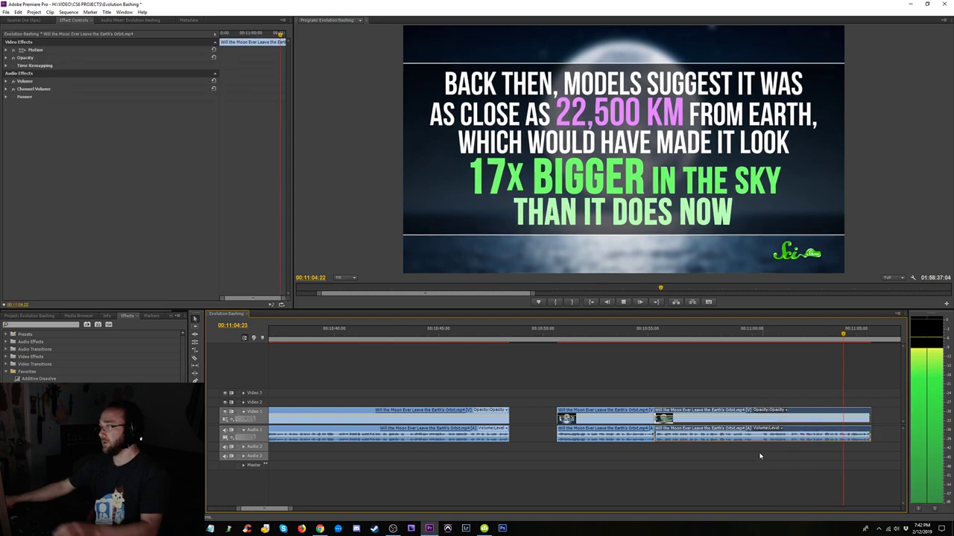
key(Delete)
- Close the empty gaps before and after the short Hovind nebula clip so the following clips join up
key(minus)
key(minus)
key(minus)
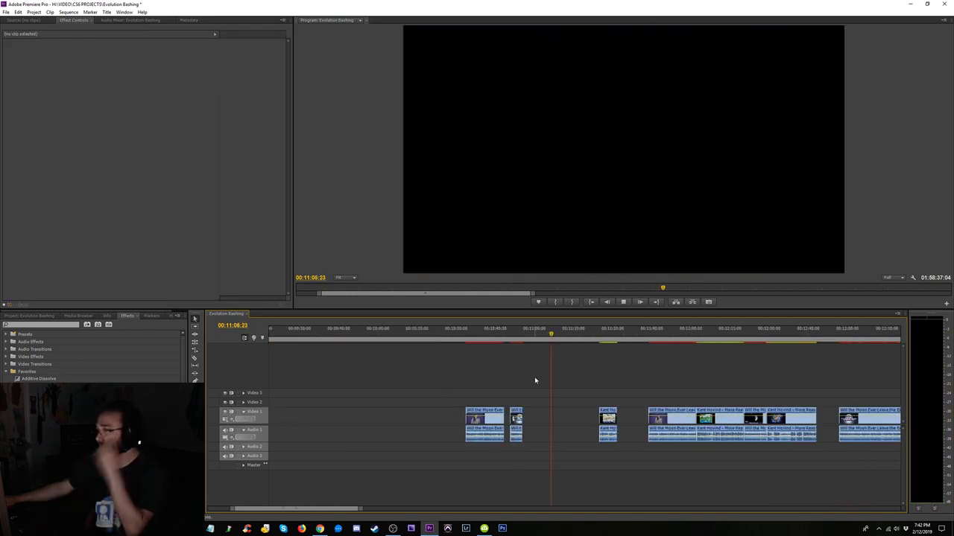
click(549, 419)
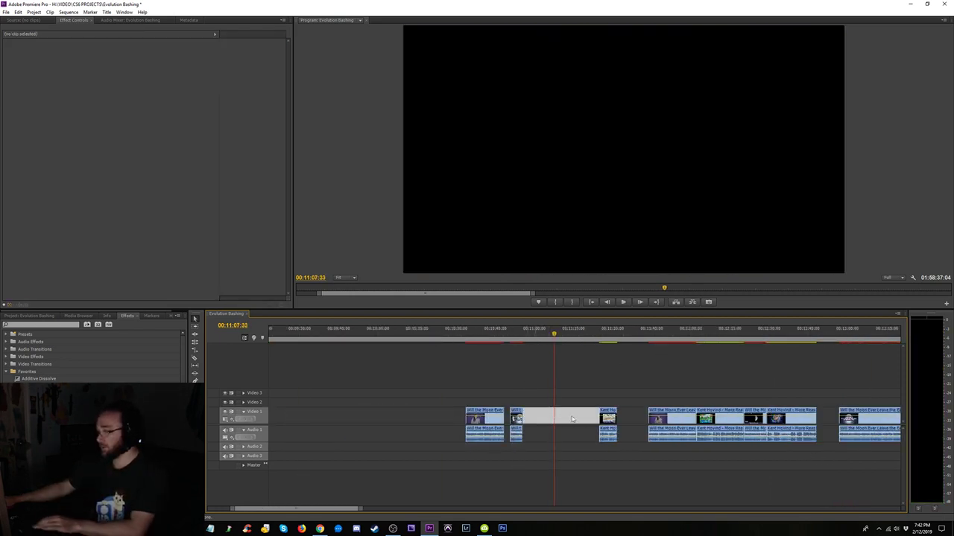
key(Delete)
click(558, 419)
key(Delete)
- Review the cut into the Hovind nebula slide, and trim the end of the "That rate has varied" piece to 00:10:55:09
click(521, 335)
key(space)
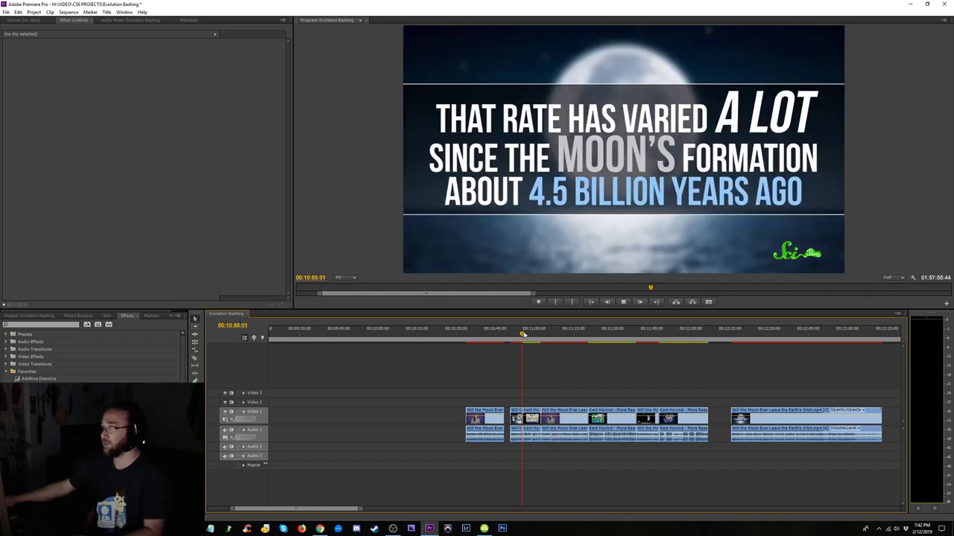
key(=)
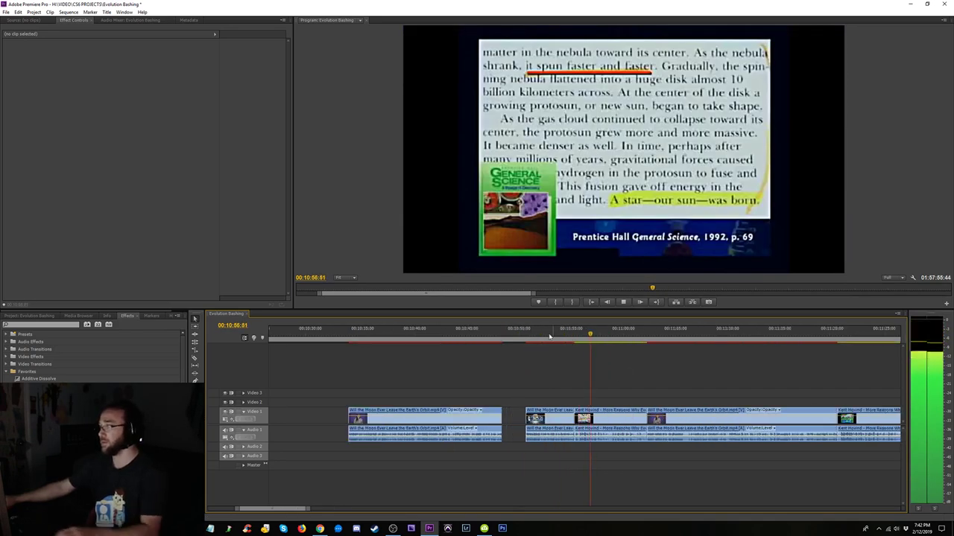
click(568, 337)
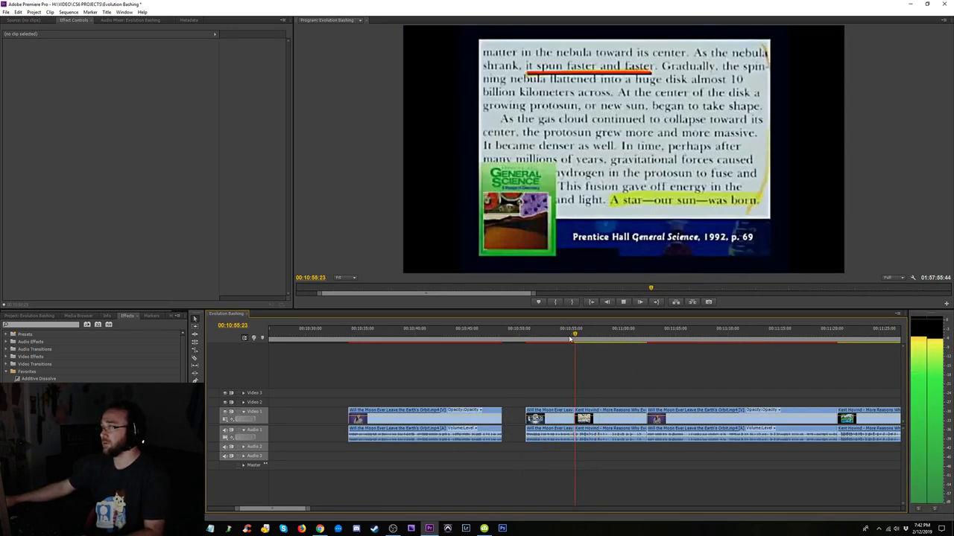
click(567, 339)
key(space)
key(=)
key(=)
key(=)
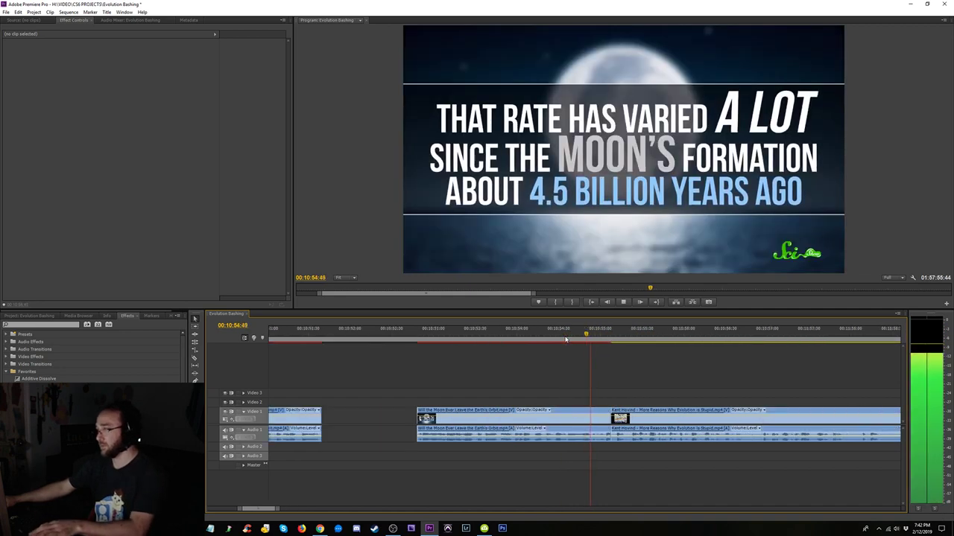
key(space)
drag(620, 419, 613, 420)
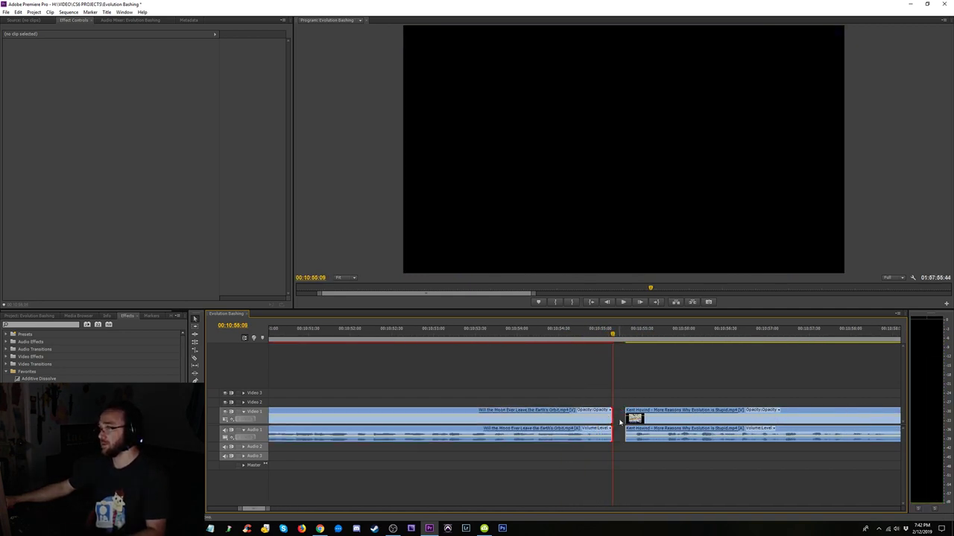
- Close the small gap before the Hovind nebula clip, and play the join from about 00:10:54
click(619, 419)
key(Delete)
click(529, 339)
key(space)
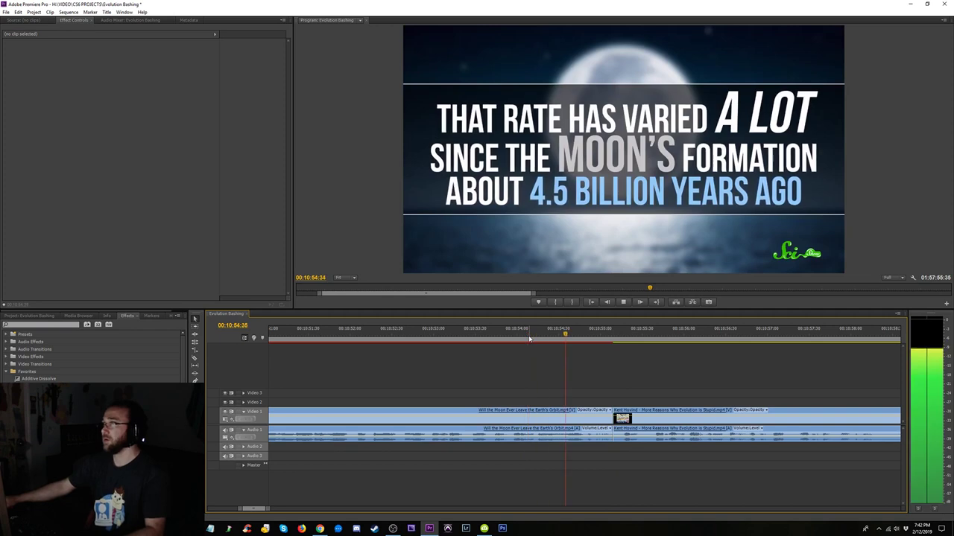
- Move the isolated Moon orbit clip about 8 seconds earlier, widening the gap before the following joined clips
key(minus)
key(minus)
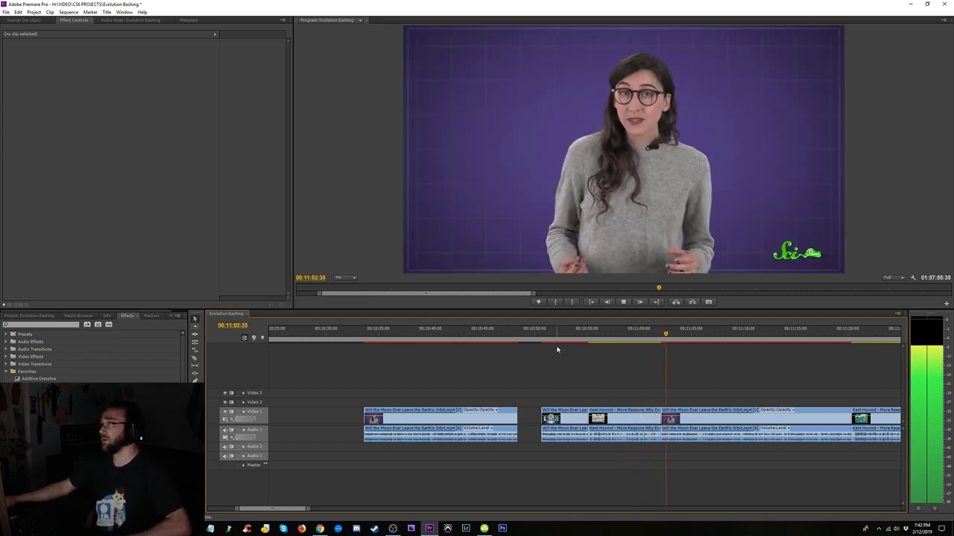
key(minus)
key(minus)
key(equal)
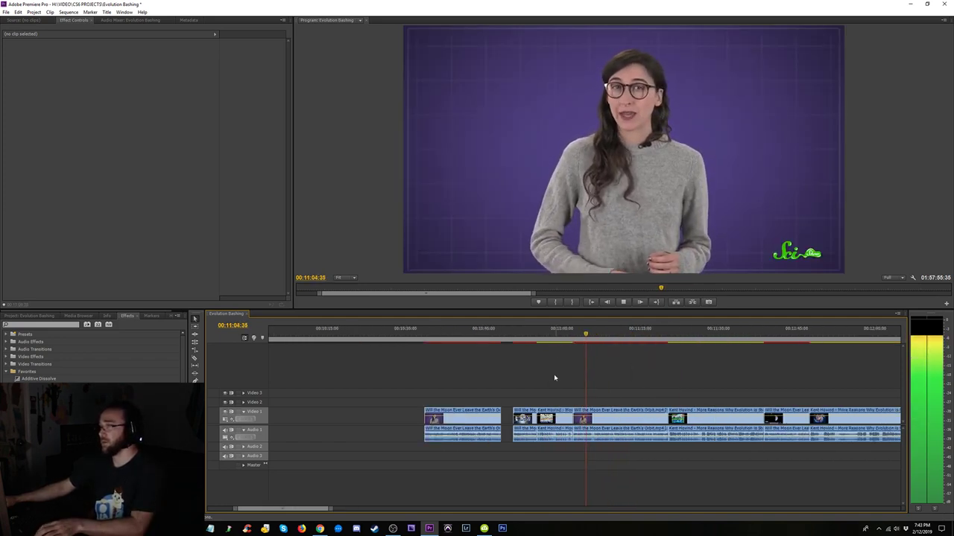
drag(483, 427, 439, 427)
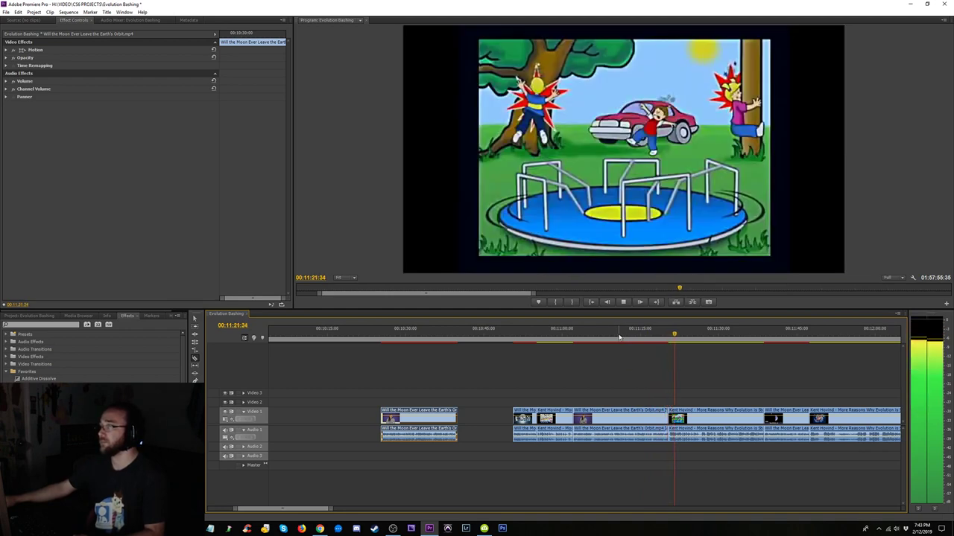
- Review the angular momentum definition in the Moon orbit clip, and split the clip at about 00:11:14:07
click(618, 337)
key(equal)
key(equal)
key(equal)
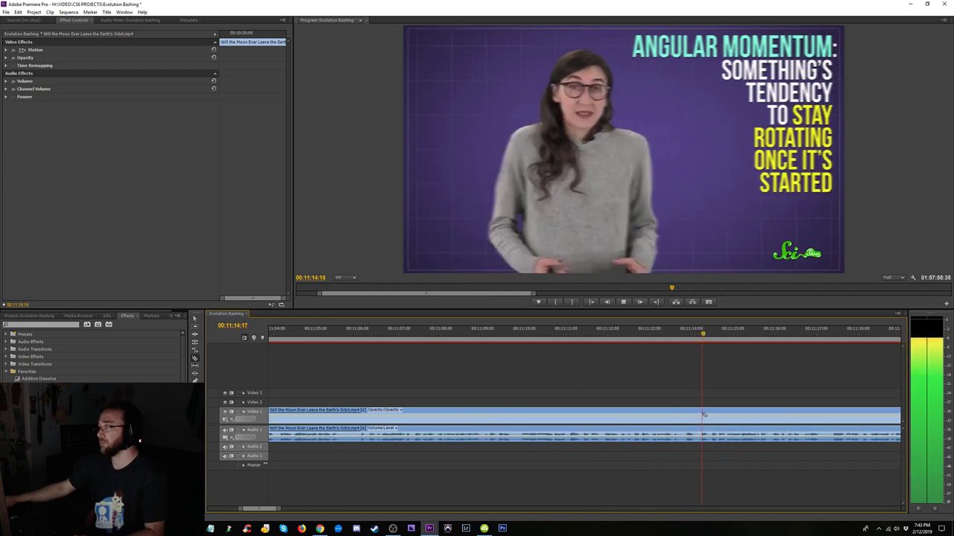
click(697, 342)
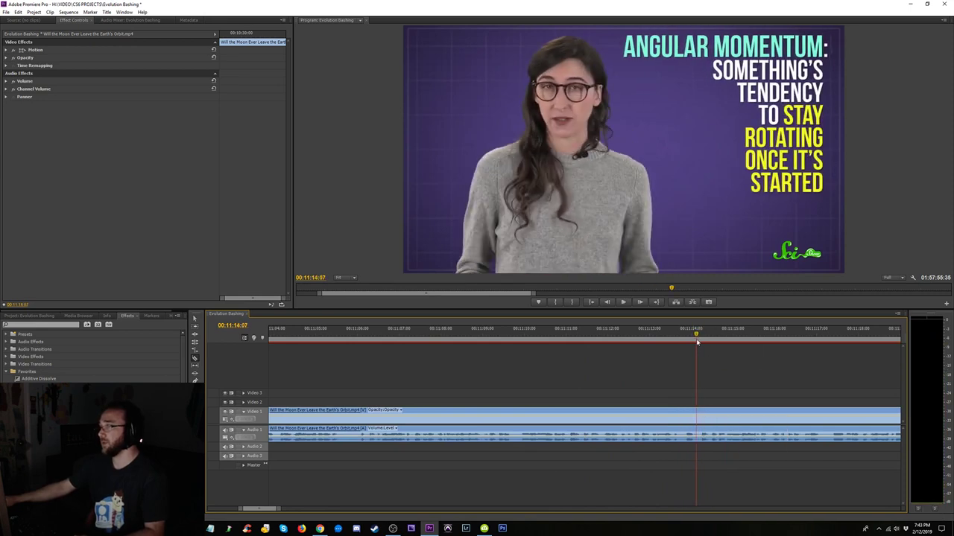
click(699, 412)
- Delete the rest of the Moon orbit clip after the cut, and close the gap before the Hovind merry-go-round clip
key(v)
drag(760, 378, 758, 473)
key(Delete)
click(739, 419)
key(Delete)
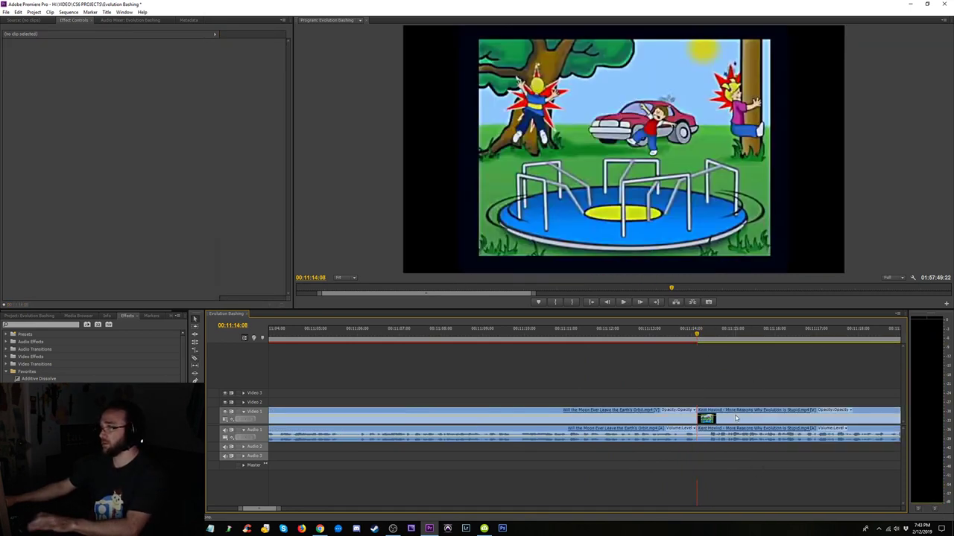
- Play through the Conservation of Angular Momentum section to locate the passage to cut, around 00:11:17 to 00:11:18
key(minus)
key(minus)
key(space)
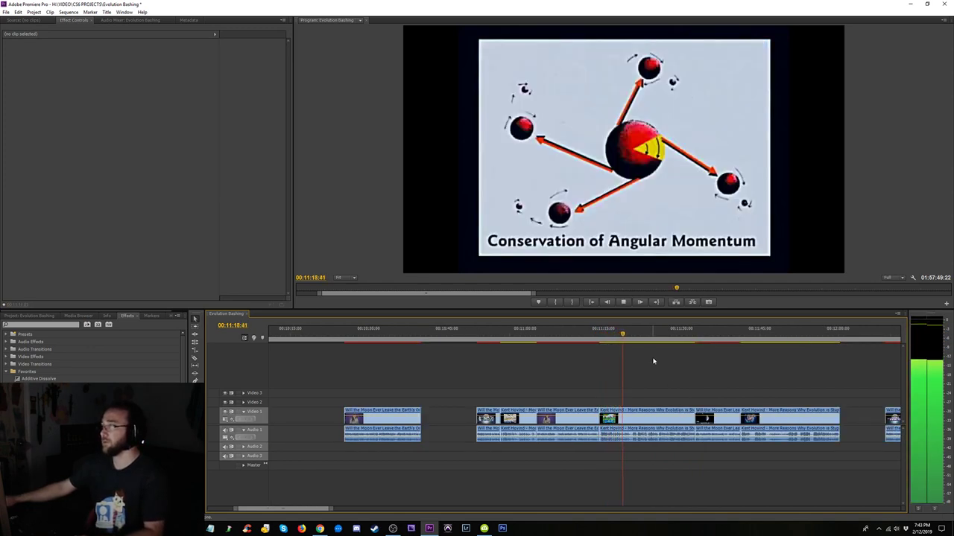
mouse_move(607, 339)
mouse_down()
mouse_move(597, 339)
mouse_move(618, 341)
mouse_up()
key(equal)
key(equal)
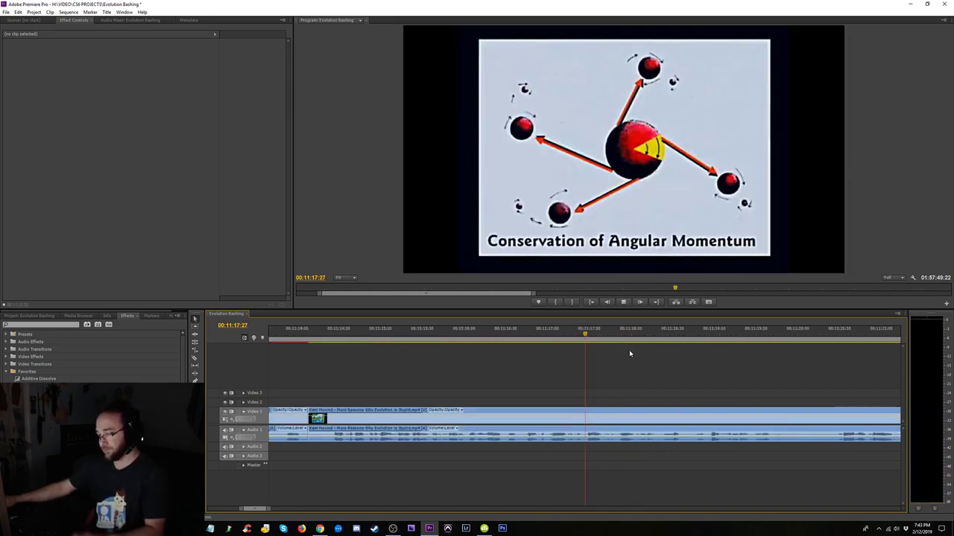
key(space)
key(equal)
key(minus)
key(minus)
key(minus)
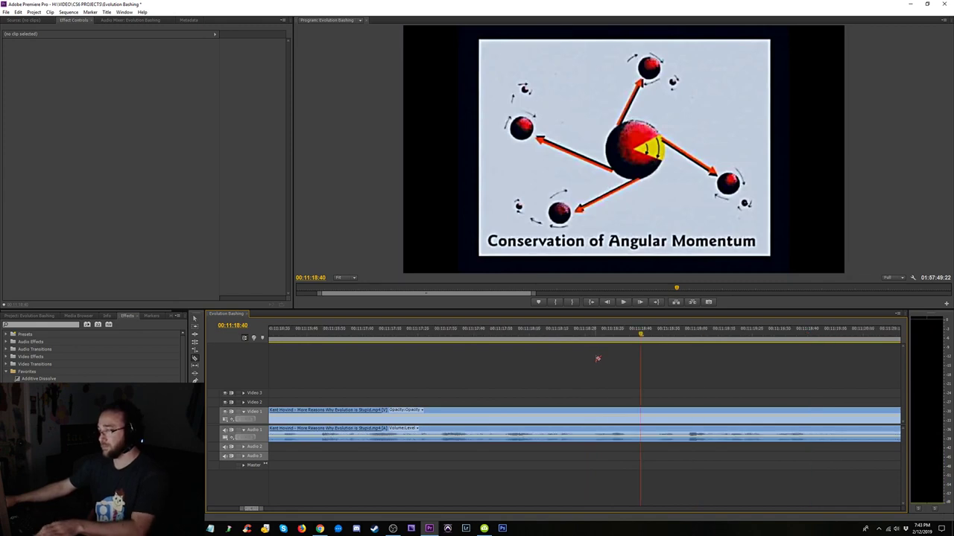
- Split the Conservation of Angular Momentum clip at about 00:11:17:48, together with its audio
click(457, 334)
key(space)
key(space)
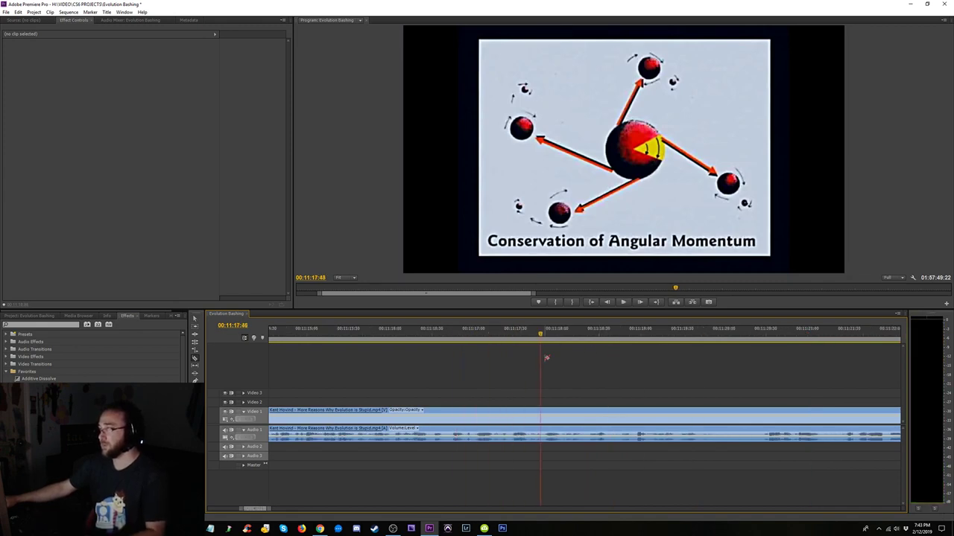
key(c)
click(542, 411)
- Ripple delete the segment from the first cut to a second cut at 00:11:18:46, and play back the join
key(space)
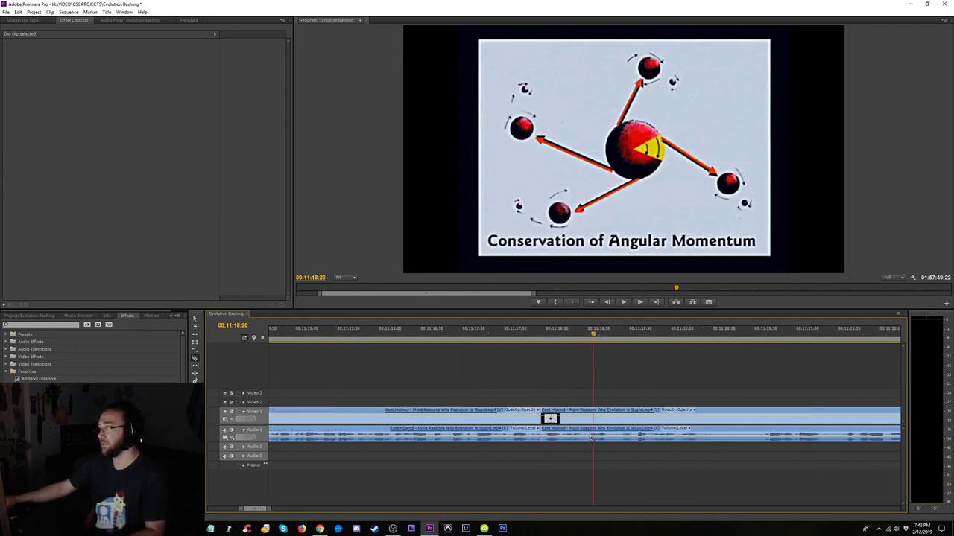
key(space)
click(621, 414)
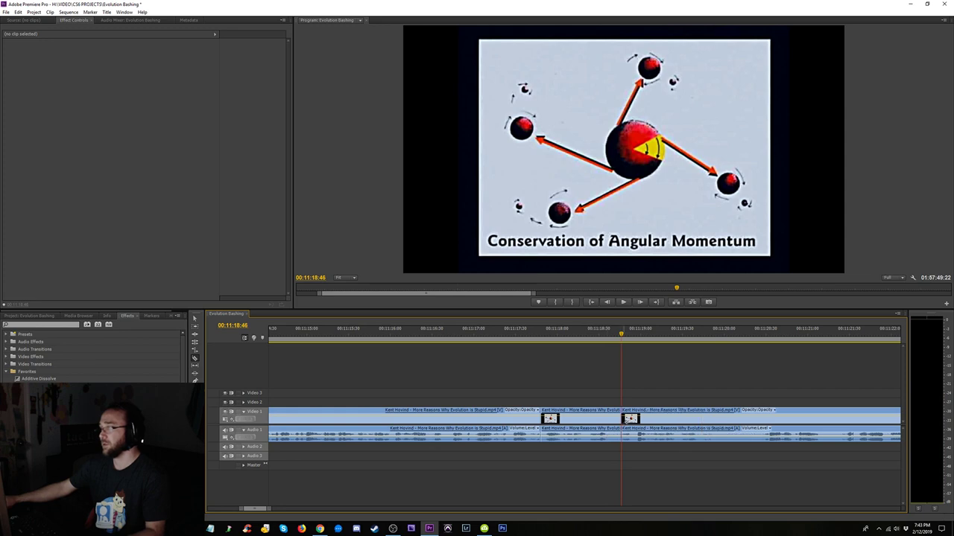
key(v)
click(589, 417)
key(shift+Delete)
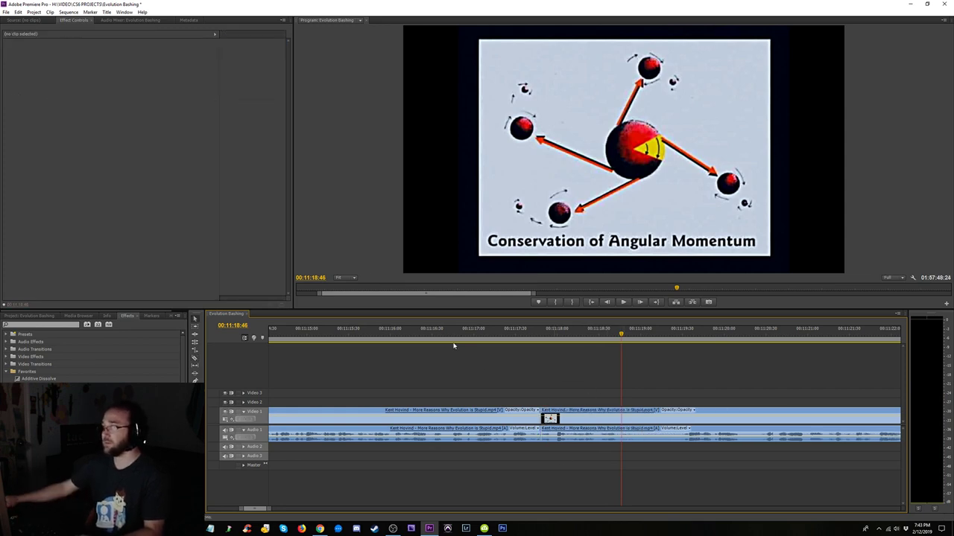
key(space)
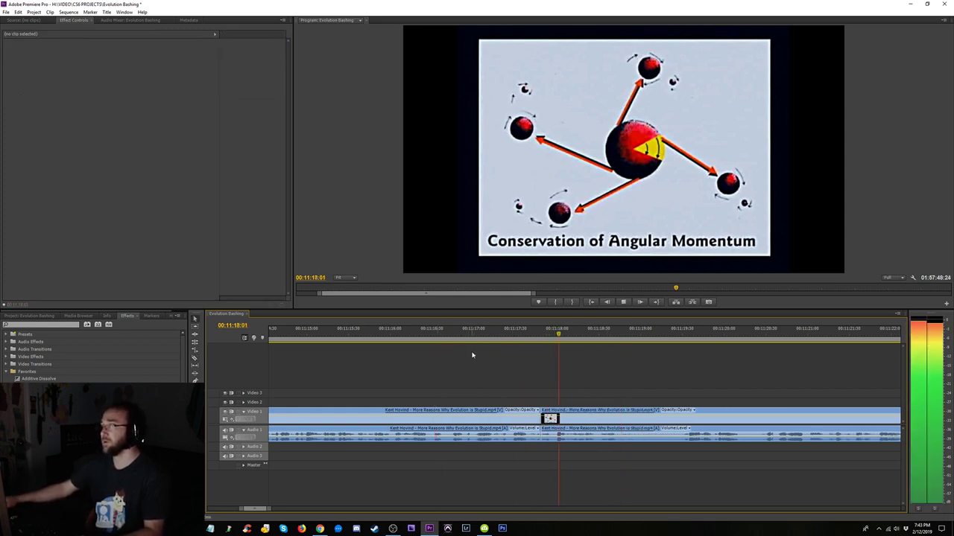
key(space)
key(=)
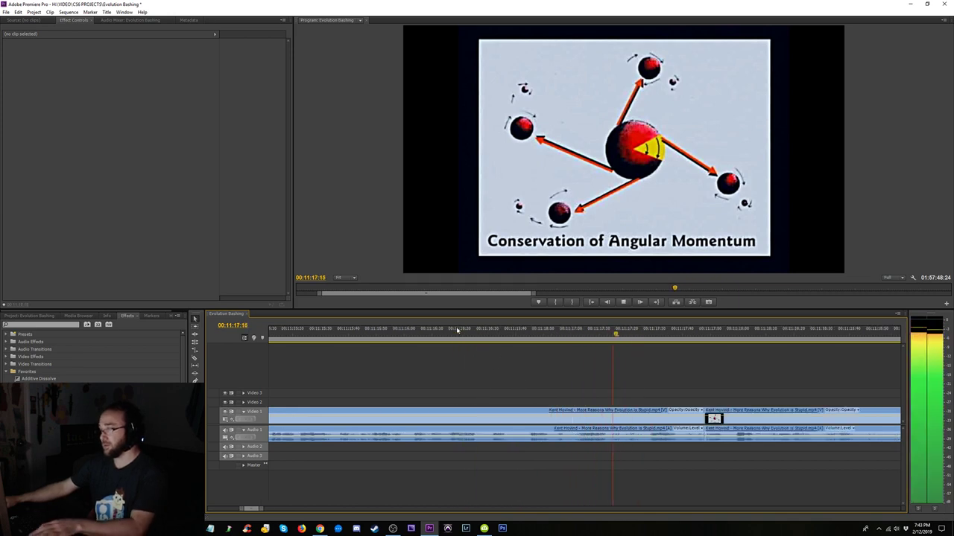
key(space)
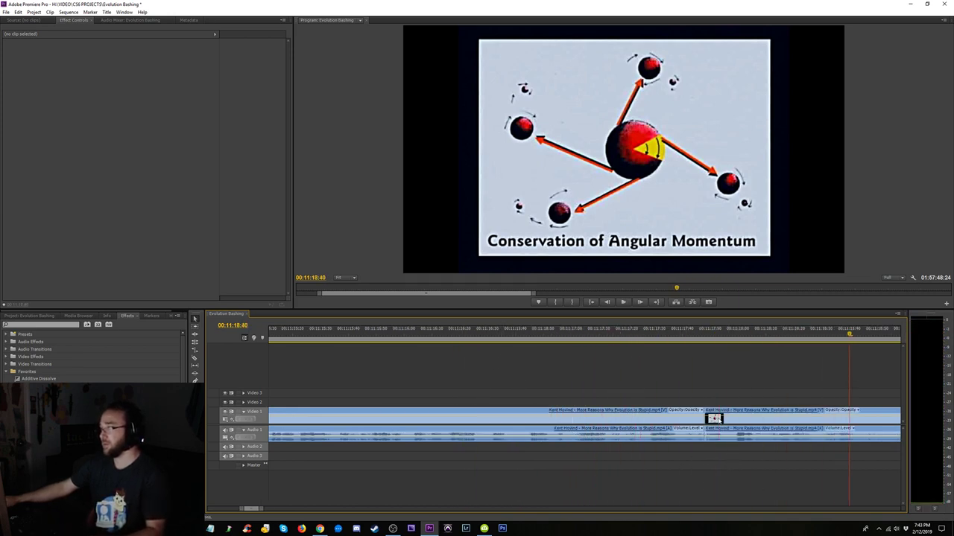
- Select the Angular Momentum clip after the cut with the two clips following it, and shift them slightly later to open a gap
click(716, 418)
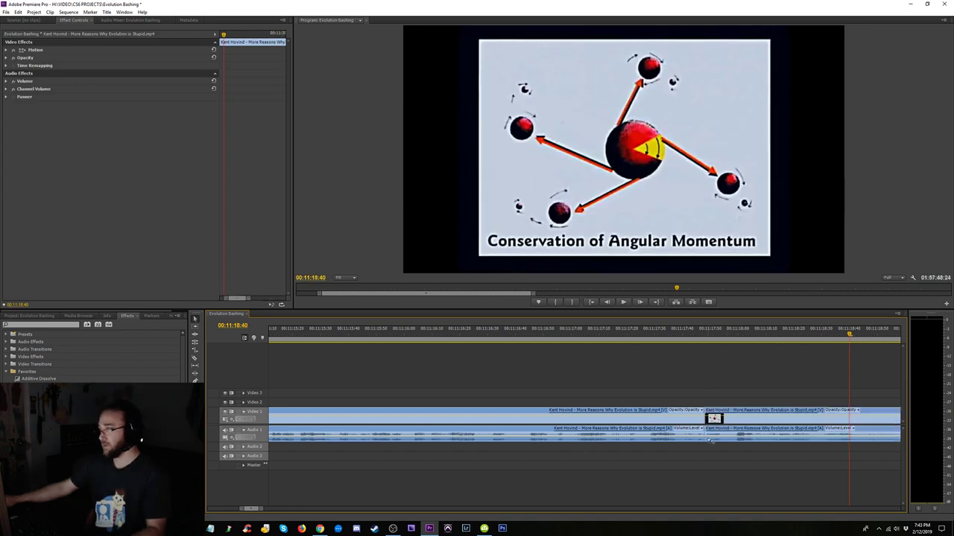
key(minus)
key(minus)
key(minus)
key(minus)
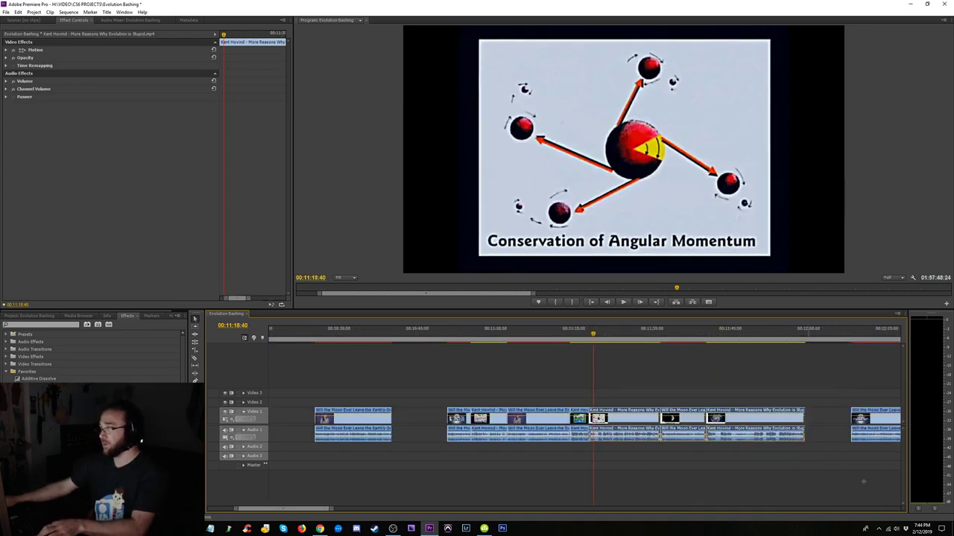
click(697, 469)
key(equal)
key(equal)
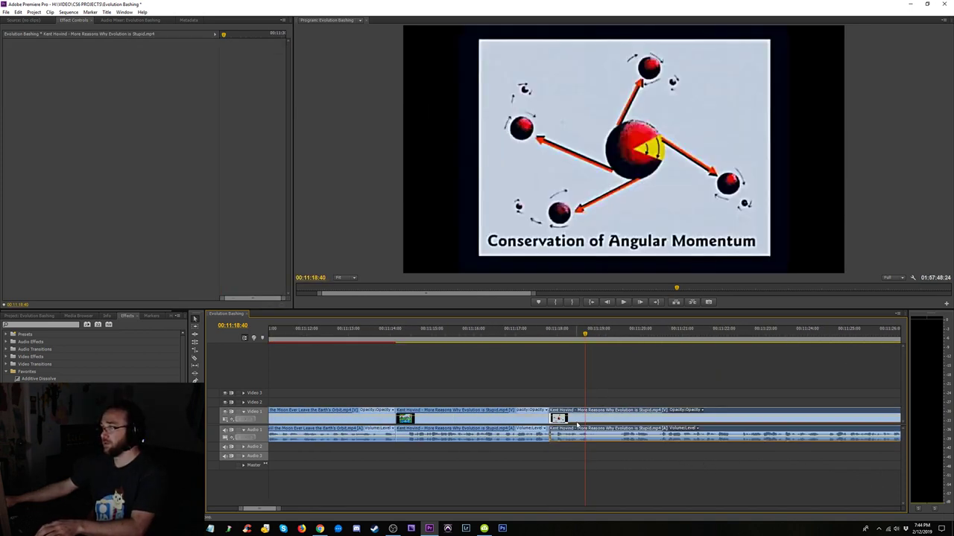
key(equal)
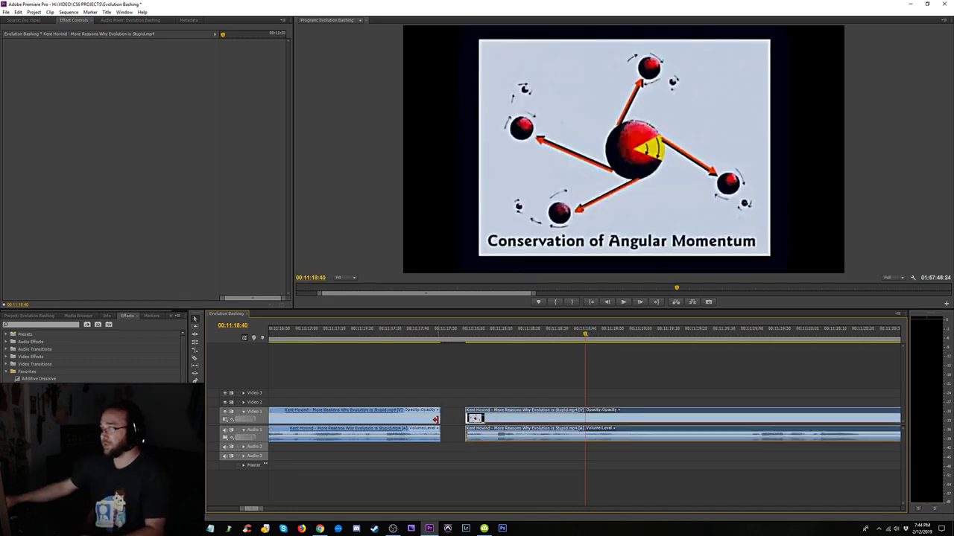
- Extend the end of the clip before the gap by about 2 frames, close the remaining gap and play back the join
drag(436, 419, 456, 421)
key(Delete)
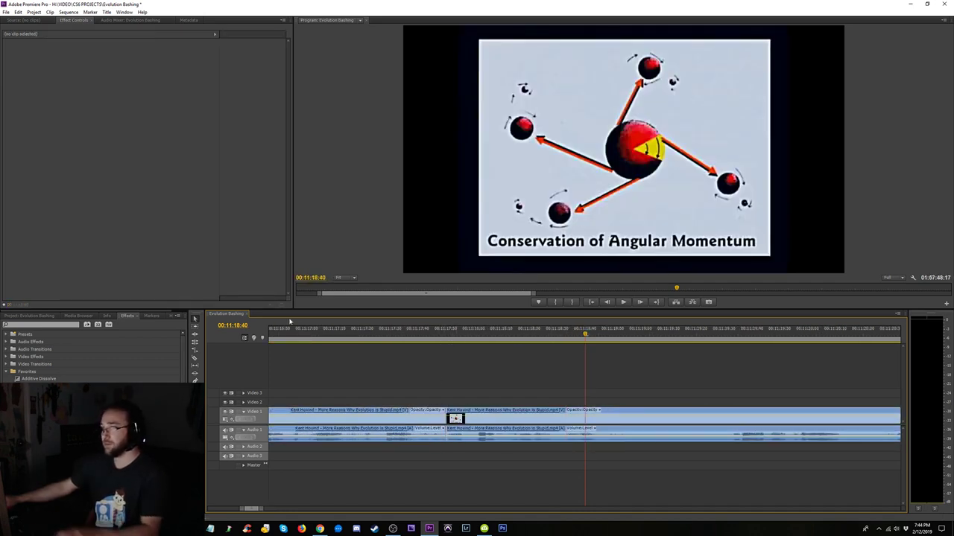
key(space)
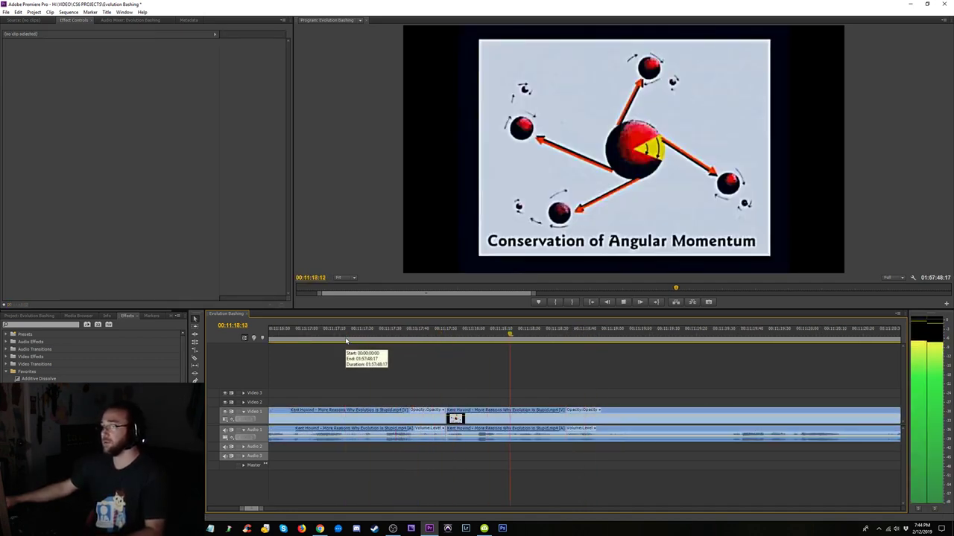
key(space)
click(361, 334)
key(space)
key(space)
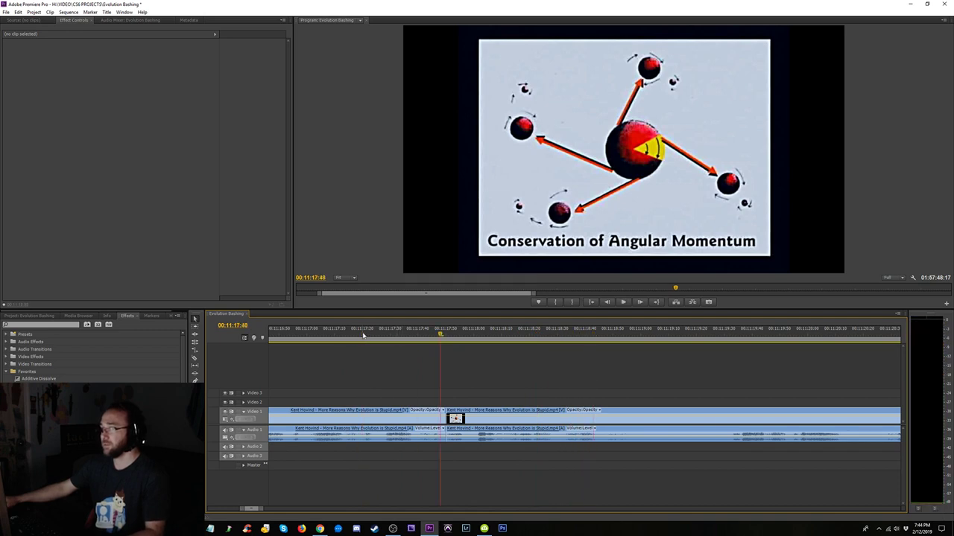
- Roll the edit point between the two clip pieces back to 00:11:17:48 and play back the transition
drag(441, 419, 441, 428)
click(346, 336)
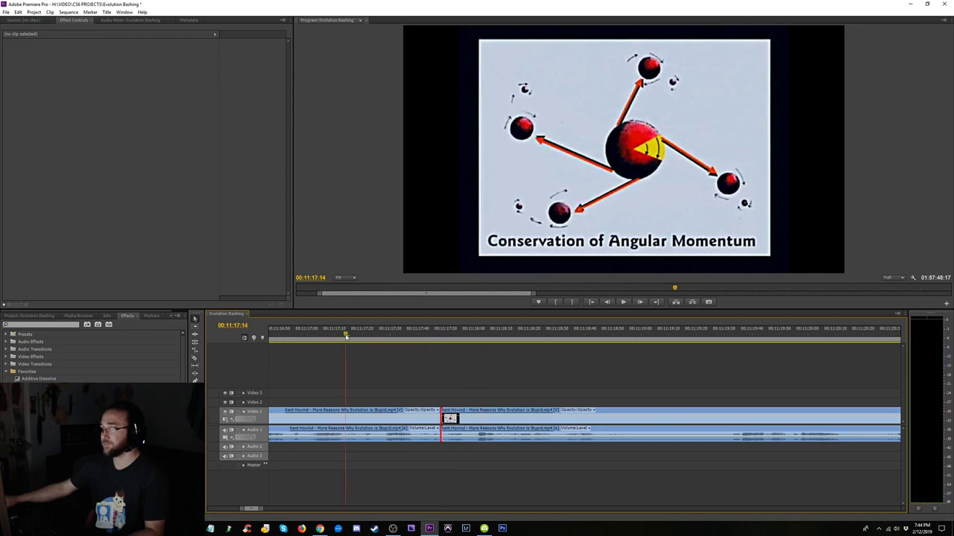
key(space)
key(space)
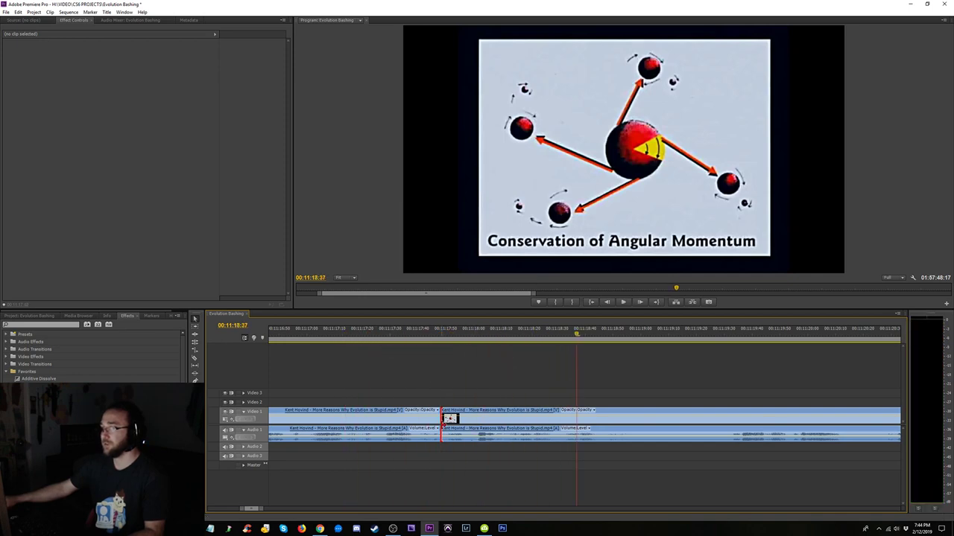
key(=)
key(minus)
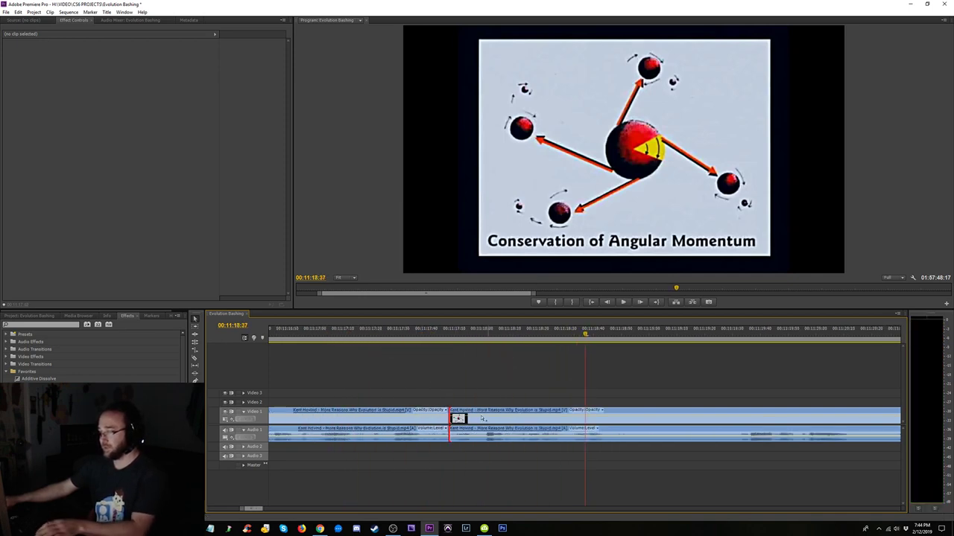
- Move the second clip piece about 2 frames earlier so it starts at 00:11:17:46, and play back the cut
key(space)
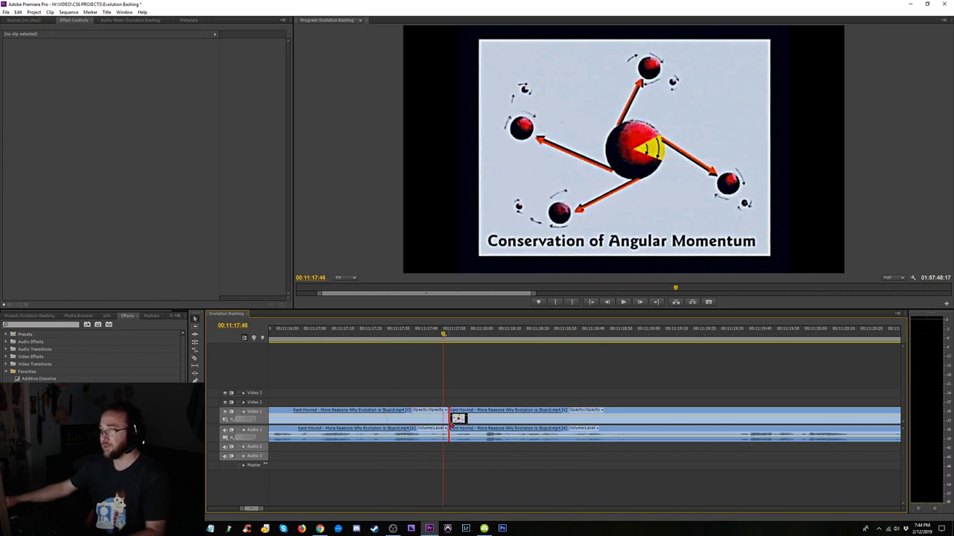
mouse_move(459, 419)
mouse_down()
mouse_move(448, 422)
mouse_move(455, 421)
mouse_up()
key(space)
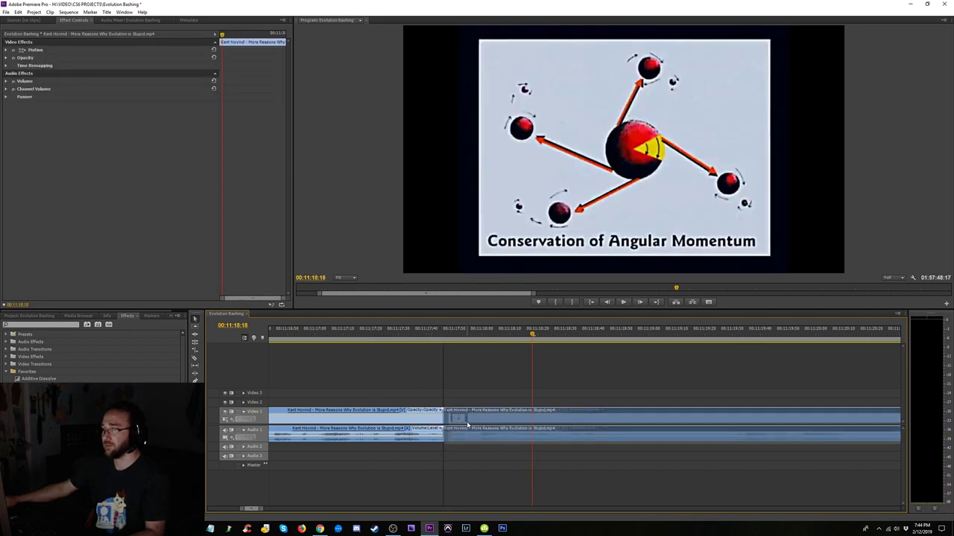
key(space)
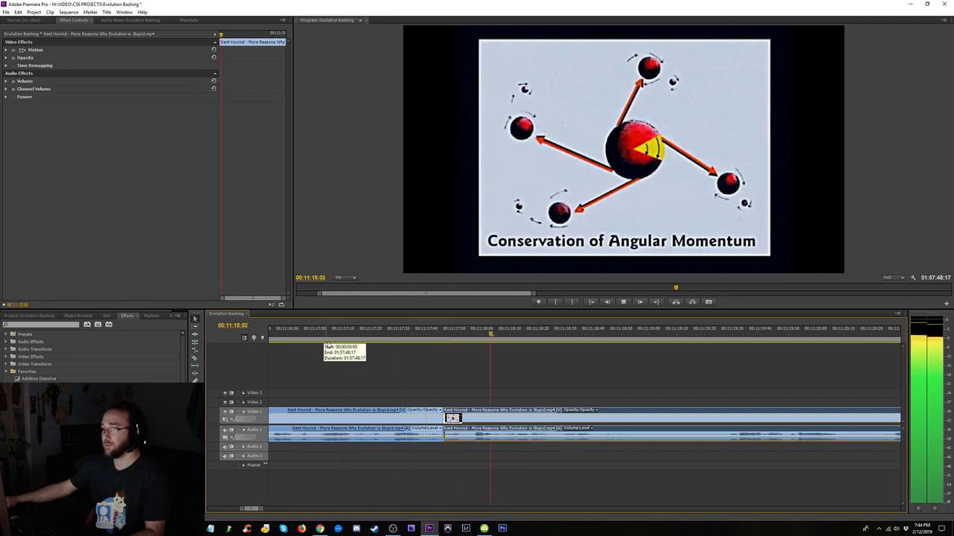
key(space)
- Apply a Constant Power audio transition at the cut and shorten it to 2 frames, ending at the cut
drag(465, 459, 437, 441)
key(shift+d)
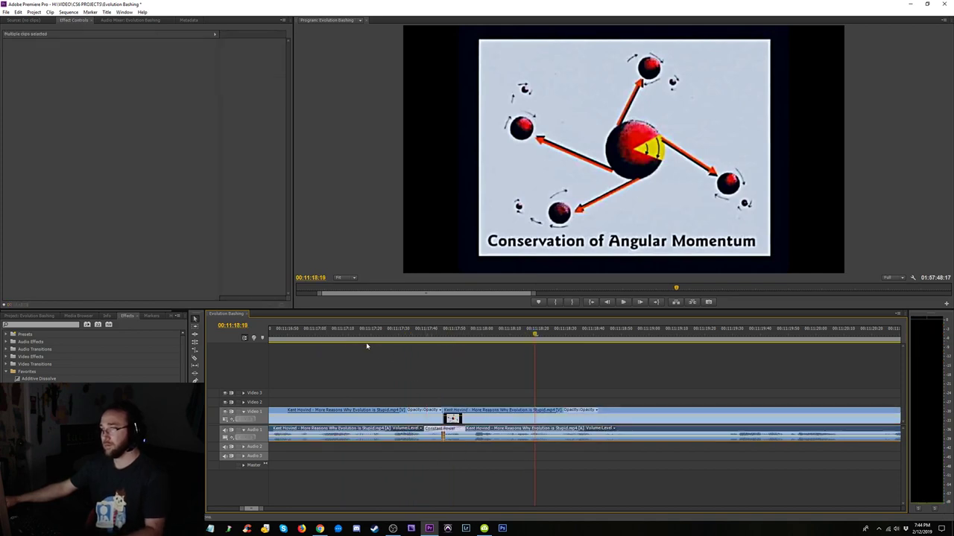
click(427, 436)
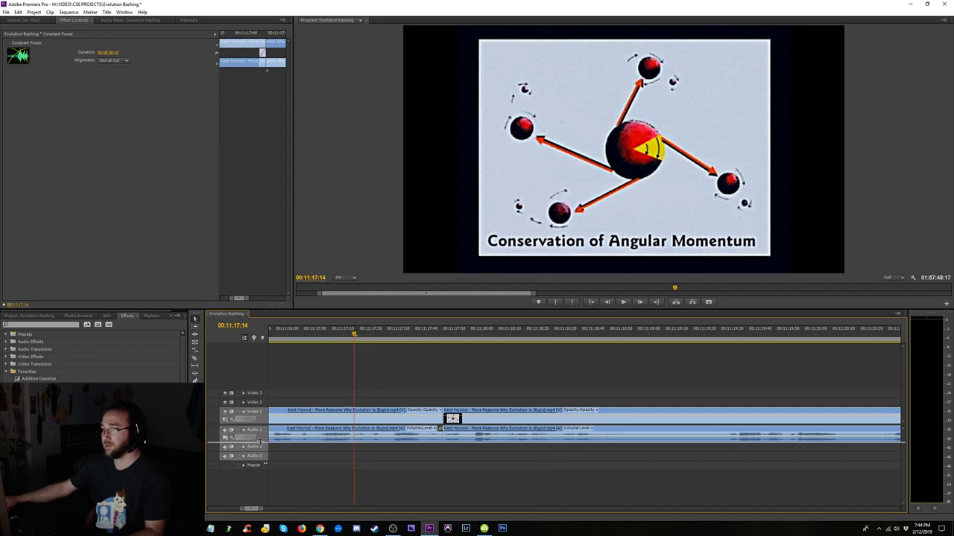
- Increase the height of the Audio 1 track and play the sequence through to about 00:11:32
drag(264, 441, 265, 458)
key(space)
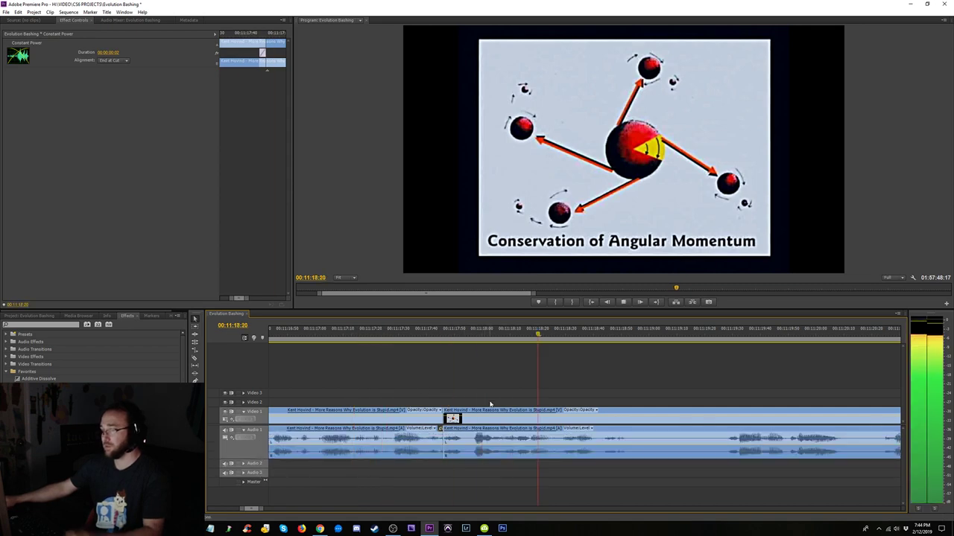
key(minus)
key(minus)
key(minus)
key(minus)
key(minus)
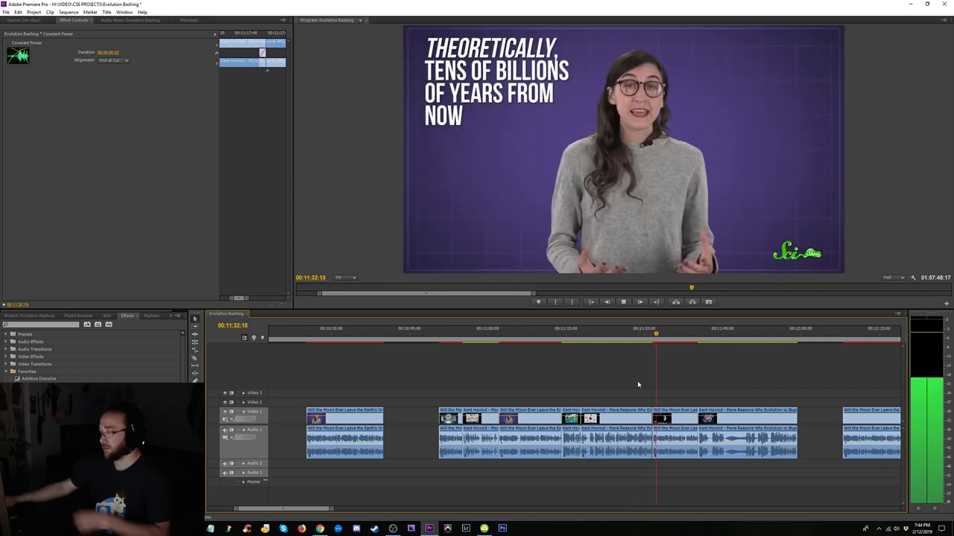
- Trim about 50 frames off the start of the Moon's orbit clip near 00:11:31, close the gap and play back the join
key(=)
key(=)
key(=)
key(=)
drag(451, 415, 516, 420)
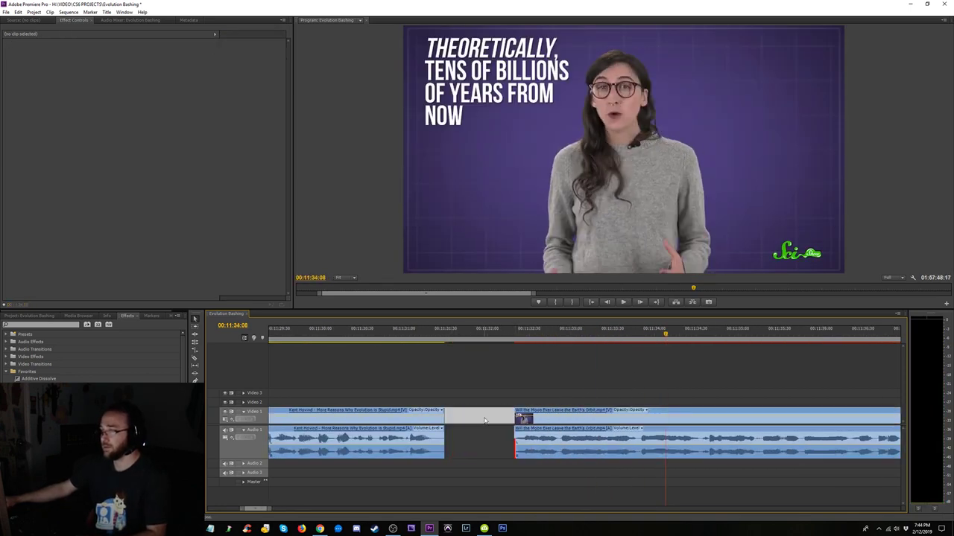
key(Delete)
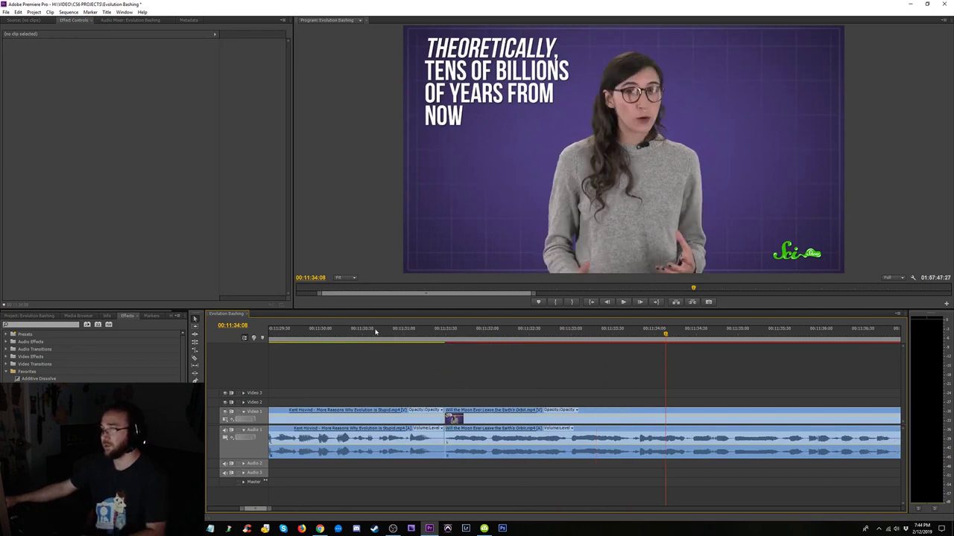
click(377, 333)
key(space)
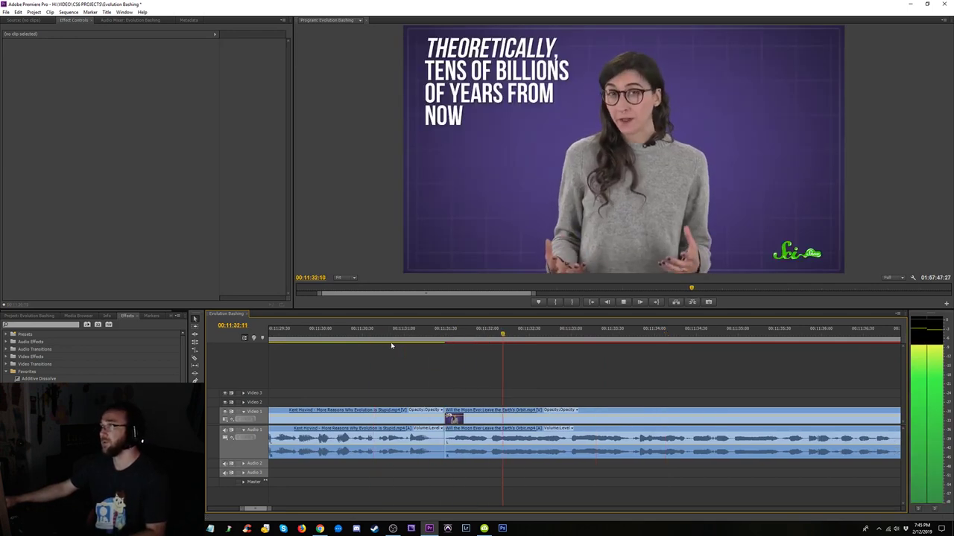
- Trim about 8 frames off the start of the backwards-spinning galaxies clip, close the gap and play on from the join
key(minus)
key(minus)
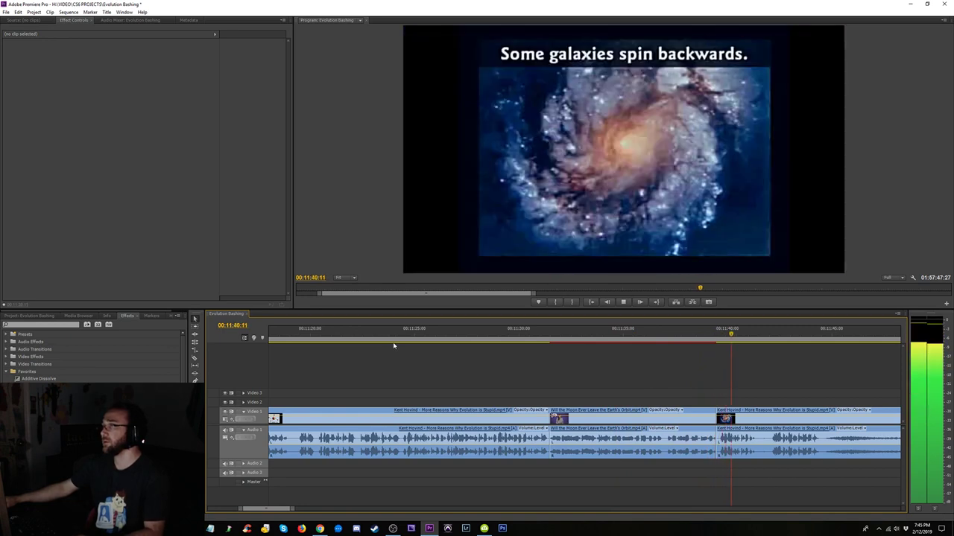
key(equal)
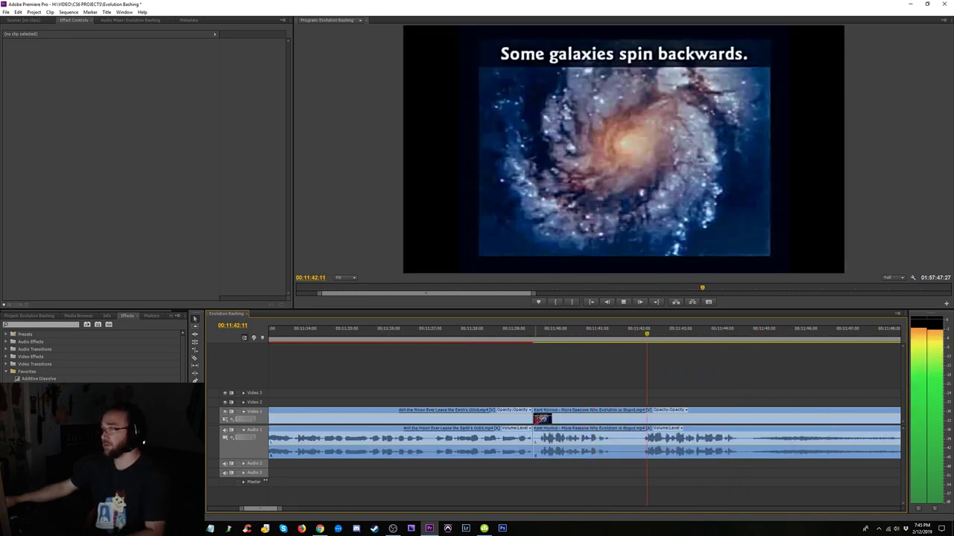
drag(535, 419, 538, 422)
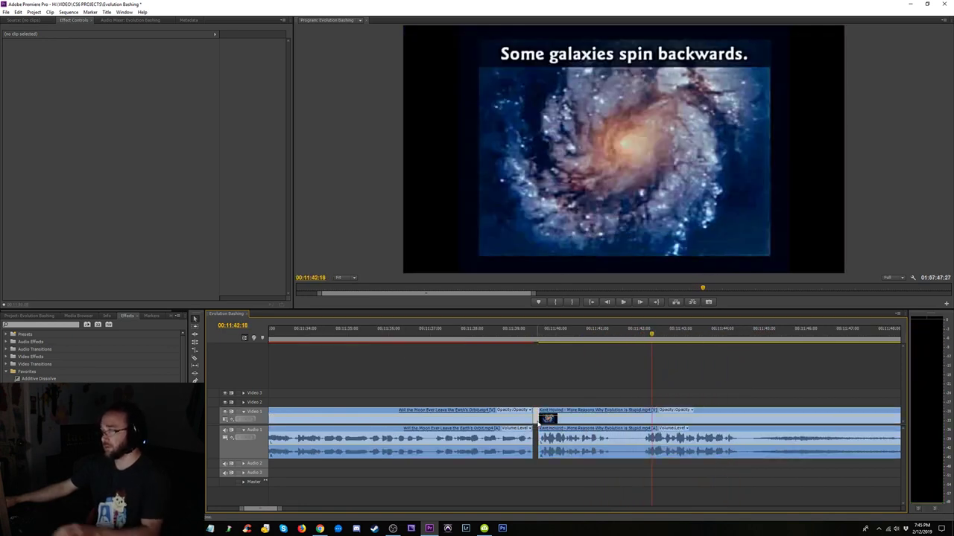
key(Delete)
click(520, 339)
key(space)
key(minus)
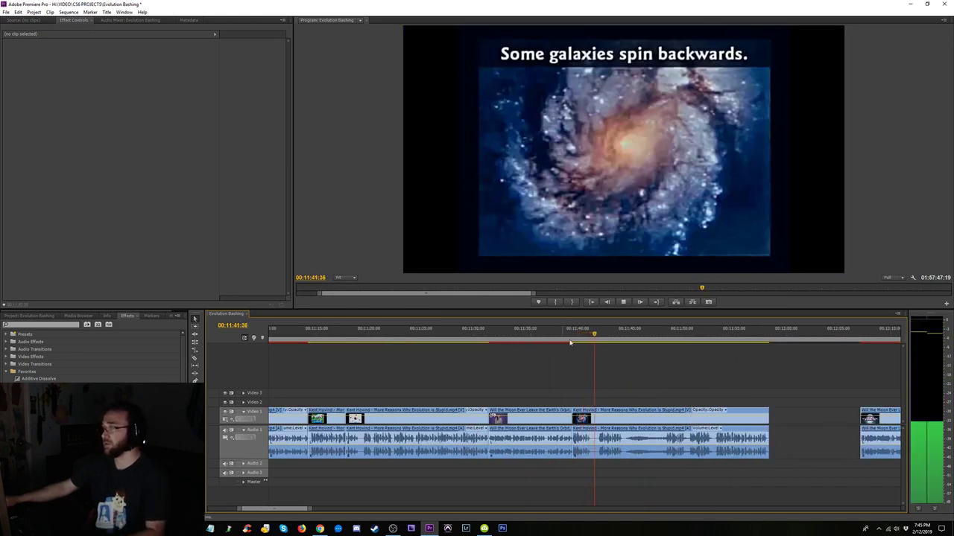
click(626, 338)
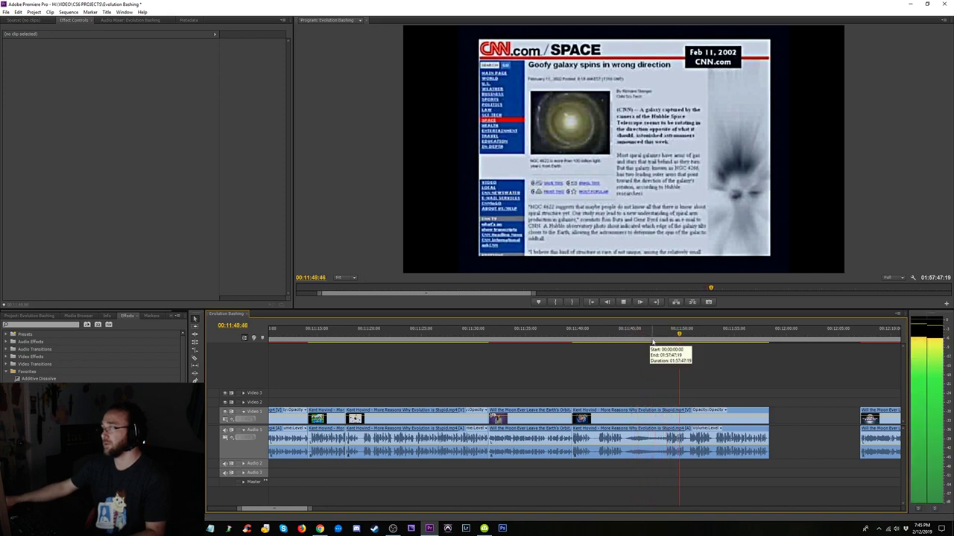
- Review the backwards-spinning galaxies clip from about 00:11:38 and trim about 2.5 seconds off its start
click(558, 338)
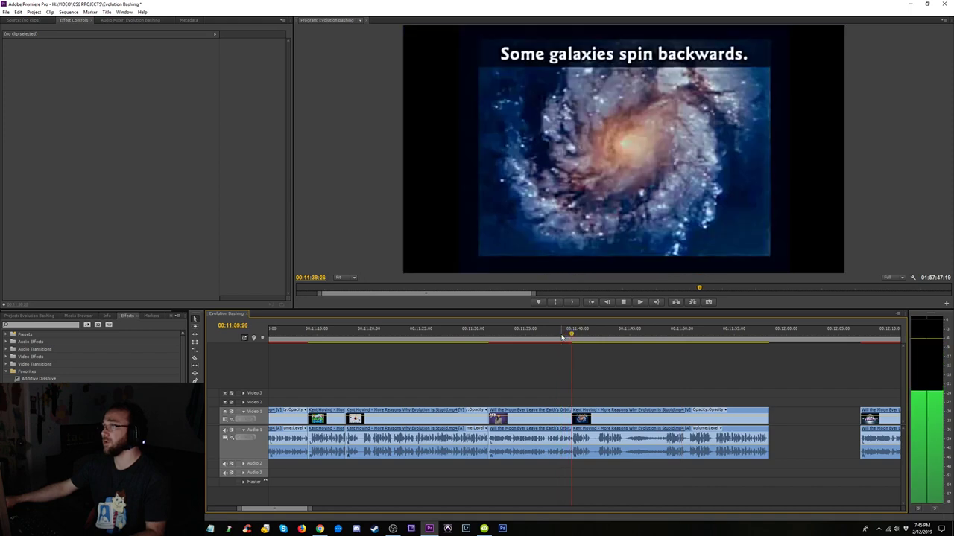
click(670, 338)
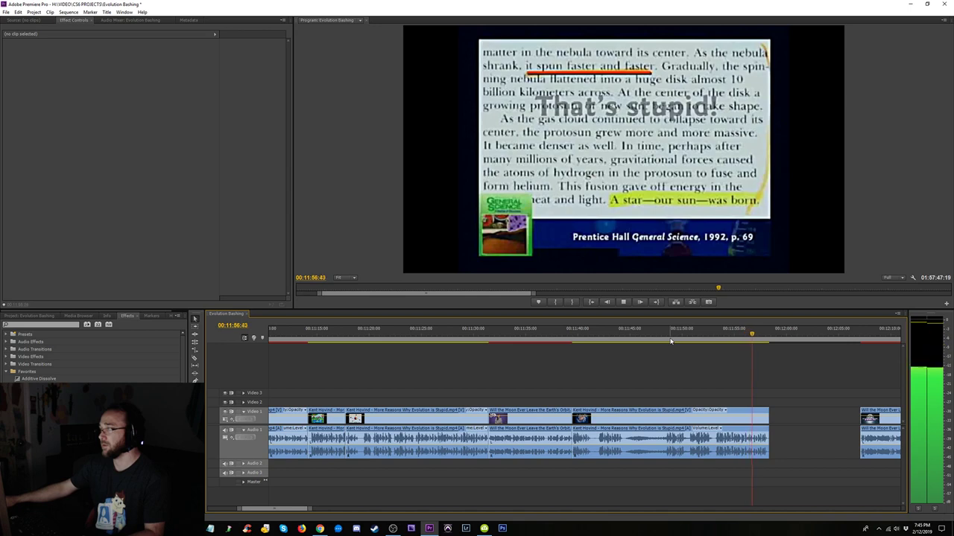
click(593, 340)
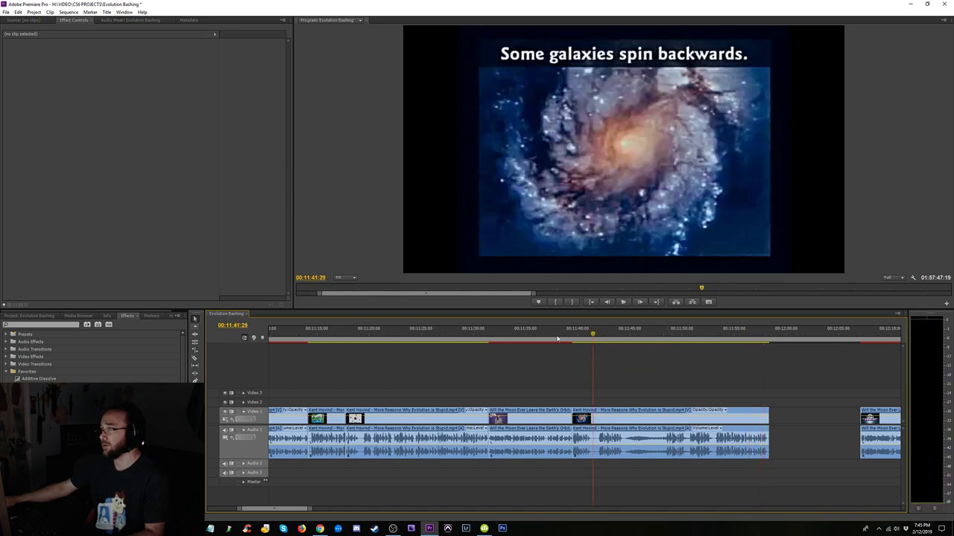
click(550, 340)
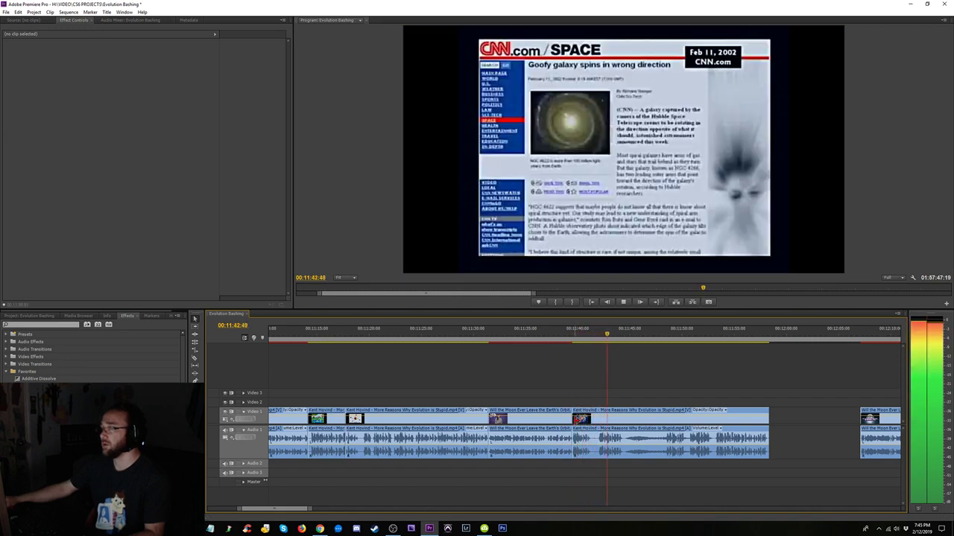
drag(572, 418, 599, 419)
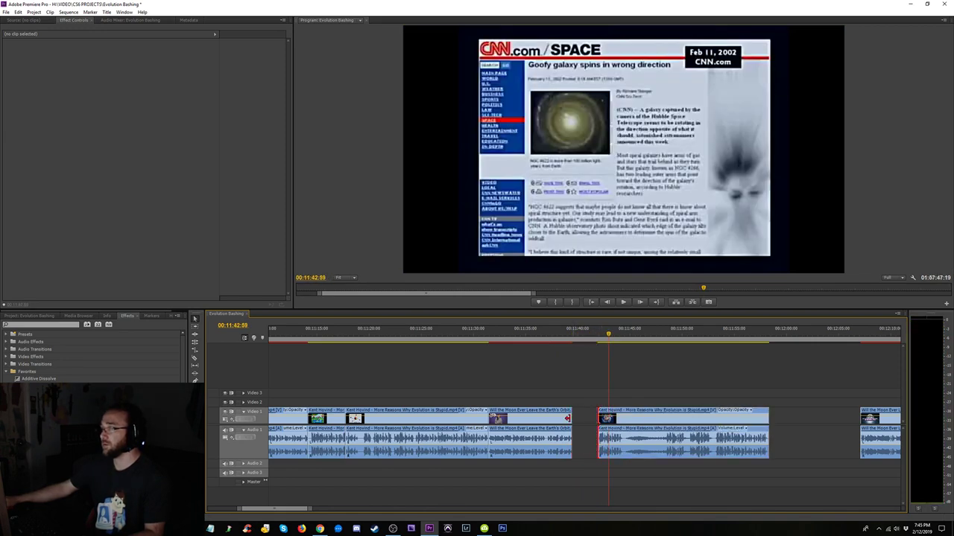
- Move the Moon's orbit clip against the trimmed galaxies clip, extend the preceding Kent Hovind clip to fill the gap and play back the joins
drag(532, 419, 557, 419)
click(489, 420)
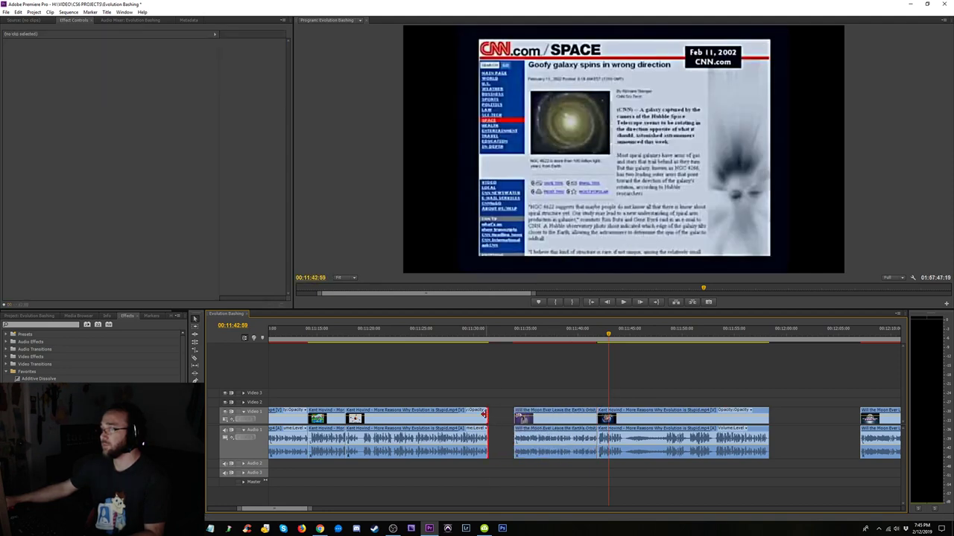
drag(484, 418, 514, 419)
click(490, 333)
key(space)
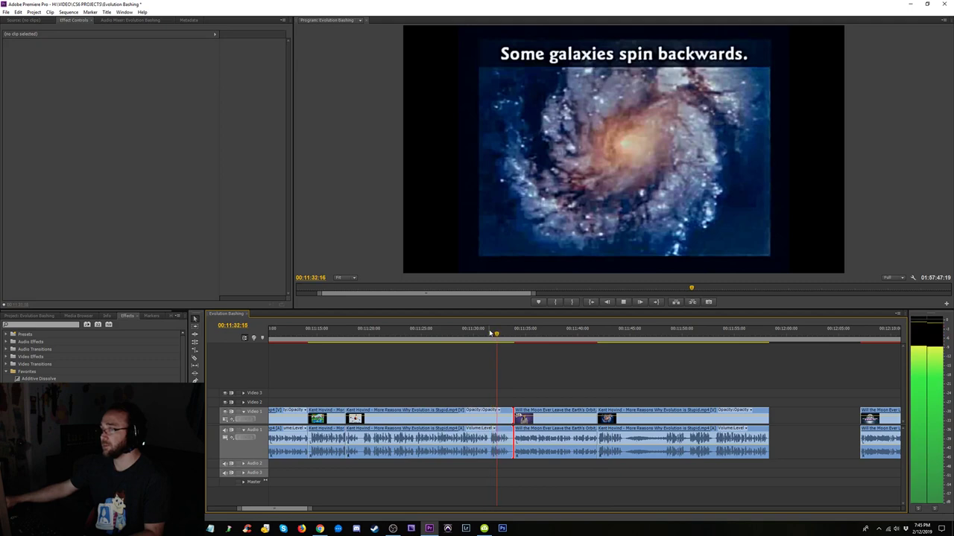
key(=)
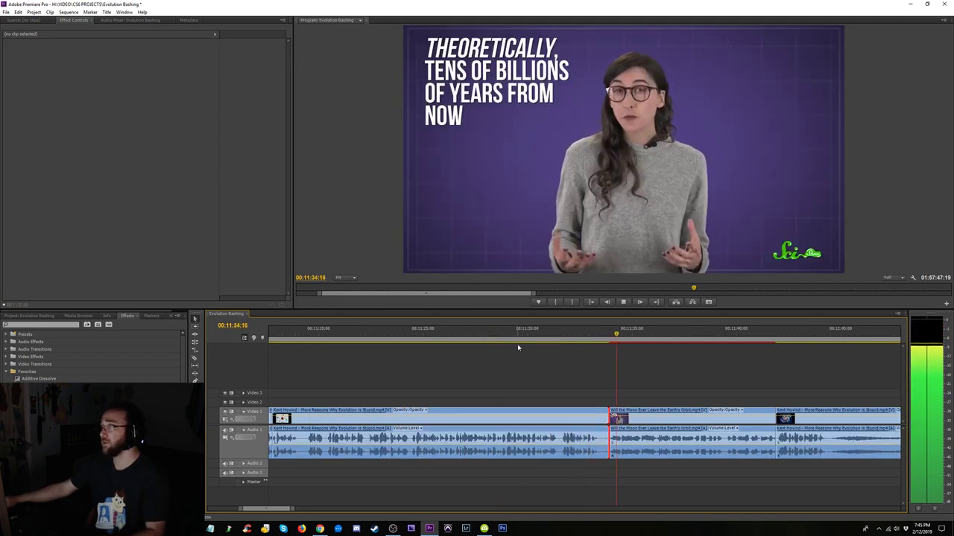
key(minus)
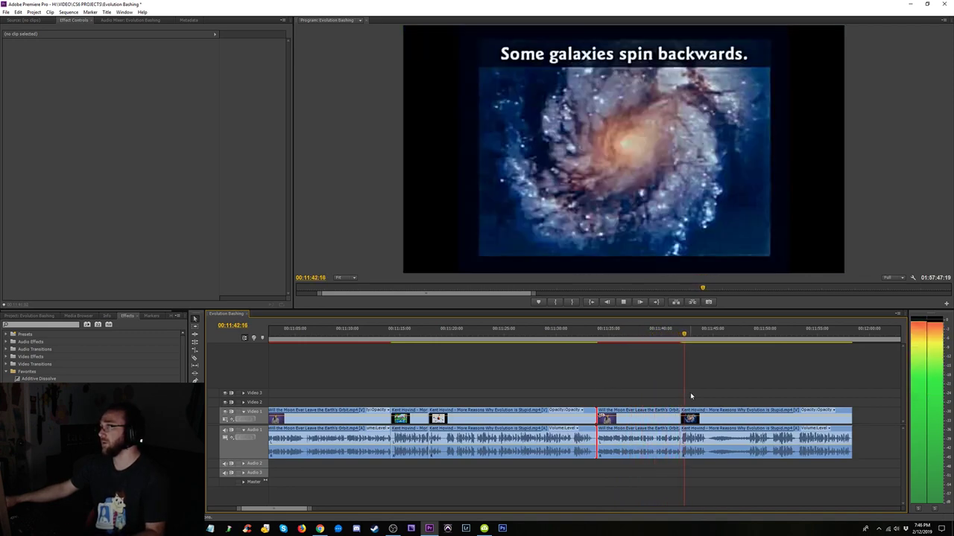
- Roll only the video cut between the Moon's orbit and galaxies clips back to about 00:11:41:25 and play through it
key(equal)
key(equal)
key(space)
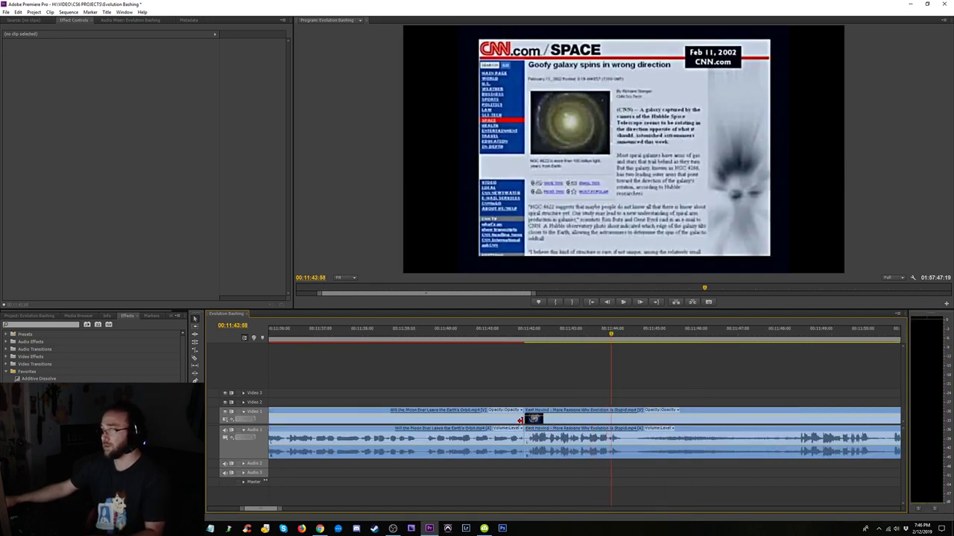
drag(519, 420, 509, 420)
click(447, 337)
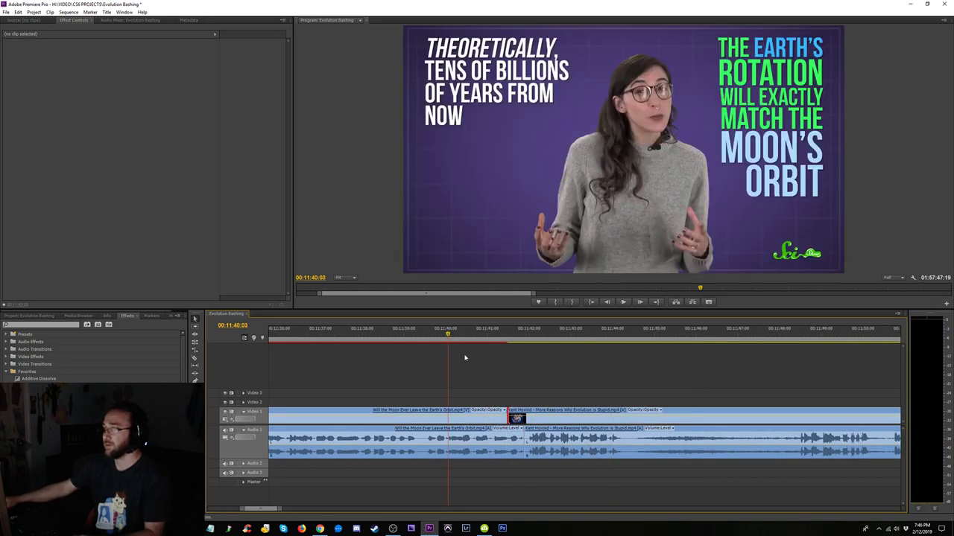
key(space)
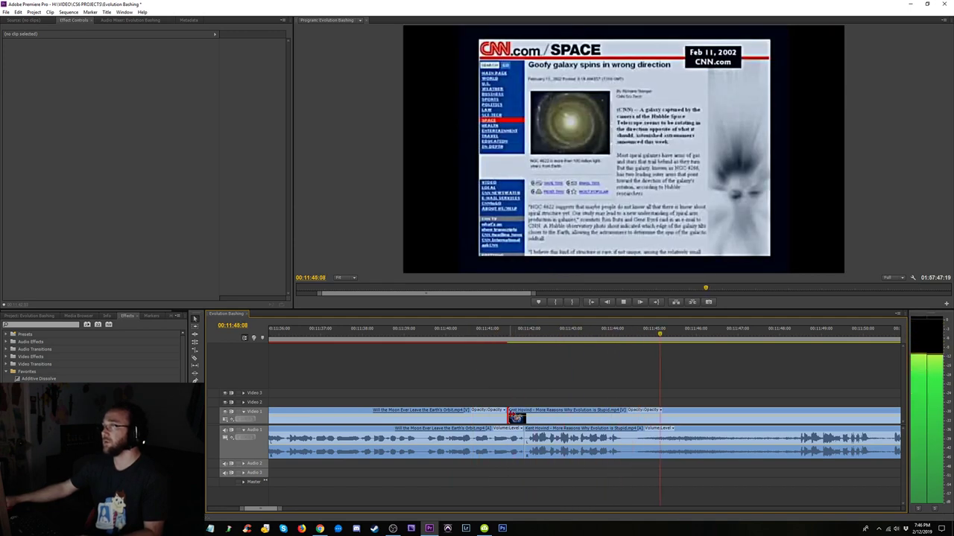
key(space)
- Try rolling the video cut forward to about 00:11:43, play it back and undo the change
drag(516, 418, 572, 414)
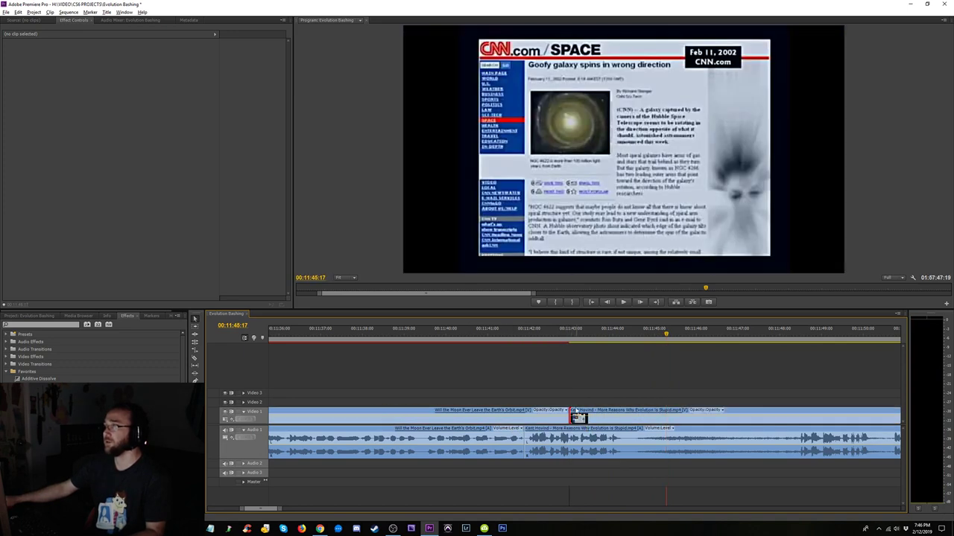
click(511, 336)
key(space)
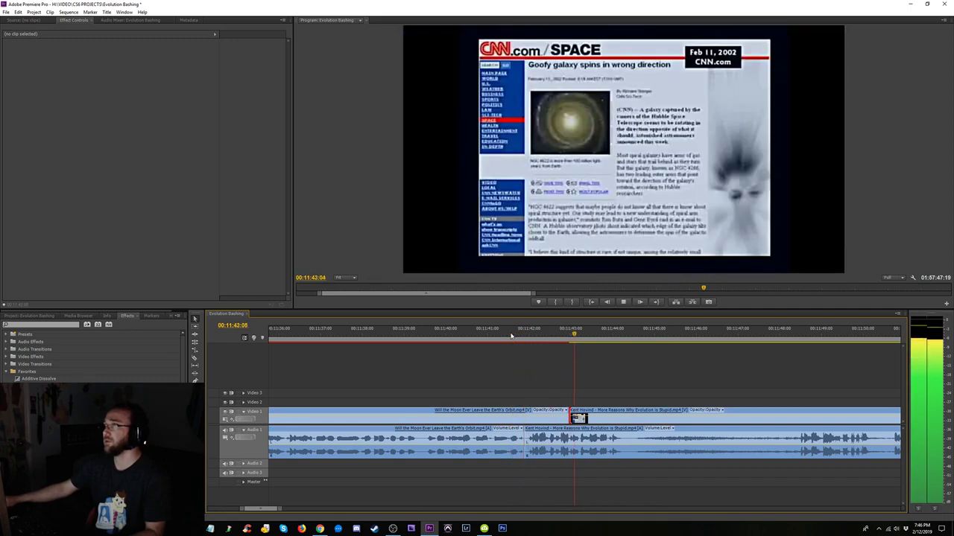
key(space)
key(ctrl+z)
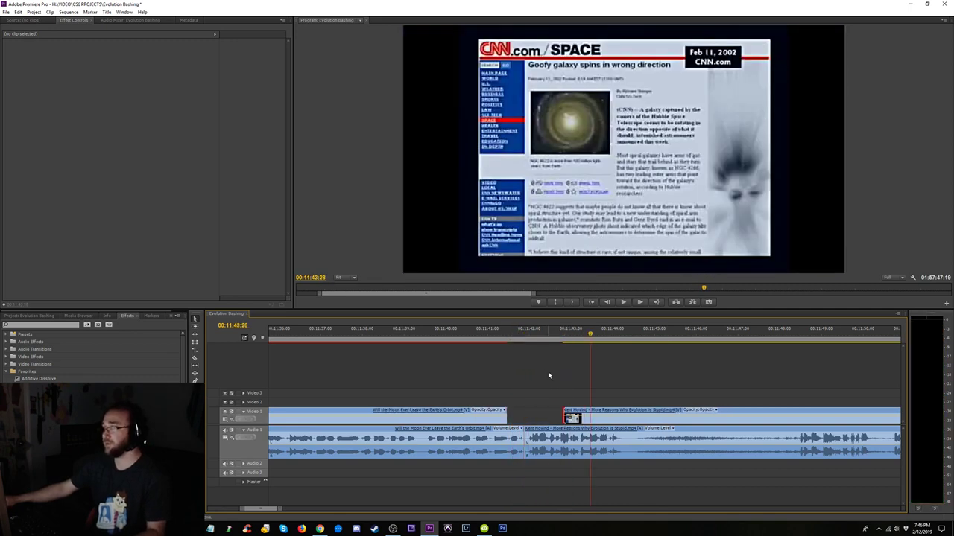
key(ctrl+z)
- Roll the video cut into the galaxies clip back to 00:11:41:18, leaving the audio cut in place, and play back the join
click(453, 335)
key(space)
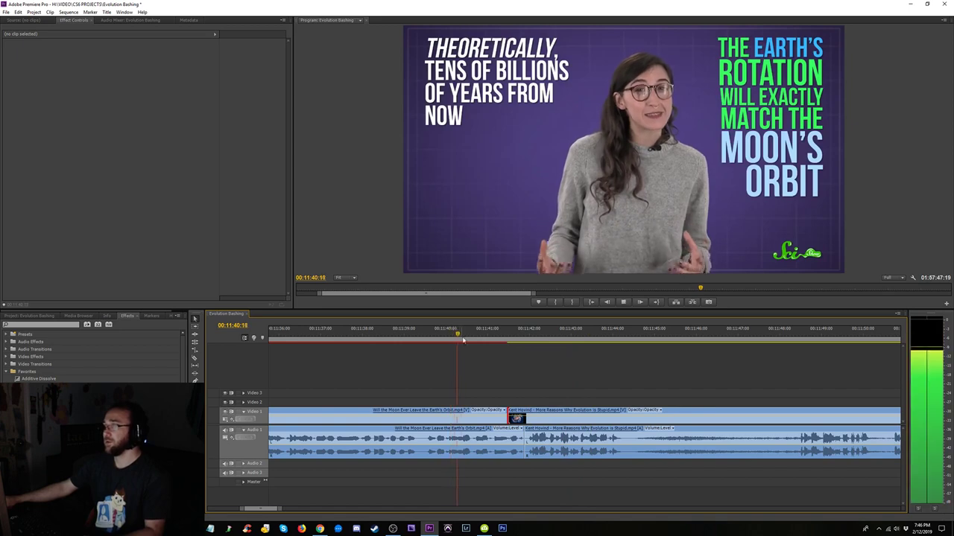
key(space)
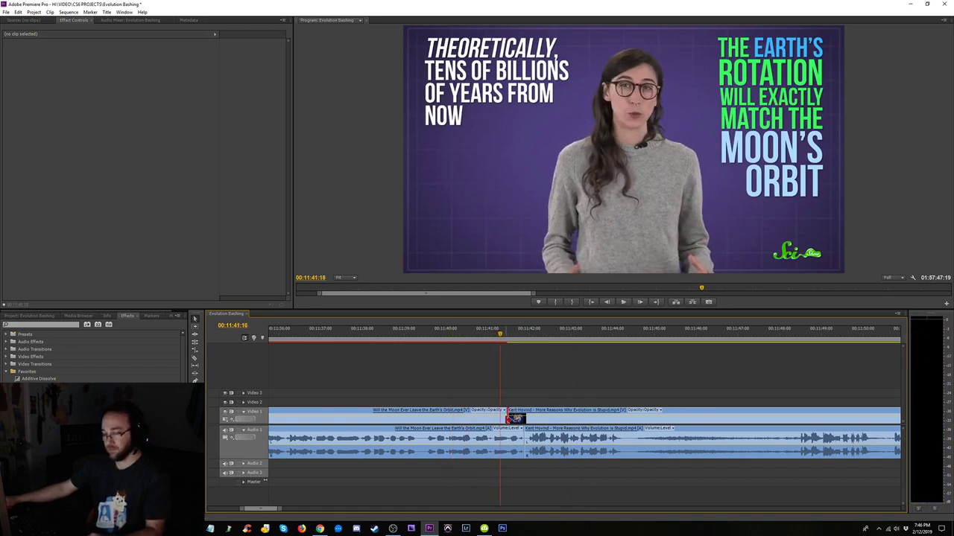
drag(508, 419, 500, 418)
alt+click(501, 419)
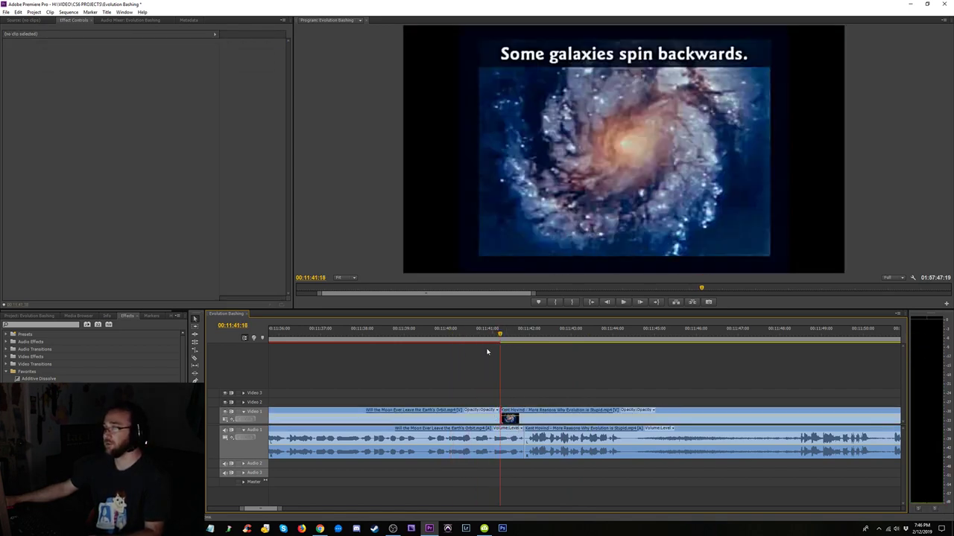
click(469, 339)
key(space)
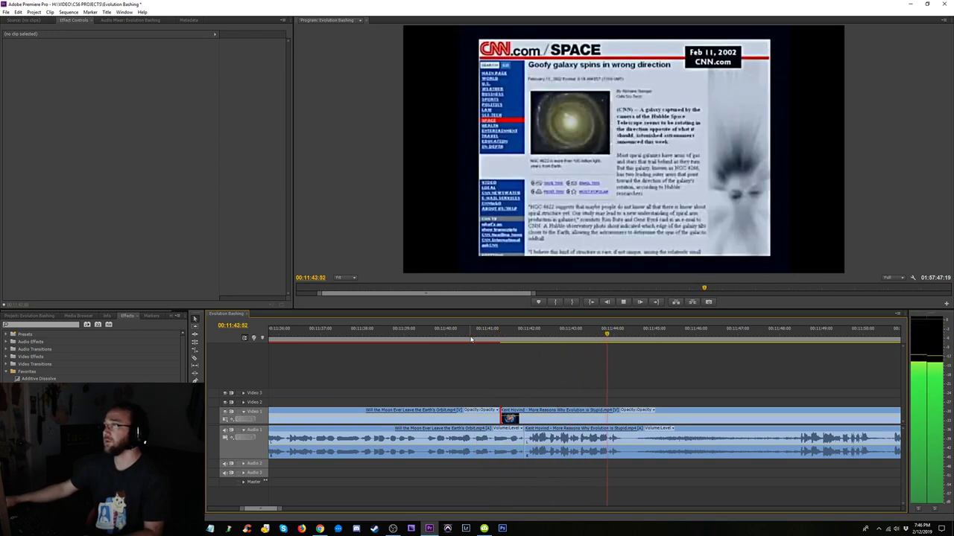
- Apply a Constant Power audio transition at the cut near 00:11:42 and shorten it to 2 frames, ending at the cut
drag(541, 470, 517, 457)
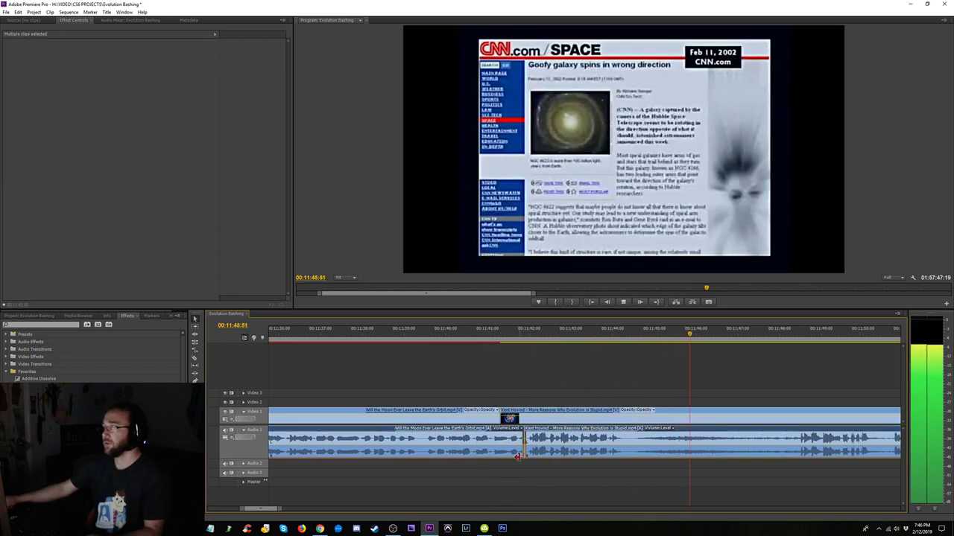
click(488, 341)
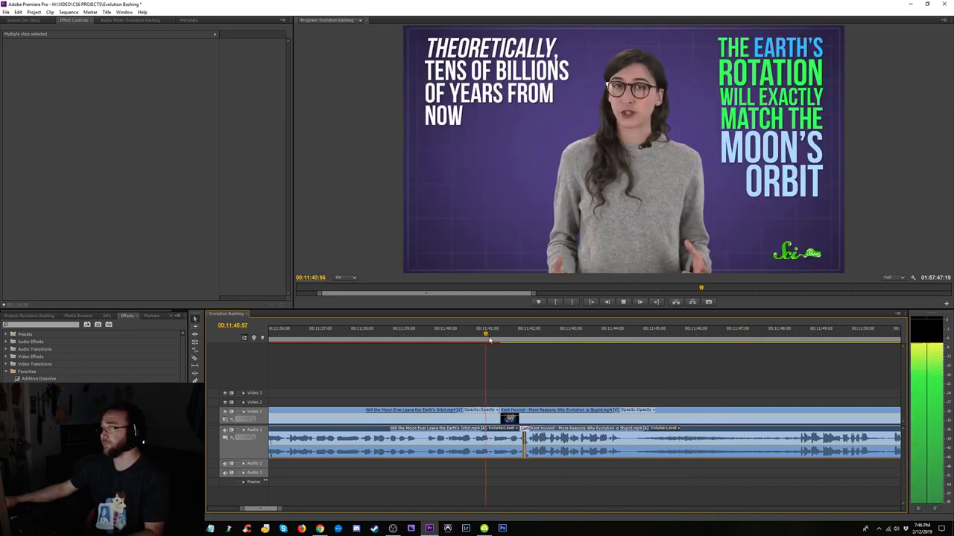
click(524, 432)
click(492, 341)
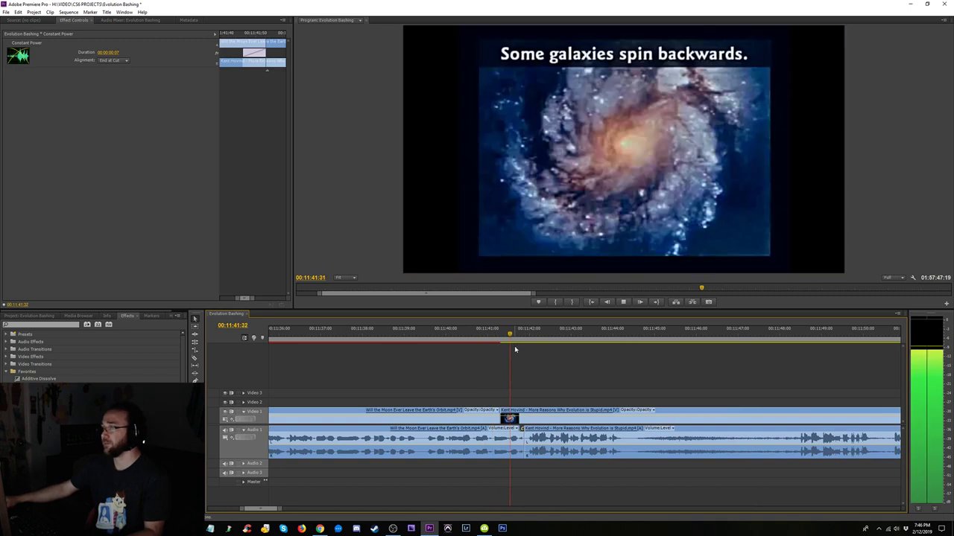
key(=)
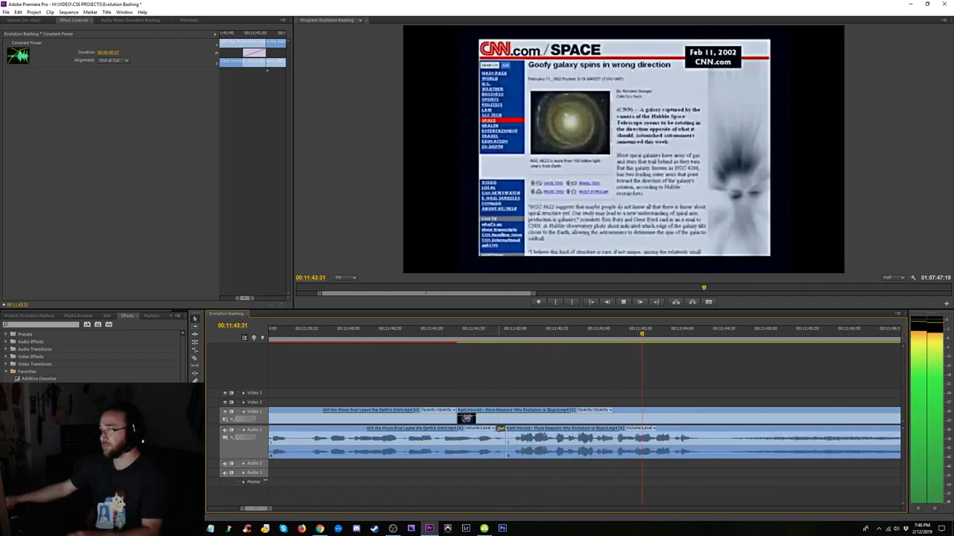
key(minus)
key(minus)
key(minus)
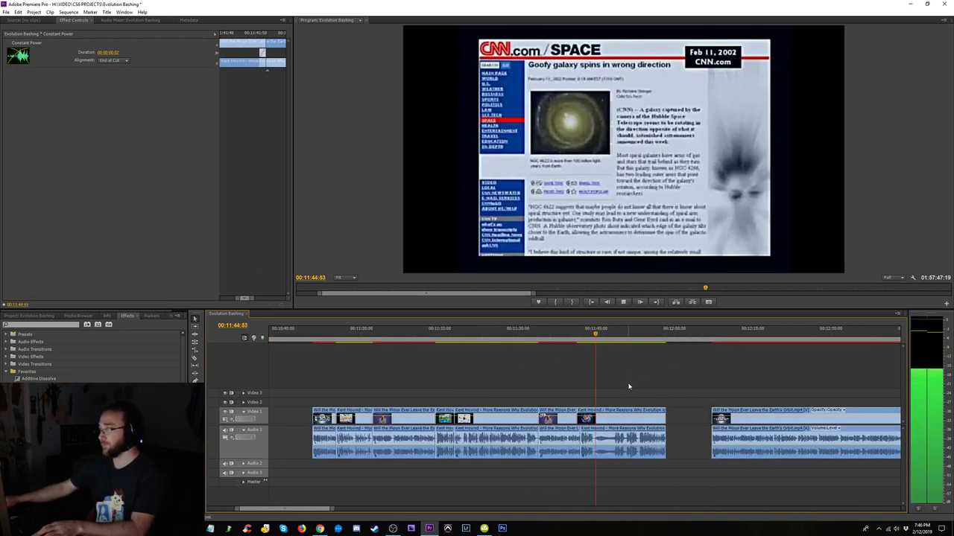
- Skim the next Moon's orbit clip from its start to about 00:12:40 to judge which passages to use
click(662, 335)
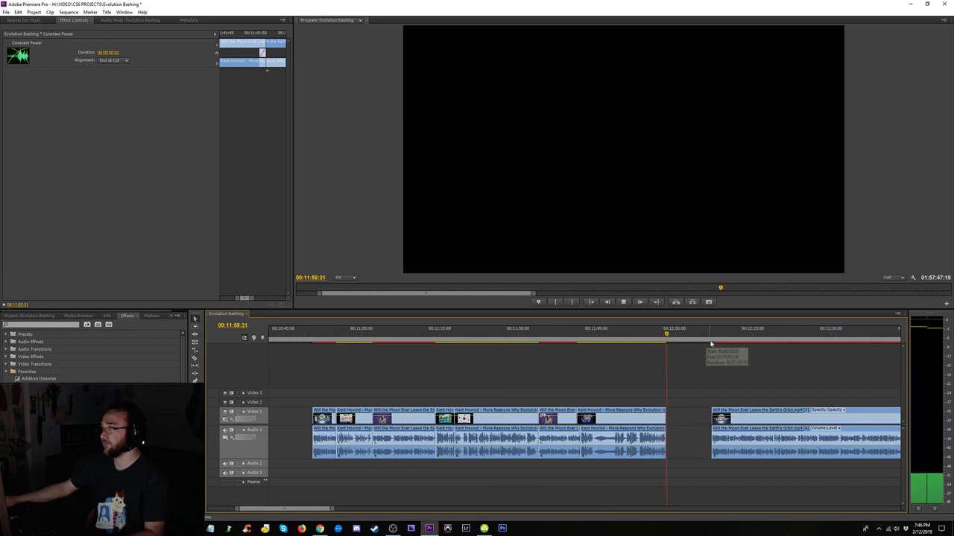
click(717, 336)
click(756, 335)
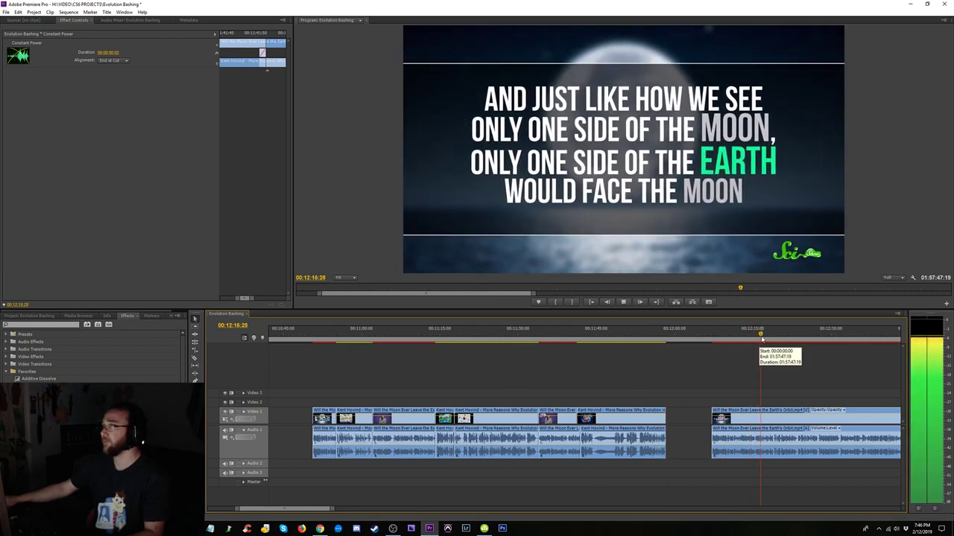
click(794, 337)
click(827, 336)
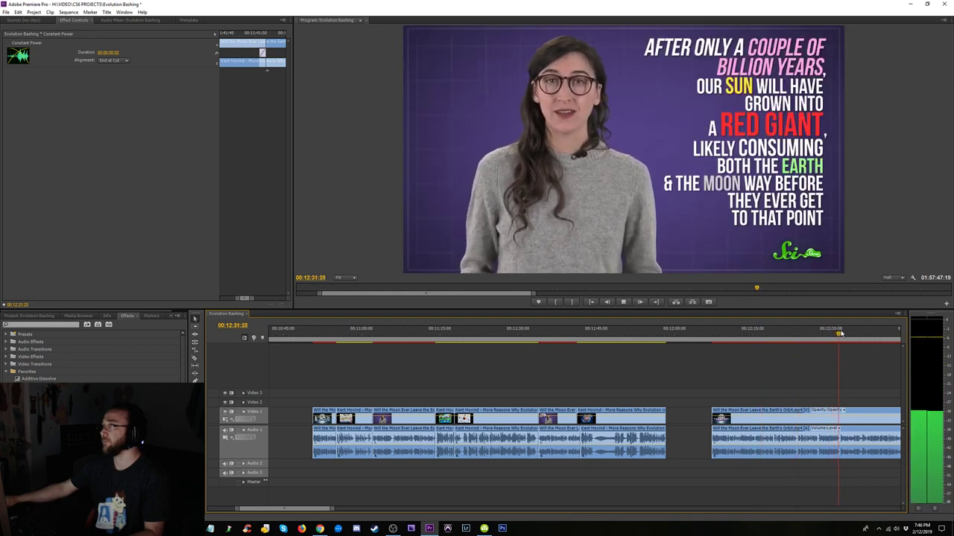
click(858, 335)
click(825, 336)
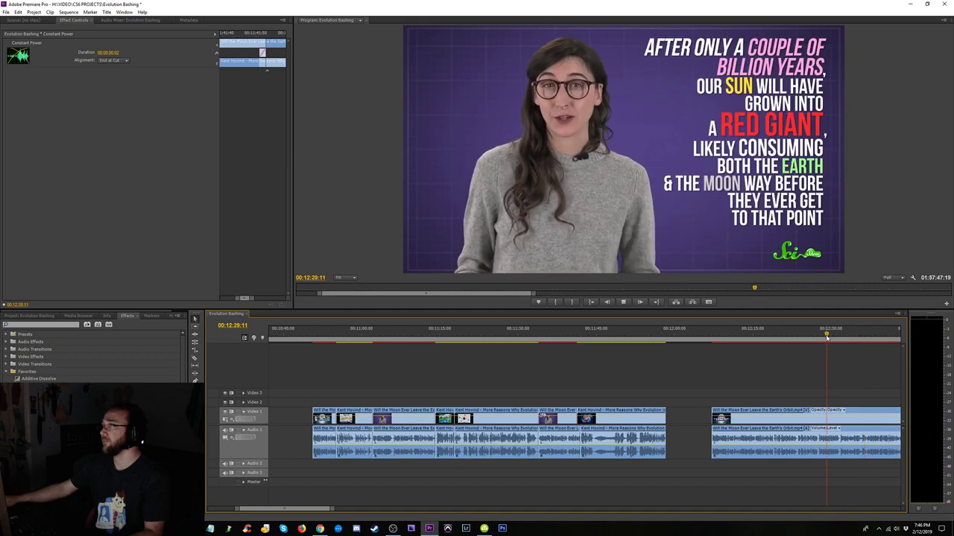
click(869, 336)
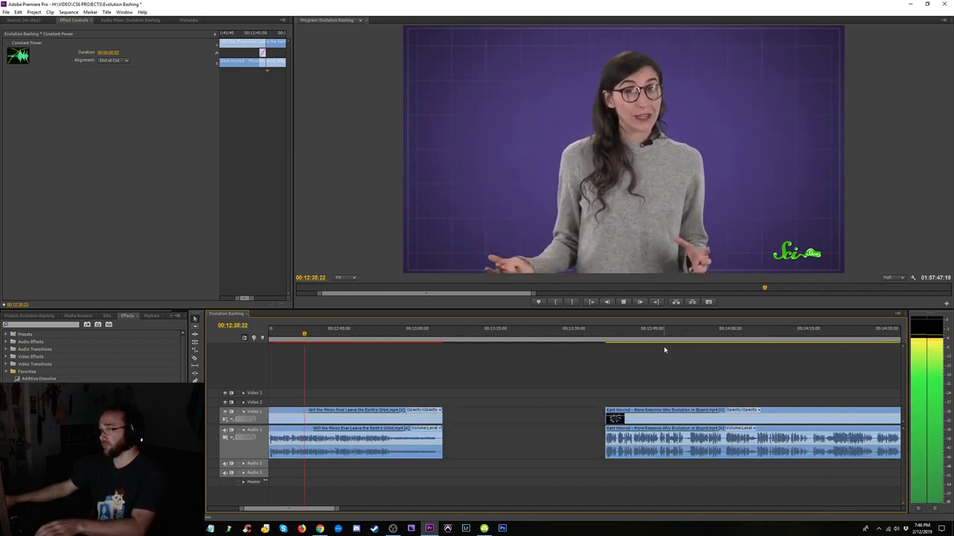
key(minus)
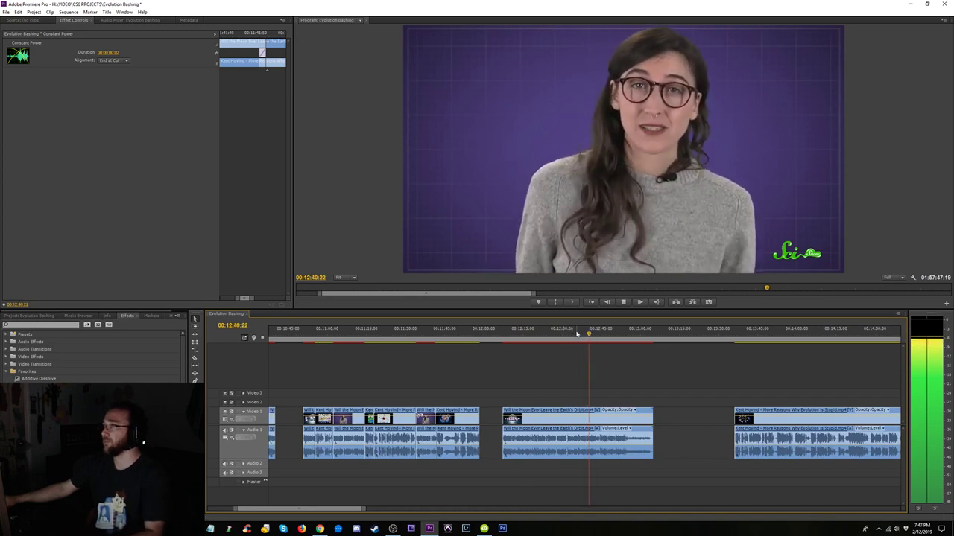
- Play the Moon's orbit clip between about 00:12:30 and 00:12:50 and trim its end back to 00:12:47:48
click(555, 335)
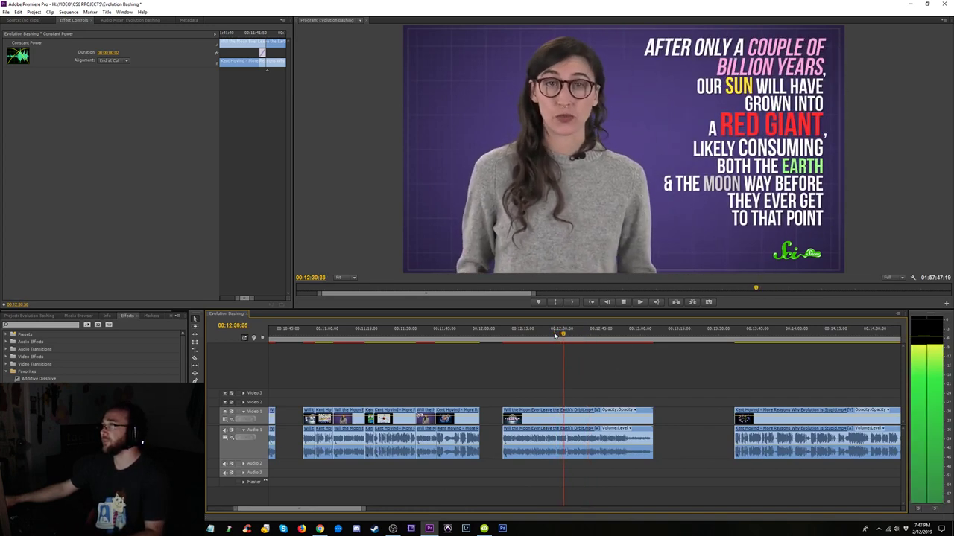
key(space)
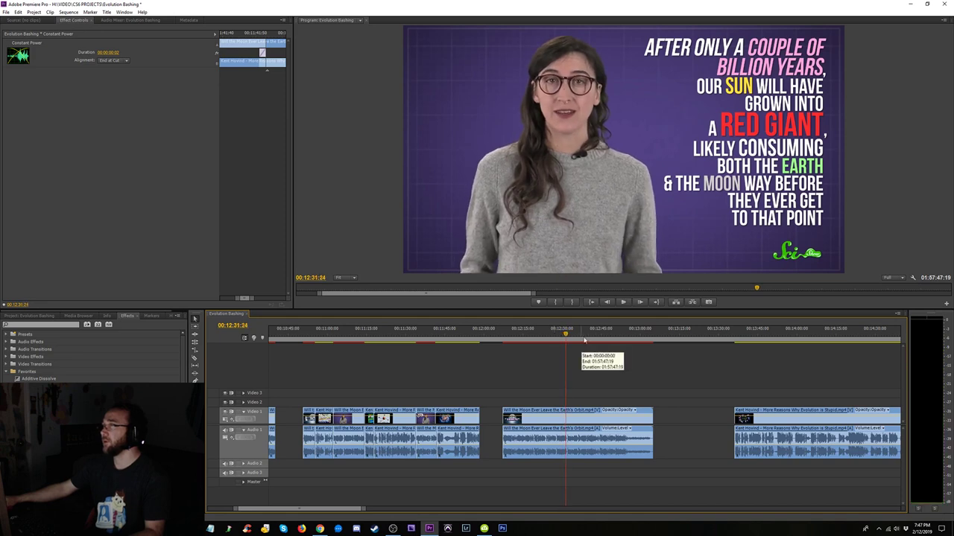
click(590, 334)
key(space)
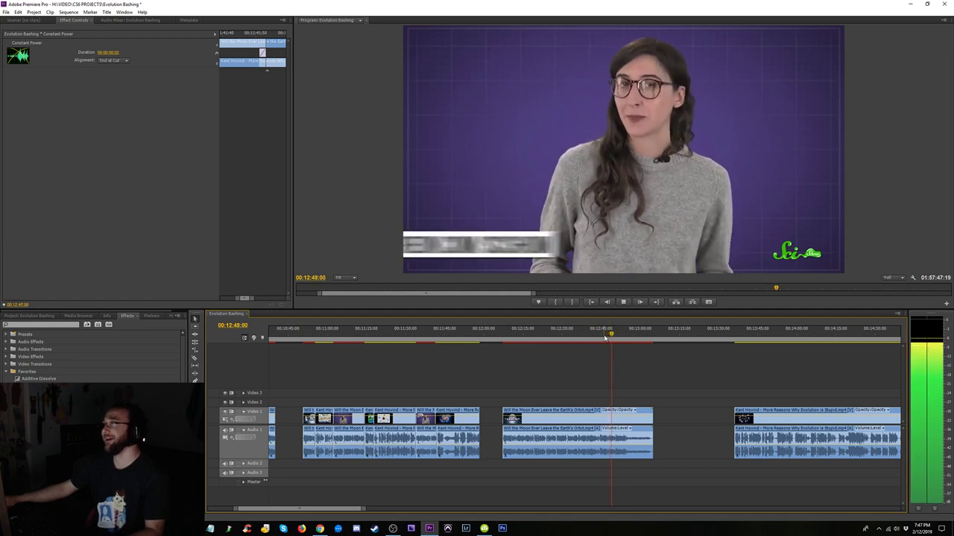
key(space)
key(equal)
key(equal)
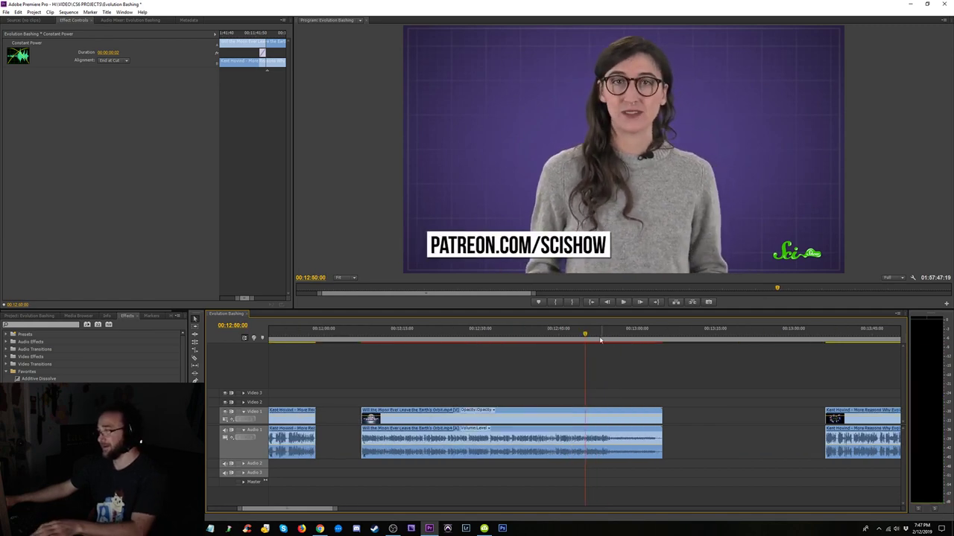
click(542, 335)
key(space)
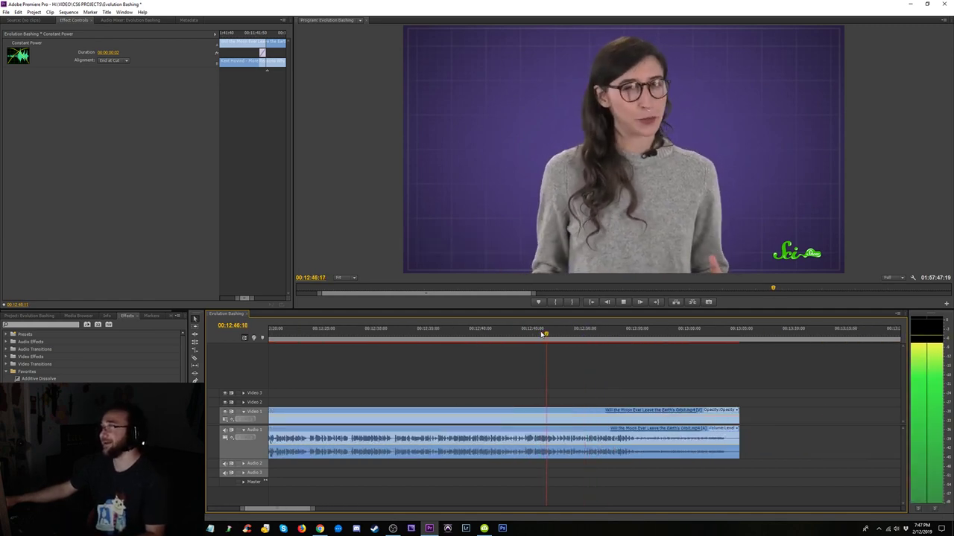
key(space)
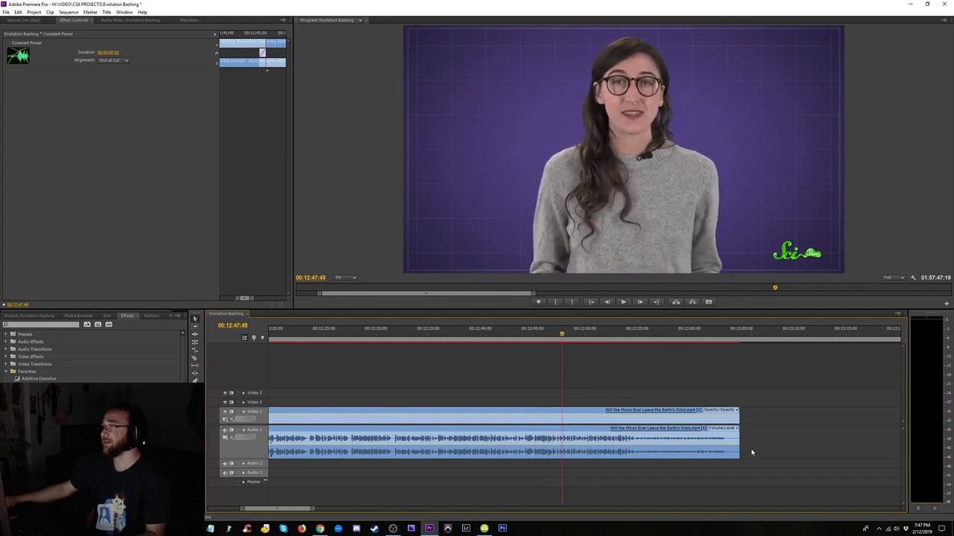
drag(741, 447, 562, 414)
- Split the Moon's orbit clip at 00:12:44:11 and ripple delete the part before the cut
click(502, 335)
key(space)
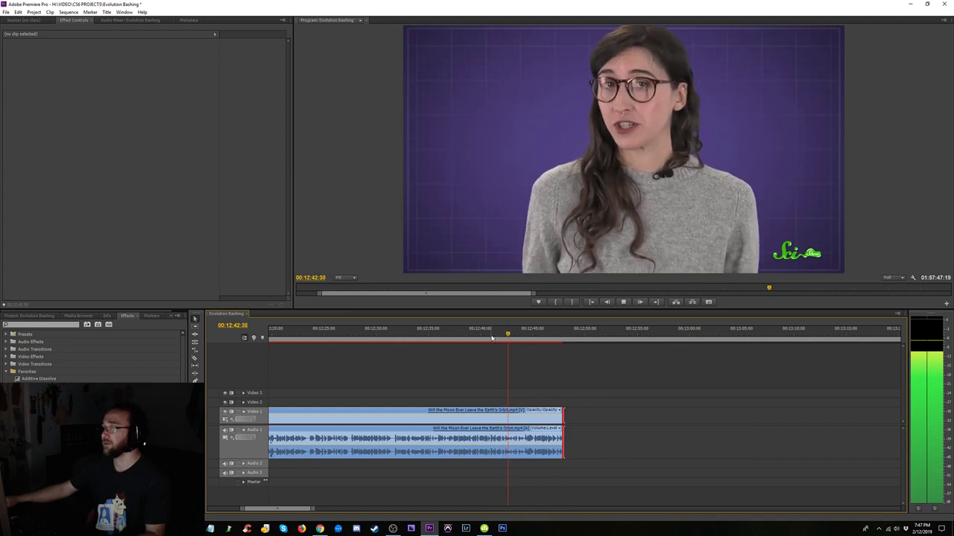
key(space)
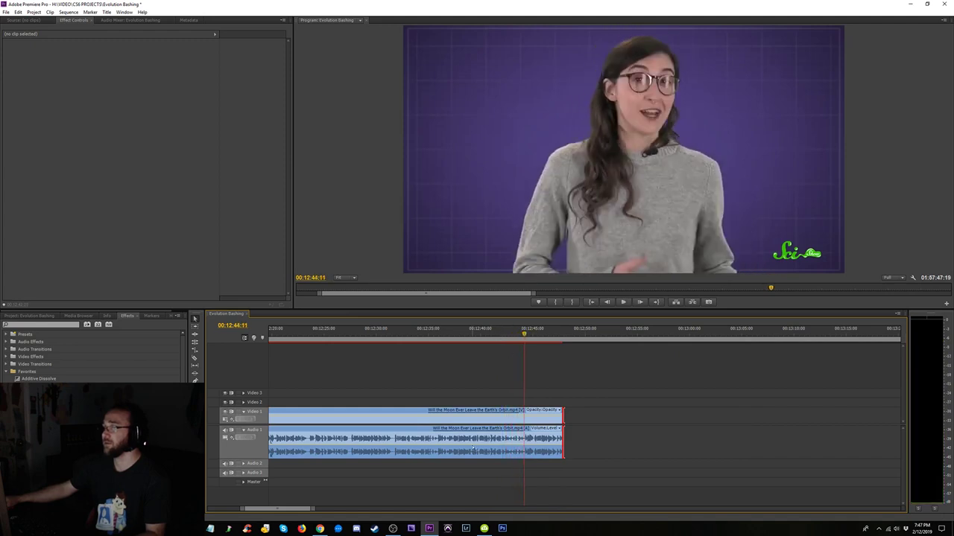
click(525, 418)
key(v)
click(479, 420)
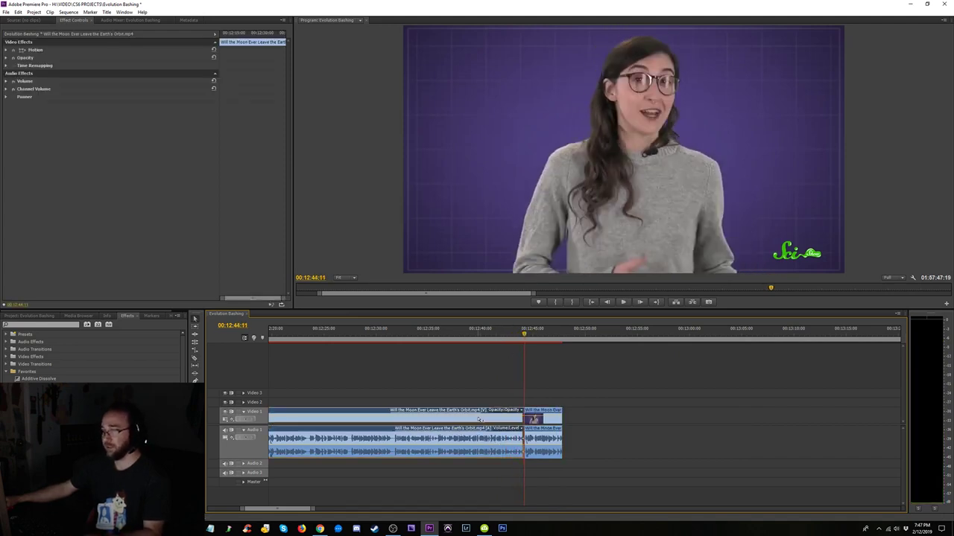
key(Delete)
- Close the gap before the remaining Moon's orbit snippet so it directly follows the Kent Hovind clip, and play back the join
key(minus)
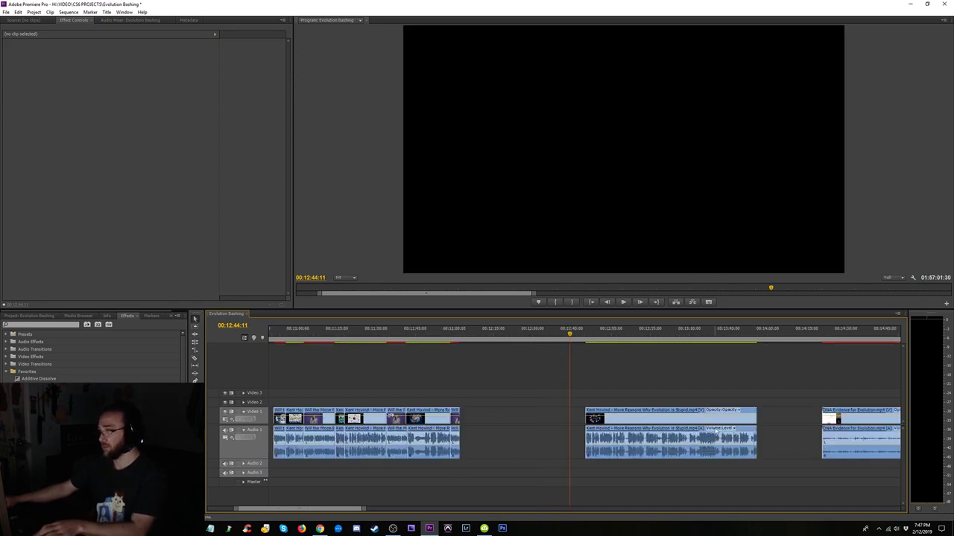
key(space)
click(521, 421)
key(Delete)
key(equal)
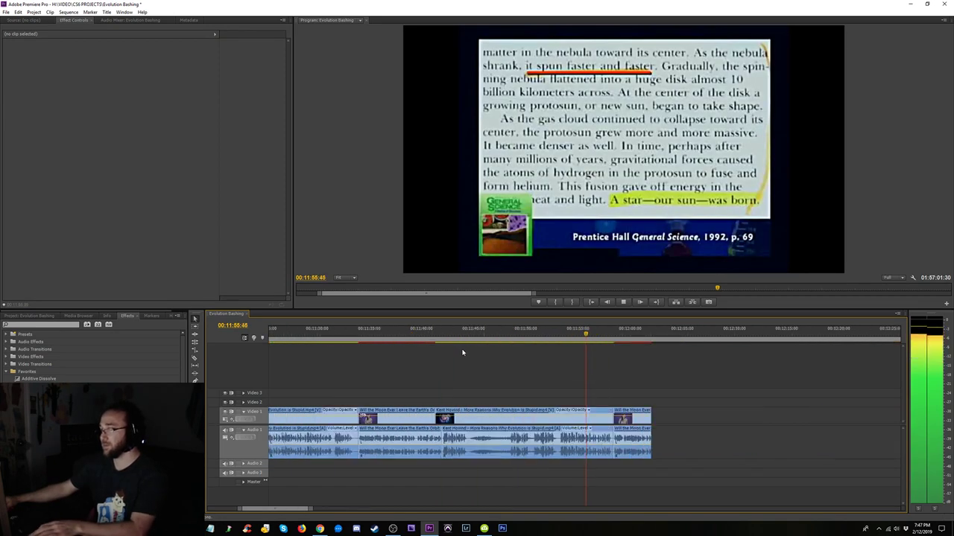
key(equal)
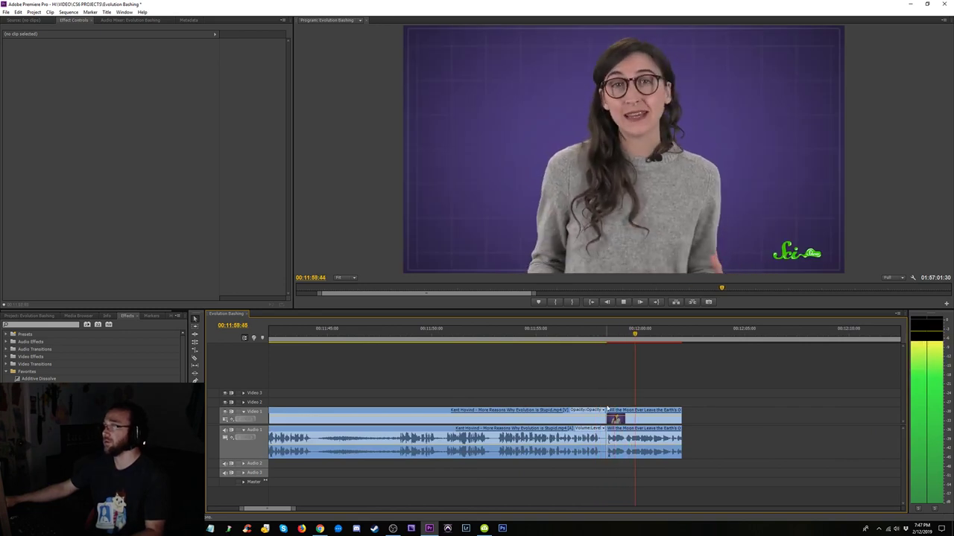
- Move the Moon's orbit snippet earlier to about 00:11:58:09, over the end of the Kent Hovind clip, and play back the join
click(588, 335)
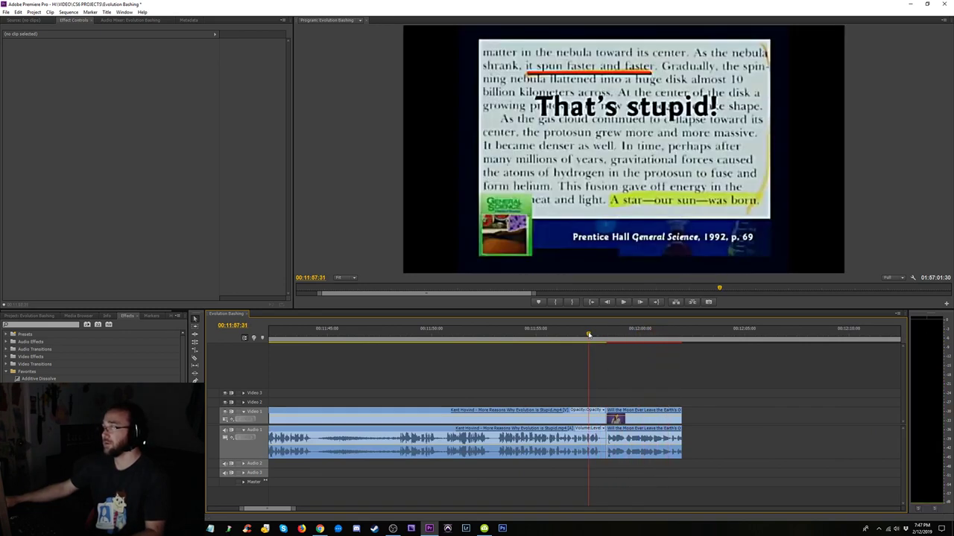
key(equal)
drag(637, 423, 619, 421)
key(space)
click(530, 334)
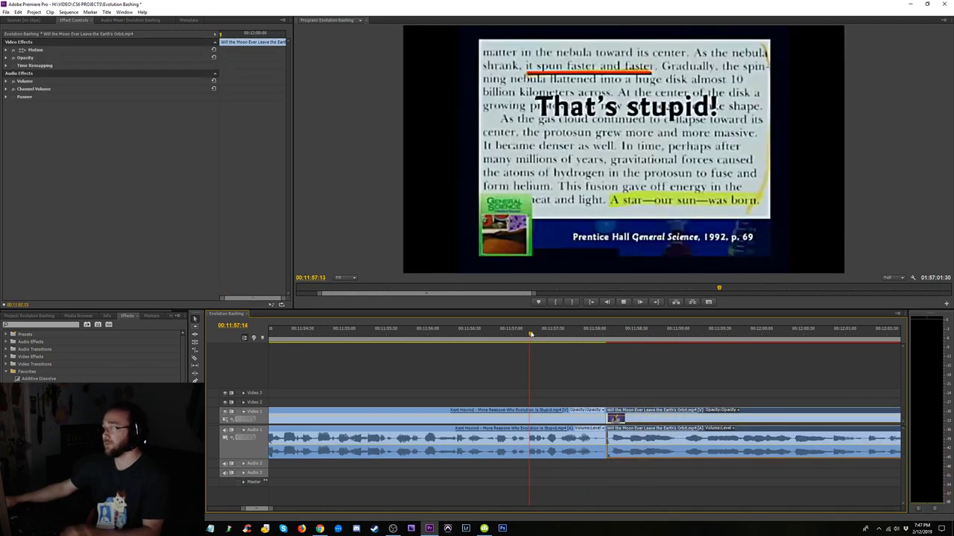
key(space)
- Select the audio on both sides of the cut near 00:11:58 and play back the join from about 00:11:53
key(minus)
key(minus)
key(minus)
key(minus)
key(minus)
key(minus)
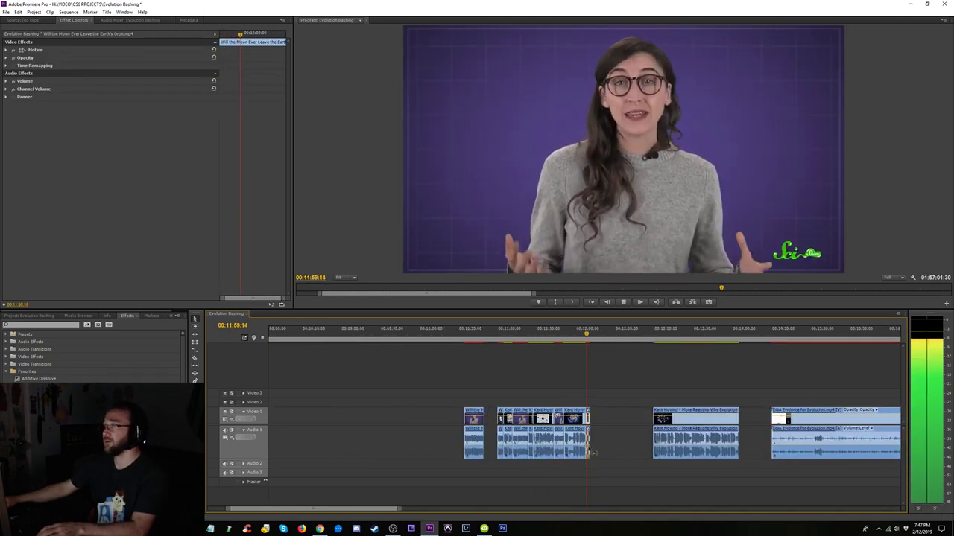
click(565, 445)
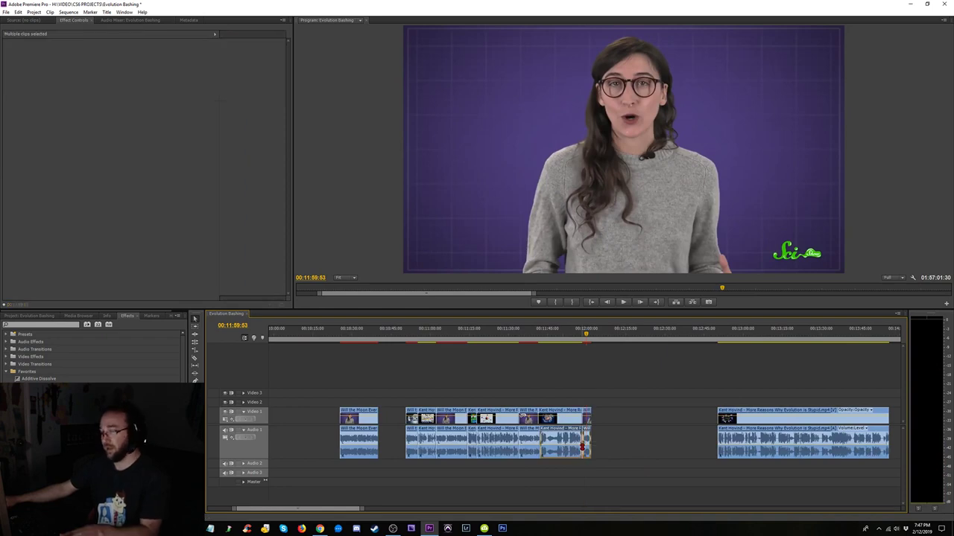
click(568, 335)
key(space)
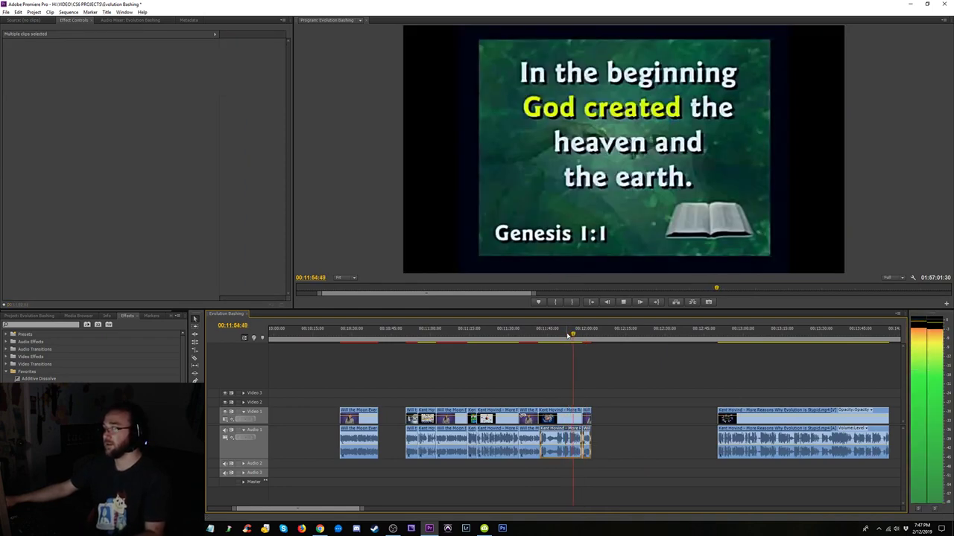
- Play back the passages near 00:10:55 and 00:10:30 and delete the isolated Moon's orbit clip around 00:10:30
click(411, 342)
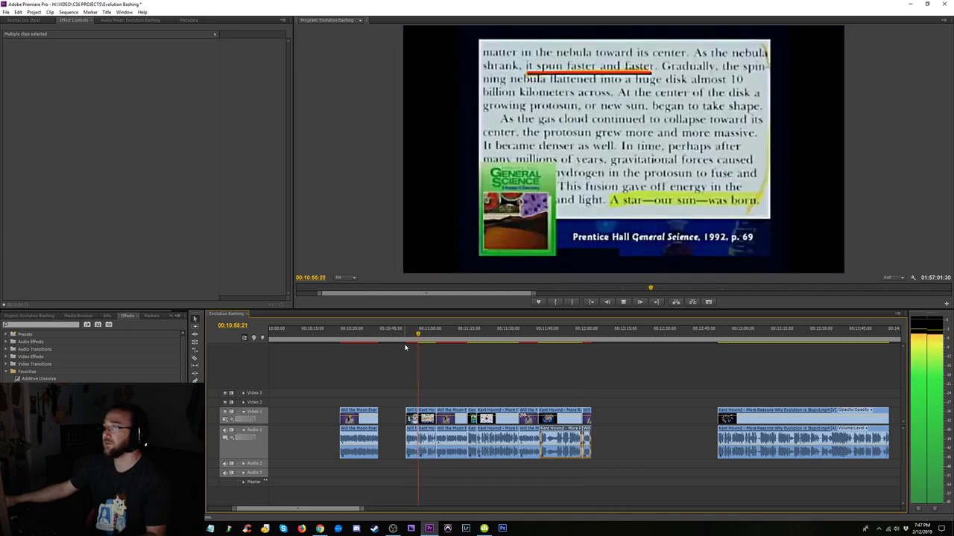
key(space)
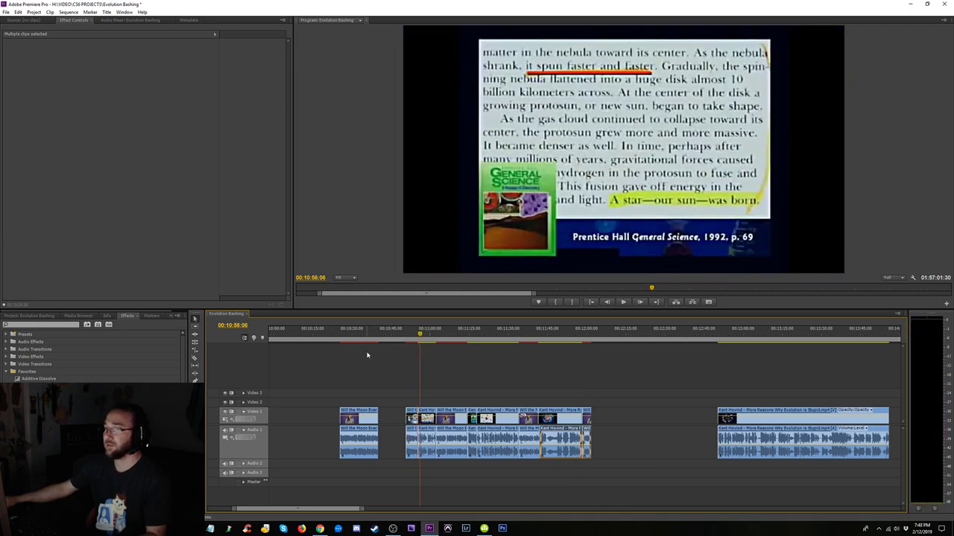
key(space)
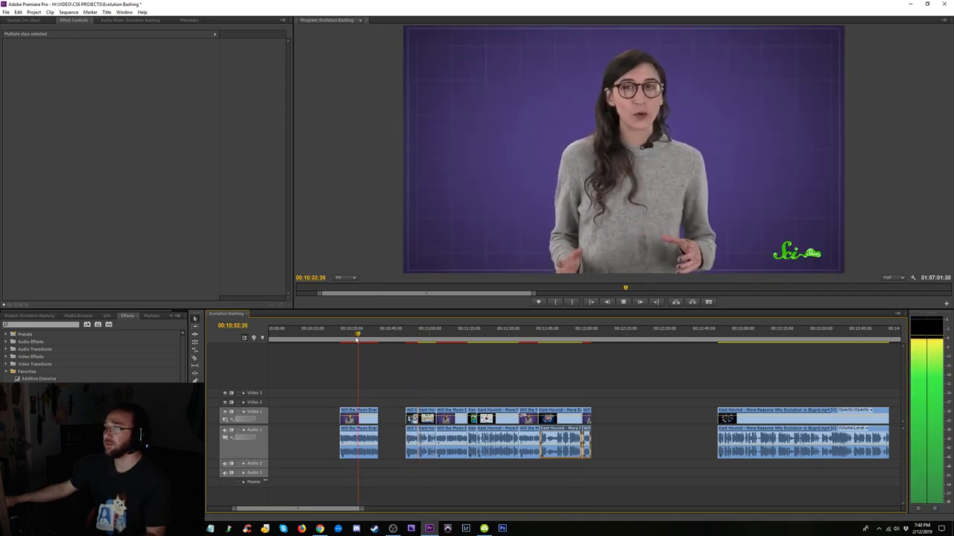
key(space)
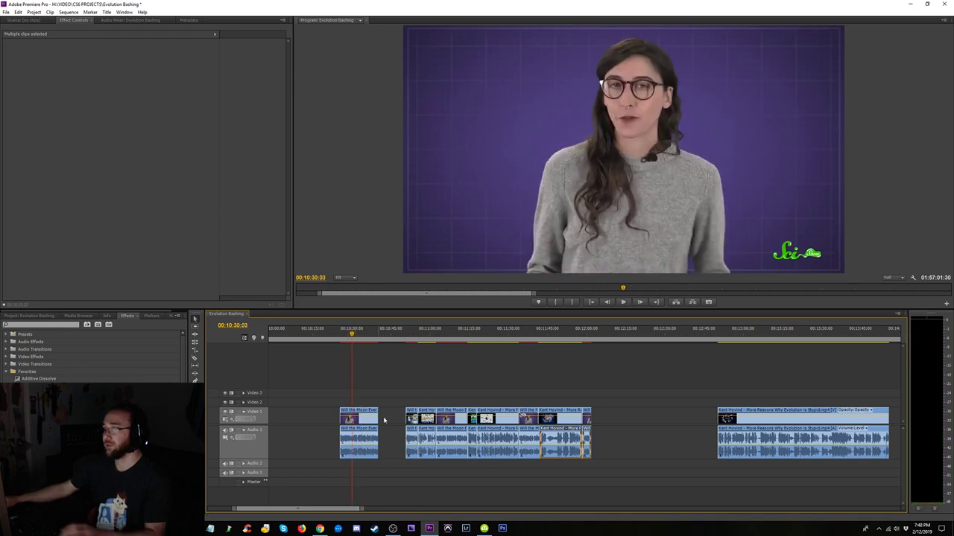
click(355, 456)
key(Delete)
key(minus)
key(minus)
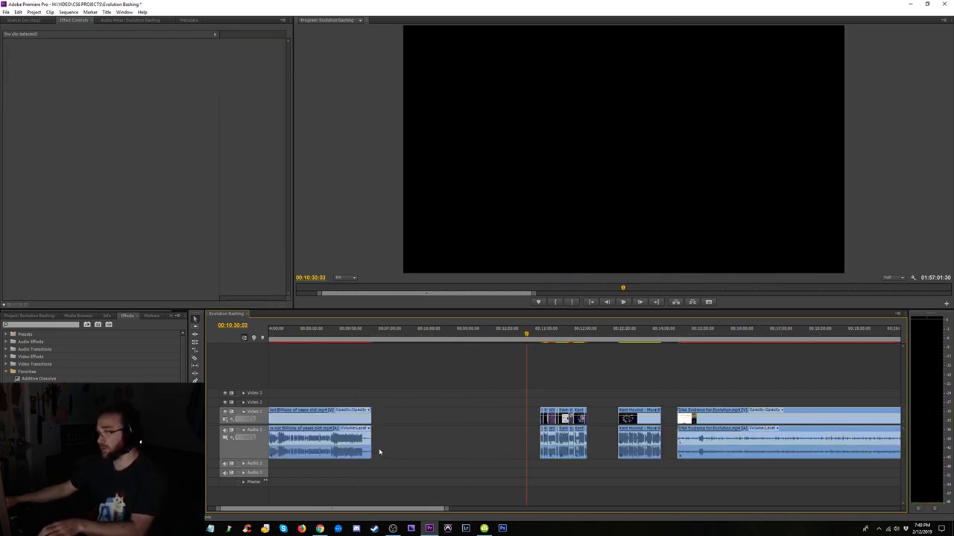
key(equal)
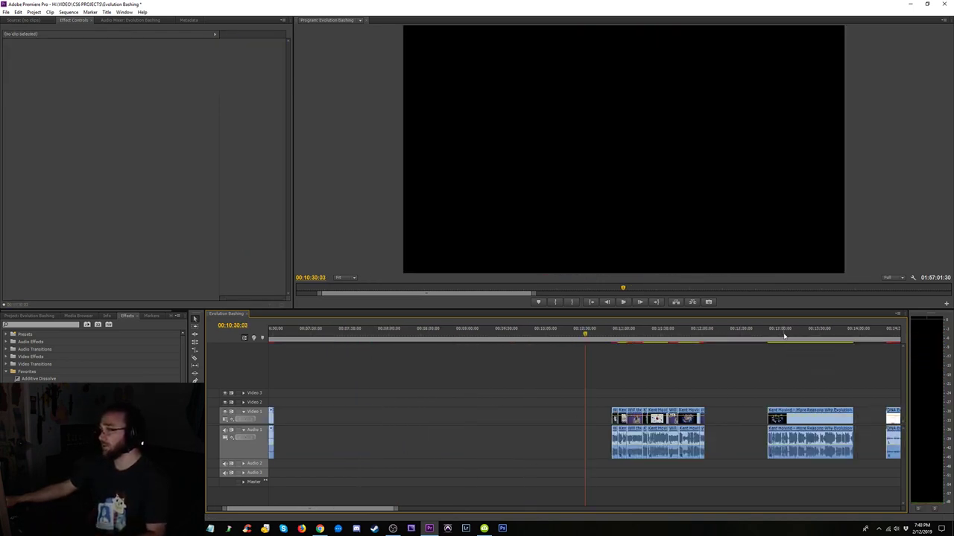
- Skim the next Kent Hovind clip with the merry-go-round illustration from about 00:12:57 to 00:13:30 to judge which passage to keep
click(777, 337)
key(space)
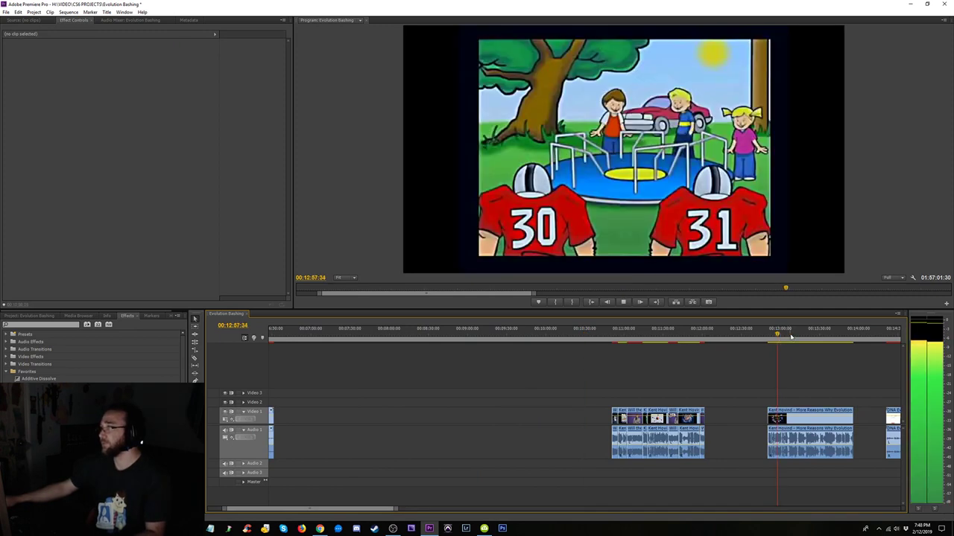
click(791, 337)
click(799, 337)
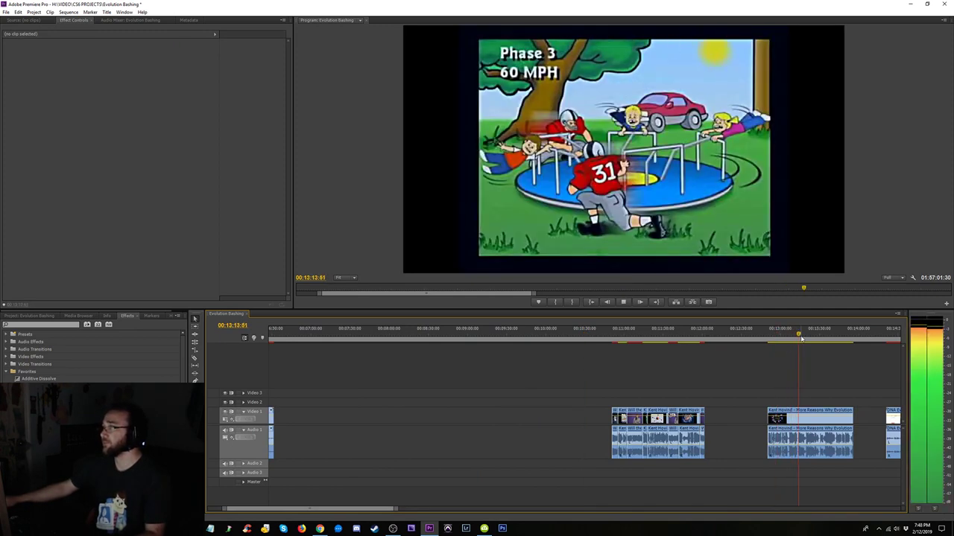
click(811, 337)
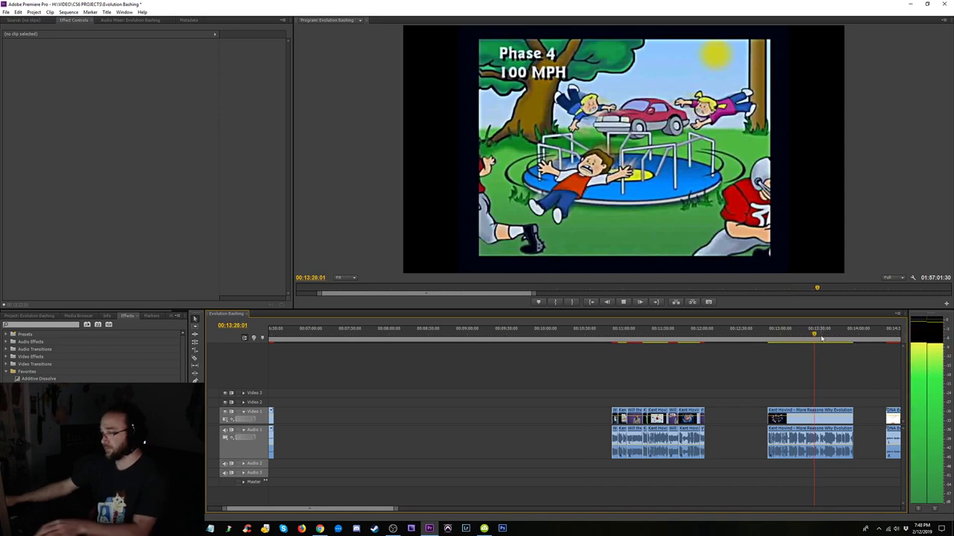
key(=)
key(=)
key(=)
key(minus)
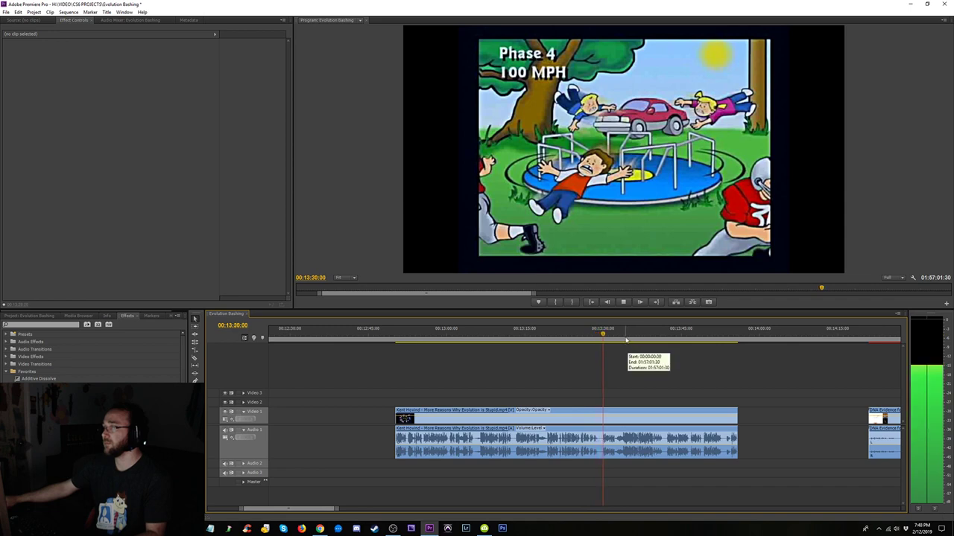
- Find the wanted line near 00:13:37 and trim the start of the Kent Hovind clip to 00:13:36:47
click(634, 336)
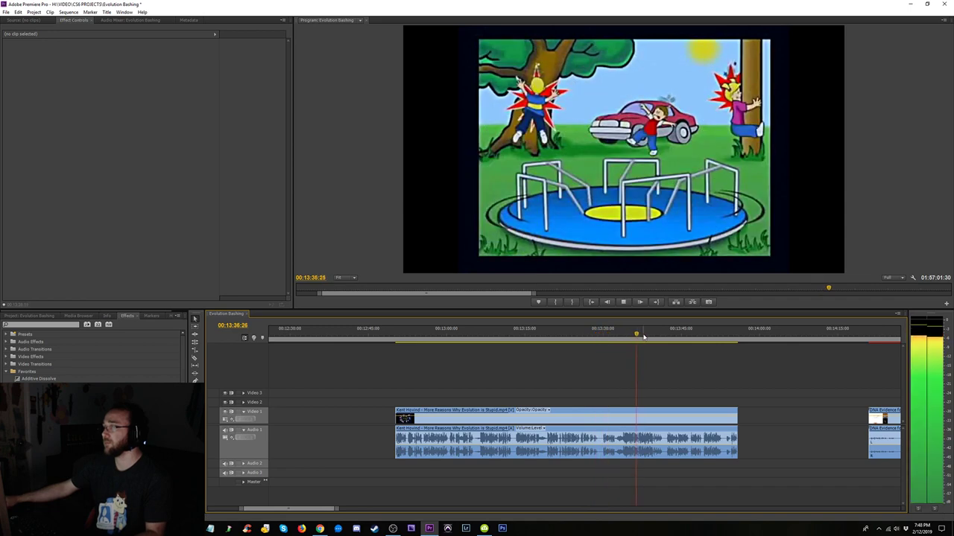
click(619, 336)
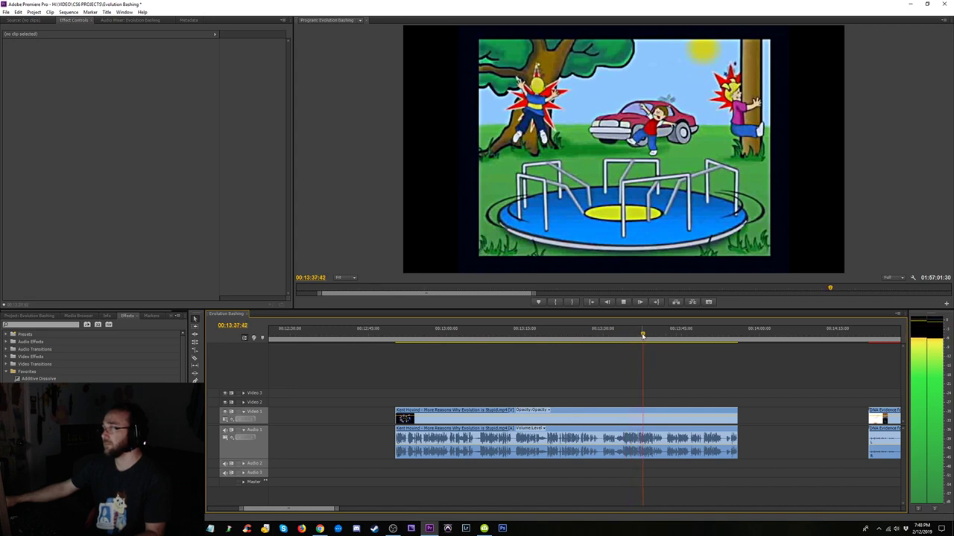
click(639, 338)
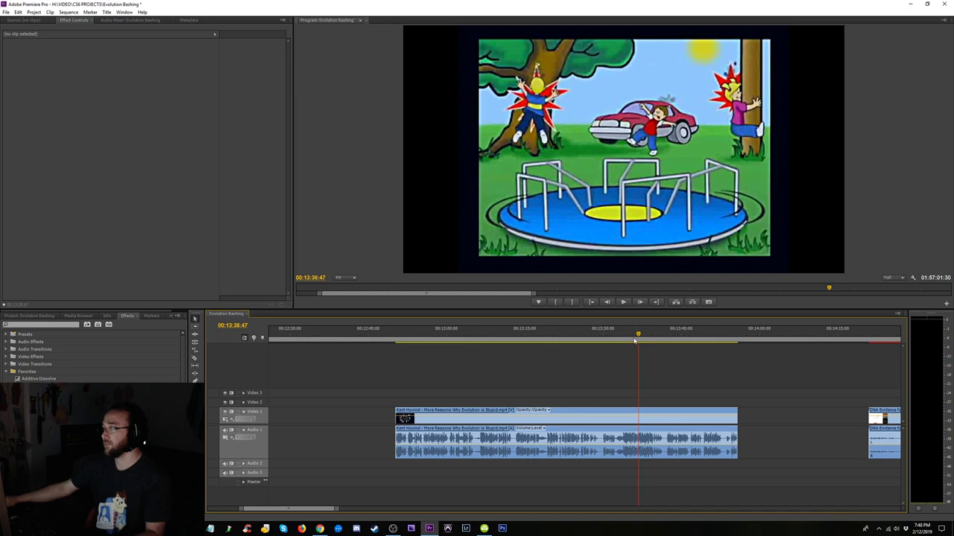
drag(427, 422, 634, 421)
key(space)
- Extend the start of the trimmed Kent Hovind clip back by a few frames to about 00:13:36:41
key(equal)
key(equal)
key(equal)
key(equal)
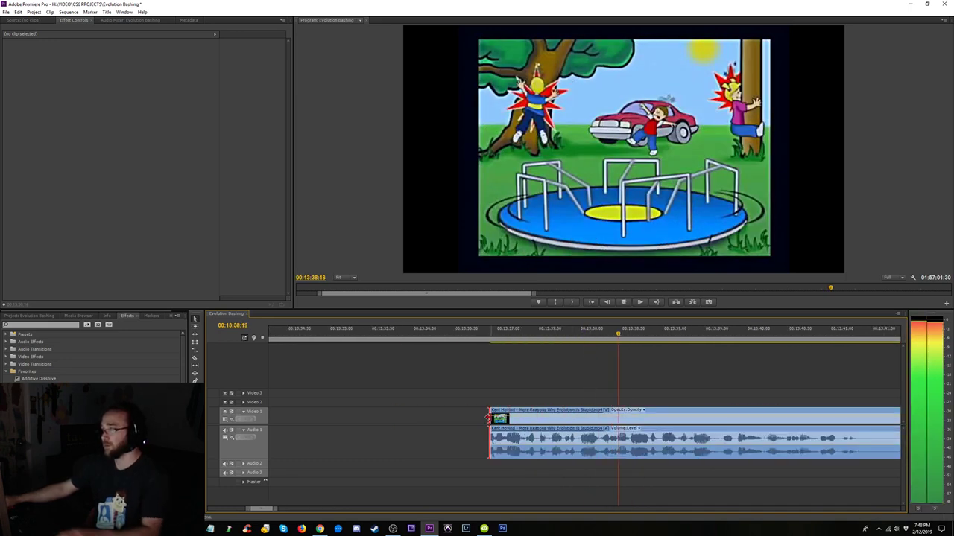
drag(487, 421, 482, 421)
key(space)
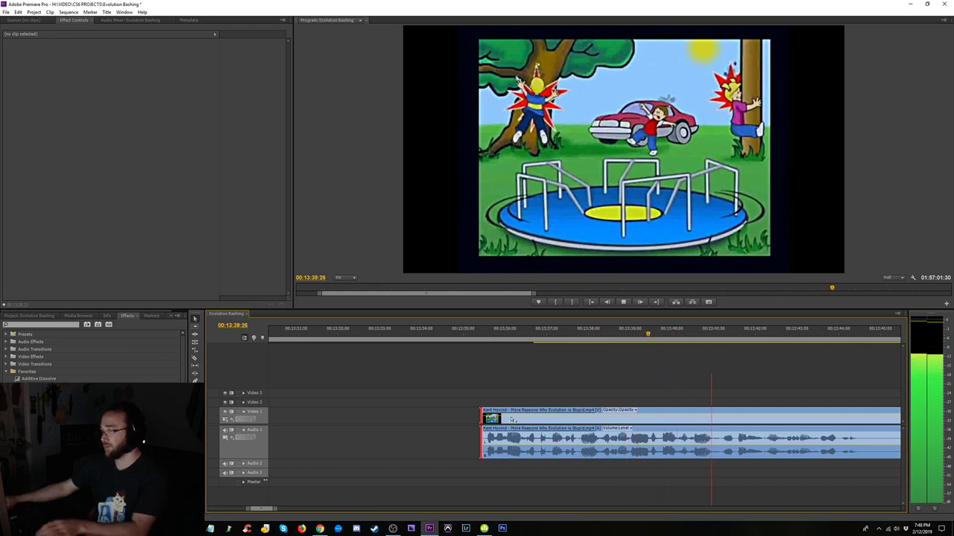
- Split the Kent Hovind clip in the pause at about 00:13:41:25 and play back the part after the cut
key(minus)
key(minus)
key(minus)
key(minus)
key(=)
key(=)
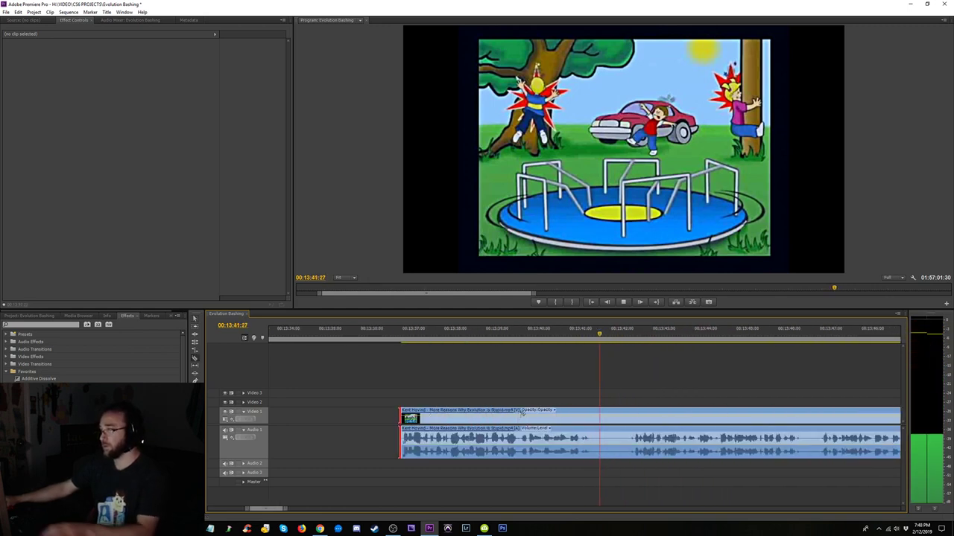
key(space)
click(599, 436)
key(space)
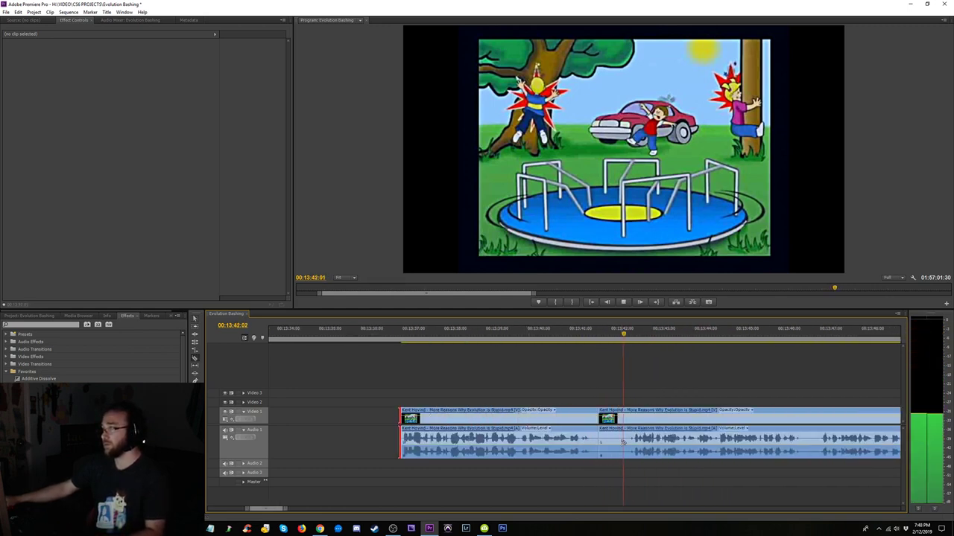
key(minus)
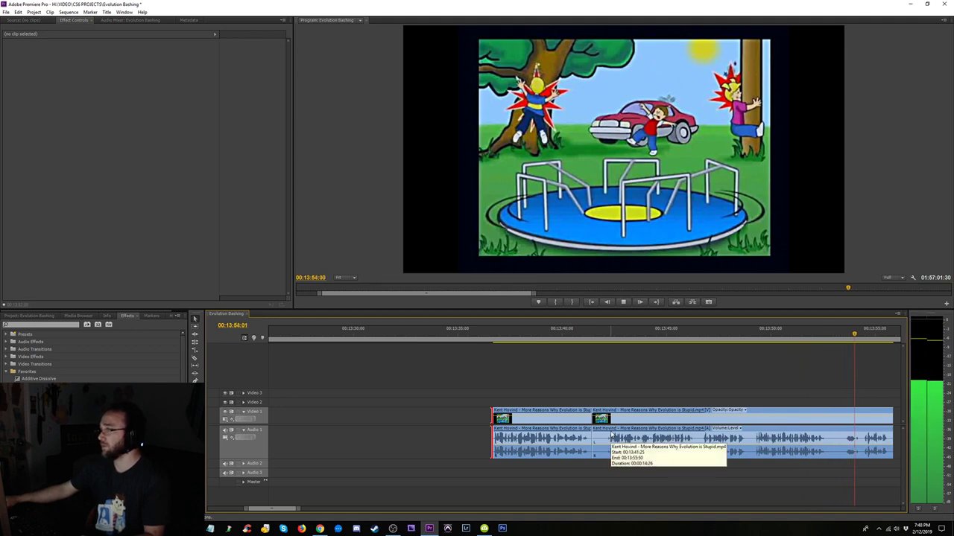
- Play the Kent Hovind clip through its closing line and trim its end to 00:13:55:37
key(space)
scroll(611, 435, up, 3)
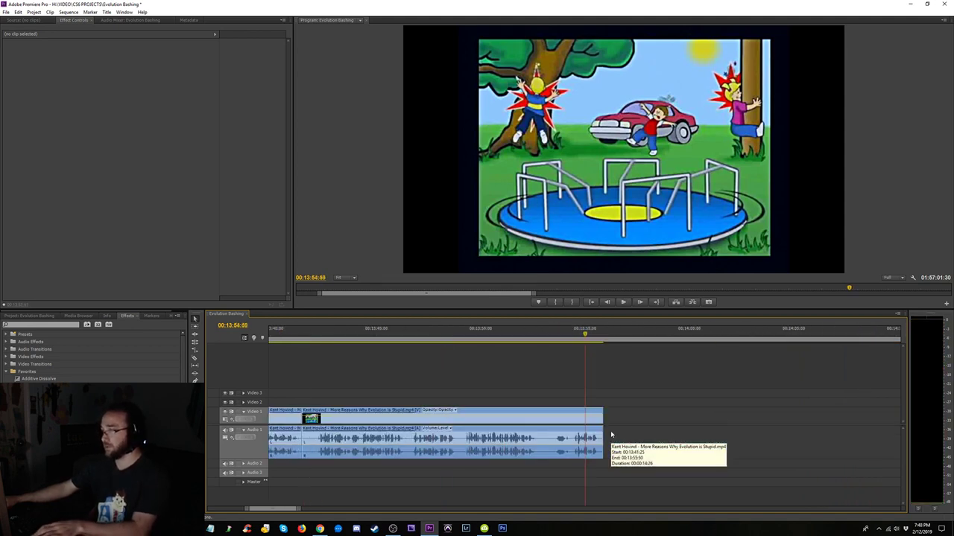
key(space)
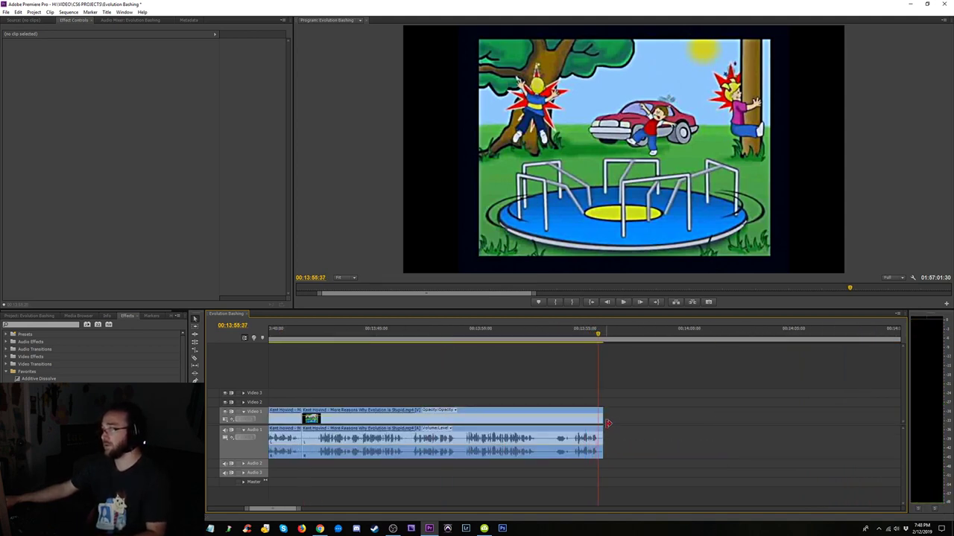
drag(608, 436, 598, 436)
- Trim about 0.7 seconds of pause from the start of the second Kent Hovind part and close the gap
key(Up)
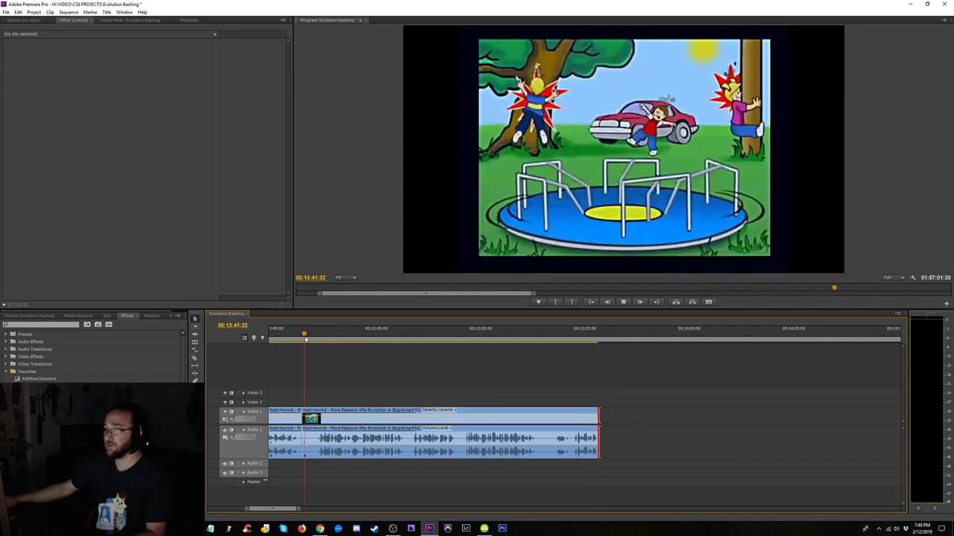
key(space)
drag(304, 421, 317, 421)
click(308, 421)
key(Delete)
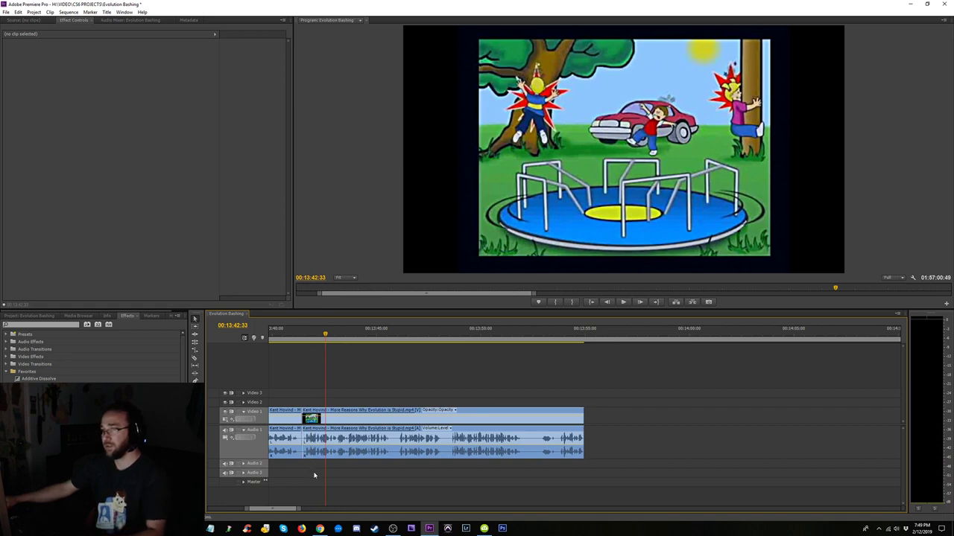
- Smooth the audio join between the two Kent Hovind parts with a short crossfade and play it back
drag(314, 475, 298, 458)
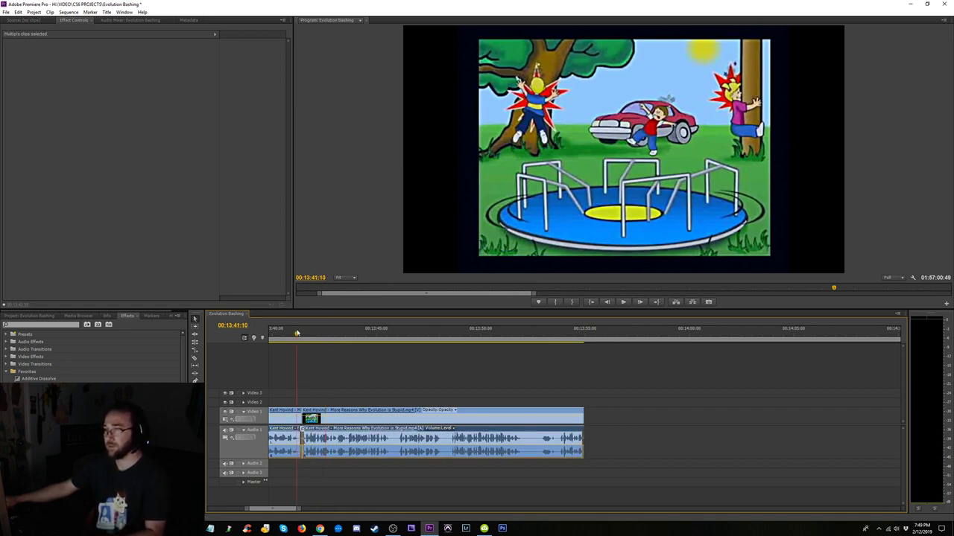
scroll(296, 333, up, 3)
key(space)
- Cut both trimmed Kent Hovind merry-go-round parts from their place around 00:13:44, leaving the space empty
key(minus)
key(minus)
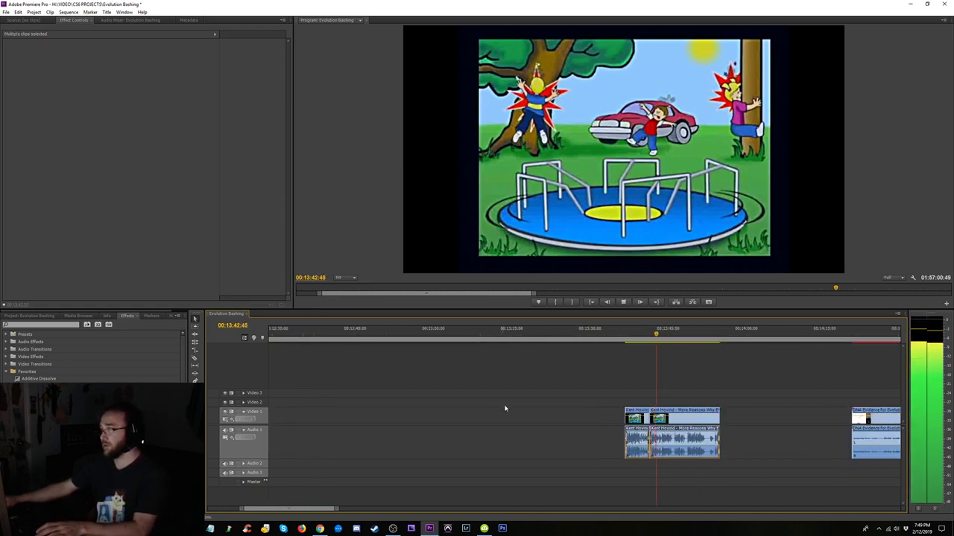
click(637, 419)
key(minus)
key(minus)
key(space)
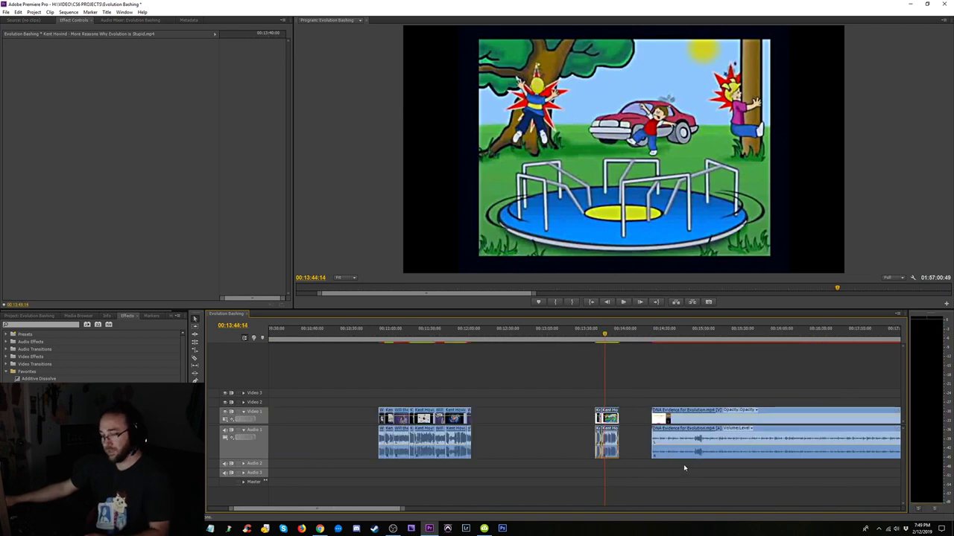
key(Delete)
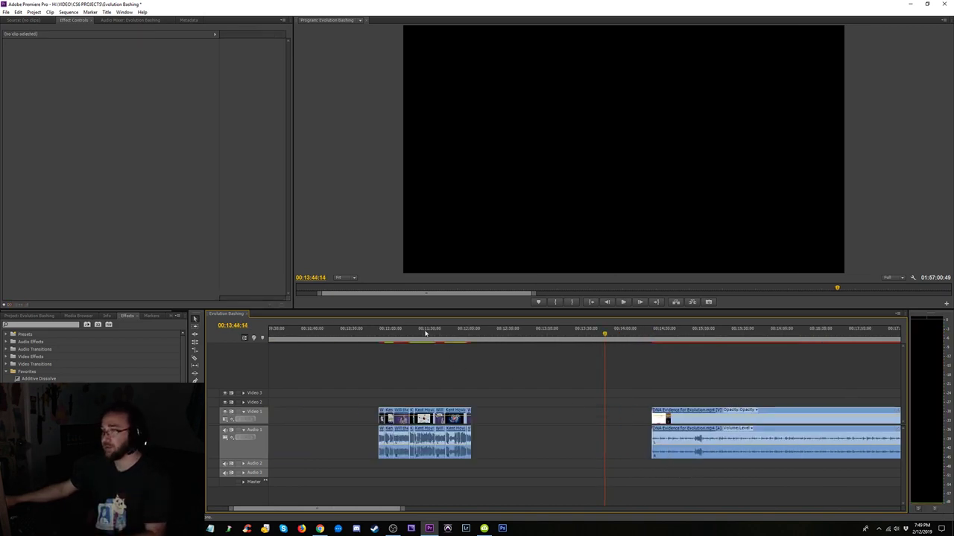
- Play spots of the assembled Moon's orbit and Kent Hovind section from about 00:10:59 to 00:11:38 to find an insertion point
click(424, 333)
key(equal)
key(equal)
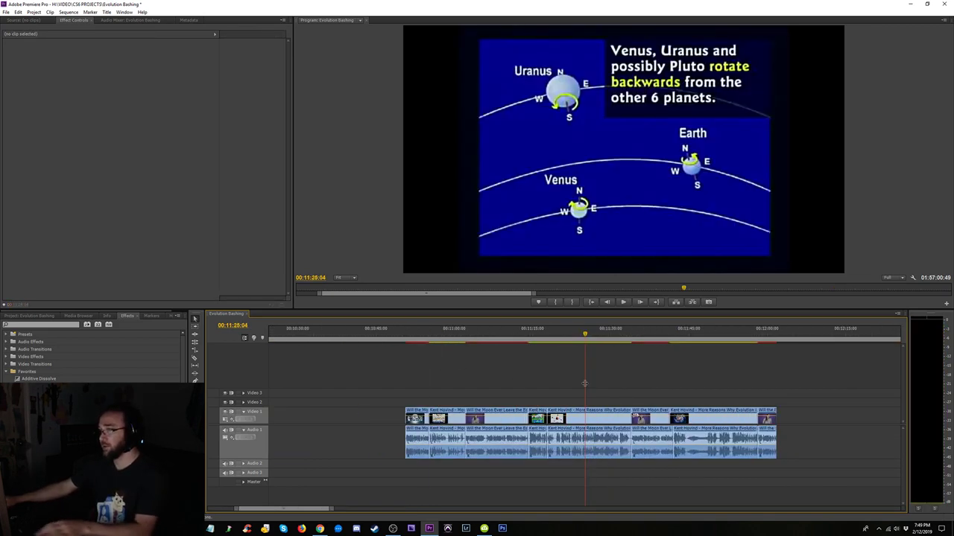
click(651, 344)
key(space)
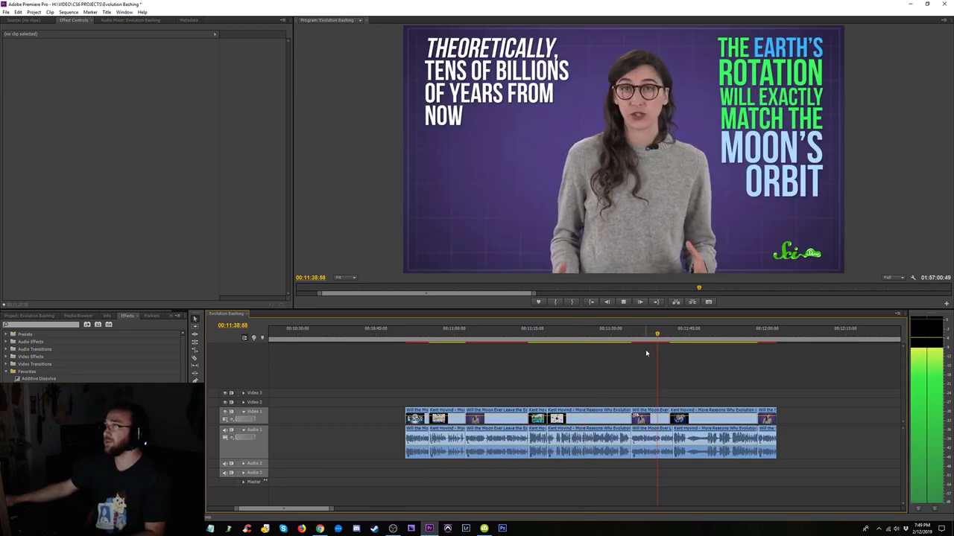
click(480, 340)
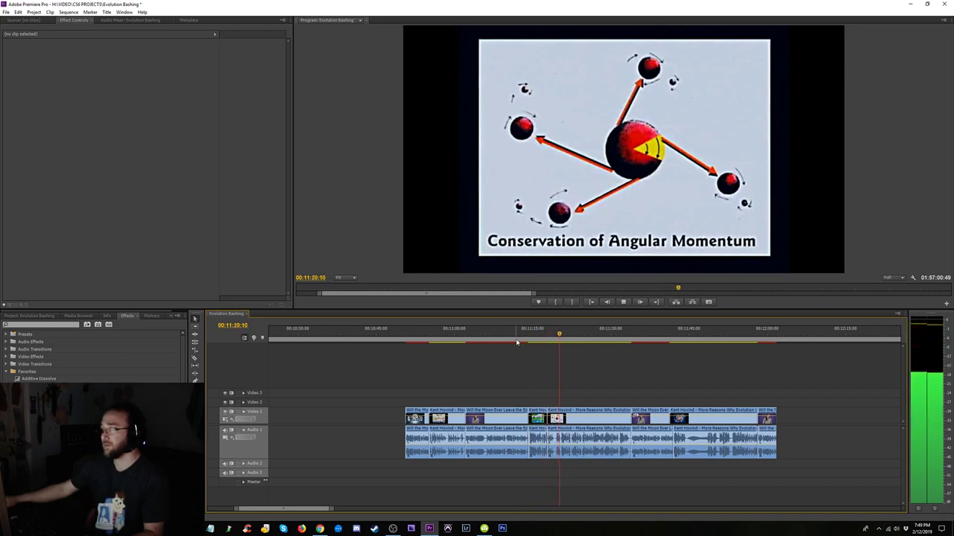
click(553, 337)
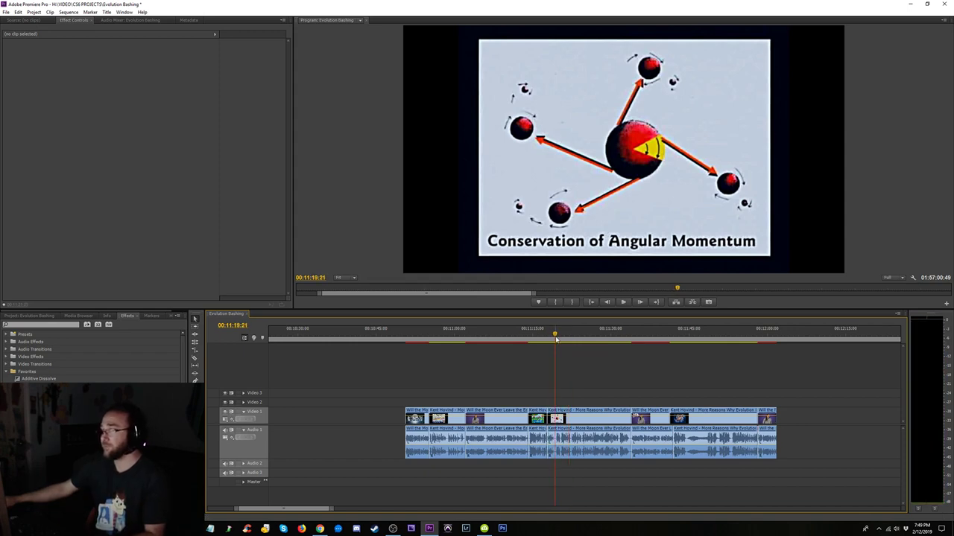
drag(556, 335, 449, 332)
key(space)
click(580, 331)
key(space)
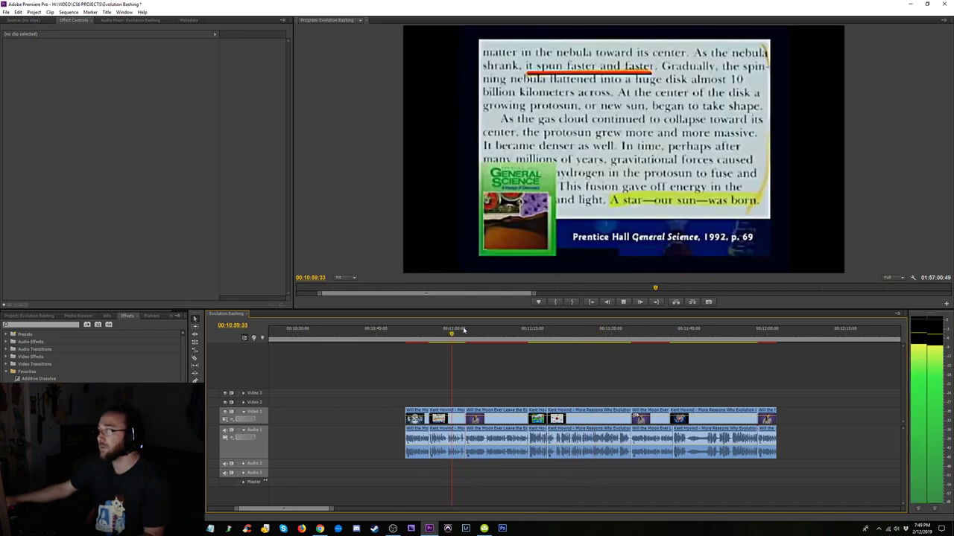
- Move the Kent Hovind clip with the textbook page ahead of the first Moon's orbit clip and play that Moon's orbit clip
drag(452, 419, 358, 420)
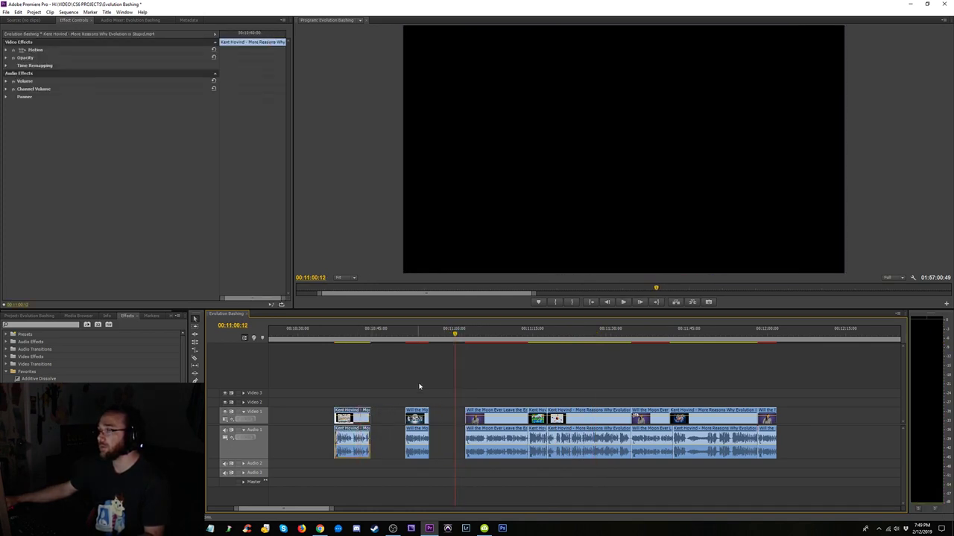
drag(423, 334, 417, 335)
key(space)
- Insert the cut Kent Hovind merry-go-round parts into the Moon's orbit clip at 00:11:09:06, at the conservation of angular momentum line
click(477, 334)
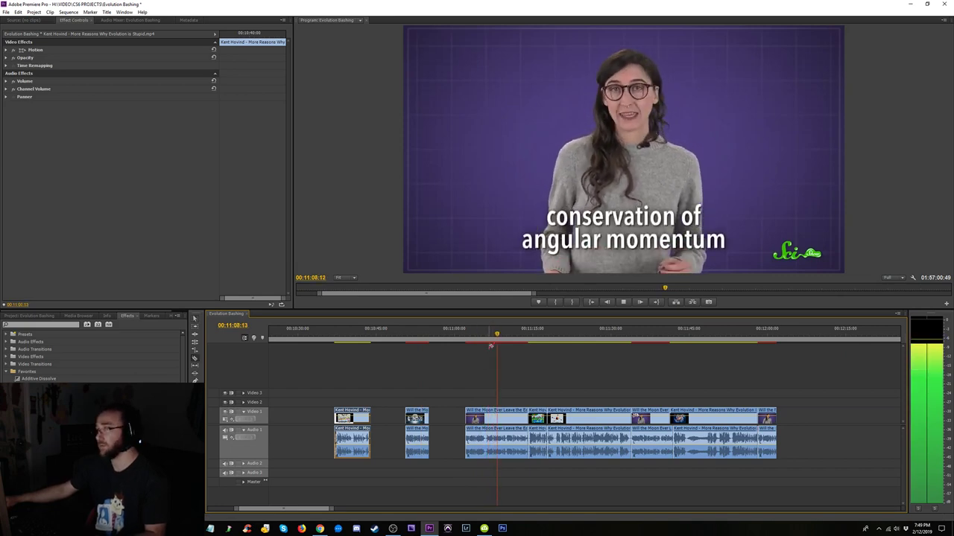
key(space)
key(equal)
key(equal)
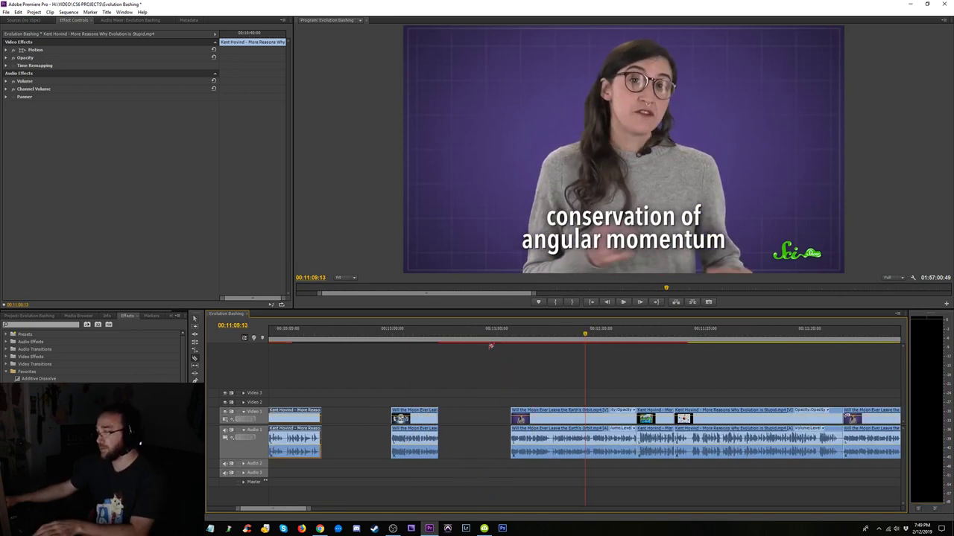
key(Left)
key(Left)
key(Left)
key(Left)
key(Left)
key(Left)
key(Left)
key(Left)
key(Left)
key(Left)
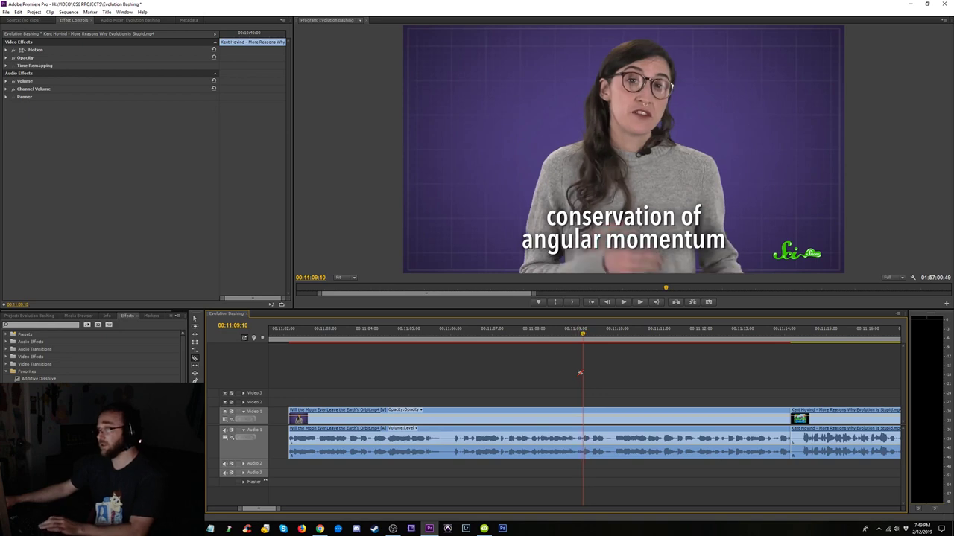
key(Right)
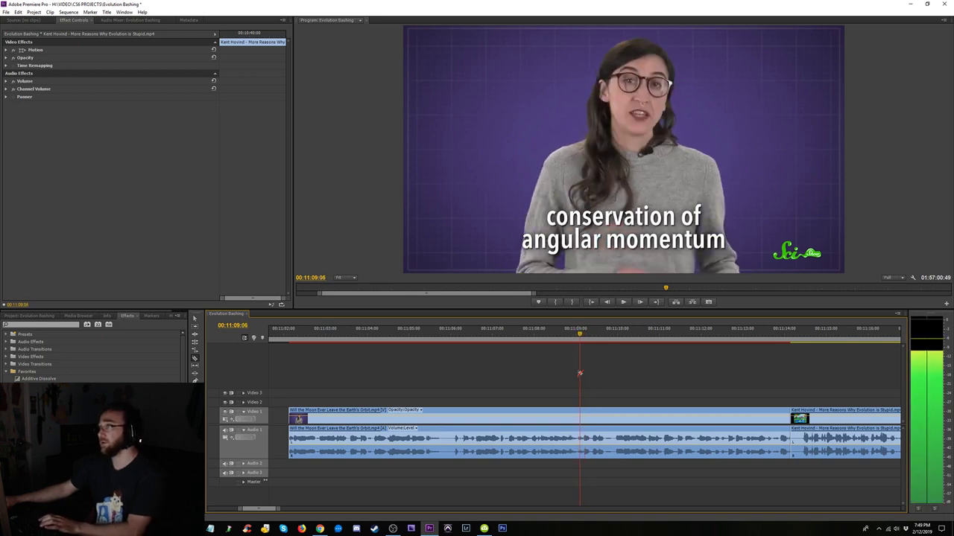
key(ctrl+shift+v)
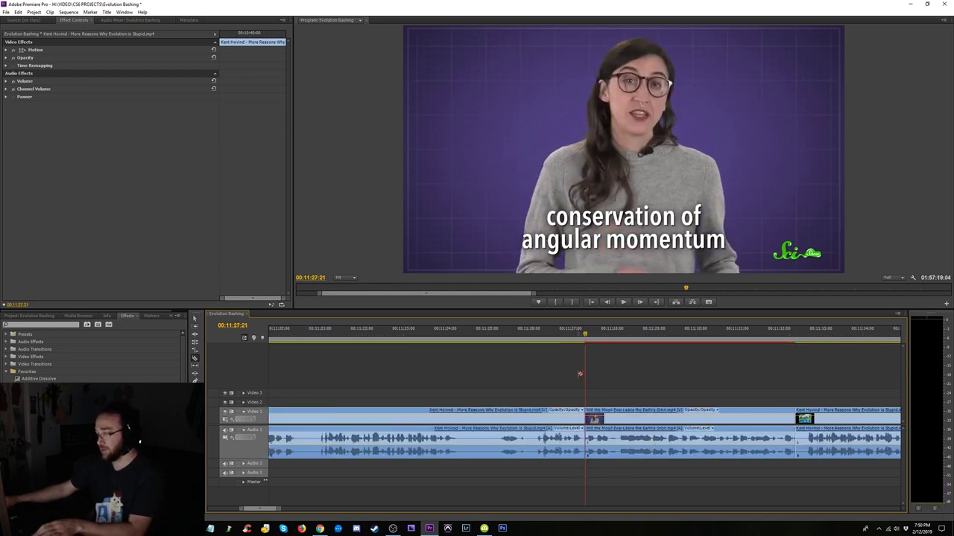
- Play back the joins at both ends of the inserted Kent Hovind passage, near 00:11:27 and 00:11:09
key(minus)
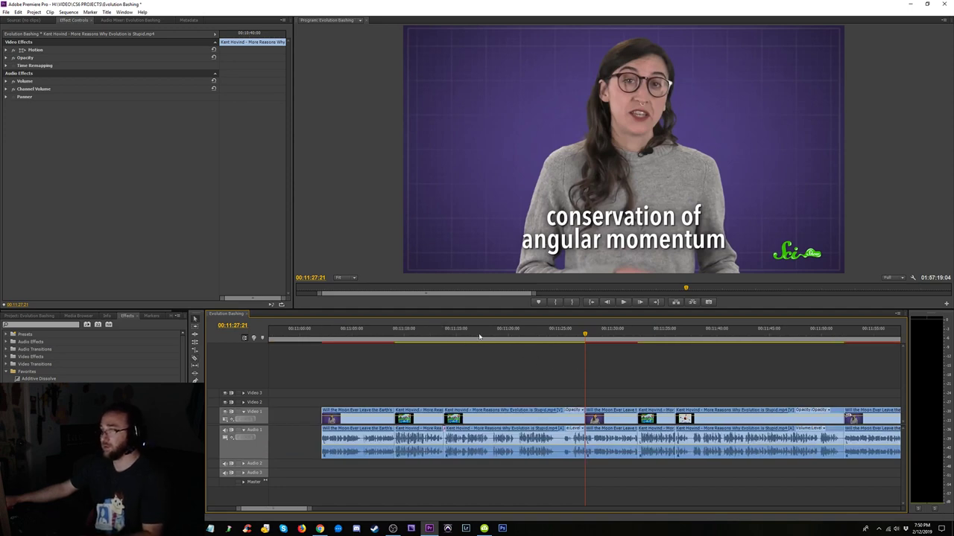
click(575, 339)
key(space)
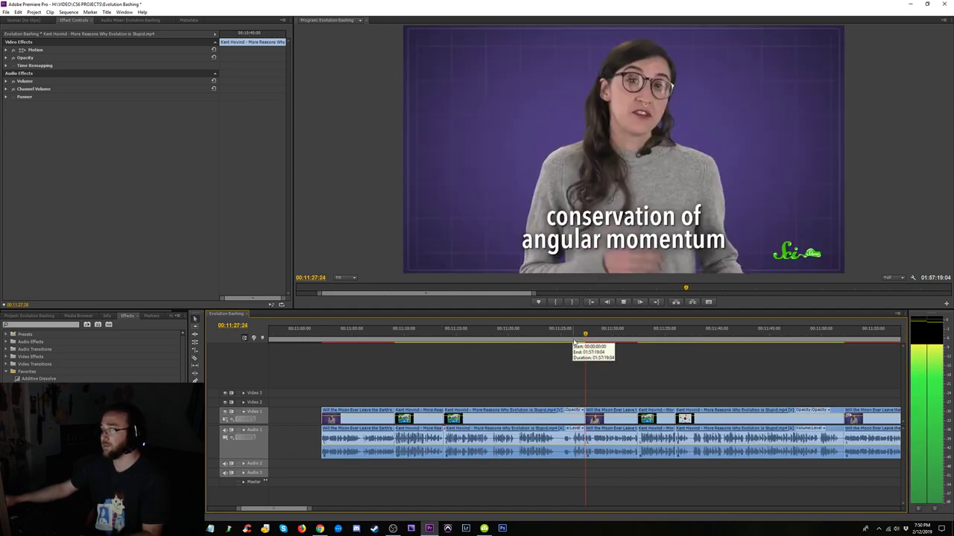
key(space)
click(390, 339)
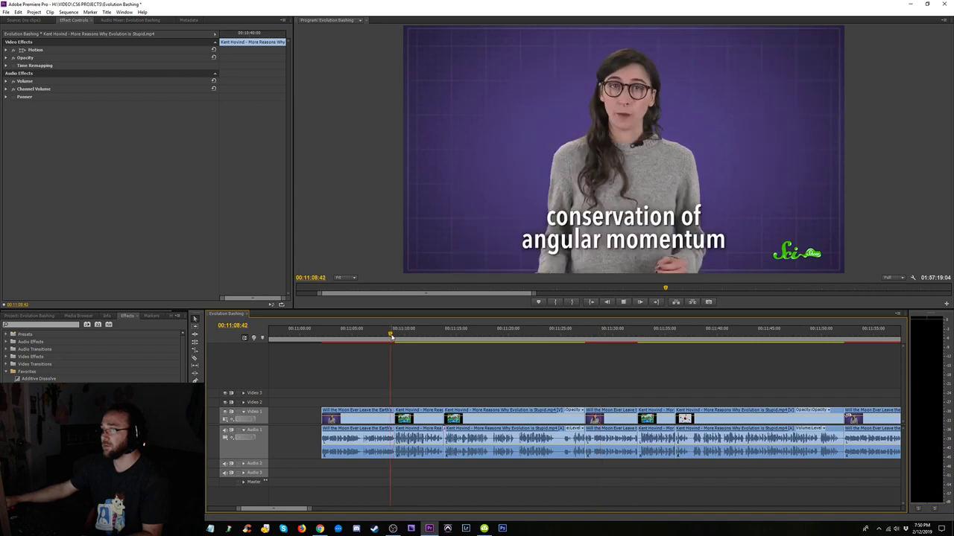
key(space)
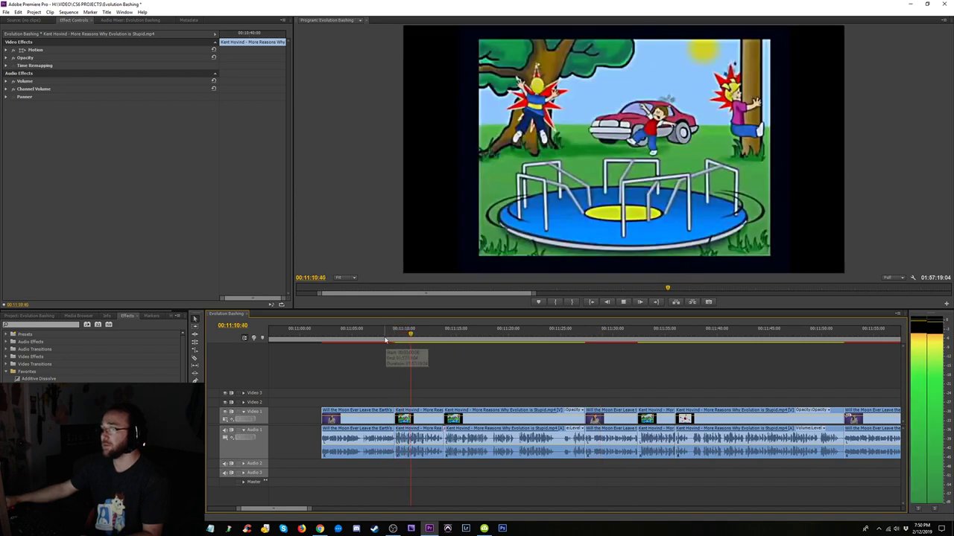
click(379, 339)
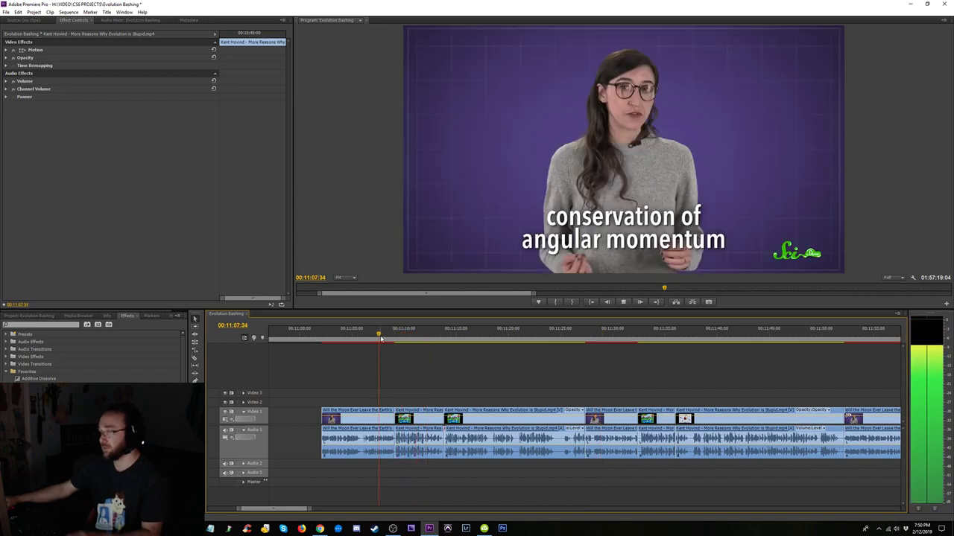
- Roll the join between the Moon's orbit clip and the inserted Kent Hovind clip back to about 00:11:08:57 and replay it
key(=)
key(space)
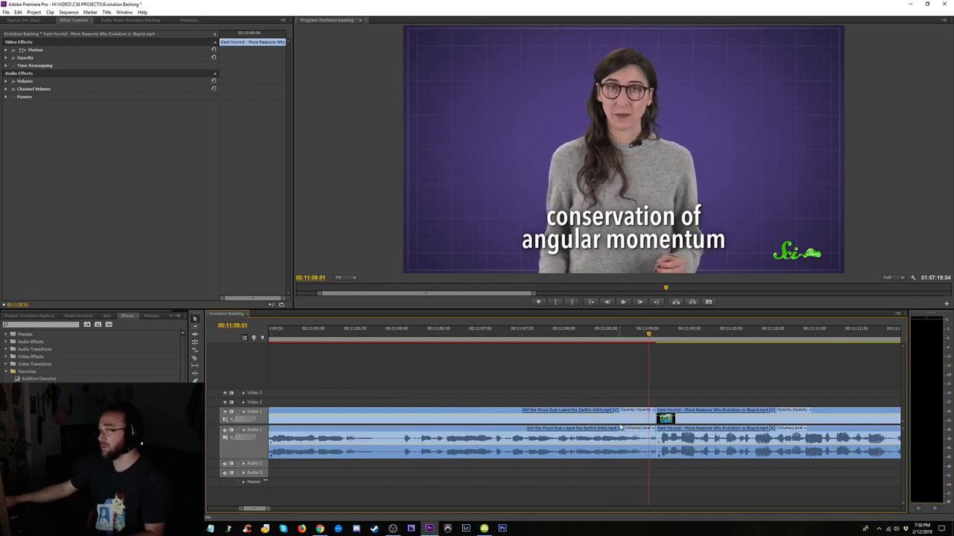
drag(620, 426, 642, 422)
key(space)
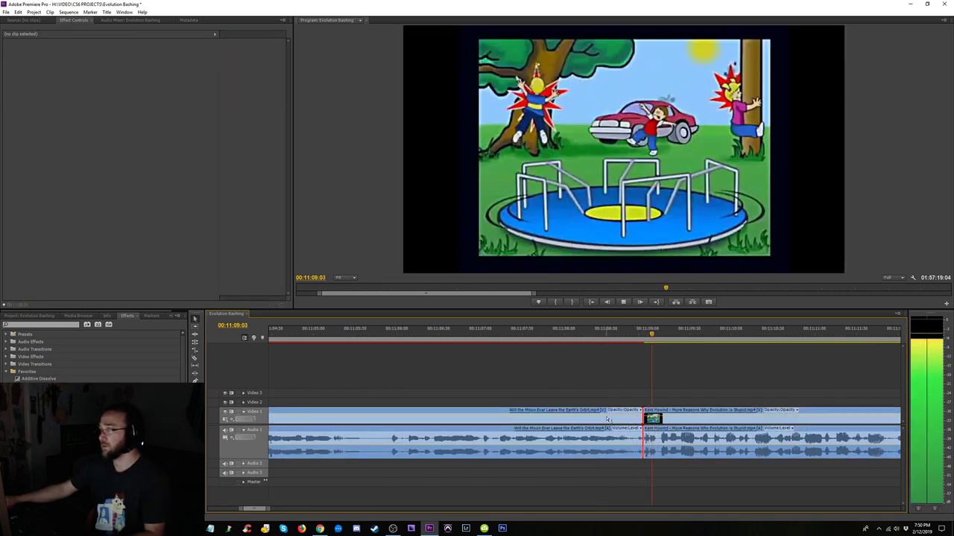
key(space)
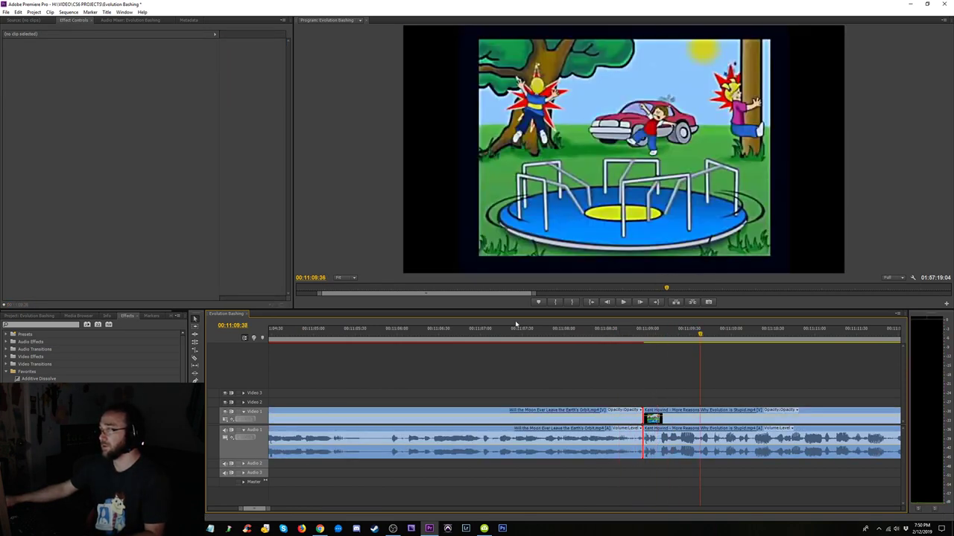
click(502, 329)
key(space)
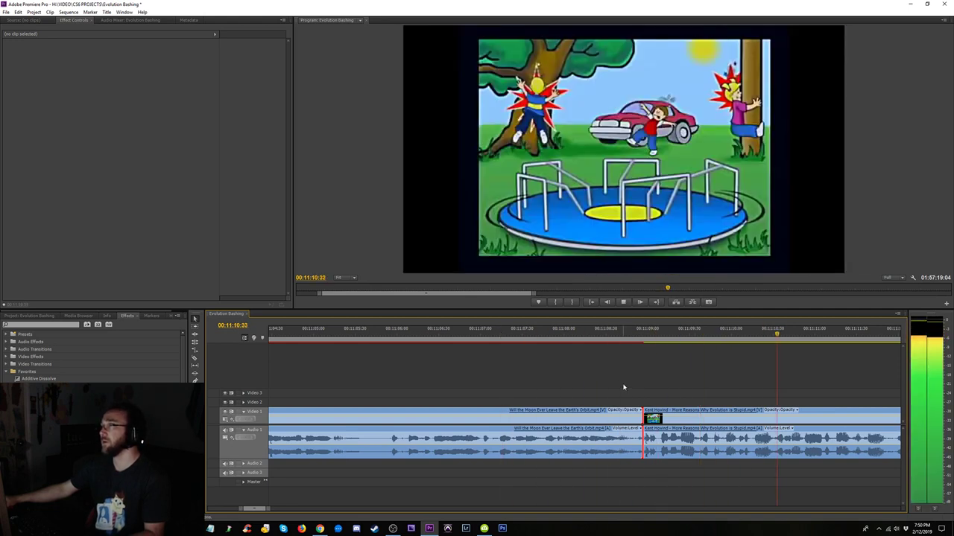
- Trim about 7 seconds from the start of the second merry-go-round part and close the gap
key(minus)
key(minus)
key(minus)
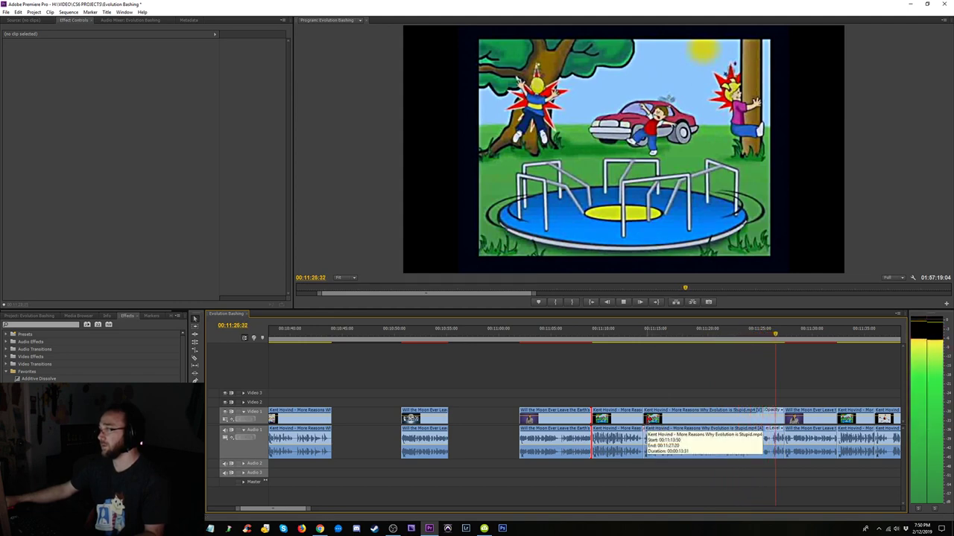
drag(645, 421, 717, 418)
key(Delete)
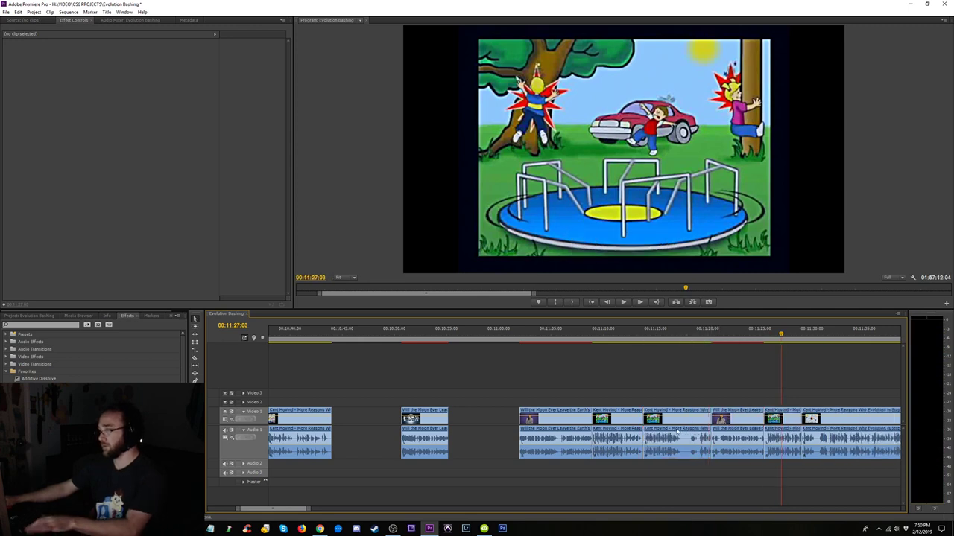
- Crossfade the audio where the two inserted Kent Hovind parts meet and play back through to the following Moon's orbit clip
drag(654, 473, 636, 461)
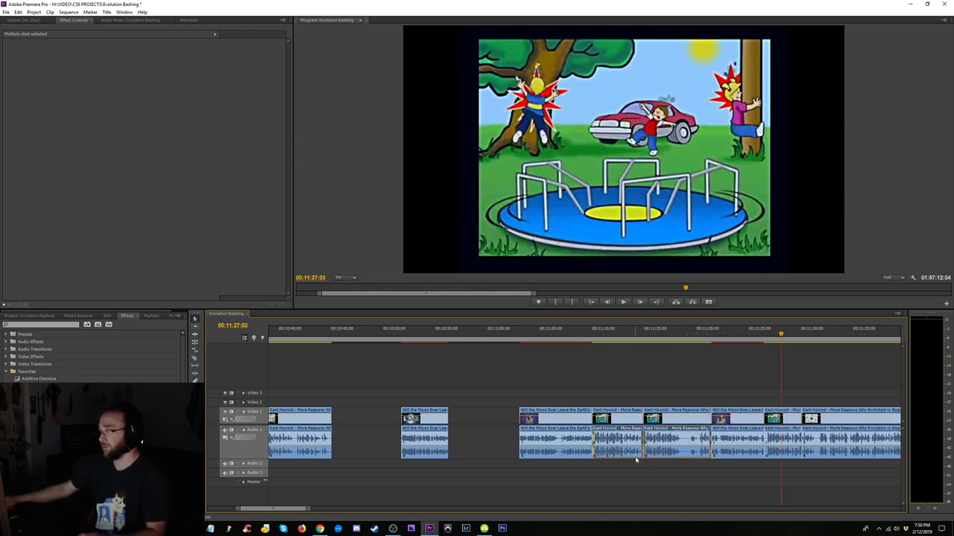
click(635, 339)
key(space)
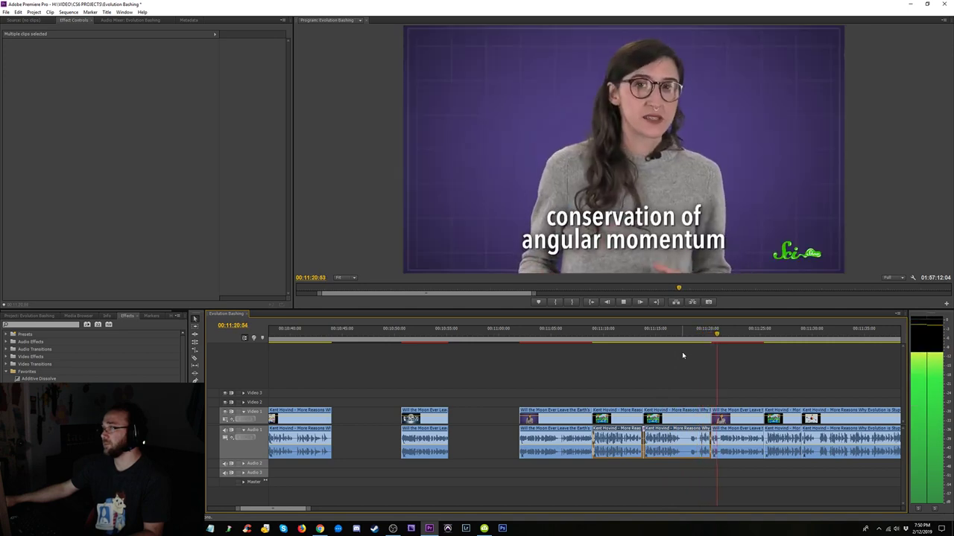
- Trim 3 frames from the start of the Moon's orbit clip near 00:11:20:24, close the gap and return just before the join
key(equal)
key(equal)
key(equal)
click(417, 334)
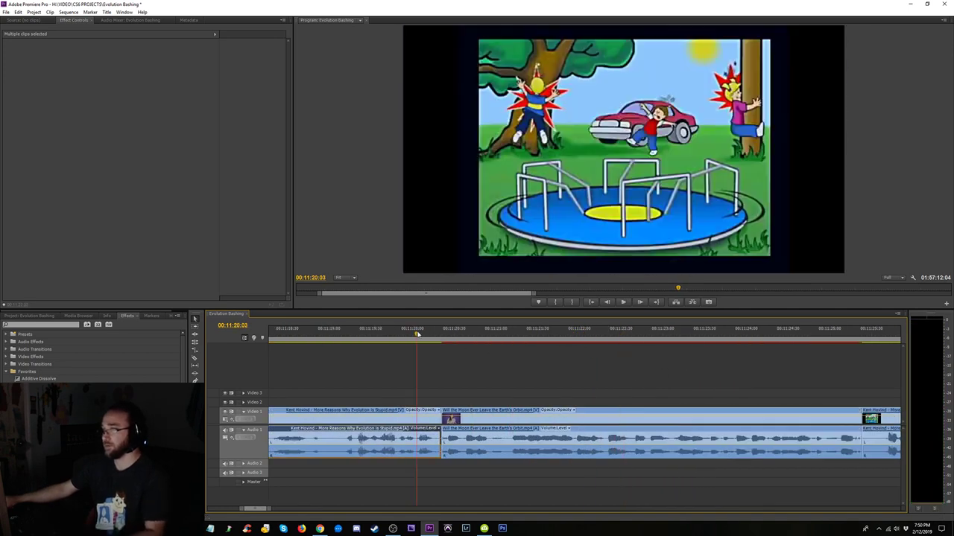
key(space)
key(space)
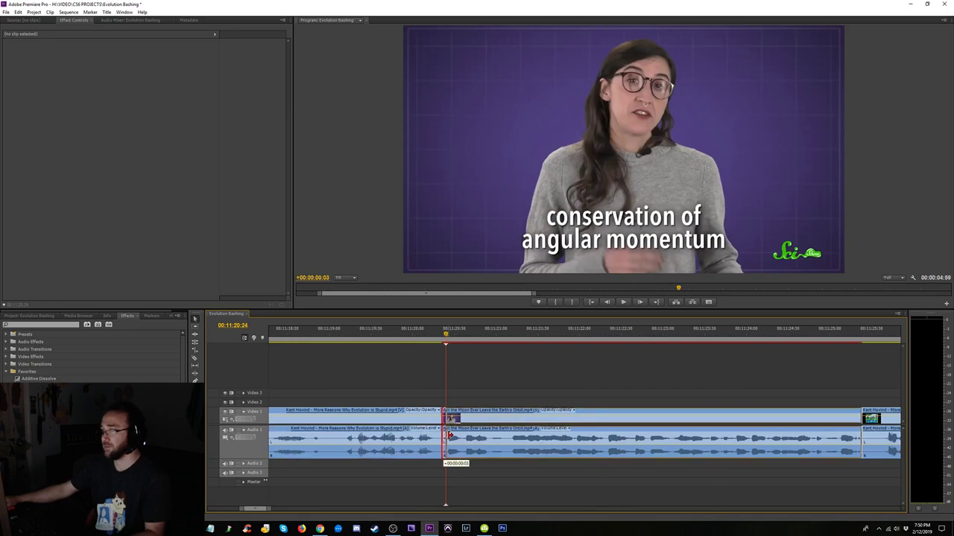
drag(443, 436, 445, 438)
click(443, 438)
key(Delete)
click(407, 334)
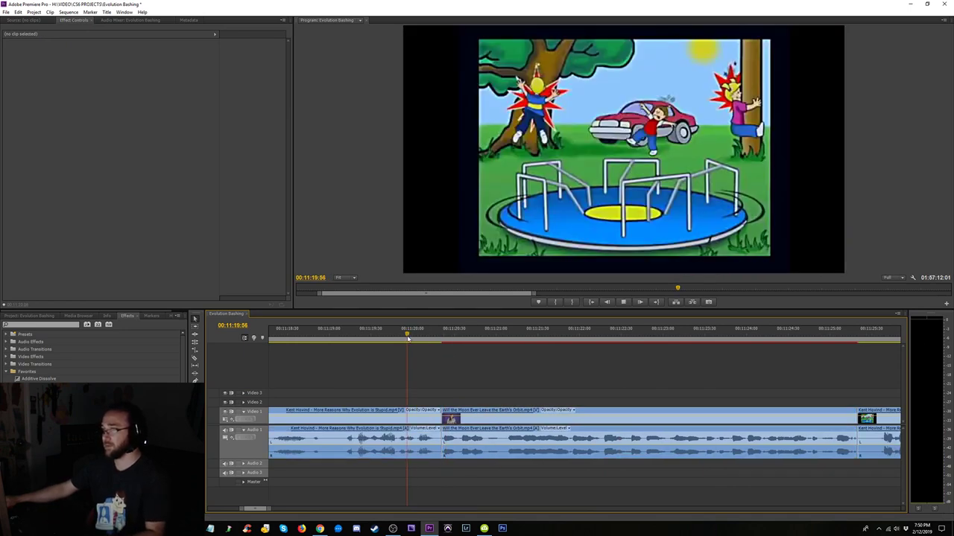
- Crossfade the audio into the Moon's orbit clip at the join near 00:11:20:24, lengthen the transition slightly and replay the join
key(space)
key(space)
drag(449, 477, 430, 456)
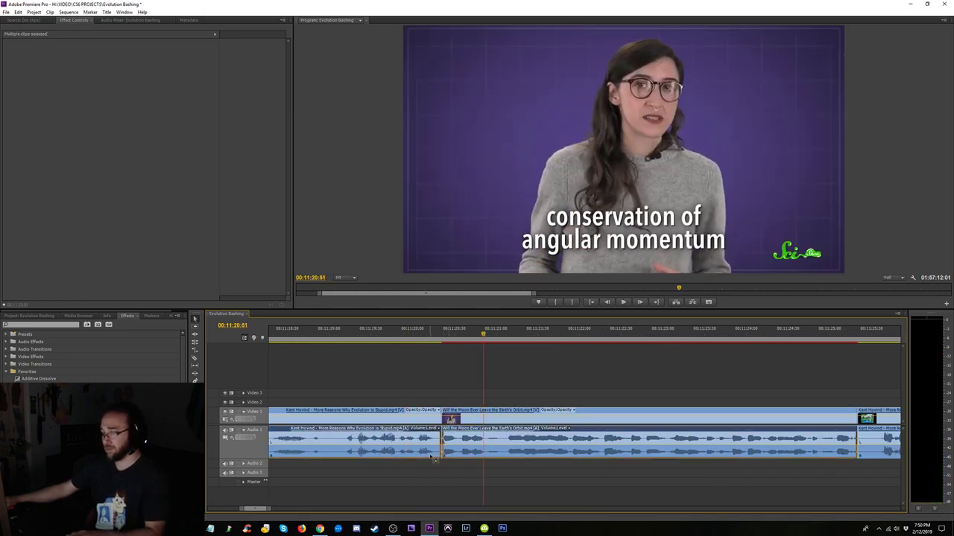
key(ctrl+shift+d)
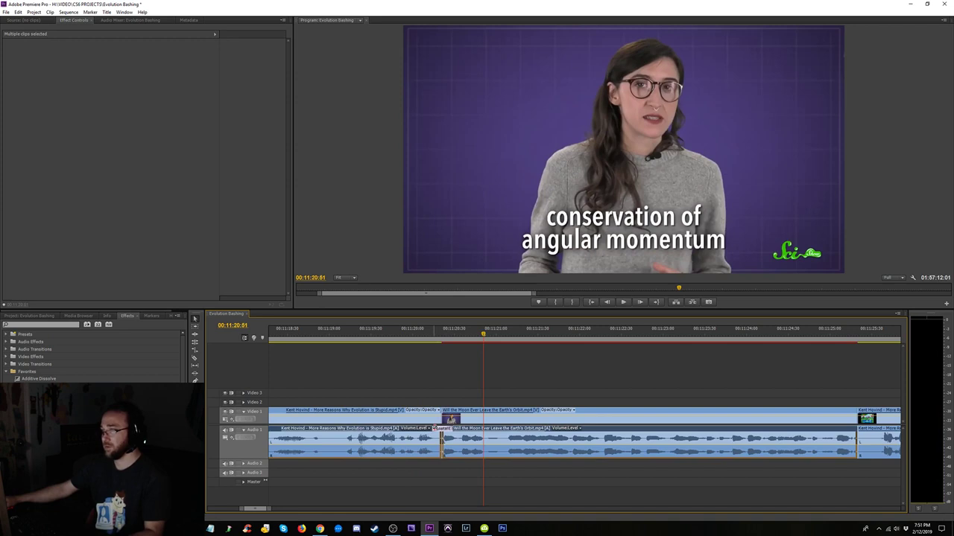
click(442, 429)
click(395, 330)
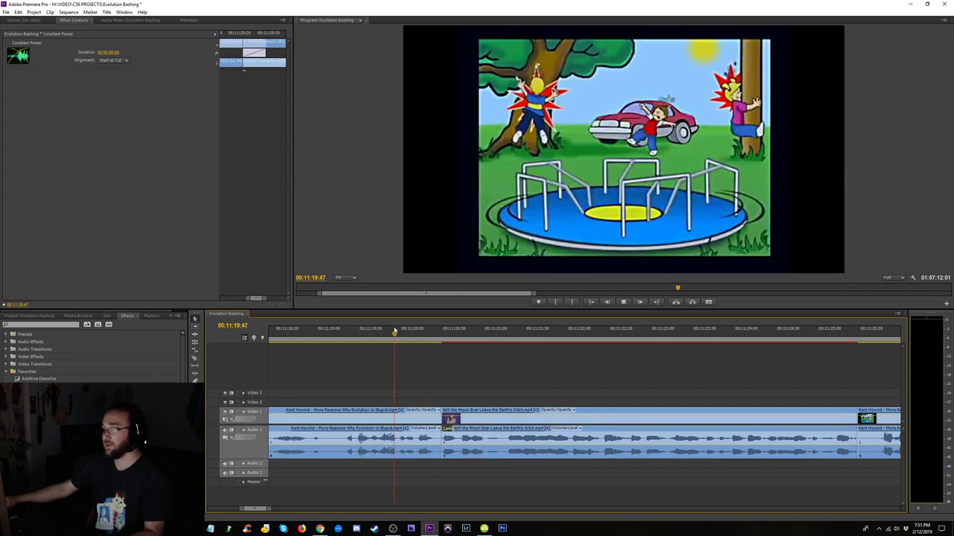
key(space)
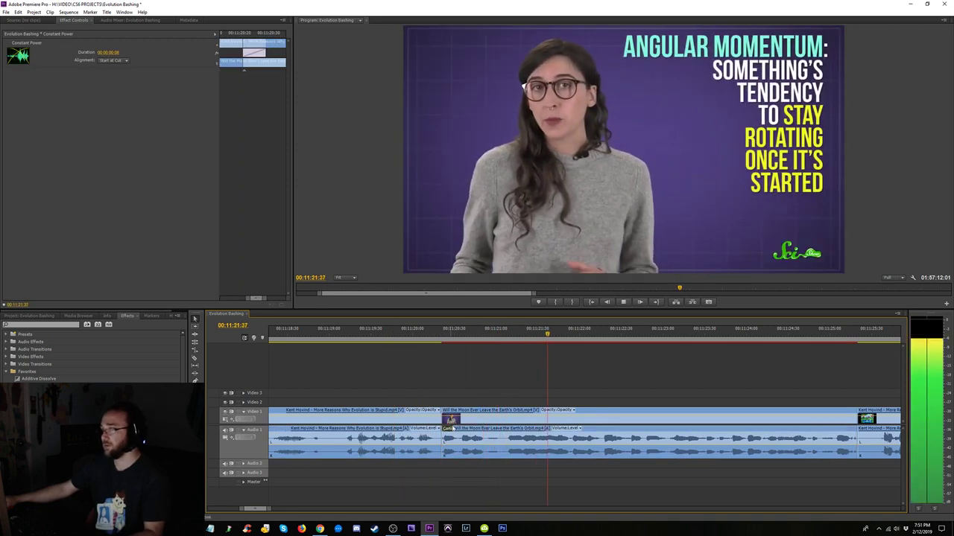
key(space)
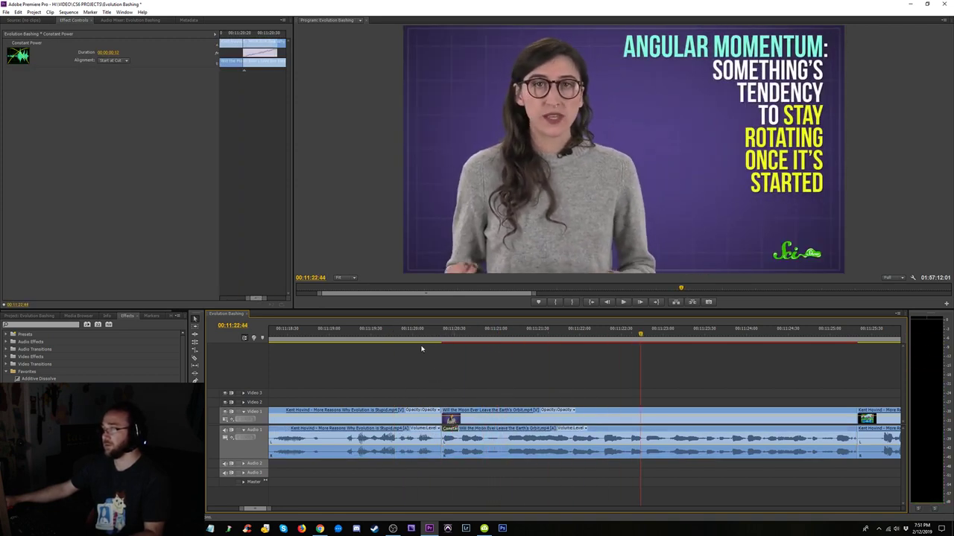
click(408, 331)
key(space)
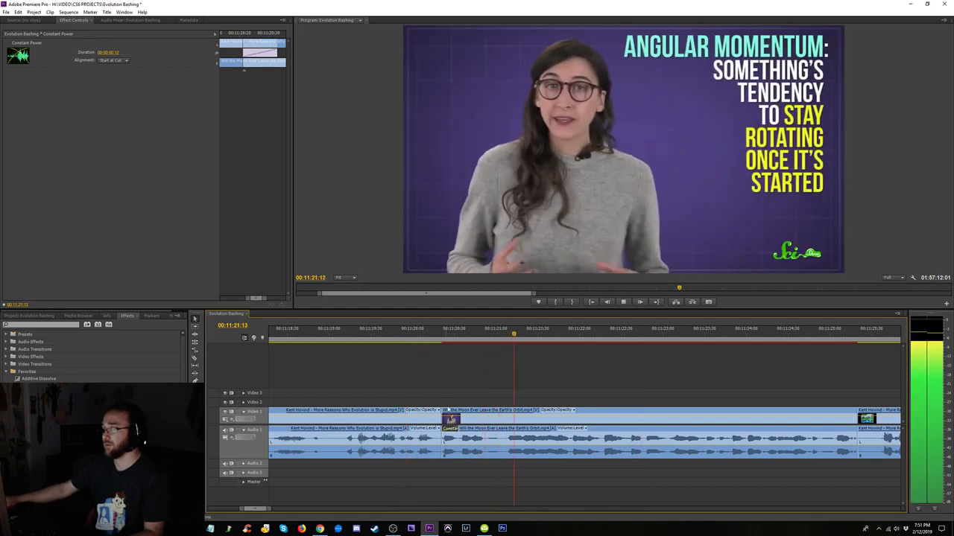
- Crossfade the audio where this Moon's orbit clip meets the following merry-go-round part near 00:11:25 and replay the join
key(minus)
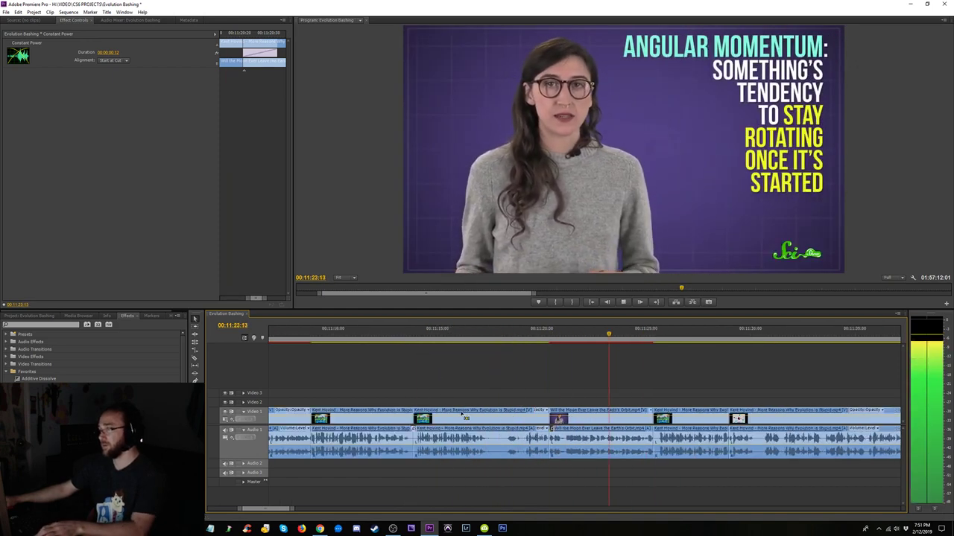
key(minus)
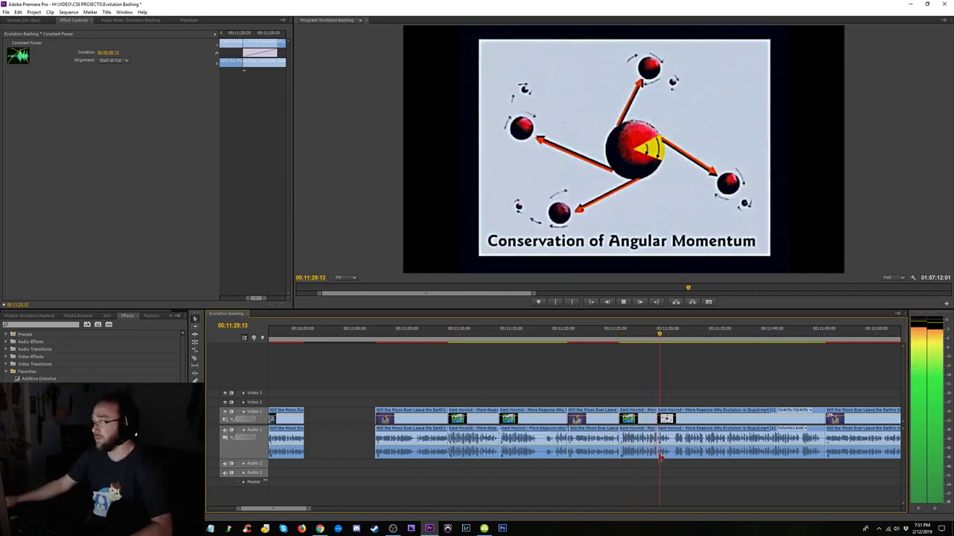
key(space)
drag(630, 474, 608, 460)
click(609, 334)
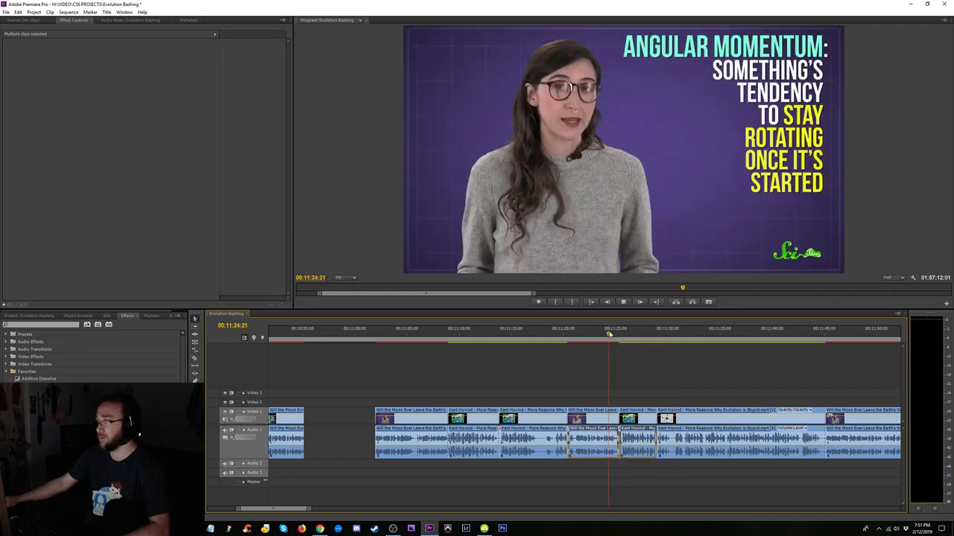
key(space)
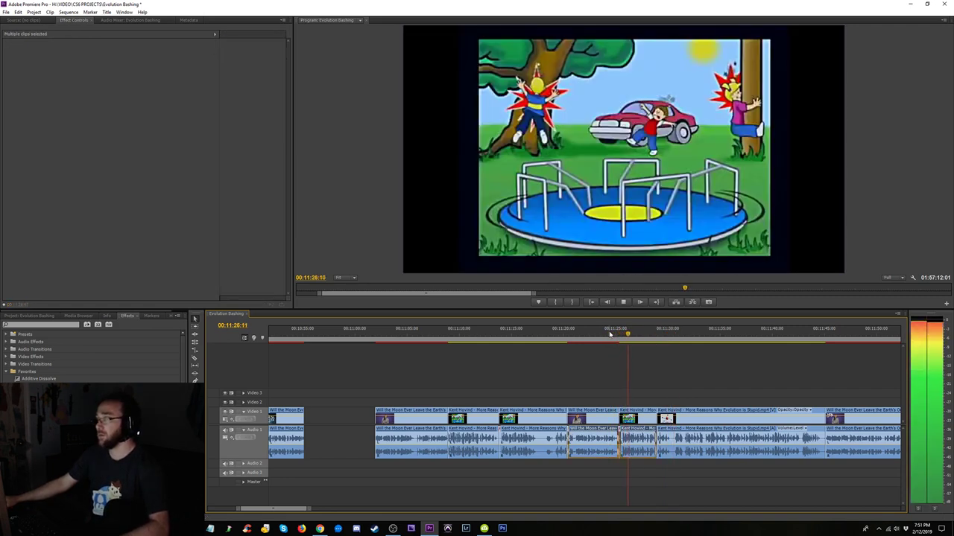
- Crossfade the audio between the long Kent Hovind part and the Moon's orbit clip near 00:11:45 and play through the join
drag(653, 336, 815, 336)
click(815, 454)
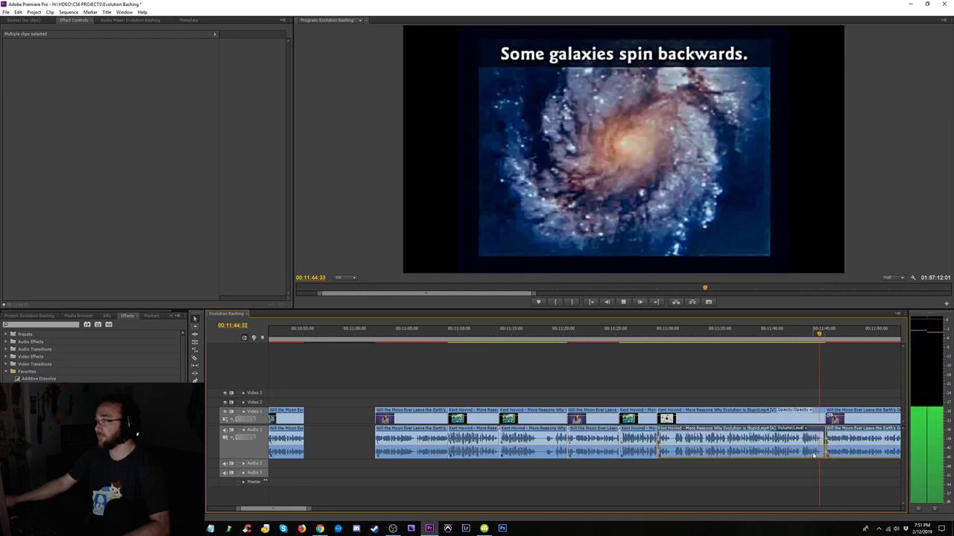
key(space)
key(minus)
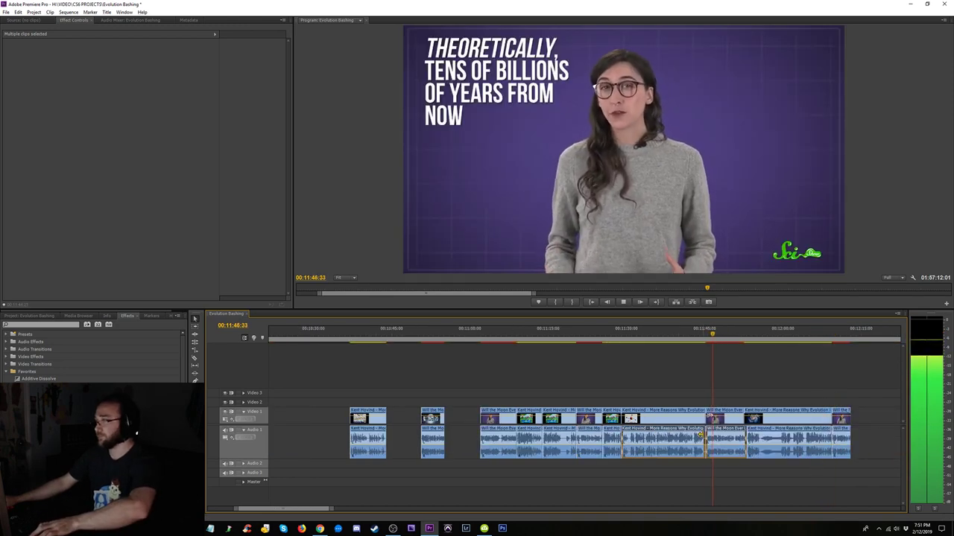
- Roll the video join between the Moon's orbit clip and the galaxy part near 00:11:53 slightly later to match the audio join
click(745, 395)
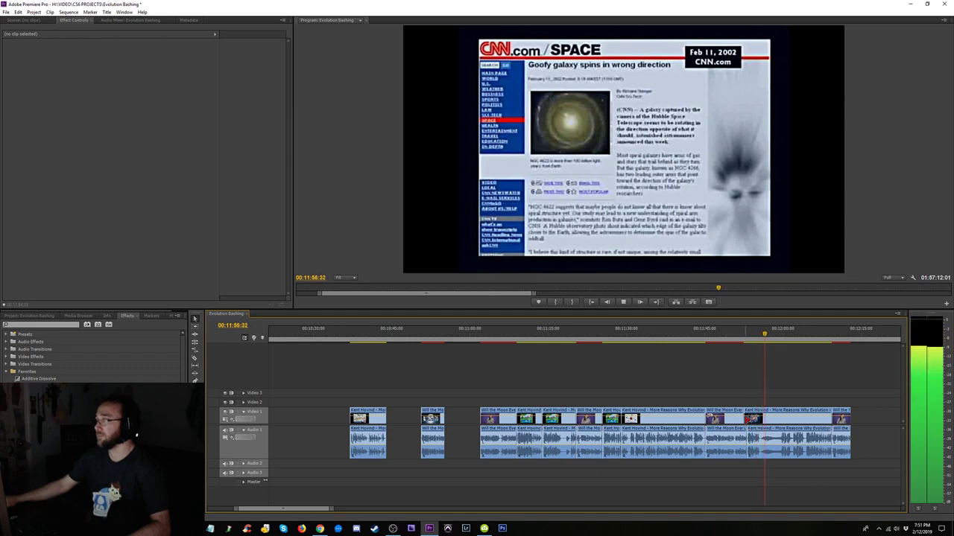
key(space)
drag(746, 419, 749, 418)
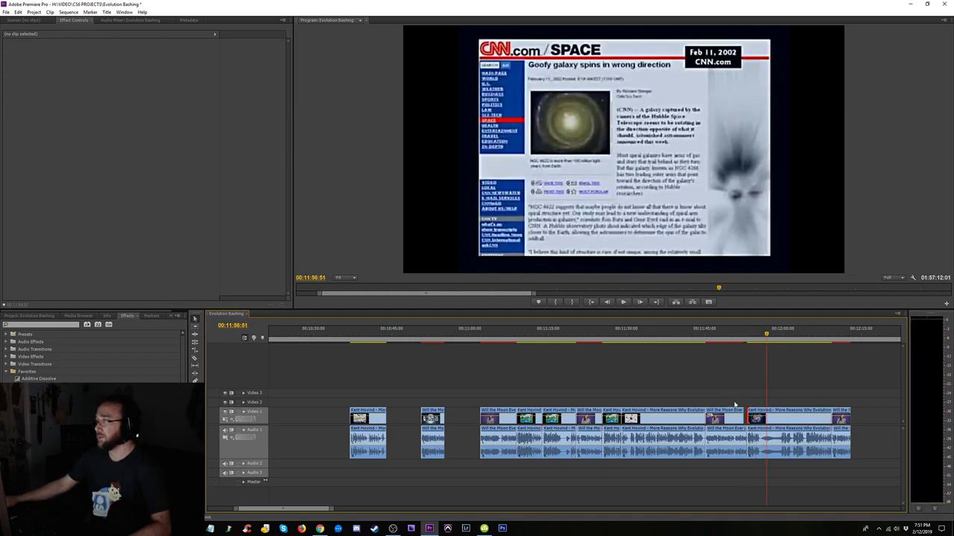
click(709, 338)
key(space)
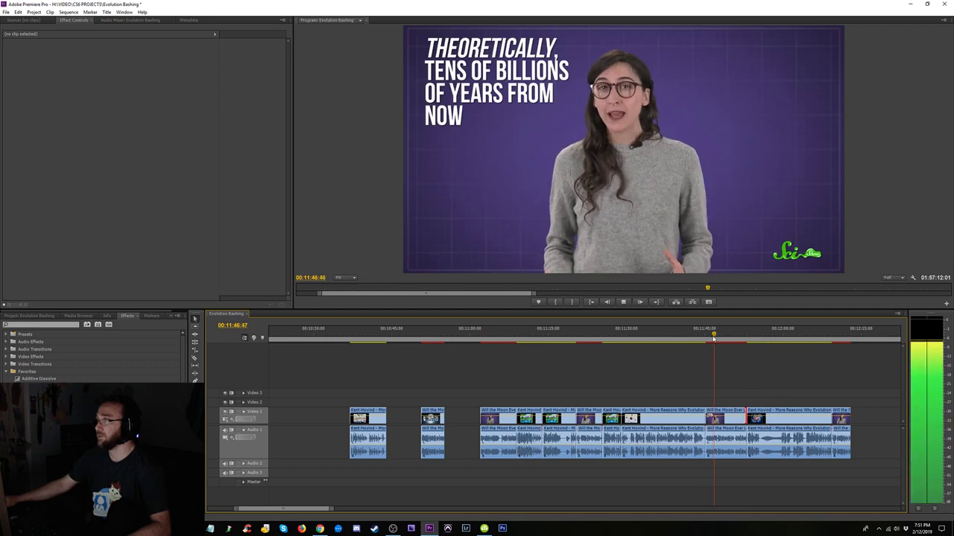
- Cut the Moon's orbit clip near 00:11:45 out of the sequence and close the gap it leaves
click(602, 337)
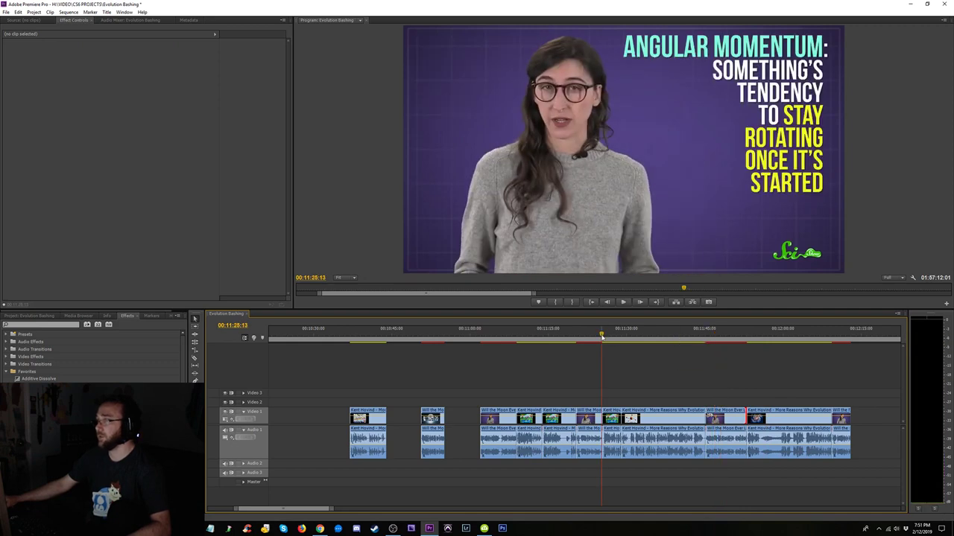
click(724, 419)
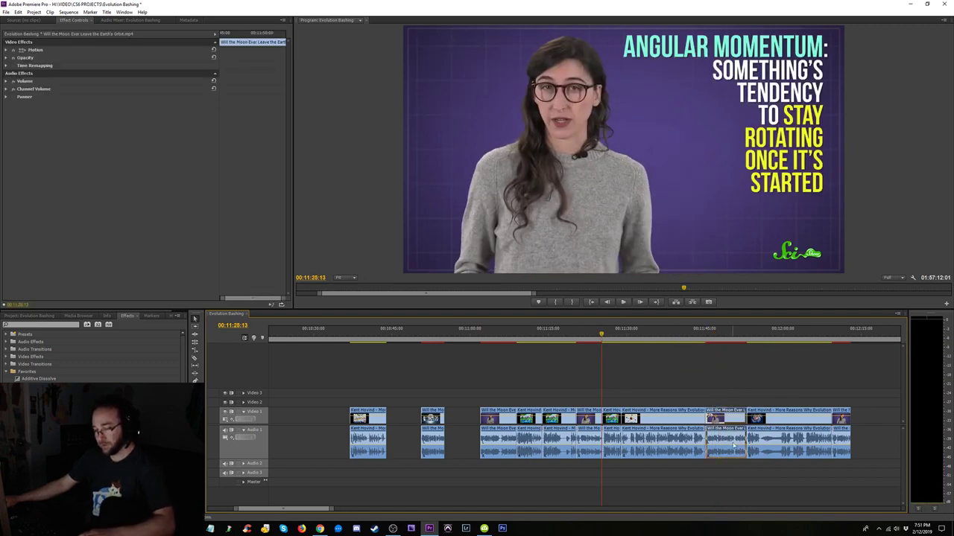
key(Delete)
click(685, 423)
drag(622, 391, 688, 435)
drag(622, 435, 613, 438)
click(721, 417)
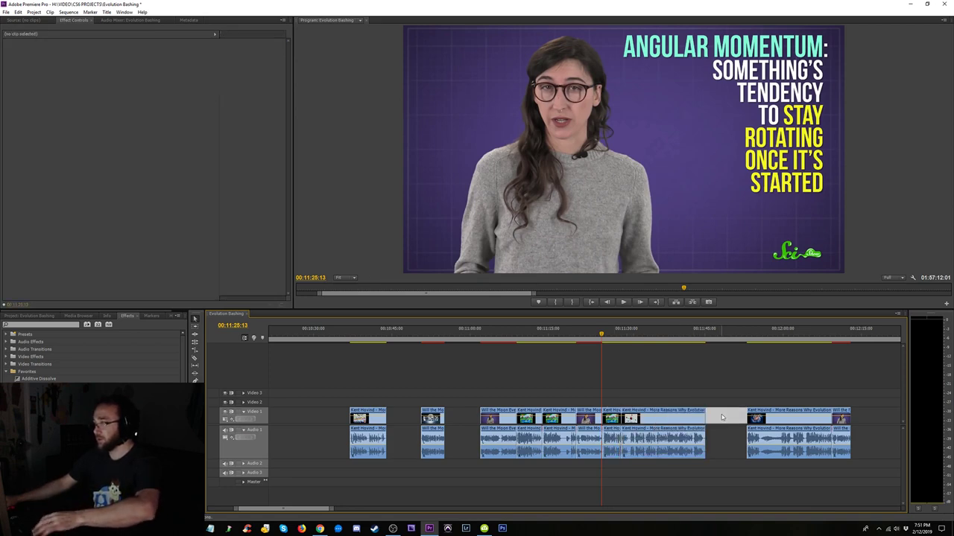
key(Delete)
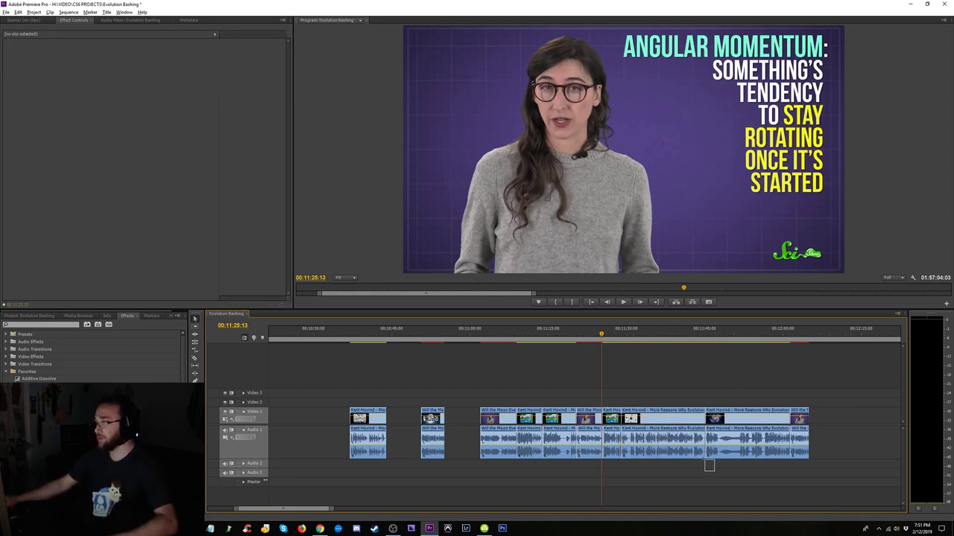
- Crossfade the audio where the two Kent Hovind parts meet near 00:11:45 and play across the join
drag(709, 466, 698, 459)
click(701, 334)
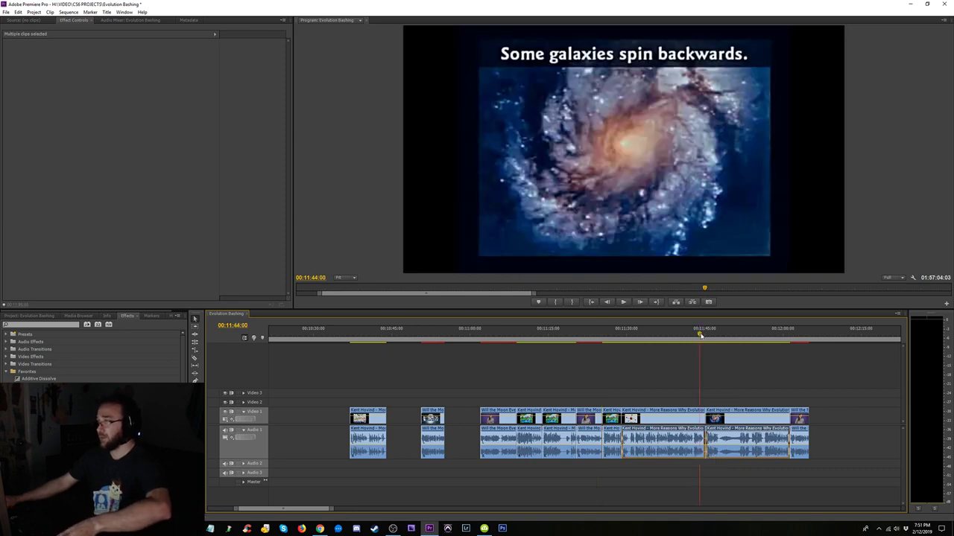
key(space)
key(=)
key(=)
key(minus)
key(minus)
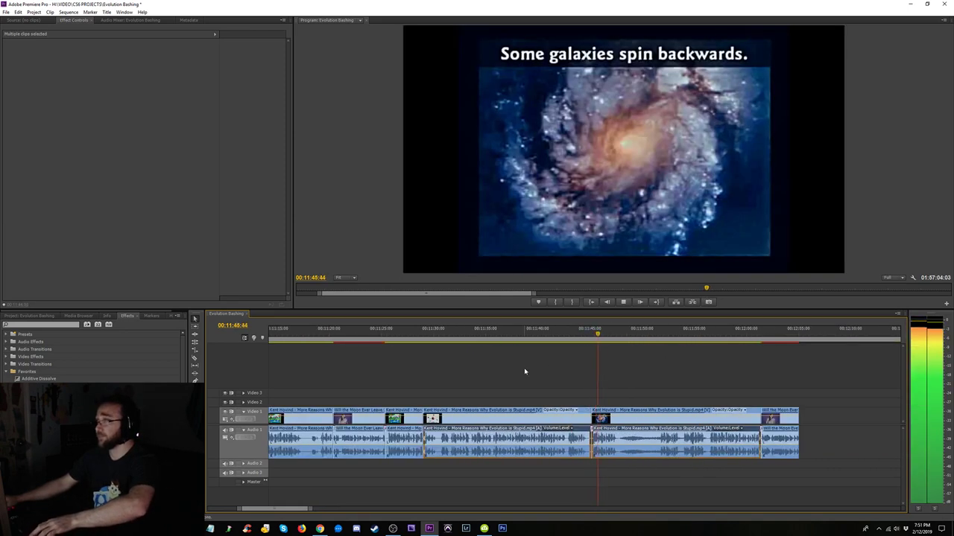
- Insert the cut Moon's orbit clip at 00:11:25:20, shifting the following clips along, and play from just before the insertion
click(531, 335)
key(=)
key(=)
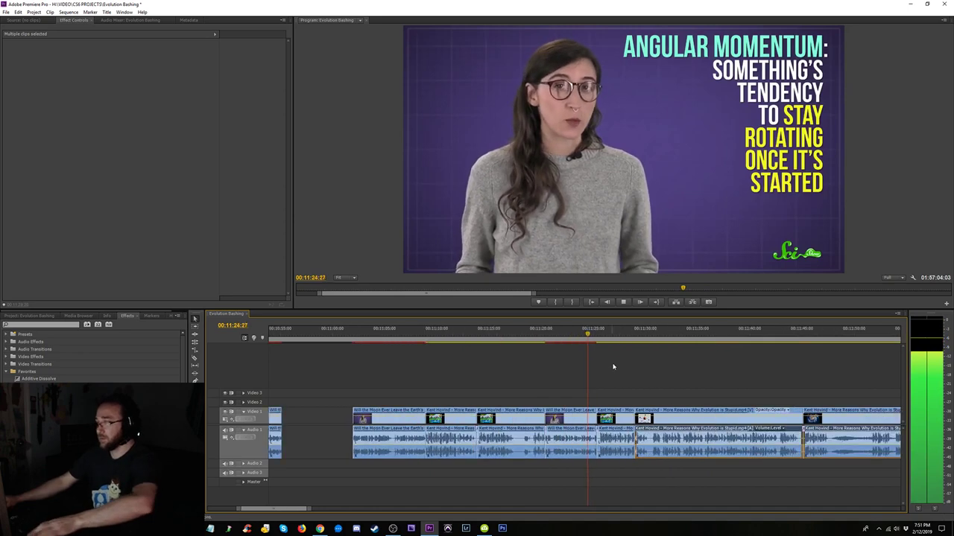
key(space)
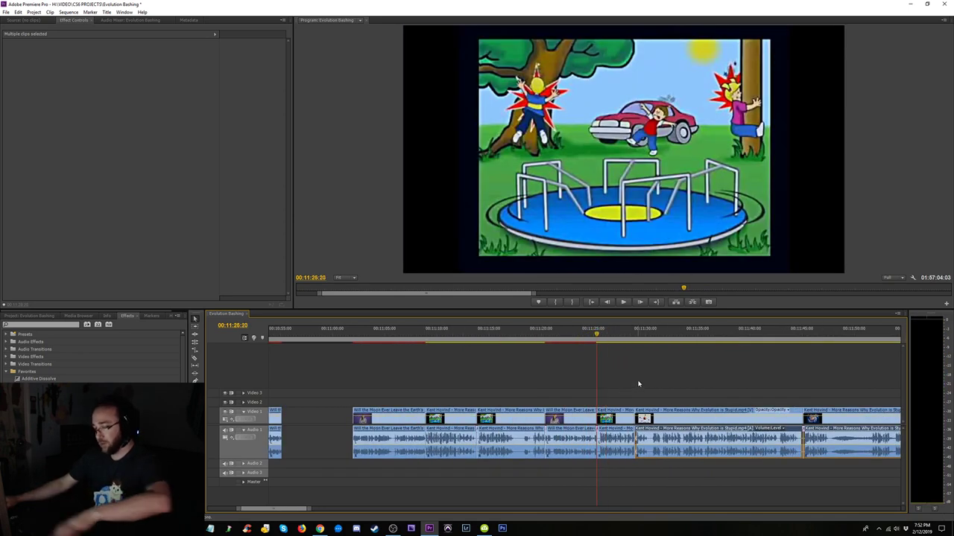
key(ctrl+shift+v)
click(591, 336)
key(space)
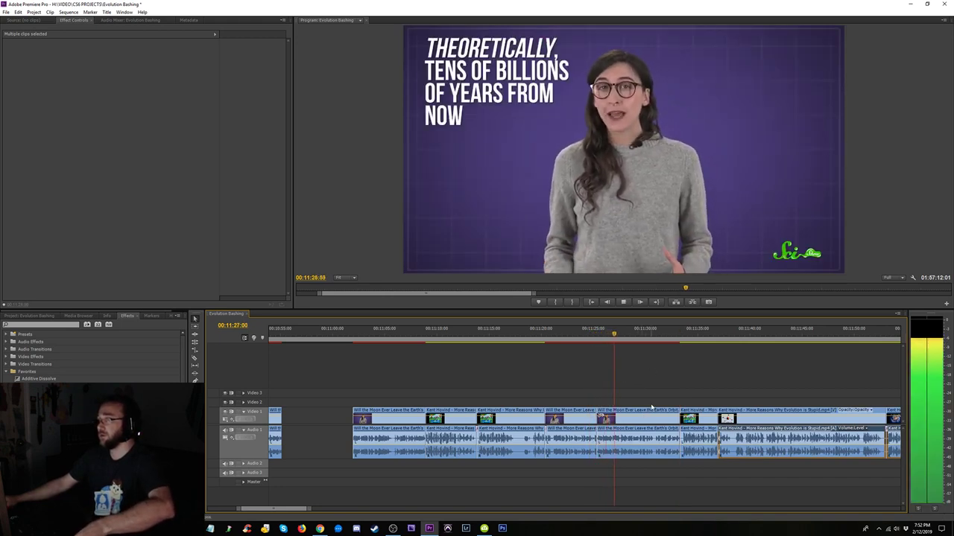
key(space)
- Swap the angular momentum clip near 00:11:20:24 with the Kent Hovind part before it, placing the angular momentum clip at 00:11:13:50
click(574, 455)
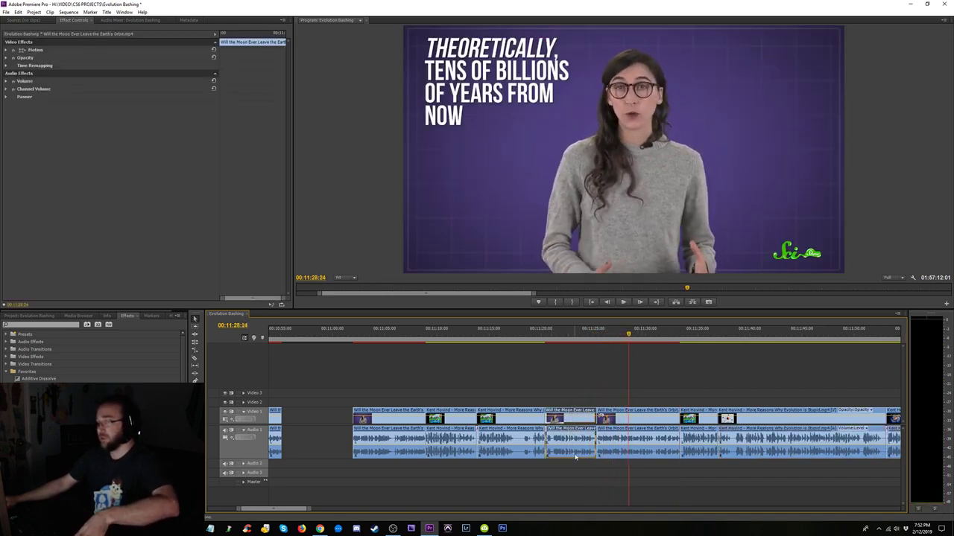
key(Delete)
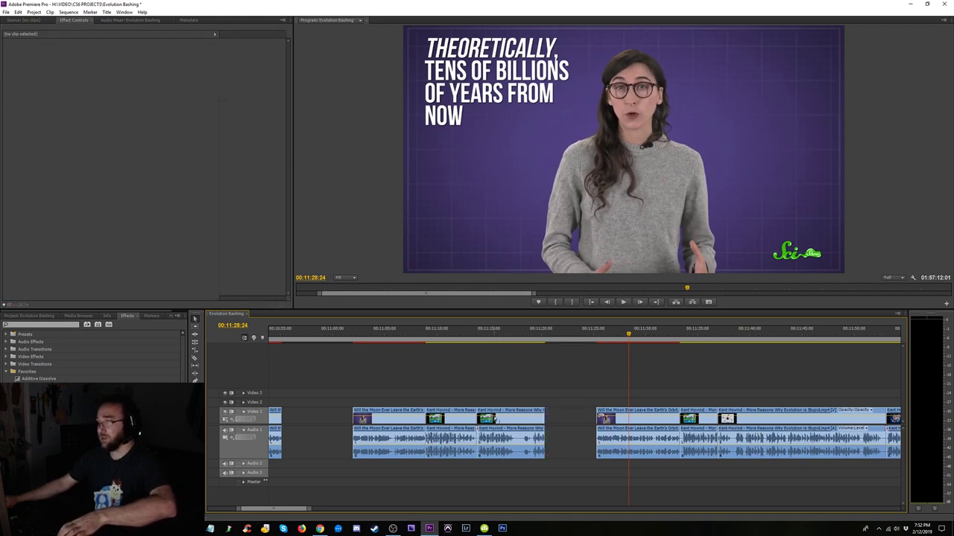
drag(496, 420, 549, 420)
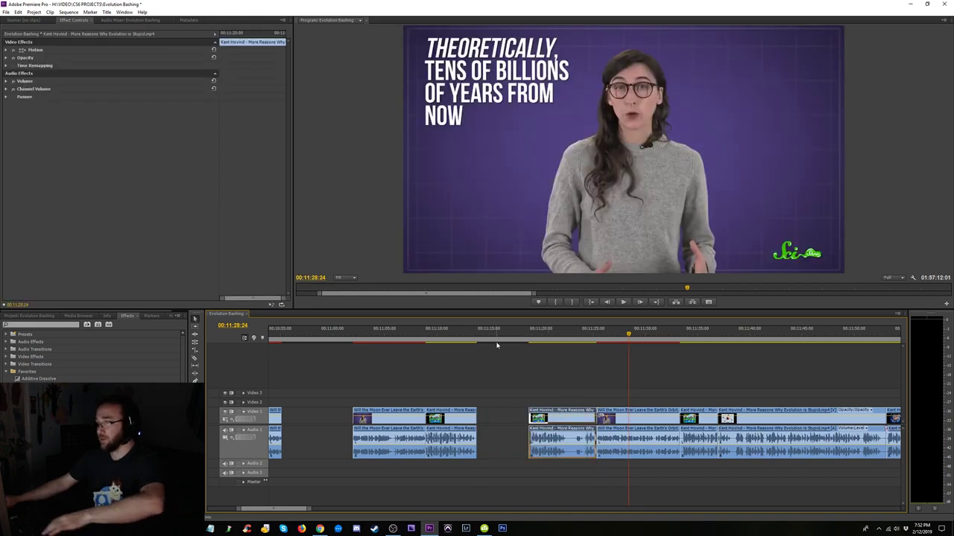
click(497, 345)
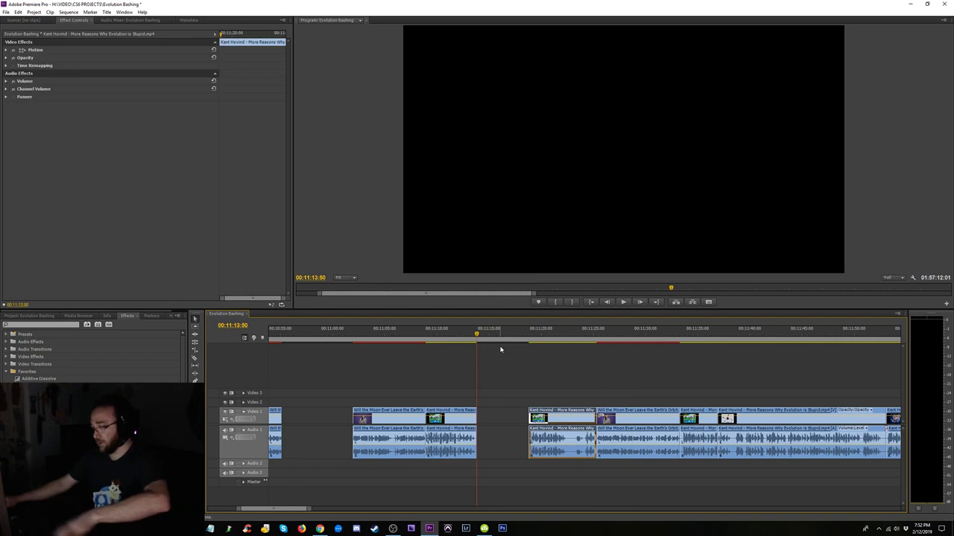
key(ctrl+v)
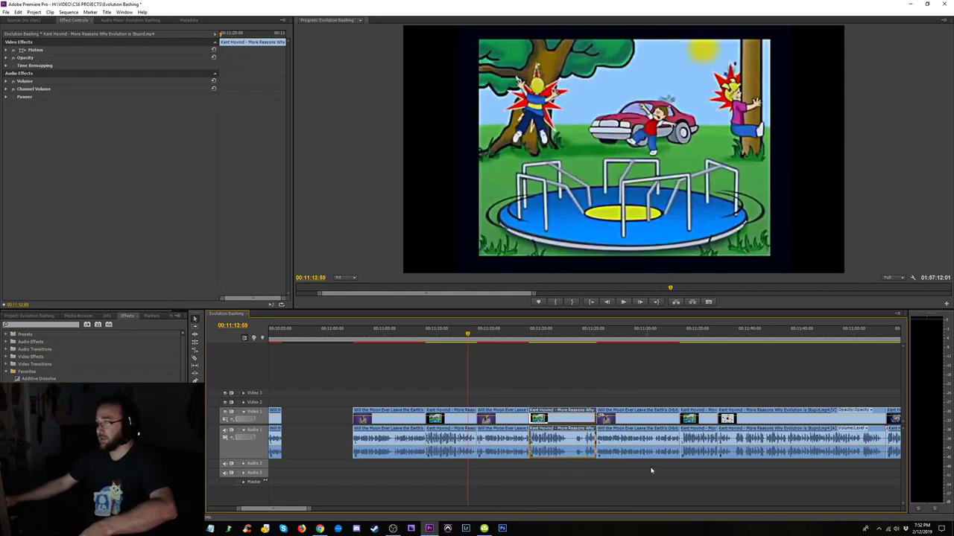
- Crossfade the audio at the joins of the rearranged Moon's orbit and Kent Hovind clips, including the one near 00:11:08:57
drag(753, 491, 441, 446)
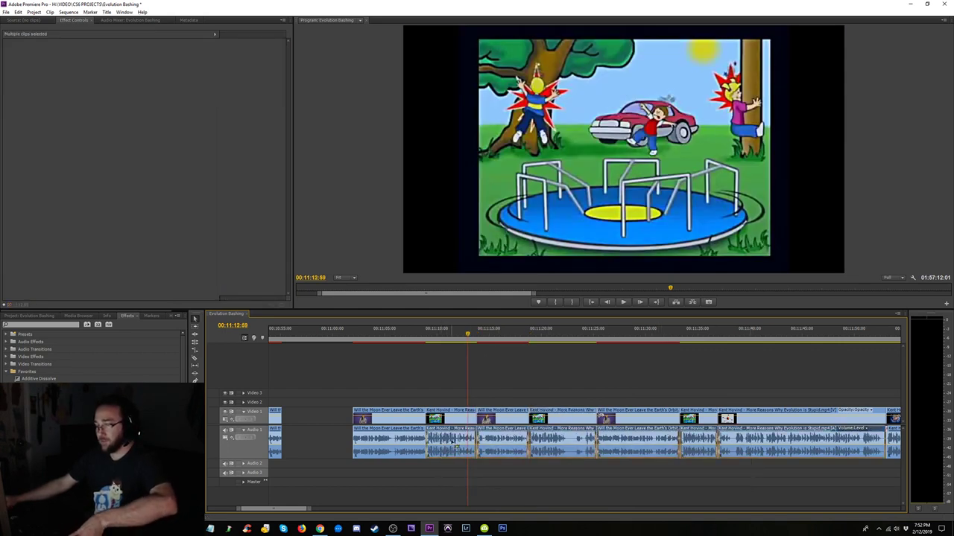
click(418, 345)
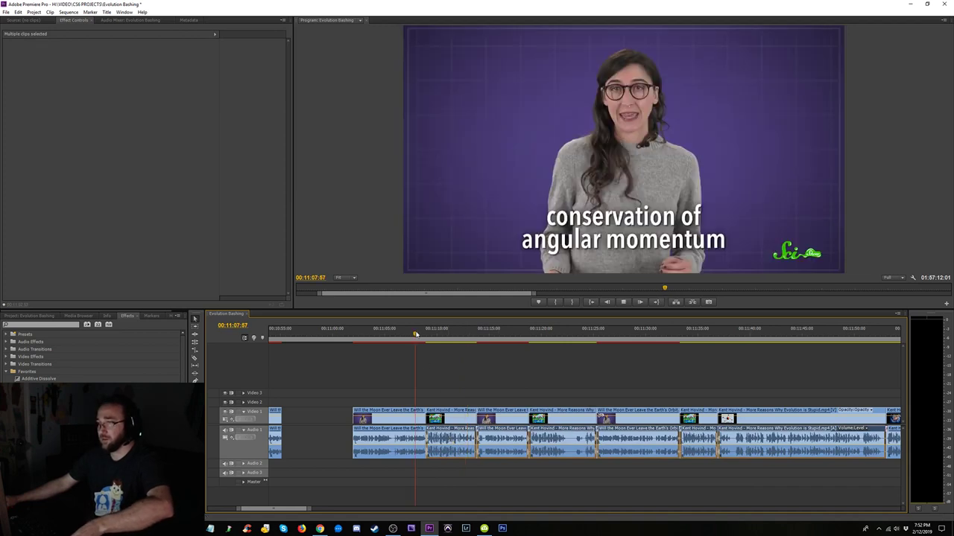
key(space)
drag(459, 477, 415, 454)
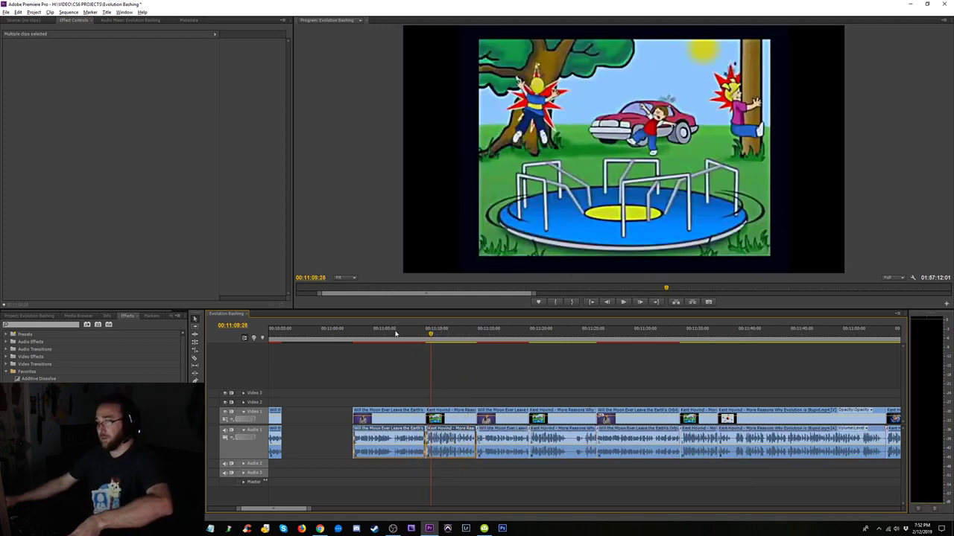
click(391, 334)
- Move the Kent Hovind clip near 00:10:39 into the gap at 00:10:55:08, directly after the short Moon's orbit clip
key(minus)
click(415, 340)
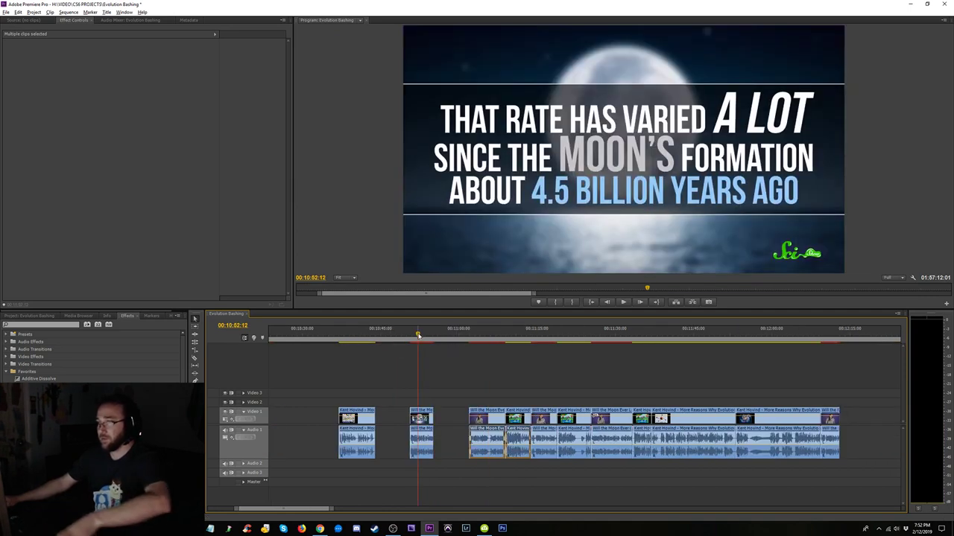
key(space)
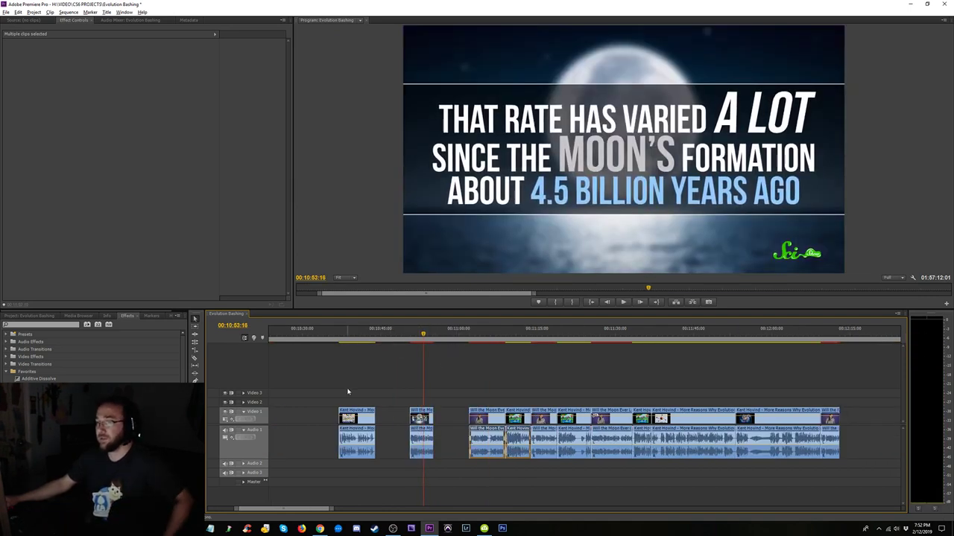
click(354, 336)
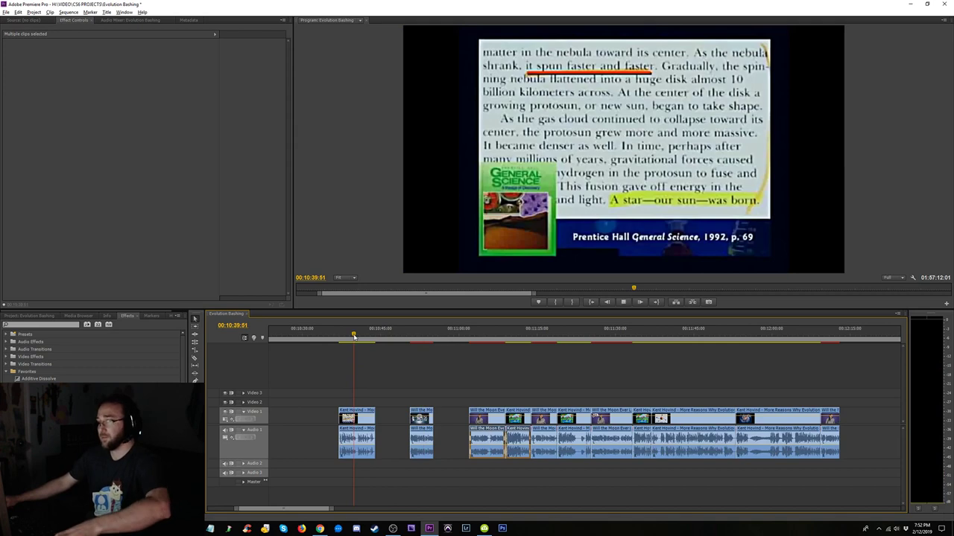
key(space)
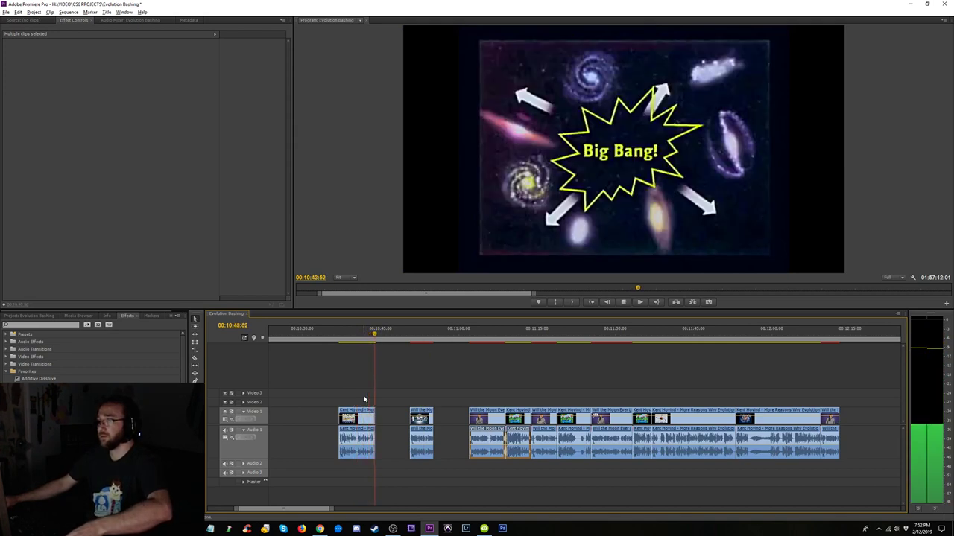
click(369, 446)
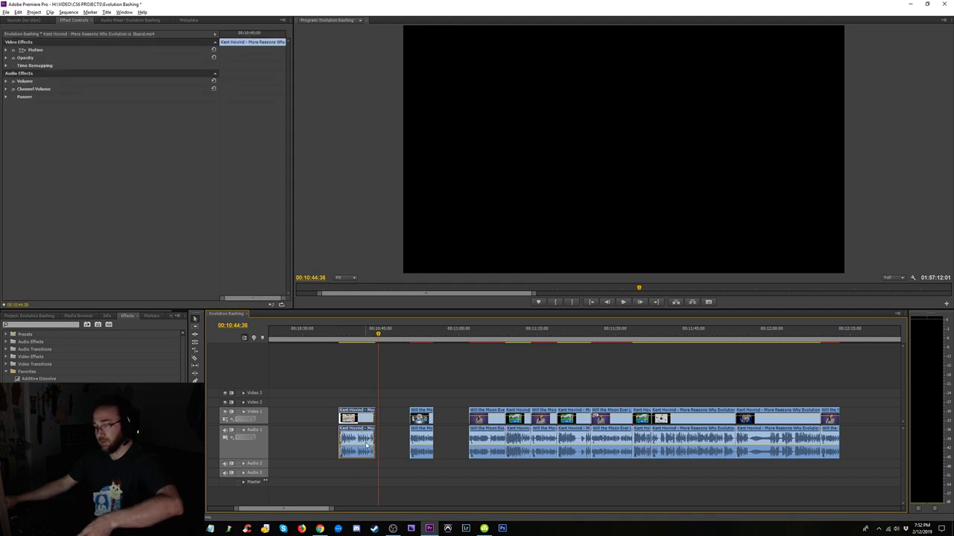
key(Delete)
click(448, 337)
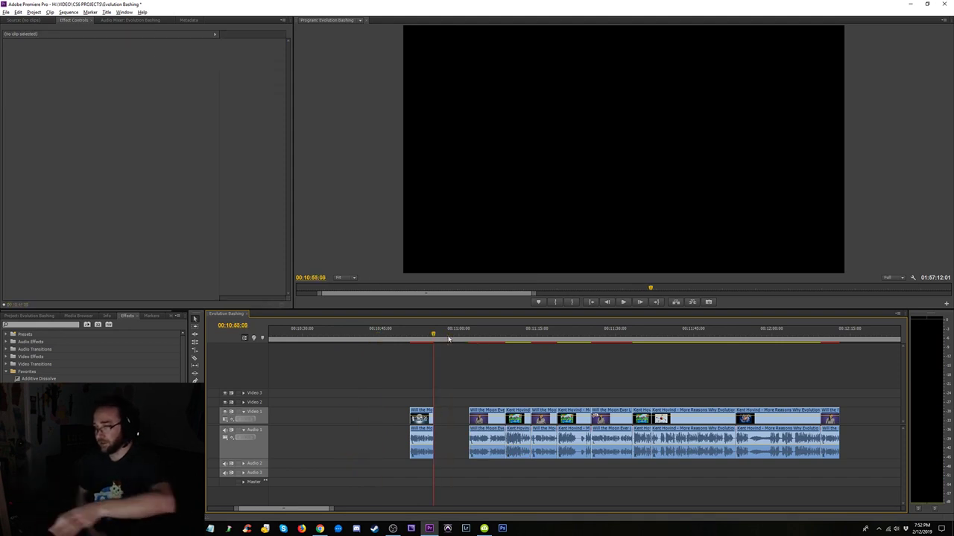
key(ctrl+z)
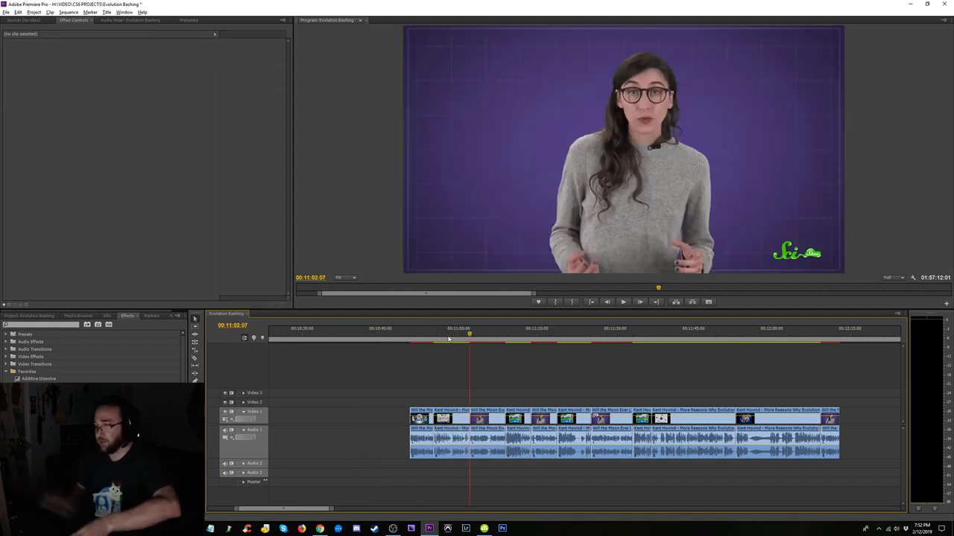
- Preview the joined Moon's orbit and Kent Hovind clips full screen from 00:10:50:25, and play from near 00:11:04
drag(704, 461, 394, 446)
drag(414, 336, 409, 335)
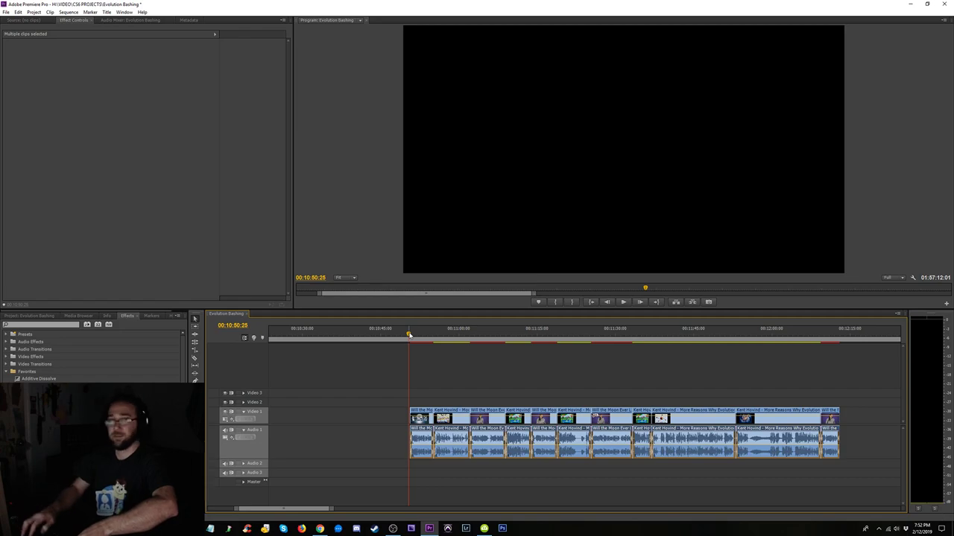
key(ctrl+grave)
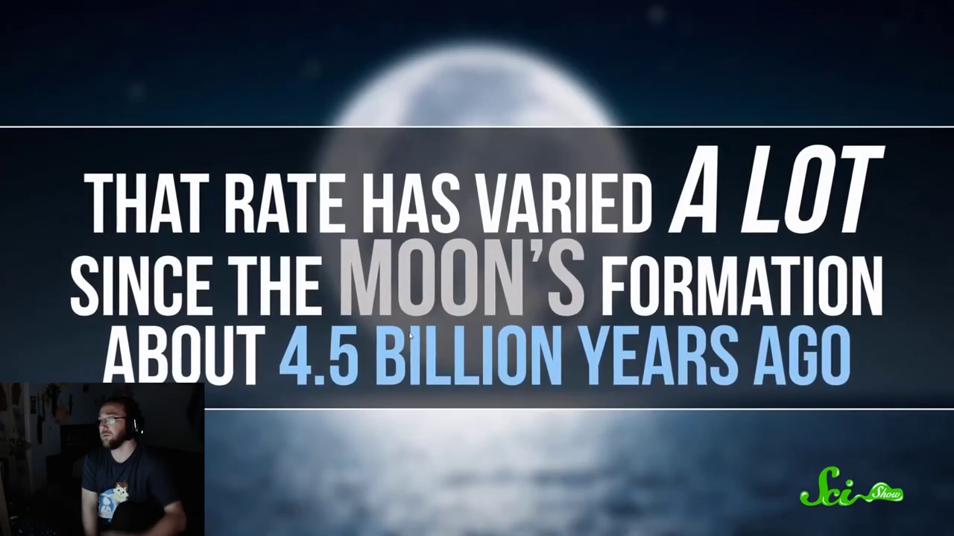
key(Escape)
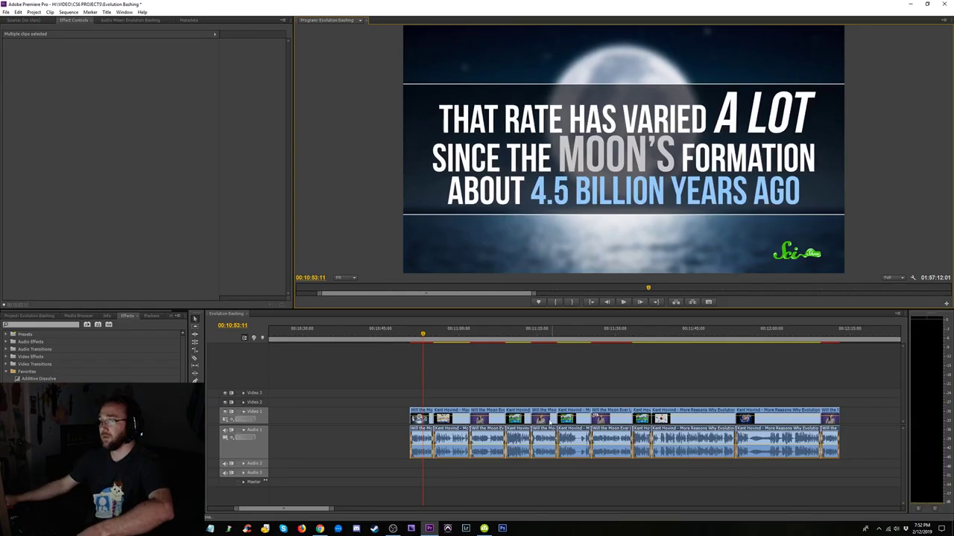
drag(437, 337, 484, 340)
key(space)
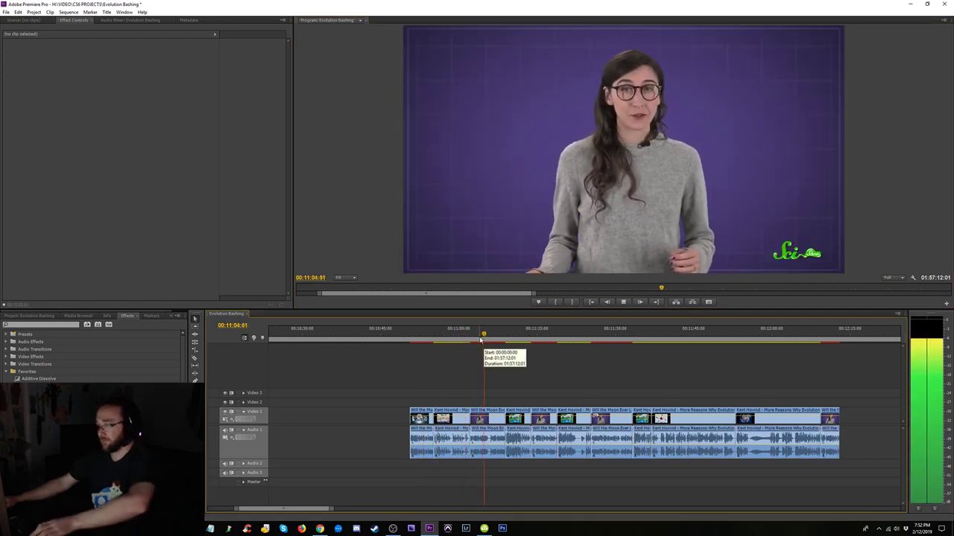
key(=)
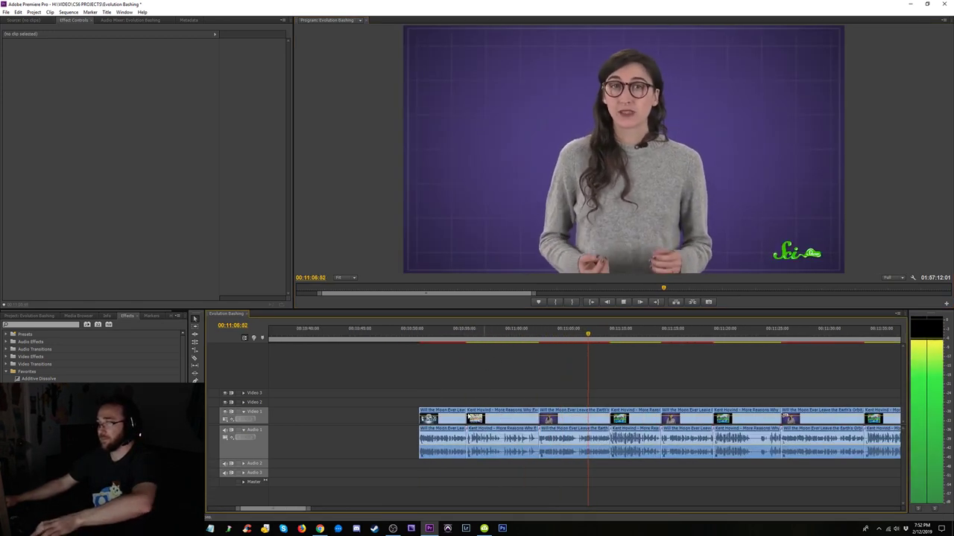
key(space)
- Try moving the Moon's orbit clip at 00:10:50 back to about 00:10:15 on Video 1 and extending its start
click(452, 434)
key(-)
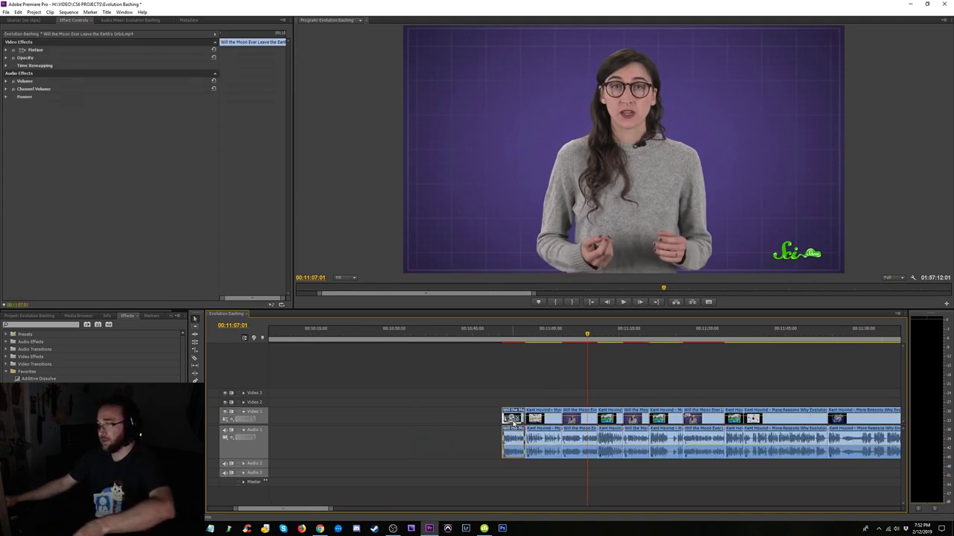
drag(512, 423, 331, 406)
key(space)
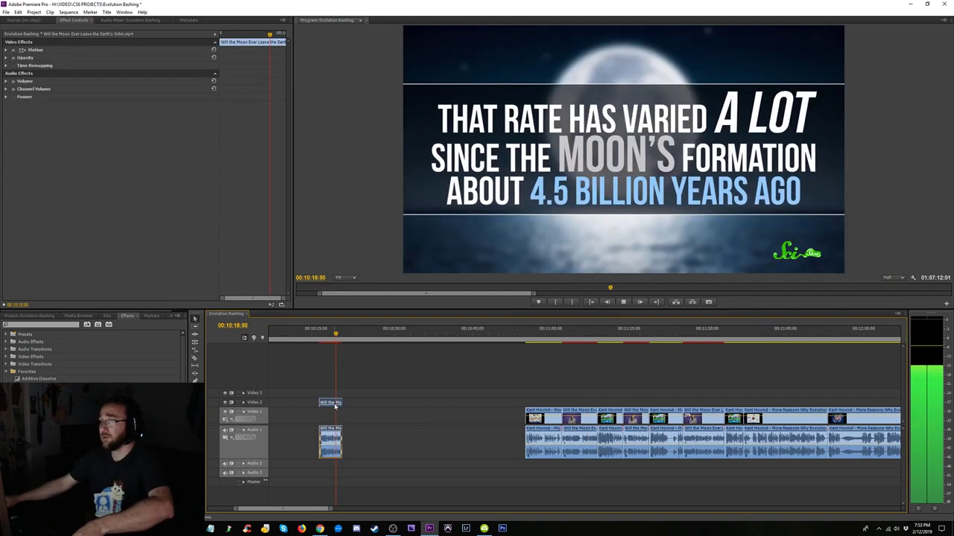
key(space)
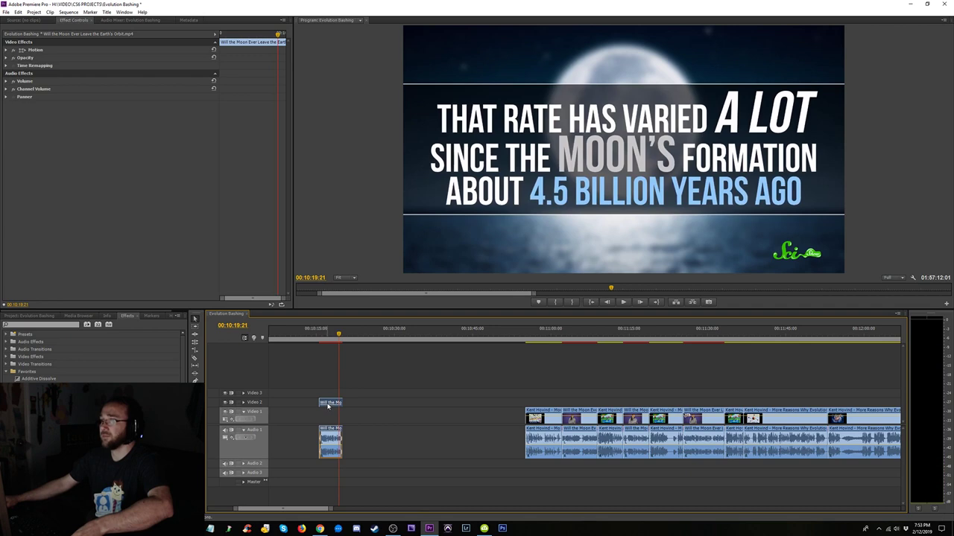
drag(327, 406, 324, 418)
key(minus)
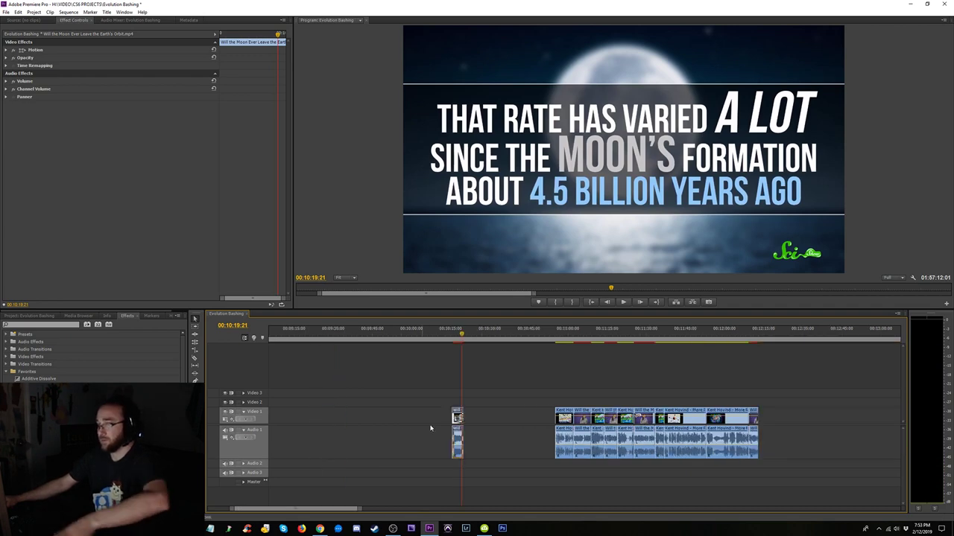
drag(453, 423, 418, 424)
click(430, 335)
key(space)
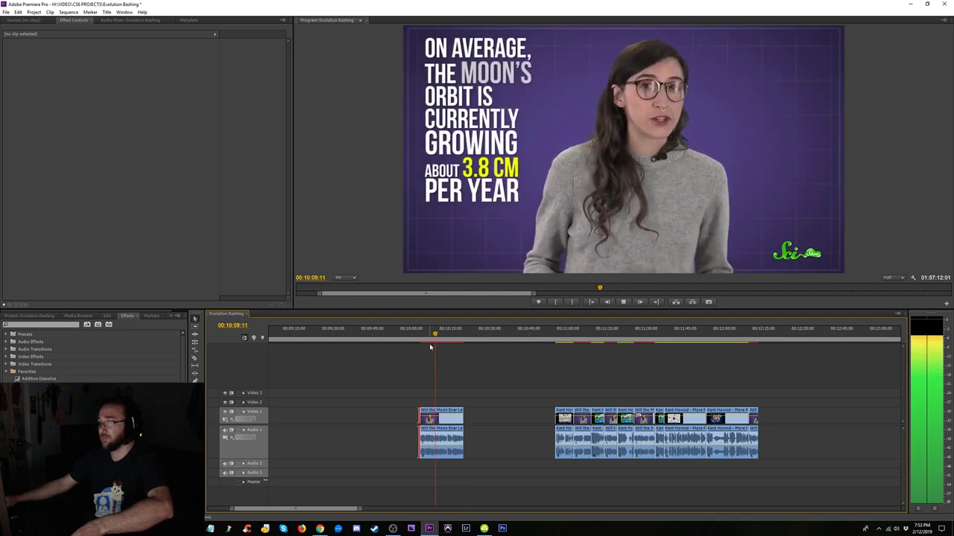
key(space)
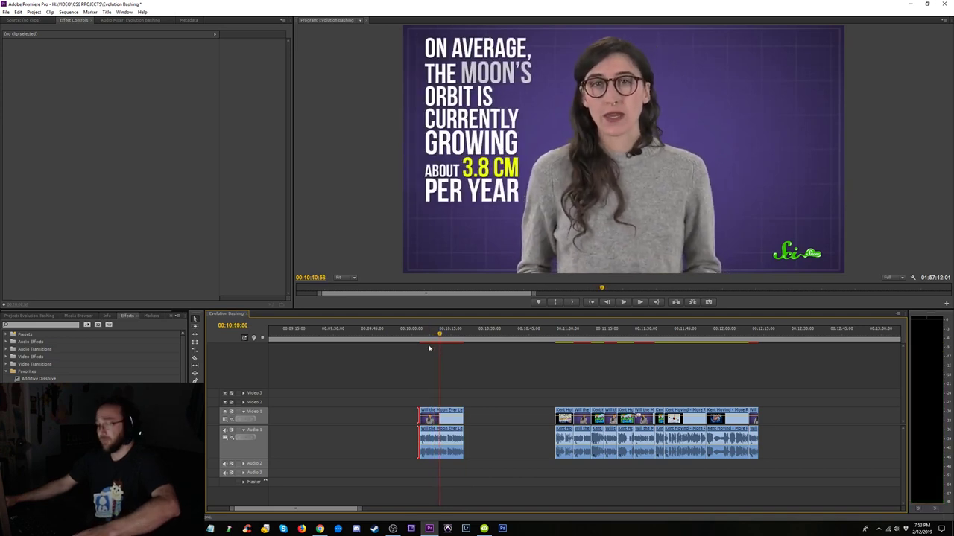
key(ctrl+z)
- Duplicate the short Moon's orbit clip to about 00:09:59 and extend the copy's start back to about 00:09:31
drag(460, 424, 417, 417)
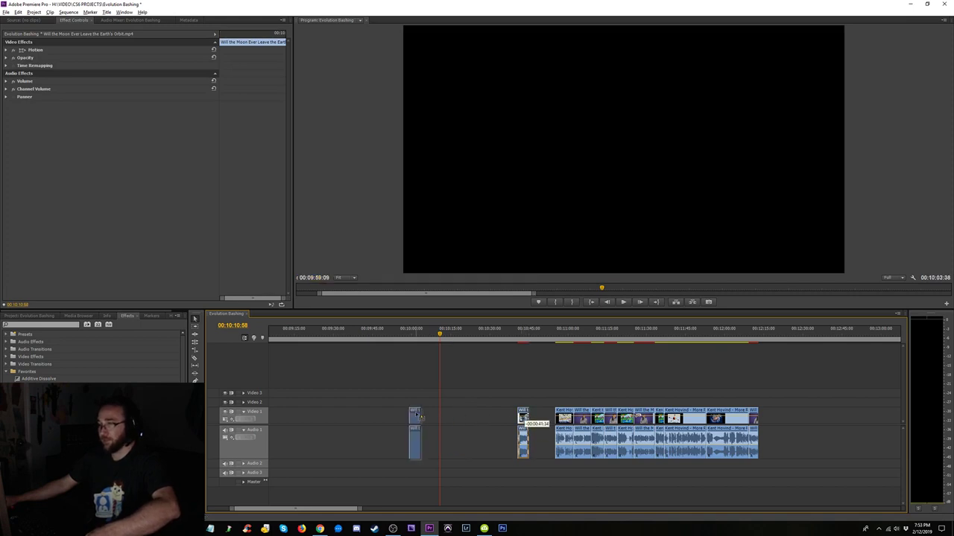
click(414, 338)
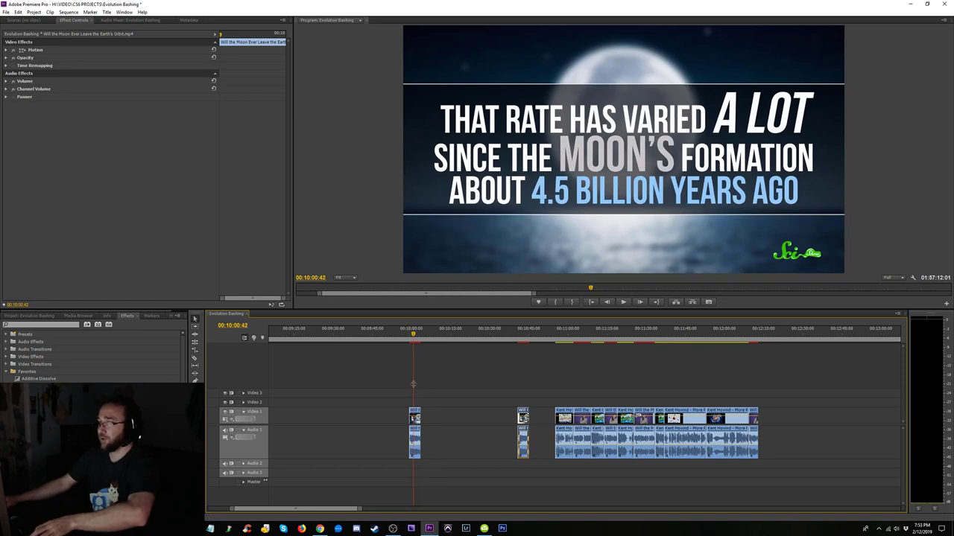
drag(406, 423, 334, 422)
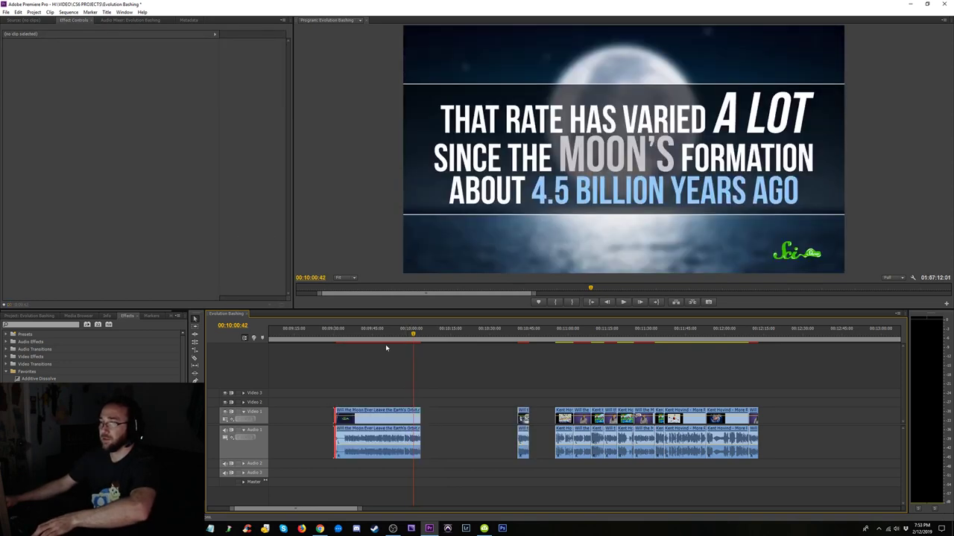
click(347, 338)
key(space)
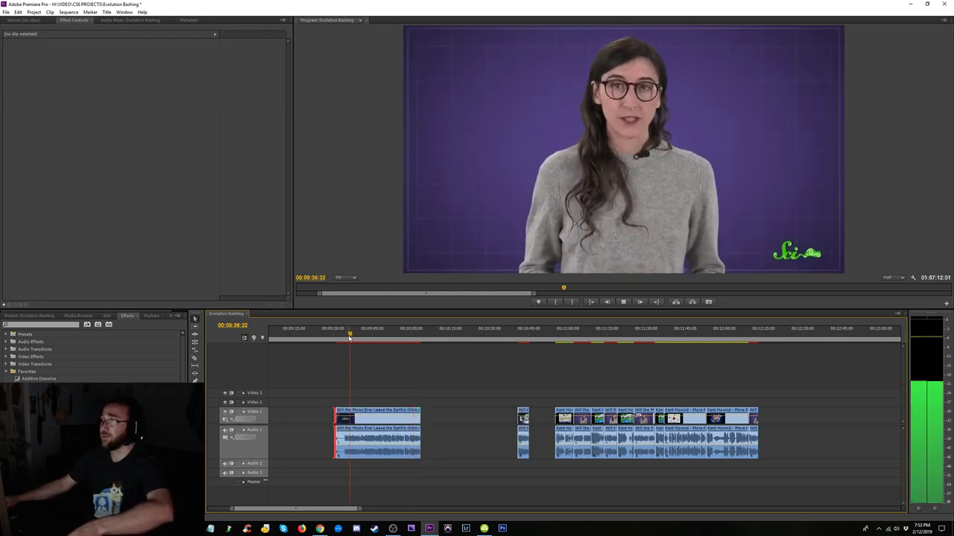
- Trim the start of the extended Moon's orbit copy to about 00:09:42 and play across the new start
key(=)
key(=)
key(=)
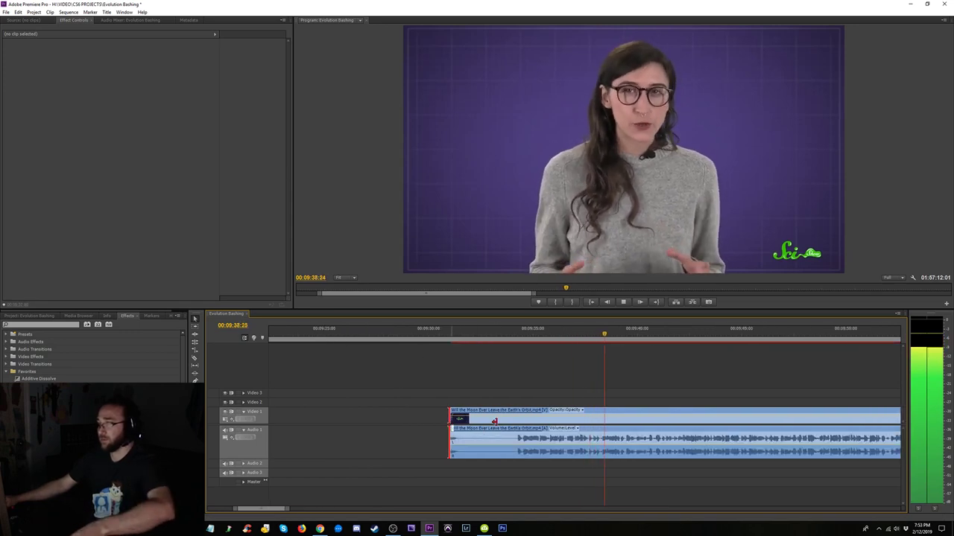
drag(494, 422, 649, 427)
key(=)
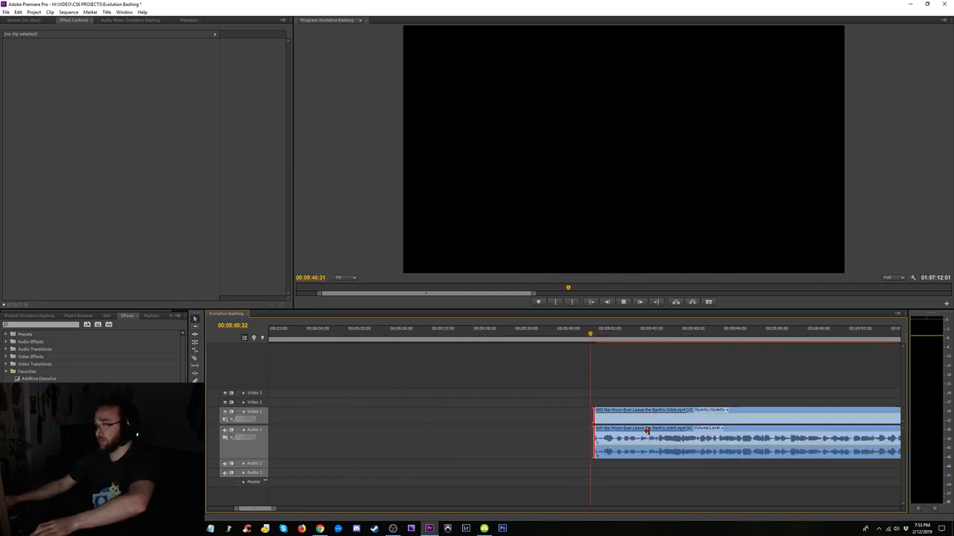
key(equal)
drag(591, 428, 714, 422)
key(space)
click(706, 332)
key(space)
key(space)
click(708, 333)
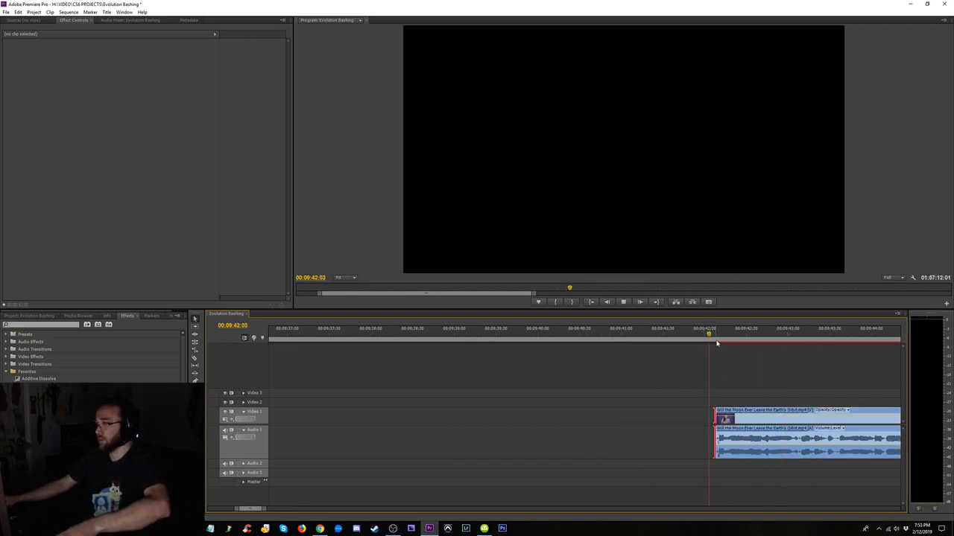
- Split the Moon's orbit copy at 00:09:47:20 and delete the part after the cut
key(space)
key(minus)
key(minus)
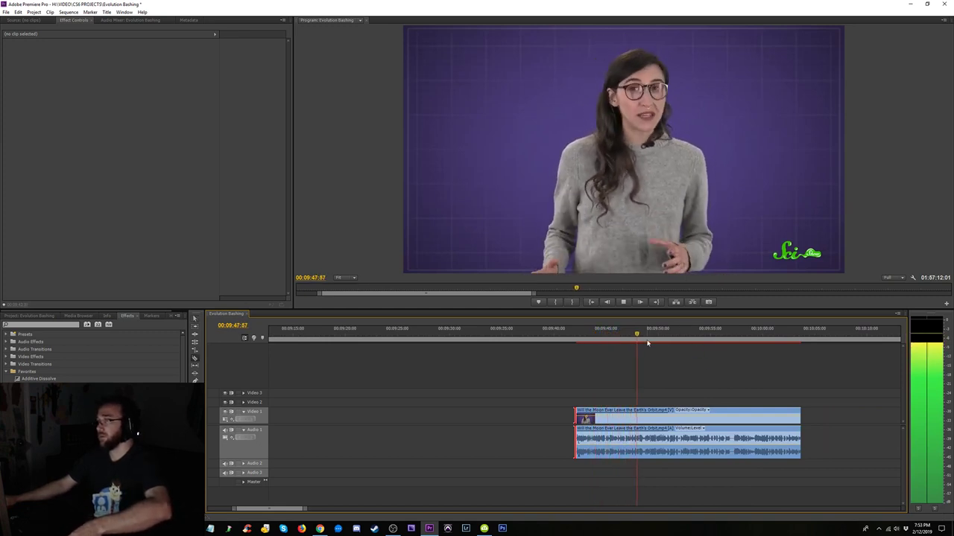
key(space)
key(space)
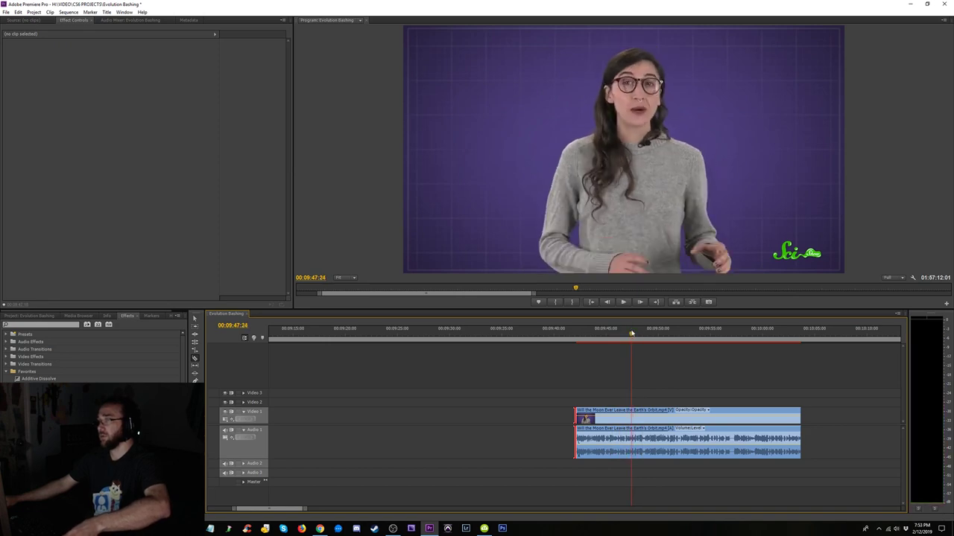
click(632, 422)
key(v)
click(697, 440)
key(Delete)
- Move the trimmed Moon's orbit passage about 41 seconds later, to about 00:10:23
key(minus)
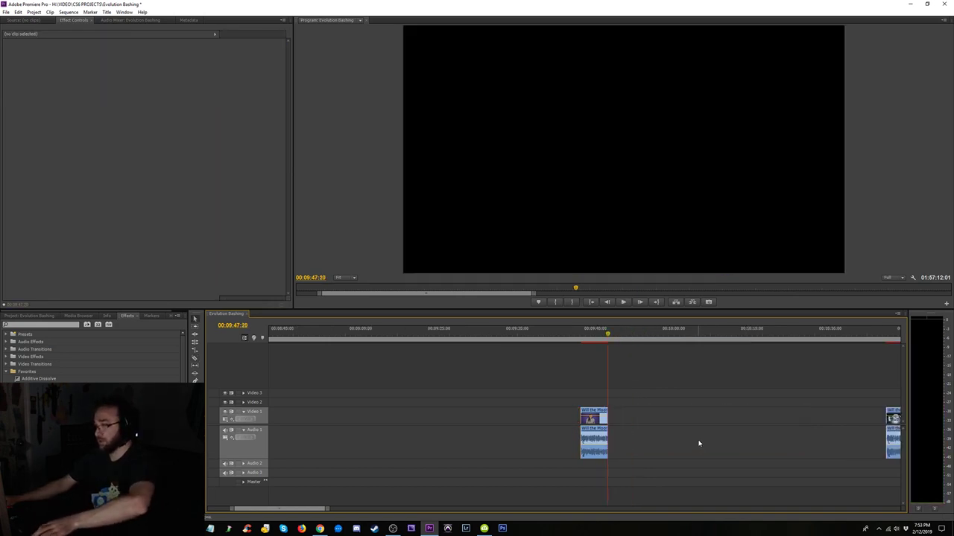
key(minus)
click(589, 419)
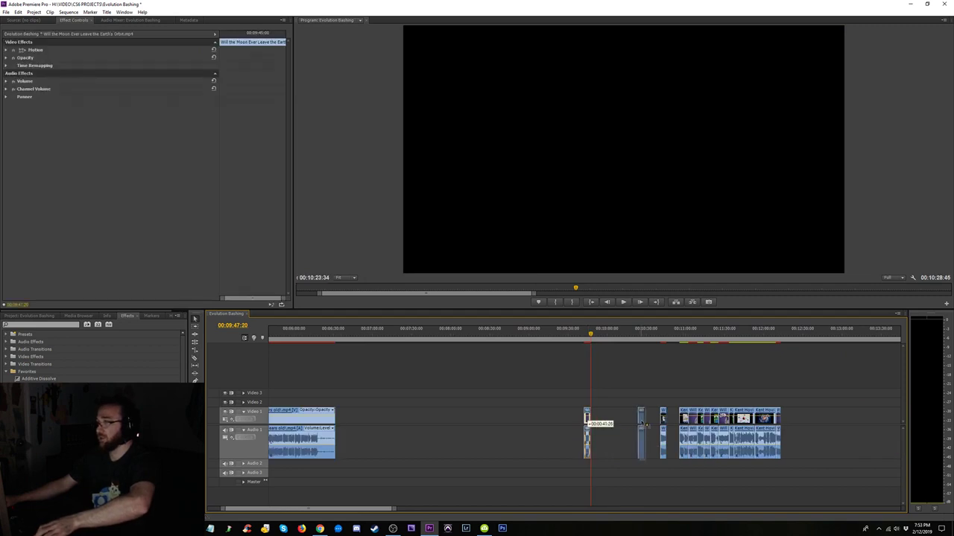
- Move the shorter Kent Hovind clip near 00:26 past the end of the long one, and shift the long one earlier to about 00:32
key(minus)
key(minus)
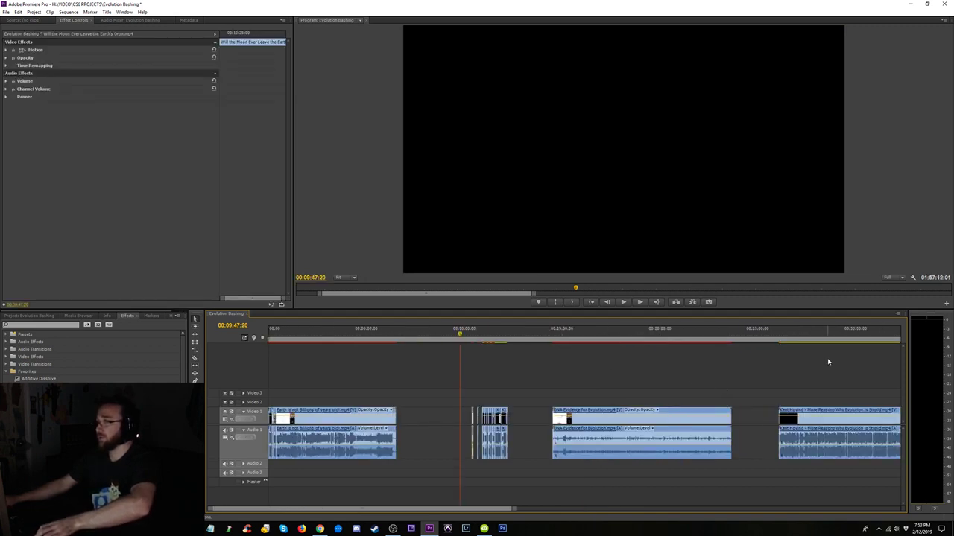
click(788, 333)
key(minus)
key(minus)
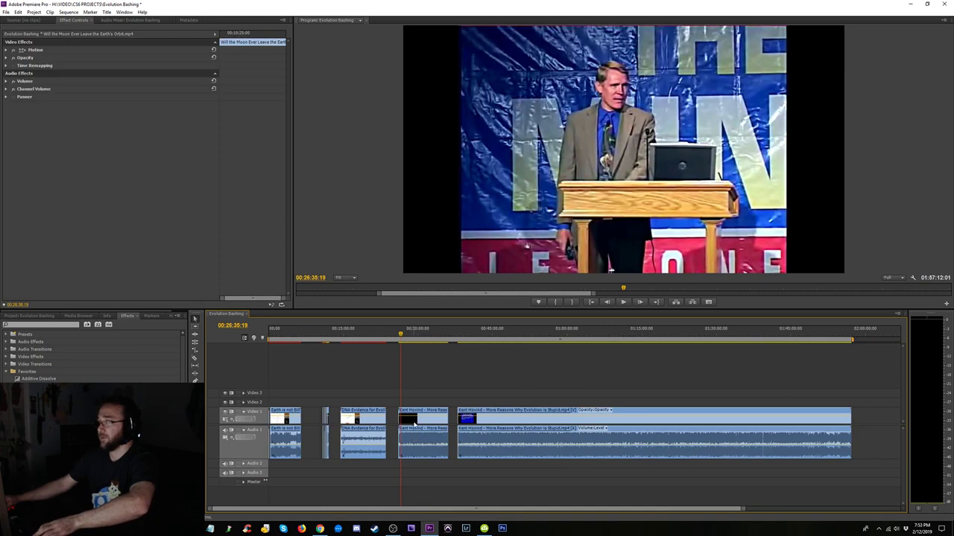
drag(414, 424, 883, 424)
drag(484, 424, 470, 426)
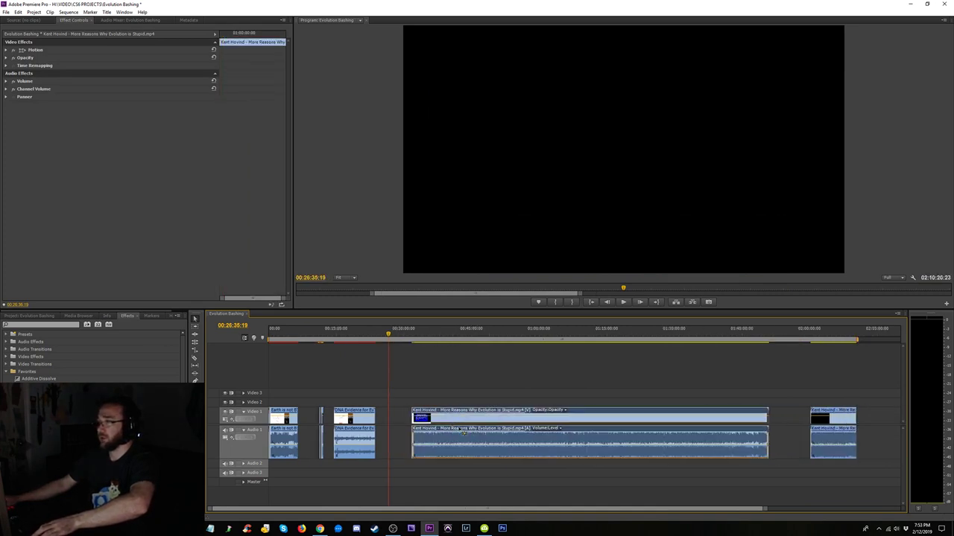
- Cut the shorter Kent Hovind clip and paste it at 00:26:35:19, shifting the long Kent Hovind clip later to about 00:41
click(832, 422)
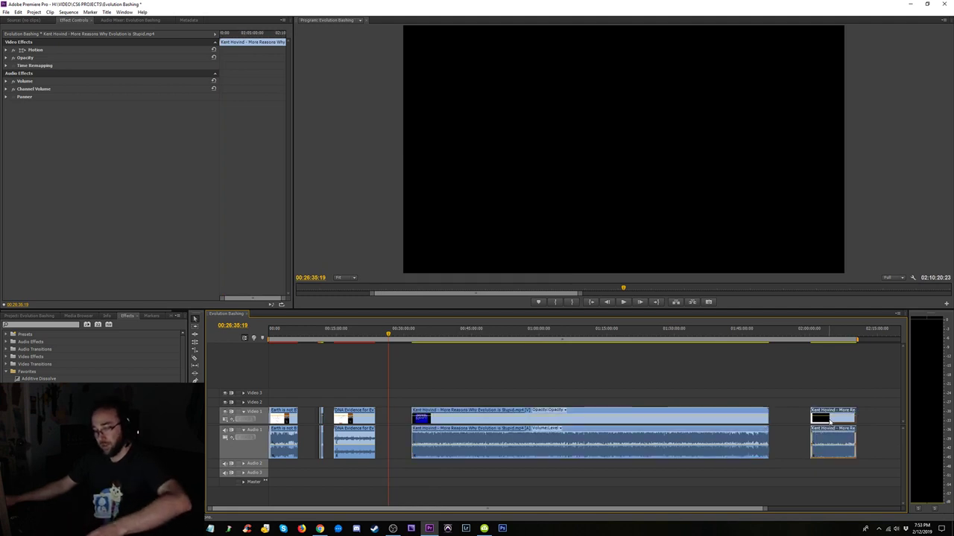
key(Delete)
drag(503, 416, 547, 416)
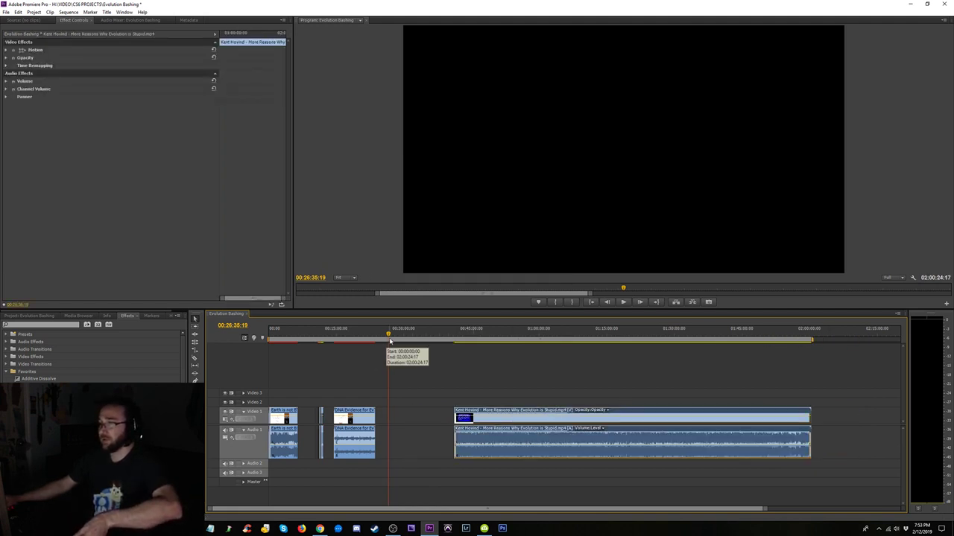
key(ctrl+v)
click(389, 336)
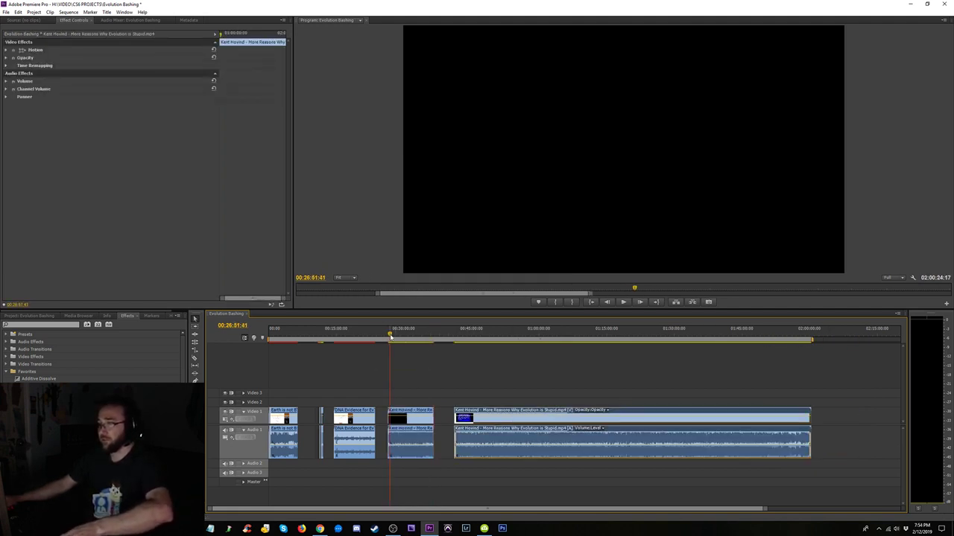
- Check the Kent Hovind clip around 00:28:30 and delete this shorter clip that starts near 00:26:35
key(space)
key(equal)
key(equal)
drag(586, 334, 614, 339)
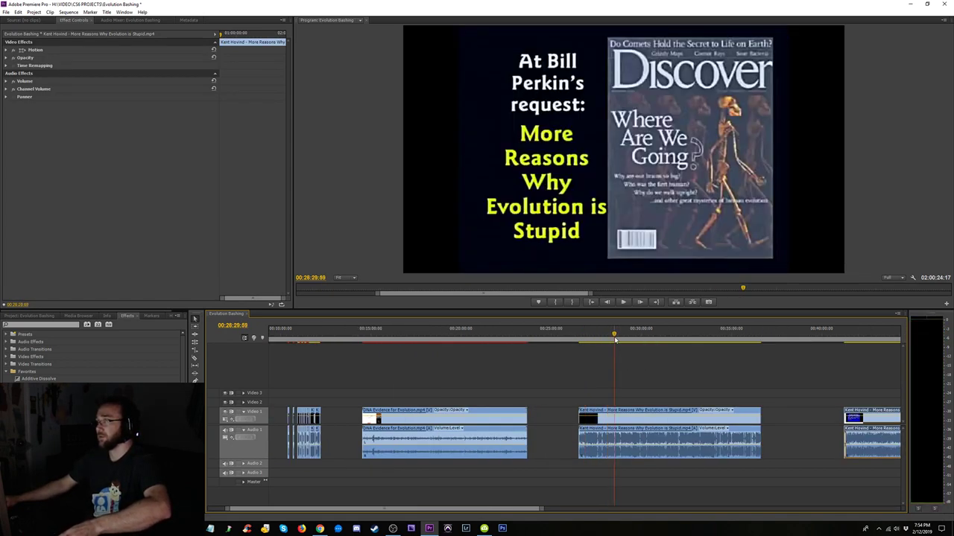
click(658, 443)
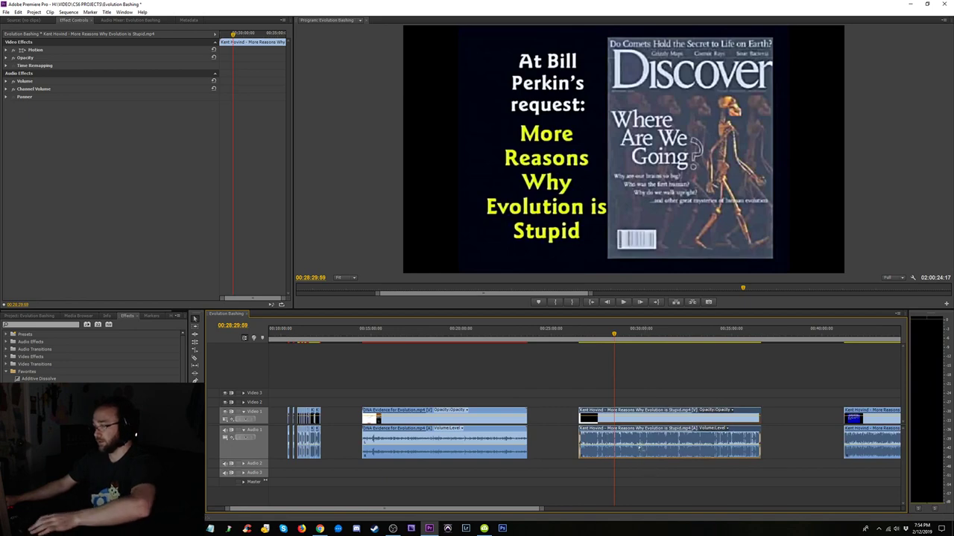
key(Delete)
key(minus)
key(minus)
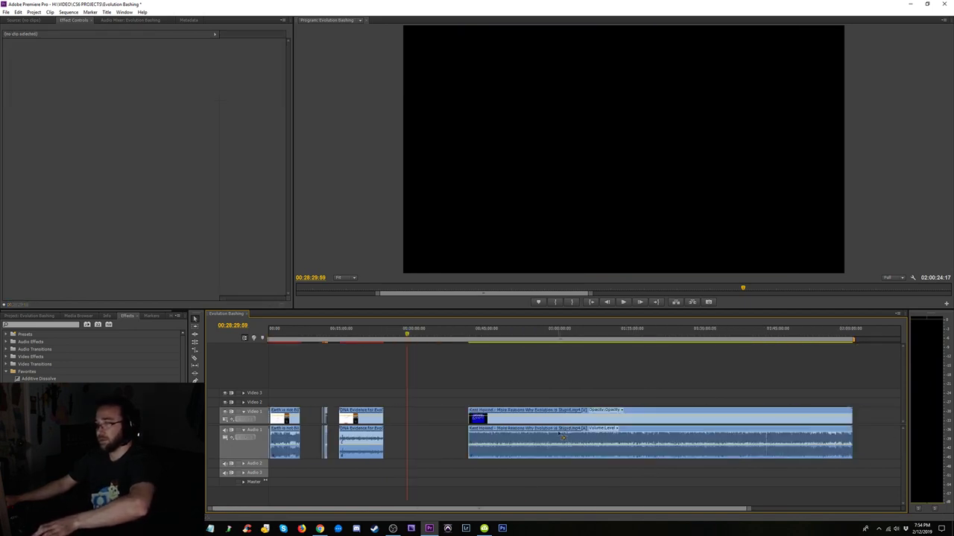
- Play the sequence from its very beginning
click(279, 335)
key(equal)
key(equal)
key(equal)
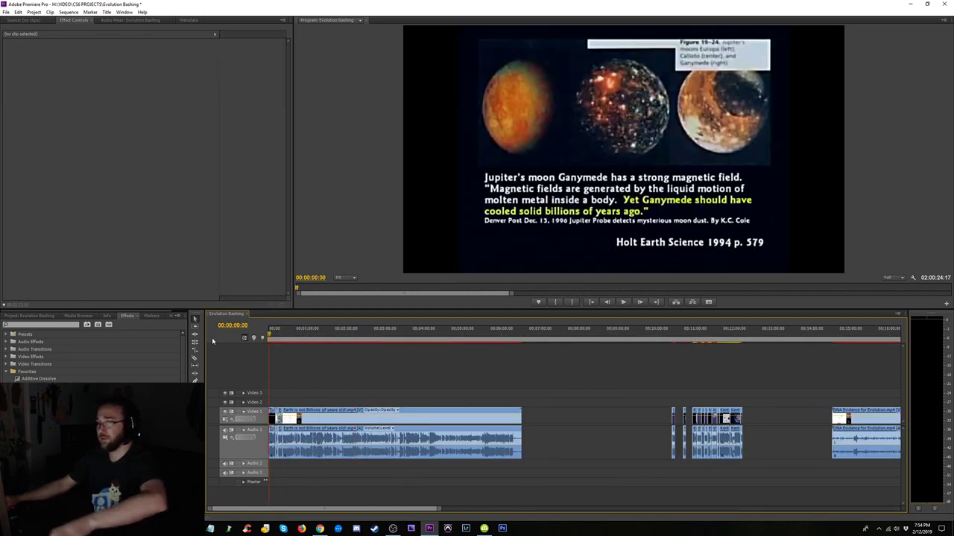
key(space)
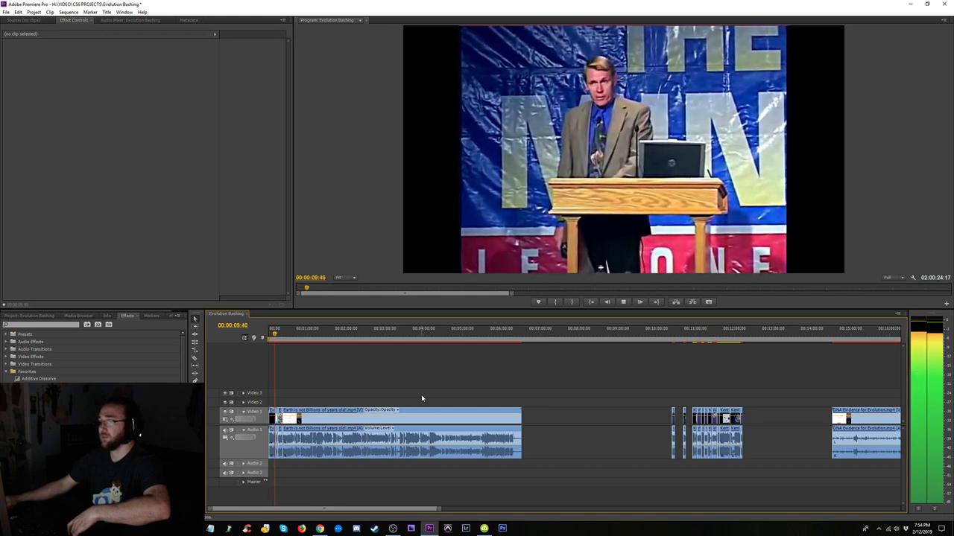
- Move the group of short Moon's orbit and Kent Hovind clips about 3 min 40 s earlier, to start near 00:06:45
drag(658, 402, 720, 425)
key(ctrl+z)
drag(624, 451, 708, 432)
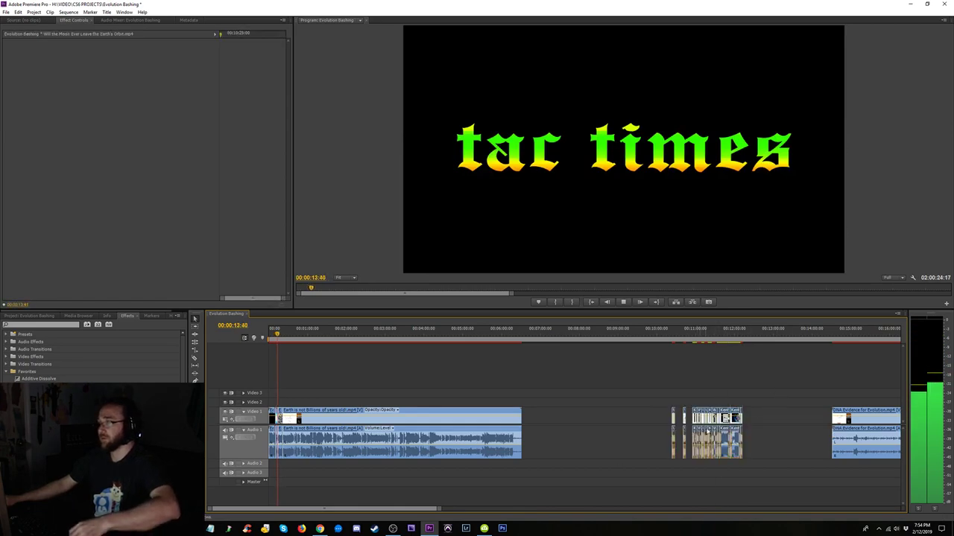
drag(646, 397, 587, 425)
click(249, 395)
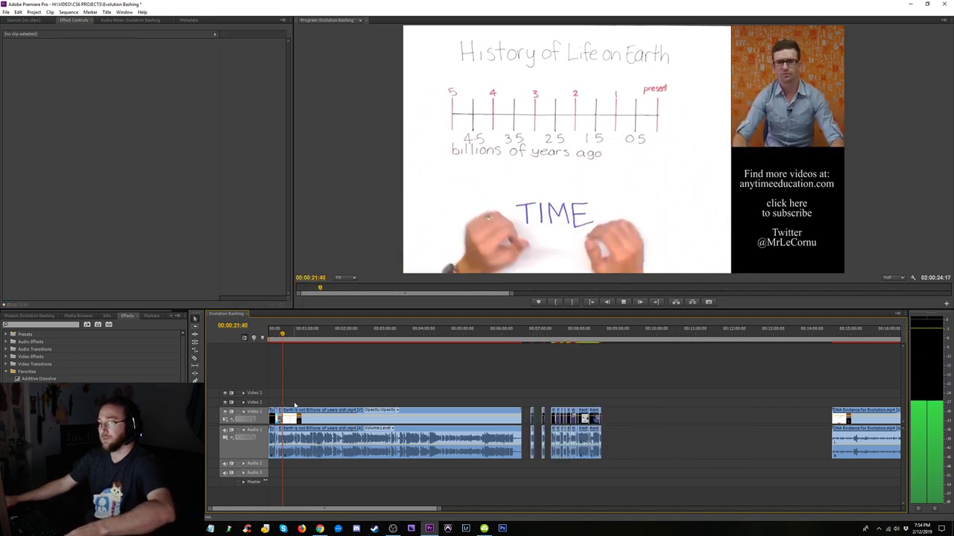
- Review the opening full screen from about 00:00:22 to 00:01:08 and save the project
key(space)
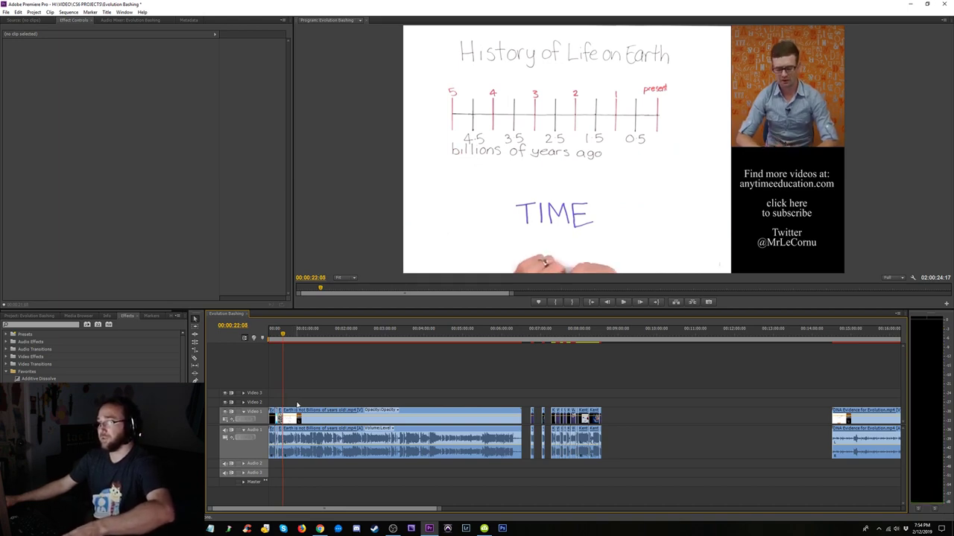
key(space)
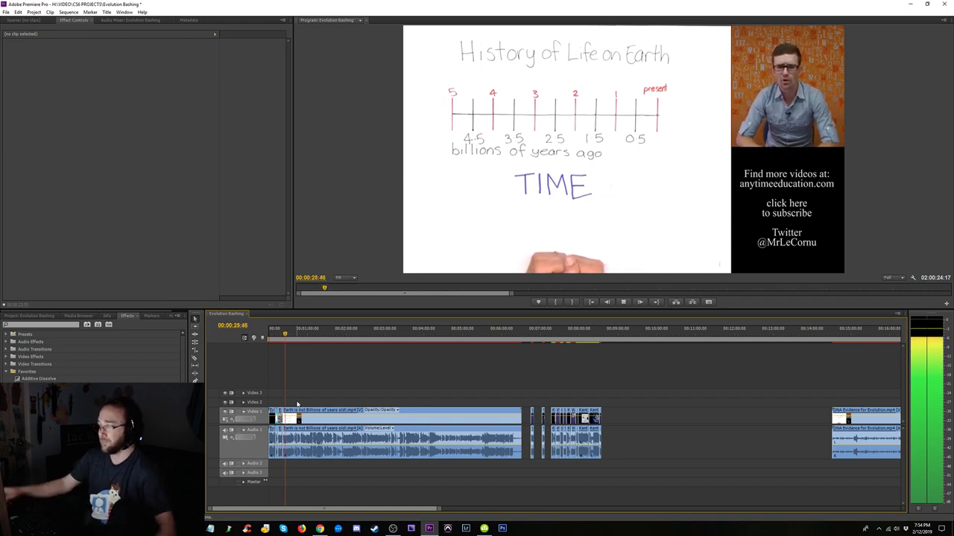
key(ctrl+grave)
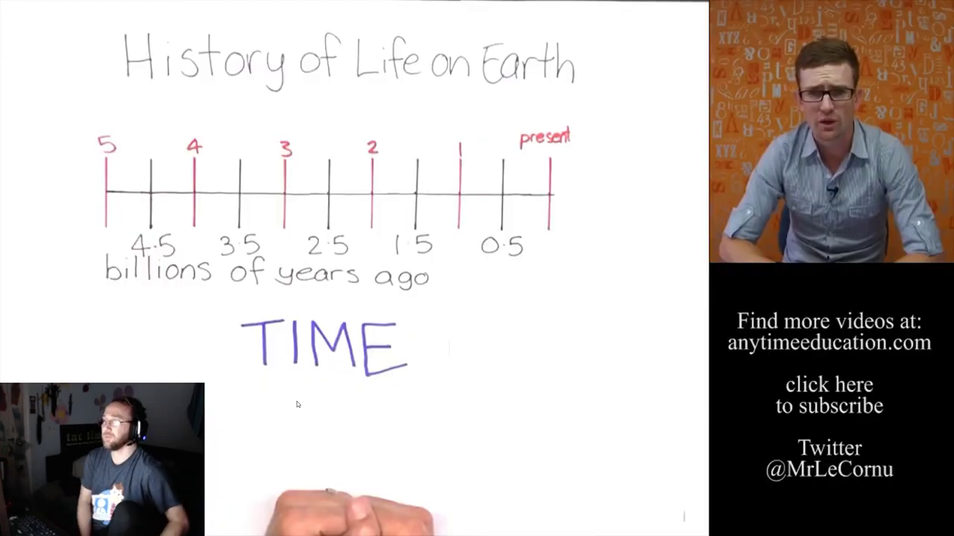
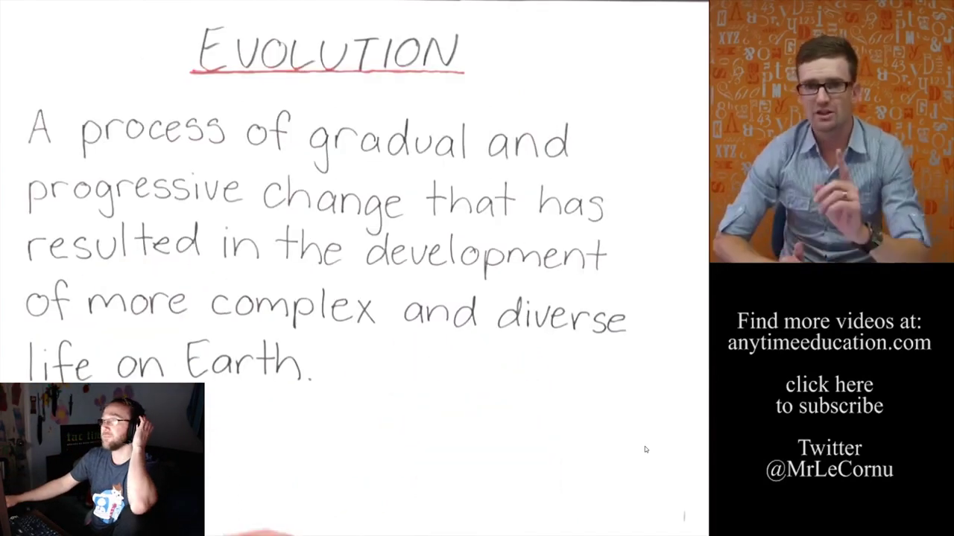
key(XF86AudioRaiseVolume)
key(Escape)
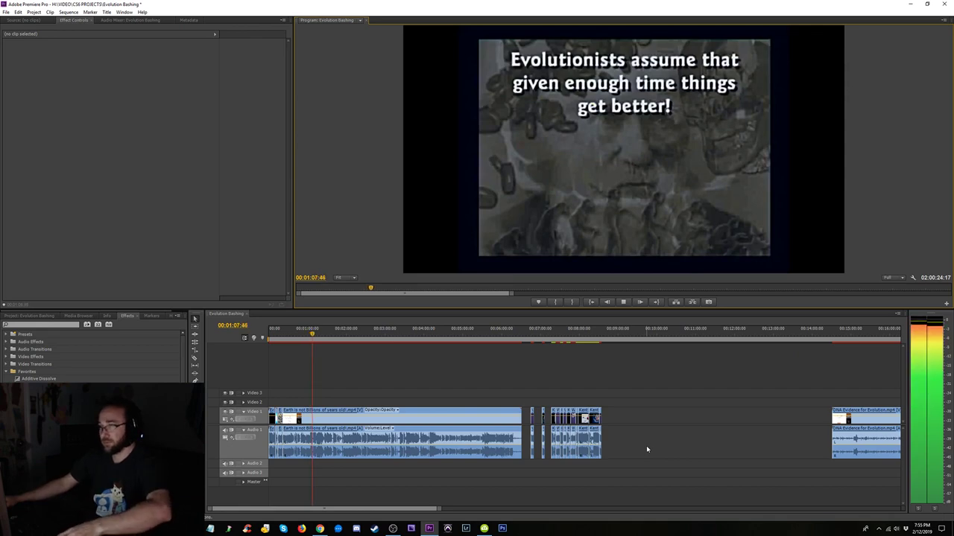
key(space)
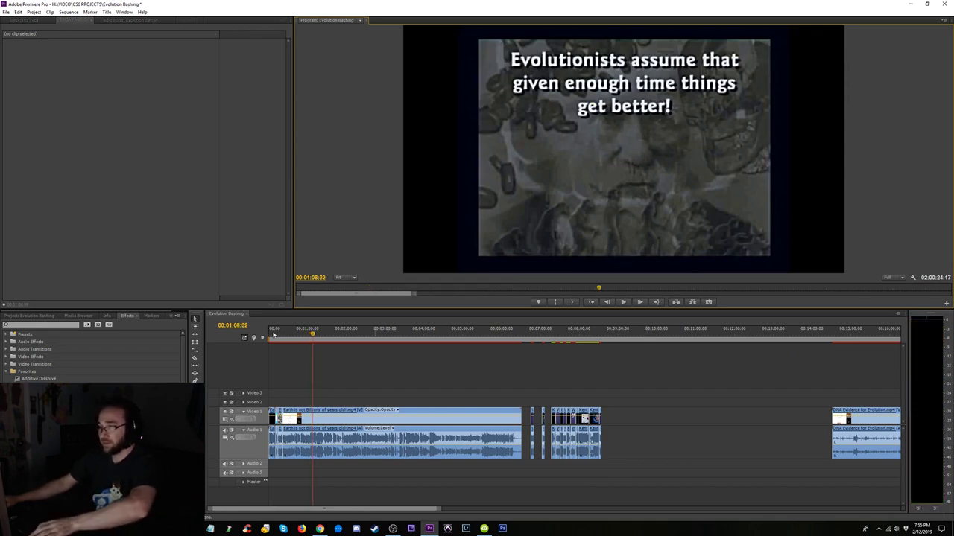
key(ctrl+s)
- Replay parts of the Earth is not Billions of years old clip between about 00:00:28 and 00:01:28
click(307, 335)
key(=)
key(=)
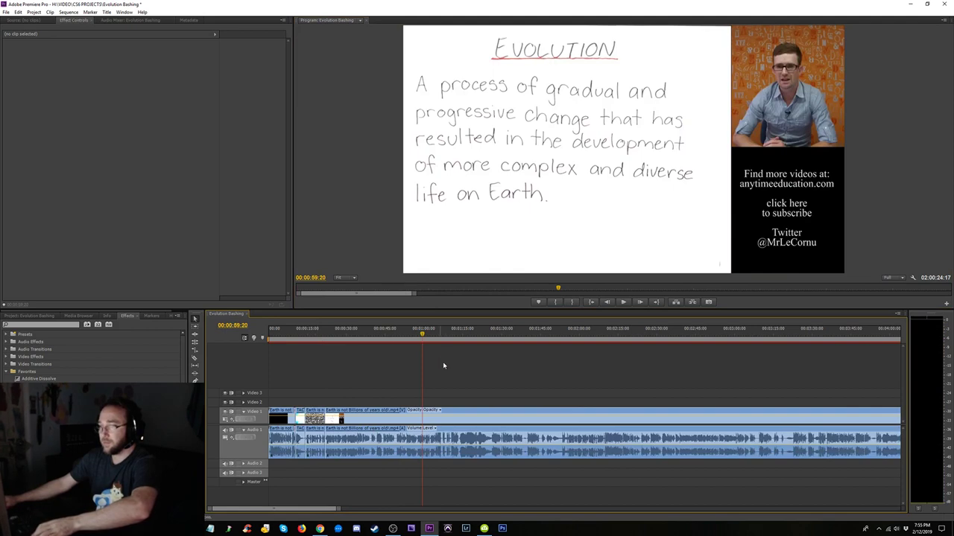
key(space)
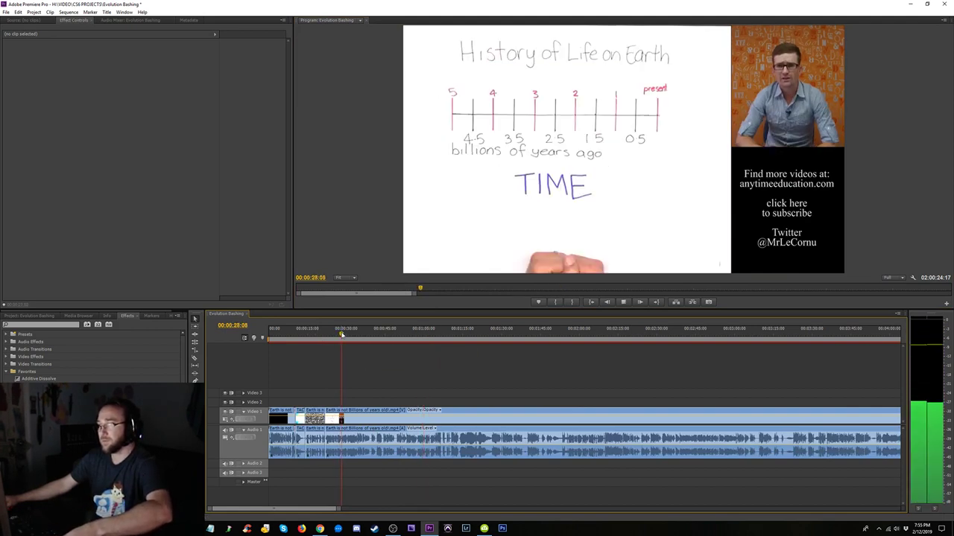
key(space)
click(309, 334)
key(space)
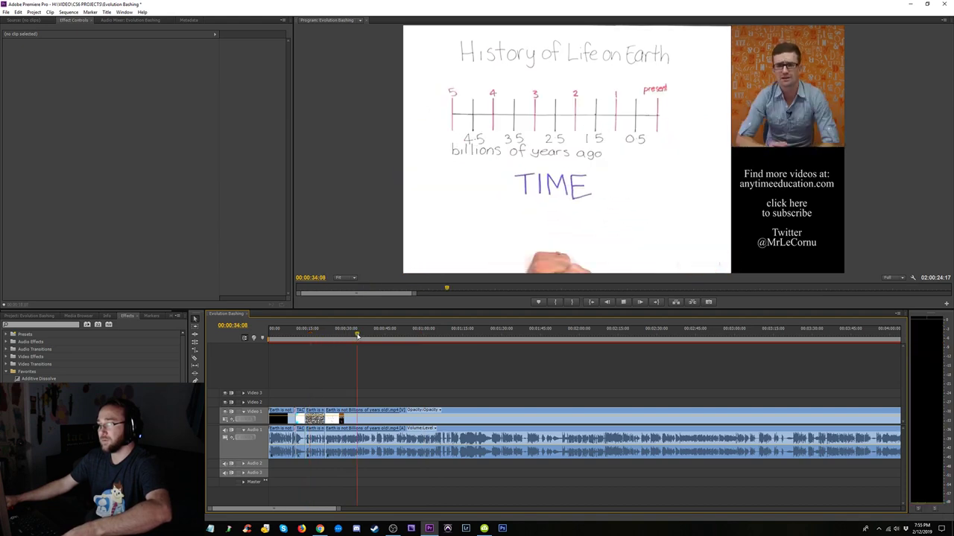
click(356, 336)
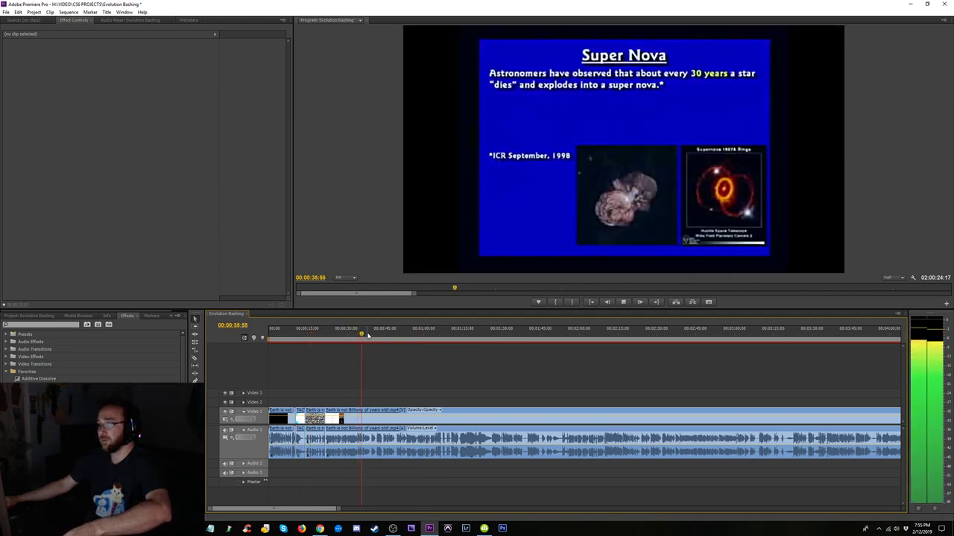
drag(367, 336, 437, 336)
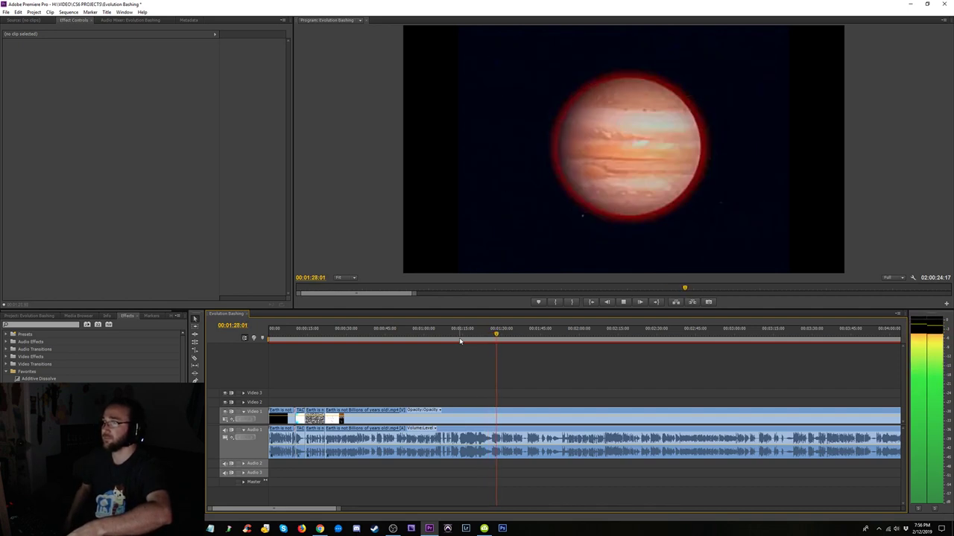
- Examine the slide change around 00:01:26 for a possible cut point and continue playback
drag(477, 341, 491, 343)
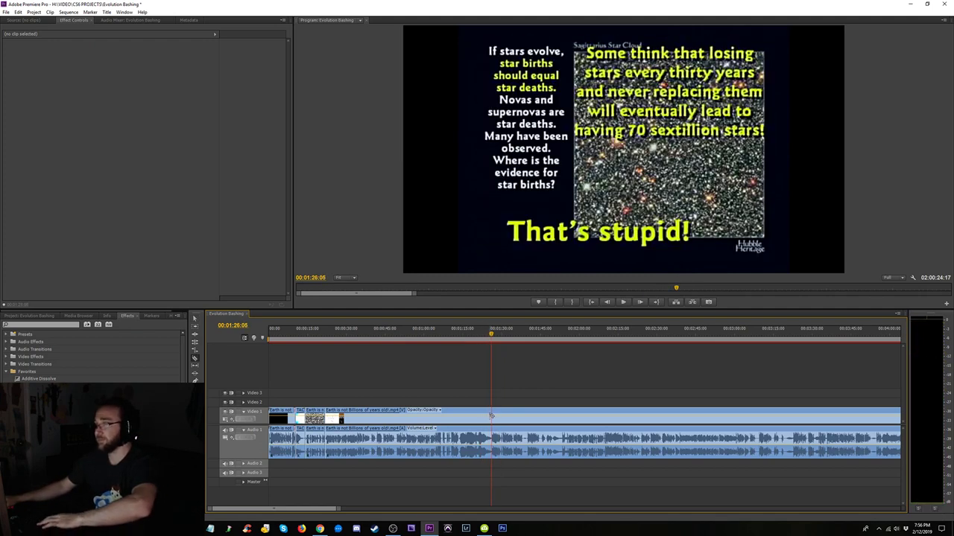
key(space)
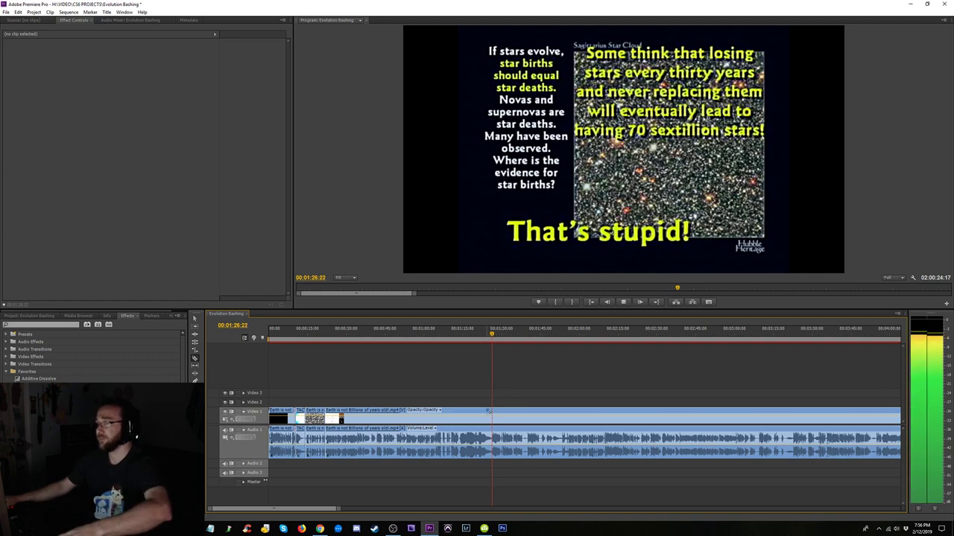
drag(498, 337, 488, 339)
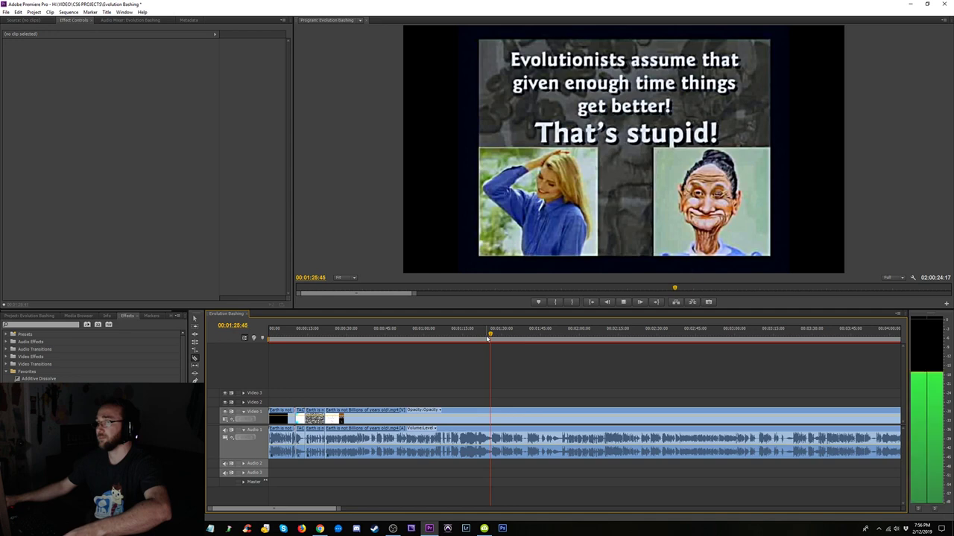
key(space)
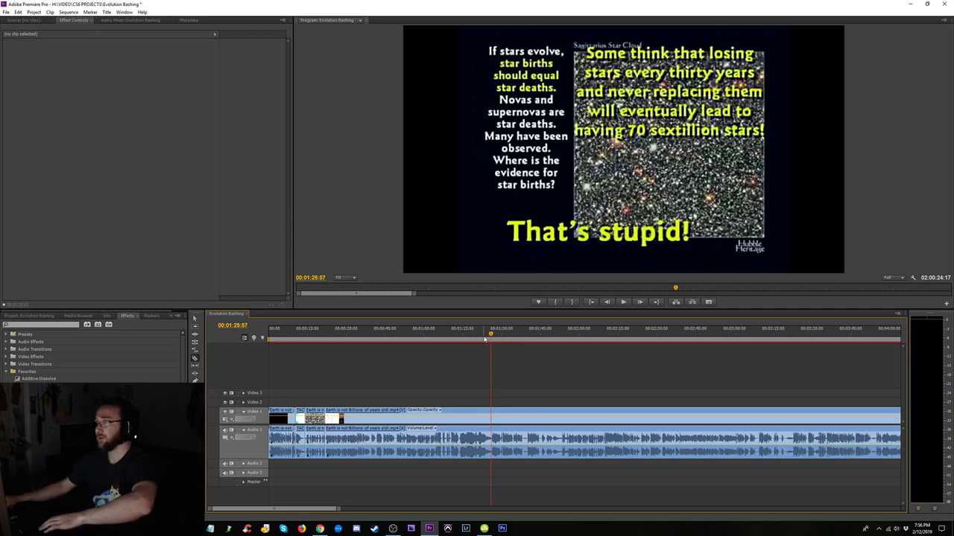
key(space)
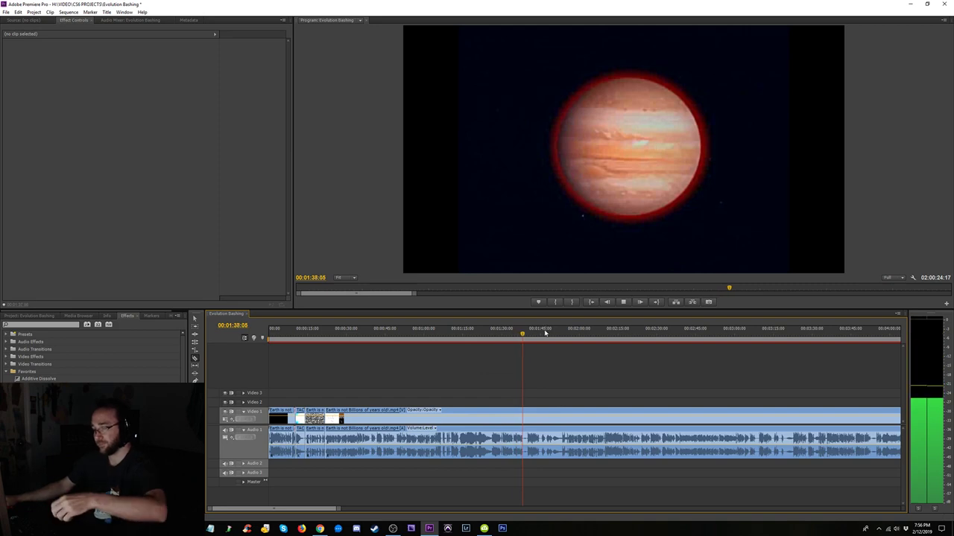
- Split the Earth is not Billions of years old clip at about 00:03:31 and 00:03:35 and delete the piece between
key(backslash)
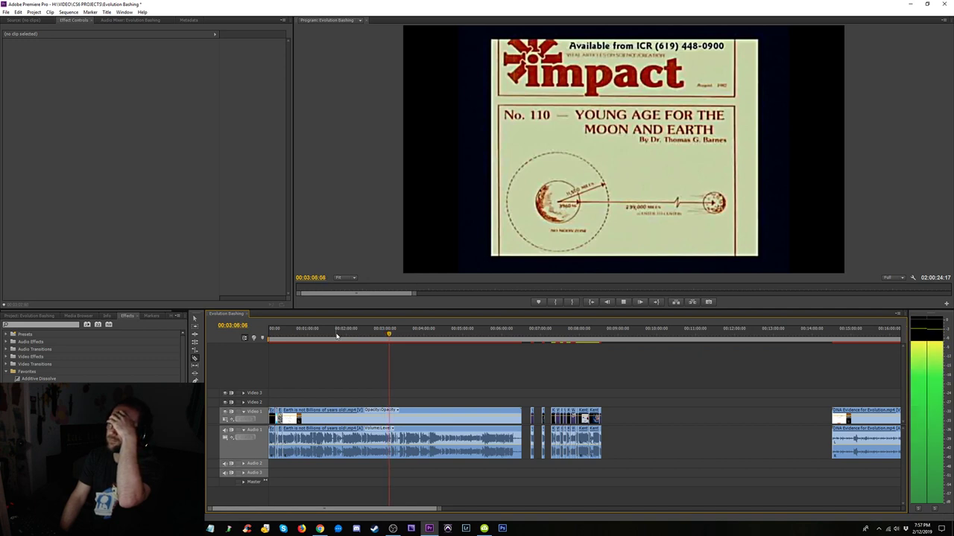
key(equal)
key(equal)
key(equal)
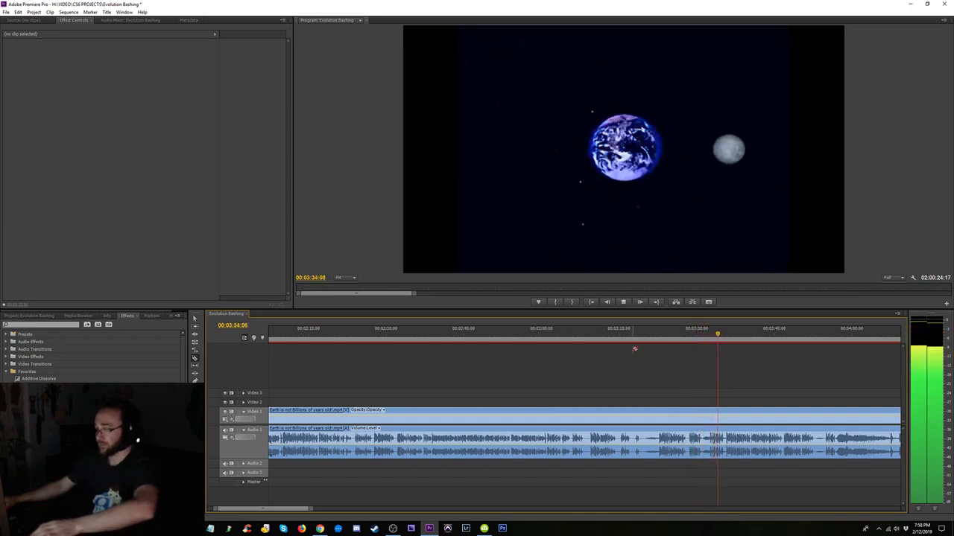
key(=)
key(=)
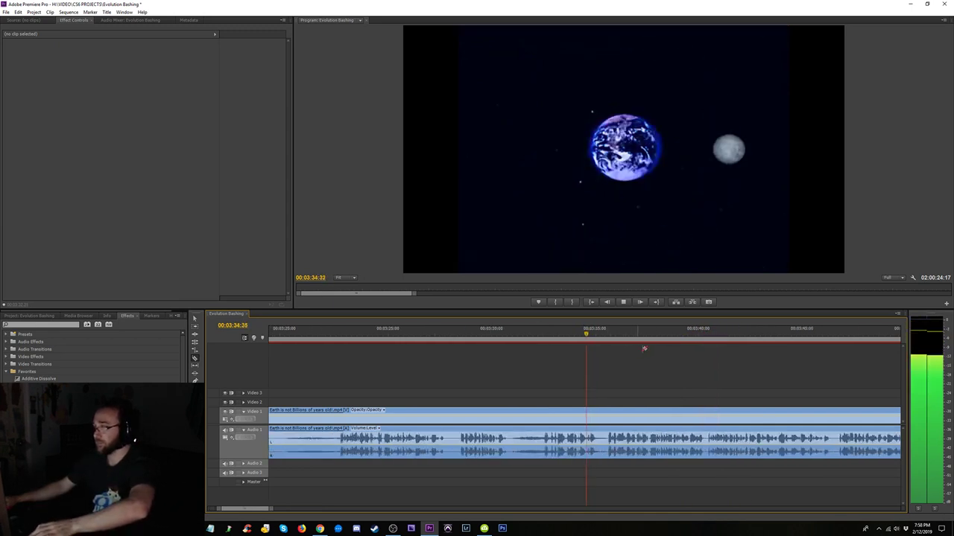
key(space)
click(605, 440)
click(509, 438)
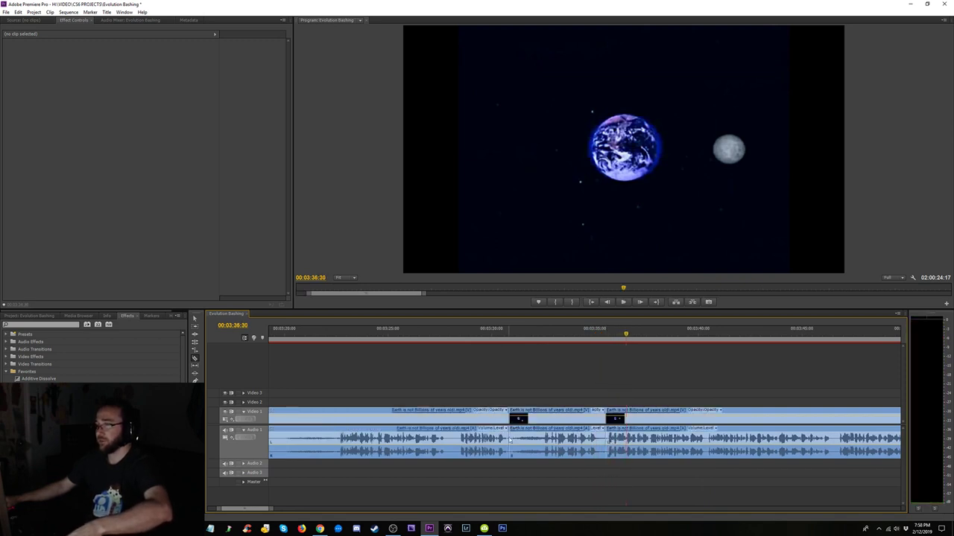
click(562, 451)
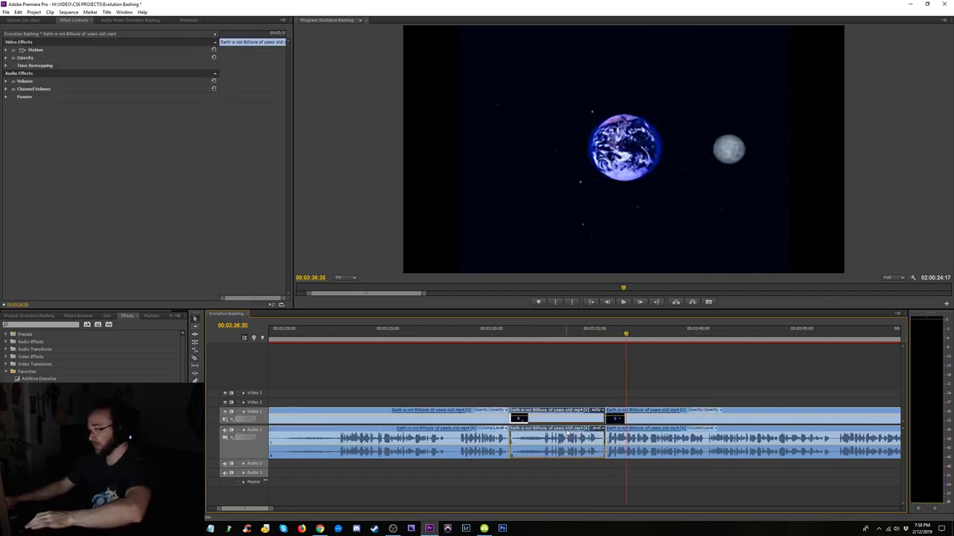
key(Delete)
- Copy the short Moon's orbit clip near 00:06:49 into the empty space at about 00:09:38
key(minus)
key(minus)
key(minus)
key(minus)
key(minus)
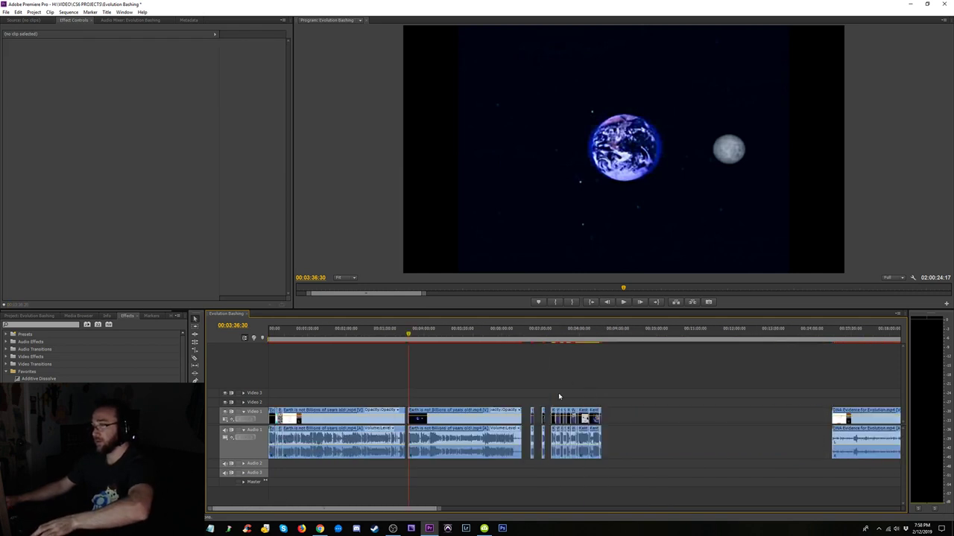
key(minus)
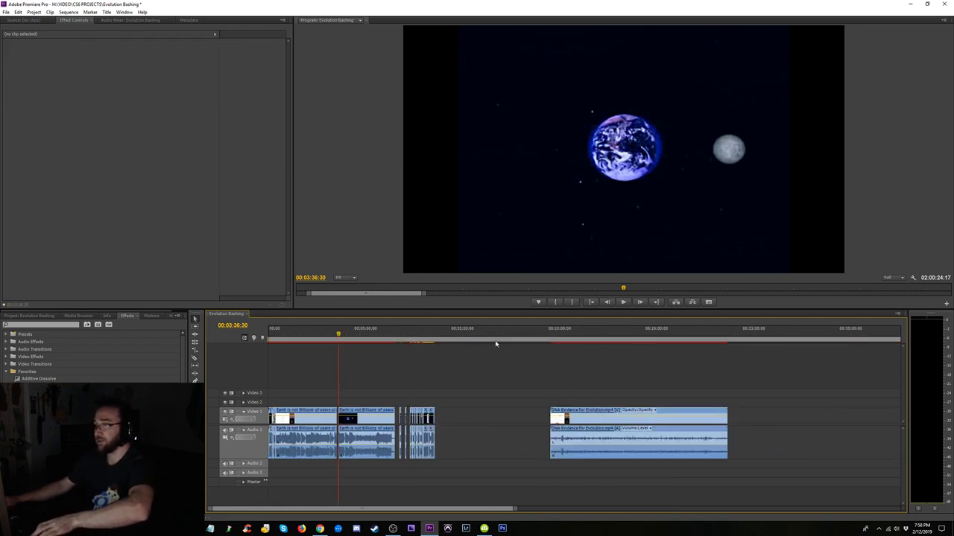
key(equal)
key(equal)
click(800, 337)
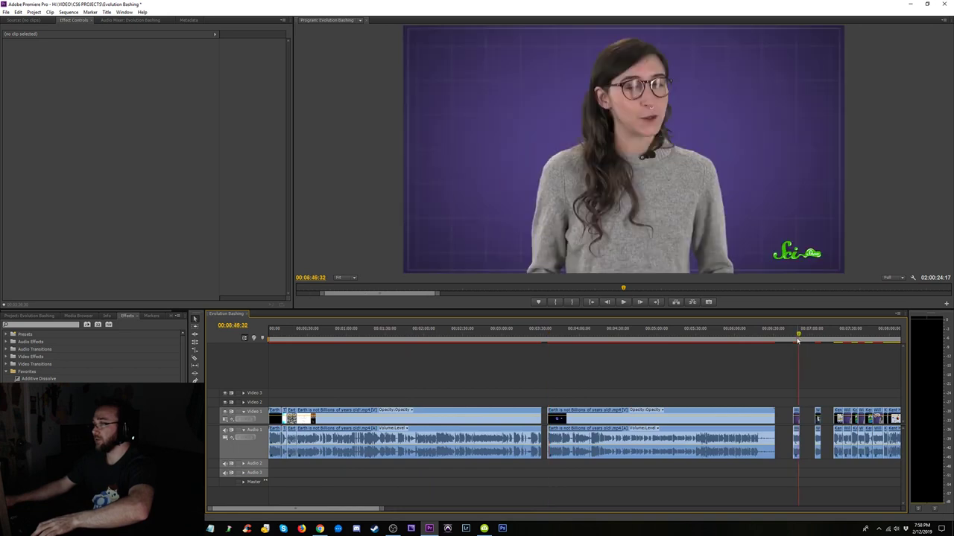
key(equal)
key(equal)
click(571, 427)
key(minus)
key(minus)
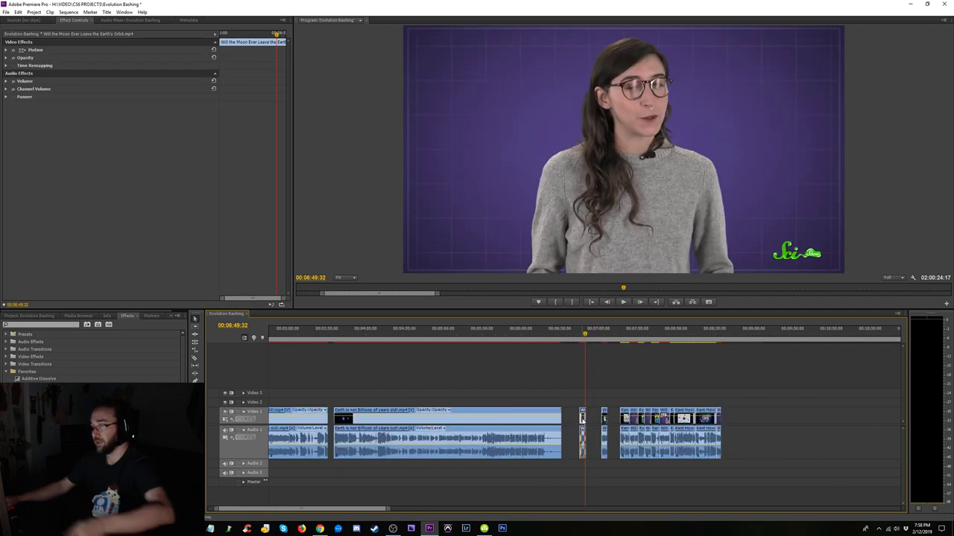
- Extend the end of the copied Moon's orbit clip to about 00:12:53 and check the frames around 00:10:45
drag(802, 414, 887, 415)
drag(841, 339, 880, 341)
key(minus)
key(minus)
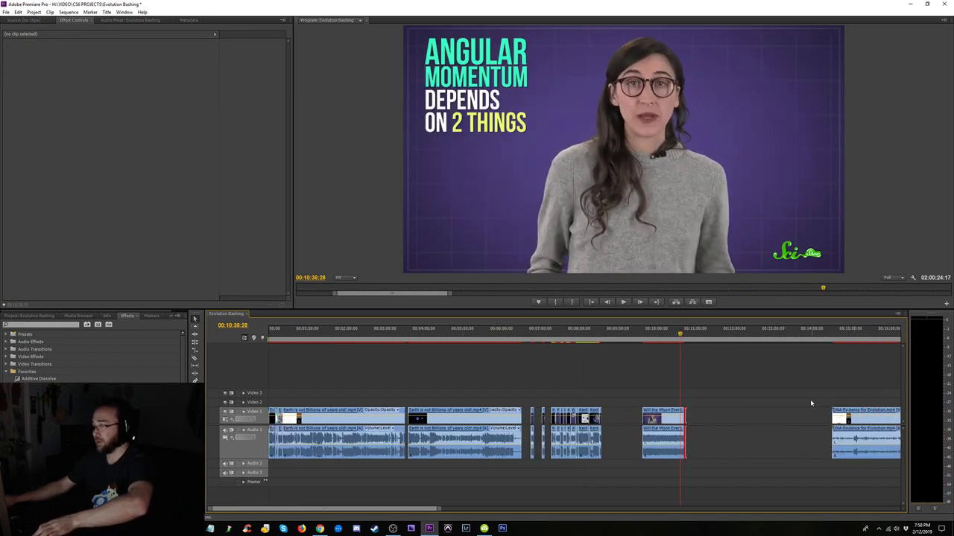
key(equal)
drag(594, 417, 674, 418)
click(597, 339)
mouse_move(606, 340)
mouse_down()
mouse_move(655, 344)
mouse_move(591, 350)
mouse_up()
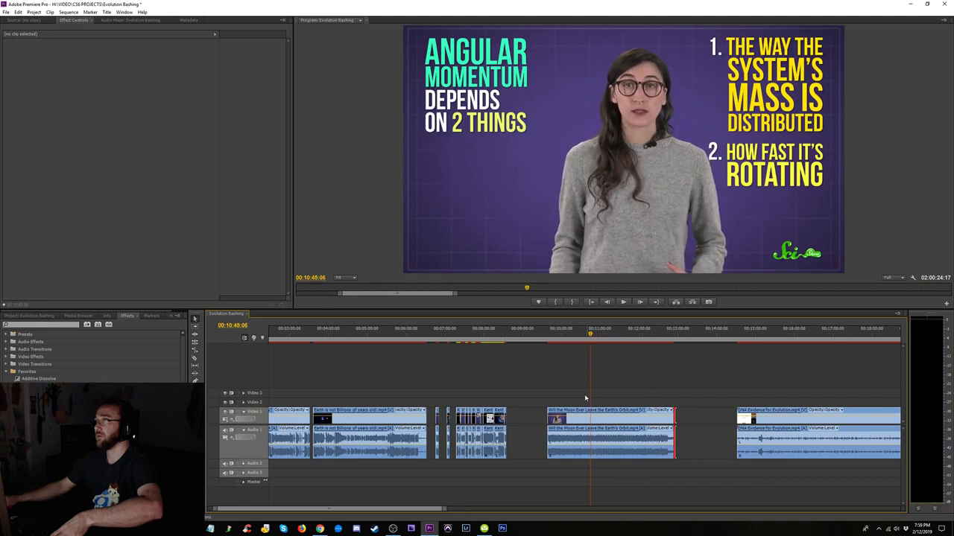
- Extend the start of the copied Moon's orbit clip back to about 00:09:27 and play it from about 00:09:50
drag(549, 422, 524, 421)
drag(590, 345, 558, 344)
key(space)
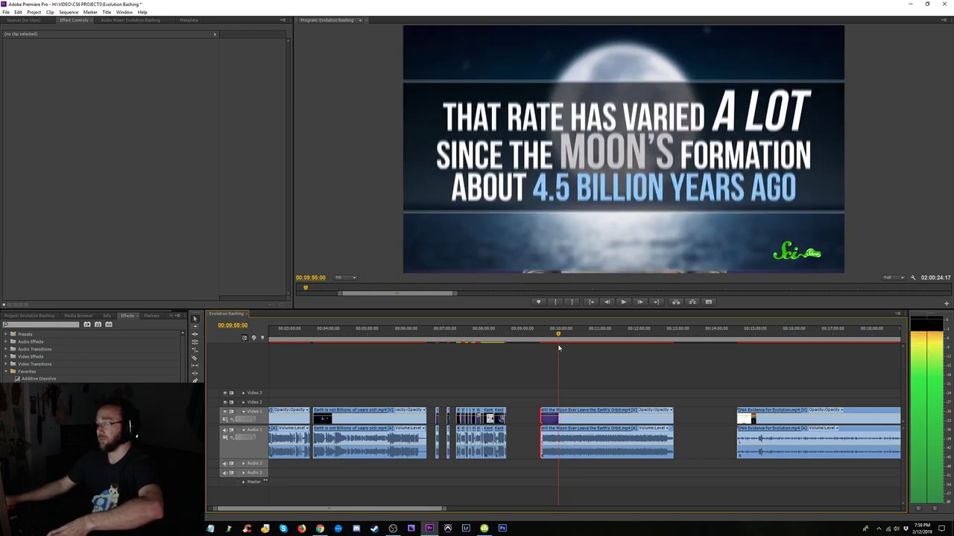
- Play the extended Moon's orbit clip from about 00:09:55 and split it at 00:09:59:40
key(equal)
key(equal)
key(equal)
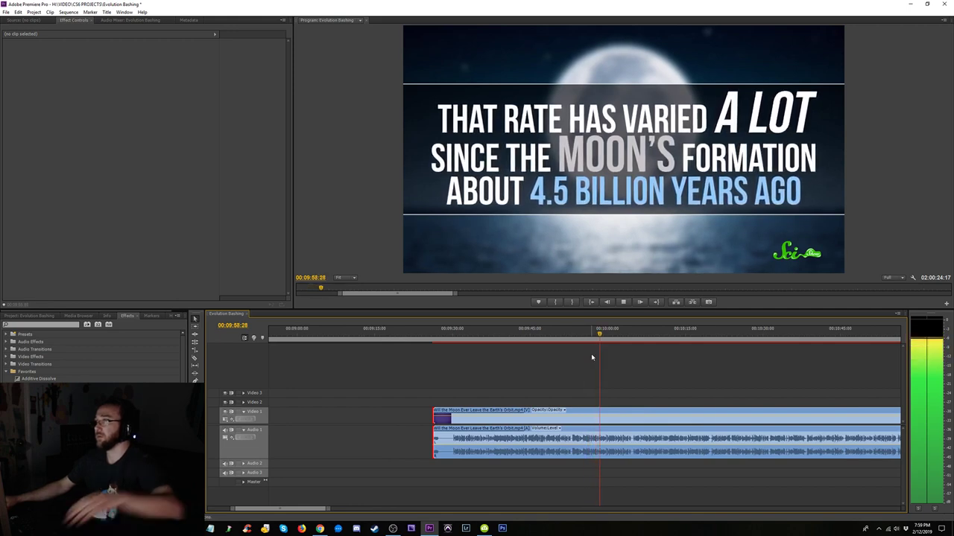
key(space)
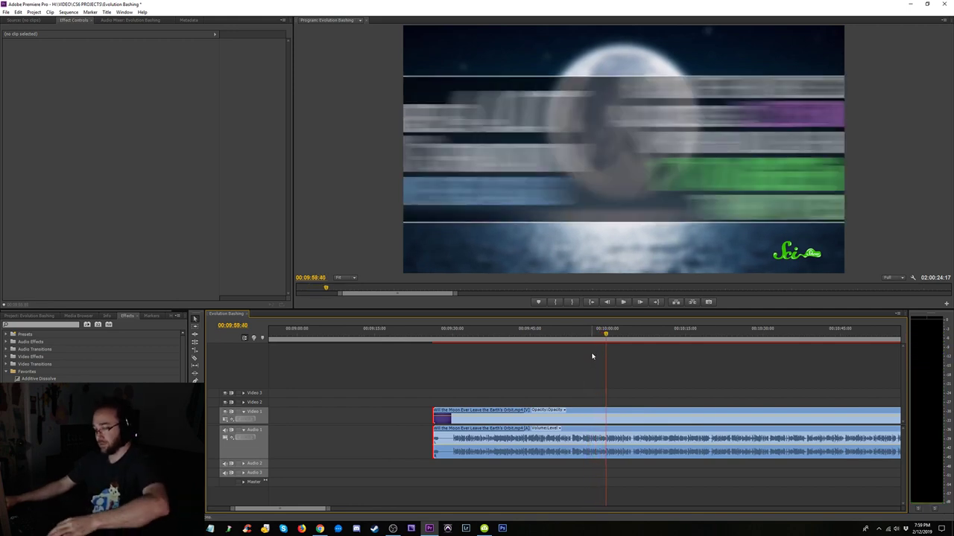
click(606, 415)
- Split the Moon's orbit clip at about 00:09:53 and 00:09:55 and delete the piece between the cuts
click(570, 335)
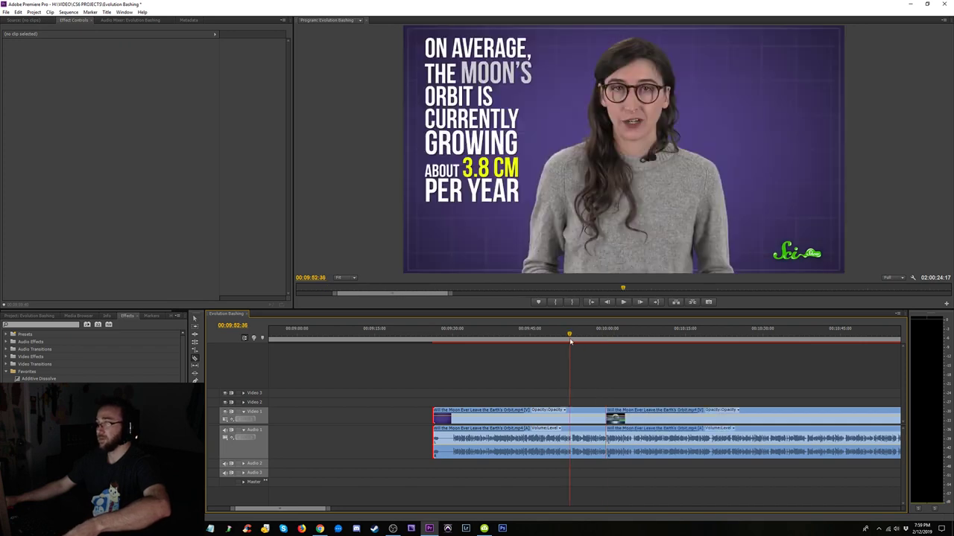
key(space)
key(space)
click(572, 416)
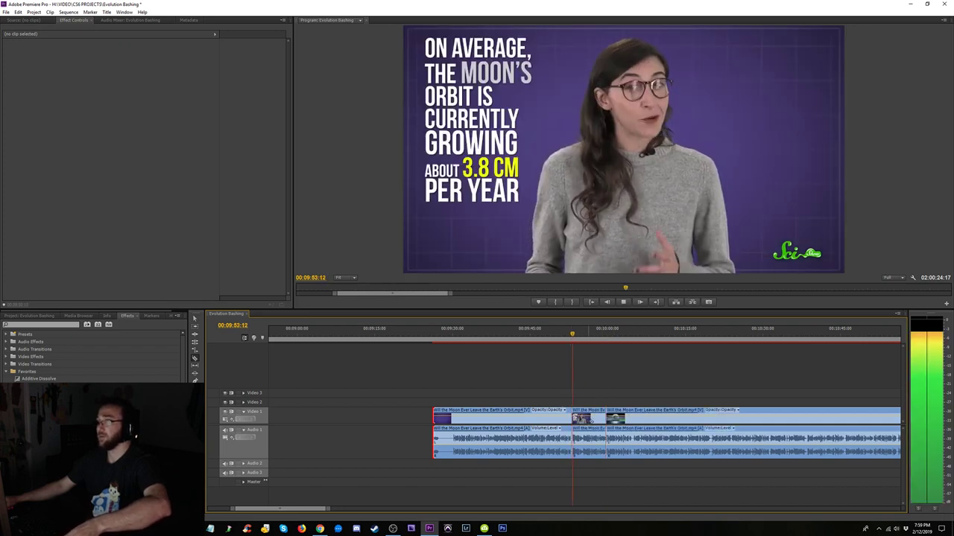
key(space)
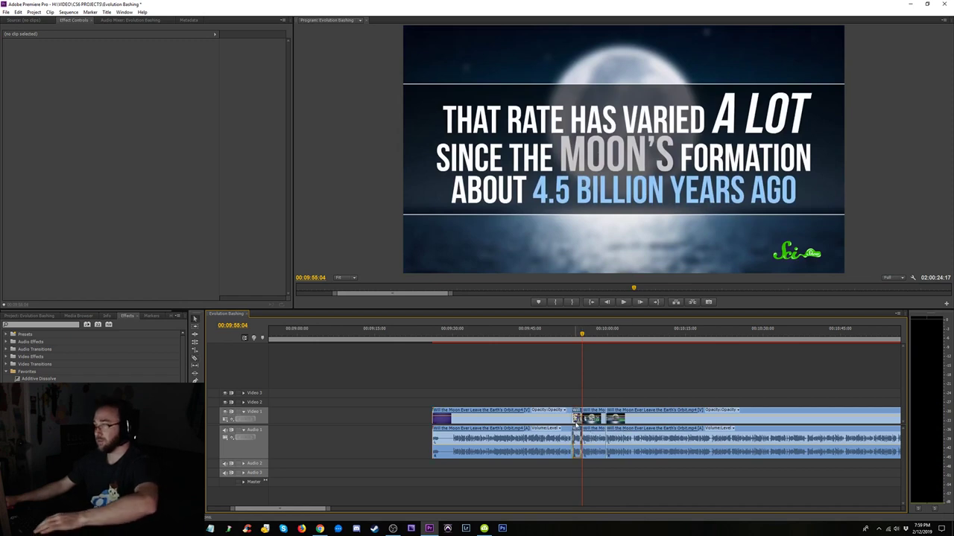
- Split the Moon's orbit clip at 00:10:08:47 and cut out the passage between 00:09:59:40 and that split
click(613, 330)
key(space)
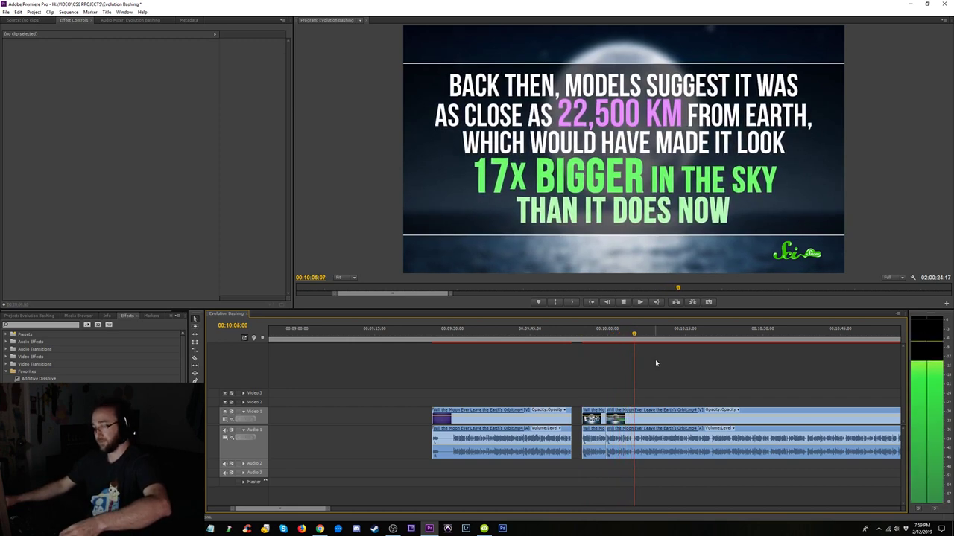
key(c)
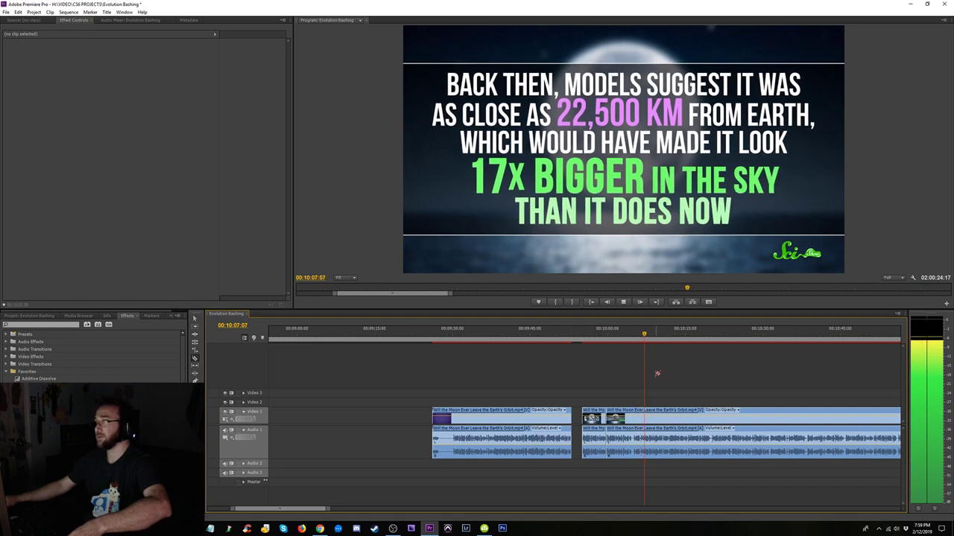
key(space)
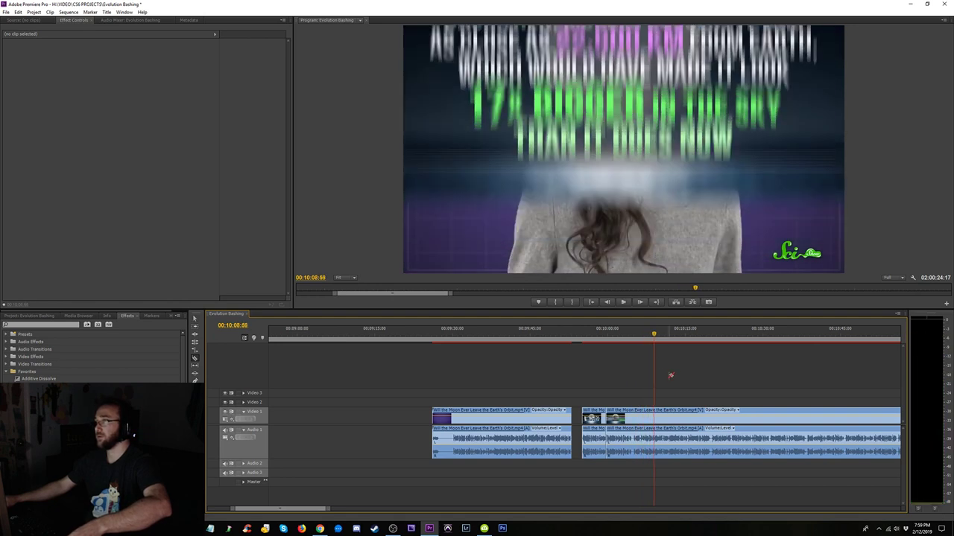
key(space)
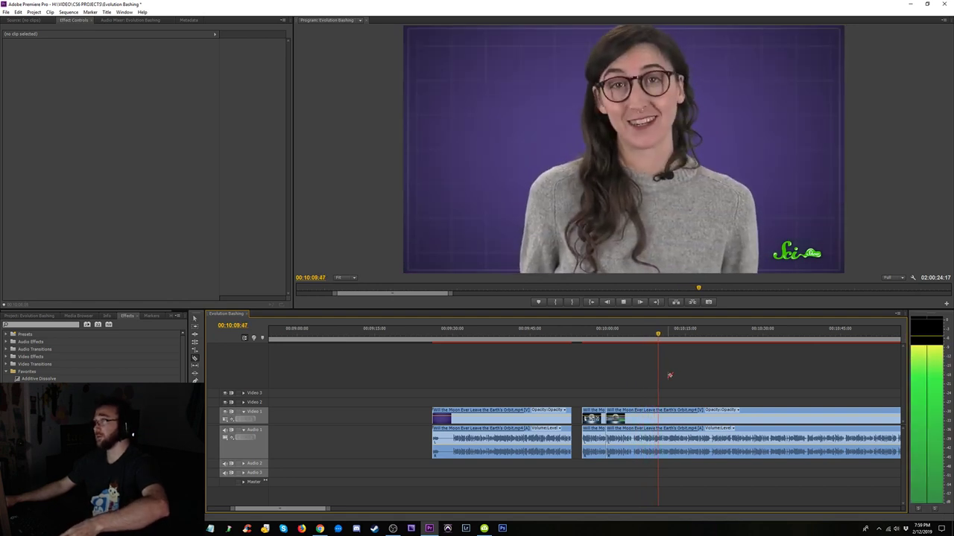
key(=)
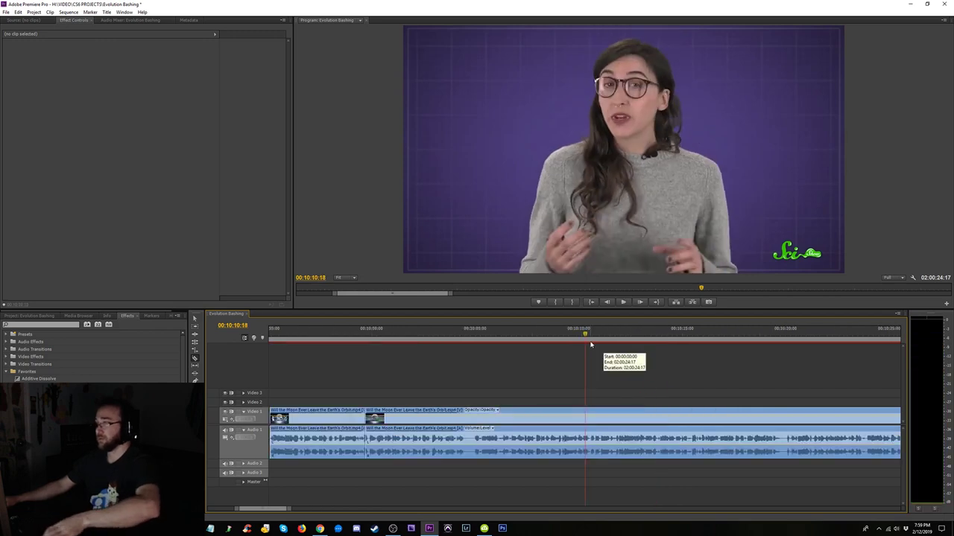
click(560, 335)
click(553, 334)
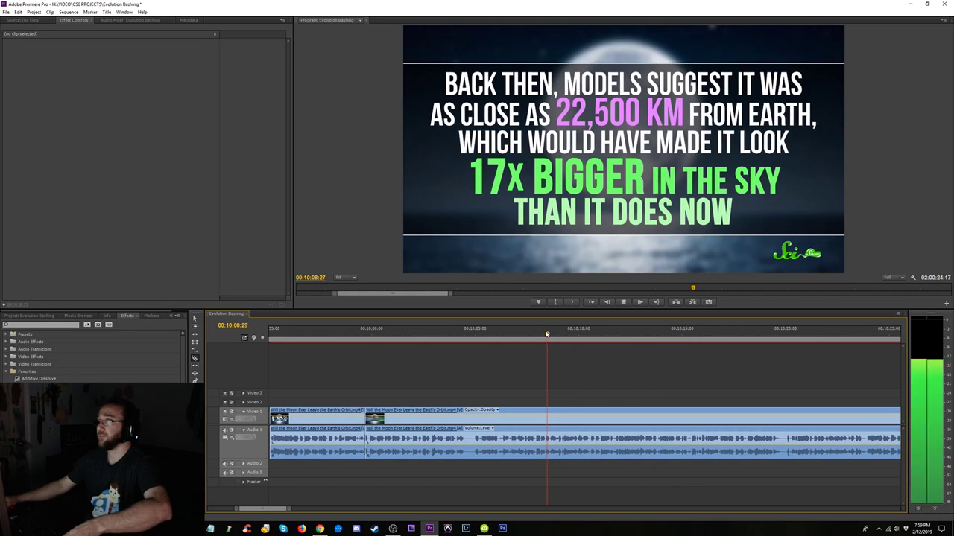
click(553, 419)
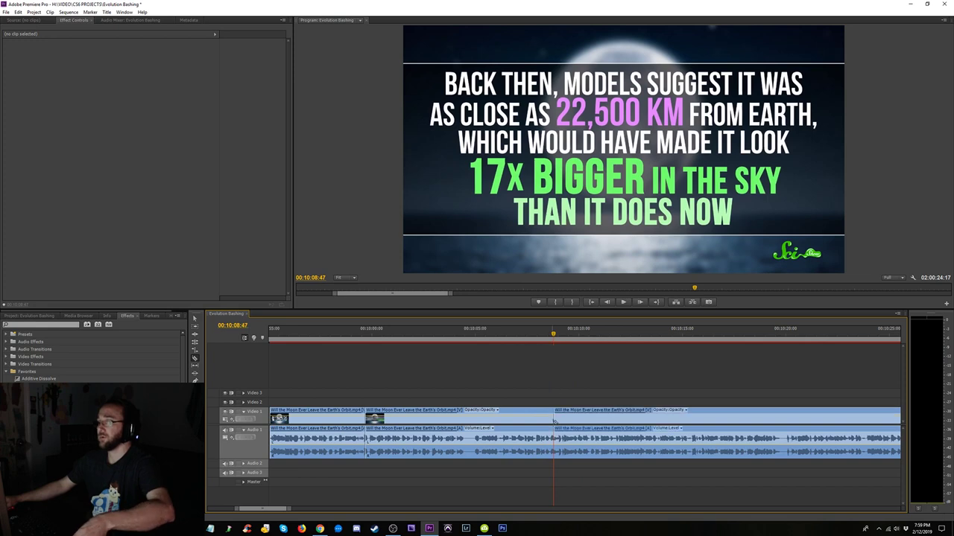
key(v)
click(488, 440)
key(Delete)
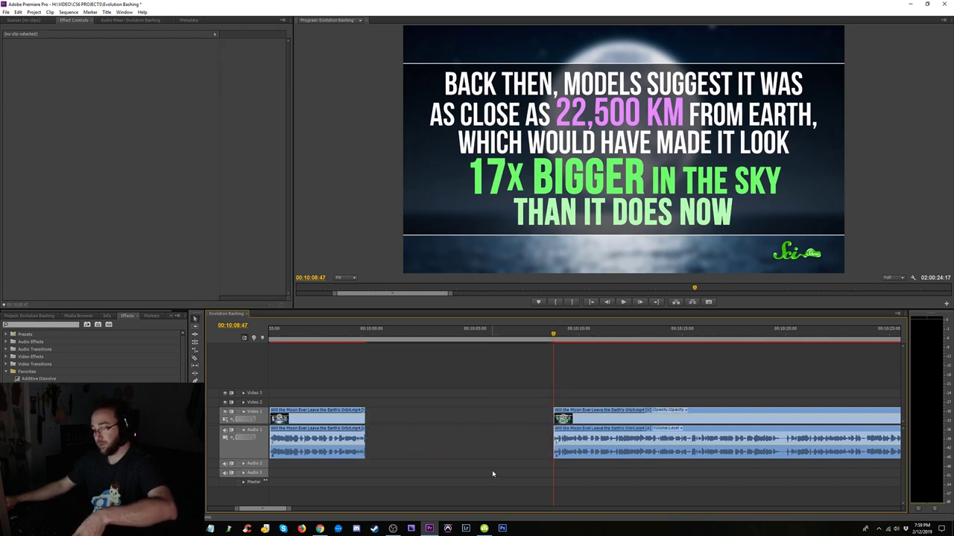
- Move the short Moon's orbit piece at about 00:09:55 back into the empty space near 00:09:00
key(minus)
key(minus)
key(minus)
key(minus)
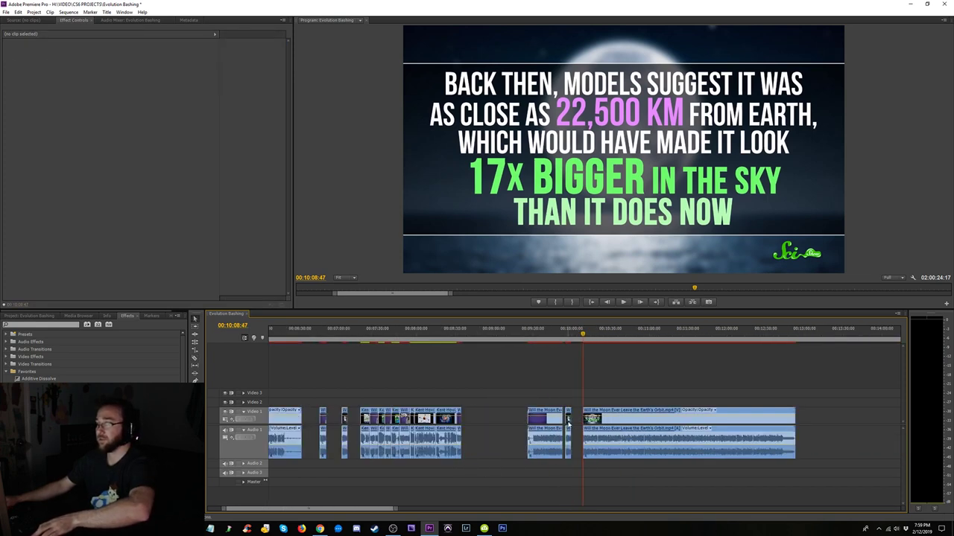
drag(568, 423, 496, 423)
- Review the short clips around 00:07:33, 00:07:03 and 00:06:47 in the sequence
click(407, 338)
scroll(409, 362, up, 4)
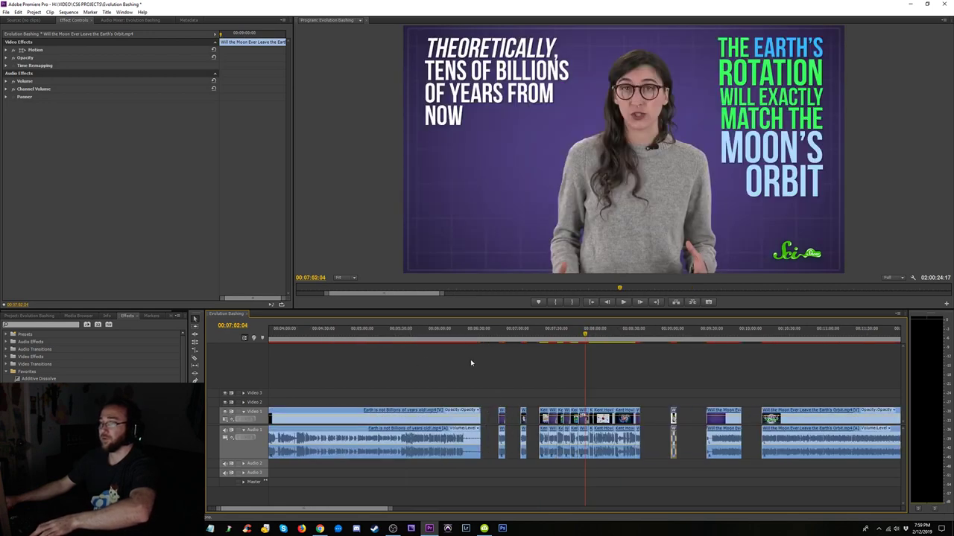
click(528, 337)
key(equal)
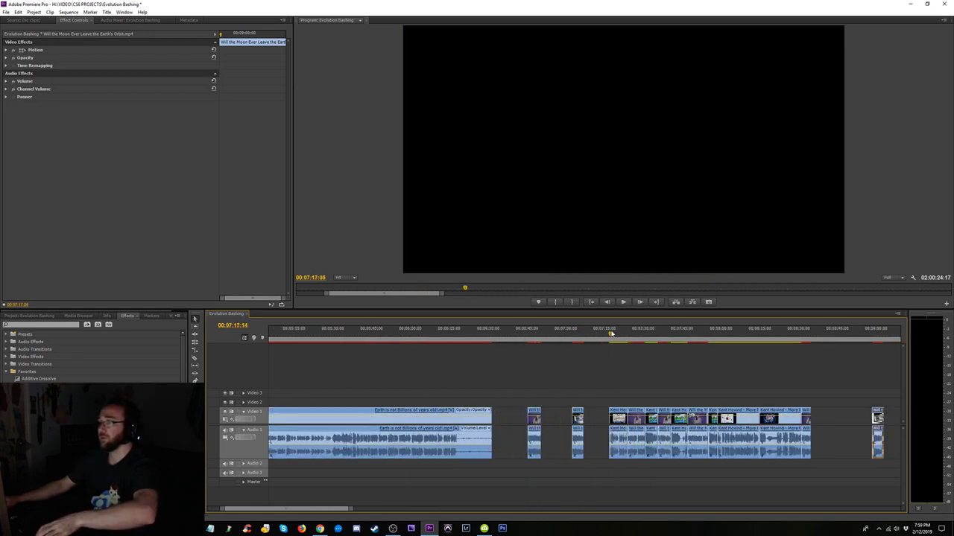
drag(612, 333, 654, 339)
key(space)
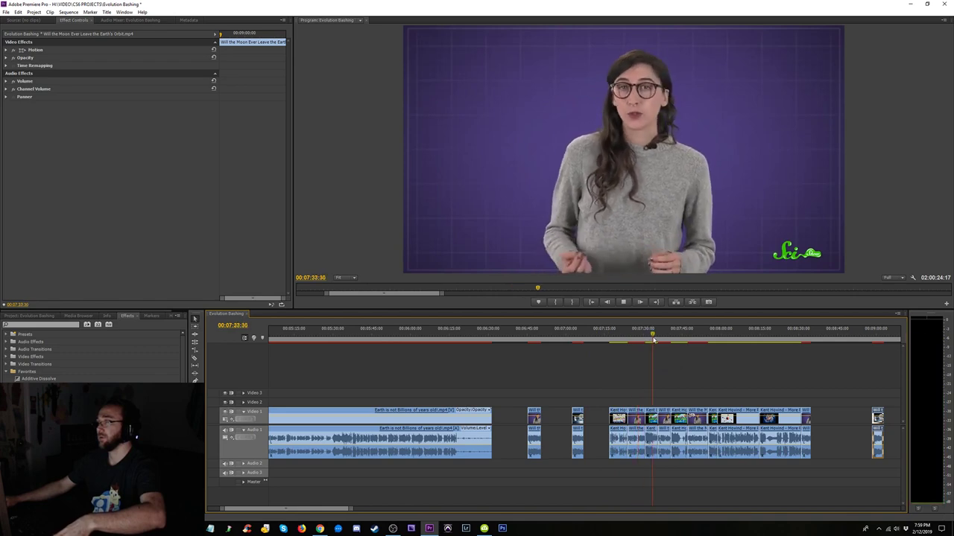
click(615, 337)
click(573, 336)
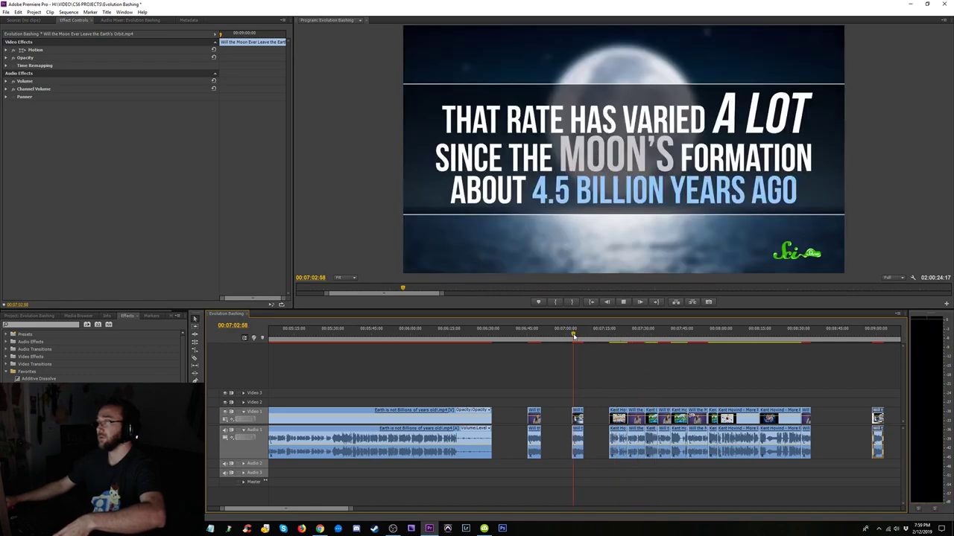
key(space)
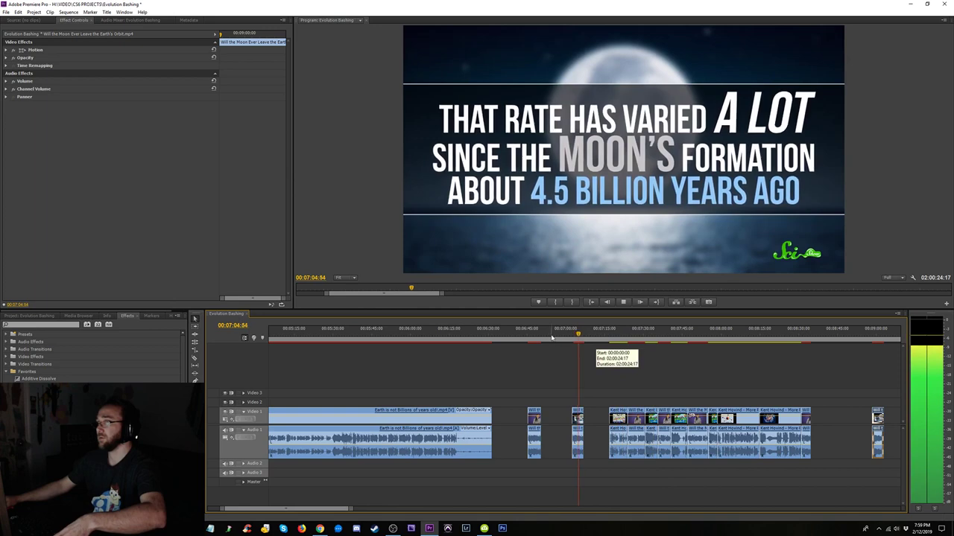
click(532, 336)
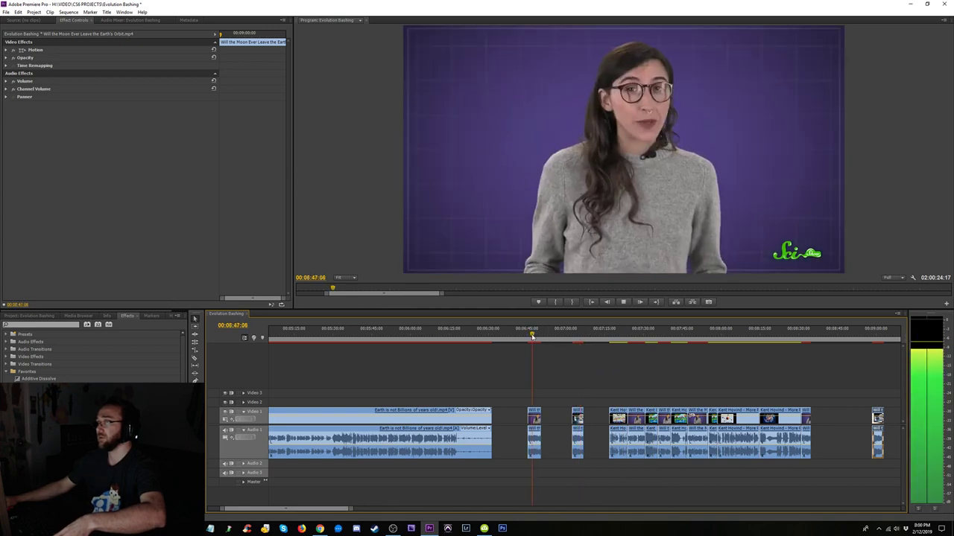
key(space)
- Play the first Earth is not Billions of years old clip from 00:03:16 and insert the cut Moon's orbit passage at 00:03:30:50
key(minus)
key(minus)
key(minus)
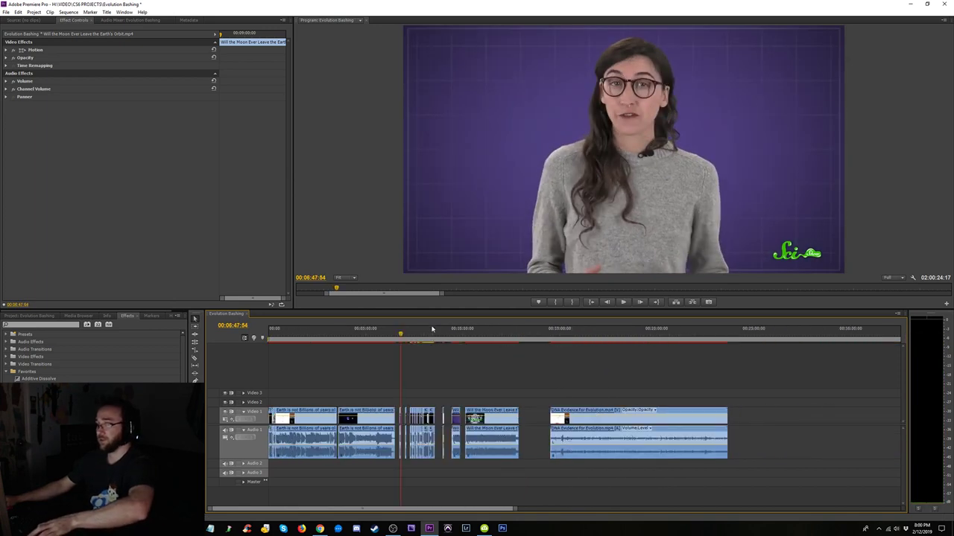
click(332, 335)
key(equal)
key(equal)
key(equal)
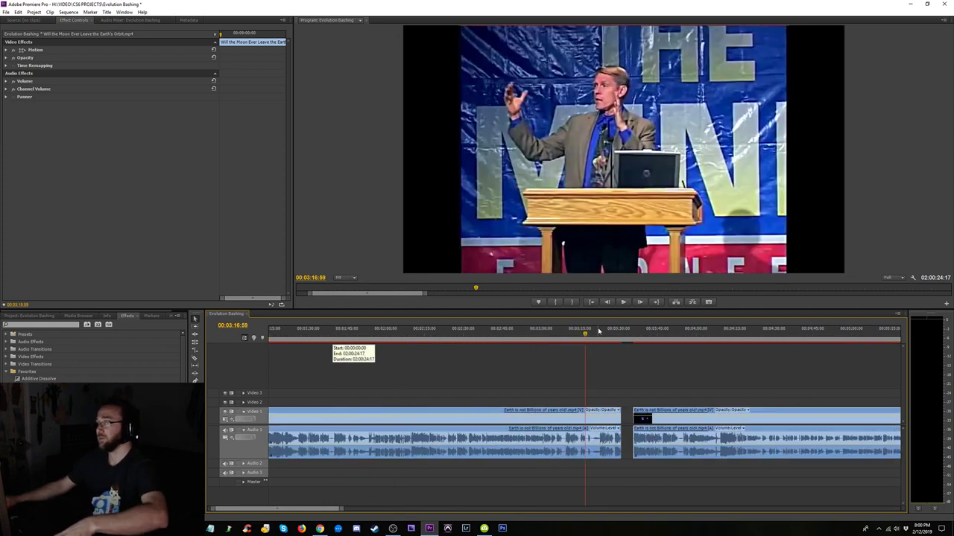
key(space)
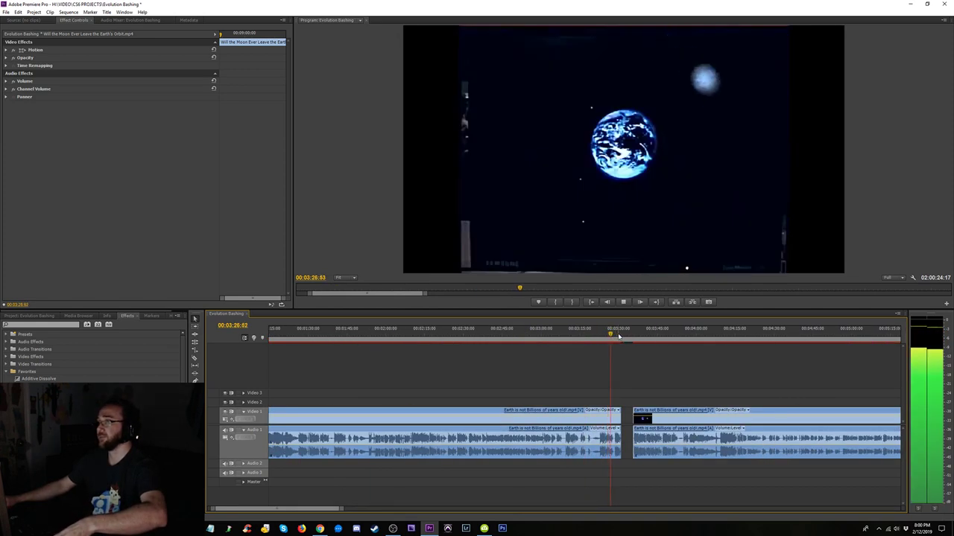
key(space)
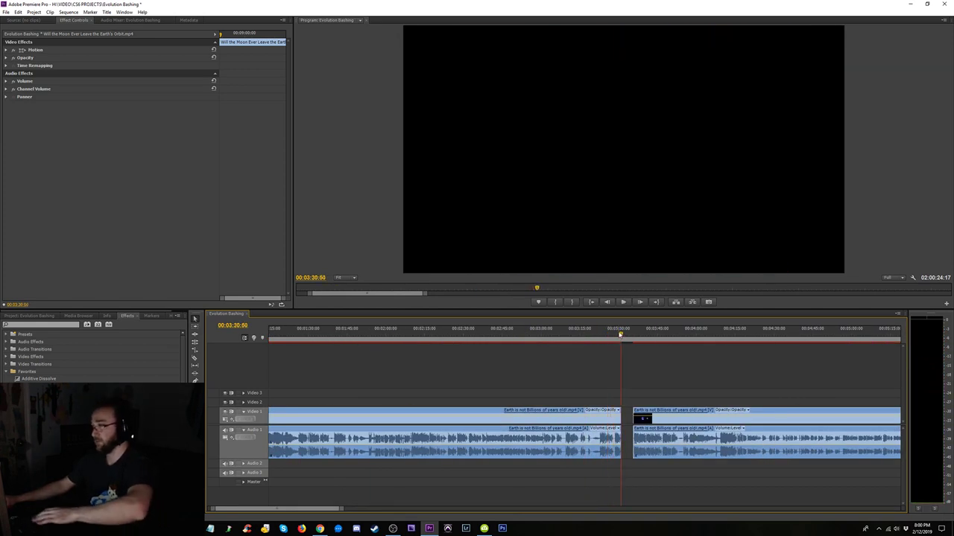
key(comma)
- Play the transition from the Earth-age clip into the inserted Moon's orbit passage around 00:03:30
click(612, 334)
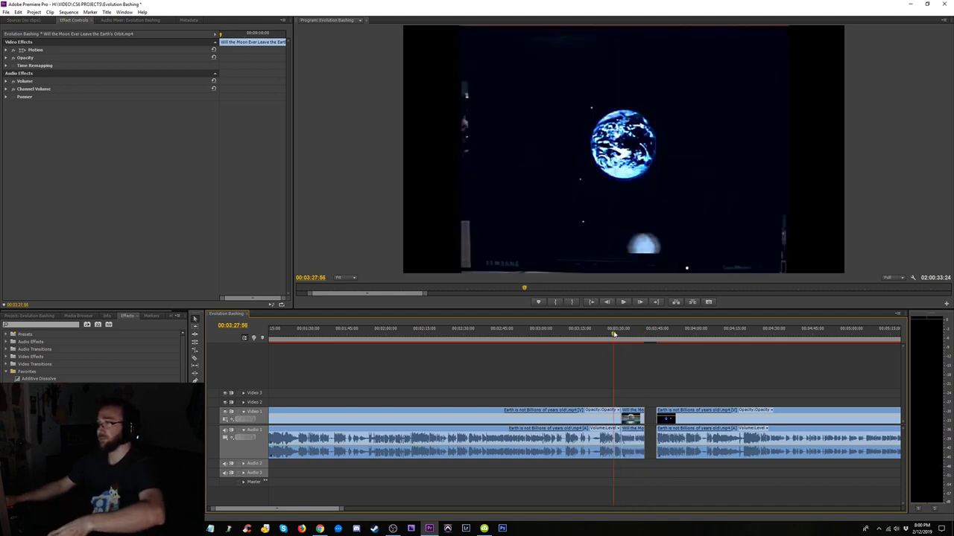
key(space)
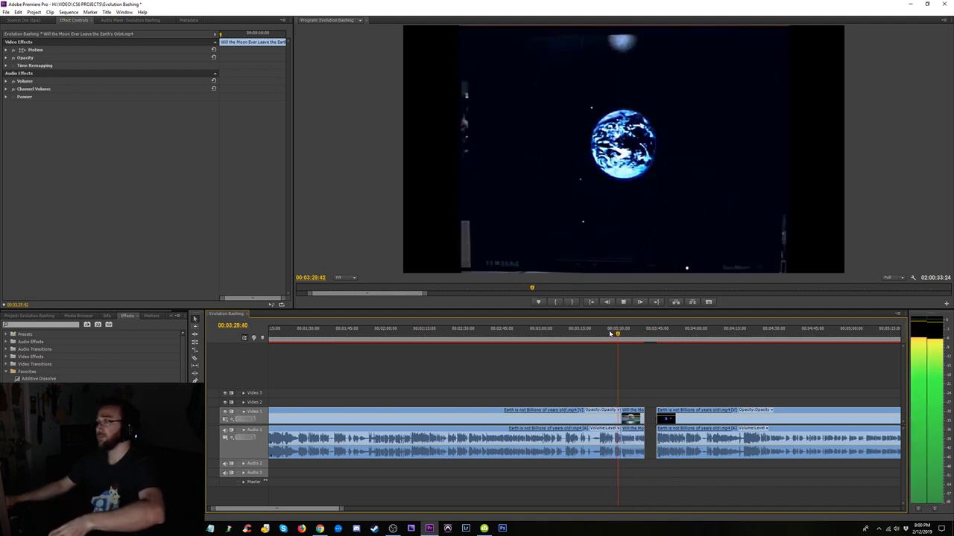
key(space)
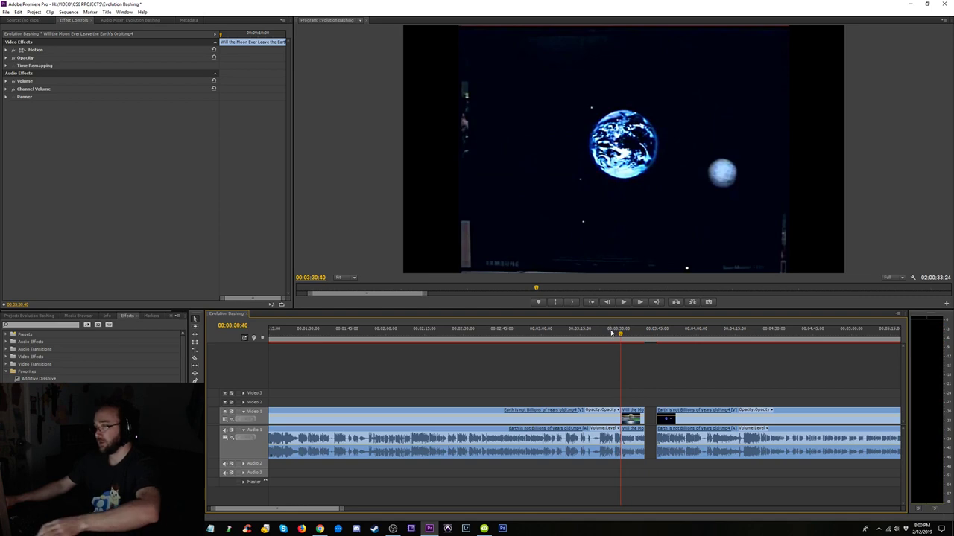
key(equal)
key(space)
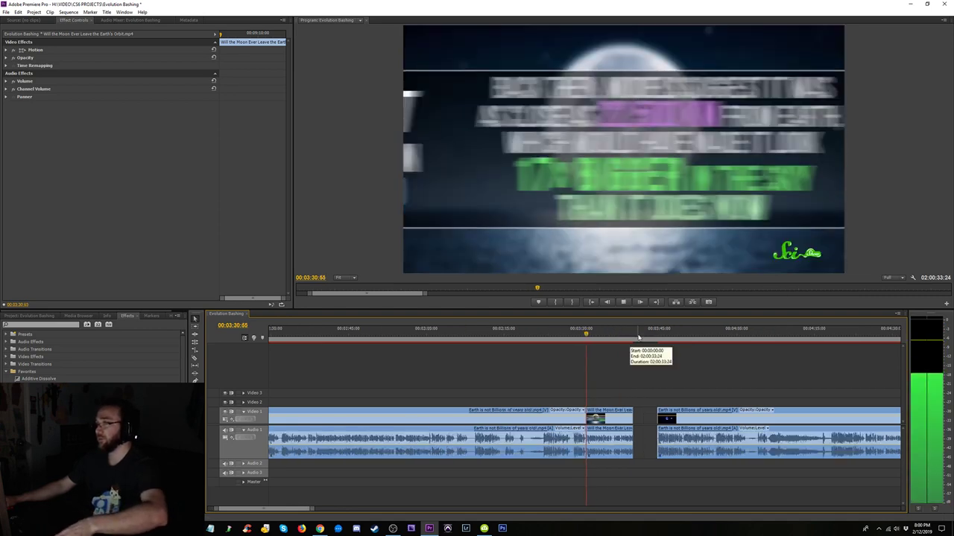
key(space)
key(space)
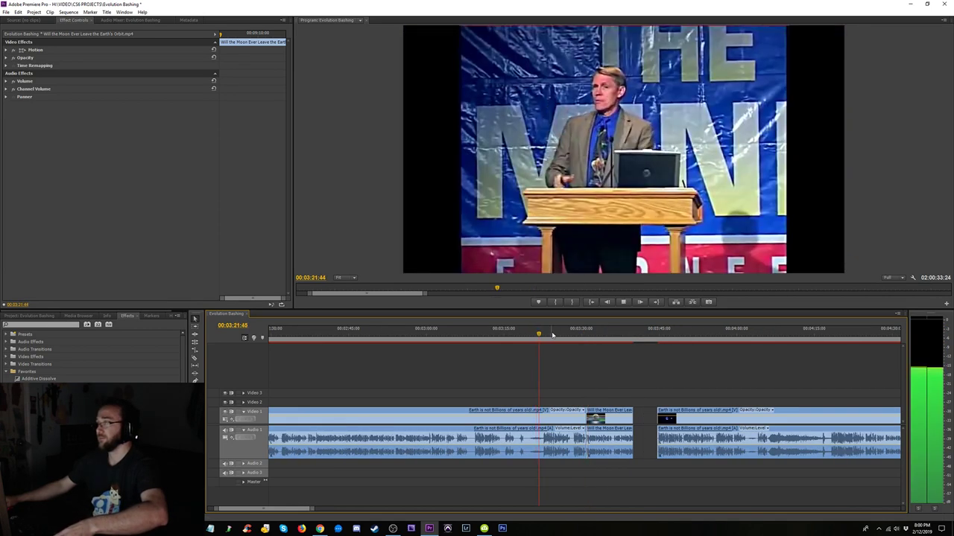
- Move the inserted Moon's orbit passage back to 00:03:28:09 over the Earth-age clip's end and close the gap after it
click(559, 342)
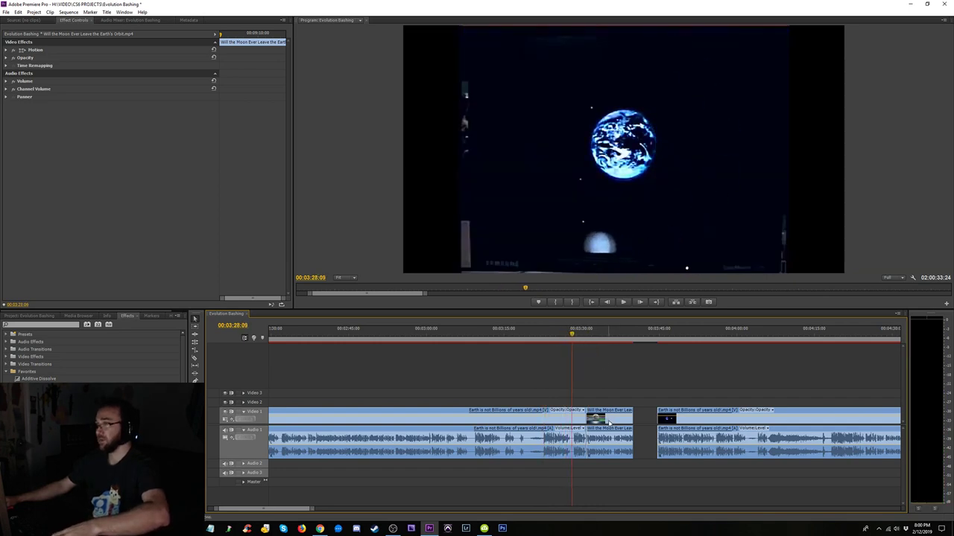
drag(609, 423, 595, 421)
click(630, 419)
key(Delete)
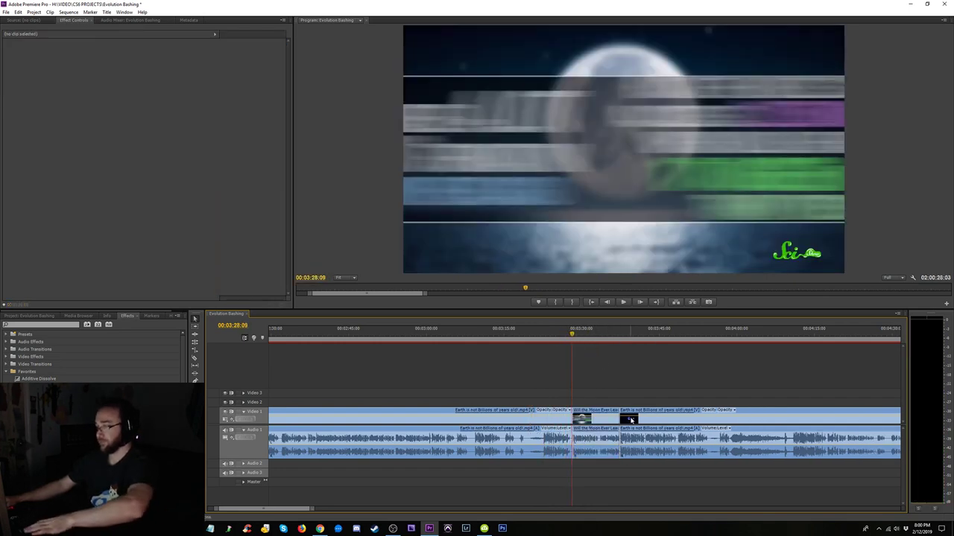
- Trim the Earth-age clip's end to about 00:03:28:00 and extend the Moon's orbit clip's start back to meet it
key(space)
click(565, 341)
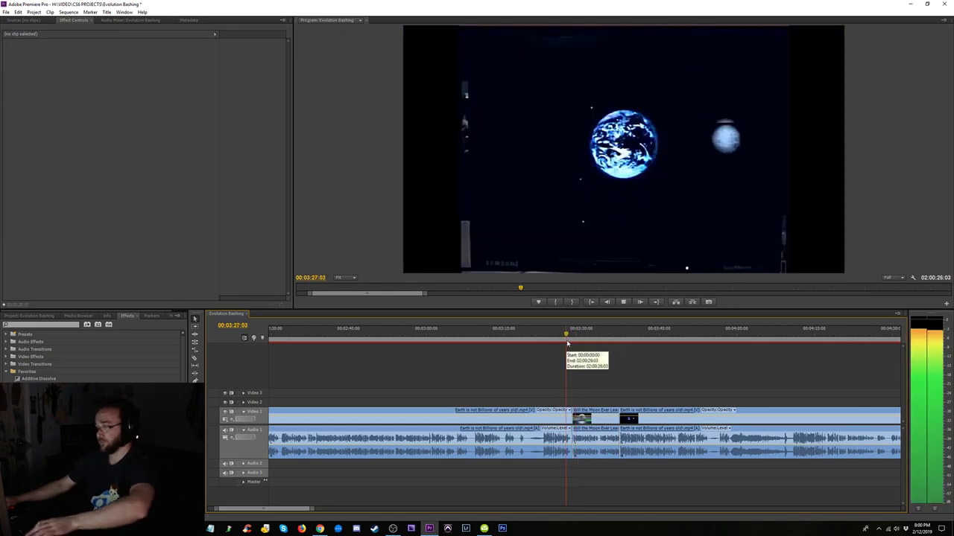
key(=)
key(=)
key(space)
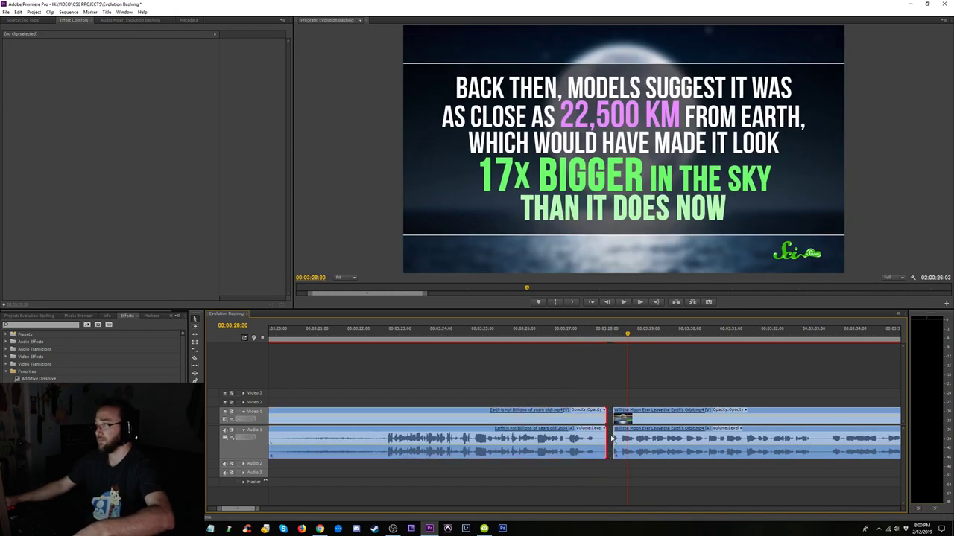
drag(613, 439, 608, 439)
- Play across the cut near 00:03:28 and add a Constant Power audio transition there, aligned to start at the cut
click(538, 335)
key(space)
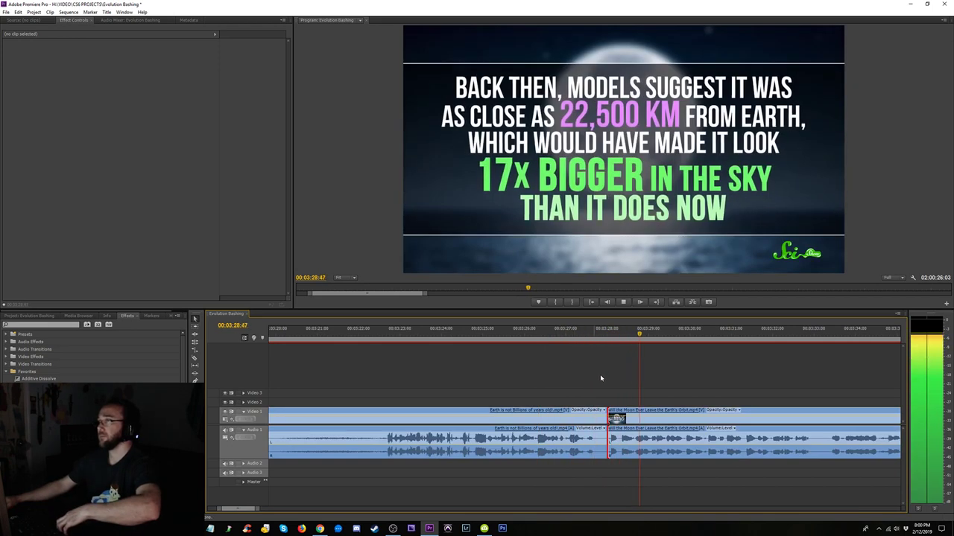
drag(616, 463, 596, 456)
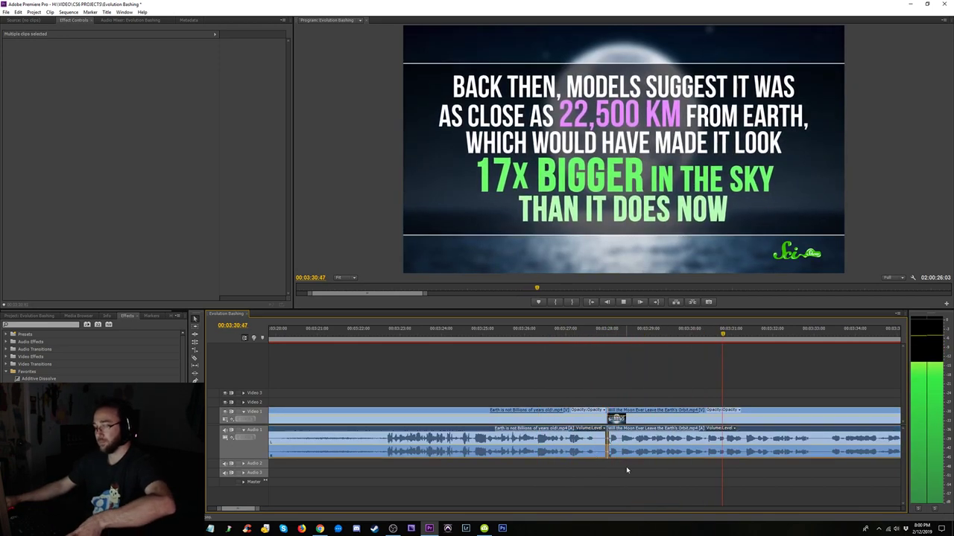
click(608, 430)
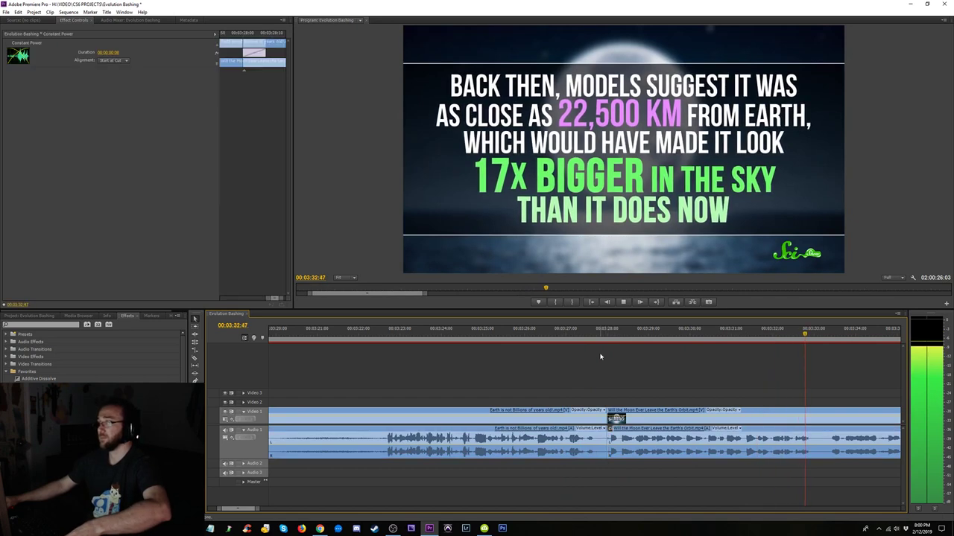
- Tighten the cut at 00:03:28 by removing a few frames and restore its Constant Power audio transition, starting at the cut
click(596, 333)
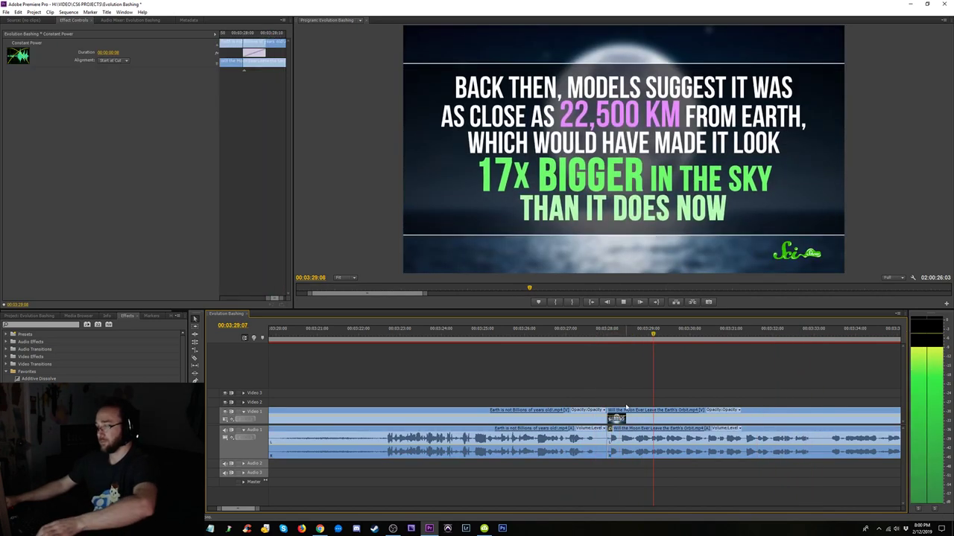
key(=)
drag(482, 433, 485, 435)
click(483, 438)
key(Delete)
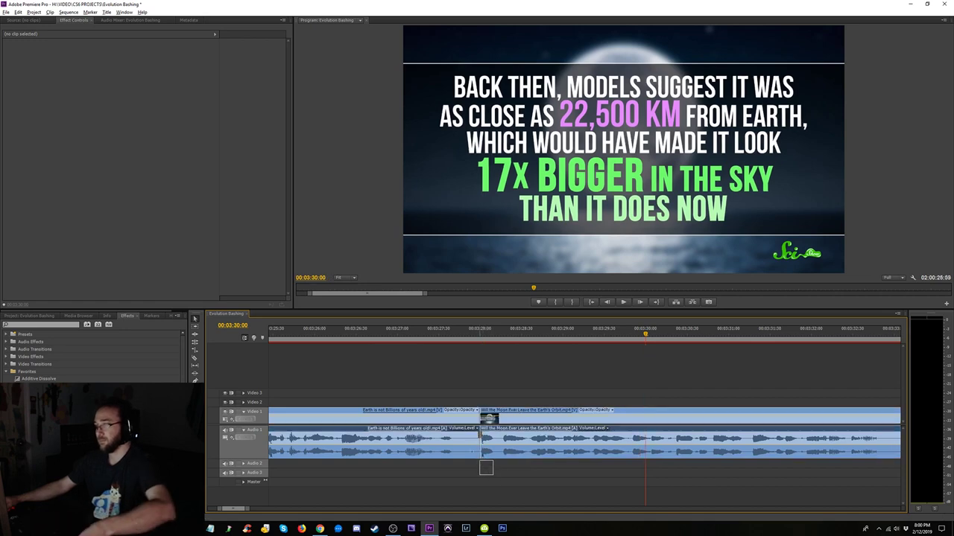
click(481, 429)
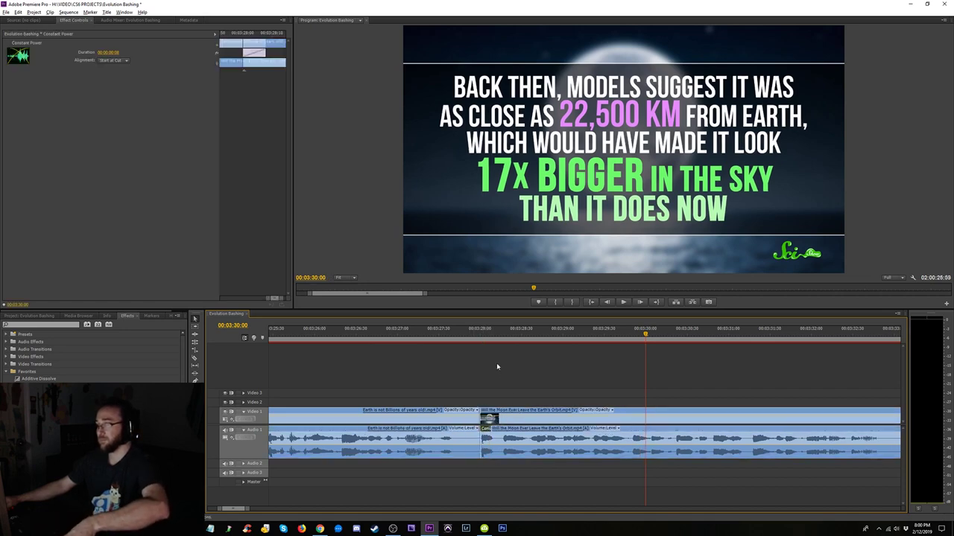
- Play the Moon's orbit passage from 00:03:27:30 and add an audio crossfade where it returns to the Earth-age clip near 00:03:37
click(438, 333)
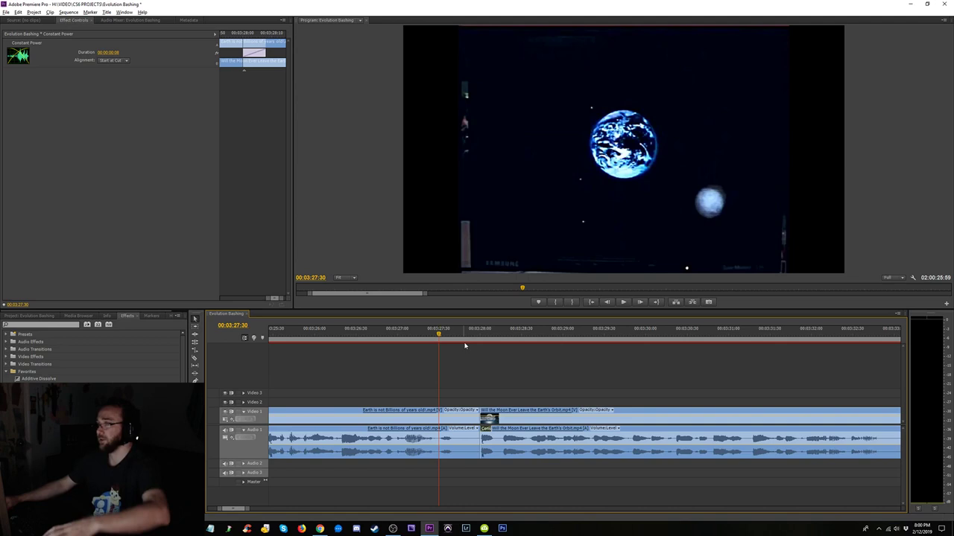
key(space)
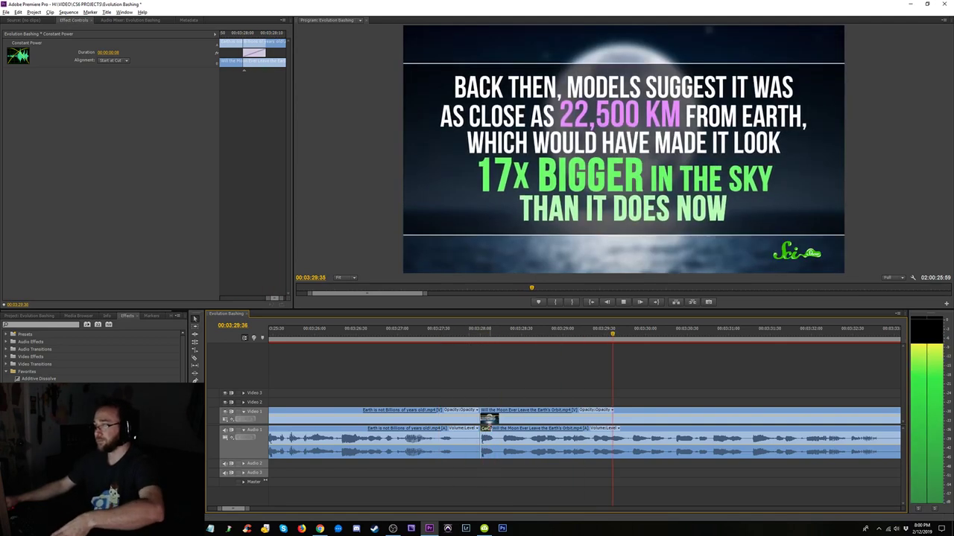
key(minus)
key(minus)
key(minus)
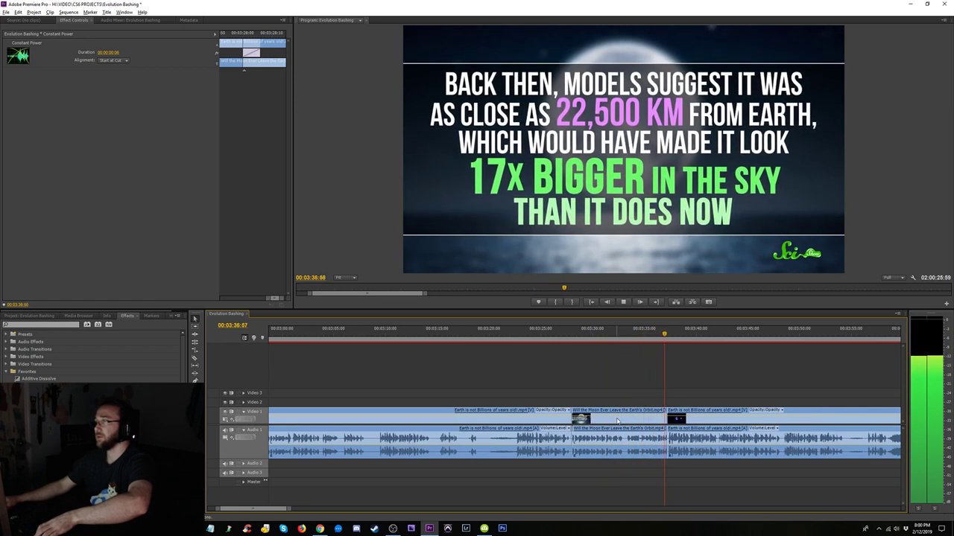
key(=)
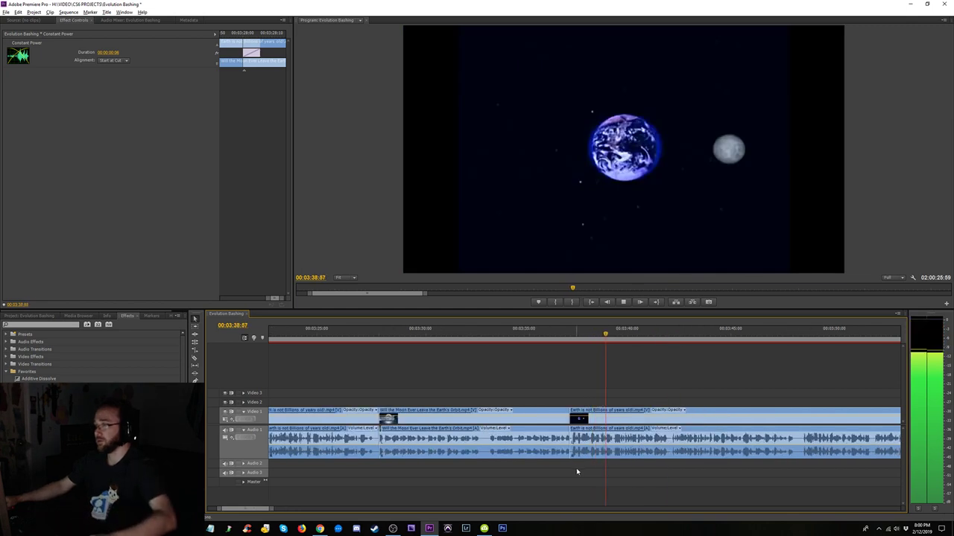
drag(581, 470, 562, 456)
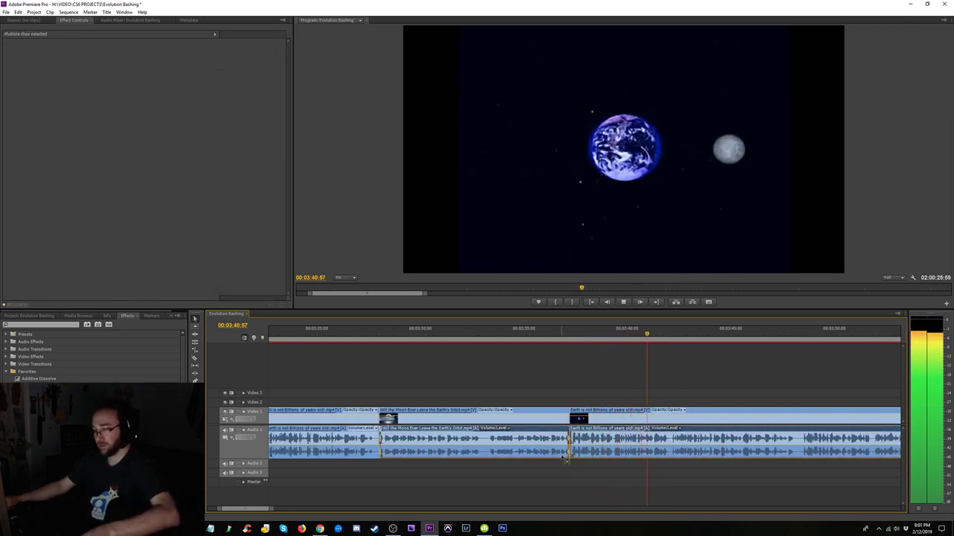
click(566, 335)
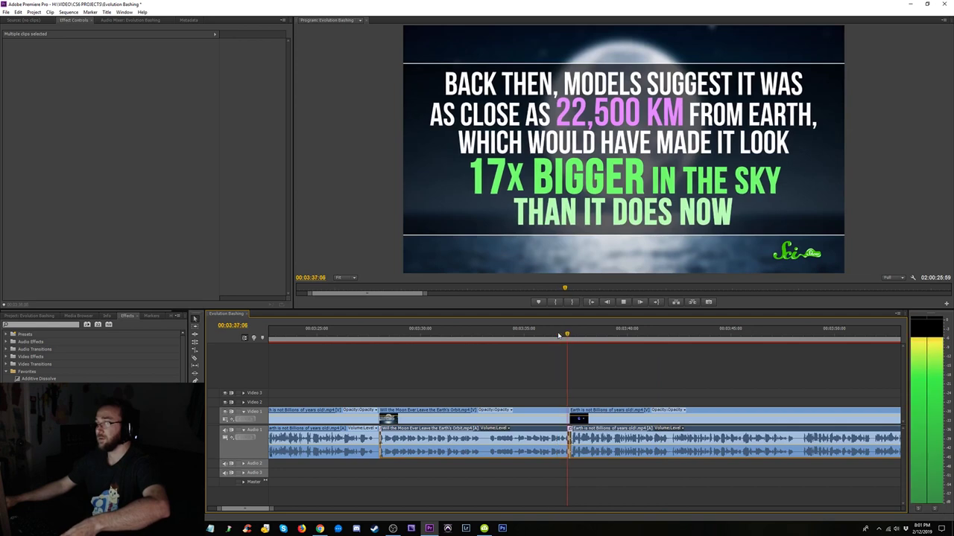
- Play the Earth-age clip around 00:04:15 and split it at 00:04:17:14
key(minus)
key(minus)
key(minus)
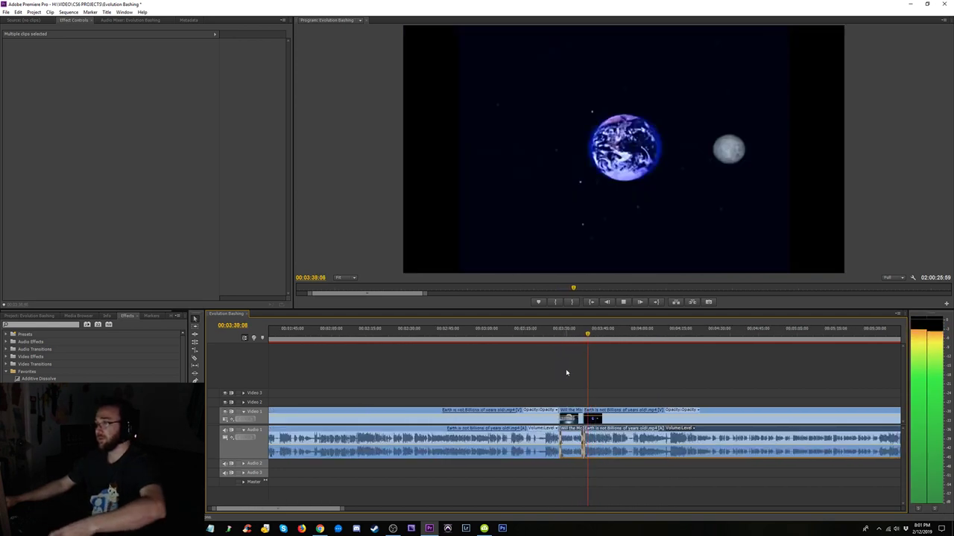
key(space)
key(minus)
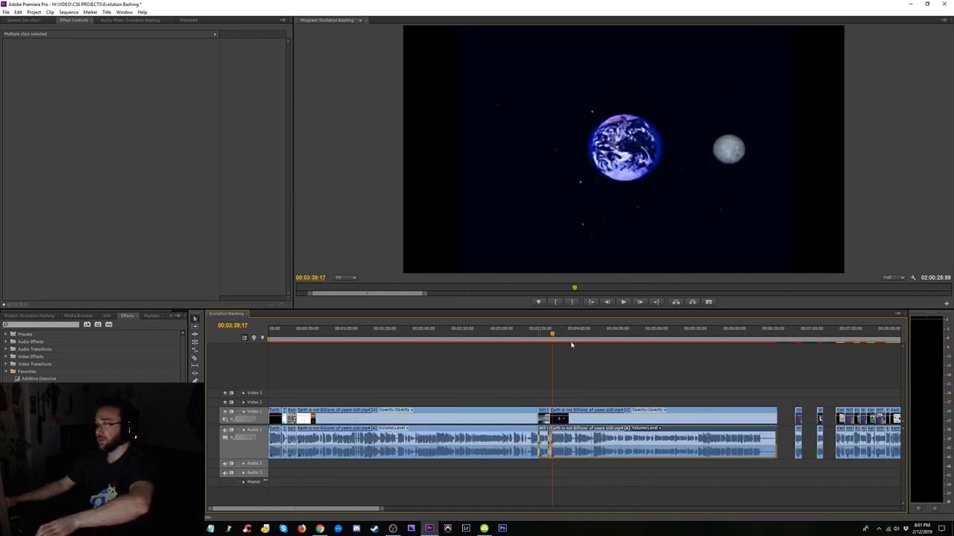
drag(571, 335, 598, 336)
key(space)
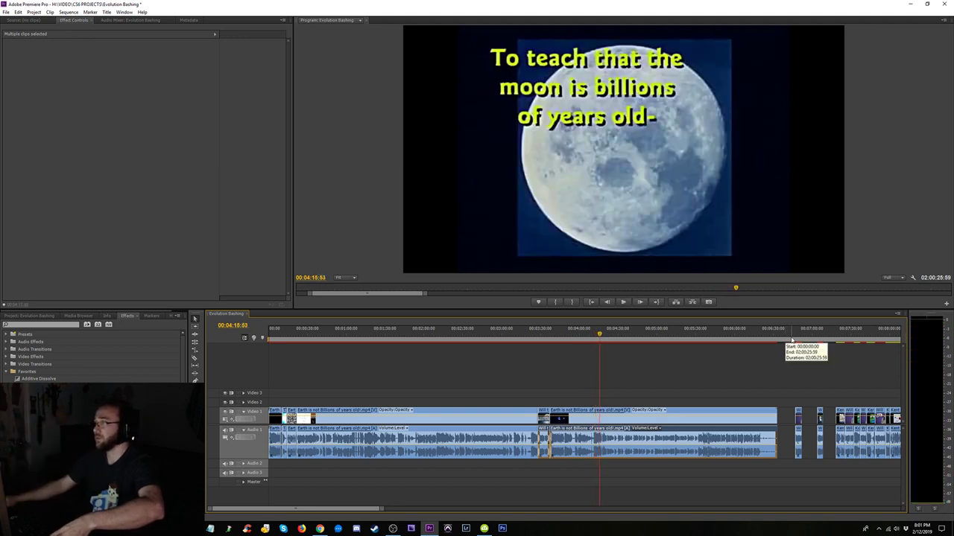
key(space)
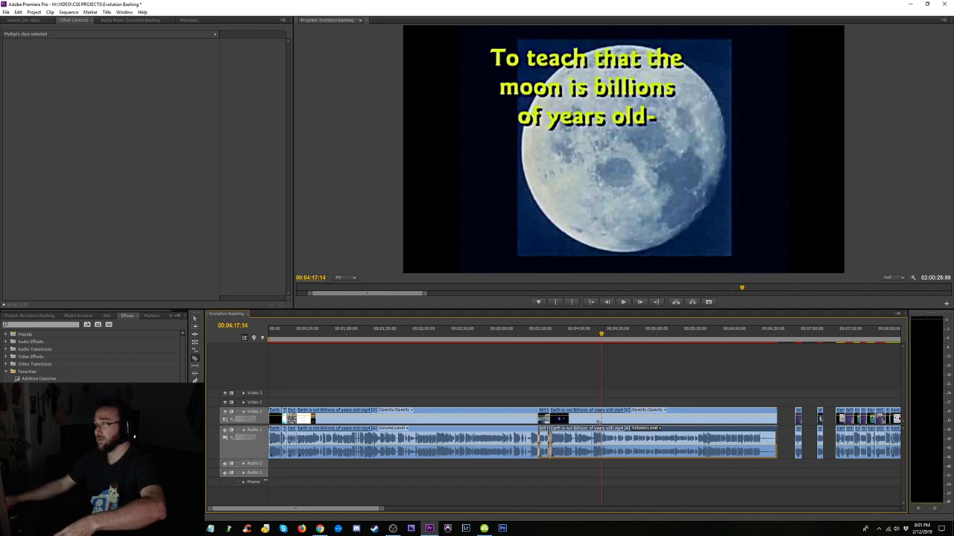
click(602, 419)
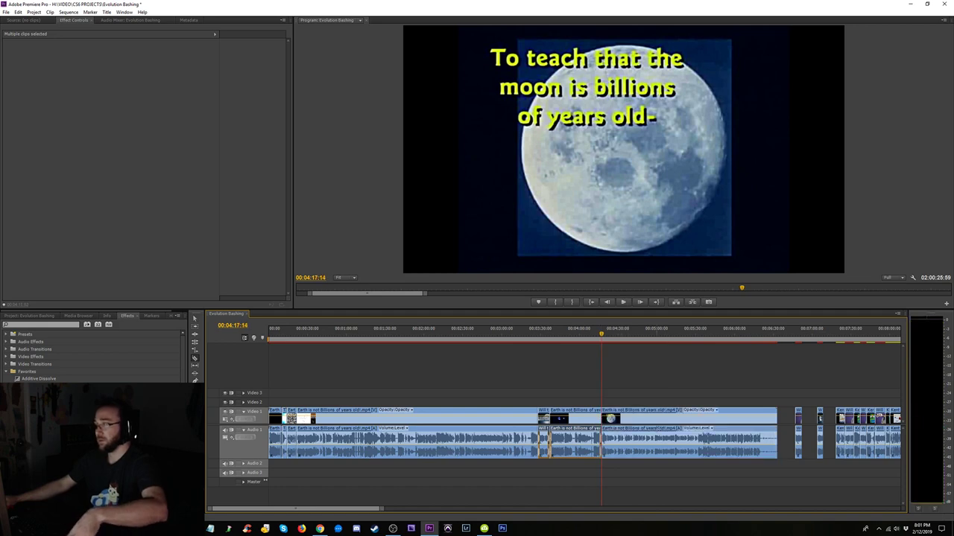
- Cut the short Moon's orbit passage near 00:07:05, insert it at the 00:04:17:14 split, and save the project
click(817, 335)
click(820, 430)
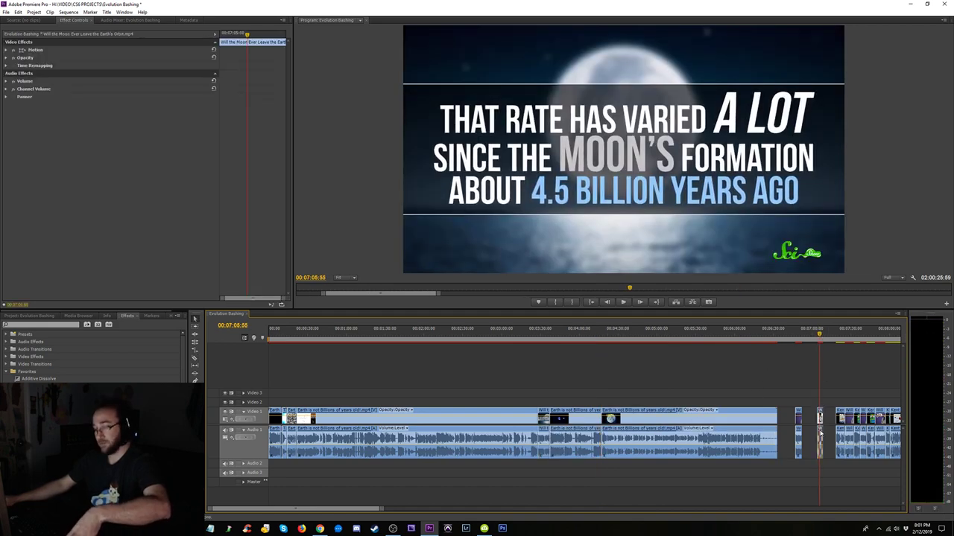
key(Delete)
click(614, 343)
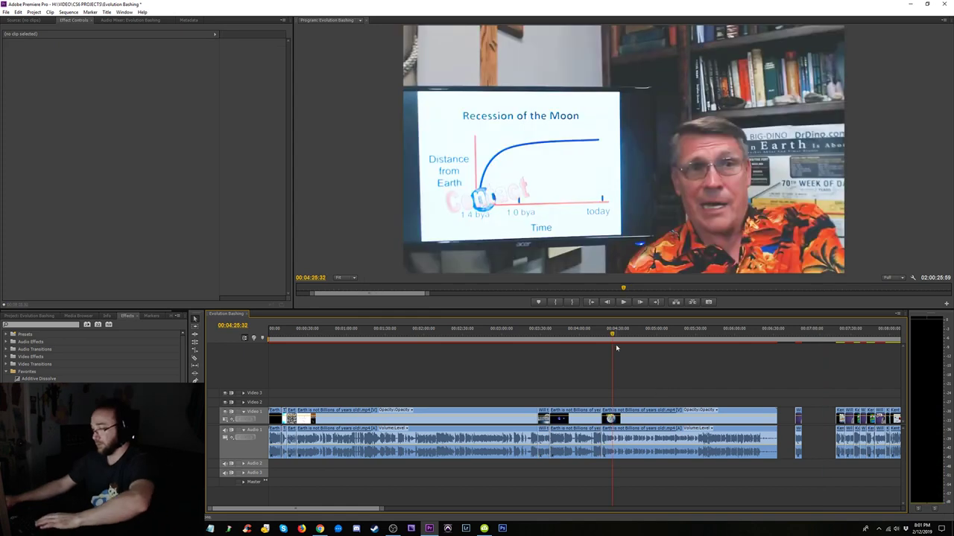
key(Up)
key(ctrl+shift+v)
key(ctrl+s)
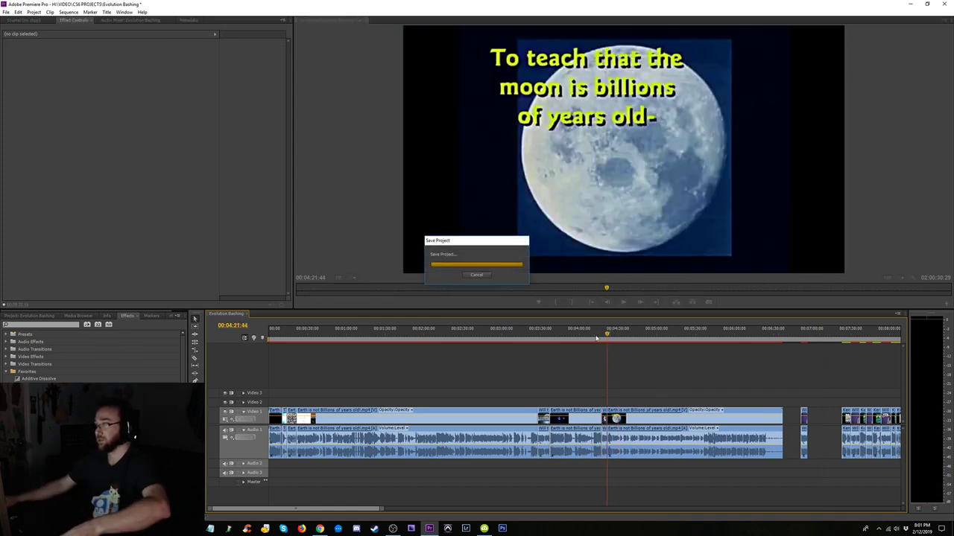
- Add audio crossfades at both ends of the Moon's orbit passage inserted at 00:04:17:14
click(596, 333)
key(space)
key(equal)
key(equal)
key(equal)
key(space)
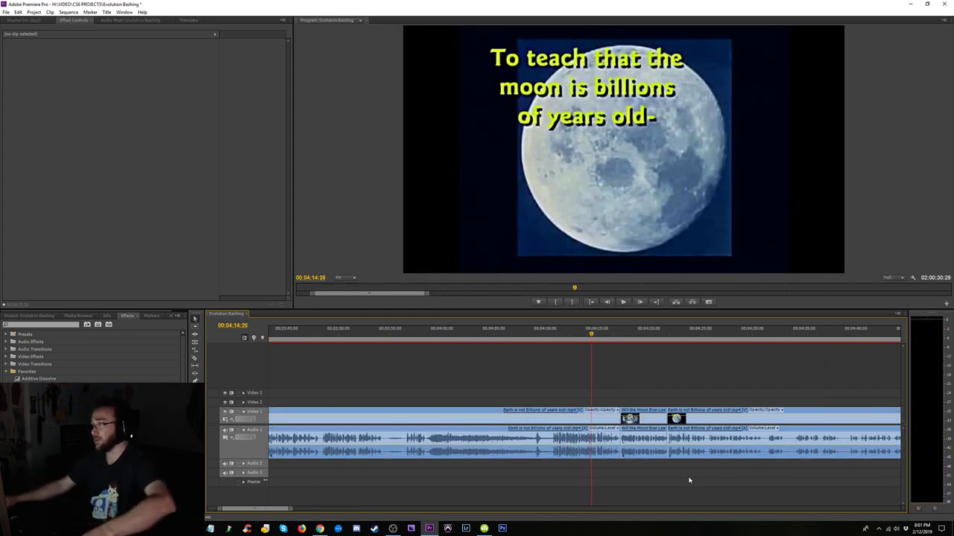
drag(640, 461, 596, 456)
key(space)
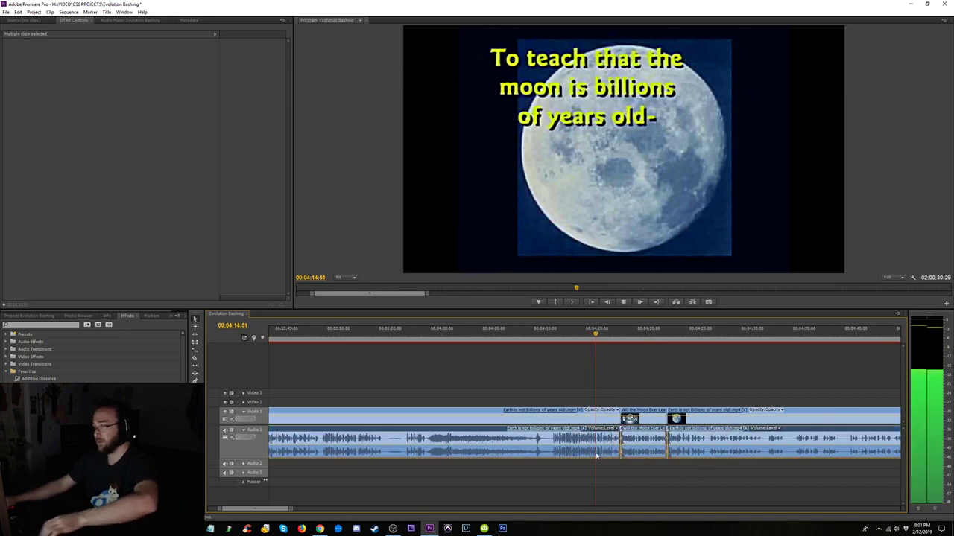
- Align the inserted passage's first audio crossfade to start at the cut and its second to end at the cut, and play the result
key(equal)
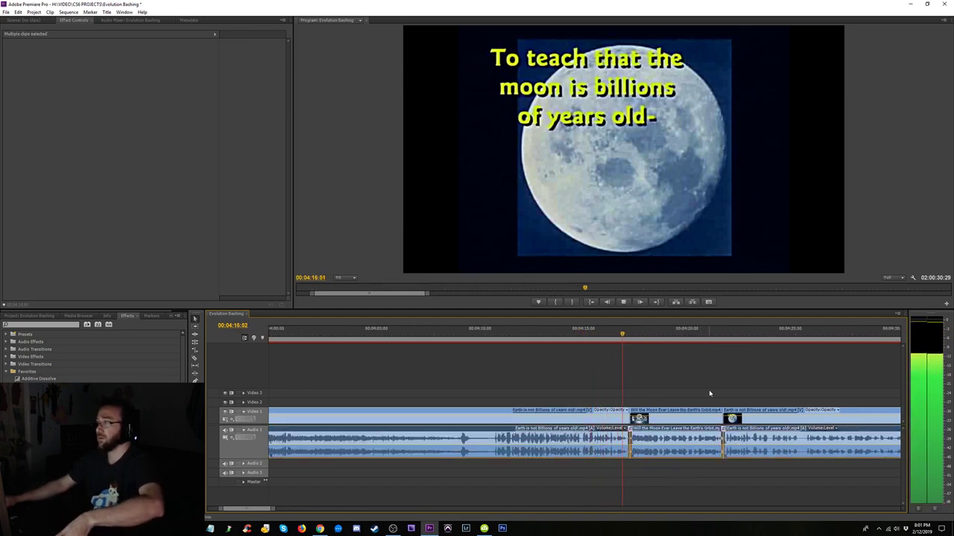
key(equal)
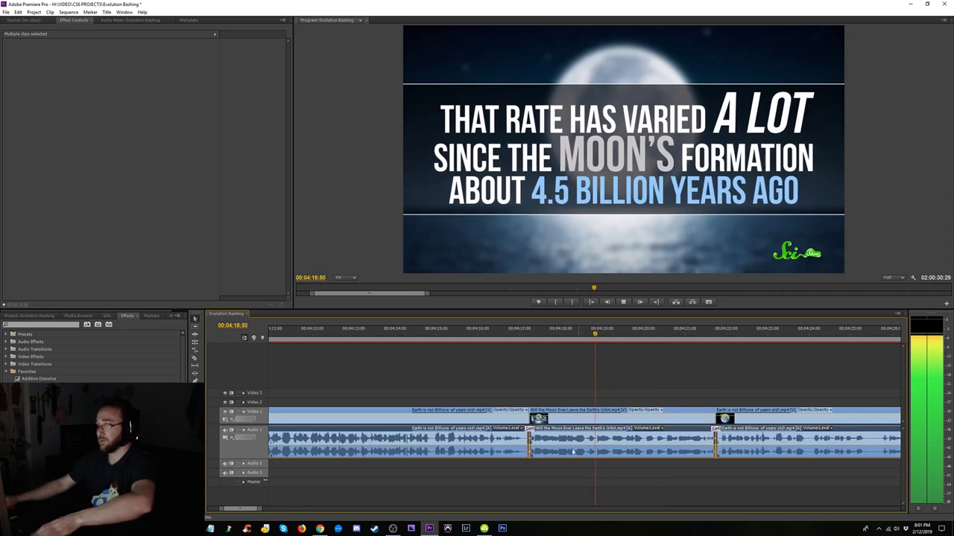
drag(524, 430, 531, 429)
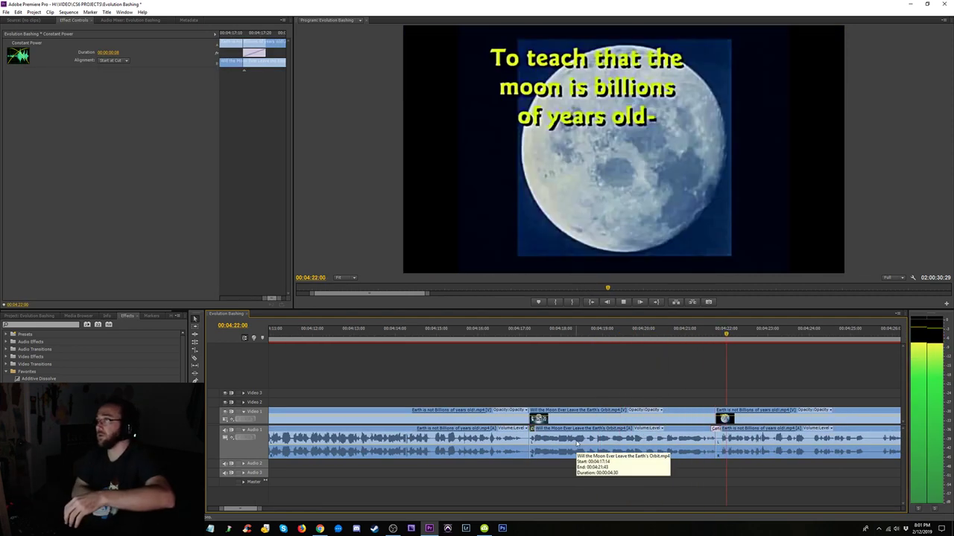
key(space)
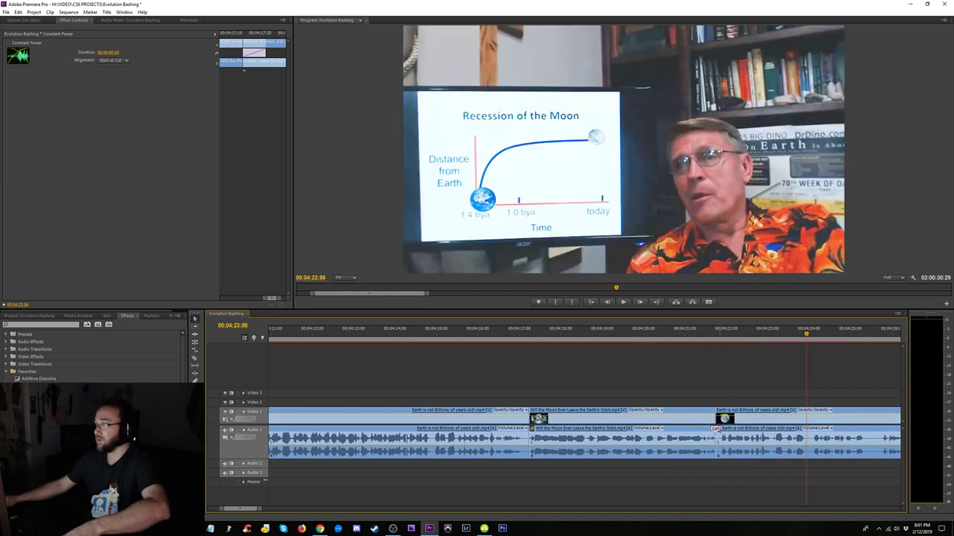
click(695, 335)
key(space)
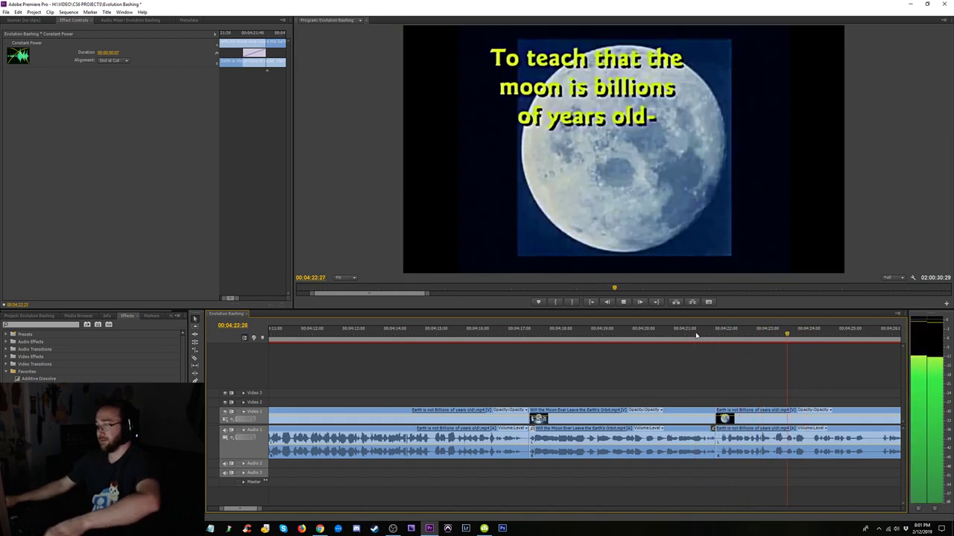
- Review the Earth-age clip after the inserted Moon's orbit passage, playing on from about 00:04:43
key(minus)
key(minus)
key(minus)
key(minus)
key(minus)
key(minus)
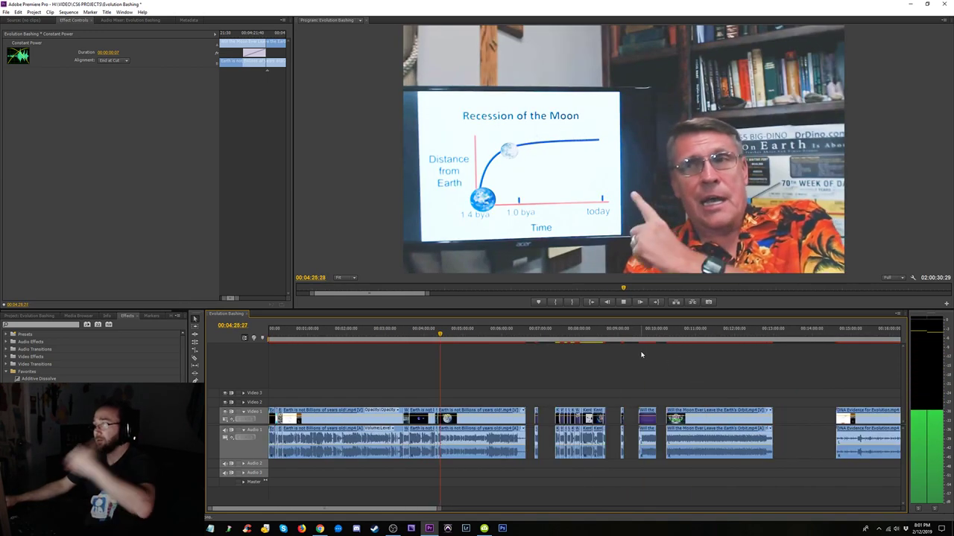
click(452, 335)
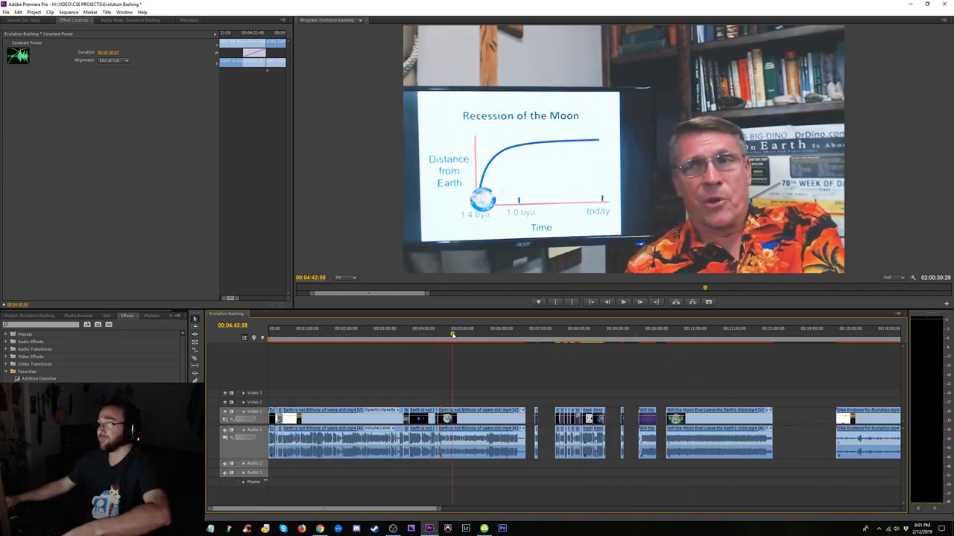
key(space)
- Play parts of the group of short clips around 00:07:30 to review their content
click(559, 337)
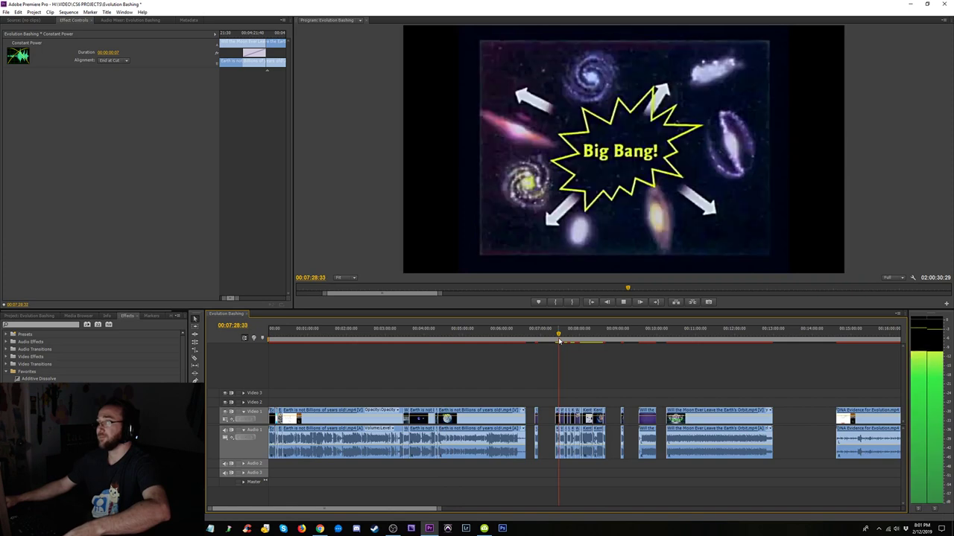
click(564, 335)
key(space)
key(equal)
key(equal)
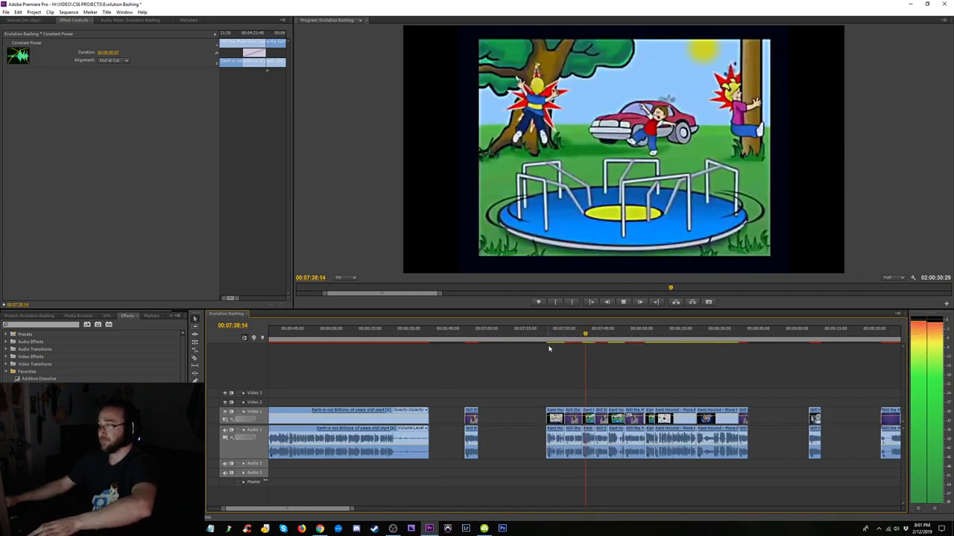
key(space)
click(562, 342)
key(space)
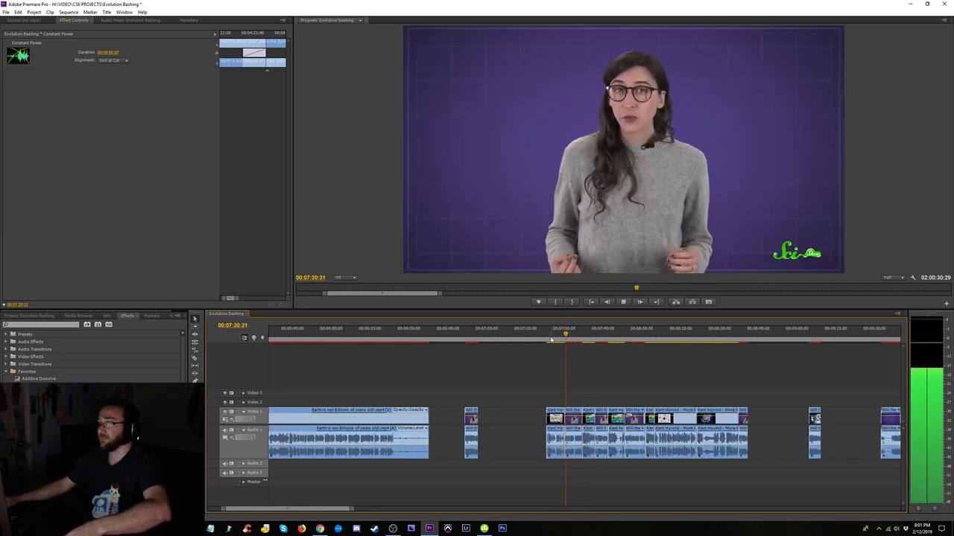
- Play the isolated Moon's orbit passage near 00:06:51 and view it against the rest of the sequence
click(471, 341)
key(space)
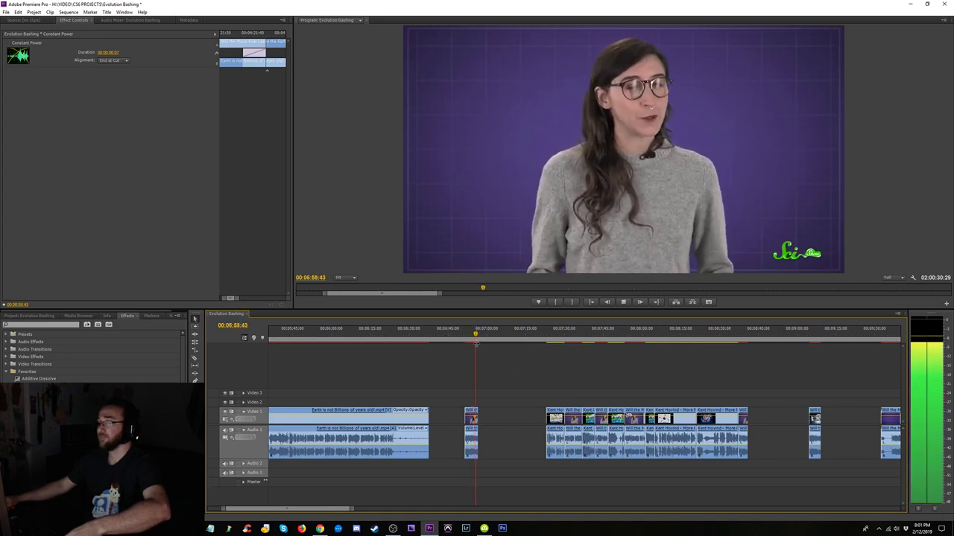
click(467, 341)
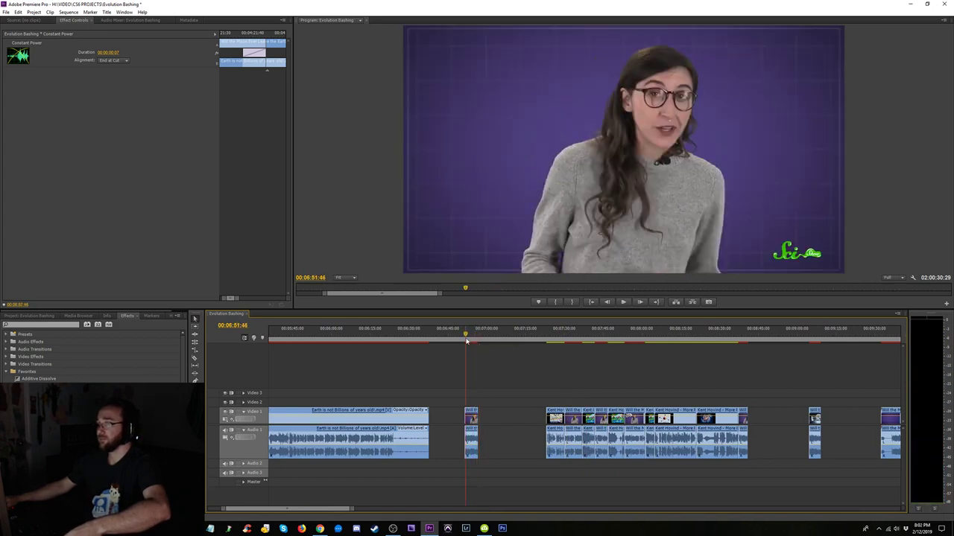
key(minus)
key(minus)
key(minus)
key(minus)
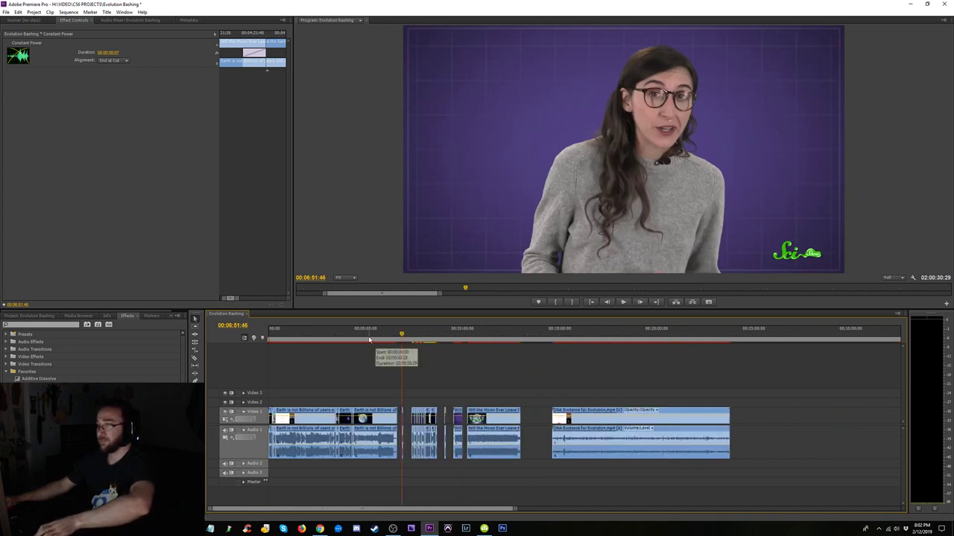
- Play the Earth-age clip around 00:02:50 to find the edit point and split it at 00:02:53:46
click(345, 341)
key(equal)
key(equal)
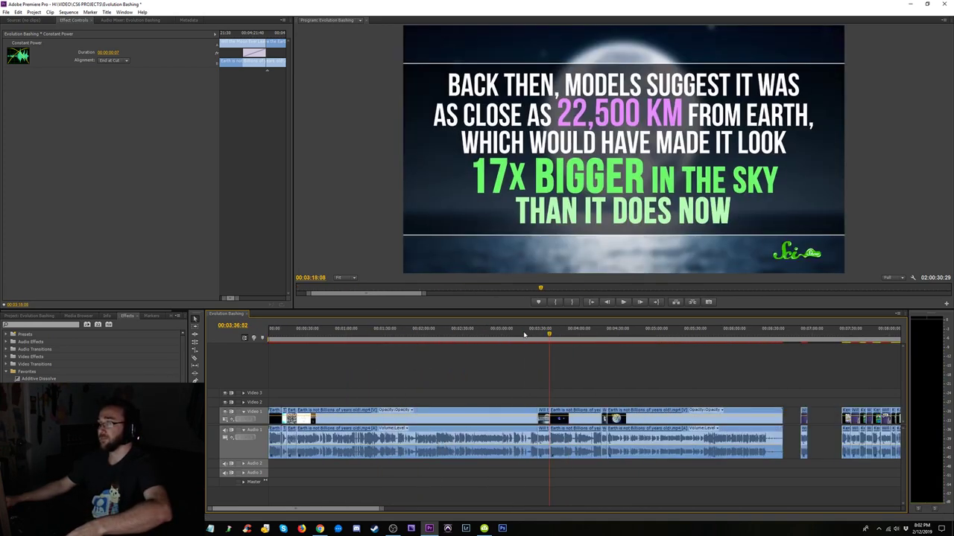
drag(524, 335, 491, 341)
key(space)
key(equal)
key(equal)
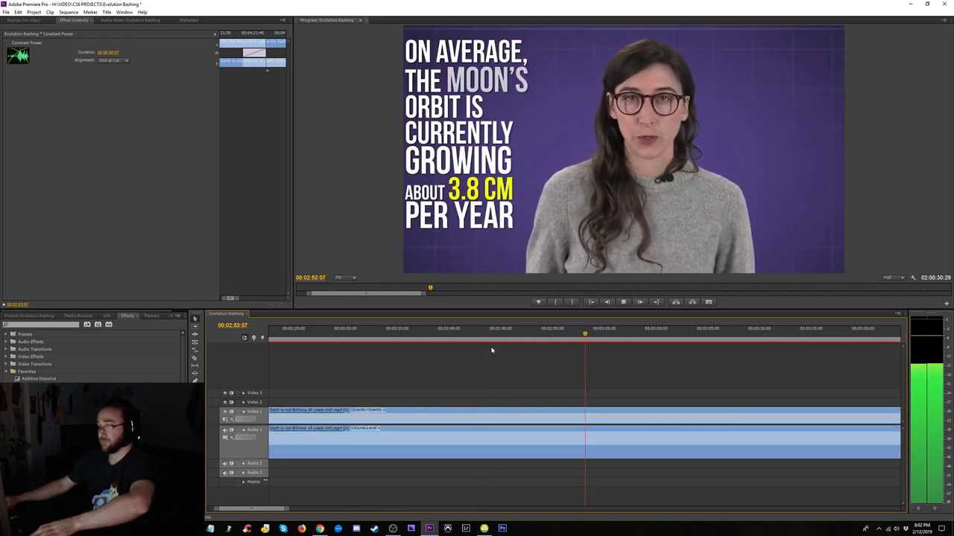
key(minus)
key(minus)
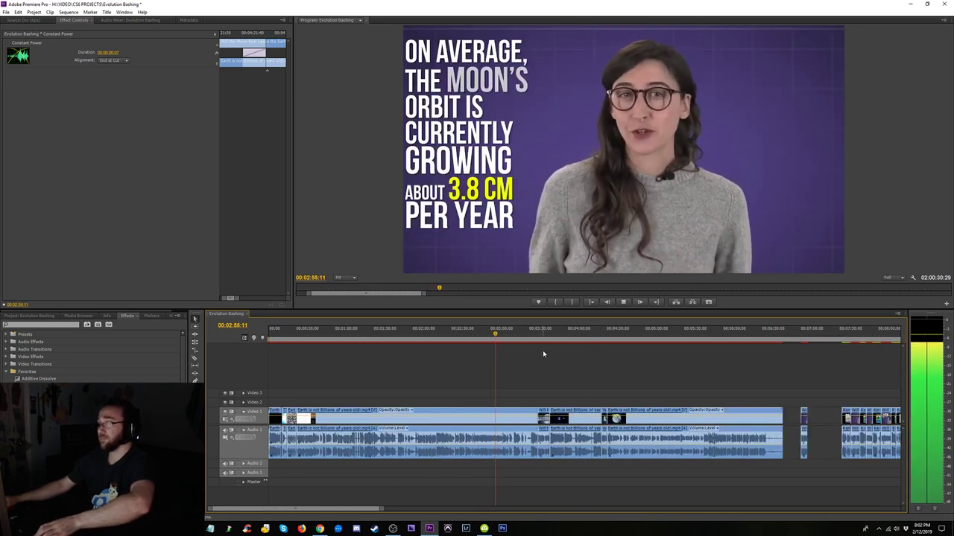
key(equal)
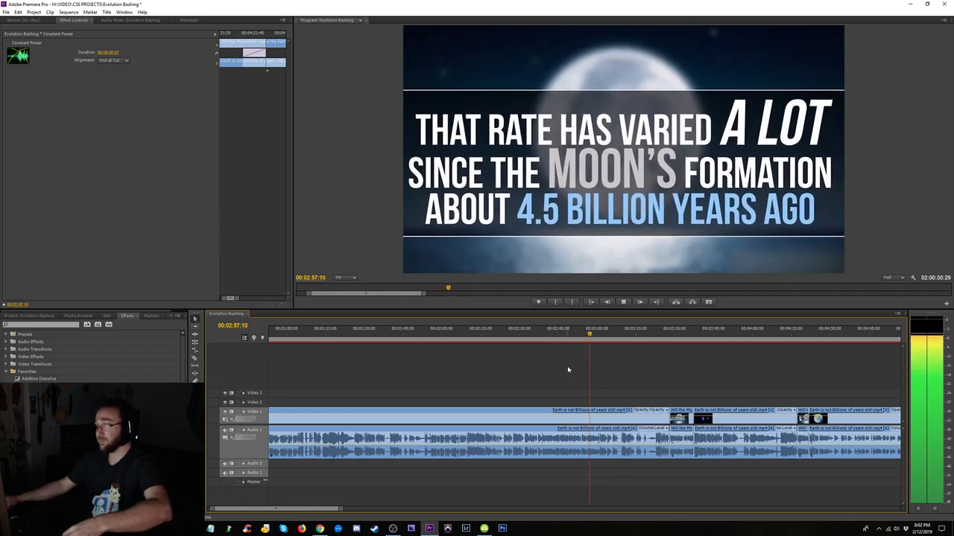
click(575, 339)
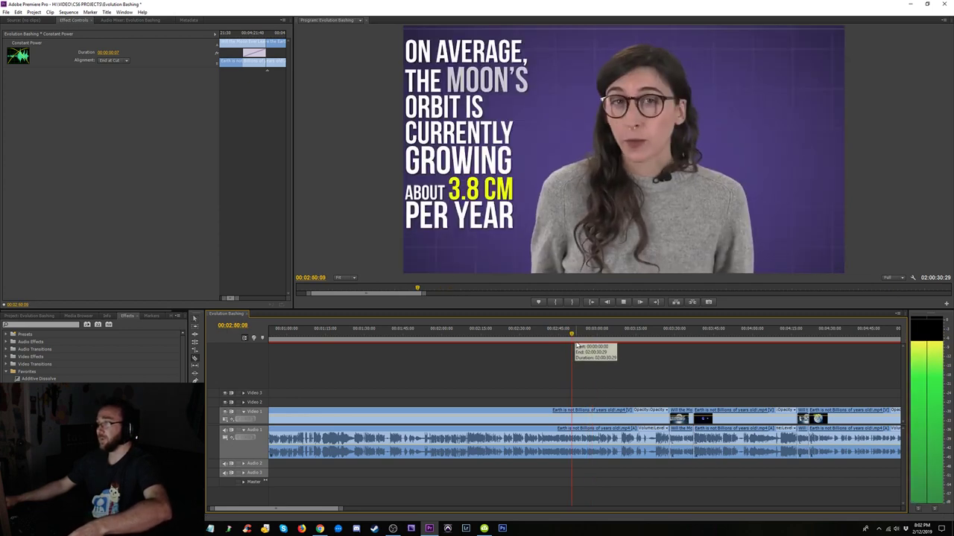
key(space)
click(583, 414)
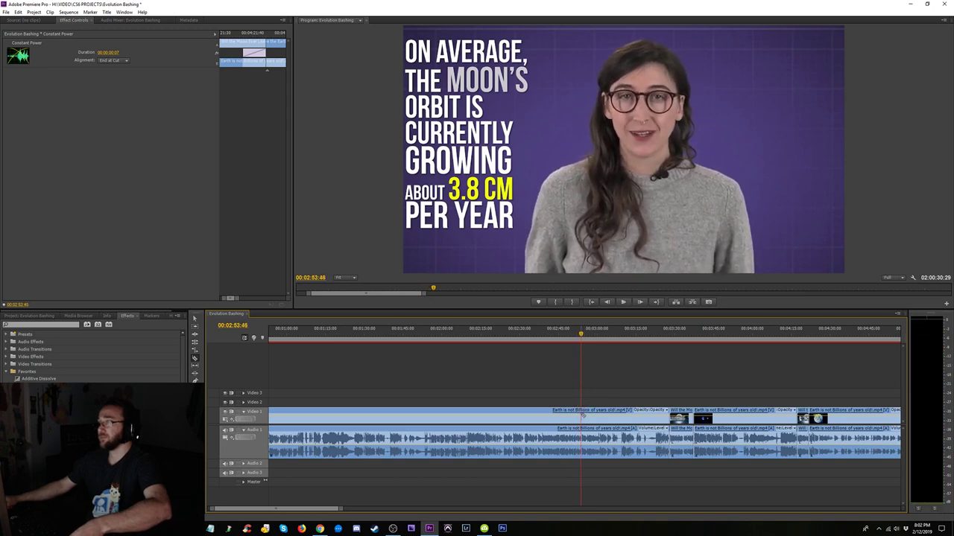
- Try removing everything between the 00:02:53:46 cut and the inserted Moon's orbit passage and closing the gap, play the join, and undo both changes
click(618, 415)
key(Delete)
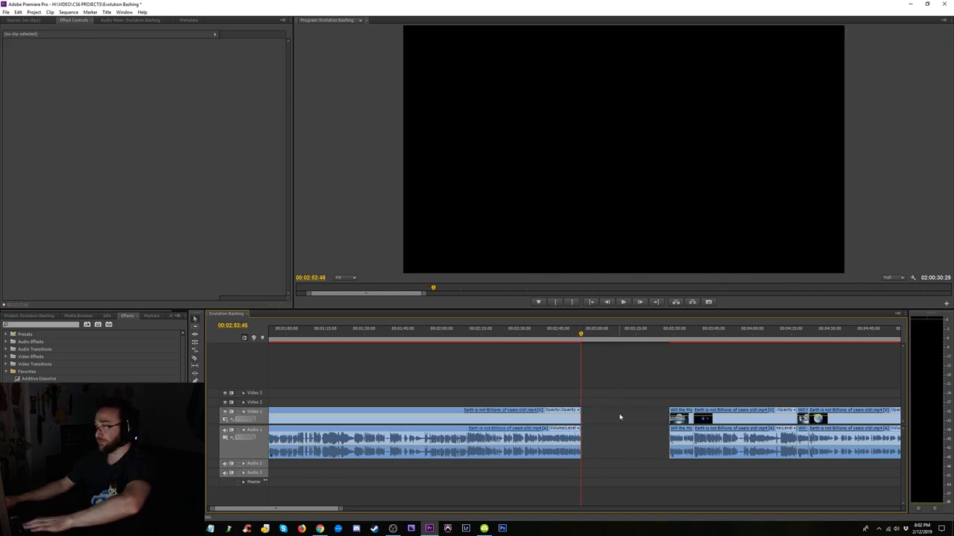
click(619, 417)
key(Delete)
key(space)
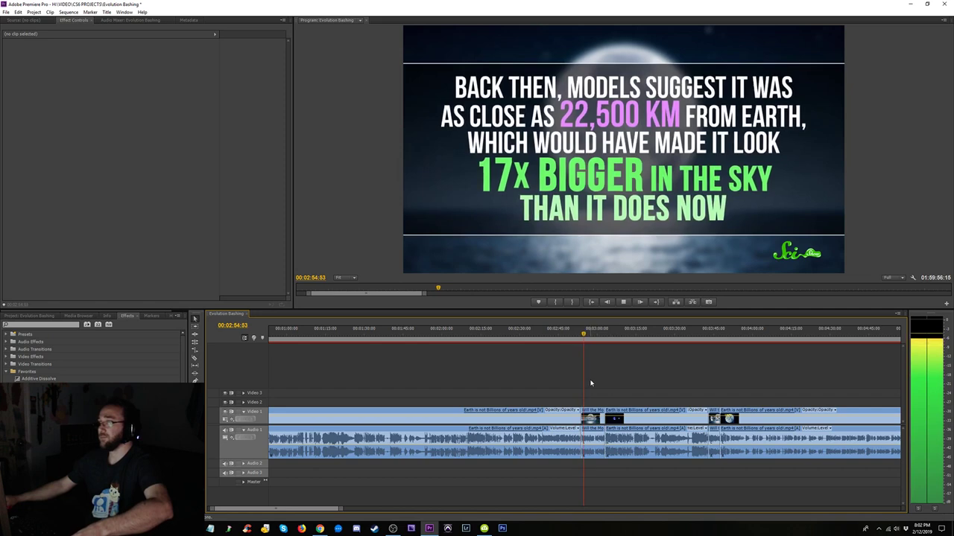
click(600, 333)
key(space)
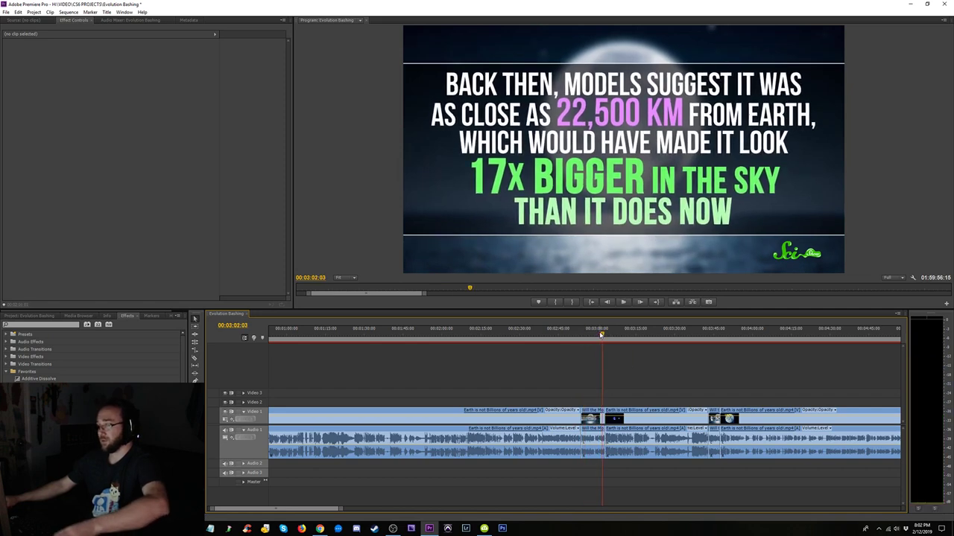
key(minus)
key(minus)
key(ctrl+z)
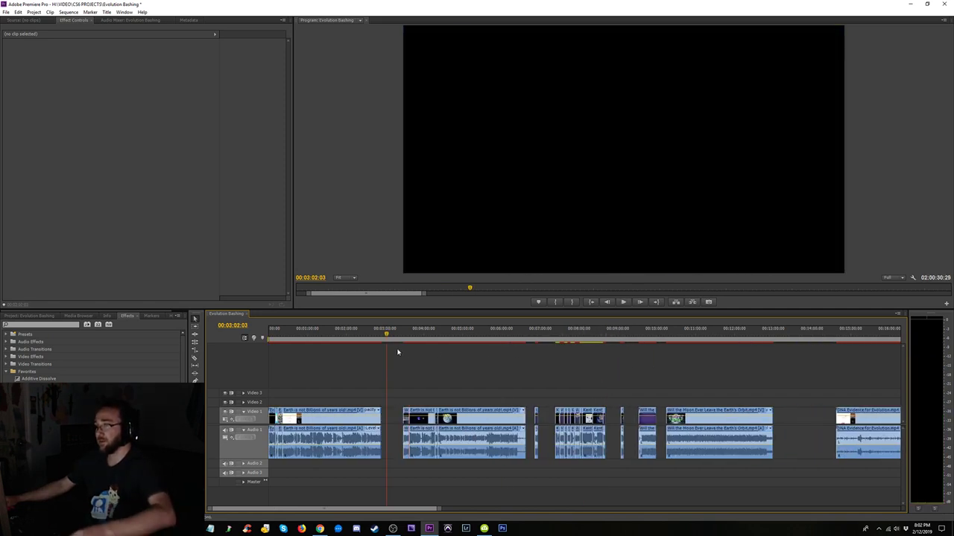
key(ctrl+z)
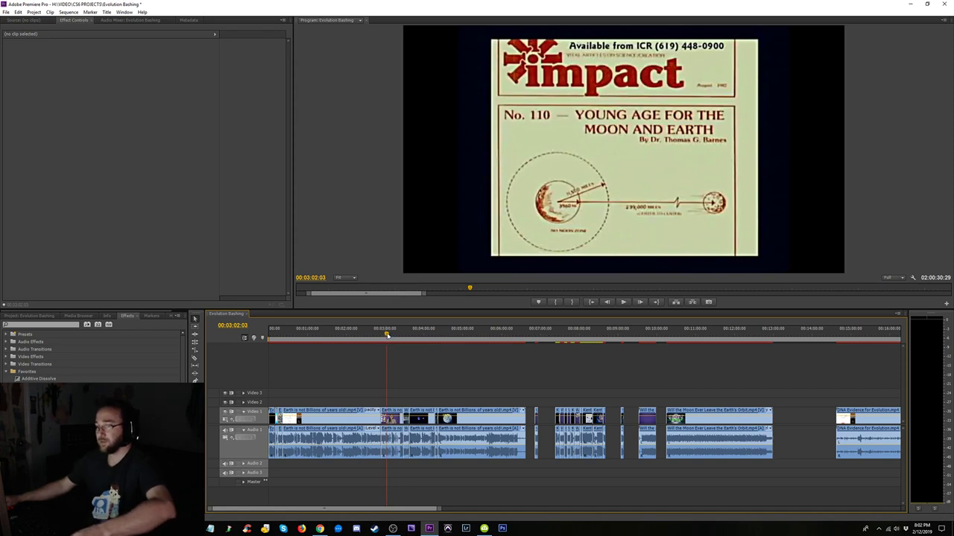
- Play the Earth-age clip just after the 00:02:53:46 cut and split it again at about 00:02:55:50
key(equal)
key(equal)
click(564, 339)
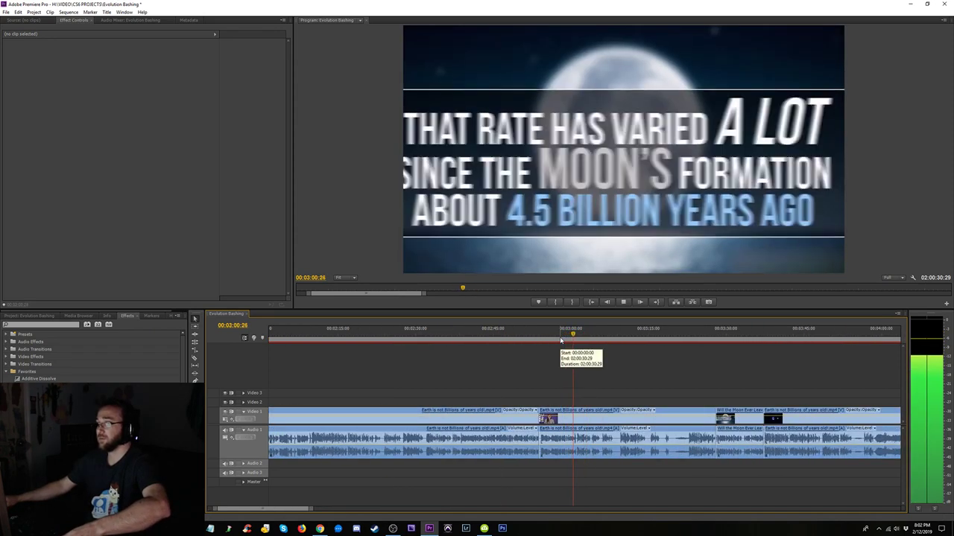
key(space)
click(544, 334)
key(space)
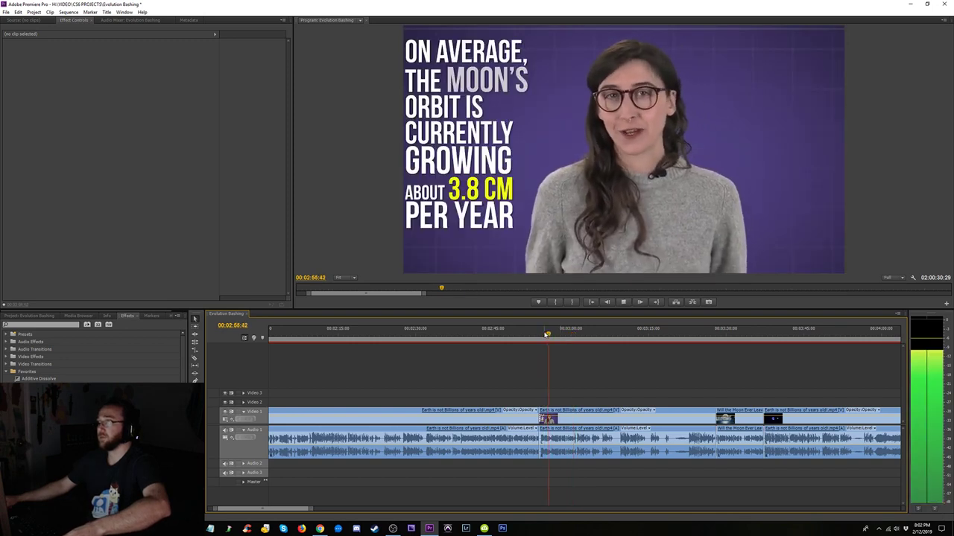
key(space)
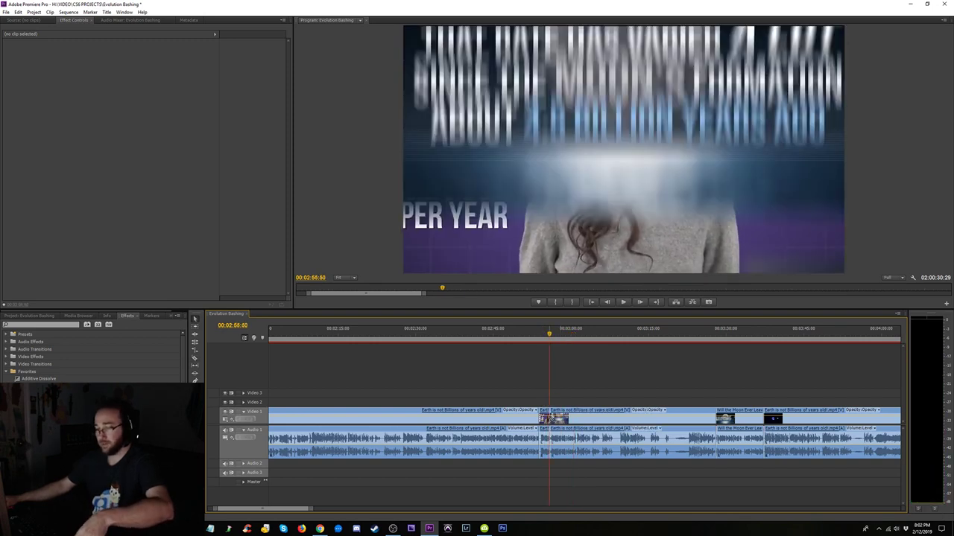
- Play on from the second cut and trim the start of the following Earth-age segment to about 00:03:01
key(space)
key(equal)
key(equal)
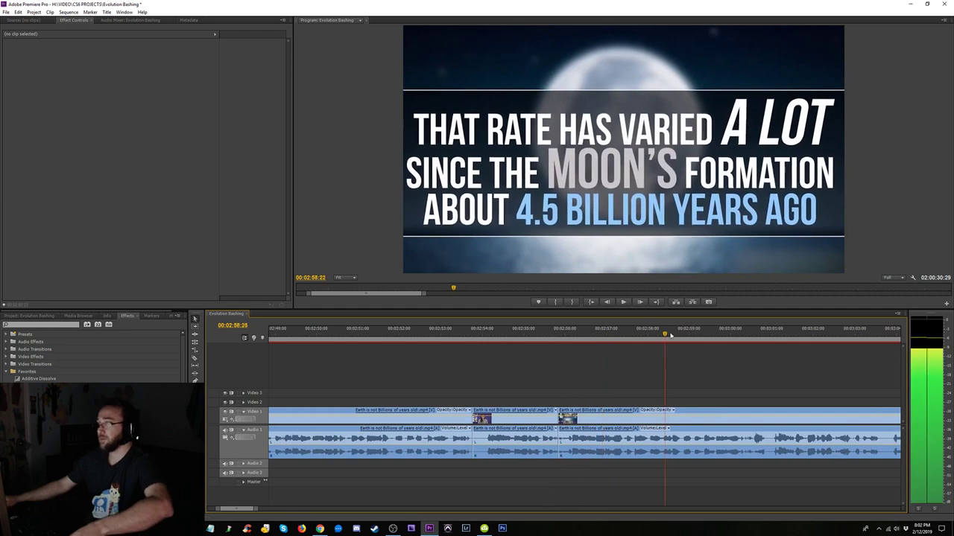
drag(670, 336, 771, 350)
drag(562, 432, 769, 431)
- Delete the short Earth-age segment after the 00:02:53:46 cut and close the gap before the trimmed segment, checking playback
click(434, 335)
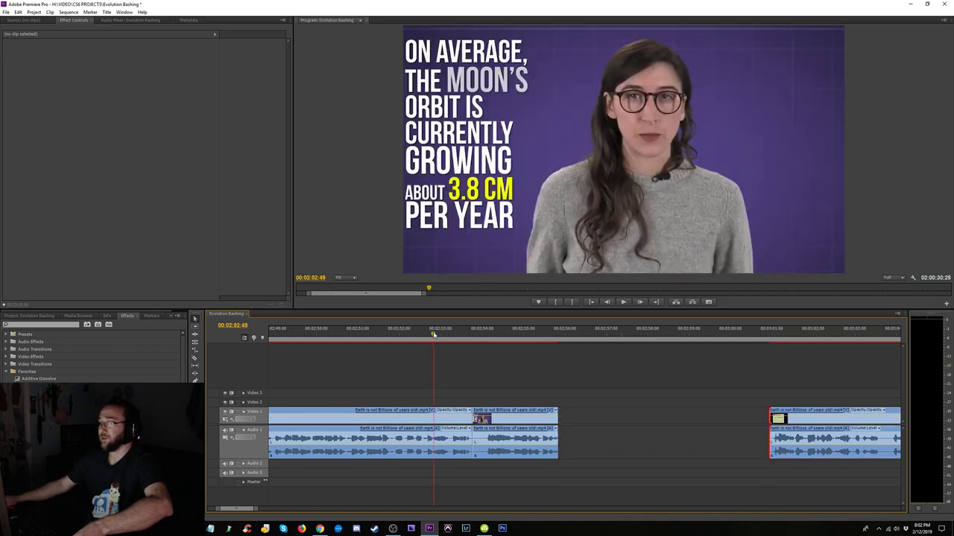
key(space)
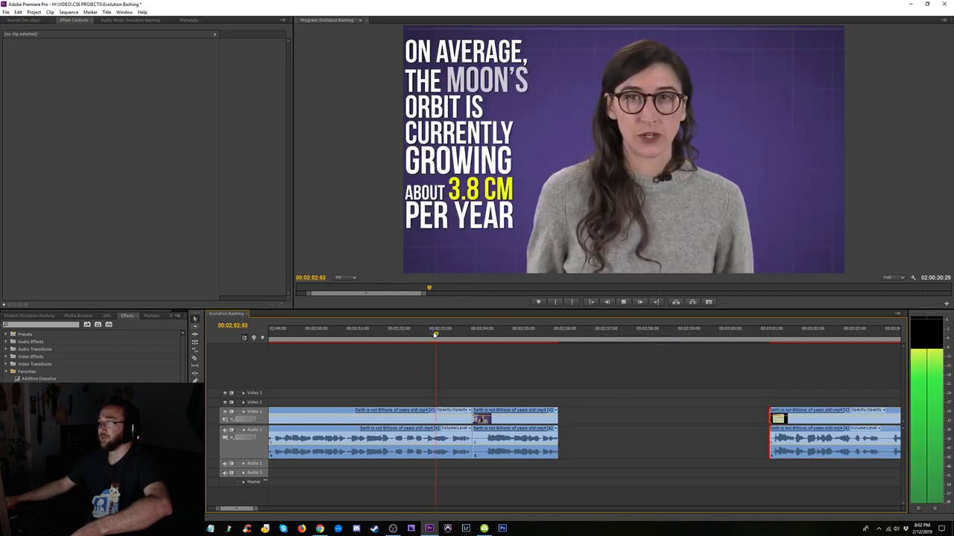
click(491, 432)
key(Delete)
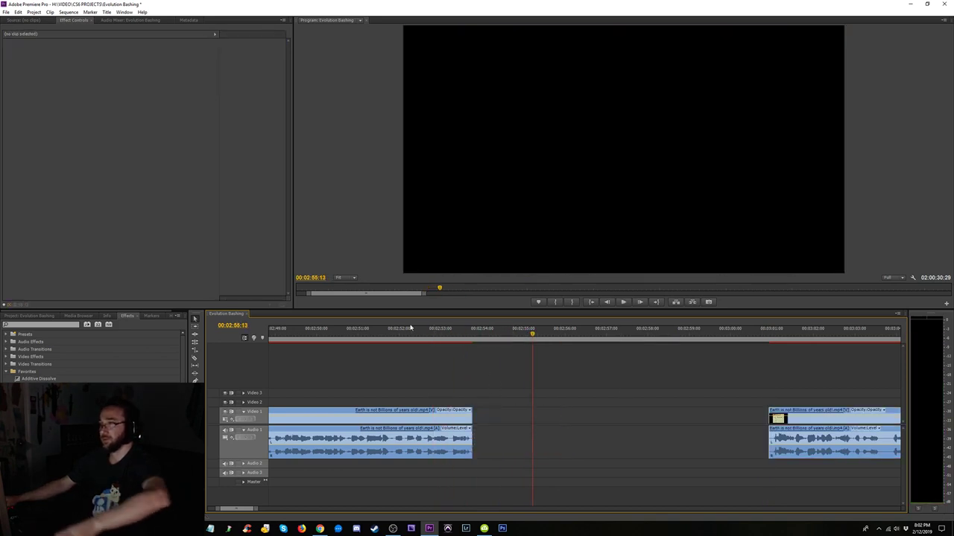
click(410, 337)
key(space)
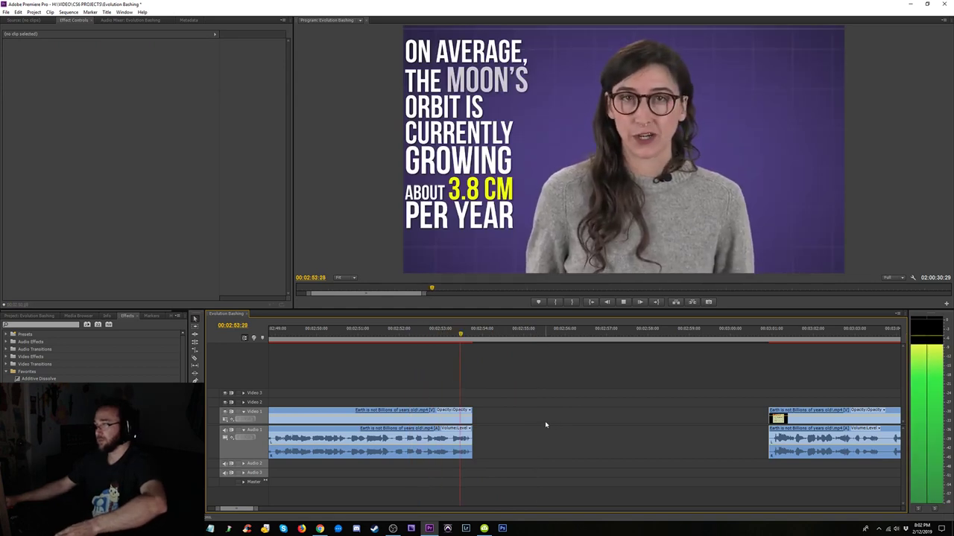
click(545, 421)
key(Delete)
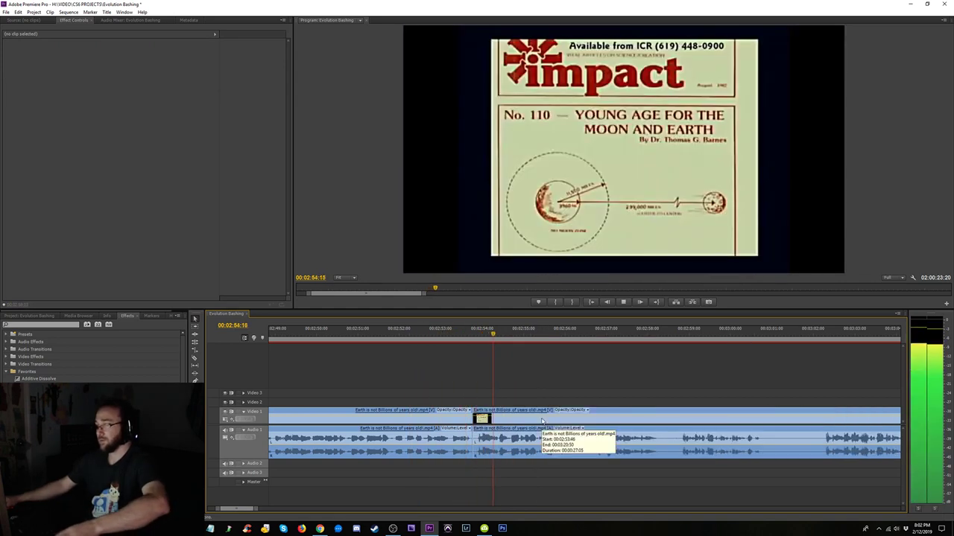
- Review the Earth-age clip leading up to the new join, playing from about 00:02:33
key(minus)
key(minus)
key(minus)
key(minus)
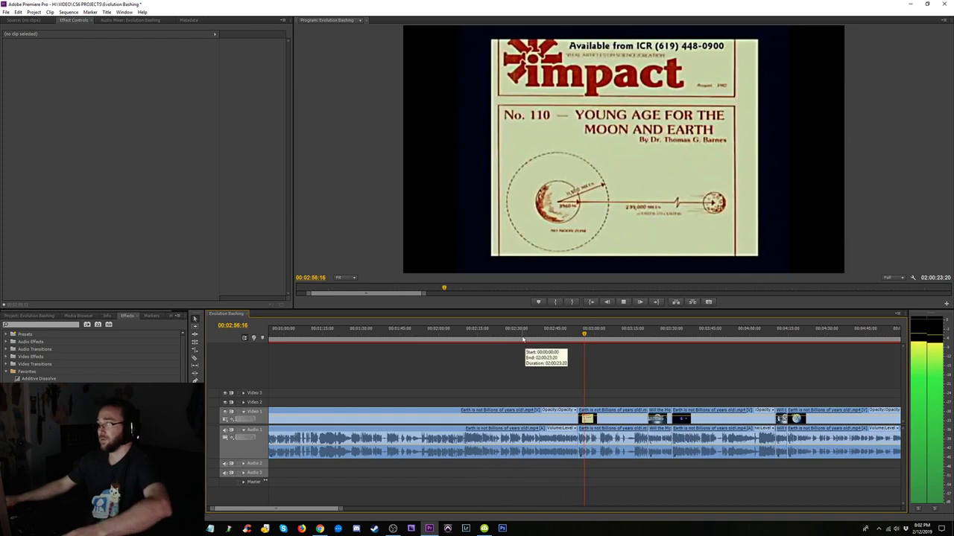
click(522, 338)
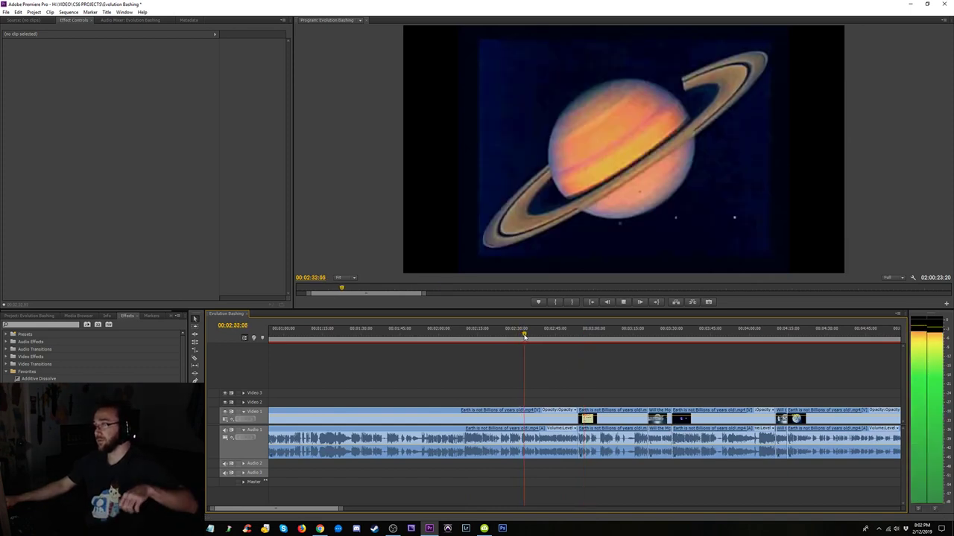
click(534, 336)
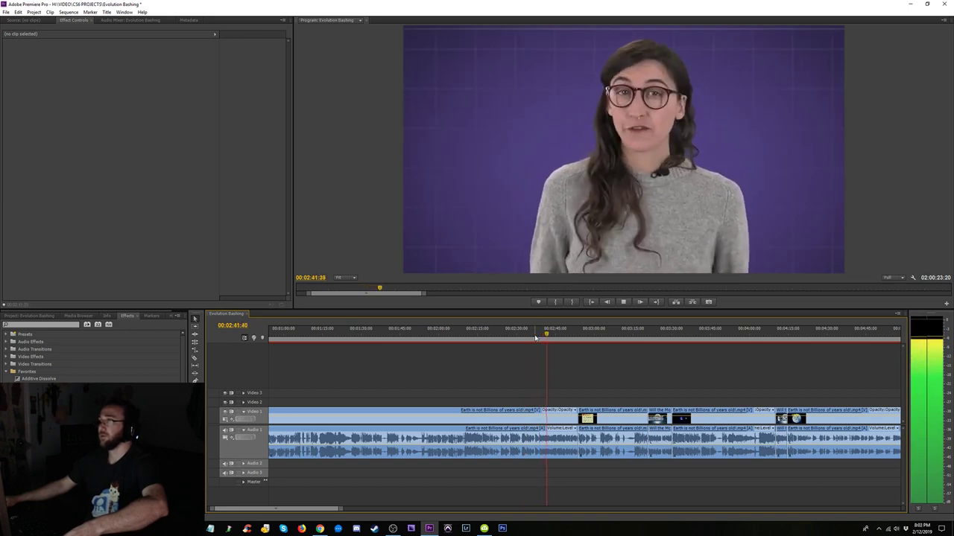
key(minus)
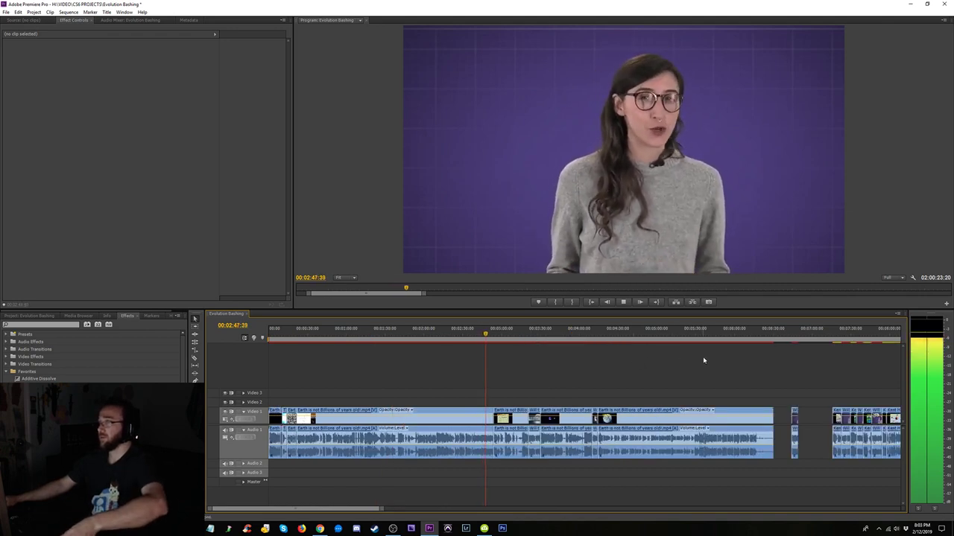
- Play from the end of the second inserted Moon's orbit passage, step back to 00:04:16:38, and split the Earth-age clip there
click(596, 339)
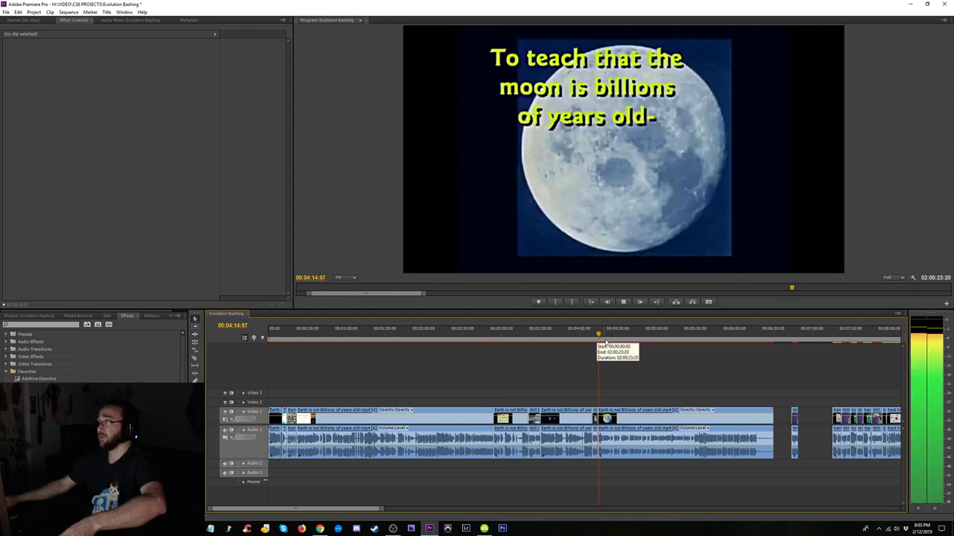
key(space)
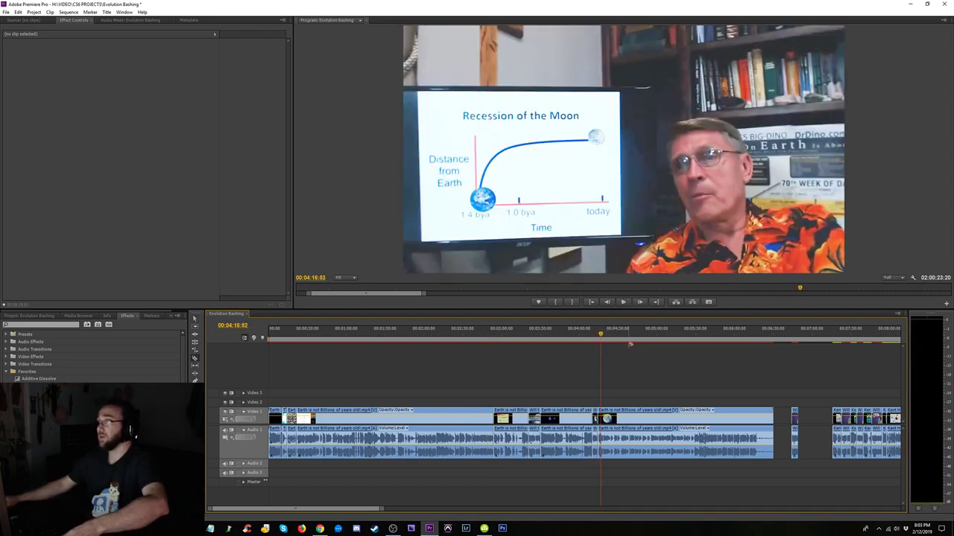
key(Left)
key(Left)
key(Left)
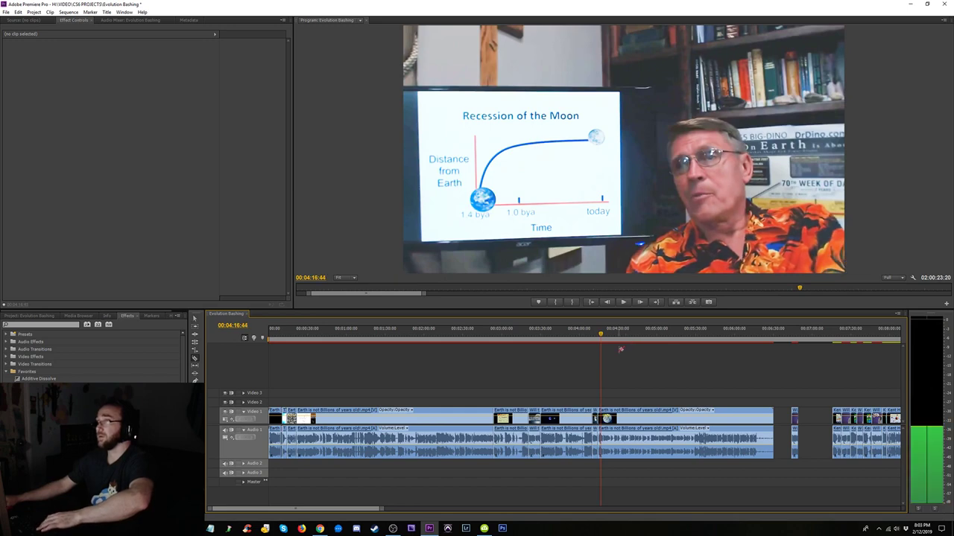
key(Left)
key(Left)
key(Left)
key(Left)
key(Left)
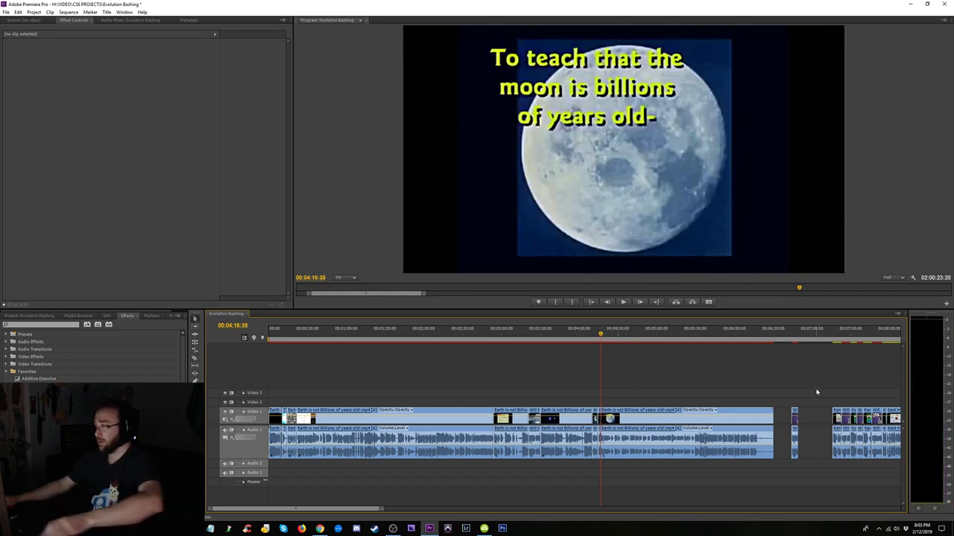
- Play the isolated Moon's orbit passage near 00:06:47 and remove it from the sequence
click(794, 332)
key(space)
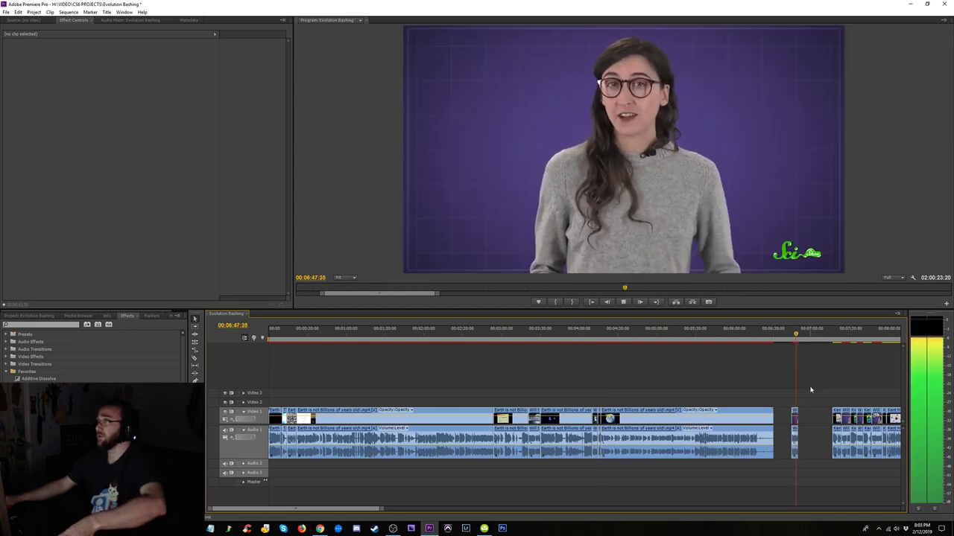
key(space)
drag(813, 386, 783, 451)
key(Delete)
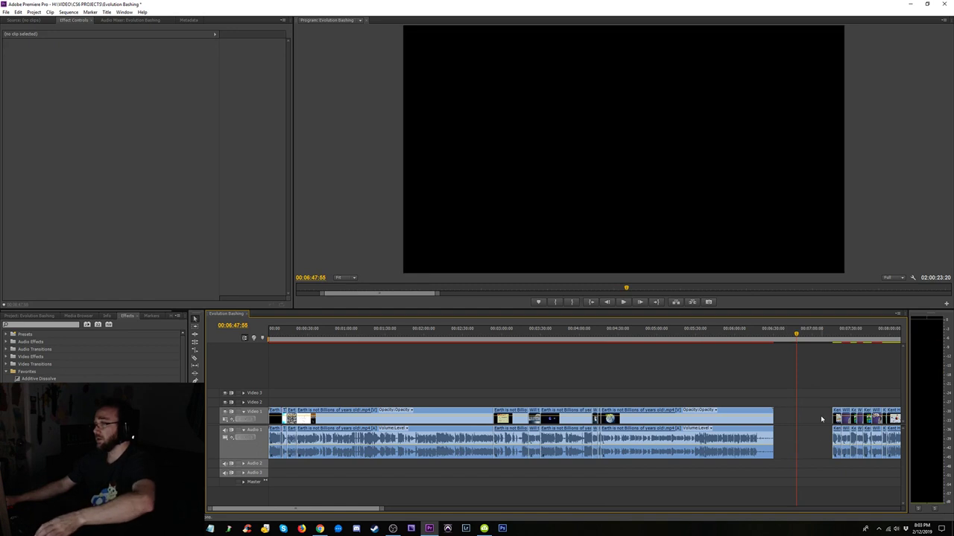
- Cut the whole group of short clips around 00:07:30 out of the sequence
key(minus)
drag(609, 382, 545, 430)
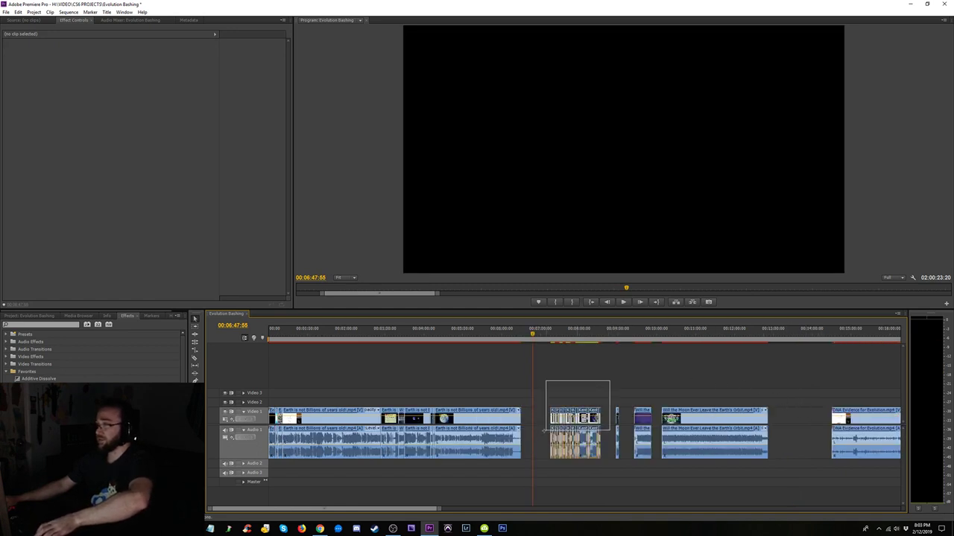
key(equal)
key(Delete)
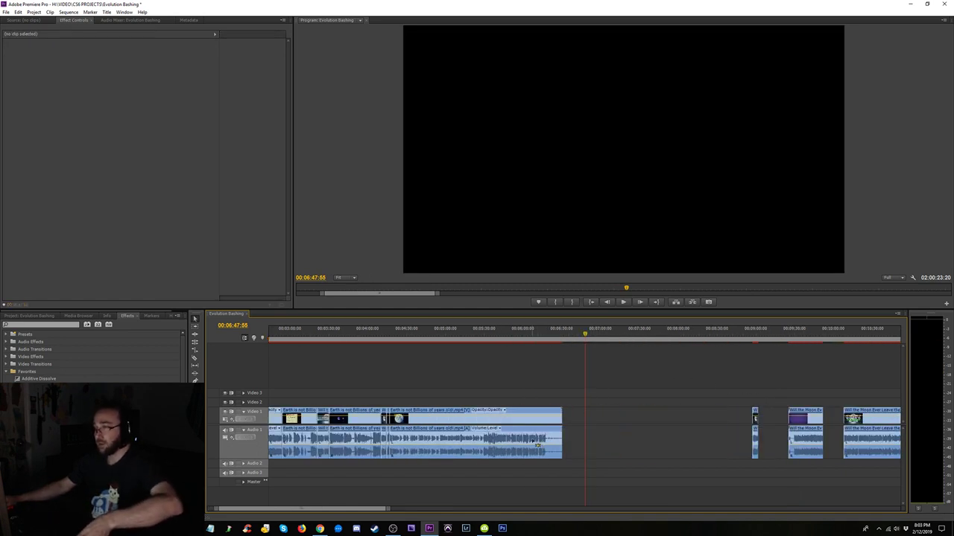
- Insert the cut group of short clips at the 00:04:16:38 split, pushing the rest of the Earth-age clip back
click(386, 337)
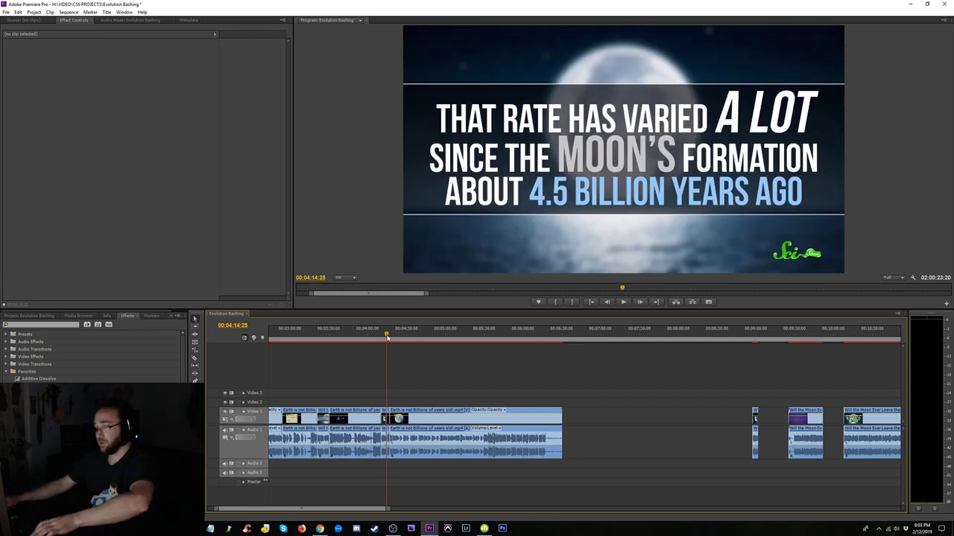
key(equal)
key(Down)
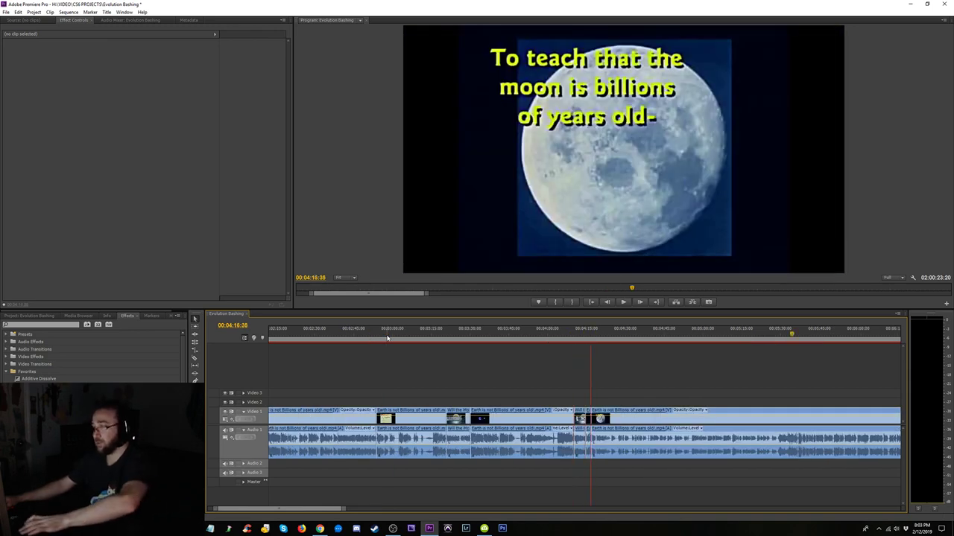
key(ctrl+z)
key(minus)
key(minus)
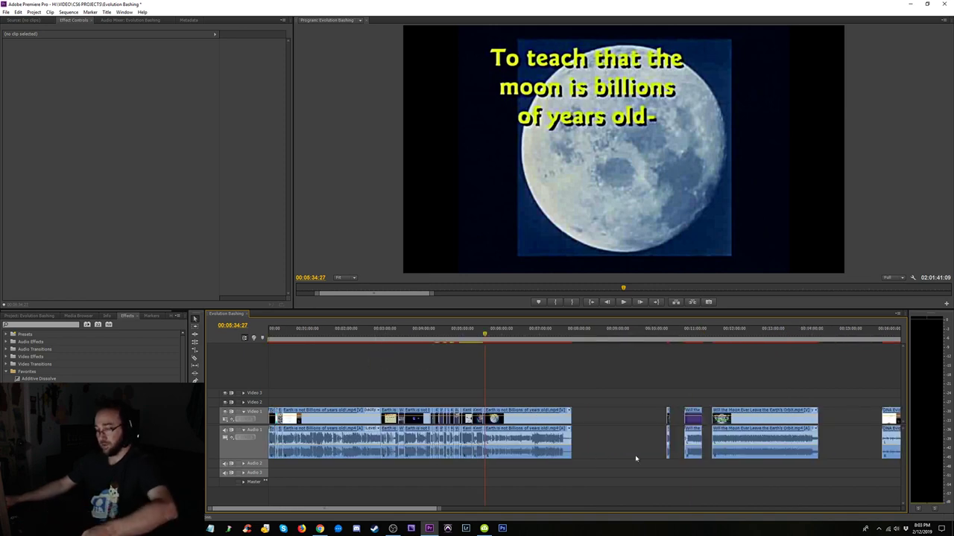
- Smooth the Earth-age section's audio cuts up to 00:05:34:27 with crossfades, and play from 00:02:47:02
drag(484, 460, 325, 461)
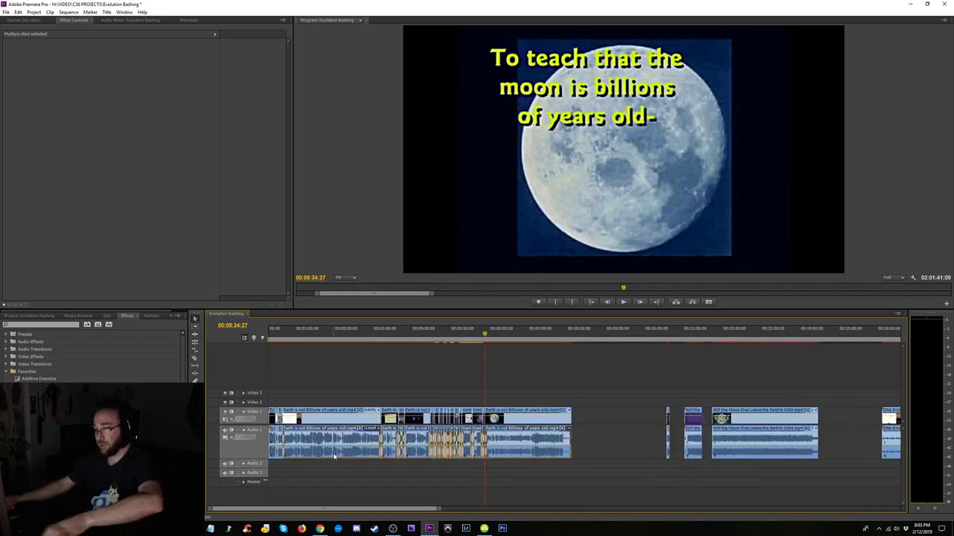
key(minus)
click(322, 339)
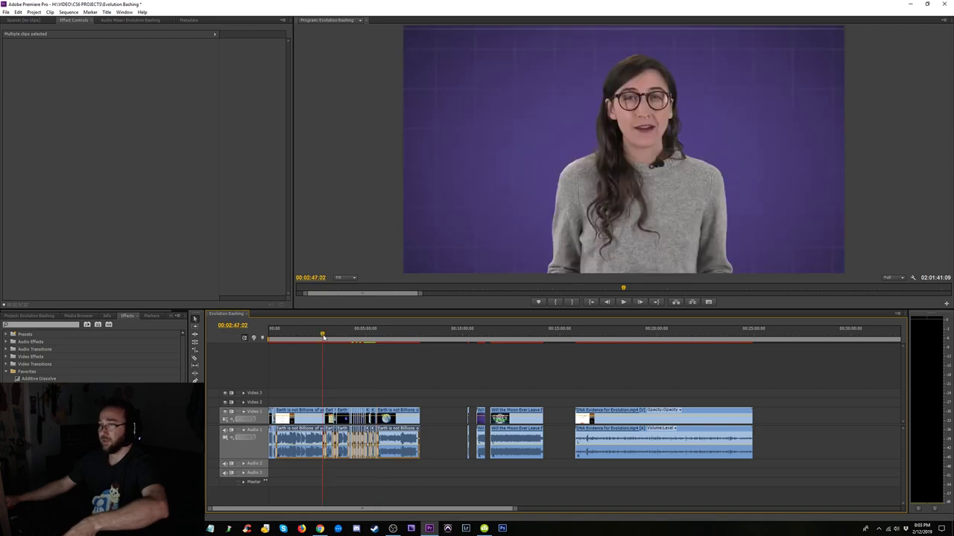
key(space)
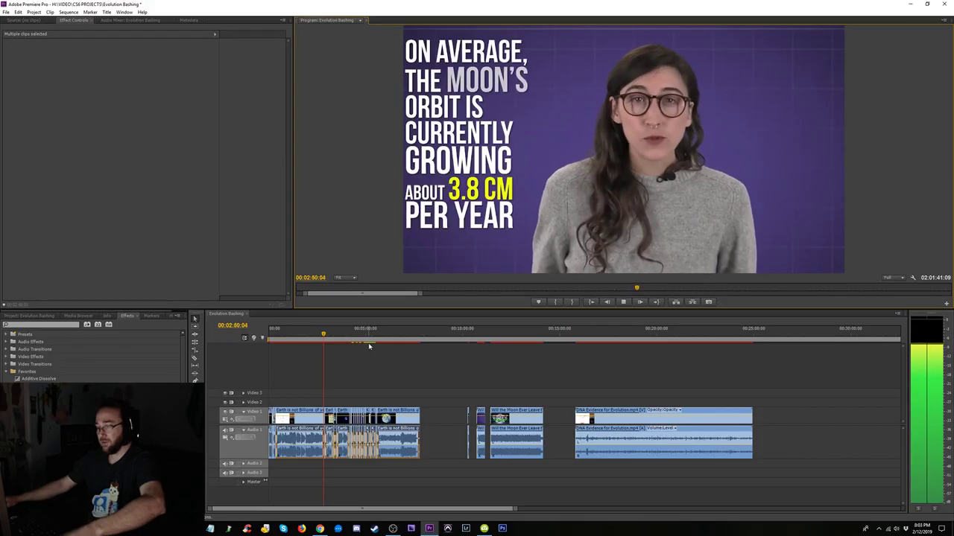
key(space)
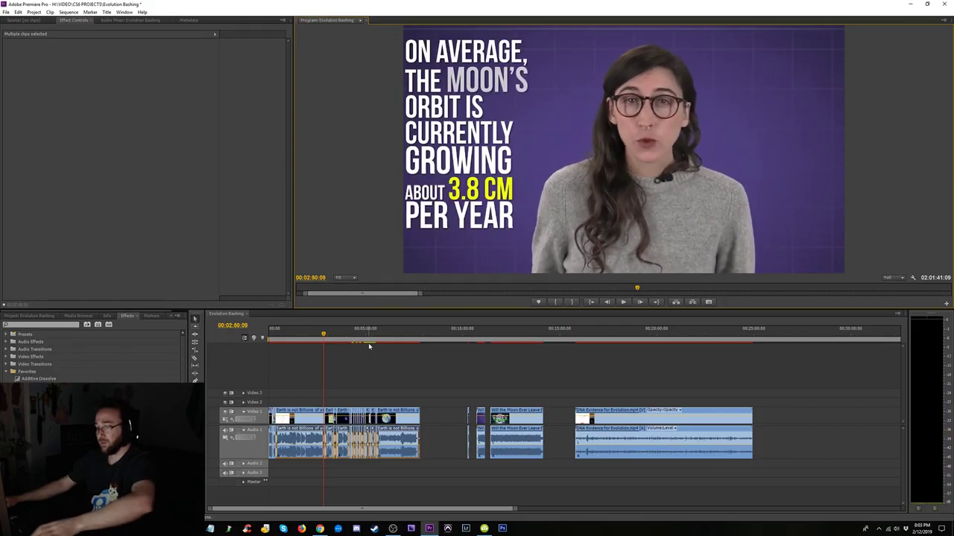
- Replay the presenter's 3.8 cm per year passage around 00:02:49 and split the Earth-age clip at 00:02:49:48
key(equal)
key(equal)
click(322, 339)
key(equal)
key(equal)
key(equal)
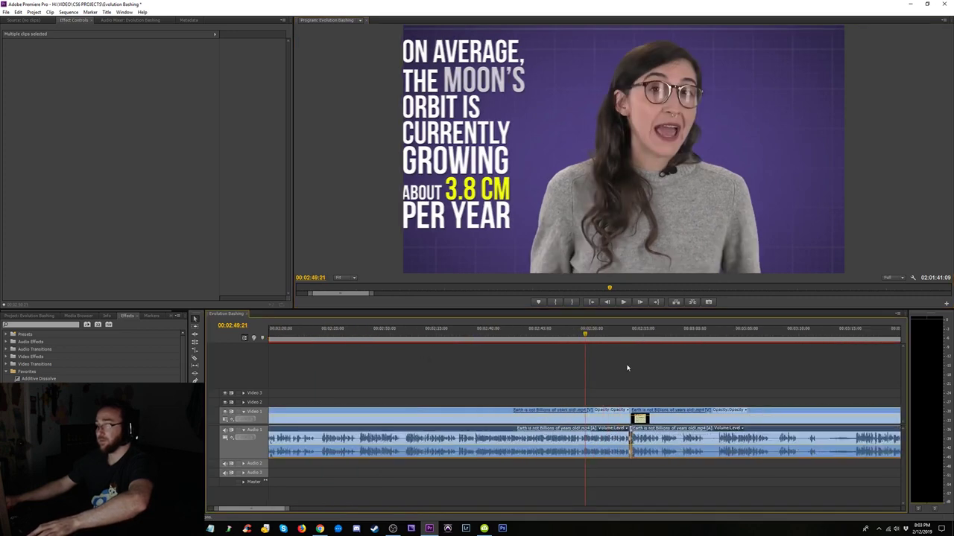
click(581, 335)
key(space)
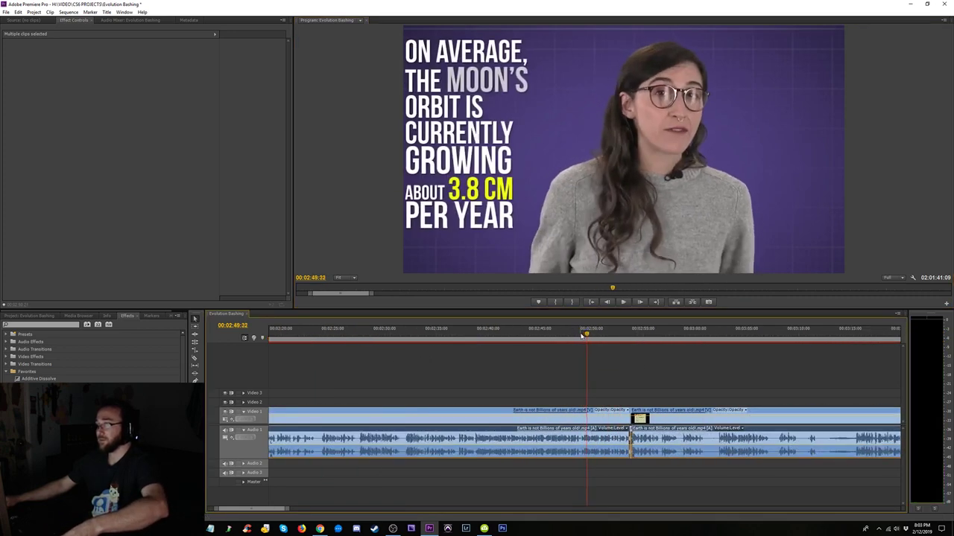
key(space)
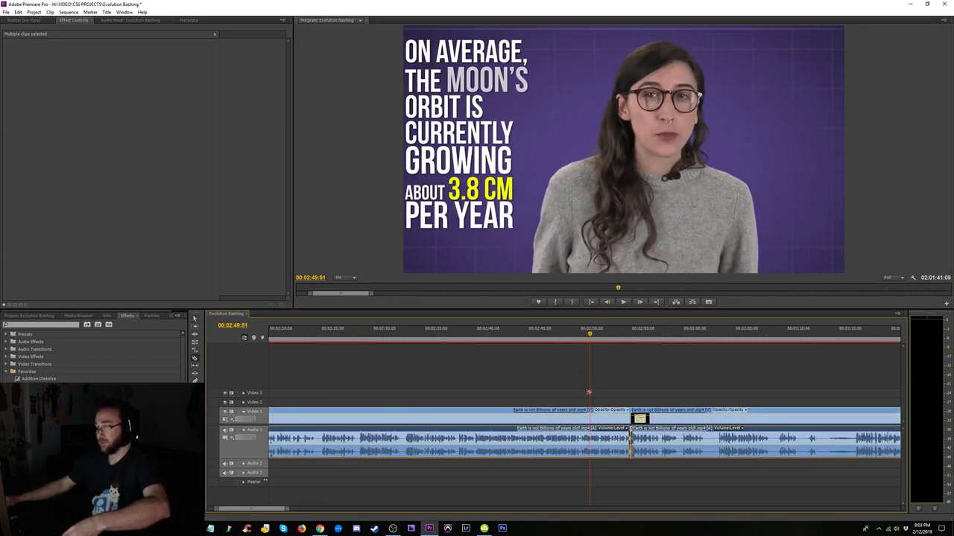
click(581, 334)
key(space)
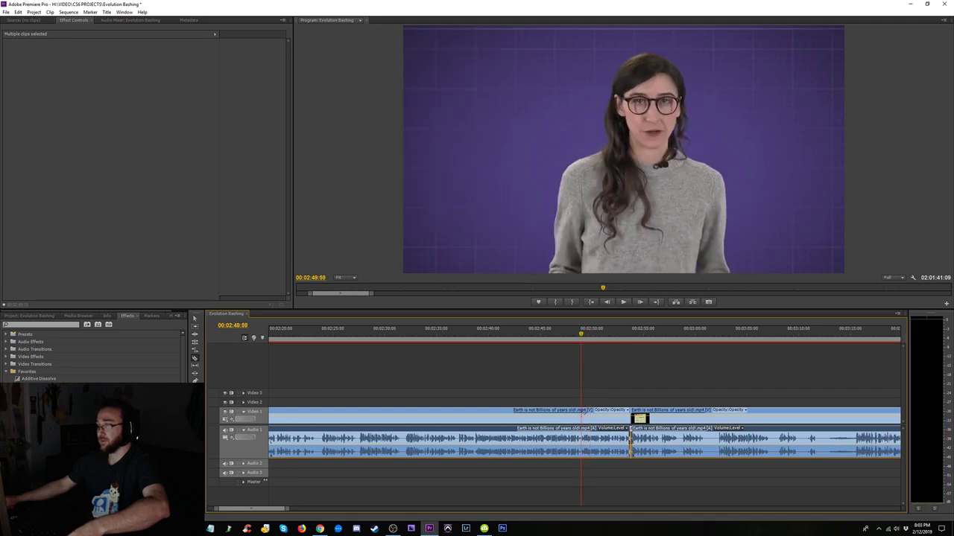
key(space)
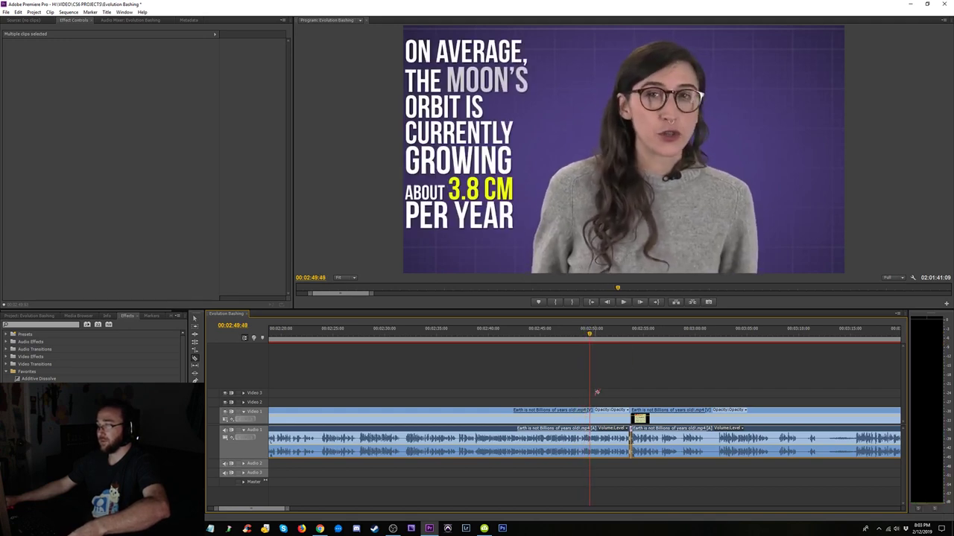
click(590, 416)
key(v)
- Review the presenter's lead-in before the new split and trim the end of the preceding Earth-age clip back to 00:02:44:10
click(502, 340)
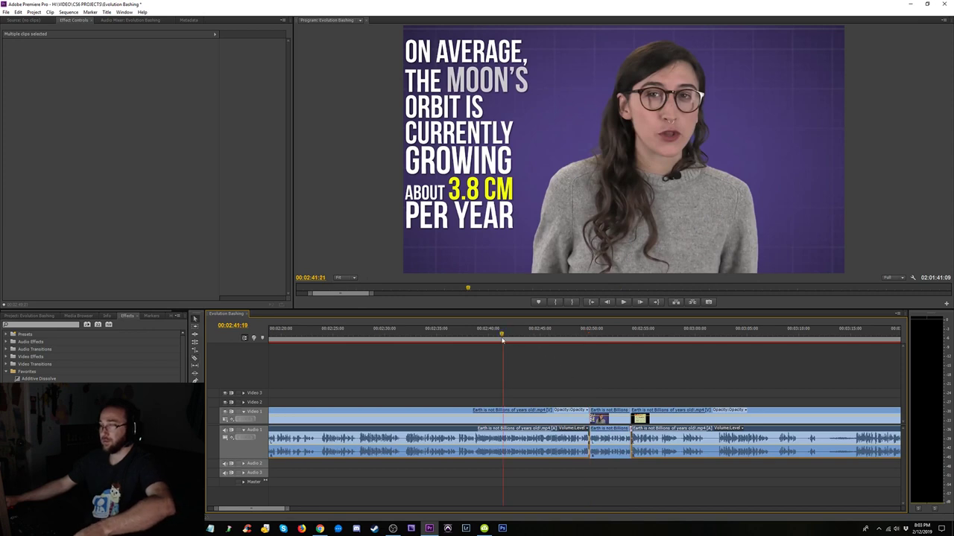
key(space)
click(418, 340)
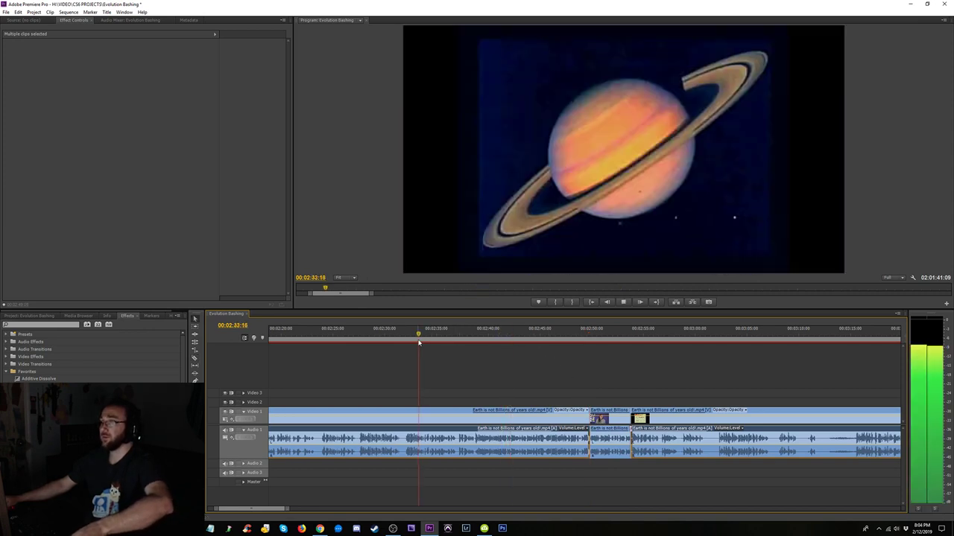
click(634, 335)
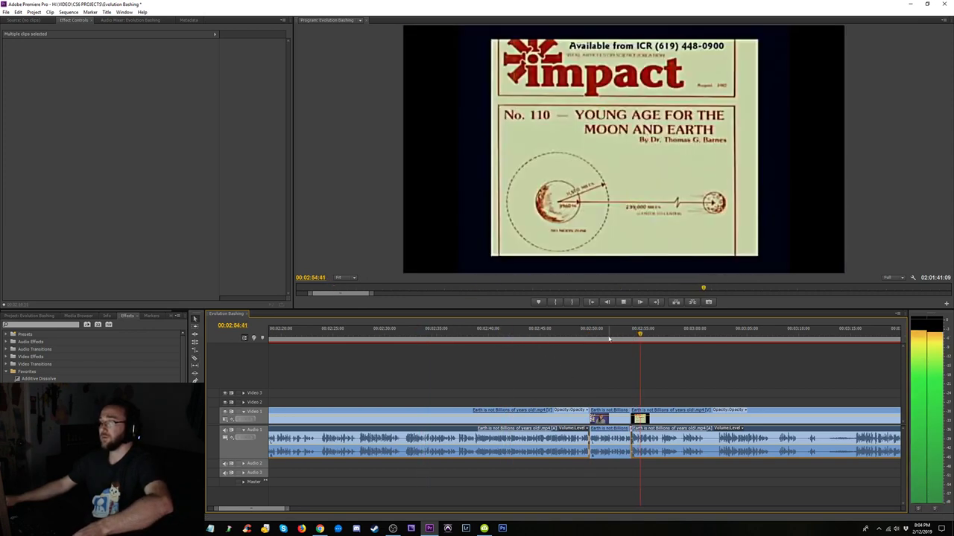
click(596, 337)
click(575, 337)
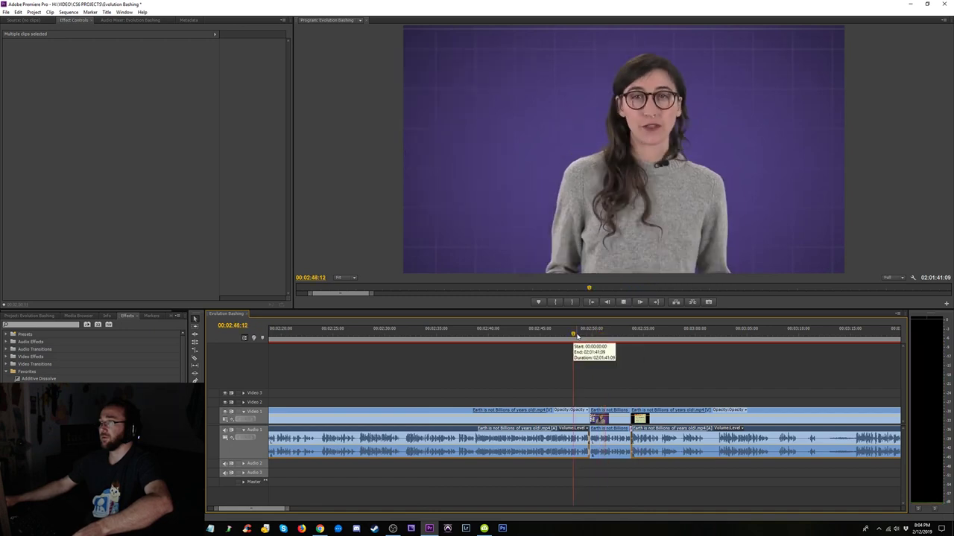
click(539, 335)
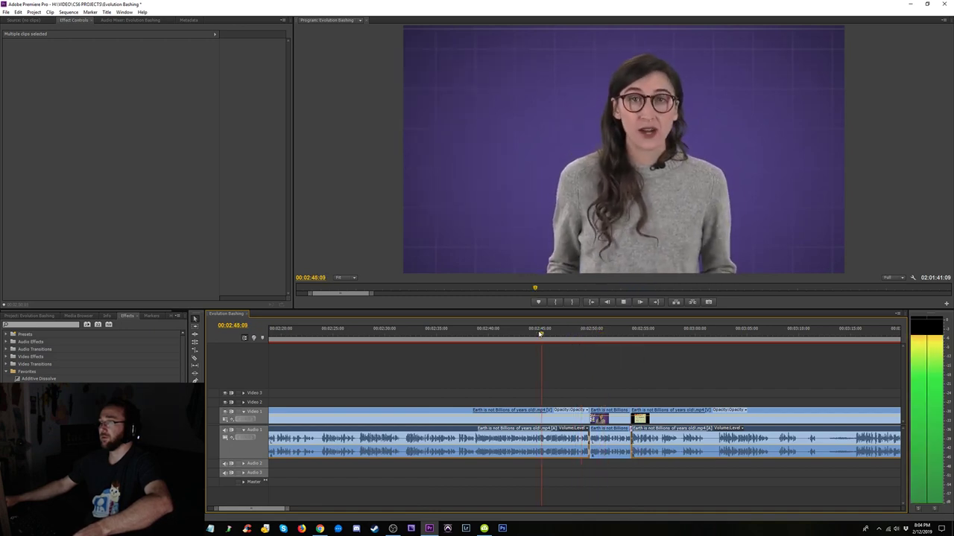
click(524, 335)
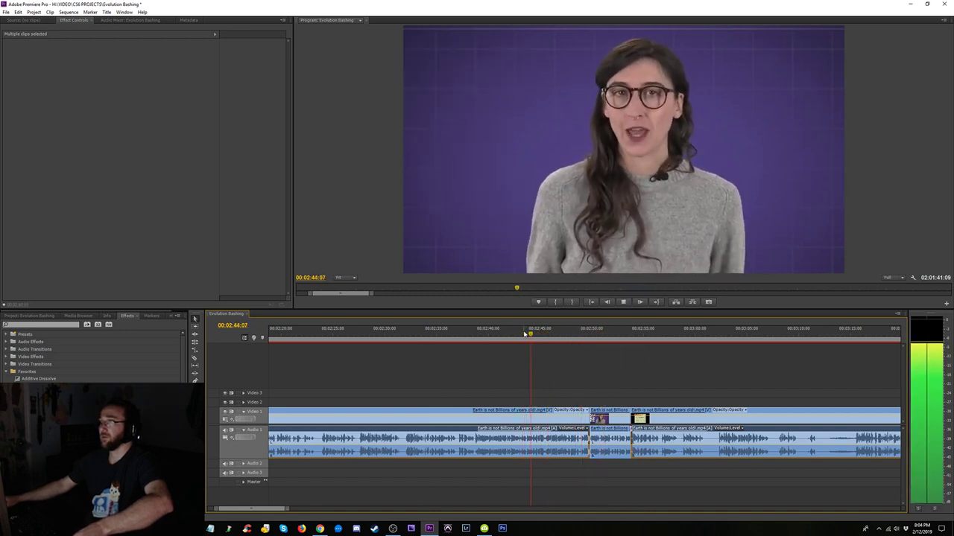
key(space)
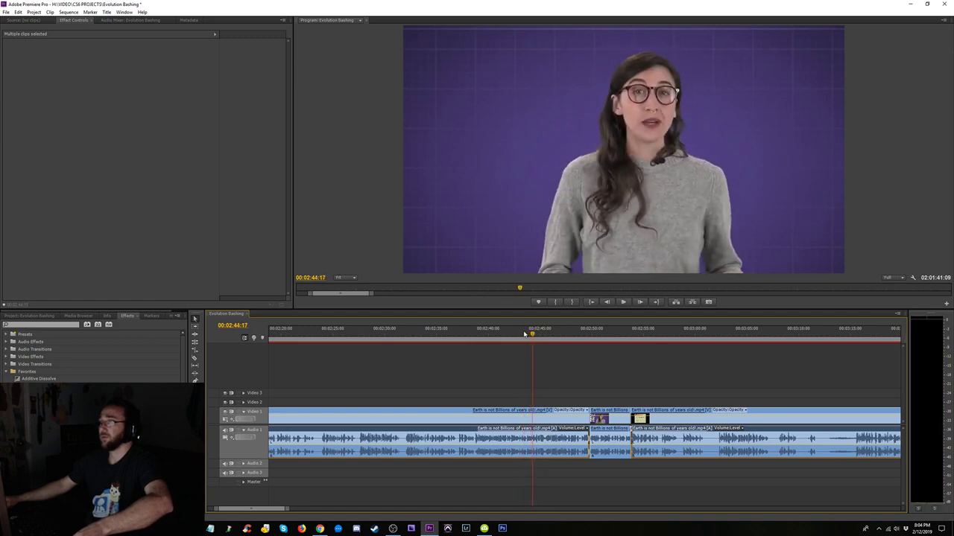
drag(524, 335, 531, 337)
key(space)
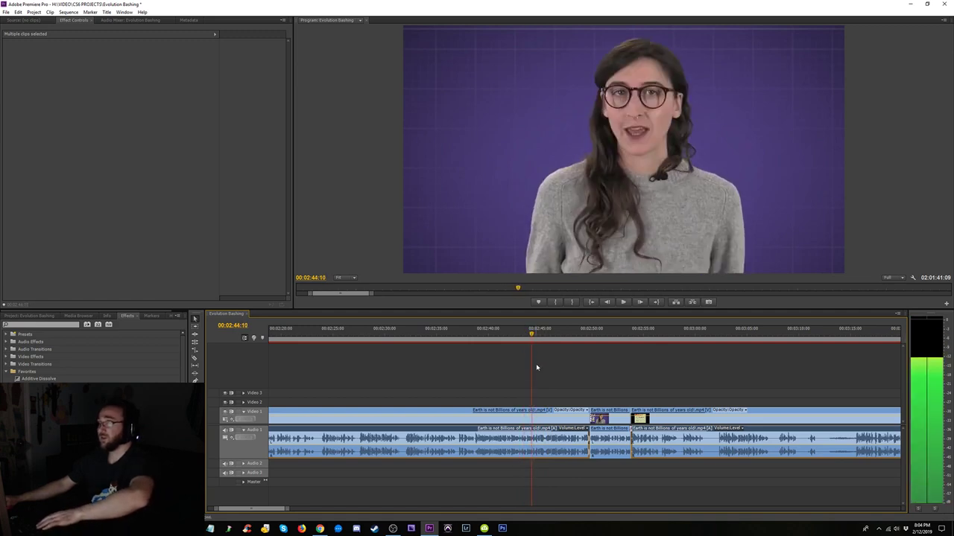
drag(589, 414, 531, 415)
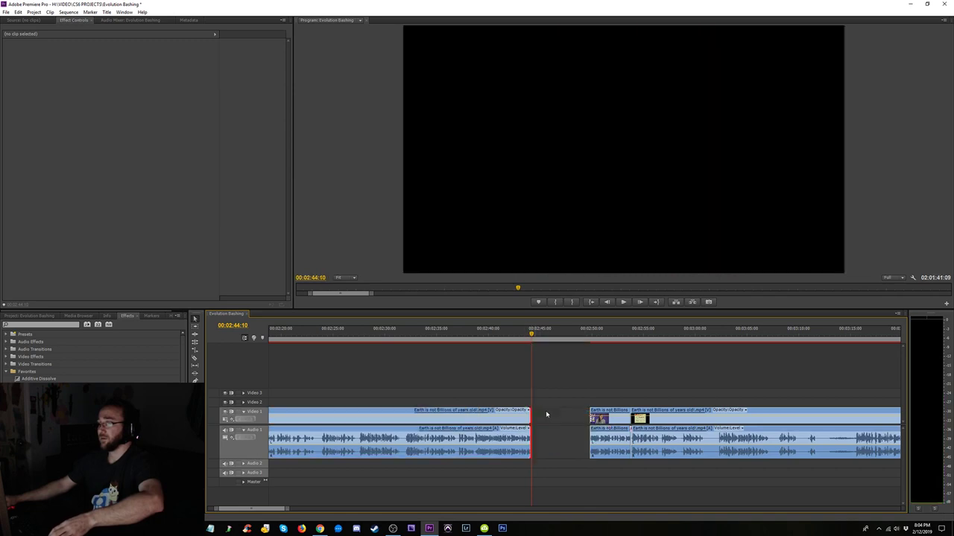
- Play the Impact article passage up to about 00:03:14, then check the start of the short presenter clip after the gap
click(664, 337)
key(space)
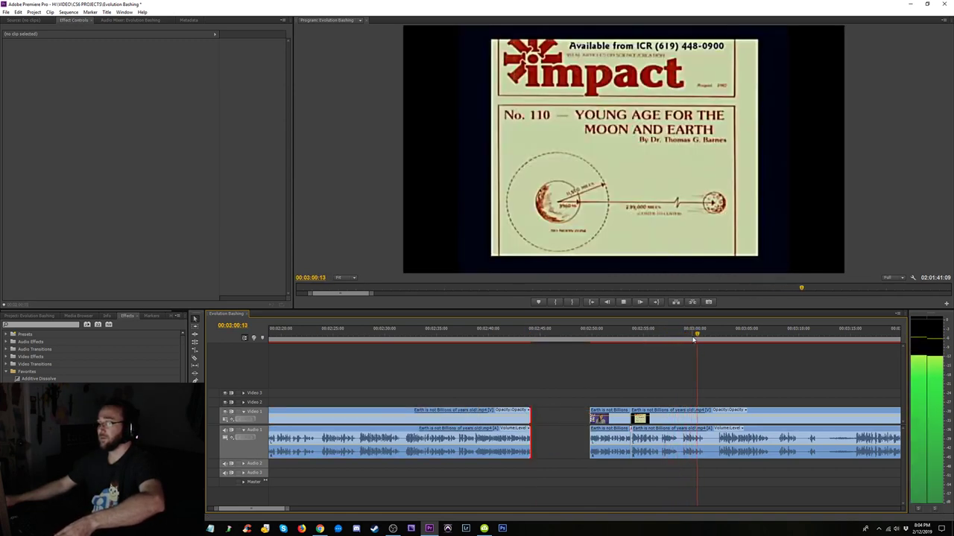
click(754, 338)
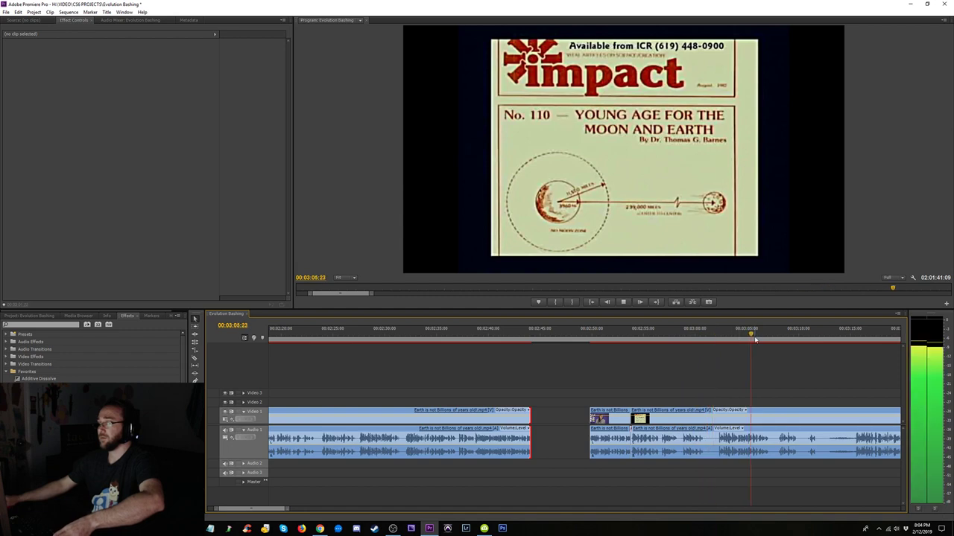
click(771, 338)
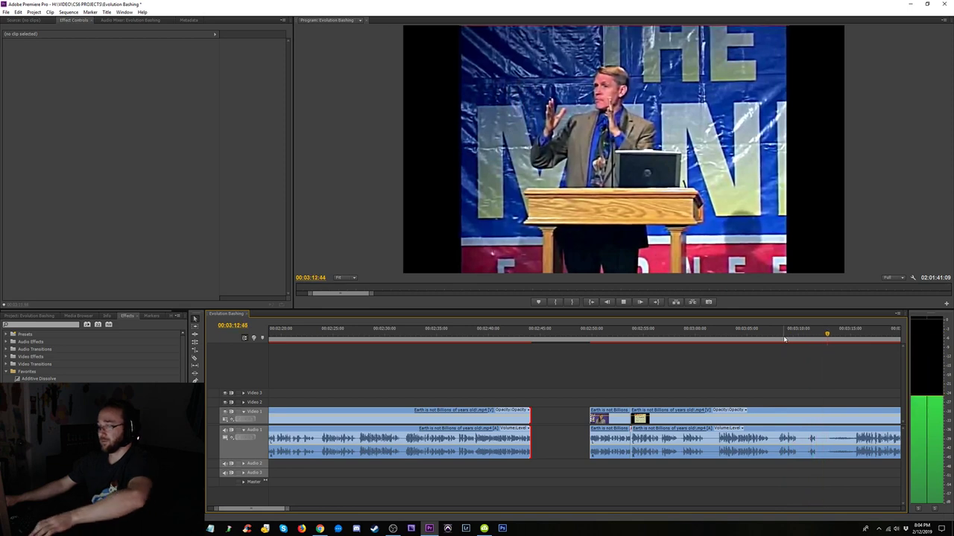
key(minus)
key(equal)
key(minus)
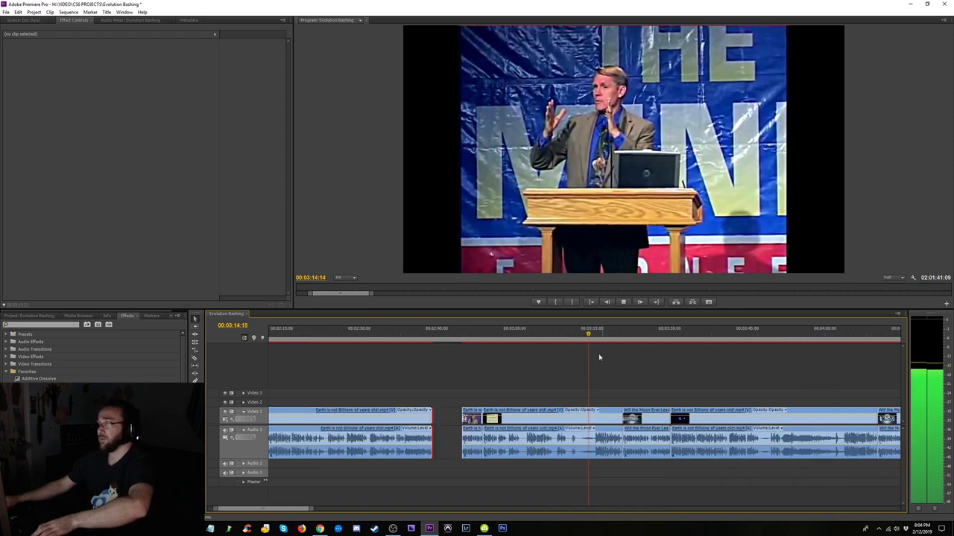
click(523, 335)
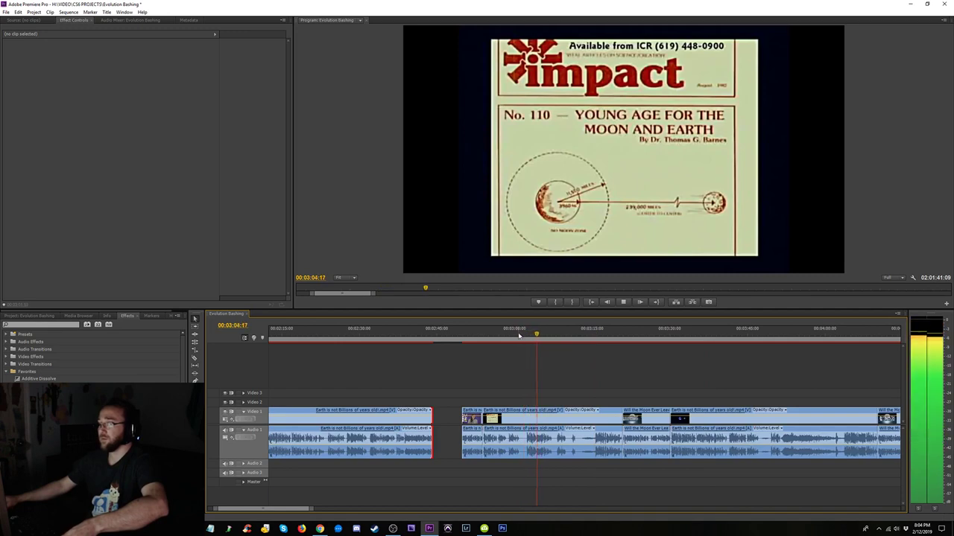
click(515, 335)
key(space)
key(space)
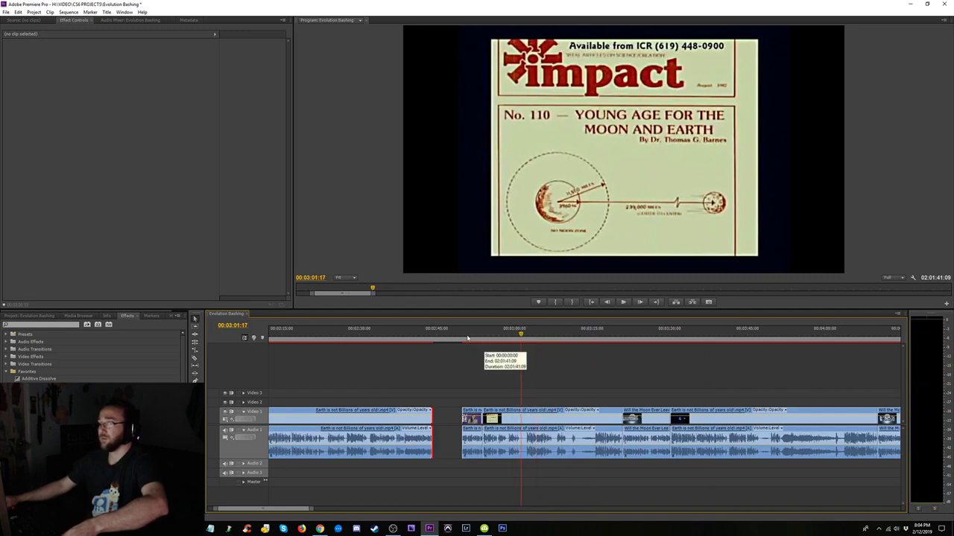
click(467, 337)
key(space)
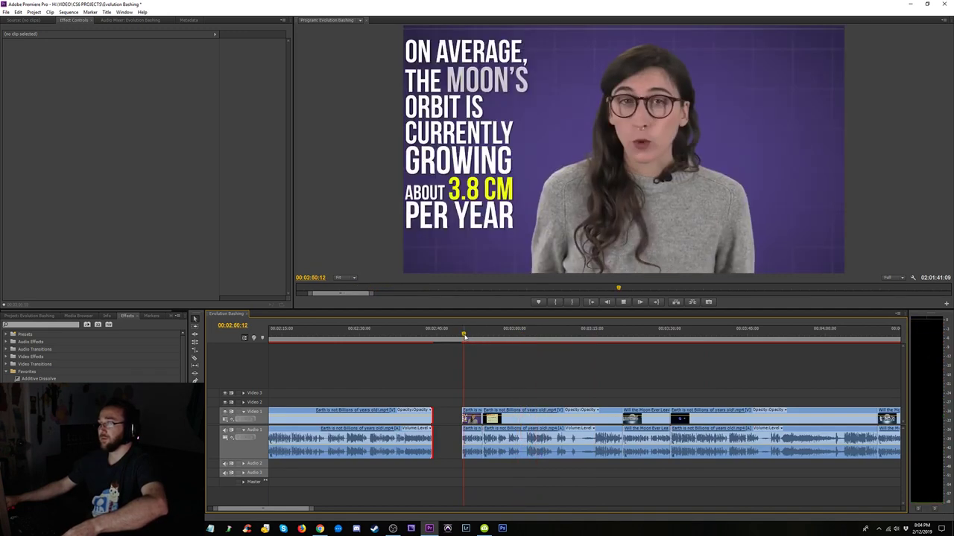
- Close the gap before the short presenter clip, crossfade the joined audio cut, and play through it
click(450, 415)
key(Delete)
drag(450, 471, 415, 454)
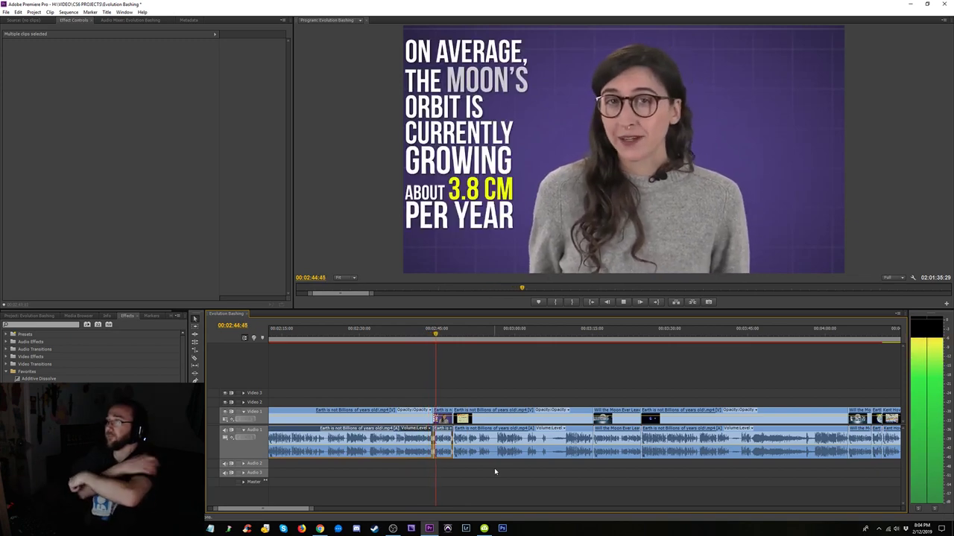
key(=)
click(646, 383)
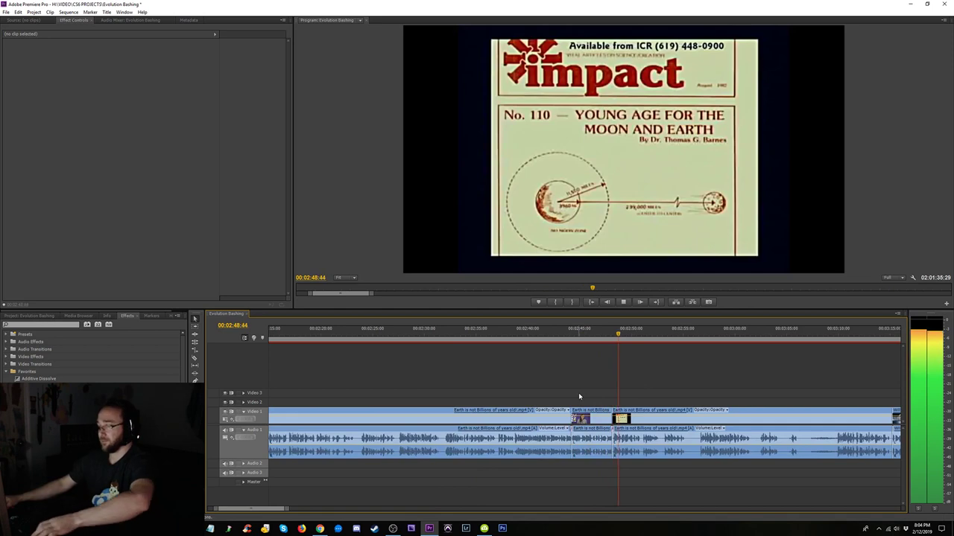
- Cut the short presenter clip before the Impact article passage and close the gap it leaves
key(minus)
key(space)
click(593, 440)
key(Delete)
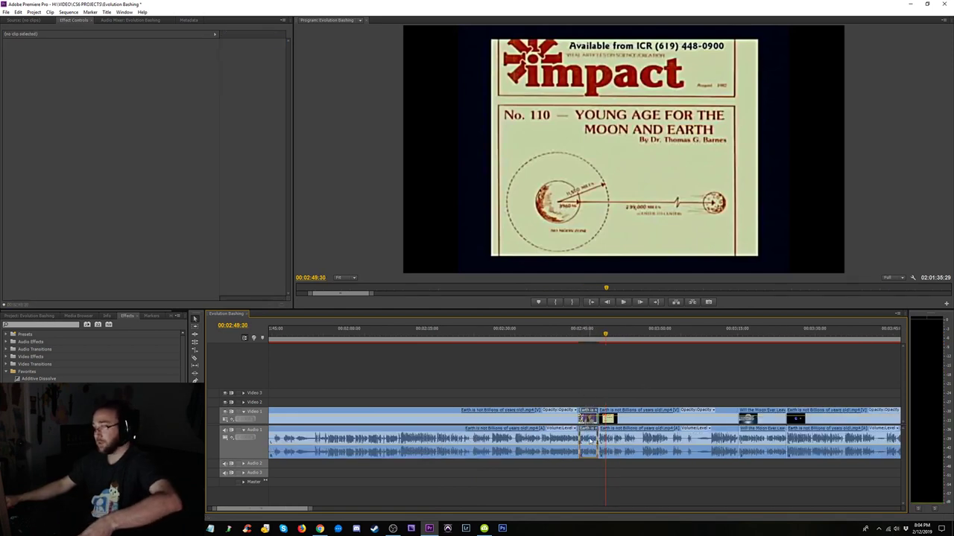
key(Delete)
- Crossfade the audio cut leading into the Impact article passage near 00:02:44 and play across it
click(577, 334)
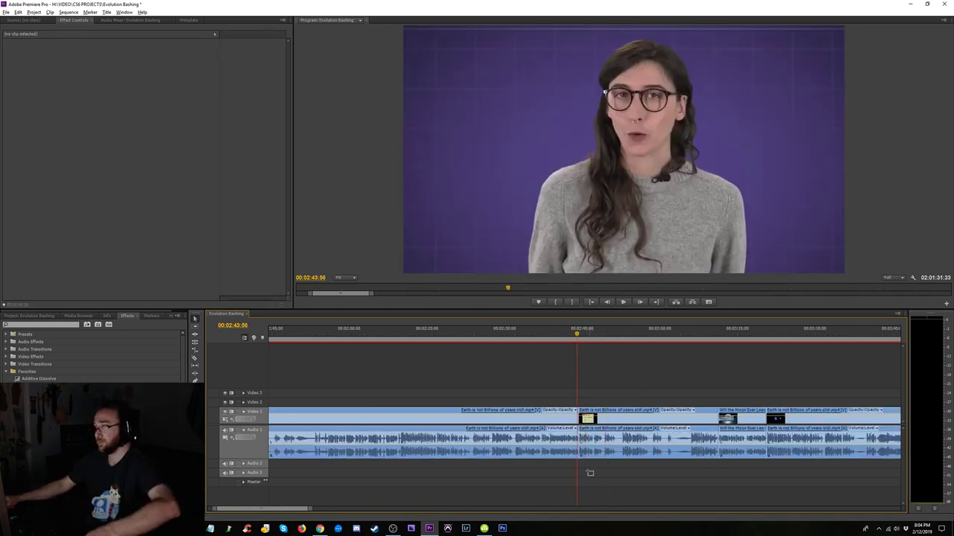
drag(589, 472, 564, 454)
key(space)
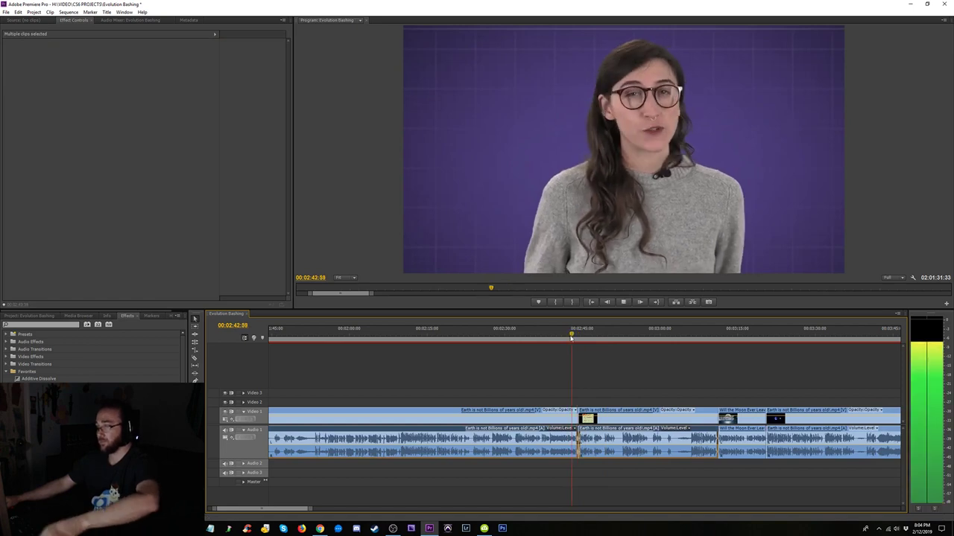
- Play the Impact article passage to 00:02:48:56 and insert the cut presenter clip there, pushing the rest back
key(equal)
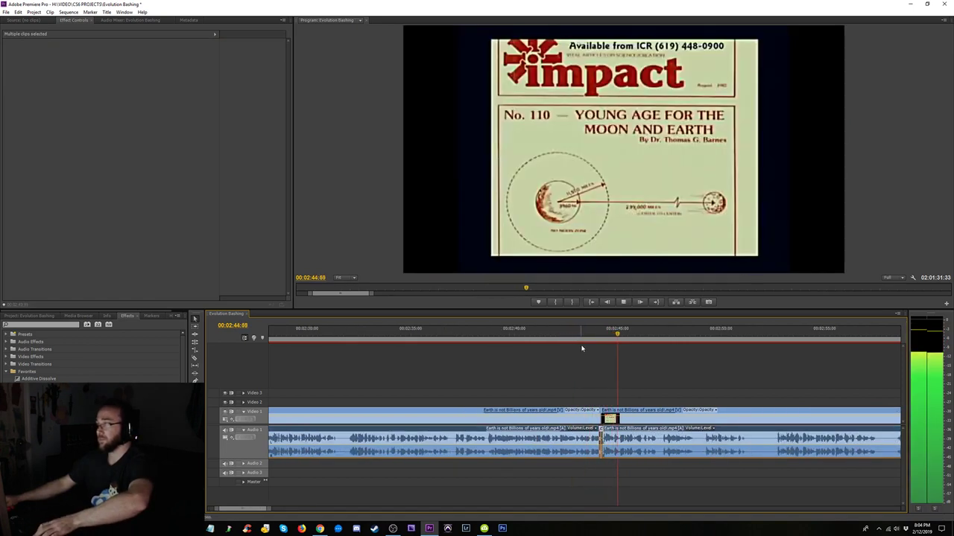
key(minus)
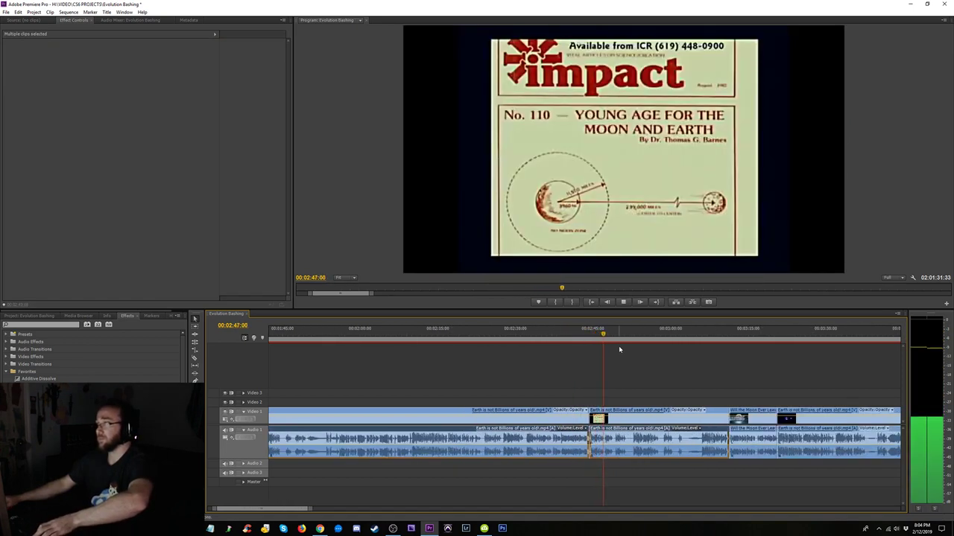
key(equal)
key(space)
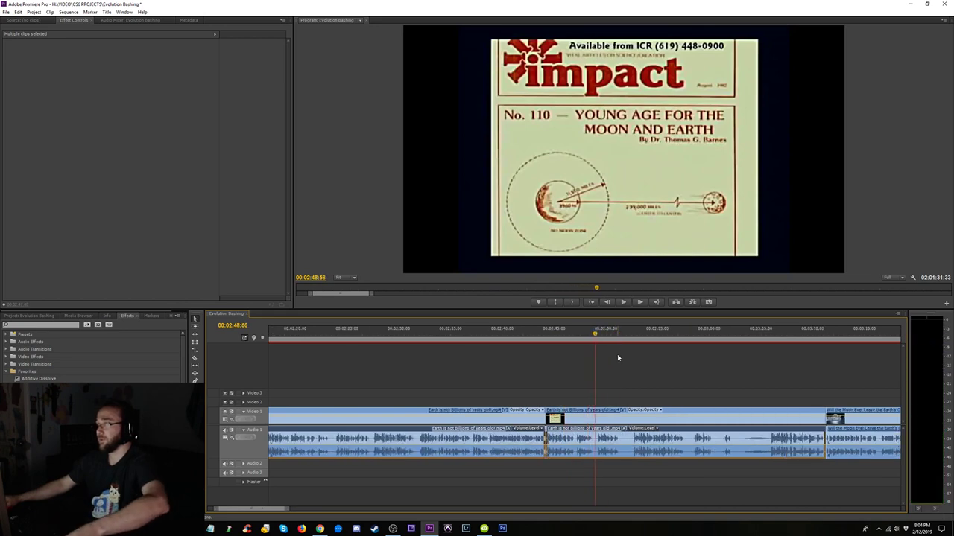
key(ctrl+shift+v)
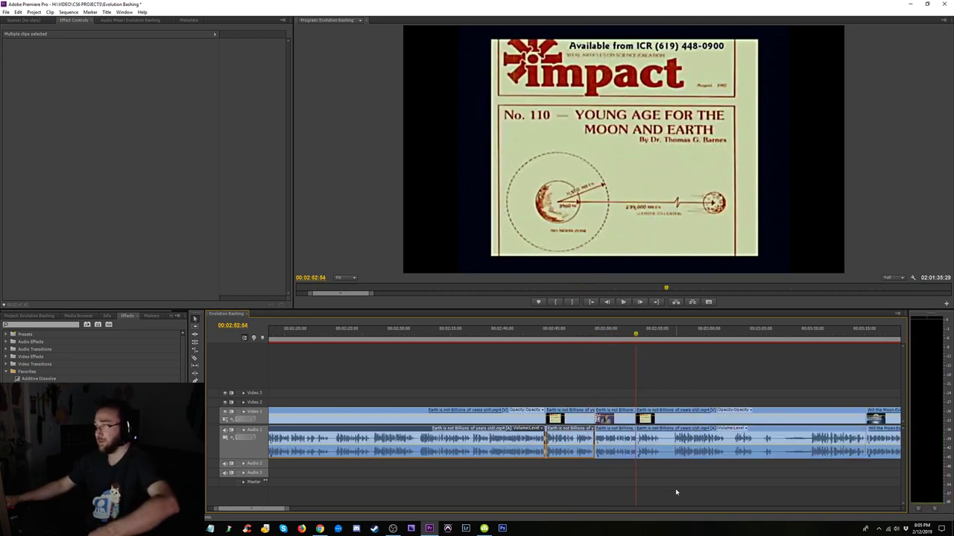
- Crossfade the audio cuts around the inserted presenter clip and play from about 00:02:43
drag(676, 493, 544, 411)
key(space)
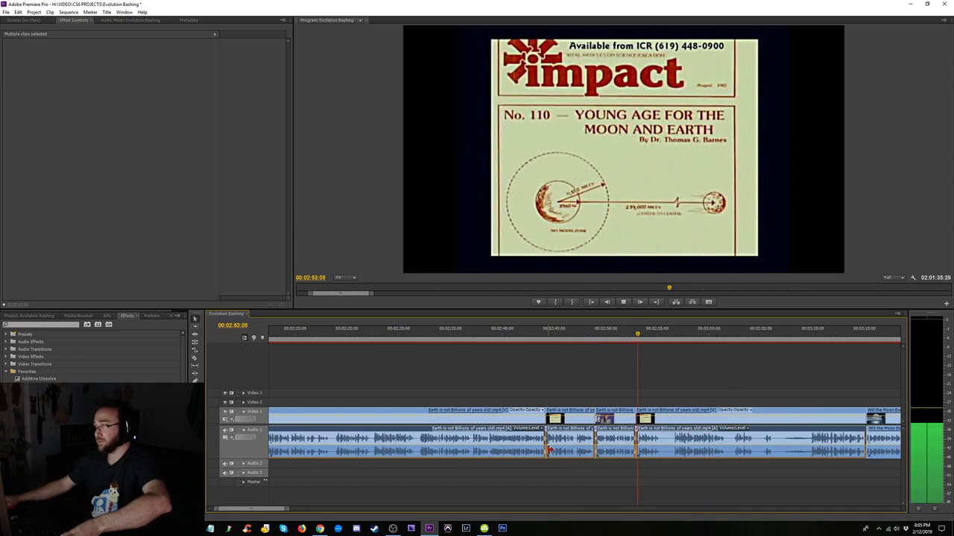
click(539, 333)
key(space)
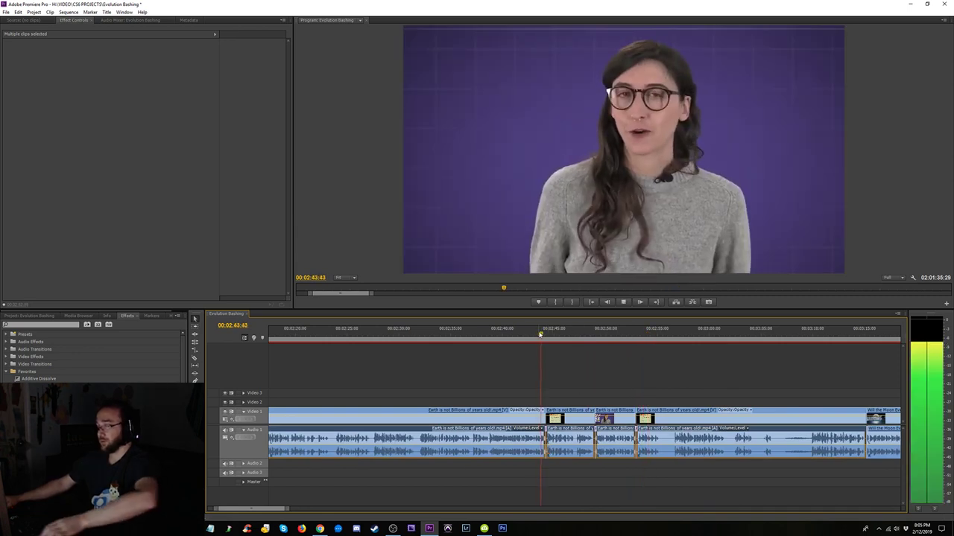
- Play the long Earth-age clip from about 00:02:18 and skip ahead to the Ganymede slide around 00:02:24
key(minus)
key(minus)
key(minus)
key(space)
drag(484, 341, 449, 339)
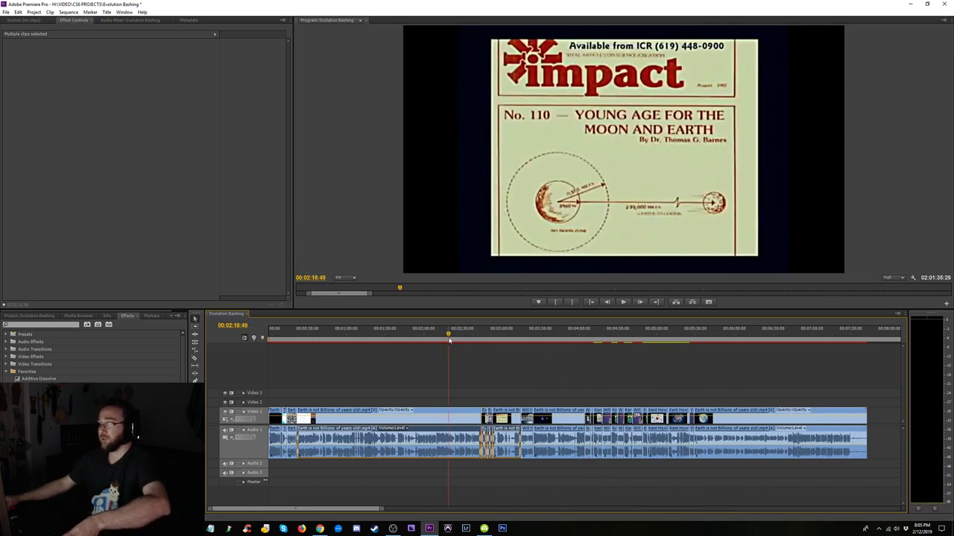
key(space)
click(455, 336)
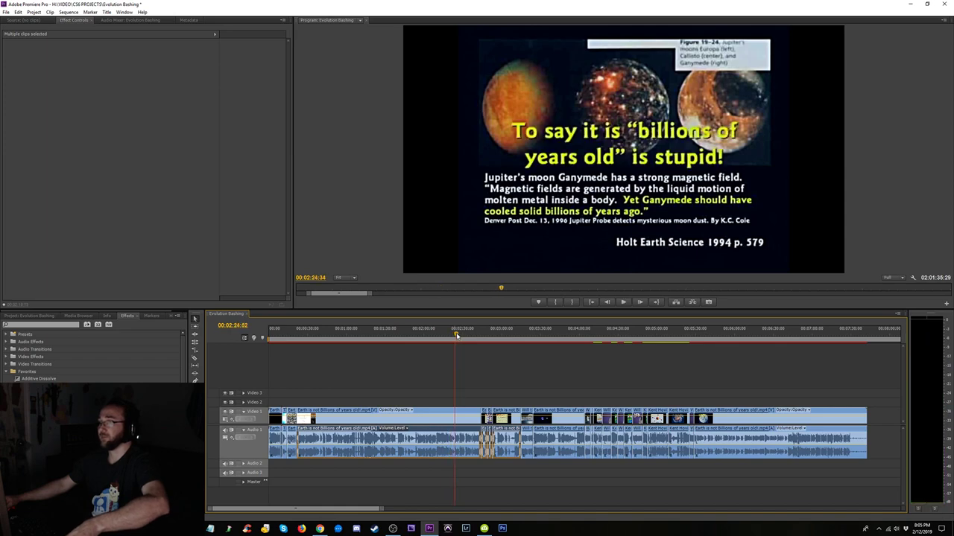
- Play the sequence from about 2:24 to 2:50 and examine the audio cut near 2:49 up close
key(space)
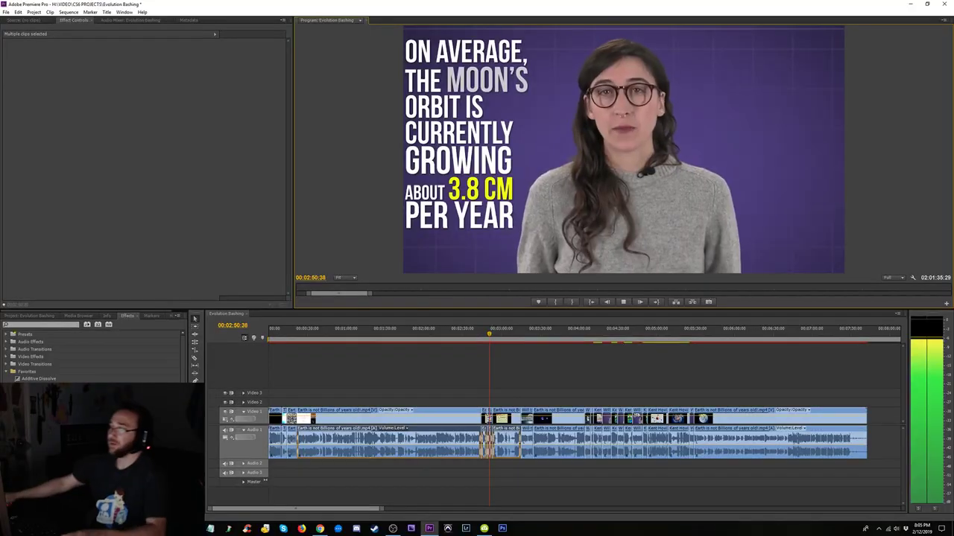
key(space)
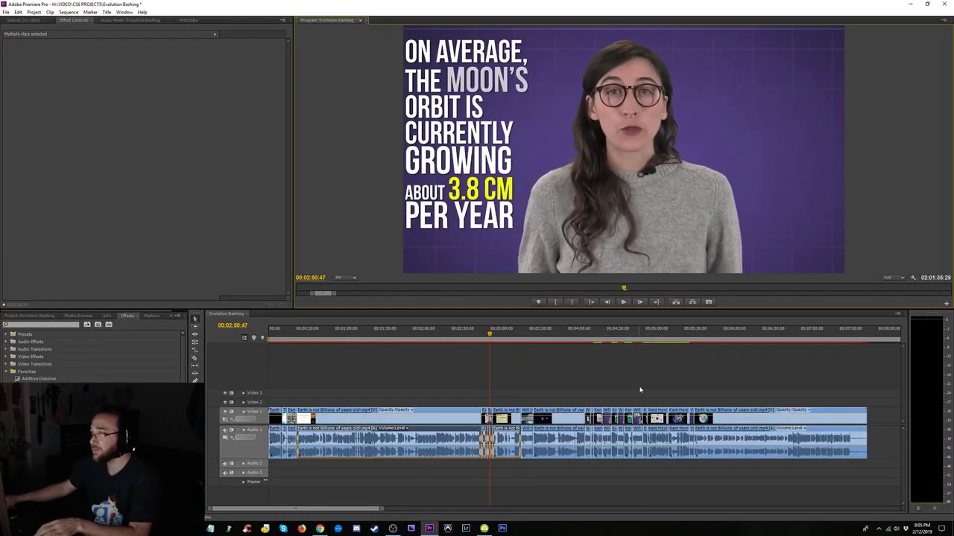
key(=)
key(=)
key(=)
key(=)
key(=)
click(494, 332)
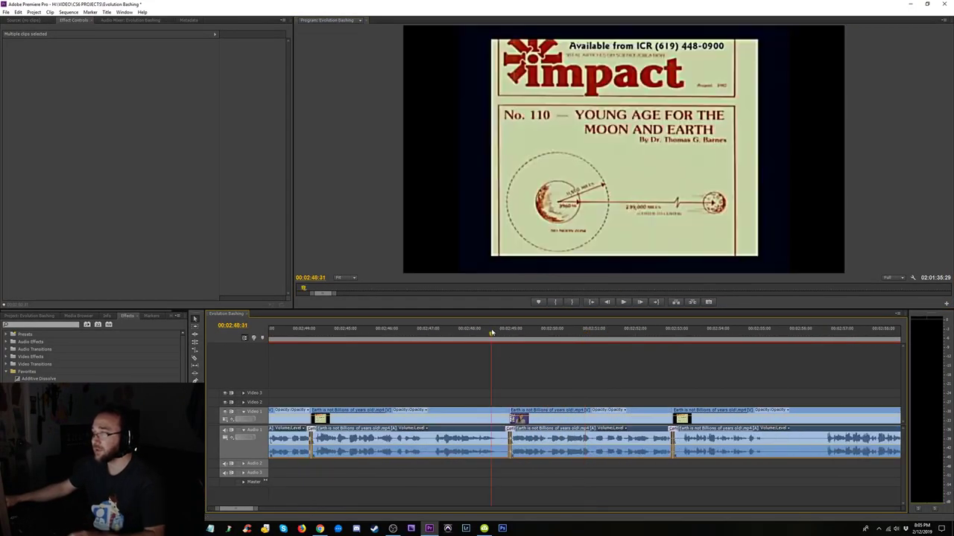
key(space)
key(space)
key(=)
key(=)
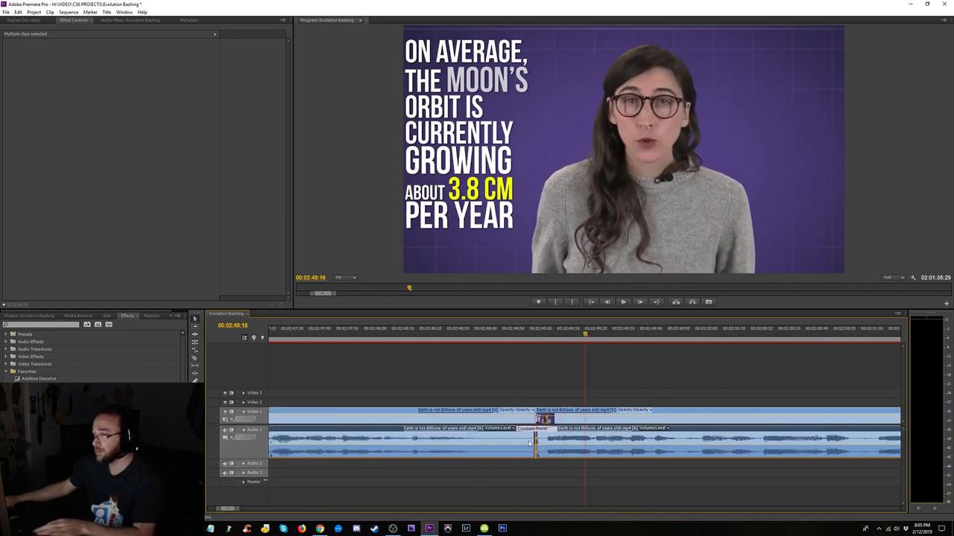
- Shorten the Constant Power crossfade near 2:49 so it starts at the cut, and play back the edit
click(535, 440)
click(419, 333)
key(space)
key(minus)
key(minus)
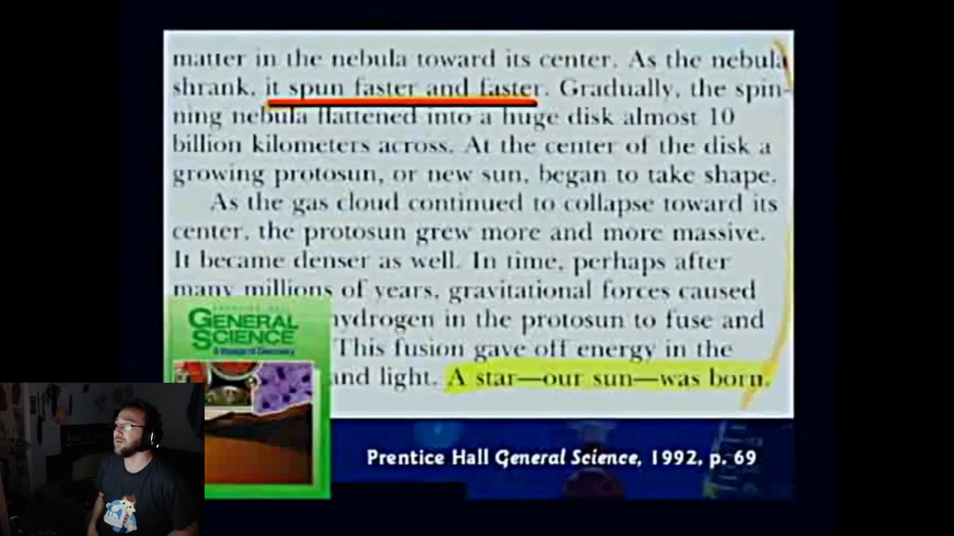
- Stop the full-screen playback and replay the passage around 4:09, checking the audio up close
key(Escape)
key(space)
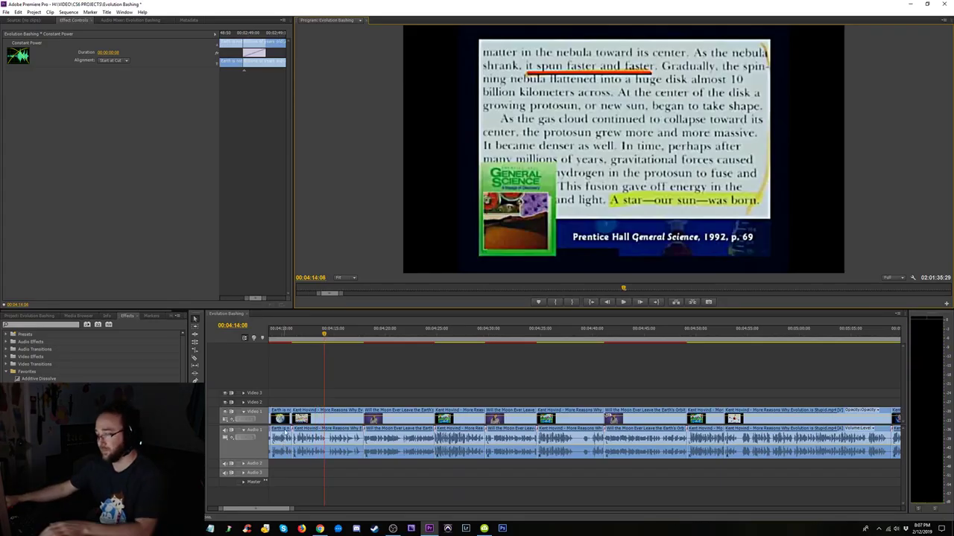
drag(302, 335, 342, 335)
key(=)
key(=)
key(=)
key(=)
scroll(439, 388, down, 1)
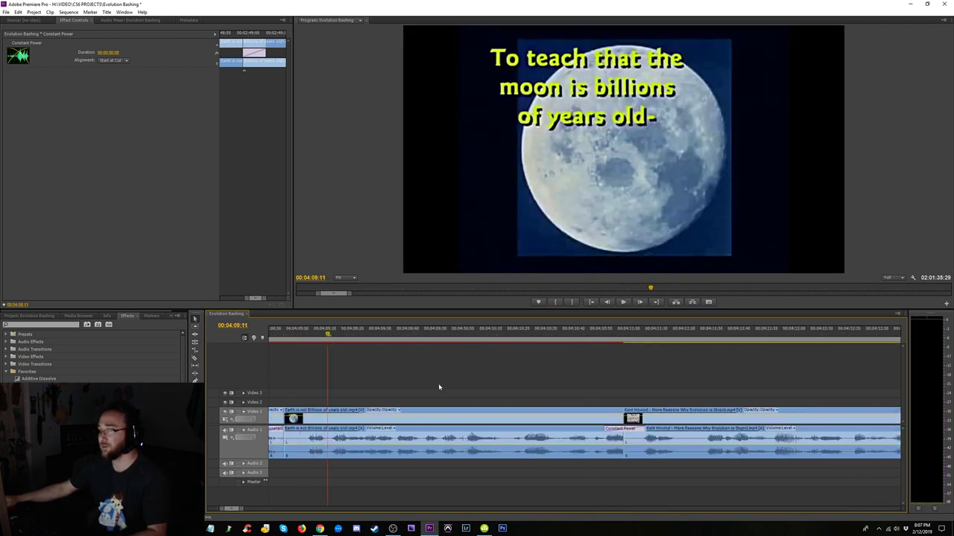
key(space)
- Trim a few frames off the start of the "Will the Moon Ever Leave the Earth's Orbit" clip near 4:04 and close the gap
key(minus)
key(minus)
key(minus)
key(minus)
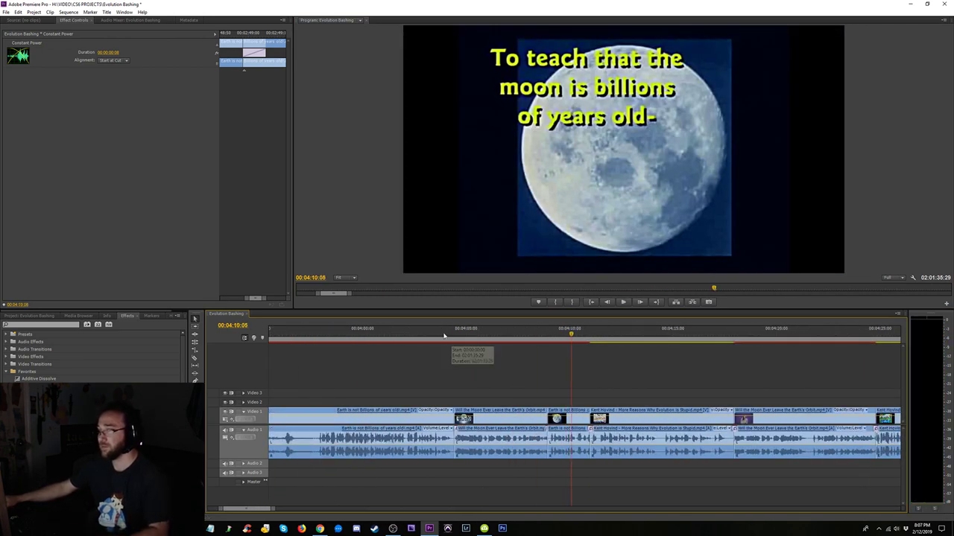
click(440, 339)
key(=)
key(=)
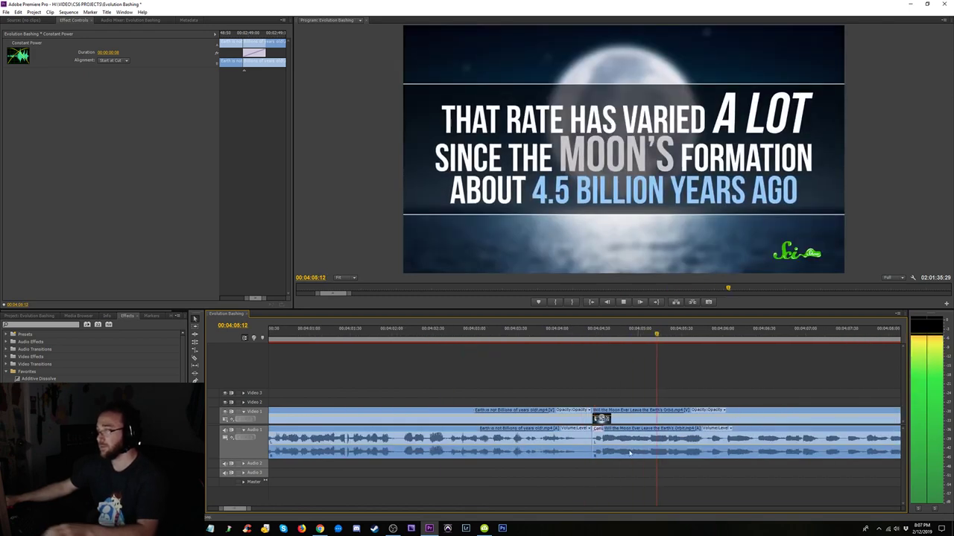
key(space)
key(Delete)
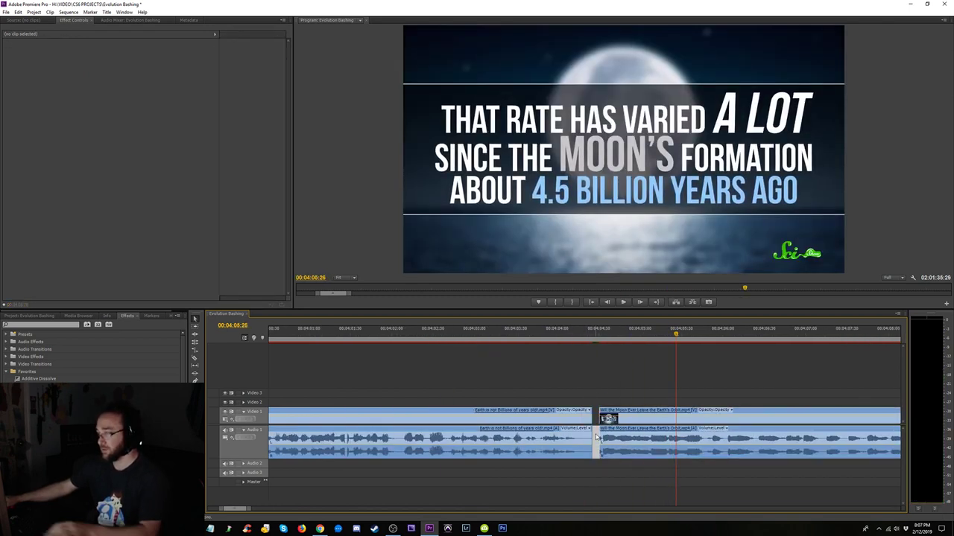
key(Delete)
- Add a Constant Power audio crossfade at the cut near 4:04, shorten it to start at the cut, and play it back
drag(596, 464, 584, 452)
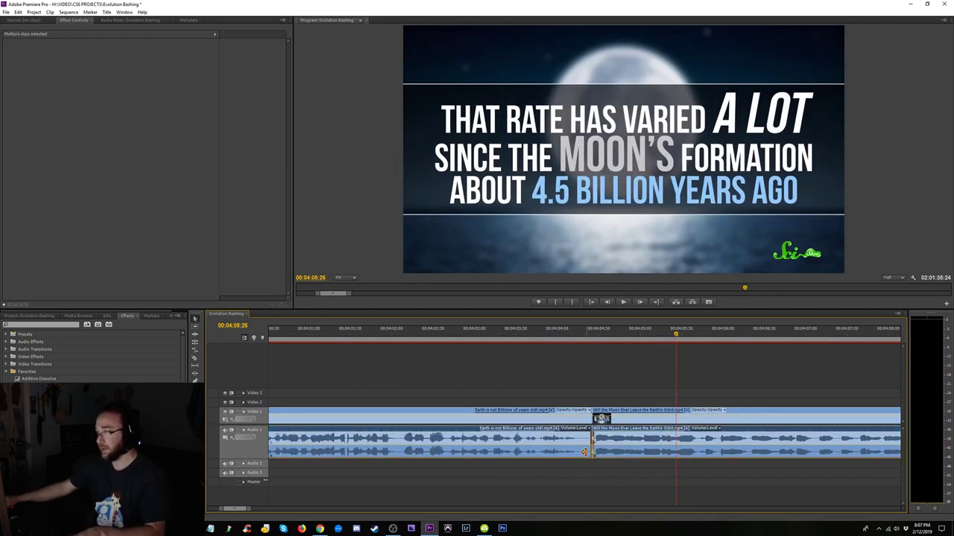
key(ctrl+shift+d)
click(571, 332)
key(space)
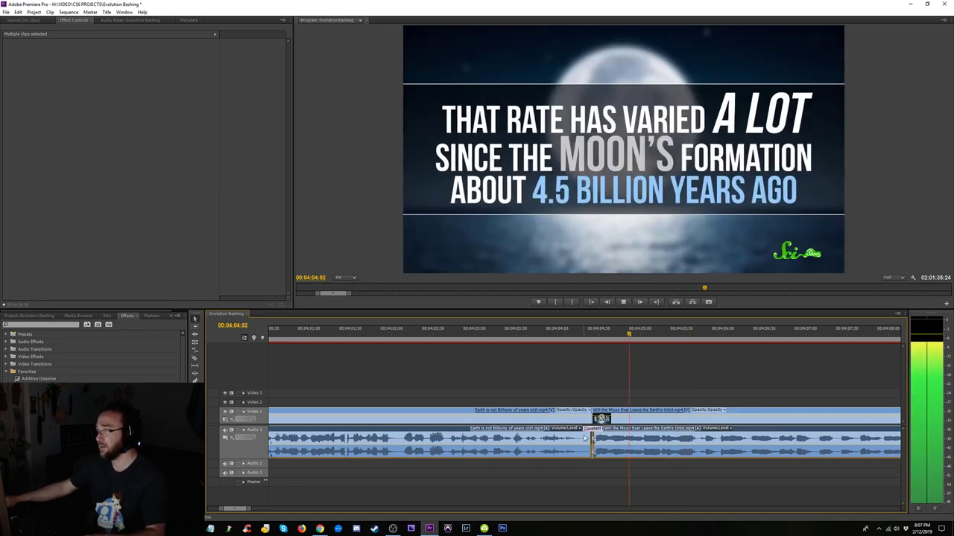
key(space)
drag(585, 438, 593, 440)
click(557, 333)
key(space)
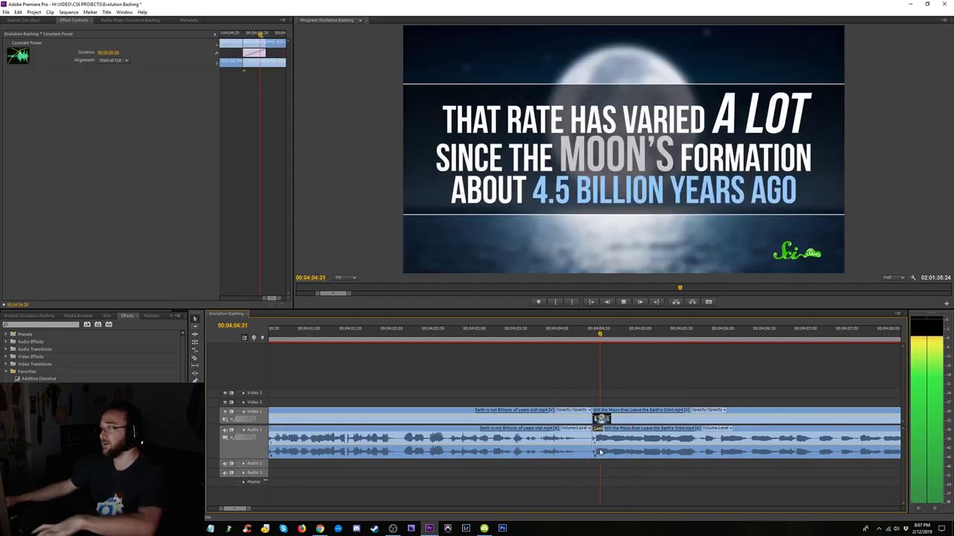
- Delete the "Kent Hovind - More Reasons Why Evolution is Stupid" clip that starts near 4:10:55 and close the gap it leaves
key(minus)
key(minus)
key(minus)
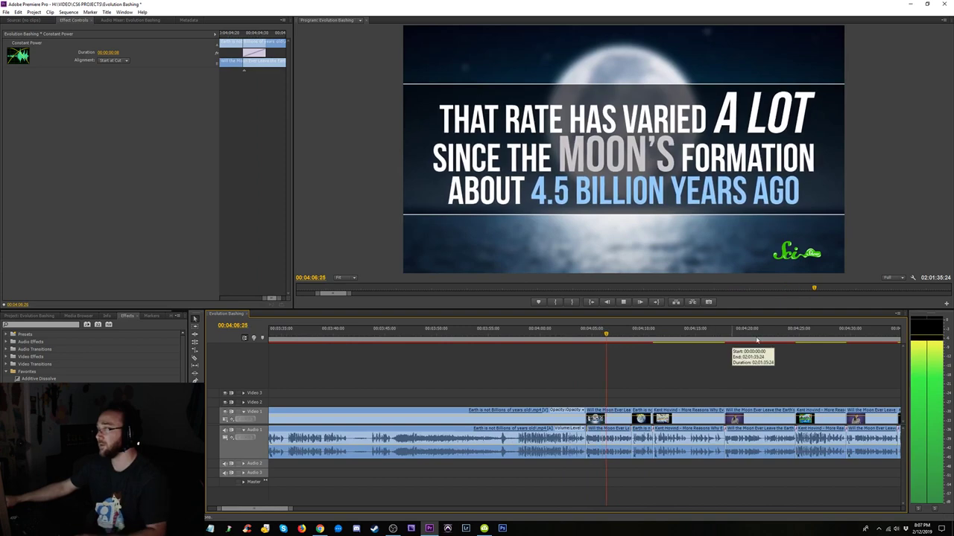
click(769, 341)
click(655, 342)
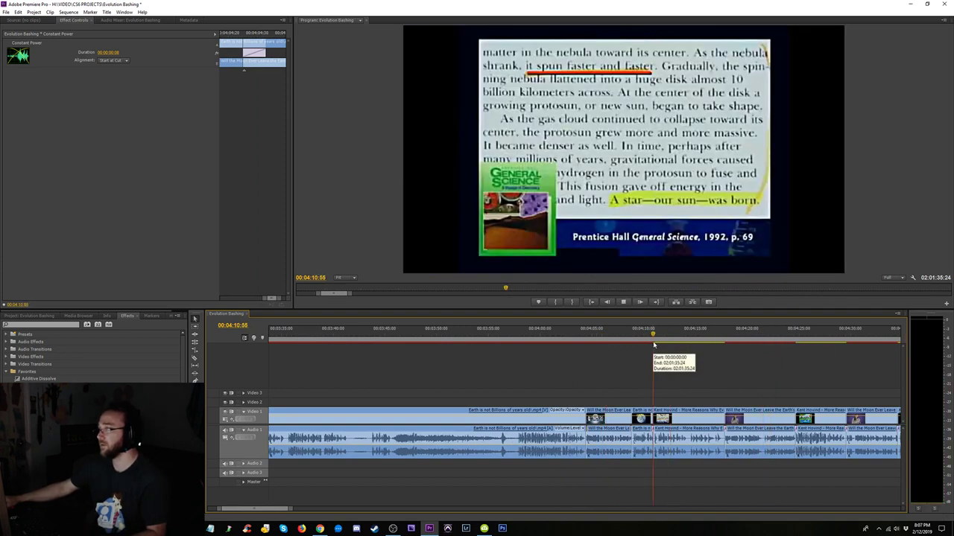
key(equal)
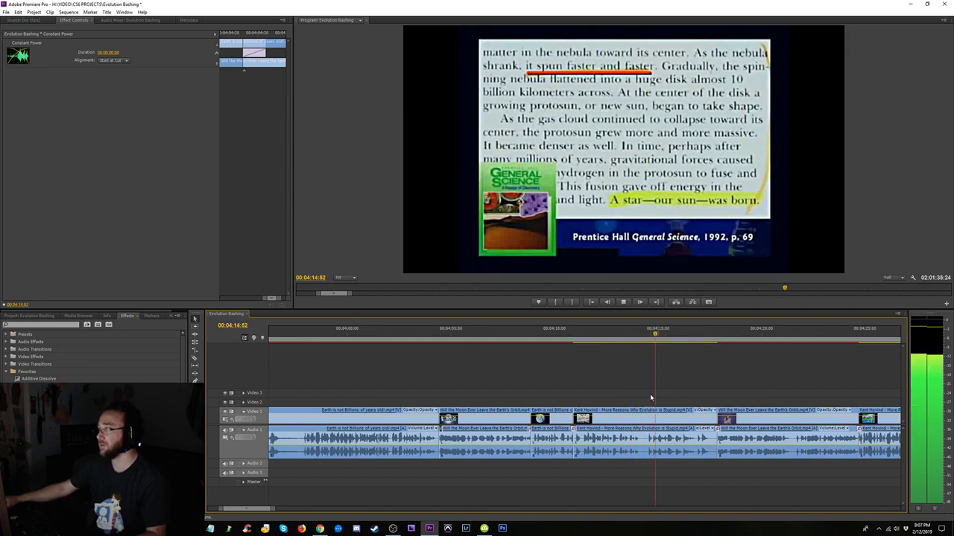
click(661, 438)
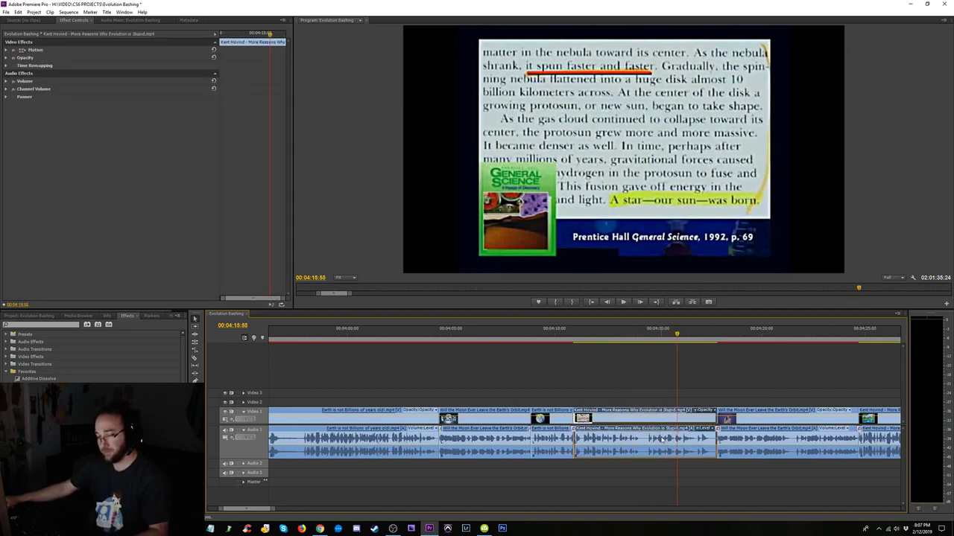
key(Delete)
click(626, 424)
key(Delete)
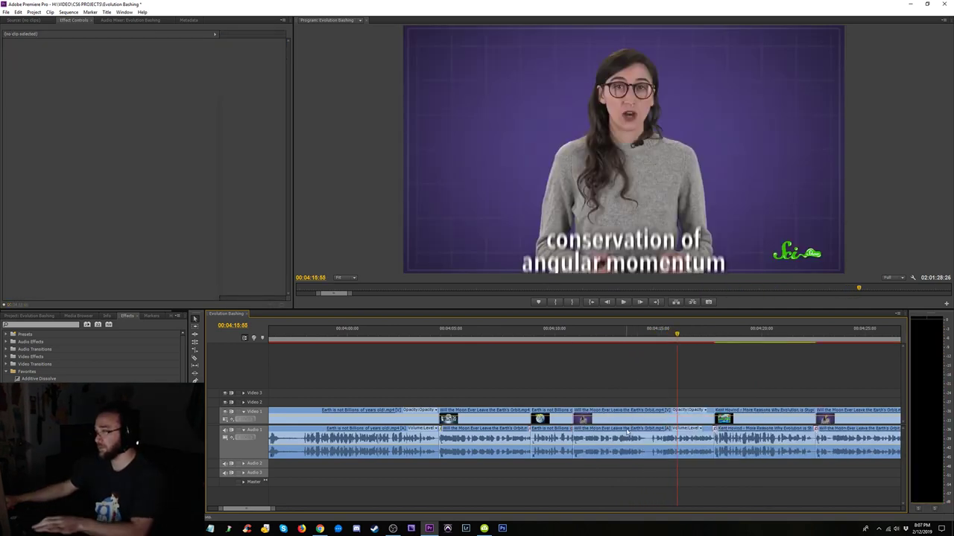
- Add a Constant Power audio crossfade at the new cut just before 4:11 and shorten it to one frame starting at the cut
drag(593, 479, 555, 454)
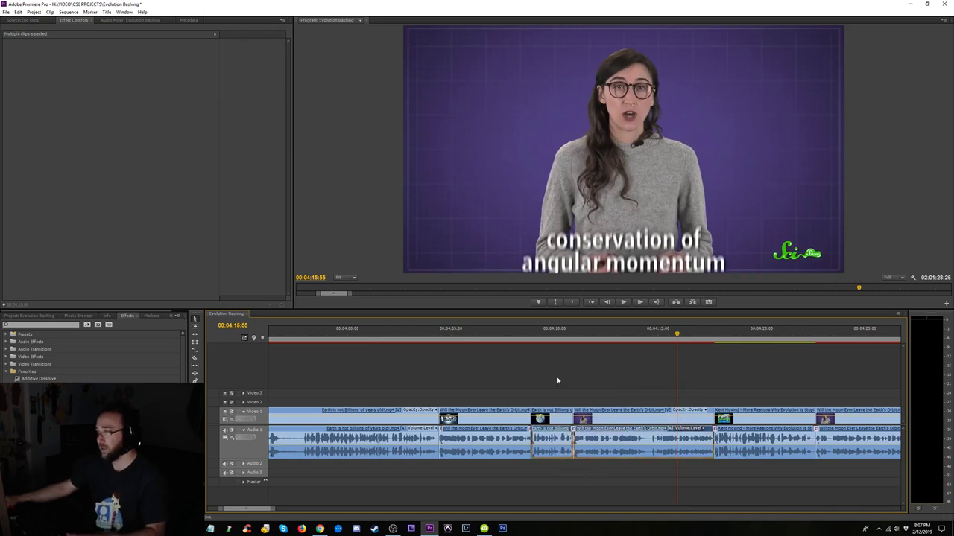
click(557, 332)
key(space)
key(=)
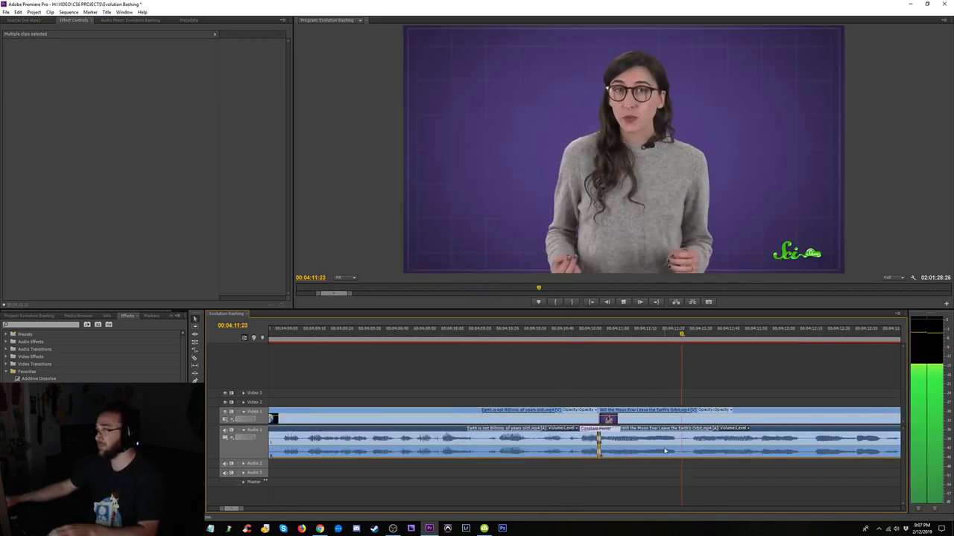
click(613, 430)
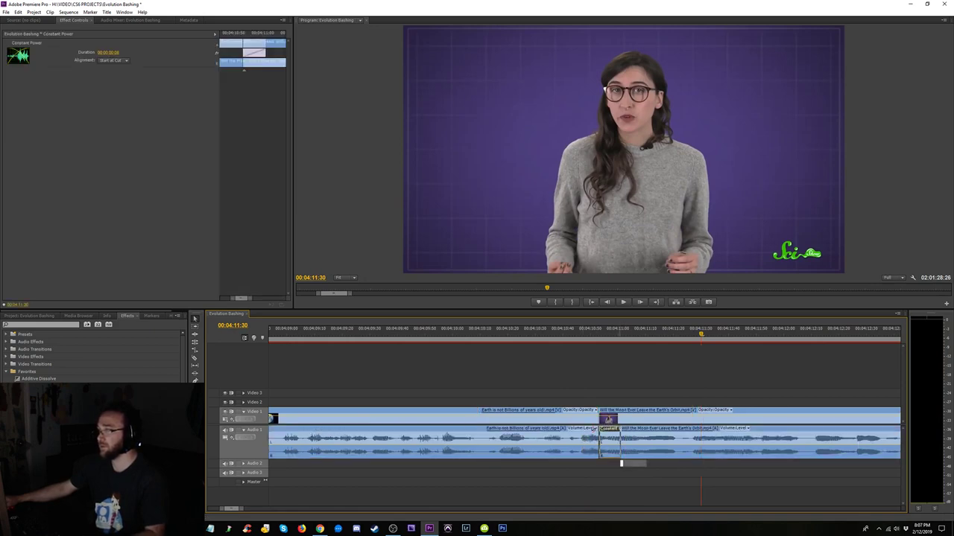
click(452, 334)
key(space)
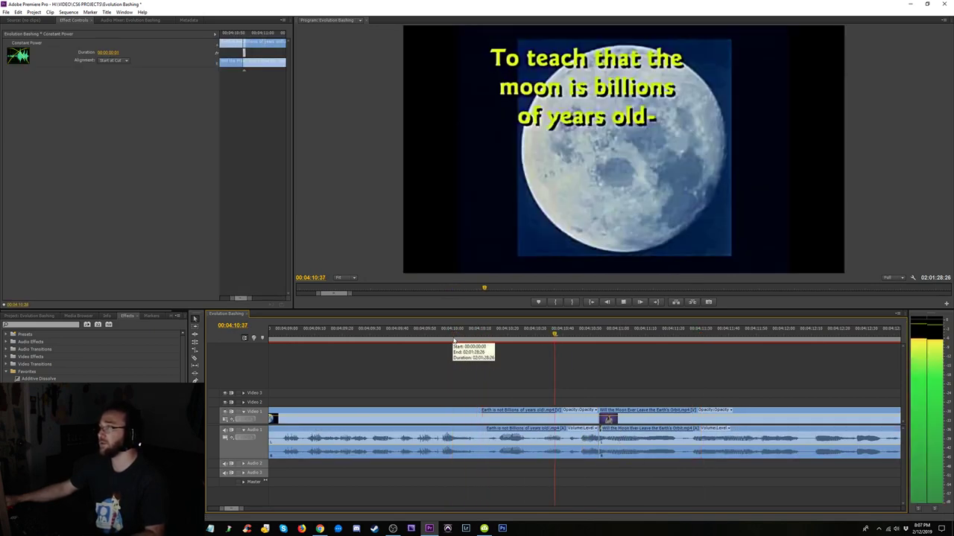
key(space)
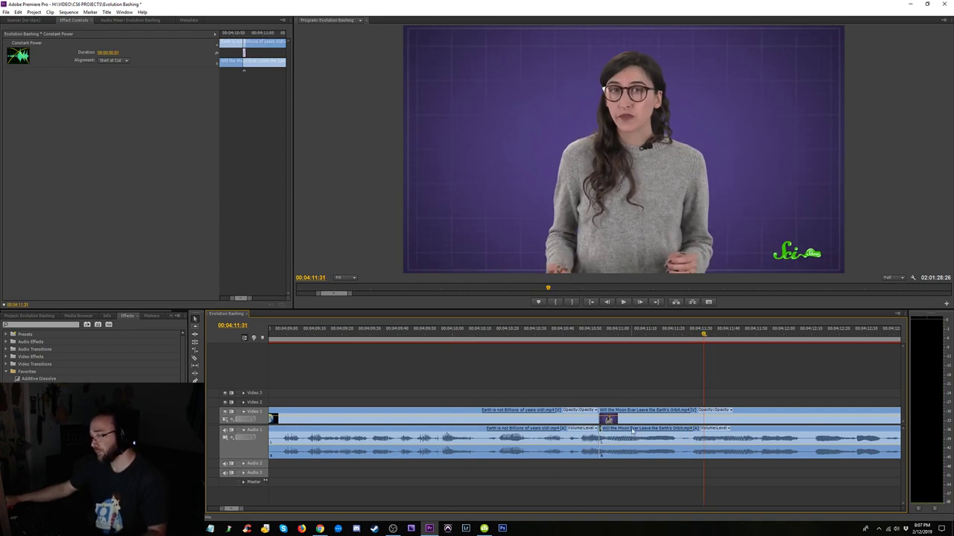
- Open a gap after the short "Earth is not Billions of years old!" clip near 4:10 by inserting a copy behind it and deleting the copy
key(minus)
key(minus)
key(minus)
key(minus)
key(minus)
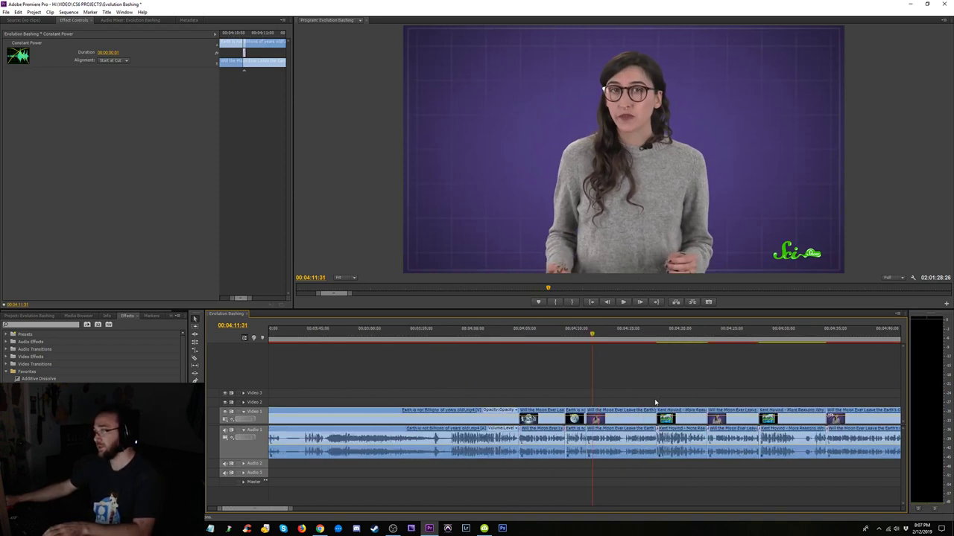
key(equal)
key(equal)
key(equal)
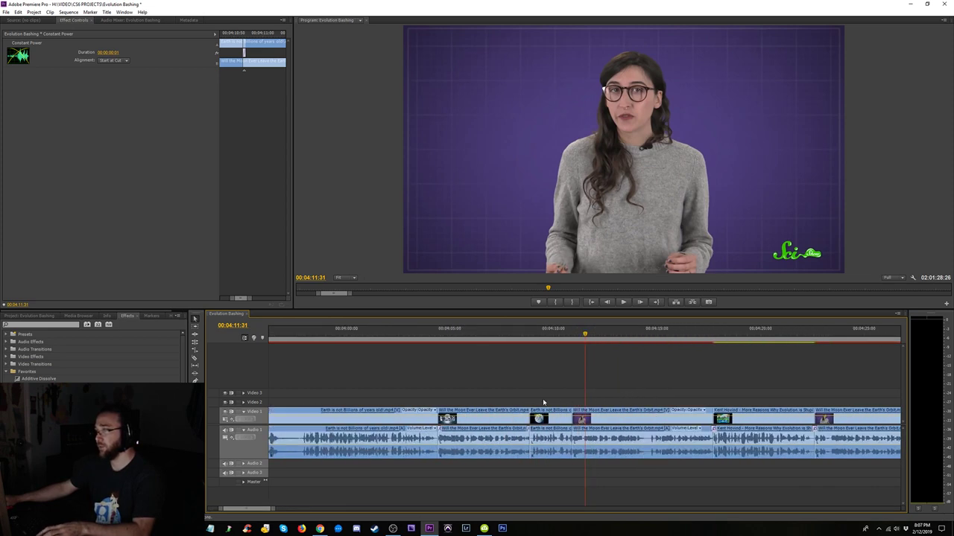
click(530, 417)
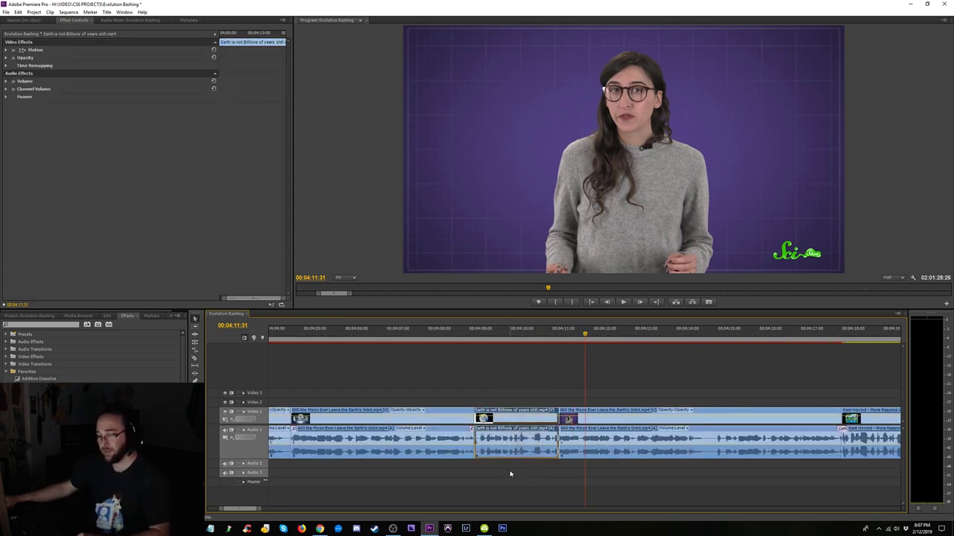
key(Up)
key(ctrl+shift+v)
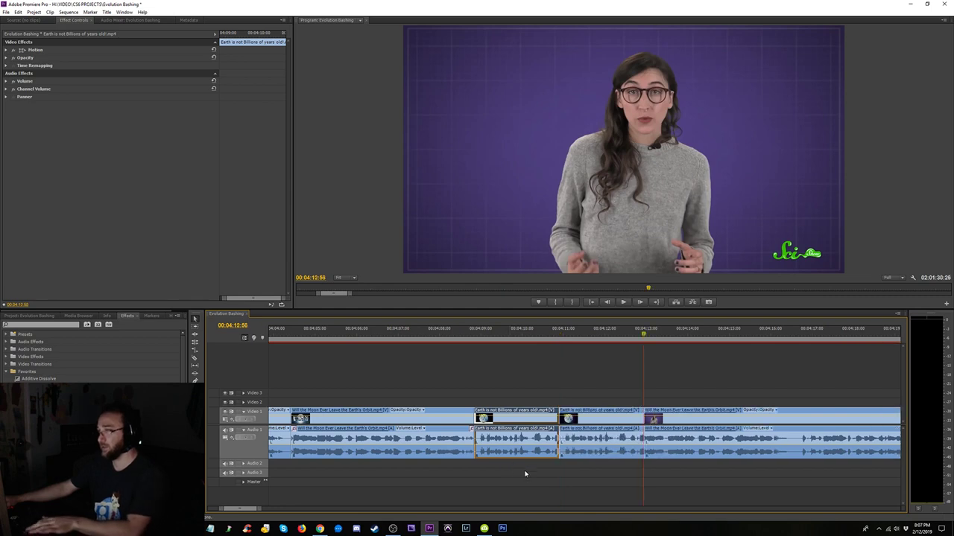
drag(593, 368, 600, 460)
key(Delete)
- Extend the end of the short "Earth is not Billions of years old!" clip to just past 4:11:00 and close the remaining gap
drag(561, 422, 569, 420)
click(549, 332)
key(space)
key(space)
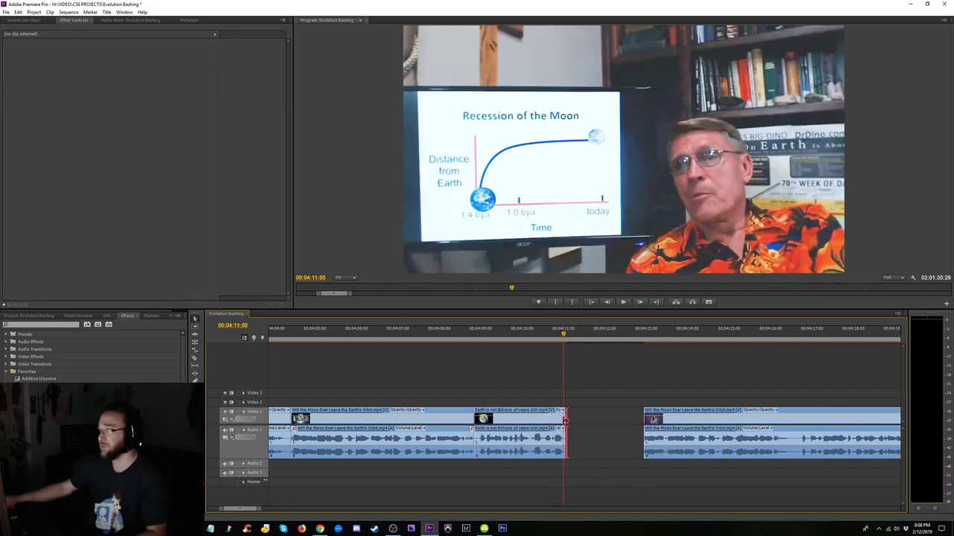
key(Delete)
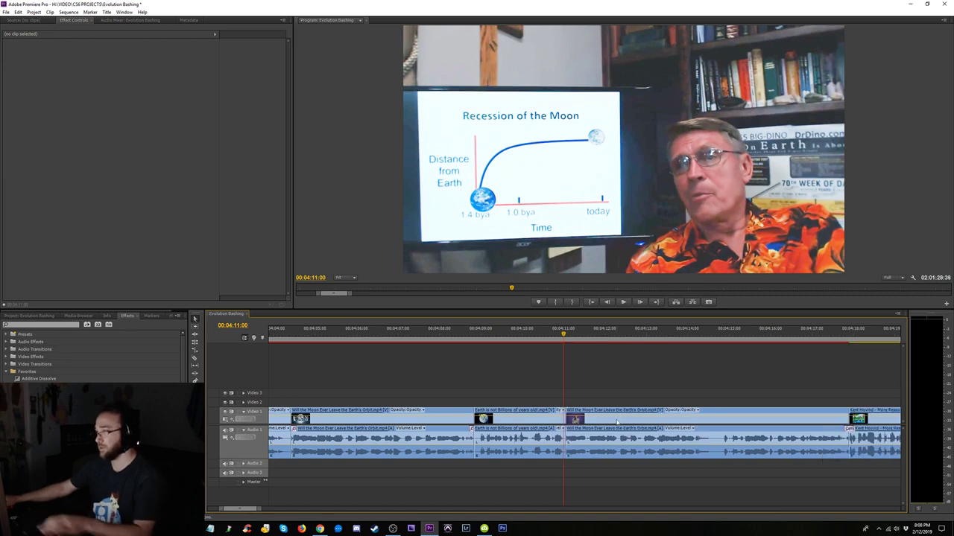
- Add a Constant Power audio crossfade at the cut just after 4:11:00 and play back the transition
key(=)
key(=)
drag(623, 470, 573, 450)
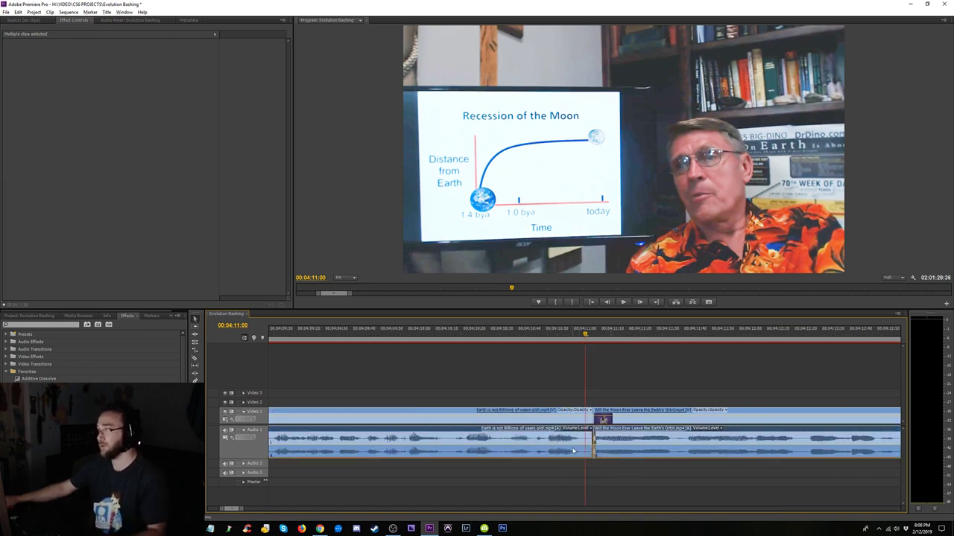
key(ctrl+shift+d)
key(space)
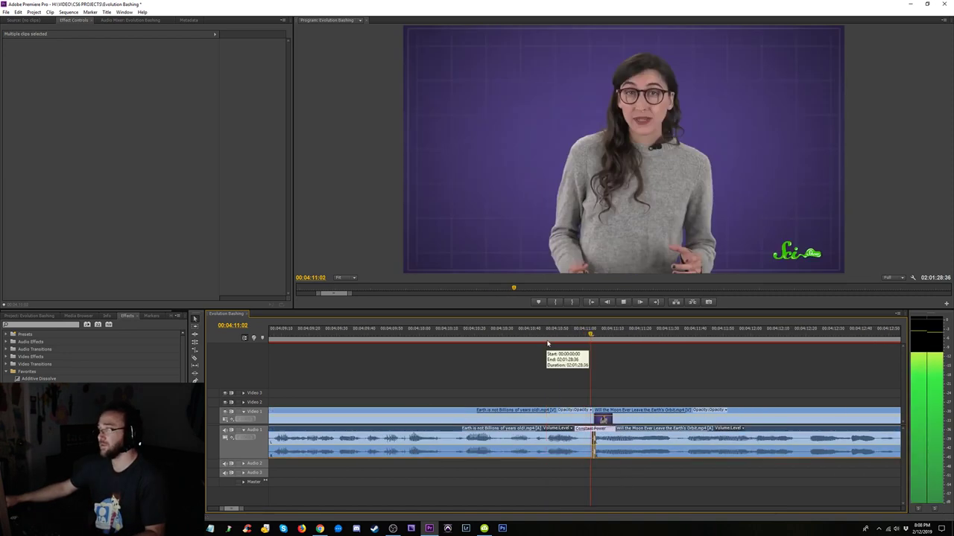
key(space)
- Roll only the video cut near 4:11 earlier so the "Will the Moon Ever Leave the Earth's Orbit" picture precedes its audio, and play it back
drag(590, 420, 560, 419)
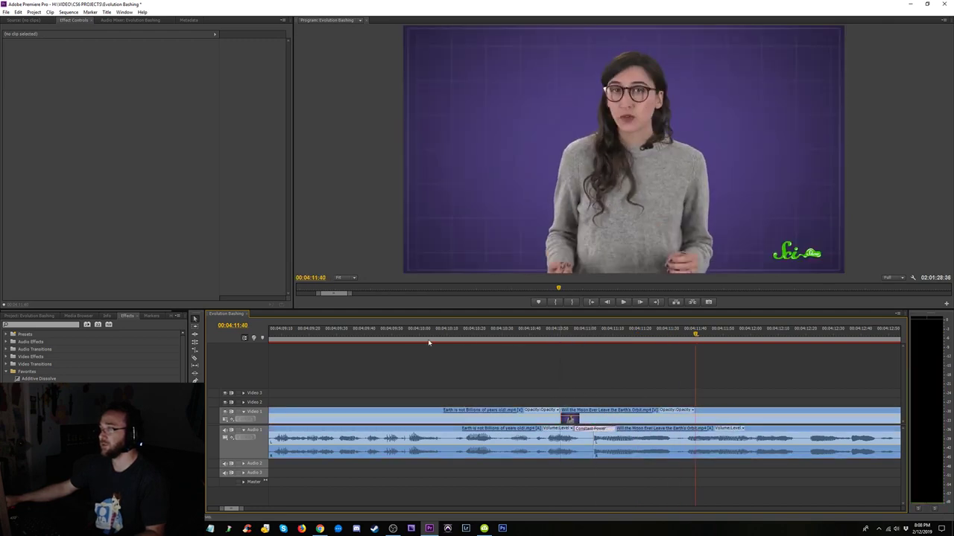
click(371, 334)
key(space)
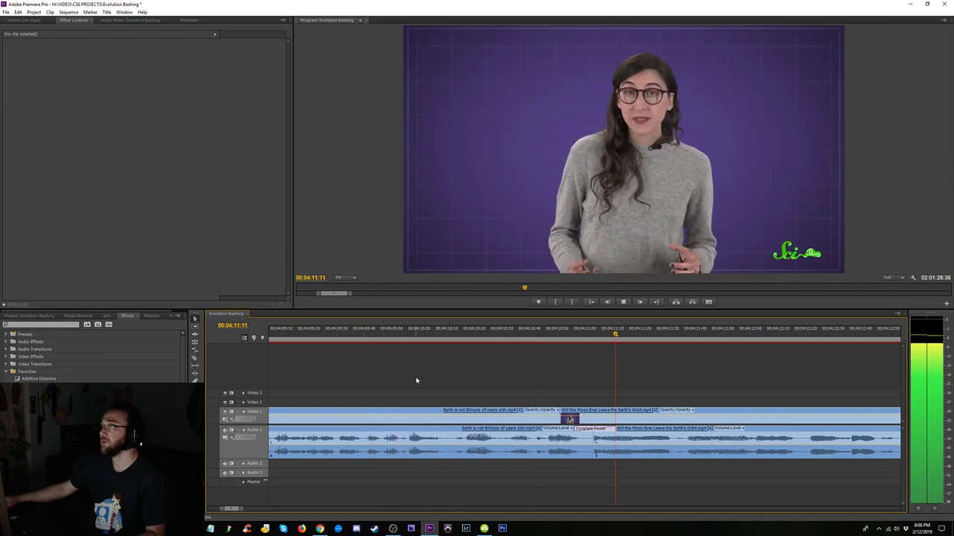
key(minus)
key(minus)
key(minus)
key(minus)
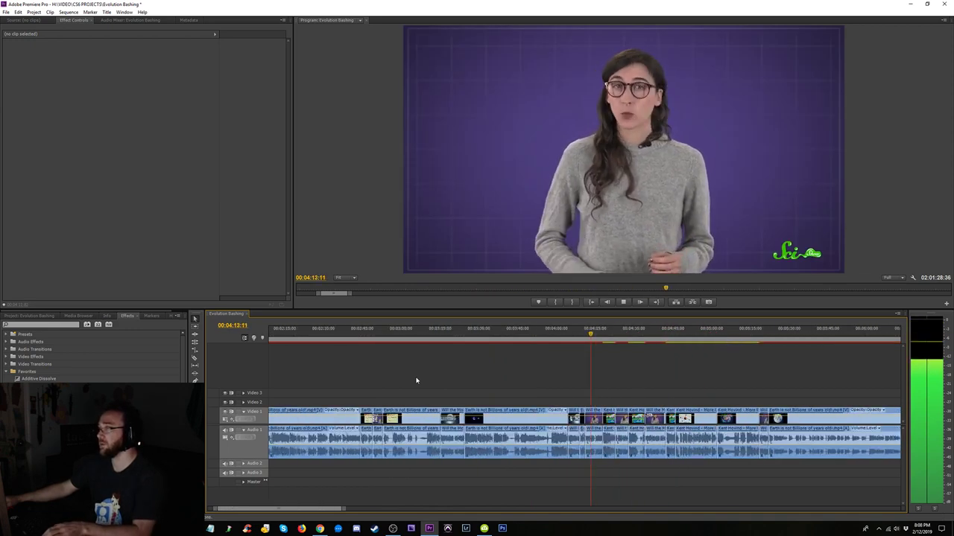
key(equal)
key(equal)
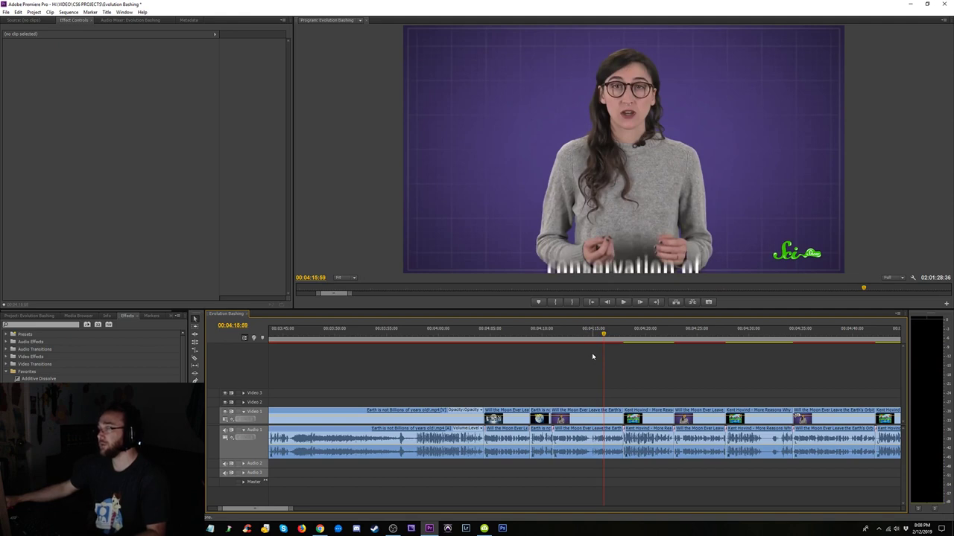
- Undo the recent edits near 4:11 back to the inserted "Kent Hovind - More Reasons Why Evolution is Stupid" copy, and delete that copy
key(ctrl+z)
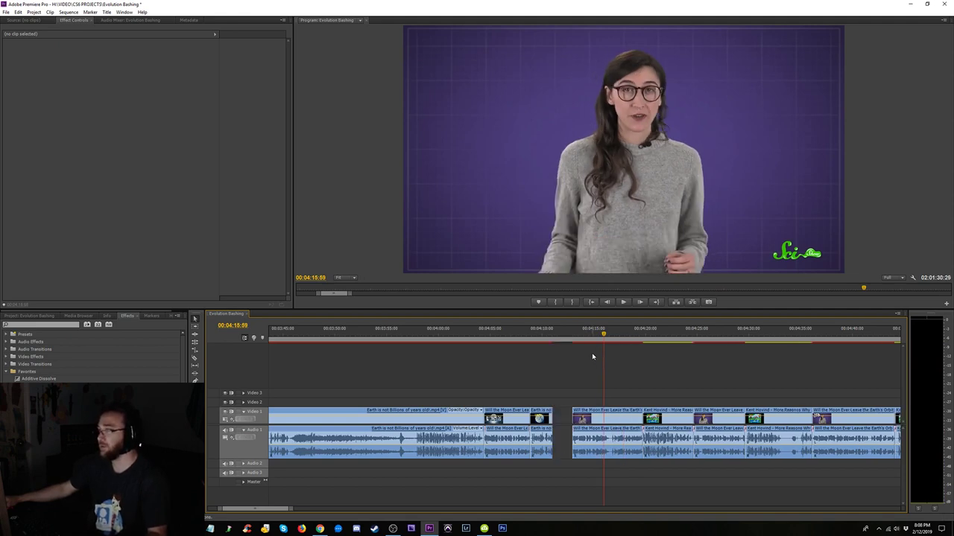
key(ctrl+z)
key(ctrl+shift+z)
key(ctrl+shift+z)
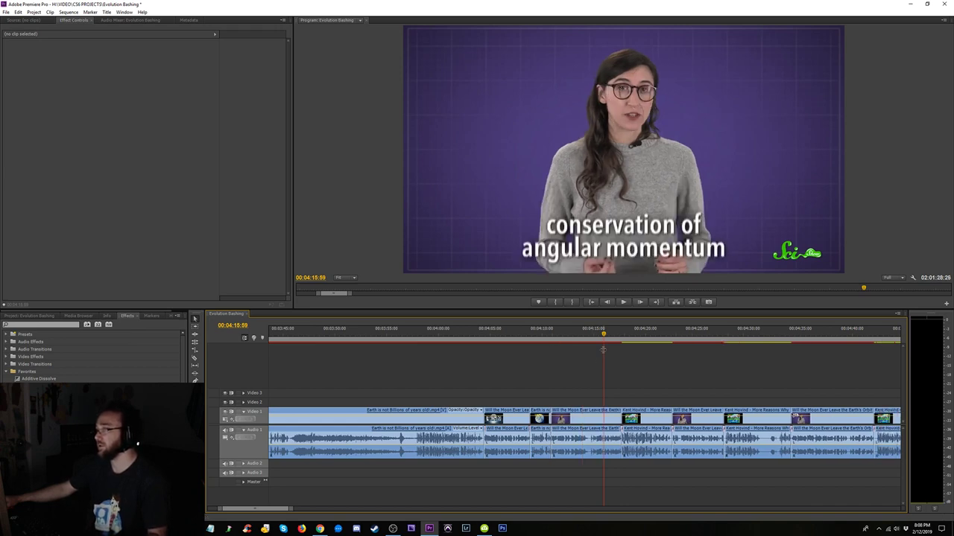
drag(608, 337, 548, 344)
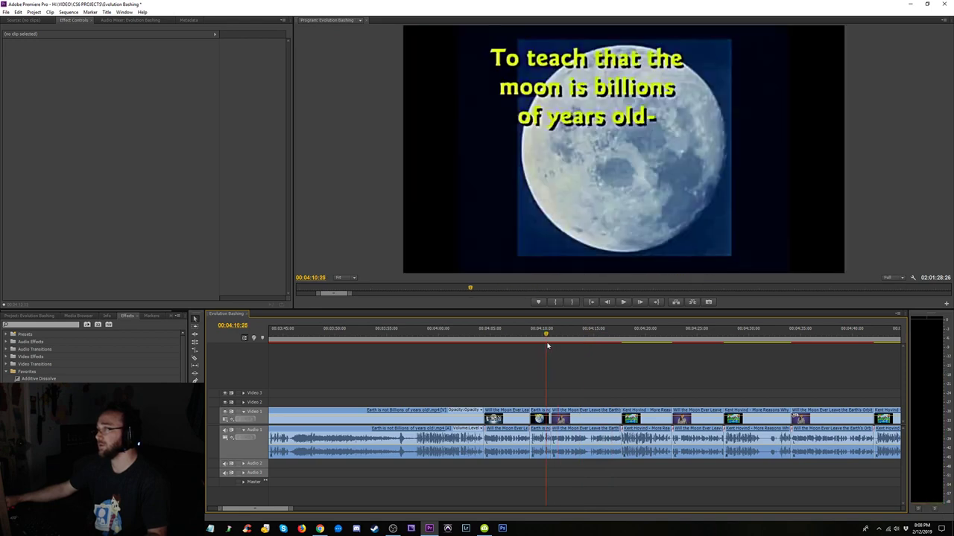
key(ctrl+z)
key(ctrl+z)
click(598, 454)
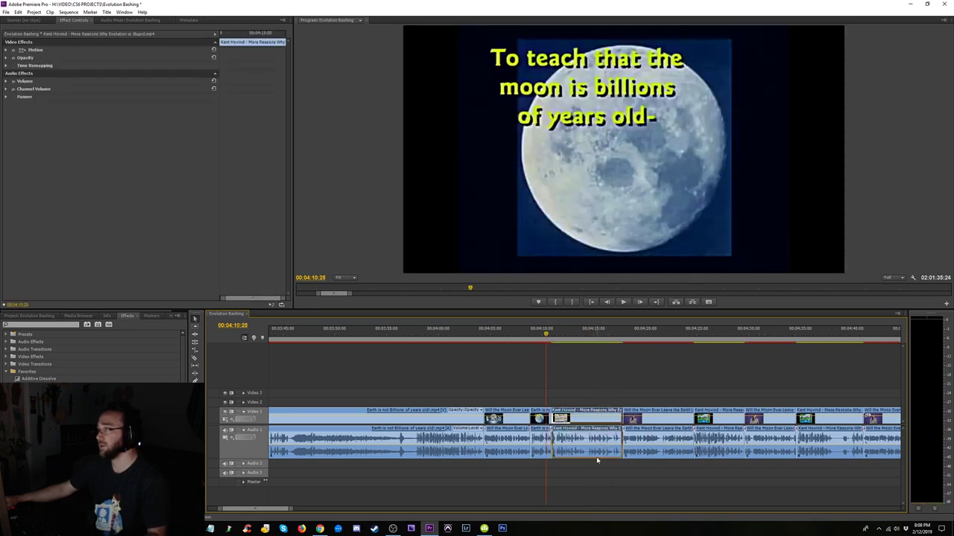
key(Delete)
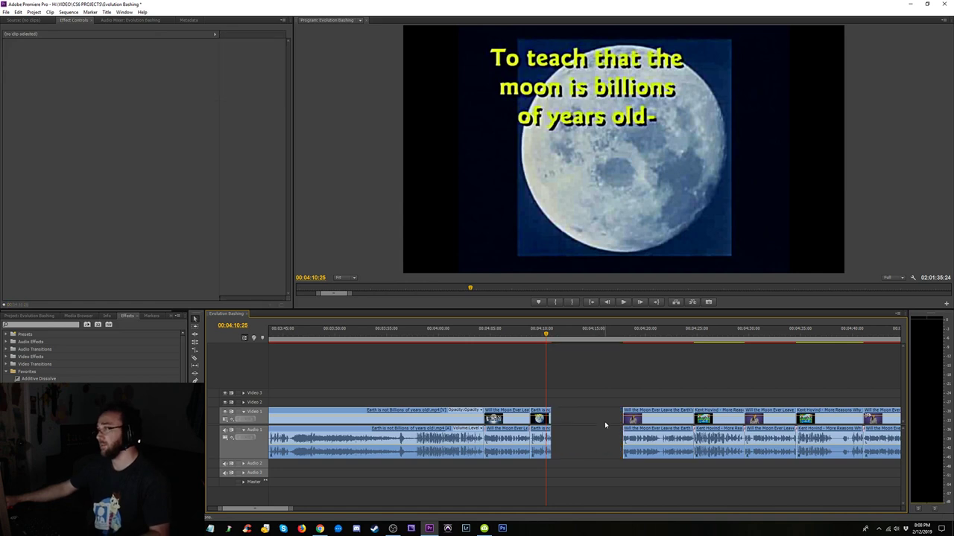
- Extend the short "Earth is not Billions of years old!" clip past 4:11:00, close the gap, and roll its video cut to about 4:10:48
drag(551, 425, 558, 424)
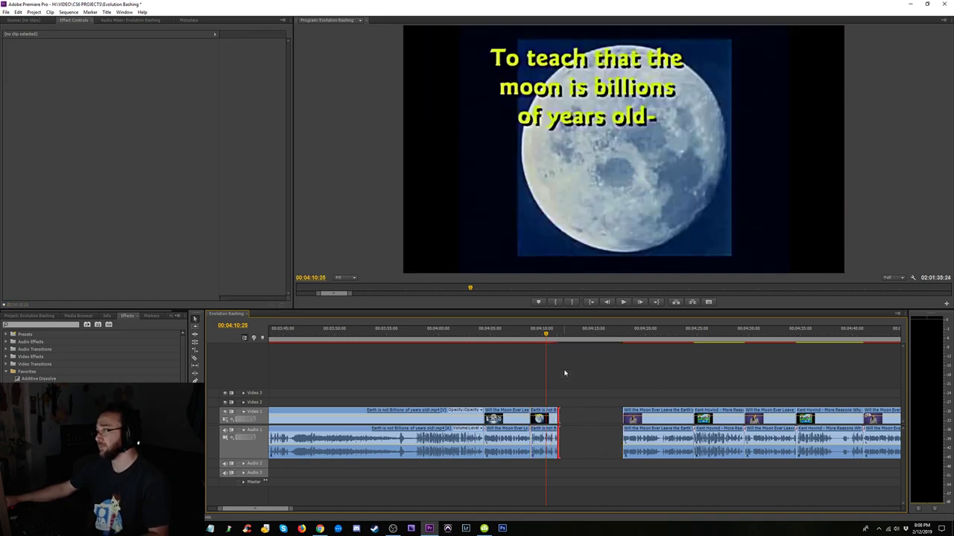
key(=)
key(=)
key(=)
click(598, 336)
key(space)
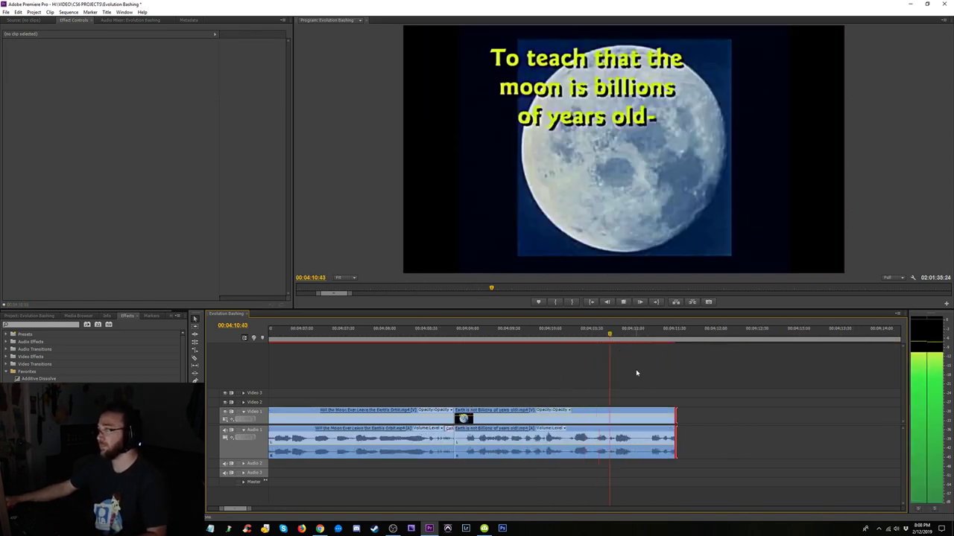
key(space)
drag(673, 418, 616, 419)
- Add a Constant Power crossfade to the audio cut at 4:11:03, make it start at the cut, and play it back
drag(649, 465, 622, 450)
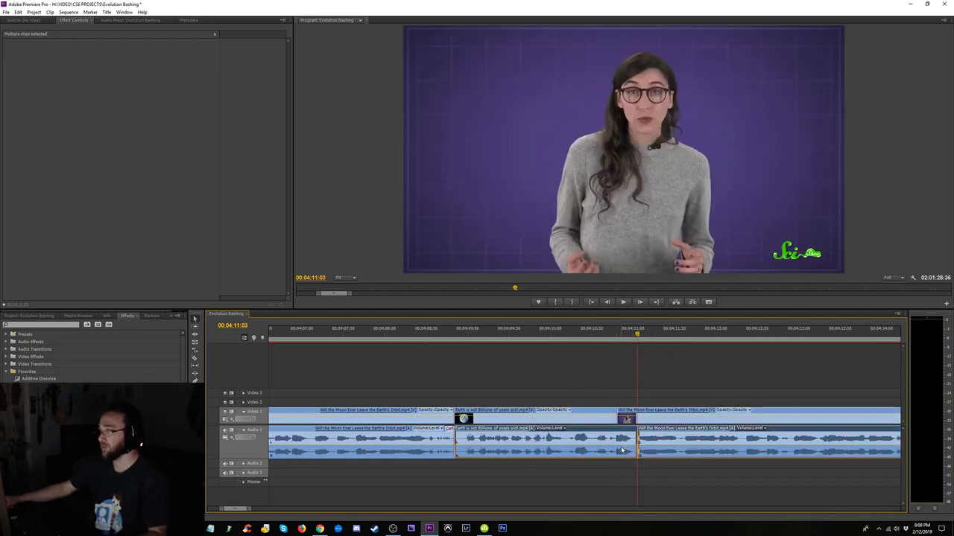
key(ctrl+shift+d)
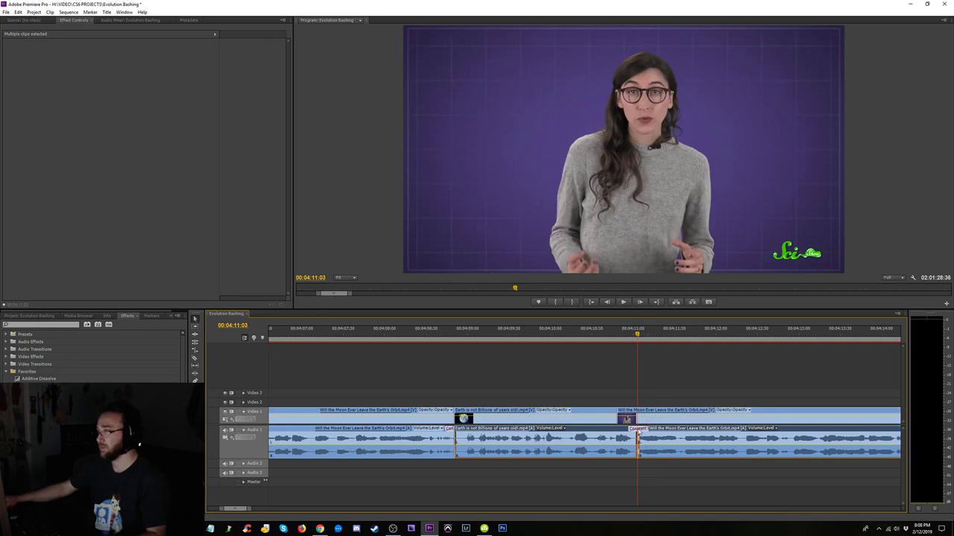
click(639, 431)
click(566, 340)
key(space)
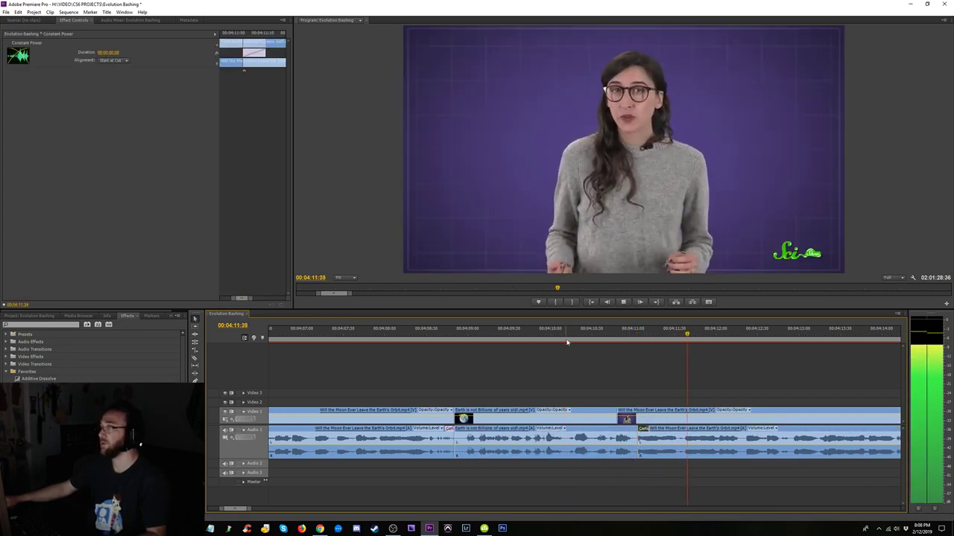
key(space)
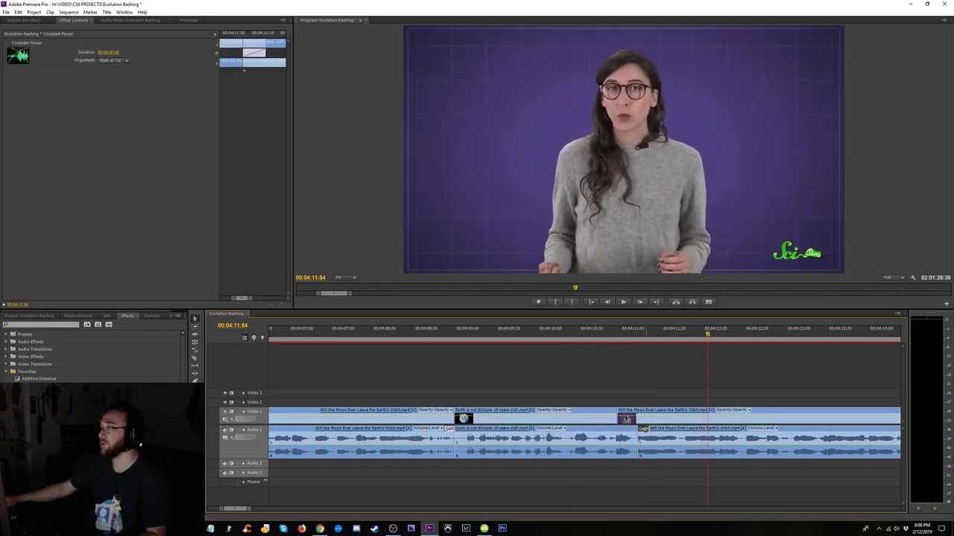
- Move the audio cut after the short "Earth is not Billions of years old!" clip slightly earlier, to about 4:10:59, and play it back
click(634, 435)
drag(634, 434, 631, 436)
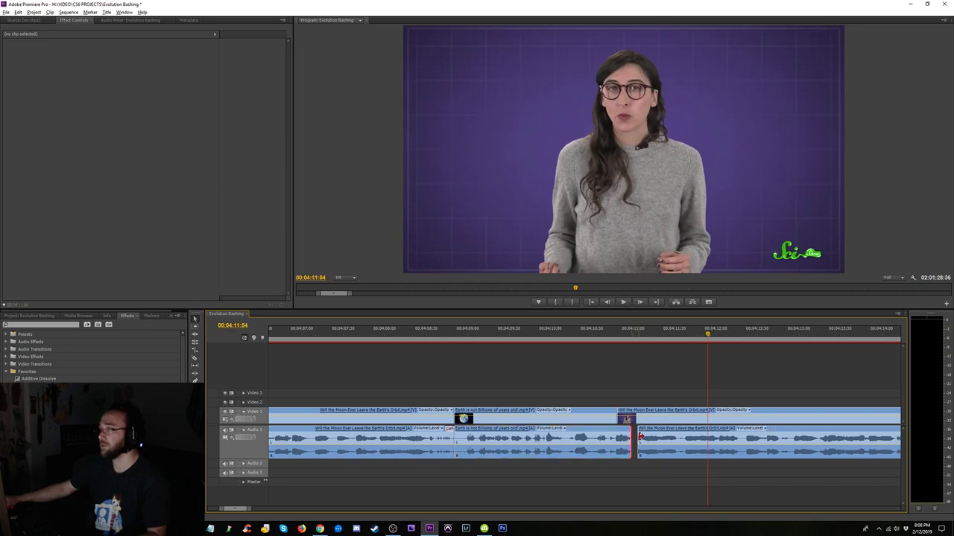
click(619, 335)
key(space)
key(space)
- Add a Constant Power crossfade at the shifted audio cut near 4:10:59 and play back the transition
drag(658, 474, 624, 451)
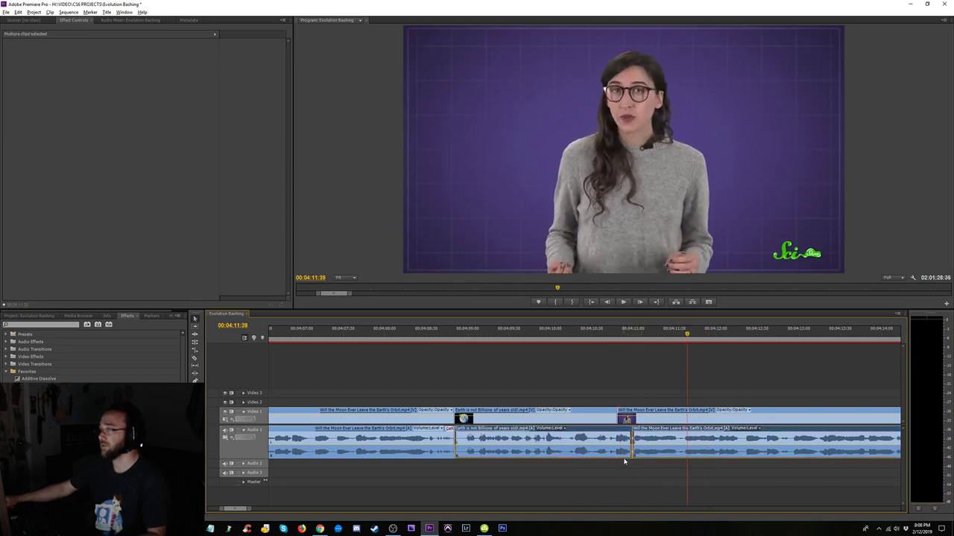
key(ctrl+shift+d)
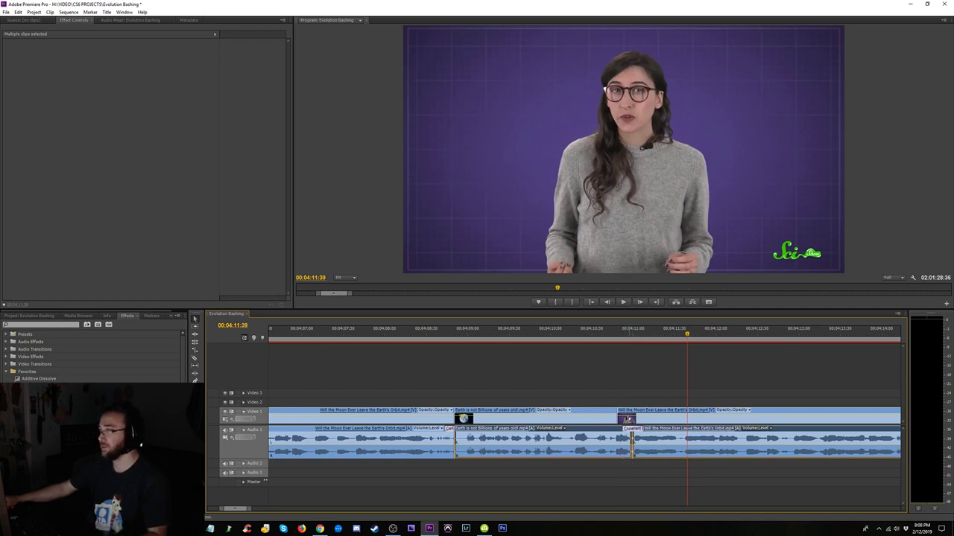
click(556, 340)
key(space)
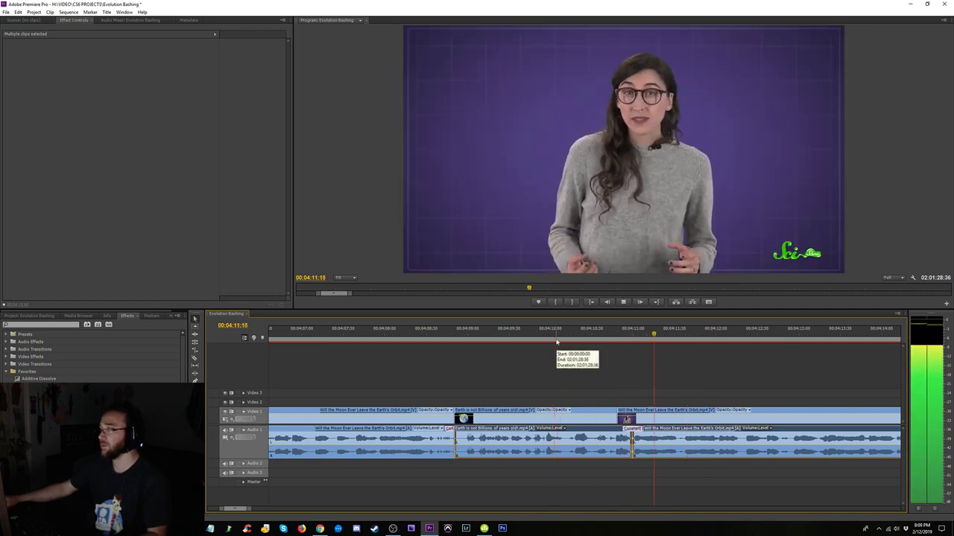
- Play the sequence onward to about 4:30 and delete the Kent Hovind clip spanning 4:27:45 to 4:34:16, leaving its gap
key(minus)
key(minus)
key(minus)
key(minus)
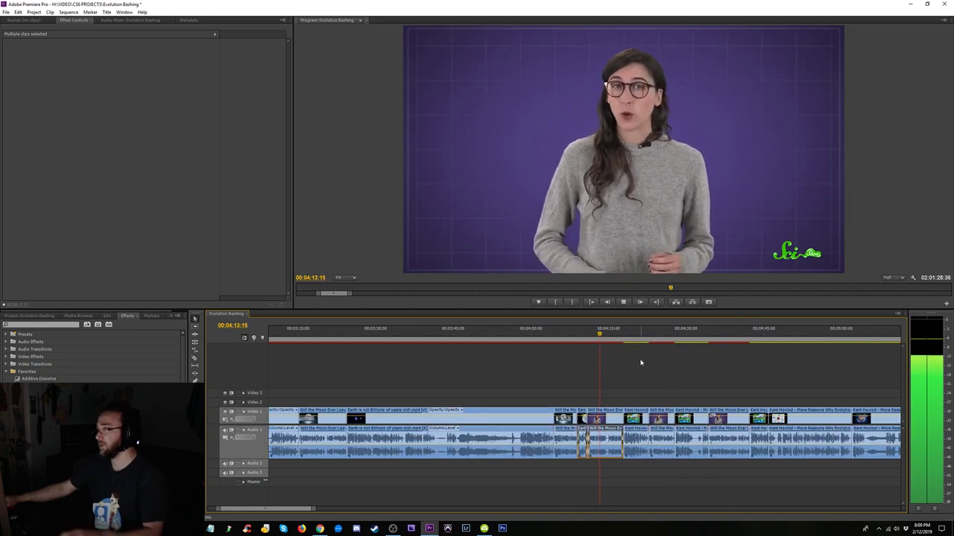
click(660, 337)
key(space)
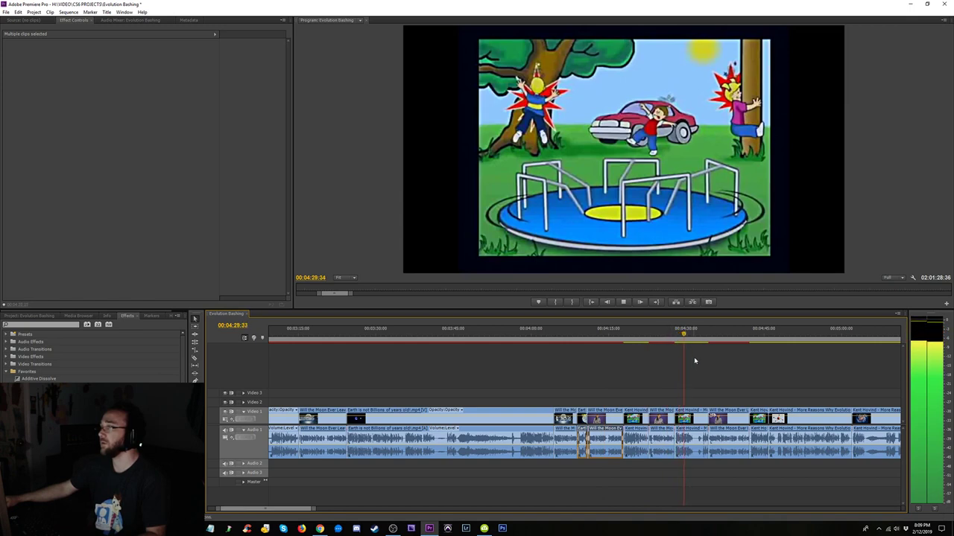
key(space)
key(=)
drag(611, 393, 586, 459)
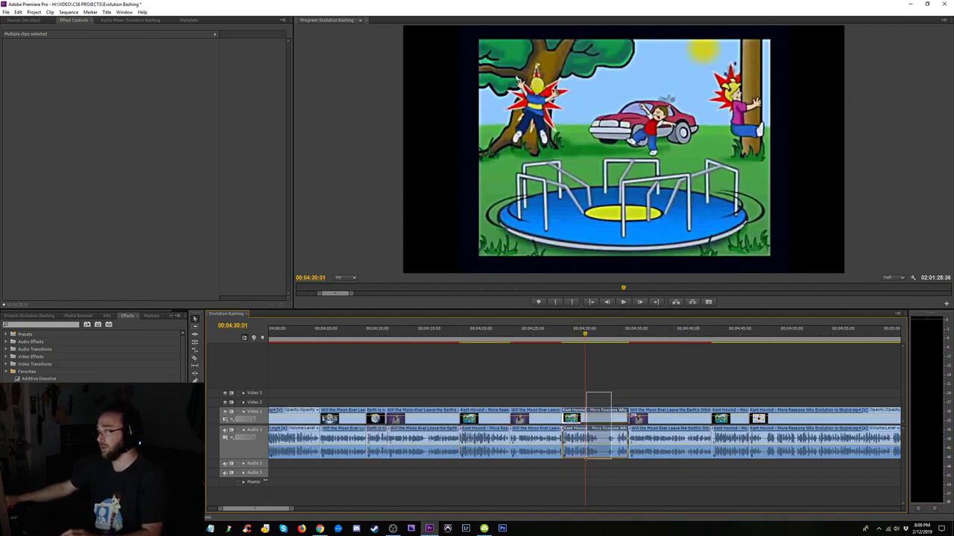
key(Delete)
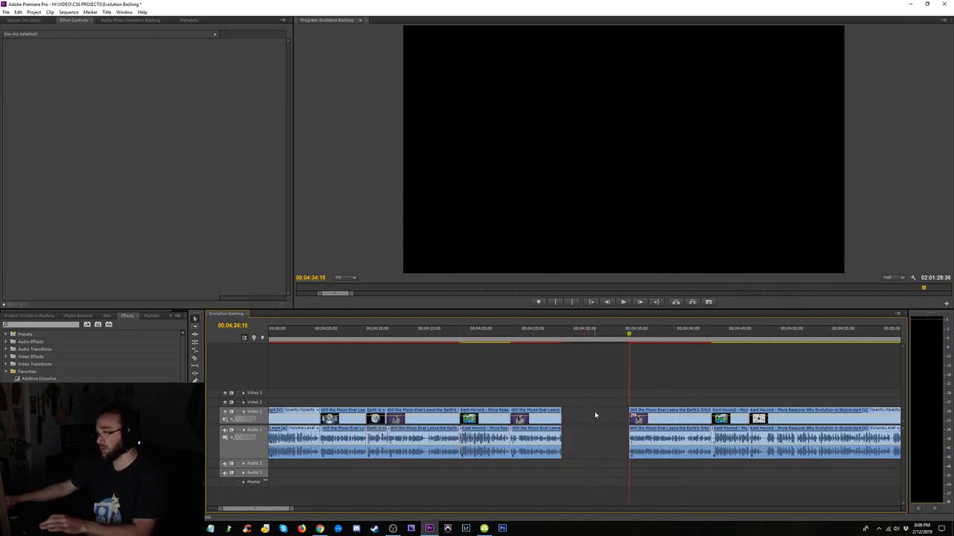
- Insert the copied Kent Hovind textbook-page clip at 4:27:45 and close the gap left behind it
key(space)
key(Up)
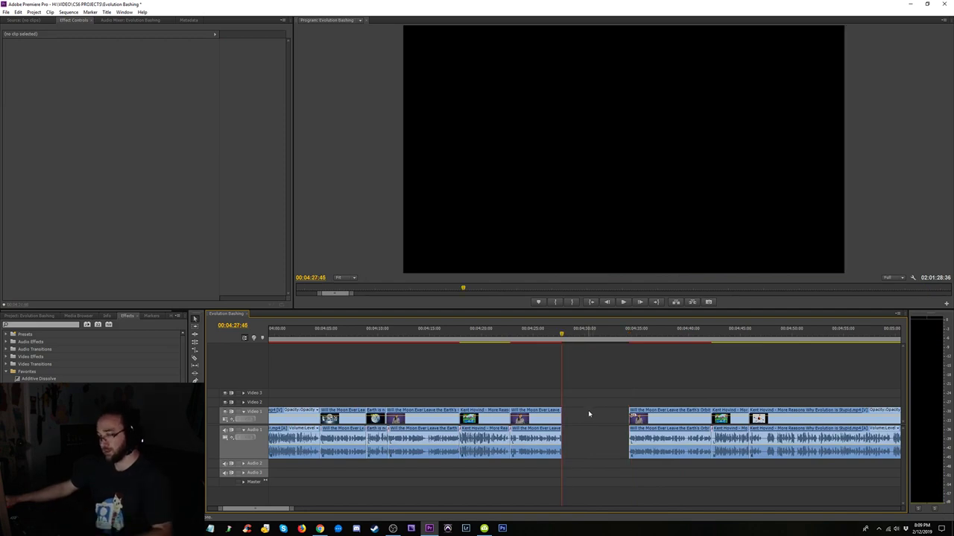
key(ctrl+shift+v)
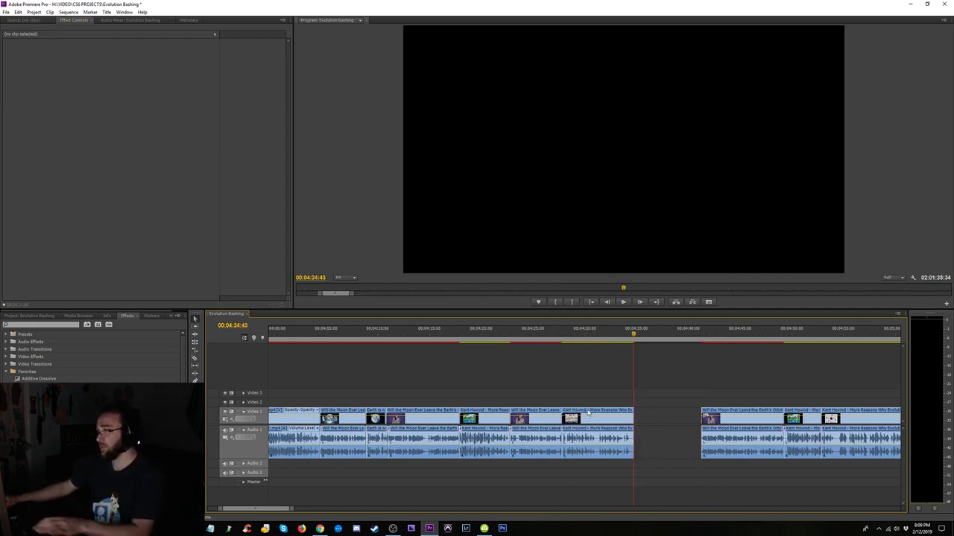
click(675, 444)
key(Delete)
- Add audio crossfades at the cuts around the inserted Kent Hovind clip and play back the transition near 4:27:45
drag(668, 486, 507, 452)
click(551, 339)
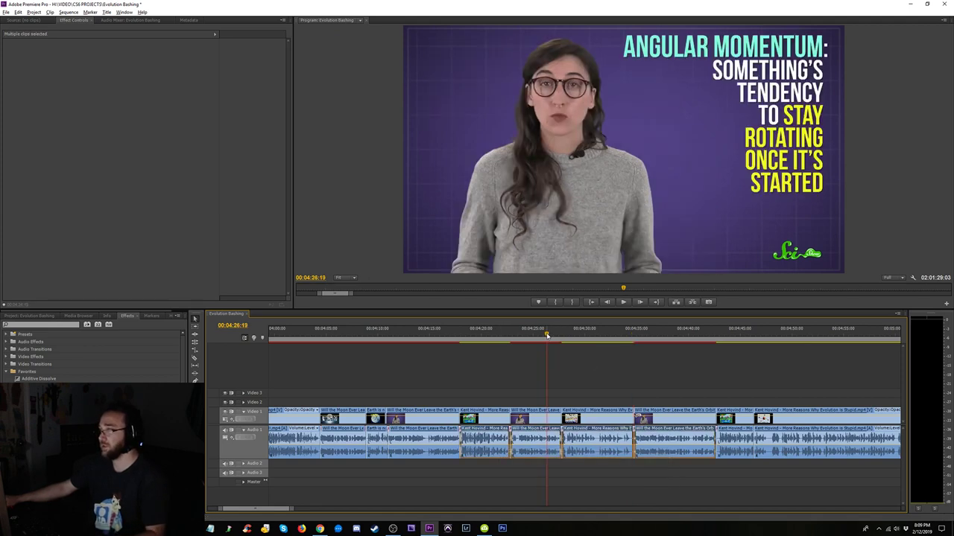
key(space)
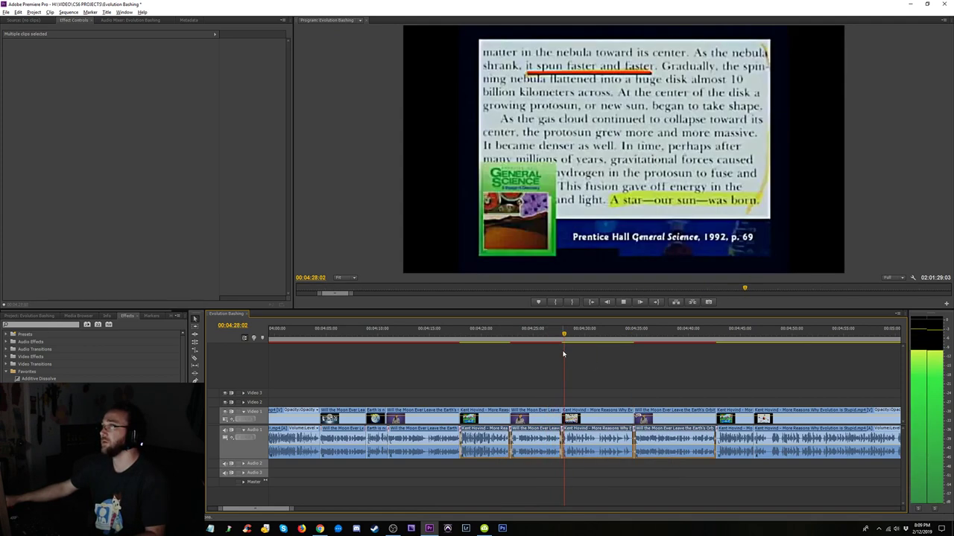
key(equal)
key(equal)
key(space)
- Move only the video cut before the inserted Kent Hovind clip later, to about 4:28:01, and play it back
click(536, 419)
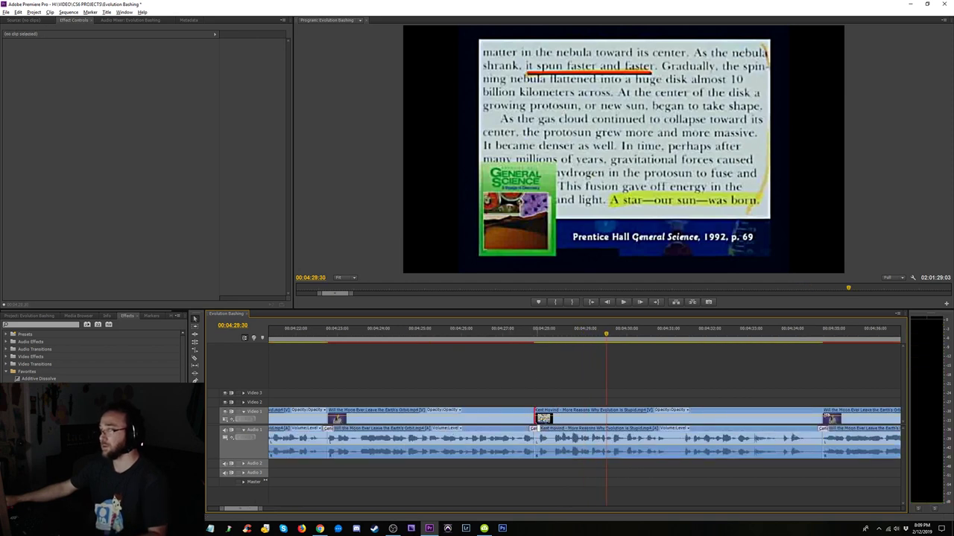
drag(536, 419, 545, 419)
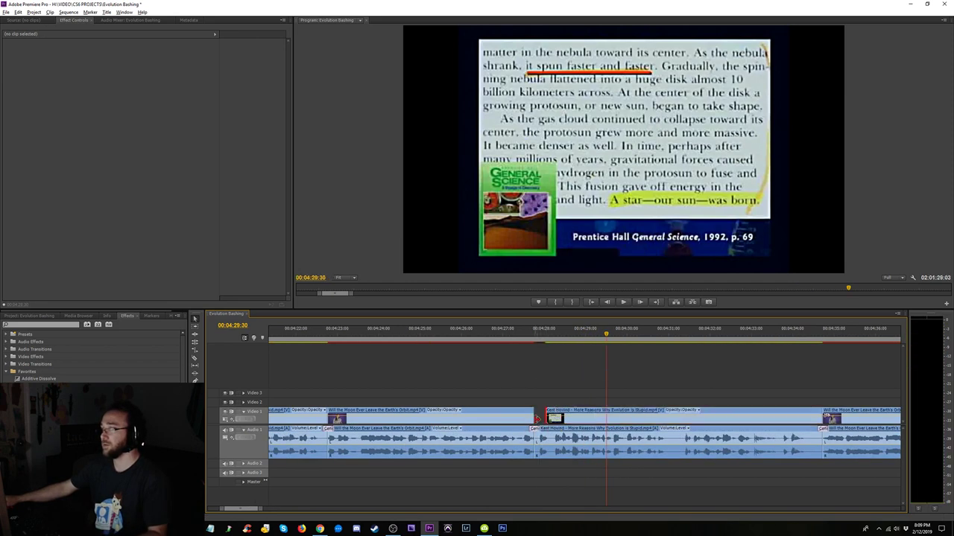
click(496, 338)
key(space)
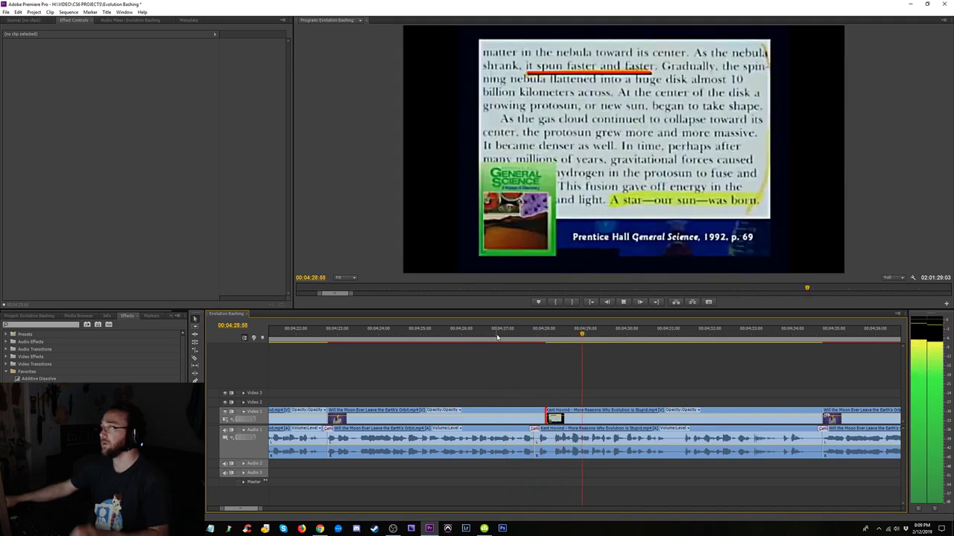
click(498, 338)
key(space)
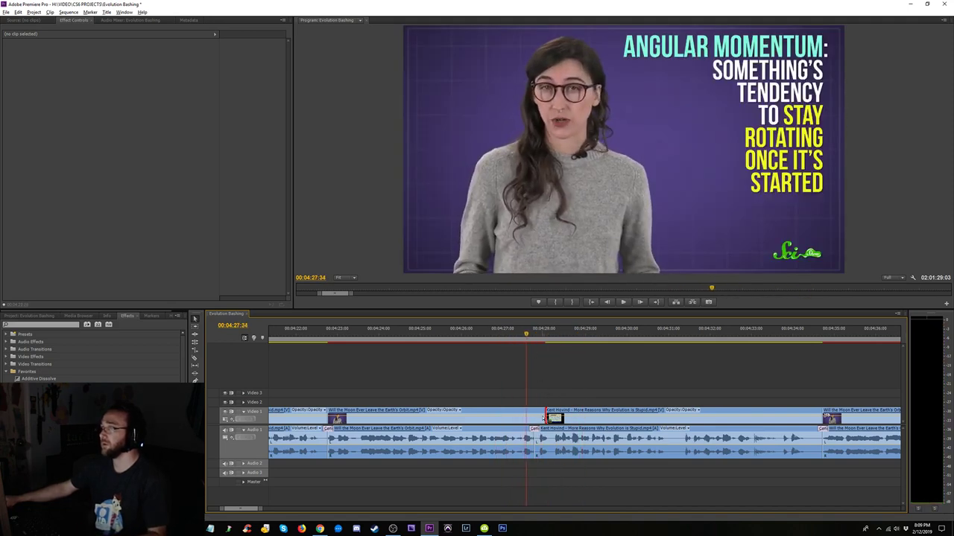
- Move the video cut before the inserted Kent Hovind clip earlier, to about 4:27:38, and play it back
mouse_move(539, 420)
mouse_down()
mouse_move(525, 418)
mouse_move(535, 419)
mouse_up()
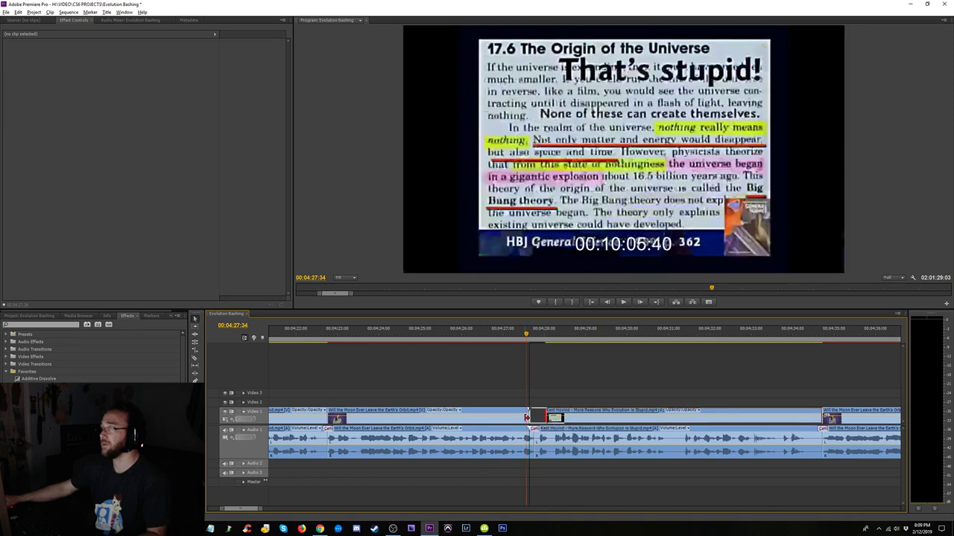
click(519, 333)
key(space)
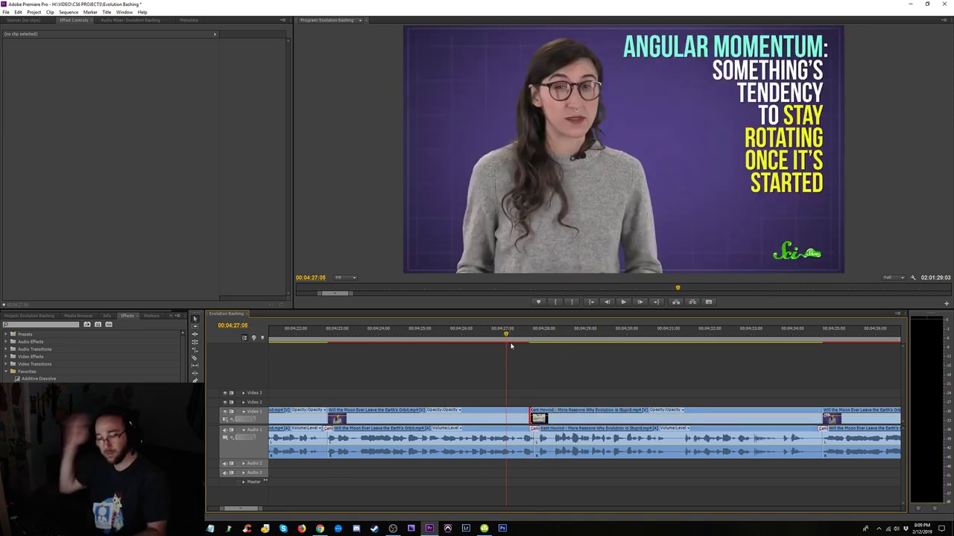
key(space)
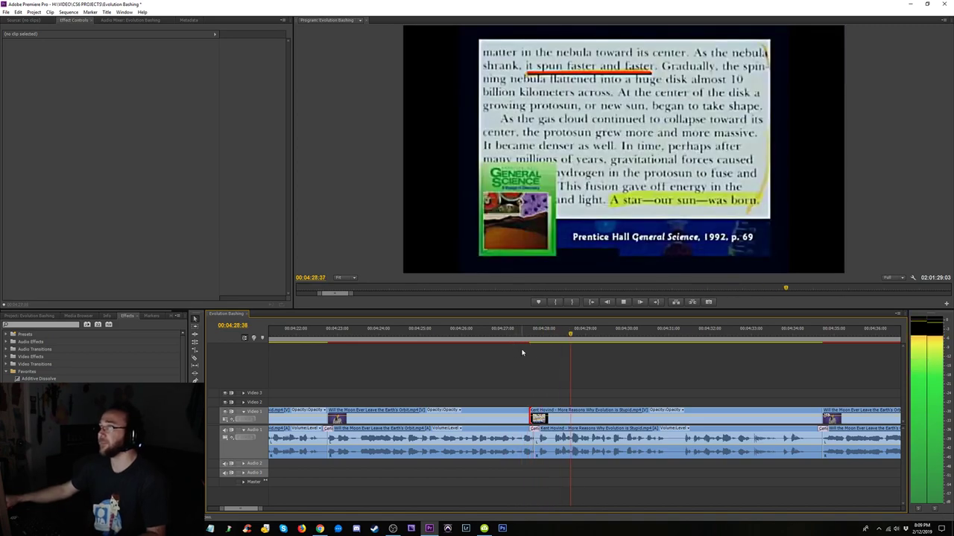
key(space)
- Move the video cut before the inserted Kent Hovind clip later, to about 4:28:07, and replay the transition
mouse_move(532, 418)
mouse_down()
mouse_move(569, 417)
mouse_move(511, 414)
mouse_move(561, 412)
mouse_move(549, 412)
mouse_up()
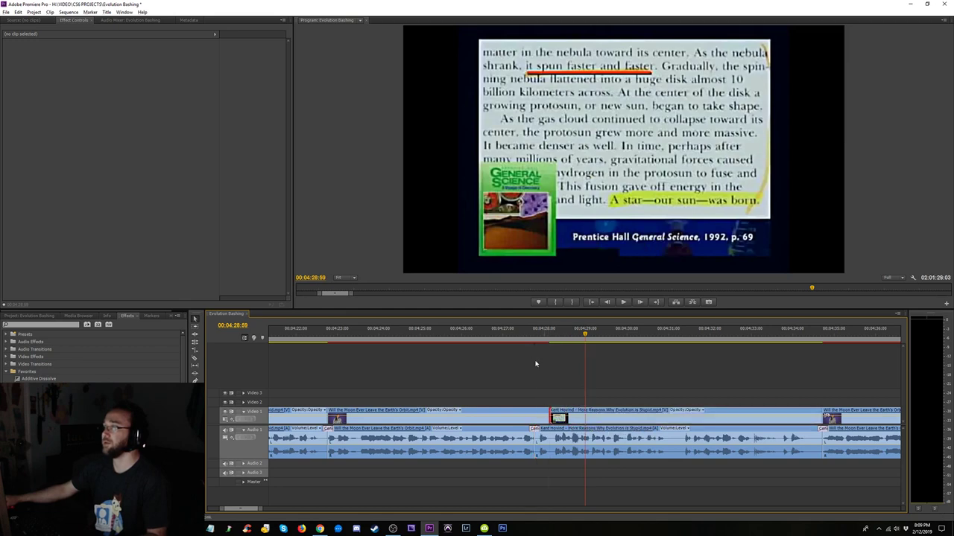
click(483, 332)
key(space)
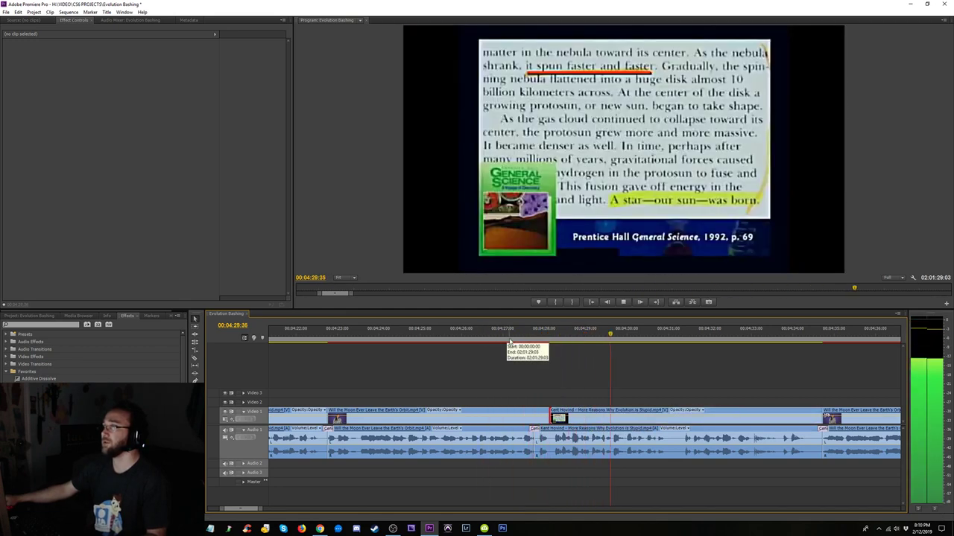
click(503, 333)
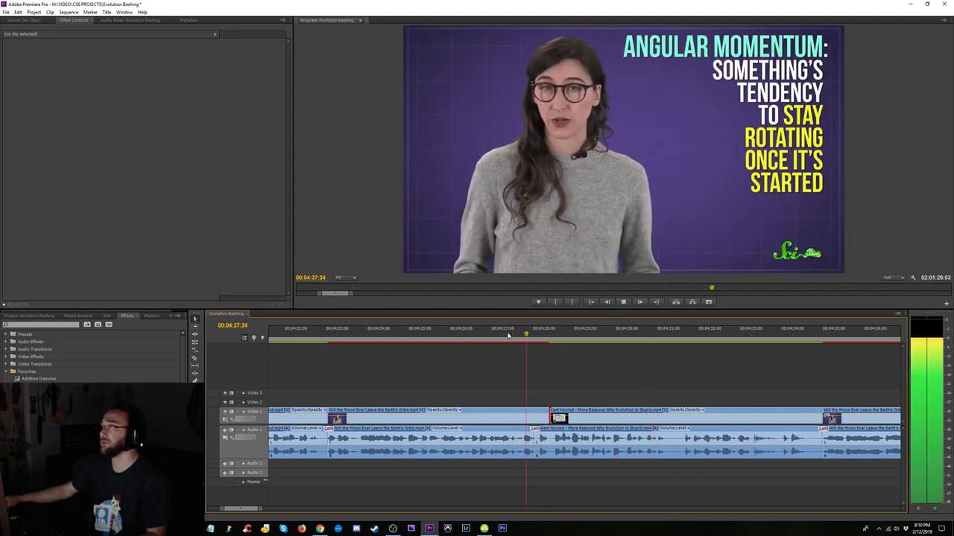
key(space)
- Trim the Moon clip's video end back to 4:27:43 and extend the inserted Kent Hovind video's start earlier toward it
drag(540, 336, 532, 335)
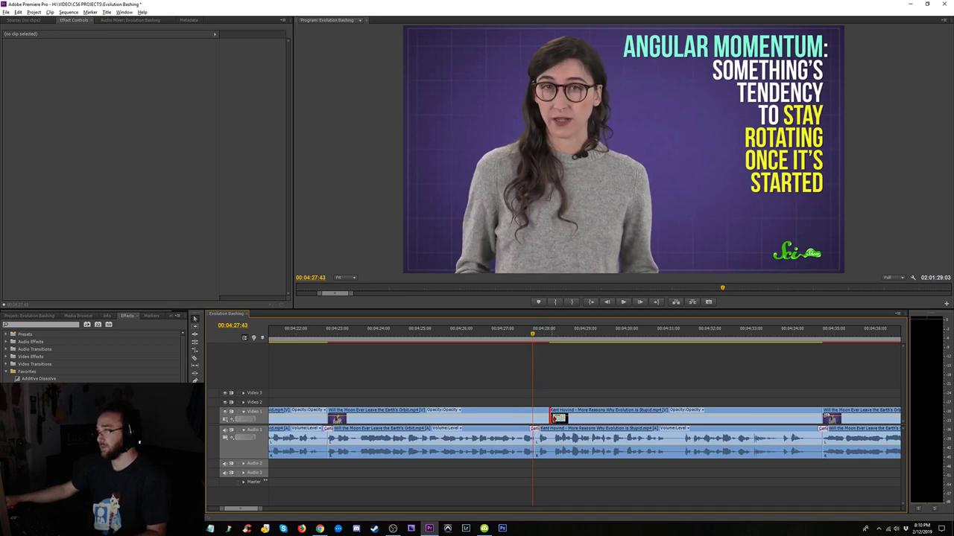
drag(551, 419, 532, 413)
drag(534, 336, 559, 337)
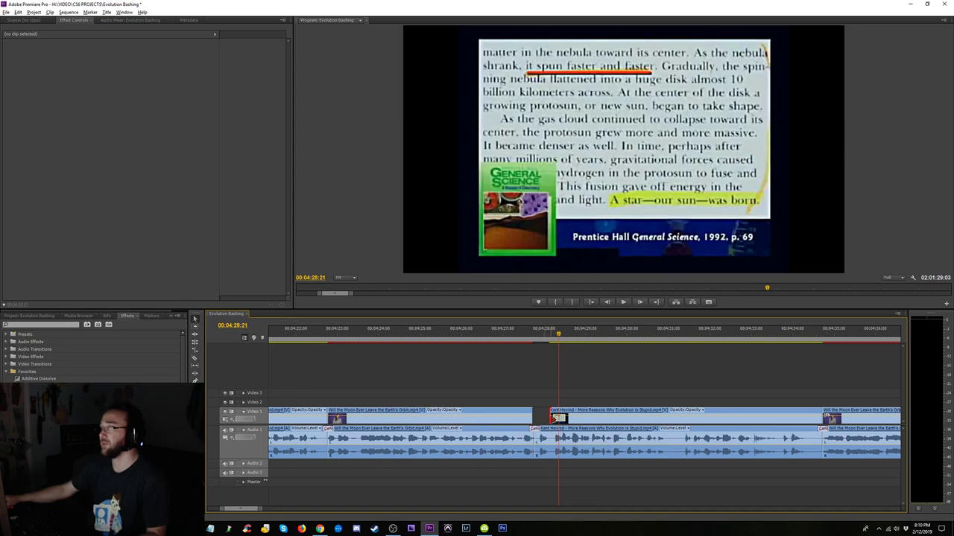
drag(552, 418, 542, 418)
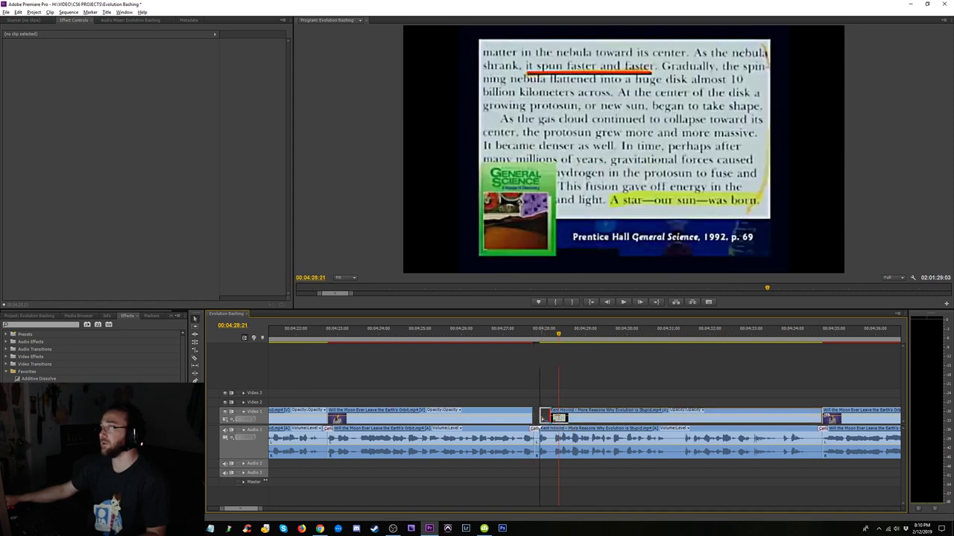
- Split the Kent Hovind video at 4:32:13, slide its first part back against the Moon clip, and play back both cuts
drag(558, 335, 718, 349)
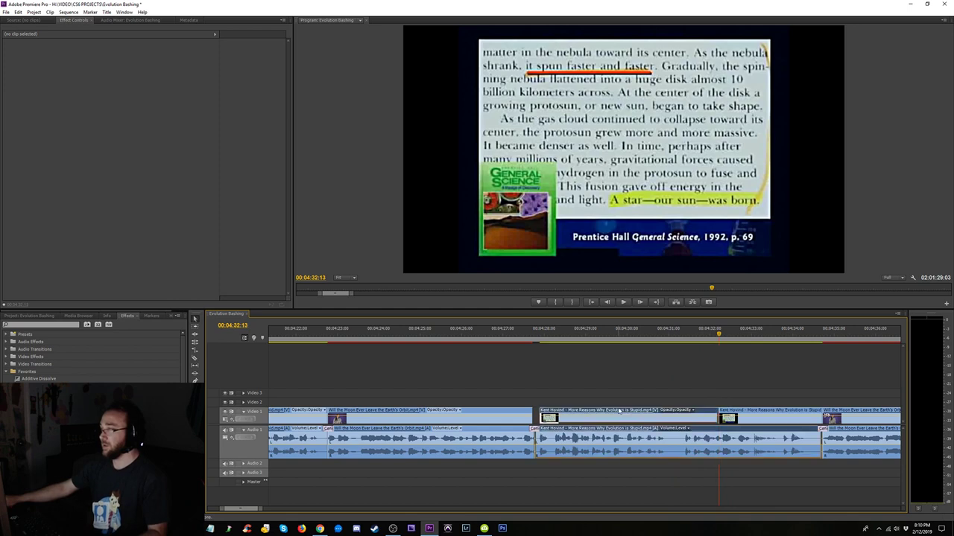
drag(639, 417, 627, 413)
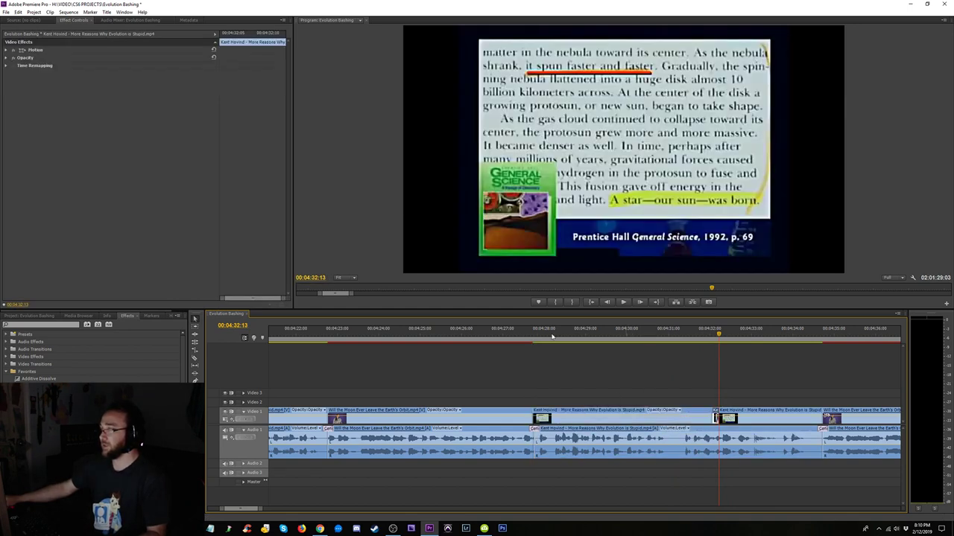
click(528, 335)
key(space)
click(694, 337)
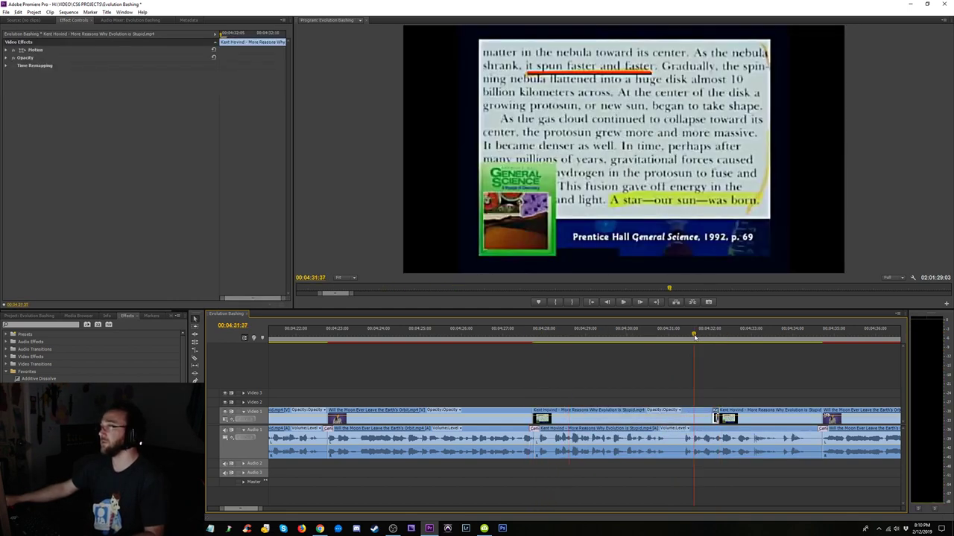
key(space)
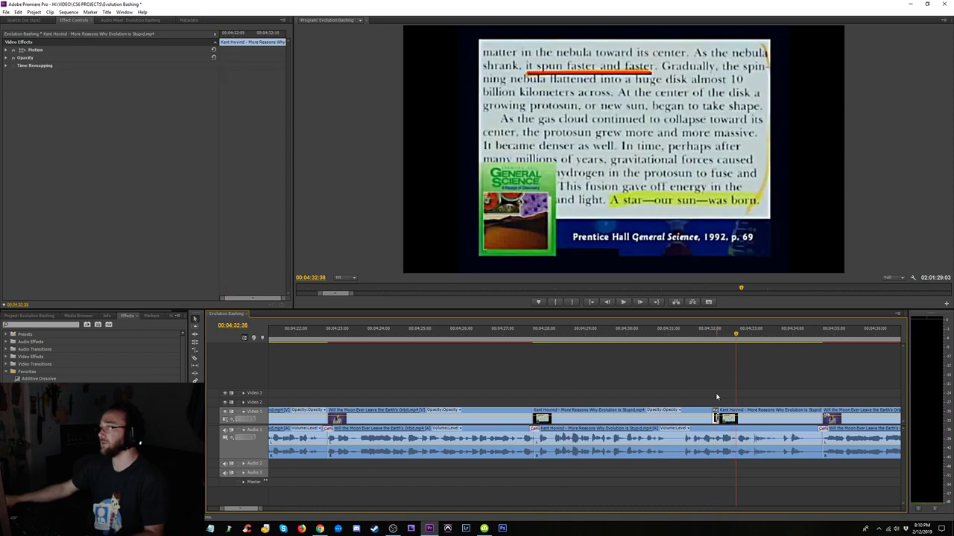
- Remove the leftover Kent Hovind video sliver near 4:32:05, extend the preceding part to the 4:32:13 cut, and play it back
key(Delete)
drag(711, 417, 728, 408)
click(702, 333)
drag(712, 336, 722, 339)
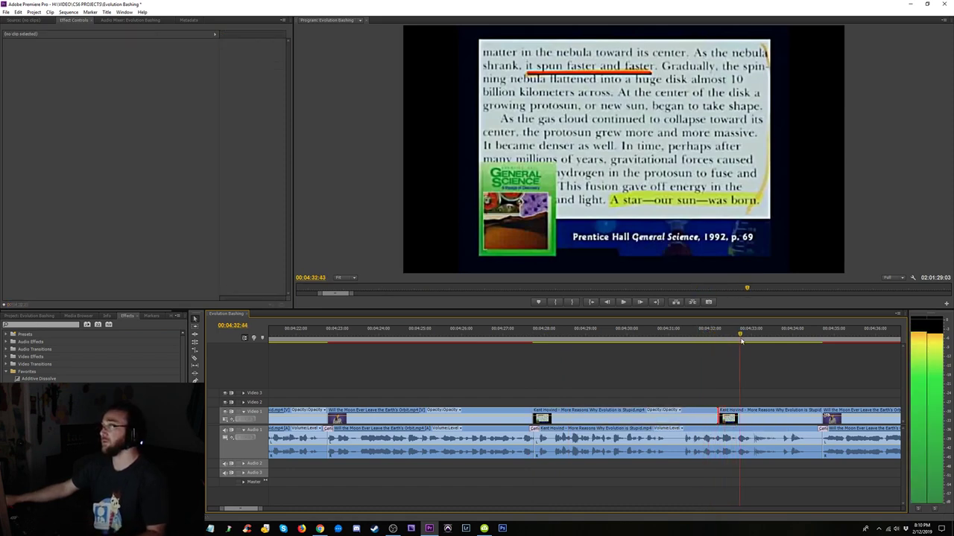
key(space)
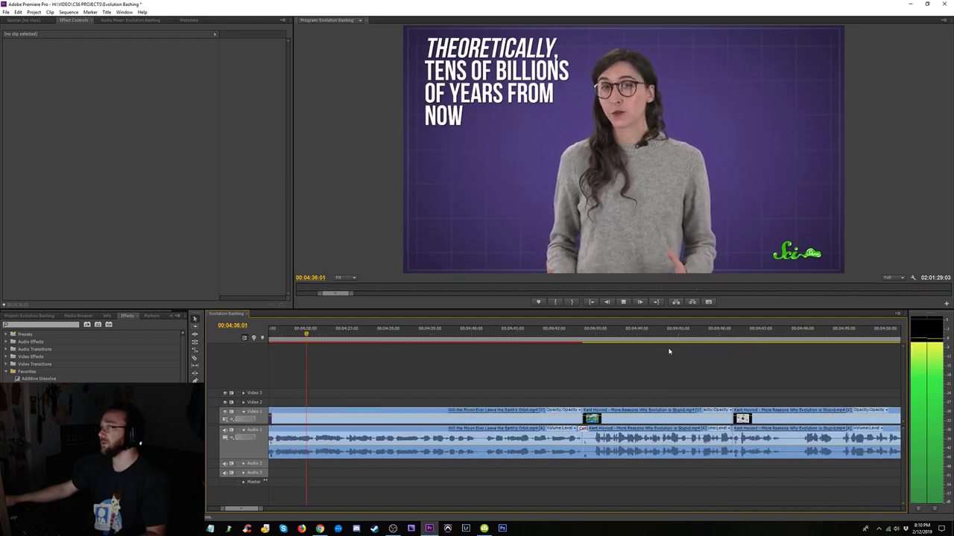
- Trim the start of the Kent Hovind merry-go-round clip at about 4:42:38 and close the resulting gap
key(minus)
key(minus)
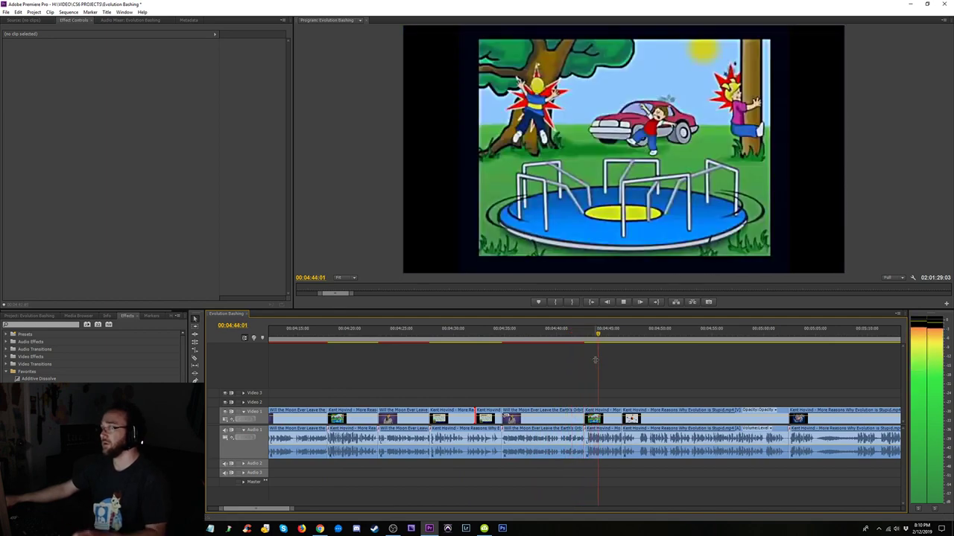
key(space)
click(577, 332)
key(space)
key(=)
key(=)
key(=)
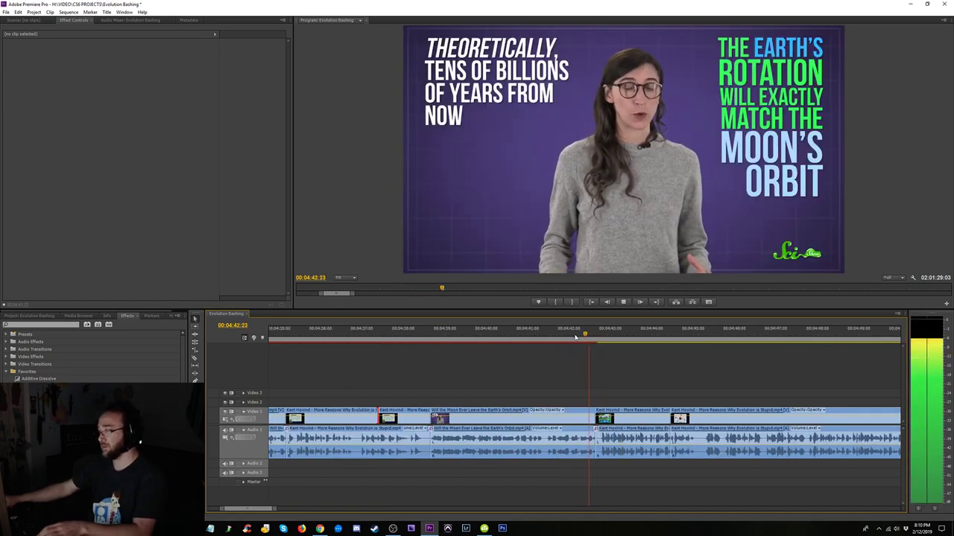
mouse_move(611, 418)
mouse_down()
mouse_move(627, 418)
mouse_move(596, 416)
mouse_up()
key(Delete)
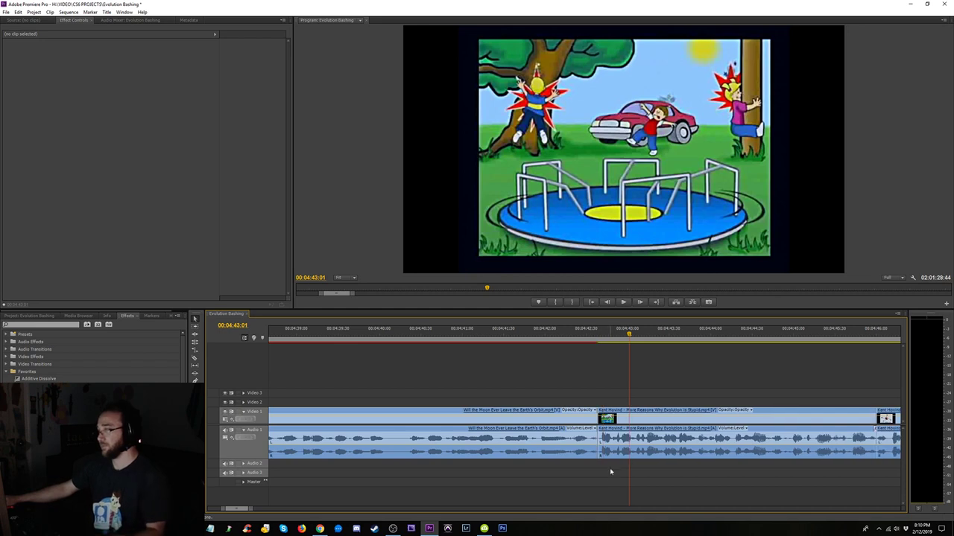
- Add an audio crossfade at the cut into the merry-go-round clip near 4:42:38 and play back the transition
drag(589, 461, 600, 453)
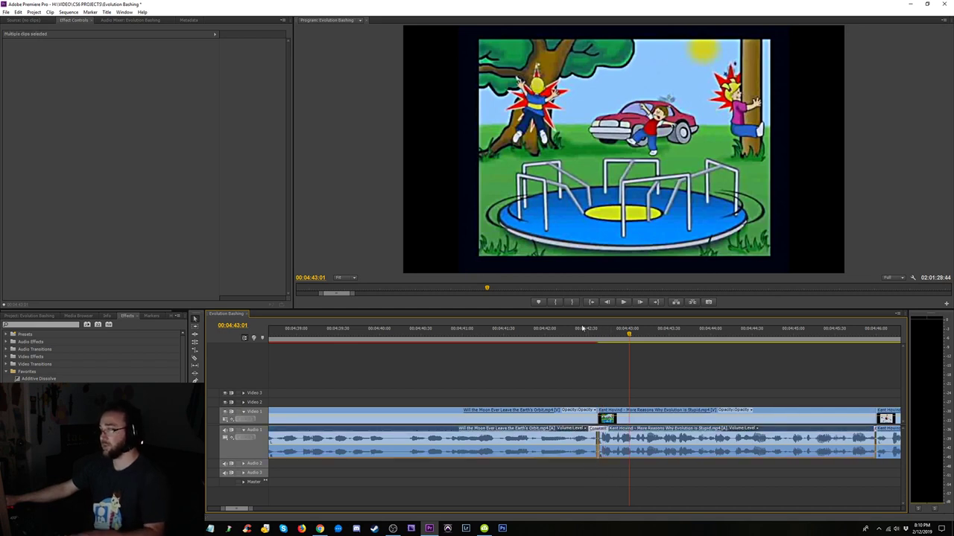
click(517, 335)
key(space)
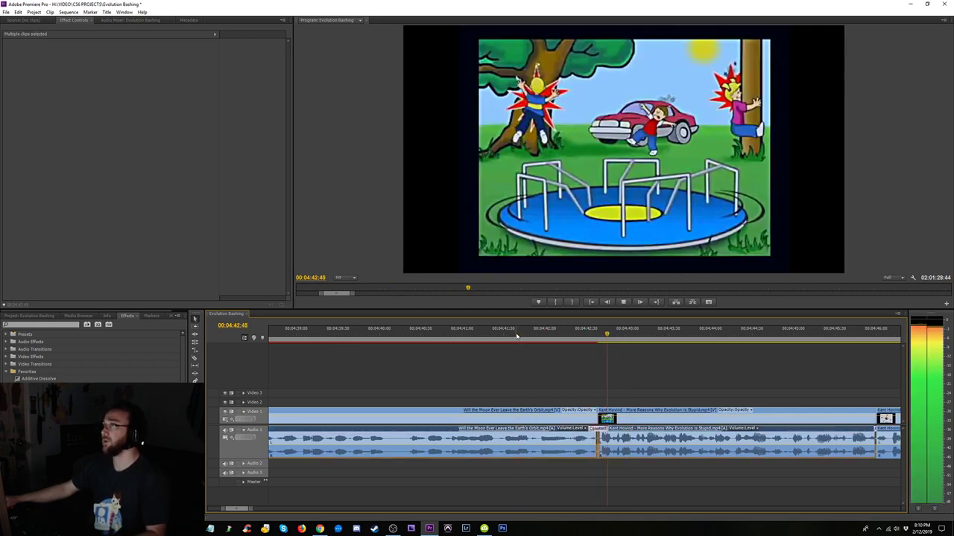
drag(516, 336, 364, 335)
key(space)
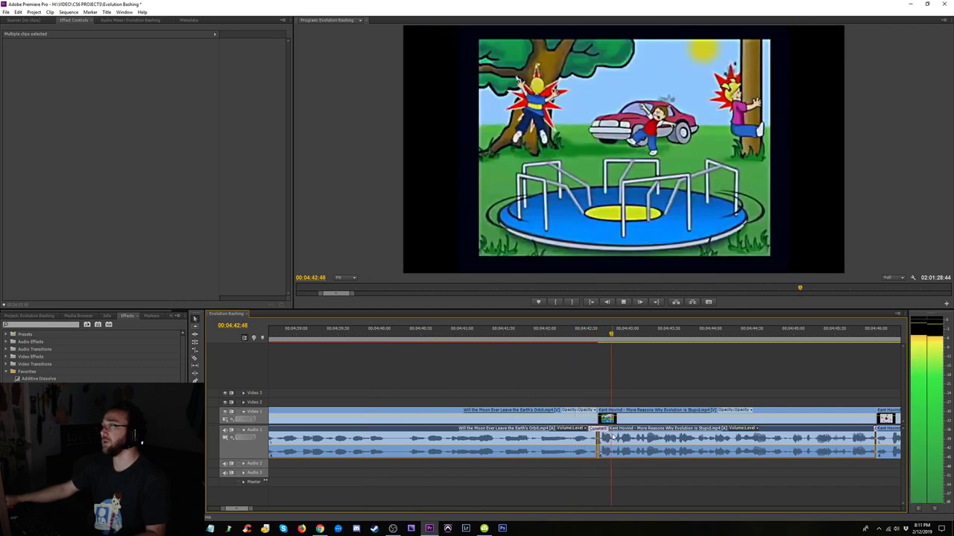
key(space)
- Move only the video cut before the merry-go-round clip earlier, to about 4:42:31, and replay the transition
click(594, 419)
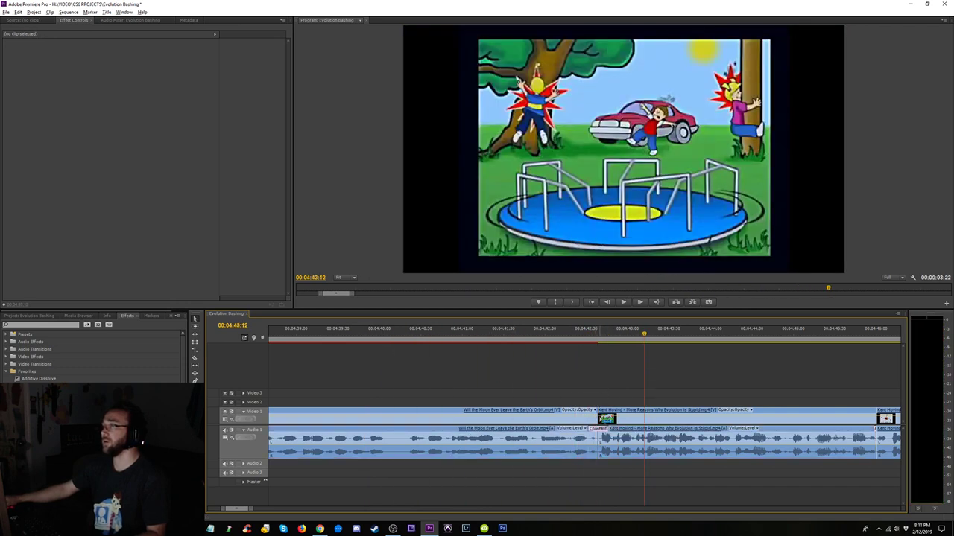
drag(594, 419, 806, 419)
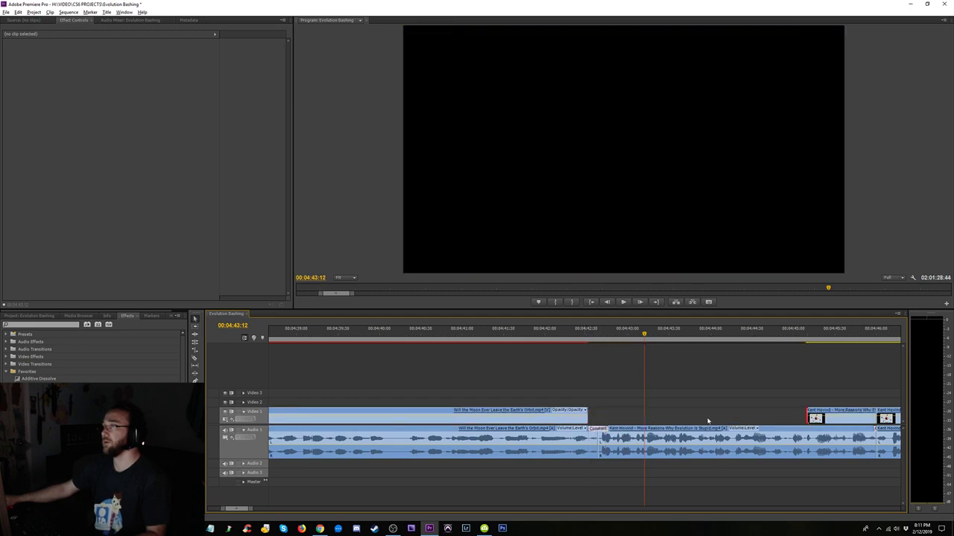
mouse_move(589, 413)
mouse_down()
mouse_move(771, 408)
mouse_move(588, 410)
mouse_up()
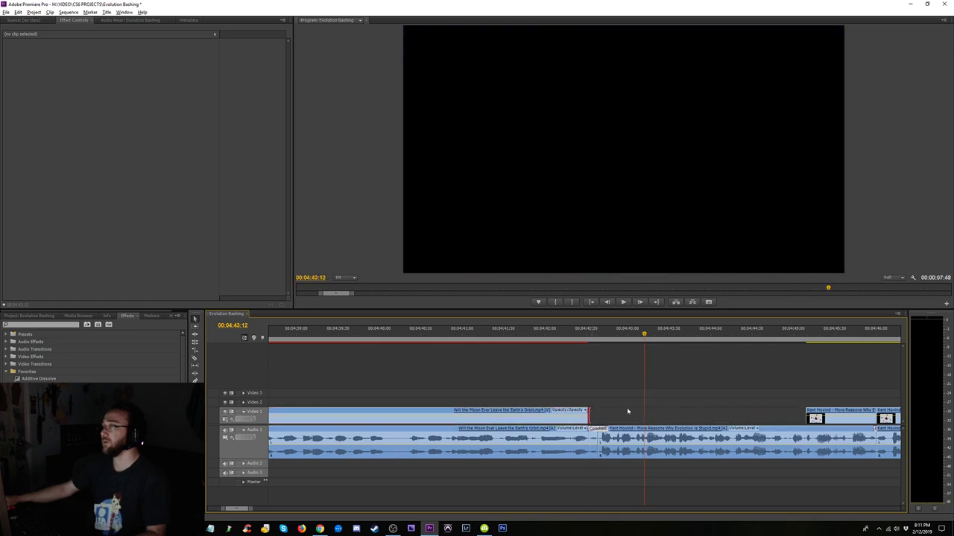
drag(801, 410, 592, 414)
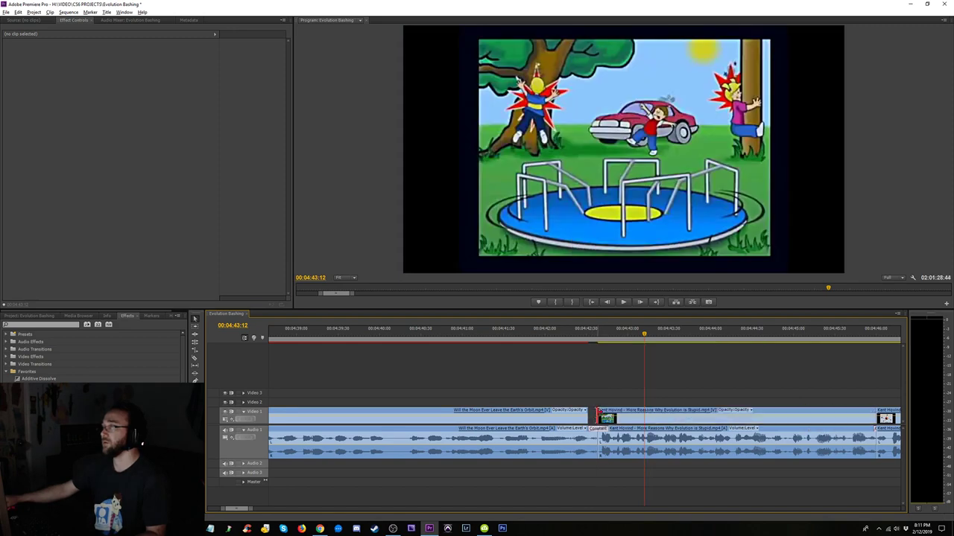
click(566, 334)
key(space)
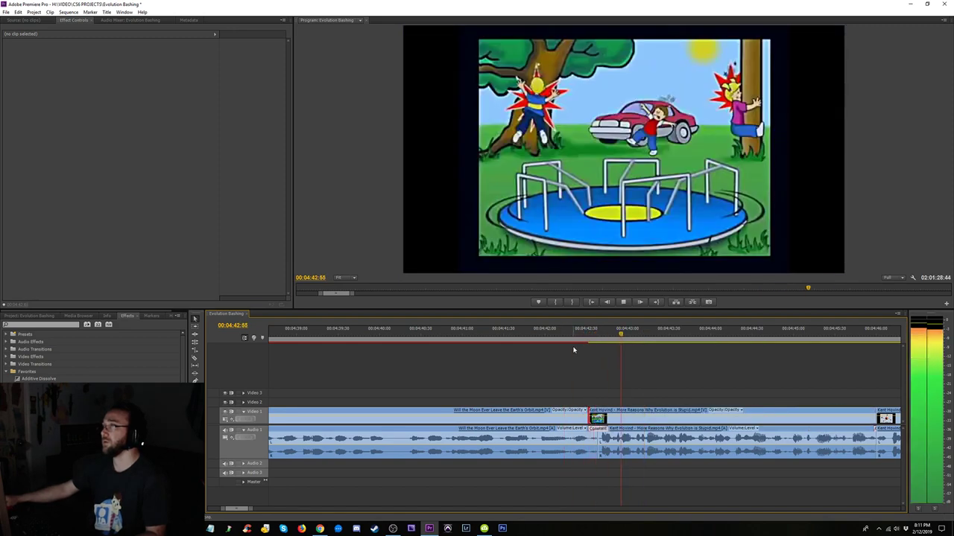
drag(585, 336, 582, 336)
key(space)
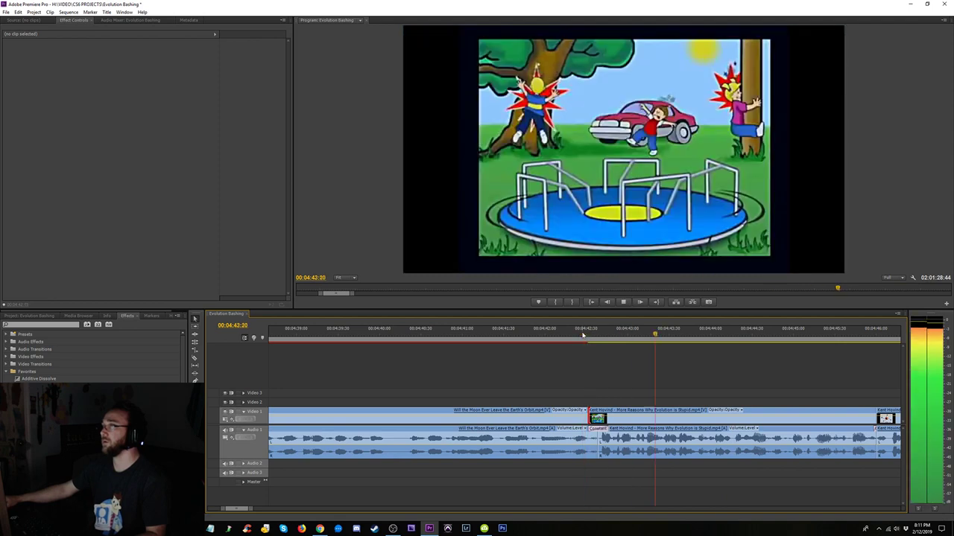
- Play back the edited Moon and Kent Hovind section between about 4:24 and 4:47 to check its transitions
key(minus)
key(minus)
key(minus)
key(minus)
click(497, 338)
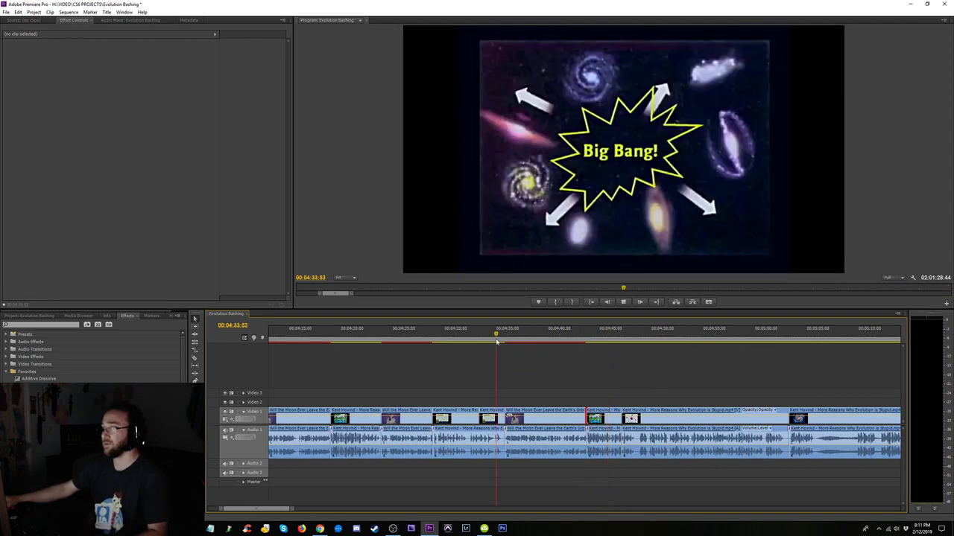
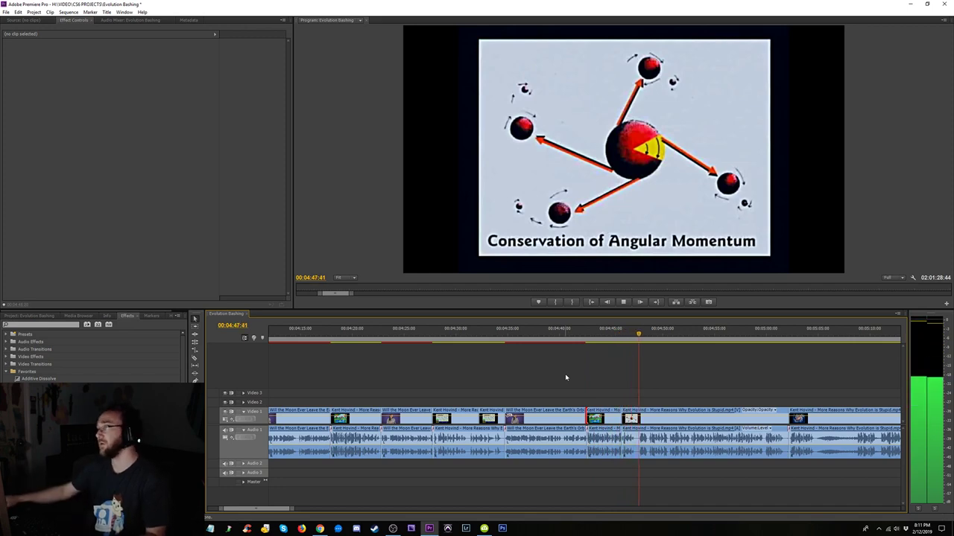
click(468, 336)
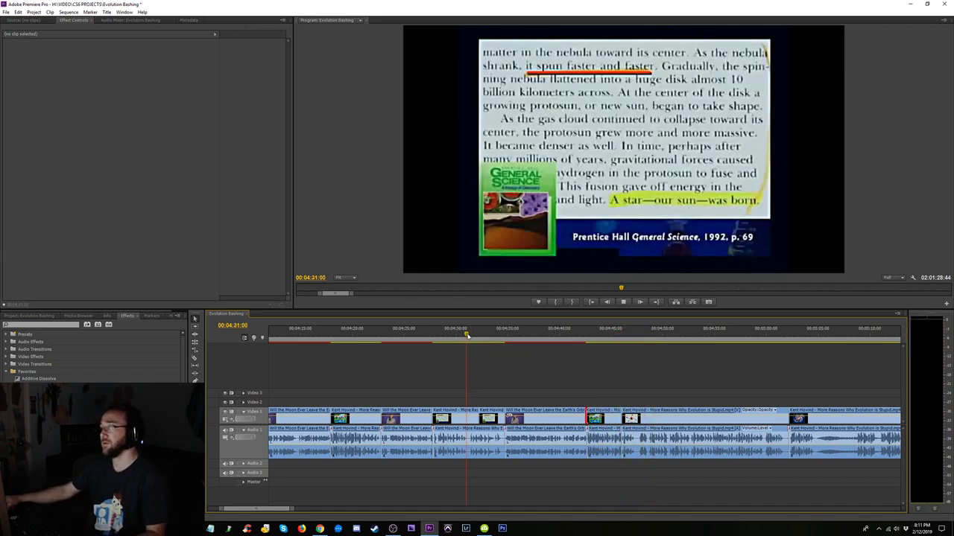
click(387, 335)
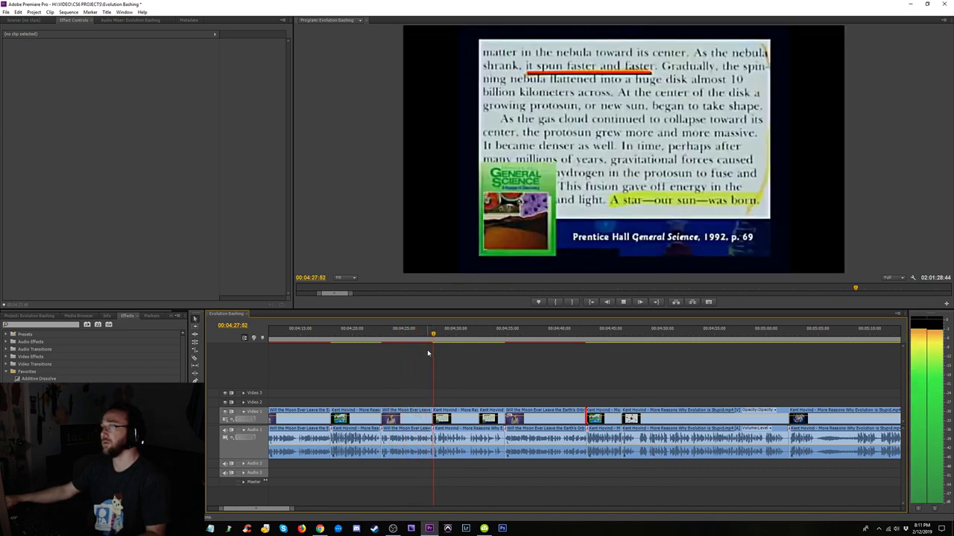
key(space)
- Place a copy of the Moon clip preceding the merry-go-round clip after the end of the Earth clip, near 7:40
click(551, 426)
key(minus)
key(minus)
key(minus)
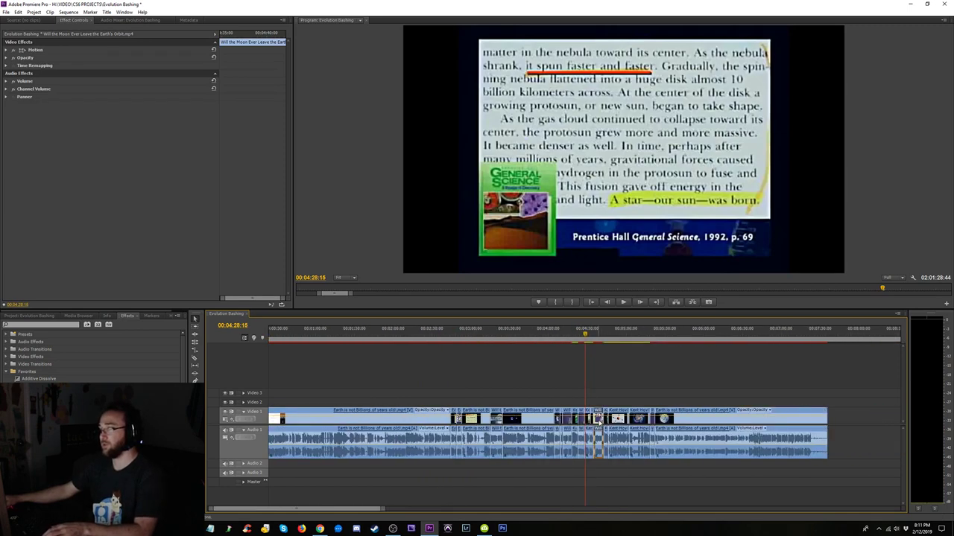
drag(806, 418, 833, 418)
click(834, 334)
key(equal)
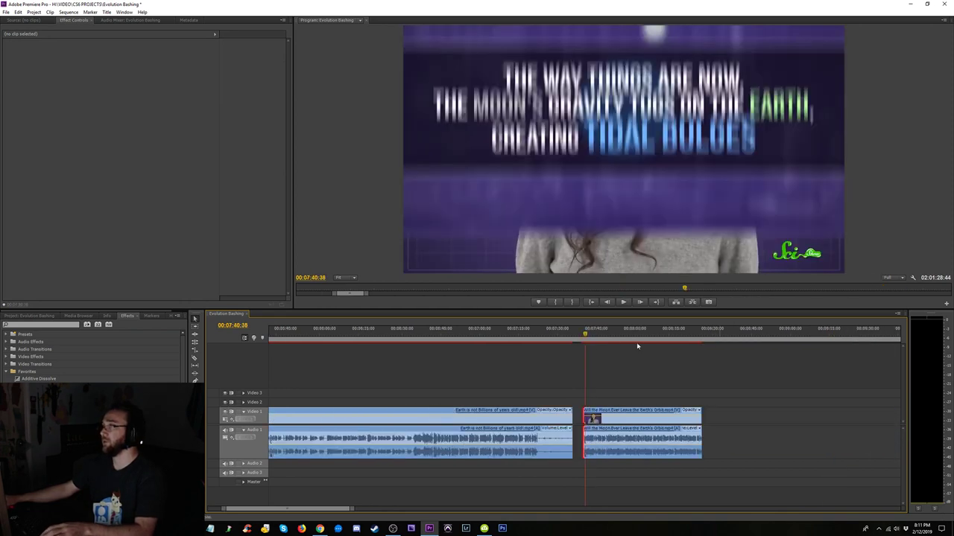
- Extend the copied Moon clip's end, trim its start to about 8:02, and play through it to the figure-skater illustration
click(612, 335)
drag(612, 336, 620, 336)
drag(588, 419, 645, 419)
click(676, 334)
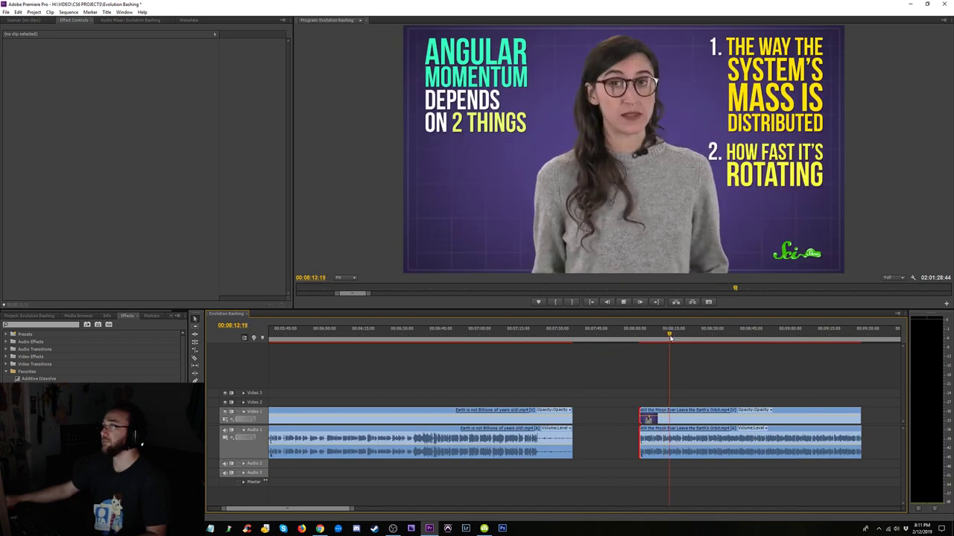
click(705, 334)
key(space)
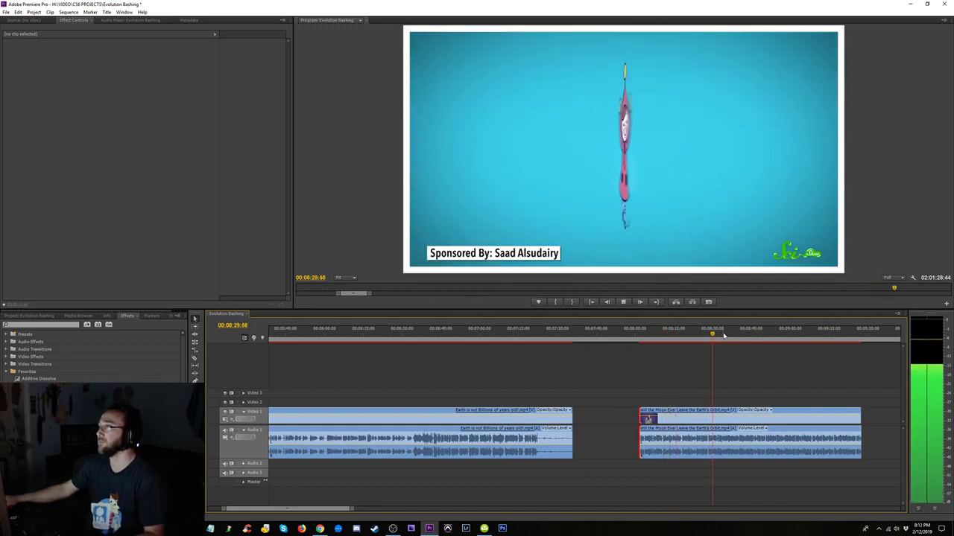
click(678, 335)
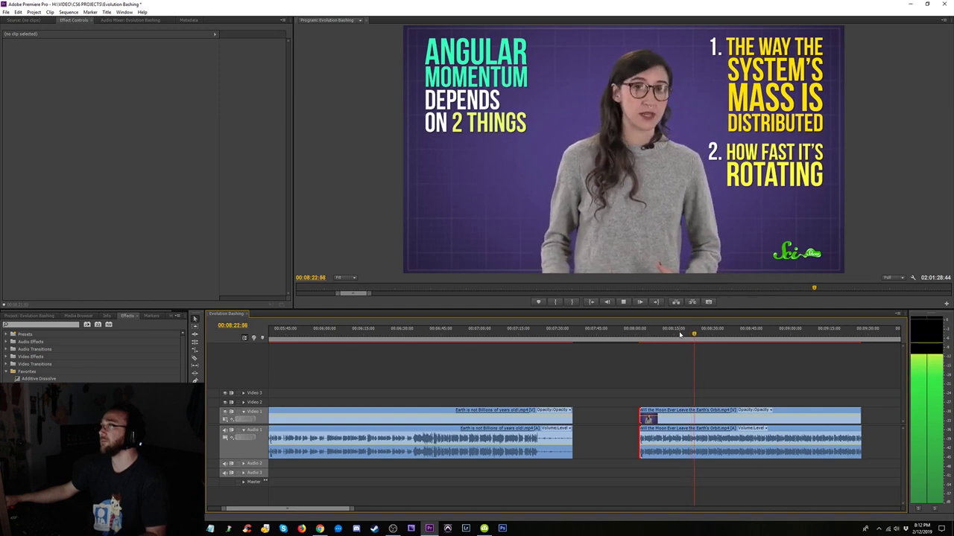
key(space)
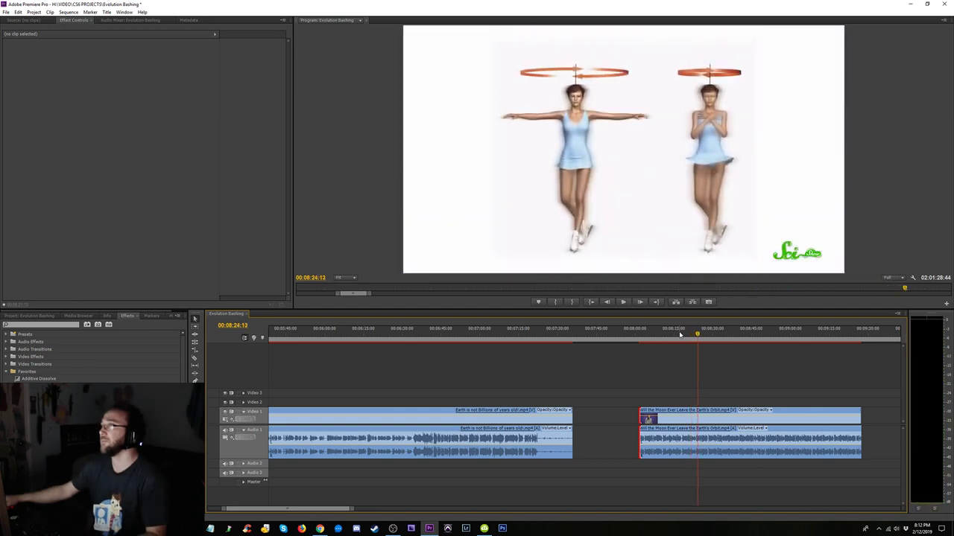
- Trim the copied Moon clip to the skater segment from 8:24:13 to 8:30:02 and cut it out of that spot
drag(645, 419, 700, 419)
key(space)
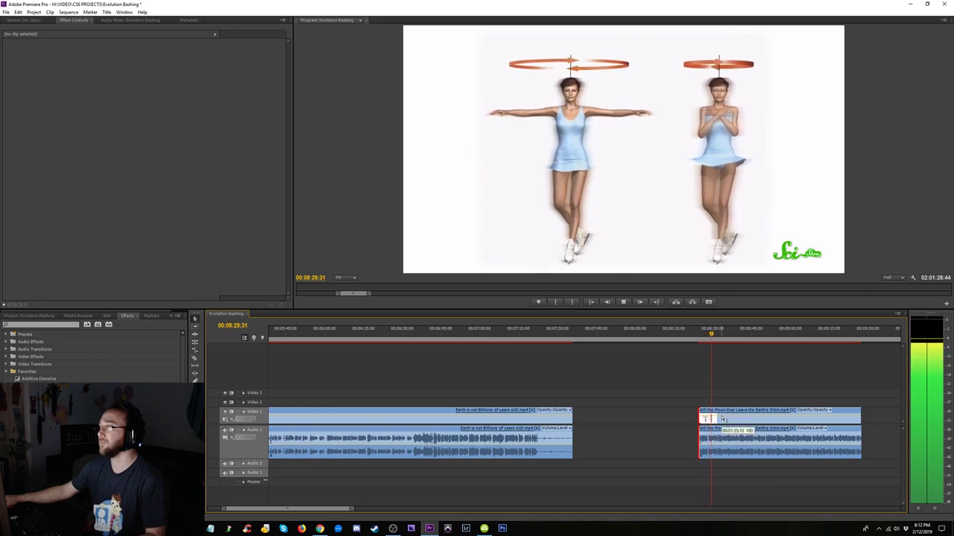
key(space)
drag(863, 421, 712, 423)
key(Delete)
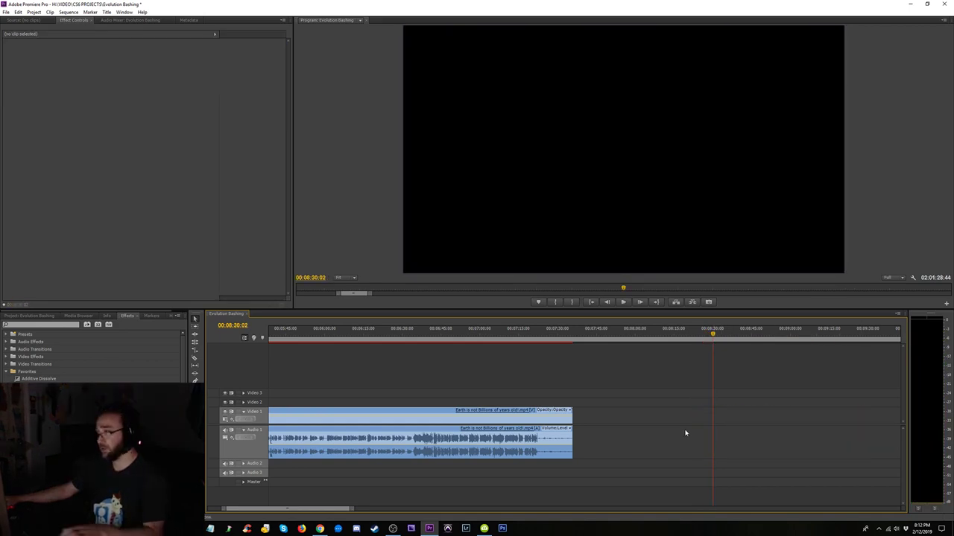
- Replace the Moon clip before the merry-go-round clip, from about 4:34, with the skater segment and close the remaining gap
key(minus)
key(minus)
key(minus)
drag(370, 345, 361, 344)
key(equal)
key(equal)
key(equal)
key(equal)
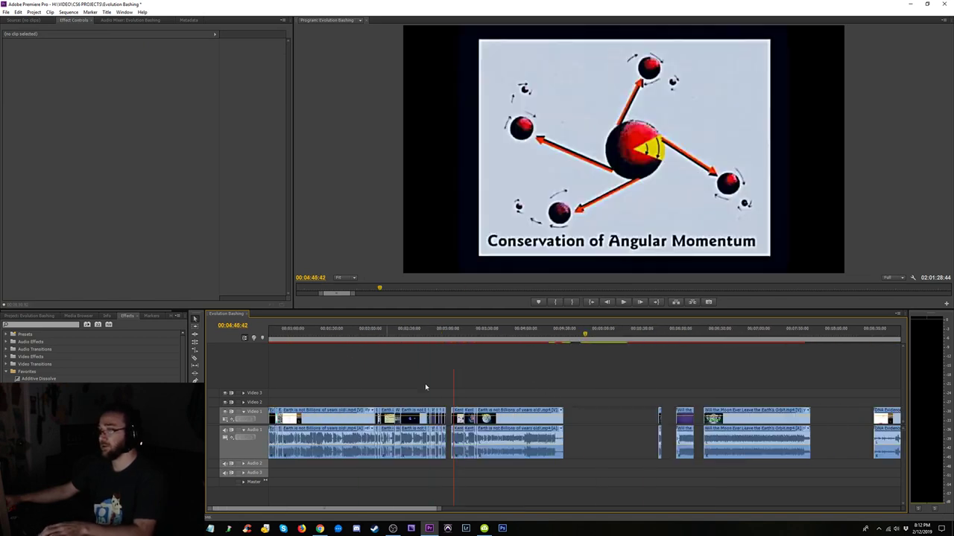
click(547, 339)
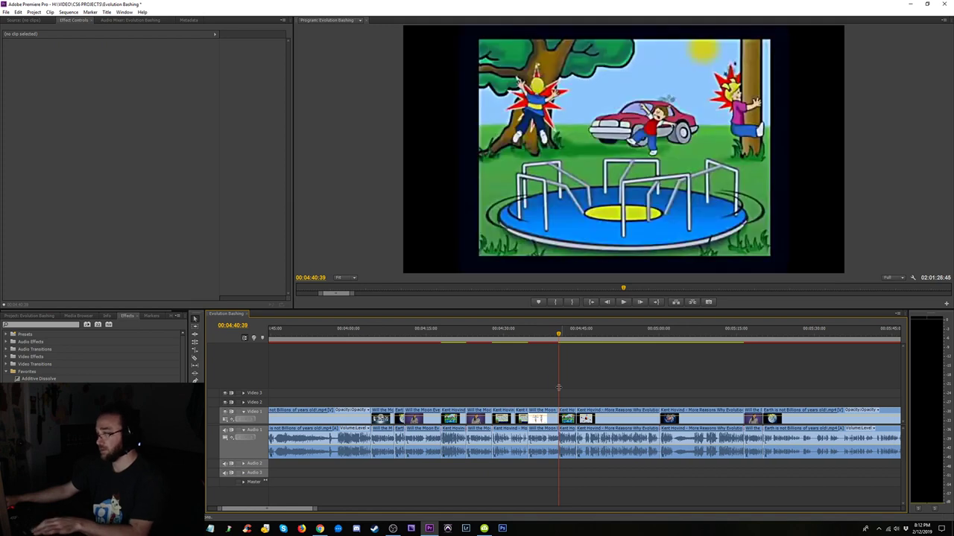
- Play the cut into the figure-skater clip and add Constant Power crossfades to the audio cuts at both of its ends
click(536, 337)
key(equal)
key(equal)
click(537, 338)
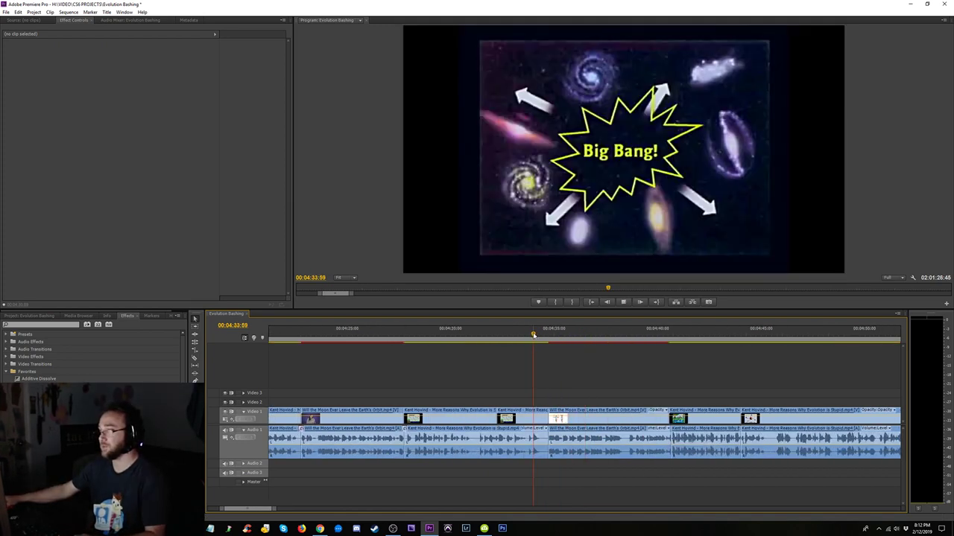
key(space)
key(space)
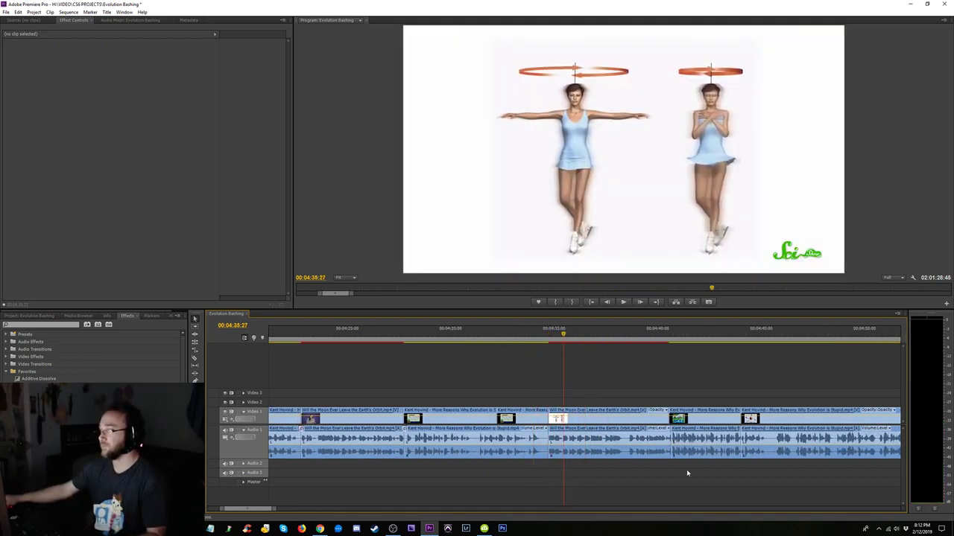
drag(686, 455, 534, 473)
- Shorten the Constant Power crossfade at the start of the skater clip so it starts at the cut, and play across it
click(531, 337)
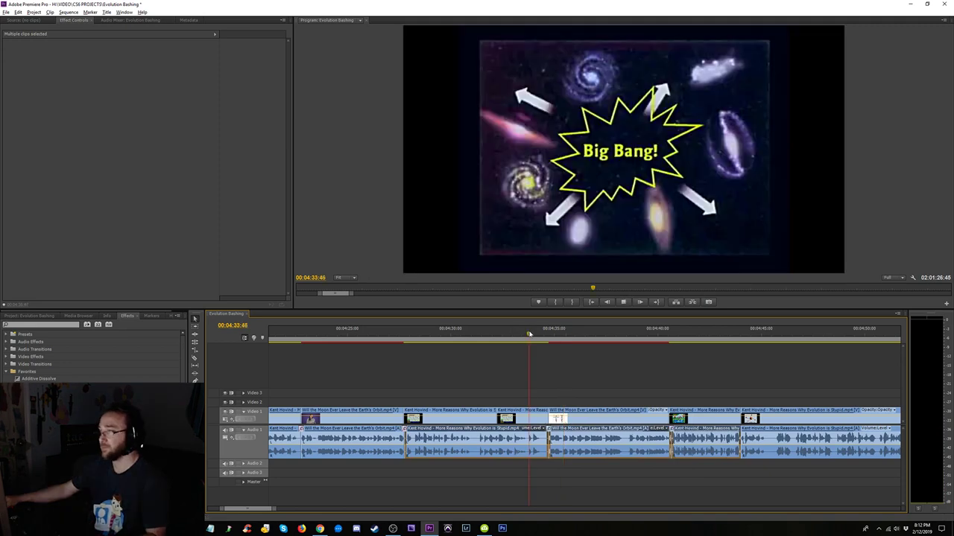
key(space)
key(equal)
key(space)
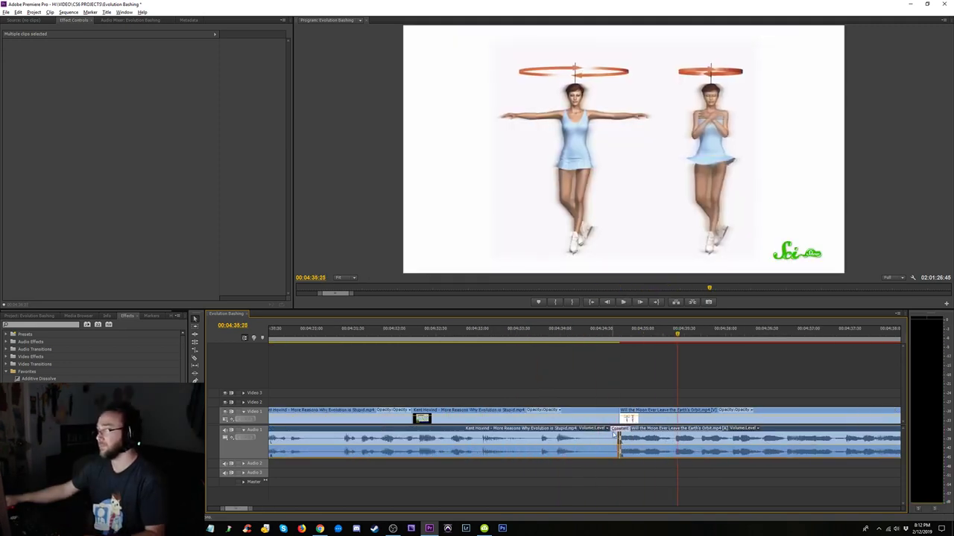
drag(612, 429, 620, 429)
click(533, 336)
key(space)
key(space)
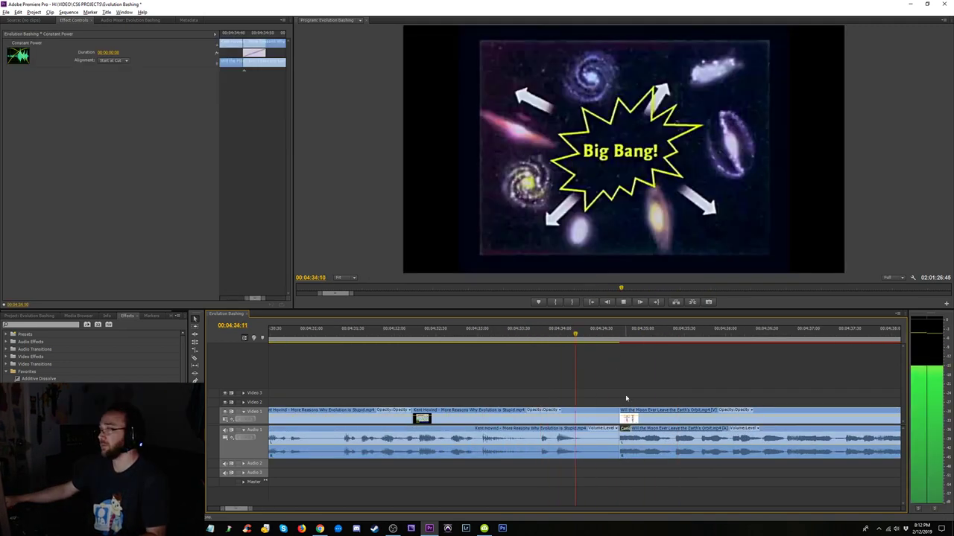
key(minus)
key(minus)
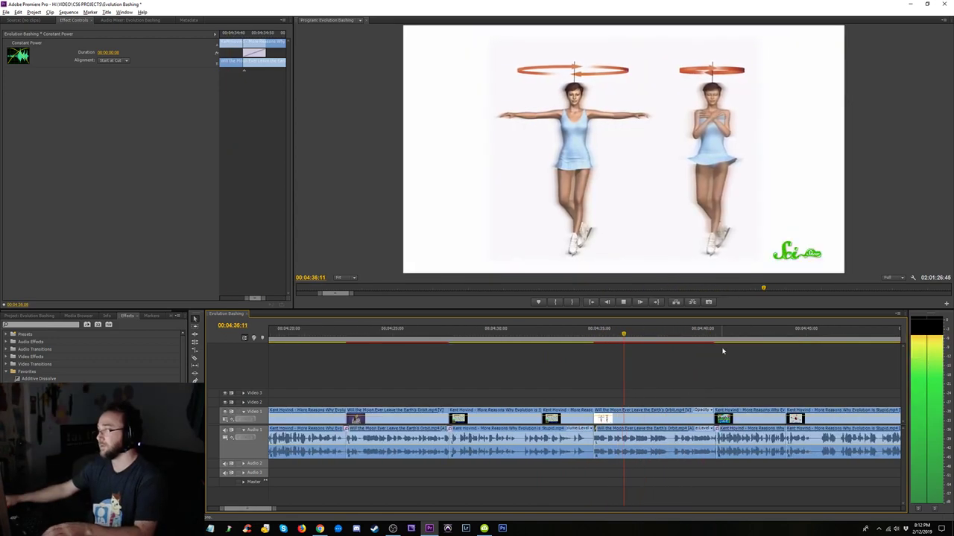
- Shorten the crossfade between the skater and merry-go-round clips to 7 frames, ending at the cut, and play it back
click(701, 342)
key(space)
key(equal)
key(equal)
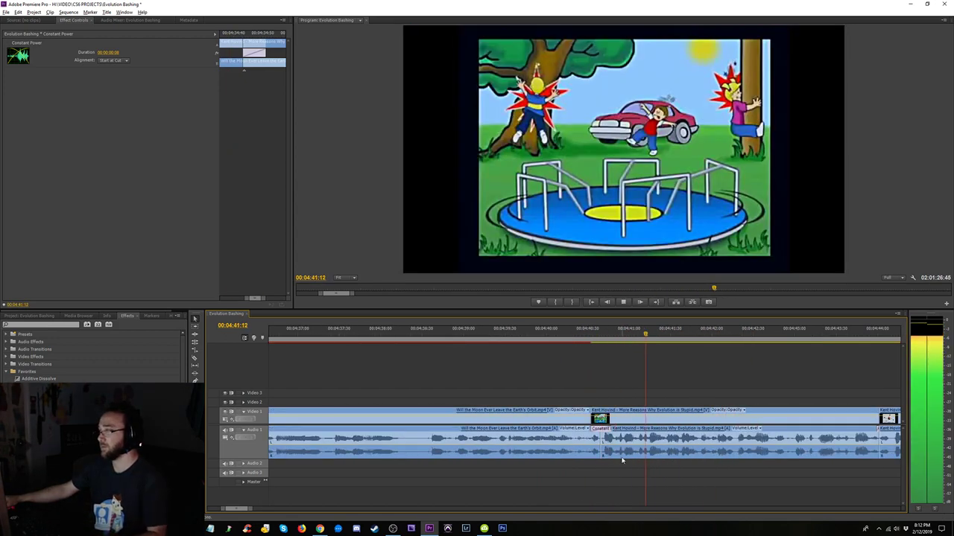
key(space)
click(511, 334)
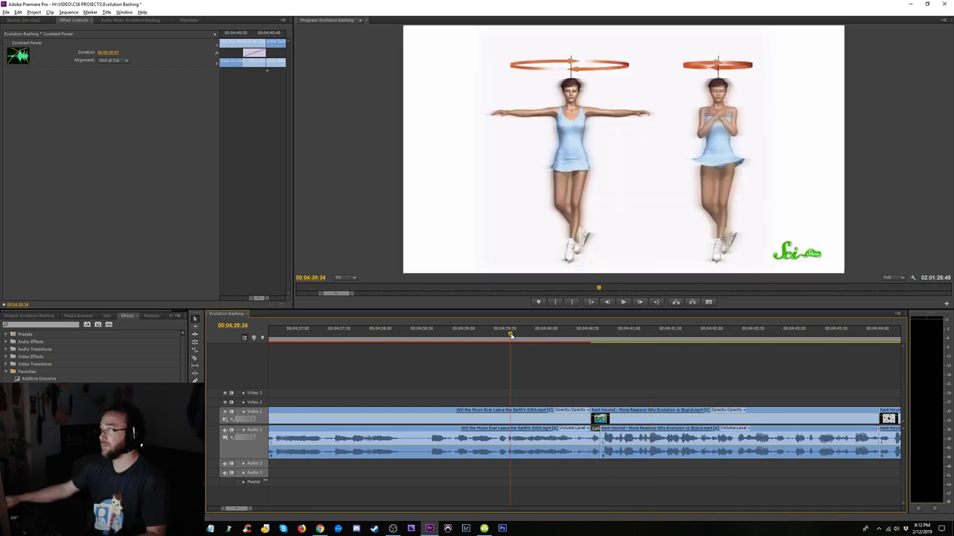
key(space)
key(space)
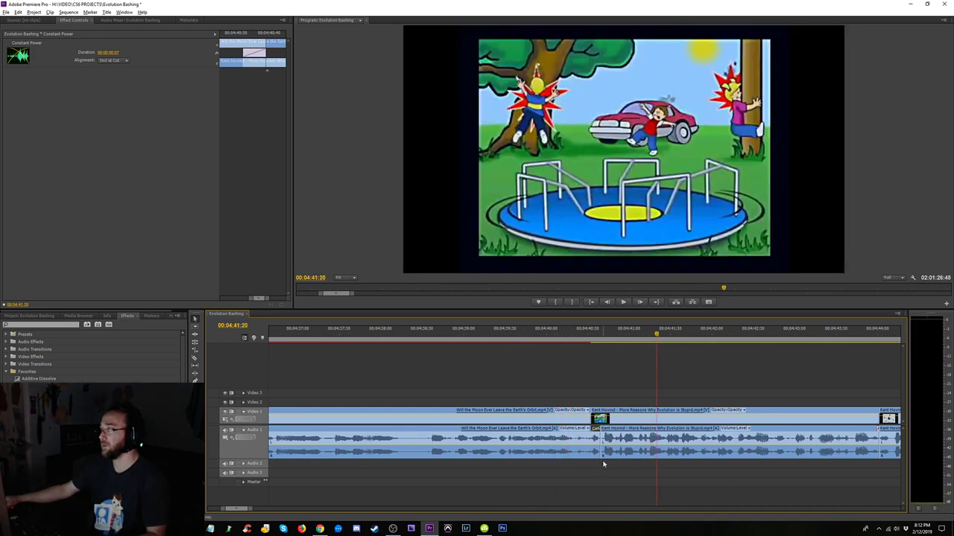
- Ripple-trim a few frames from the merry-go-round clip's audio start and re-add a 7-frame crossfade ending at the cut
mouse_move(595, 440)
mouse_down()
mouse_move(603, 419)
mouse_move(597, 438)
mouse_up()
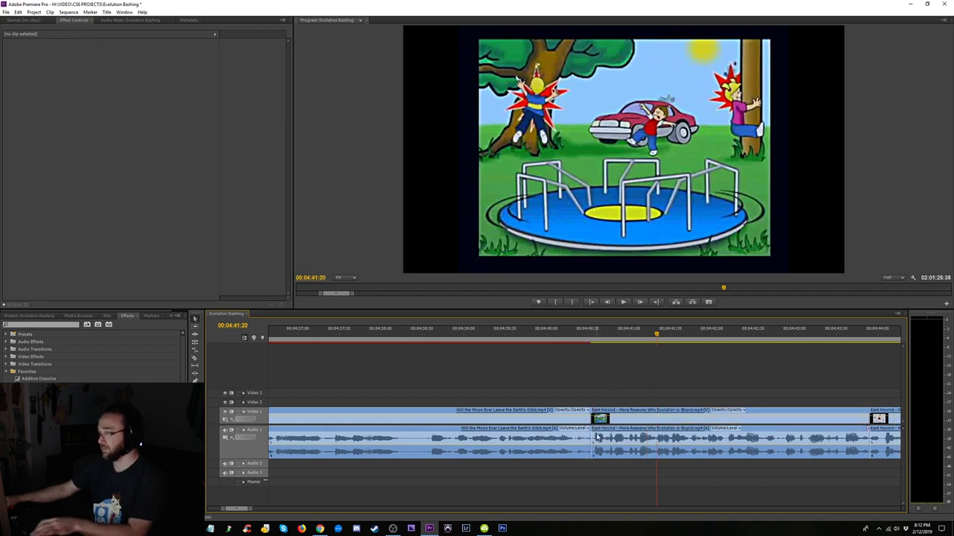
drag(593, 477, 581, 461)
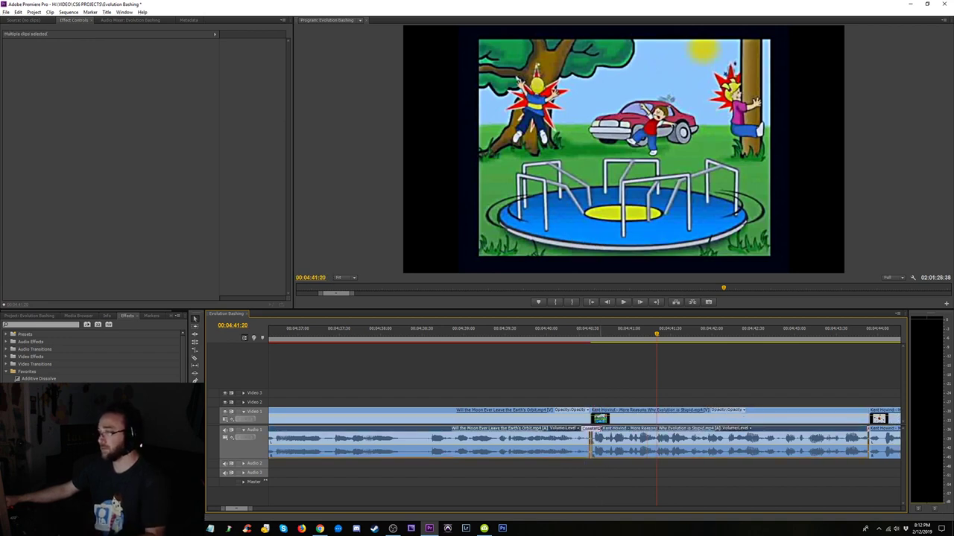
click(586, 430)
click(481, 336)
key(space)
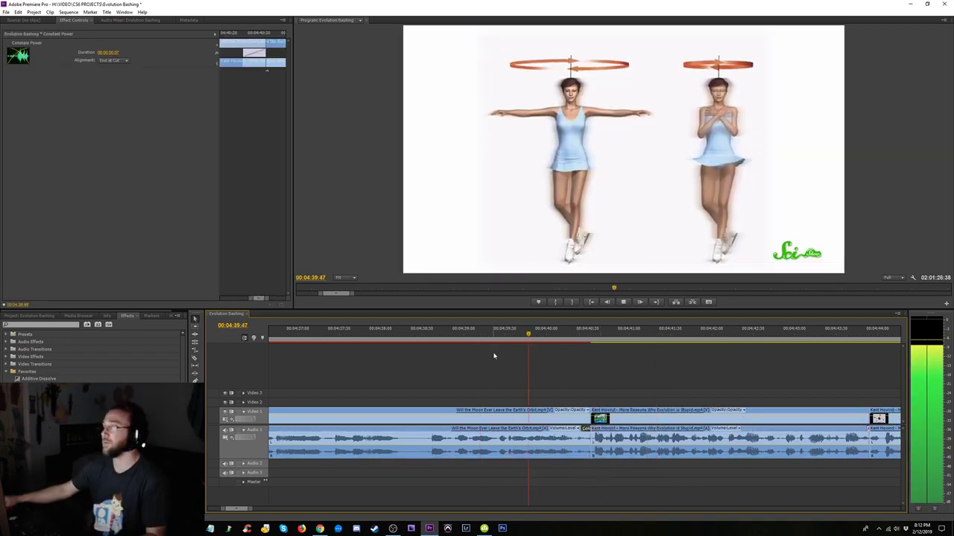
key(space)
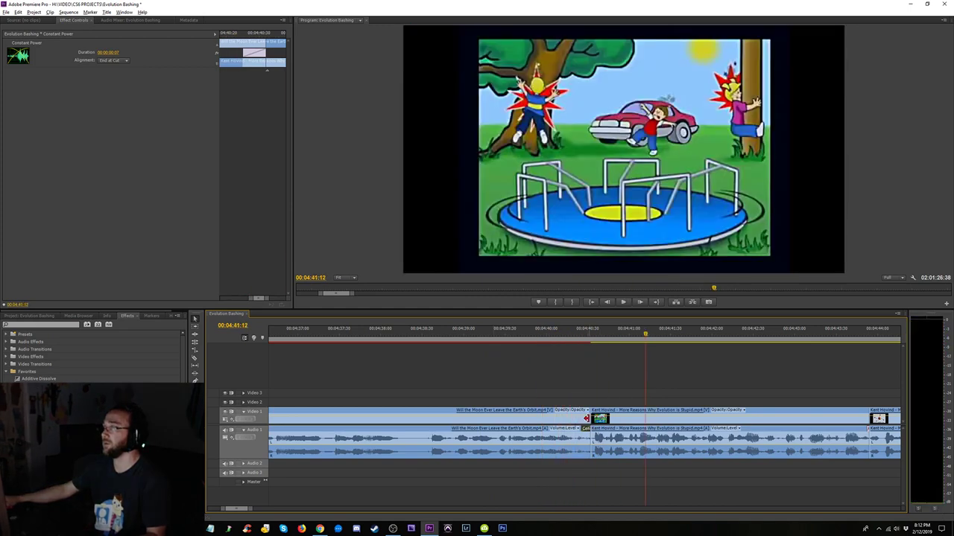
- Roll only the video cut between the skater and merry-go-round clips earlier, to about 4:40:11, keeping the audio cut in place
drag(586, 418, 563, 418)
click(541, 335)
key(space)
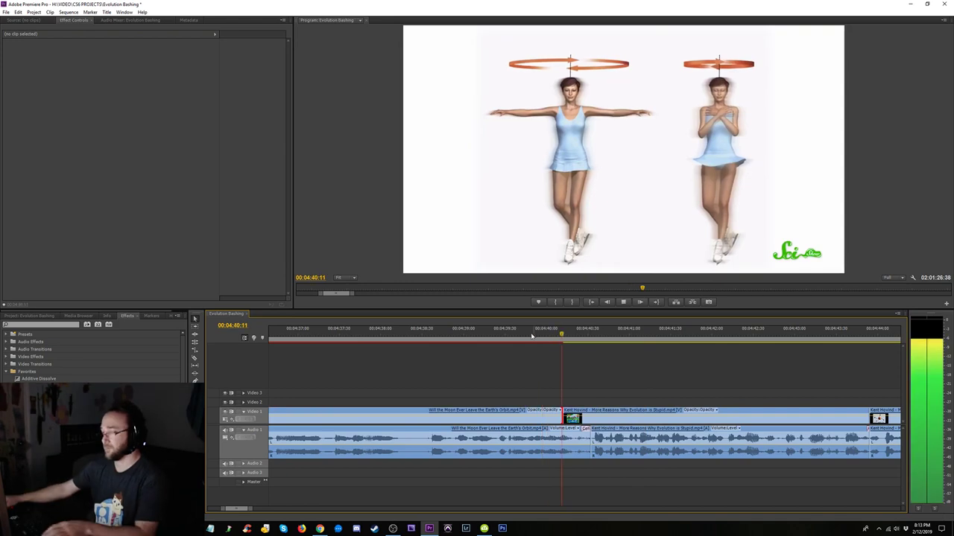
- Play the sequence from about 4:34 through the figure-skater clip into the merry-go-round clip to check both transitions
key(minus)
key(minus)
key(minus)
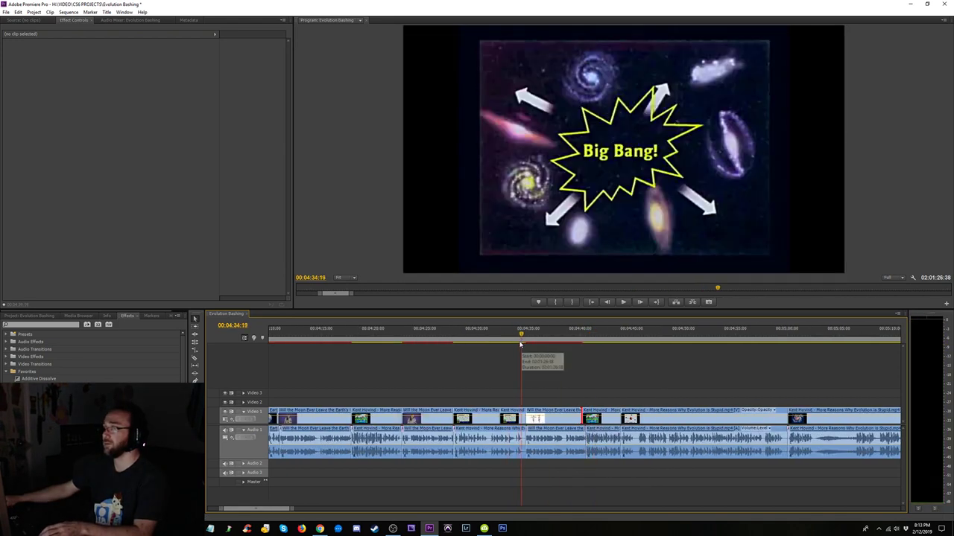
key(equal)
key(equal)
key(equal)
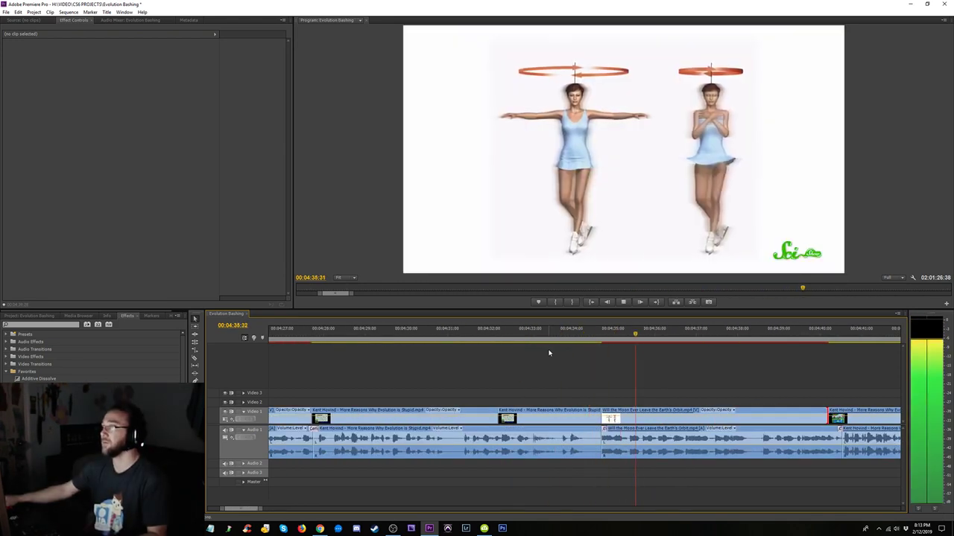
key(minus)
key(minus)
key(minus)
key(minus)
key(minus)
key(minus)
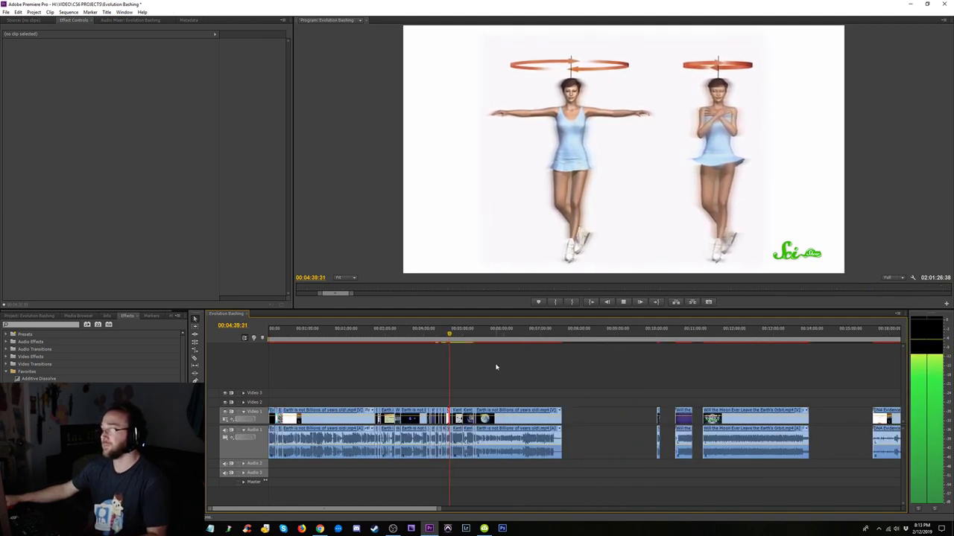
key(space)
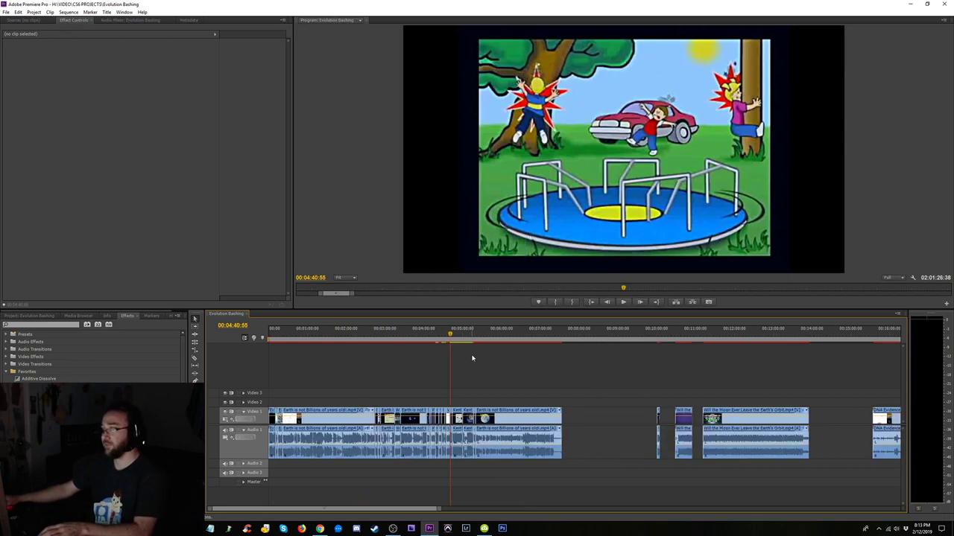
- Play the short leftover Moon clip near 10:02 and delete it from the timeline
click(617, 337)
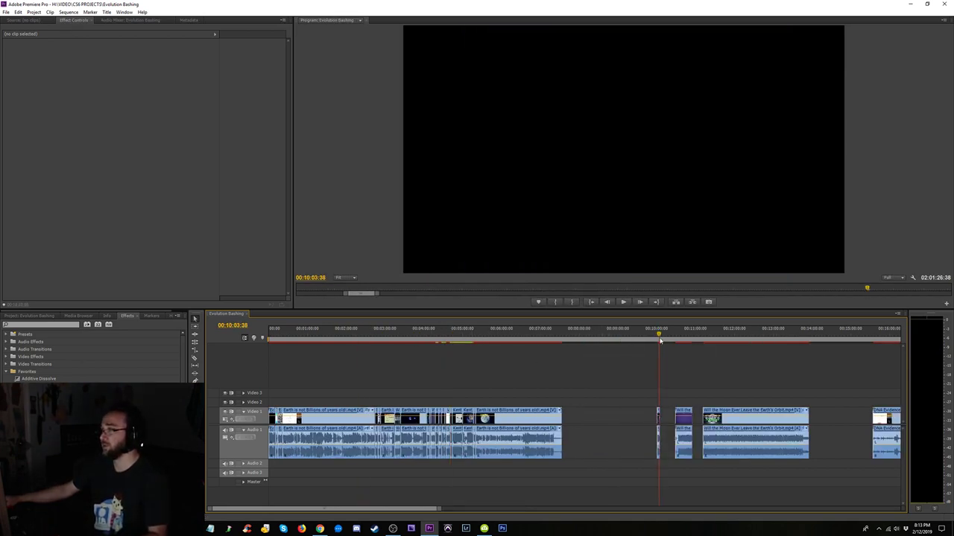
key(space)
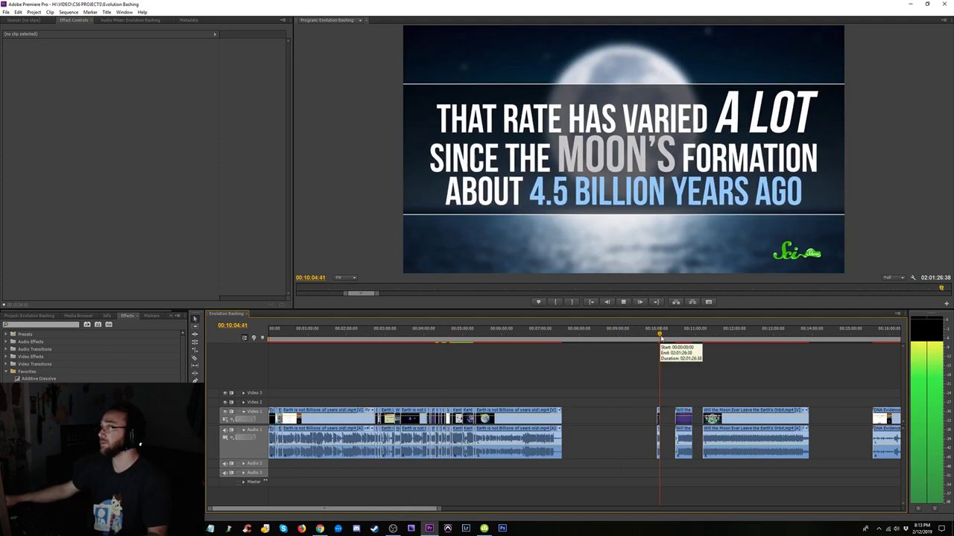
drag(658, 336, 659, 341)
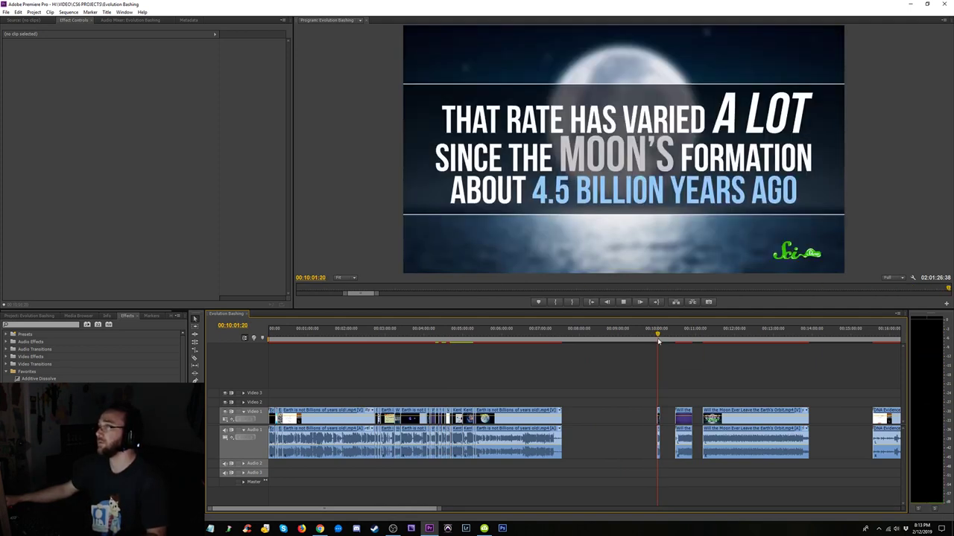
key(space)
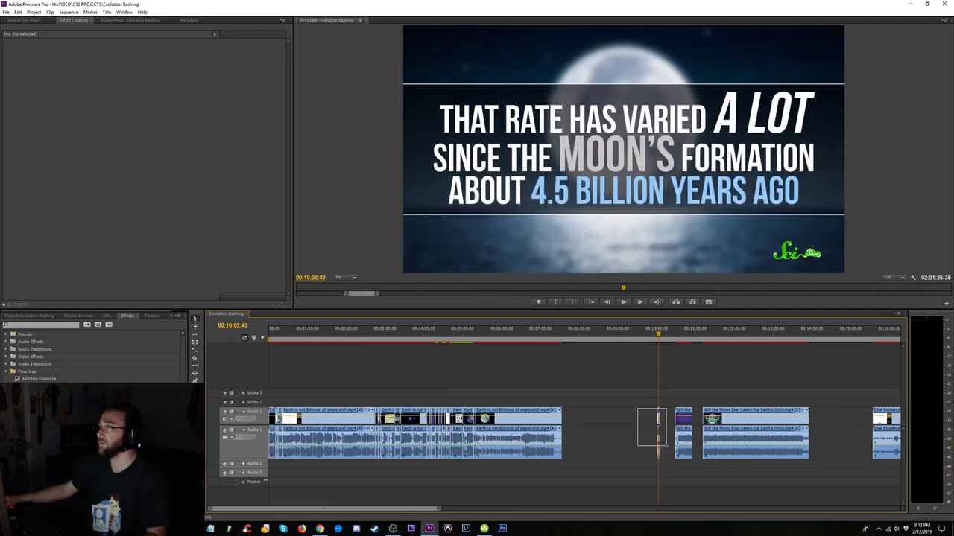
drag(638, 446, 654, 443)
key(Delete)
- Play the sequence around 5:16 and 4:29, and undo the deletion of the short Moon clip near 10:02
click(471, 337)
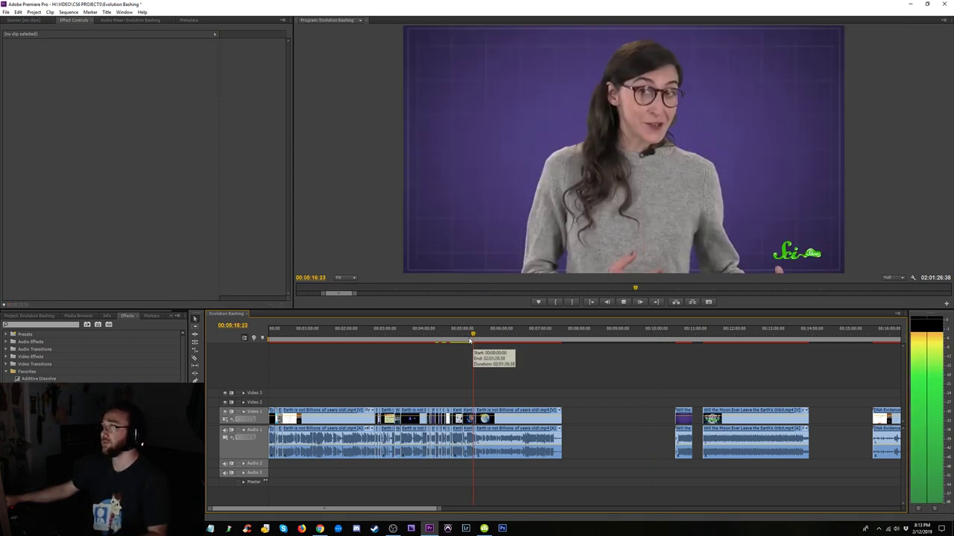
click(455, 340)
drag(454, 341, 443, 345)
key(space)
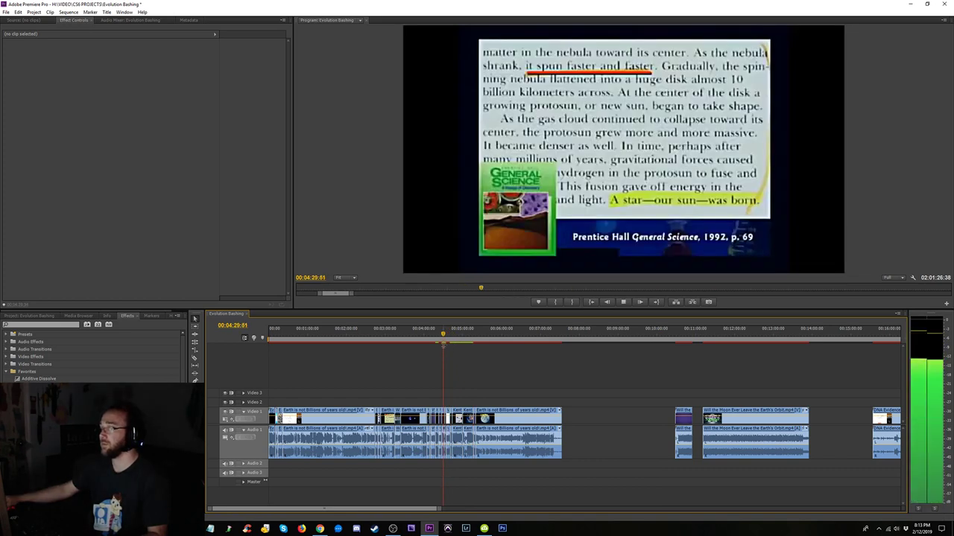
key(space)
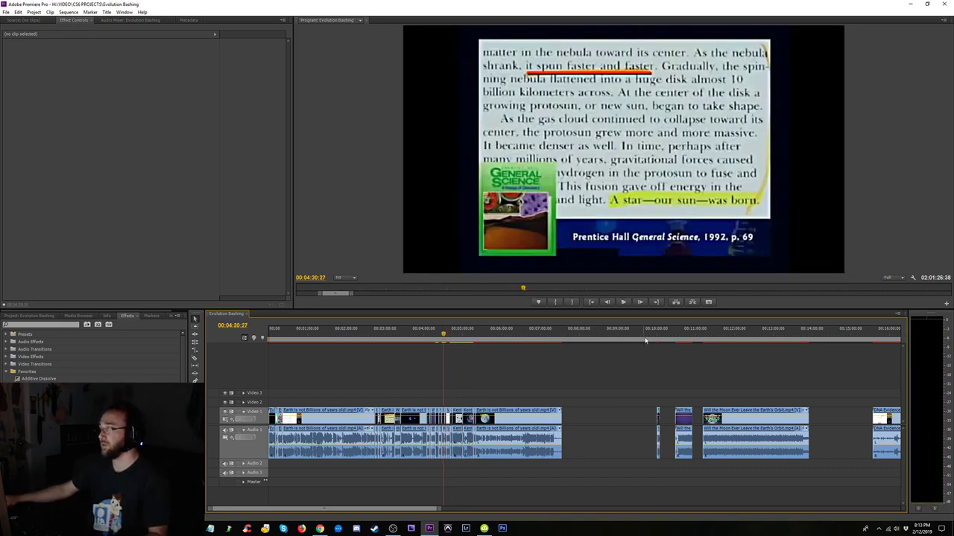
- Review the Moon, Earth and Kent Hovind clips between about 4:00 and 4:17 by scrubbing and playing them
drag(646, 341, 432, 344)
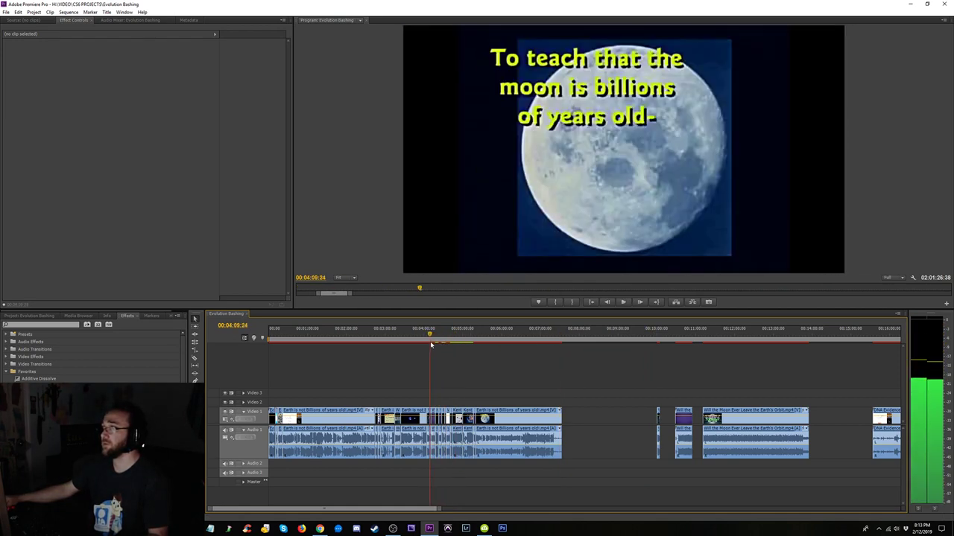
key(space)
key(equal)
key(equal)
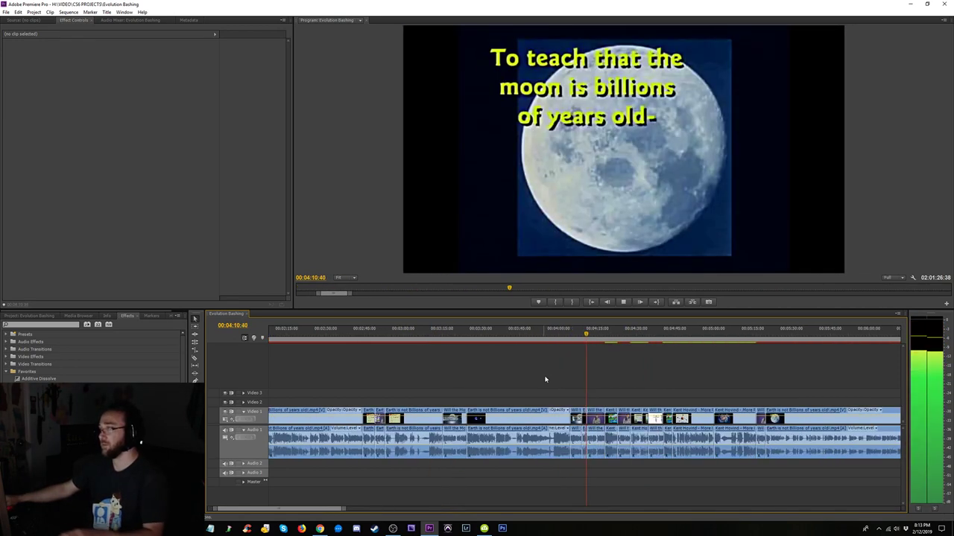
click(599, 335)
key(space)
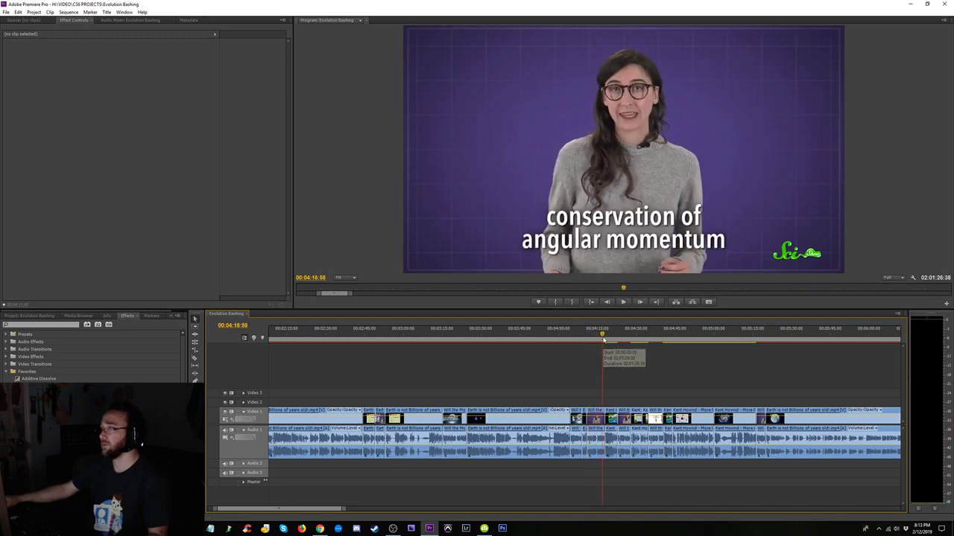
mouse_move(558, 339)
mouse_down()
mouse_move(543, 343)
mouse_move(572, 342)
mouse_up()
key(space)
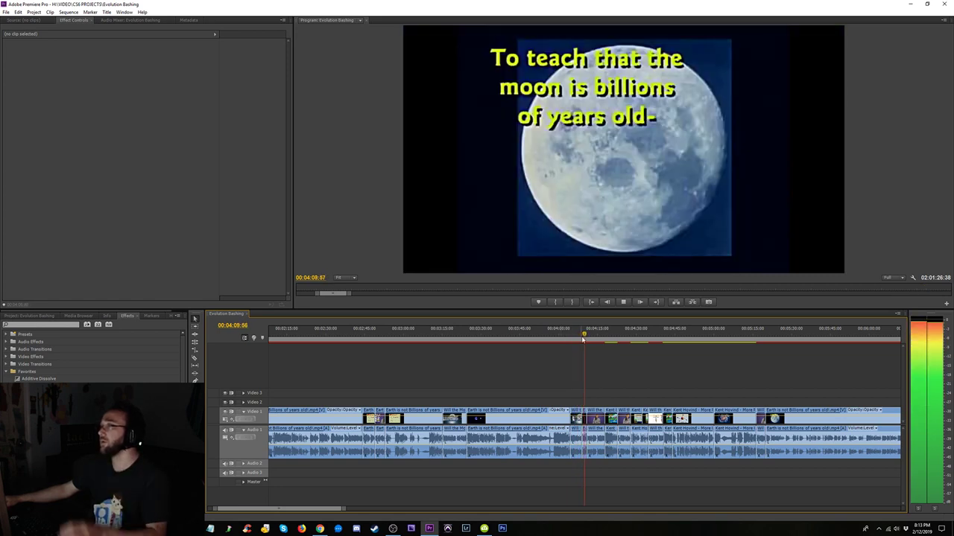
- Roll the video cut from the Moon clip to the following Earth clip earlier, to about 4:08, and play across it
drag(584, 334, 563, 340)
key(space)
key(=)
key(=)
key(=)
key(space)
drag(578, 418, 567, 419)
key(space)
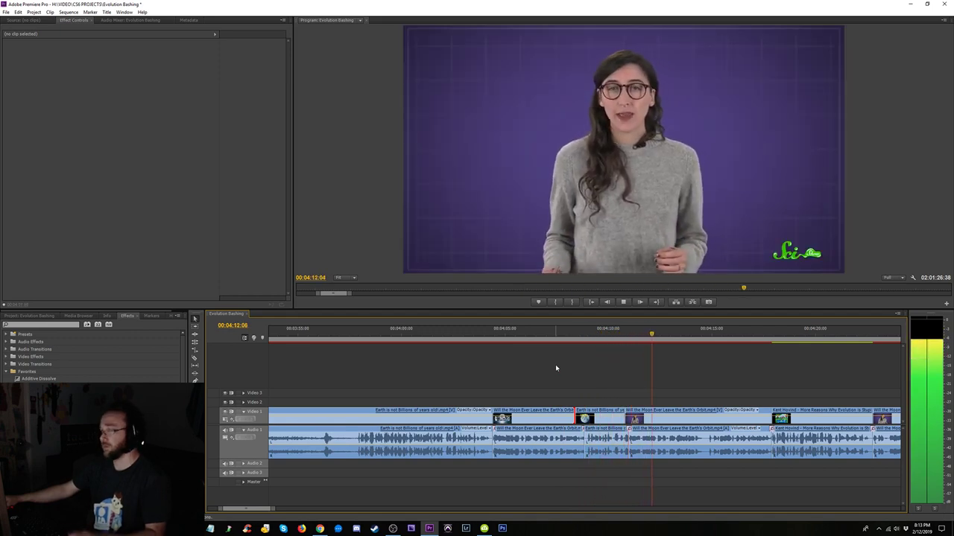
- Delete the short leftover Moon clip near 10:02 from the timeline
key(minus)
key(minus)
key(minus)
key(minus)
key(minus)
key(minus)
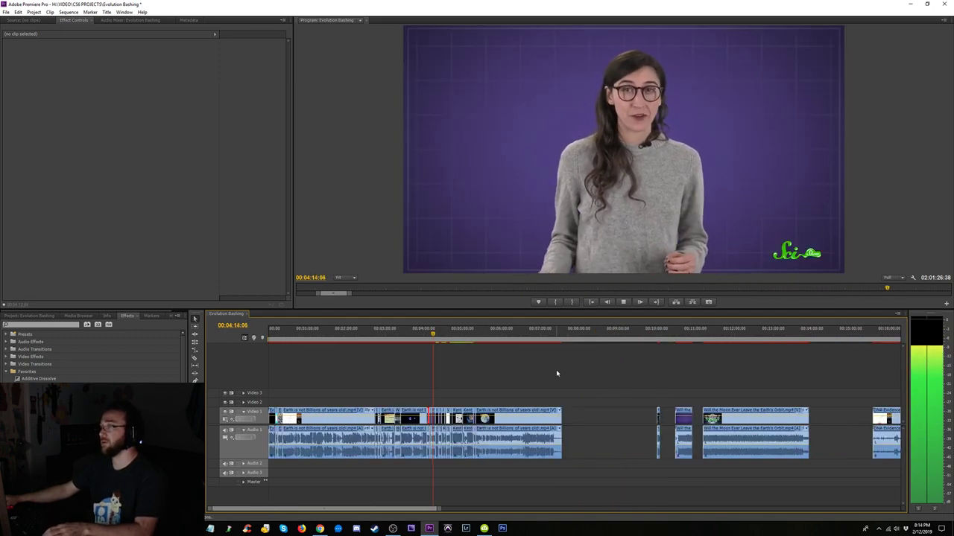
key(minus)
key(equal)
click(655, 333)
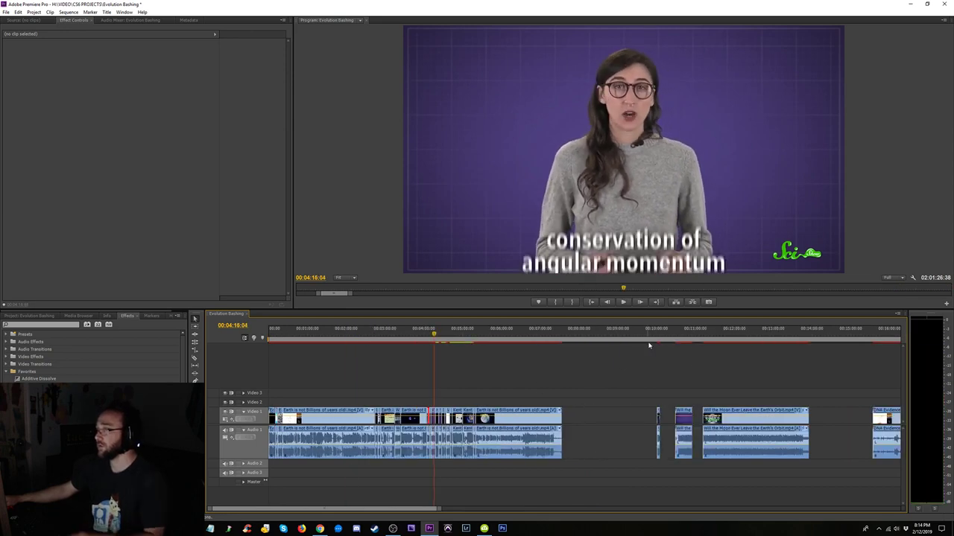
click(657, 433)
key(Delete)
- Play the leftover Moon clip from about 10:37 and delete it
click(678, 333)
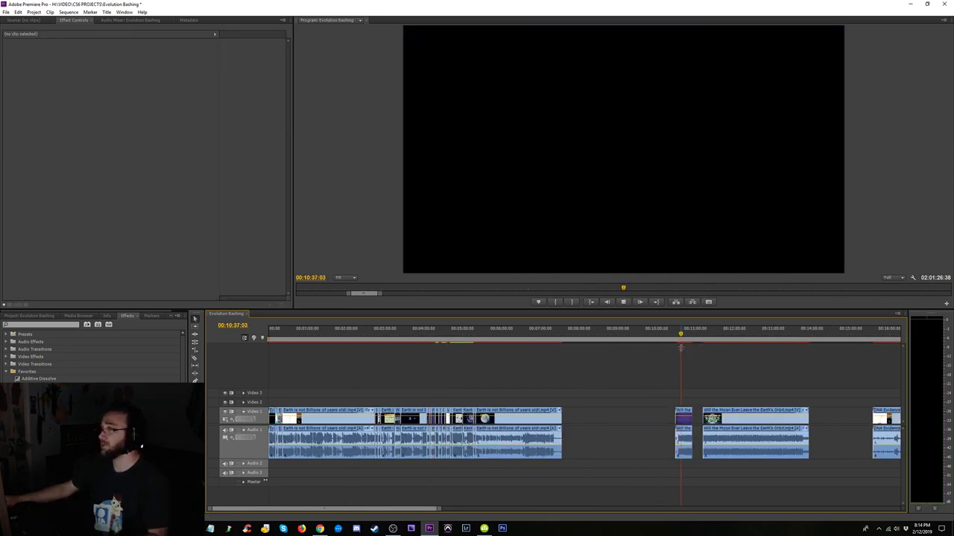
key(space)
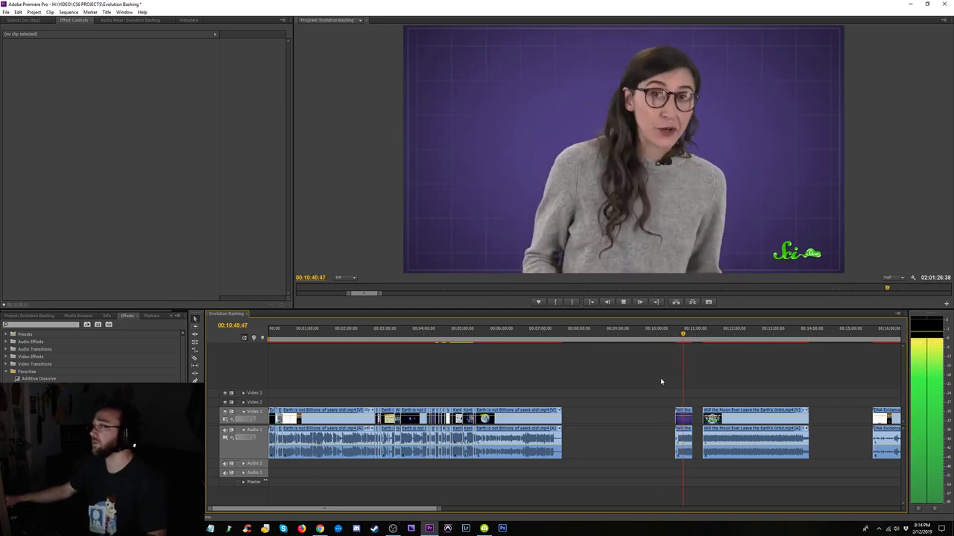
click(683, 443)
key(Delete)
- Scrub through the remaining Moon clip between about 11:10 and 13:55 and delete it from the timeline
click(710, 334)
key(space)
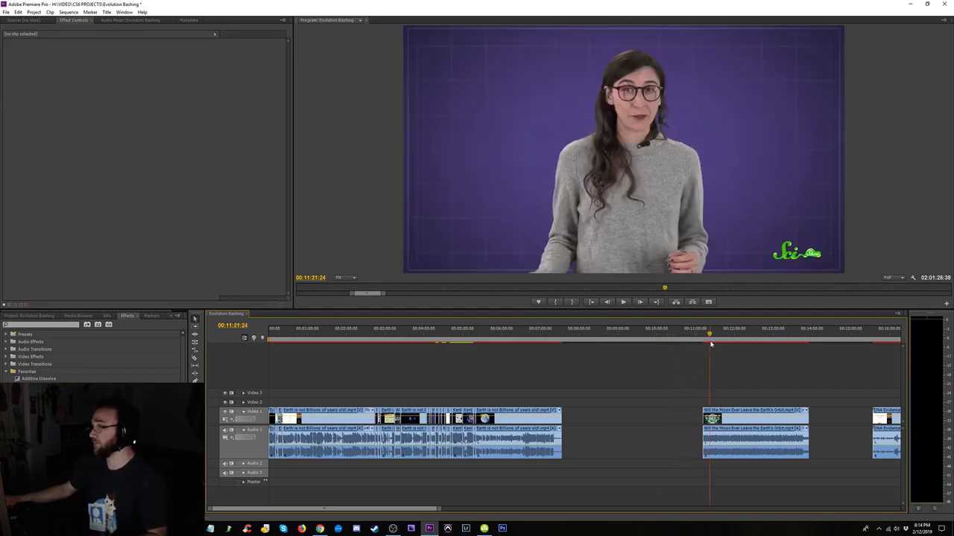
click(752, 337)
click(737, 440)
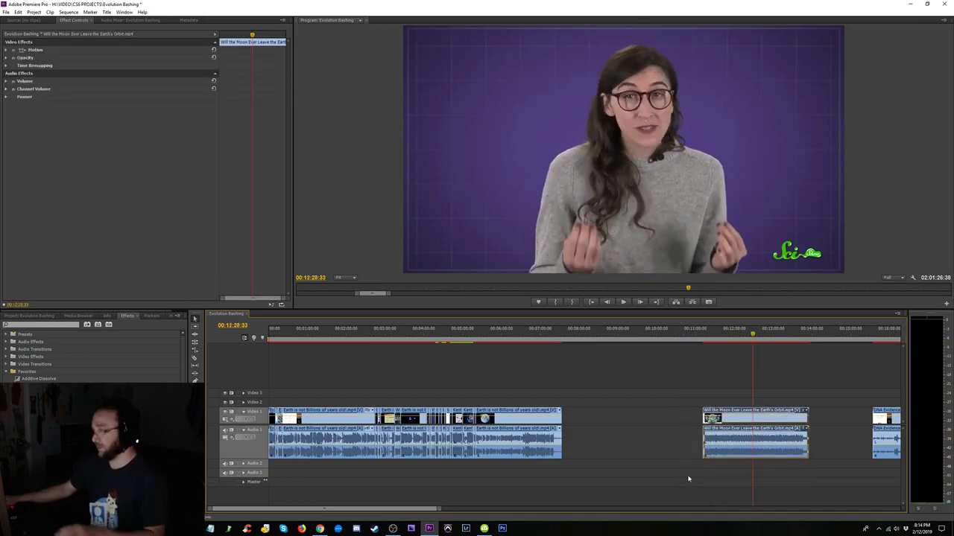
key(Delete)
- Move the DNA Evidence clip earlier to about 9:20 and the long Kent Hovind clip earlier to about 23:12
drag(888, 422, 646, 422)
key(minus)
key(minus)
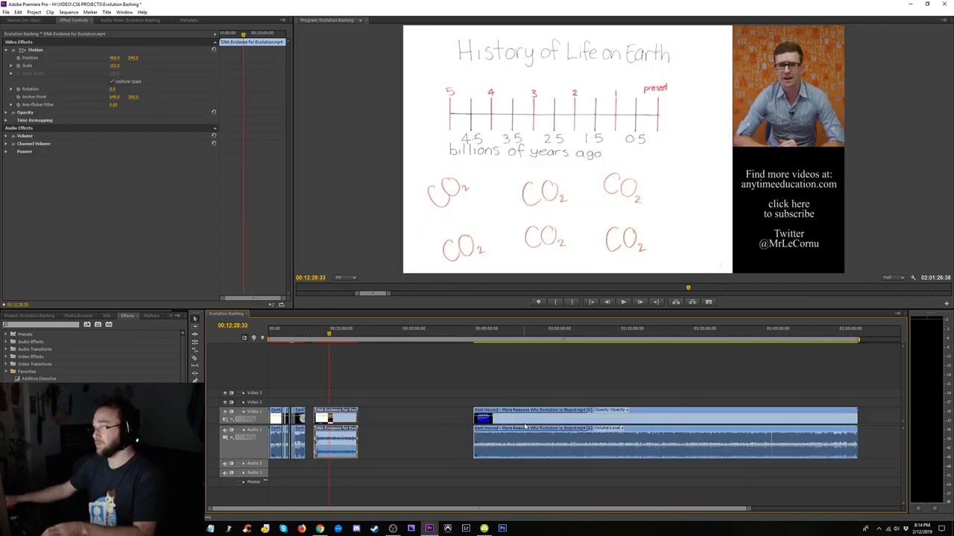
drag(525, 426, 433, 427)
- Play the sequence's opening, then scrub forward to the DNA Evidence clip at about 9:43
key(Home)
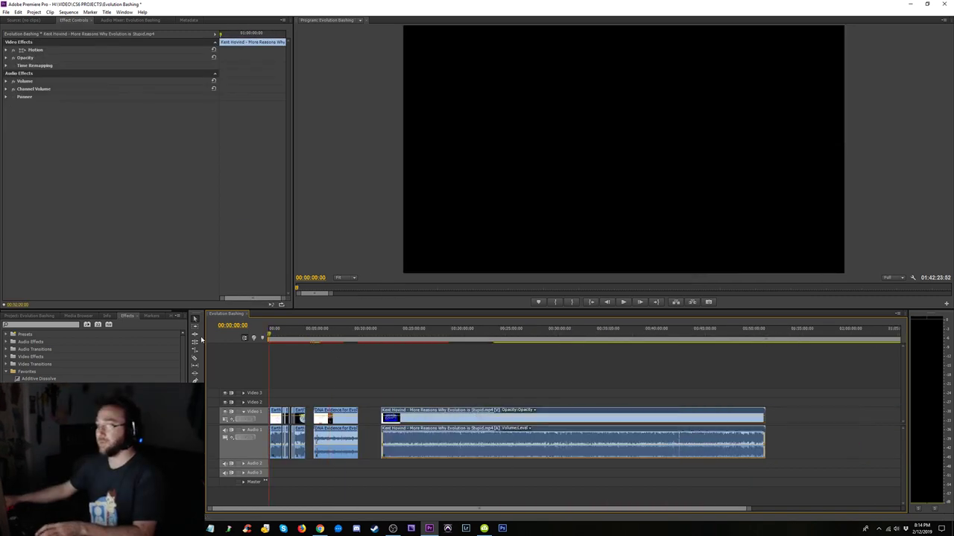
key(equal)
key(equal)
key(space)
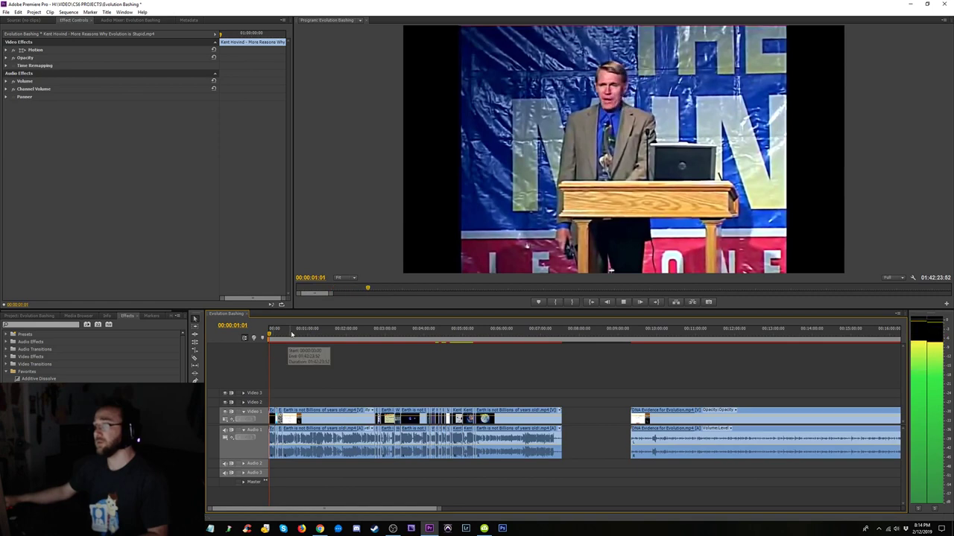
drag(292, 335, 651, 338)
key(minus)
key(minus)
key(minus)
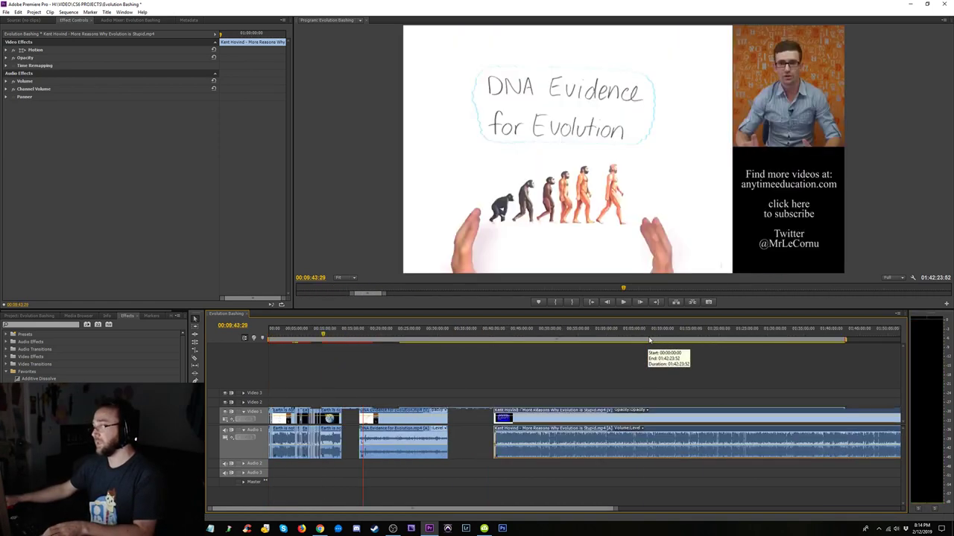
- Scan the long Kent Hovind clip from its start to the History of Life on Earth slide at about 30:22
click(417, 335)
click(400, 334)
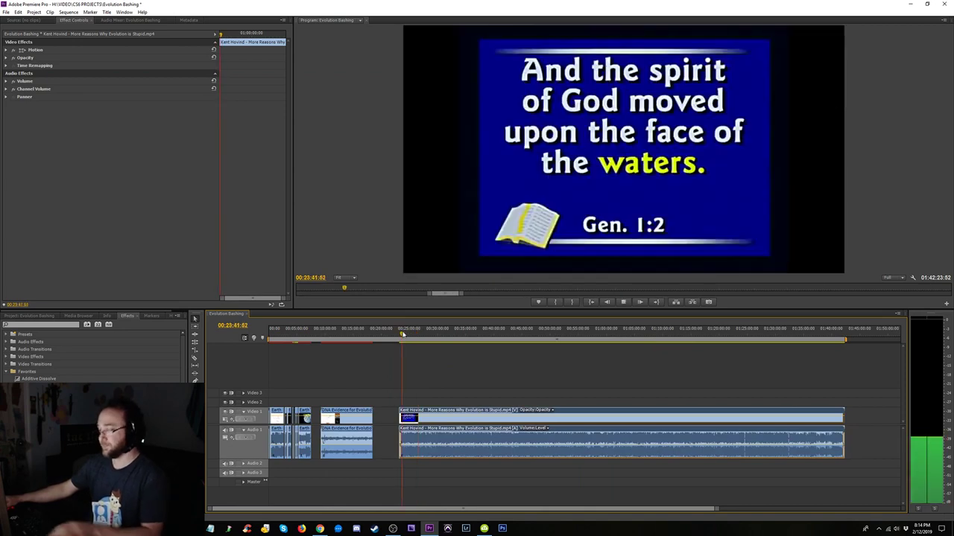
key(equal)
key(equal)
key(equal)
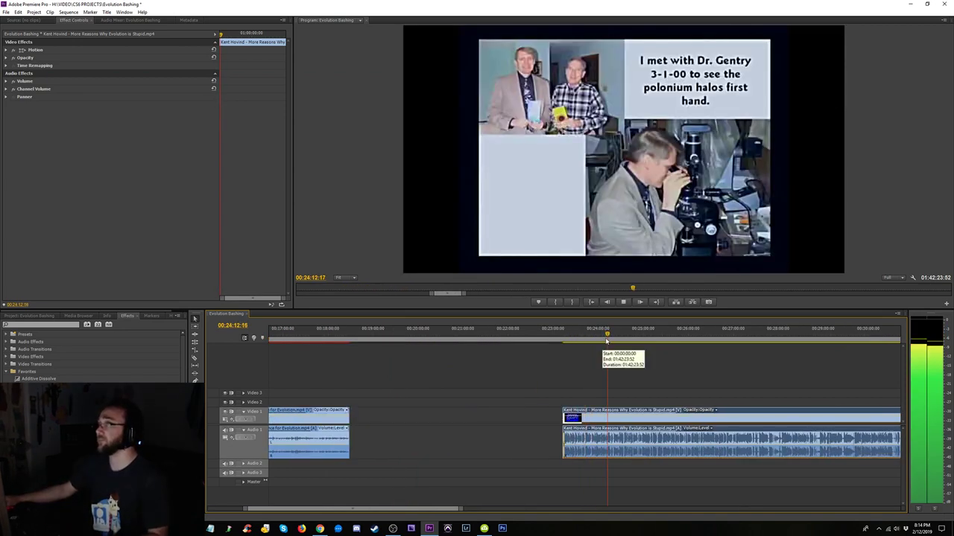
drag(609, 336, 843, 347)
key(backslash)
key(backslash)
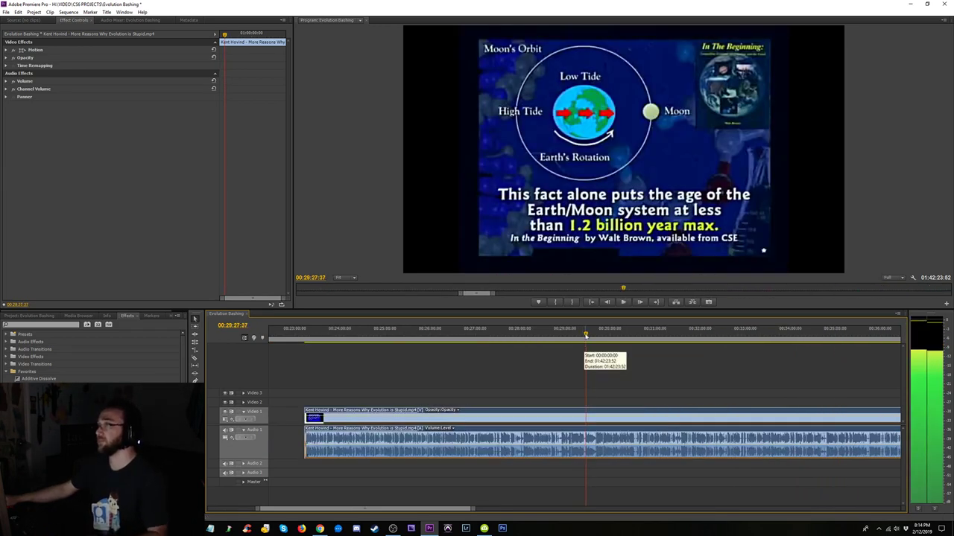
drag(591, 337, 625, 341)
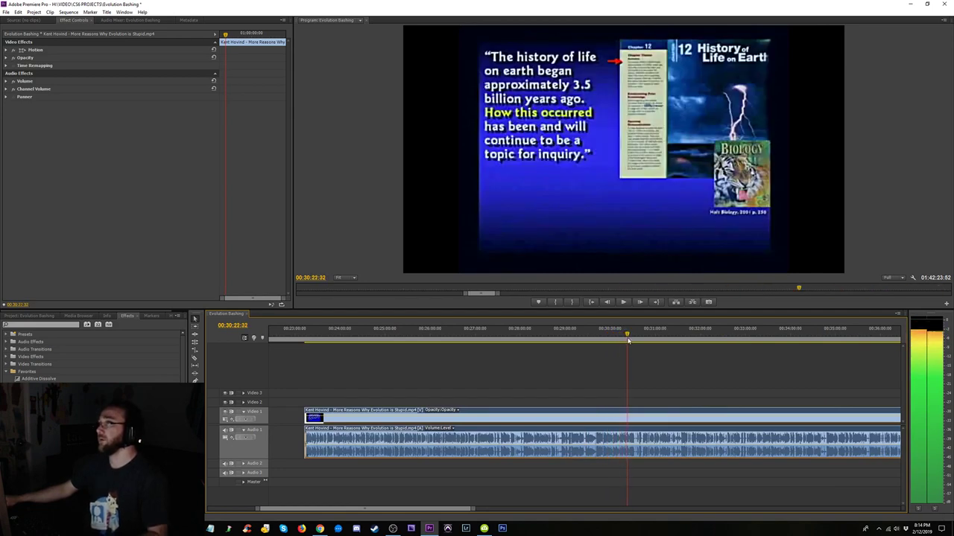
click(628, 340)
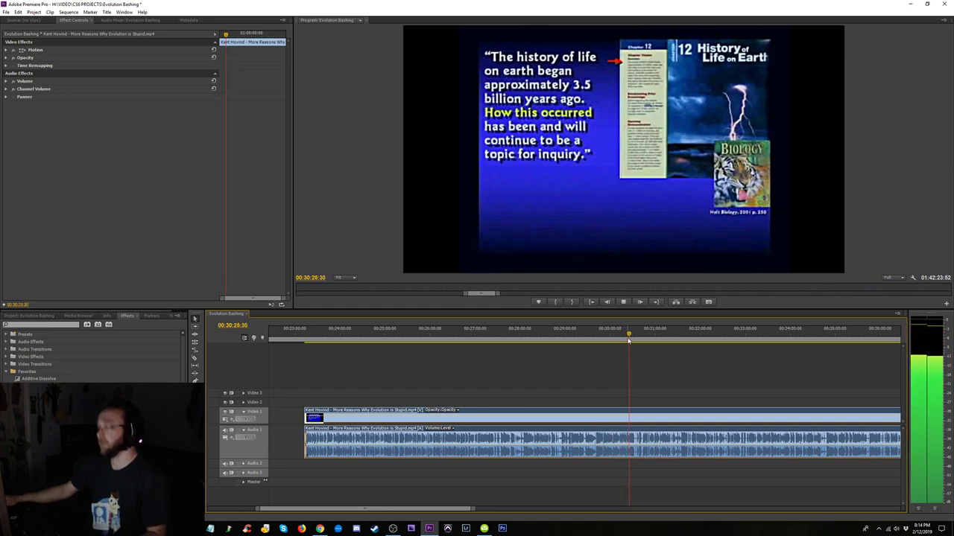
- Play the History of Life on Earth passage and split the Kent Hovind clip at about 30:53 with the Razor tool
key(c)
key(=)
key(=)
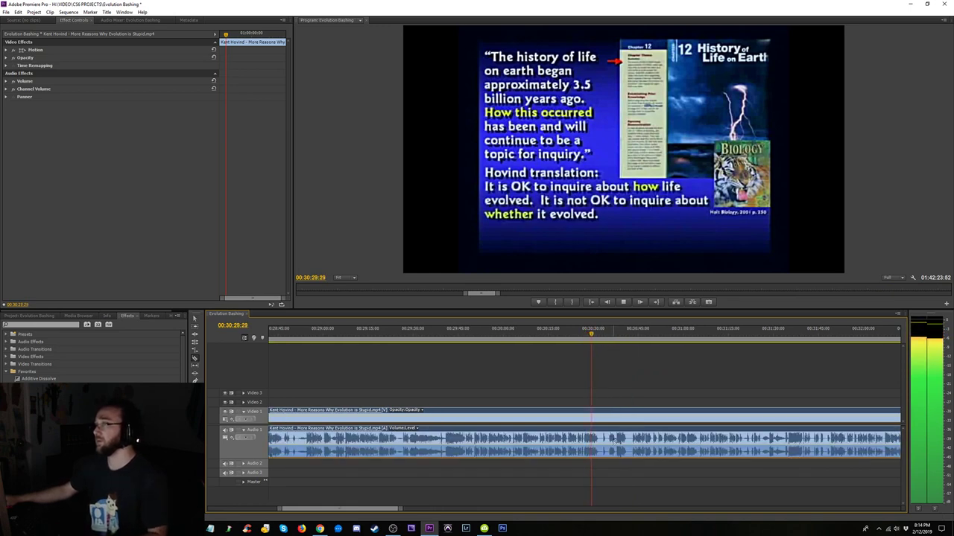
key(=)
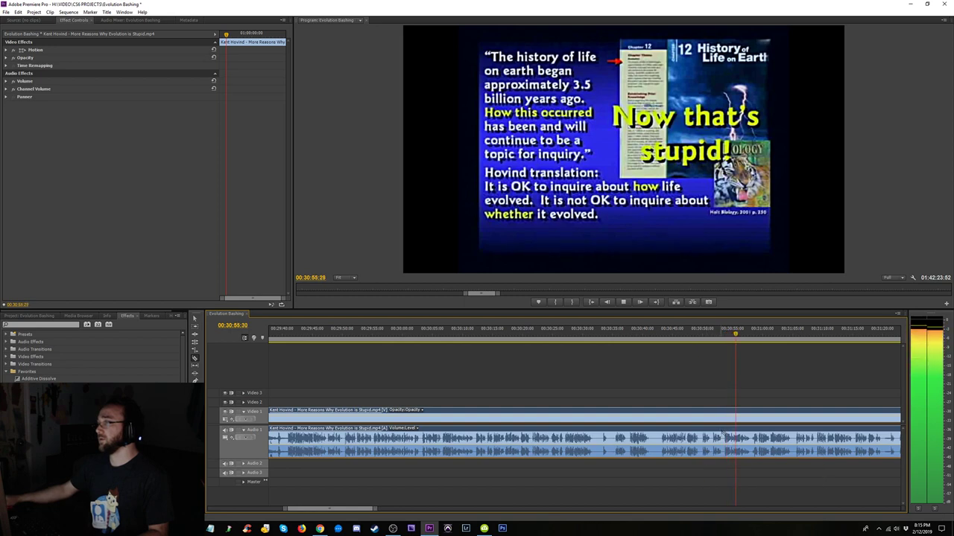
key(space)
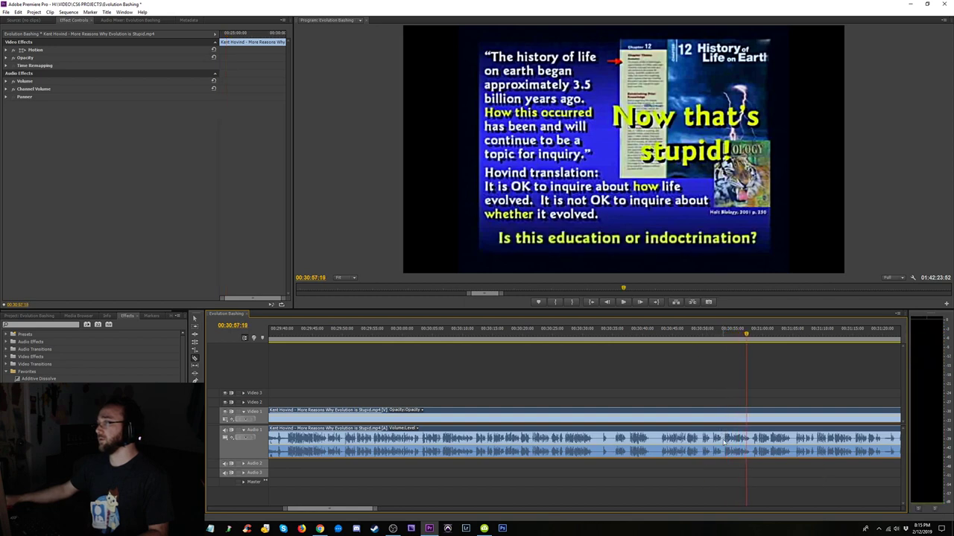
click(723, 436)
- Replay the Kent Hovind footage between about 29:54 and 30:20 to find where the excerpt should begin
key(space)
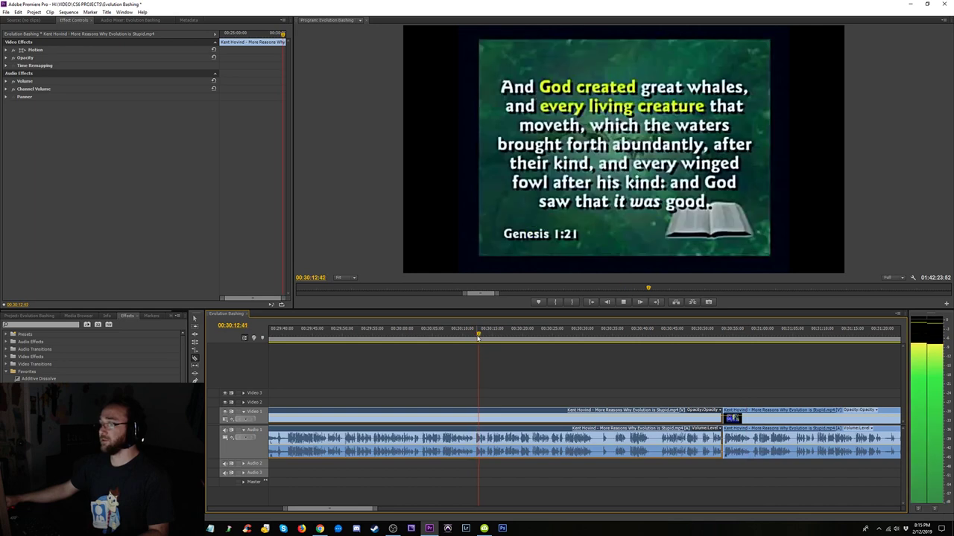
click(493, 340)
key(space)
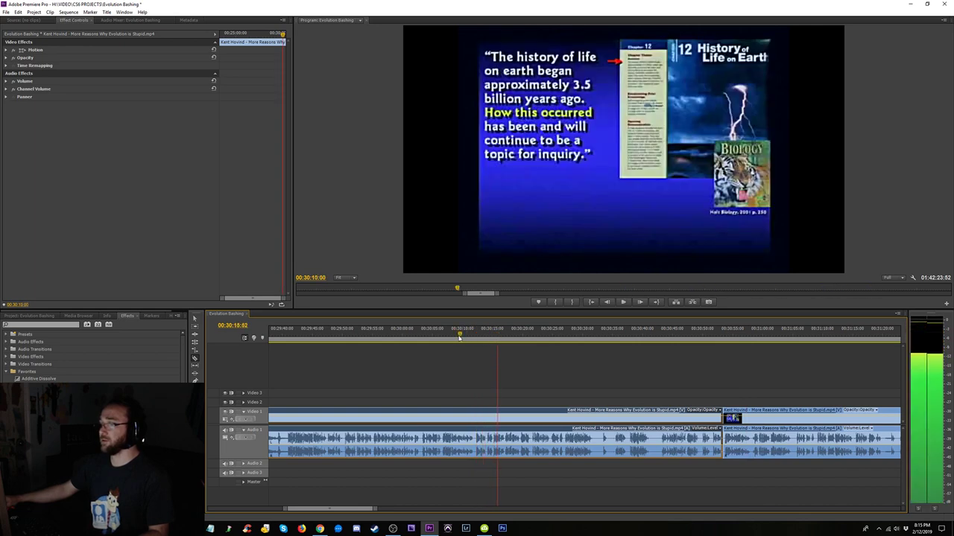
click(442, 341)
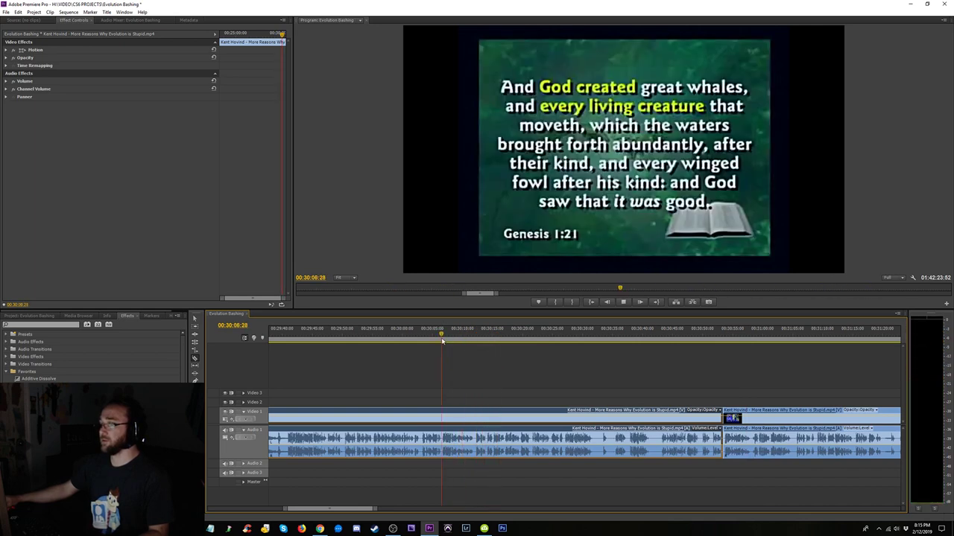
key(space)
click(408, 340)
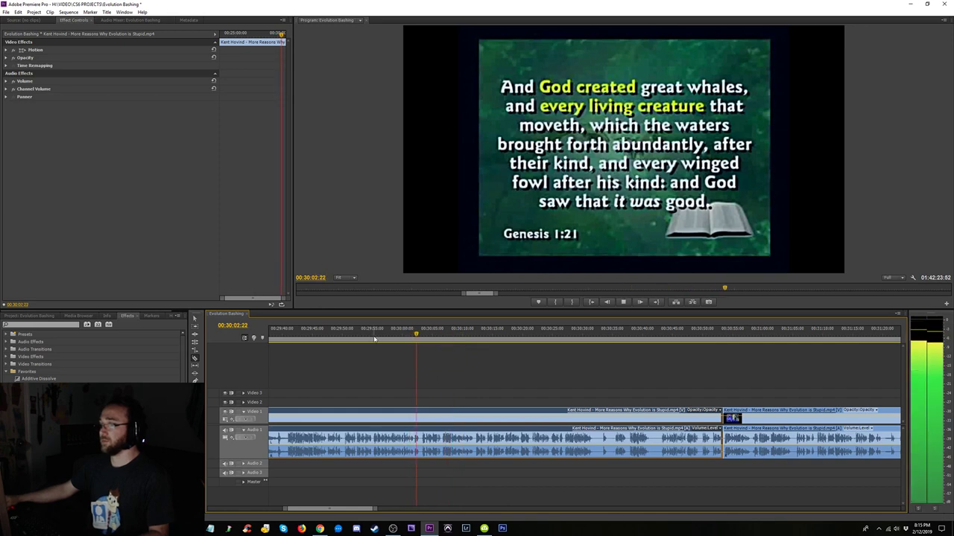
click(374, 339)
key(space)
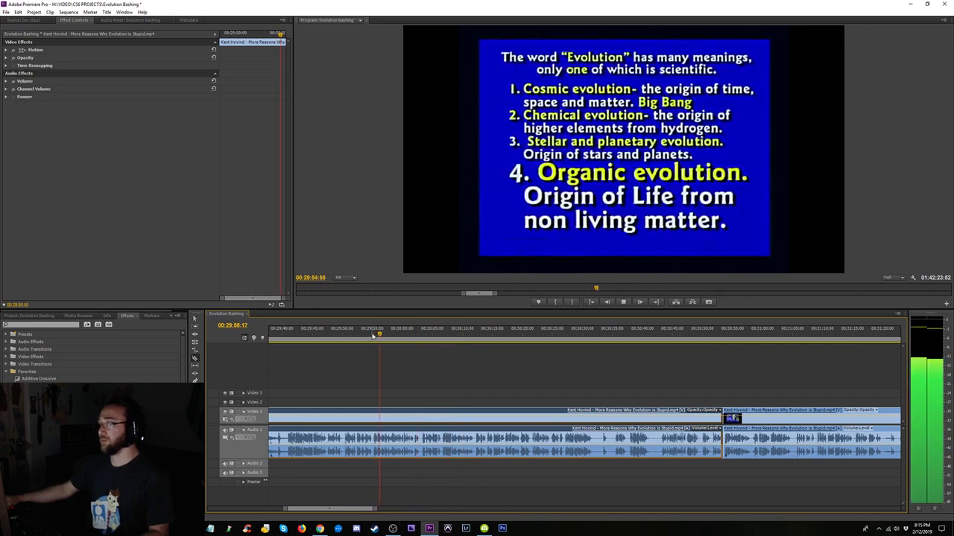
click(352, 339)
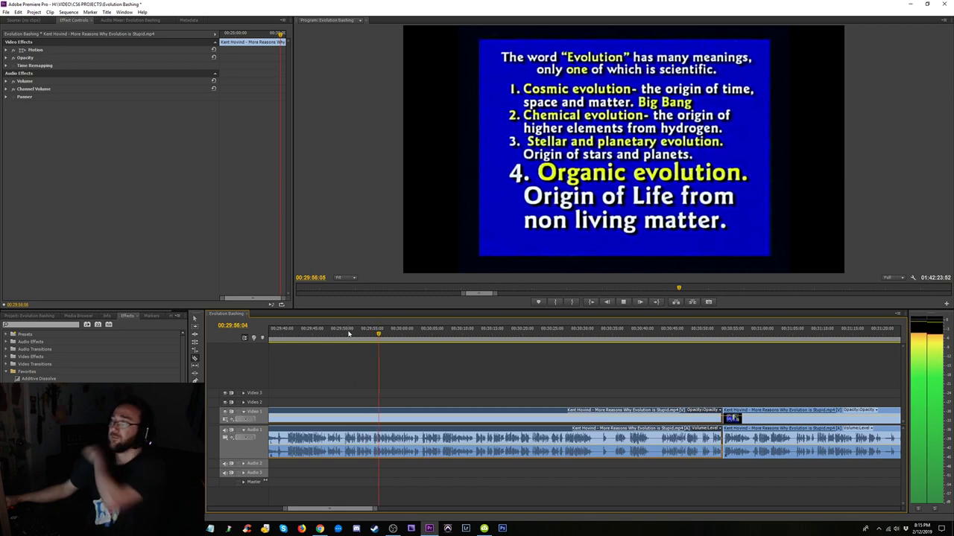
click(415, 337)
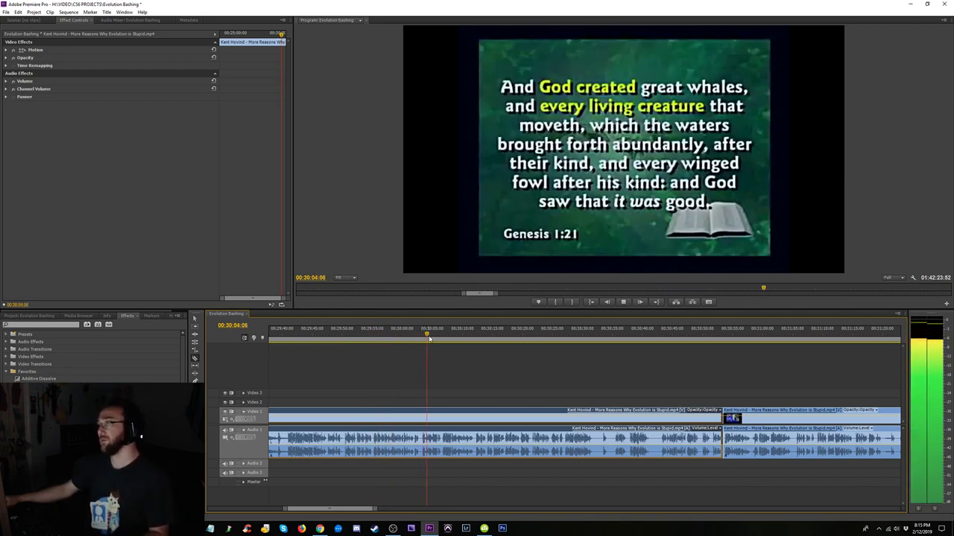
click(439, 341)
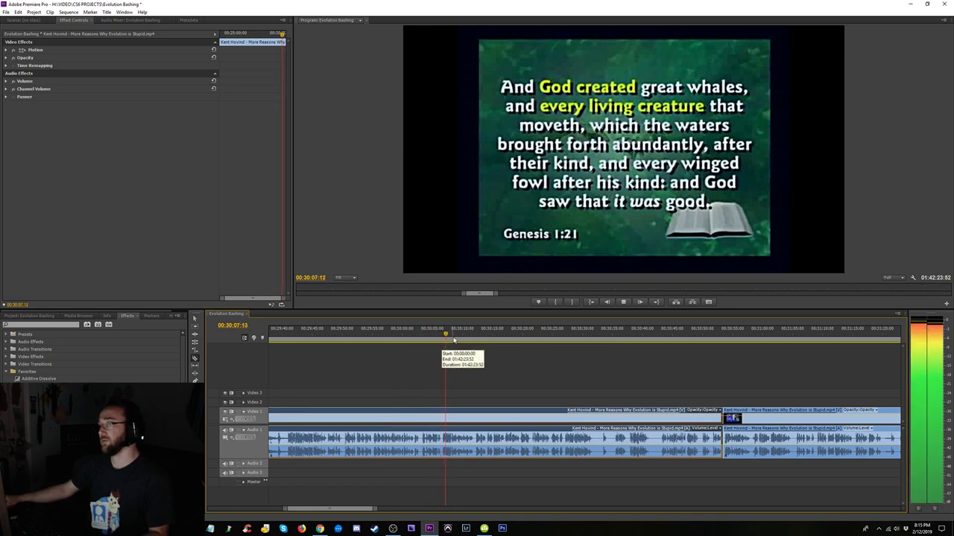
click(461, 339)
click(470, 339)
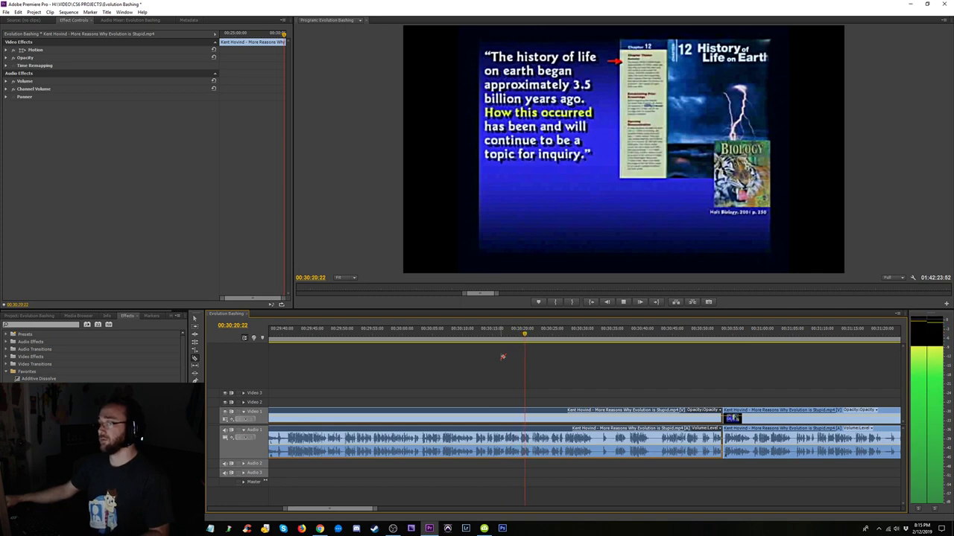
- Pinpoint the excerpt's start and split the Kent Hovind clip at 30:14
click(491, 336)
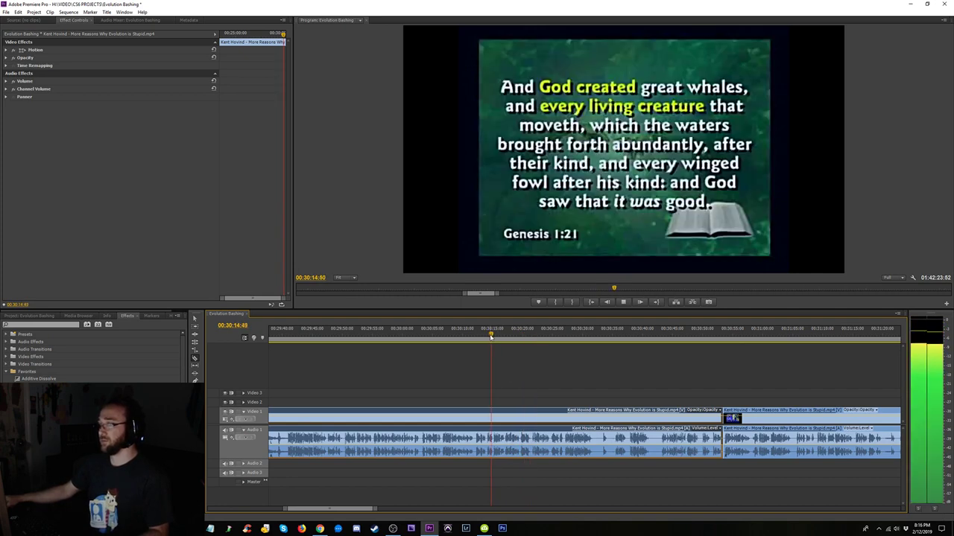
click(483, 337)
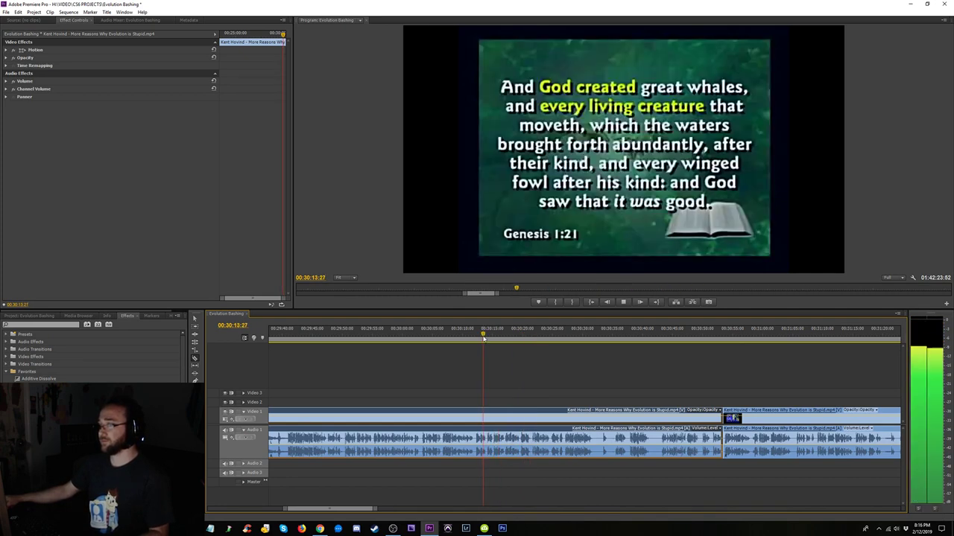
key(space)
click(487, 440)
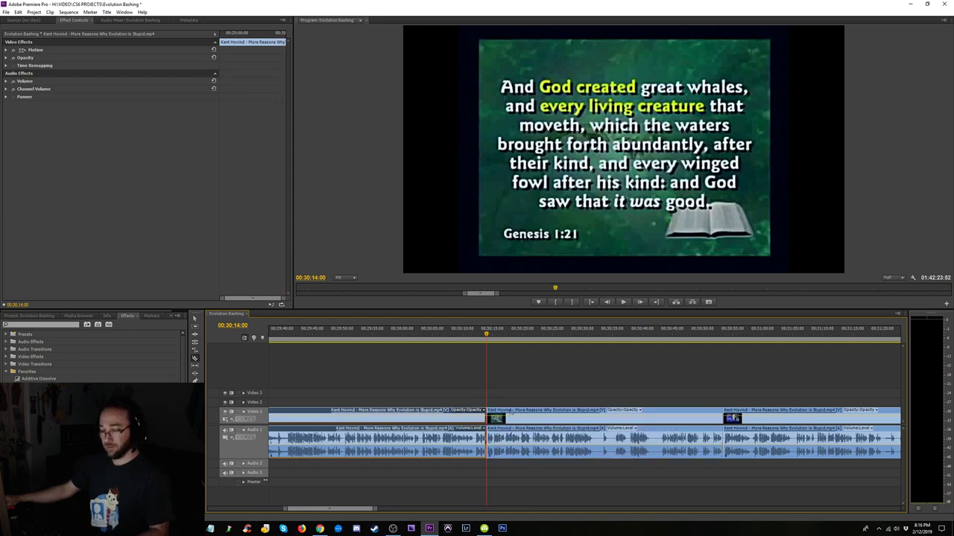
- Cut the Kent Hovind excerpt between 30:14 and about 30:53 out of the timeline, leaving its gap open
key(v)
click(511, 414)
key(Delete)
key(minus)
key(minus)
key(minus)
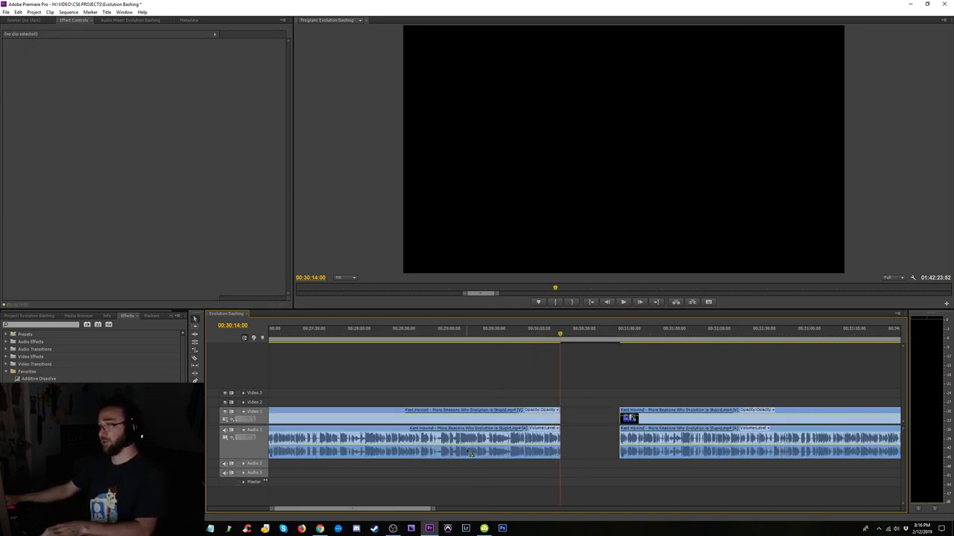
- Split the opening Earth clip at about 0:28, after TIME is written, and insert the cut Kent Hovind excerpt there
key(Home)
key(equal)
key(equal)
key(equal)
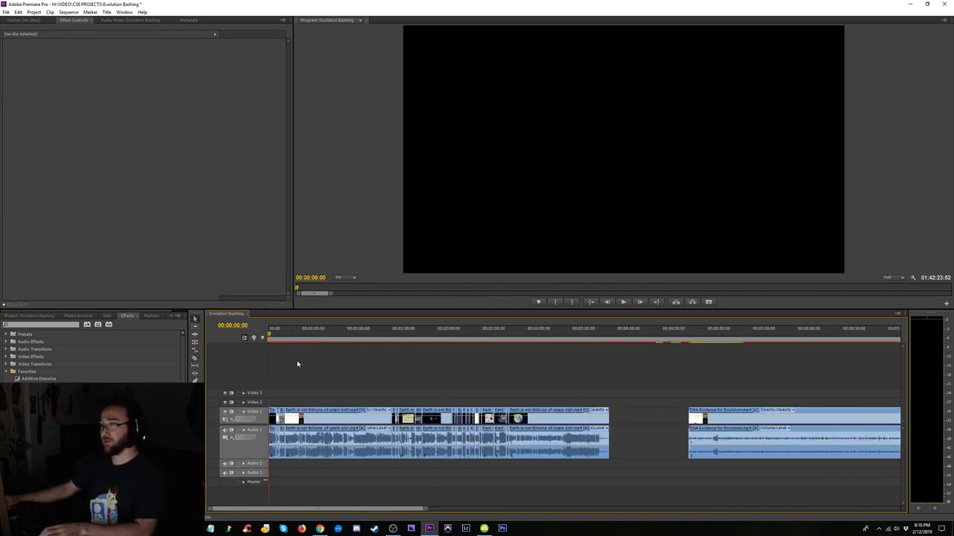
click(310, 335)
key(equal)
key(equal)
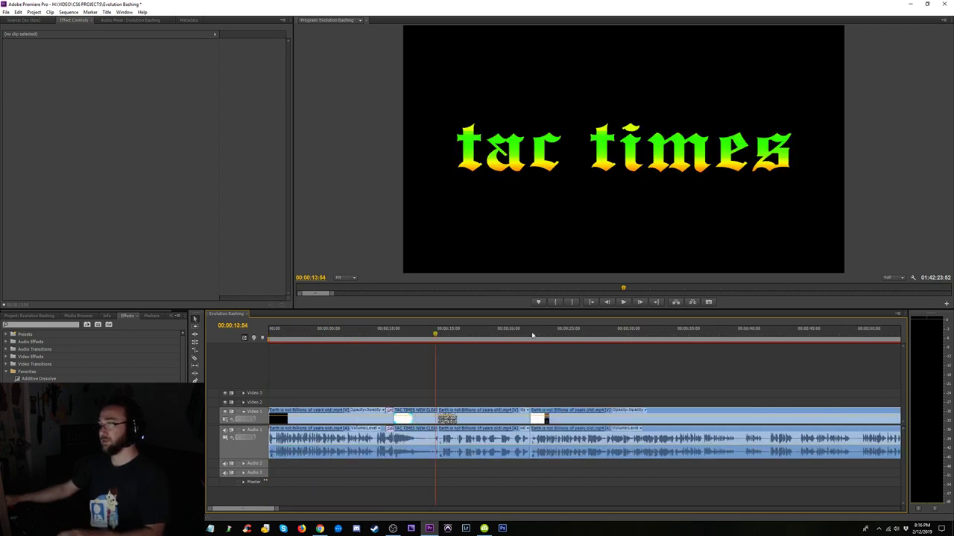
click(565, 335)
key(space)
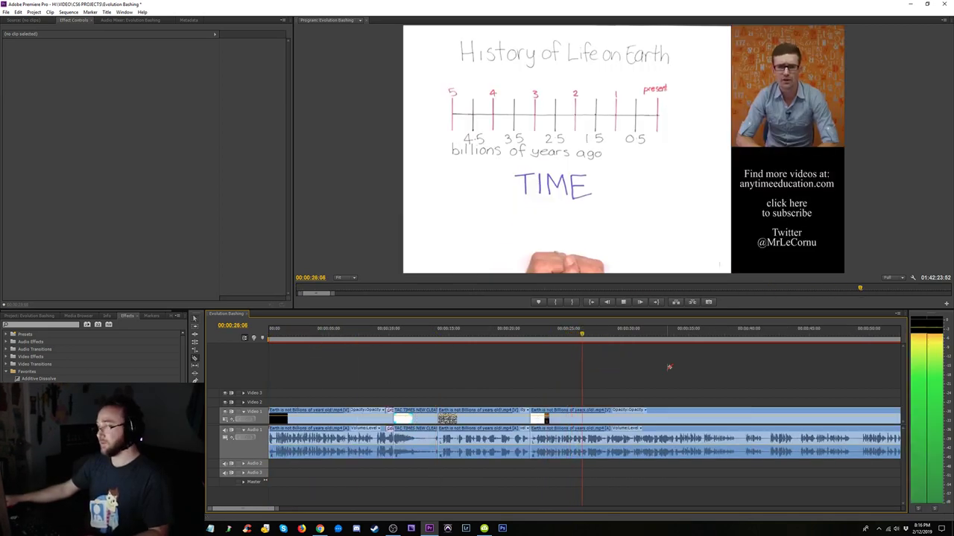
key(space)
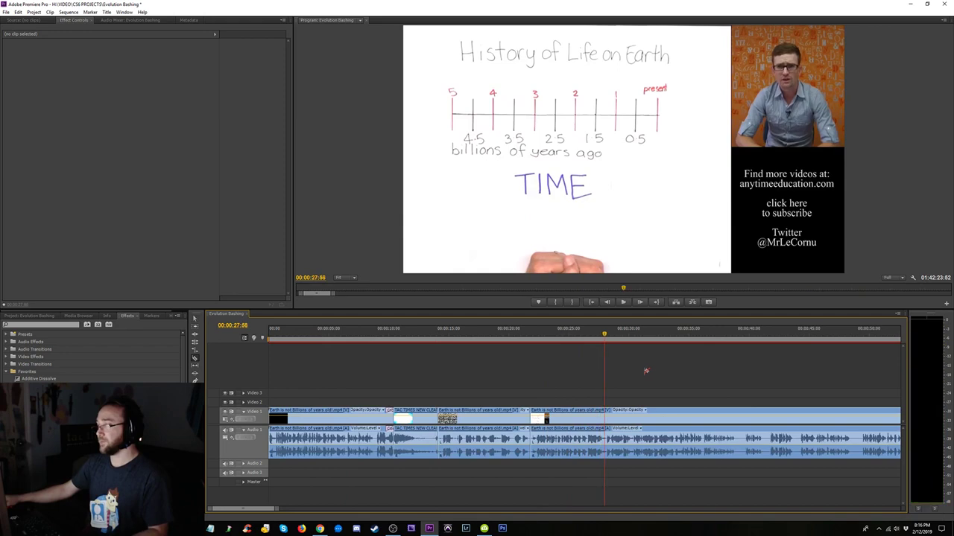
click(606, 418)
key(ctrl+shift+v)
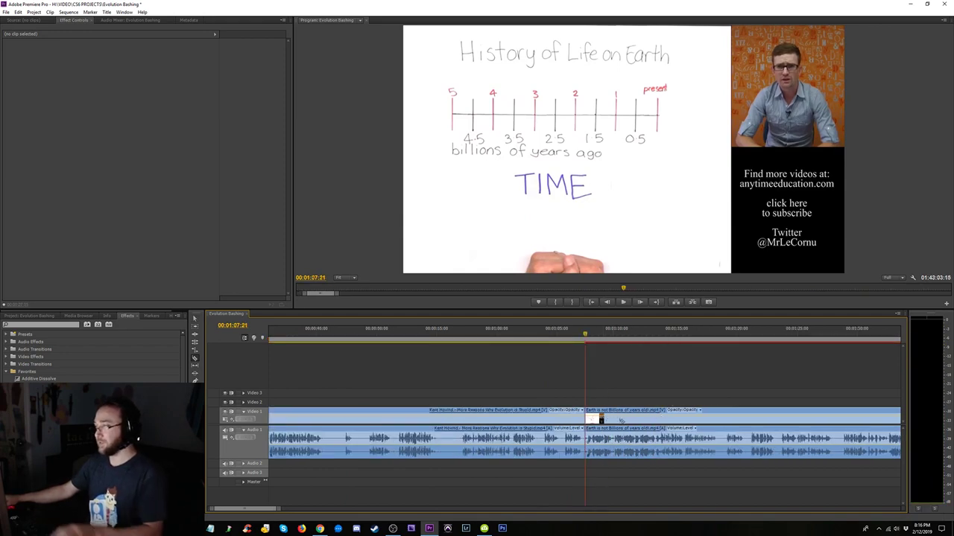
- Play from about 0:24 across the inserted Kent Hovind excerpt into the following Earth clip, then return to about 1:12
key(minus)
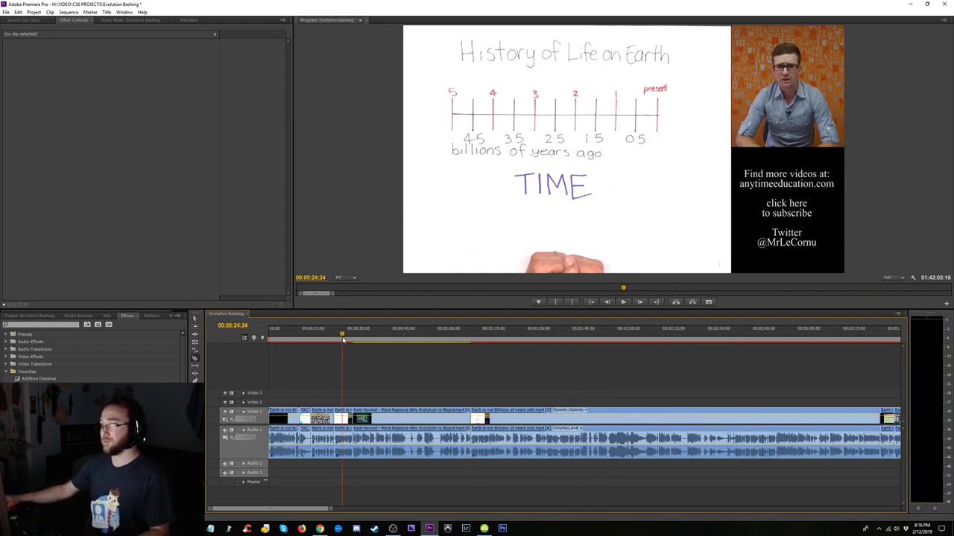
key(space)
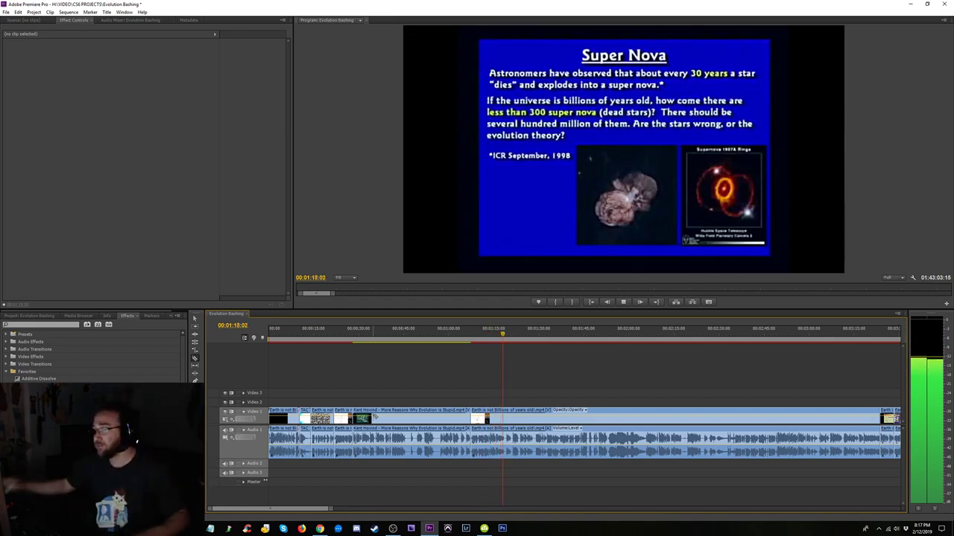
click(486, 339)
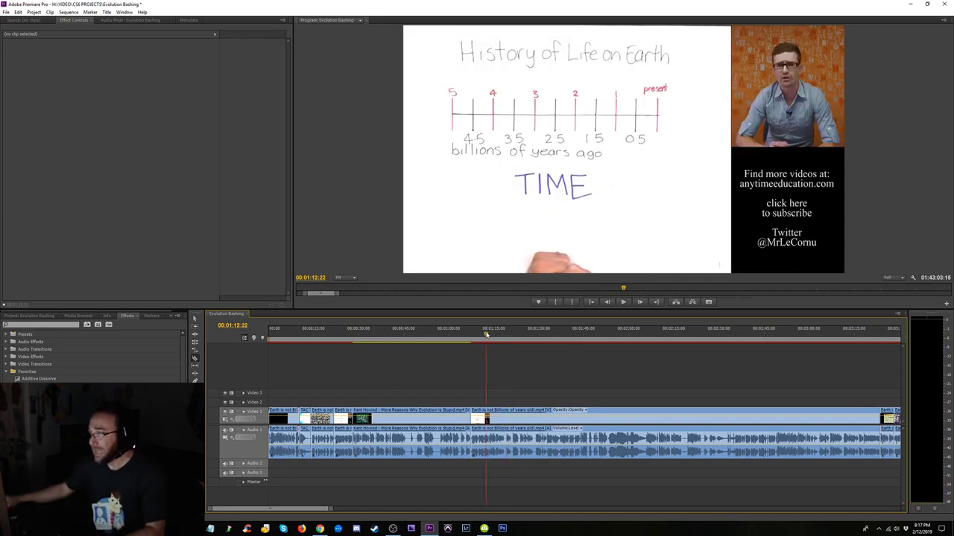
- Find where the TIME footage ends and split the Earth clip there at 1:13, before the Super Nova slide
key(=)
key(=)
key(space)
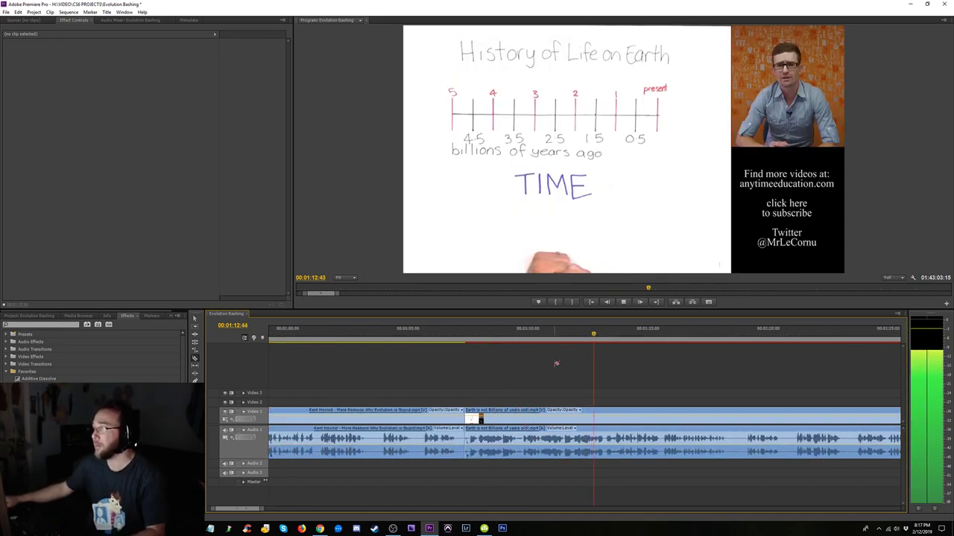
key(space)
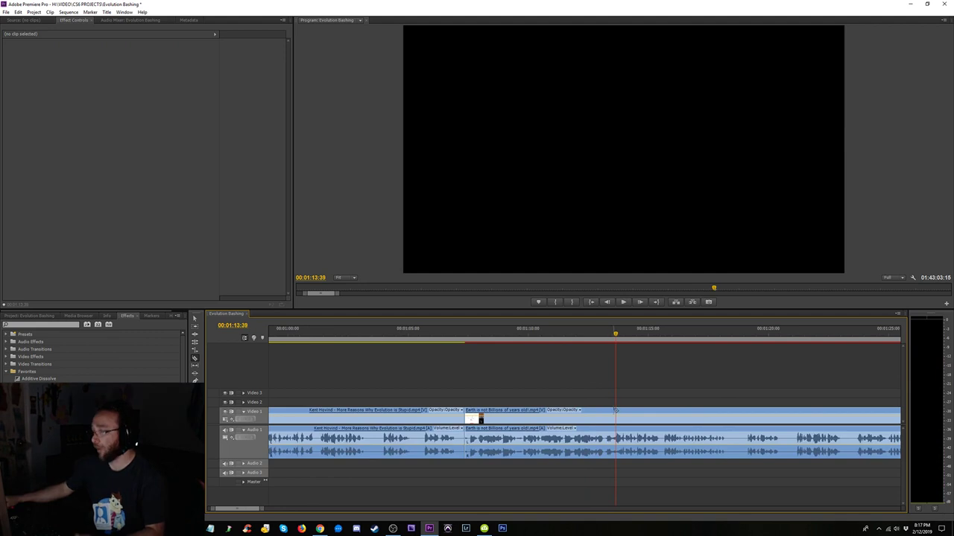
click(614, 419)
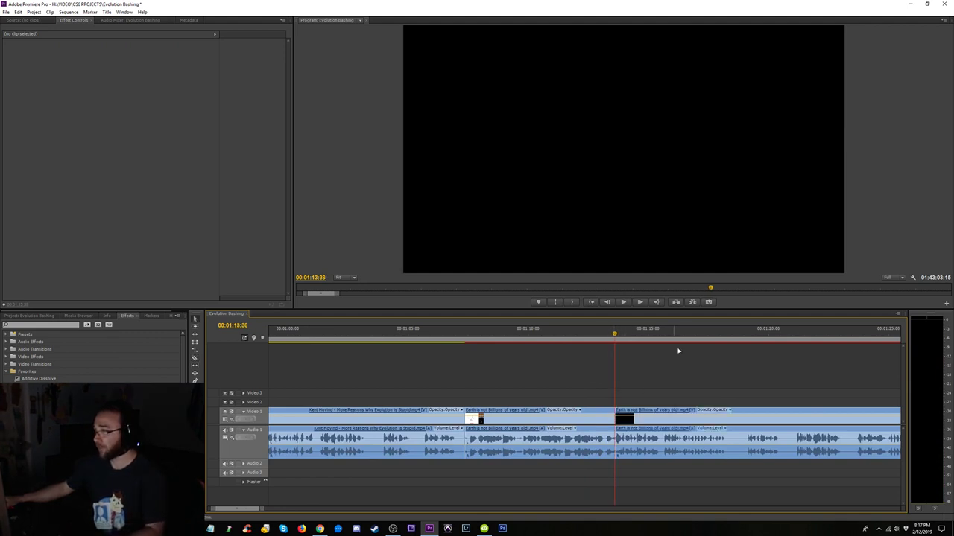
- Play through the Super Nova passage and split the Earth clip at its end, at 1:32
click(787, 334)
key(space)
key(-)
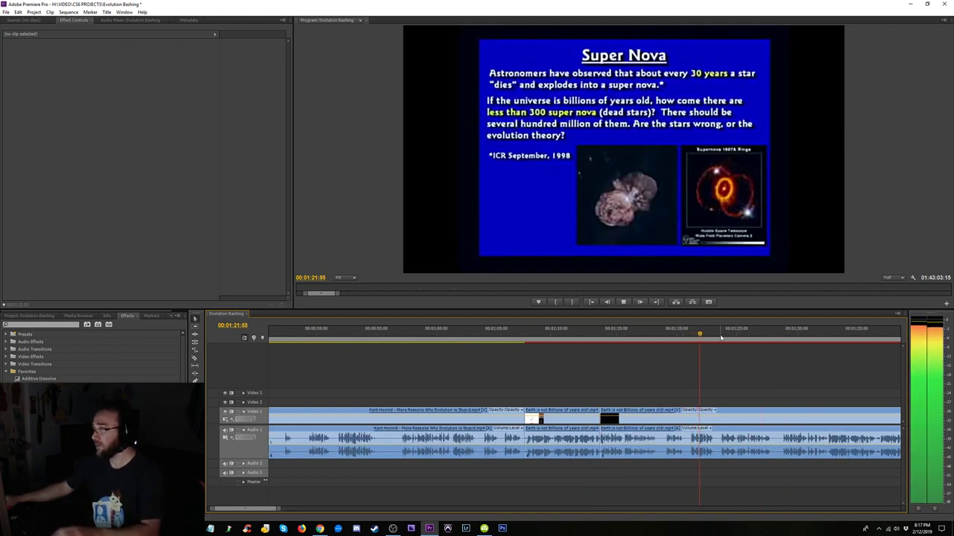
click(782, 334)
scroll(788, 340, down, 3)
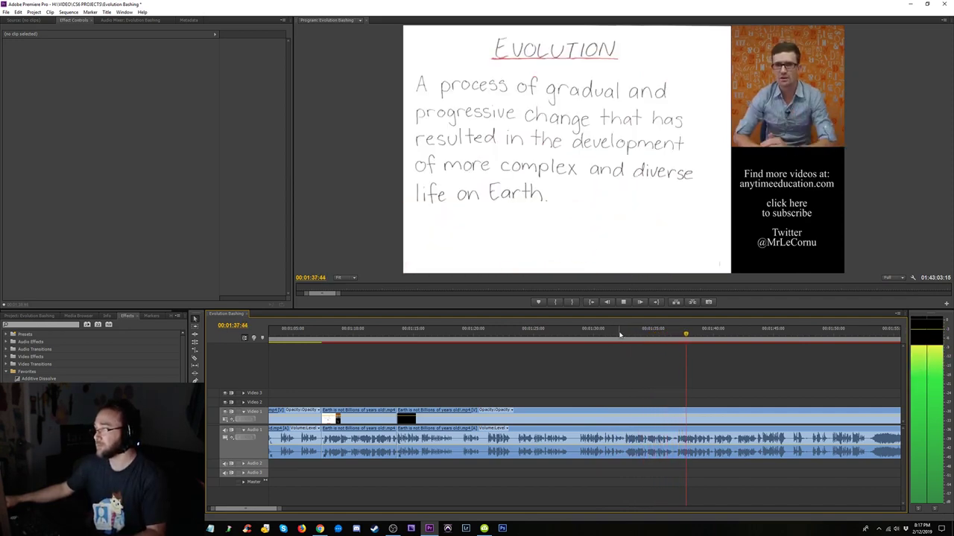
click(624, 335)
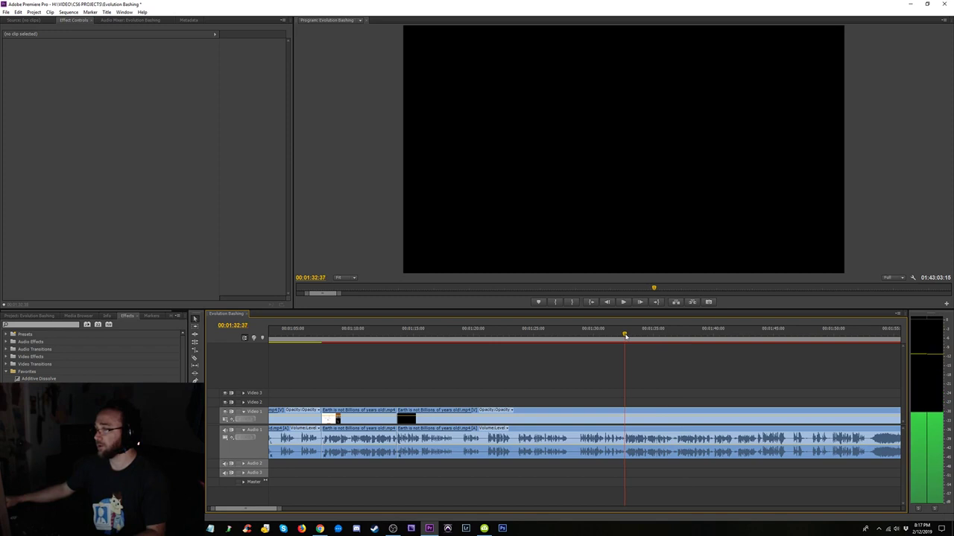
drag(625, 336, 626, 337)
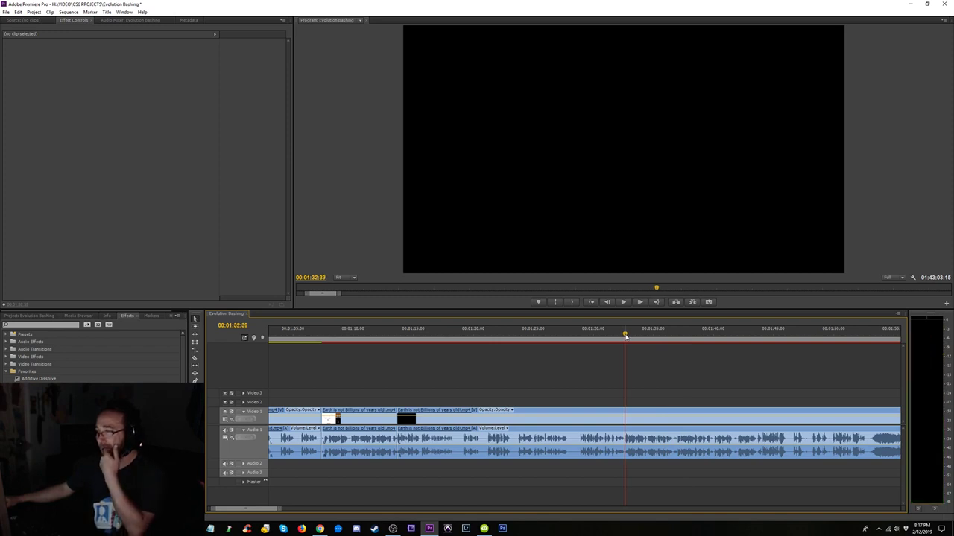
click(625, 415)
- Cut the Super Nova clip between about 1:13 and 1:32 out of the timeline, leaving its gap open
key(v)
drag(572, 371, 528, 427)
key(minus)
key(minus)
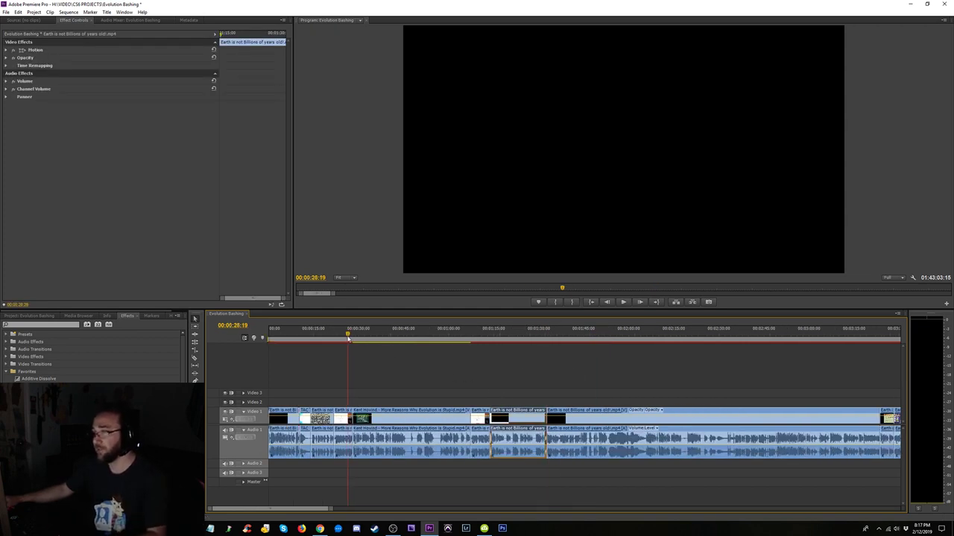
key(space)
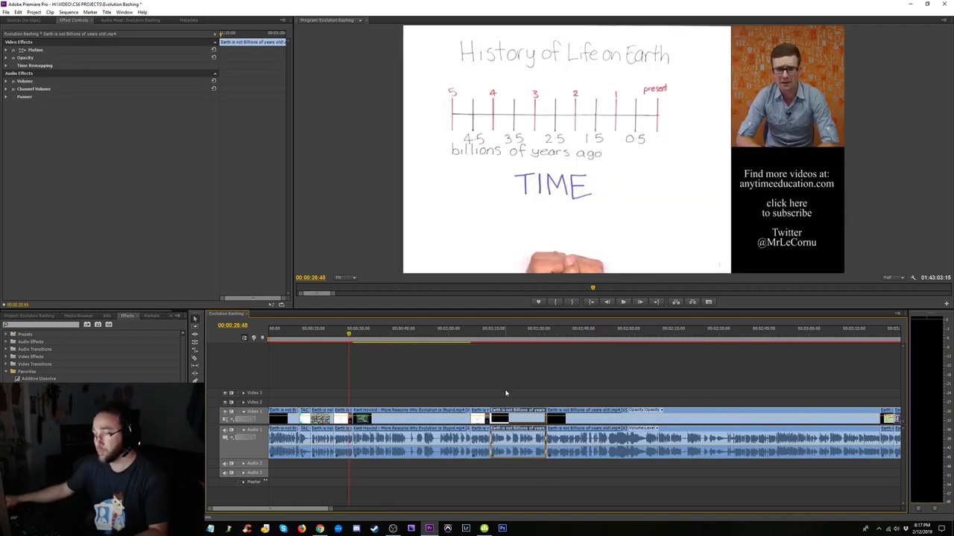
click(492, 335)
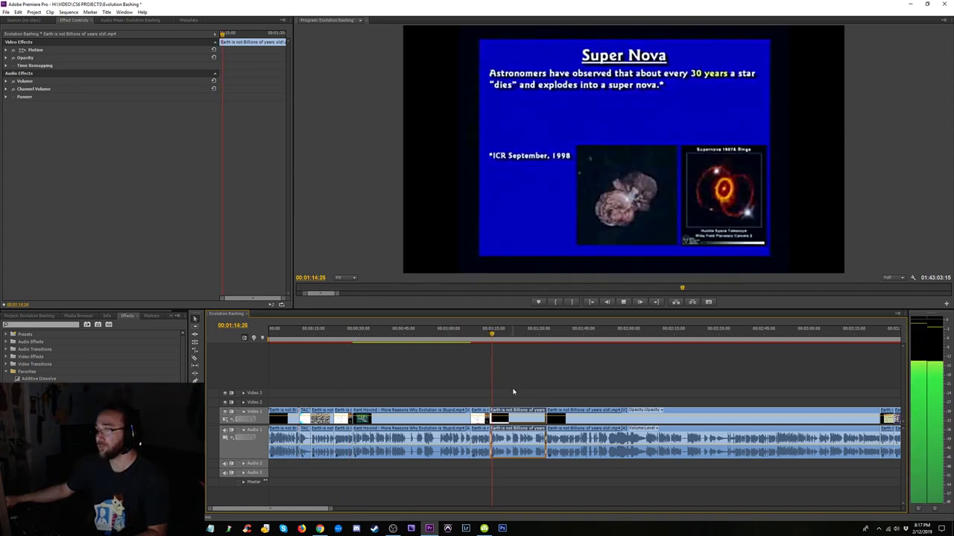
key(space)
key(Delete)
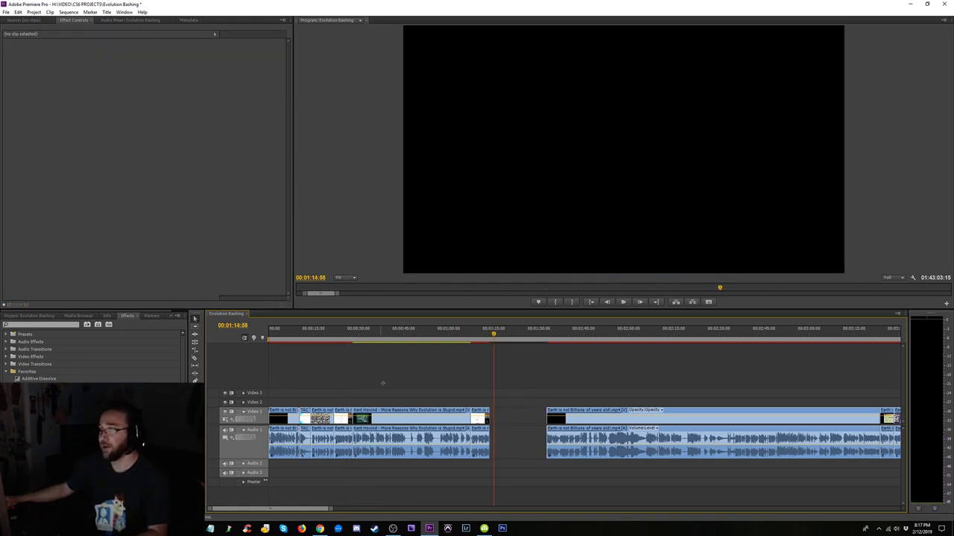
- Shift the Kent Hovind excerpt and the short Earth clip after it across the gap, and insert the cut Super Nova clip at about 0:28
click(436, 427)
drag(429, 423, 485, 423)
click(390, 339)
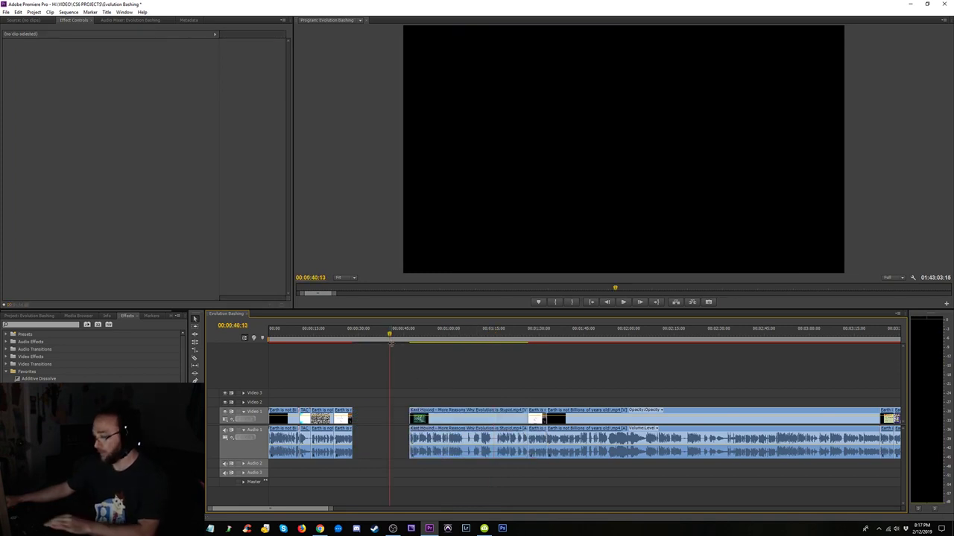
key(Up)
key(ctrl+v)
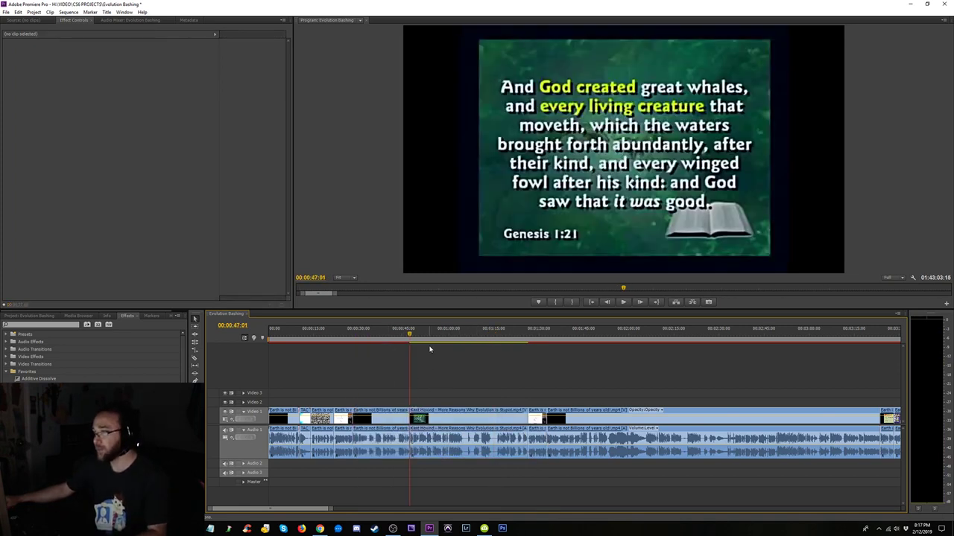
- Play the short Earth clip after the Kent Hovind excerpt and the one before the Super Nova clip to compare their content
click(521, 440)
click(546, 393)
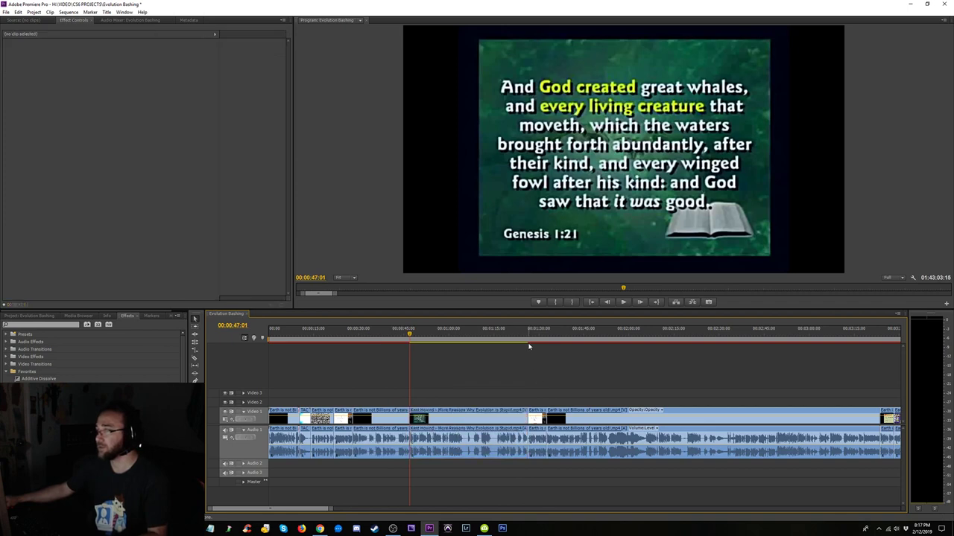
click(528, 334)
key(space)
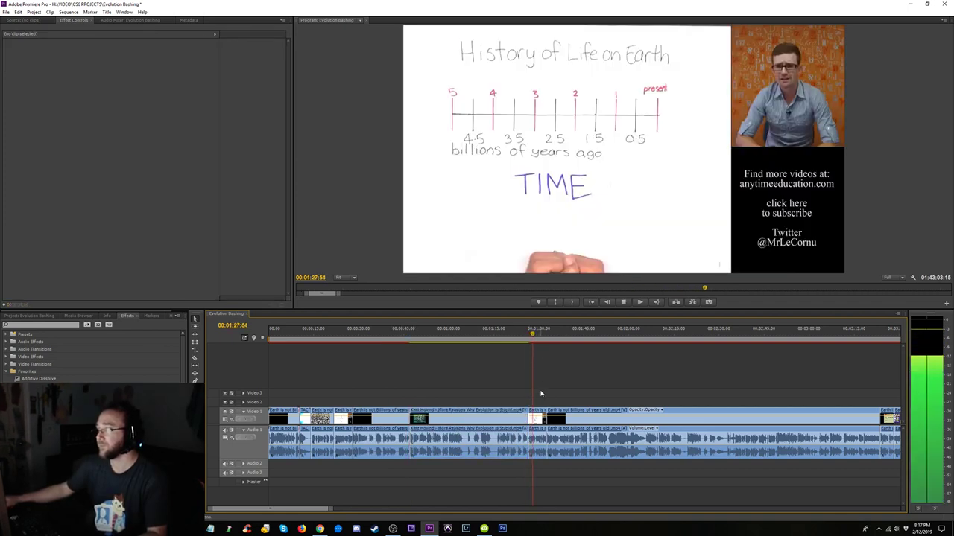
key(space)
click(330, 343)
key(space)
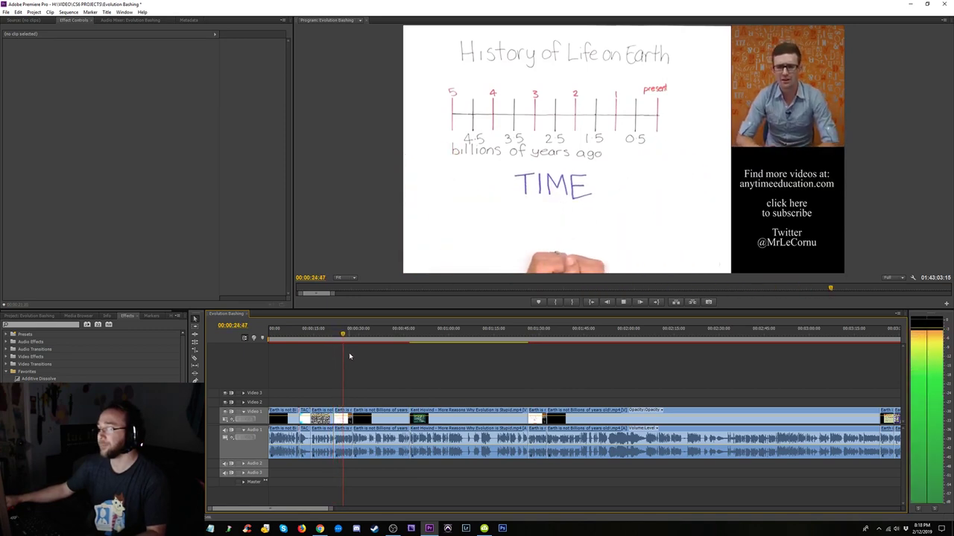
key(space)
- Move the Super Nova clip back to about 0:22 and place the short TIME clip after it, directly before the Kent Hovind excerpt
click(344, 423)
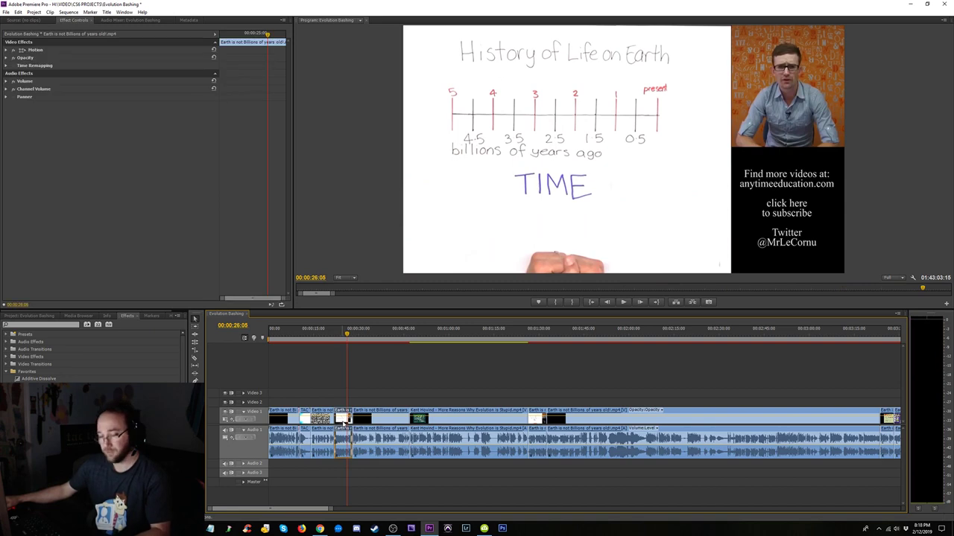
key(Delete)
drag(375, 424, 357, 422)
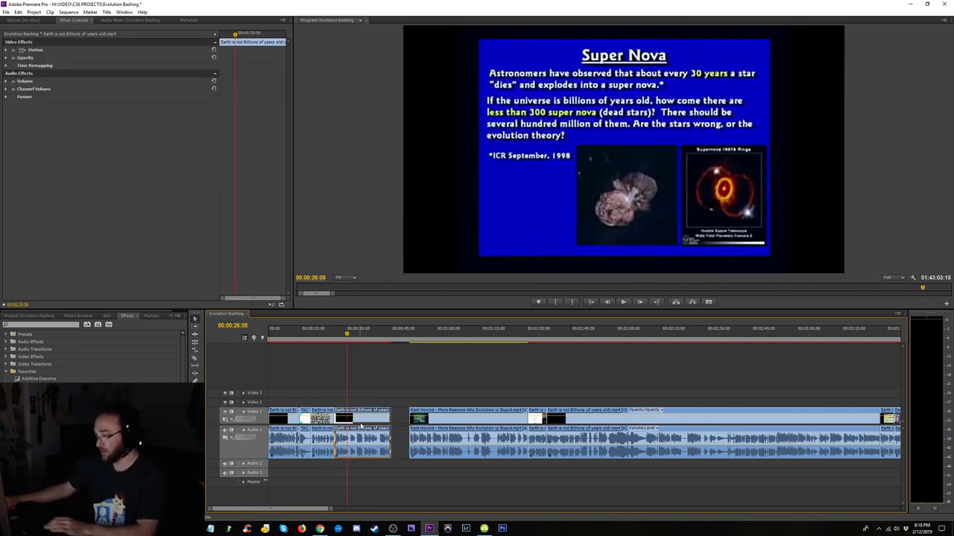
key(Down)
key(ctrl+v)
- Select the audio of the rearranged clips and play the cut at about 0:21 into the Super Nova clip
drag(588, 481, 315, 450)
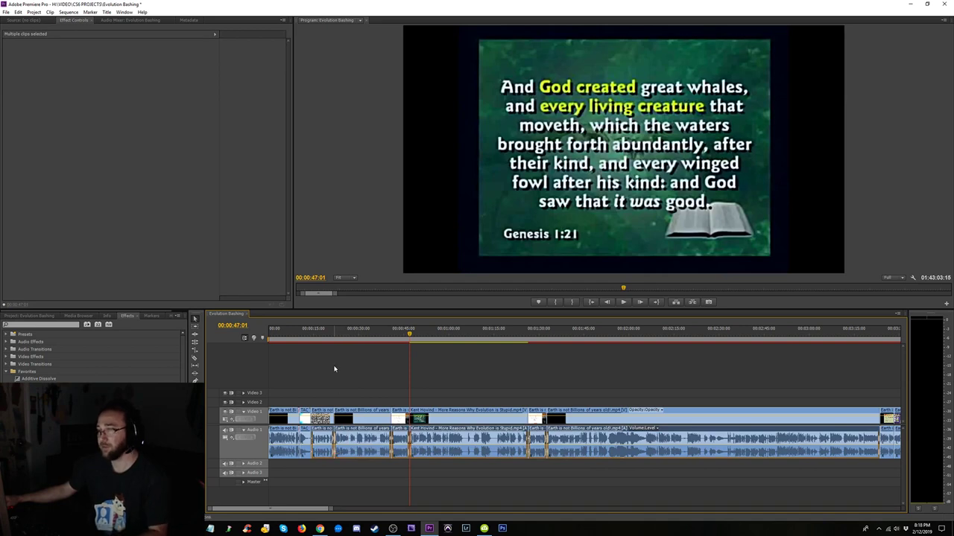
click(332, 341)
key(space)
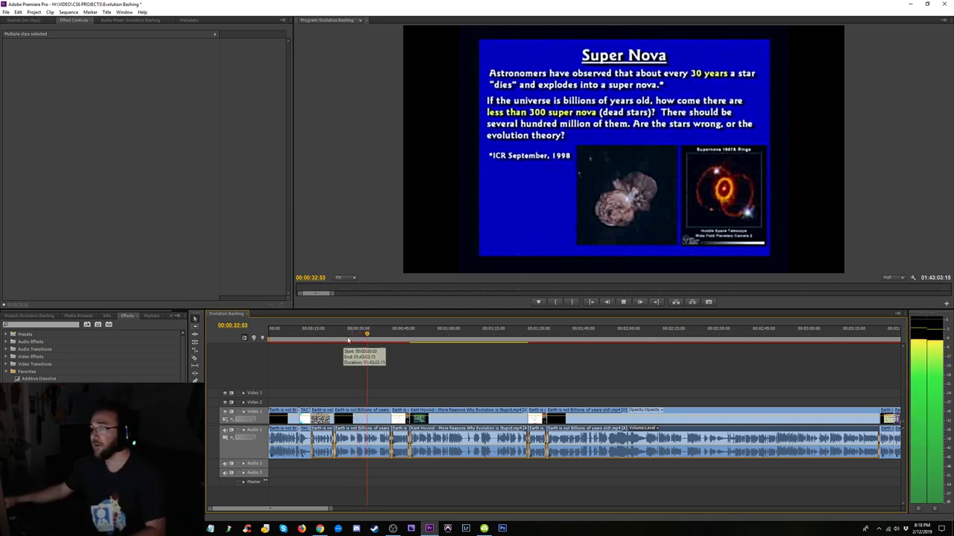
click(329, 333)
key(=)
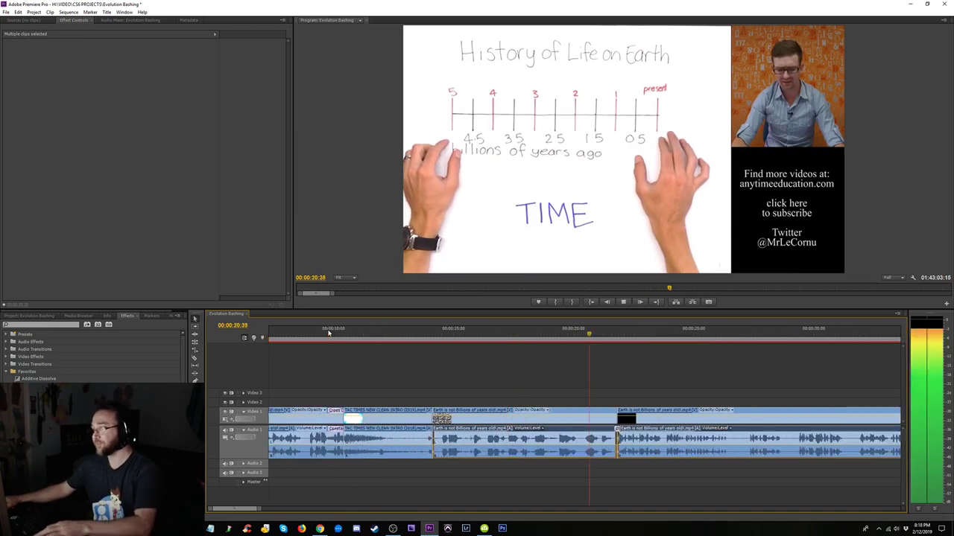
click(531, 340)
key(space)
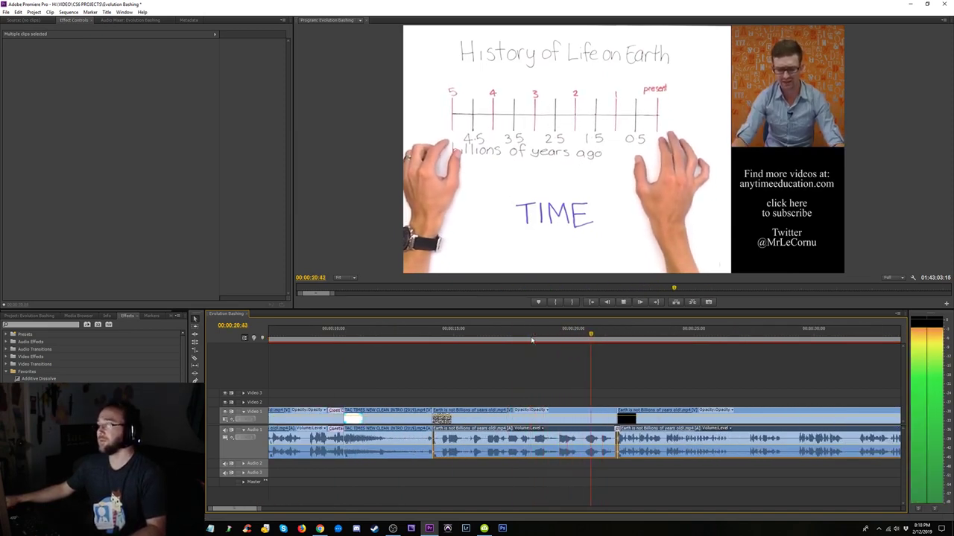
key(space)
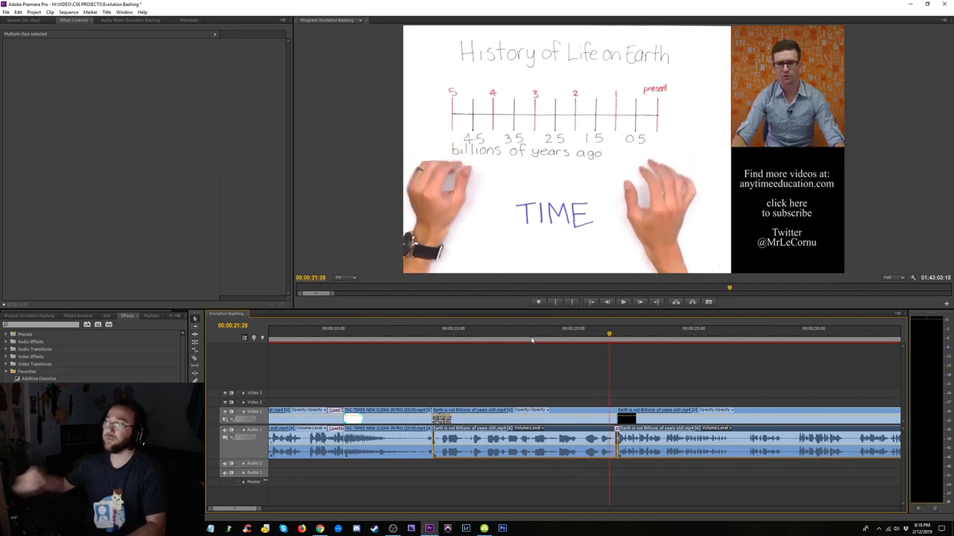
key(space)
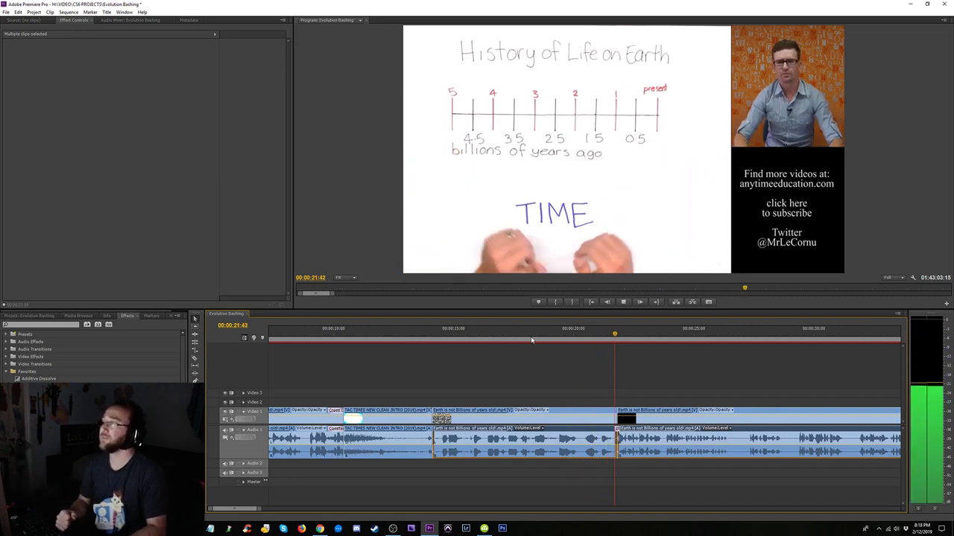
key(space)
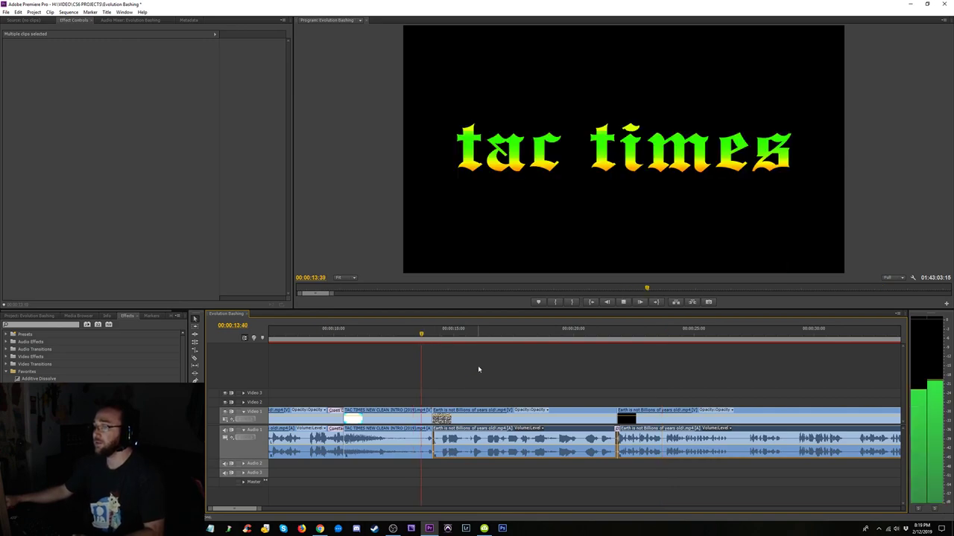
- Review the rearranged opening from about 0:13 to 1:36, watching part of it in full screen
key(minus)
key(minus)
key(minus)
key(minus)
key(minus)
key(minus)
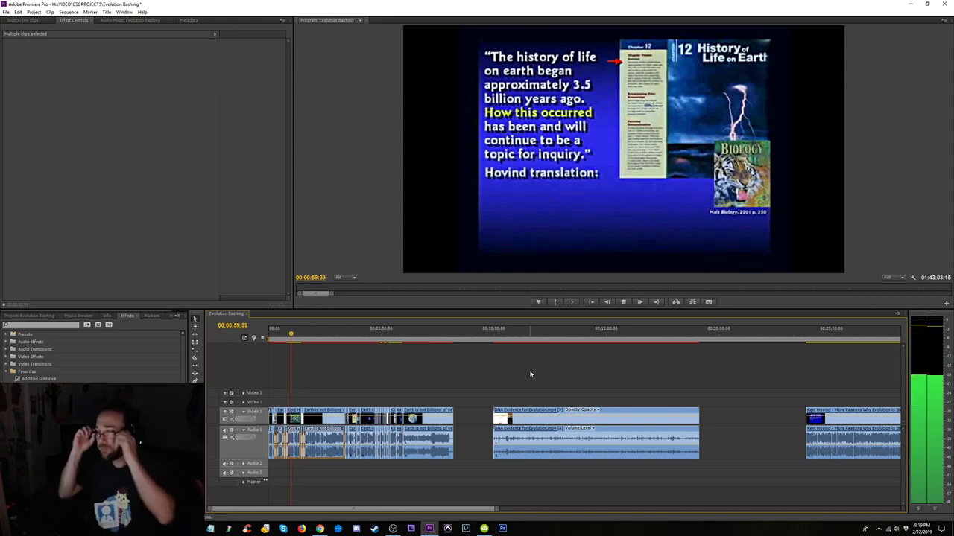
key(=)
key(=)
key(=)
key(=)
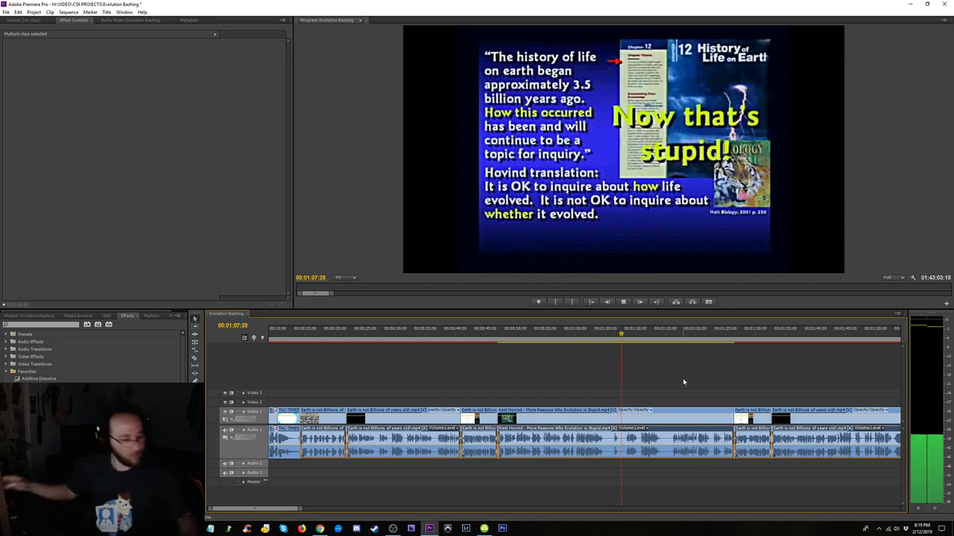
key(ctrl+grave)
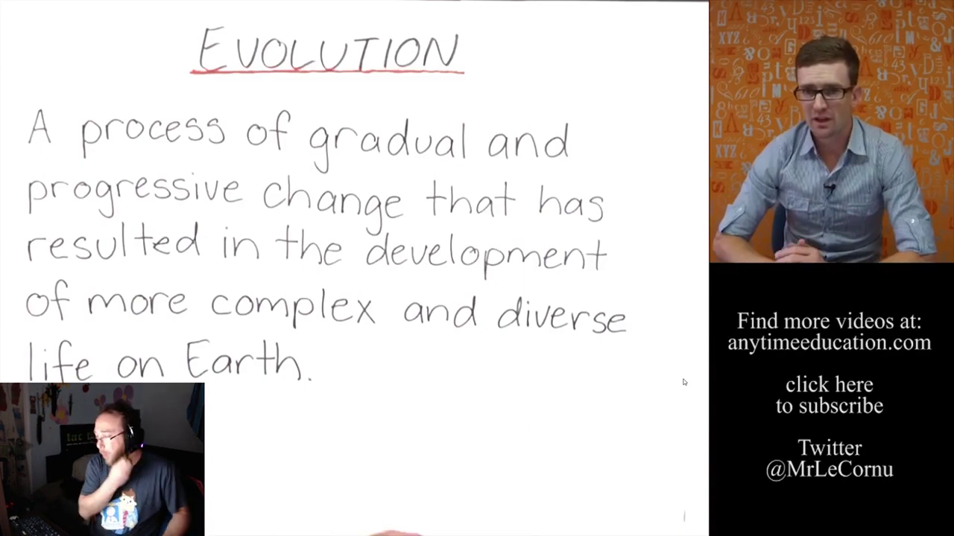
key(Escape)
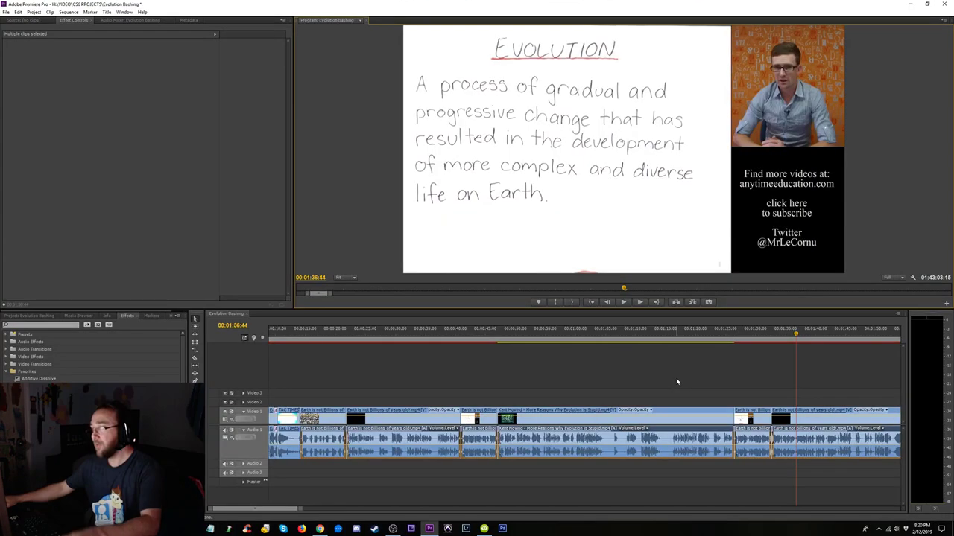
- Delete the short Earth clip following the Kent Hovind excerpt and move the excerpt up against the next Earth clip at about 1:32
click(750, 338)
key(space)
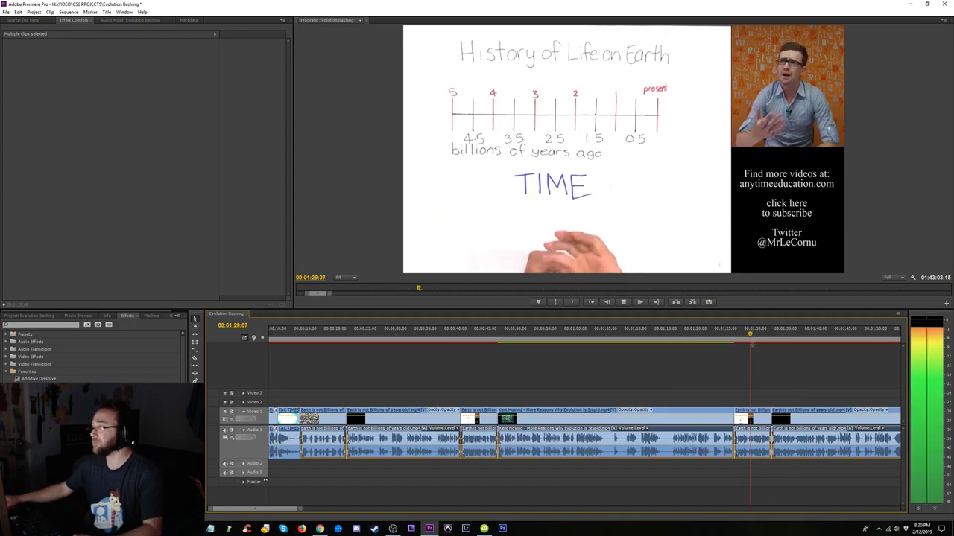
click(757, 447)
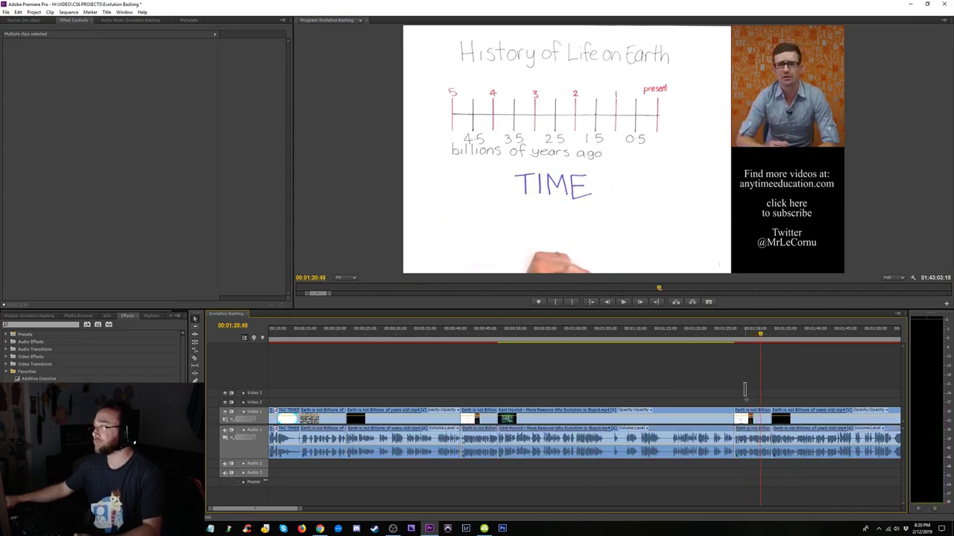
key(Delete)
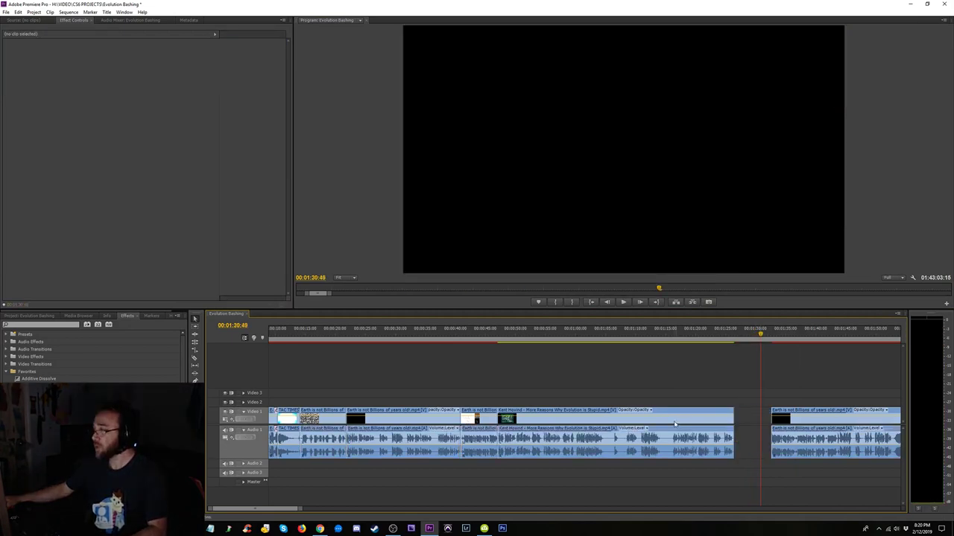
drag(676, 424, 713, 424)
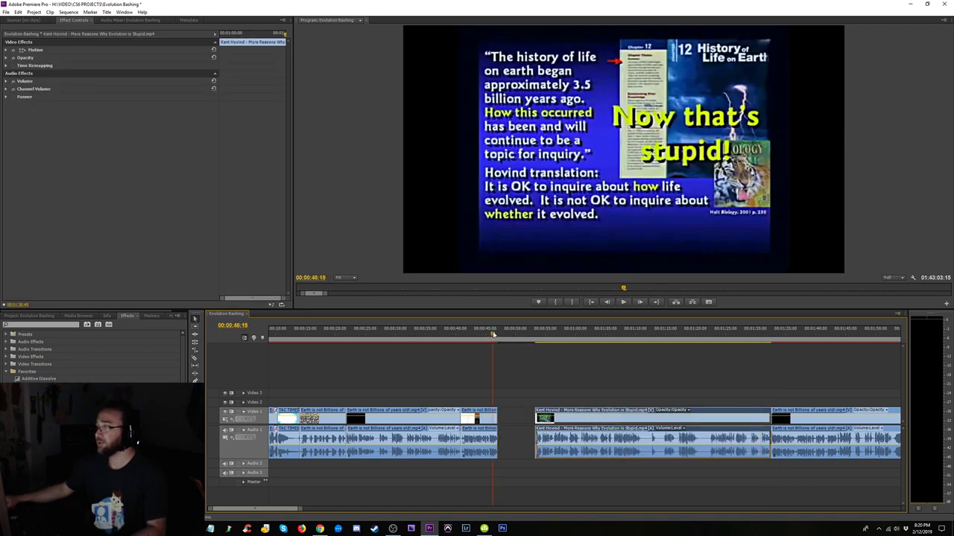
- Extend the end of the short TIME clip to meet the Kent Hovind excerpt at about 0:53, and play the join
click(492, 335)
drag(498, 417, 536, 421)
key(space)
click(527, 336)
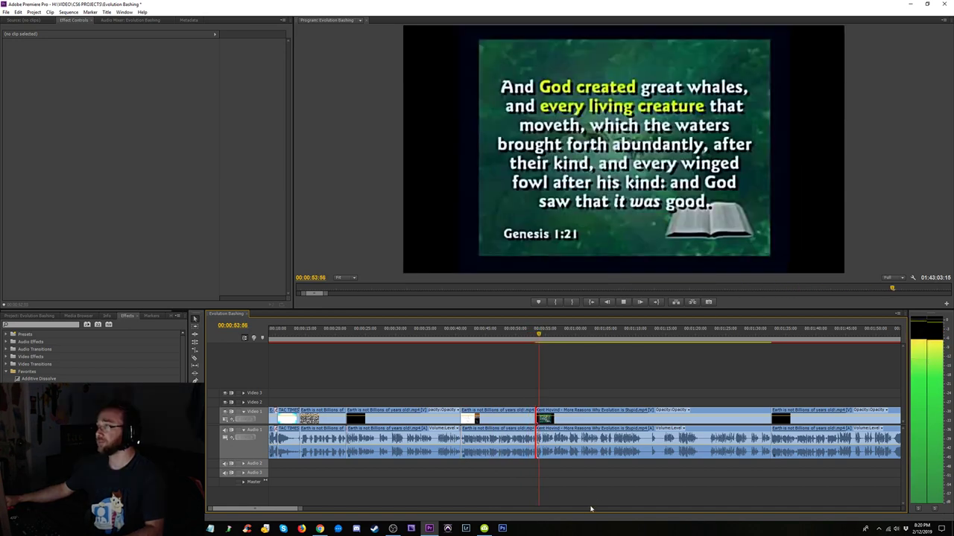
key(space)
- Select the audio of the clips around the Kent Hovind excerpt and play the Earth clip that follows at about 1:32
drag(818, 485, 447, 445)
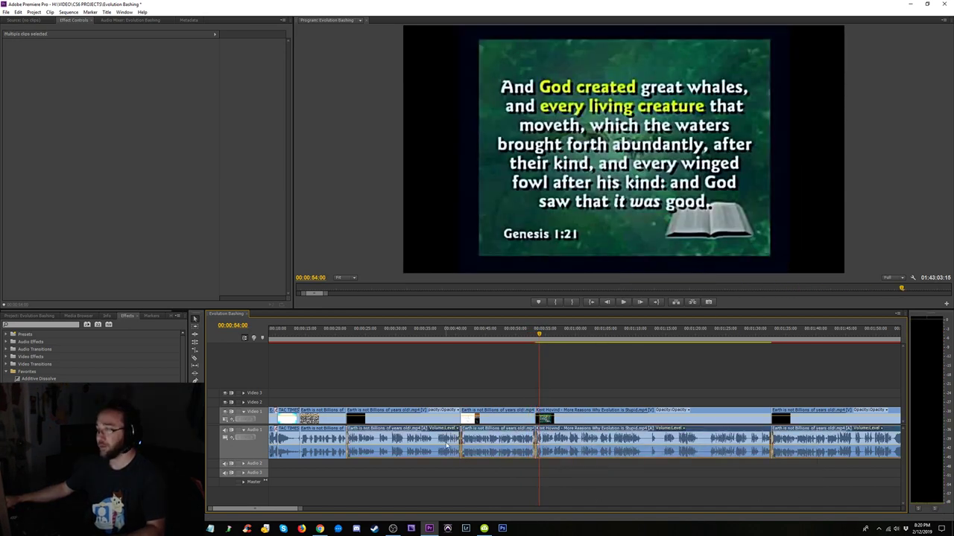
click(759, 337)
key(space)
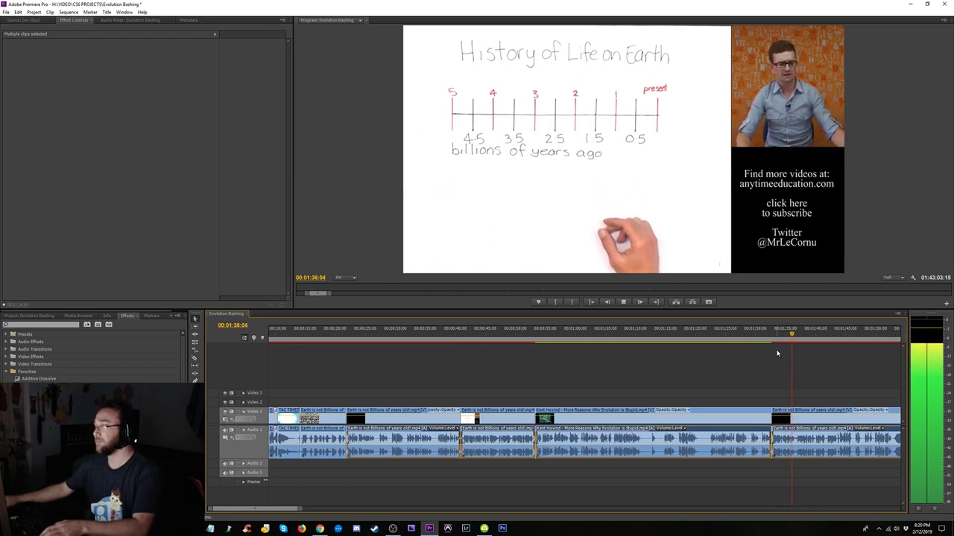
- Check the DNA Evidence clip at about 10:38 and scrub to the unused Kent Hovind footage at about 34:57
key(minus)
key(minus)
key(minus)
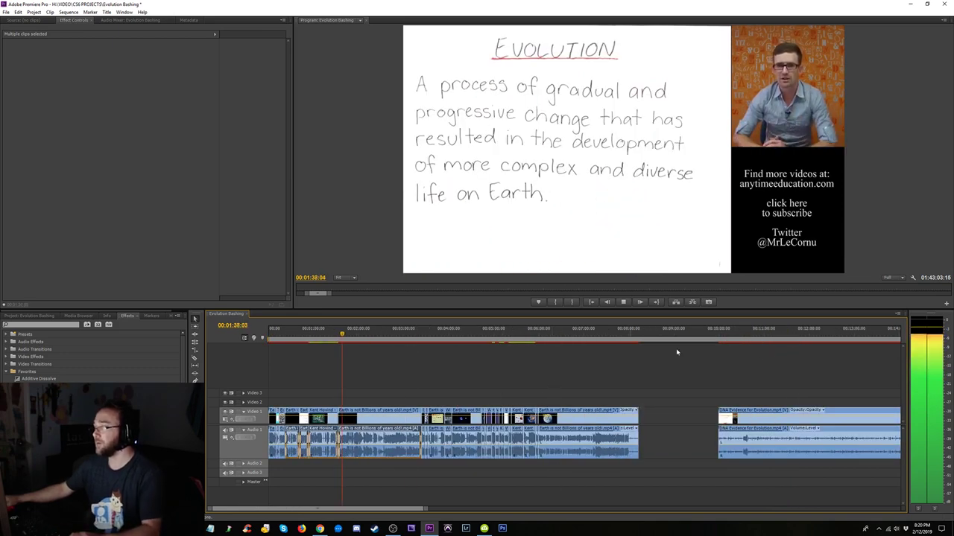
click(750, 339)
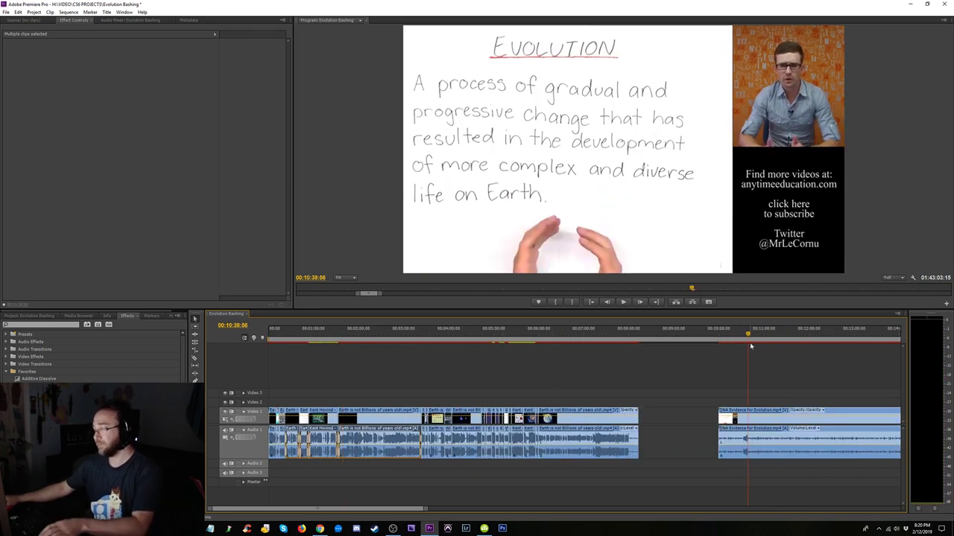
key(minus)
key(minus)
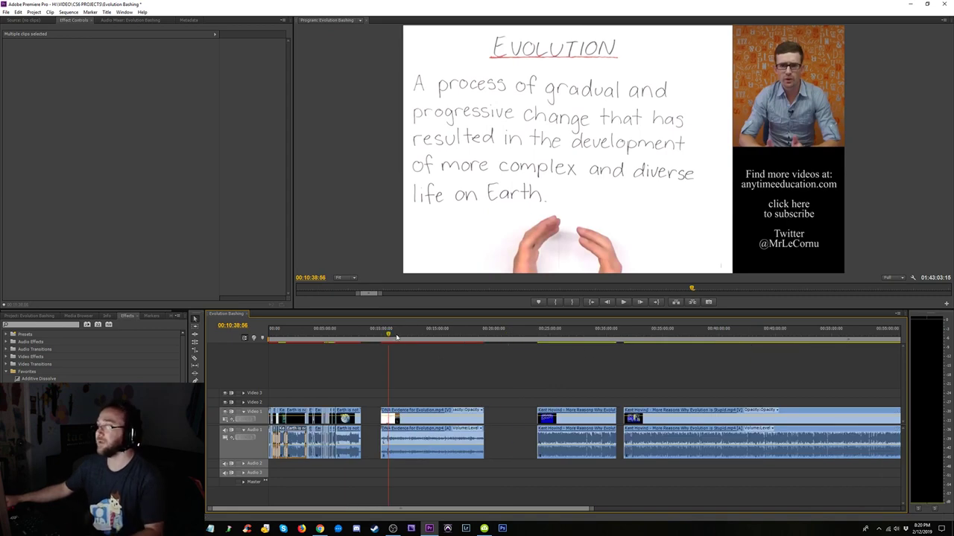
drag(403, 335, 661, 345)
- Switch to File Explorer, search the TAC TIMES folder for "more reasons", and open the Kent Hovind - More Reasons Why Evolution is Stupid video
click(264, 529)
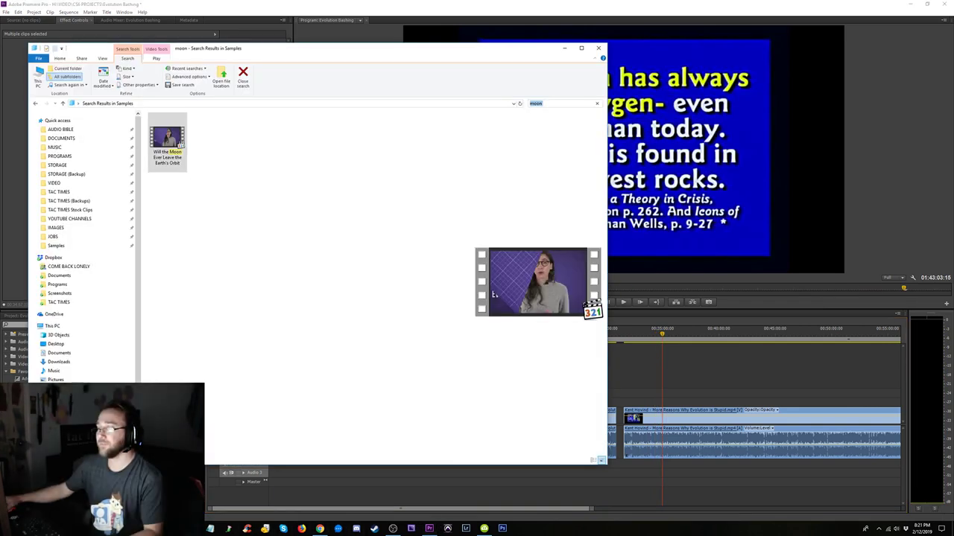
click(59, 191)
click(544, 103)
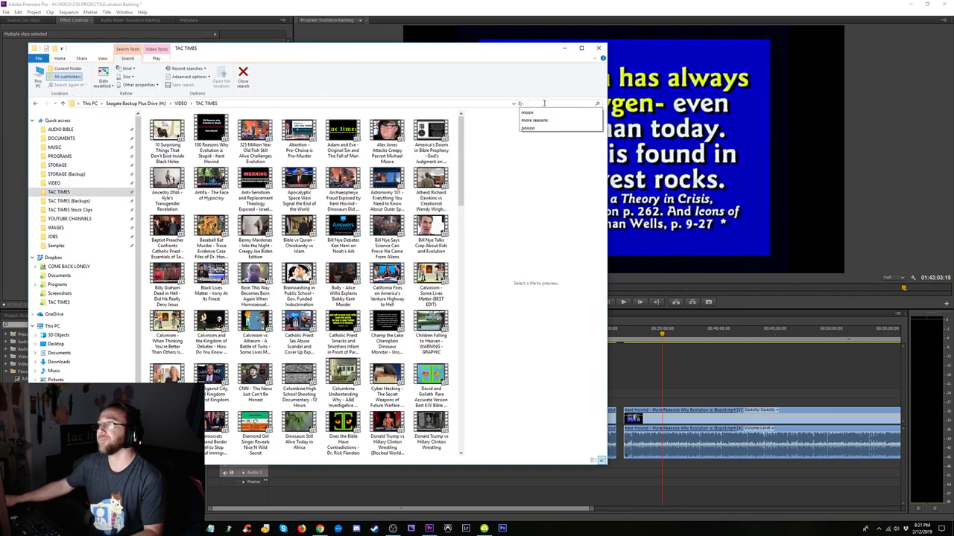
click(545, 121)
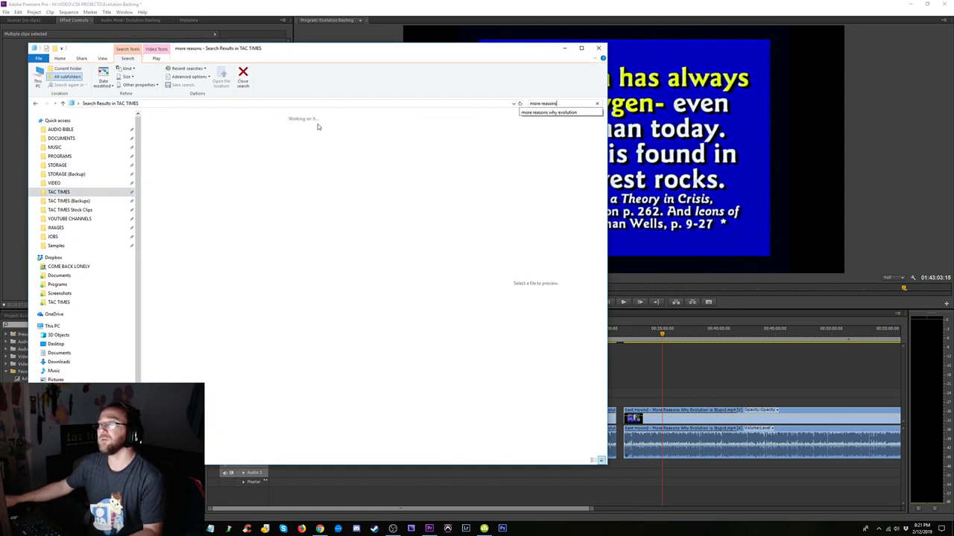
click(172, 126)
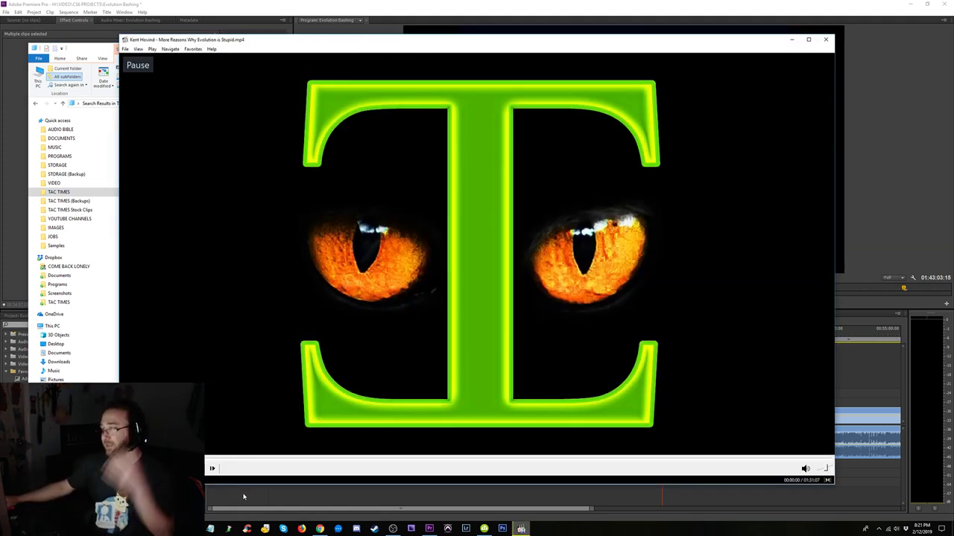
- Skim the Kent Hovind video in full screen from about 17:44 to 20:16 for material on the origin of life
click(259, 461)
click(333, 460)
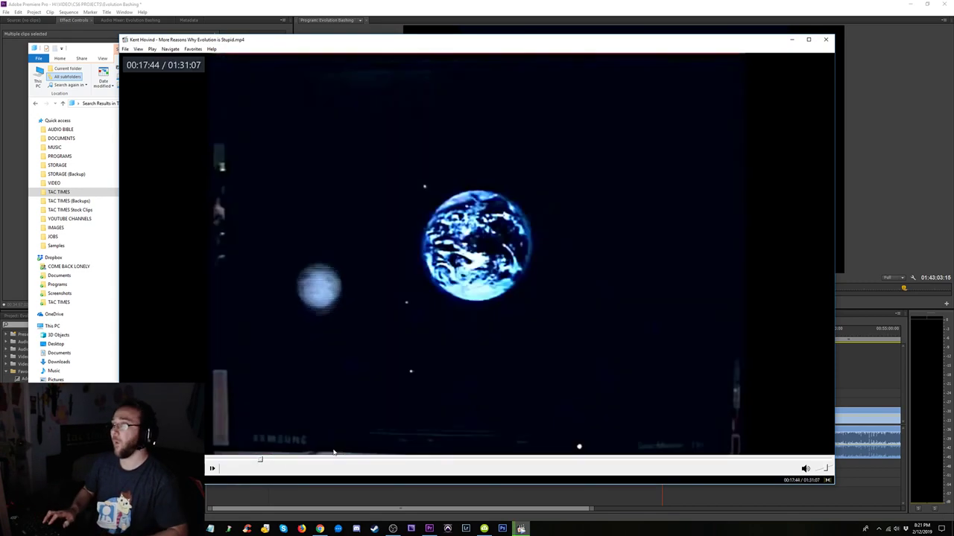
double_click(333, 452)
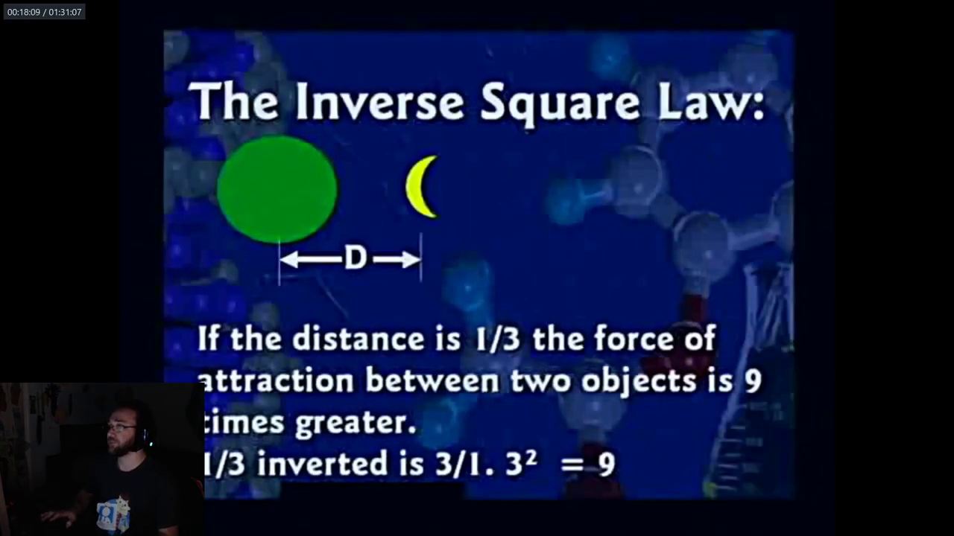
key(Right)
key(Right)
key(Right)
key(Right)
key(Right)
key(Right)
key(Right)
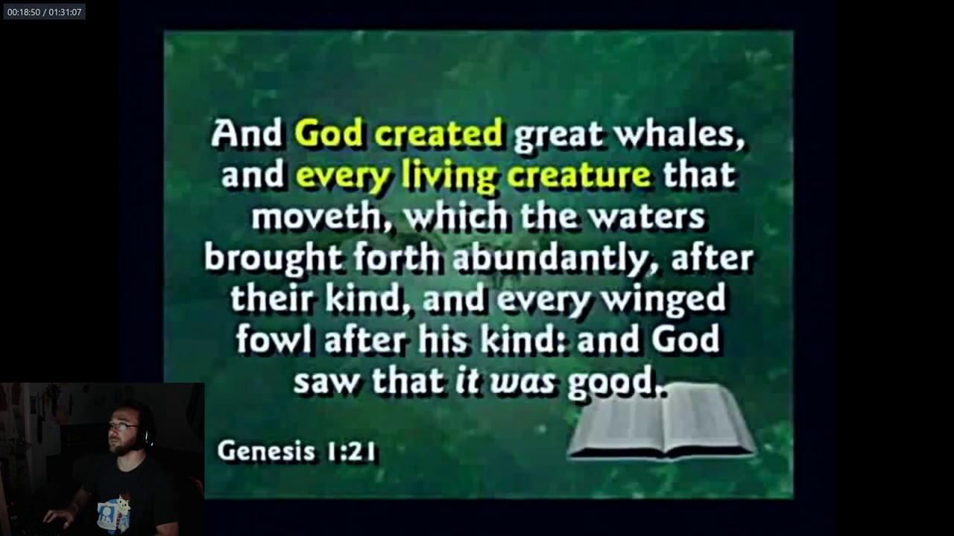
key(Right)
key(Right)
key(Right)
key(Right)
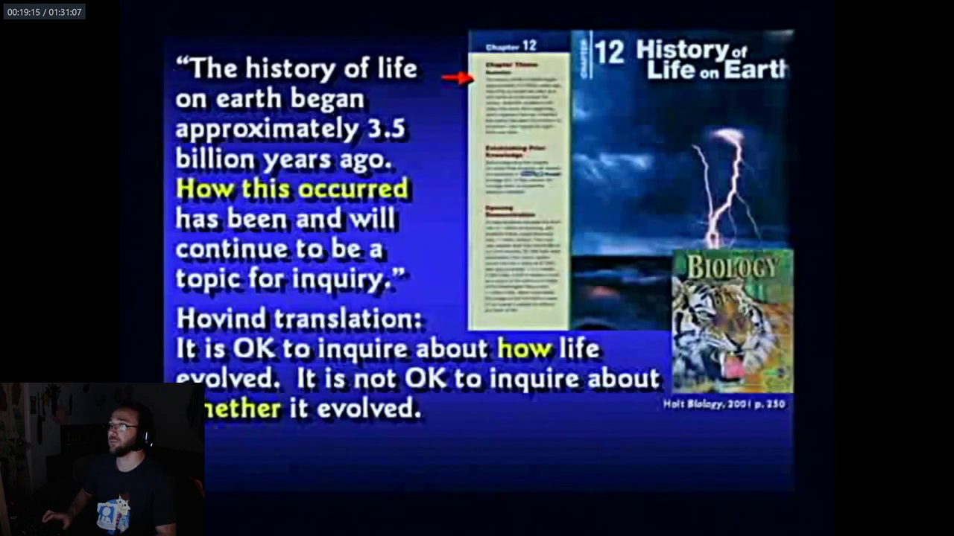
key(Right)
key(Right)
key(Right)
key(Right)
key(Right)
key(Right)
key(Right)
key(Right)
key(Right)
key(Right)
key(Right)
key(Right)
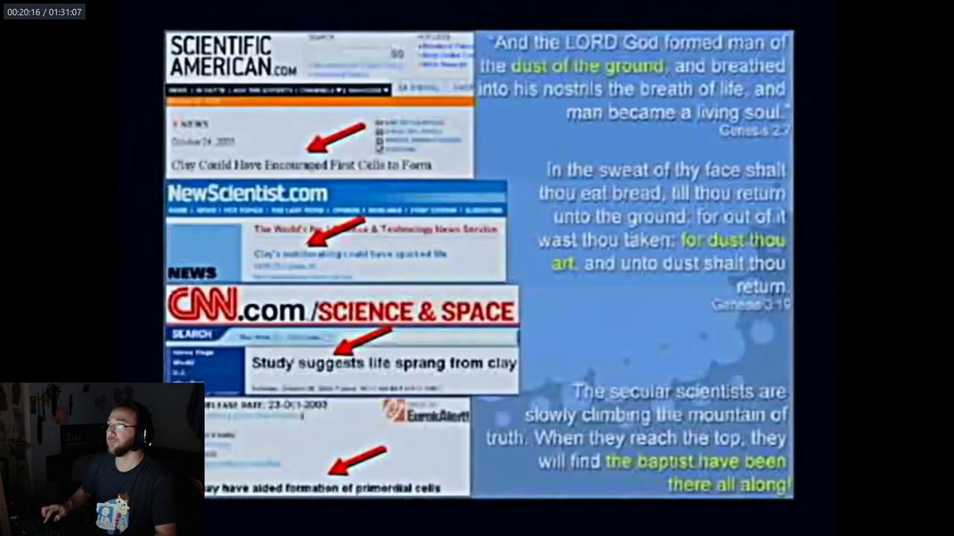
- Go back over the Origin of Life slide at about 19:56 in the Kent Hovind video
key(Left)
key(Left)
key(Left)
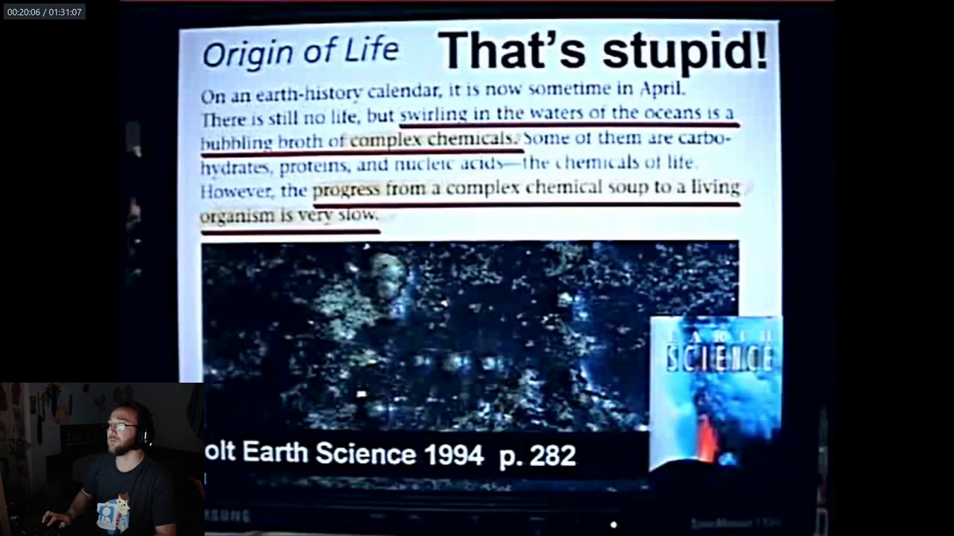
key(Left)
key(Left)
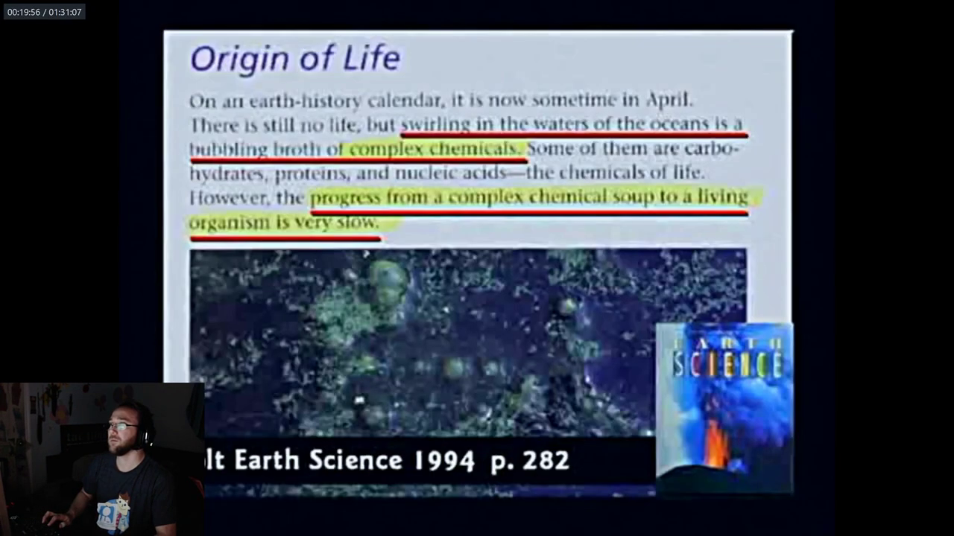
key(Left)
key(Right)
key(Right)
key(Right)
key(Right)
key(Right)
key(Right)
key(Right)
key(Right)
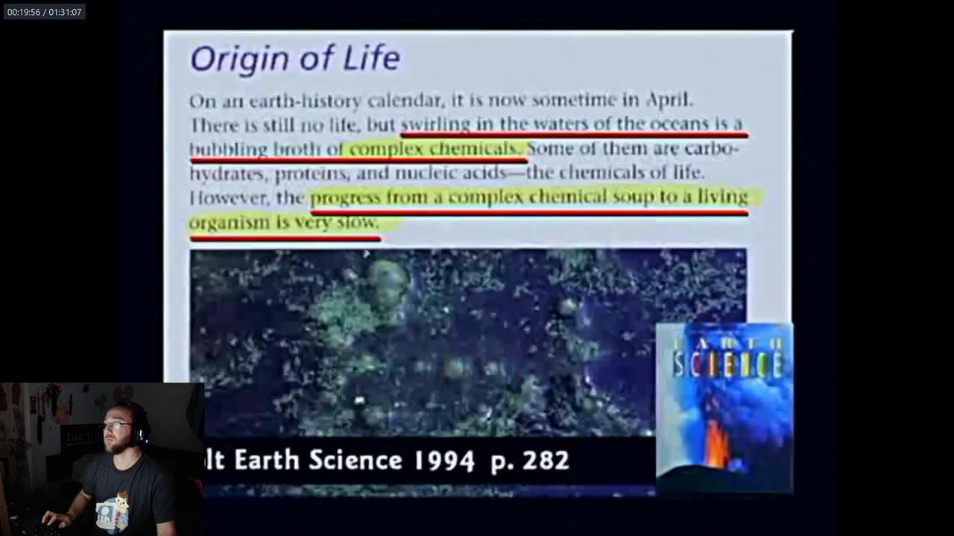
- Skim the Archean Era and first living cells slides between about 20:46 and 21:13 of the video
key(Right)
key(Right)
key(Right)
key(Right)
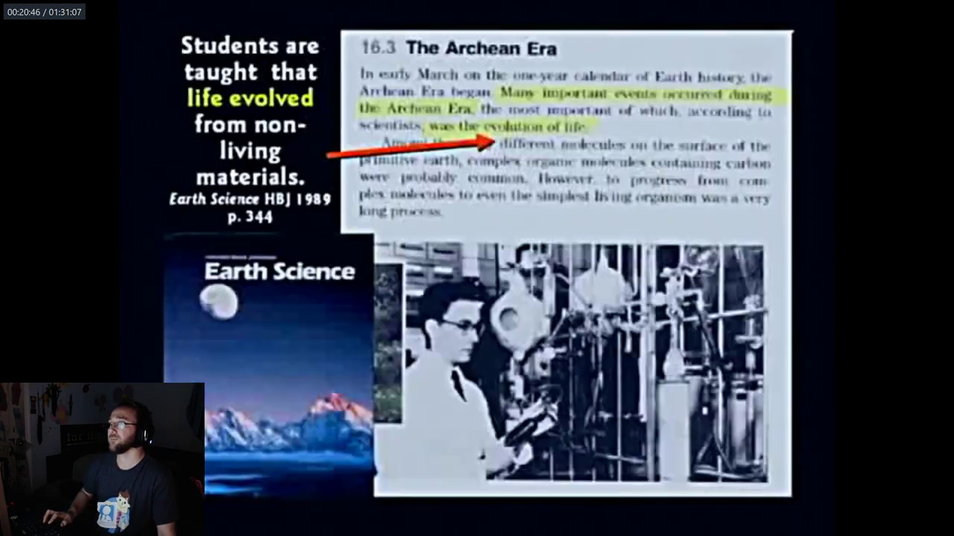
key(Right)
key(Right)
key(Right)
key(Right)
key(Right)
key(Right)
key(Right)
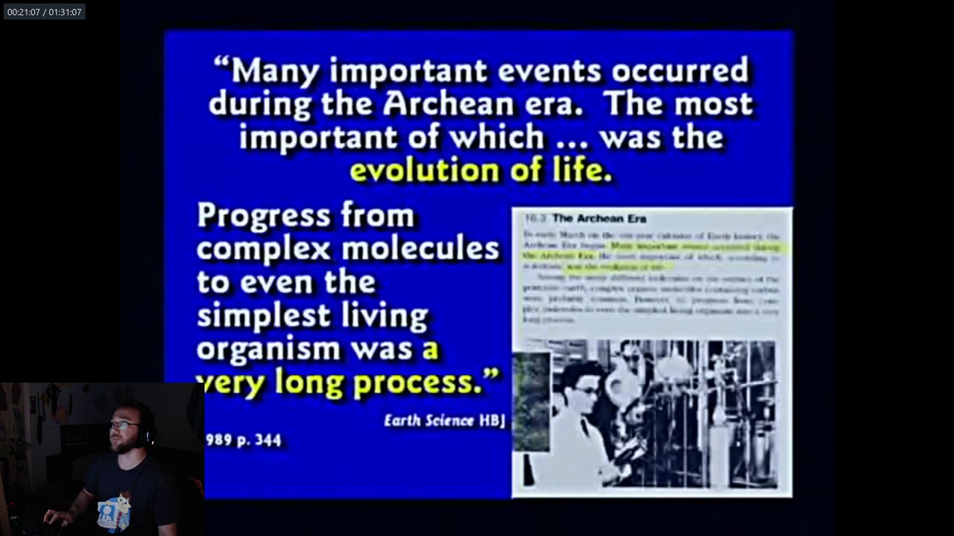
key(Left)
key(Left)
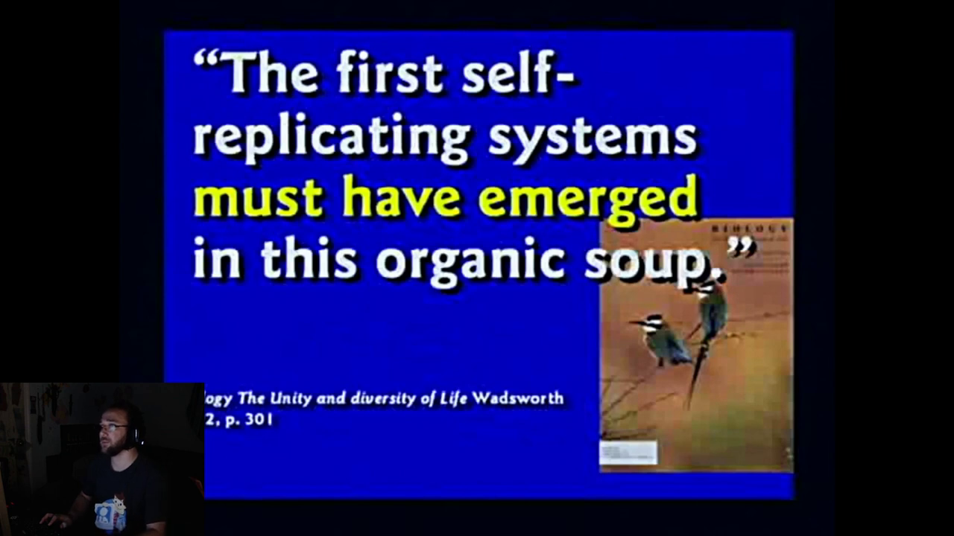
key(Left)
key(Left)
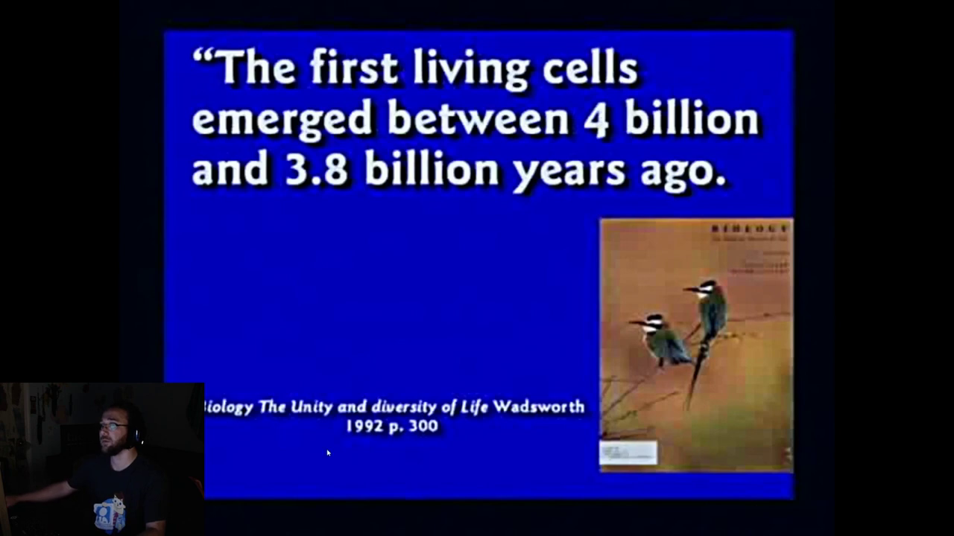
- Close the video, return to Premiere Pro, and find the Archean Era slide in the unused Kent Hovind clip at about 32:45
double_click(451, 389)
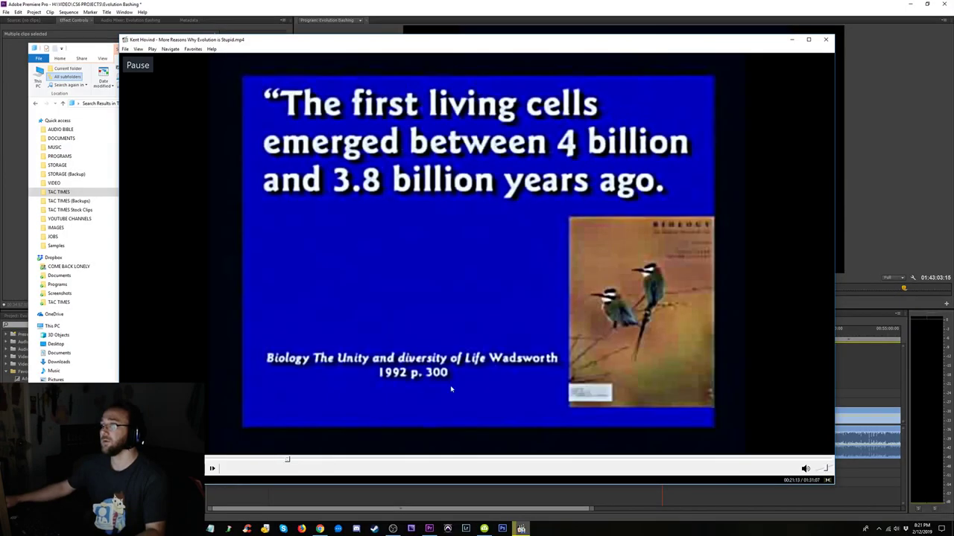
click(823, 44)
drag(167, 135, 589, 284)
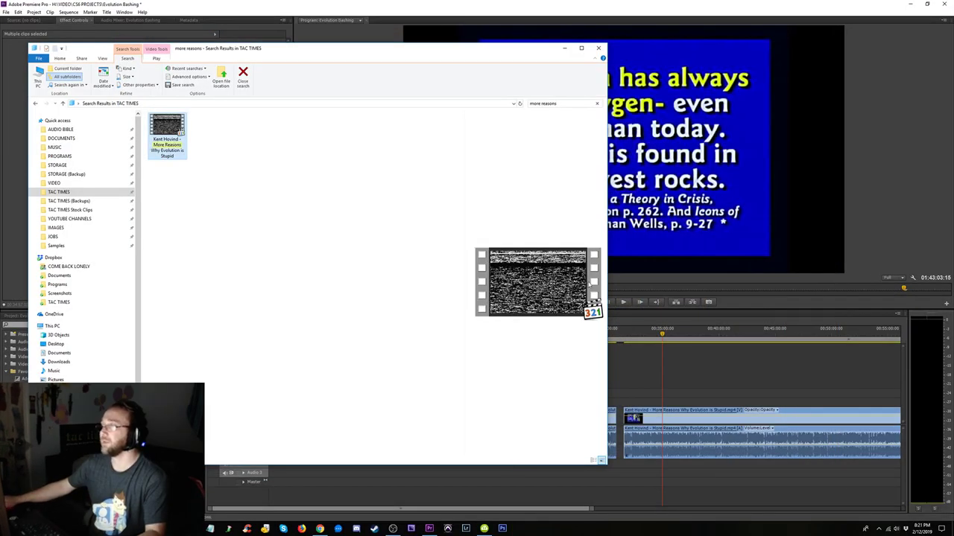
click(711, 6)
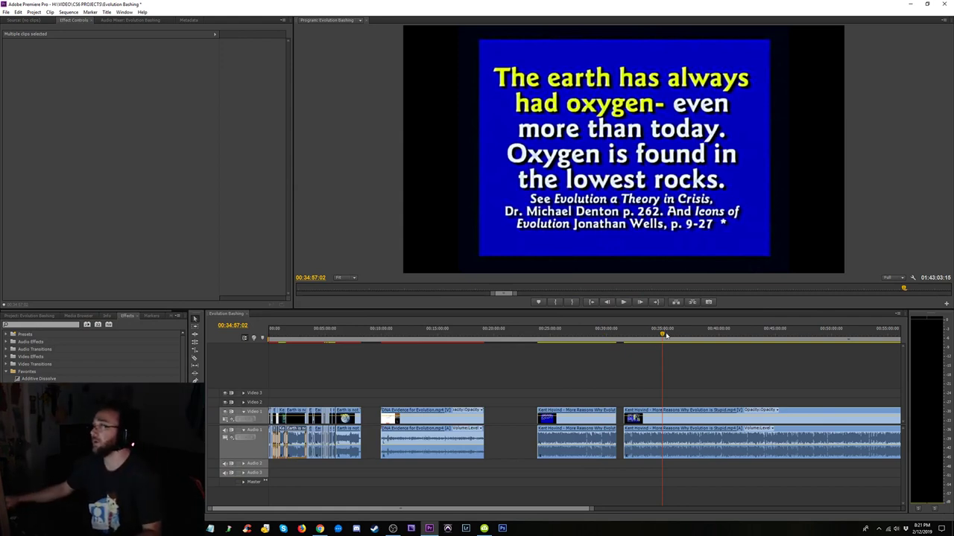
drag(666, 336, 707, 336)
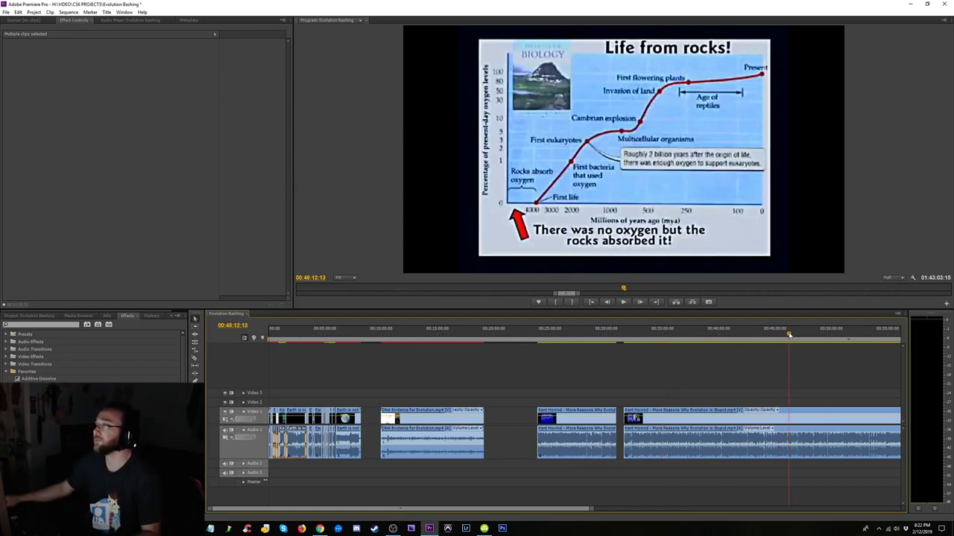
drag(789, 335, 638, 352)
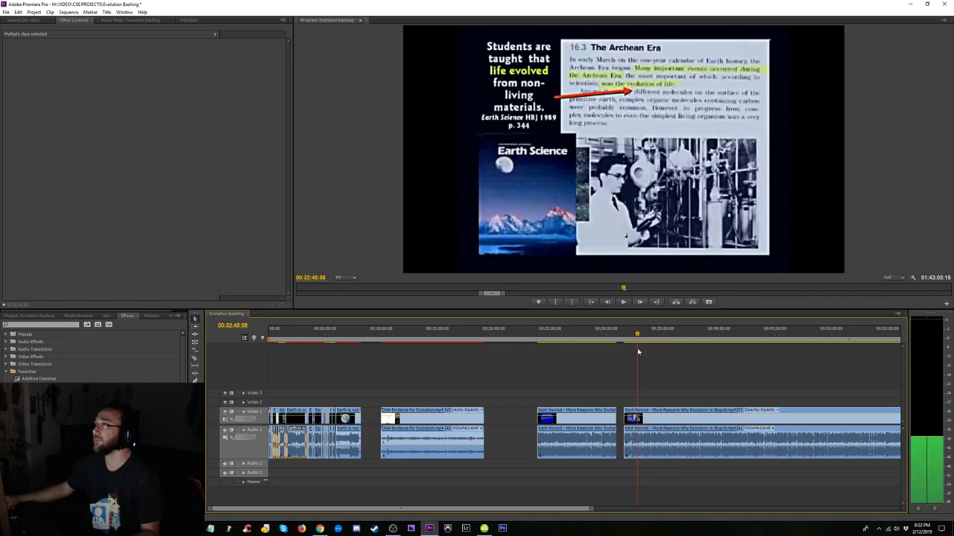
key(space)
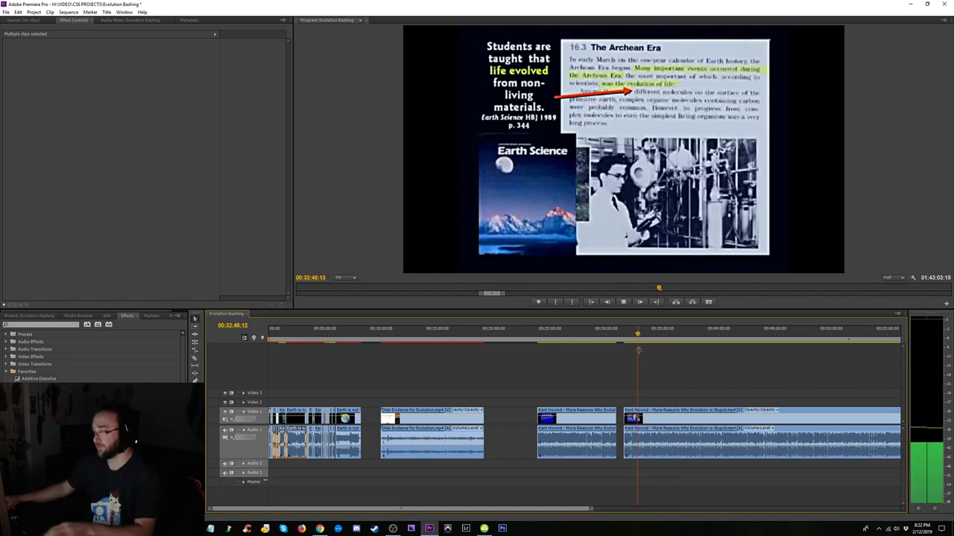
- Play the Kent Hovind clip between about 32:36 and 32:56 to find where the Archean Era passage starts
key(equal)
key(equal)
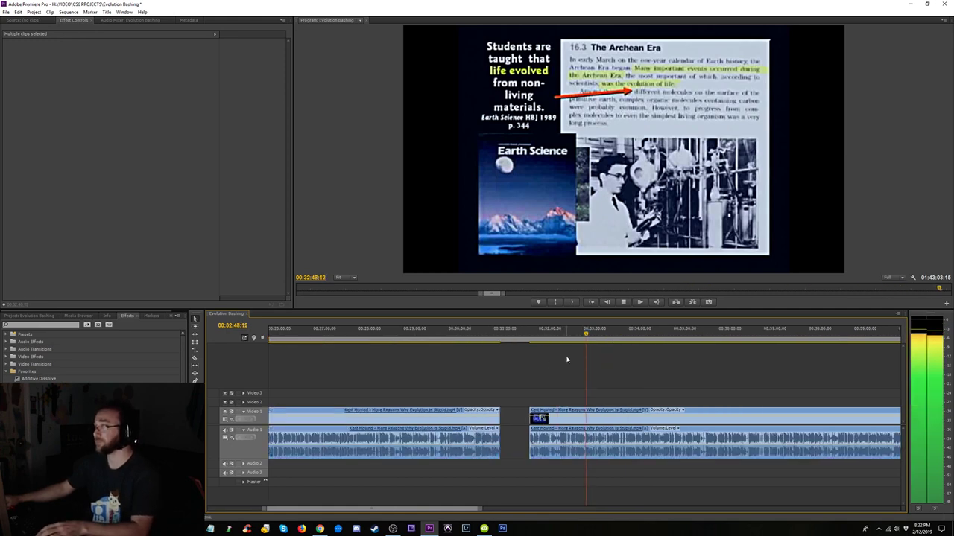
key(equal)
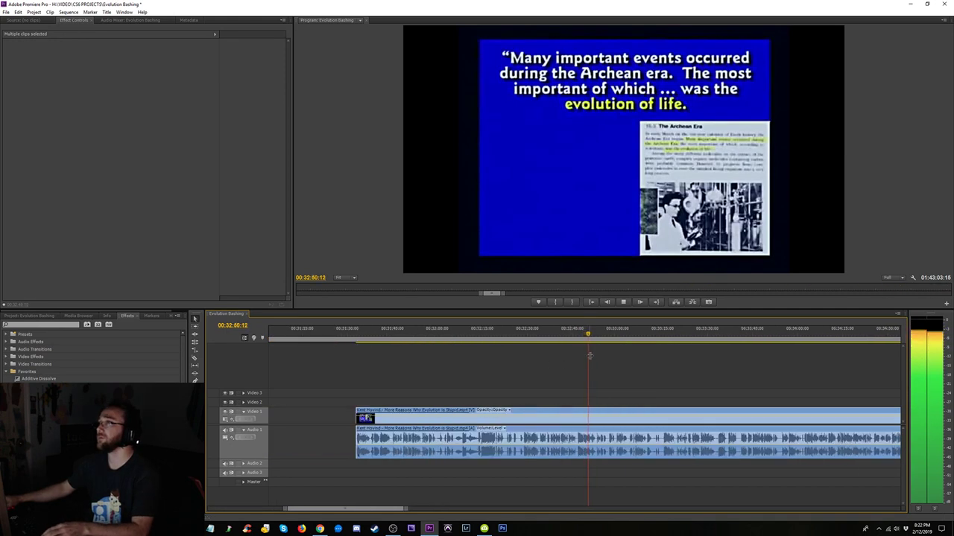
key(minus)
key(minus)
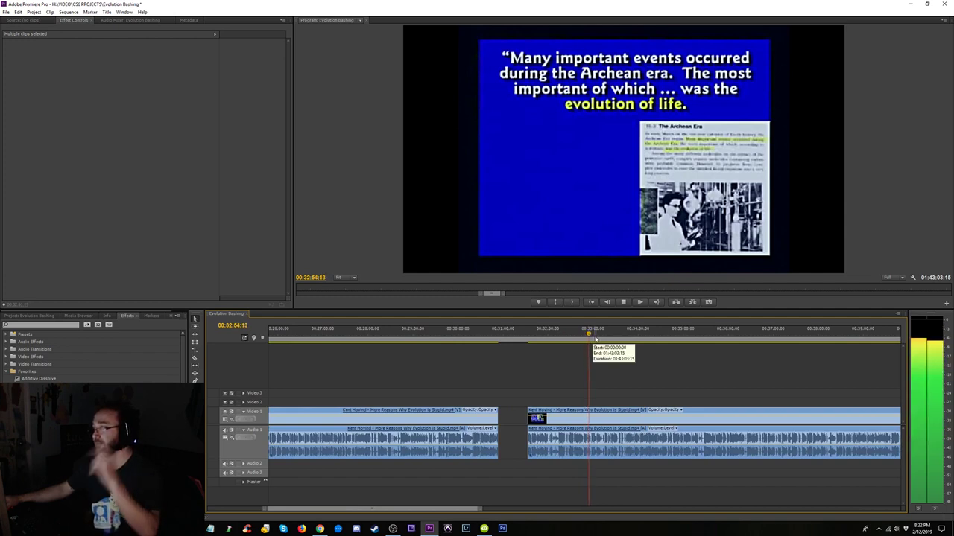
key(equal)
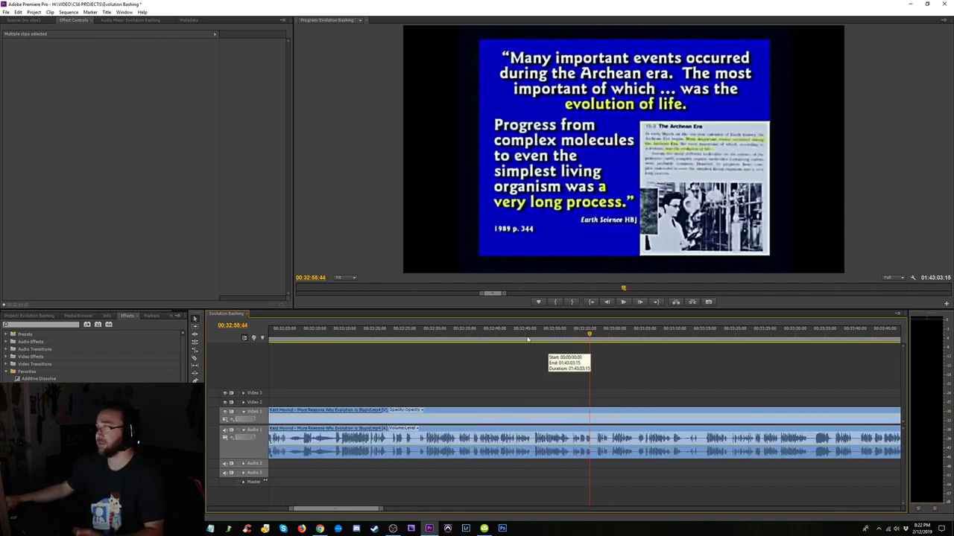
click(523, 335)
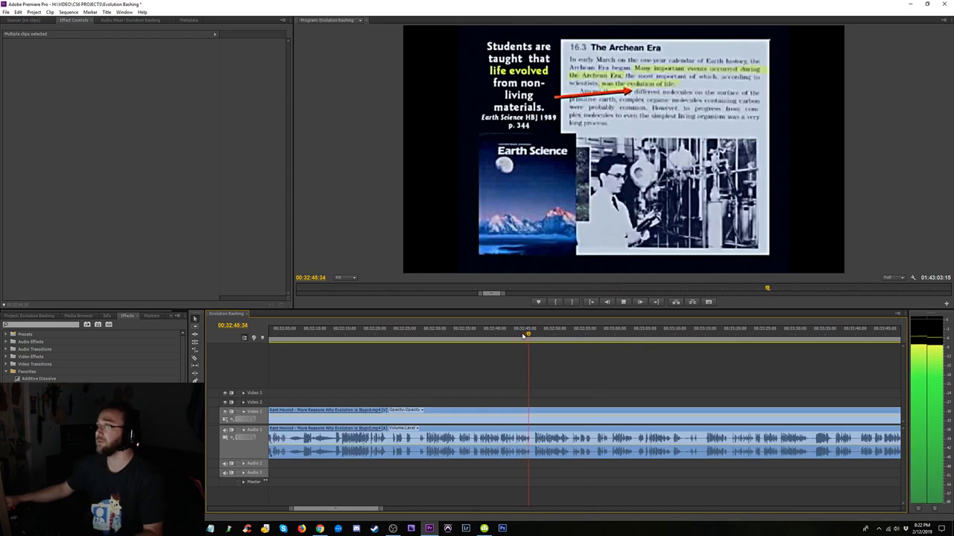
click(460, 336)
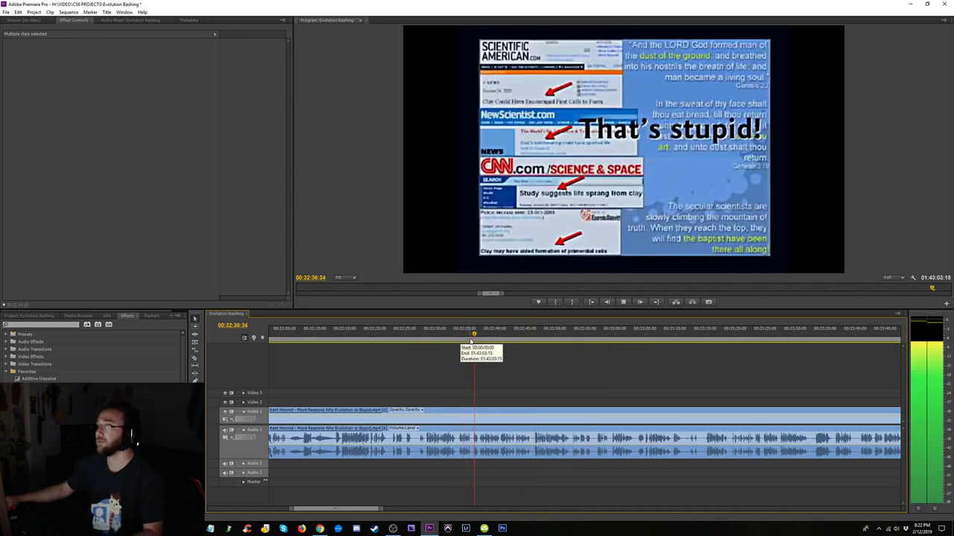
key(space)
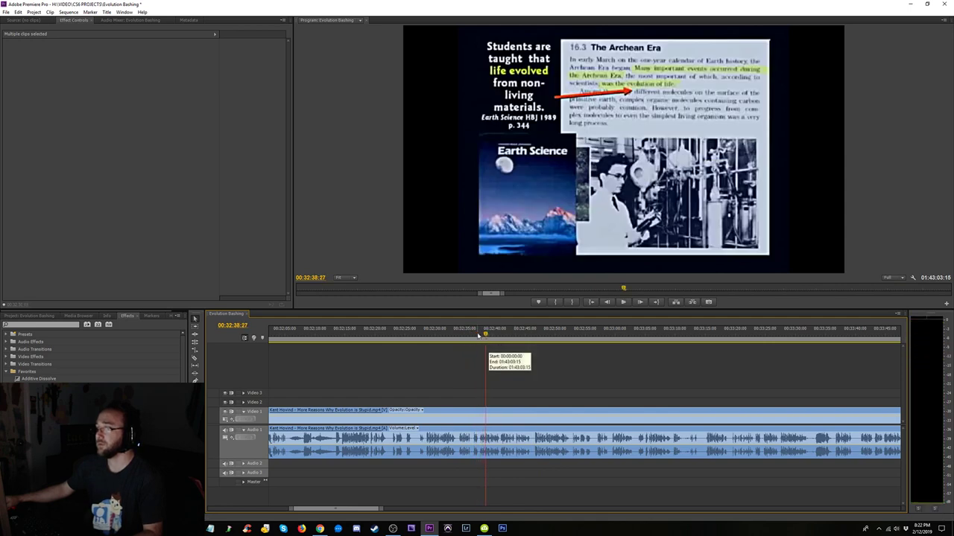
- Split the Kent Hovind clip at 00:32:37:22, at the start of the Archean Era passage
click(479, 335)
key(space)
key(space)
drag(484, 335, 480, 336)
click(481, 413)
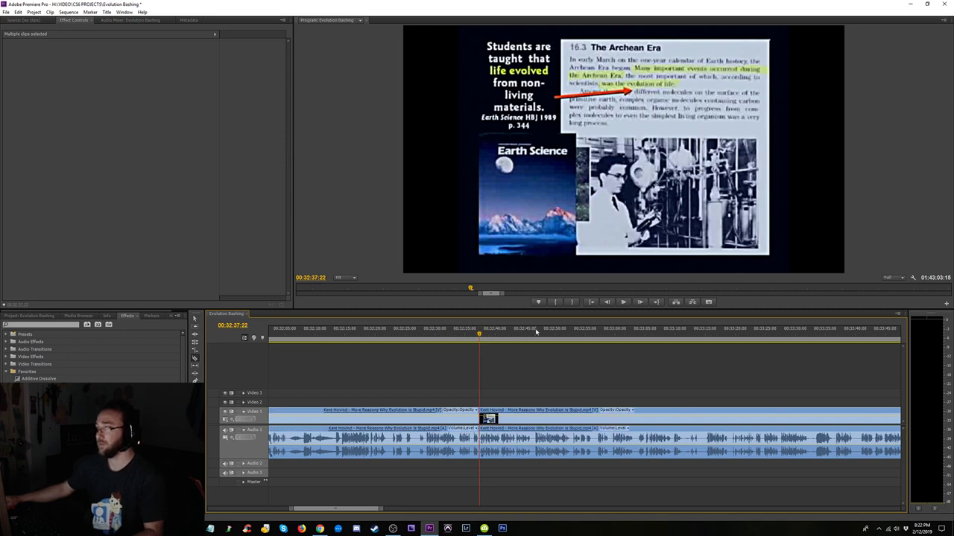
- Play on to the end of the first living cells slide and split the Kent Hovind clip at 00:33:14:43
drag(564, 333, 570, 333)
key(space)
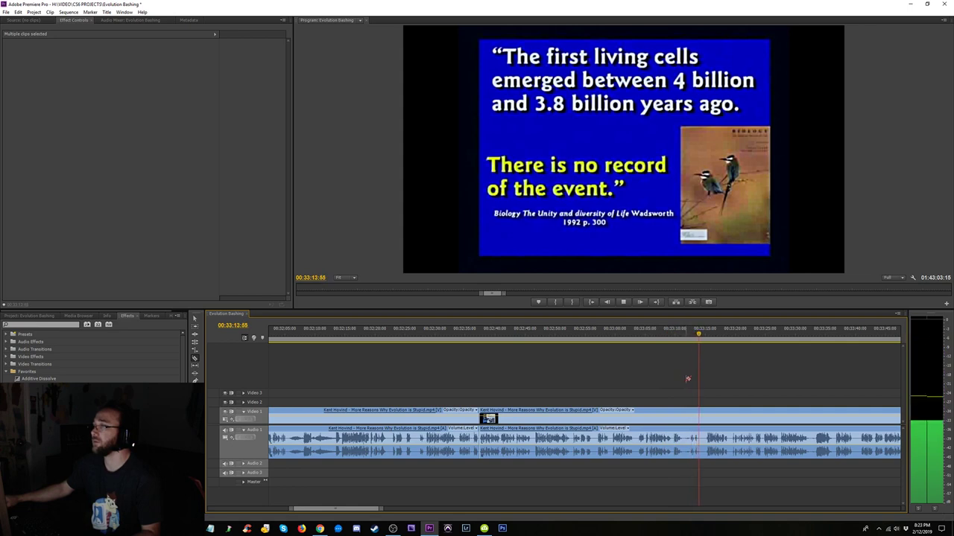
key(space)
click(704, 414)
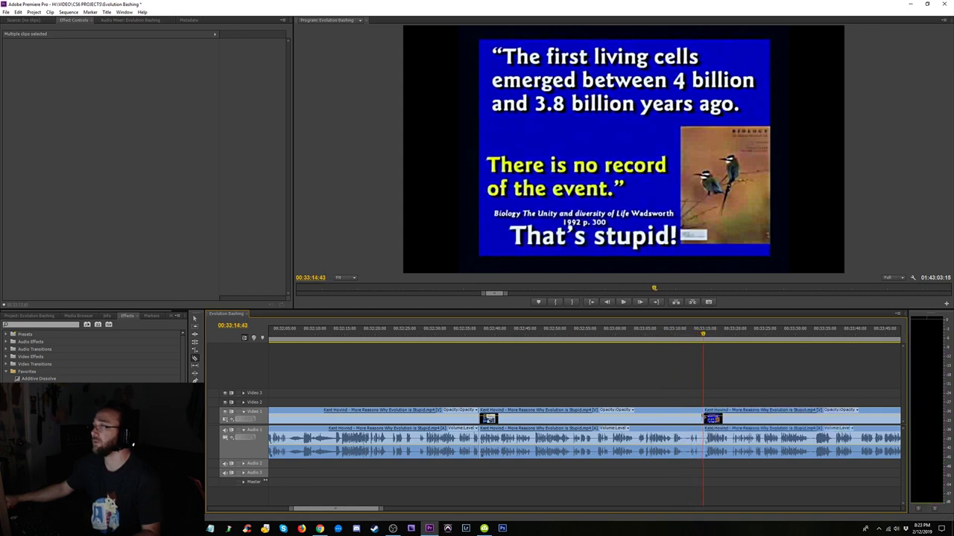
- Cut the Archean Era segment between 00:32:37:22 and 00:33:14:43 out of the unused Kent Hovind clip, leaving the gap
key(space)
key(minus)
key(minus)
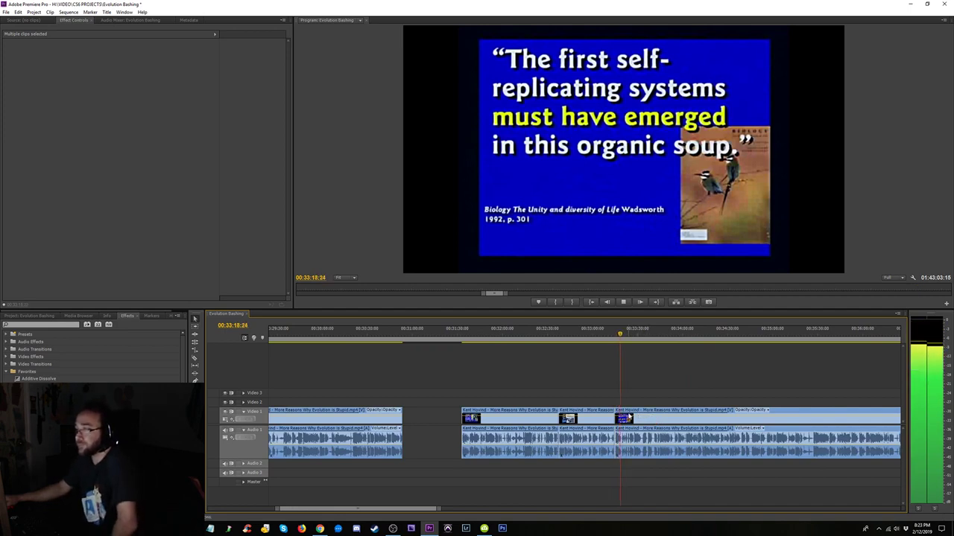
click(586, 445)
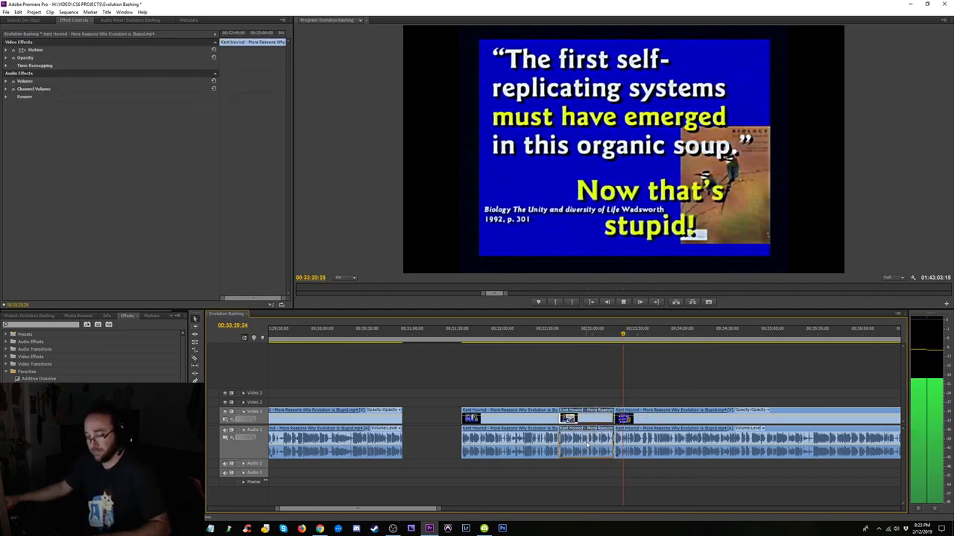
key(space)
key(Delete)
key(minus)
key(minus)
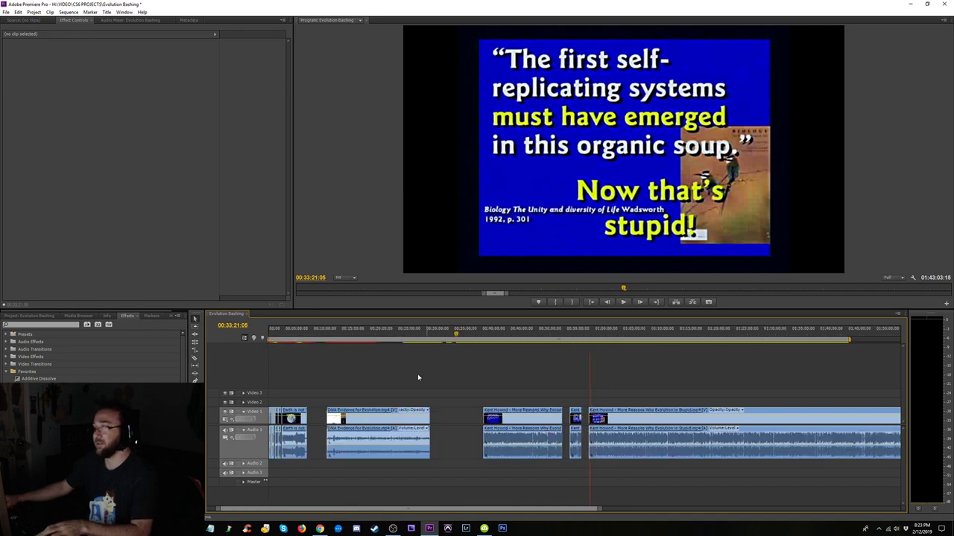
- Return to the start of the sequence and find the first Kent Hovind excerpt, playing its History of Life slide to about 01:00
click(302, 338)
key(equal)
key(equal)
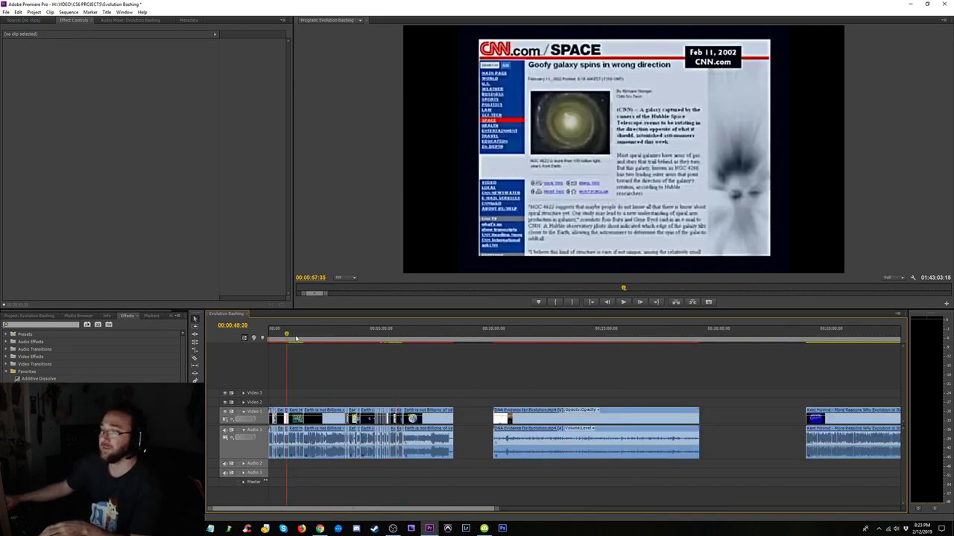
key(equal)
key(equal)
mouse_move(295, 338)
mouse_down()
mouse_move(394, 335)
mouse_move(300, 343)
mouse_up()
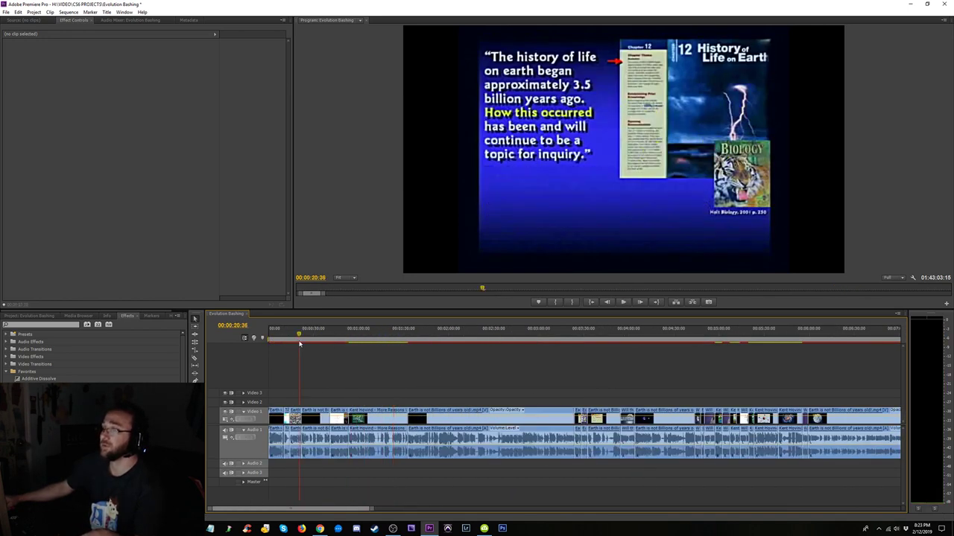
key(equal)
key(equal)
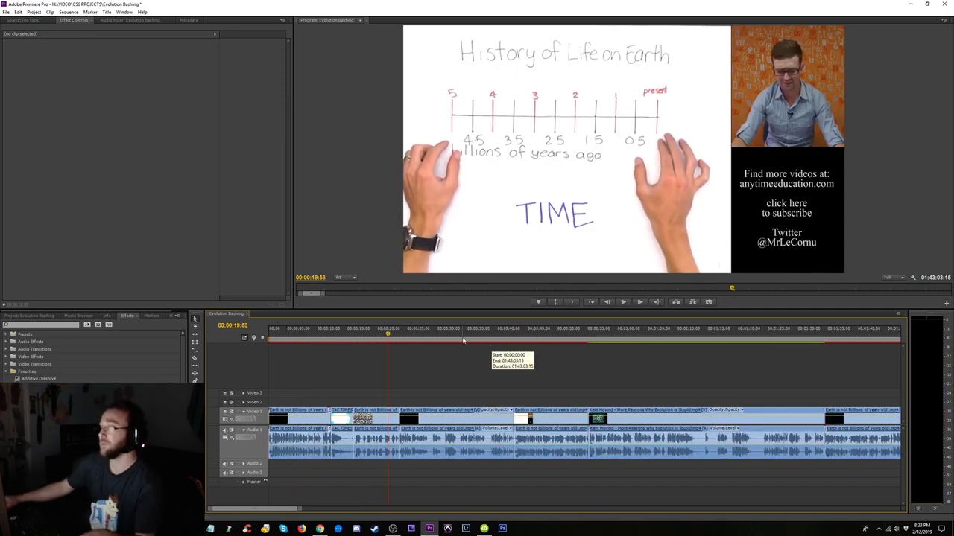
click(465, 335)
drag(482, 339, 578, 339)
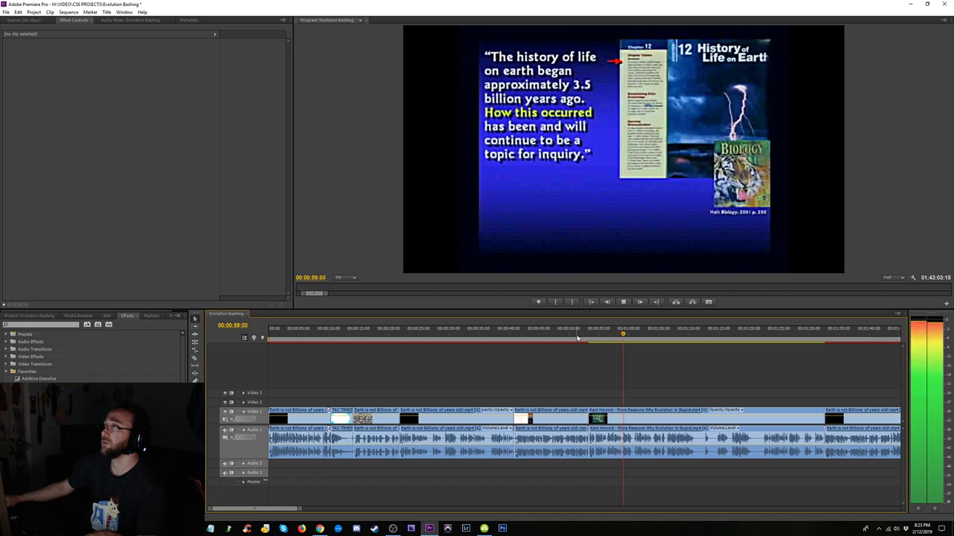
key(space)
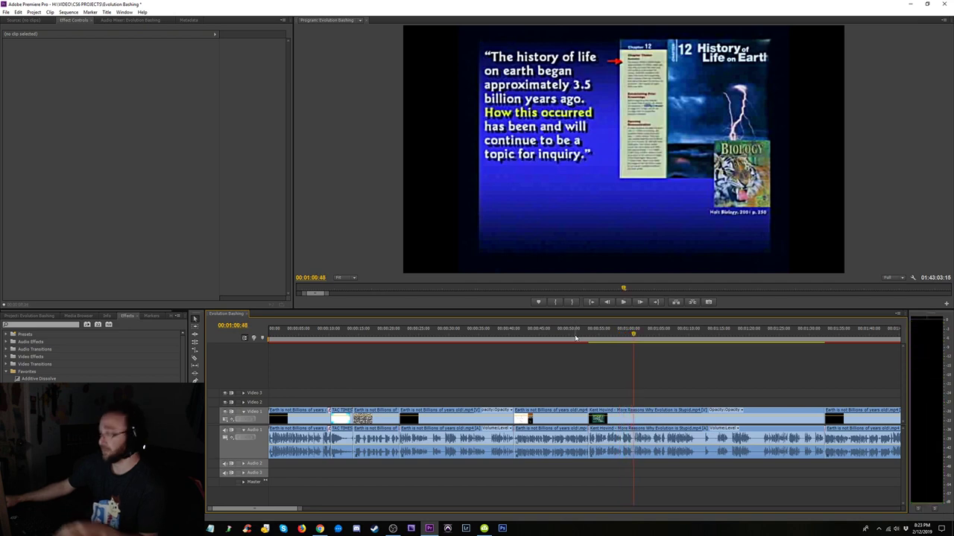
- Save the project and insert the cut Archean Era segment at 00:00:53:16, directly before the Genesis 1:21 excerpt
key(Up)
key(ctrl+s)
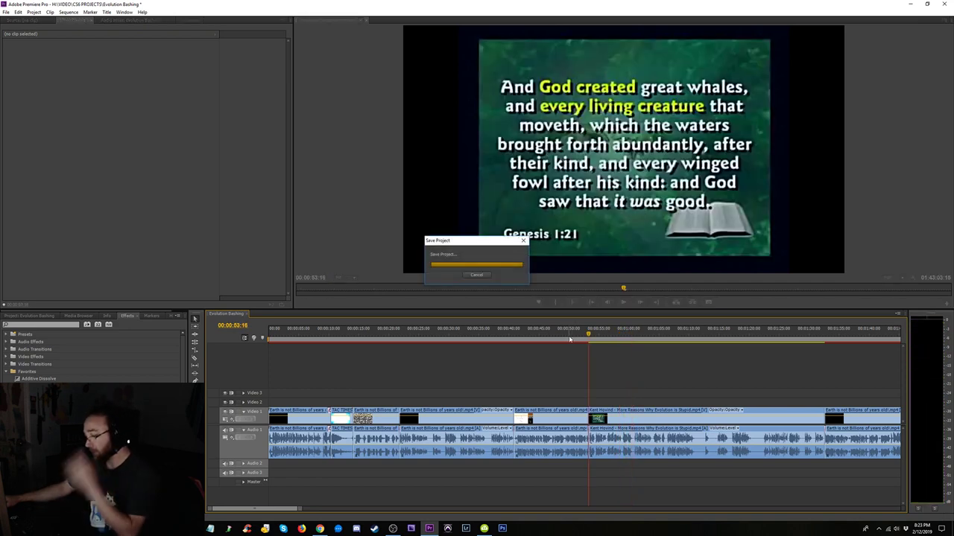
key(ctrl+shift+v)
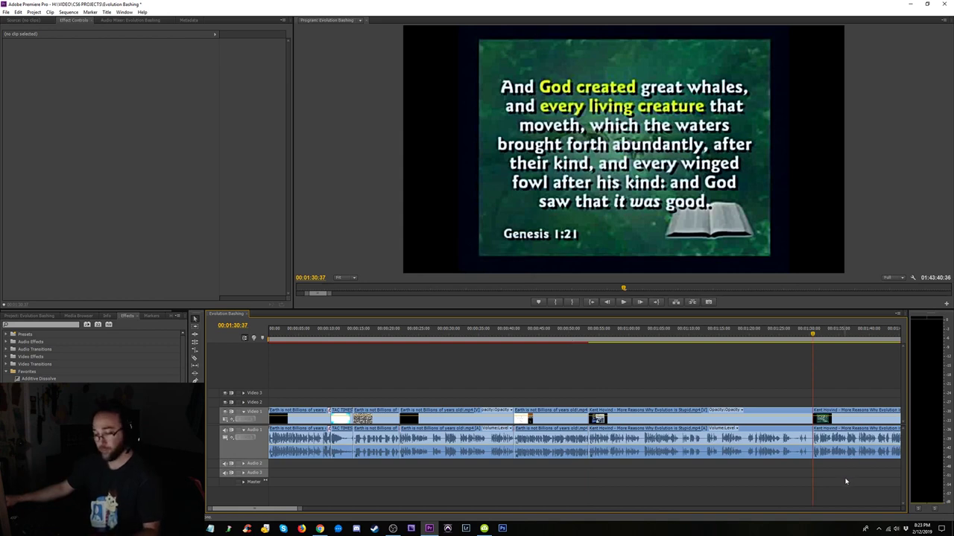
- Play across the join at about 1:30 and check the Genesis and History of Life excerpt through to about 2:20
drag(846, 481, 509, 442)
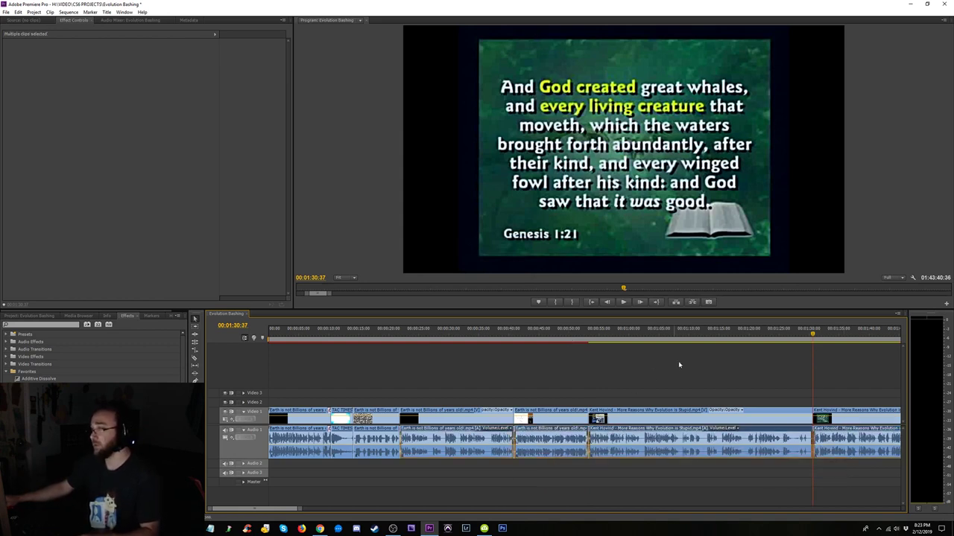
key(space)
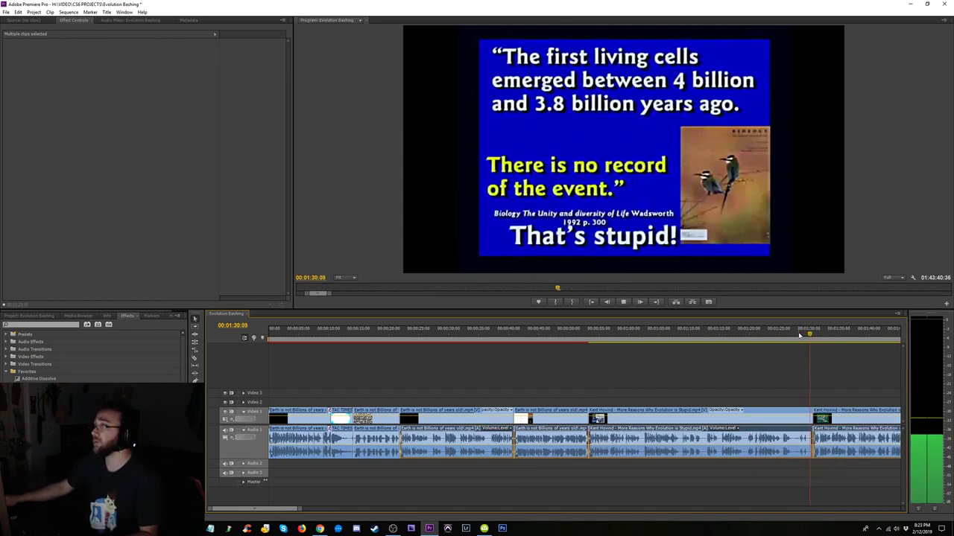
key(minus)
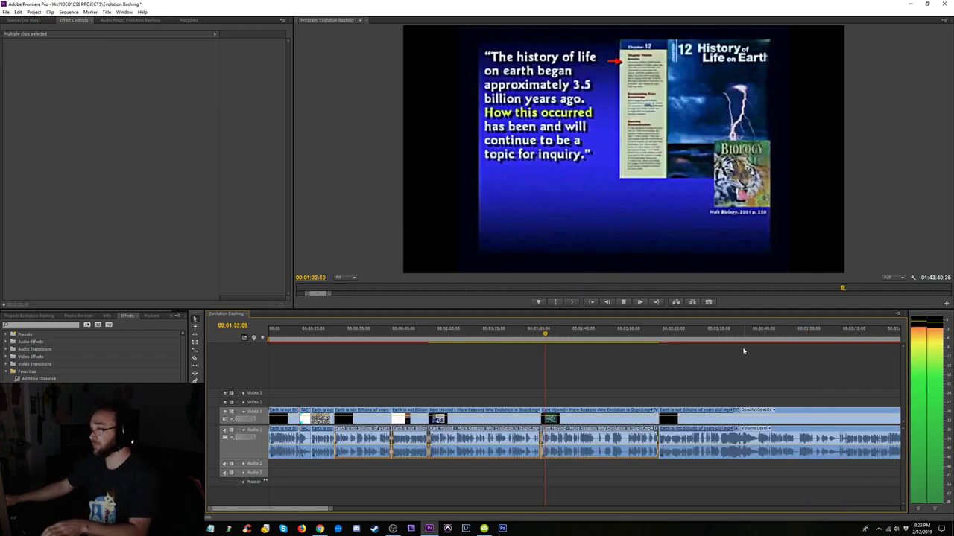
click(625, 337)
key(space)
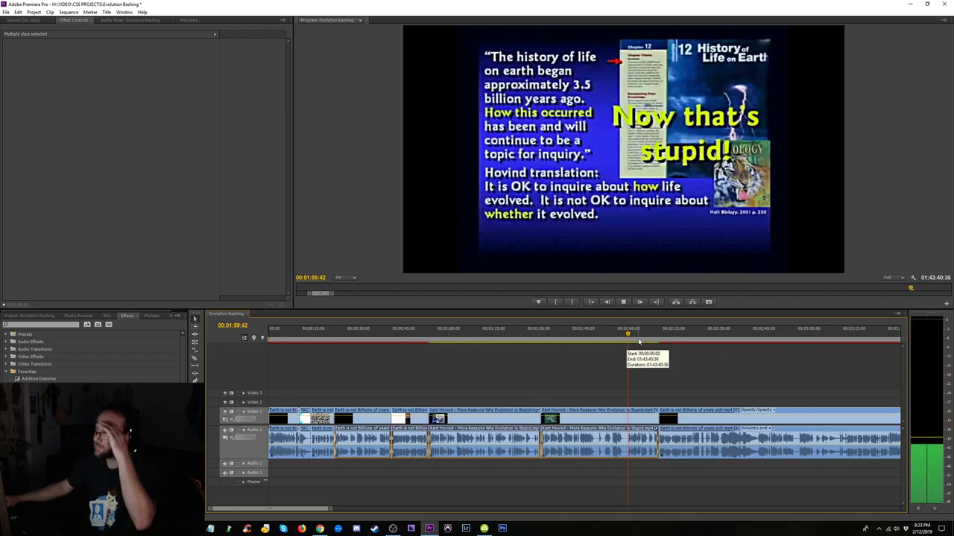
click(676, 338)
key(space)
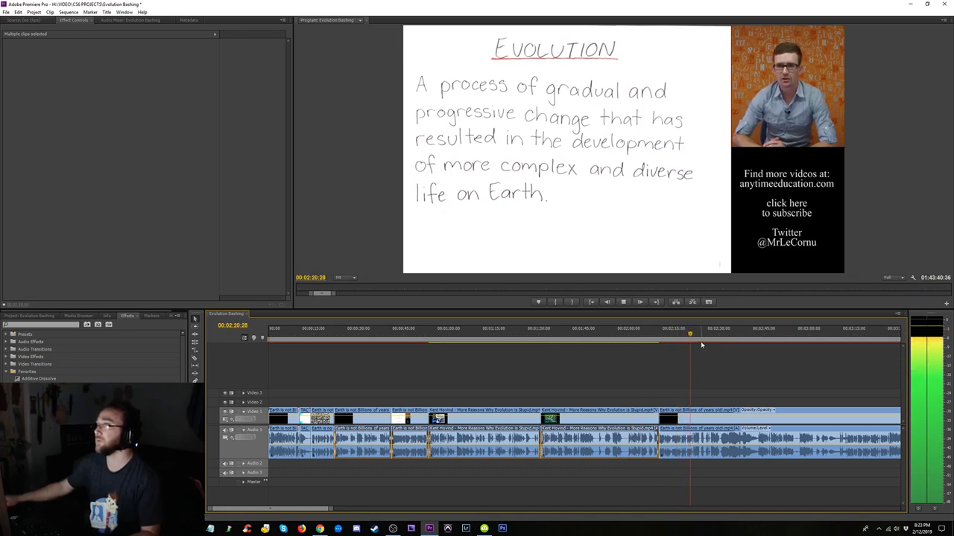
- Review the start of the Earth clip with the Evolution definition between about 2:11 and 2:31
click(663, 337)
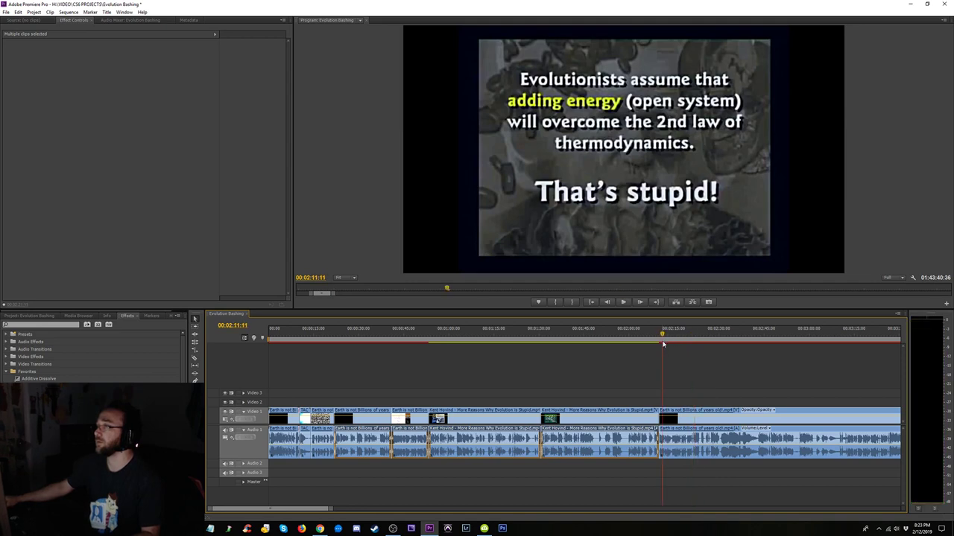
key(space)
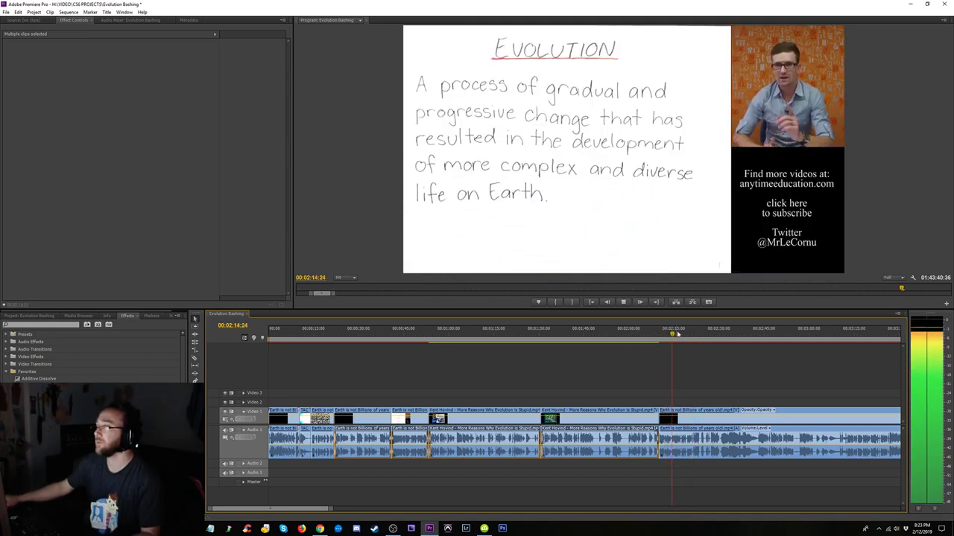
click(719, 334)
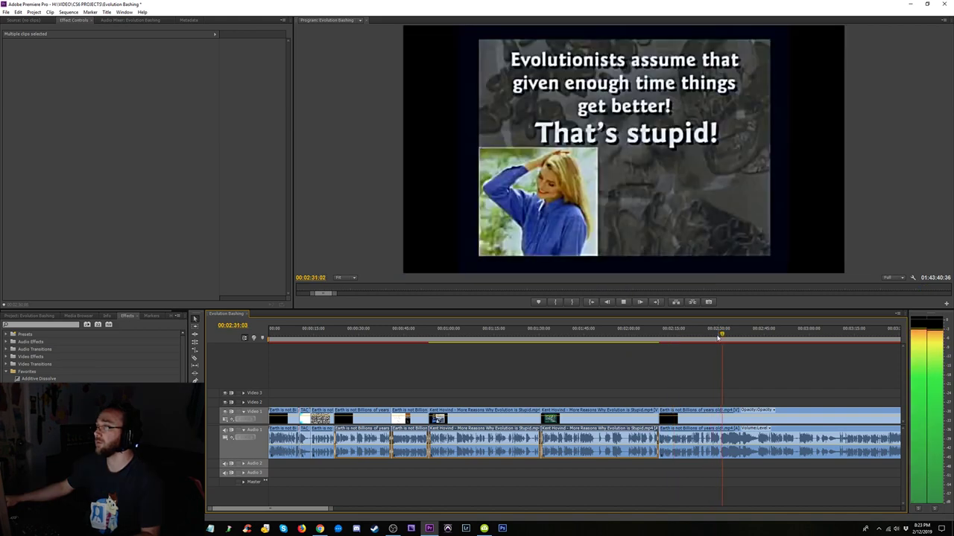
click(697, 337)
click(686, 337)
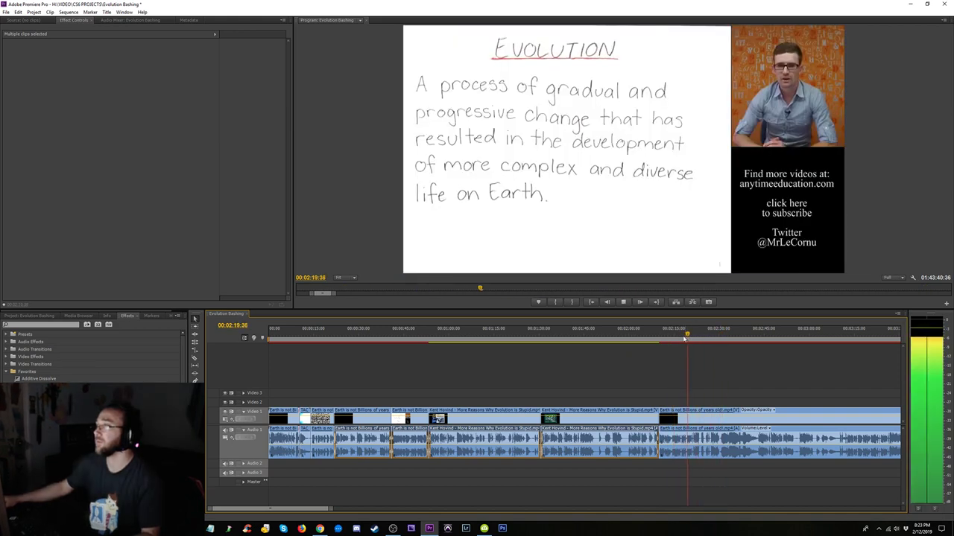
- Recheck the History of Life slide at about 2:00 and the end of the inserted segment at about 1:27 to 1:30
click(628, 340)
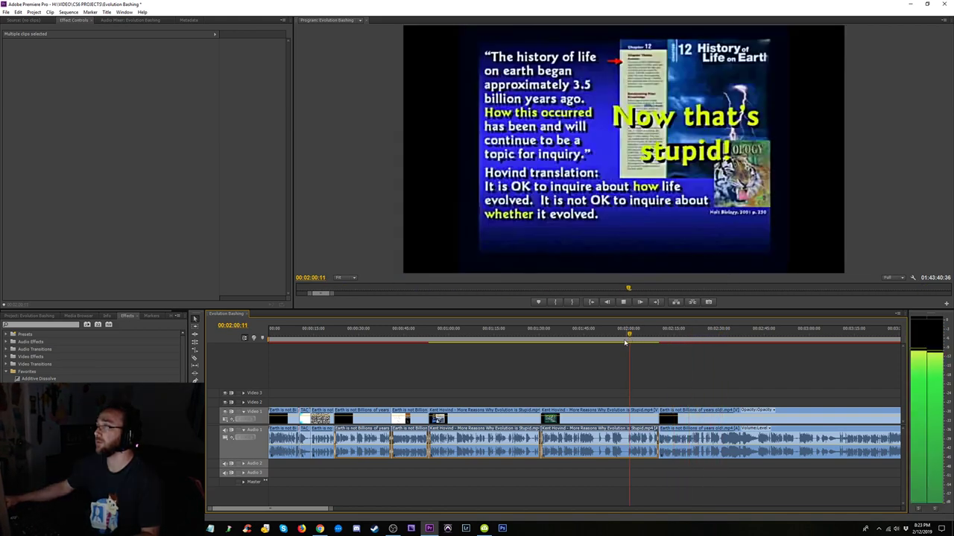
click(567, 335)
click(526, 336)
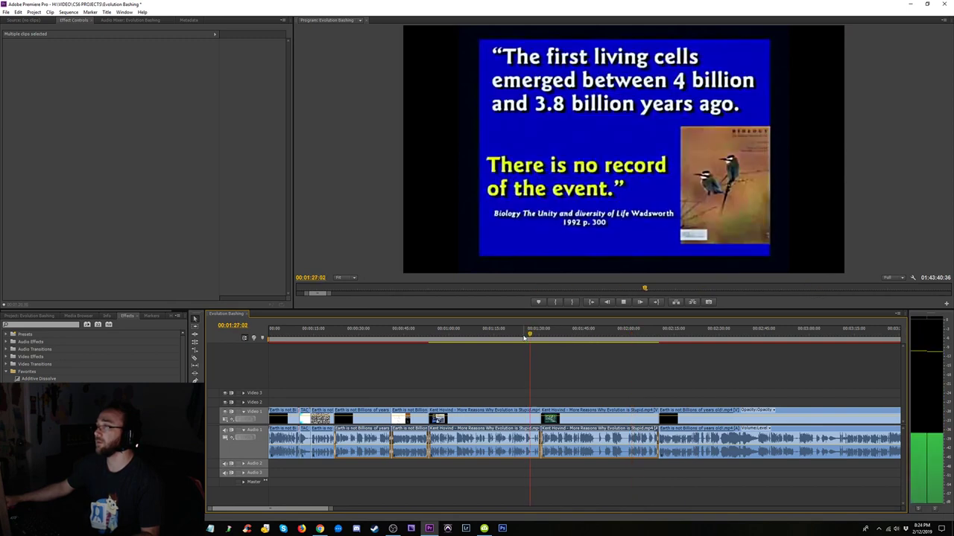
click(539, 340)
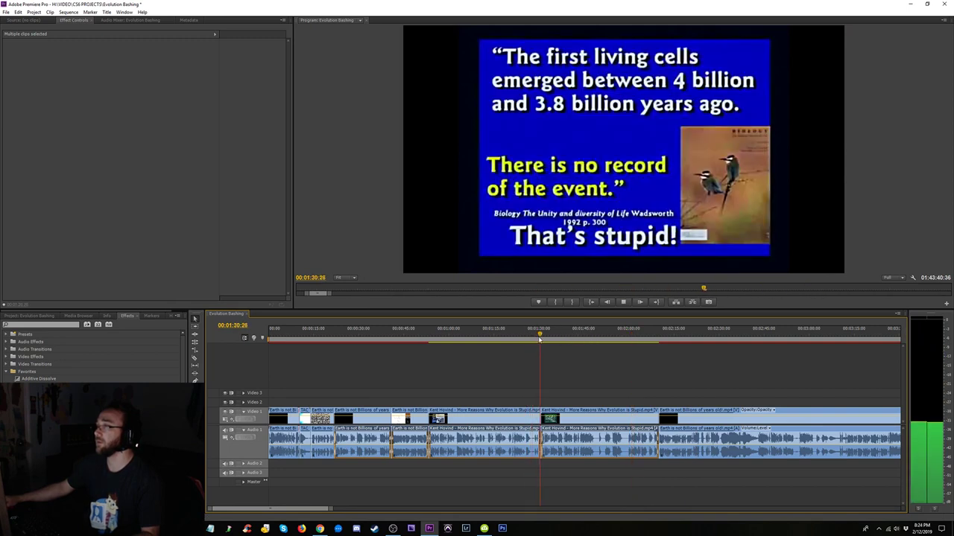
- Skim the Earth clip from about 2:38 to 3:23, through to the History of Life timeline with the CO2 drawings
click(745, 335)
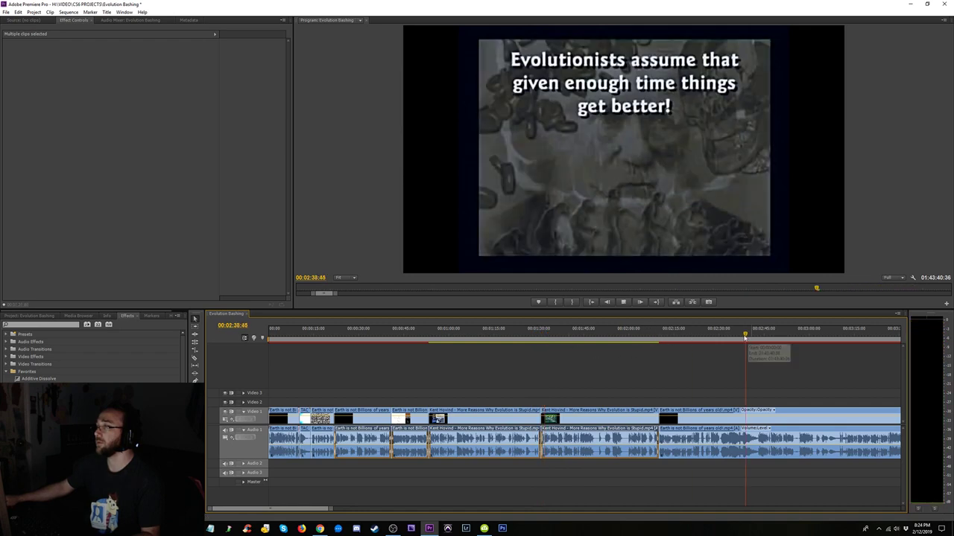
click(776, 334)
click(805, 334)
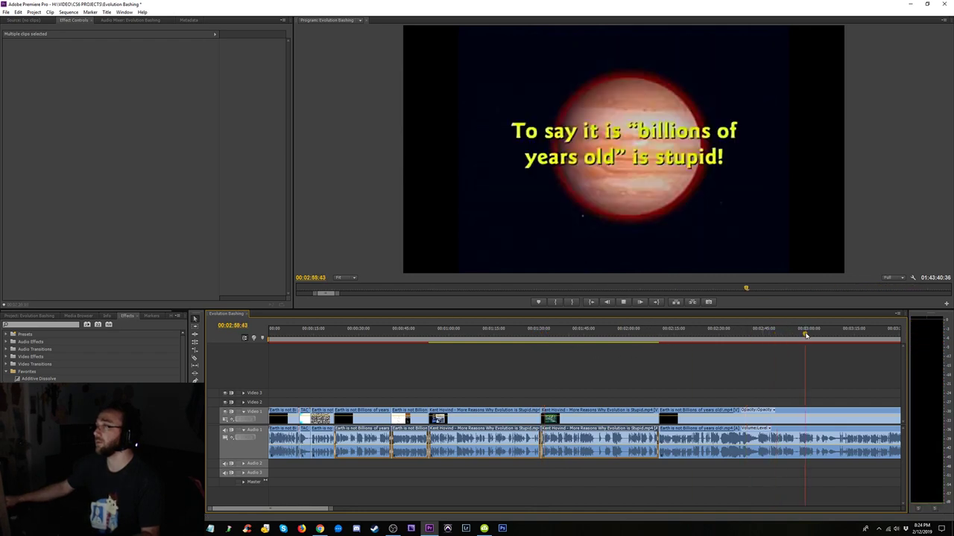
click(843, 337)
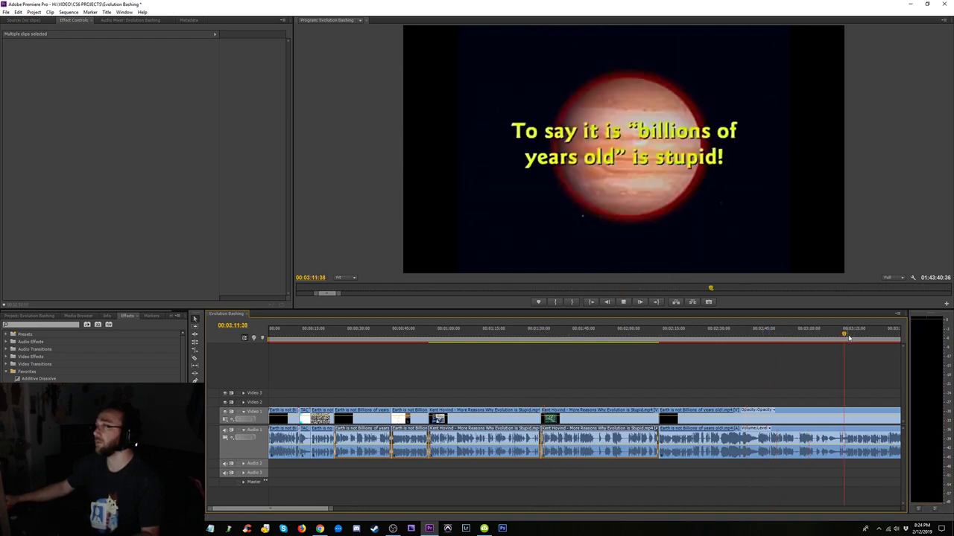
click(864, 335)
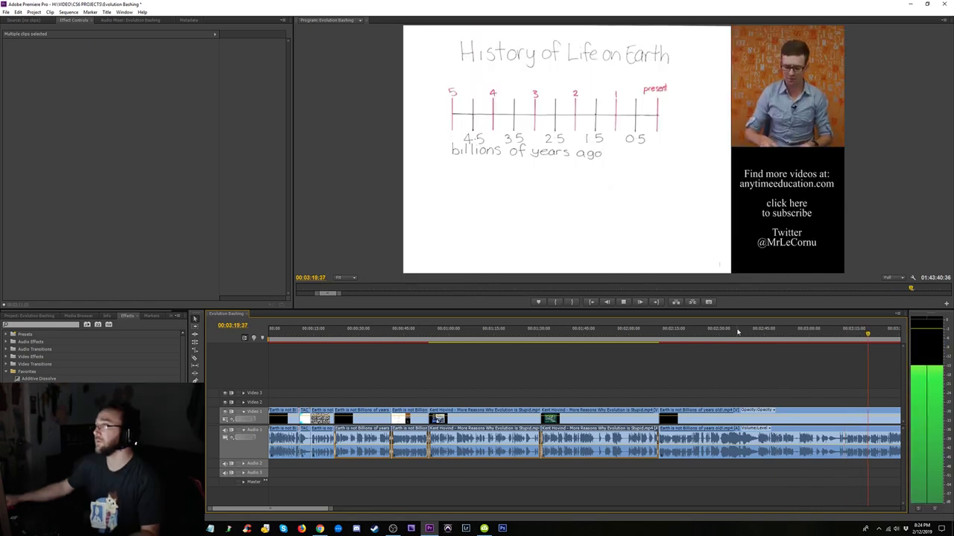
key(minus)
scroll(622, 324, up, 2)
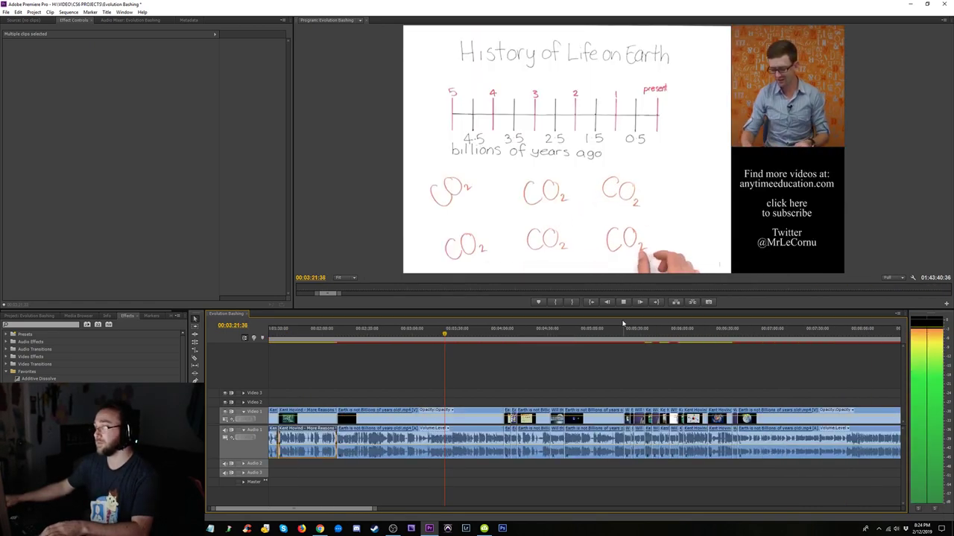
key(equal)
key(minus)
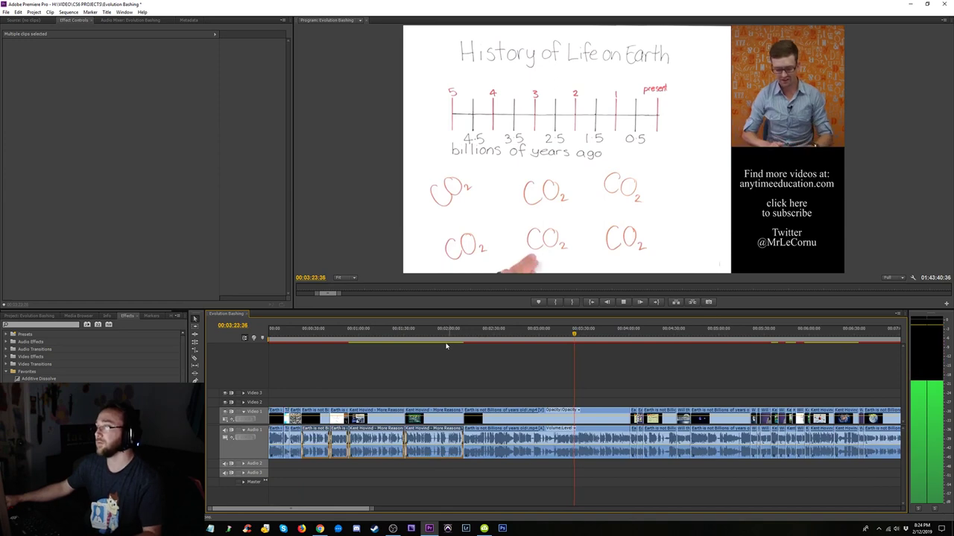
- Recheck the History of Life quote in the Kent Hovind clip at about 1:43 to 1:48
click(424, 336)
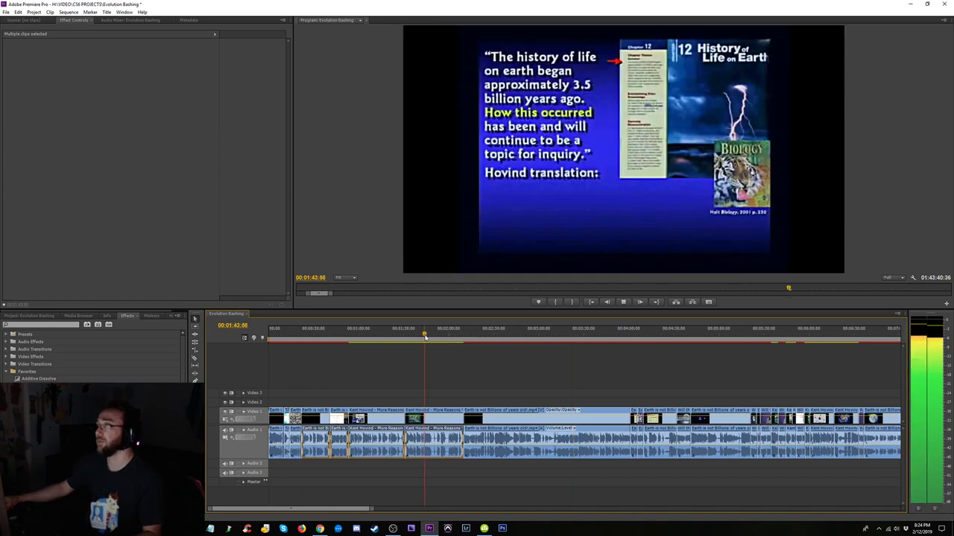
drag(425, 337, 568, 337)
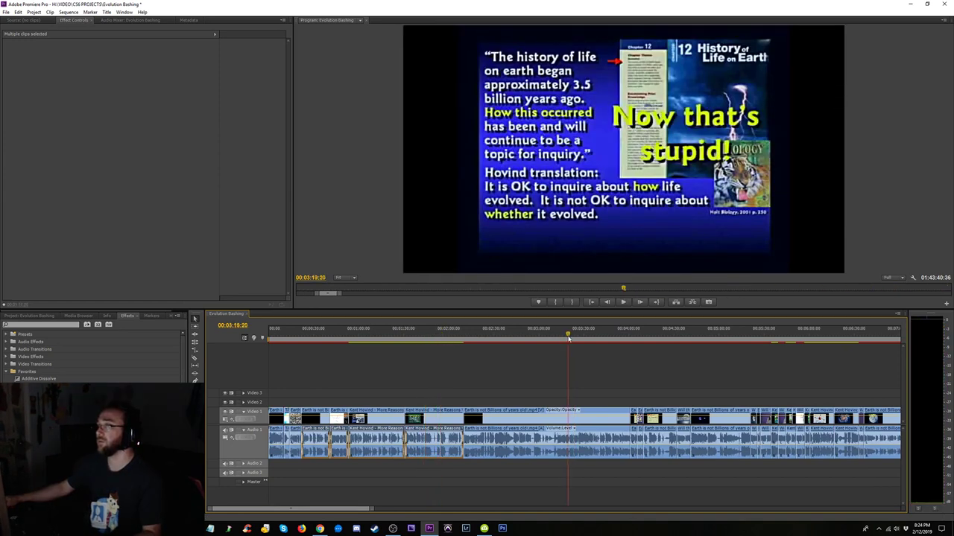
click(431, 337)
key(space)
key(=)
key(=)
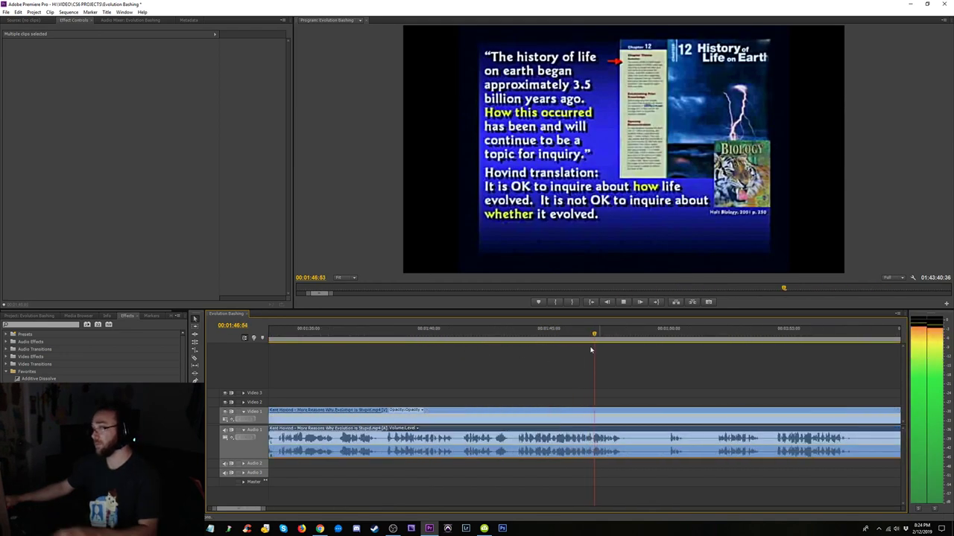
- Isolate the roughly one-second piece of the Kent Hovind clip starting at 1:42:42, where the "Hovind translation" line appears, and ripple-delete it
click(494, 337)
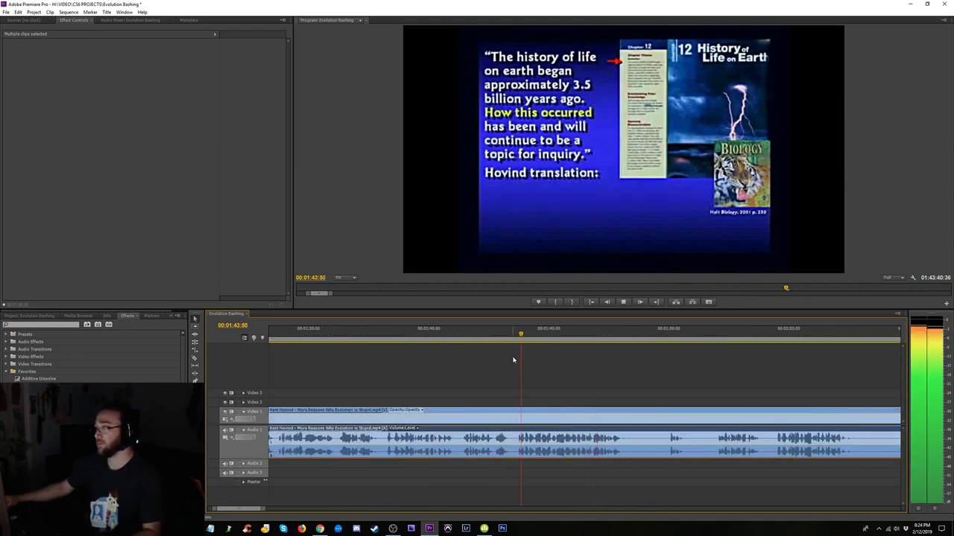
key(space)
key(space)
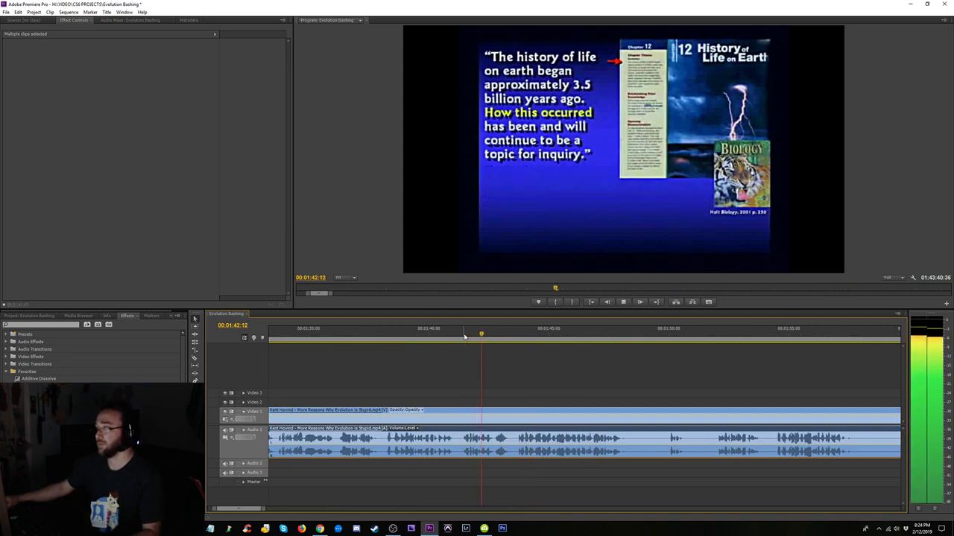
key(space)
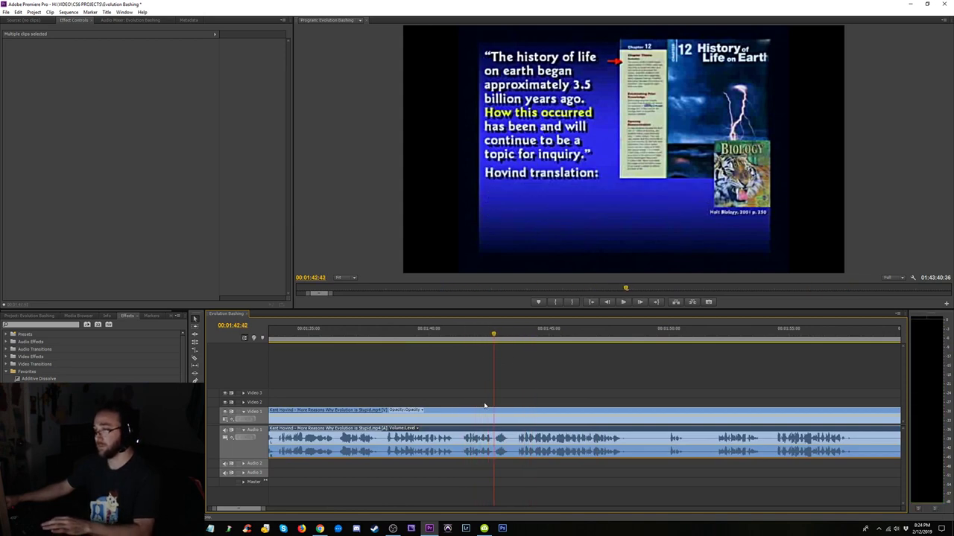
click(498, 423)
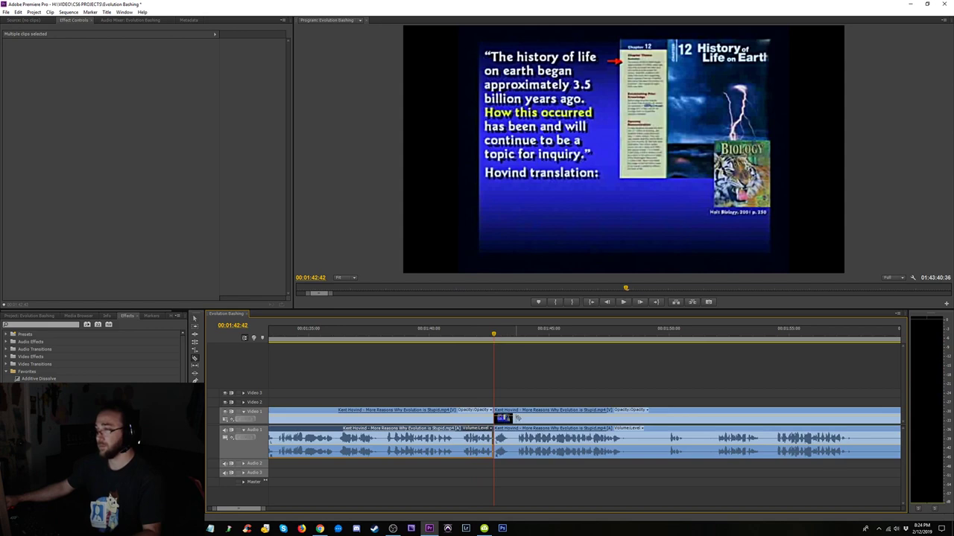
click(516, 419)
click(505, 416)
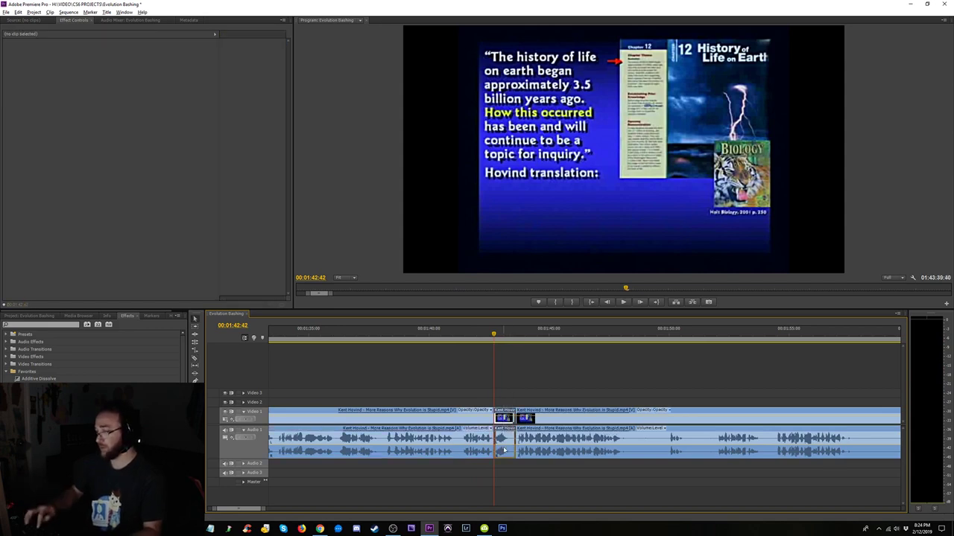
key(shift+Delete)
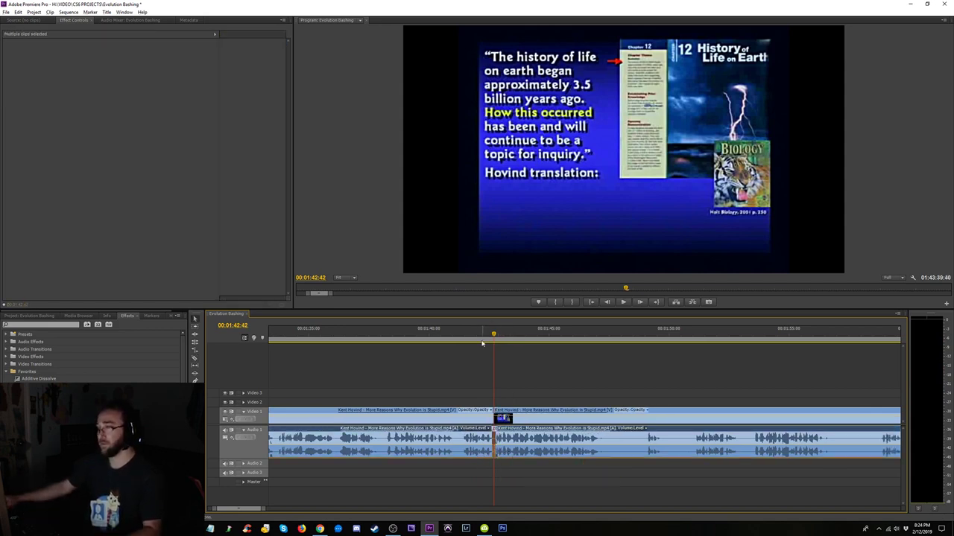
- Play across the new join at 1:42:42 and skim the rest of the Kent Hovind excerpt to about 2:07
key(space)
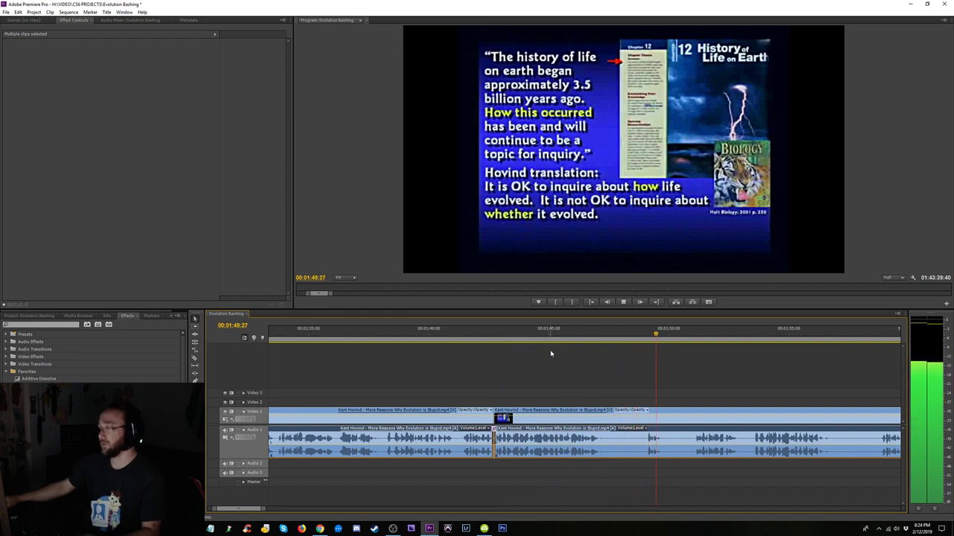
key(minus)
click(522, 339)
key(space)
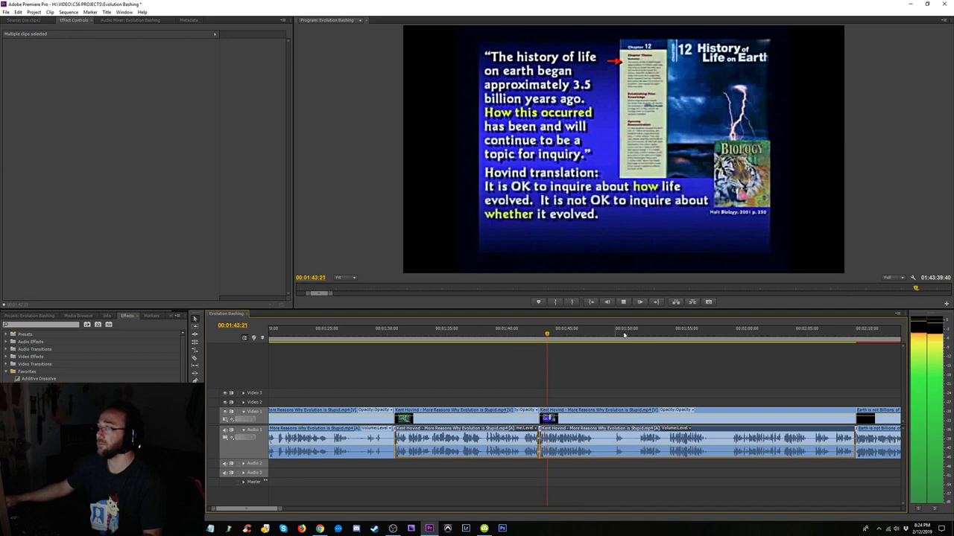
click(670, 339)
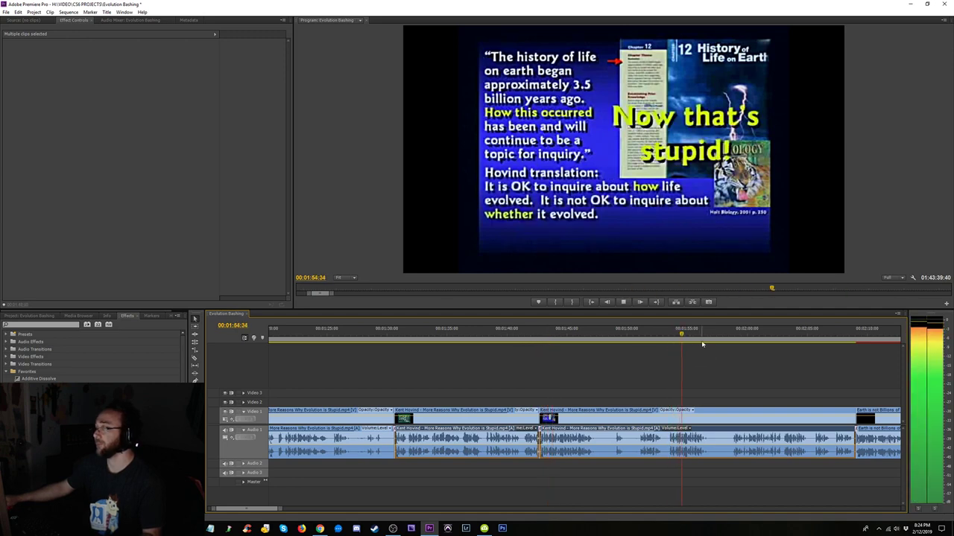
drag(726, 335, 747, 335)
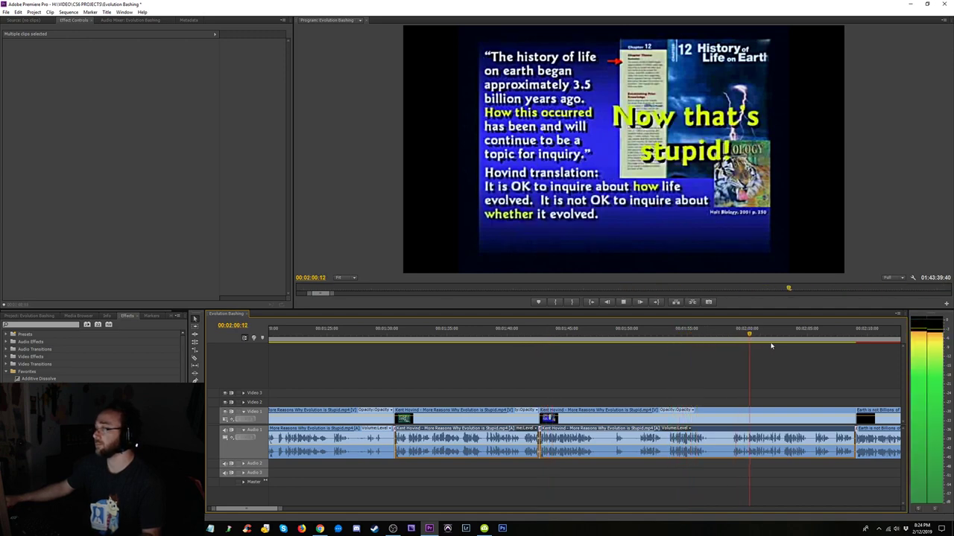
click(826, 336)
- Review the Evolution definition in the DNA Evidence for Evolution clip from about 11:32 to 11:48
key(minus)
key(minus)
key(minus)
key(minus)
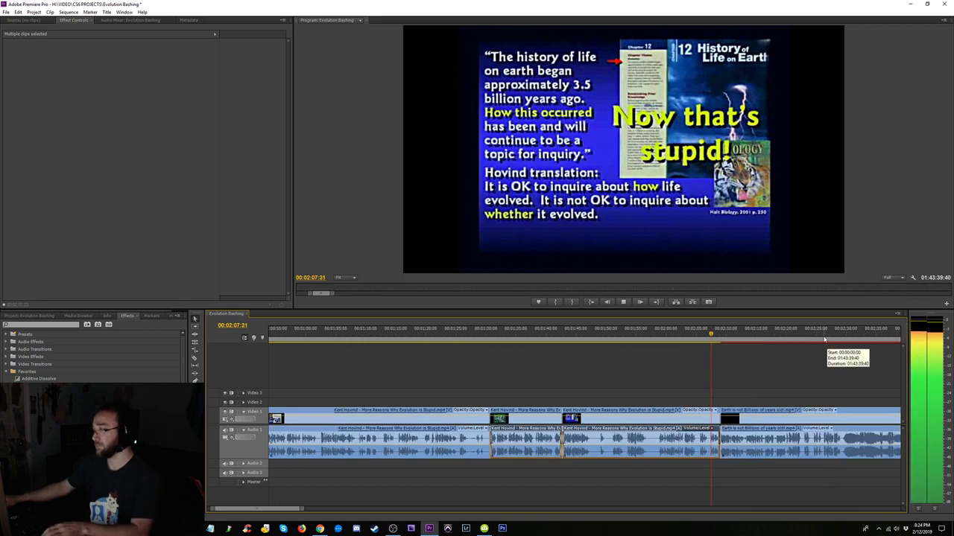
key(minus)
click(528, 339)
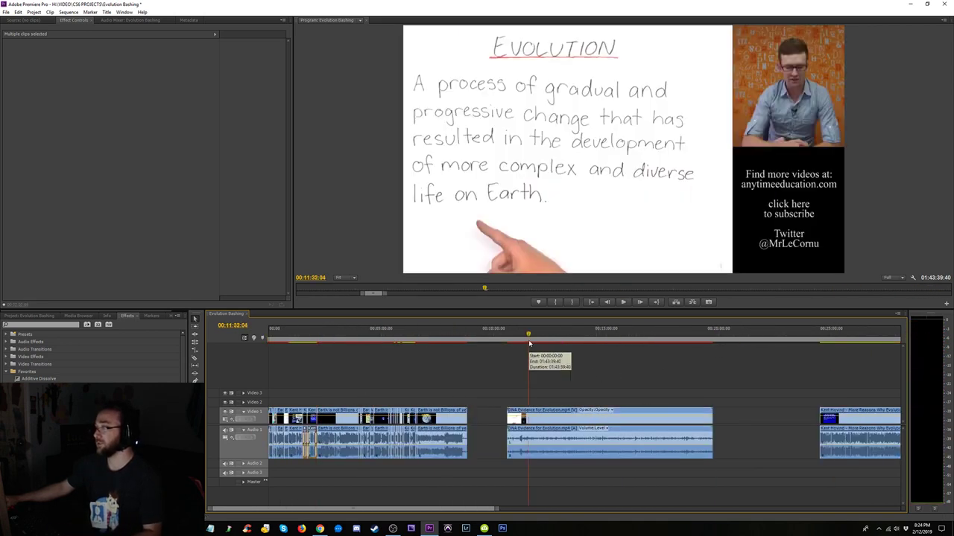
key(space)
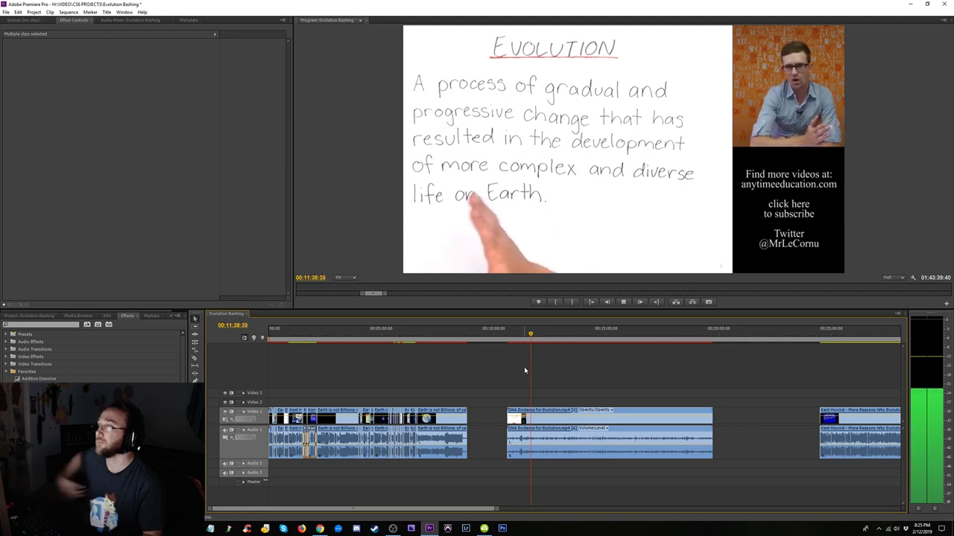
key(space)
key(equal)
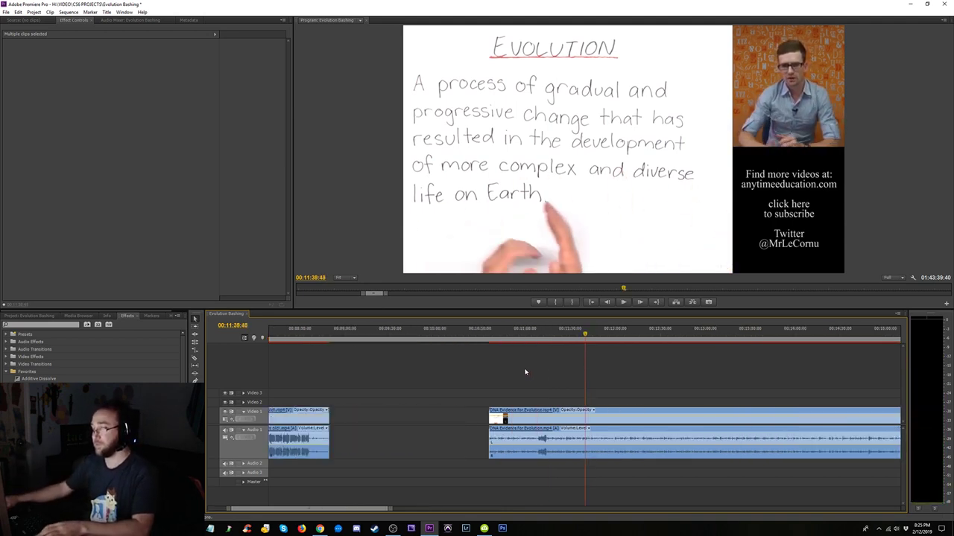
key(equal)
key(space)
key(equal)
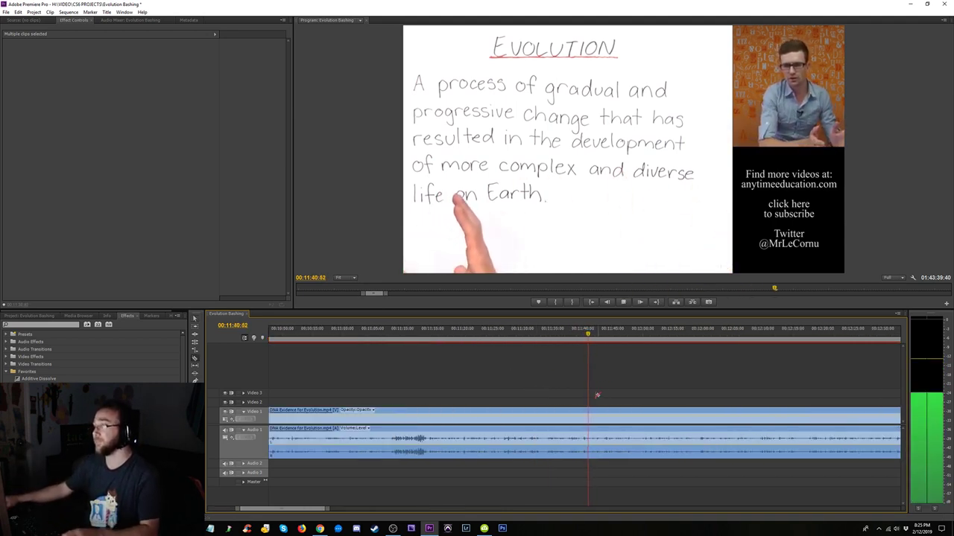
key(minus)
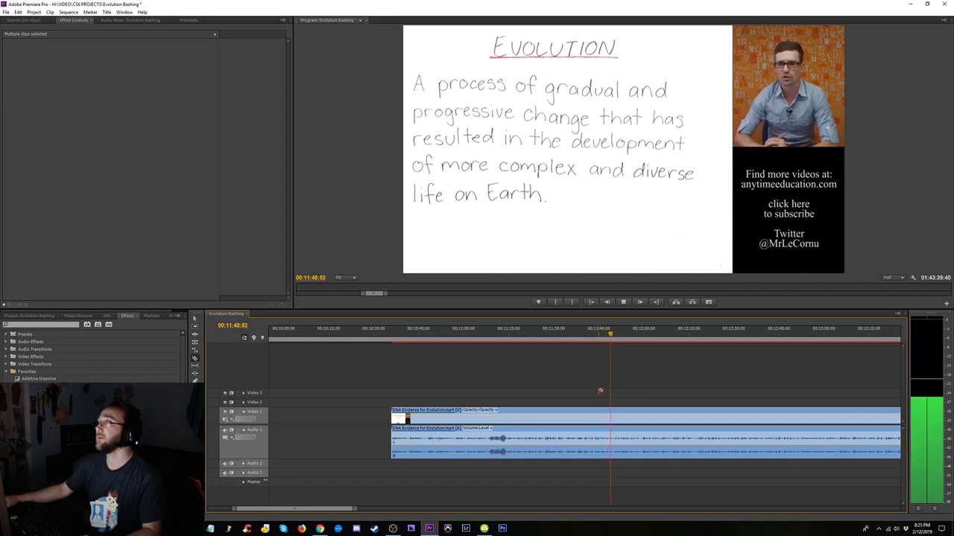
- Try splitting the DNA Evidence for Evolution clip at 11:49:36 and play on from the cut
key(space)
click(615, 419)
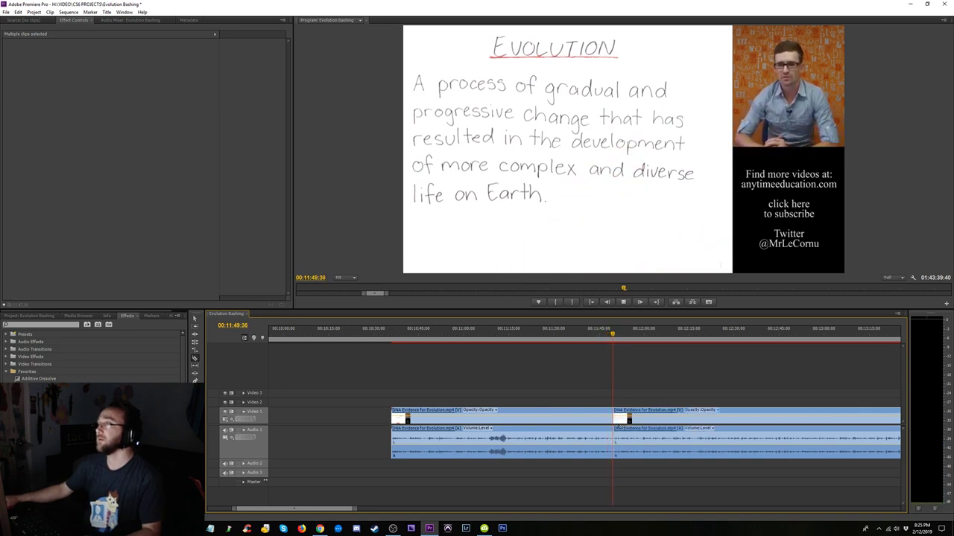
key(space)
key(space)
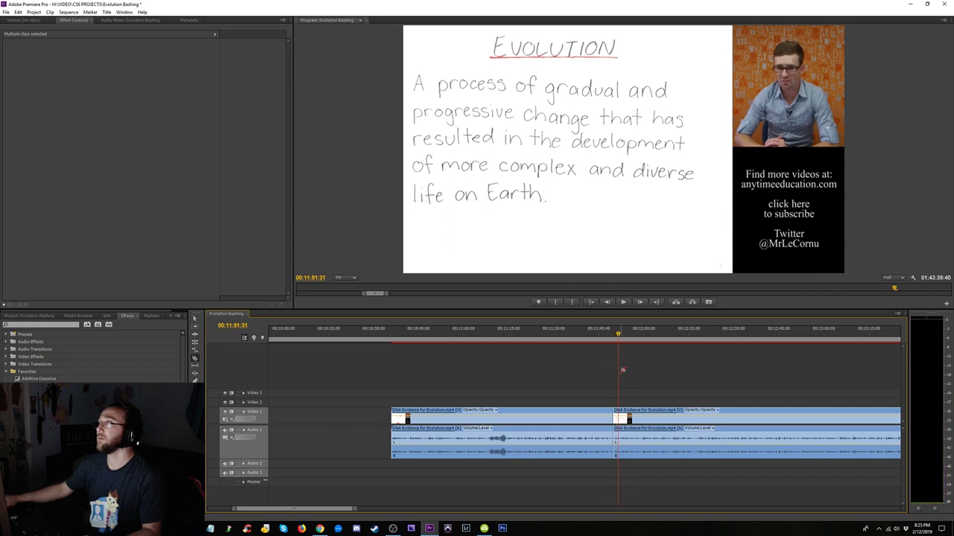
- Play the DNA Evidence for Evolution clip on and split it at 11:58:41
key(space)
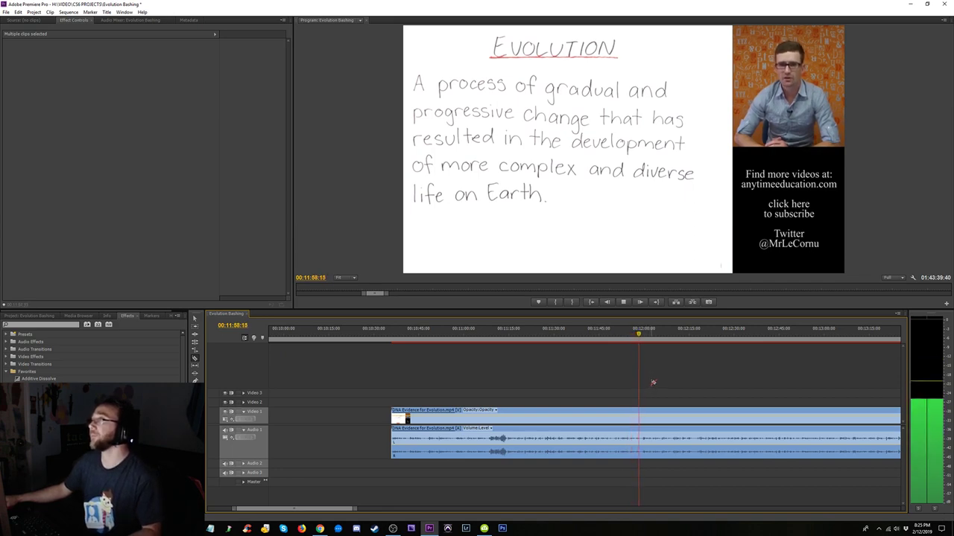
key(space)
click(640, 418)
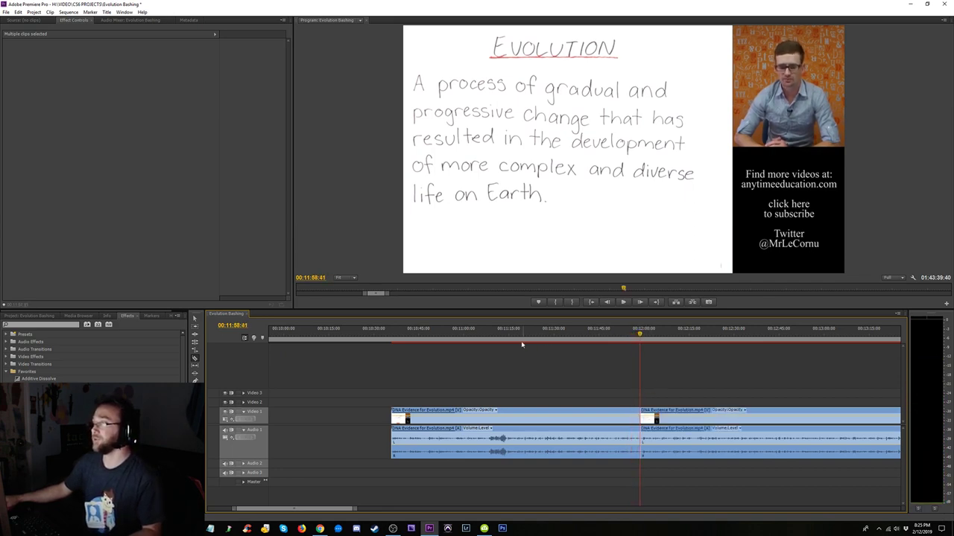
- Split the DNA Evidence for Evolution clip at about 11:14, where the Evolution definition begins, and delete the part before the split
key(space)
click(494, 337)
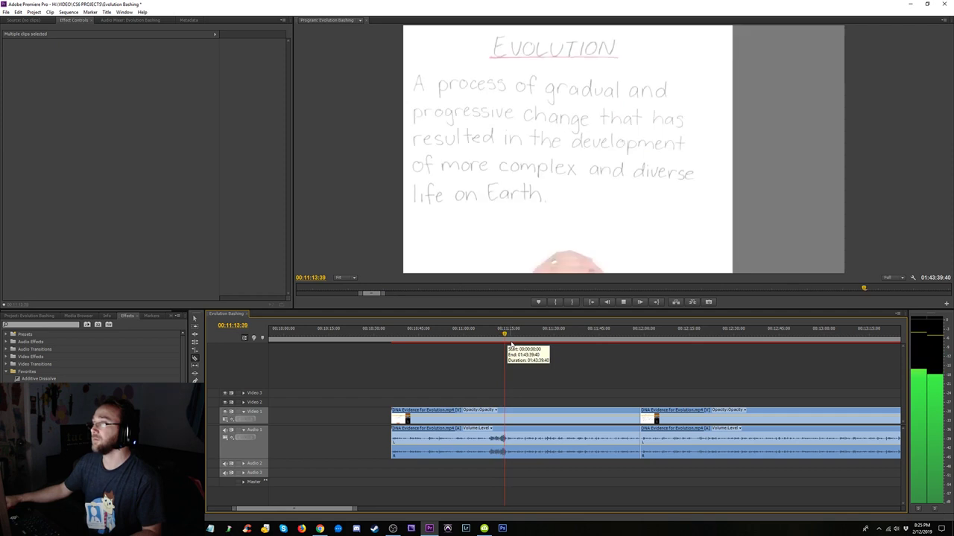
key(space)
click(507, 420)
key(space)
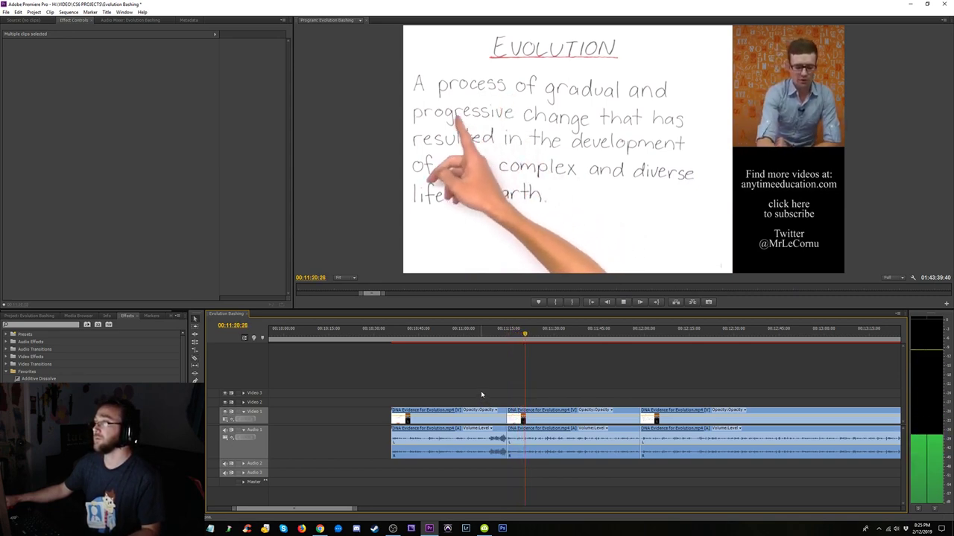
key(space)
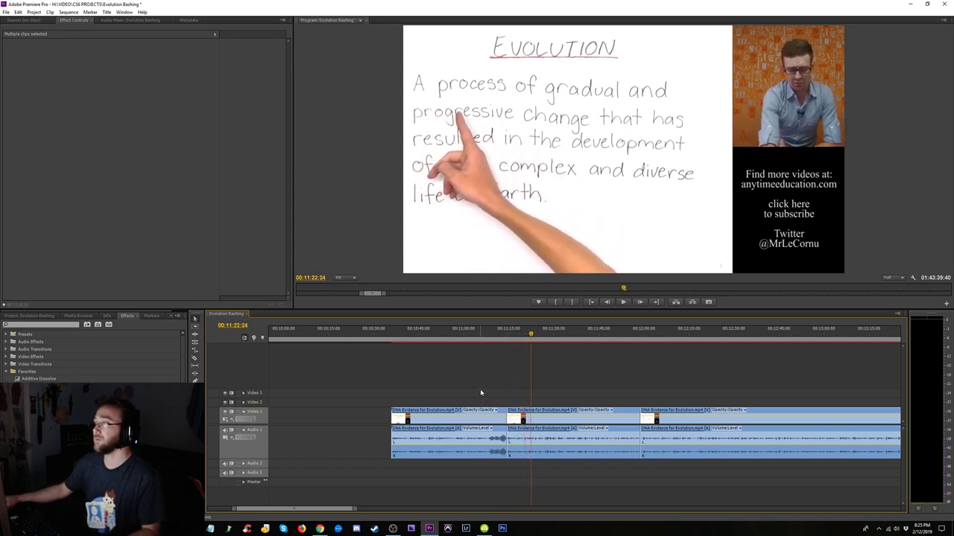
click(462, 440)
key(Delete)
- Cut the DNA Evidence segment with the Evolution definition, about 11:14 to 11:58, out of the timeline
click(598, 441)
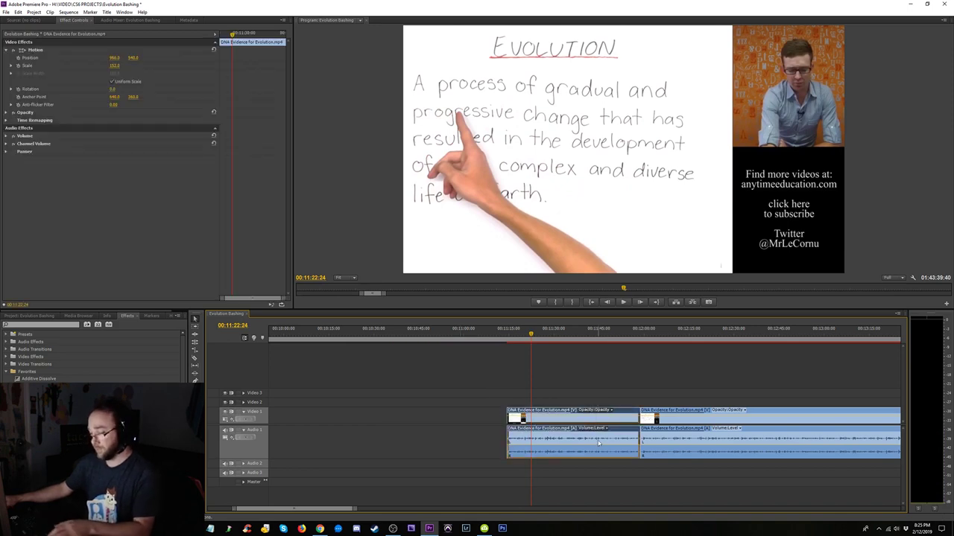
key(minus)
key(minus)
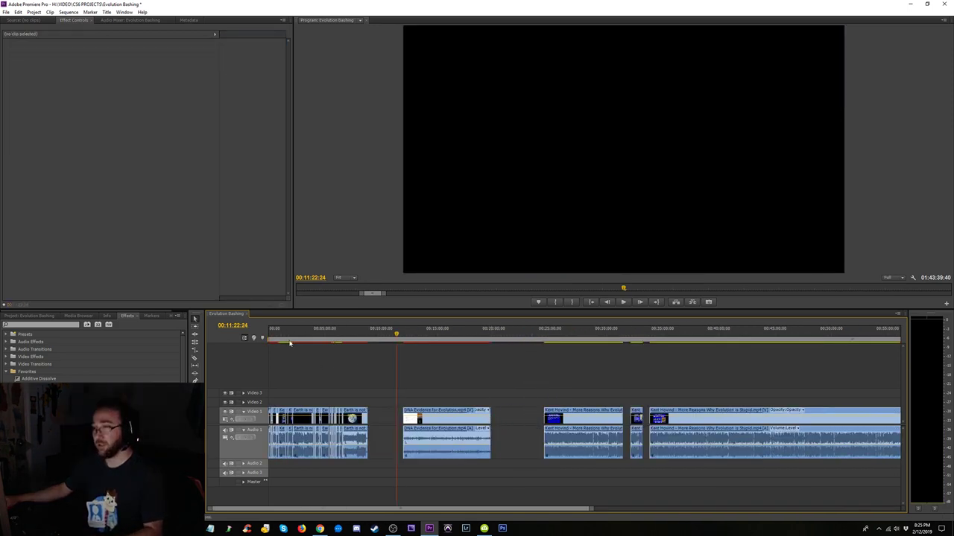
- Review the opening passage around the Archean Era slide at 1:09 and the History of Life "TIME" drawing at about 0:49
click(282, 338)
key(equal)
key(equal)
key(equal)
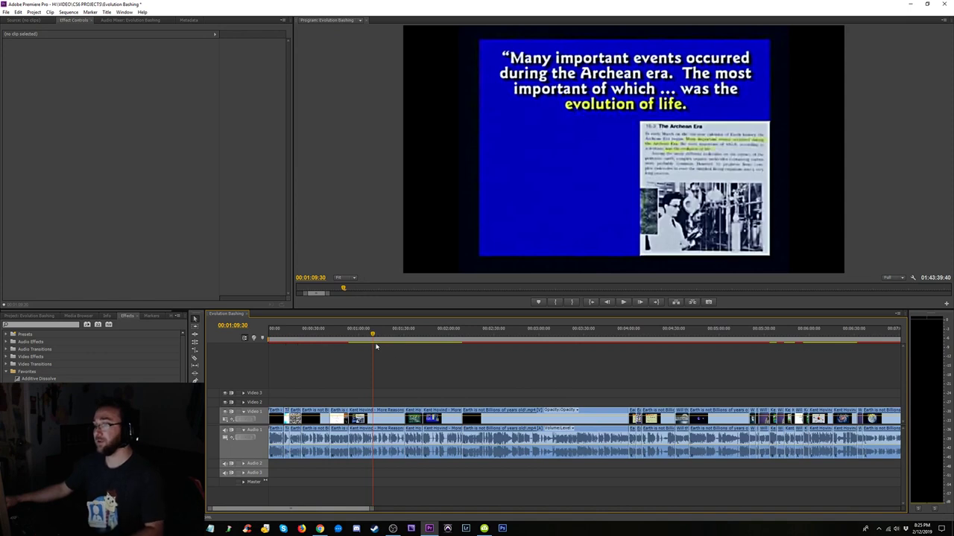
key(space)
click(341, 336)
key(space)
key(equal)
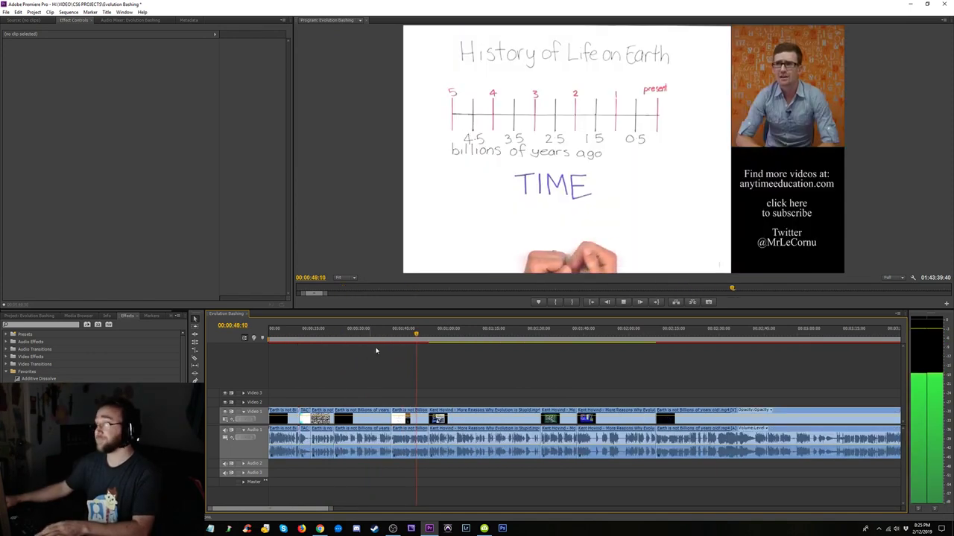
- Review the Kent Hovind slides between about 1:22 and 1:38, around the Genesis 1:21 quotation
click(516, 338)
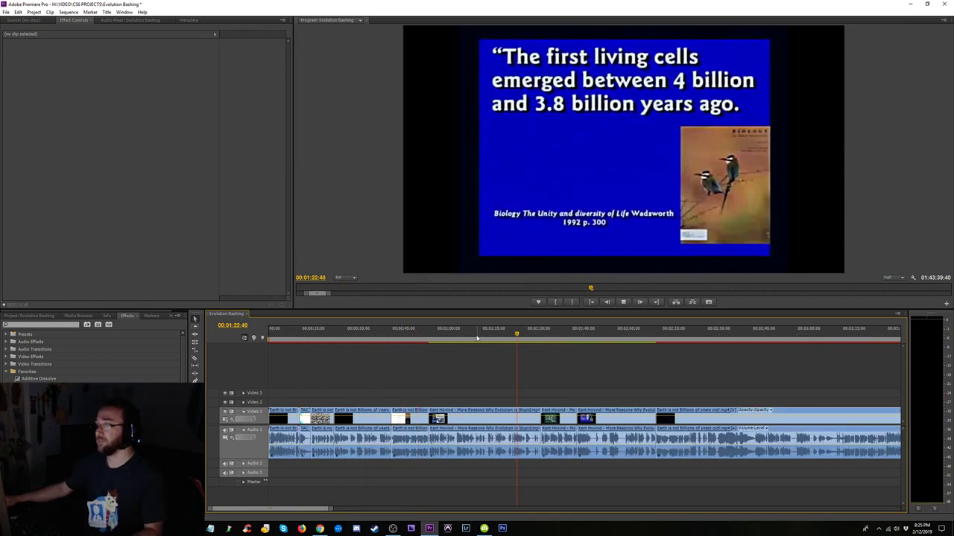
click(537, 338)
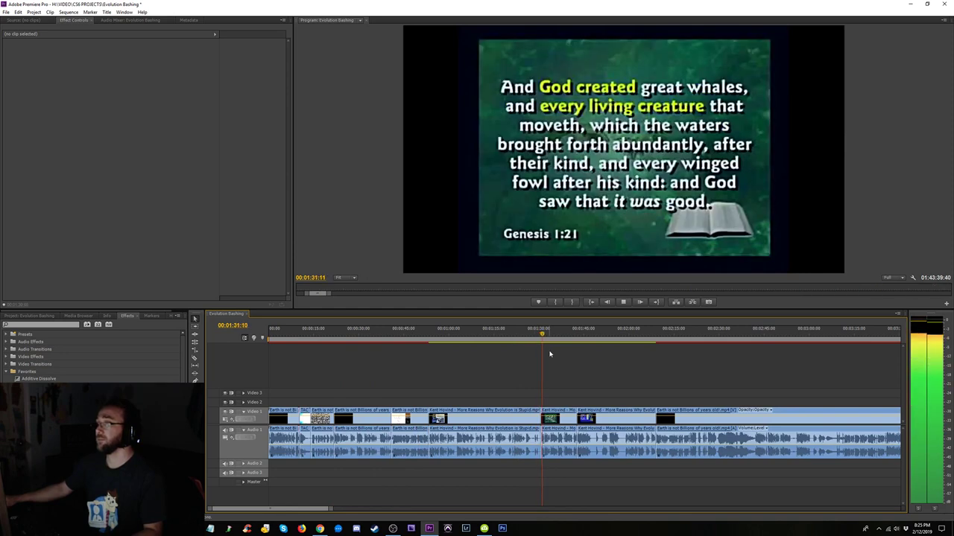
click(559, 334)
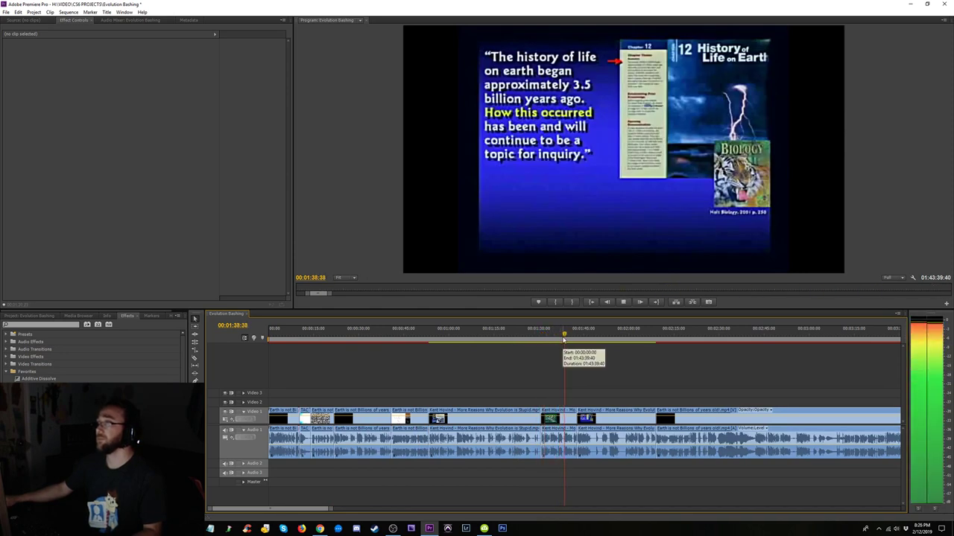
key(space)
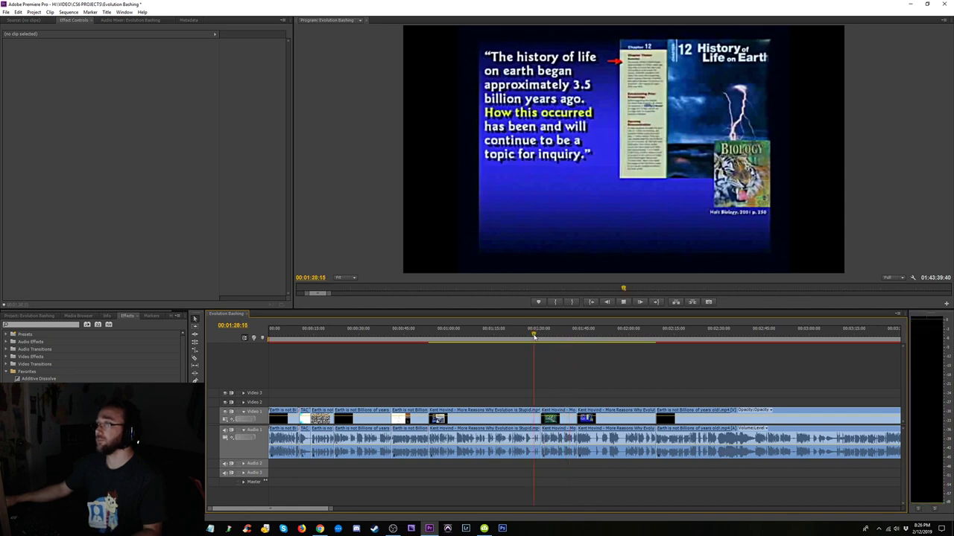
key(space)
key(Down)
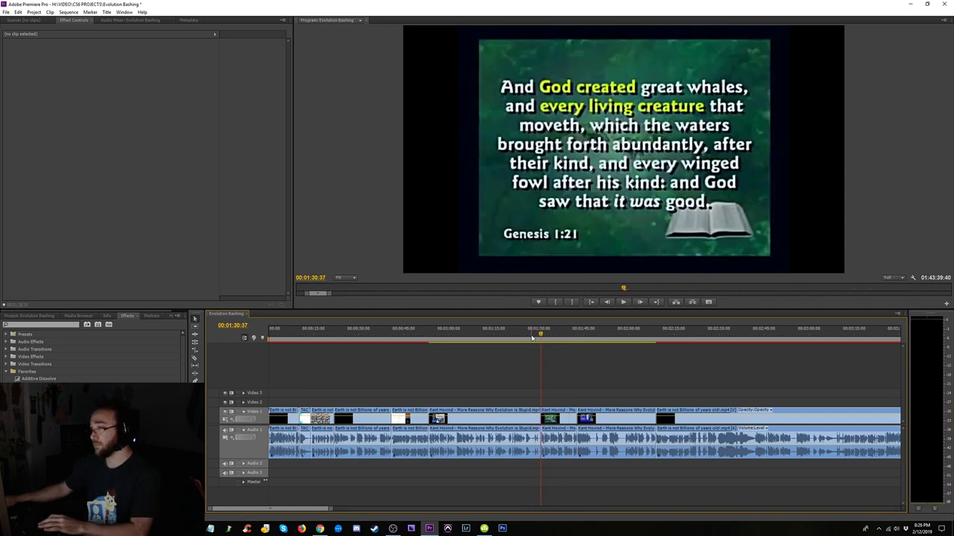
- Play the cut from the History of Life "TIME" drawing to the Archean Era slide at about 0:53
click(407, 336)
key(space)
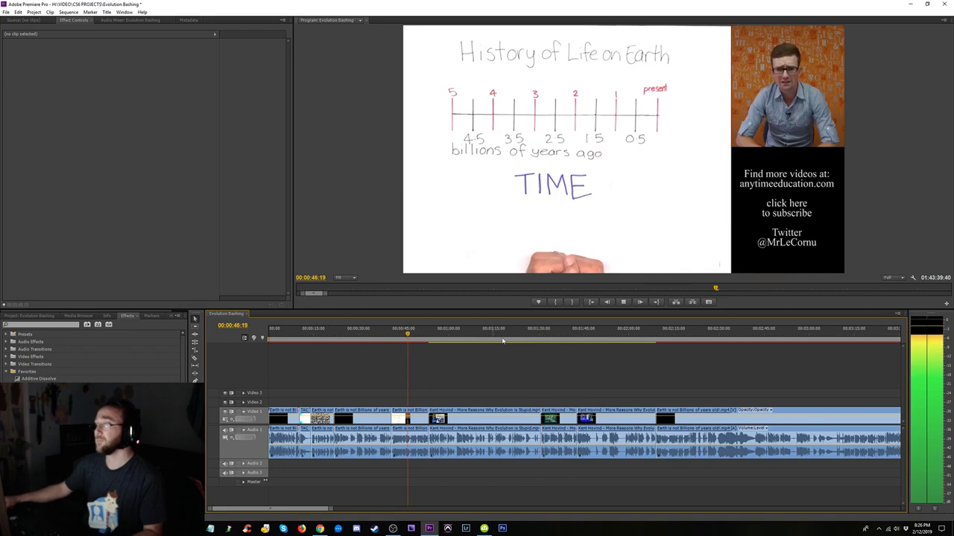
key(space)
click(430, 337)
key(space)
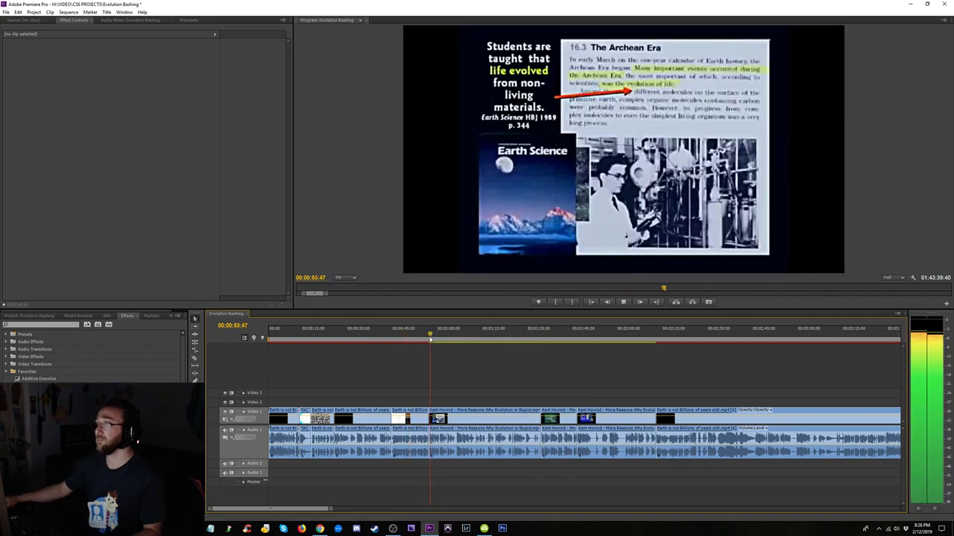
click(425, 338)
key(space)
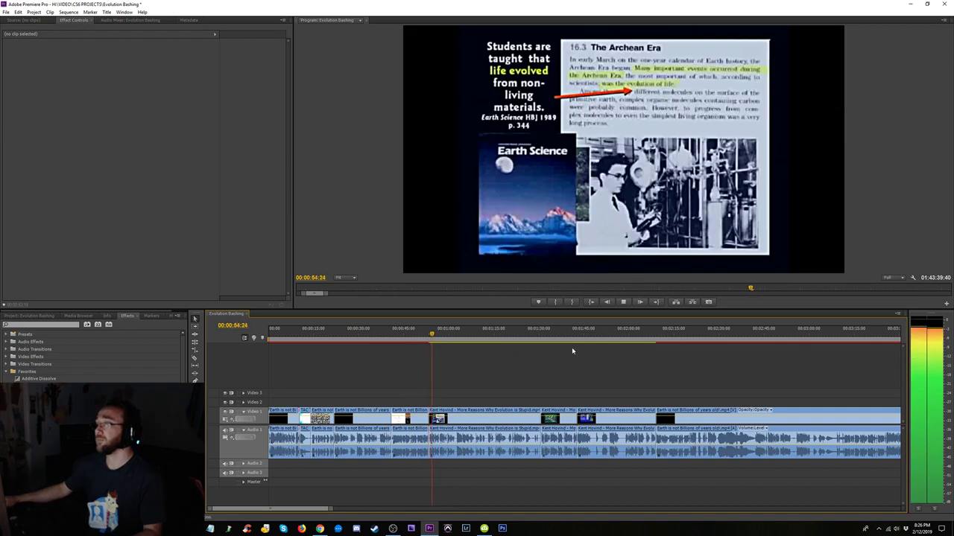
click(424, 337)
key(space)
- Trim the adjoining ends of the Earth and Kent Hovind clips at about 0:53 and close the gap between them
key(=)
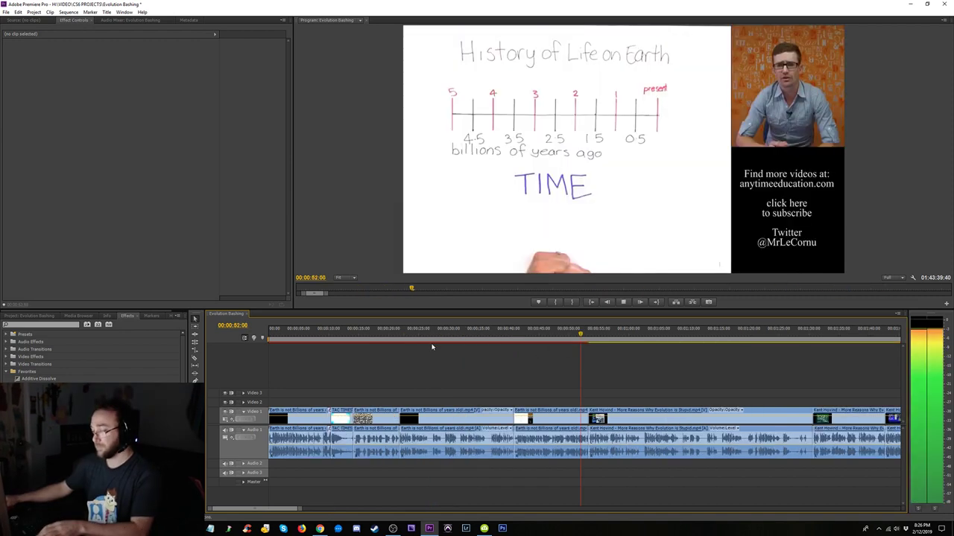
key(equal)
key(space)
key(equal)
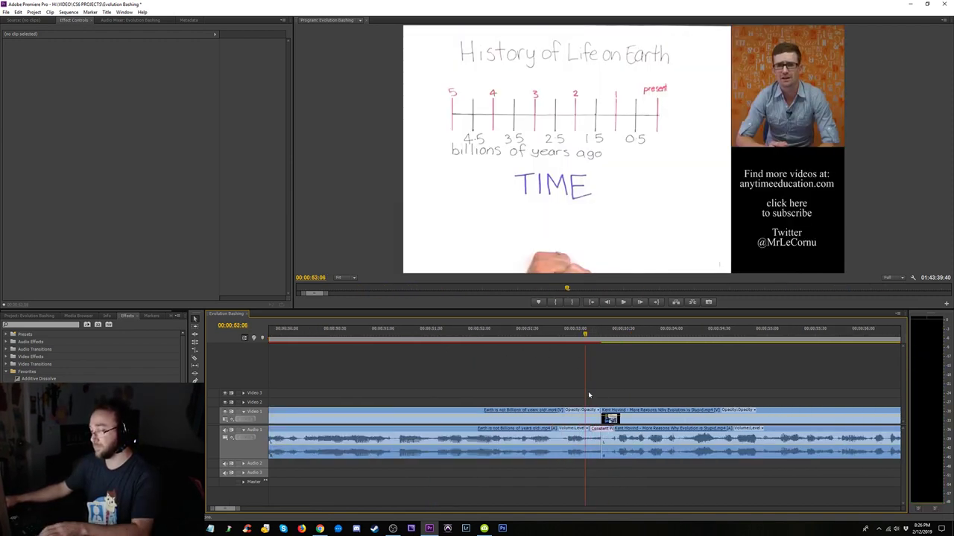
key(space)
key(space)
drag(600, 439, 610, 434)
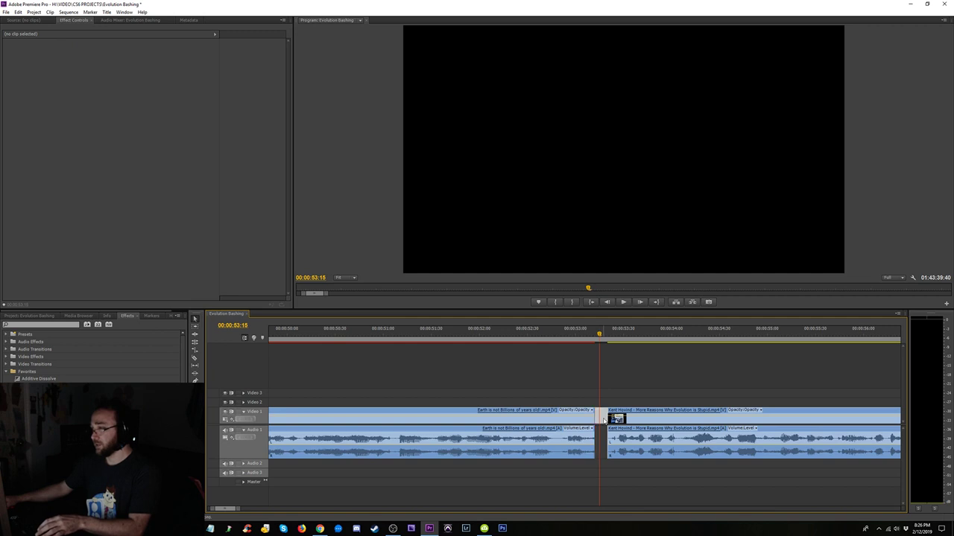
click(603, 419)
key(Delete)
- Add a Constant Power crossfade to the audio cut at about 0:53, centred on the cut and 9 frames long
click(591, 454)
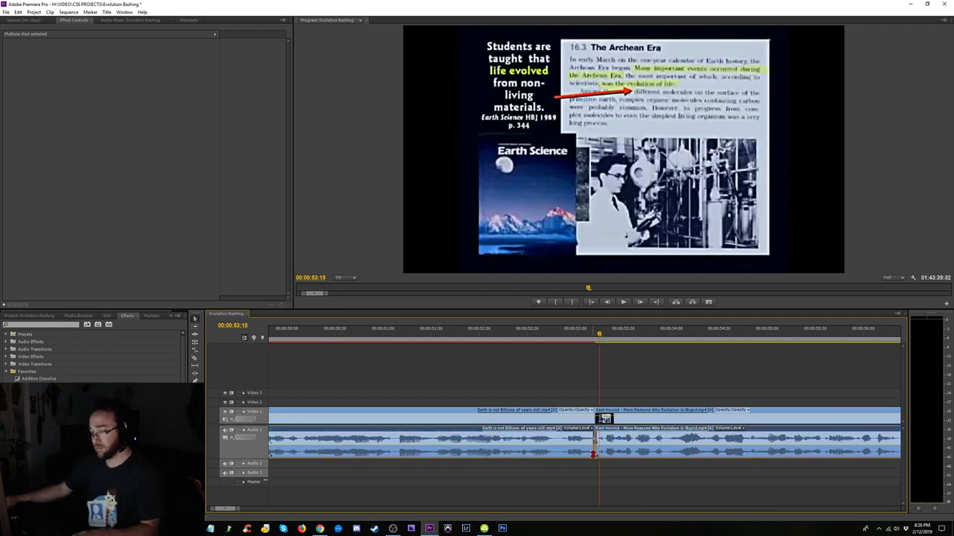
drag(606, 433, 594, 433)
click(534, 333)
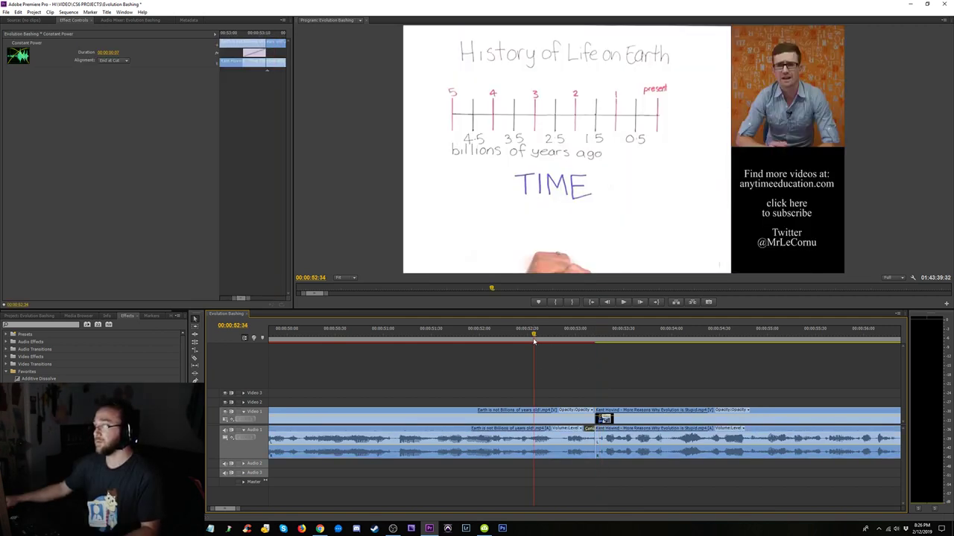
key(space)
key(space)
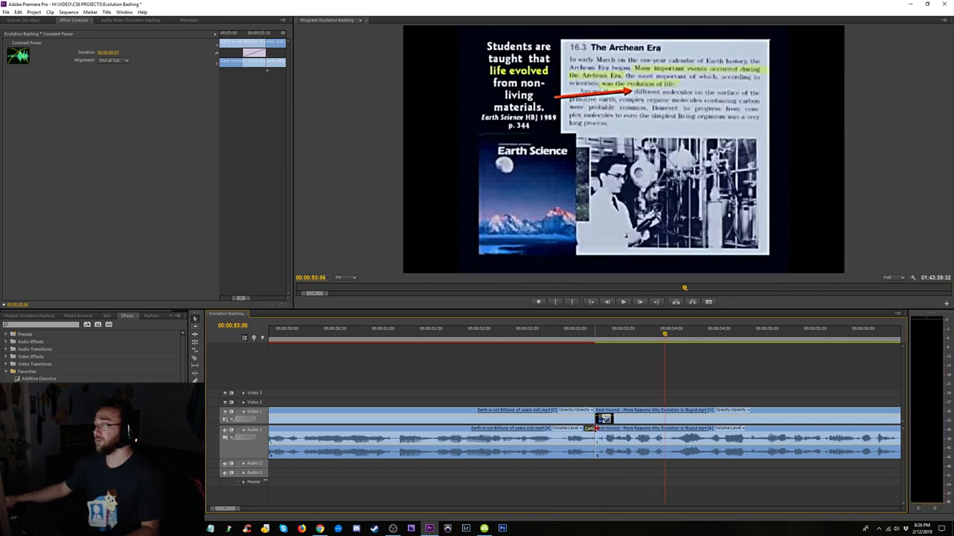
key(shift+k)
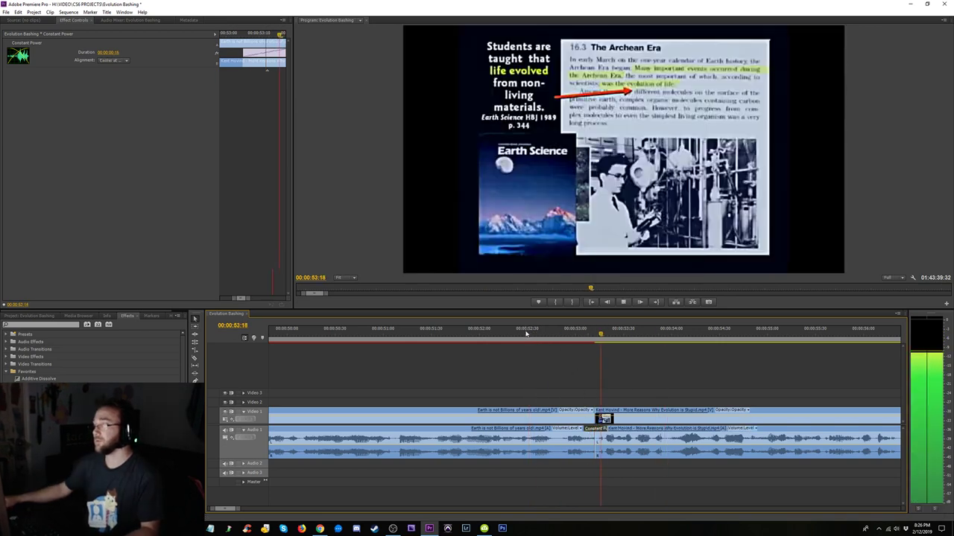
key(space)
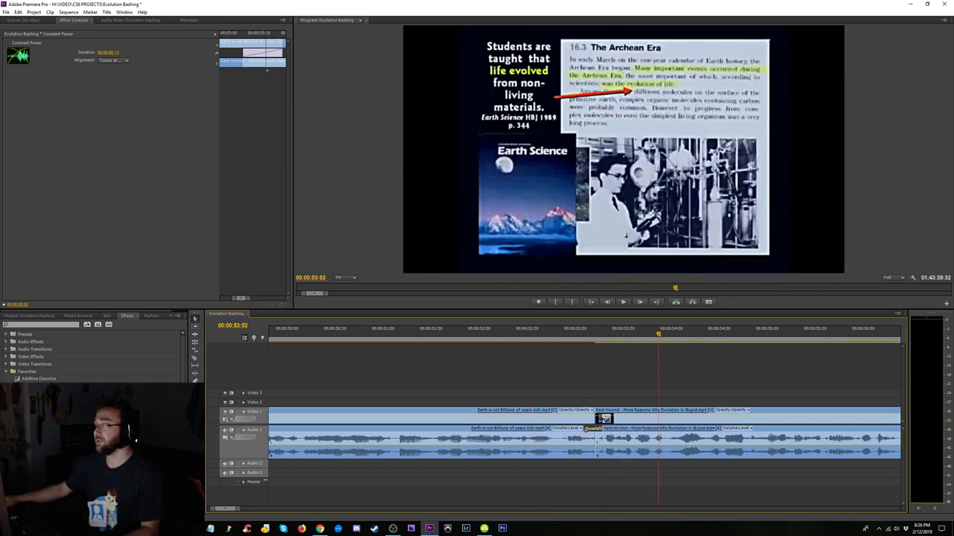
click(537, 339)
key(space)
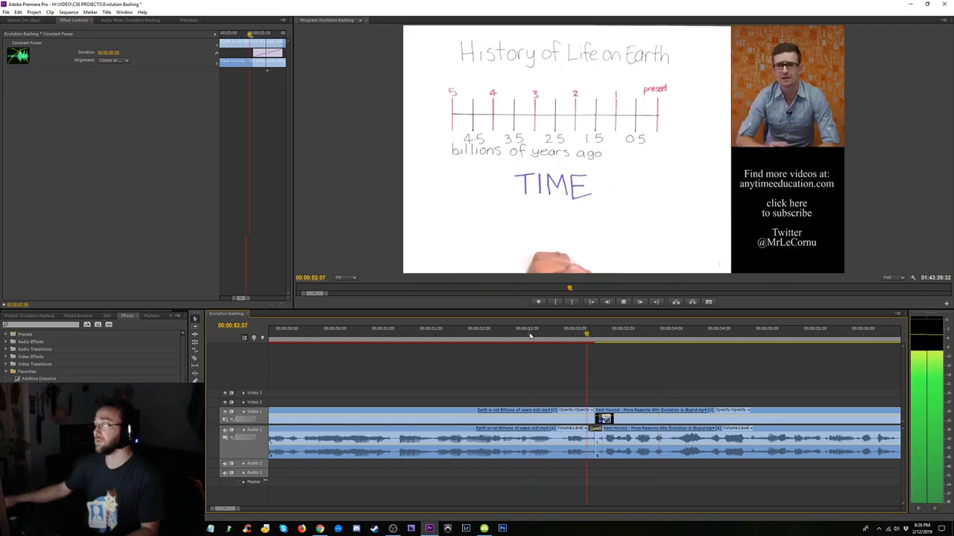
- Review the end of the Archean Era excerpt near 1:30 and the "TIME" drawing segment from about 0:43 to 0:51
key(minus)
key(minus)
key(minus)
key(minus)
key(minus)
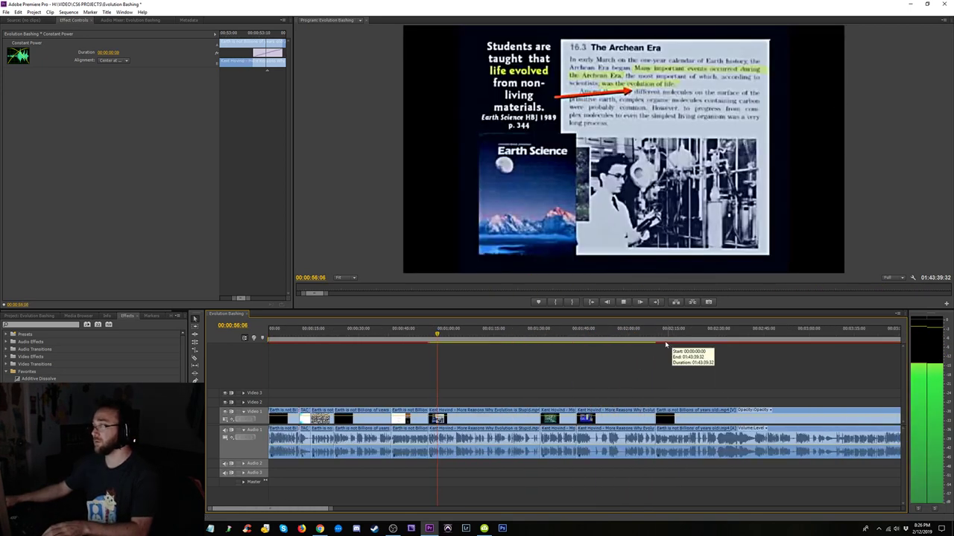
click(530, 335)
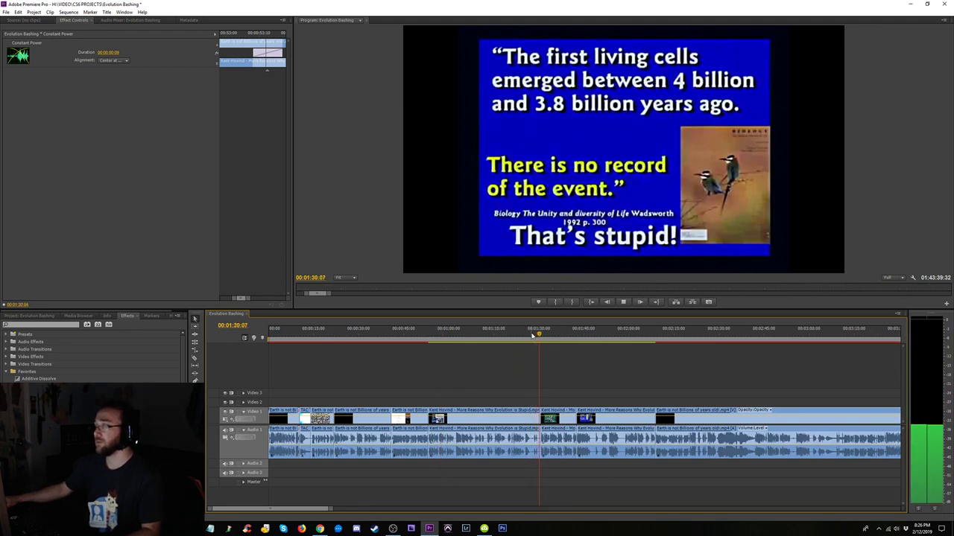
click(420, 337)
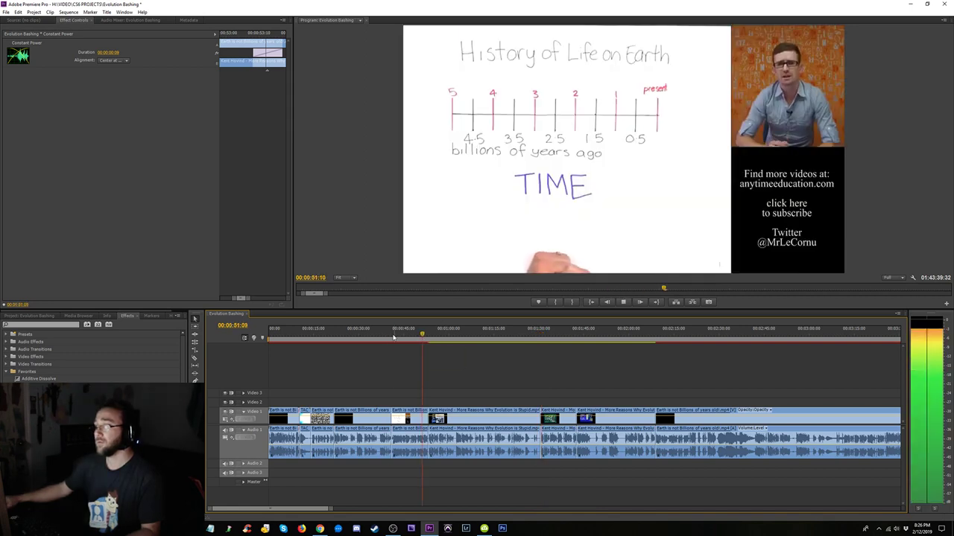
click(392, 337)
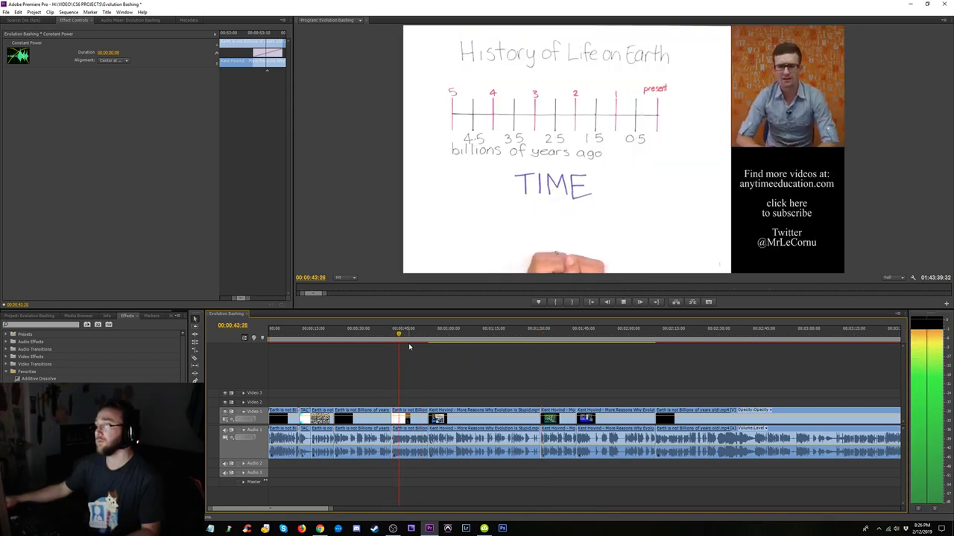
click(413, 335)
key(space)
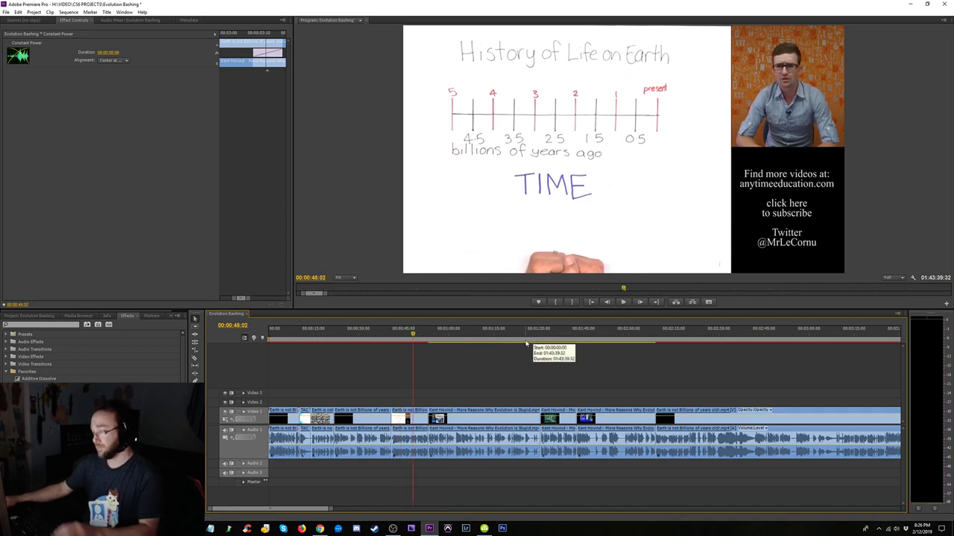
- Insert the cut Evolution definition segment at 0:40:51, ahead of the "TIME" drawing clip, and check its playback
key(Up)
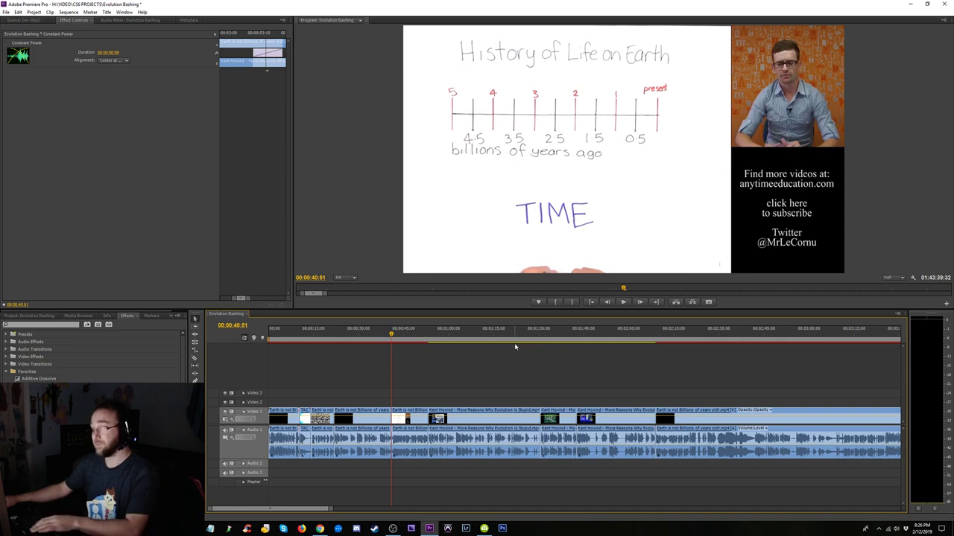
key(ctrl+shift+v)
click(435, 335)
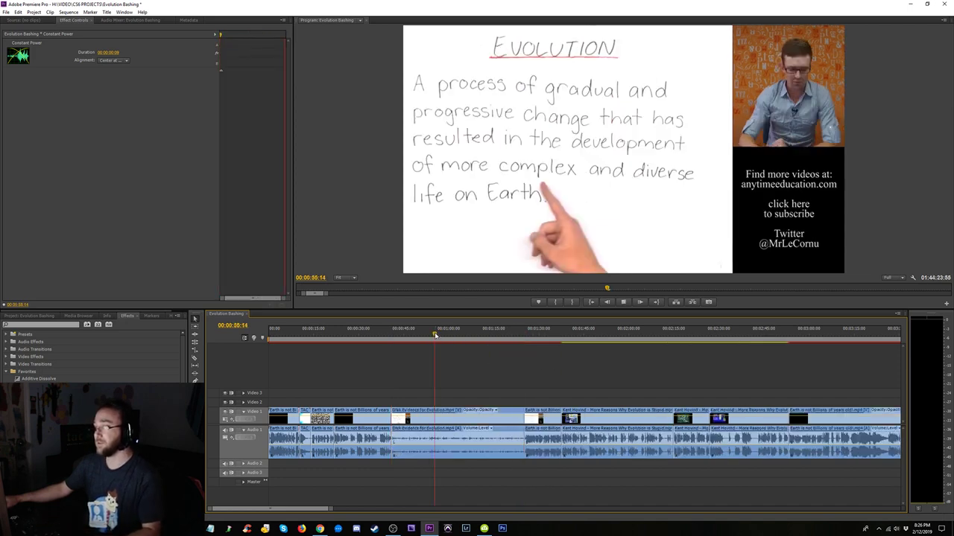
key(space)
click(500, 336)
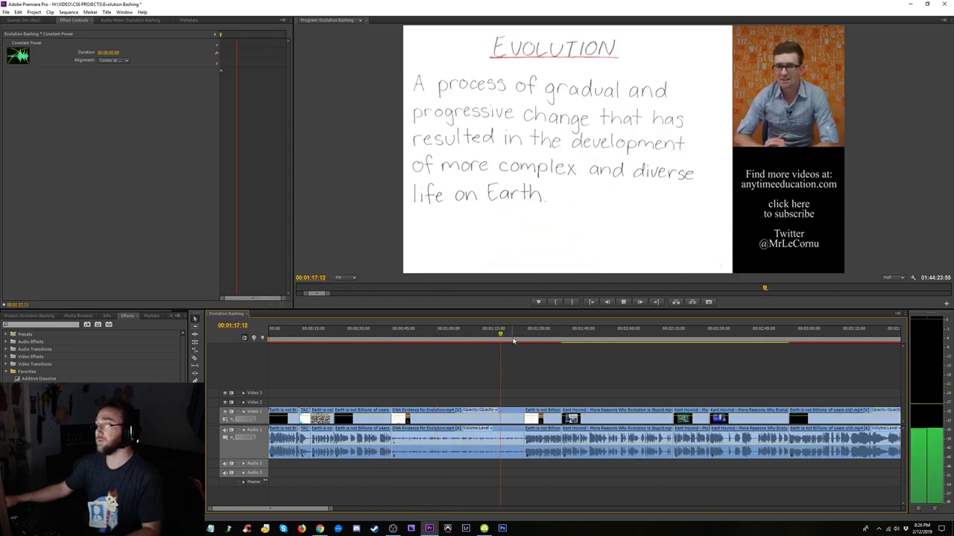
click(520, 339)
- Swap the "TIME" drawing clip with the Kent Hovind Archean Era clip so the Hovind clip directly follows the Evolution definition
click(542, 453)
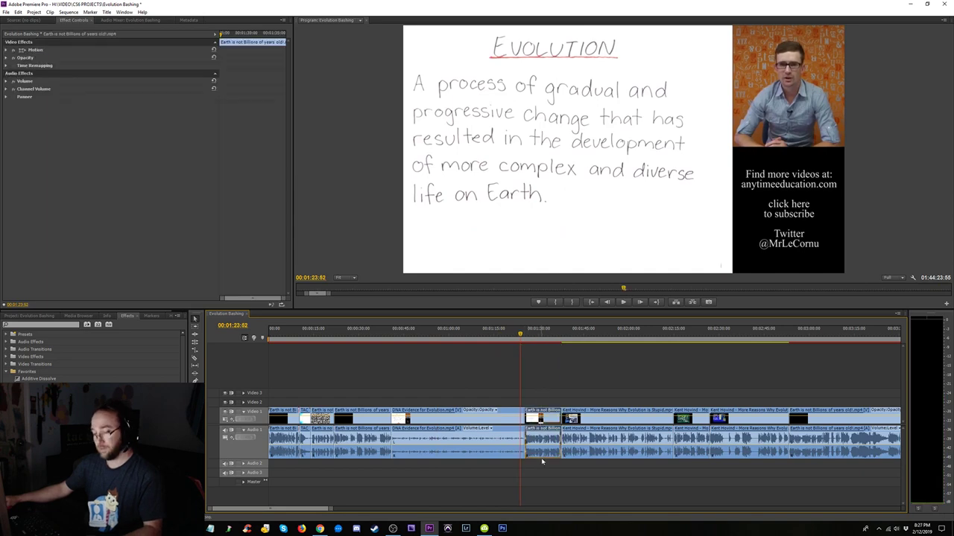
key(Delete)
drag(567, 427, 567, 426)
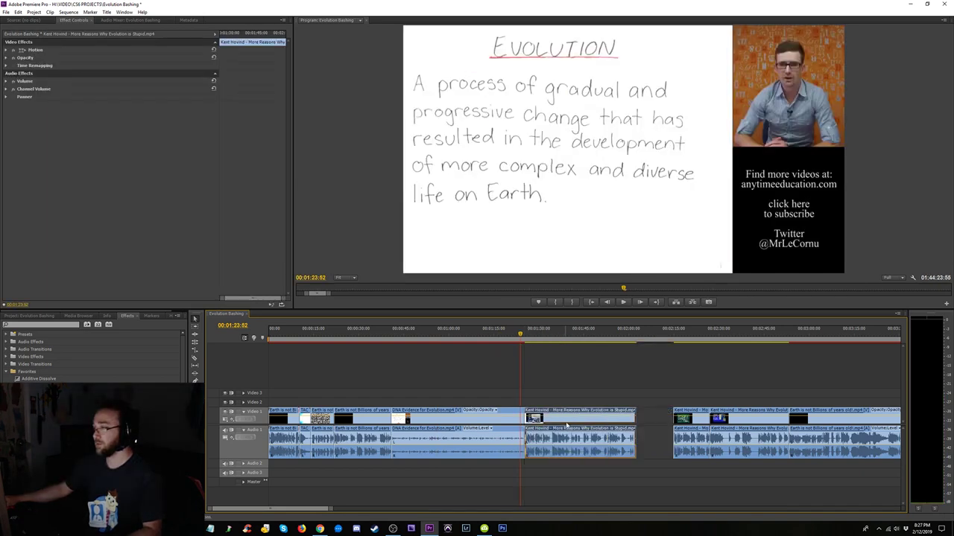
click(606, 342)
key(Down)
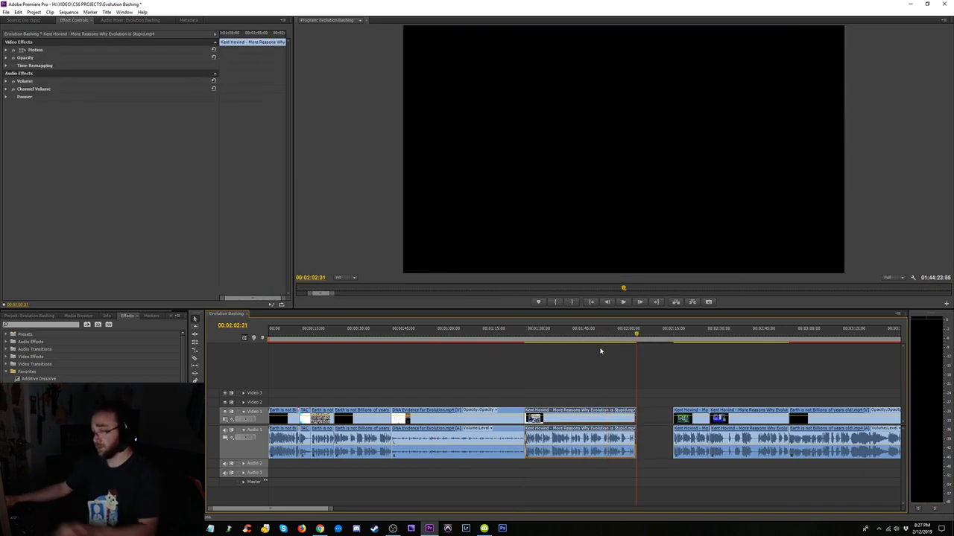
key(ctrl+v)
- Play the joins from about 1:58 and crossfade the audio cuts between the Kent Hovind and Earth clips around 2:02 to 2:27
key(space)
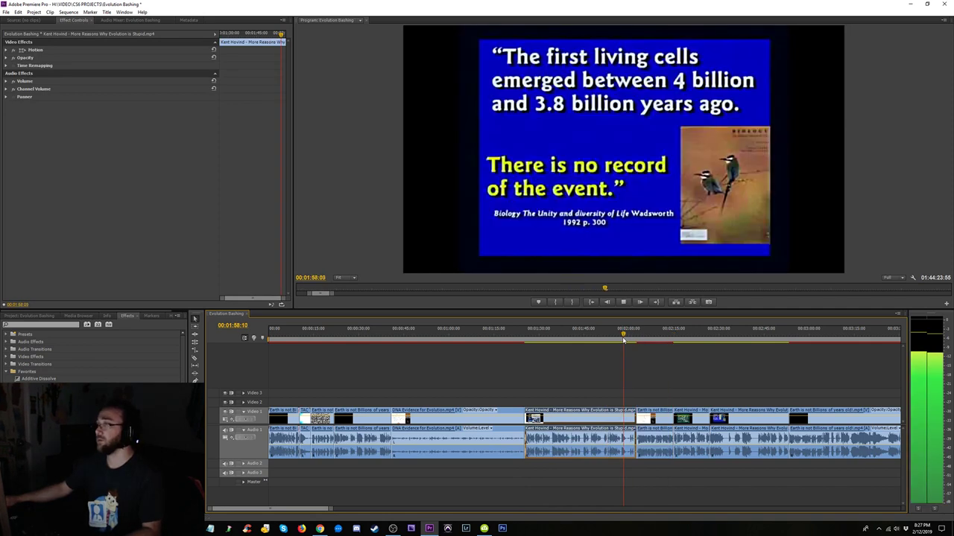
click(668, 337)
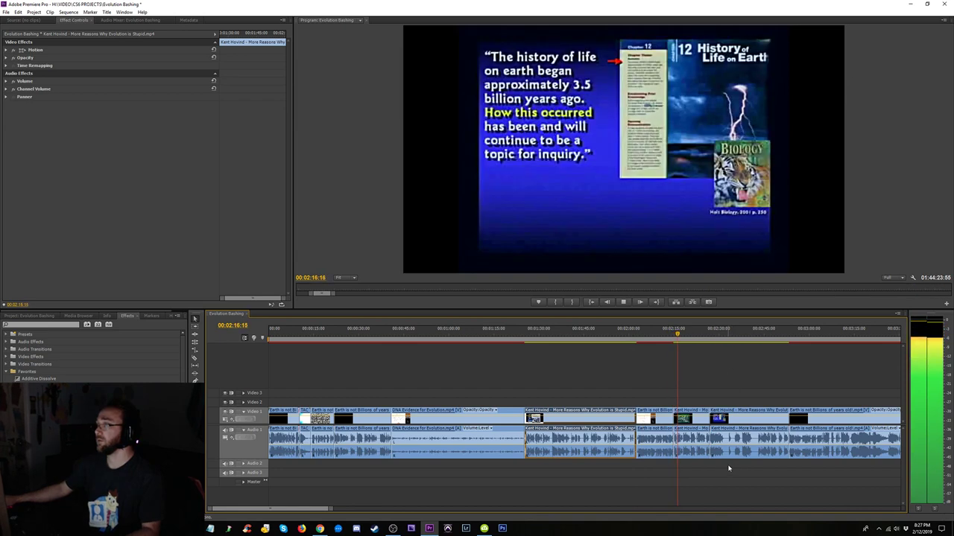
key(space)
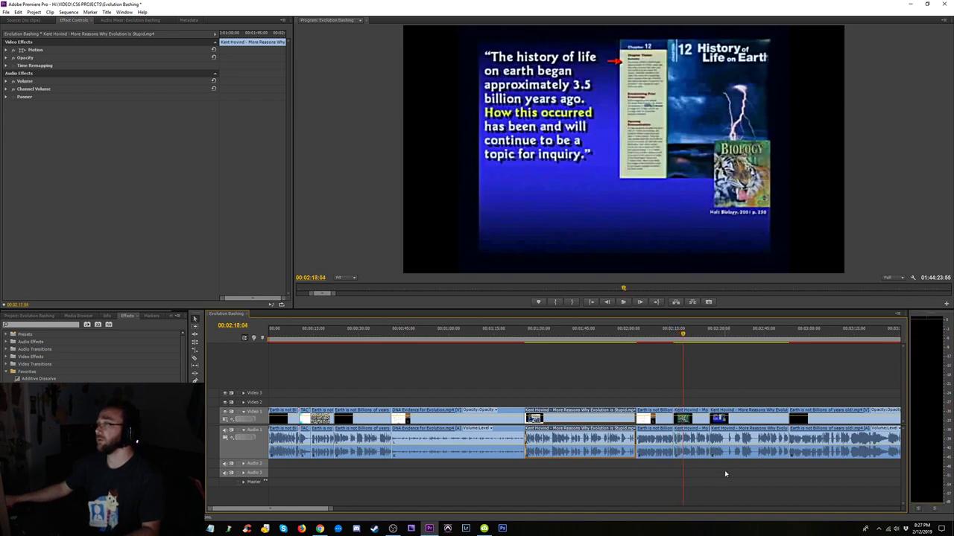
drag(728, 478, 611, 456)
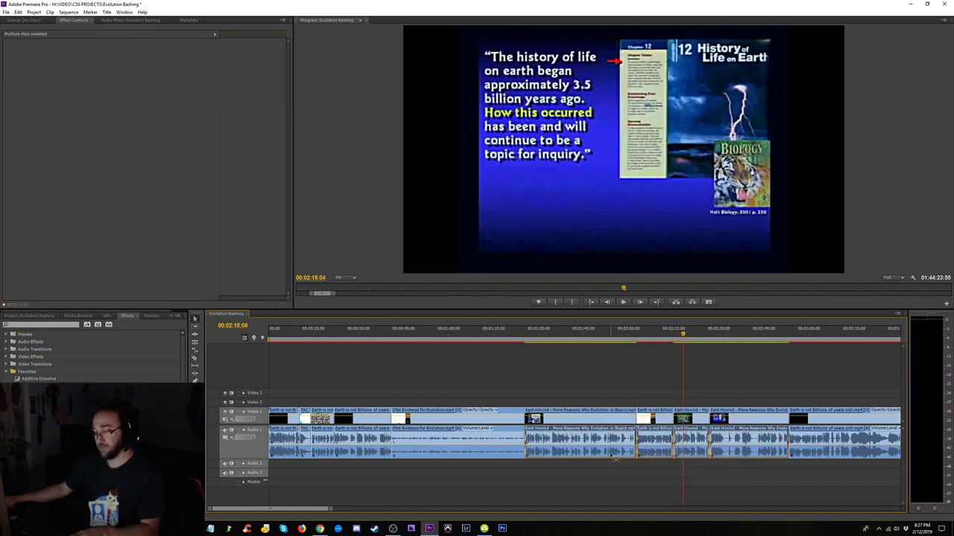
key(space)
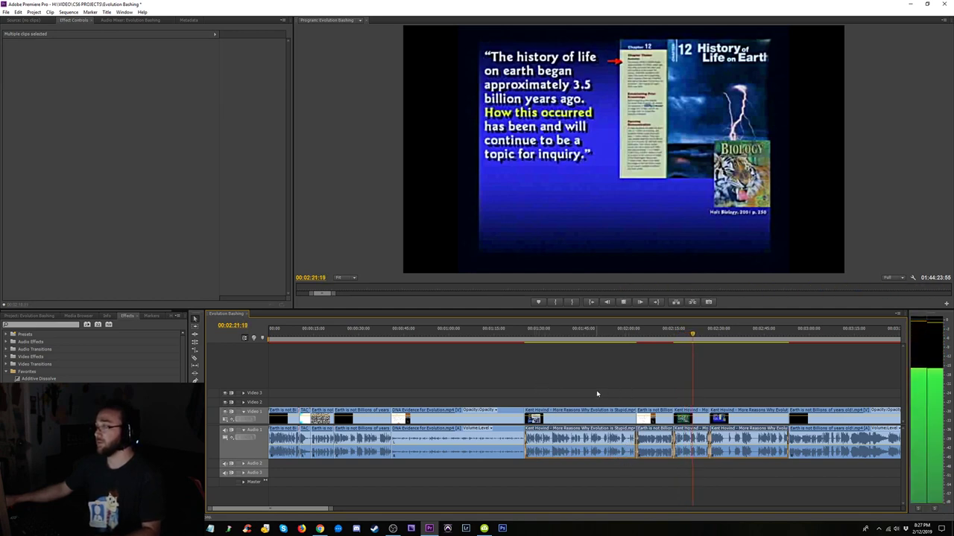
click(651, 382)
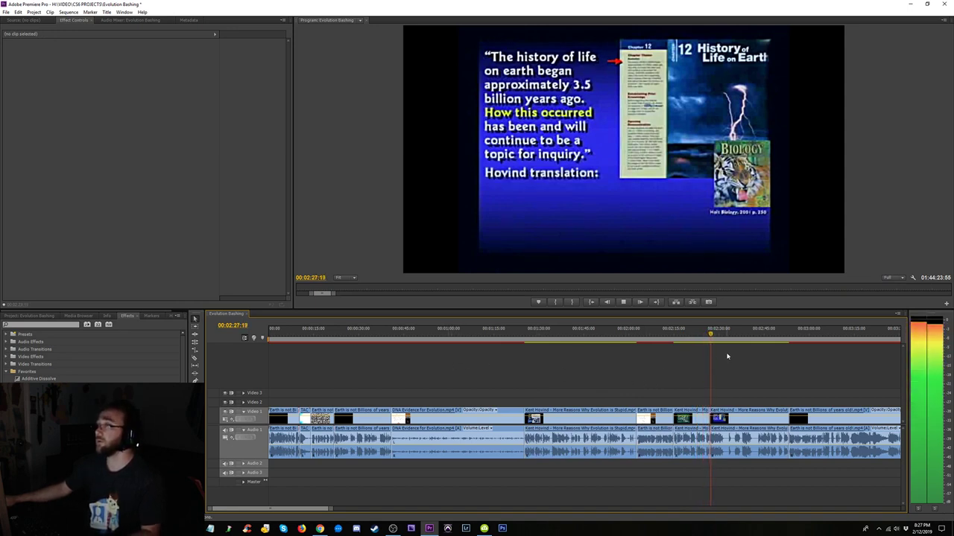
- Cut out the short section ending at 2:22:47 in the Kent Hovind "History of Life on Earth" clip and close the gap
click(680, 336)
key(=)
key(=)
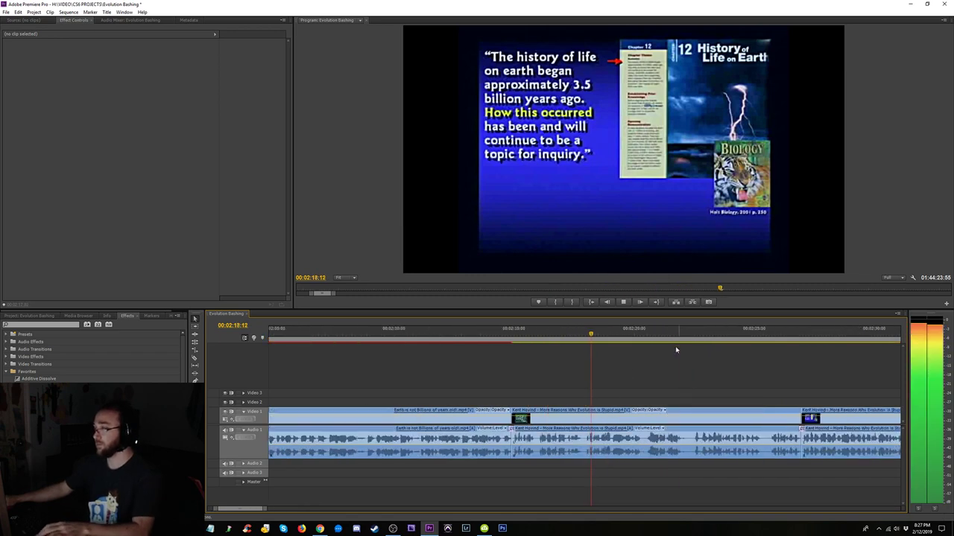
key(=)
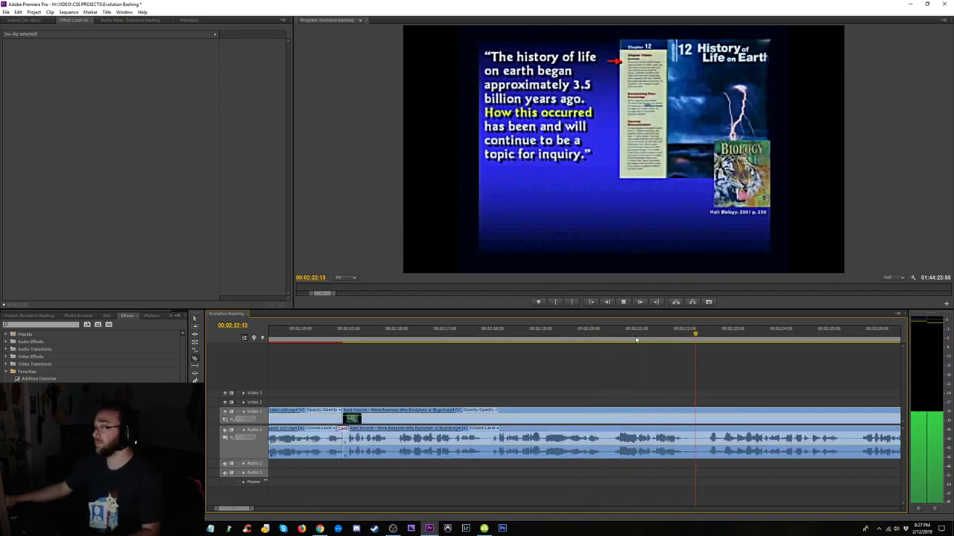
key(space)
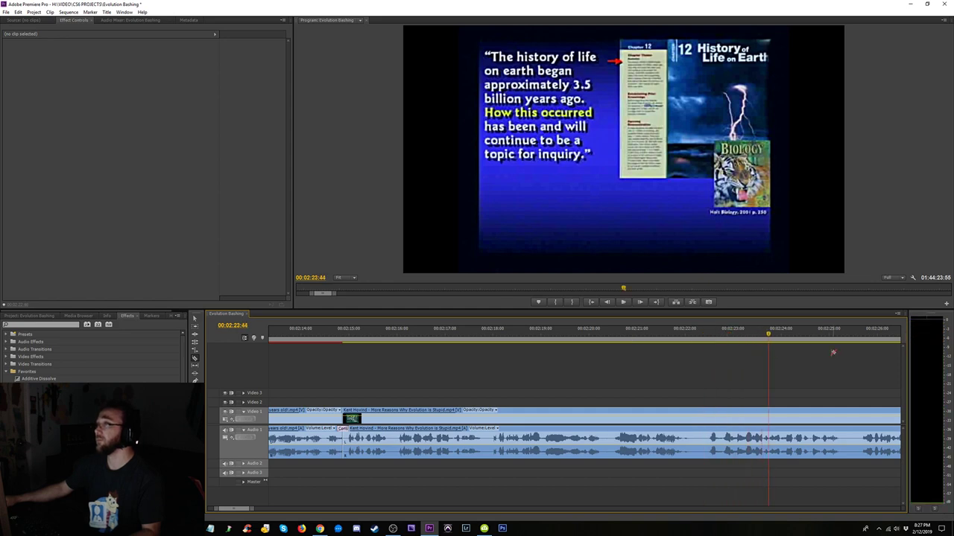
click(687, 339)
key(space)
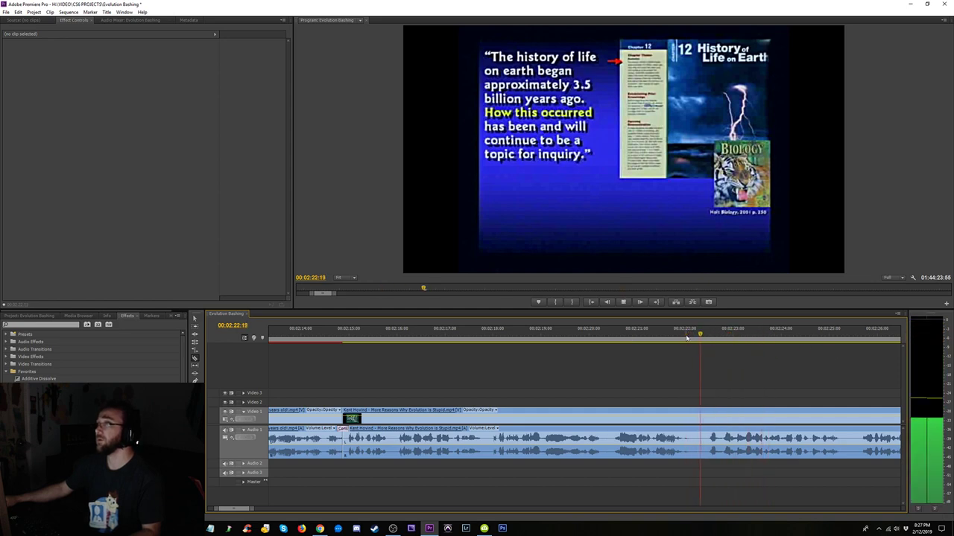
key(space)
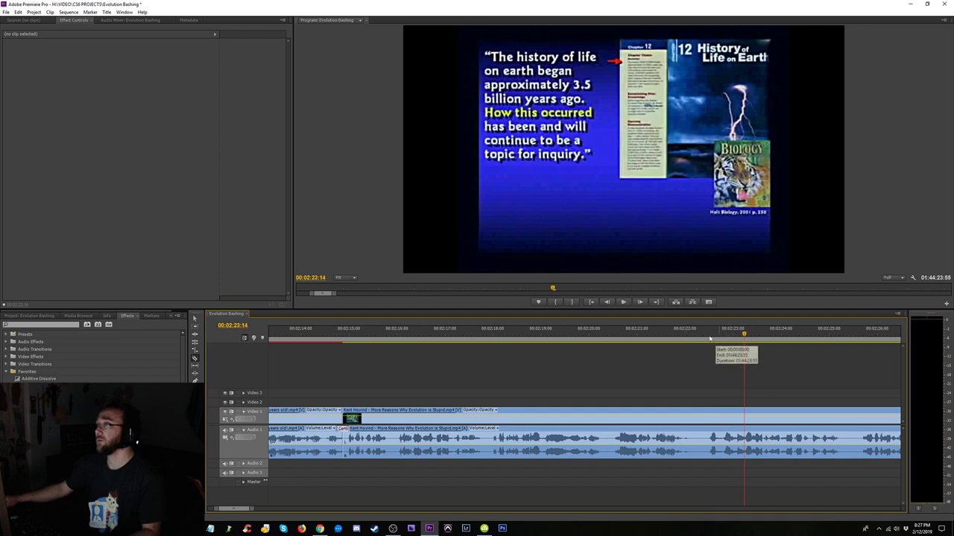
drag(695, 336, 722, 346)
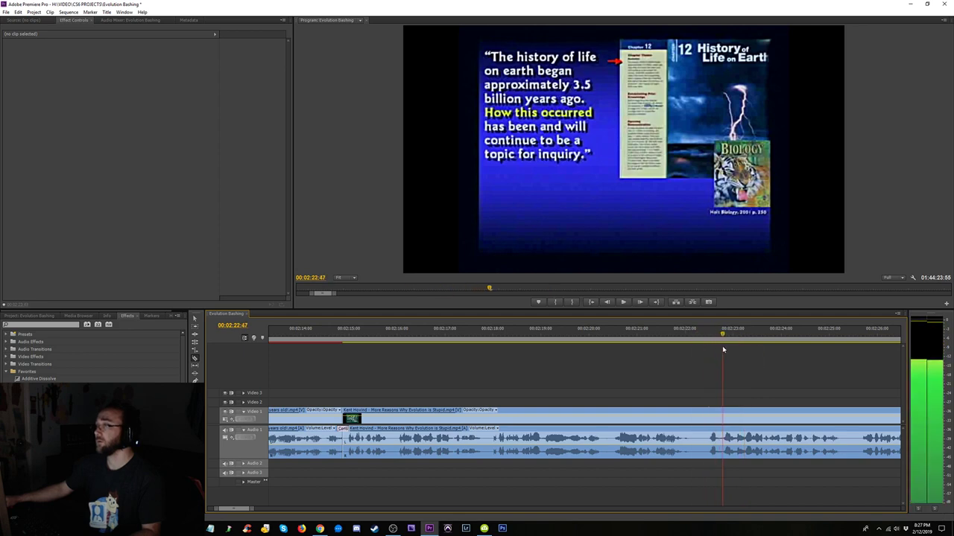
click(715, 415)
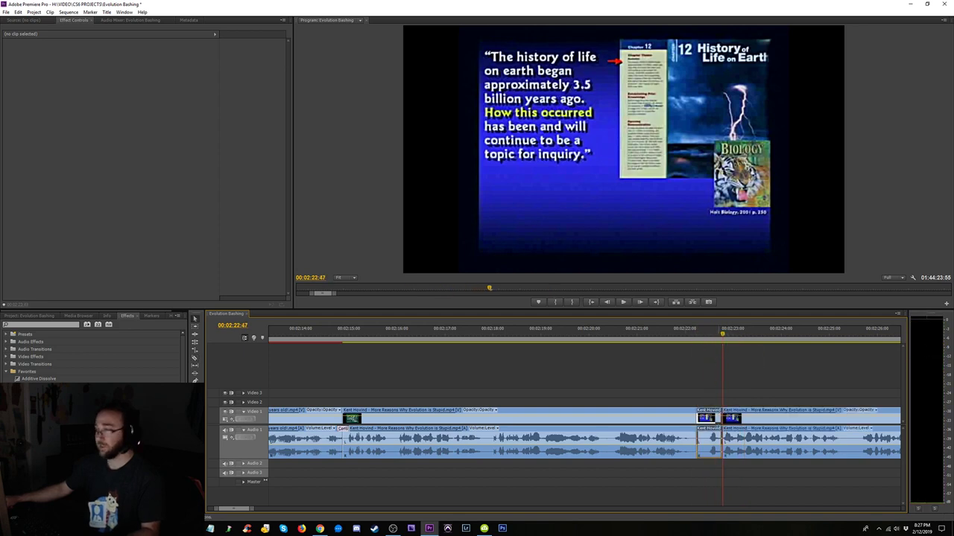
click(719, 433)
key(shift+Delete)
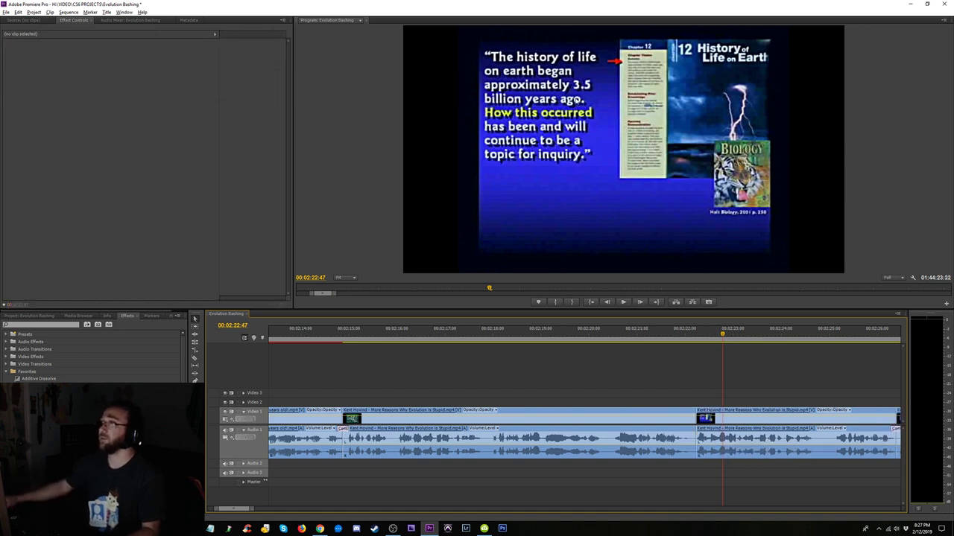
- Add an audio crossfade at the new Kent Hovind cut near 2:22 and play the join back
drag(721, 477, 685, 458)
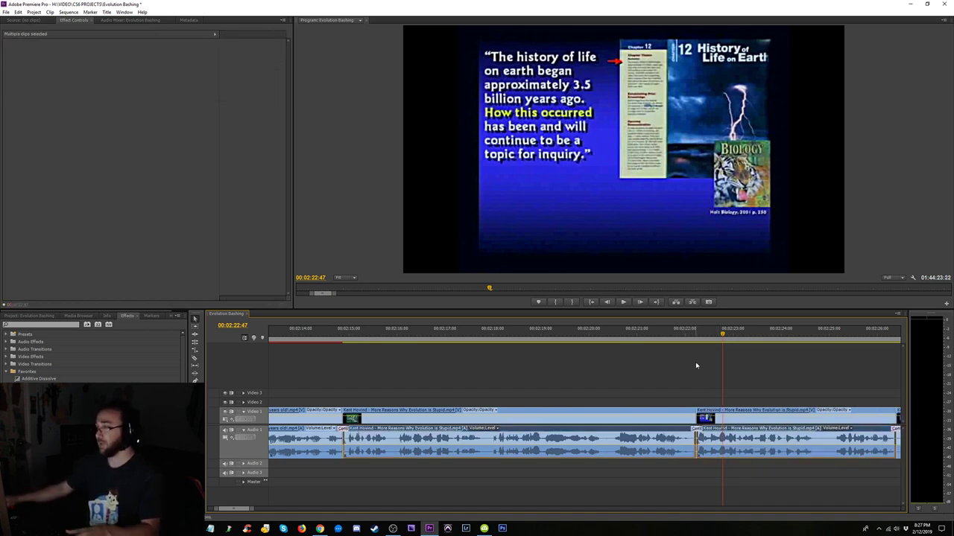
key(space)
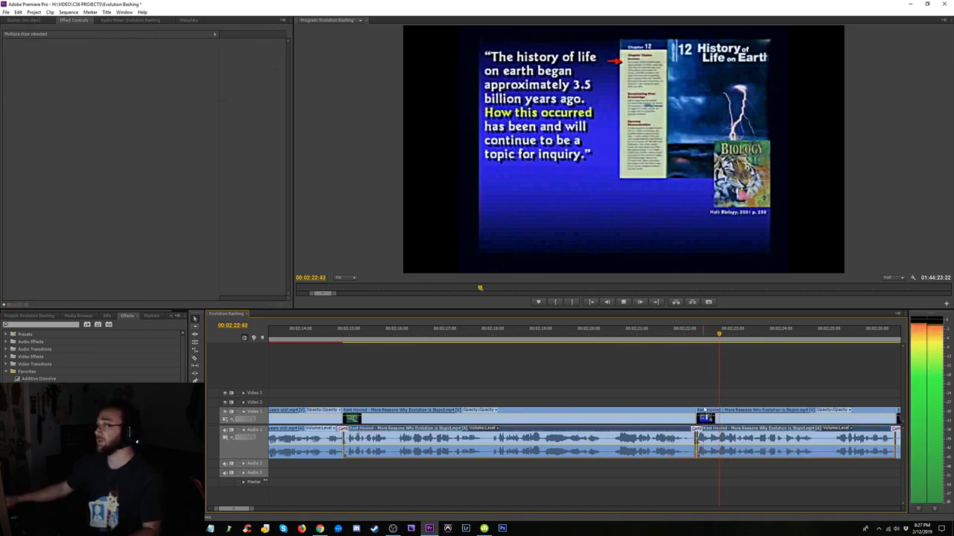
key(minus)
key(minus)
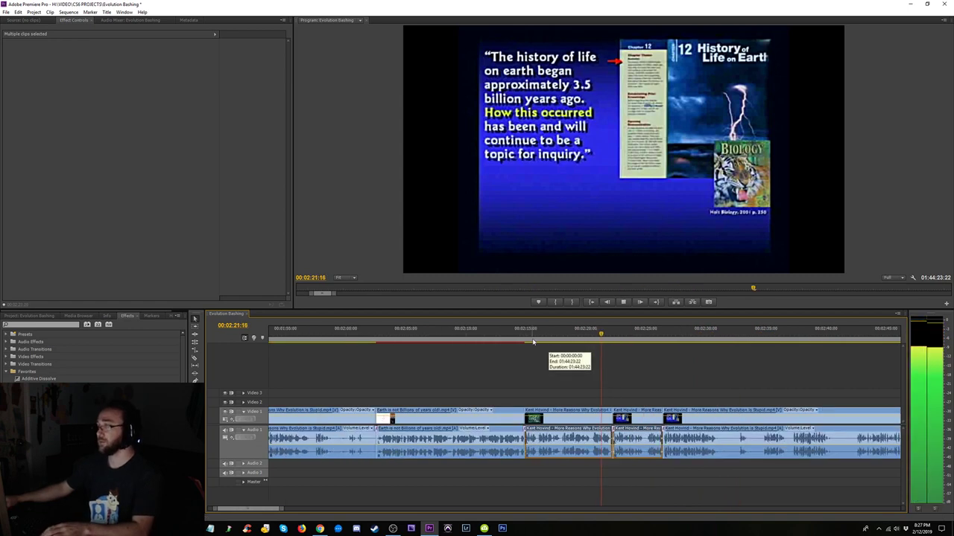
key(minus)
key(minus)
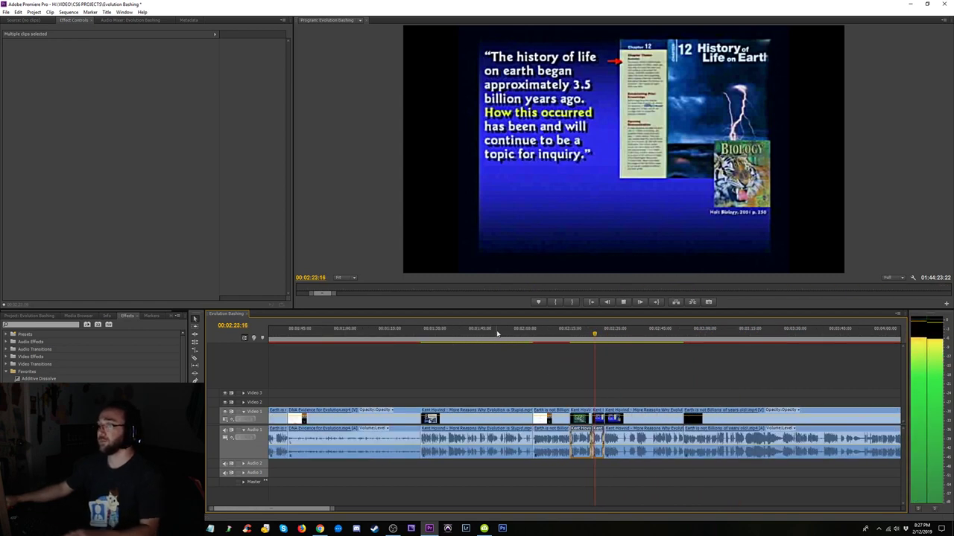
- Review the footage around 2:56 and the cut at 0:40:54 from the Super Nova slide to the Evolution definition
click(509, 336)
key(minus)
drag(511, 339, 520, 347)
key(space)
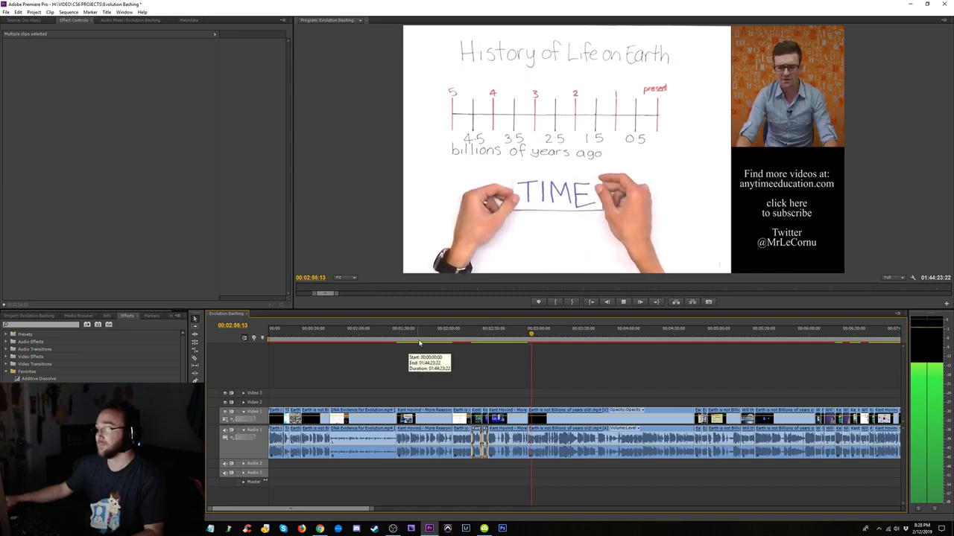
key(space)
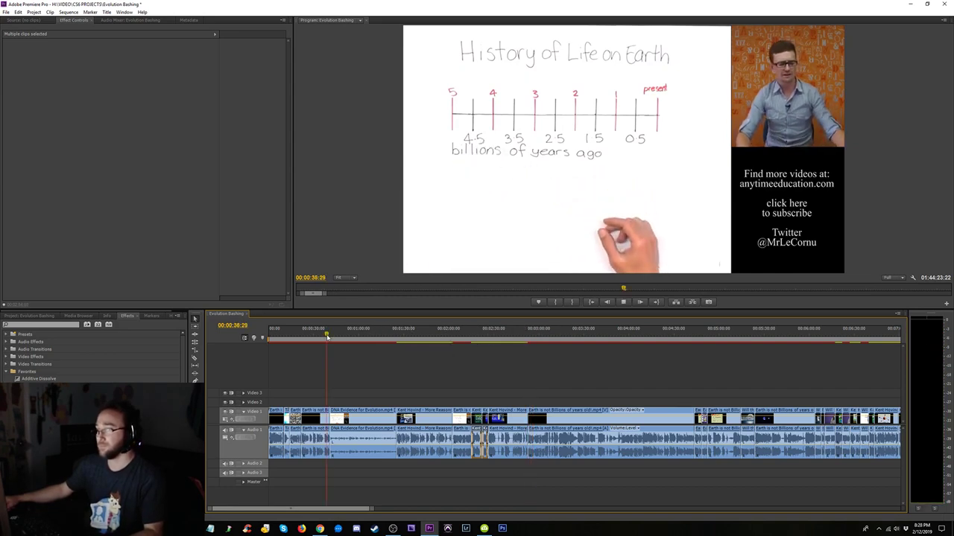
key(=)
key(=)
key(=)
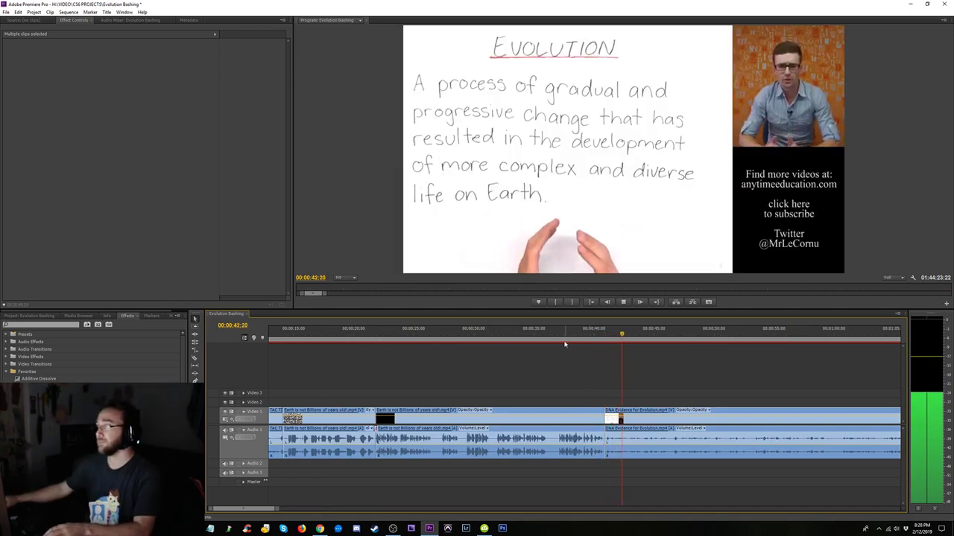
key(space)
click(598, 334)
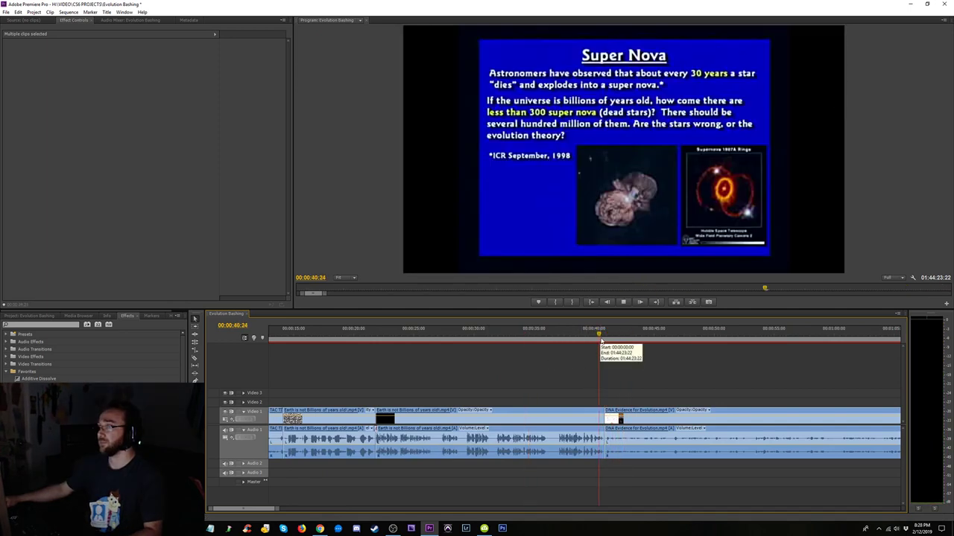
key(space)
key(space)
drag(614, 469, 594, 449)
key(Return)
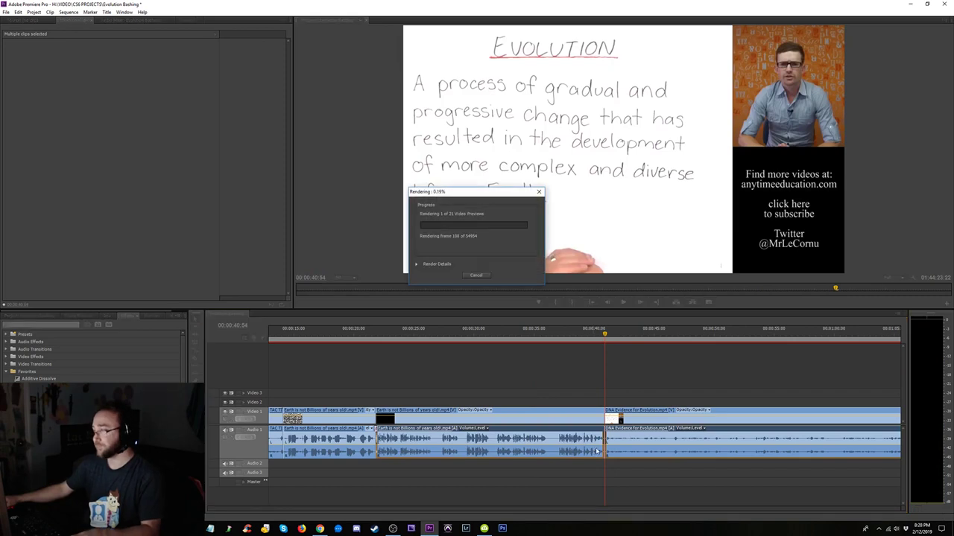
click(475, 276)
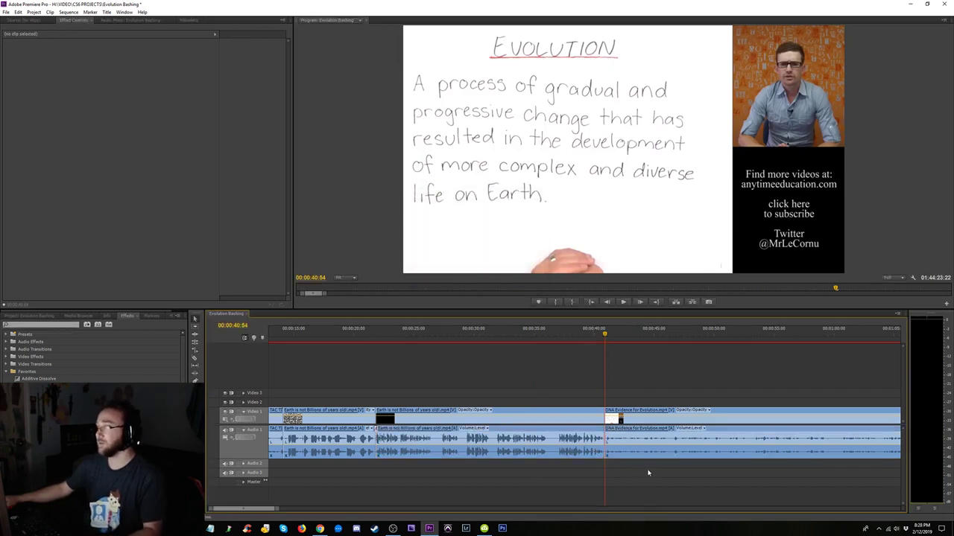
- Redo the last undone edit and select the audio cuts at both ends of the DNA Evidence clip, about 0:41 and 1:25
click(640, 336)
key(minus)
key(minus)
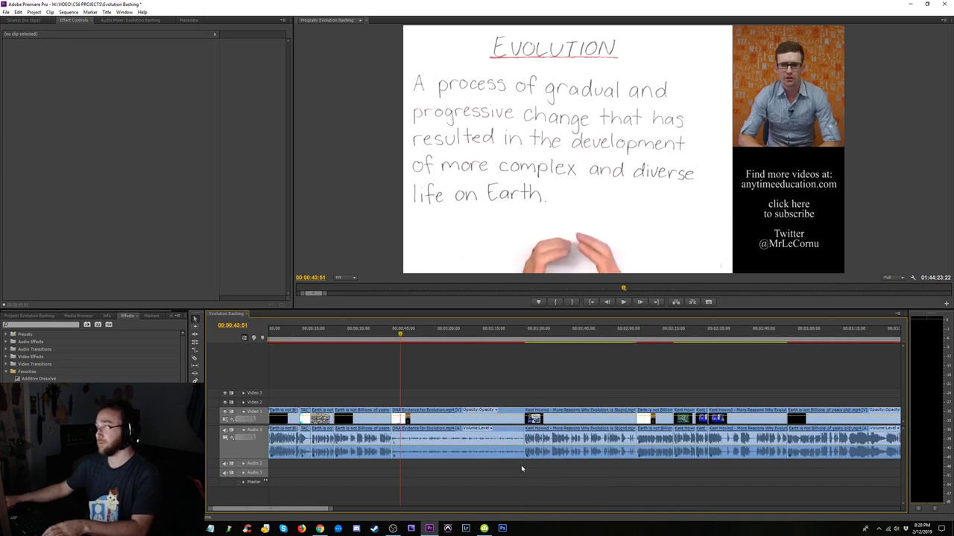
drag(551, 478, 373, 456)
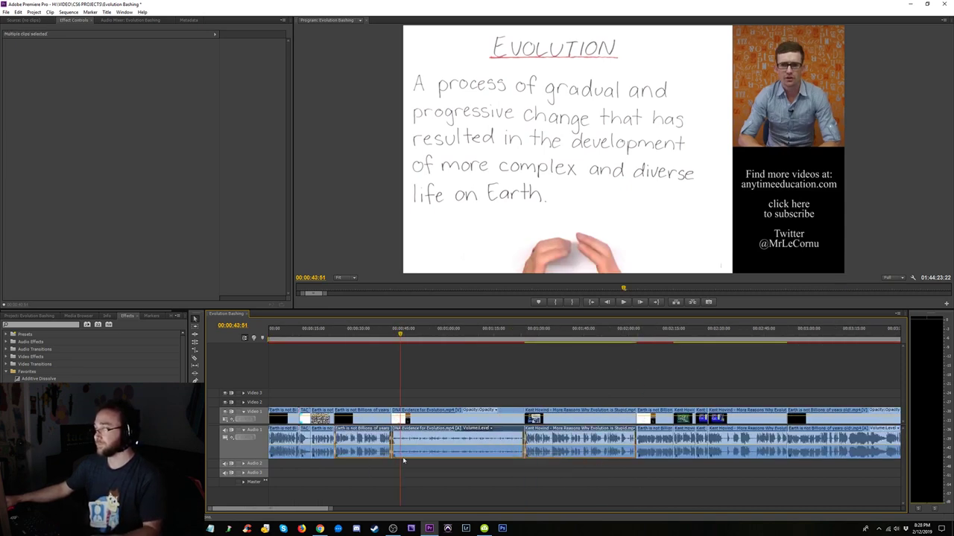
click(18, 12)
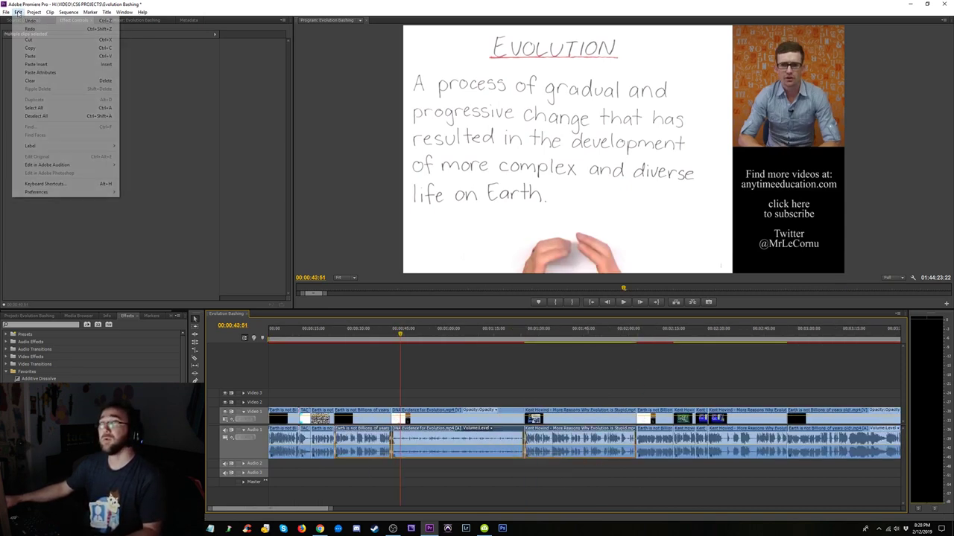
click(27, 29)
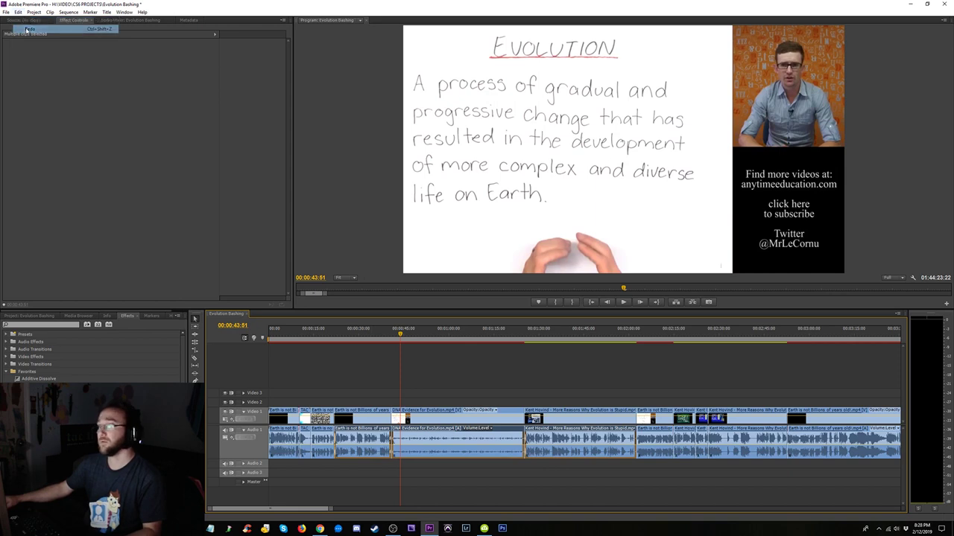
click(398, 375)
drag(556, 489, 391, 441)
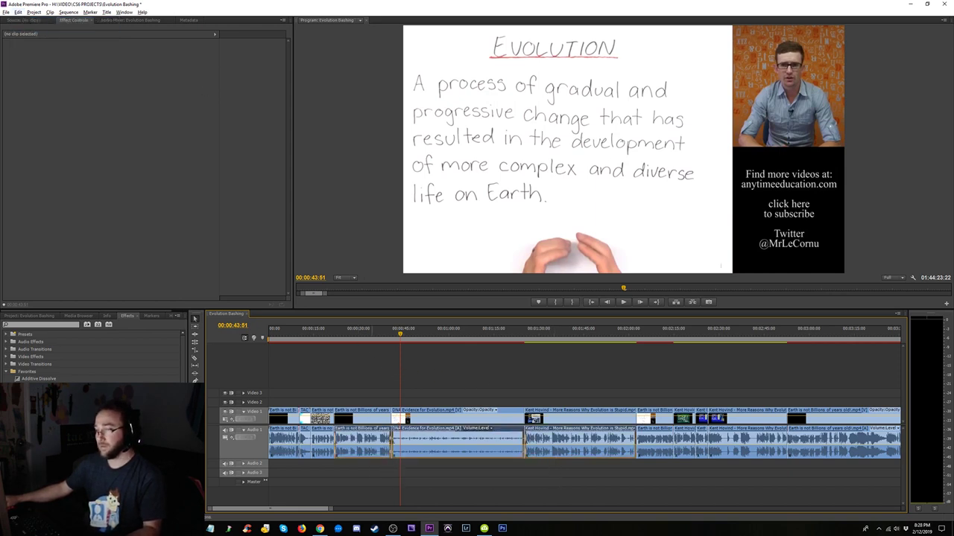
- Undo and redo the EQ effect on the DNA Evidence clip, and set its preset to Loudness
click(414, 332)
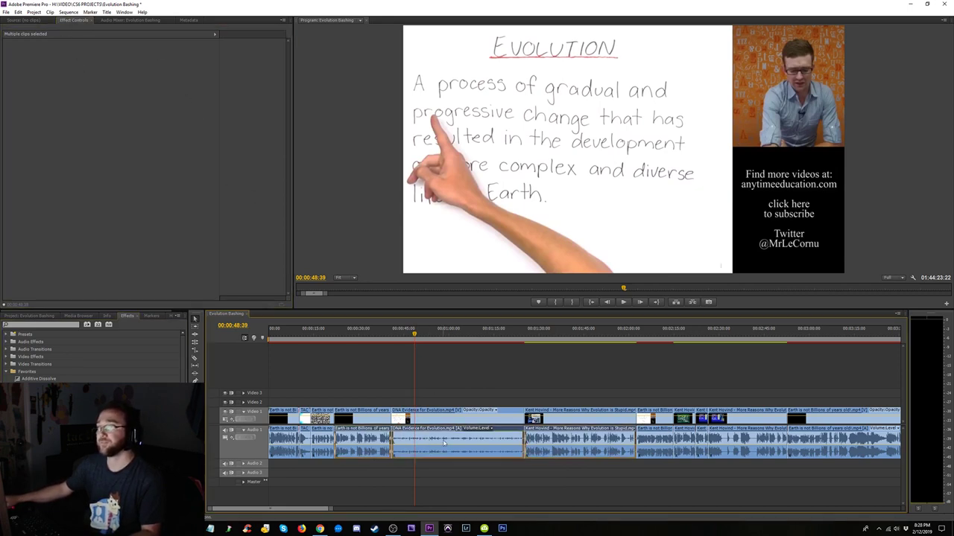
click(410, 434)
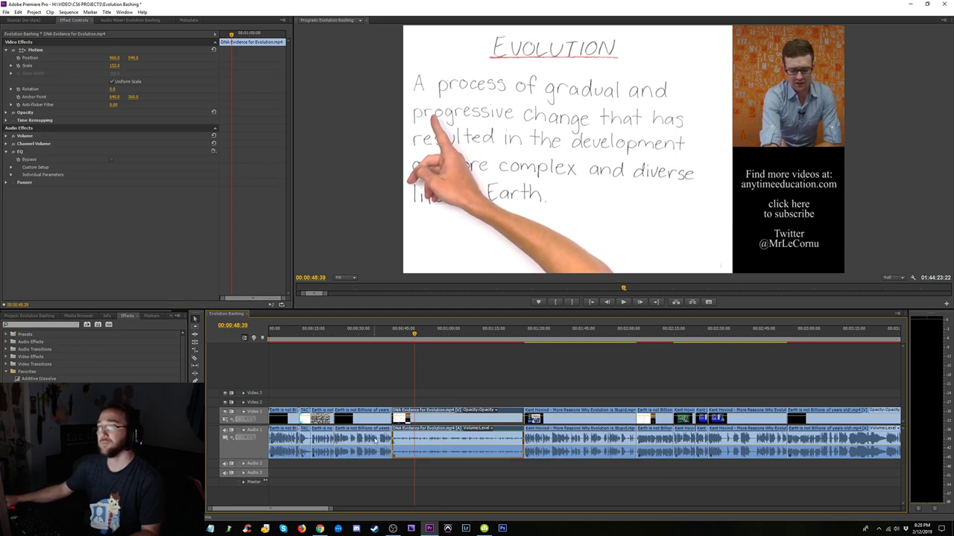
key(ctrl+z)
click(426, 377)
click(423, 431)
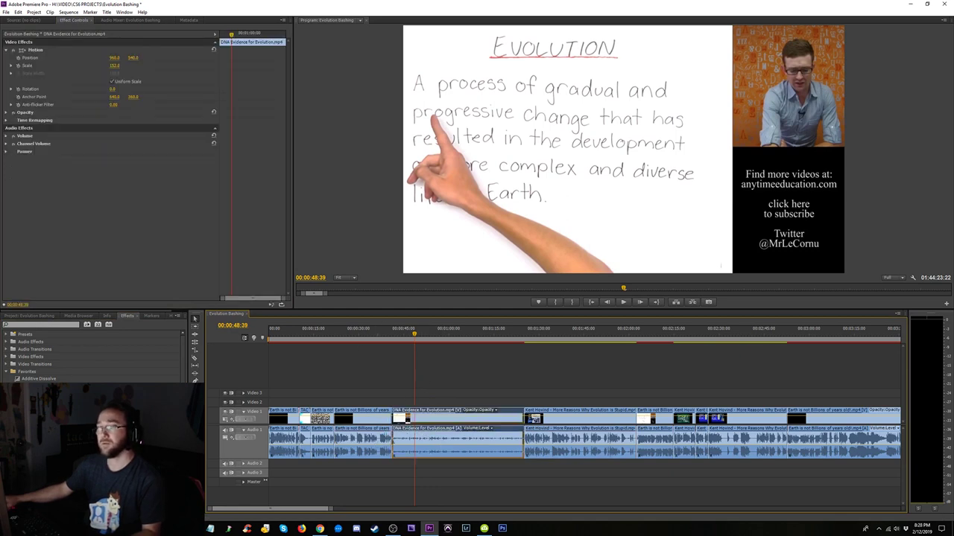
key(ctrl+shift+z)
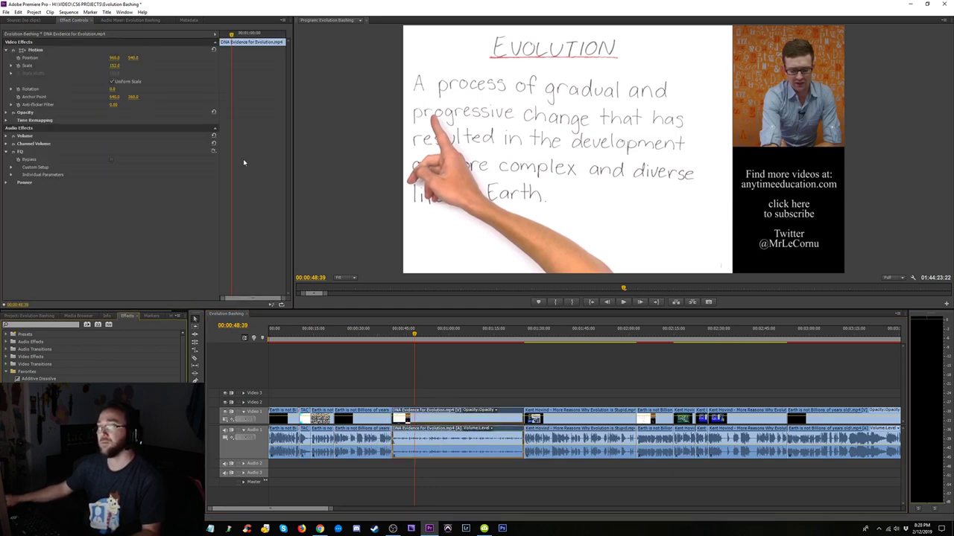
click(212, 151)
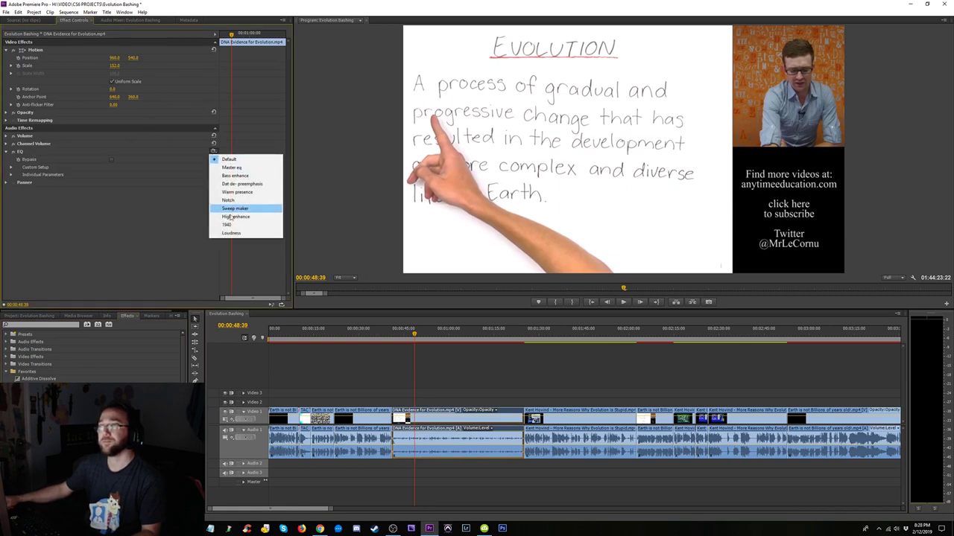
click(233, 233)
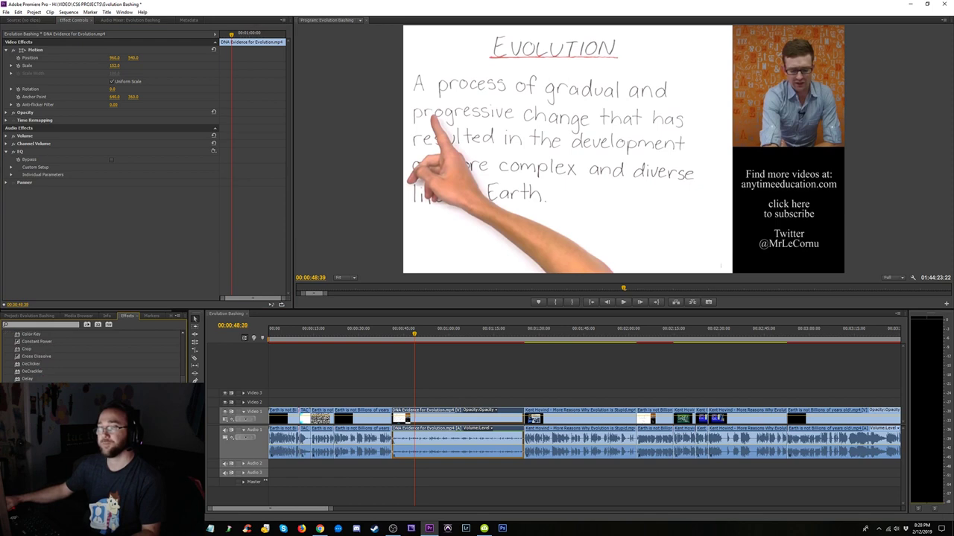
- Add the MultibandCompressor effect to the DNA Evidence clip, set its preset to Upward comp +6, and play the result
drag(414, 438, 415, 439)
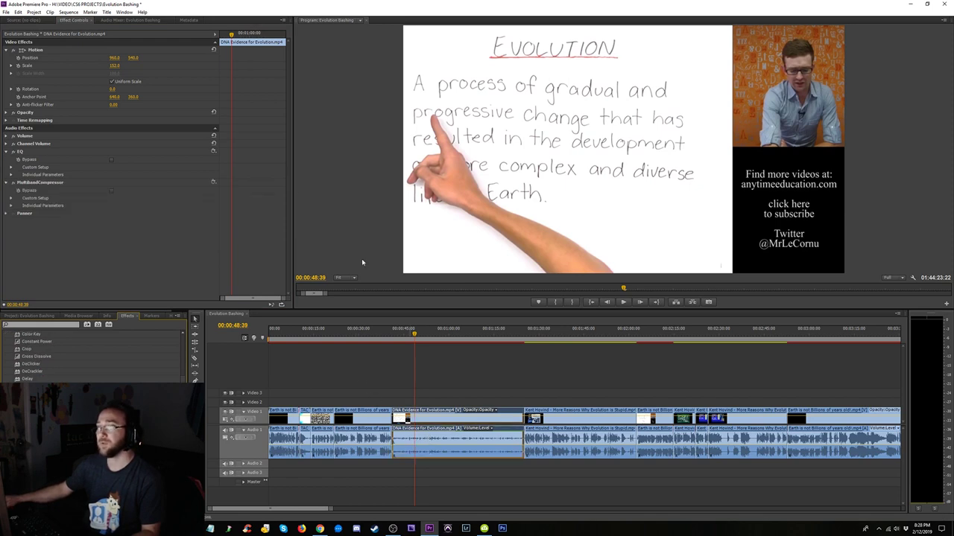
click(211, 180)
click(245, 237)
key(space)
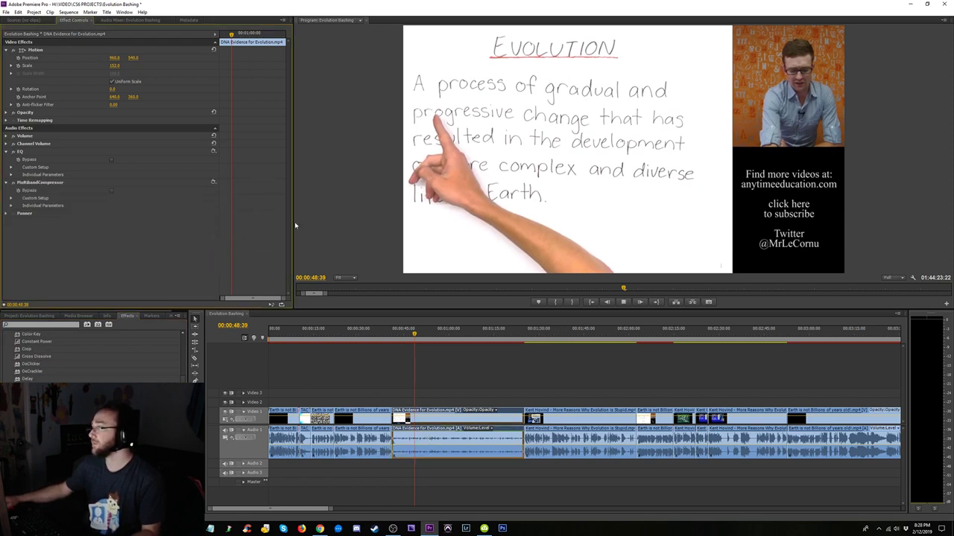
key(space)
- Set the MultibandCompressor preset to Upward comp + 8 and listen to the clip from about 0:50
click(214, 182)
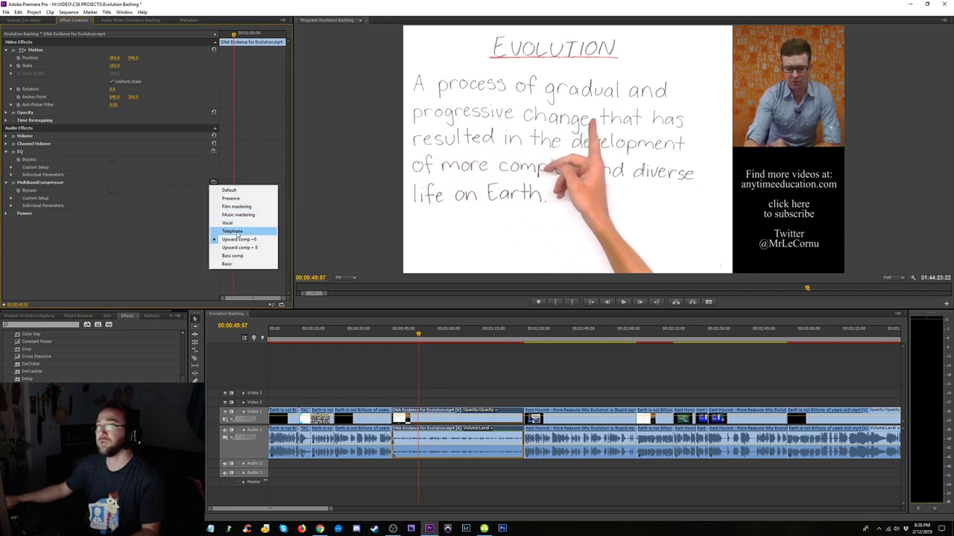
click(237, 248)
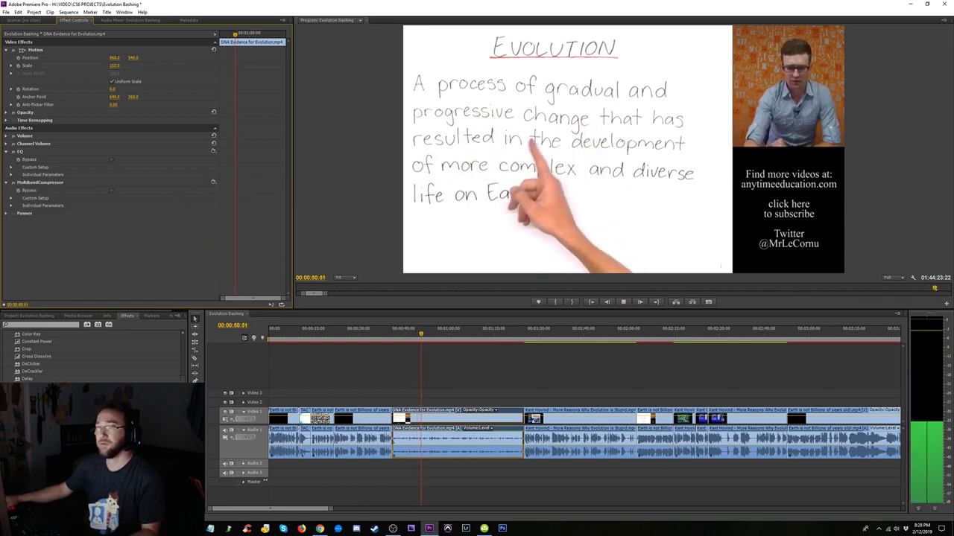
key(space)
- Add the DeNoiser effect to the DNA Evidence clip and expand its custom setup while playing from about 0:39
click(35, 363)
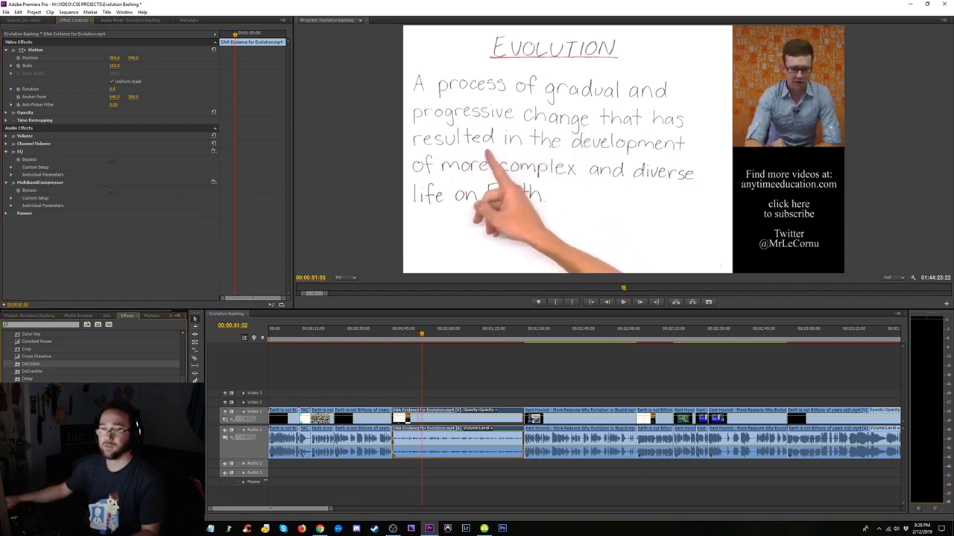
scroll(89, 357, up, 2)
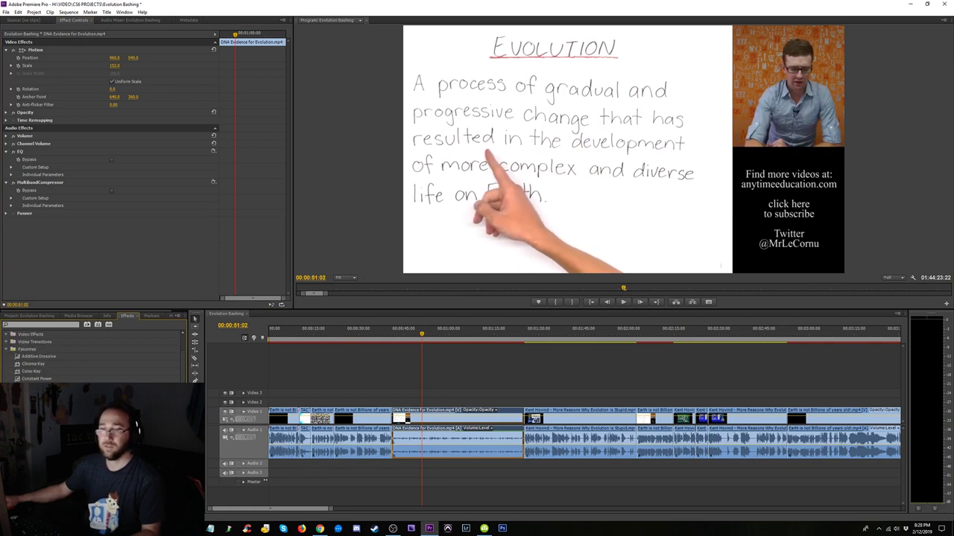
drag(488, 447, 487, 447)
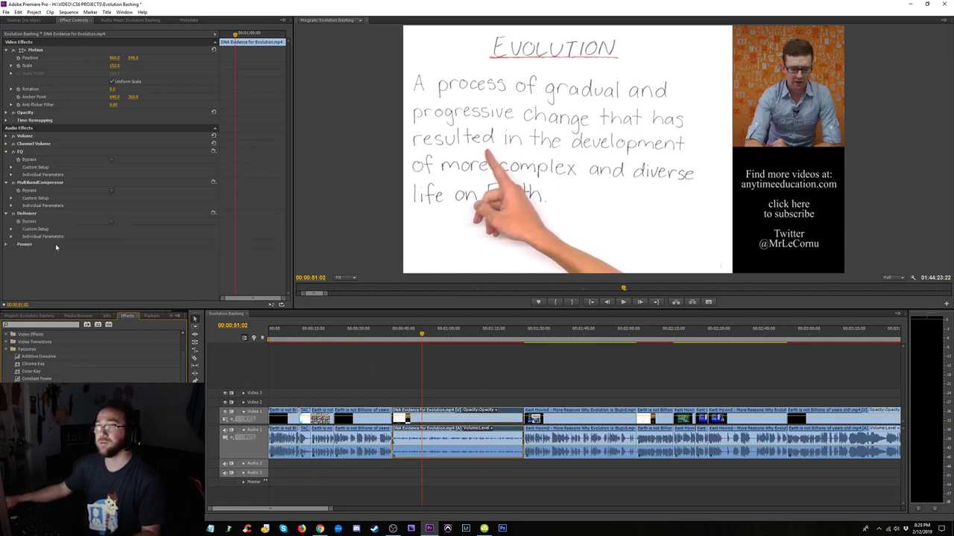
click(389, 334)
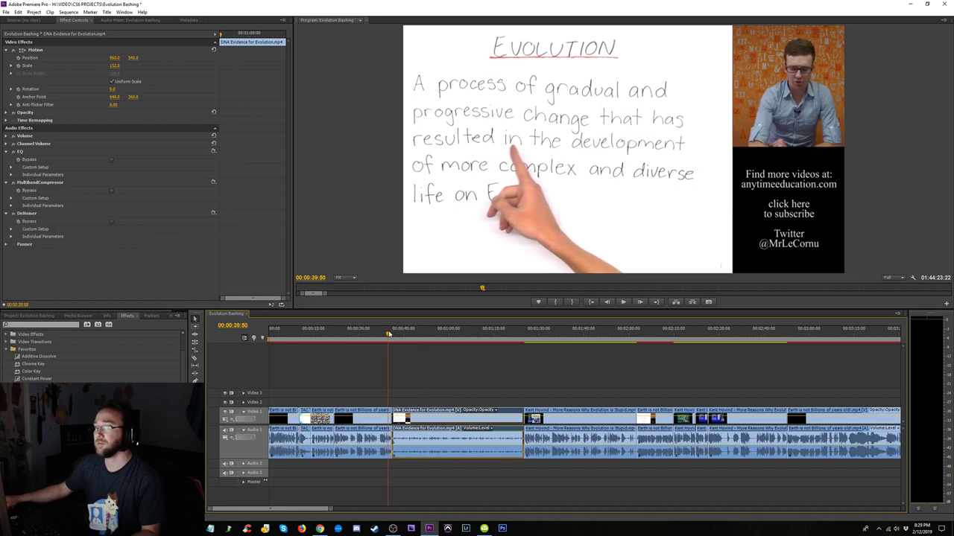
key(space)
click(10, 228)
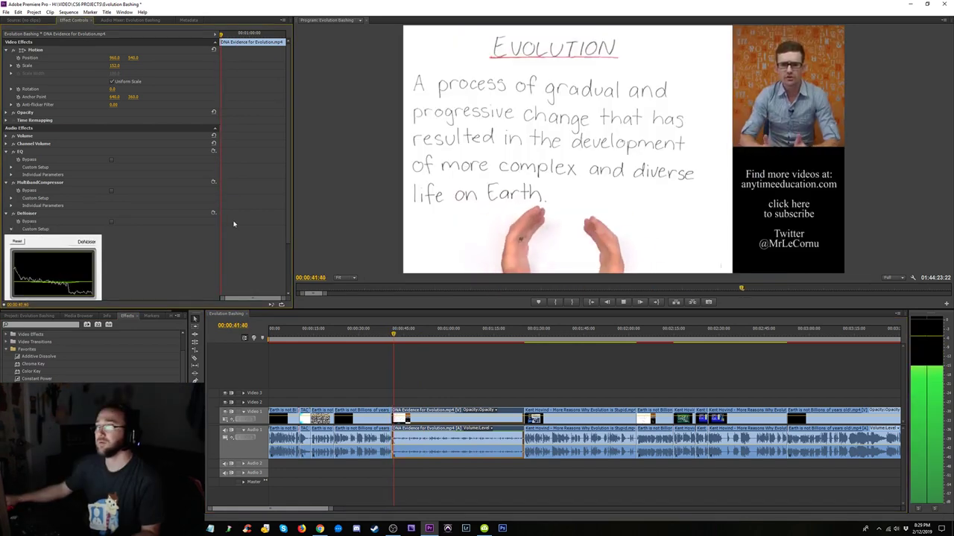
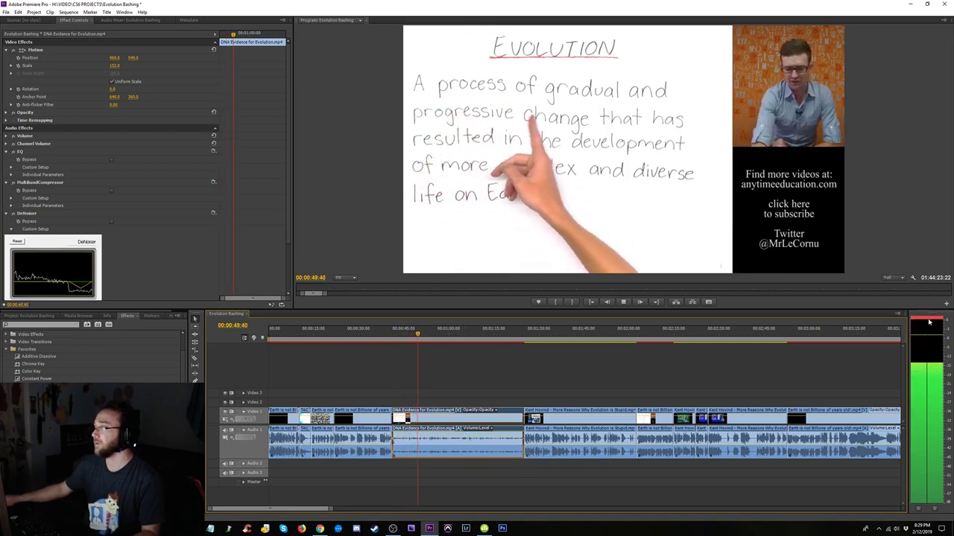
- Replay the Evolution definition from about 0:43 to 0:48 to check the processed audio level
click(400, 335)
key(space)
key(=)
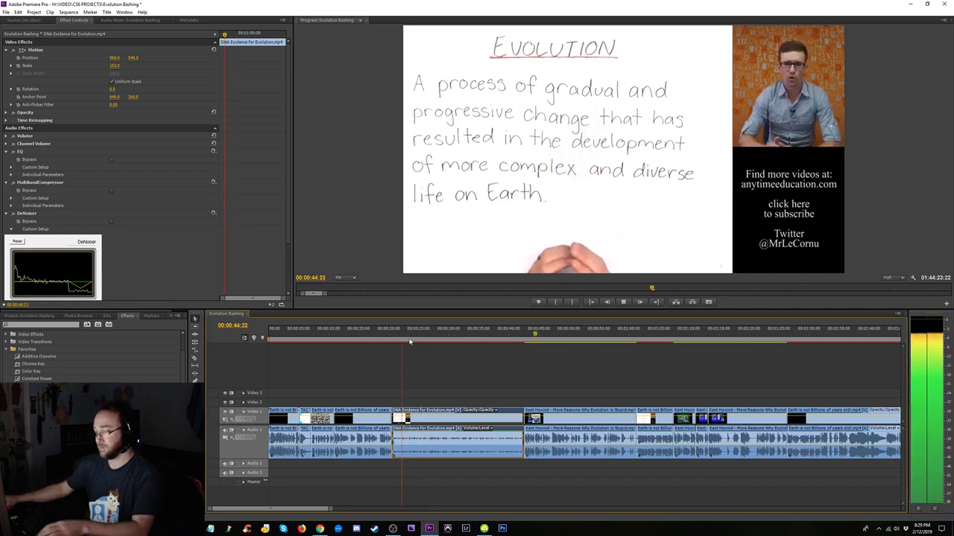
key(=)
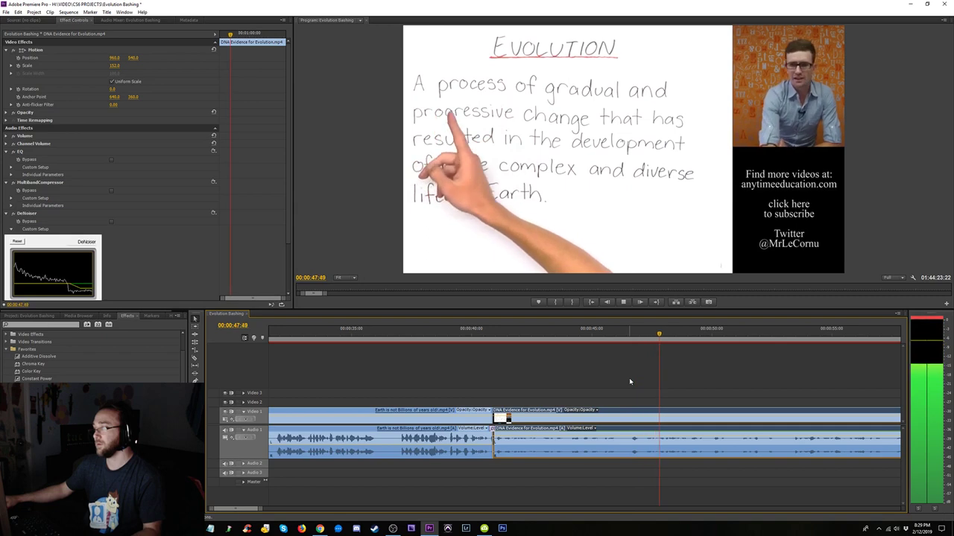
key(space)
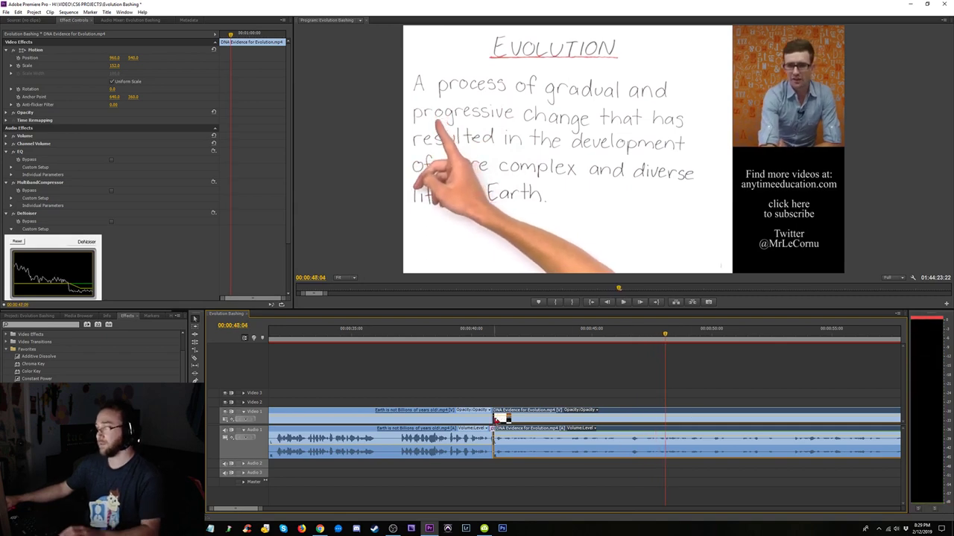
- Trim the start of the DNA Evidence for Evolution clip to 00:00:48:04 and close the gap before it
drag(498, 419, 664, 419)
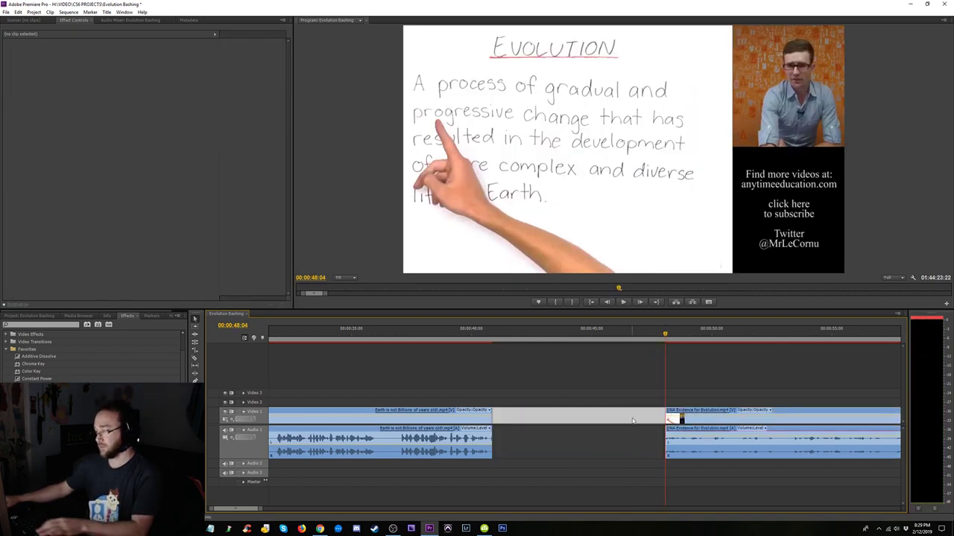
key(Delete)
- Add the default Constant Power audio transition at the cut into the DNA Evidence for Evolution clip and play across it
drag(463, 460, 497, 447)
key(shift+d)
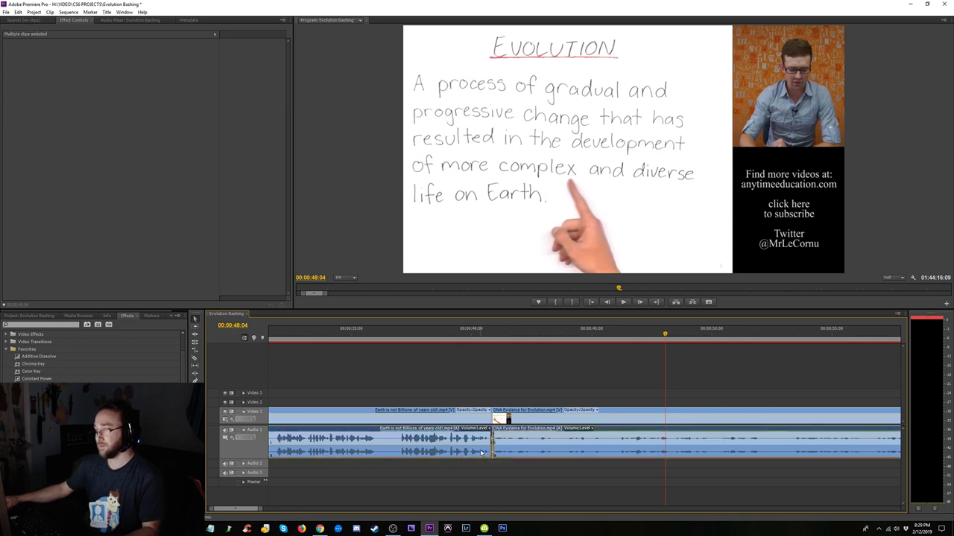
click(467, 337)
key(space)
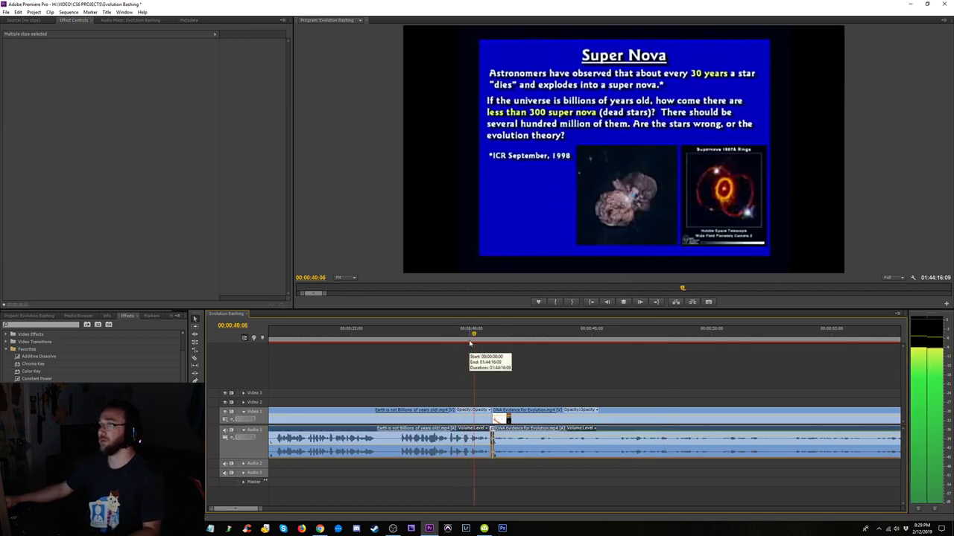
key(space)
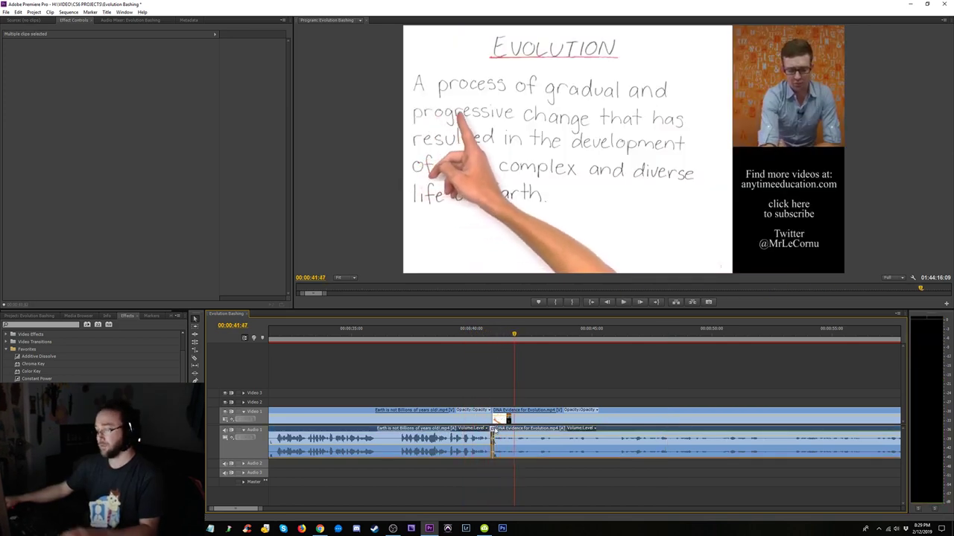
- Trim about four frames off the end of the clip before DNA Evidence for Evolution and close the resulting gap
key(equal)
key(equal)
click(494, 438)
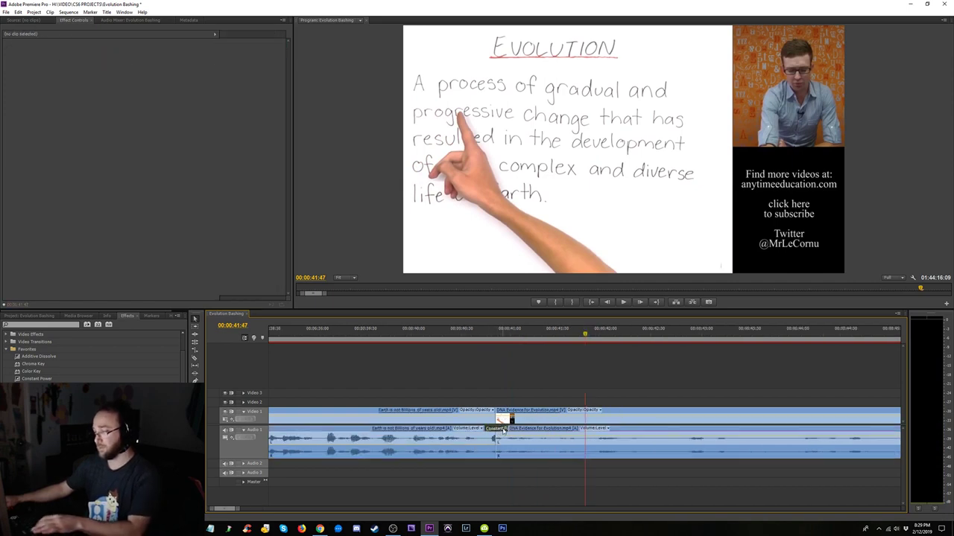
key(ctrl+s)
drag(494, 439, 486, 439)
key(Delete)
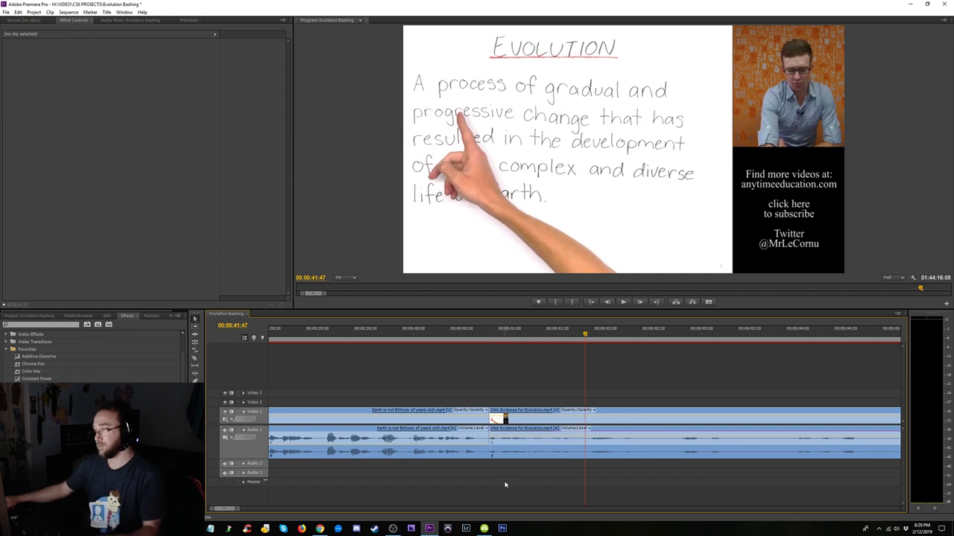
- Apply a Constant Power transition with a duration of 00:00:00:04 to the audio at the trimmed cut and audition it
click(480, 451)
drag(514, 488, 470, 452)
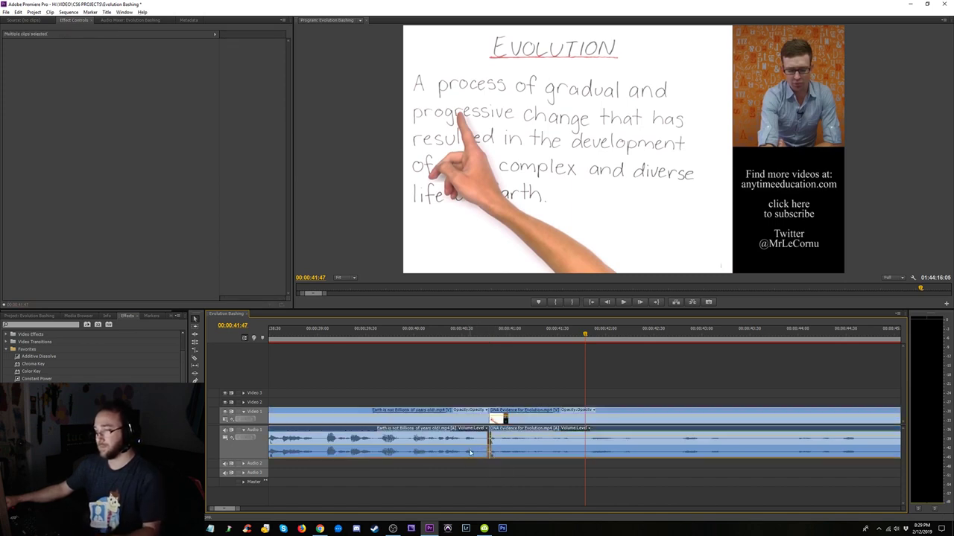
click(484, 430)
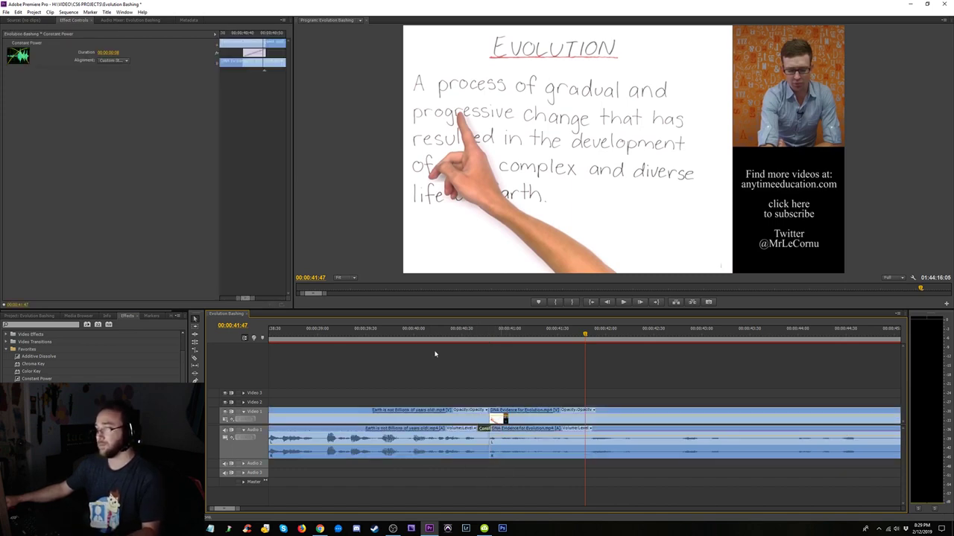
click(387, 337)
key(space)
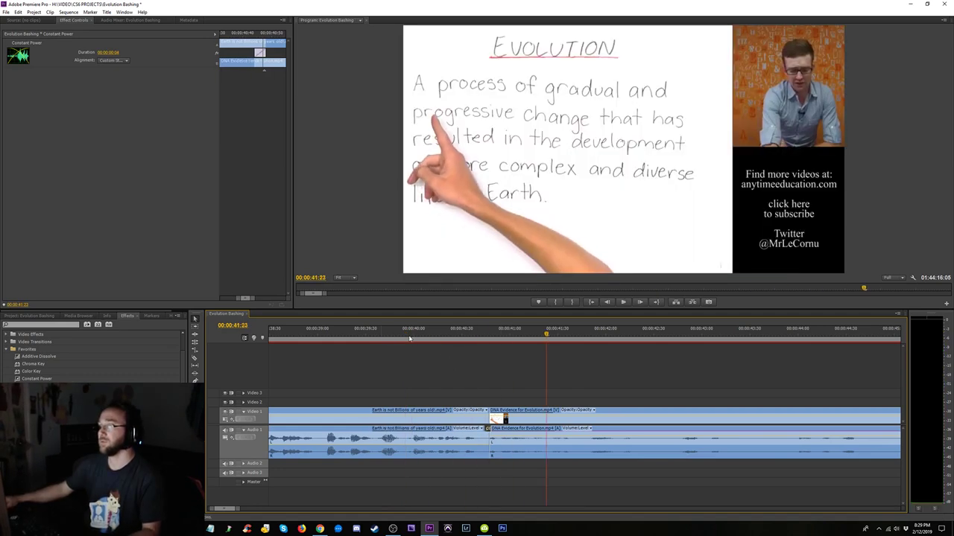
click(409, 339)
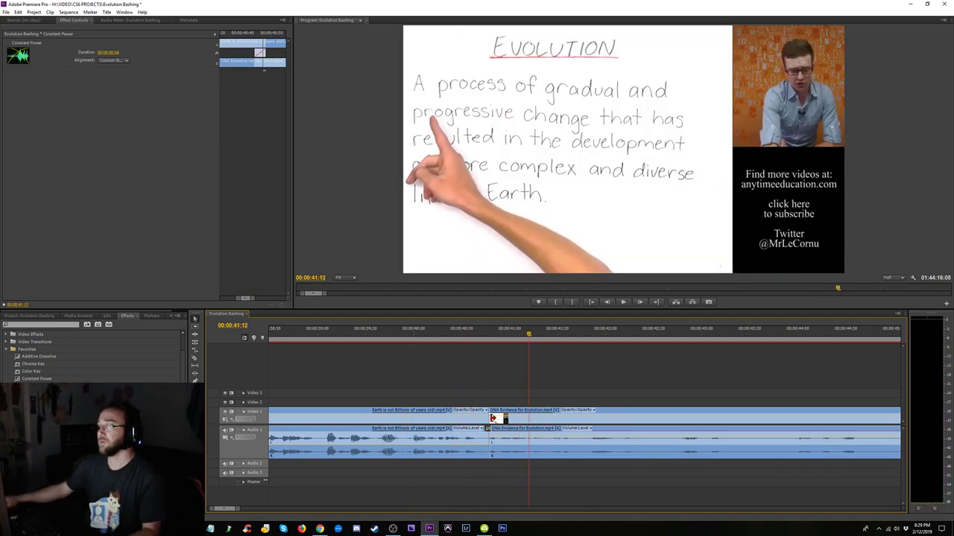
click(472, 339)
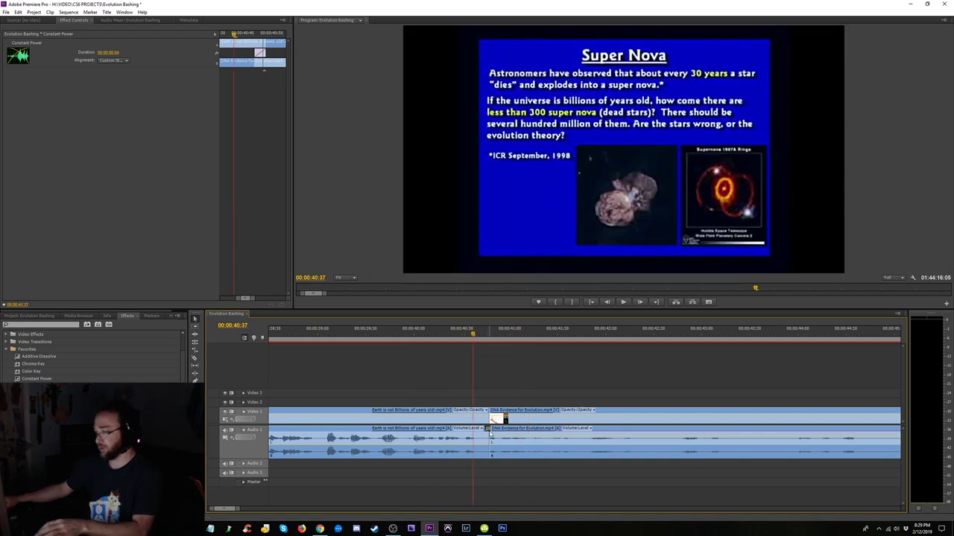
- Remove the Constant Power transition from the cut and play back across the plain edit
key(Delete)
key(space)
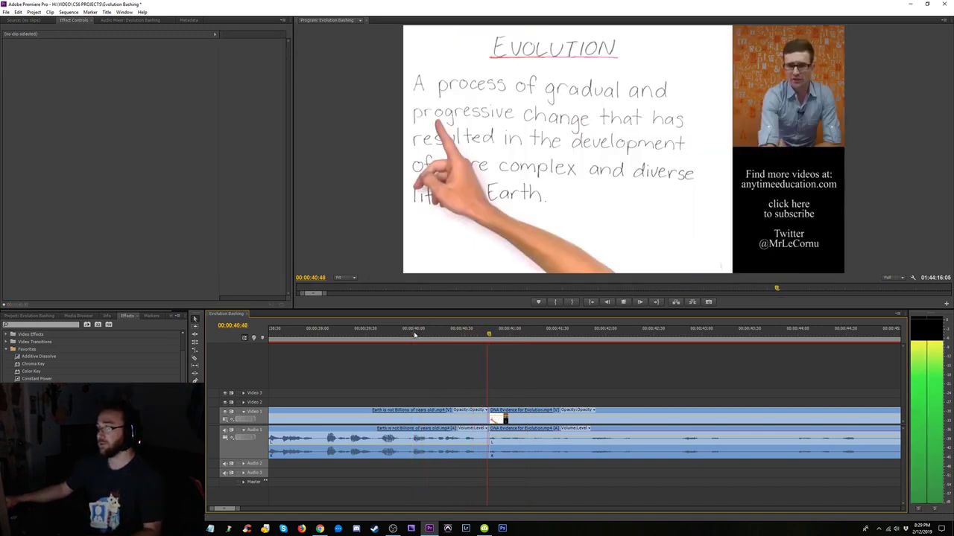
click(389, 335)
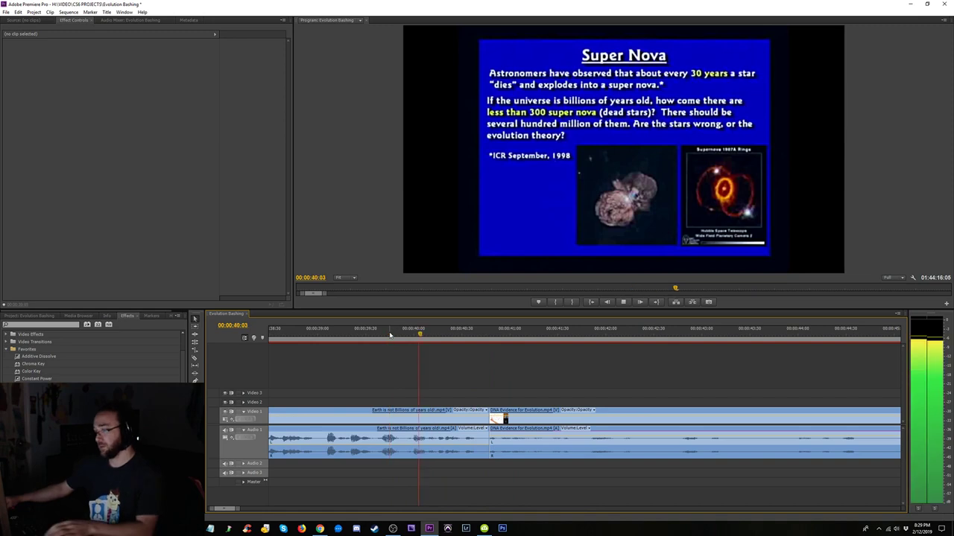
- Play parts of the DNA Evidence for Evolution clip and the start of the clip after it to compare their sound
key(minus)
key(minus)
key(minus)
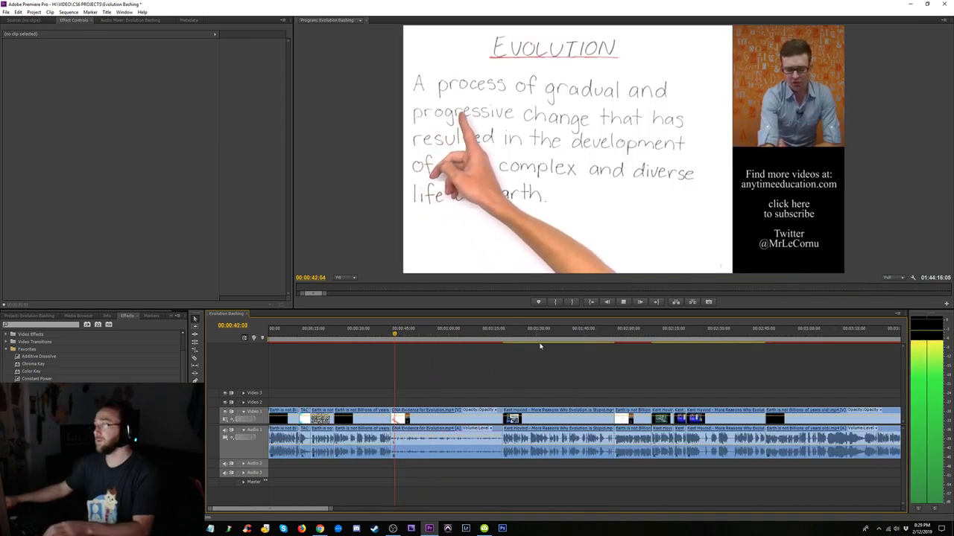
click(437, 337)
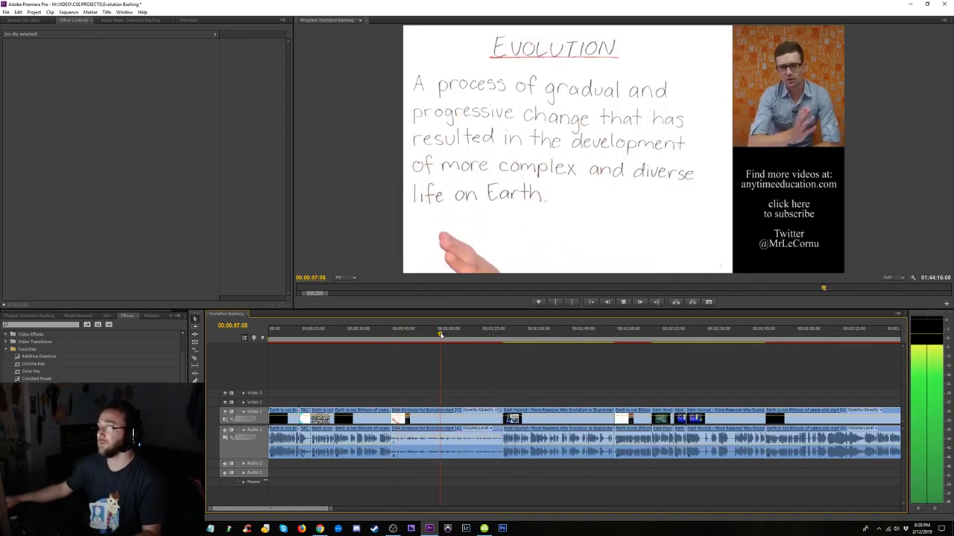
click(502, 339)
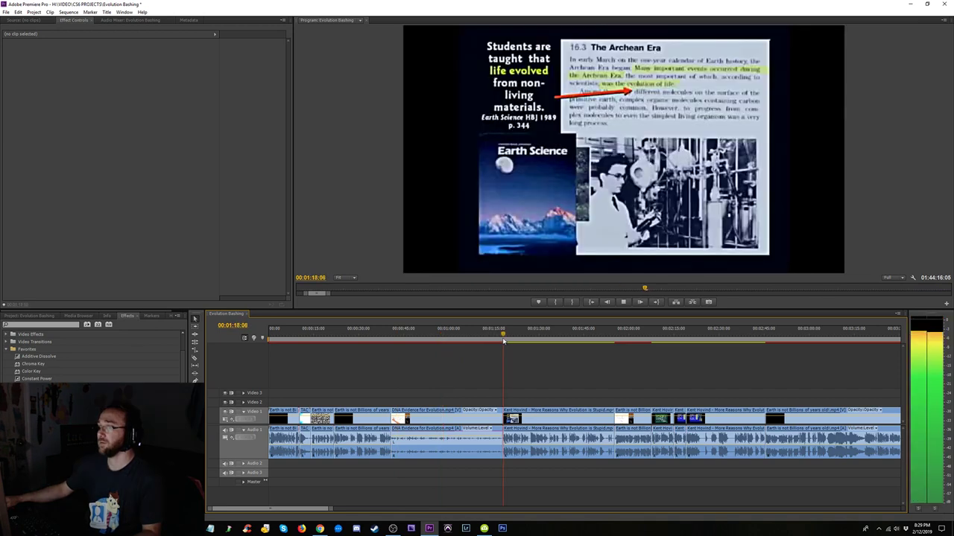
click(413, 337)
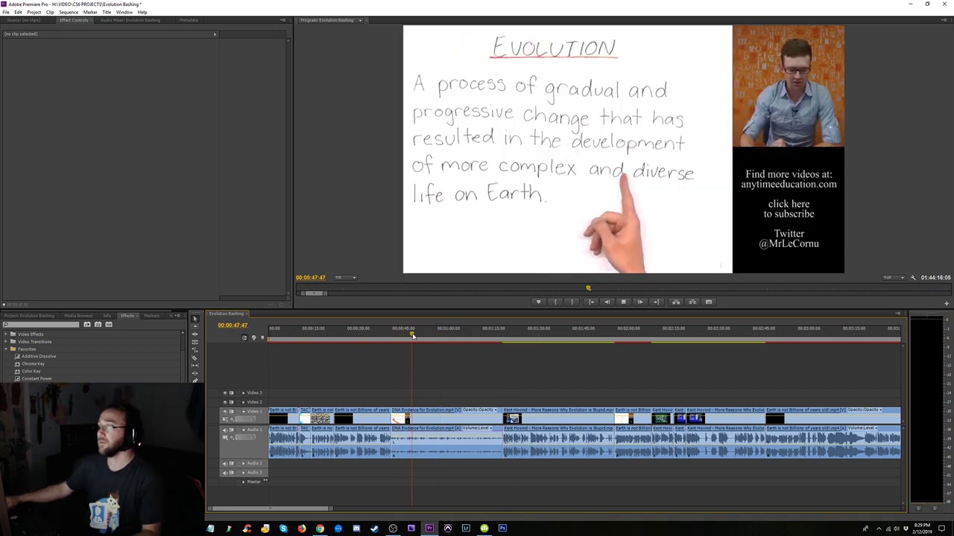
- Play through the latter part of the DNA Evidence for Evolution clip and split it at 00:01:07:38
click(438, 337)
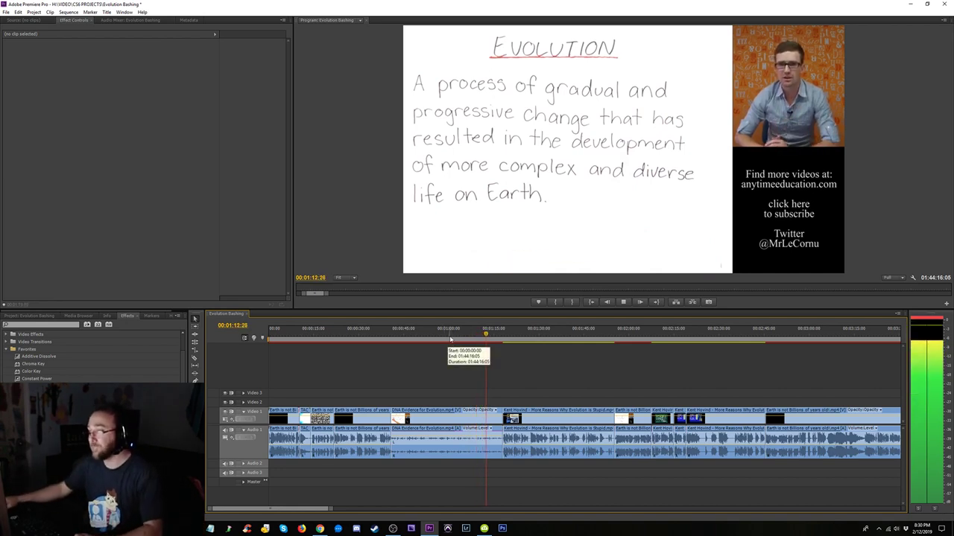
click(447, 334)
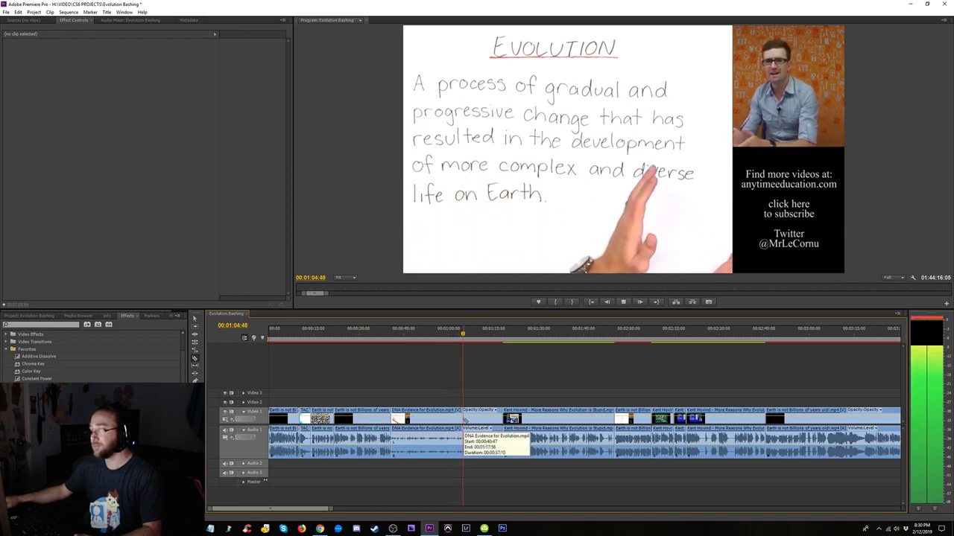
key(space)
key(space)
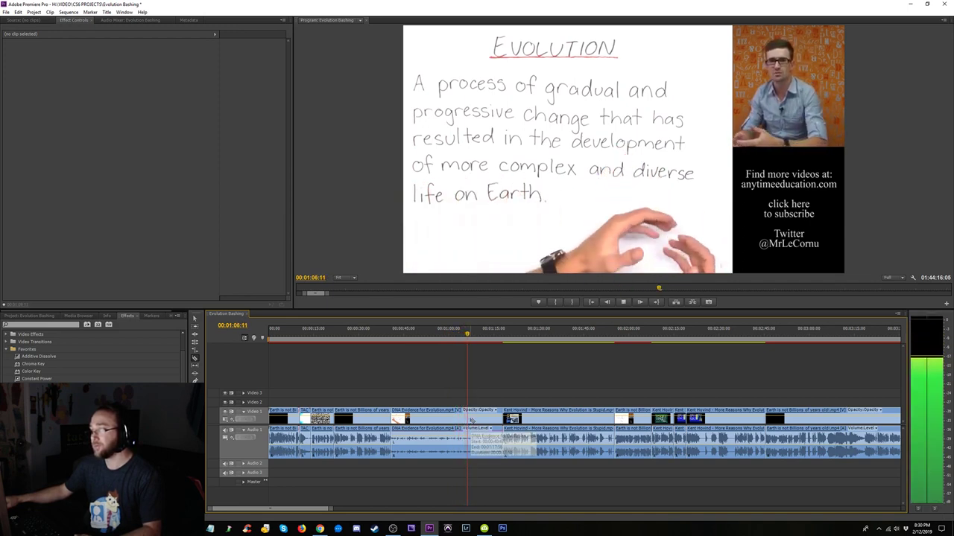
key(space)
key(space)
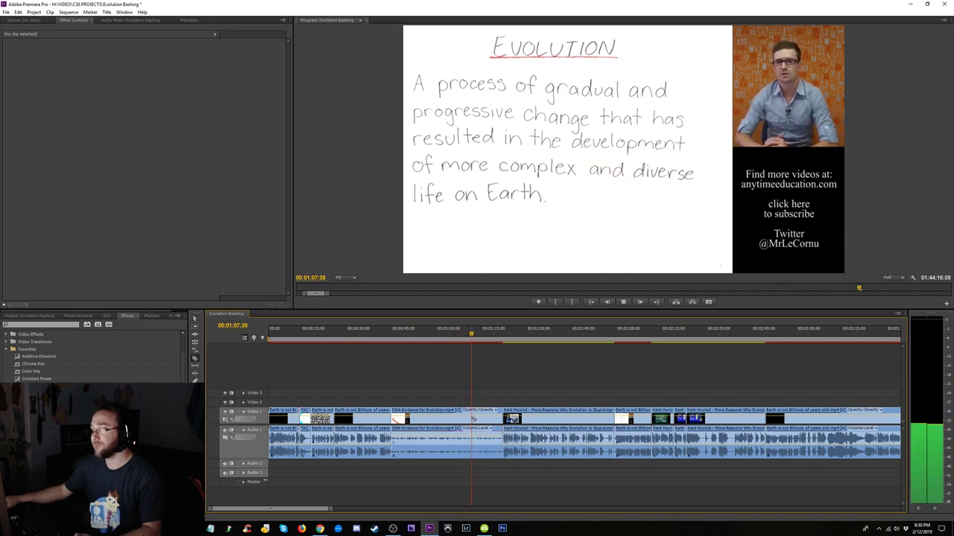
key(space)
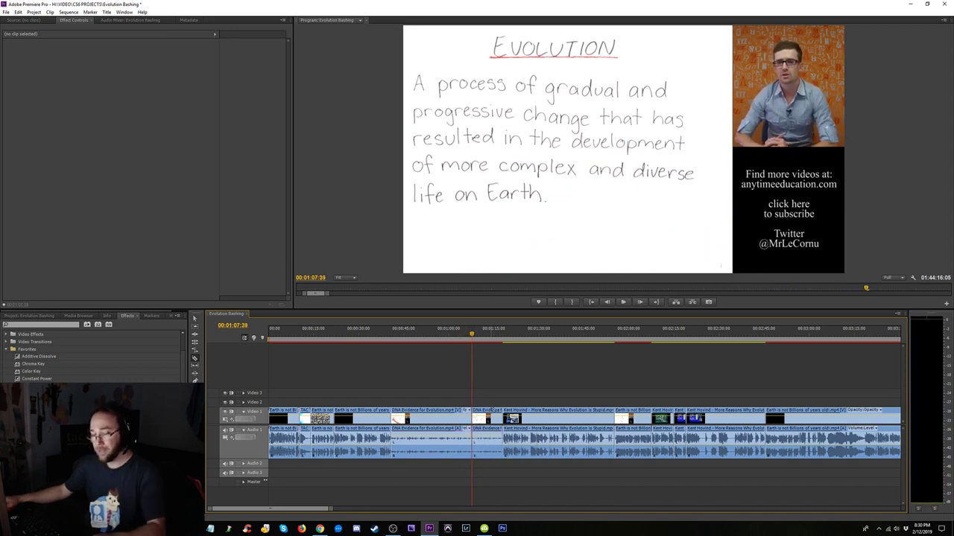
- Compare the speaker's audio in the first DNA Evidence for Evolution segment with the Earth is not Billions of years old clip near 00:02:50
key(space)
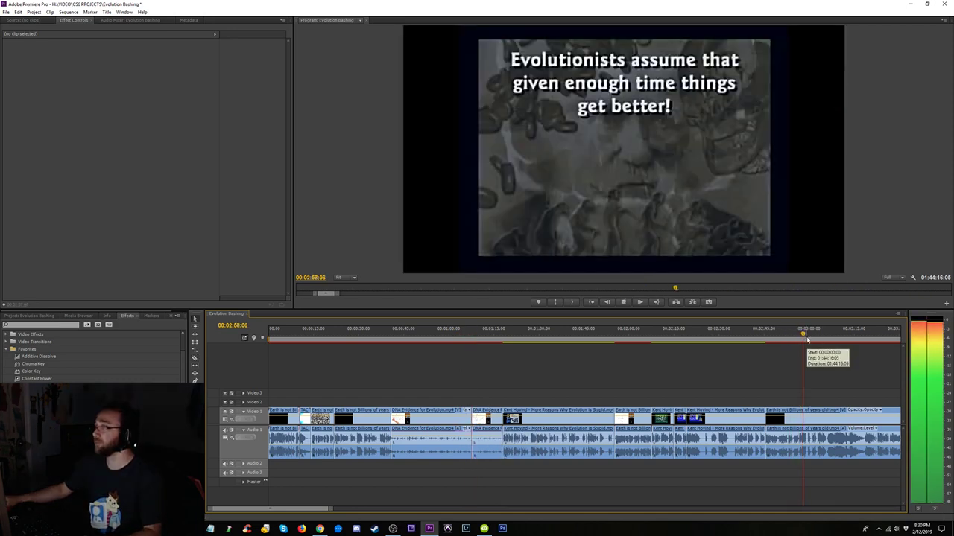
click(759, 335)
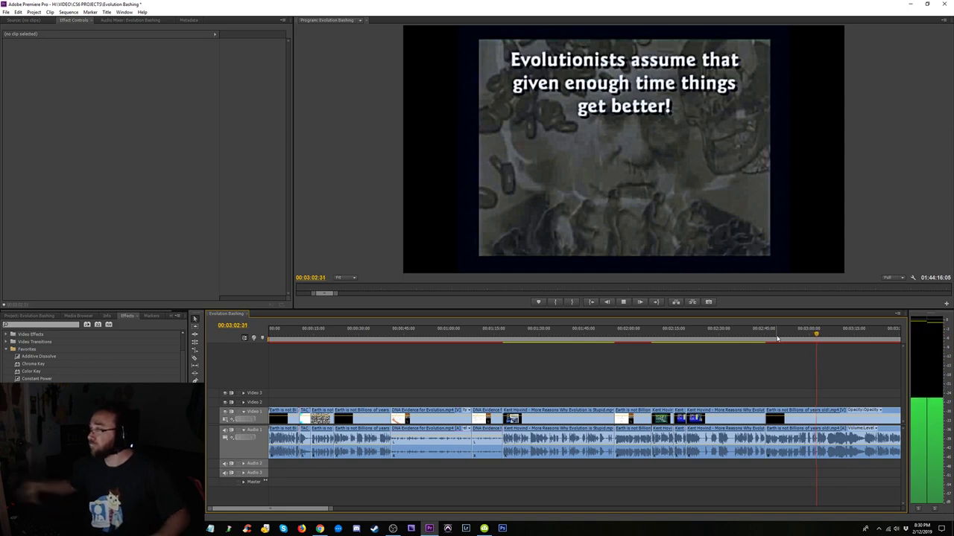
click(462, 335)
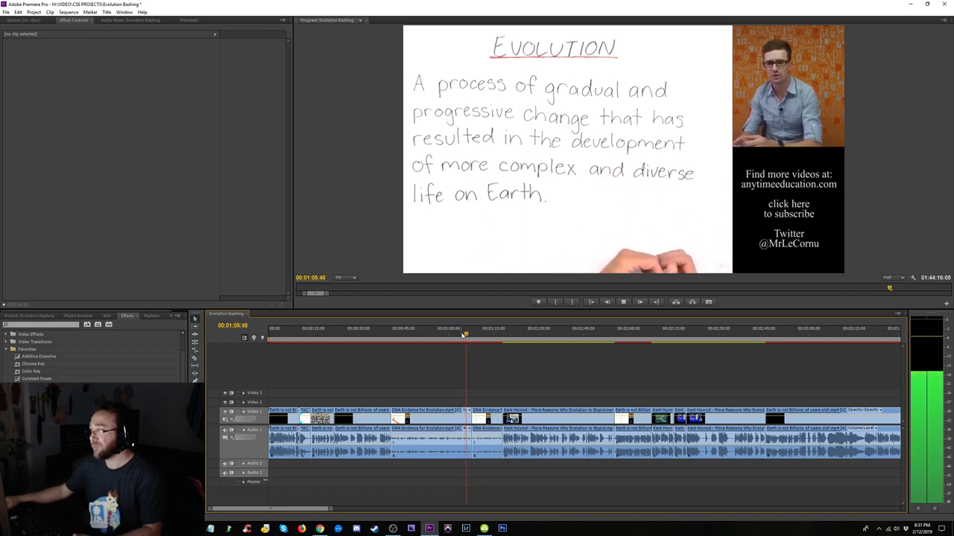
click(440, 335)
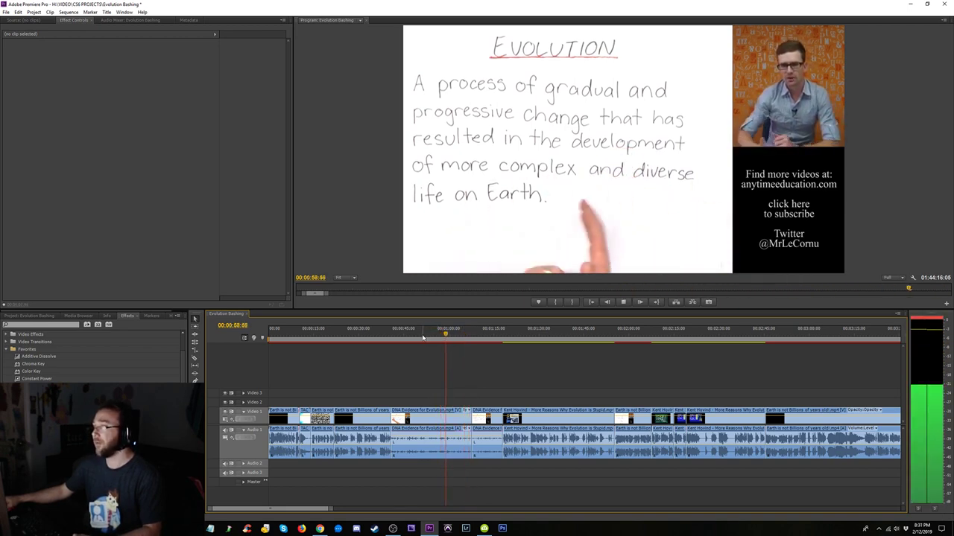
click(771, 335)
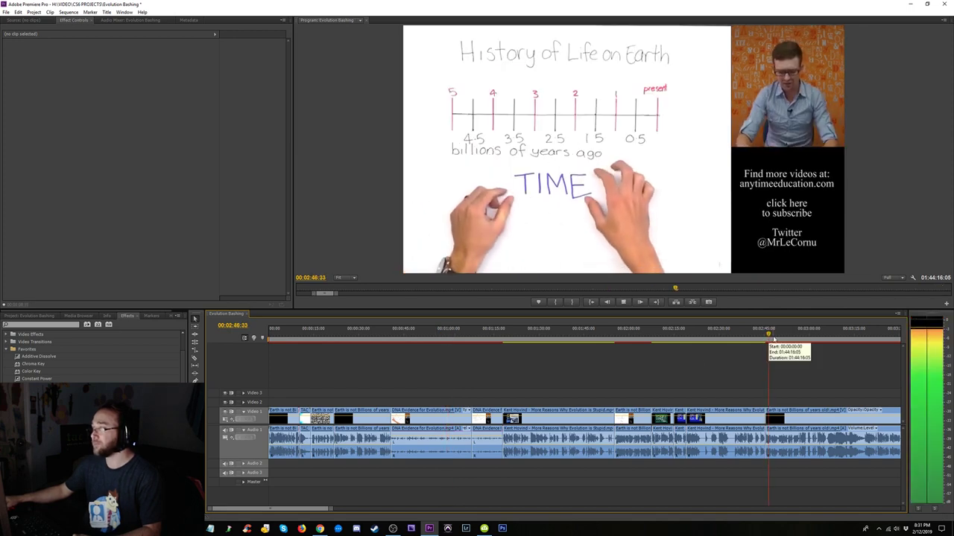
click(432, 335)
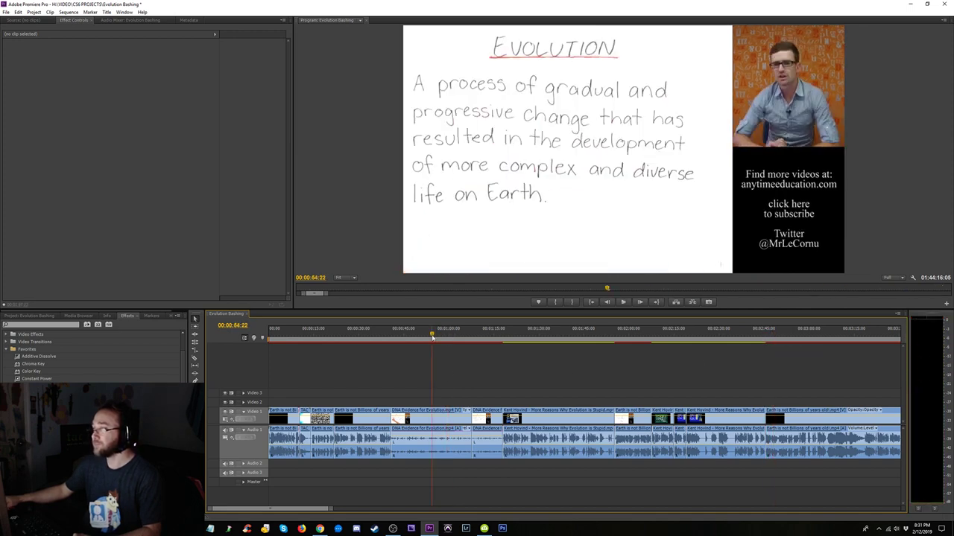
click(730, 337)
click(775, 337)
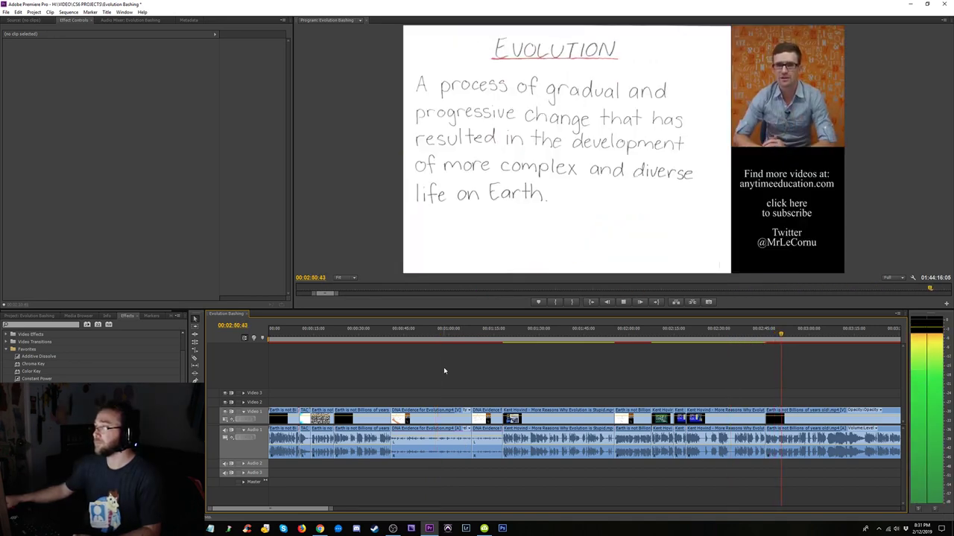
click(419, 334)
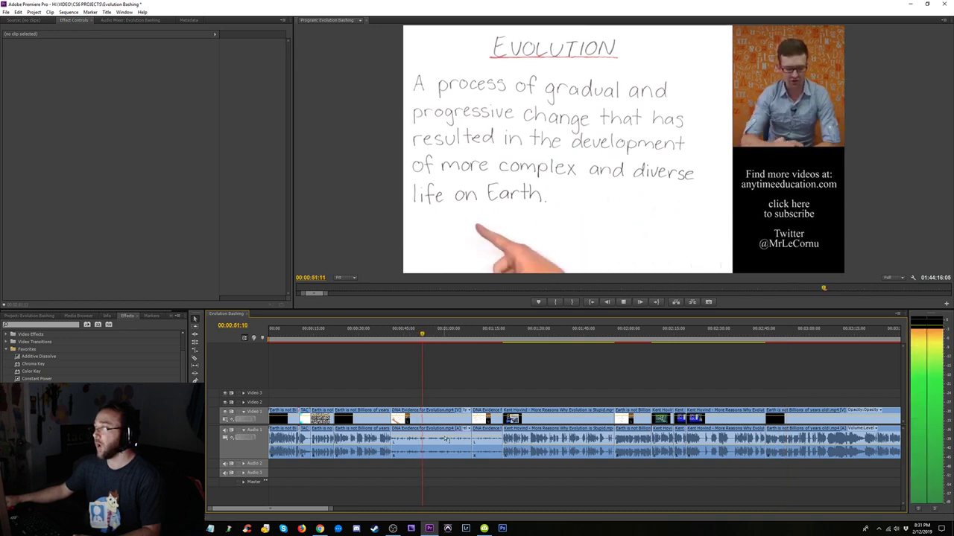
click(774, 337)
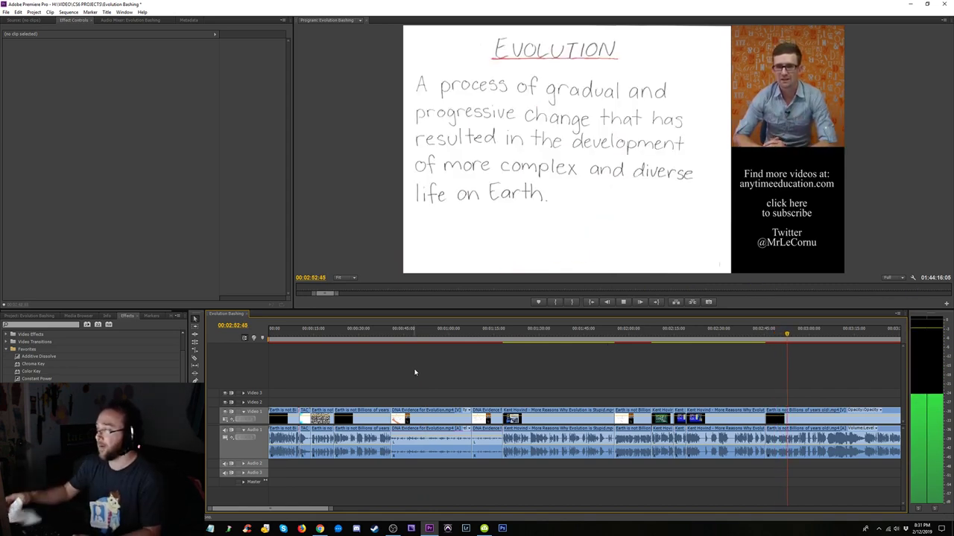
click(426, 334)
key(space)
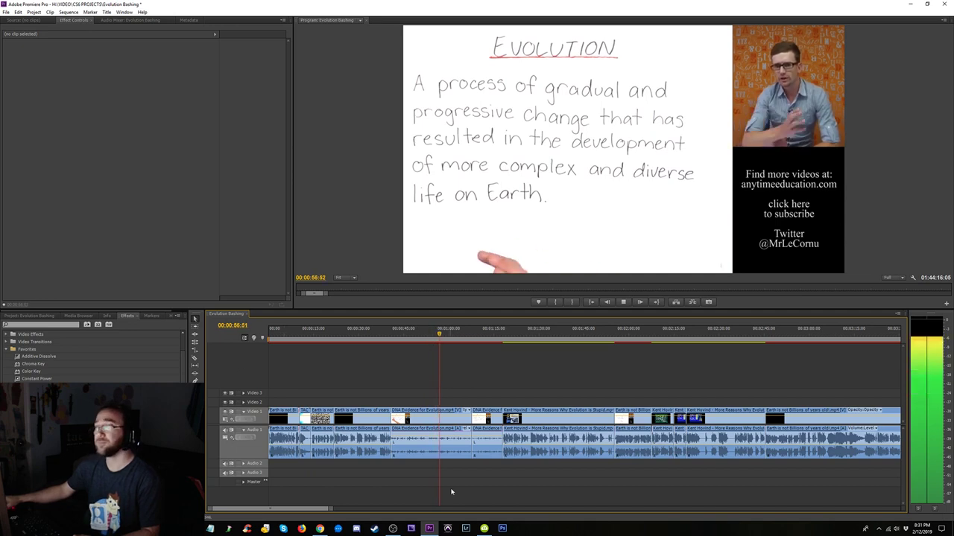
- Open the EQ graph of the first DNA Evidence for Evolution segment and enable its Mid1, Mid2 and High bands
click(433, 443)
click(130, 20)
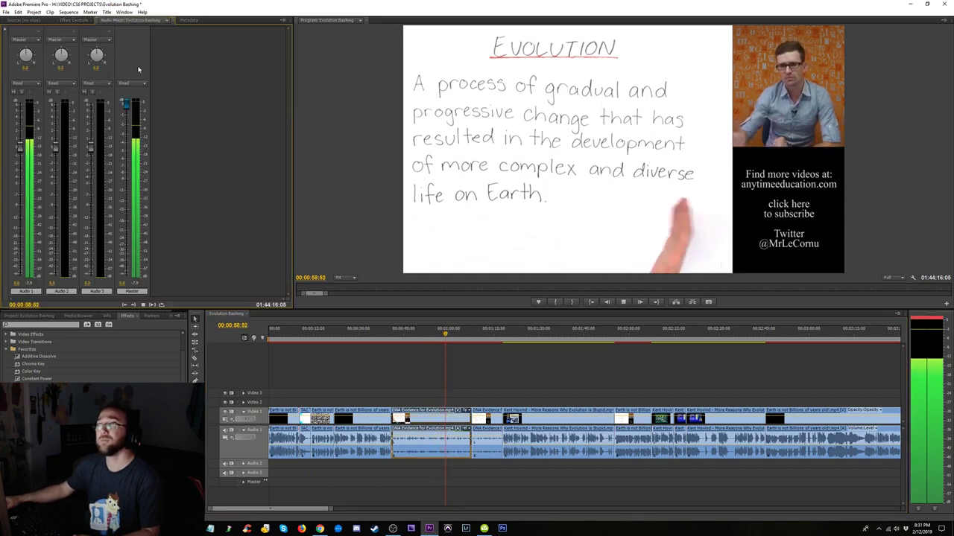
click(74, 21)
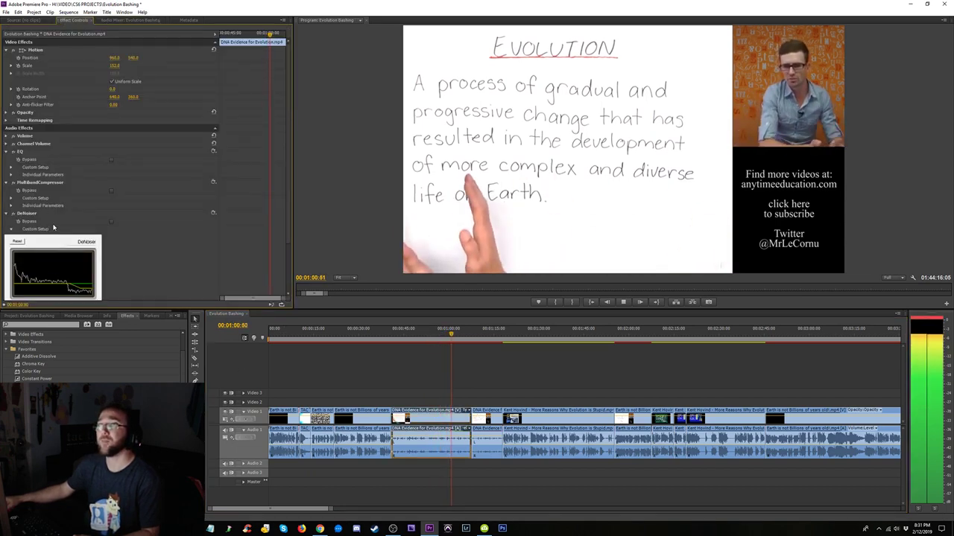
scroll(54, 227, down, 2)
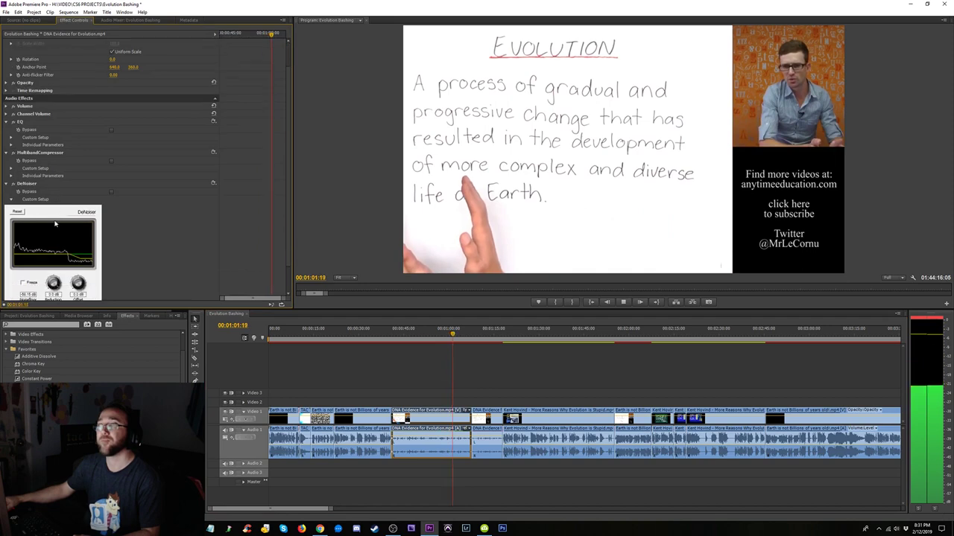
click(11, 139)
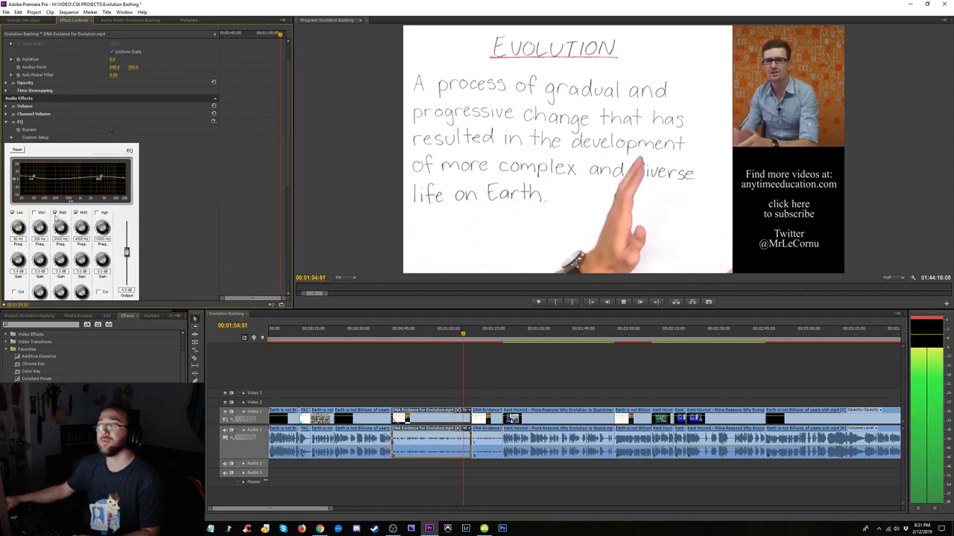
click(33, 213)
click(54, 213)
click(97, 212)
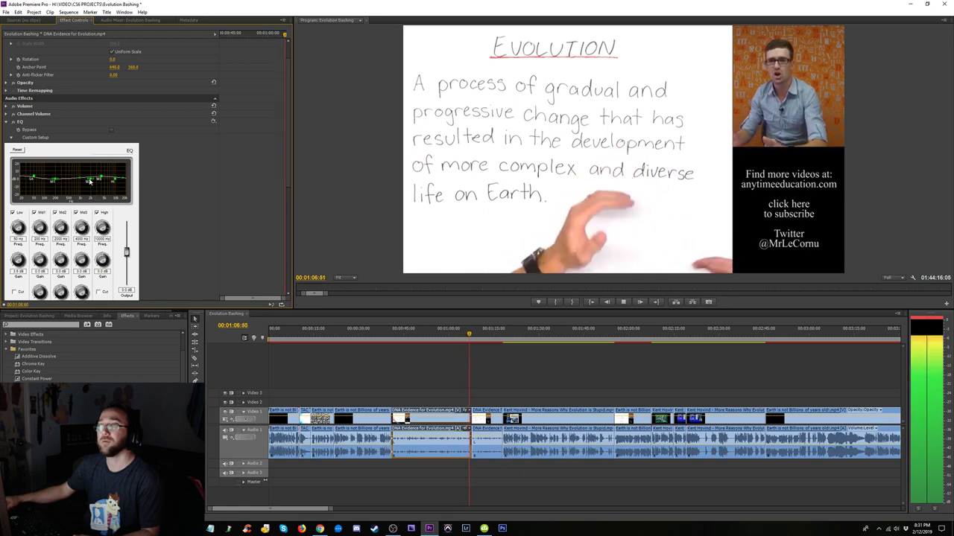
- Boost the Mid2 EQ band to about 7 dB at about 1770 Hz while playing back the first DNA Evidence for Evolution segment
drag(90, 178, 89, 176)
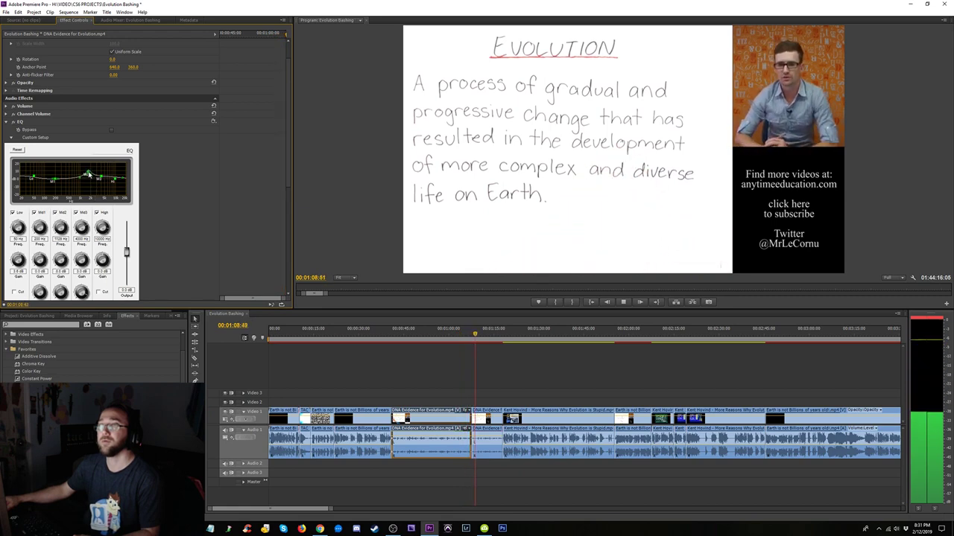
click(403, 333)
key(space)
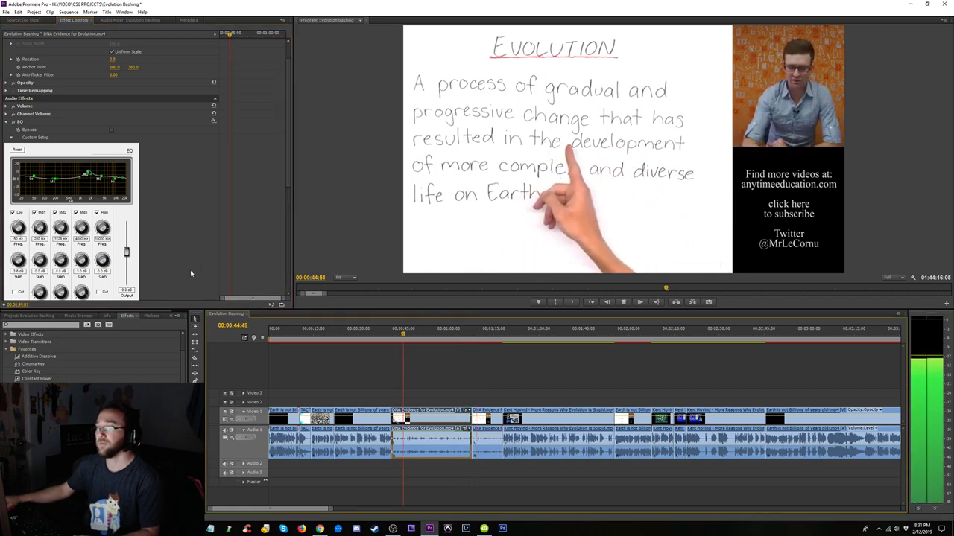
drag(89, 171, 88, 172)
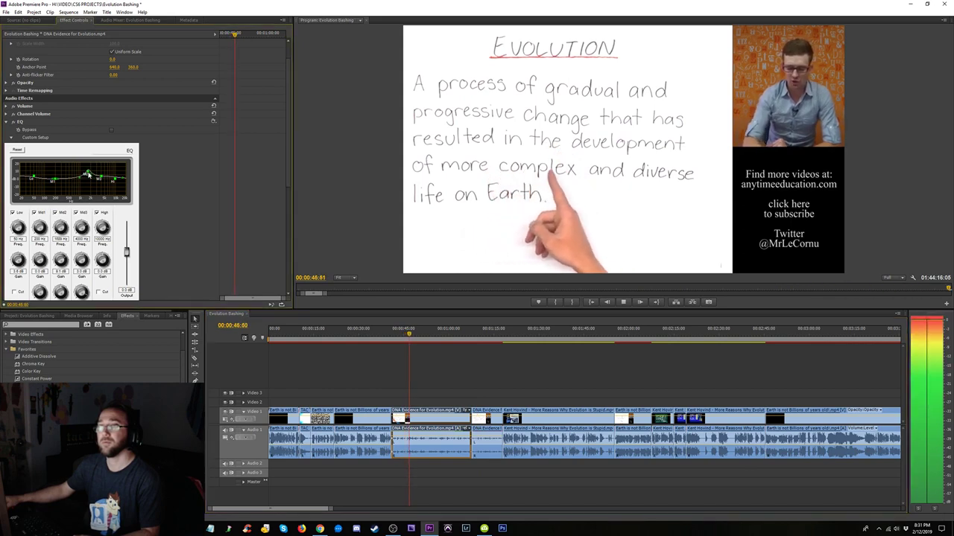
- Turn on the Low band's Cut in the EQ, raise its frequency to about 87 Hz, and reset the meter's peak indicators
click(14, 293)
drag(32, 179, 44, 181)
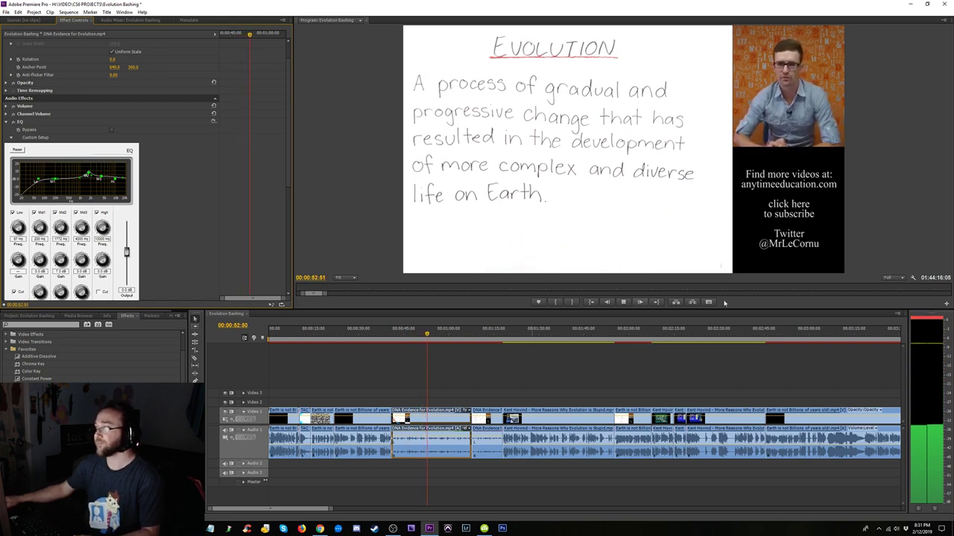
click(927, 320)
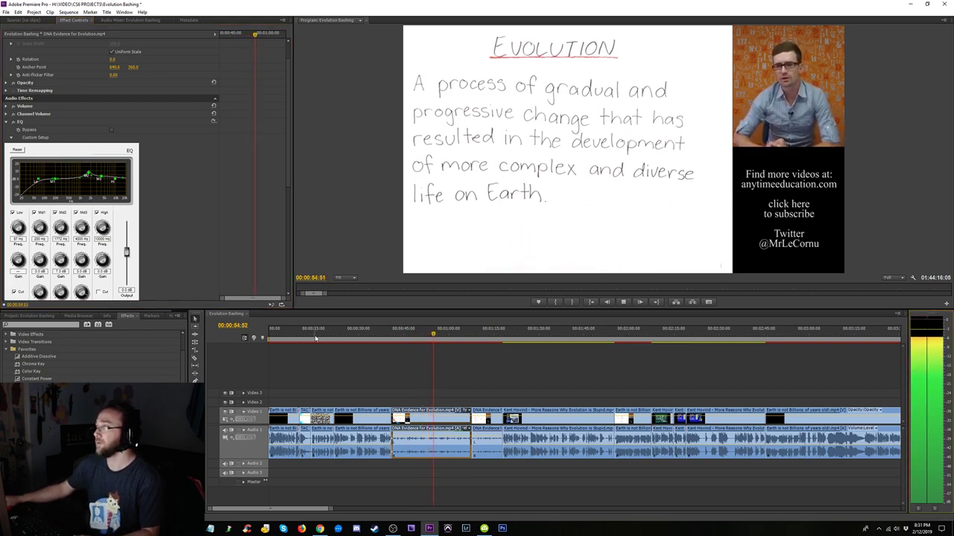
- Close the EQ settings and inspect the DeNoiser's graph on the same segment during playback
click(7, 122)
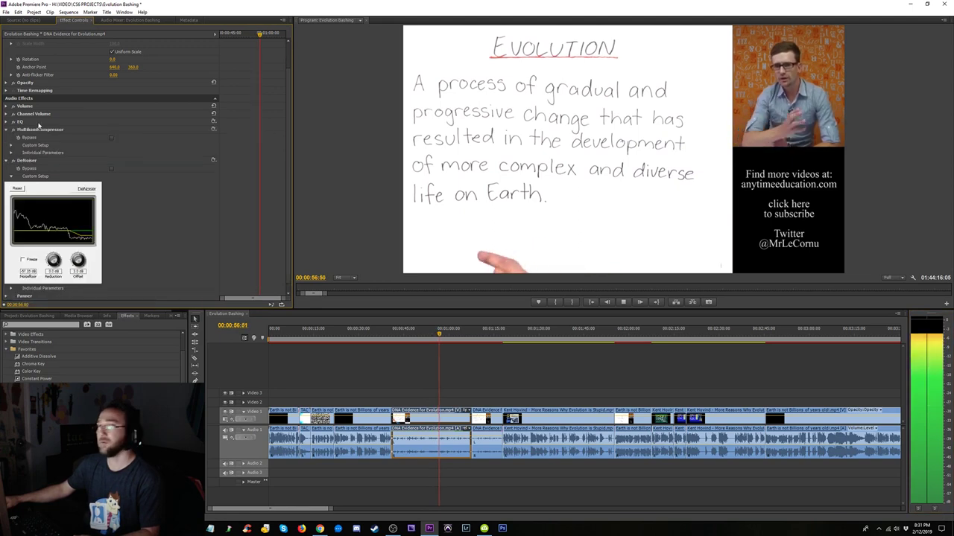
click(7, 161)
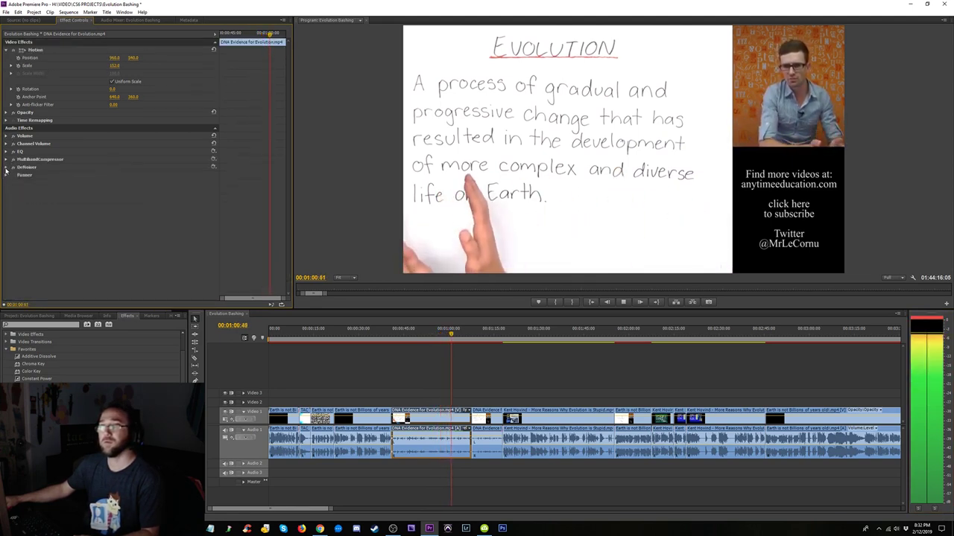
click(8, 166)
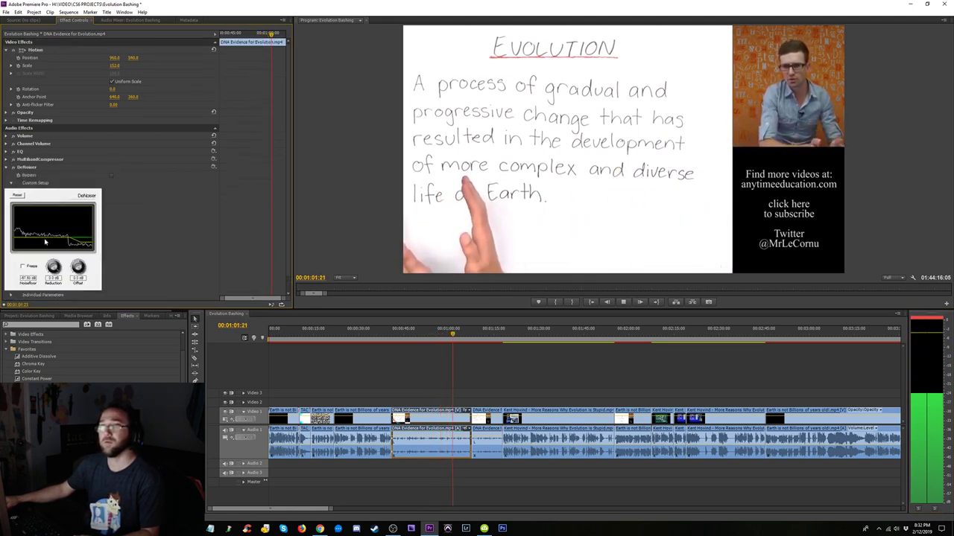
click(7, 166)
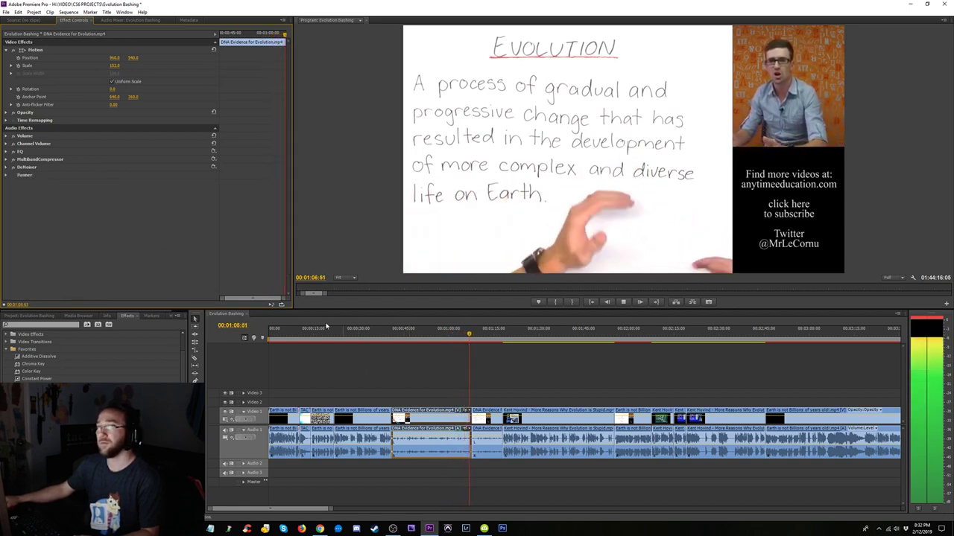
click(502, 390)
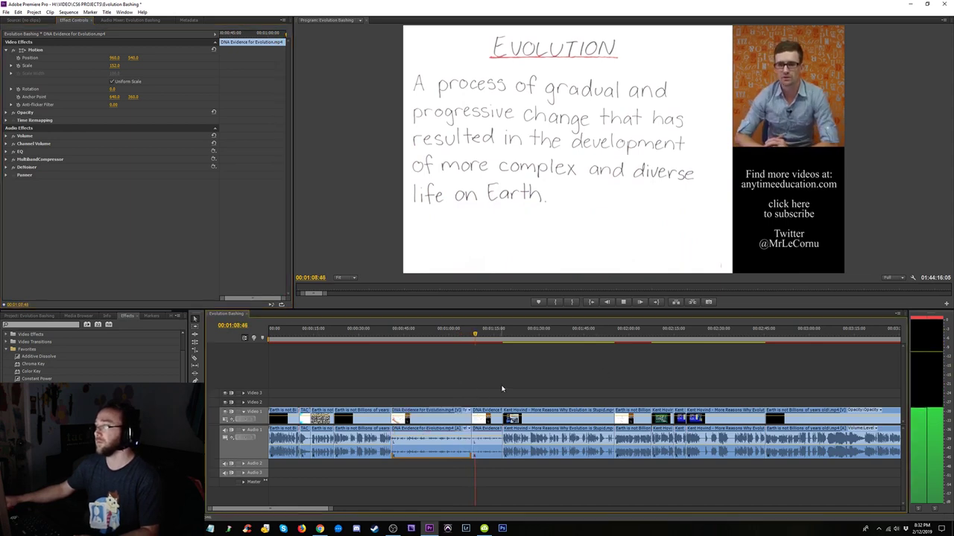
alt+click(438, 449)
right_click(438, 448)
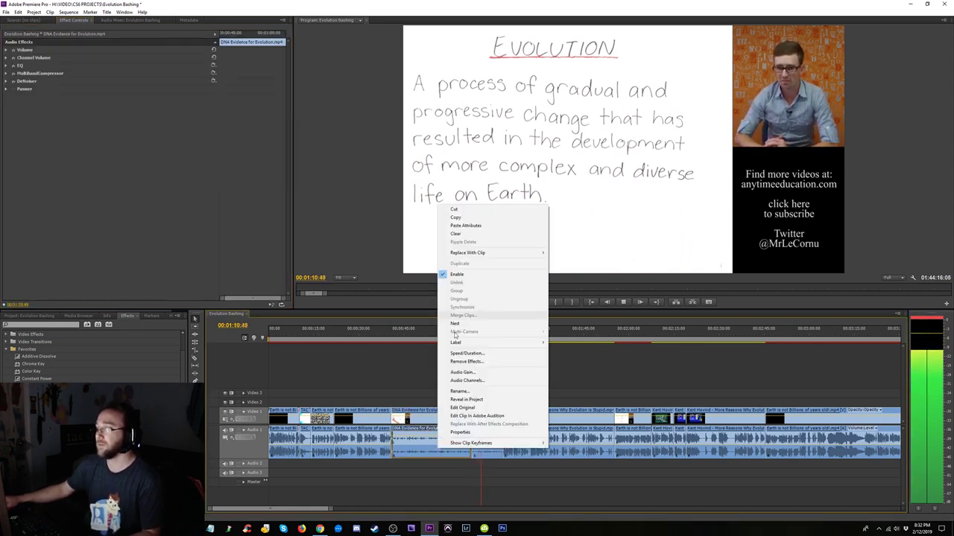
click(432, 395)
- Delete the second DNA Evidence for Evolution segment and extend the first one to the start of the More Reasons Why Evolution is Stupid clip
click(486, 420)
key(Delete)
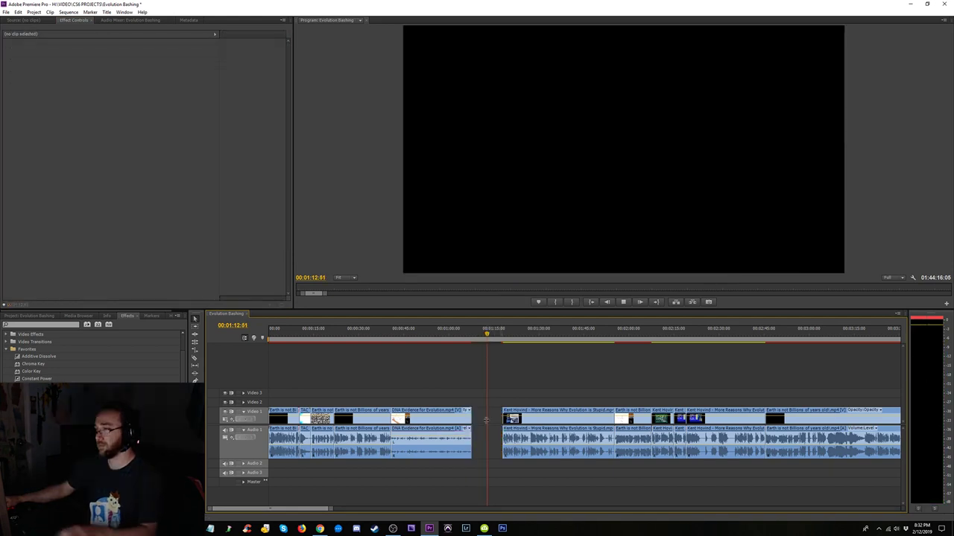
key(ctrl+z)
- Play the extended DNA Evidence for Evolution clip from about 00:01:05 and split it near 00:01:07
drag(487, 334, 465, 335)
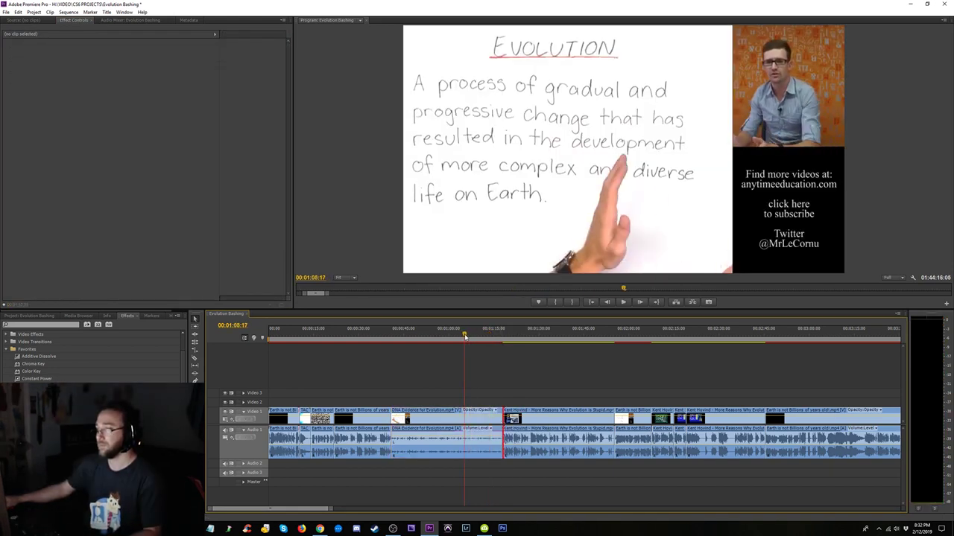
key(space)
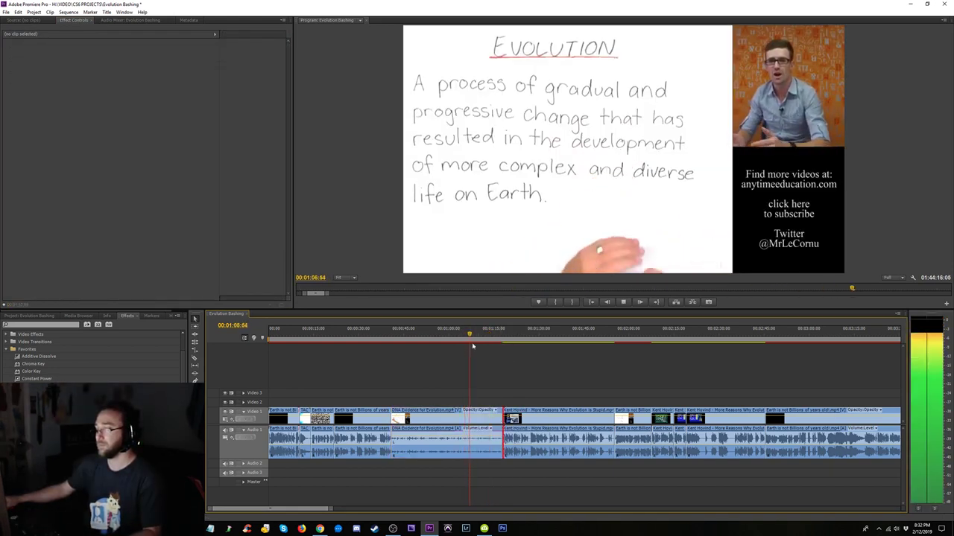
key(space)
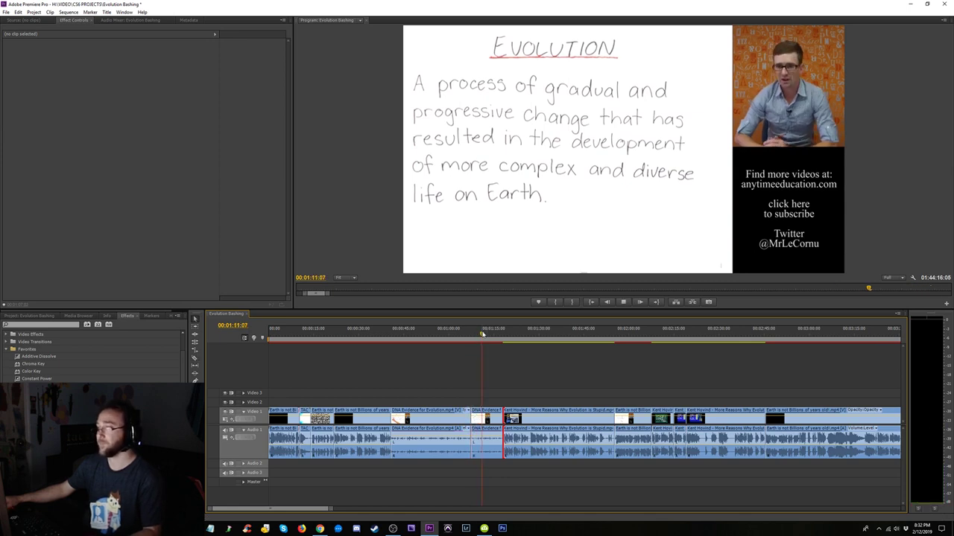
- Compare the equalized second DNA Evidence for Evolution segment with the Earth is not Billions of years old clip around 00:02:50
key(space)
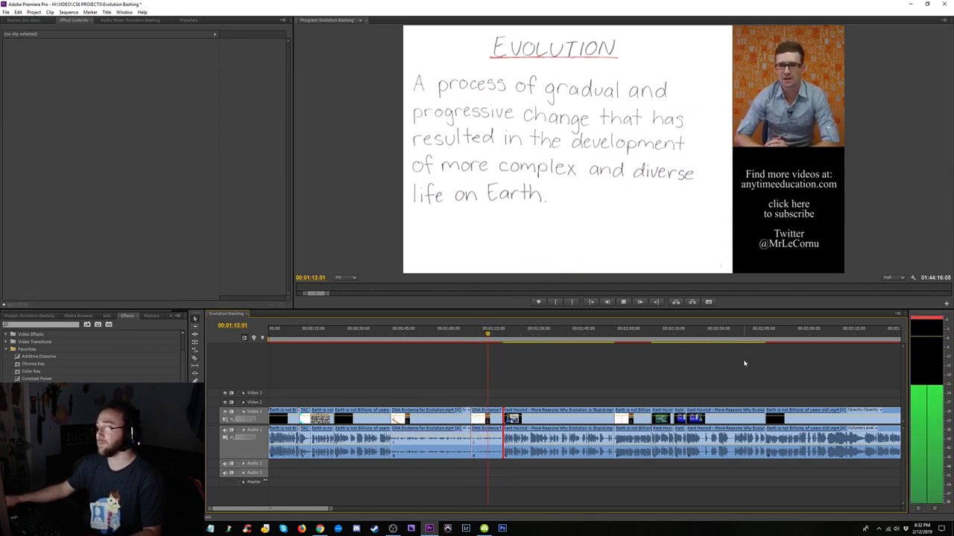
click(768, 333)
drag(729, 336, 760, 337)
key(space)
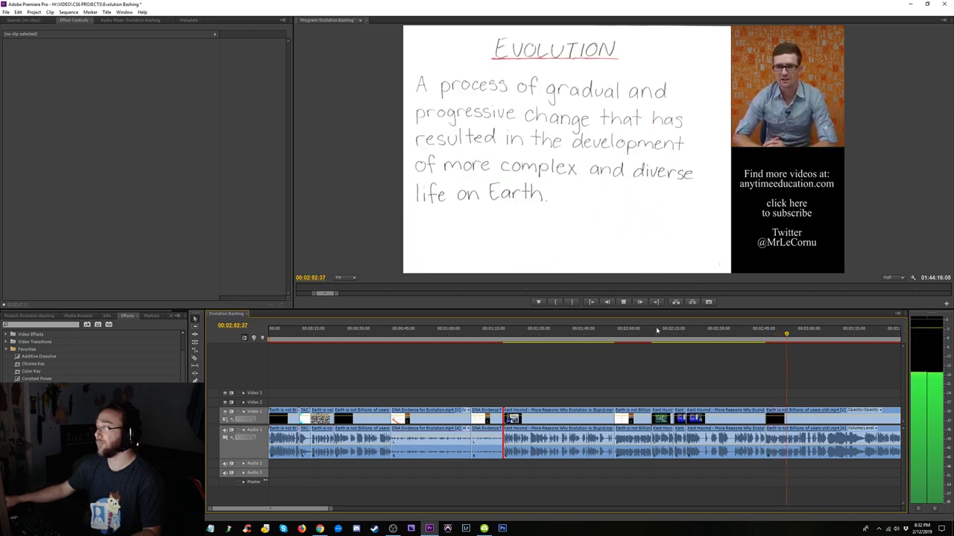
click(493, 335)
key(space)
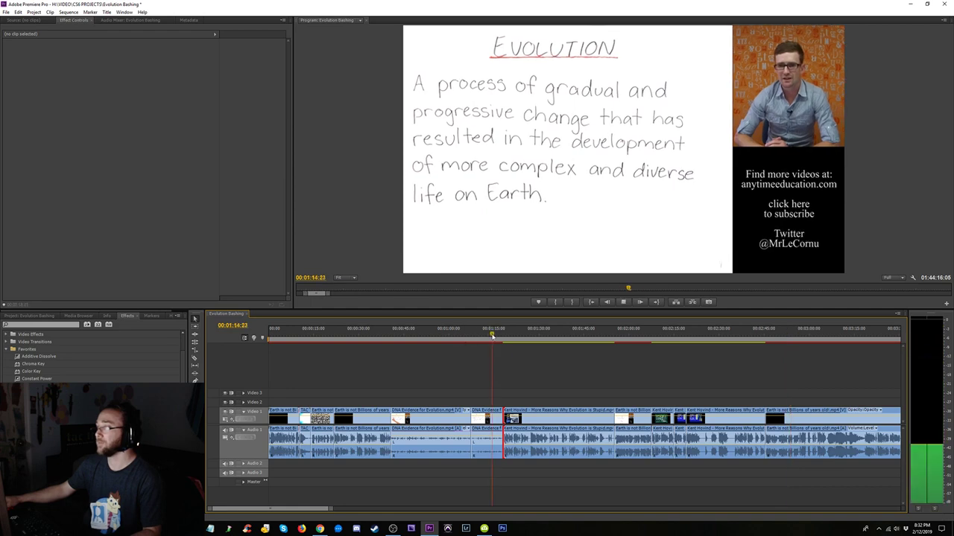
drag(493, 336, 483, 337)
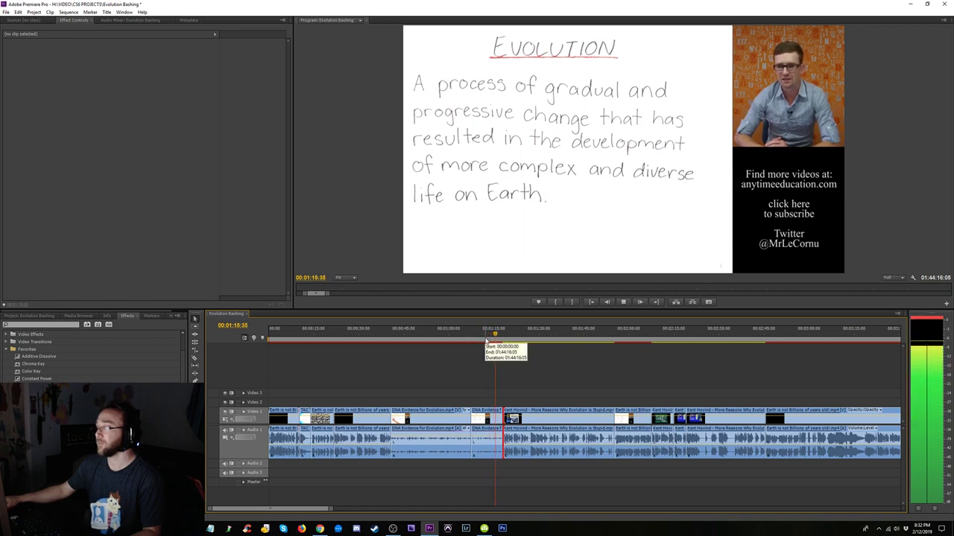
drag(486, 341, 478, 340)
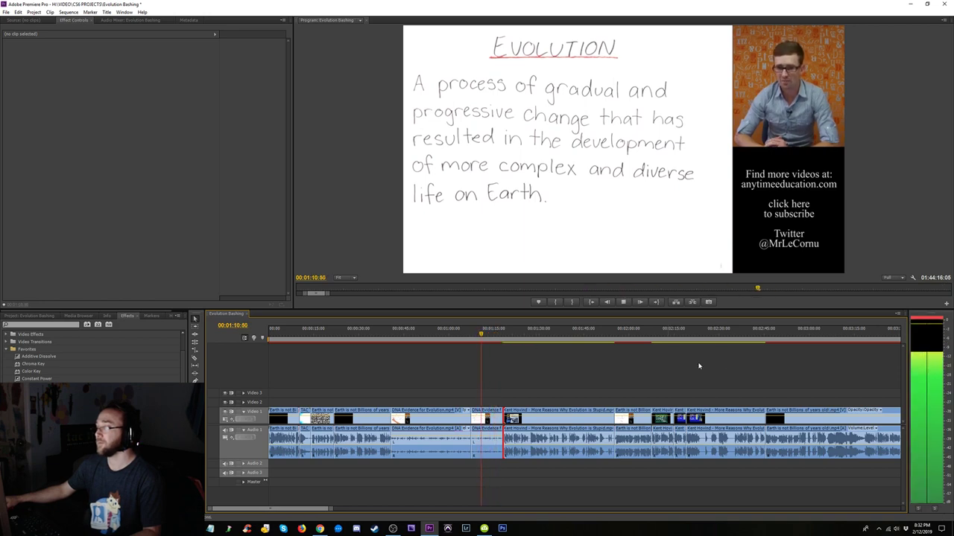
- Listen to the opening of the Earth is not Billions of years old clip that starts near 00:02:45
click(768, 336)
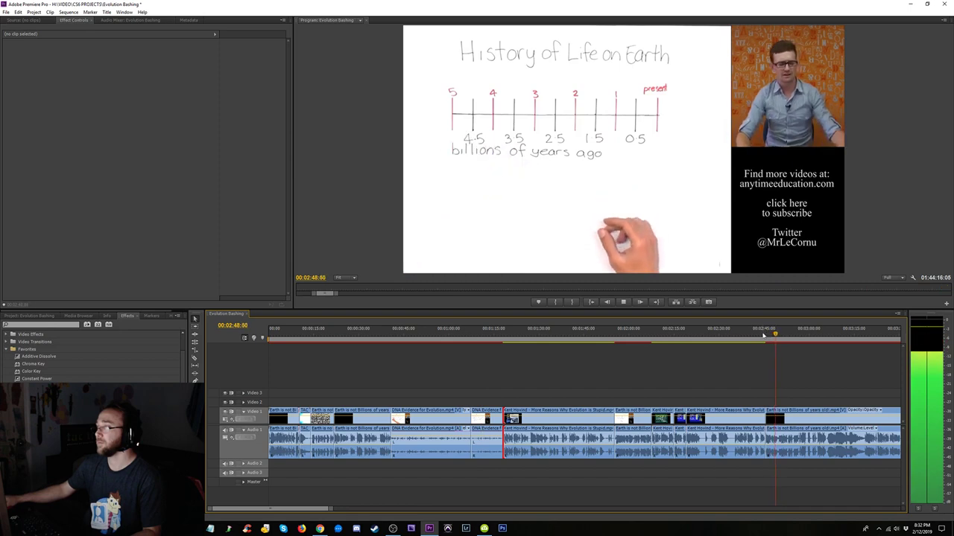
click(762, 336)
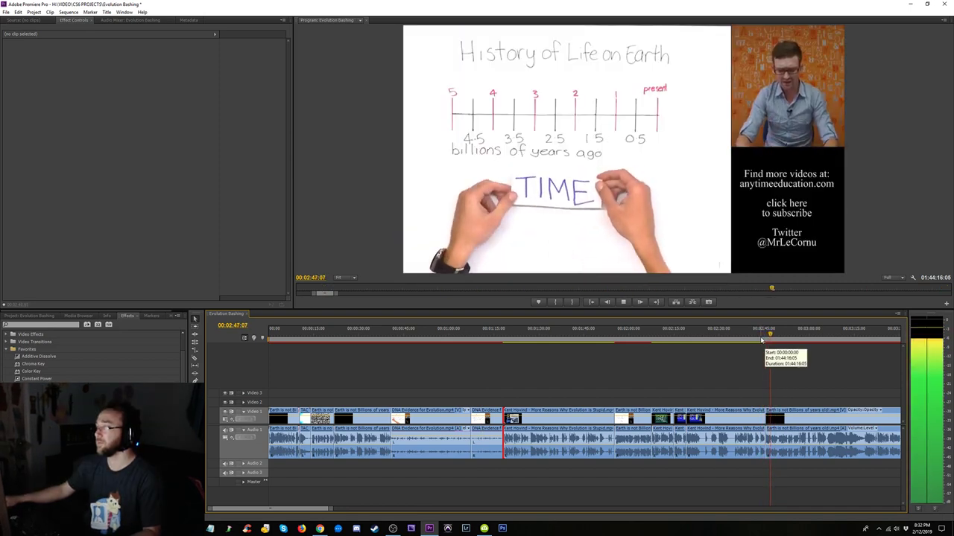
key(space)
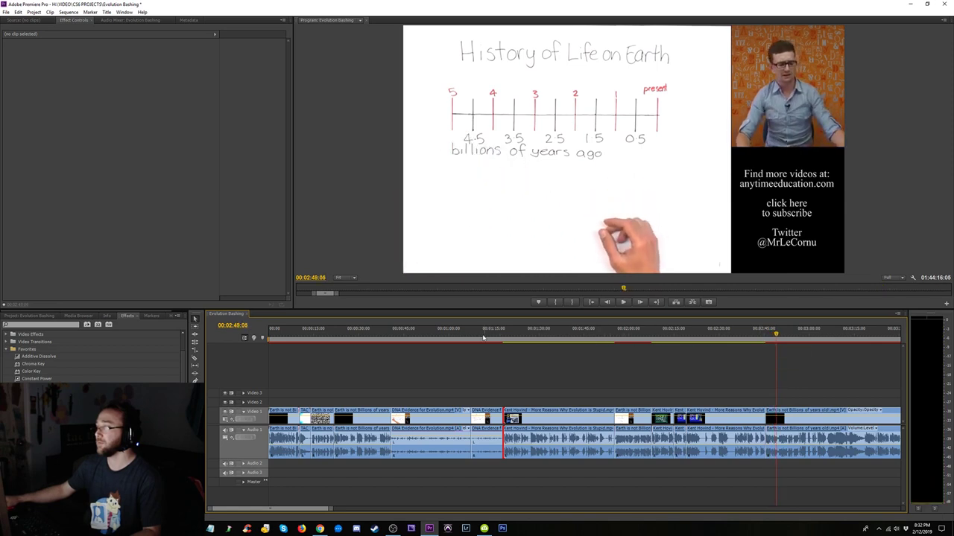
- Play the second DNA Evidence for Evolution segment through to its end and check its waveform
click(474, 338)
key(space)
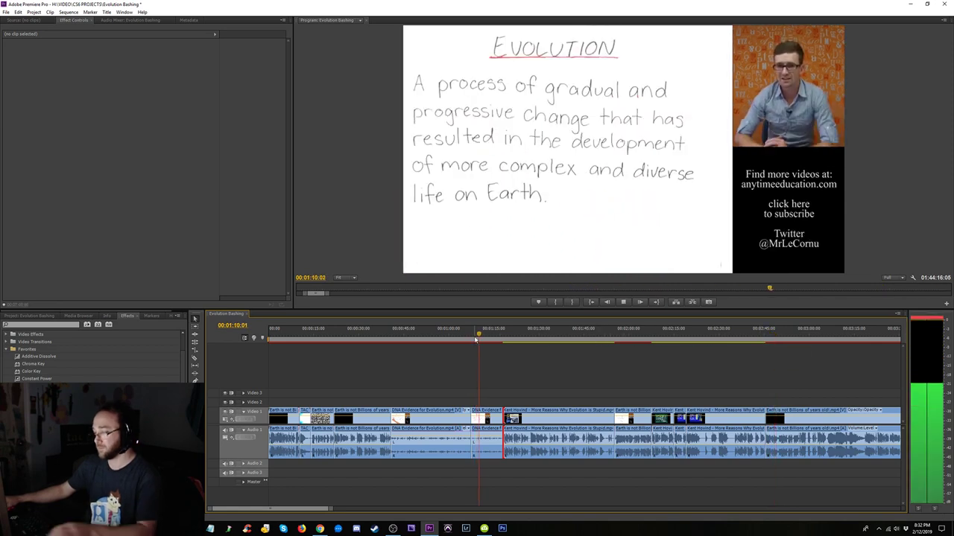
key(equal)
key(equal)
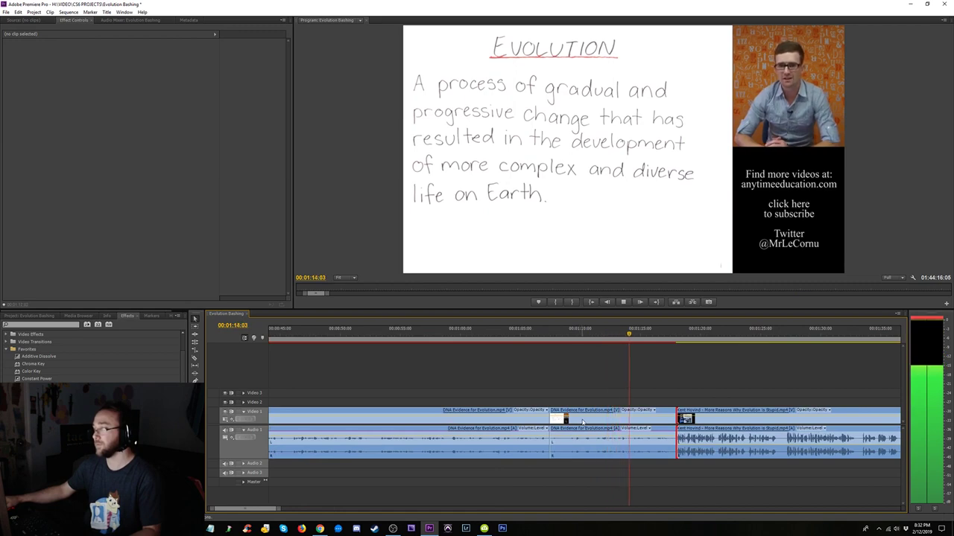
key(minus)
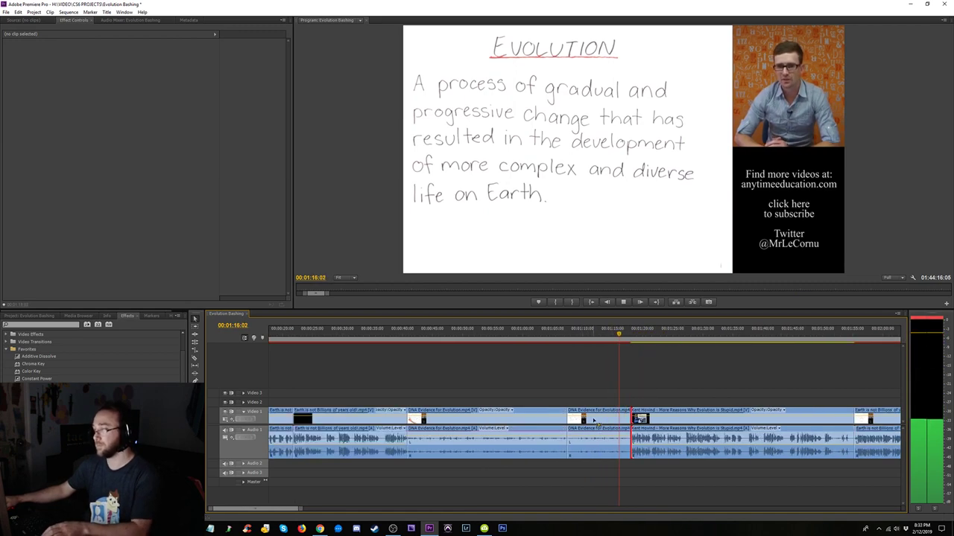
key(minus)
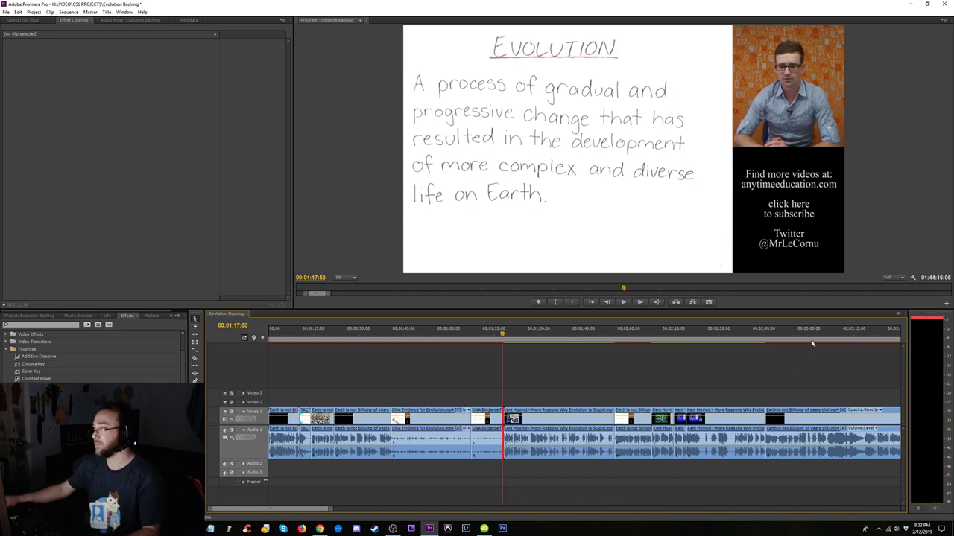
- Replay the Earth is not Billions of years old clip from about 00:02:45, followed by the start of the second DNA Evidence for Evolution segment
click(768, 333)
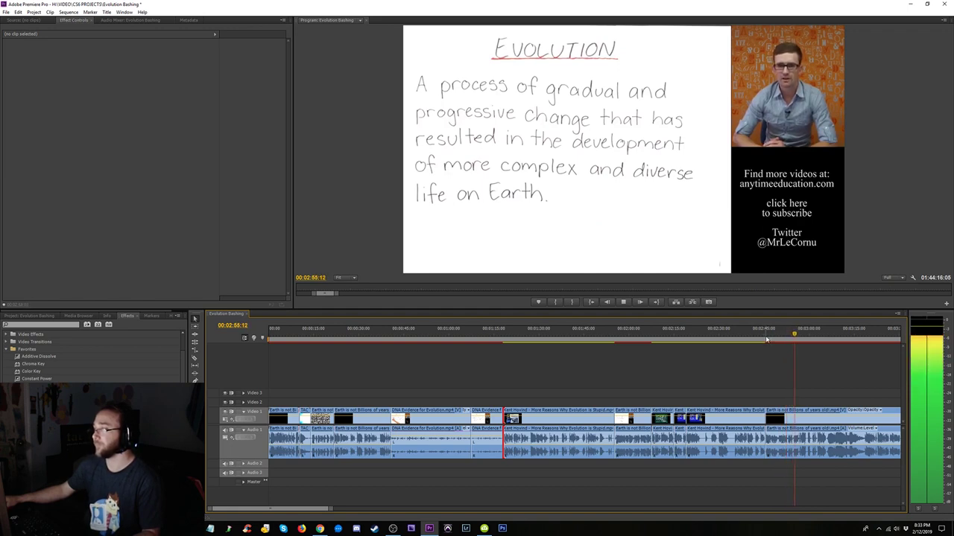
click(766, 333)
key(space)
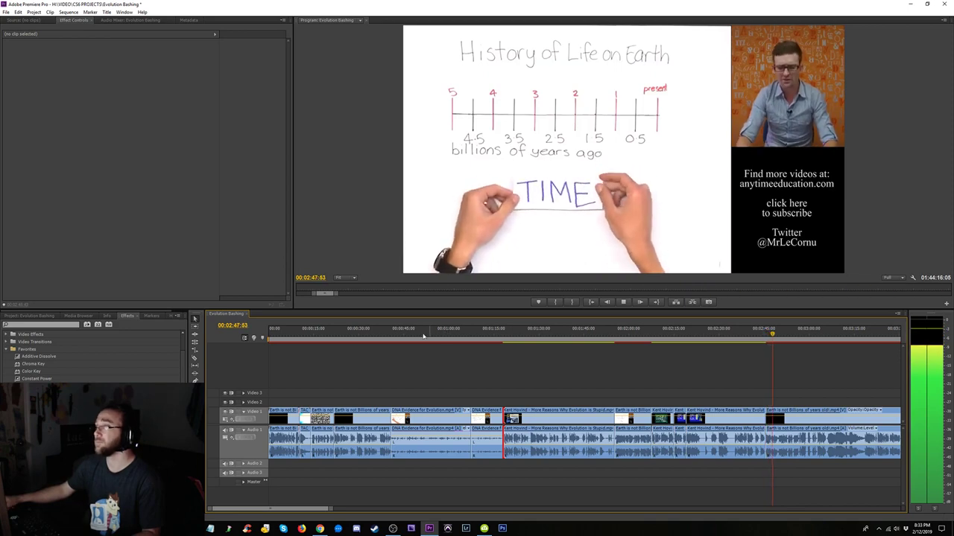
click(474, 336)
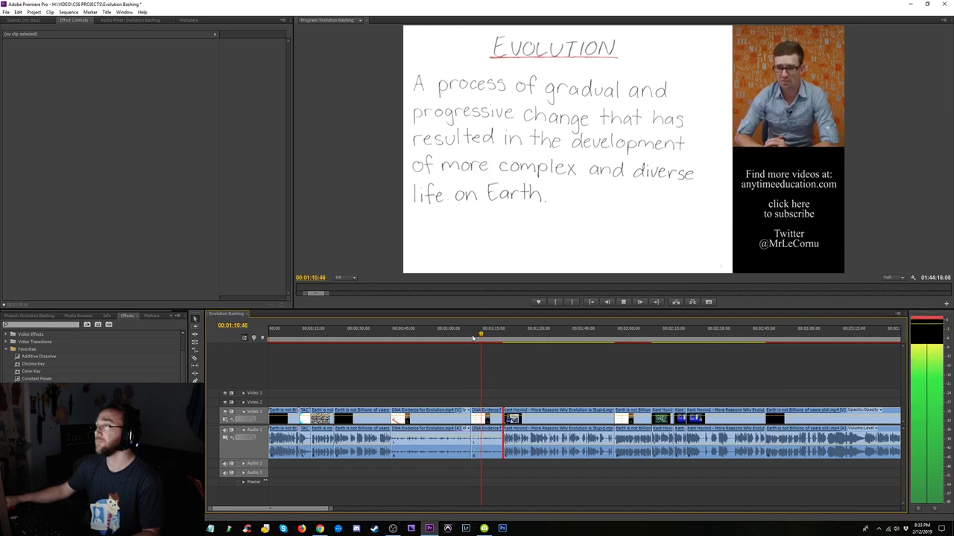
- Split the second DNA Evidence for Evolution segment at 00:01:11:20 and replace the part before the cut by extending the first segment
key(space)
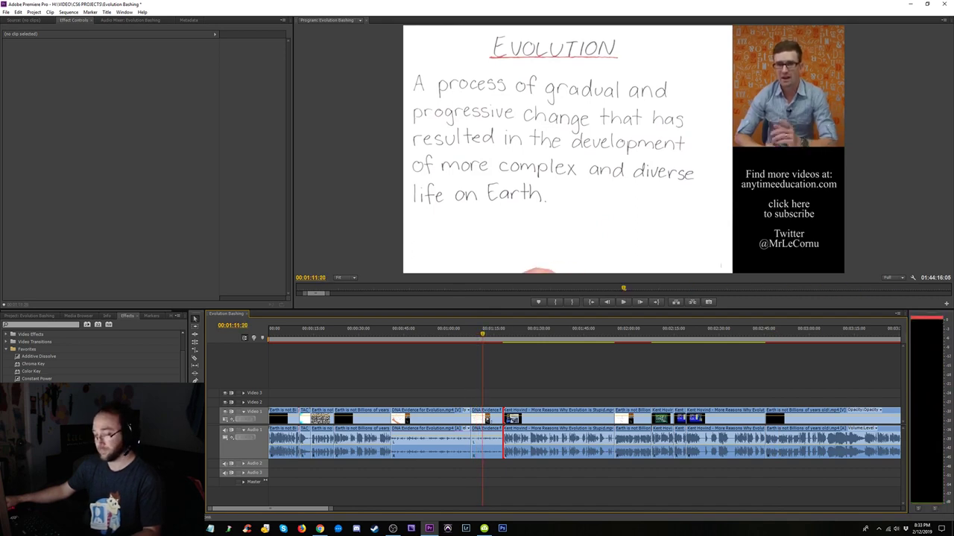
click(474, 419)
key(Delete)
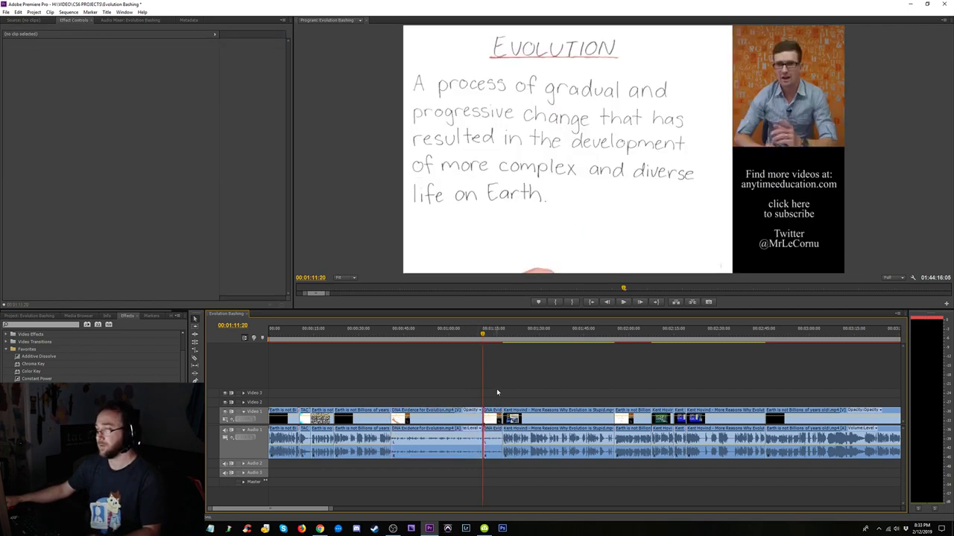
- Delete the remaining DNA Evidence for Evolution part after 00:01:11:20 and close the gap before the Kent Hovind clip
click(491, 418)
key(Delete)
click(491, 418)
key(Delete)
drag(500, 475, 466, 458)
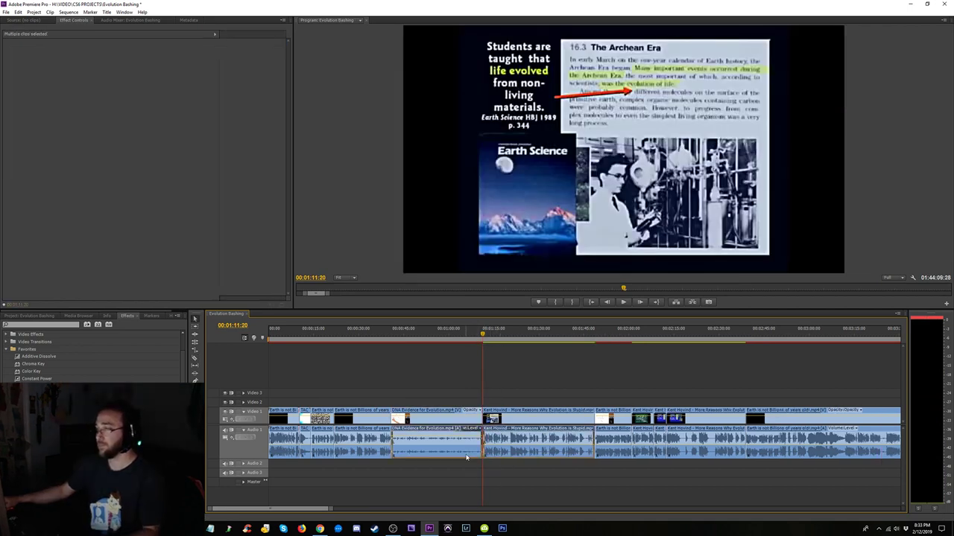
- Play the join between the DNA Evidence for Evolution clip and the Kent Hovind clip from about 00:01:05
click(467, 335)
key(space)
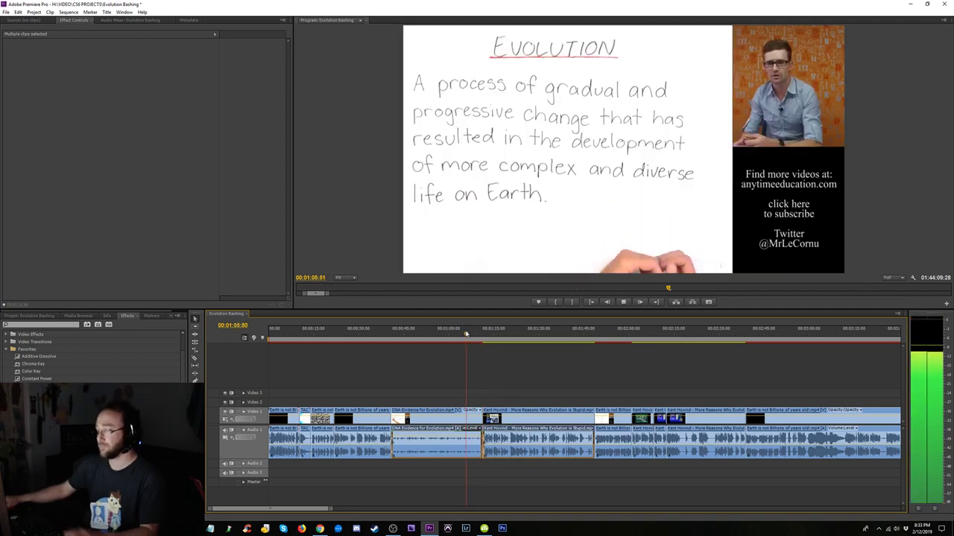
key(=)
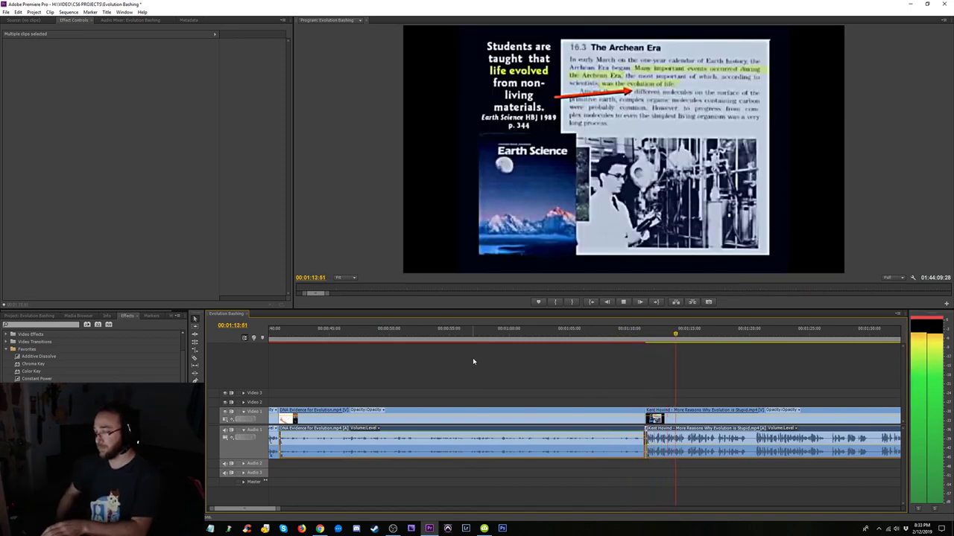
key(minus)
click(589, 336)
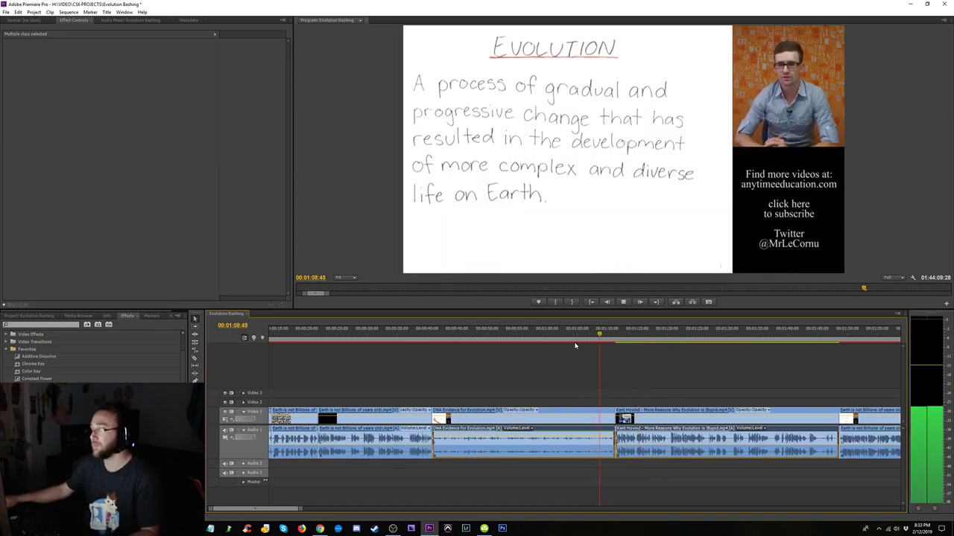
- Undo the deletions of both DNA Evidence for Evolution parts and the extension of the first segment
key(space)
key(ctrl+z)
key(ctrl+z)
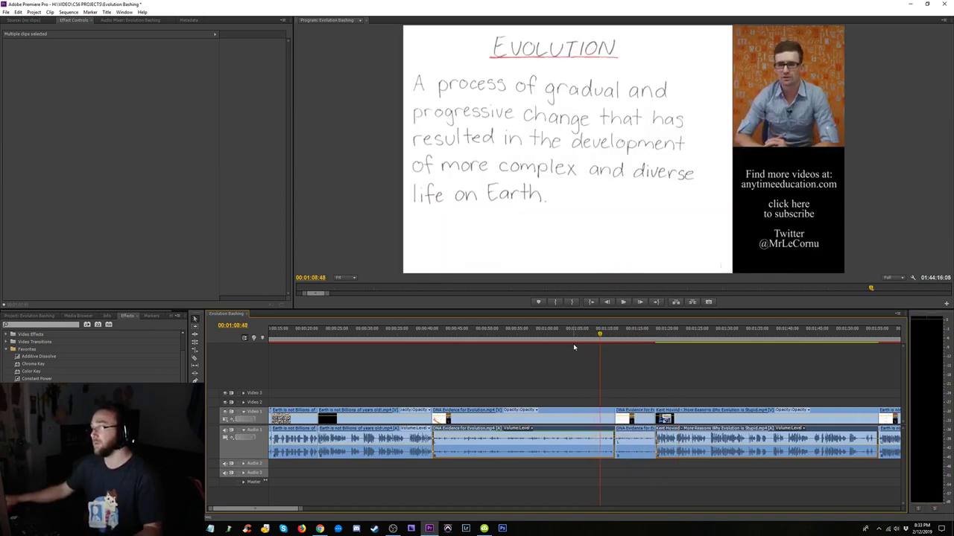
key(ctrl+z)
key(ctrl+z)
key(ctrl+z)
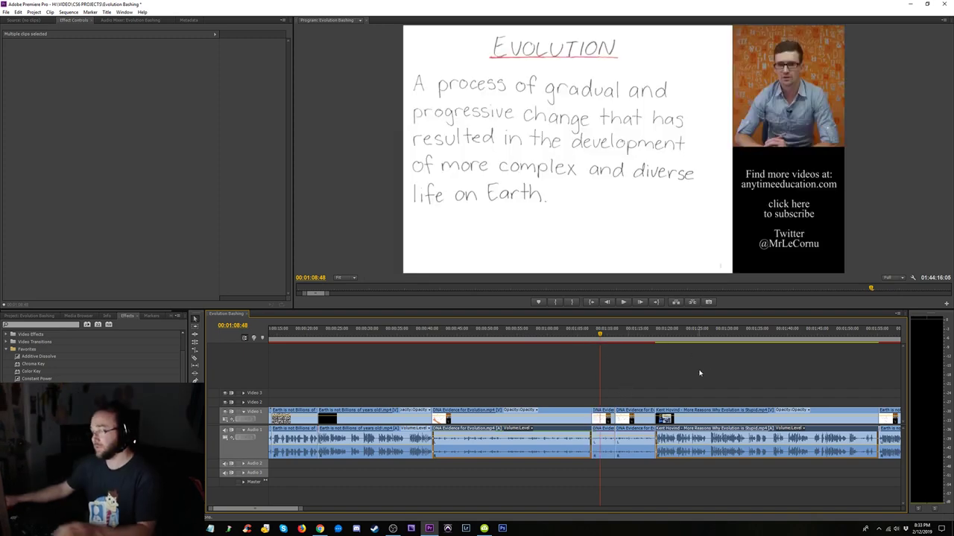
- Listen to the Earth is not Billions of years old clip between about 00:02:50 and 00:03:10
key(minus)
key(minus)
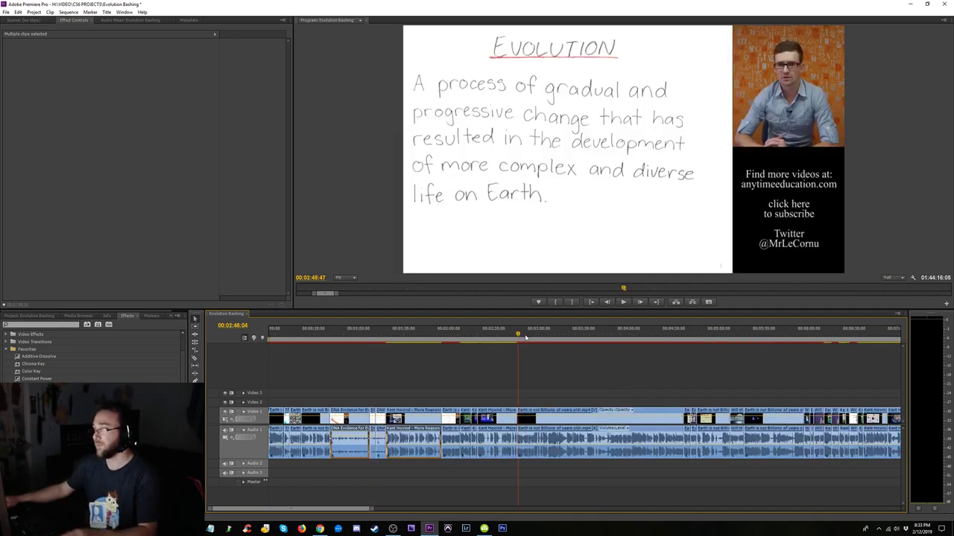
click(525, 338)
key(space)
key(equal)
key(equal)
key(equal)
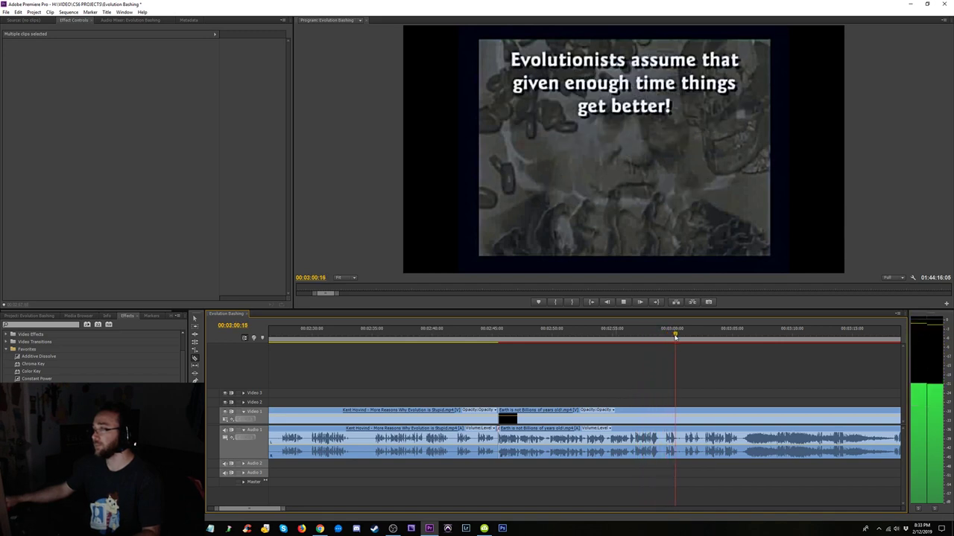
drag(685, 334, 792, 336)
key(space)
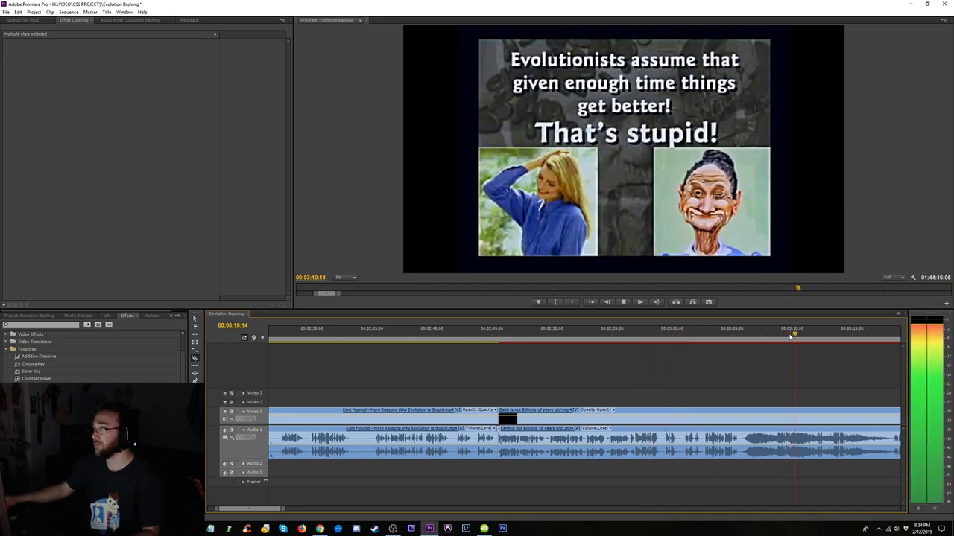
- Find where the "That's stupid!" passage about things getting better ends and split the Earth is not Billions of years old clip at 00:03:18:05
key(minus)
drag(711, 339, 726, 337)
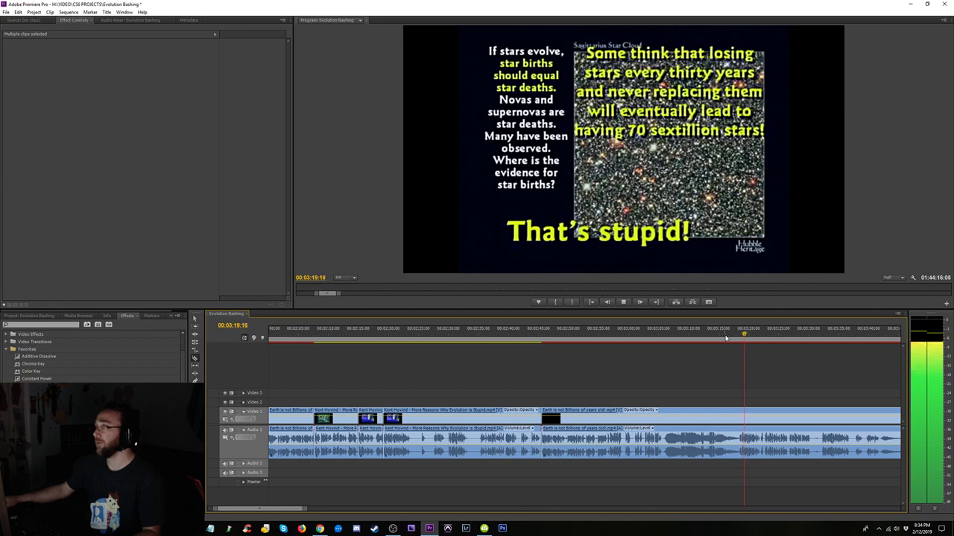
key(space)
click(732, 336)
key(space)
key(space)
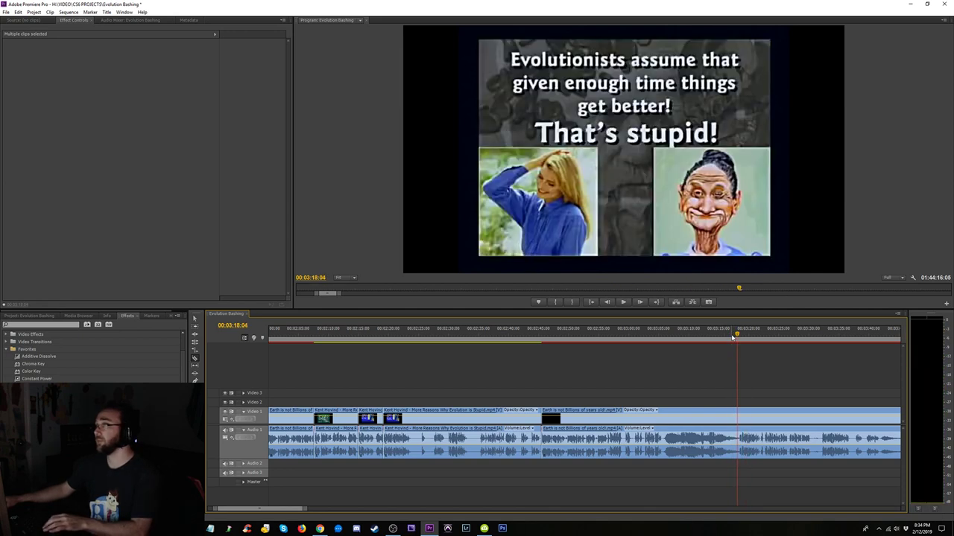
key(ctrl+k)
- Delete the Earth is not Billions of years old part before 00:03:18:05, close the gap and play across the new join
click(660, 453)
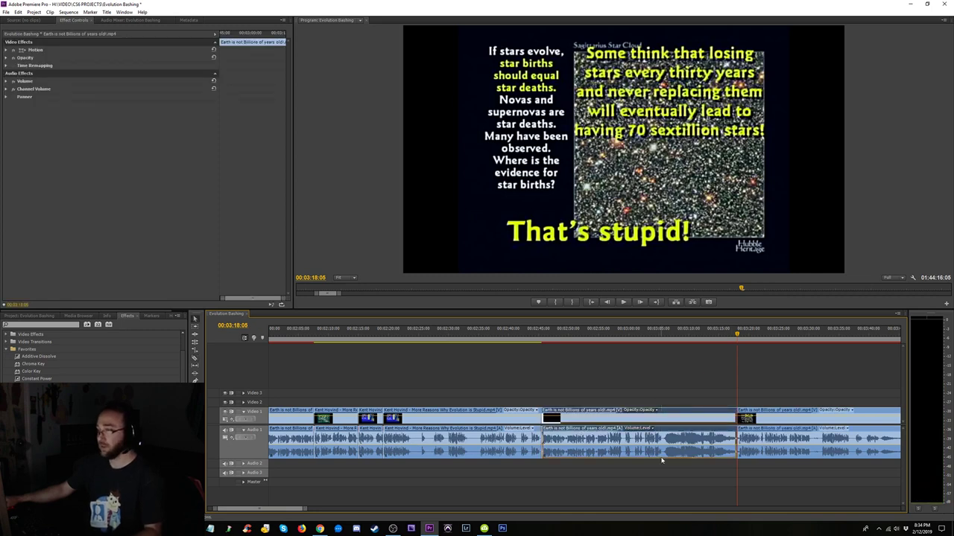
click(535, 339)
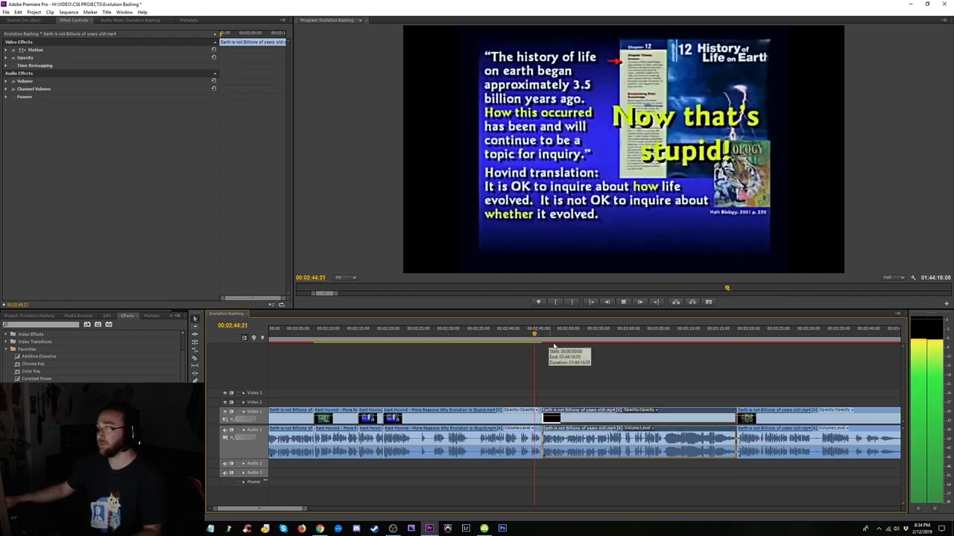
key(Delete)
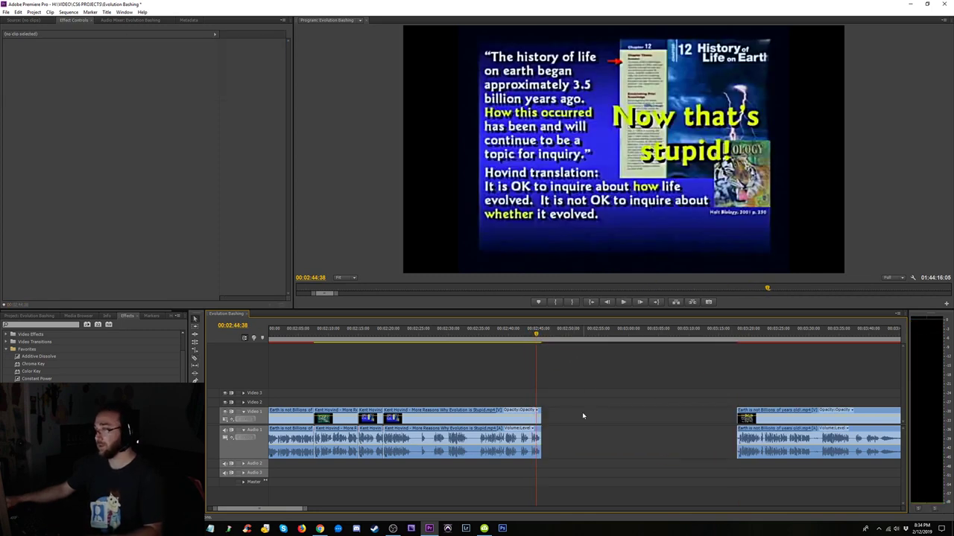
click(582, 412)
key(Delete)
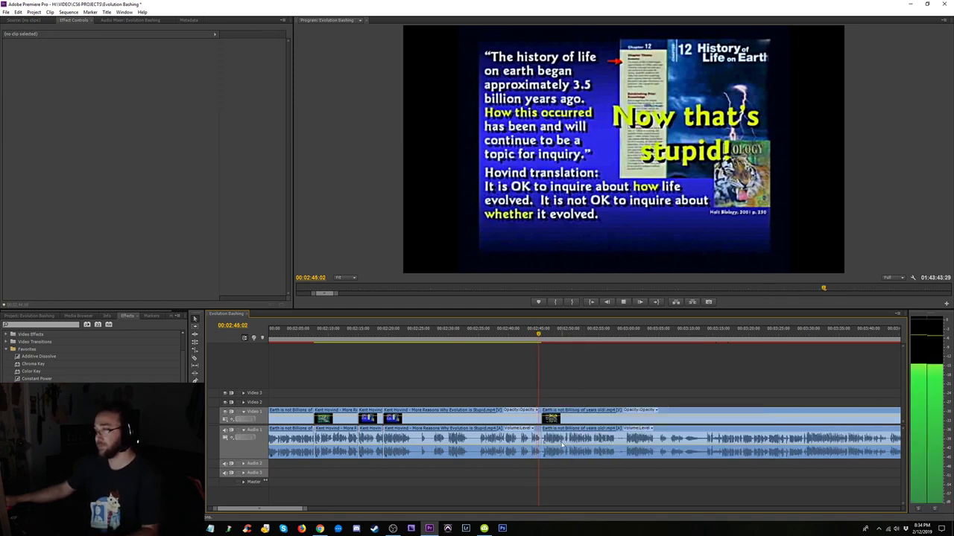
key(space)
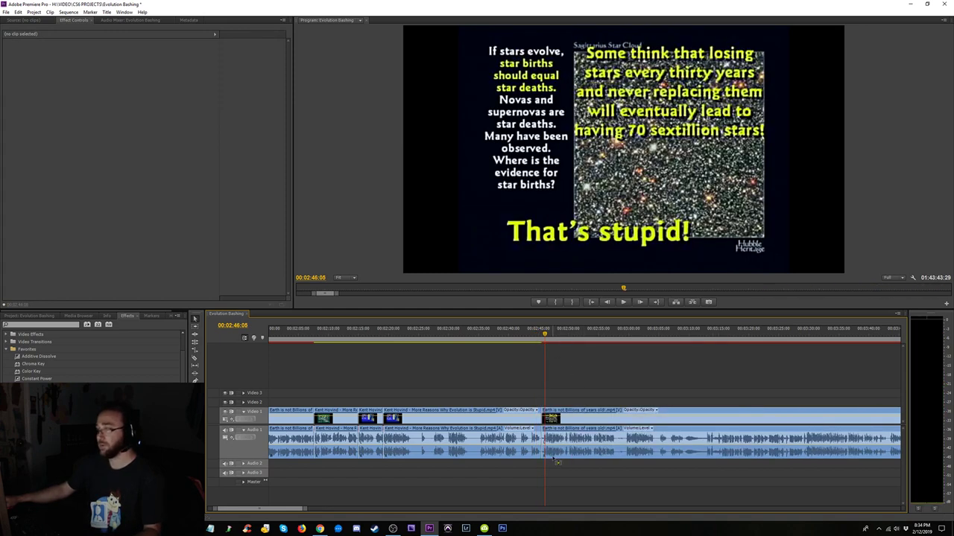
click(518, 336)
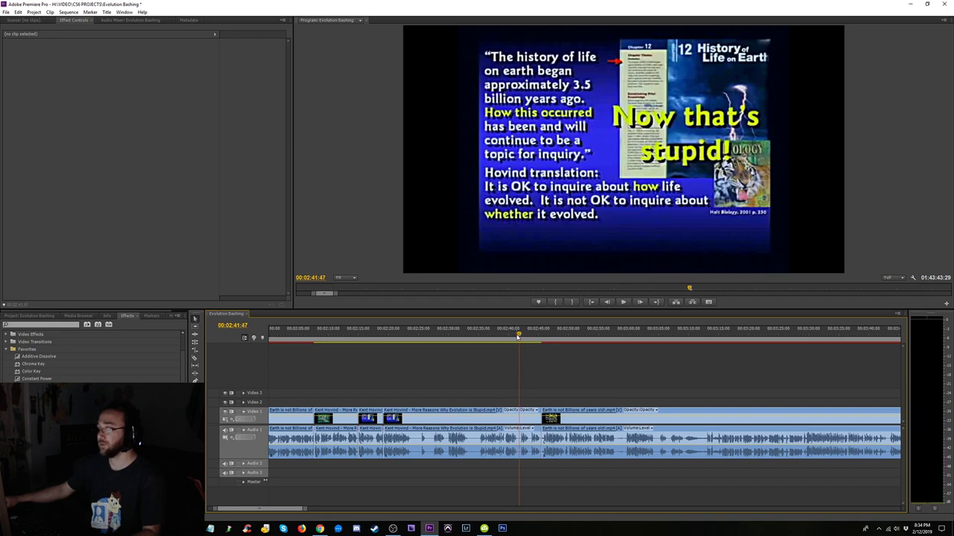
- Undo closing the gap after the Kent Hovind clip at about 00:02:45
key(minus)
key(minus)
key(minus)
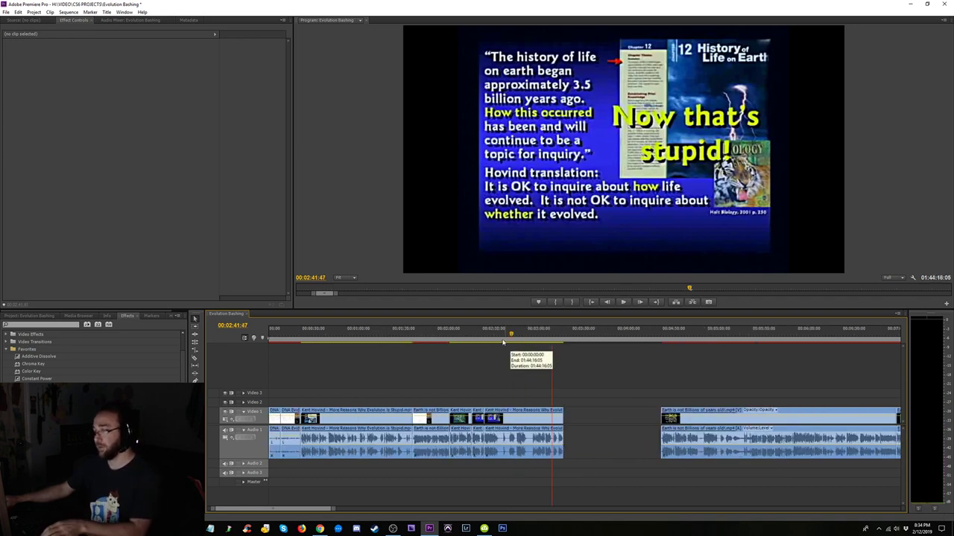
- Listen to the DNA Evidence for Evolution segments from about 00:00:59 to 00:01:16
click(319, 345)
key(space)
key(equal)
key(equal)
key(equal)
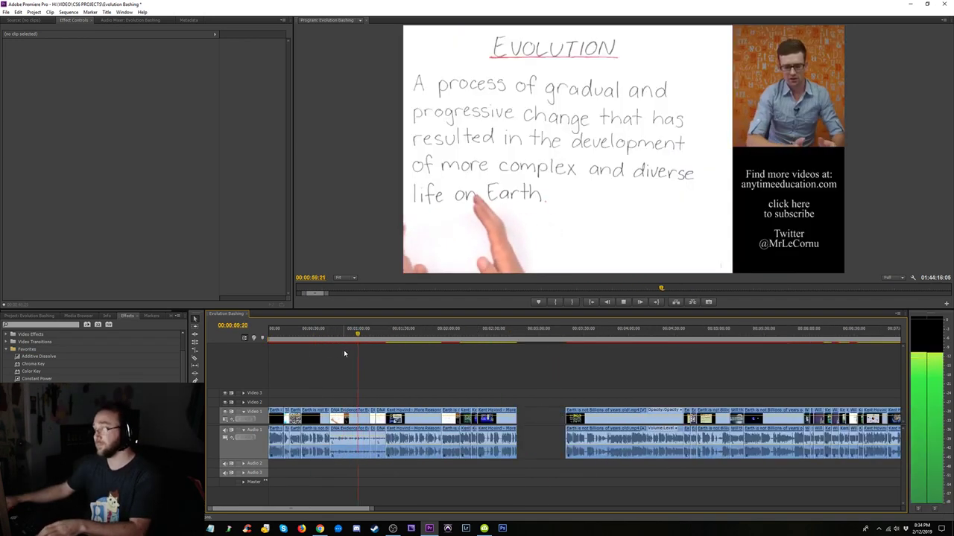
click(607, 335)
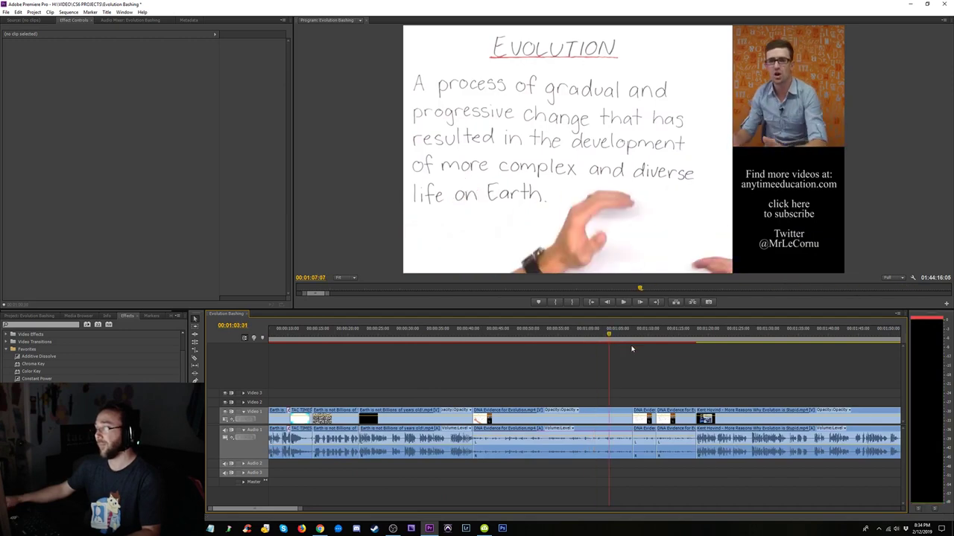
click(630, 335)
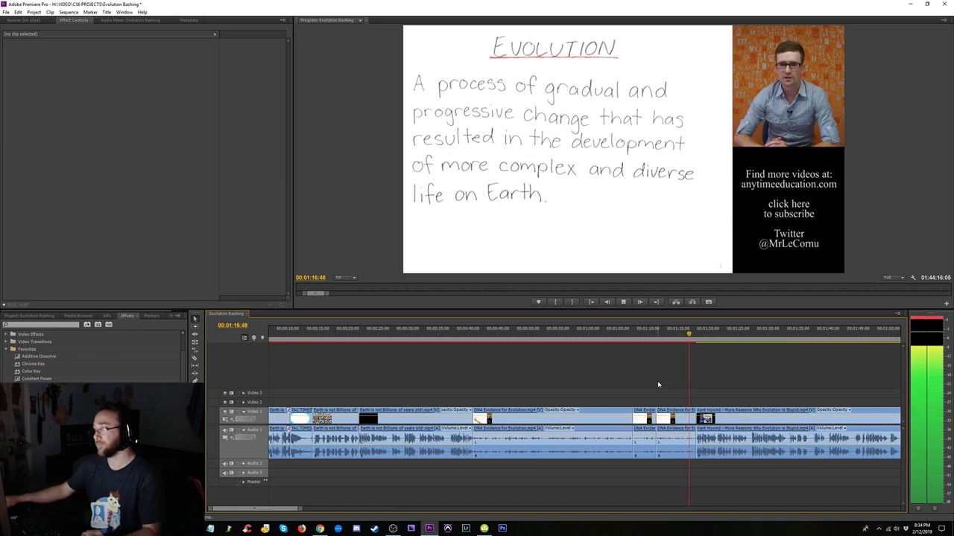
- Listen to the Earth is not Billions of years old clip after the gap, from about 00:03:20 to 00:03:50
key(space)
key(minus)
key(minus)
click(569, 342)
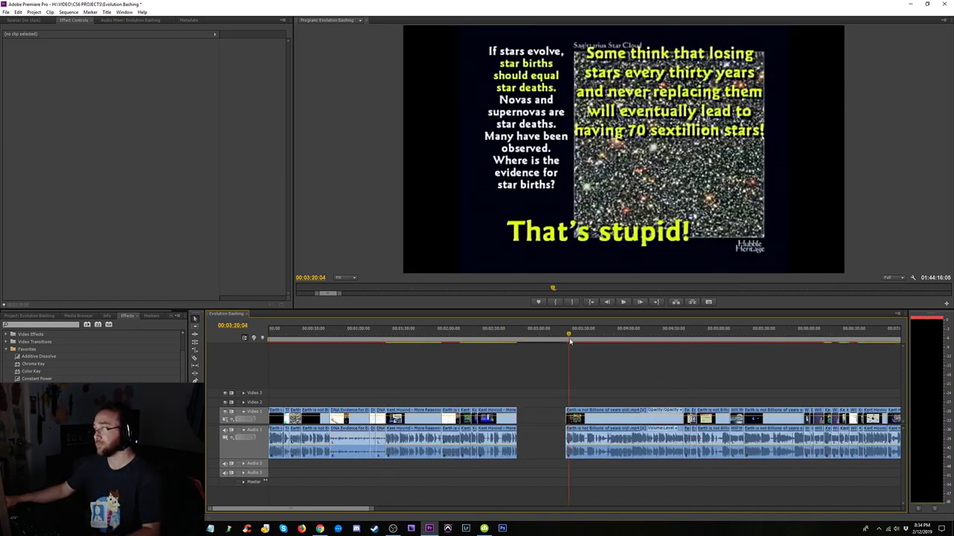
key(space)
drag(570, 338, 605, 339)
key(space)
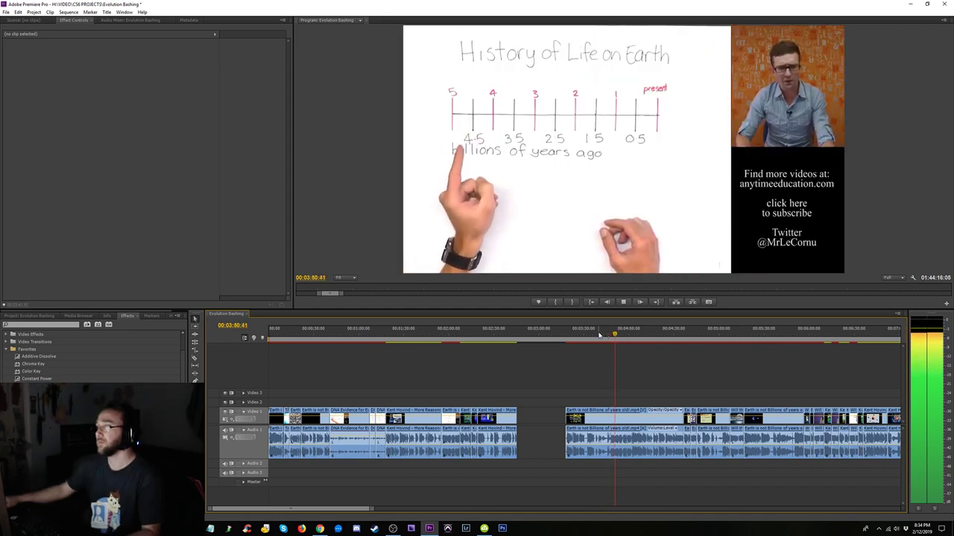
- Undo the deletion of the Earth is not Billions of years old part at about 00:02:45 and replay its opening
click(540, 333)
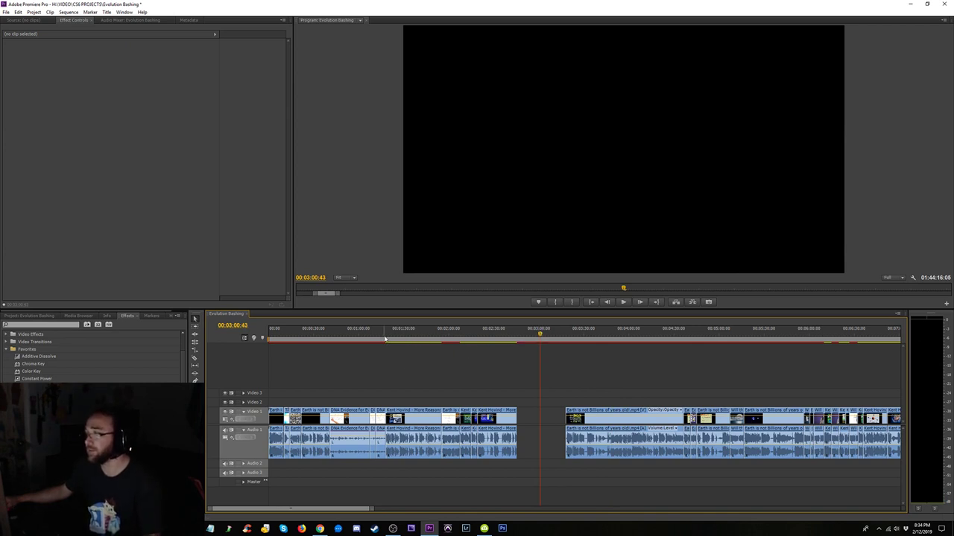
key(ctrl+z)
drag(512, 337, 515, 337)
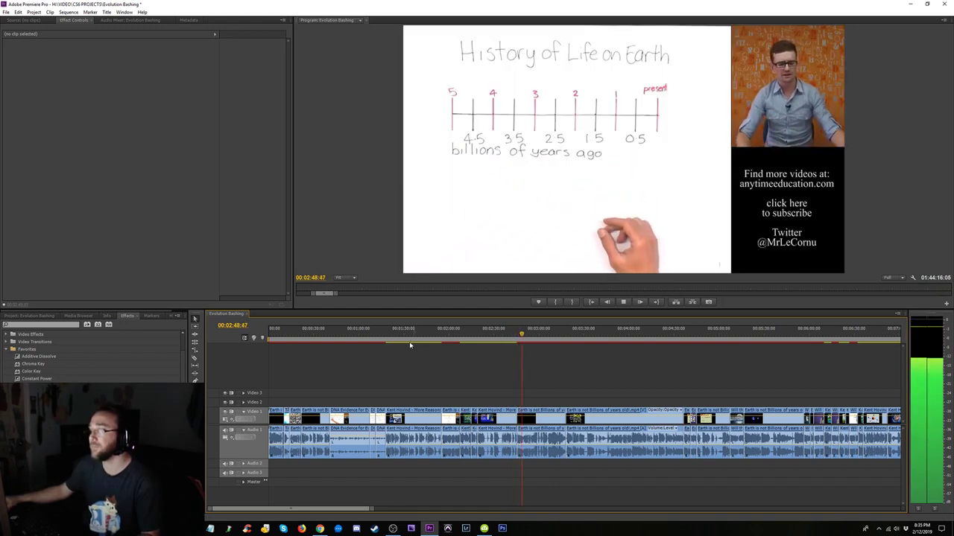
- Replay the DNA Evidence for Evolution segments around the cuts between about 00:01:05 and 00:01:12
click(373, 337)
key(equal)
key(equal)
key(equal)
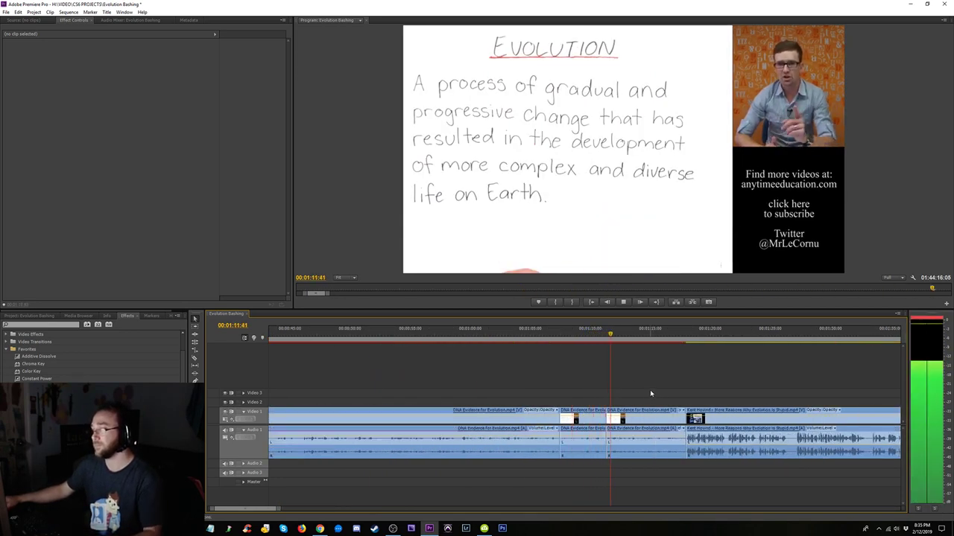
click(527, 340)
key(minus)
key(minus)
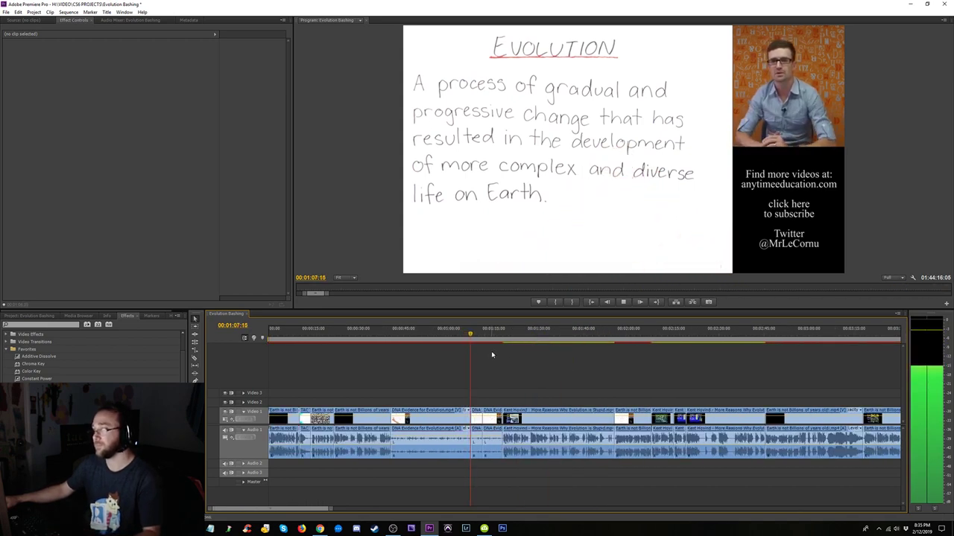
key(space)
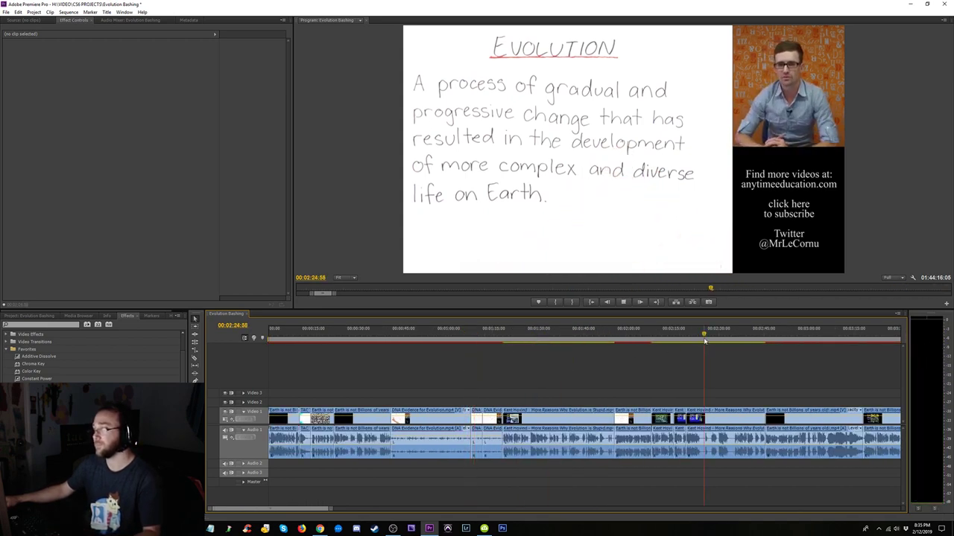
- Compare the Kent Hovind and Earth is not Billions of years old clips between 00:02:24 and 00:03:00 with the DNA segment near 00:01:05
key(space)
click(735, 340)
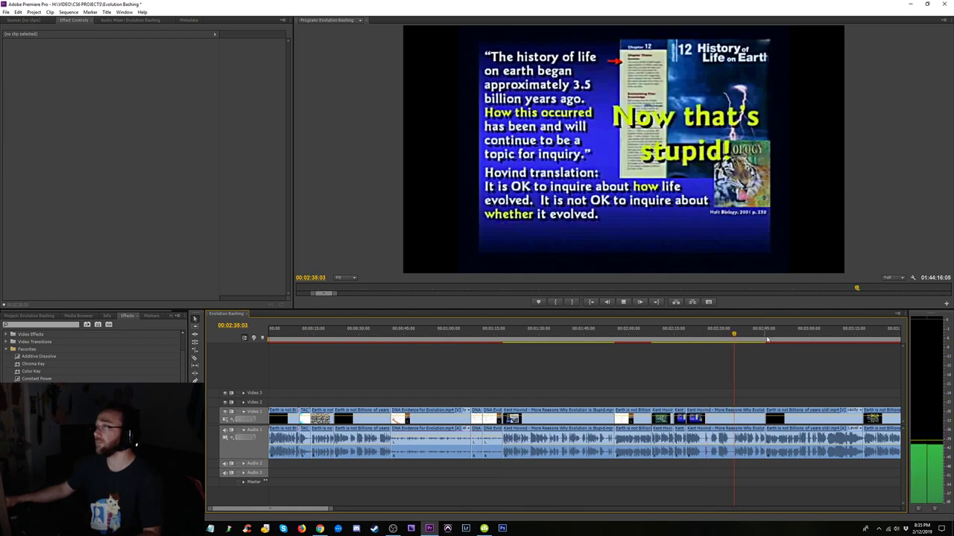
click(801, 335)
key(space)
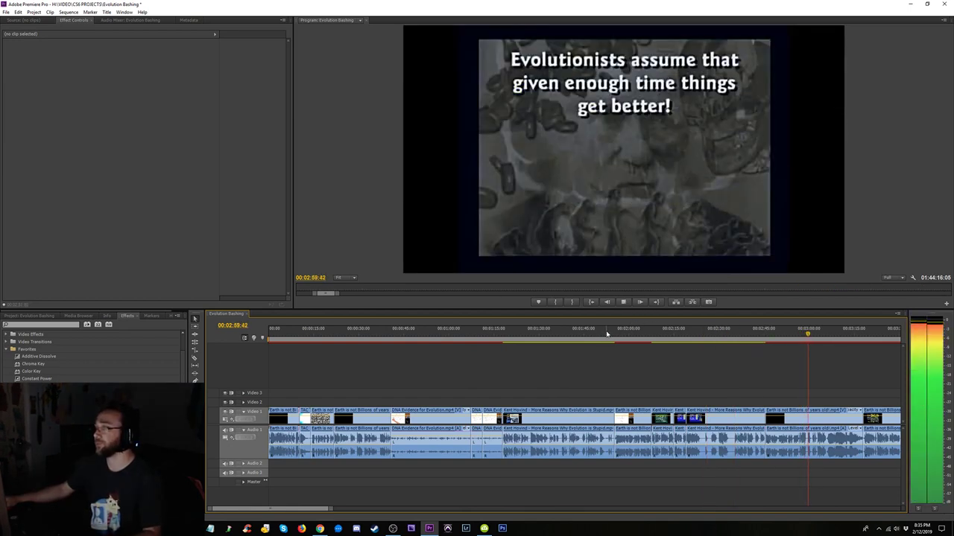
click(777, 332)
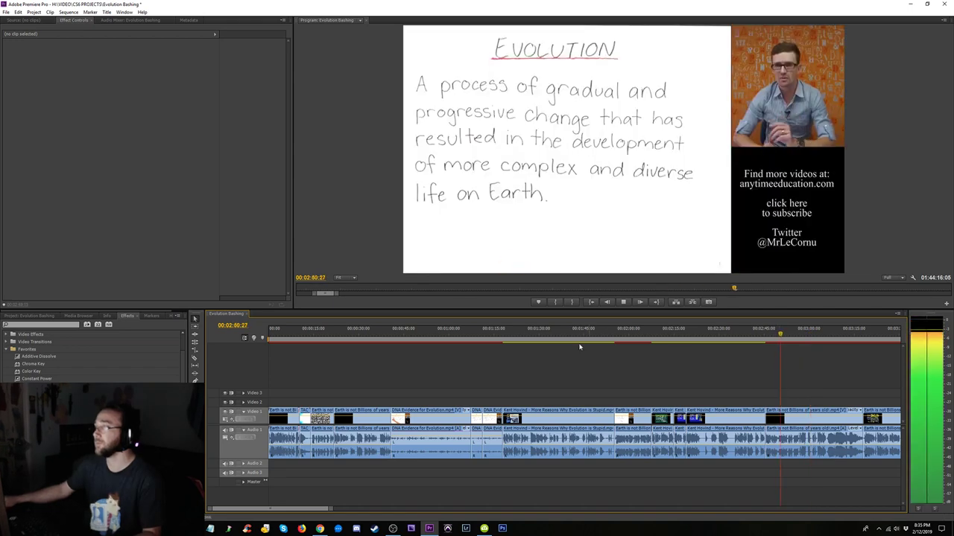
click(769, 333)
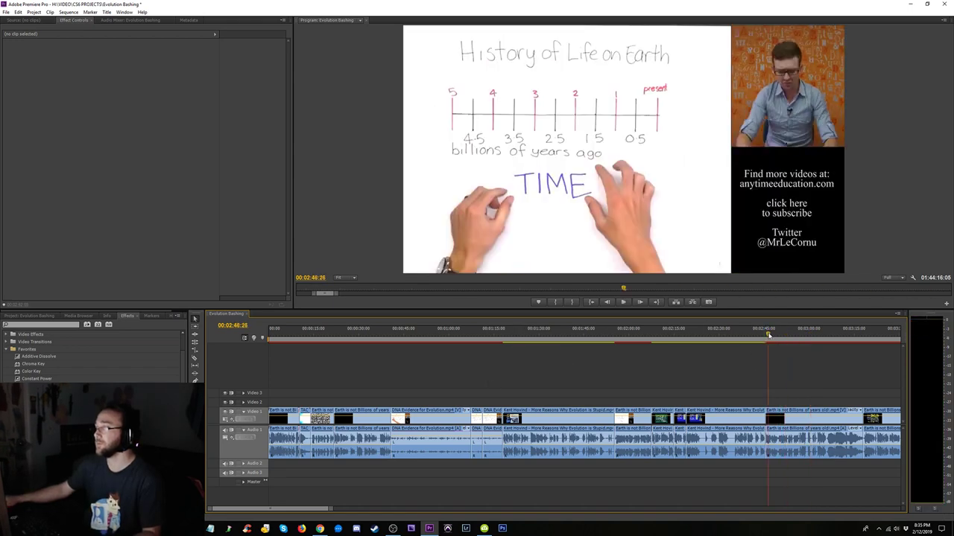
click(467, 333)
key(space)
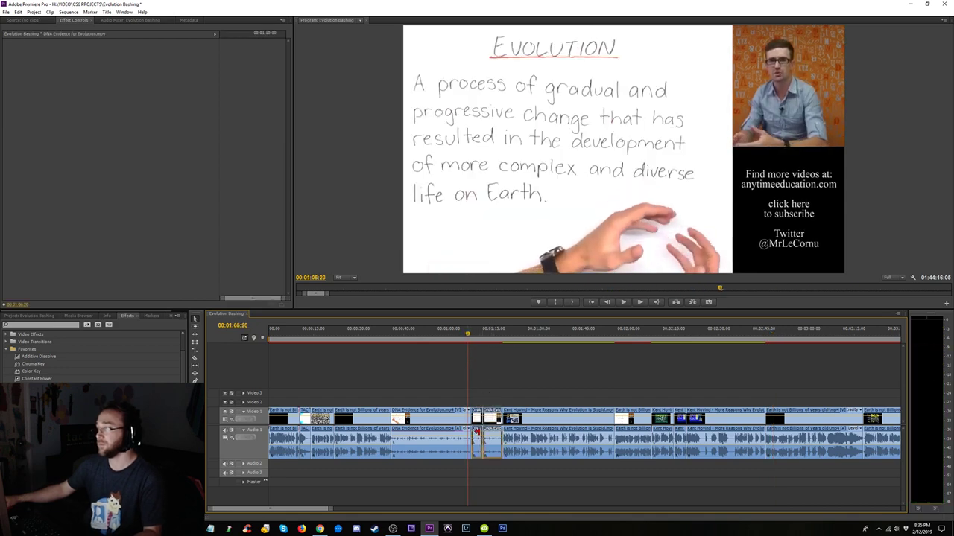
- Ripple delete the short DNA Evidence for Evolution segments after 00:01:06 and smooth the audio cut into the Kent Hovind clip
key(shift+Delete)
drag(481, 468, 460, 450)
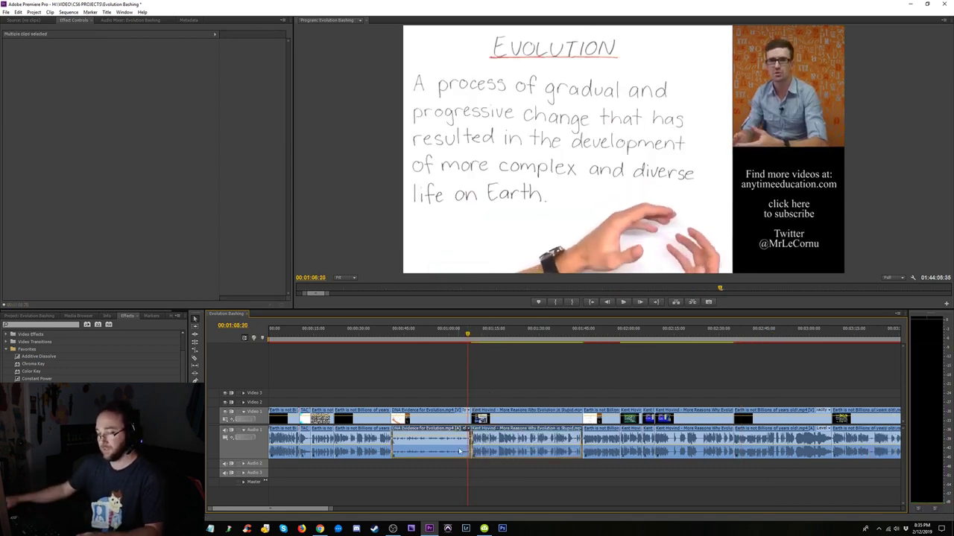
key(space)
key(=)
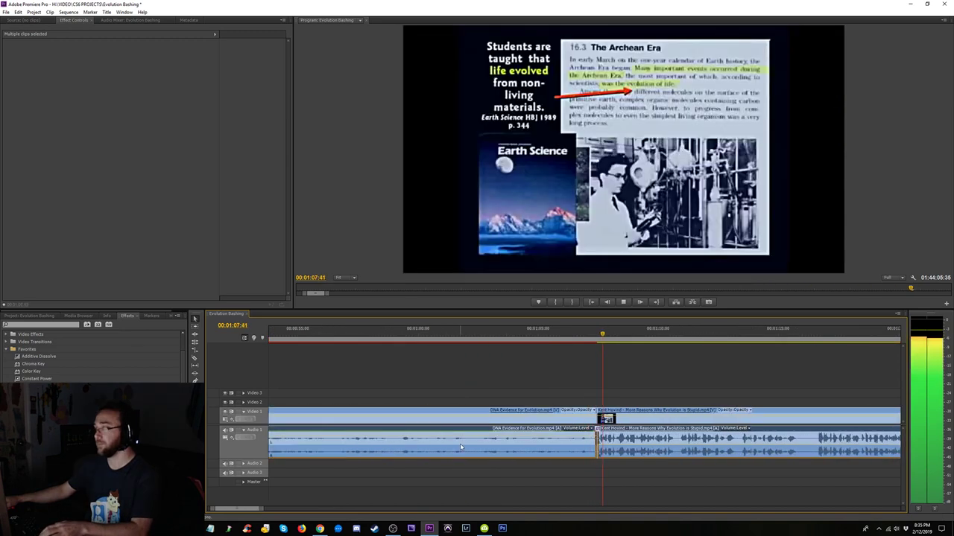
- Compare the sound of the DNA Evidence for Evolution clip at about 00:12:30 and 00:13:06 with its segment near 00:00:53
key(minus)
key(minus)
key(minus)
key(minus)
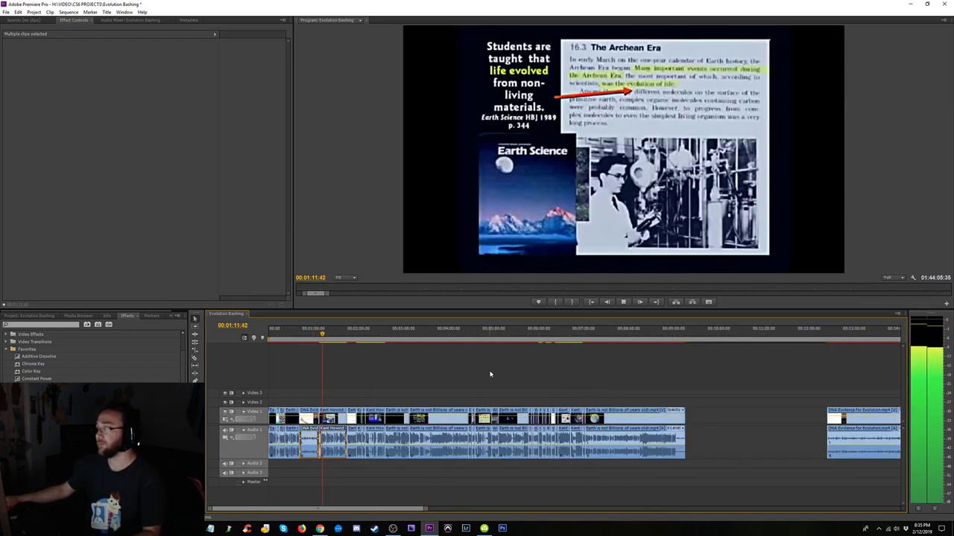
key(space)
key(space)
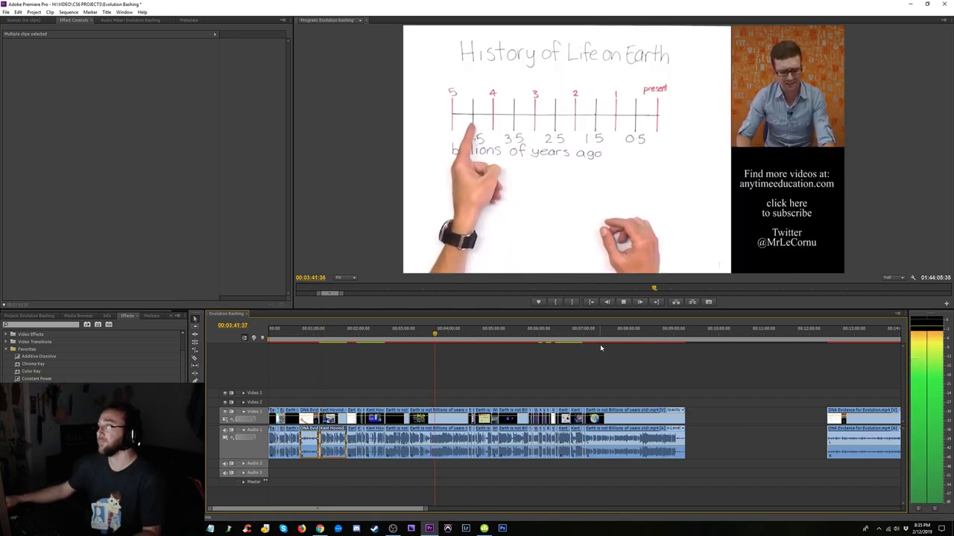
click(832, 335)
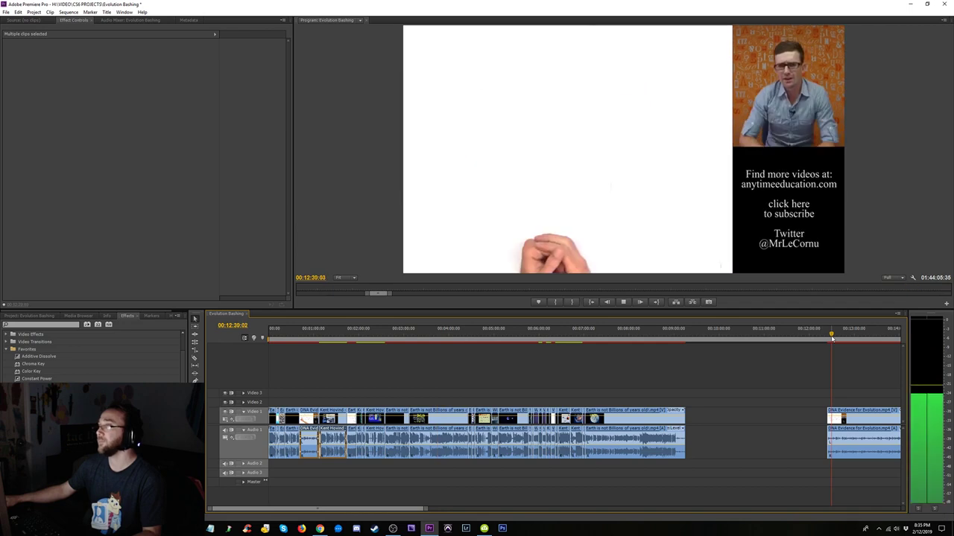
click(859, 335)
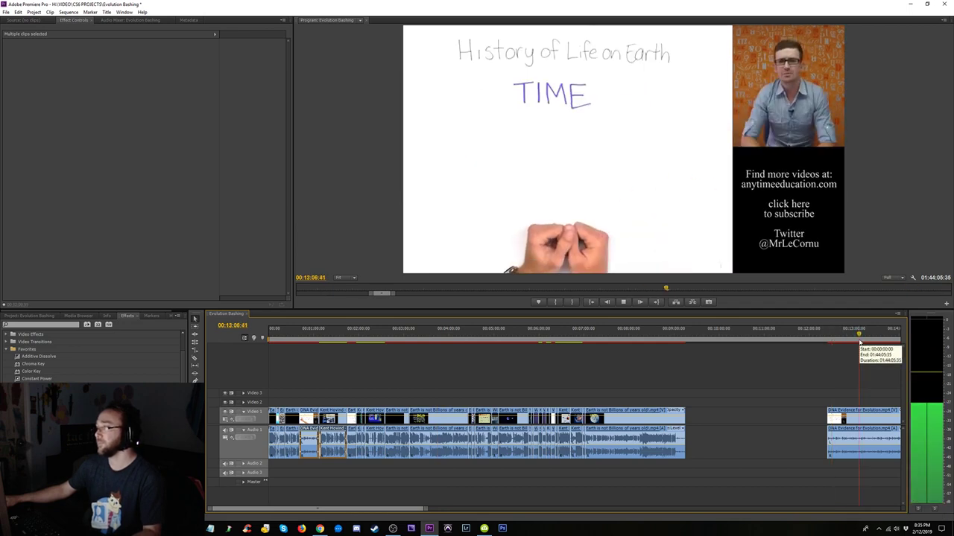
click(333, 335)
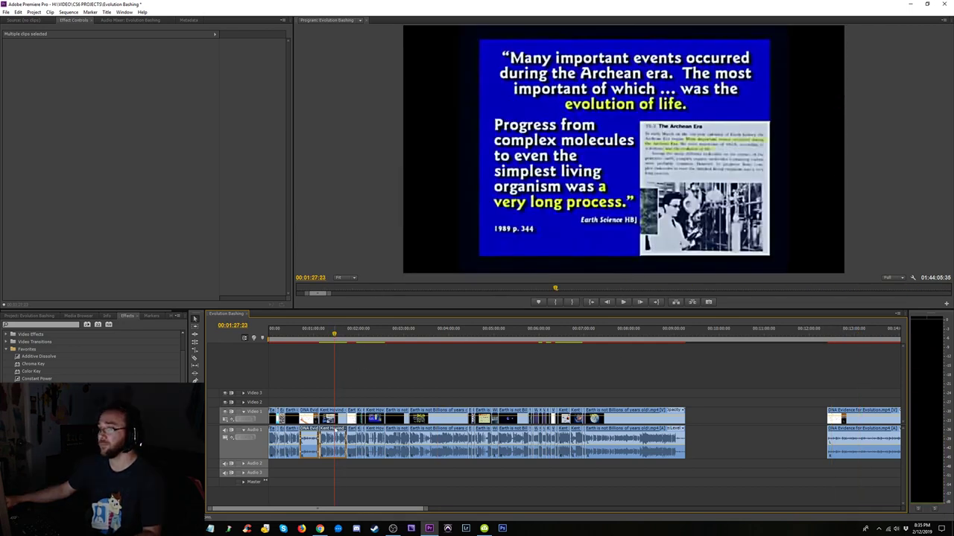
click(356, 386)
key(space)
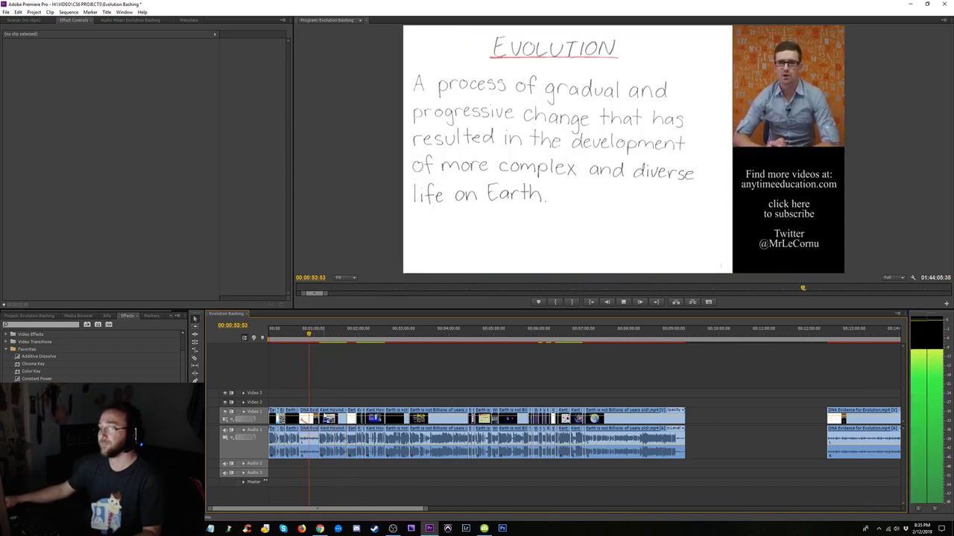
key(space)
- Copy the audio segment of DNA Evidence for Evolution at about 00:00:53, including its effects
key(equal)
key(equal)
key(equal)
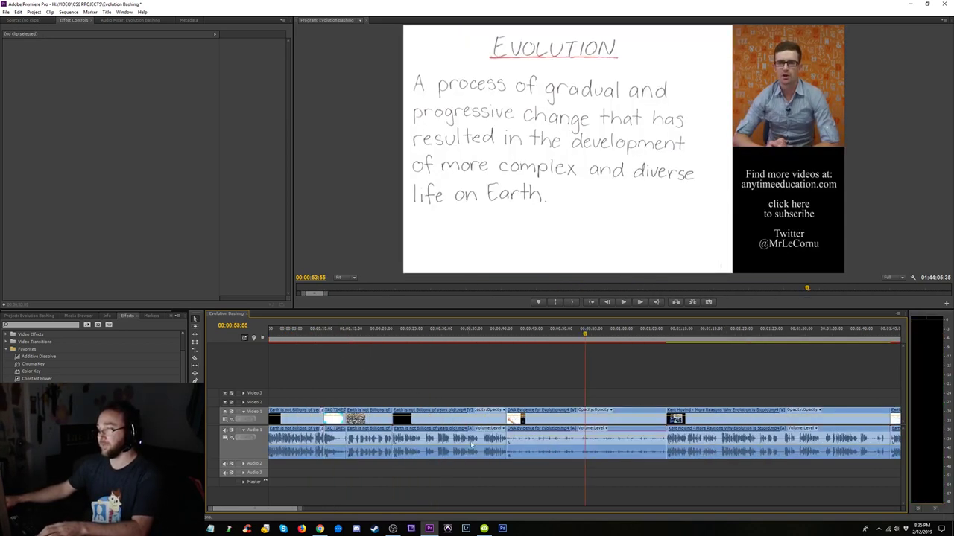
right_click(589, 456)
click(619, 222)
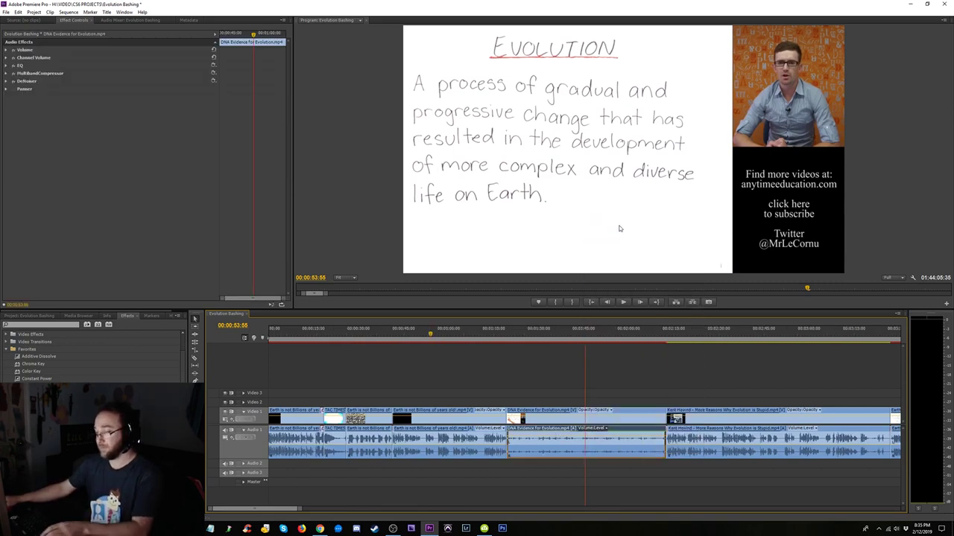
- Paste the copied audio attributes onto the long DNA Evidence for Evolution clip and check its sound at about 00:13:38
key(minus)
key(minus)
key(minus)
click(583, 446)
right_click(583, 446)
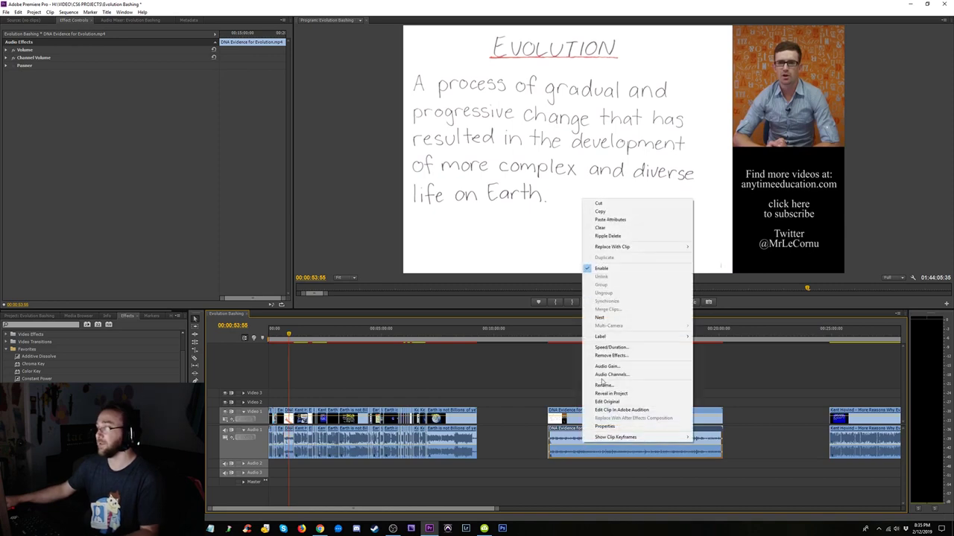
click(608, 219)
click(576, 347)
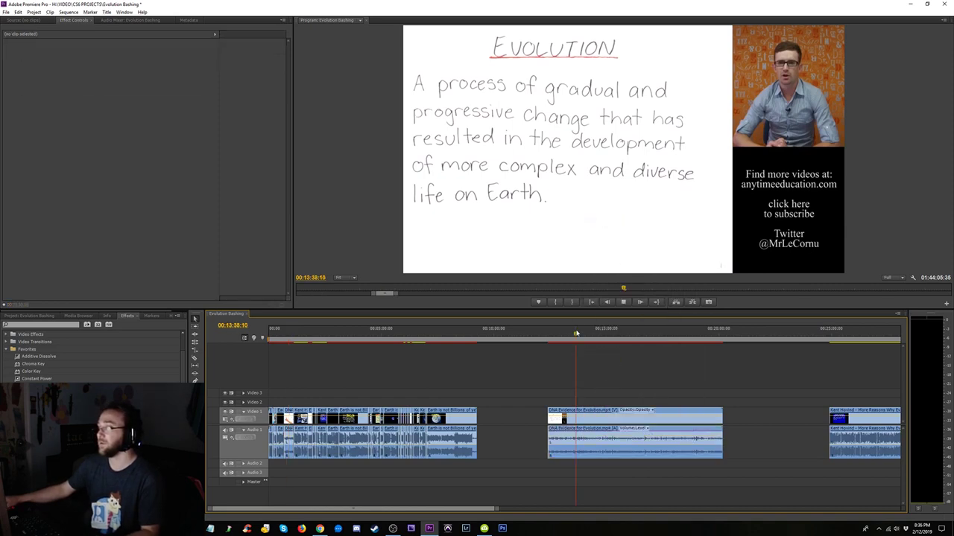
key(space)
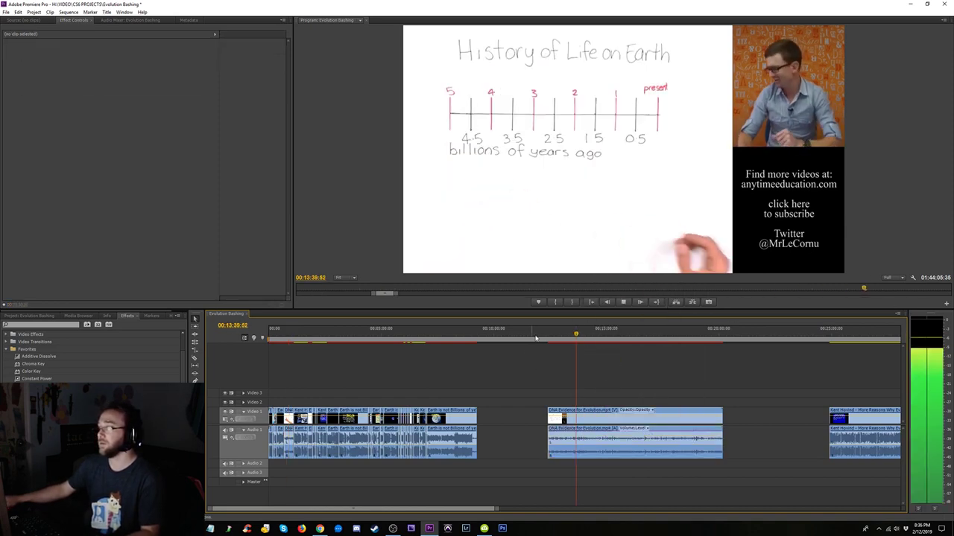
key(space)
- Save the project and review the sequence in full screen from its start to about 00:00:26
drag(429, 340, 450, 341)
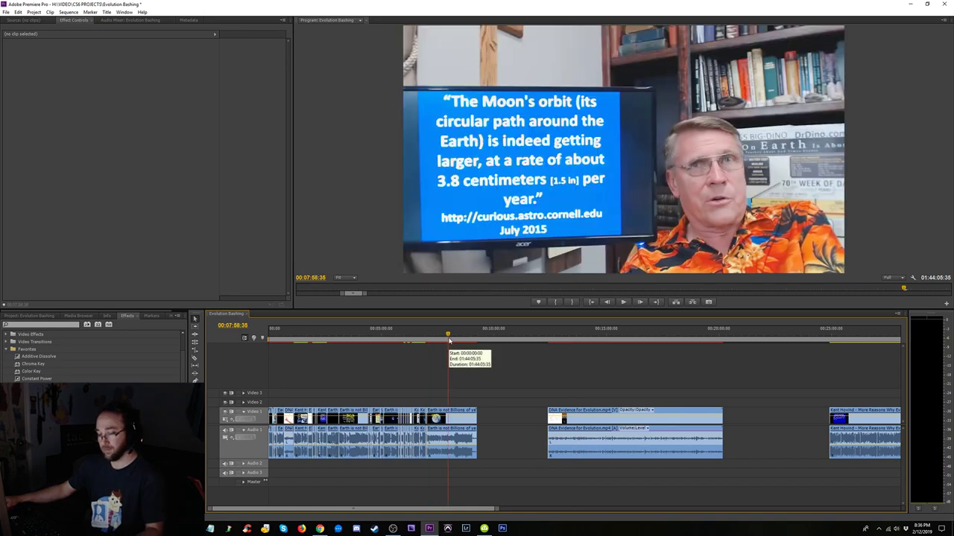
key(ctrl+s)
drag(565, 333, 453, 353)
key(backslash)
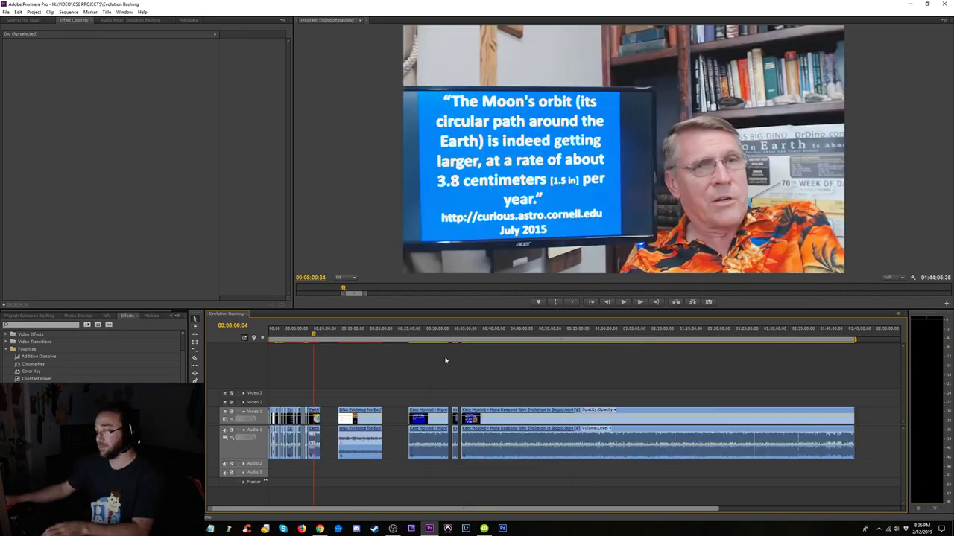
key(equal)
key(equal)
key(equal)
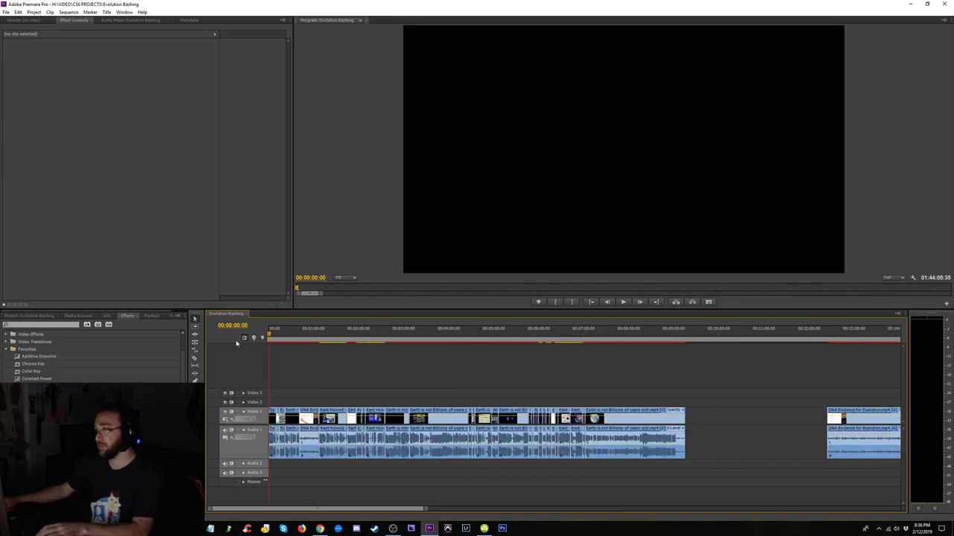
key(ctrl+grave)
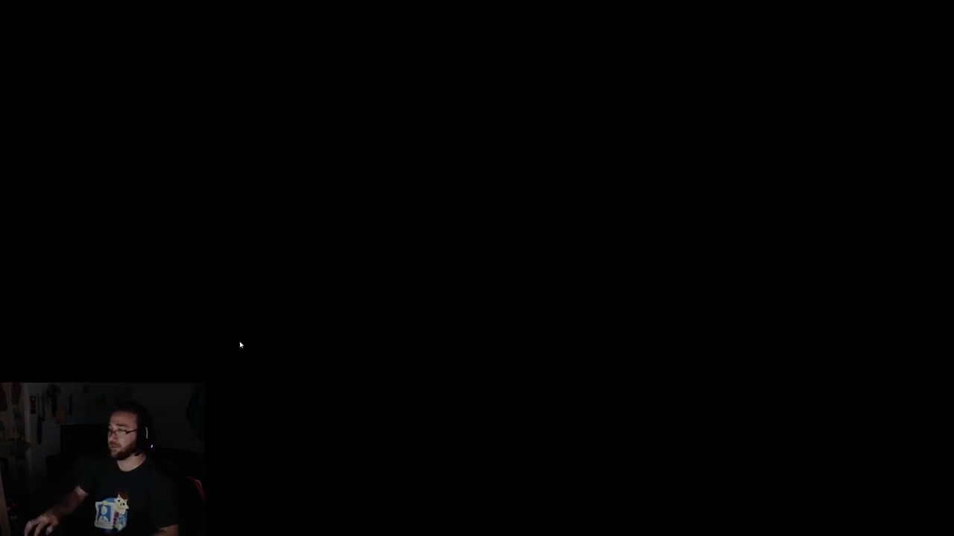
key(space)
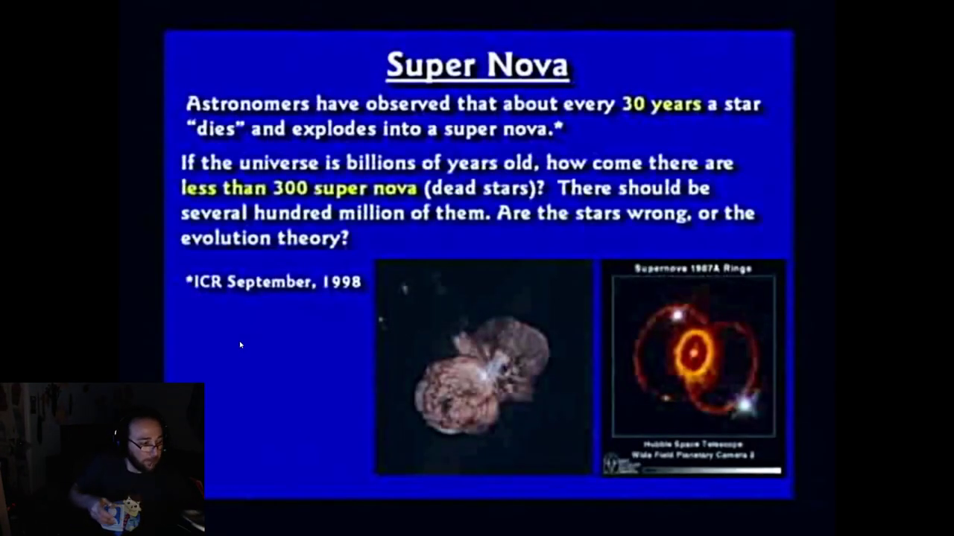
key(Escape)
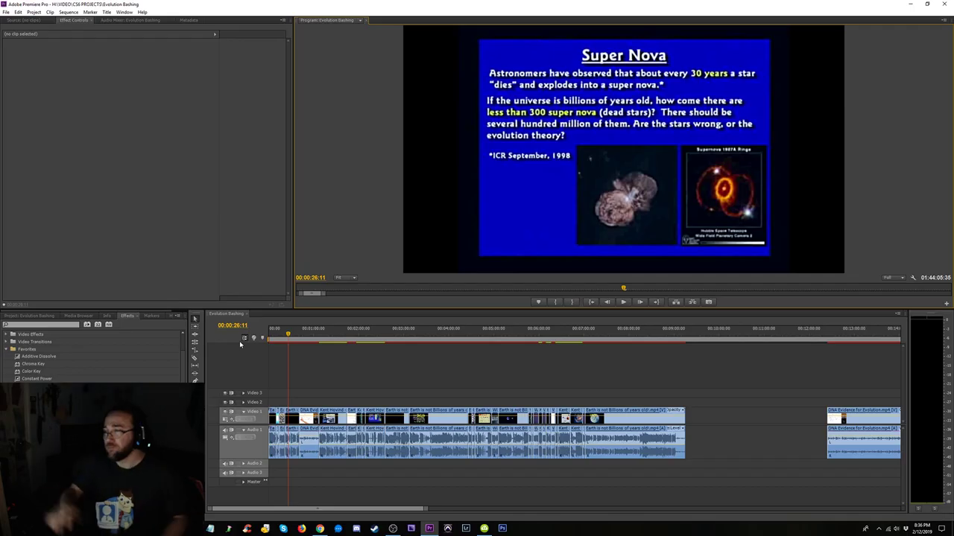
- Trim the end of the History of Life on Earth segment before the Super Nova slide back to 00:00:21:37
click(289, 333)
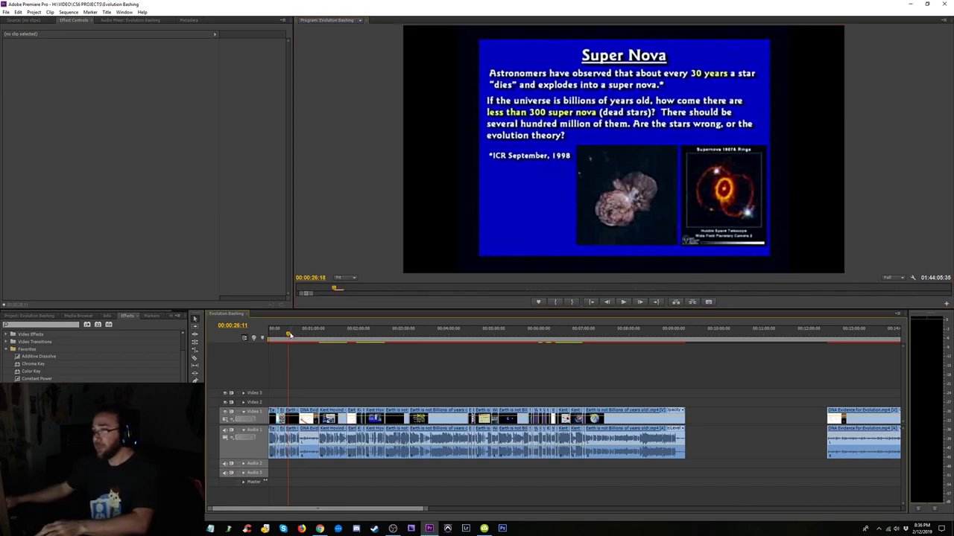
key(=)
key(=)
key(=)
key(=)
key(=)
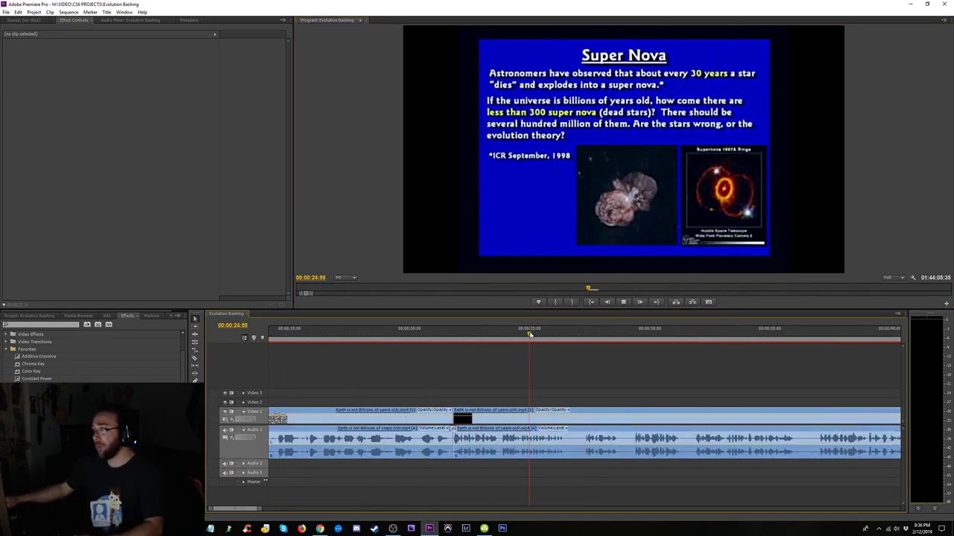
drag(529, 335, 441, 336)
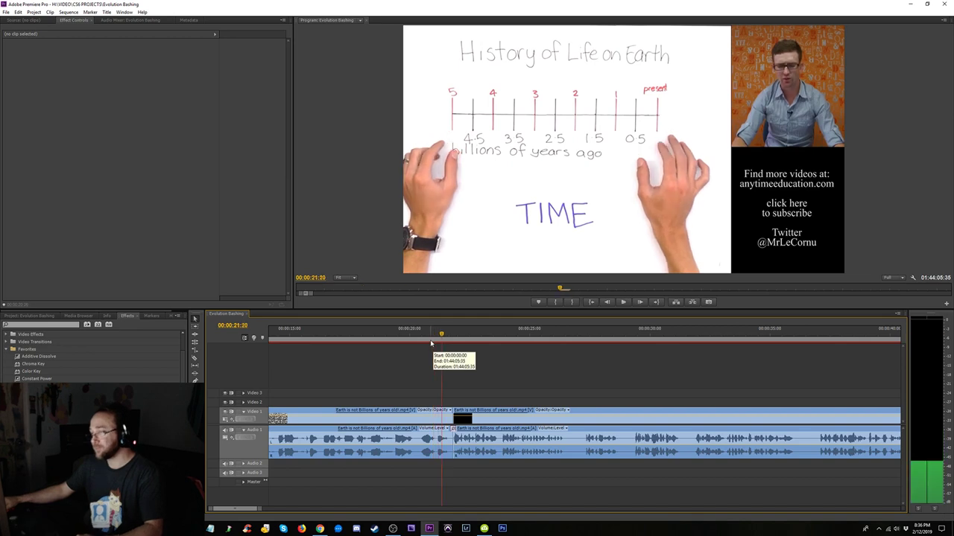
key(space)
key(equal)
key(equal)
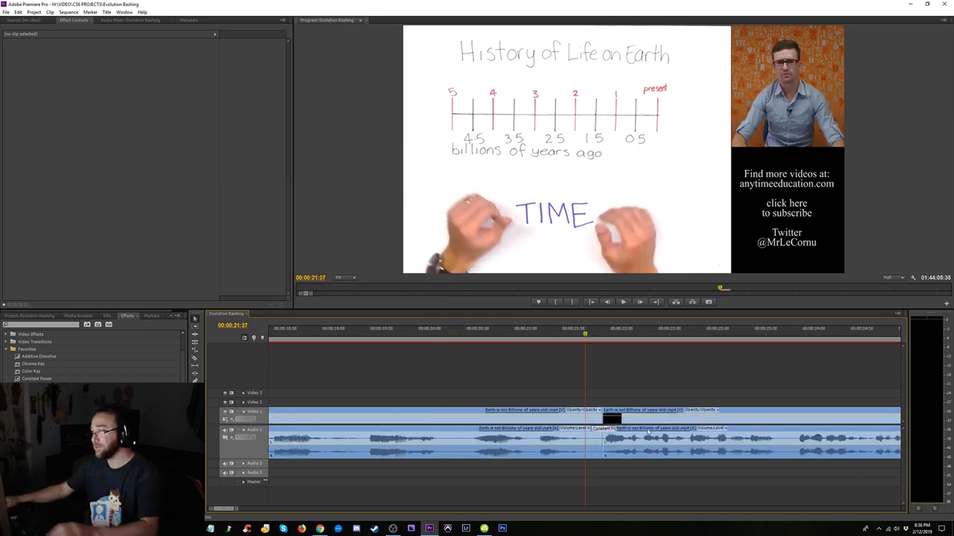
drag(598, 440, 585, 440)
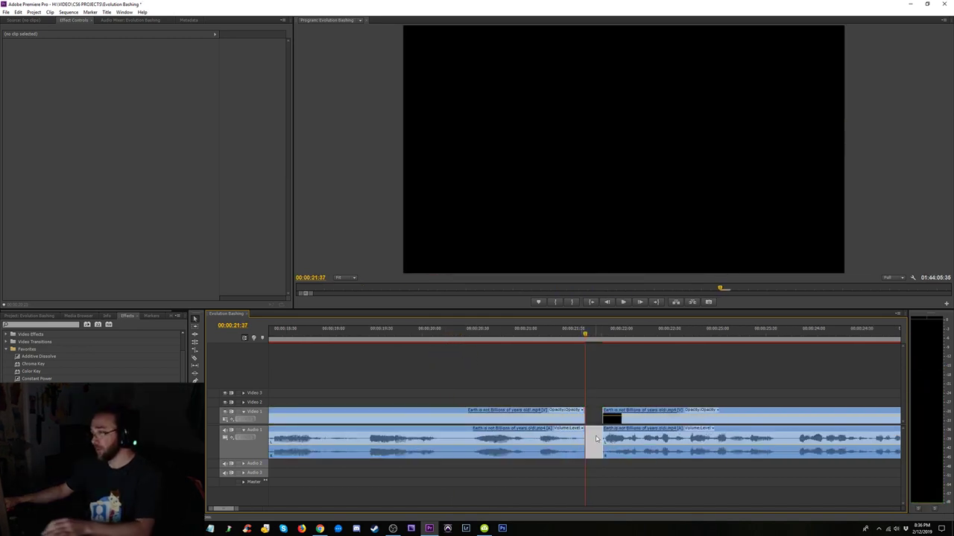
- Trim the start of the Super Nova segment to 00:00:22:05 and close the gap before it
drag(602, 335, 628, 339)
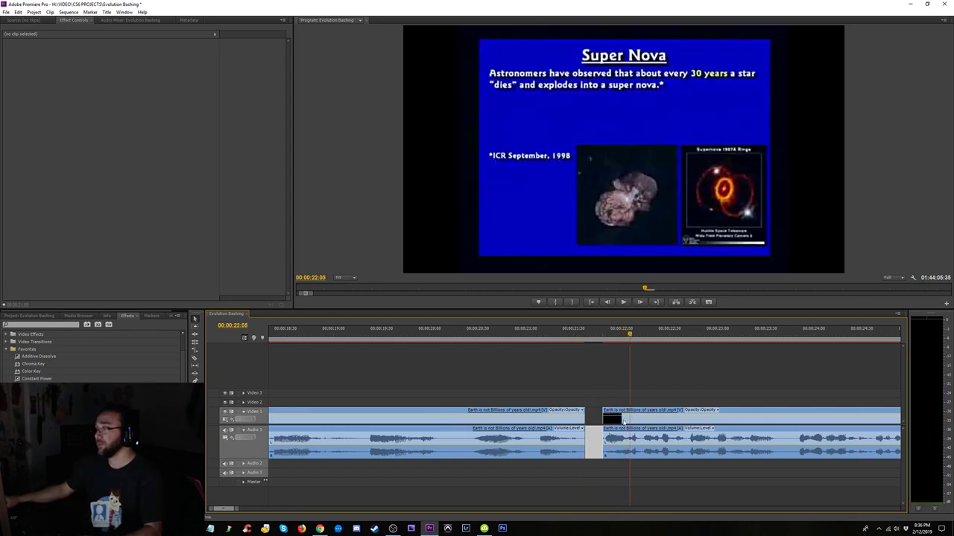
drag(610, 420, 630, 419)
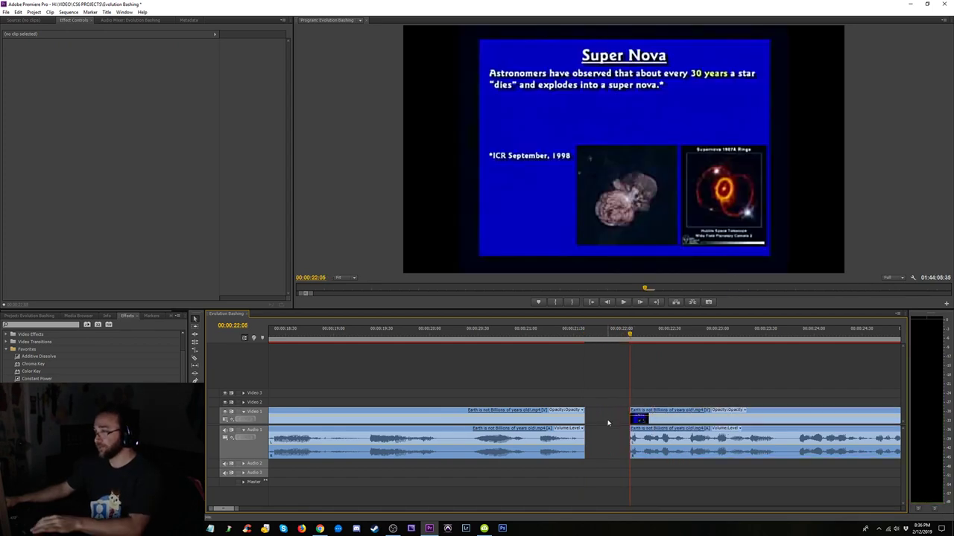
click(608, 423)
key(Delete)
- Add a Constant Power audio transition before the Super Nova segment, shorten it to one frame ending at the cut, and replay the cut
drag(592, 487, 576, 456)
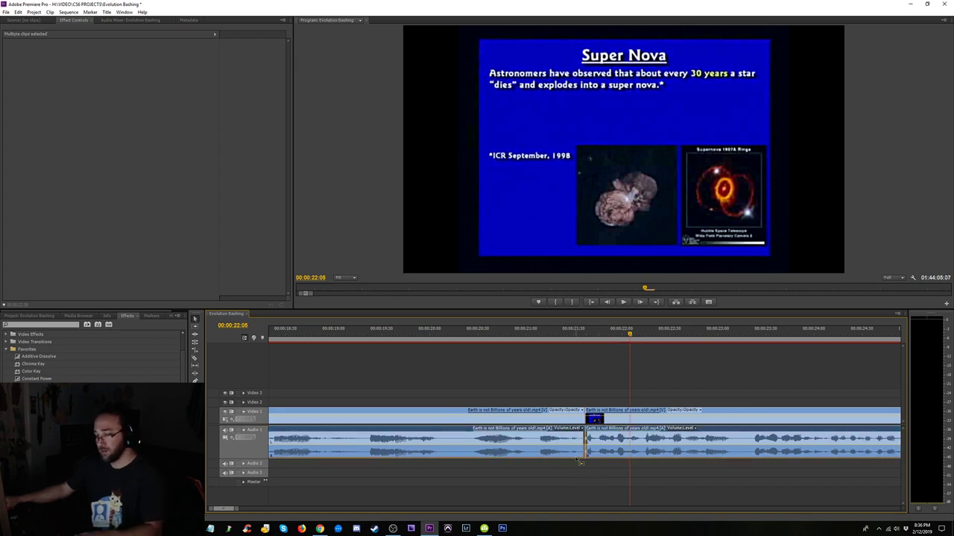
click(564, 334)
key(=)
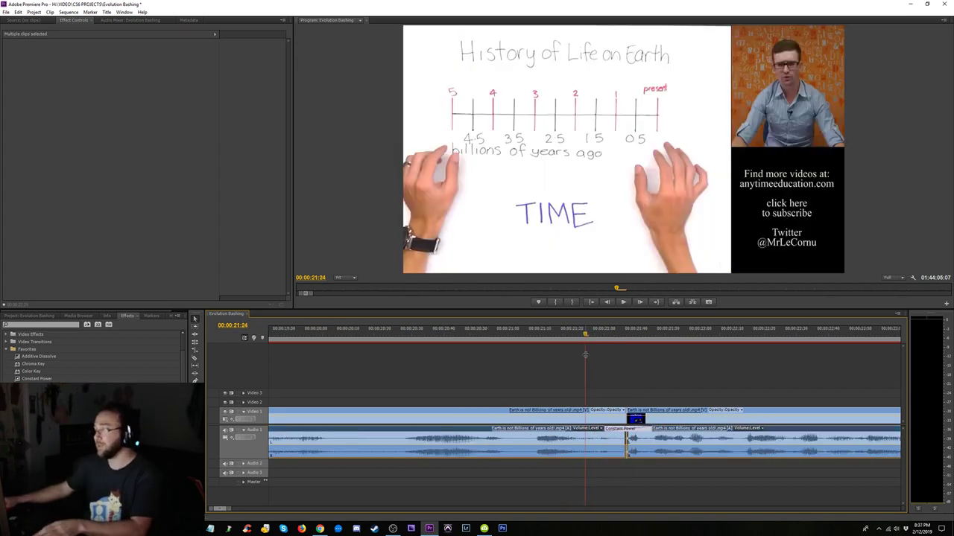
drag(634, 440, 626, 446)
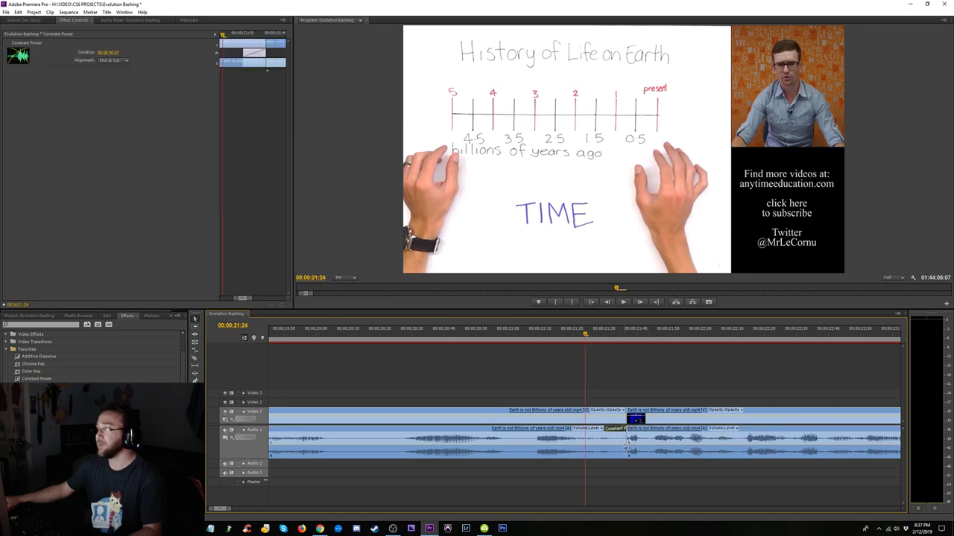
click(521, 335)
key(space)
key(space)
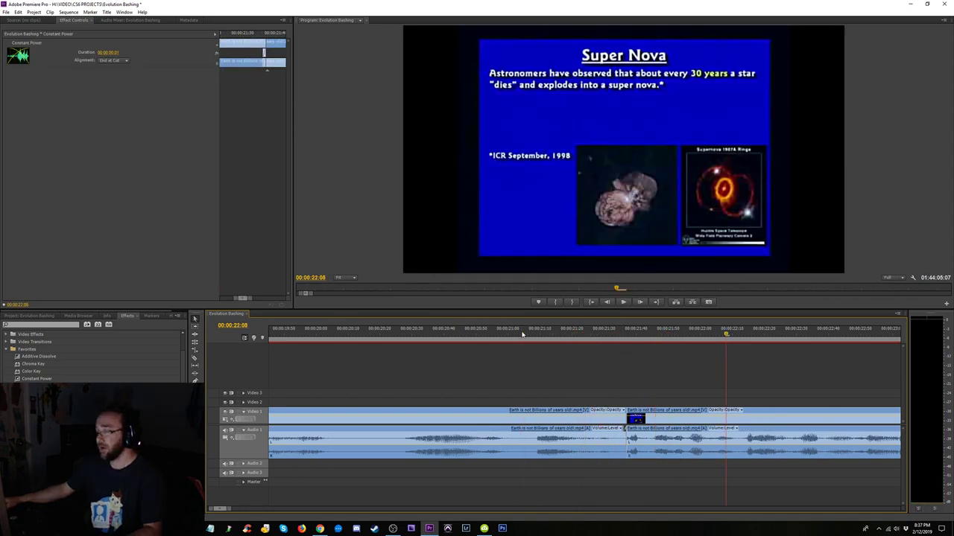
- Listen to the Super Nova segment from about 00:00:20 to 00:00:37 and return to 00:00:34:11, before the DNA Evidence for Evolution cut
key(minus)
key(minus)
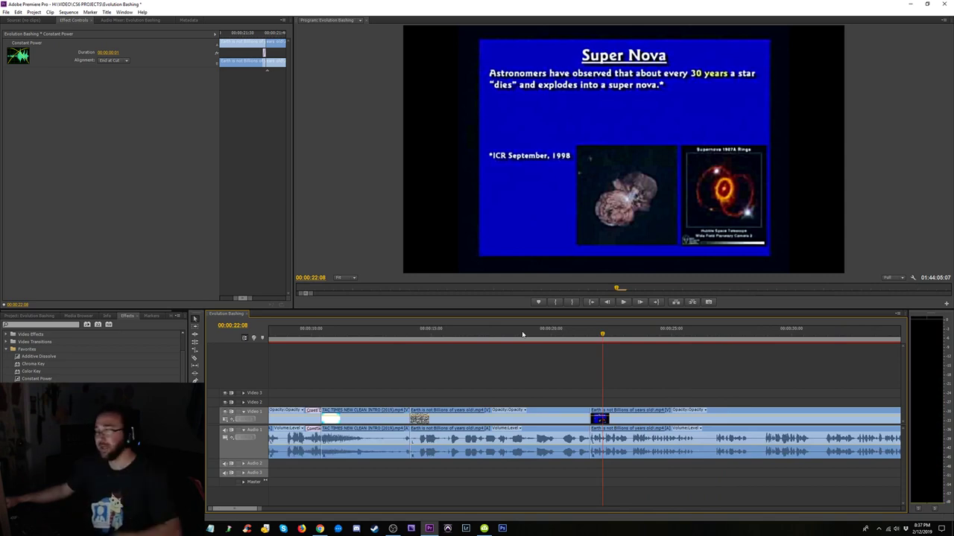
click(543, 337)
key(space)
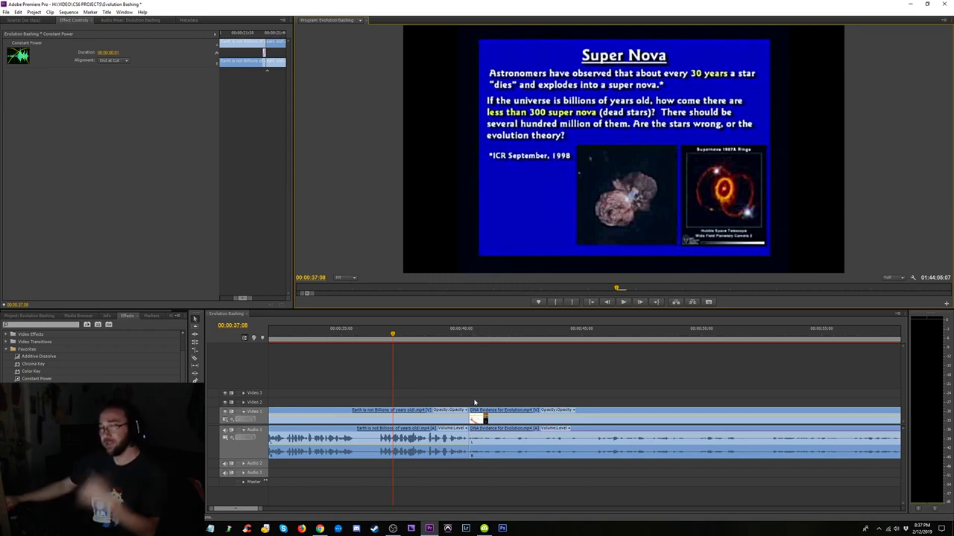
key(minus)
key(minus)
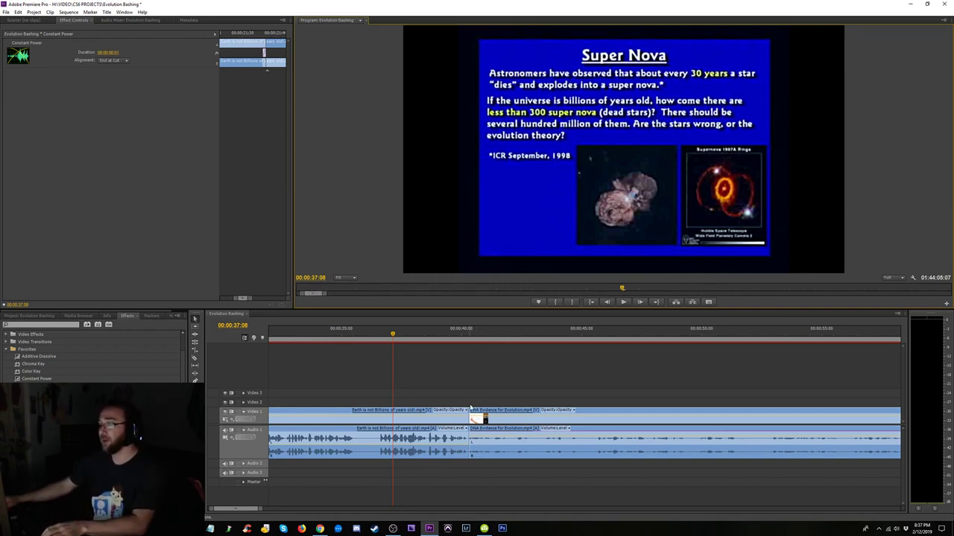
click(389, 336)
key(minus)
key(equal)
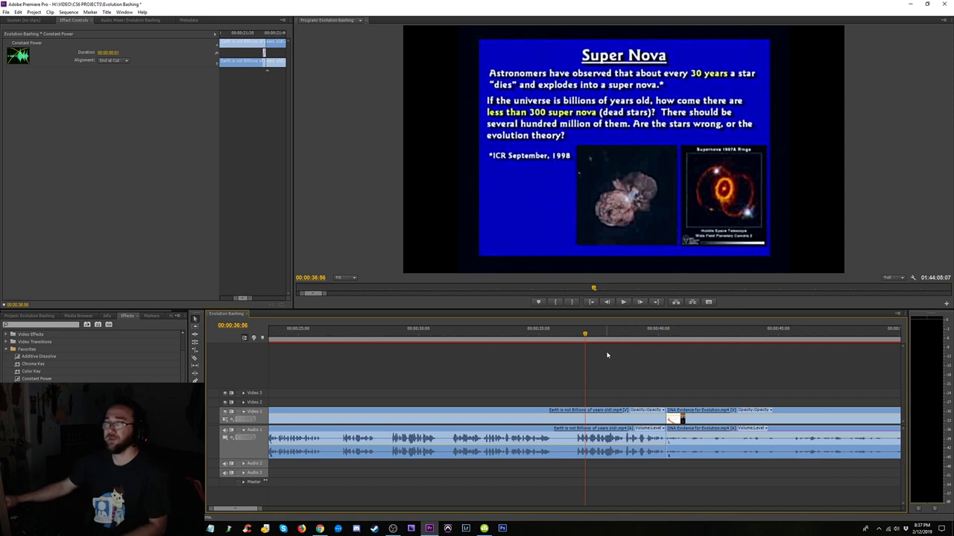
click(521, 334)
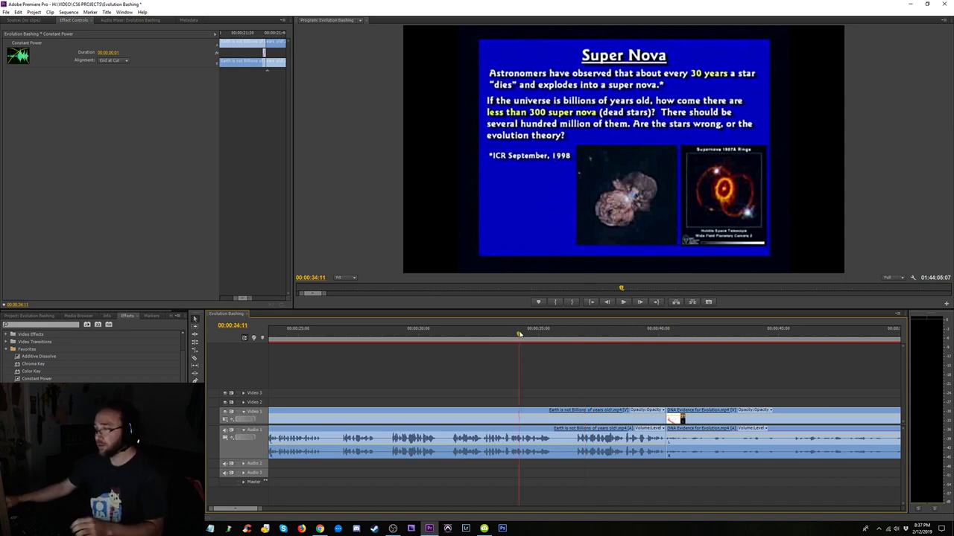
- Watch the sequence full screen from about 00:00:08 to 00:02:00:43 to check the edits made so far
key(minus)
key(space)
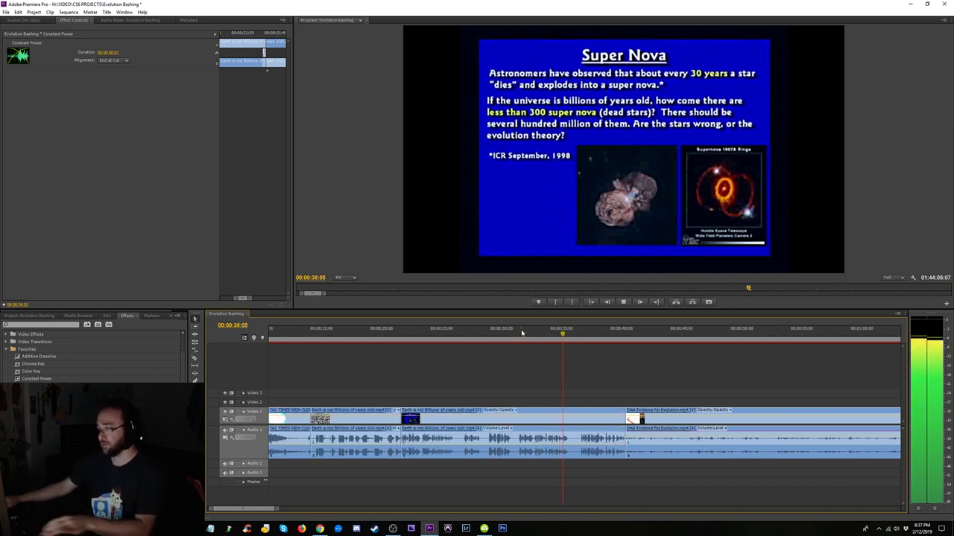
click(359, 336)
key(minus)
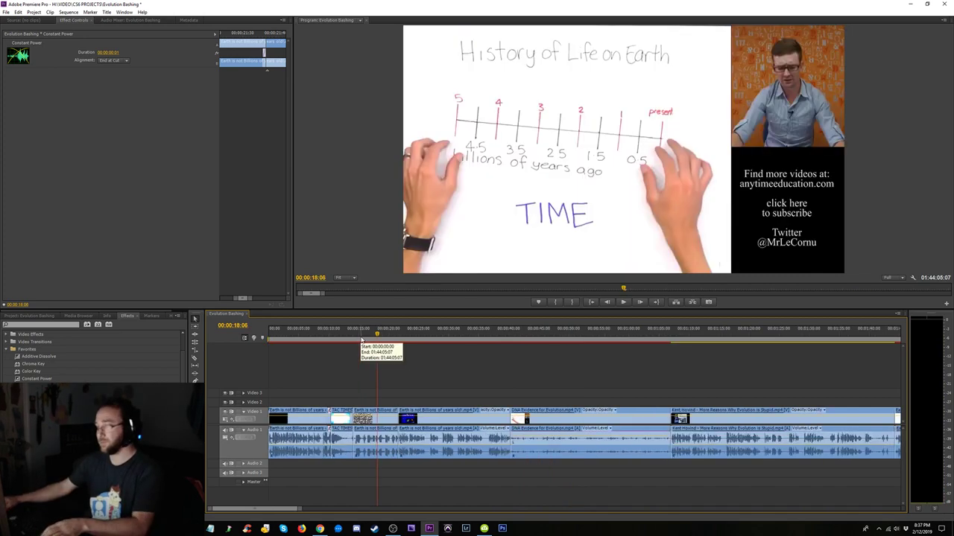
drag(339, 336, 316, 339)
key(space)
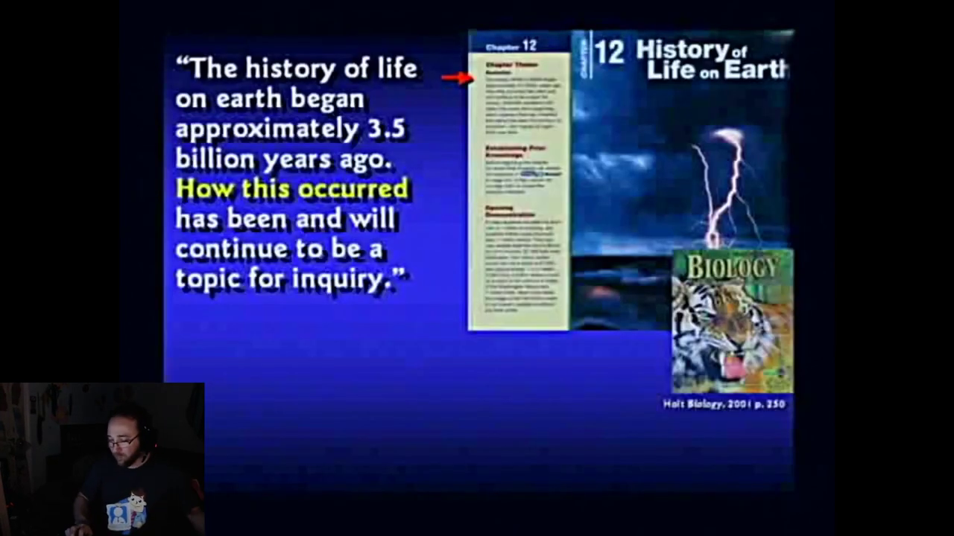
key(Escape)
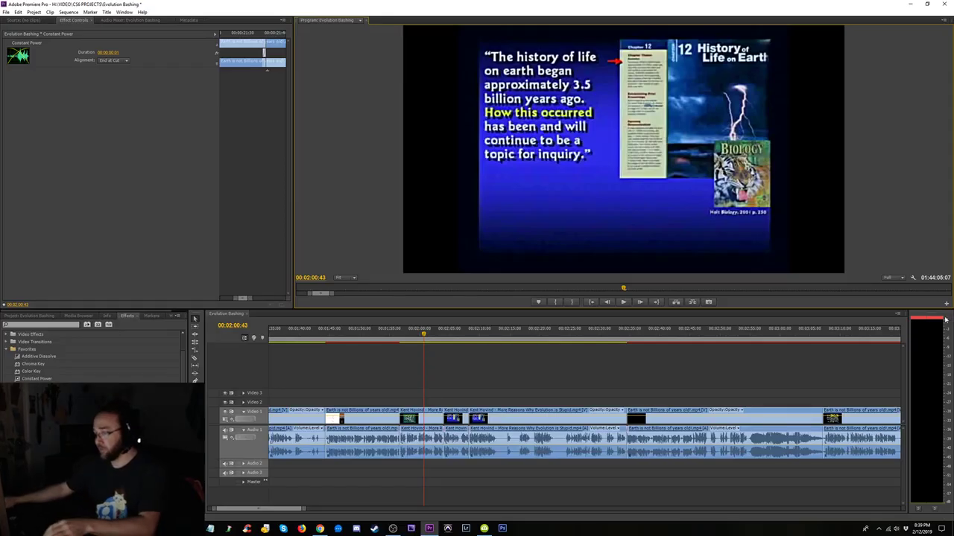
- Trim the pause around the cut into the Genesis 1:21 slide at about 00:01:56 and close the gap
click(396, 333)
key(equal)
key(equal)
key(equal)
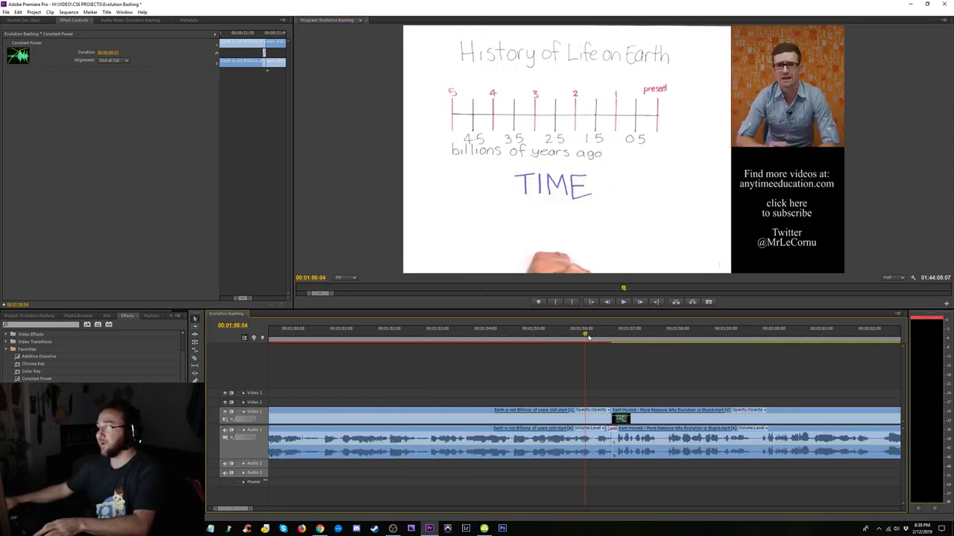
key(space)
key(equal)
key(space)
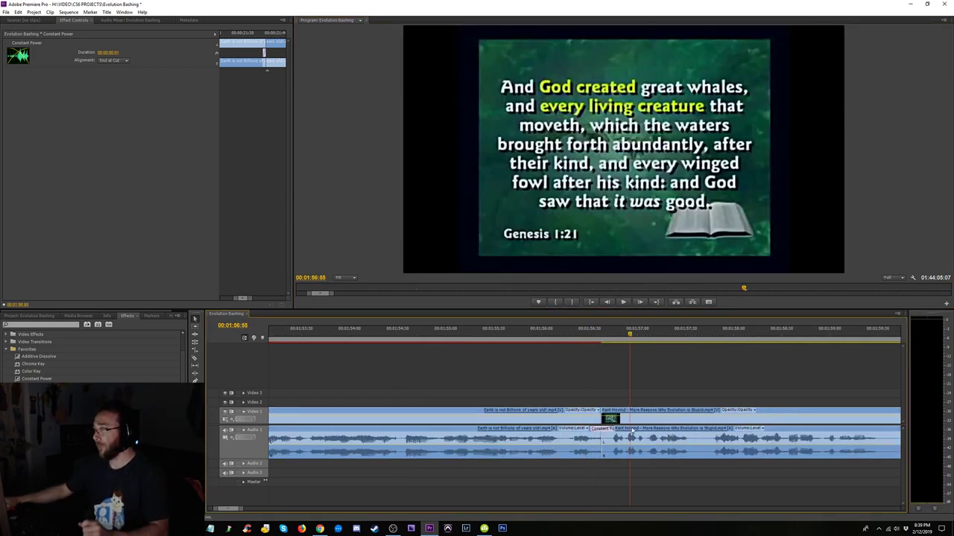
mouse_move(604, 435)
mouse_down()
mouse_move(613, 436)
mouse_move(593, 434)
mouse_up()
click(605, 441)
key(Delete)
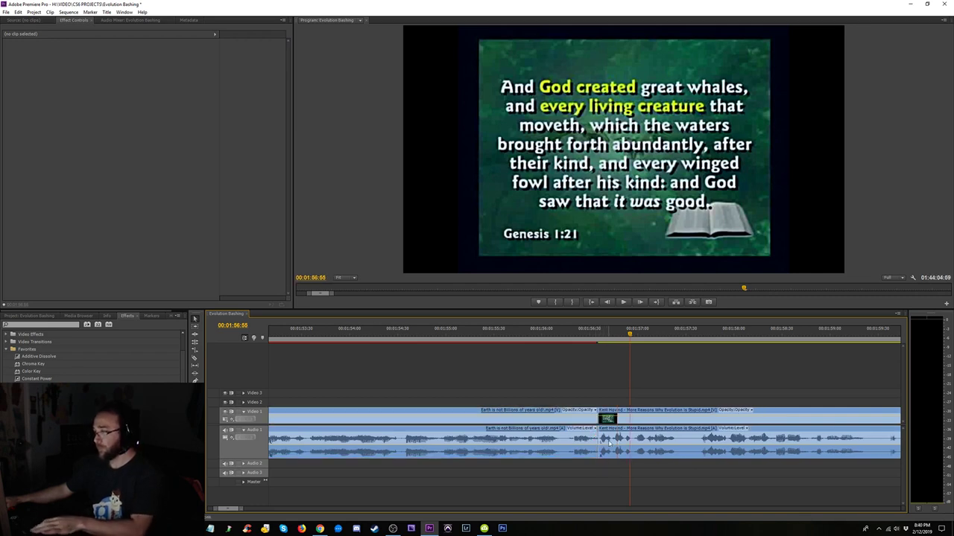
- Add a Constant Power audio transition at the cut into the Genesis 1:21 slide and replay it
drag(605, 474, 591, 451)
key(ctrl+shift+d)
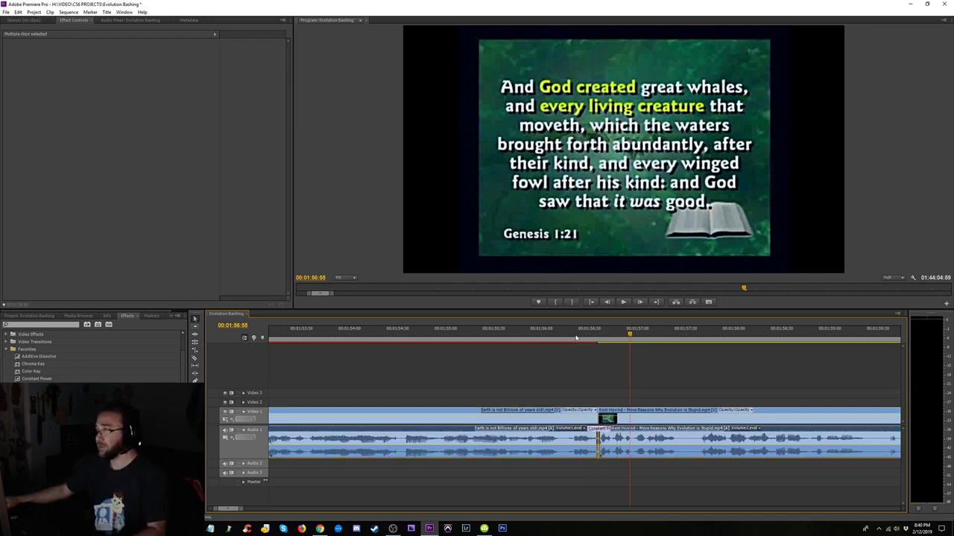
click(573, 335)
key(=)
key(space)
key(space)
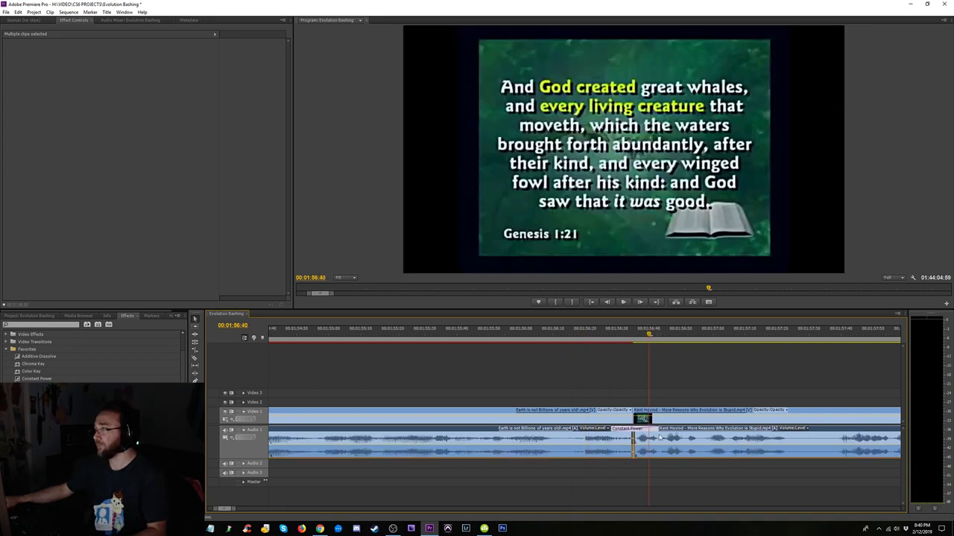
- Try shortening the Constant Power transition before the Genesis 1:21 slide to nine frames, and replay the cut
click(634, 435)
click(491, 334)
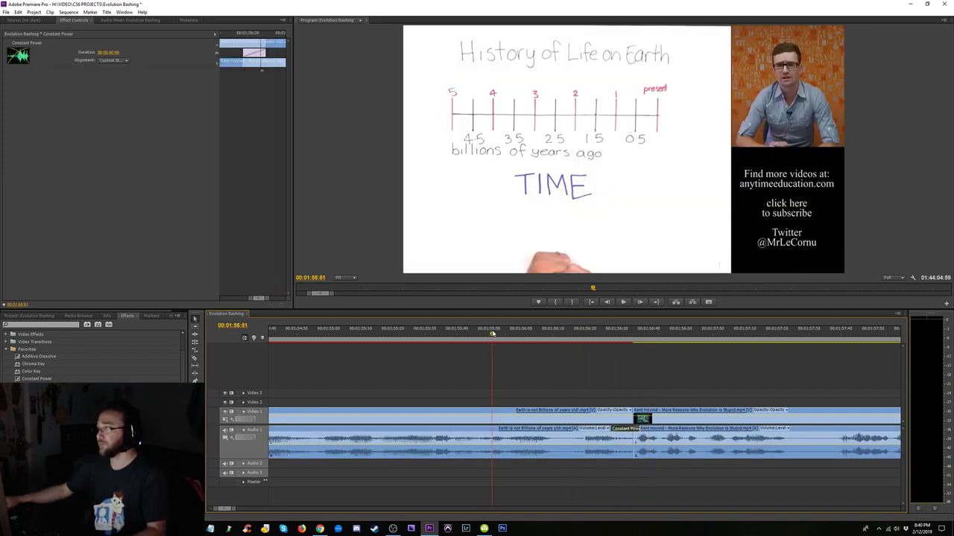
key(space)
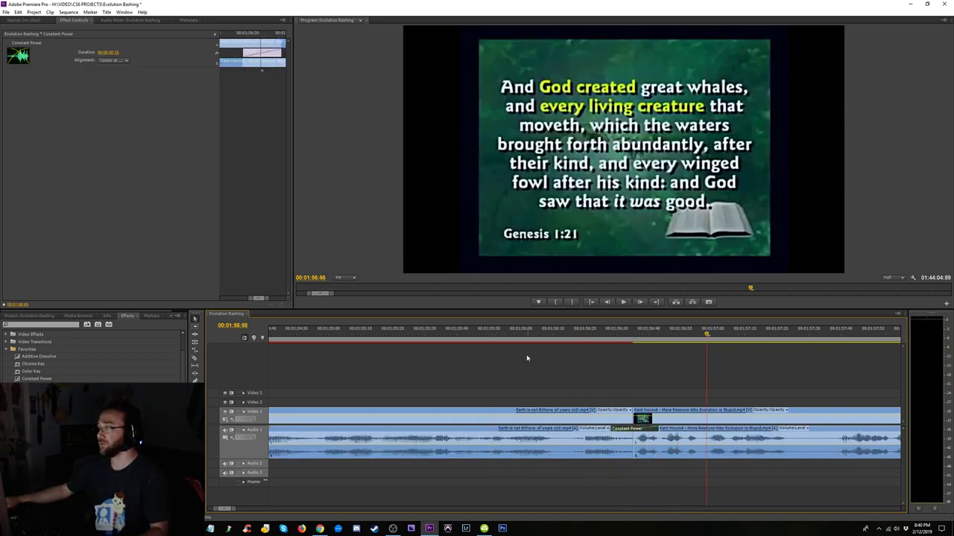
click(493, 335)
key(space)
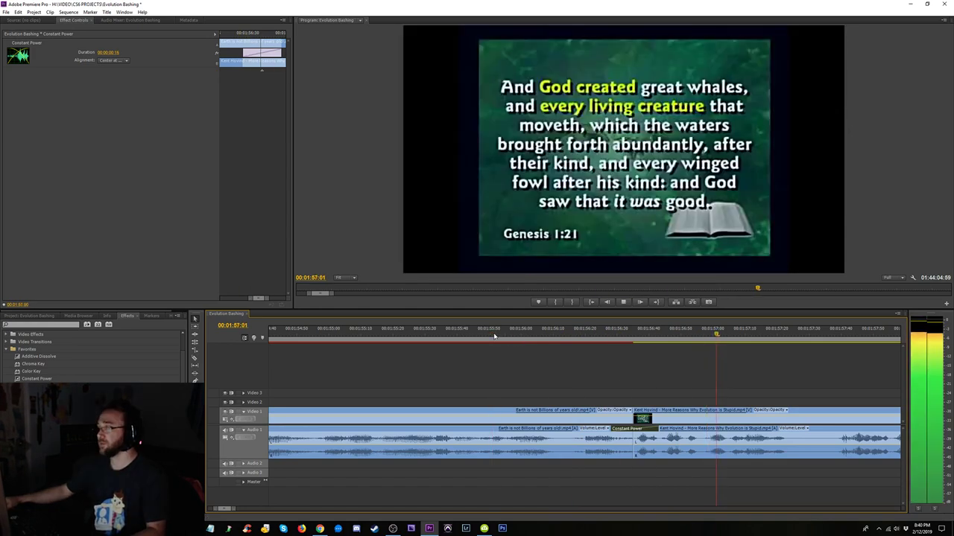
- Watch the sequence full screen from 00:01:57 to 00:02:41:26, and again from about 00:02:36 to 00:02:51:23
key(minus)
key(minus)
key(minus)
key(minus)
key(ctrl+grave)
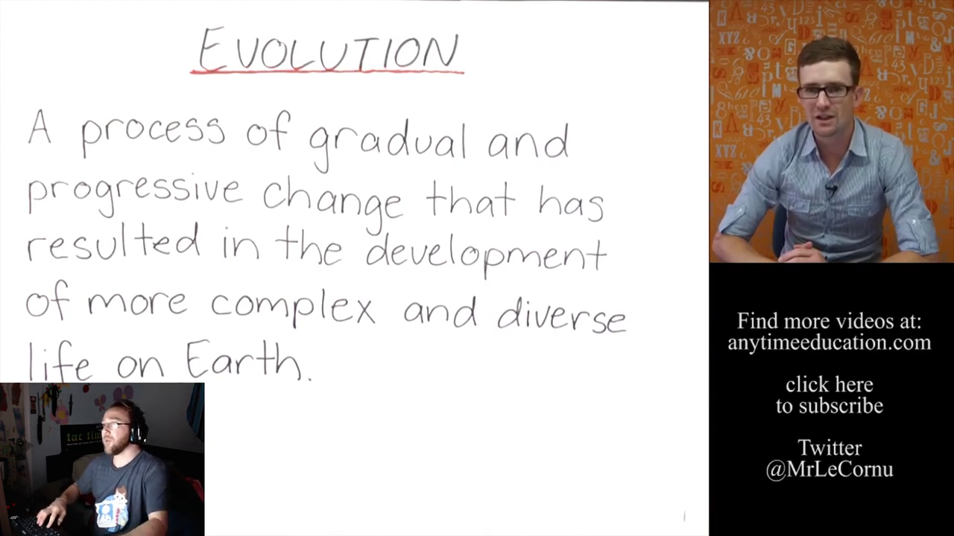
key(space)
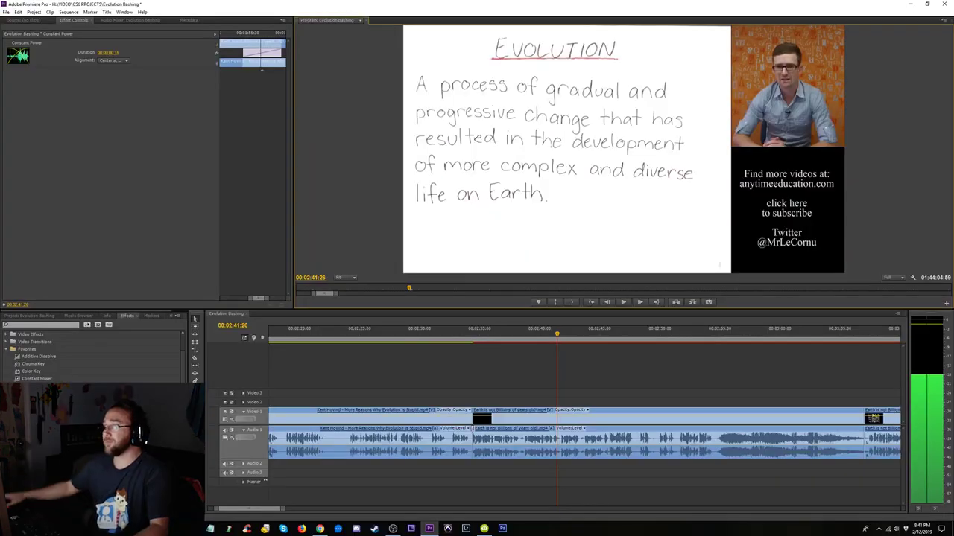
click(504, 338)
key(space)
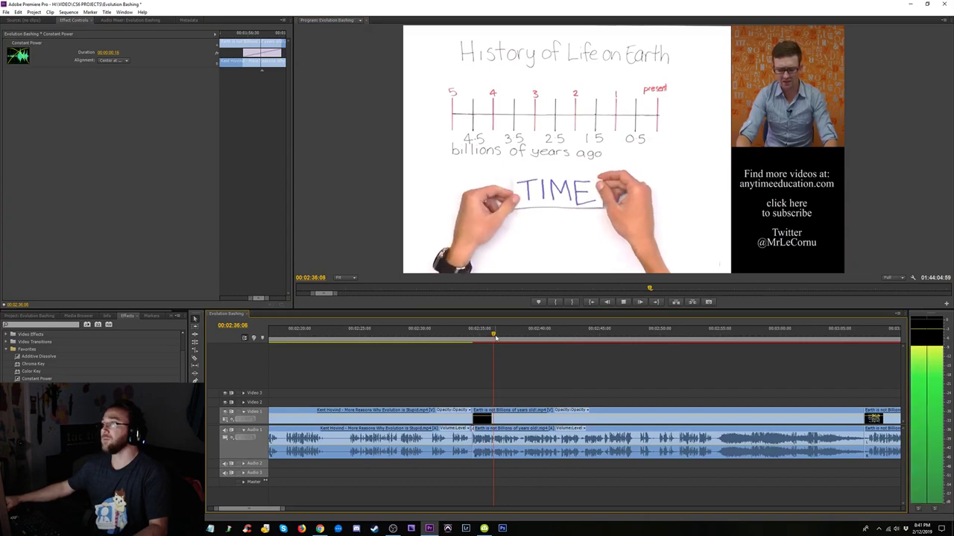
key(ctrl+grave)
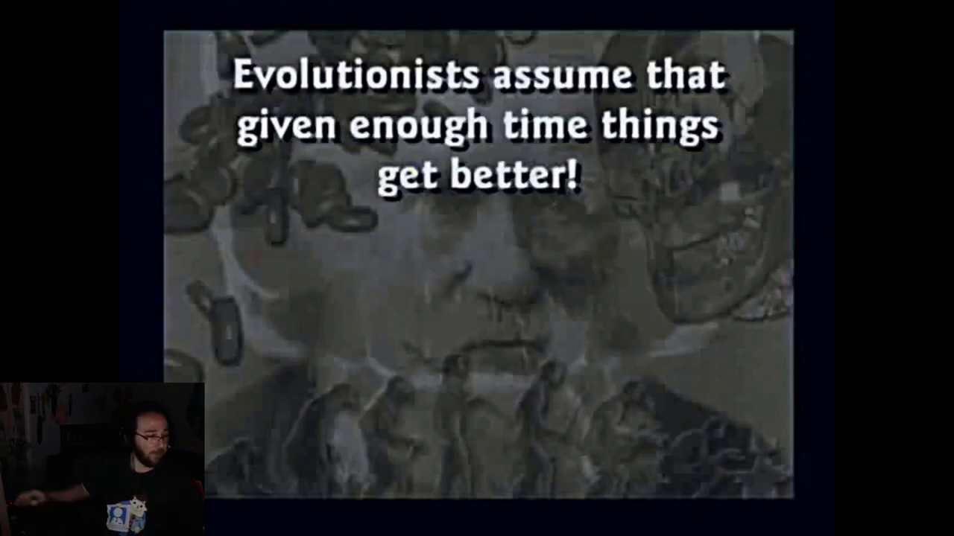
key(Escape)
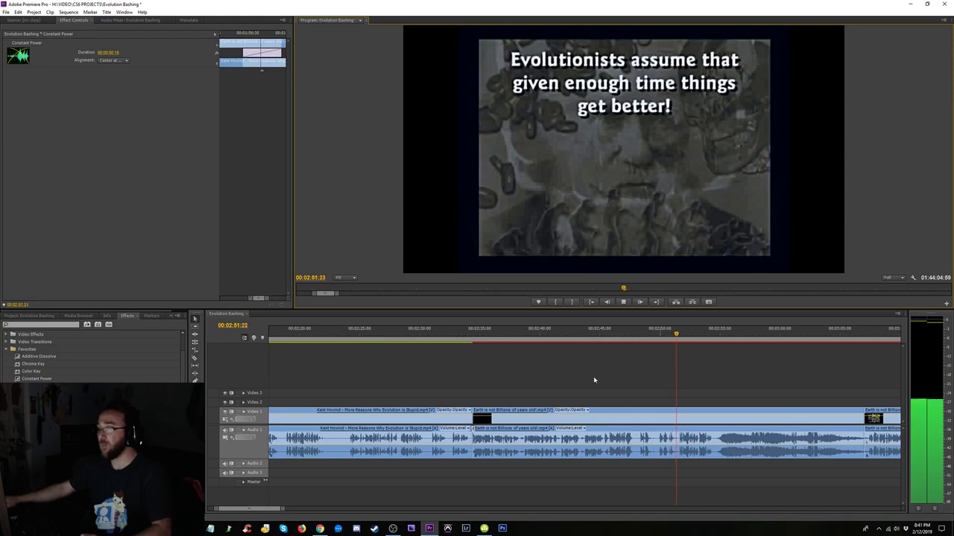
- Replay the end of the Evolution definition from 00:02:44:51 and split only the video at 00:02:45:39
drag(632, 333, 601, 338)
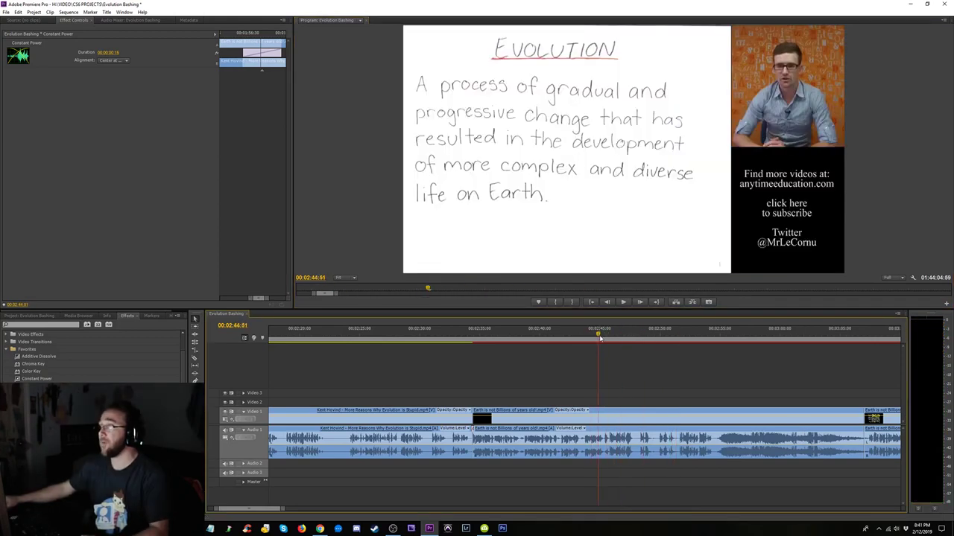
key(space)
key(equal)
key(equal)
key(equal)
key(space)
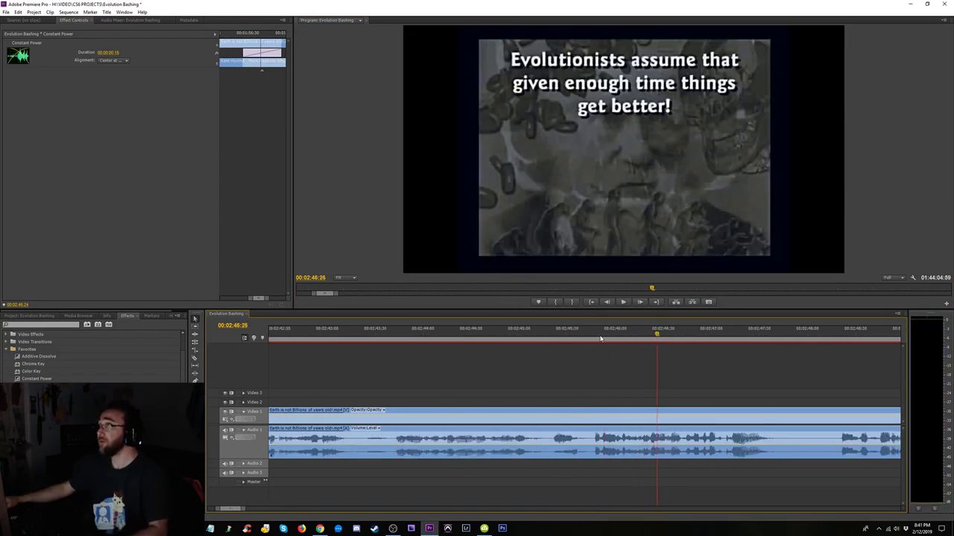
drag(657, 337, 583, 346)
click(582, 415)
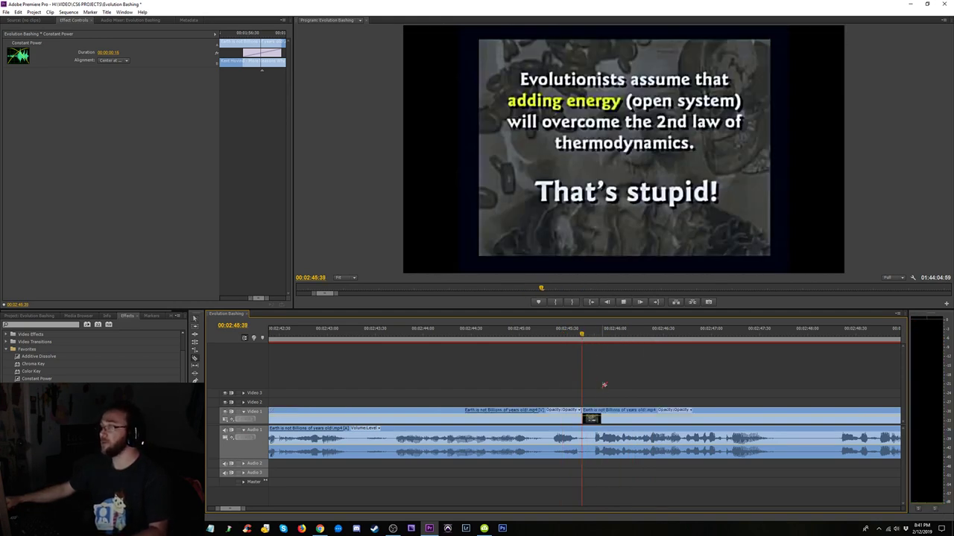
- Split only the video at 00:02:46:26 and delete the "adding energy" slide piece before it, keeping the audio
key(space)
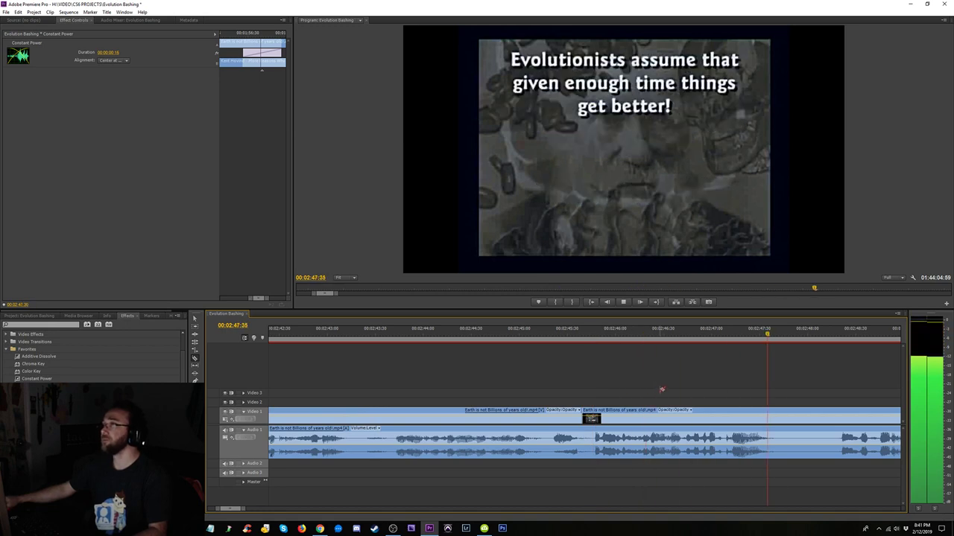
key(space)
drag(581, 342, 657, 344)
click(656, 414)
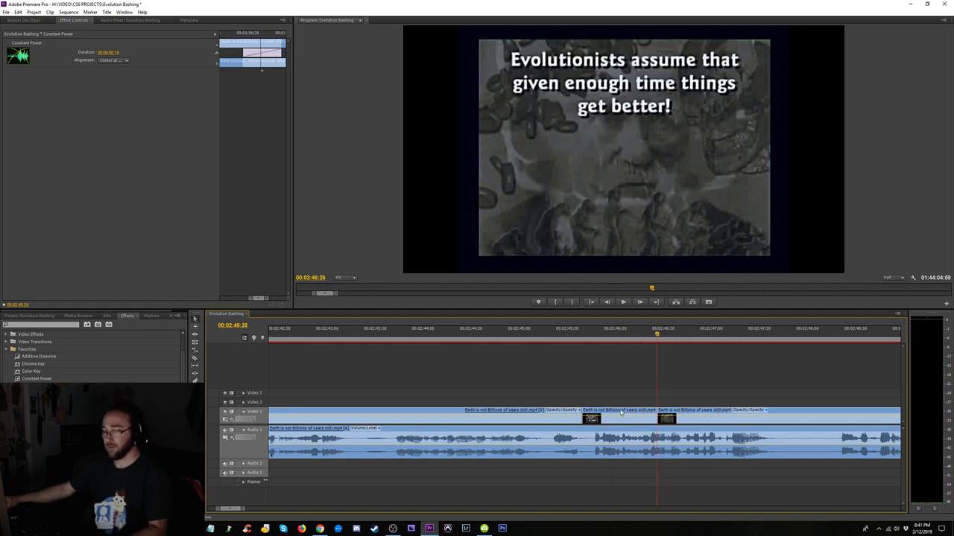
click(621, 414)
key(Delete)
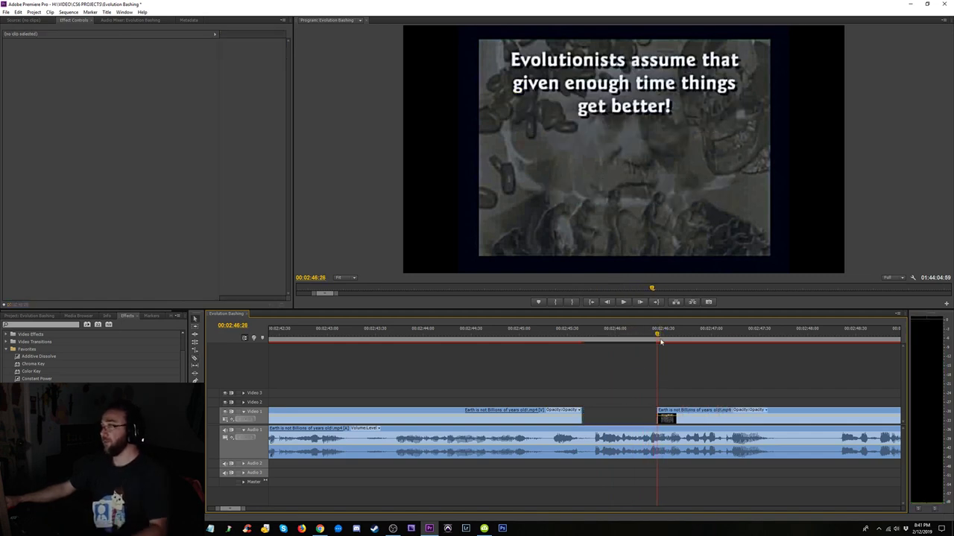
- Split the video at 00:02:47:58 and copy the "given enough time things get better" piece before it back to fill the gap
drag(660, 342, 805, 343)
click(799, 419)
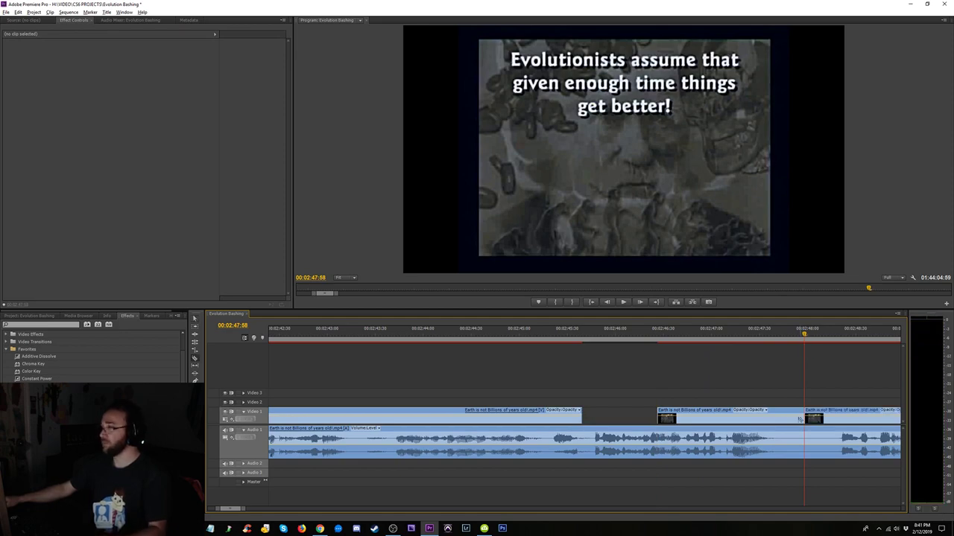
key(v)
drag(762, 419, 687, 419)
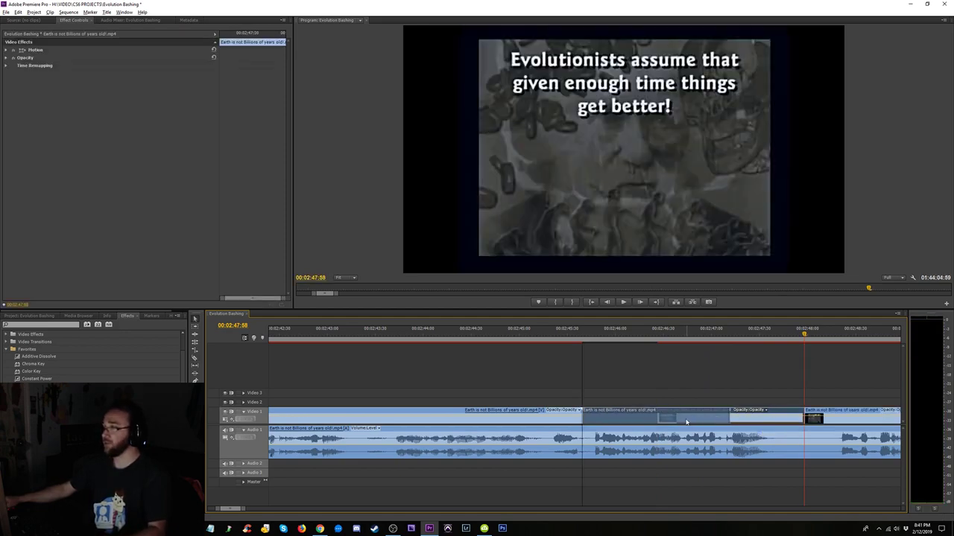
click(540, 336)
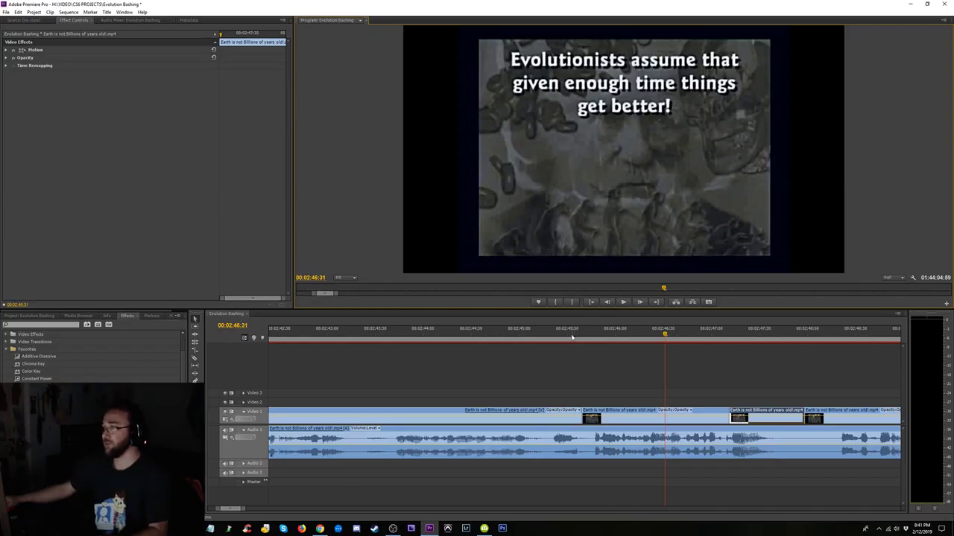
- Move the copied slide piece back to start at 00:02:45:35 and extend the start of the following piece to meet its end
click(570, 336)
key(equal)
key(equal)
drag(587, 336, 604, 348)
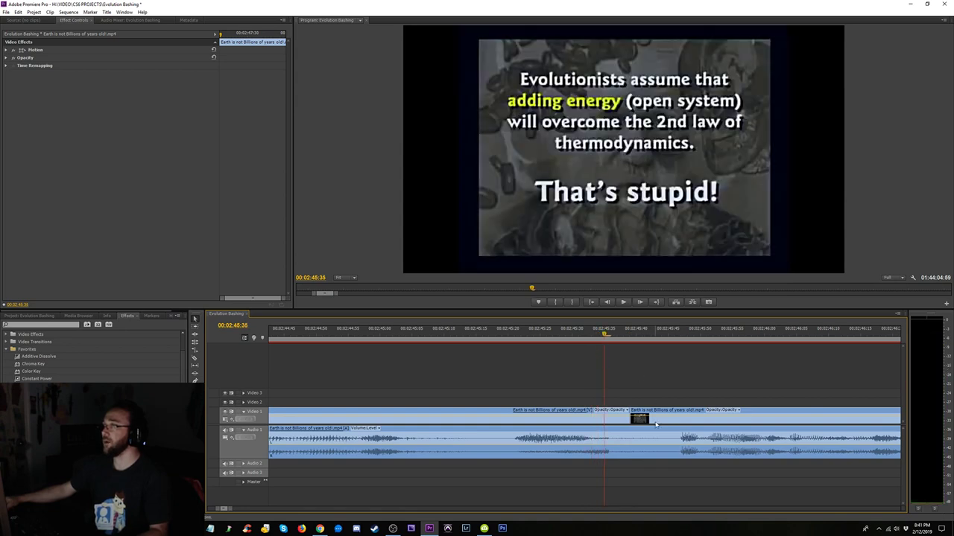
drag(656, 424, 630, 423)
key(minus)
key(minus)
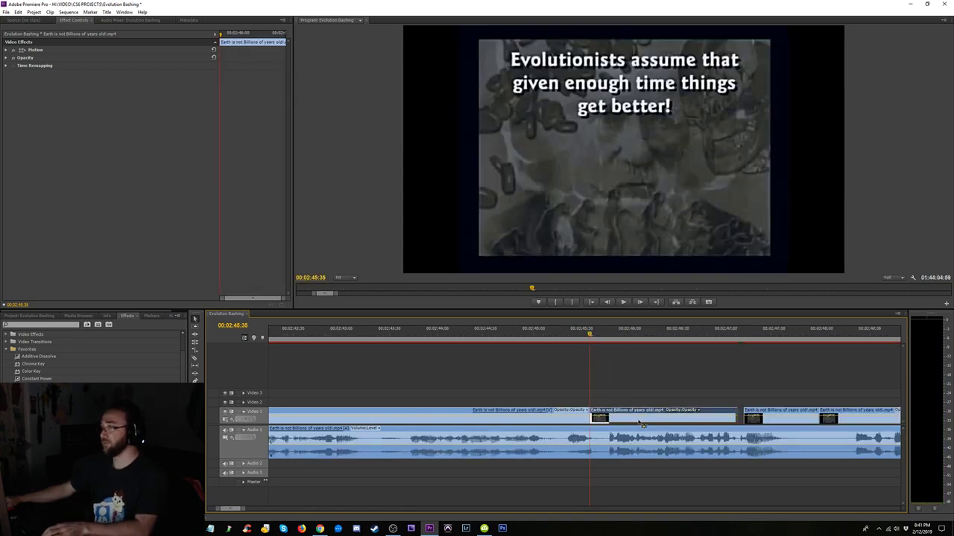
drag(750, 419, 744, 420)
click(664, 398)
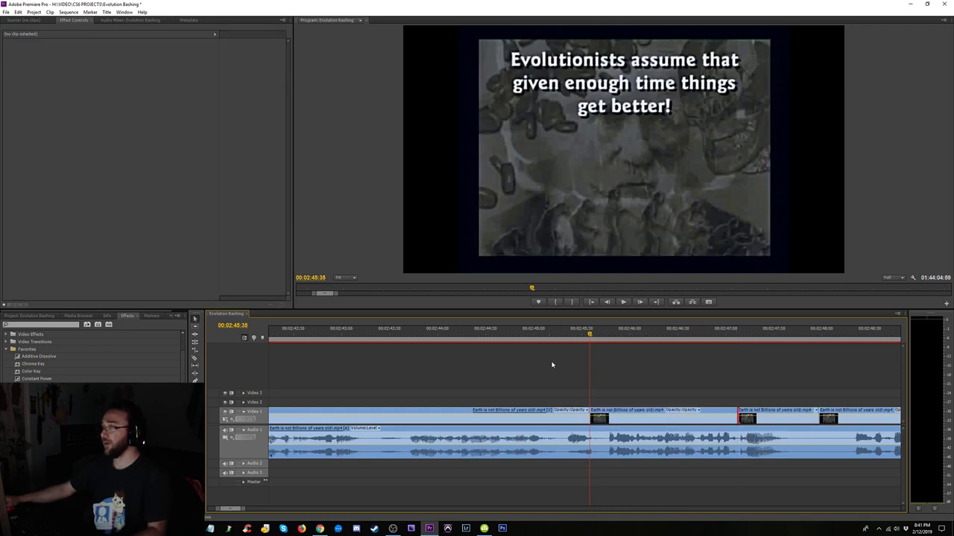
- Cut out the pause in both video and audio from 00:02:45:14 to just before the slide's narration starts, and close the gap
drag(529, 335, 556, 334)
key(c)
click(558, 417)
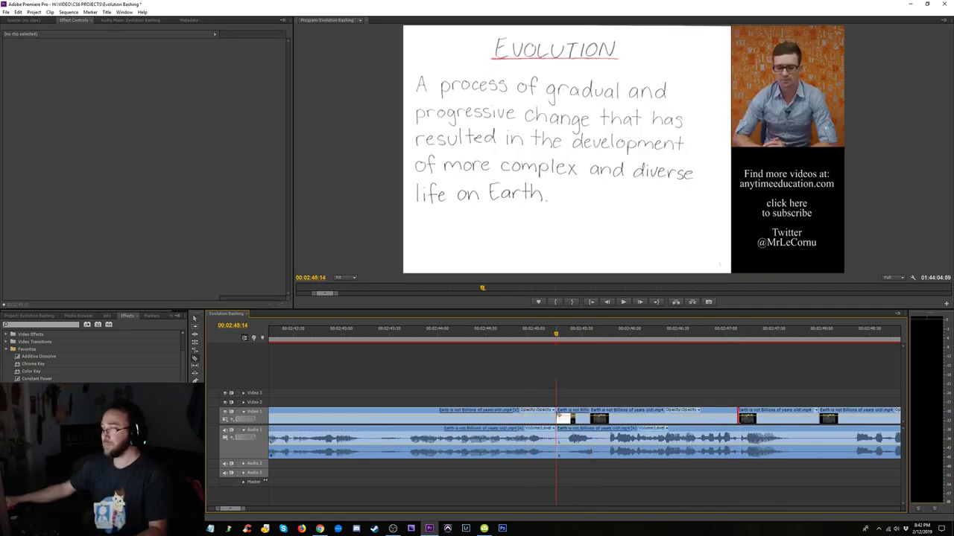
drag(580, 339, 561, 334)
click(608, 417)
click(608, 443)
key(v)
click(581, 431)
key(shift+Delete)
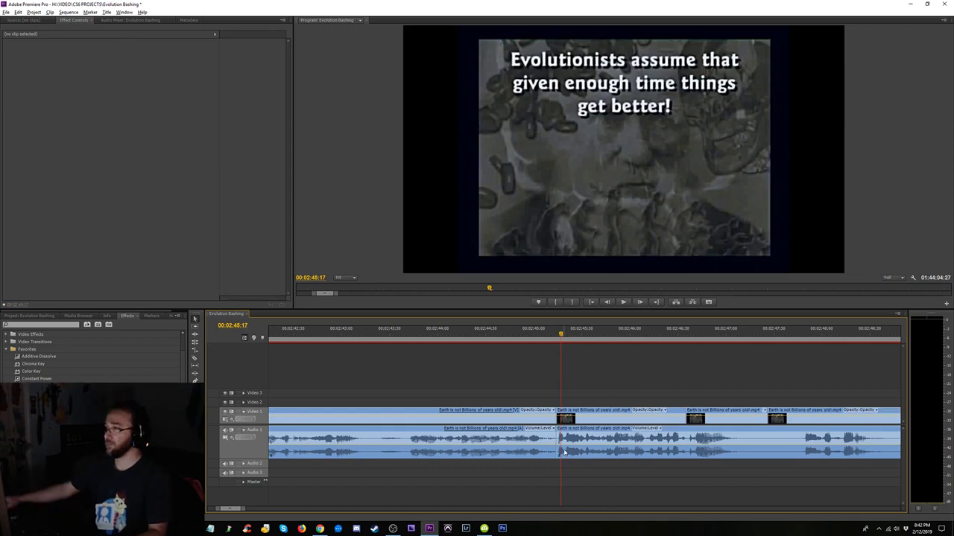
- Add a Constant Power audio transition at the 00:02:45:14 cut, shorten it to 11 frames, and replay the cut
drag(571, 470, 547, 453)
key(ctrl+shift+d)
click(522, 335)
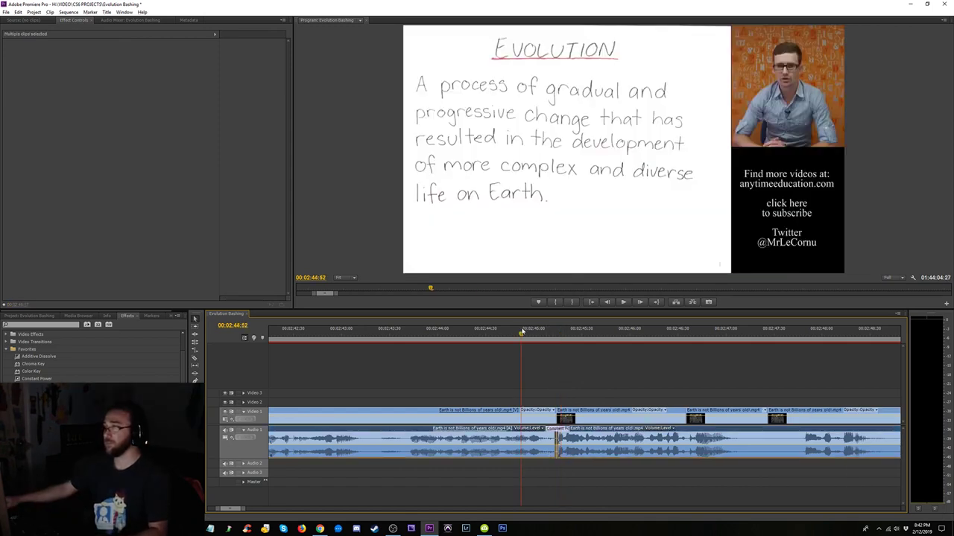
key(space)
click(567, 429)
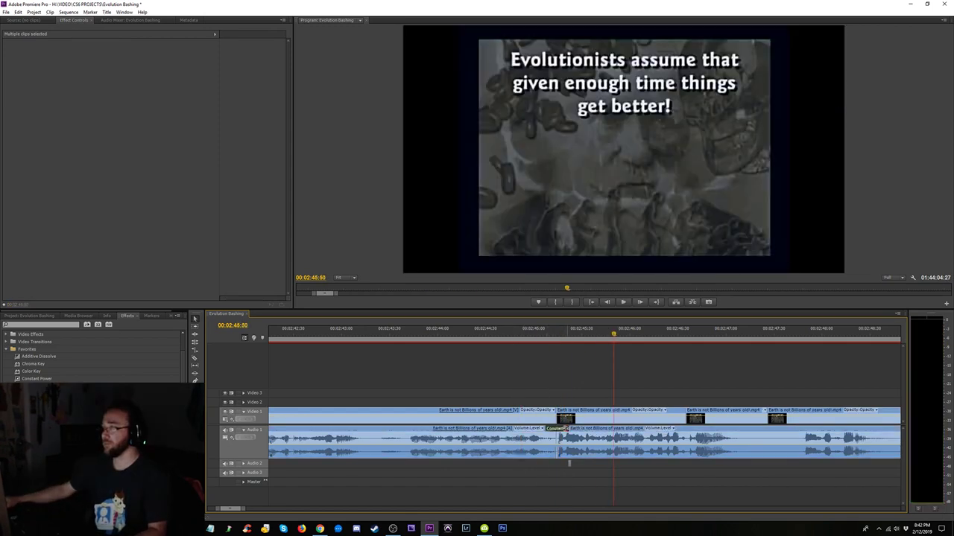
click(474, 333)
key(space)
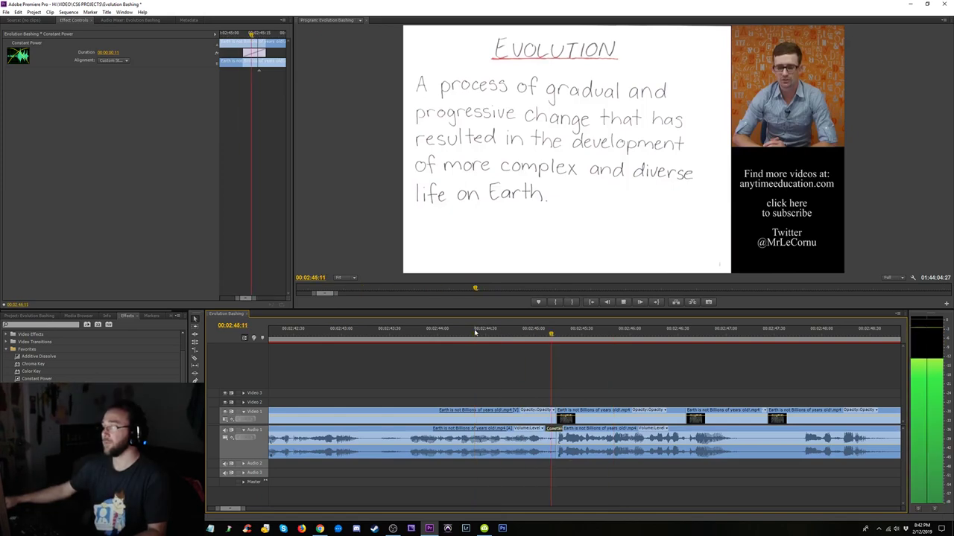
- Play the sequence on from the 00:02:45:14 cut to the moon-age article at about 00:04:41 to check its flow
key(minus)
key(minus)
key(minus)
key(minus)
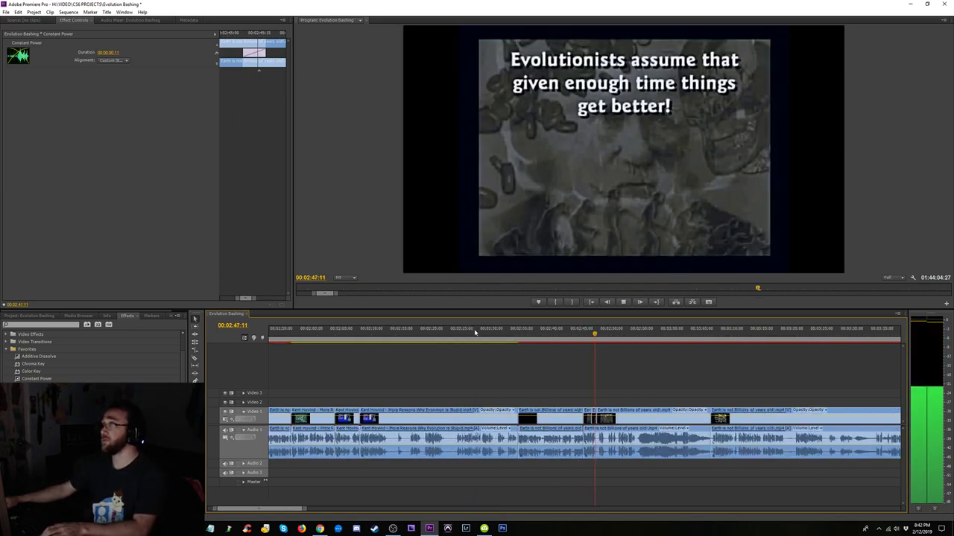
key(minus)
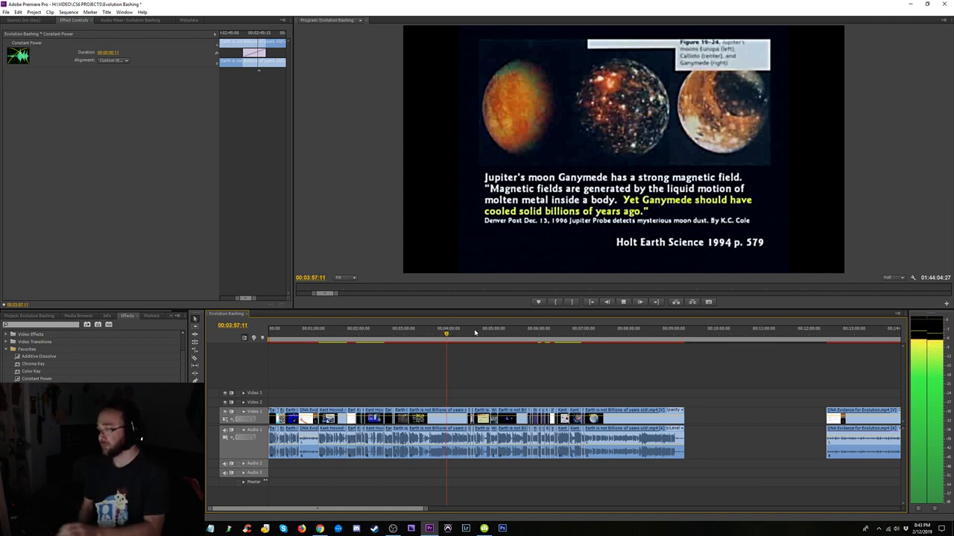
key(=)
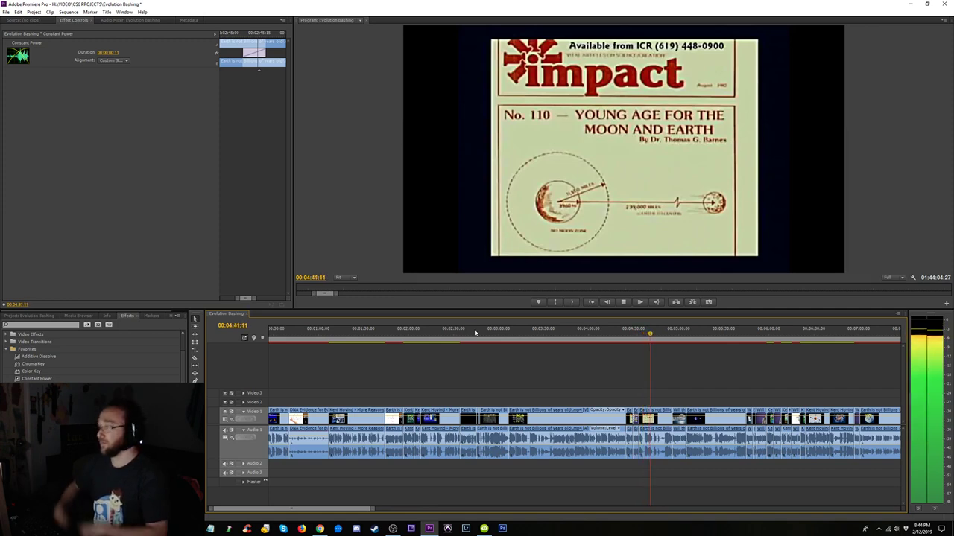
- Review the Jupiter slide, the History of Life drawing and the Ganymede slide between about 00:03:18 and 00:04:18
key(minus)
click(436, 334)
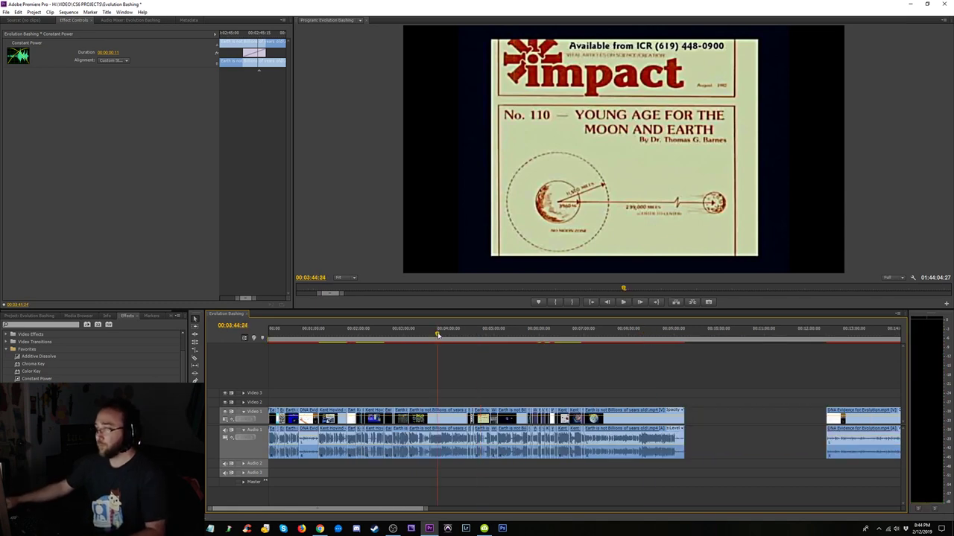
key(equal)
key(equal)
key(equal)
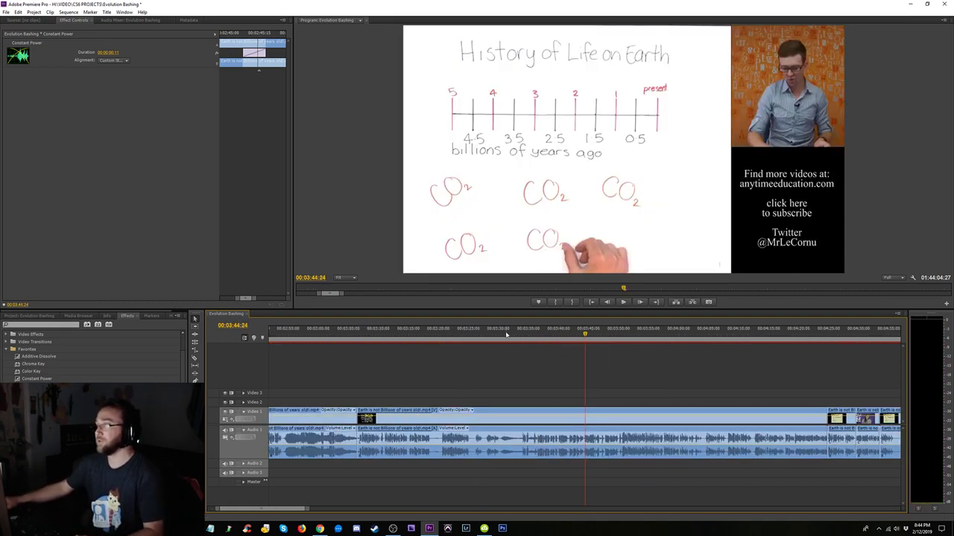
click(525, 334)
key(space)
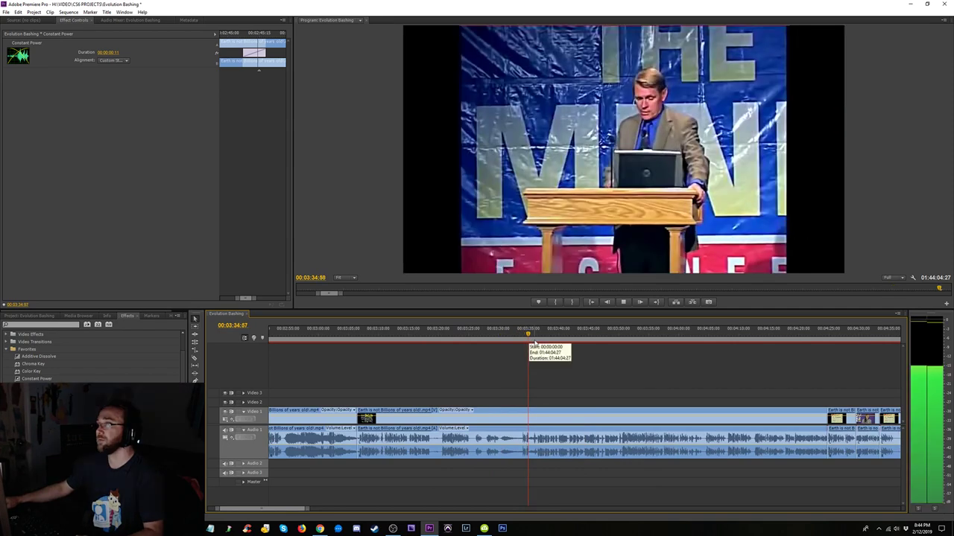
click(422, 336)
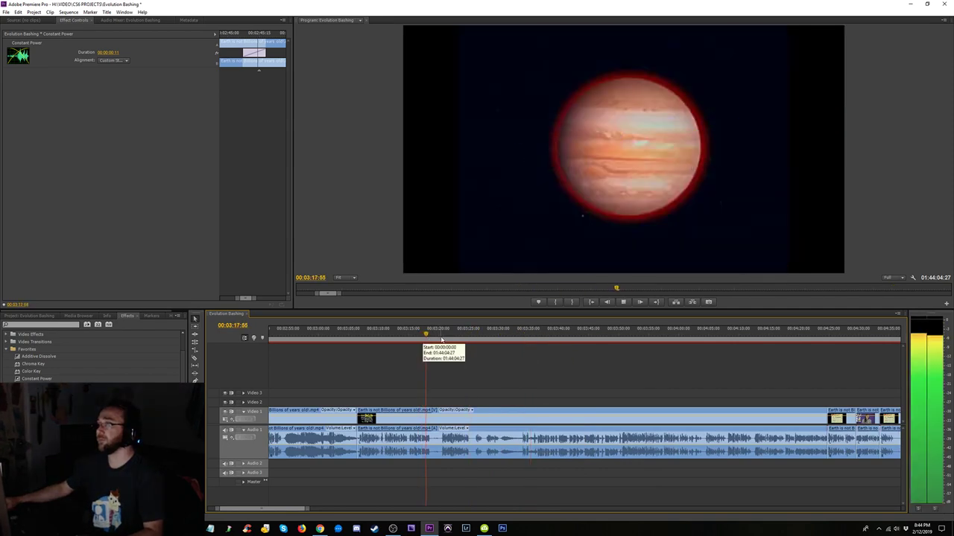
drag(442, 335, 592, 345)
key(space)
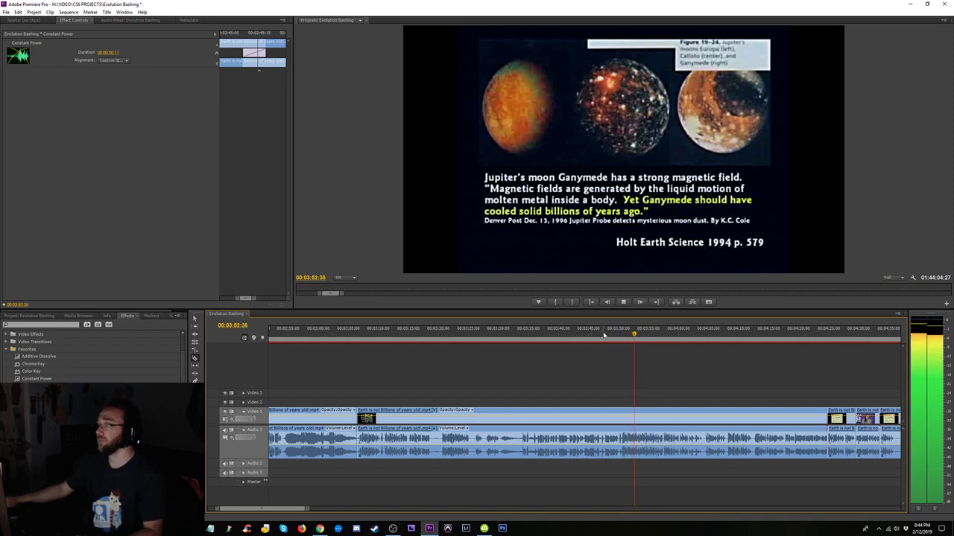
click(528, 335)
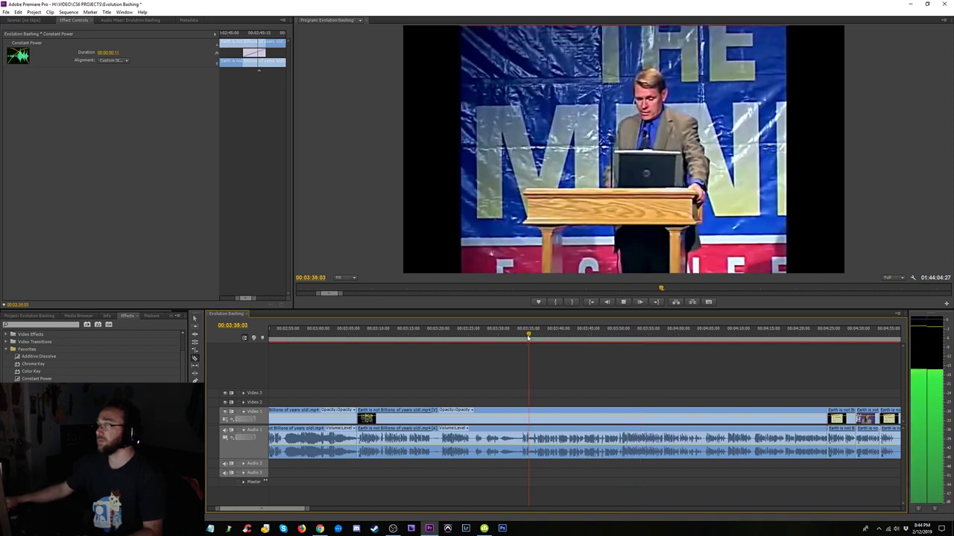
click(612, 336)
click(618, 335)
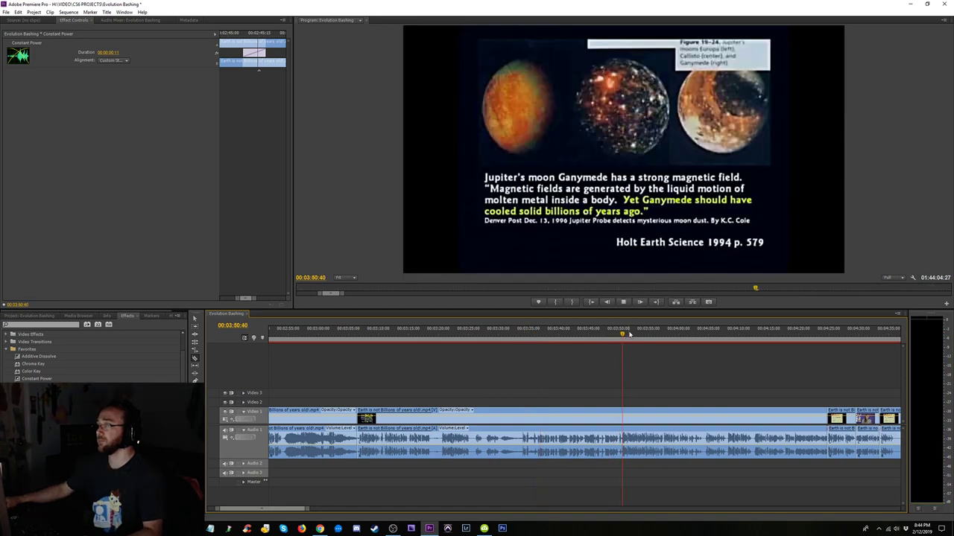
click(673, 335)
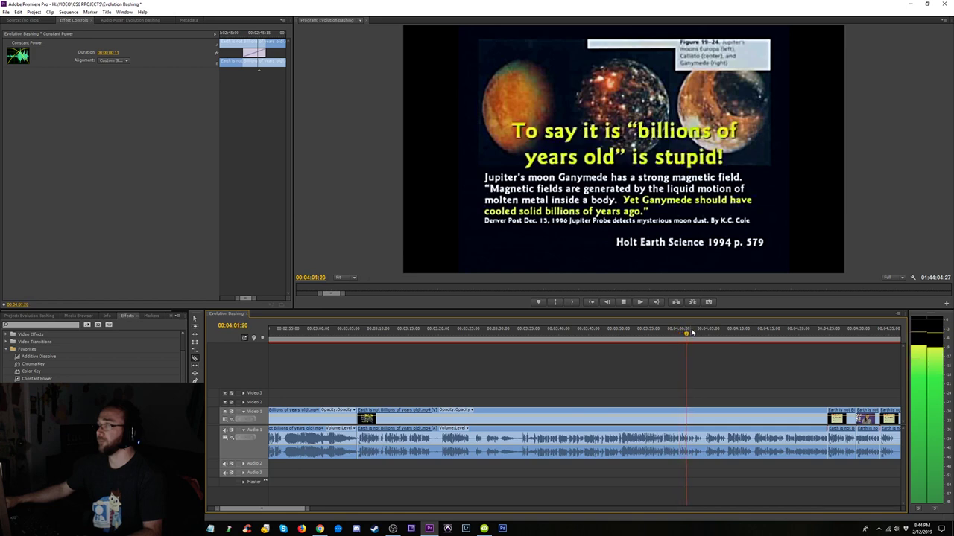
click(714, 334)
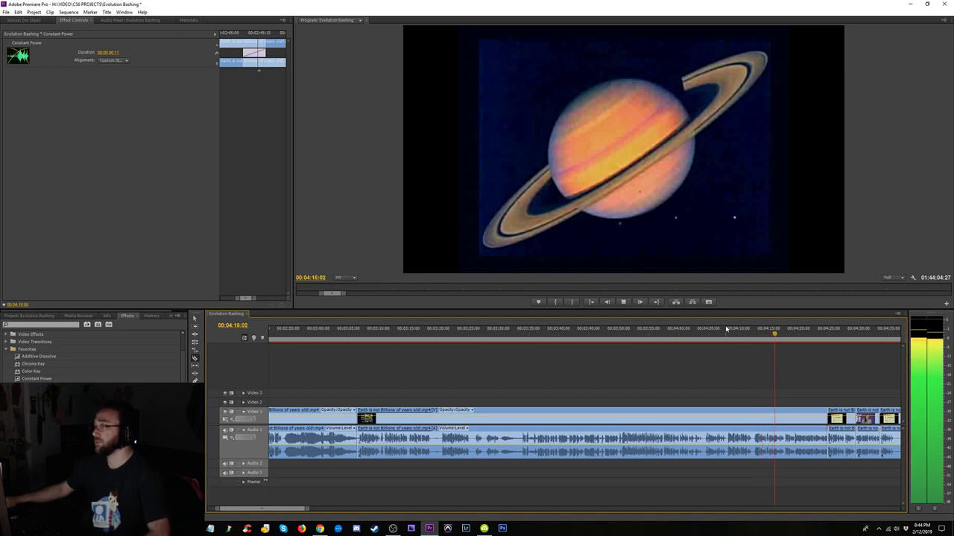
- Examine the last clip before the gap, from the Saturn slide around 00:04:18 on to the tactimes.com title near 00:08:15
key(minus)
key(minus)
key(minus)
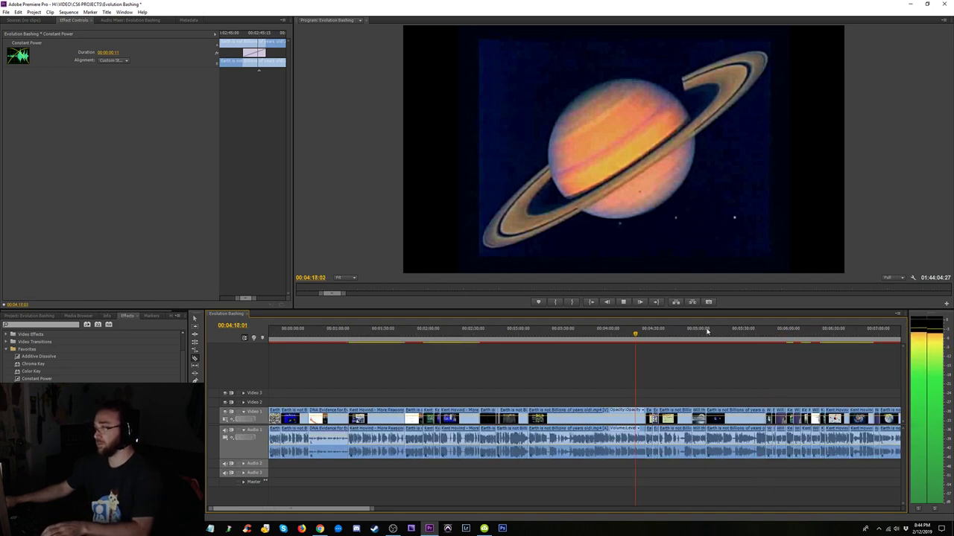
click(582, 338)
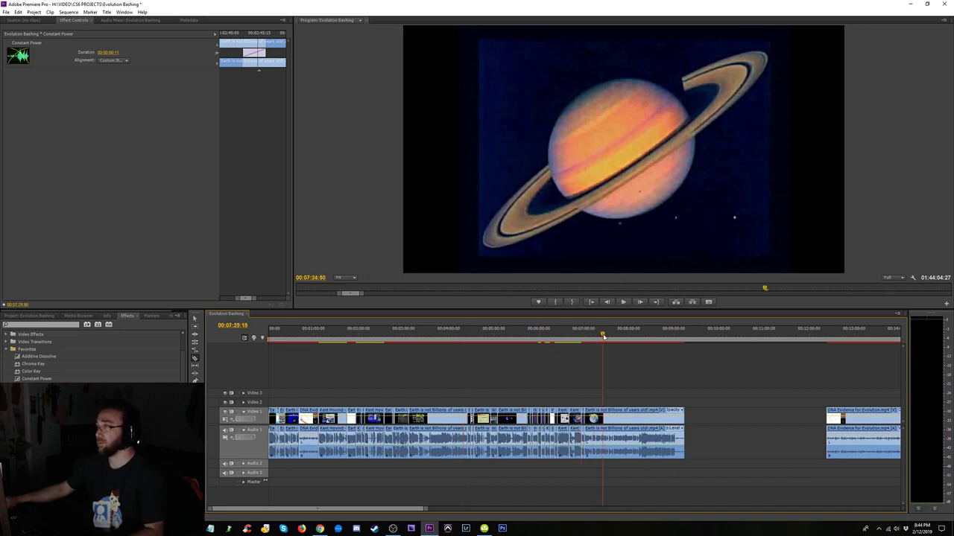
drag(611, 337, 632, 335)
key(space)
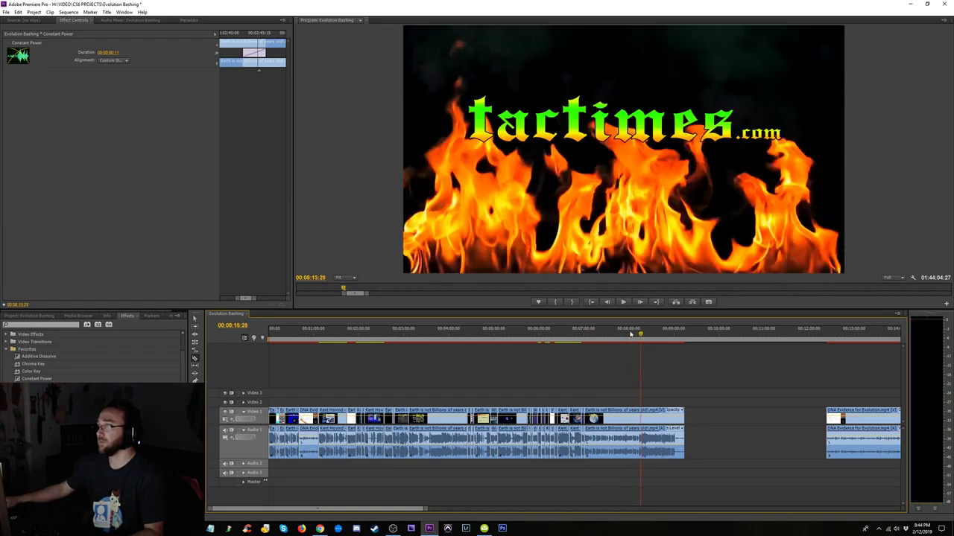
click(594, 337)
- Compare the start of the History of Life drawing near 00:03:35 with the Recession of the Moon footage near 00:07:12
click(430, 336)
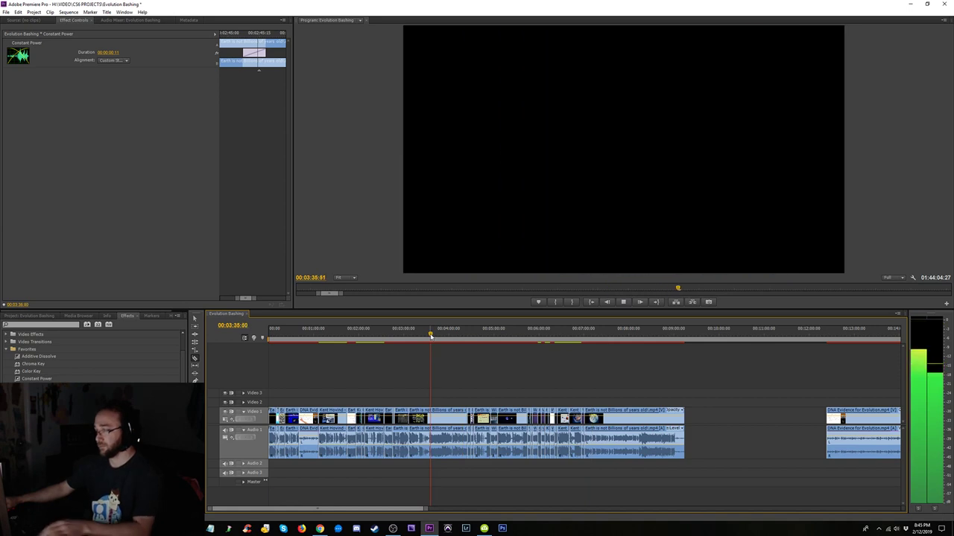
key(equal)
key(equal)
key(minus)
key(minus)
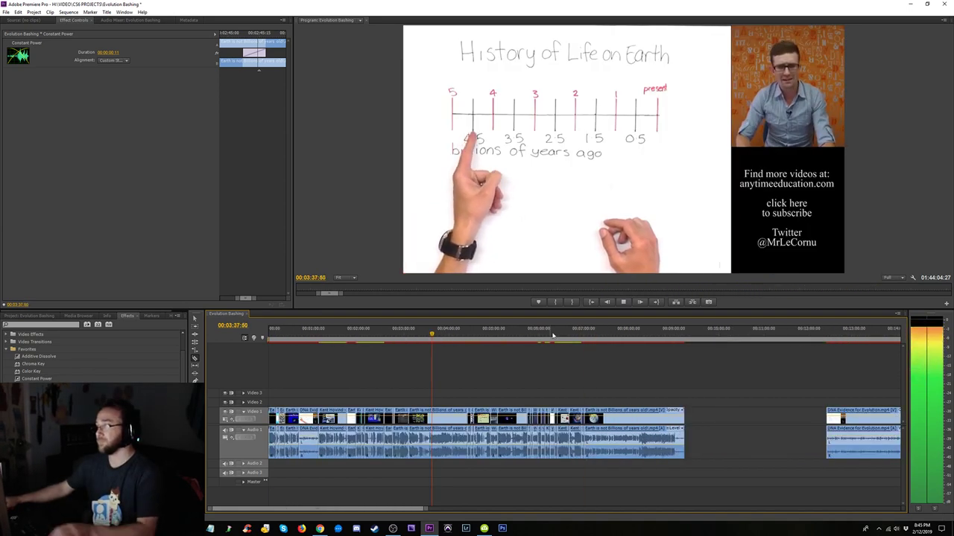
click(592, 340)
key(space)
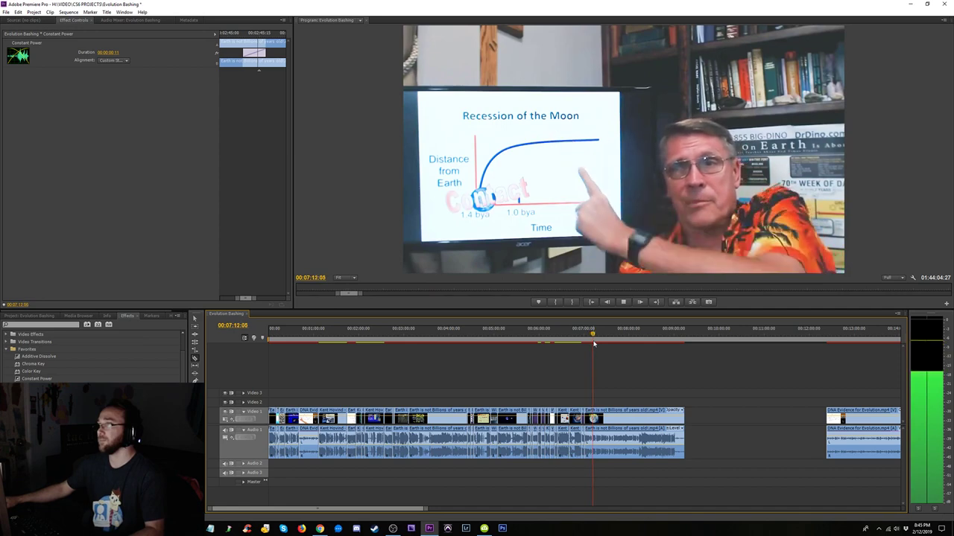
- Play the History of Life passage and split video and audio at 00:03:49:55, after the CO2 drawing is finished
click(426, 336)
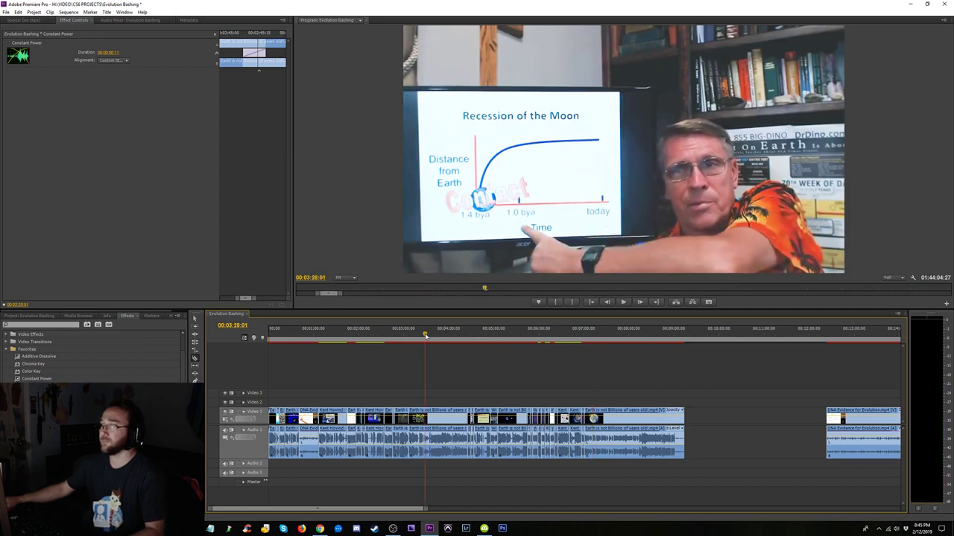
key(=)
key(=)
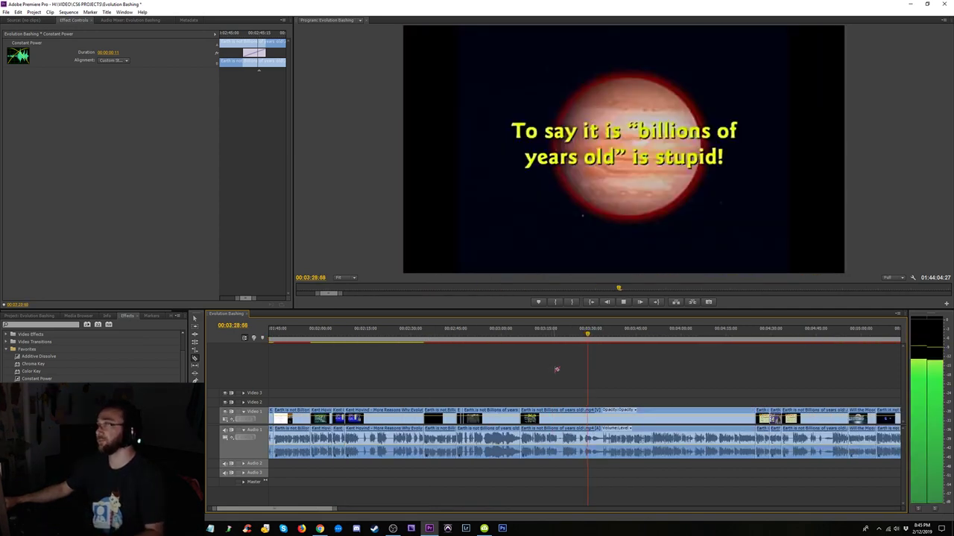
click(603, 336)
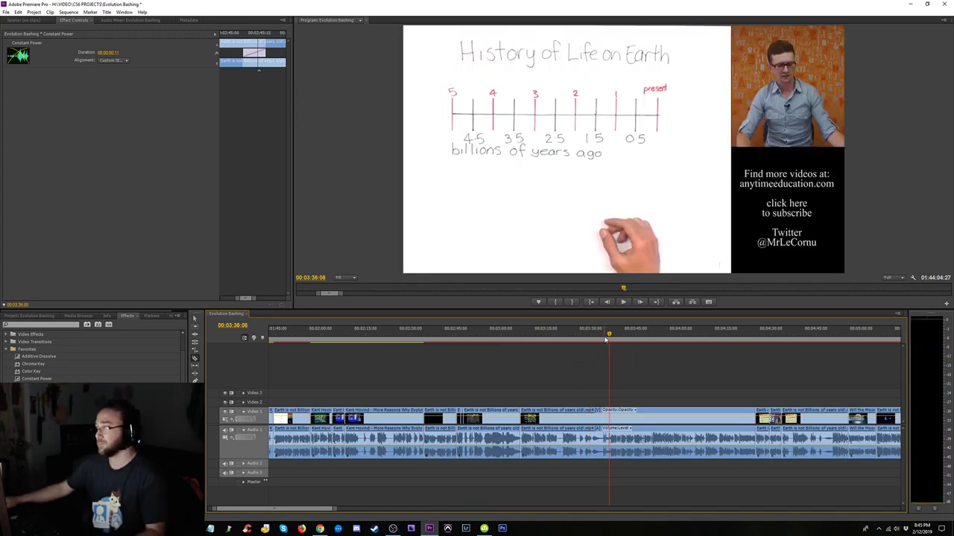
key(space)
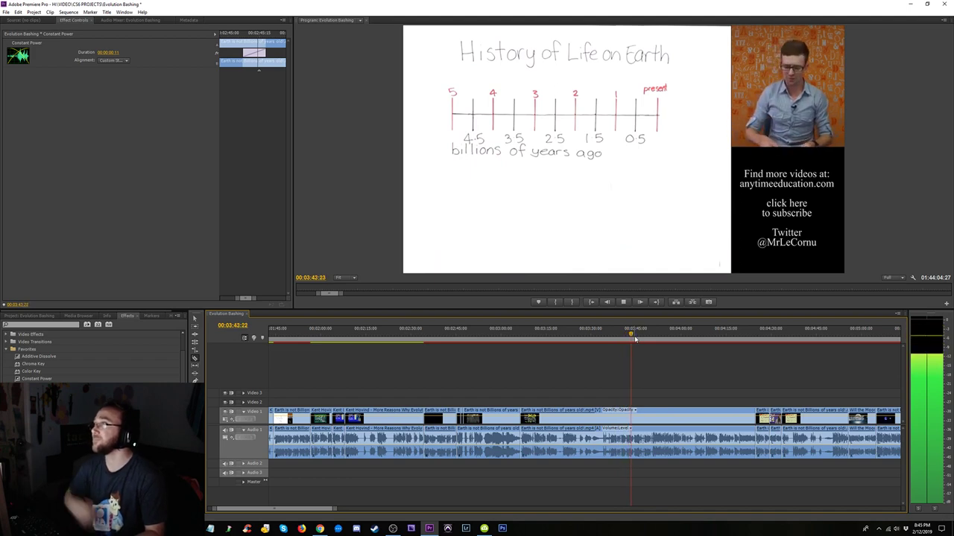
key(space)
key(space)
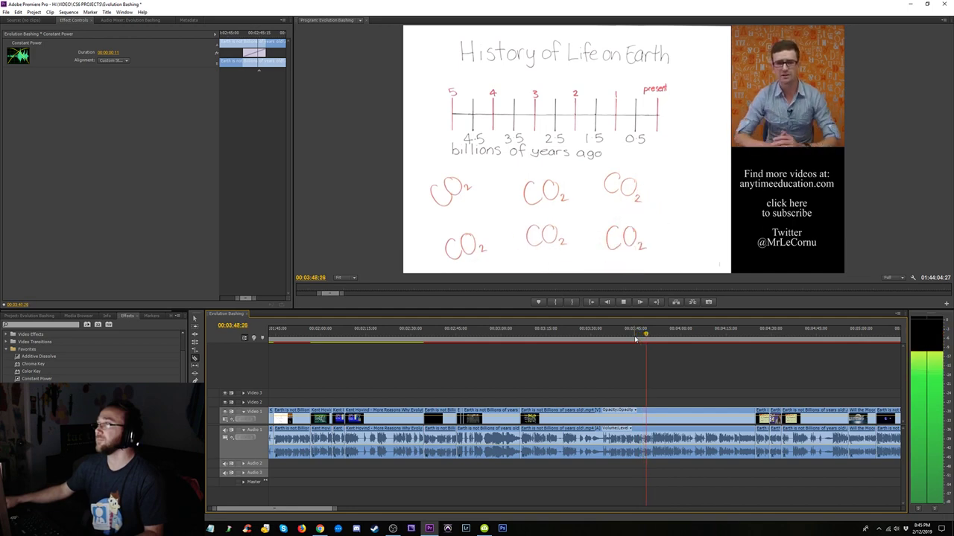
key(space)
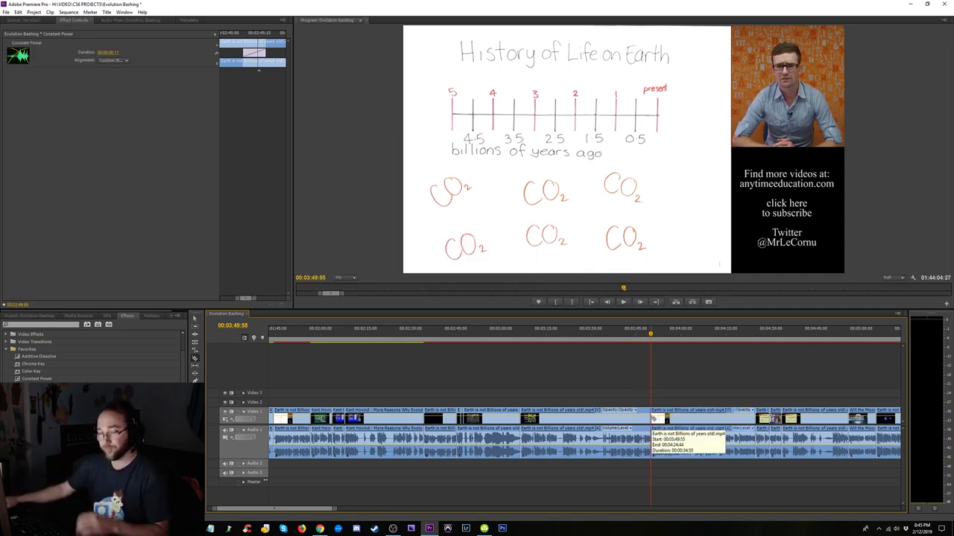
- Trim the leftover CO2 drawing frames off the start of the piece after the 00:03:49:55 cut and play across it
key(equal)
key(equal)
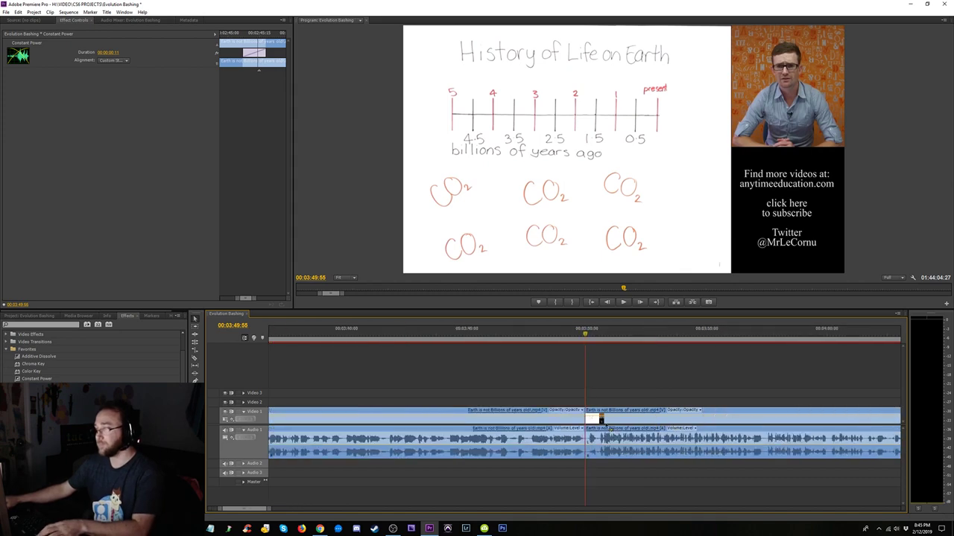
drag(587, 418, 593, 418)
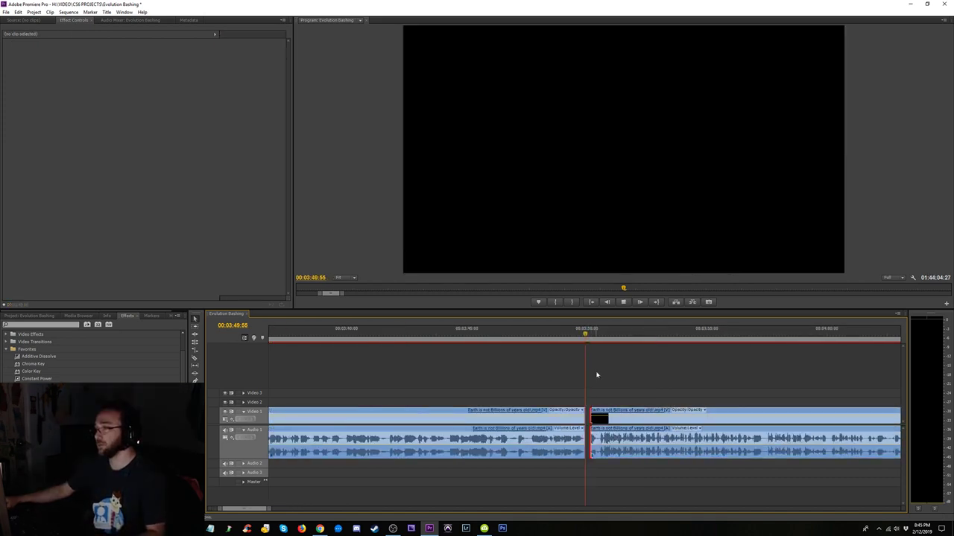
key(space)
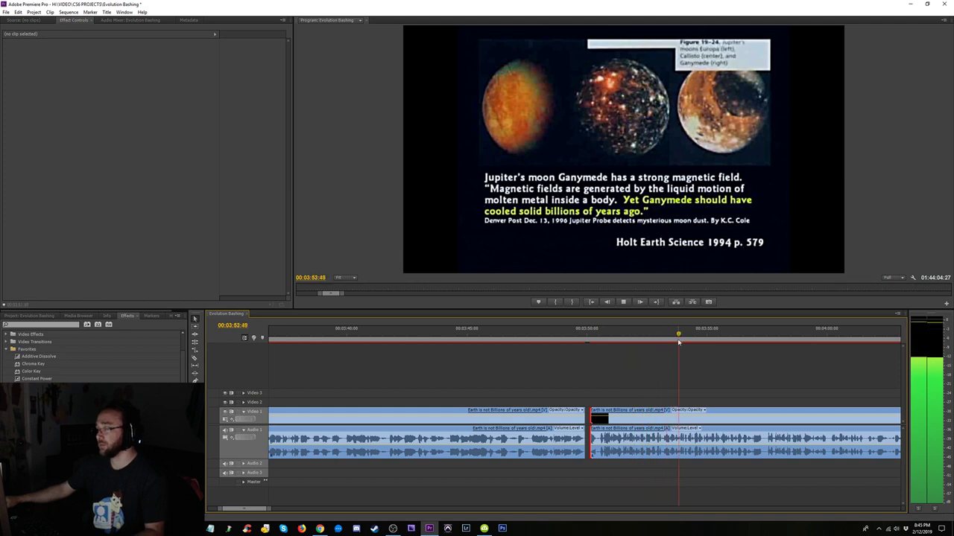
- Find the logo with the orange eyes after the Saturn slide and split video and audio just before 00:04:19:24
key(minus)
key(minus)
key(minus)
drag(608, 341, 668, 335)
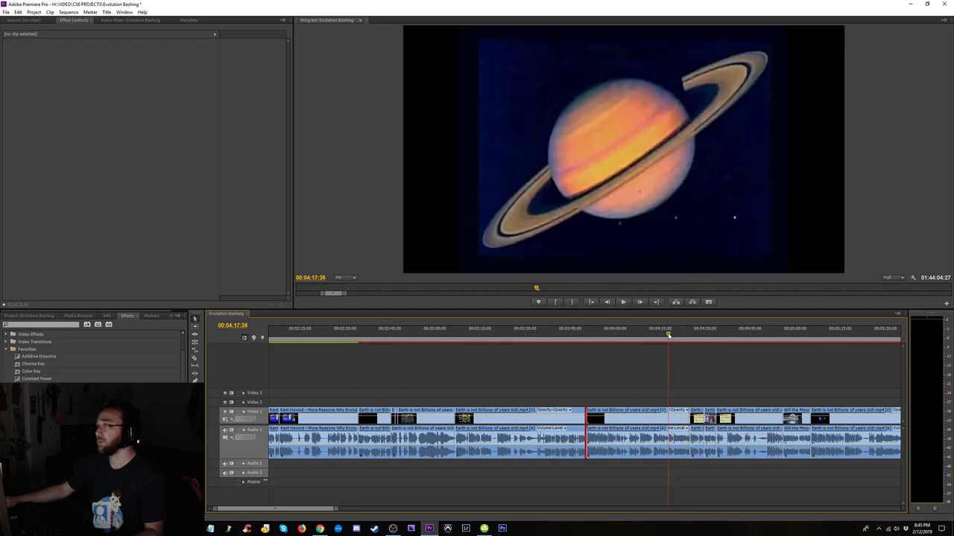
key(space)
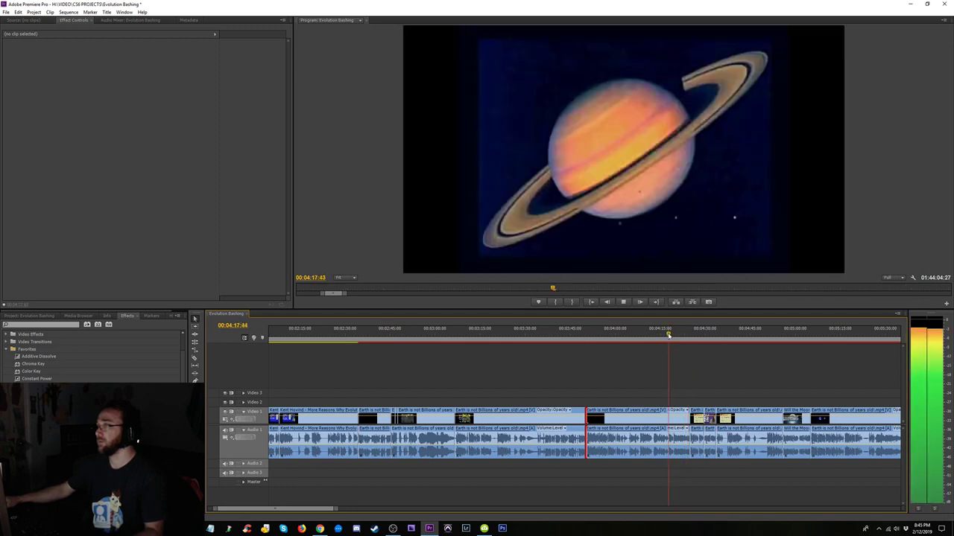
key(space)
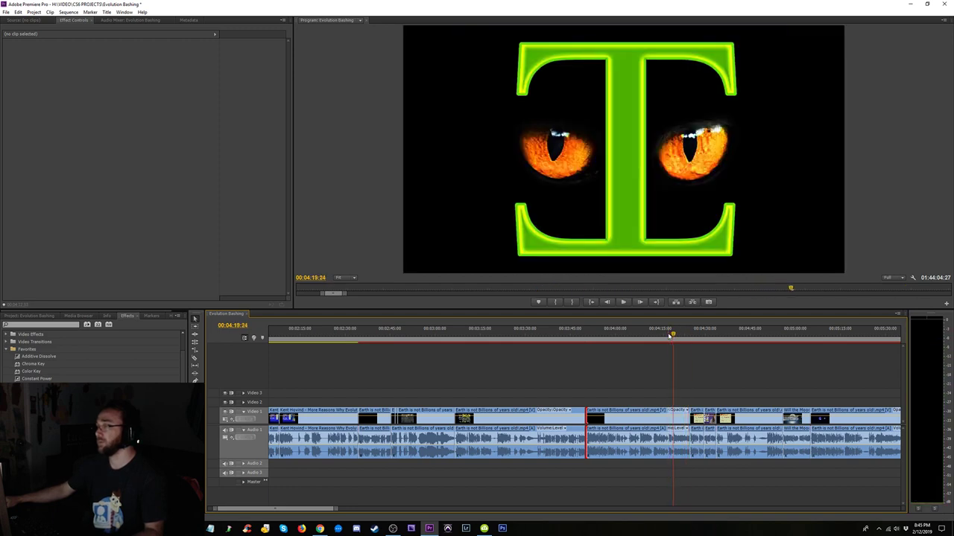
key(equal)
key(equal)
key(equal)
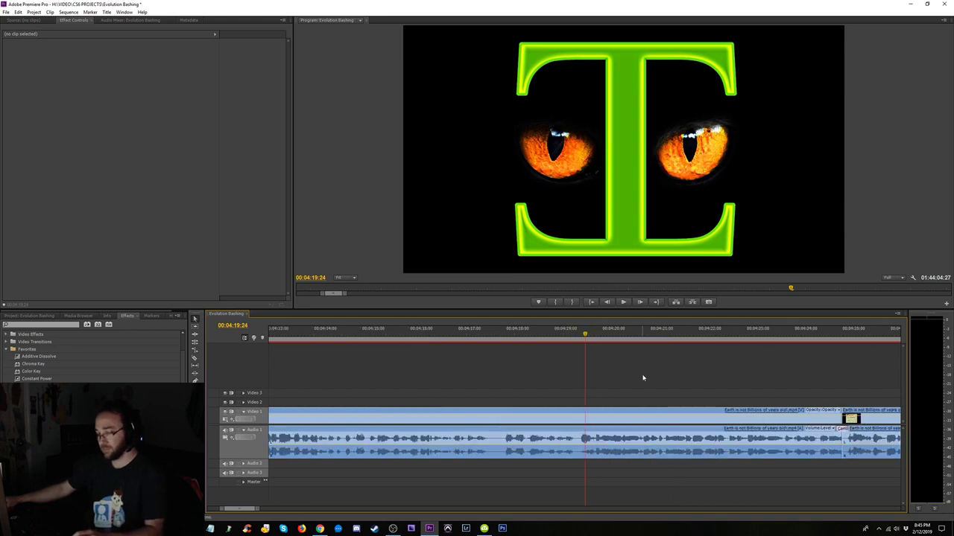
click(585, 411)
key(space)
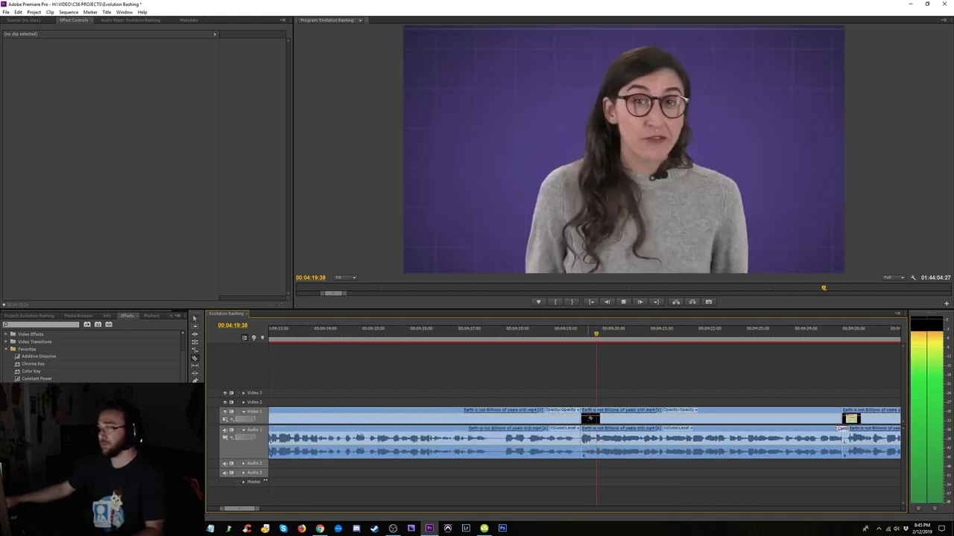
- Find the orange-eyed logo just before the History of Life drawing and split video and audio at 00:03:36:04
key(minus)
key(minus)
key(minus)
key(space)
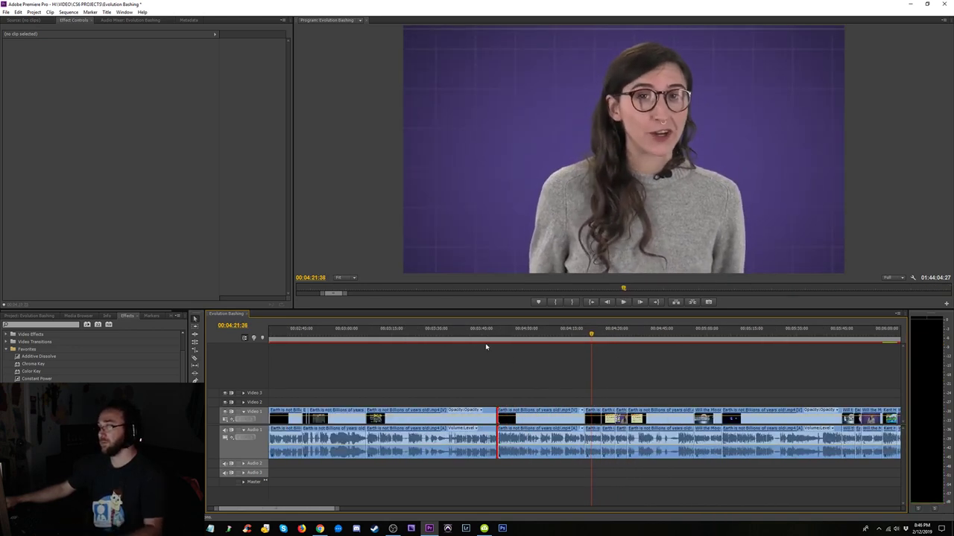
key(space)
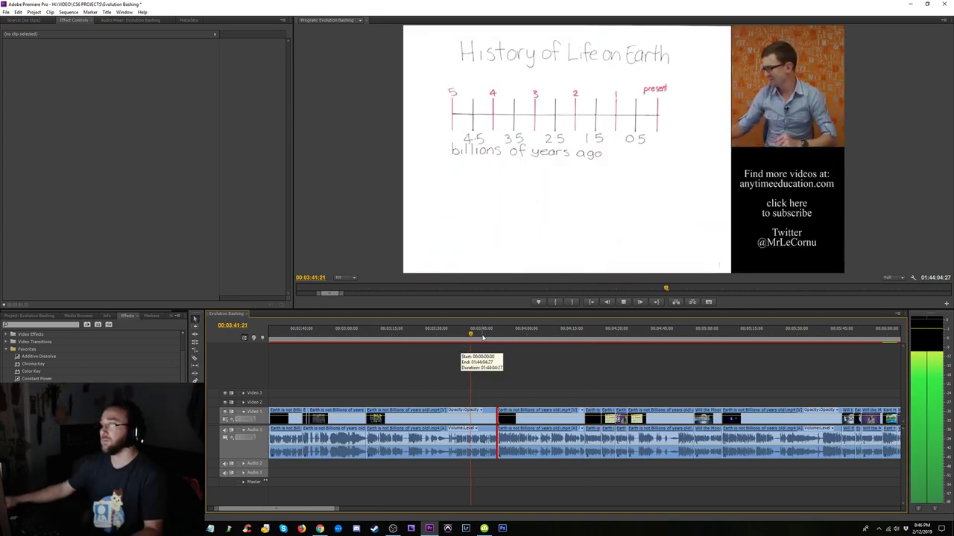
key(space)
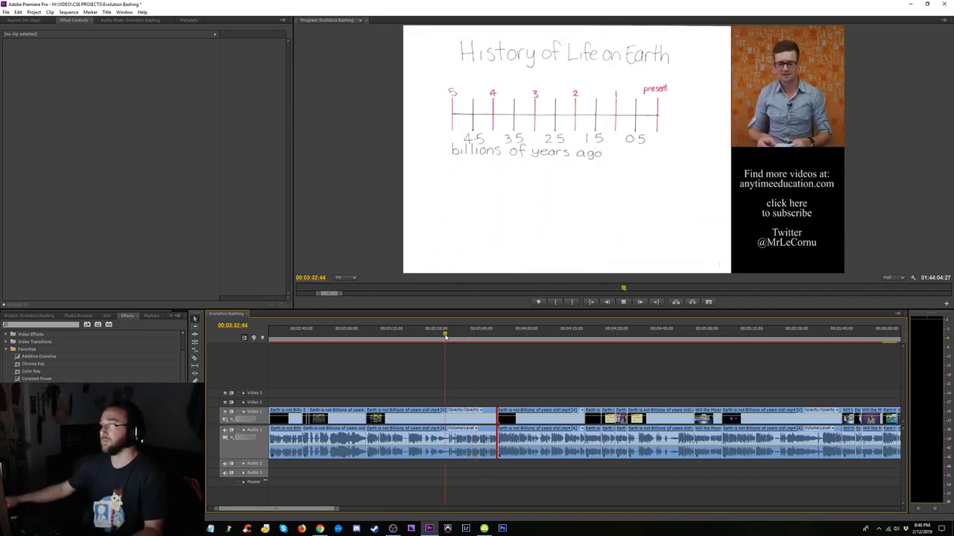
click(445, 335)
key(space)
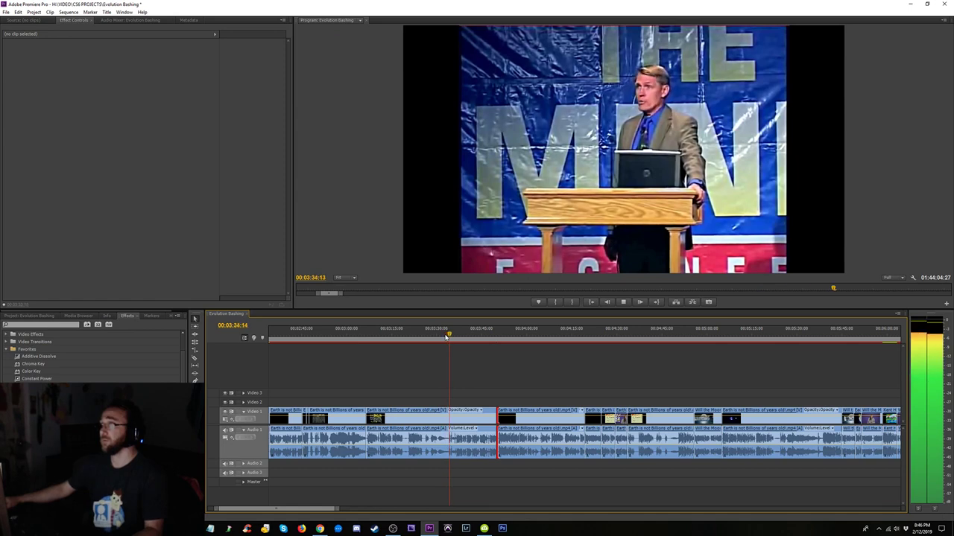
key(space)
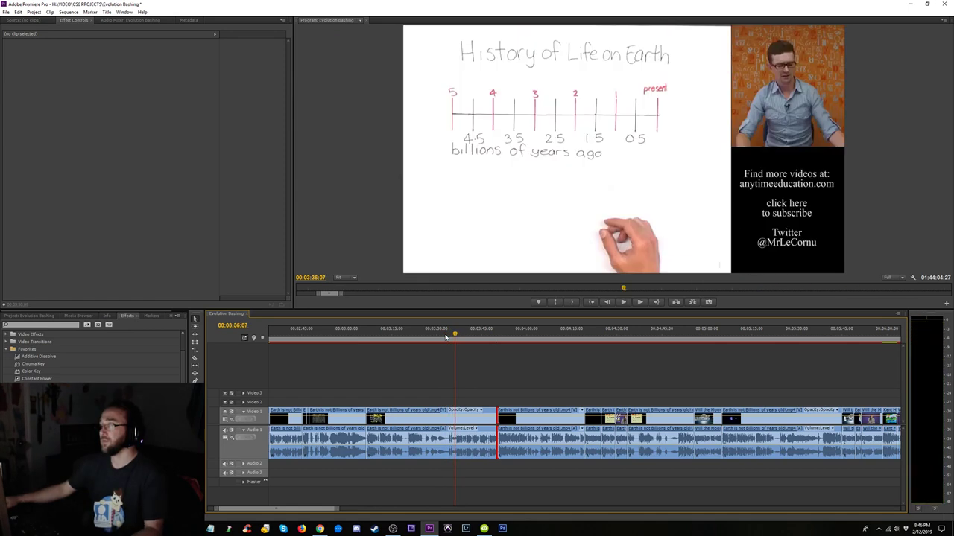
key(=)
key(=)
key(=)
key(=)
key(=)
click(580, 336)
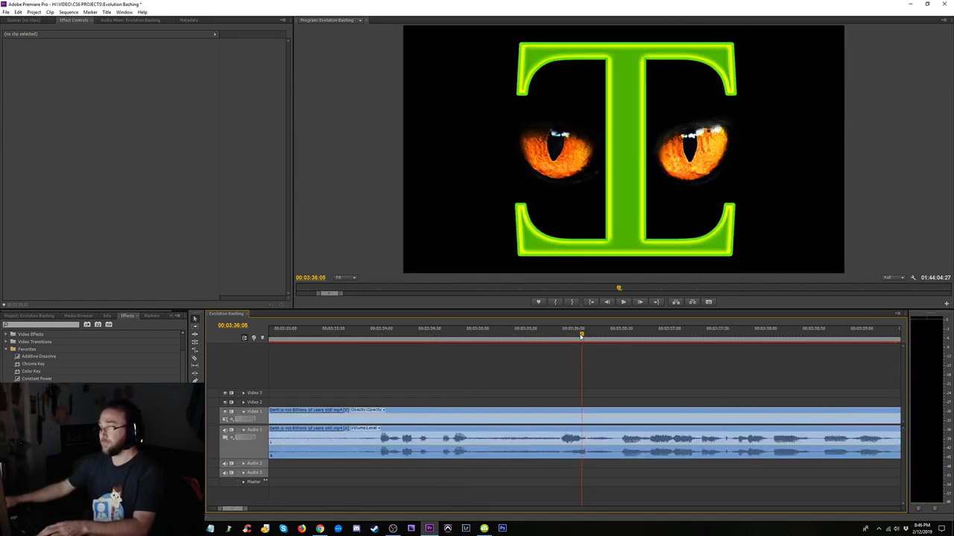
click(578, 417)
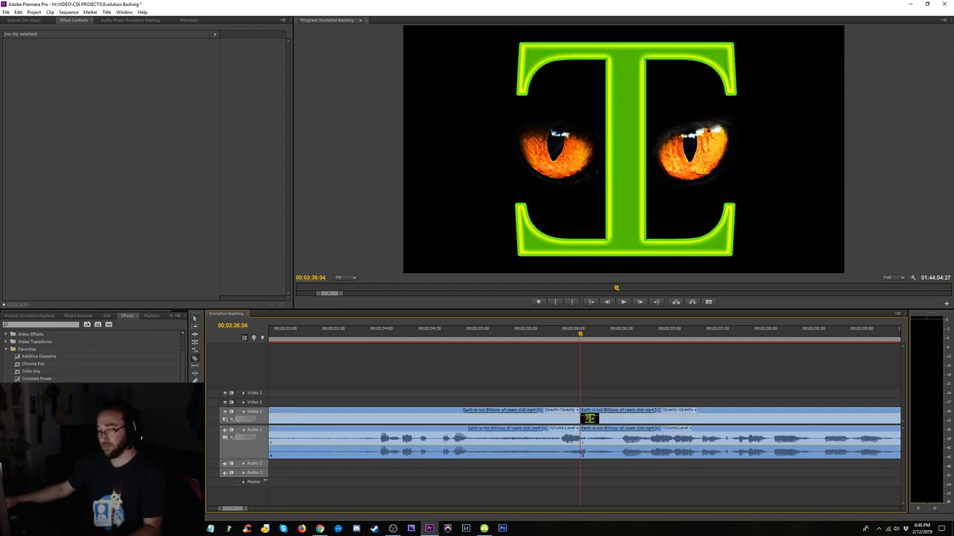
- Move the two pieces between the 00:03:36:04 and 00:04:19 splits into the empty timeline stretch near 00:09:40
key(minus)
key(minus)
key(minus)
key(minus)
key(minus)
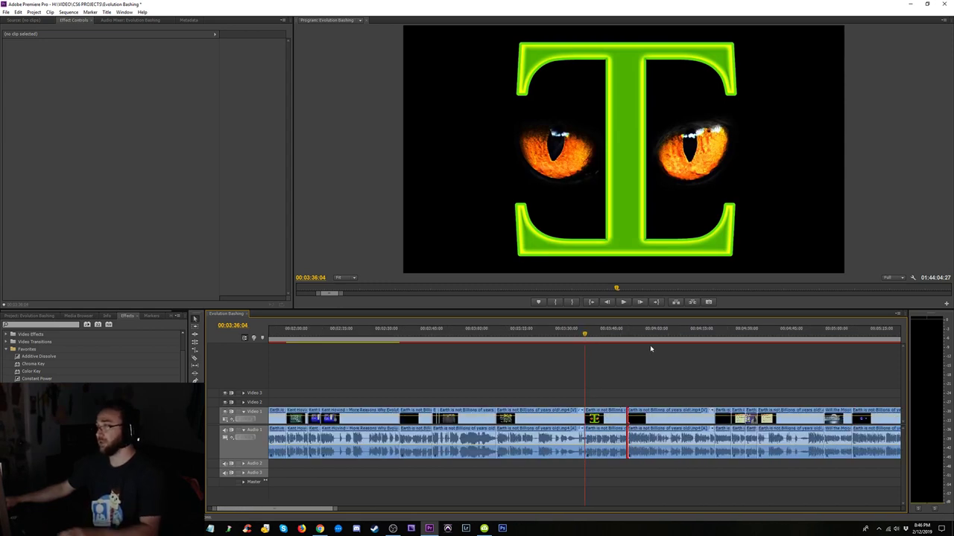
click(659, 335)
key(space)
key(space)
drag(687, 388, 608, 456)
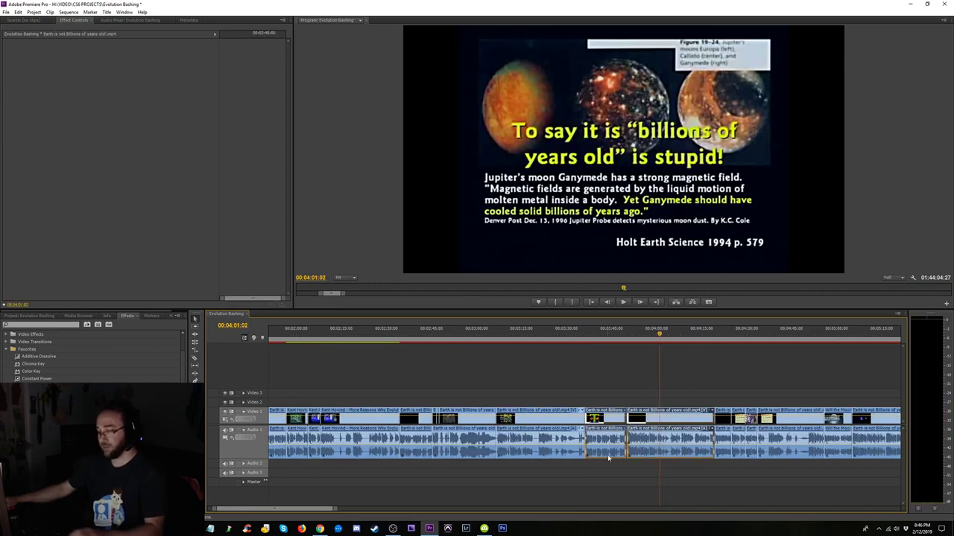
key(minus)
key(minus)
drag(453, 423, 724, 423)
- Close the gap left by the moved pieces and play across the new join at 00:03:36
click(443, 422)
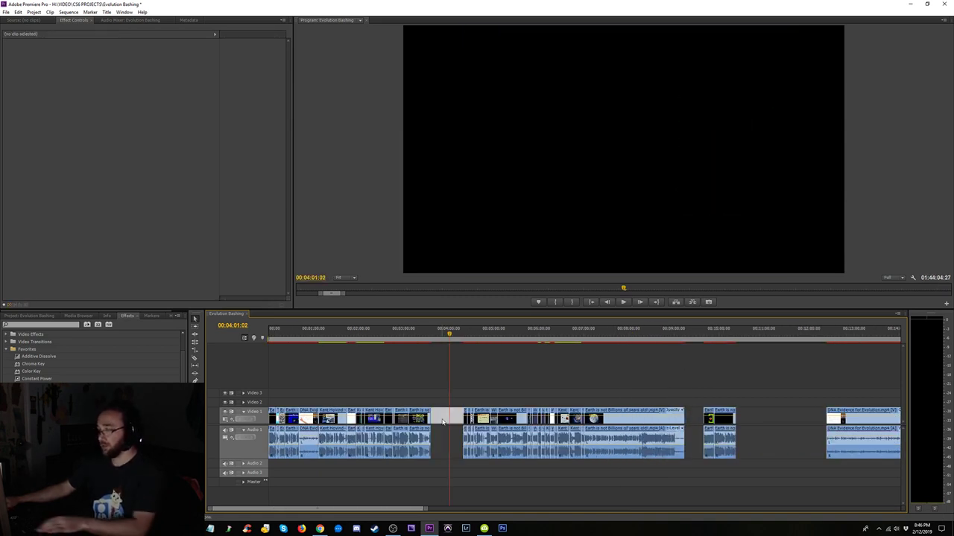
key(Delete)
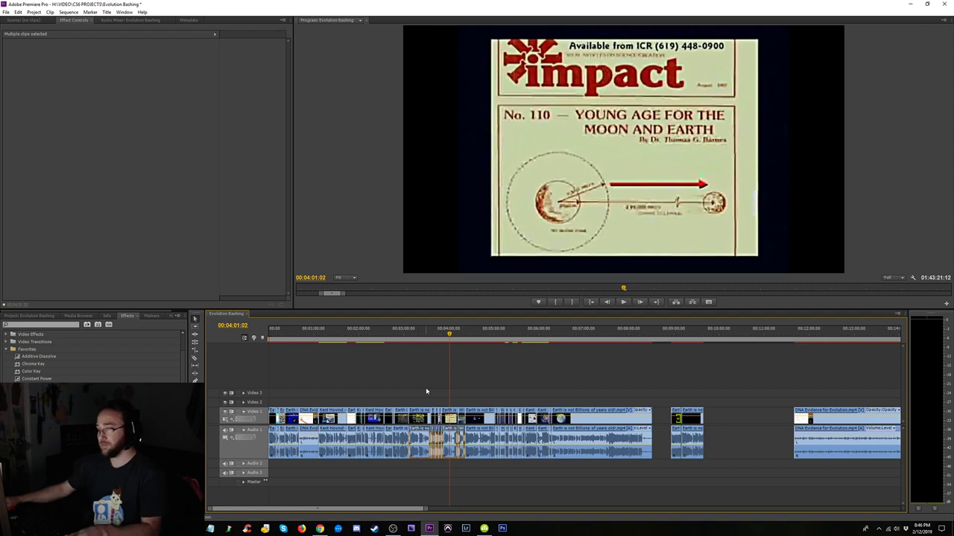
click(428, 336)
key(space)
key(equal)
key(equal)
key(equal)
key(equal)
key(equal)
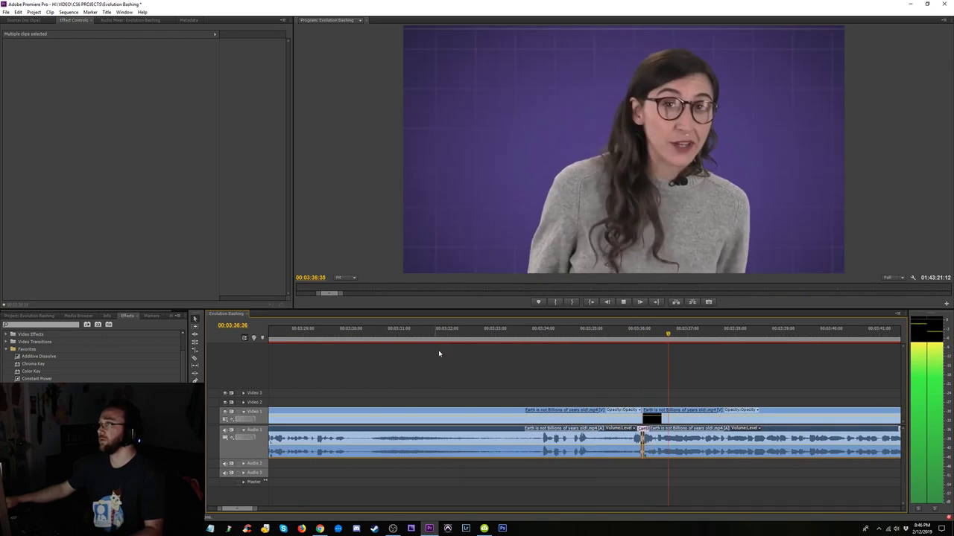
- Stop playback and remove the Constant Power audio transition at the 00:03:36 cut
click(642, 430)
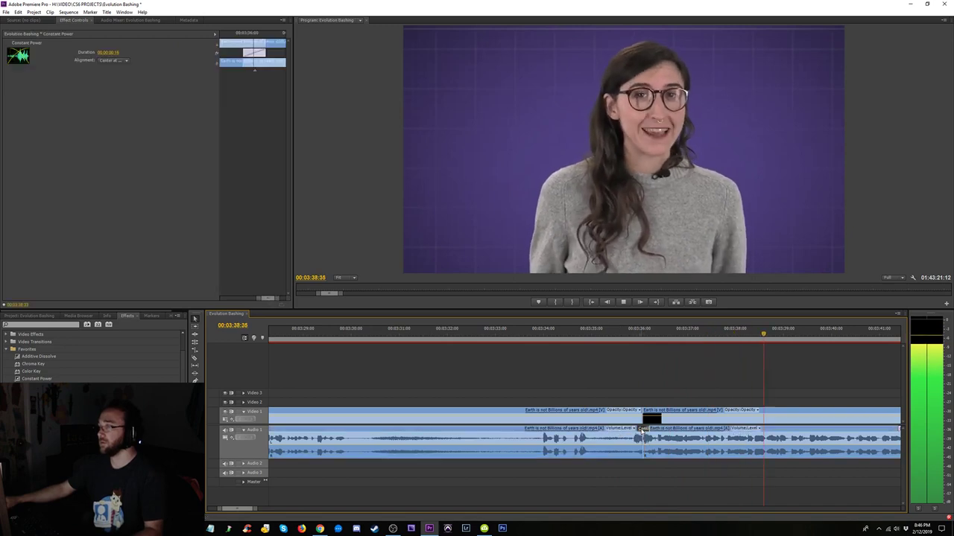
key(equal)
key(space)
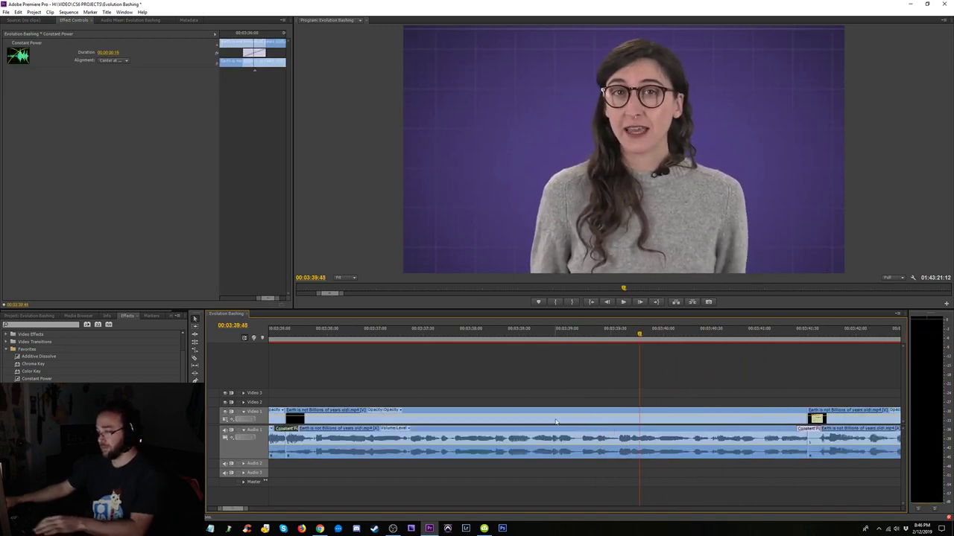
key(Delete)
- Trim the start of the clip after the 00:03:36 cut, then close the resulting gap and check the join
drag(286, 421, 305, 421)
key(minus)
key(equal)
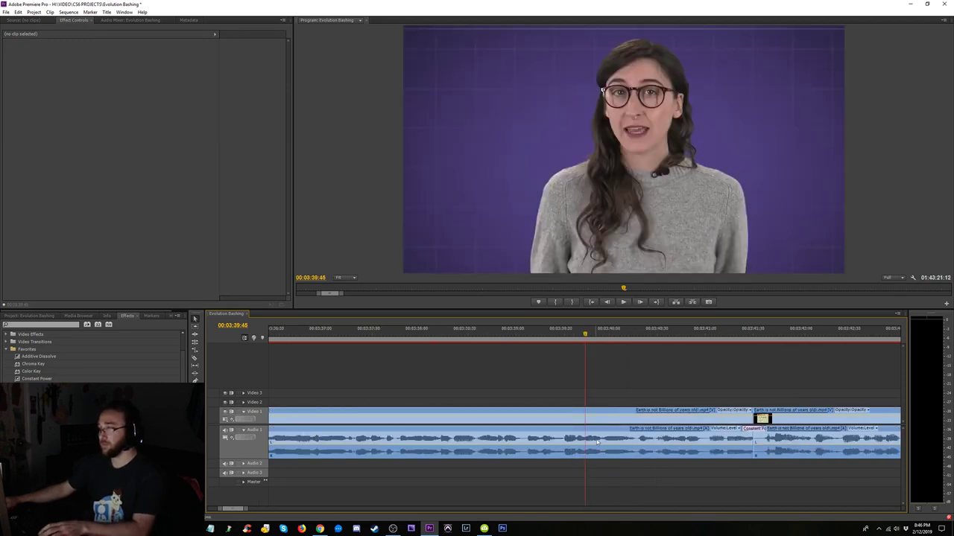
key(minus)
key(minus)
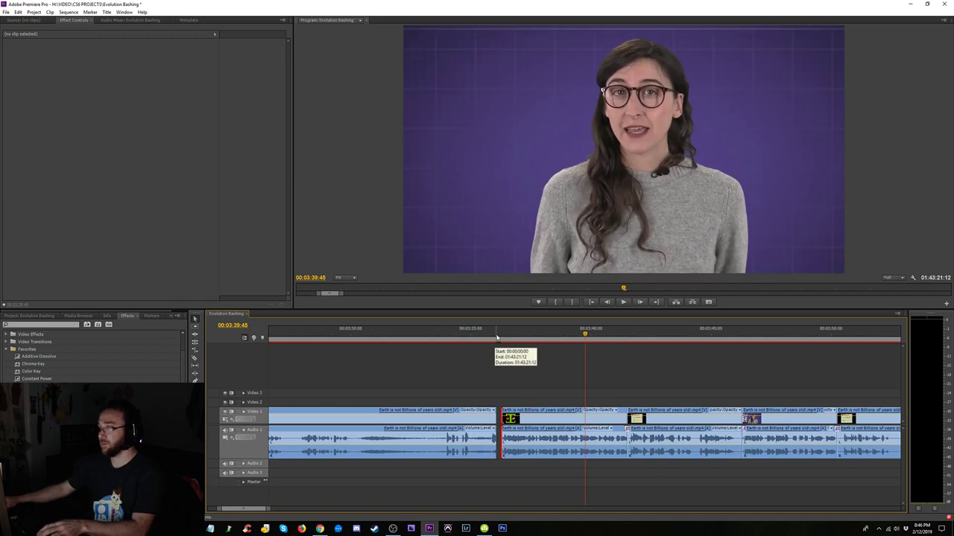
key(equal)
key(Delete)
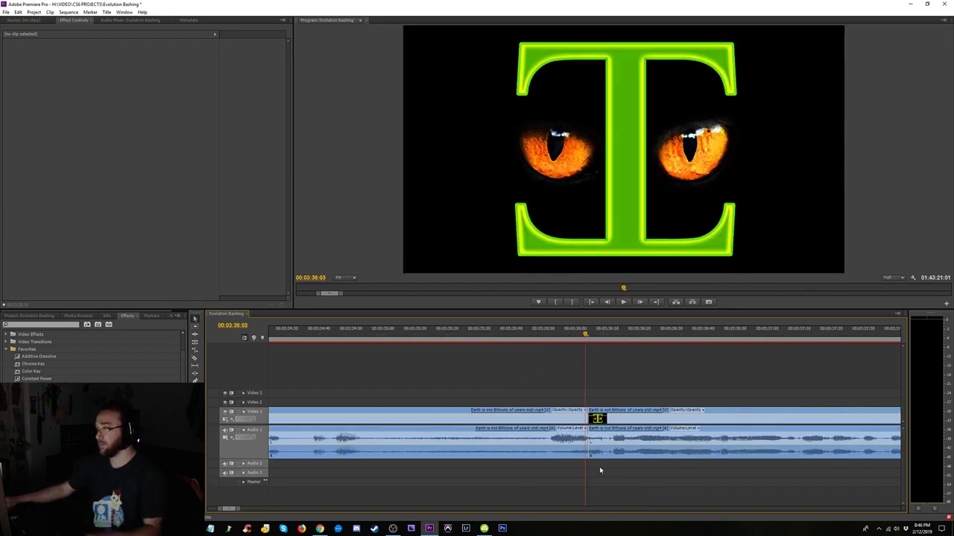
click(495, 341)
key(space)
key(space)
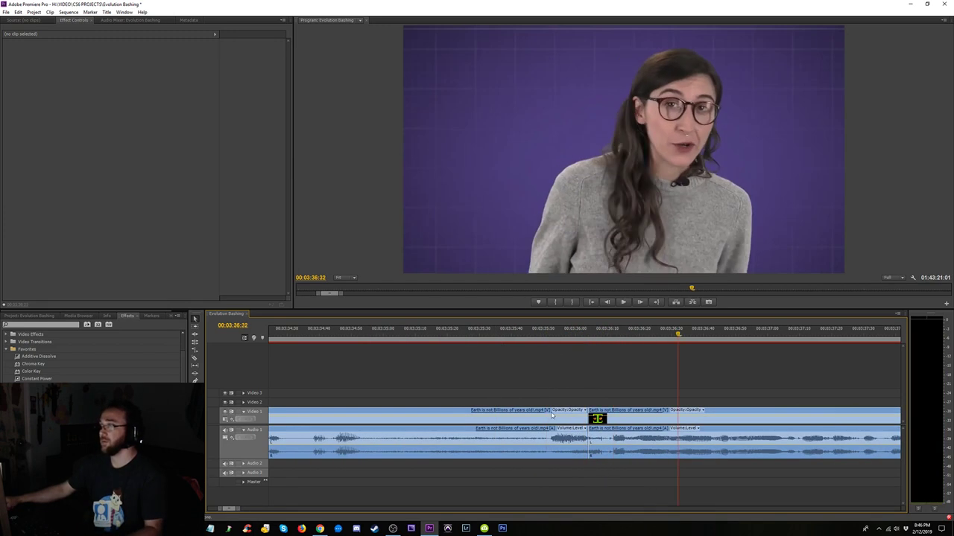
- Import the TAC TIMES - NEW STATIC stock clip and overlay it on Video 1 and Audio 1 across the 00:03:36 cut
click(41, 317)
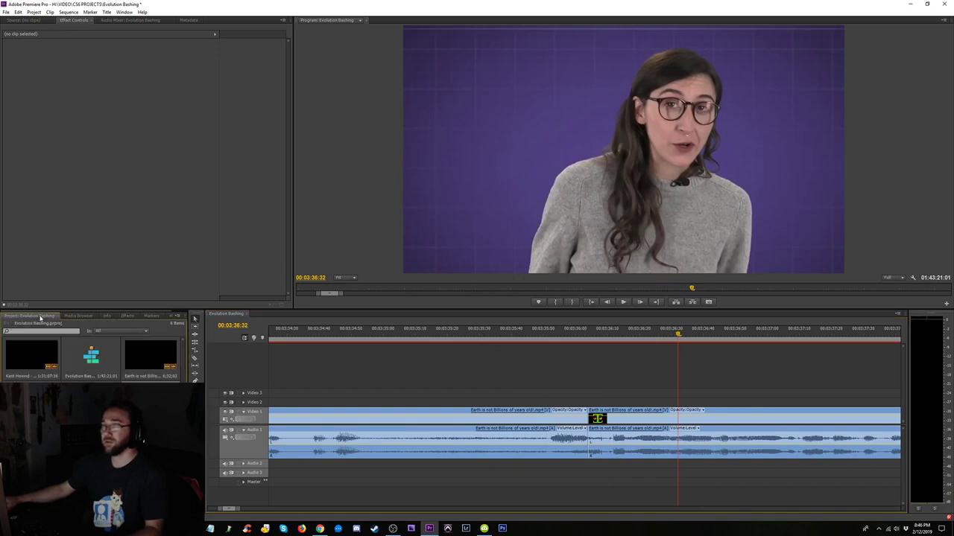
key(ctrl+i)
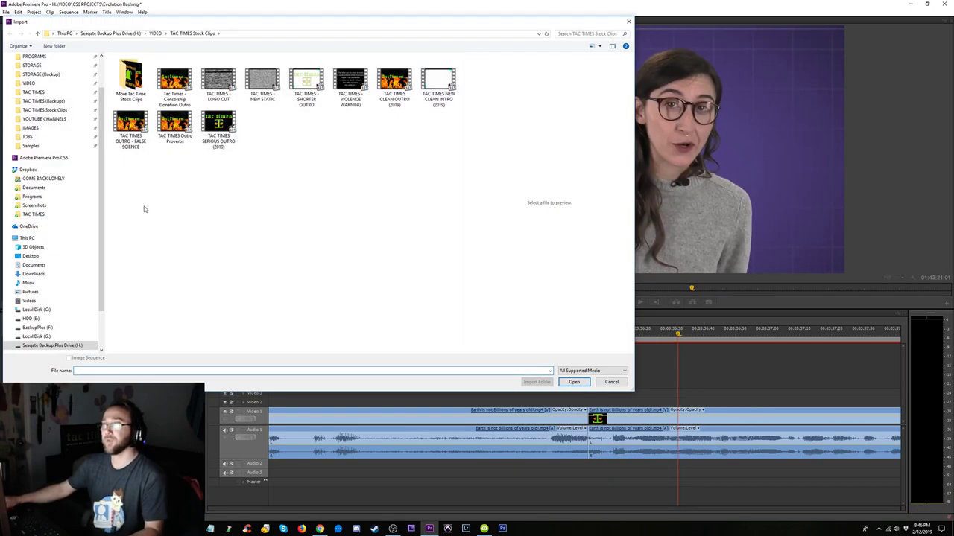
click(265, 80)
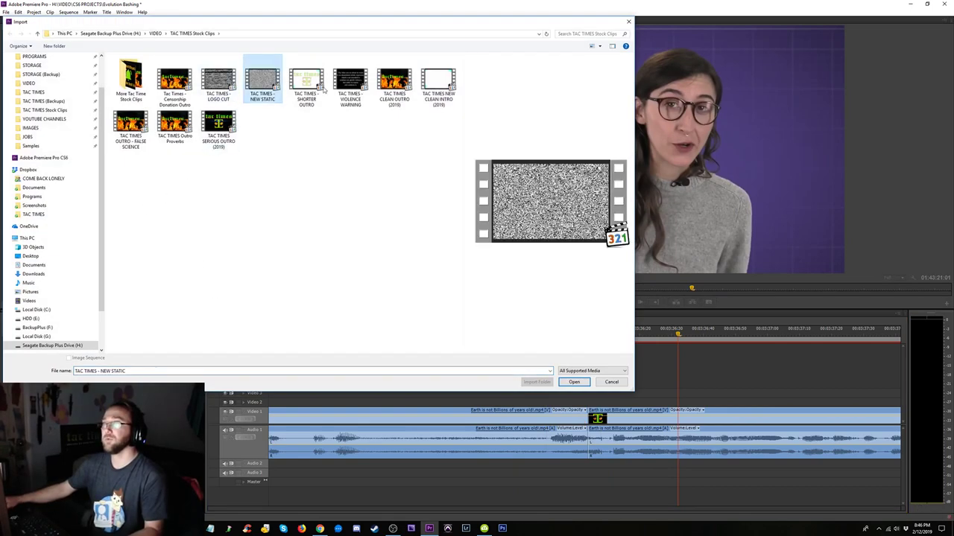
click(568, 382)
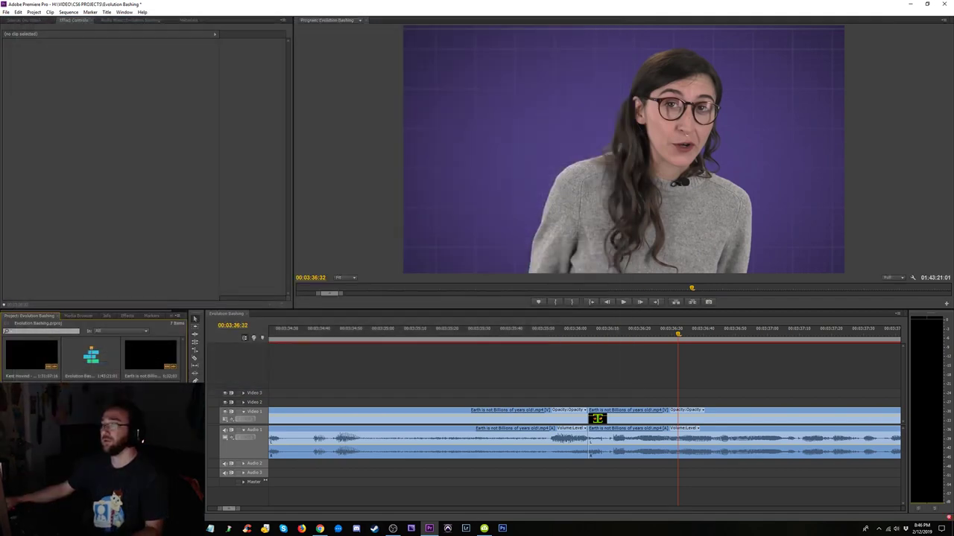
drag(597, 419, 538, 447)
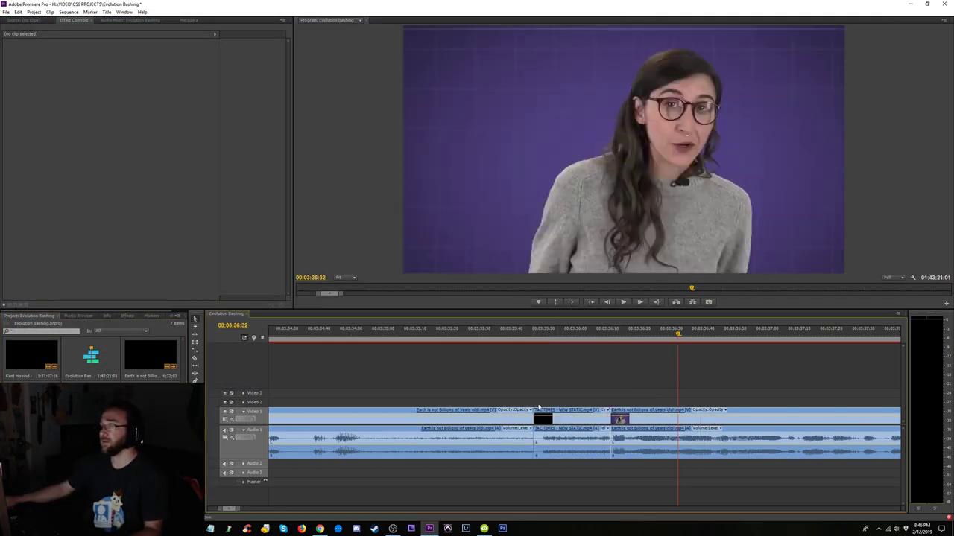
- Play the static insert at 00:03:36 repeatedly, starting in the podium footage before it
click(450, 336)
key(space)
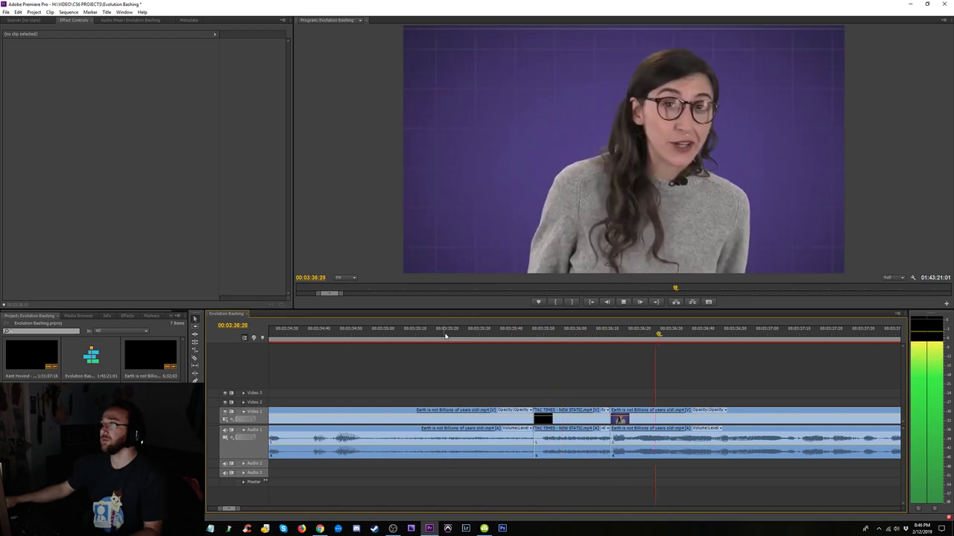
key(space)
drag(348, 335, 316, 336)
key(space)
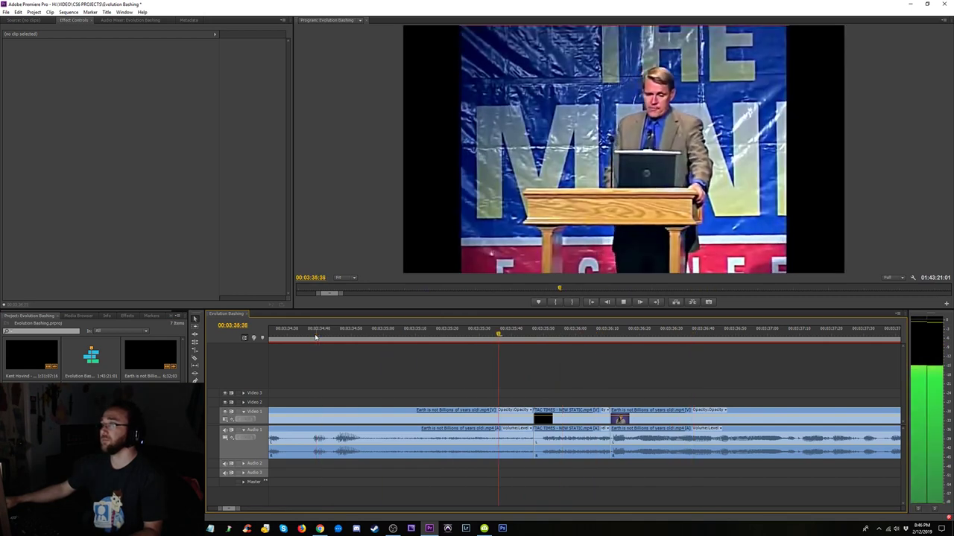
key(space)
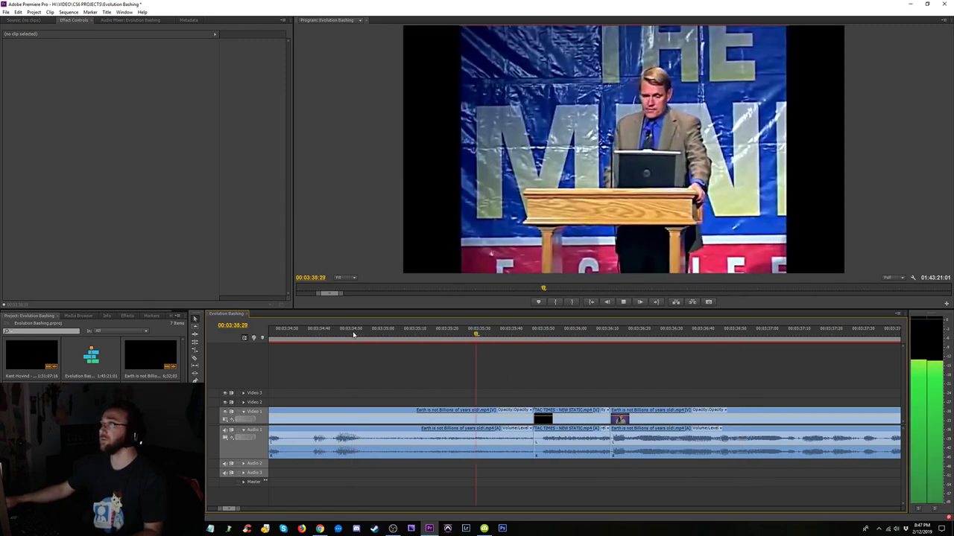
key(space)
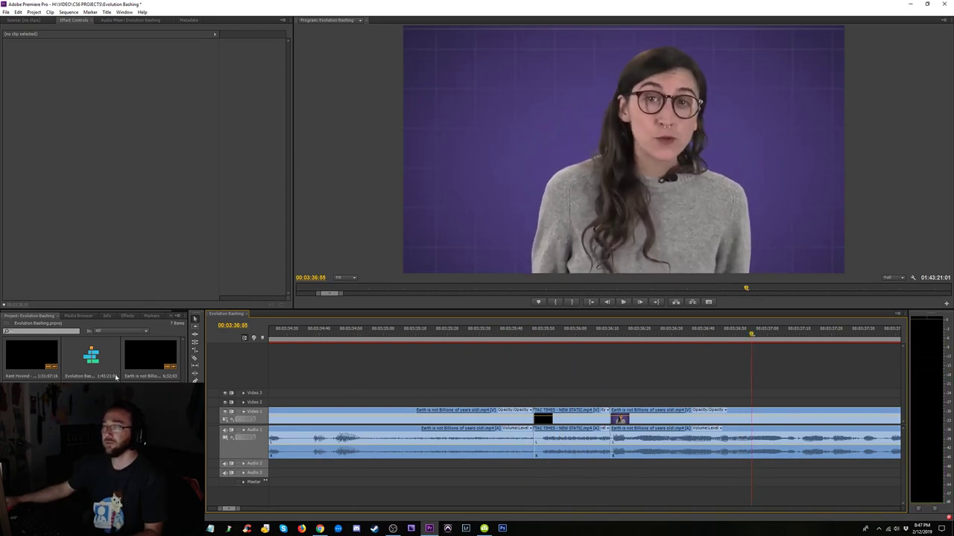
- Import the TAC TIMES - LOGO CUT stock clip and place it over the start of the static clip near 00:03:36
key(ctrl+i)
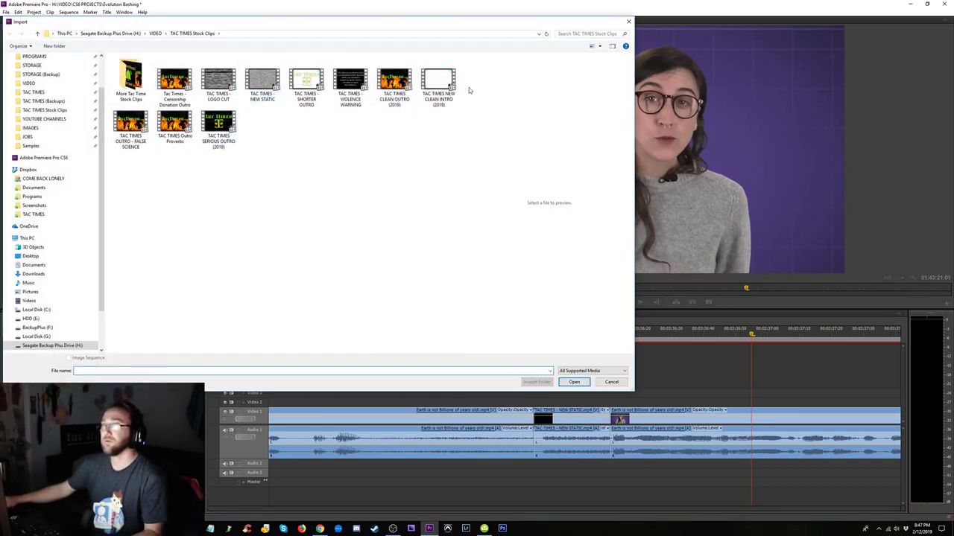
click(218, 80)
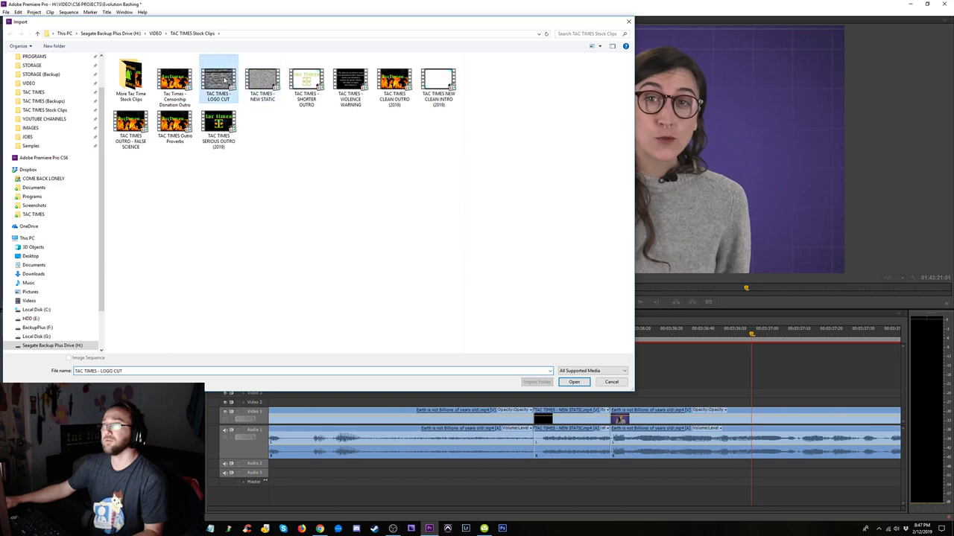
click(573, 382)
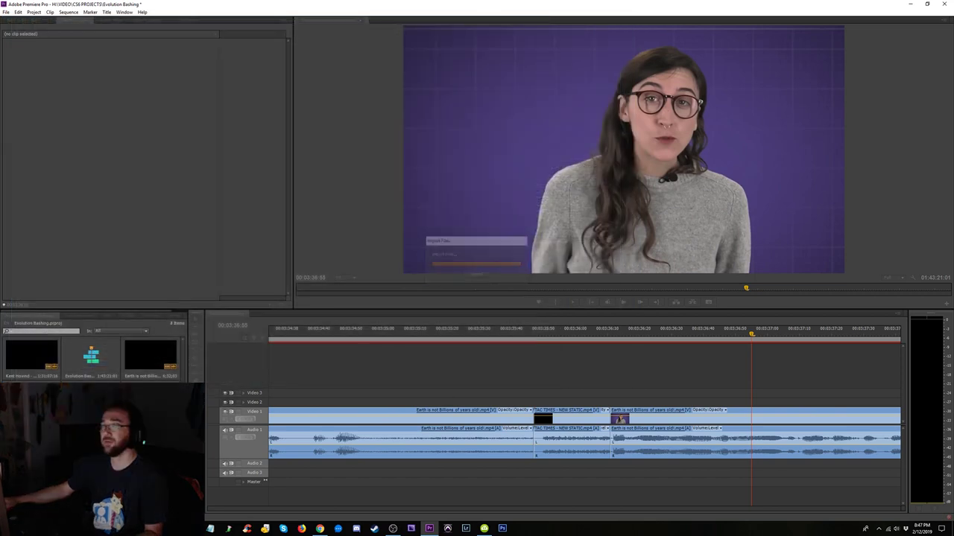
drag(579, 417, 576, 427)
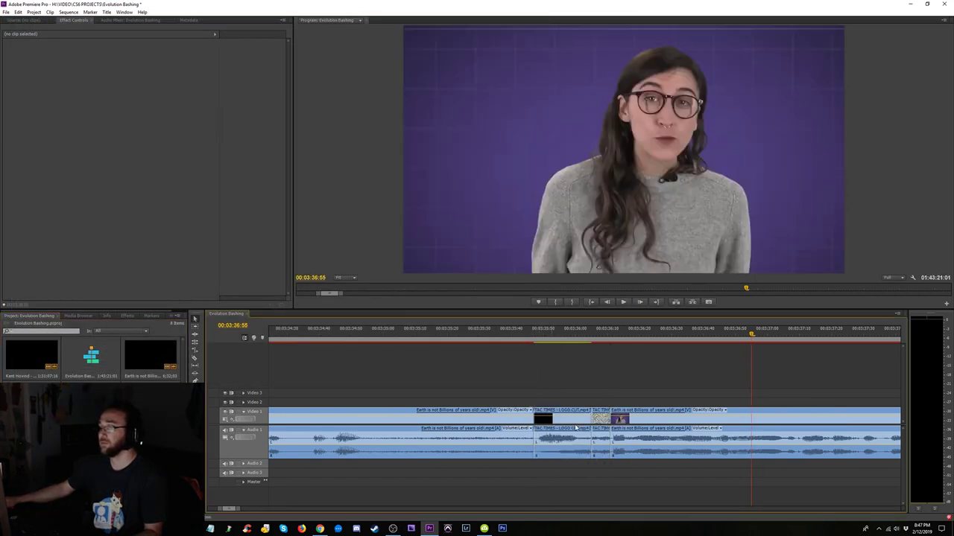
- Delete the leftover static piece after the logo cut clip and close the gap it leaves
click(599, 421)
key(Delete)
click(599, 421)
key(Delete)
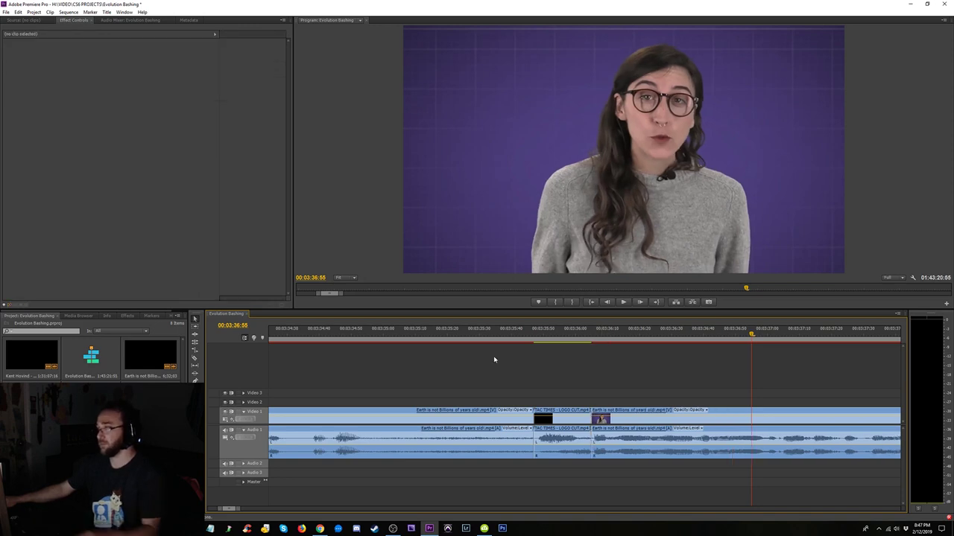
- Play across the logo cut insert from about 00:03:35 and review the following footage up to 00:03:50:07
drag(437, 333, 375, 333)
key(space)
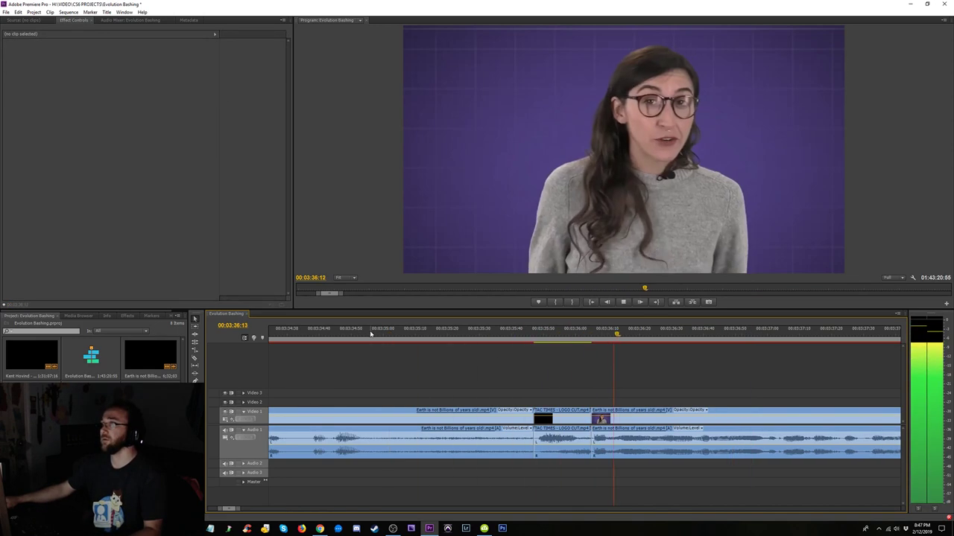
key(minus)
key(minus)
key(minus)
key(minus)
key(minus)
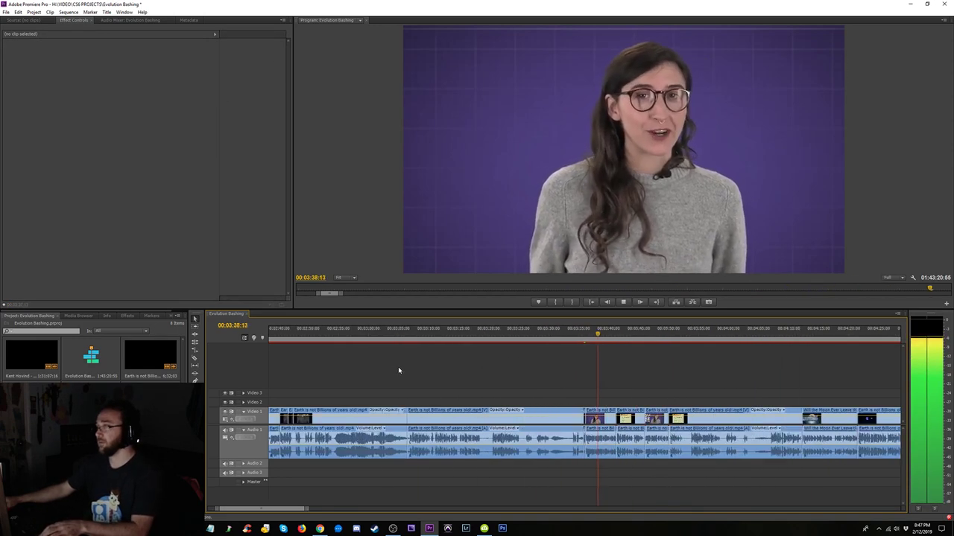
key(minus)
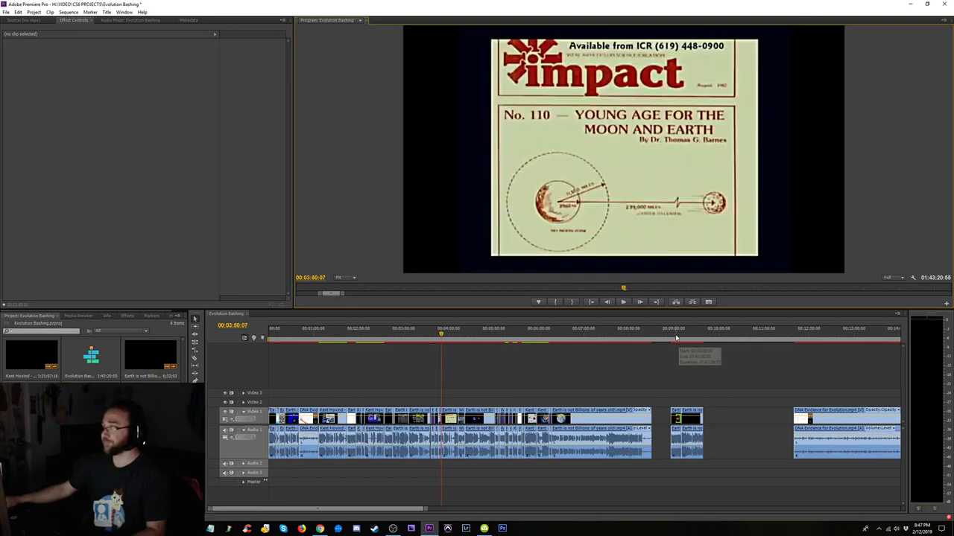
- Check the set-aside footage around 00:09:04 and cut the second of the two parked Earth is not Billions of years old clips
click(675, 339)
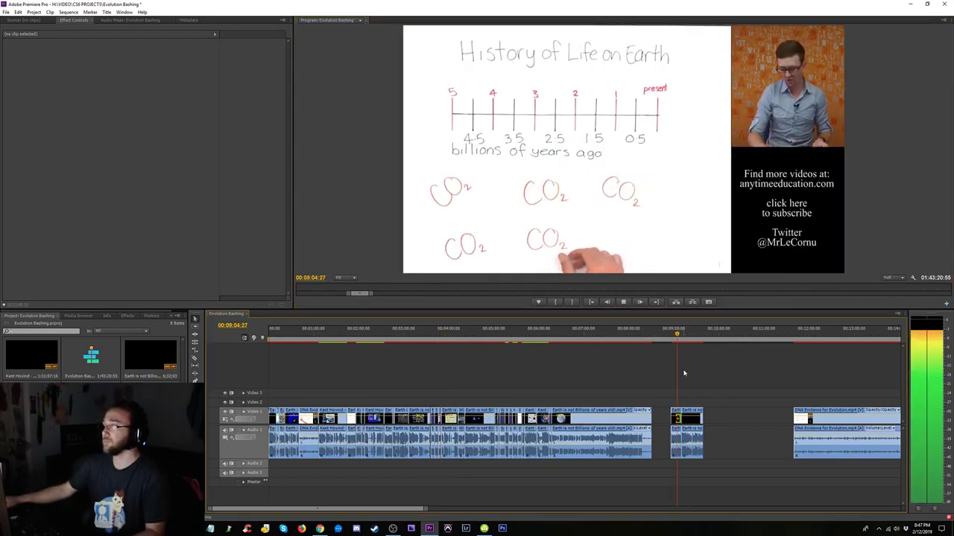
key(space)
click(692, 442)
key(Delete)
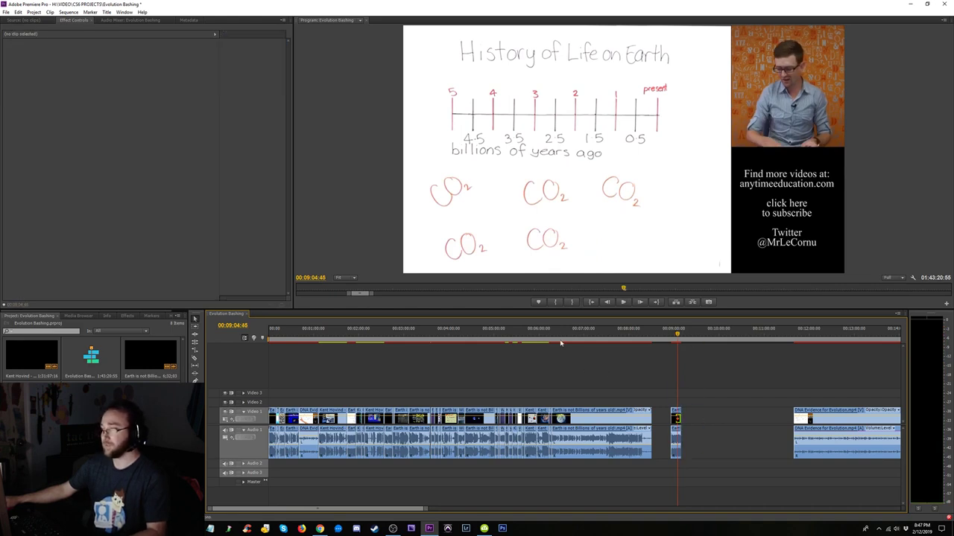
- Insert the cut clip at 00:06:16:59, between the Will the Moon Ever Leave the Earth's Orbit clip and the Recession of the Moon footage
click(556, 339)
key(space)
key(=)
key(=)
key(=)
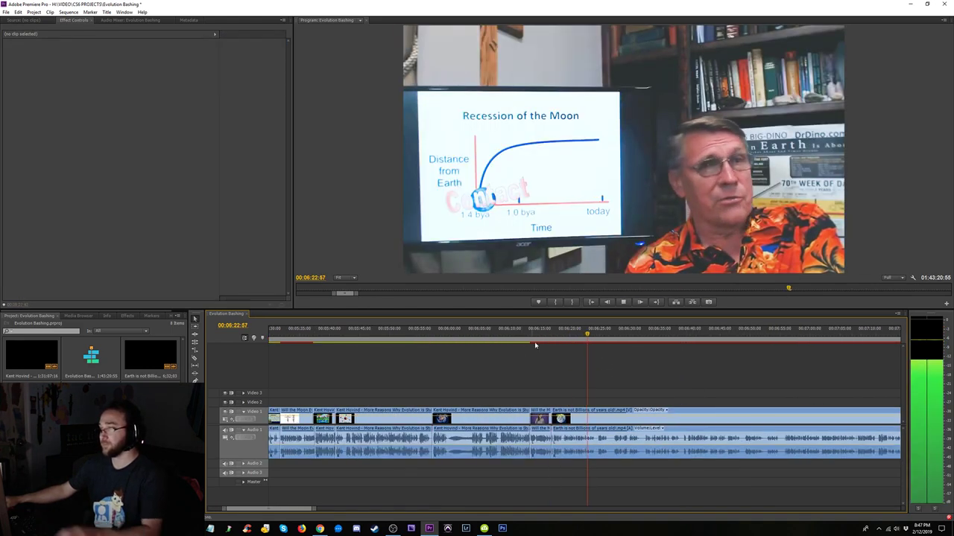
click(540, 339)
key(=)
key(=)
key(space)
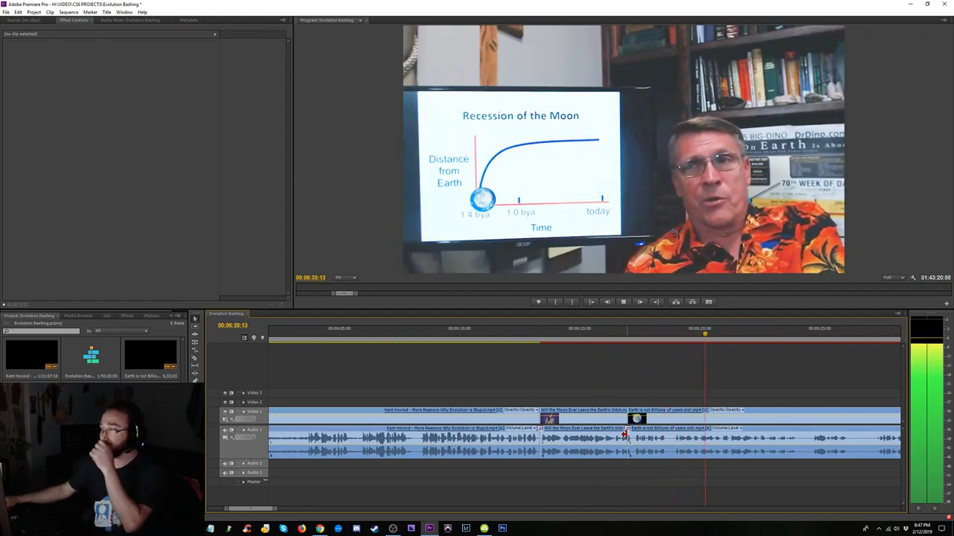
click(611, 337)
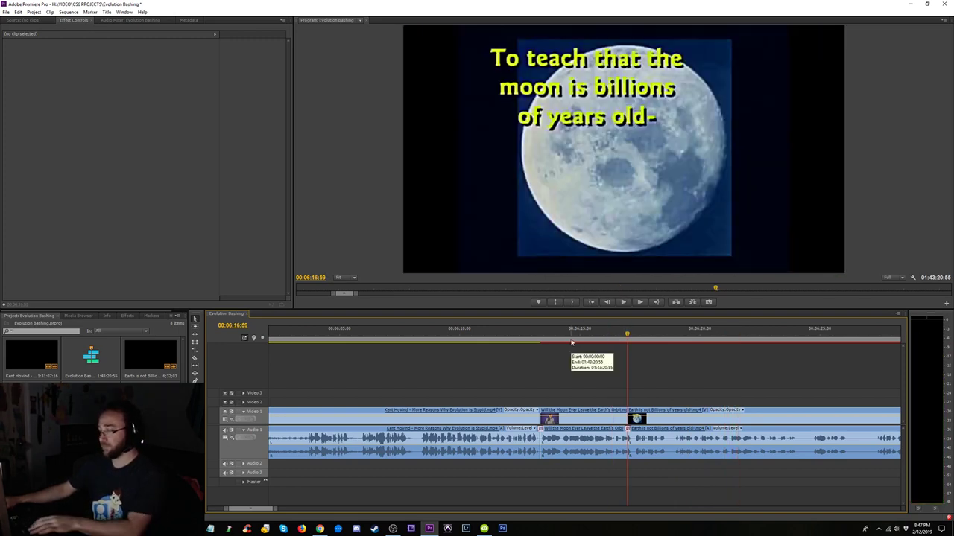
key(ctrl+shift+v)
key(minus)
key(minus)
key(minus)
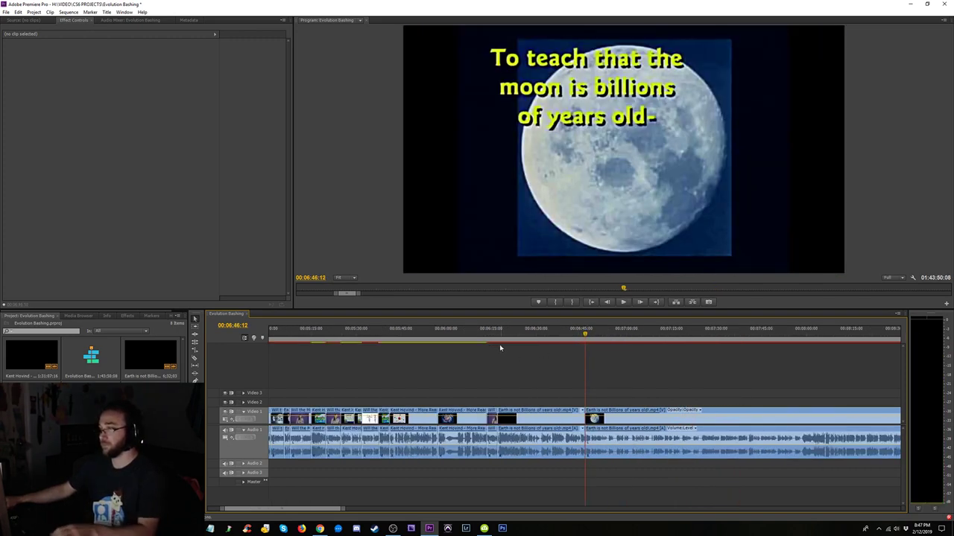
- Play across the start of the inserted clip and check its ending near 00:06:45
click(496, 339)
key(space)
key(equal)
key(equal)
key(equal)
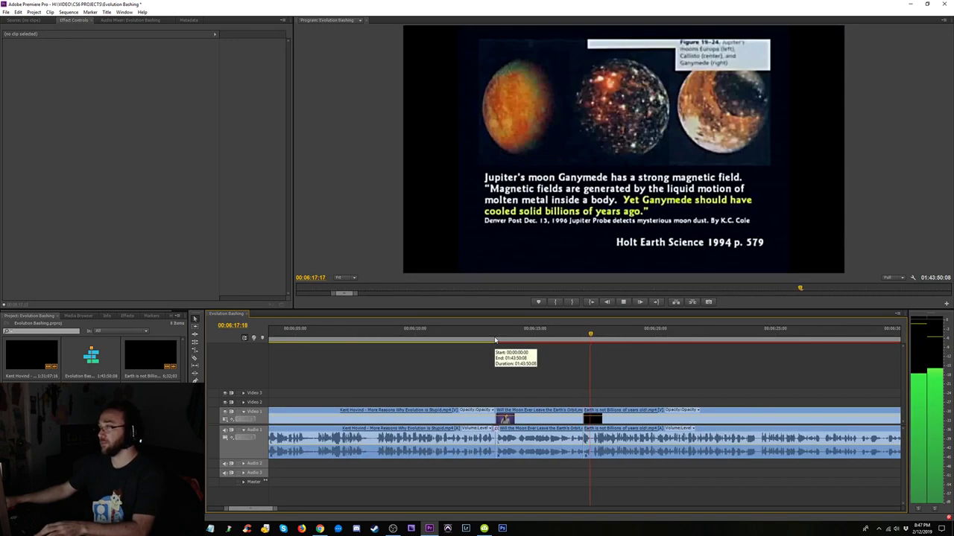
key(minus)
key(minus)
click(747, 340)
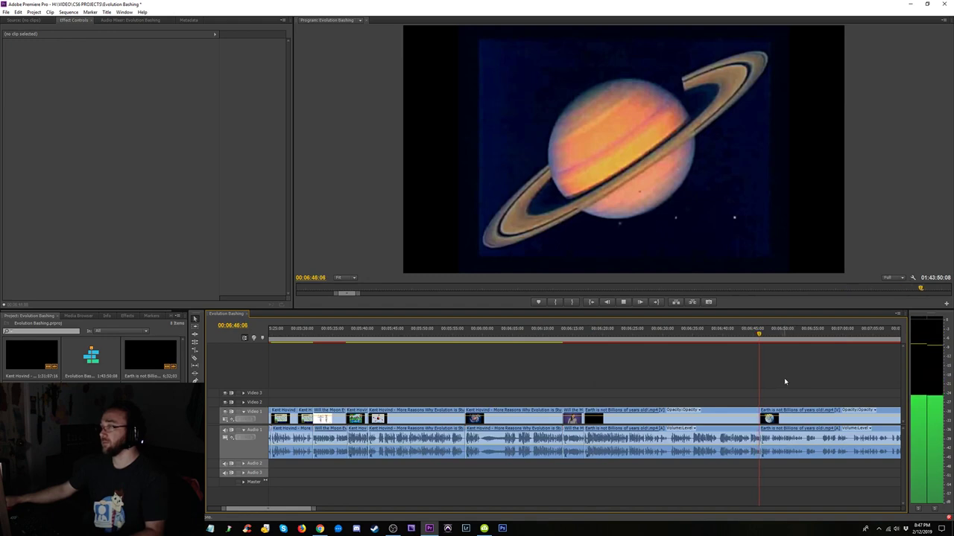
- Trim a fraction of a second off the start of the Recession of the Moon clip, just after 00:06:46
click(762, 334)
key(equal)
key(equal)
key(equal)
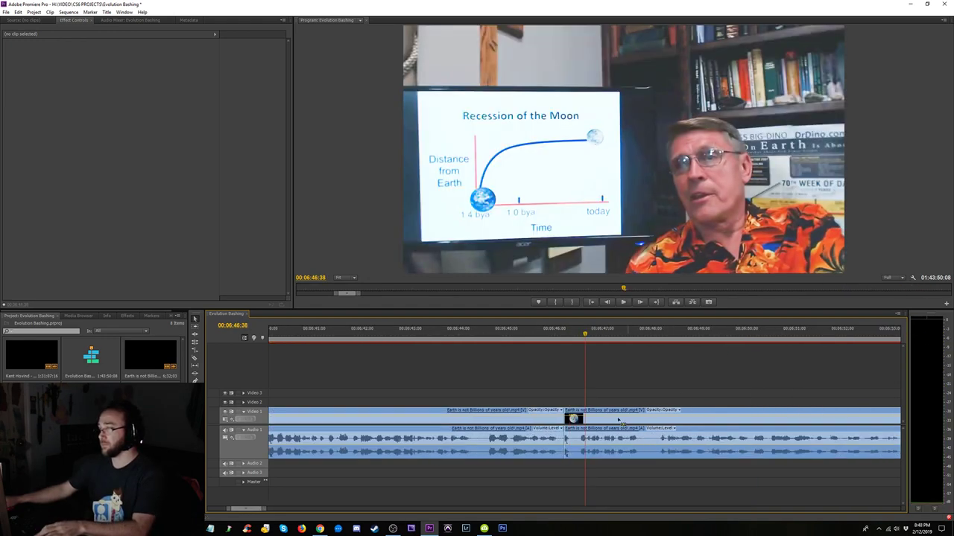
drag(568, 419, 571, 418)
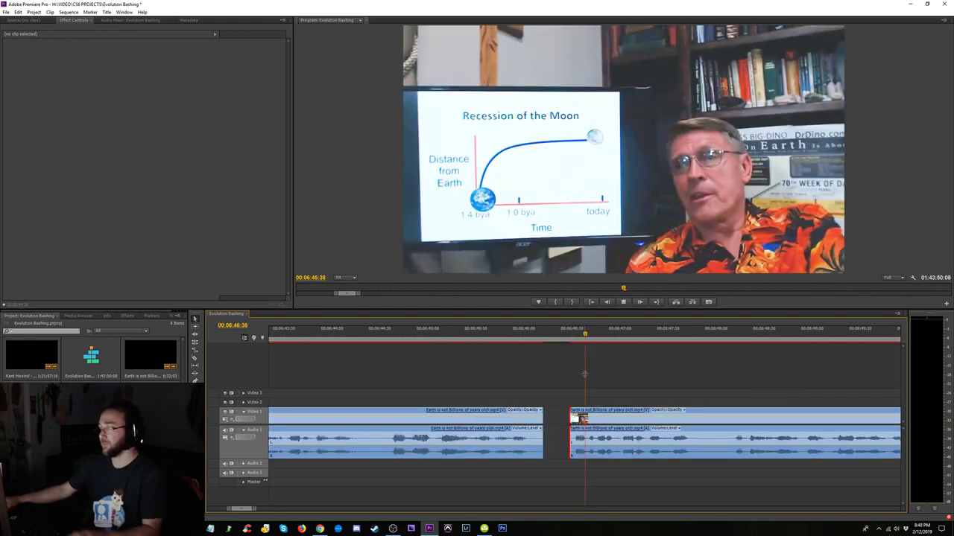
- Play the trimmed Recession of the Moon clip and check its footage around 00:07:57
key(space)
key(minus)
key(minus)
key(minus)
key(minus)
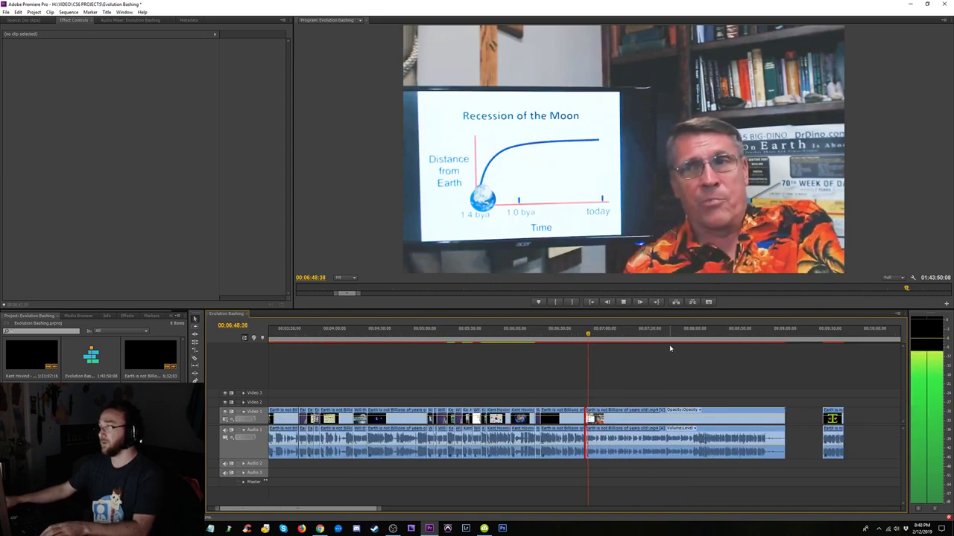
click(671, 345)
key(space)
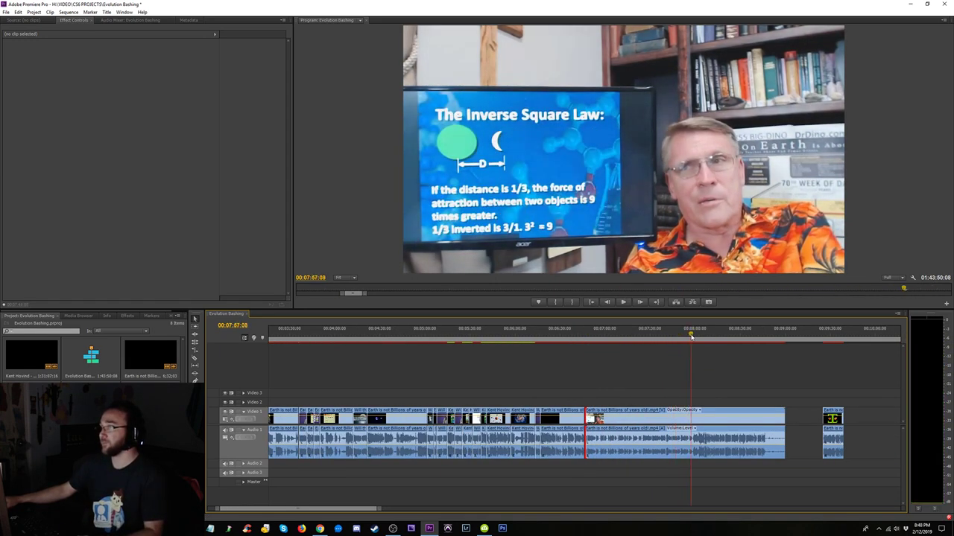
click(692, 336)
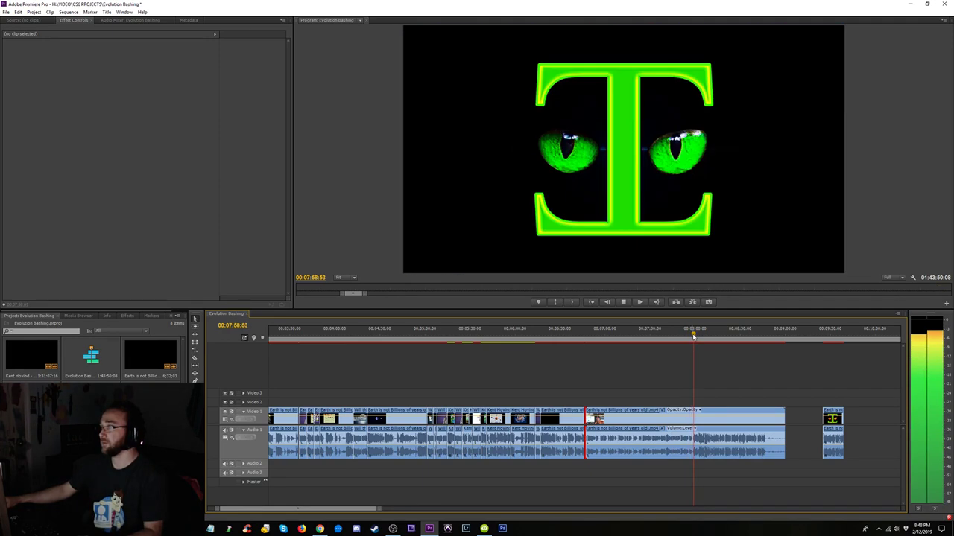
- Close the gap before the Recession of the Moon clip and add a Constant Power audio transition at the join
click(583, 336)
key(space)
key(=)
key(=)
key(=)
key(=)
key(=)
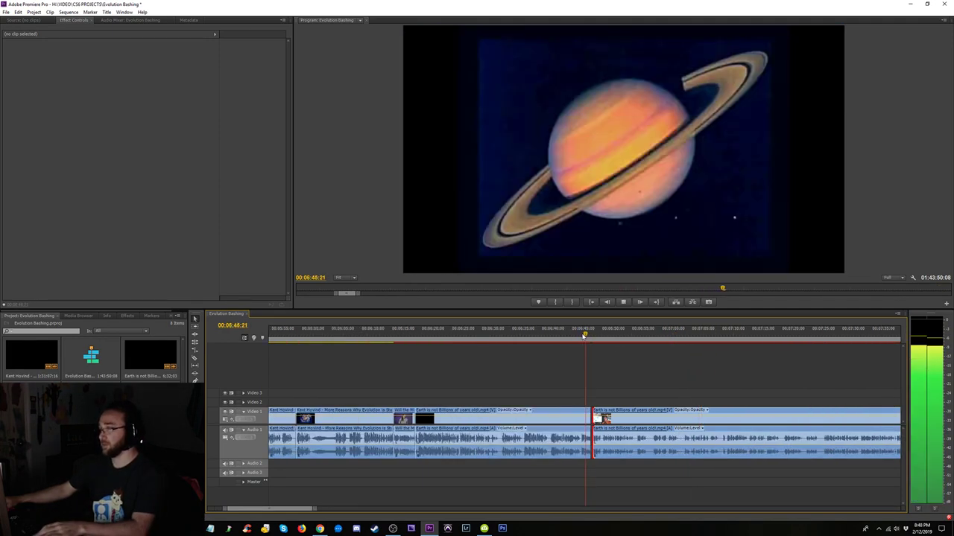
key(space)
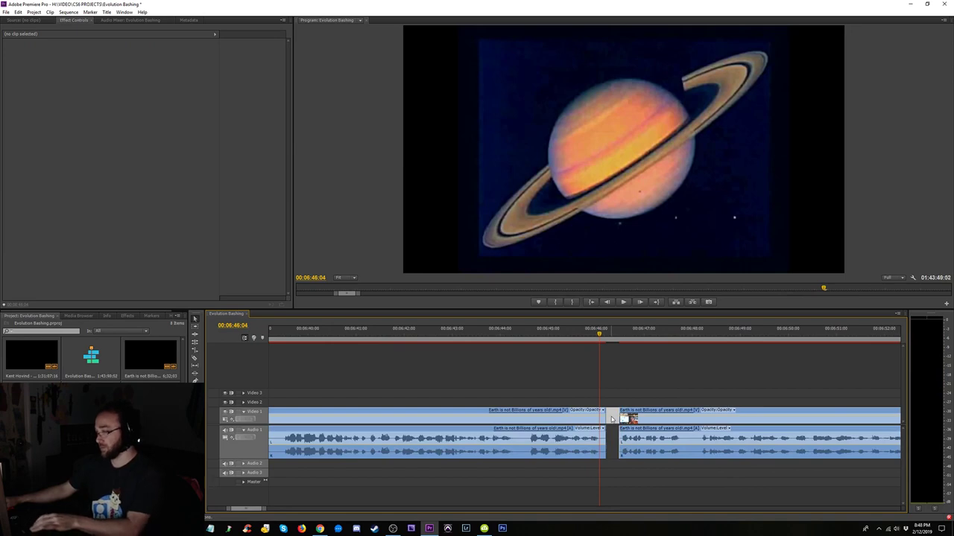
click(611, 418)
key(Delete)
click(596, 455)
key(space)
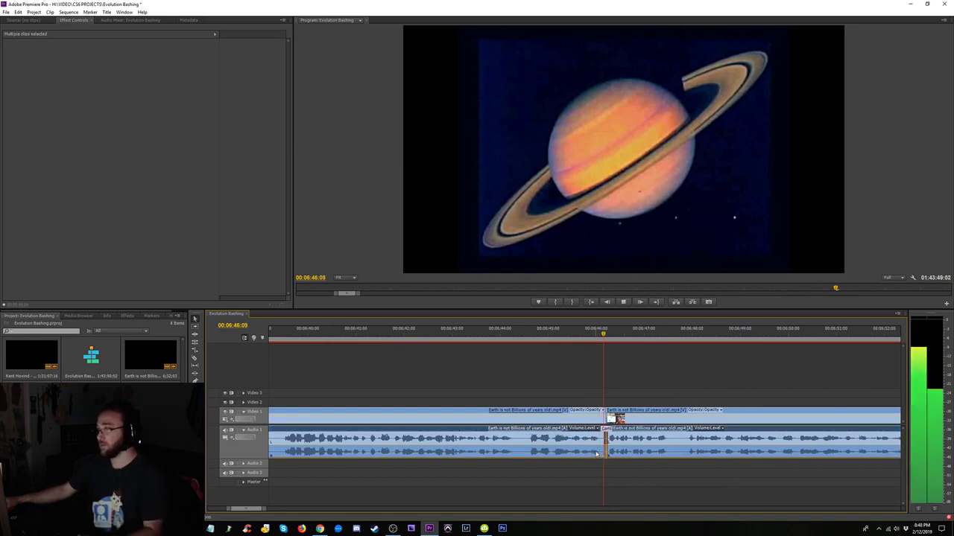
- Play the join between the Saturn slide and the Recession of the Moon footage around 00:06:46
click(568, 334)
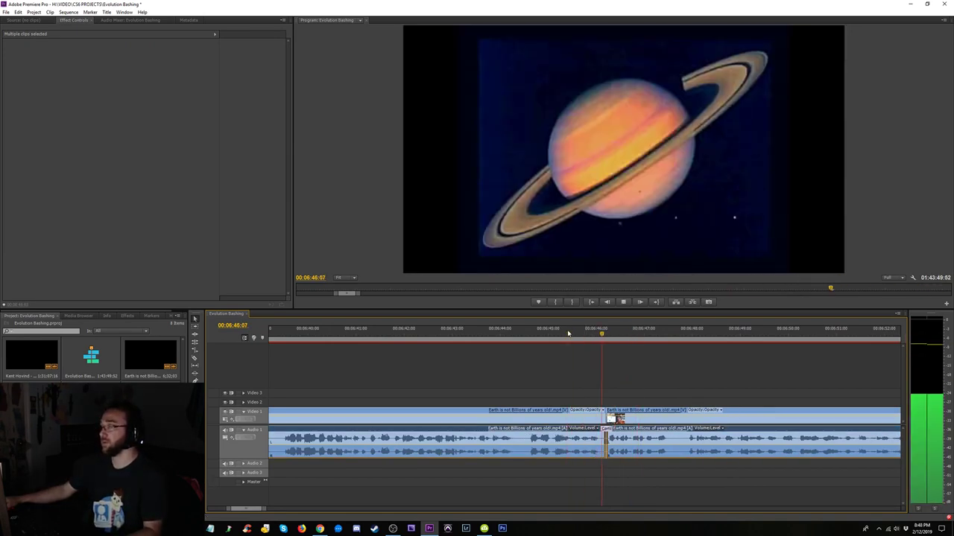
key(space)
key(=)
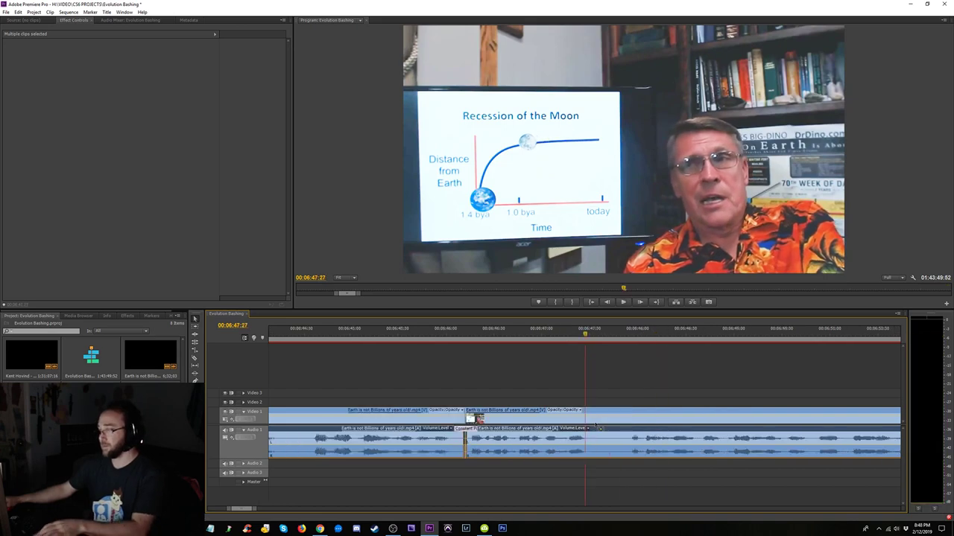
click(282, 341)
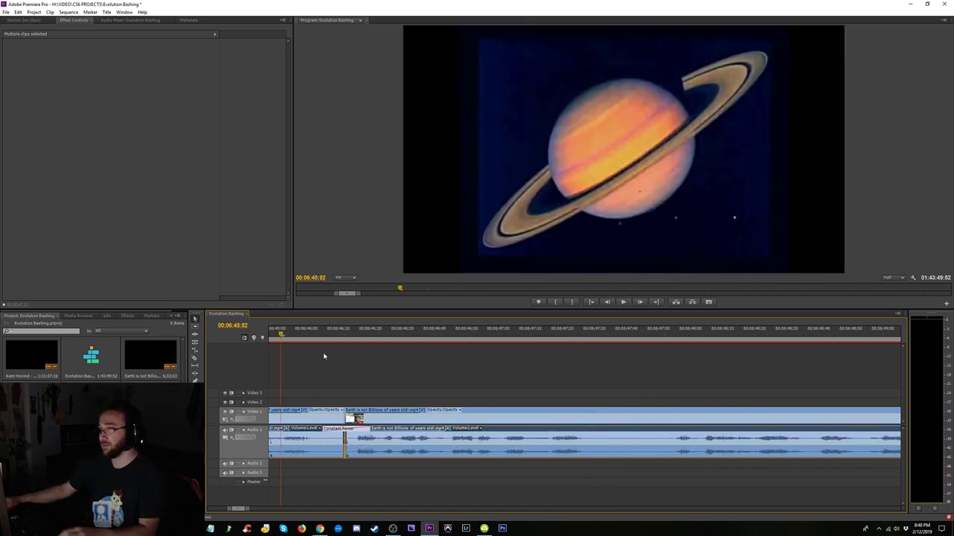
key(space)
key(space)
key(=)
key(minus)
key(minus)
key(minus)
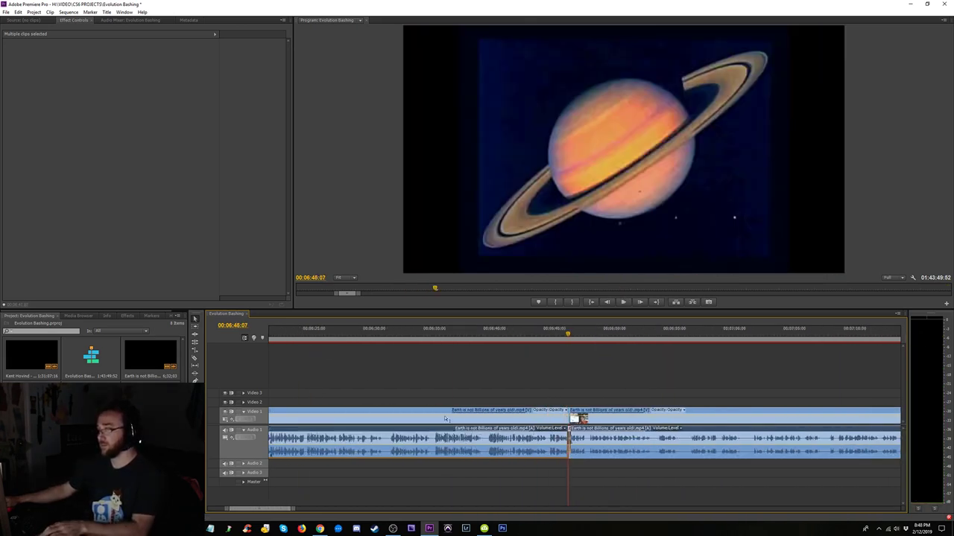
- Review the Recession of the Moon footage up to about 00:07:50 and replay the lead-in from the Saturn slide
click(669, 340)
key(space)
key(minus)
key(minus)
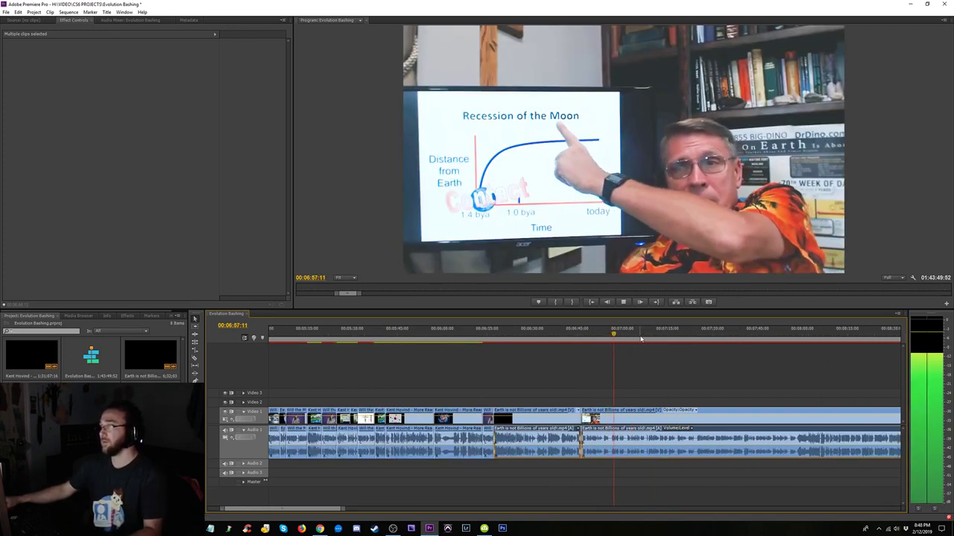
click(666, 340)
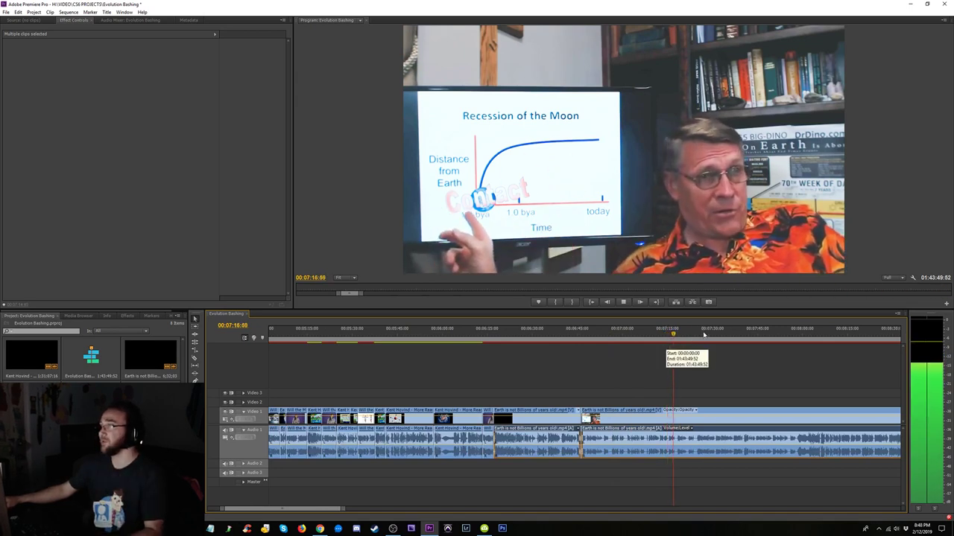
click(709, 336)
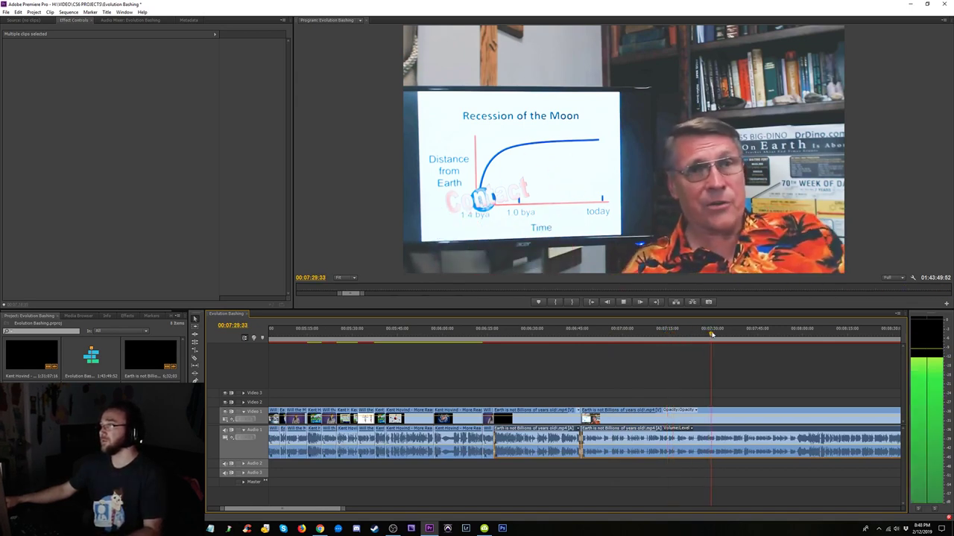
key(minus)
click(669, 336)
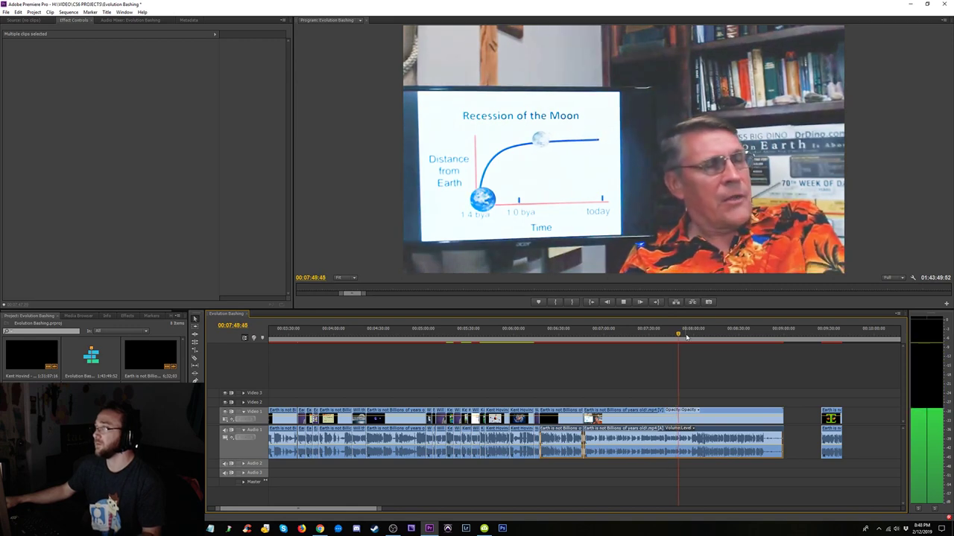
click(687, 336)
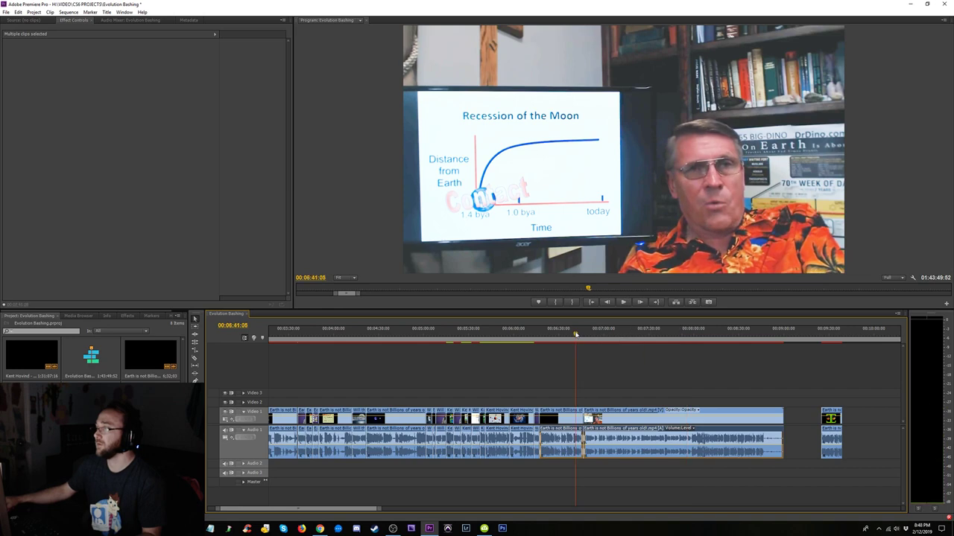
click(575, 336)
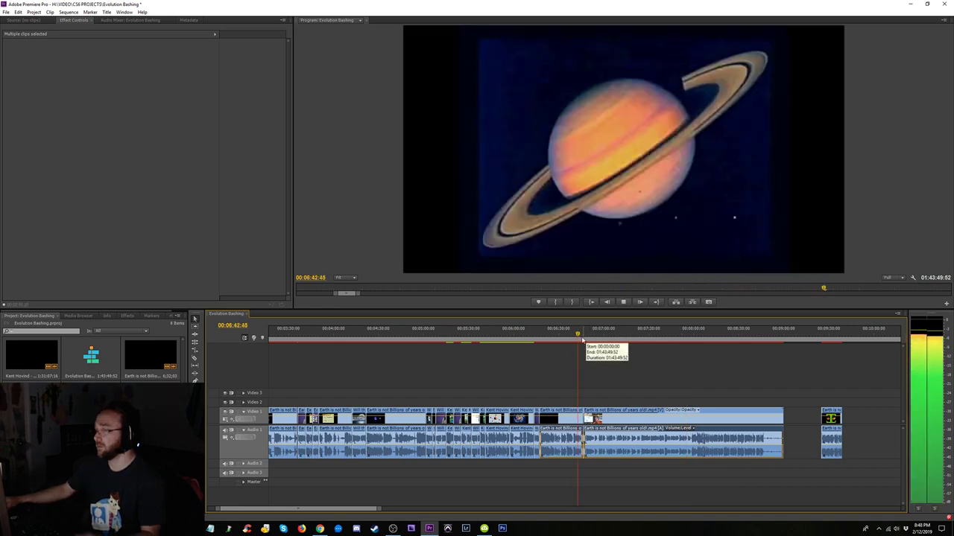
key(=)
key(=)
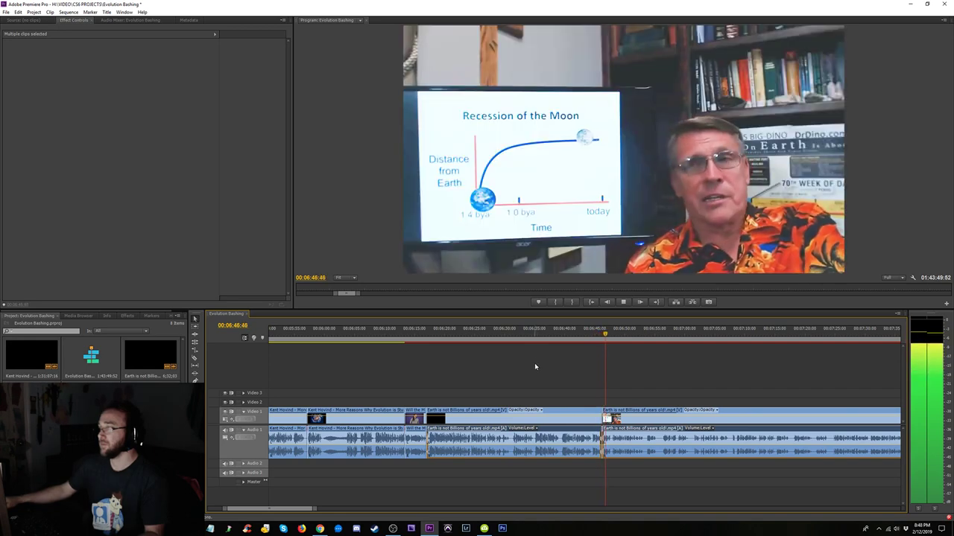
- Cut the inserted clip starting at 00:06:17:04 out of the sequence and close the gap it leaves
click(425, 335)
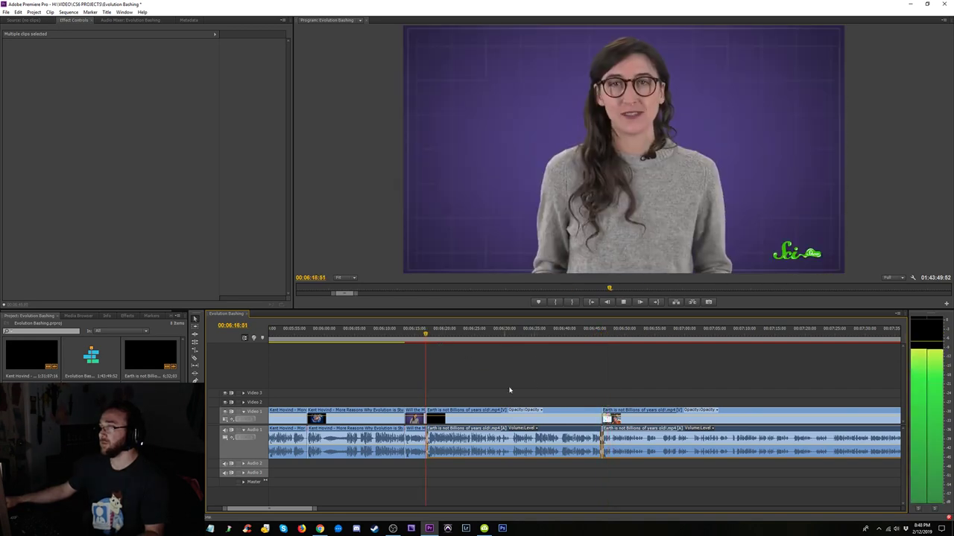
click(509, 439)
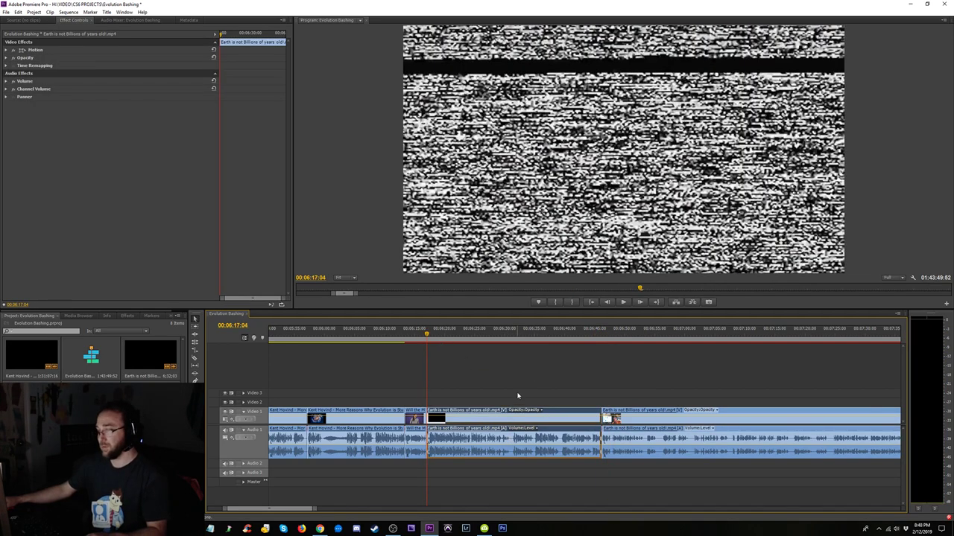
key(Delete)
click(490, 416)
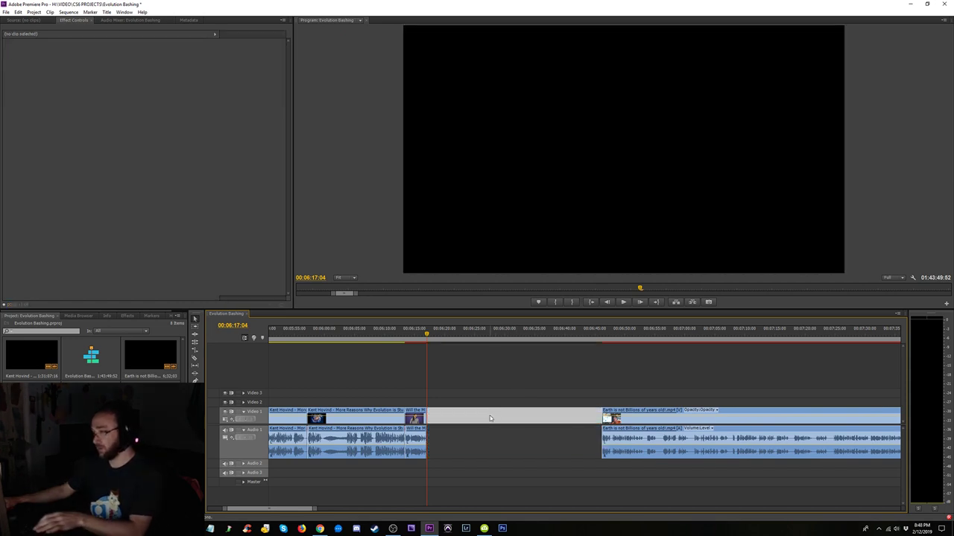
key(Delete)
- Play across the join from the Will the Moon Ever Leave the Earth's Orbit clip into the Recession of the Moon footage
key(space)
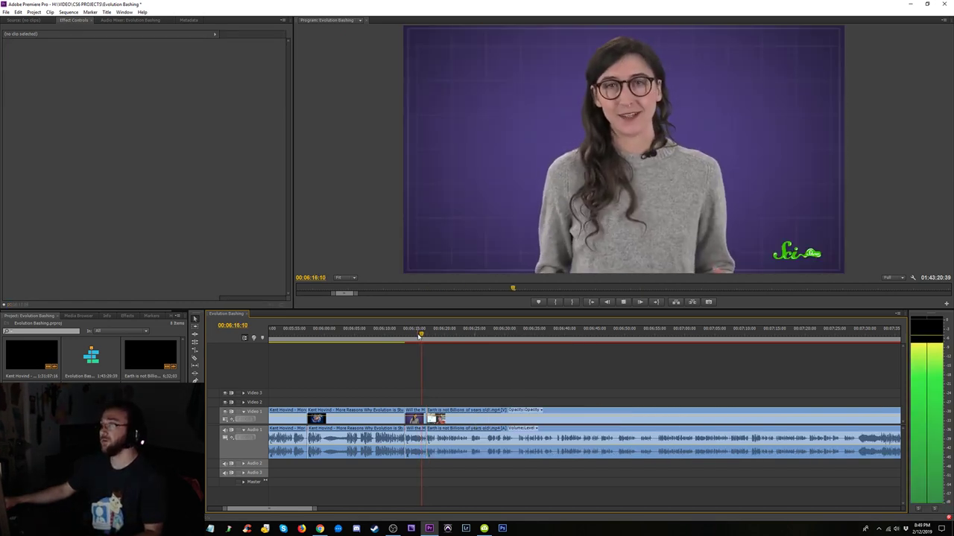
key(equal)
key(equal)
key(equal)
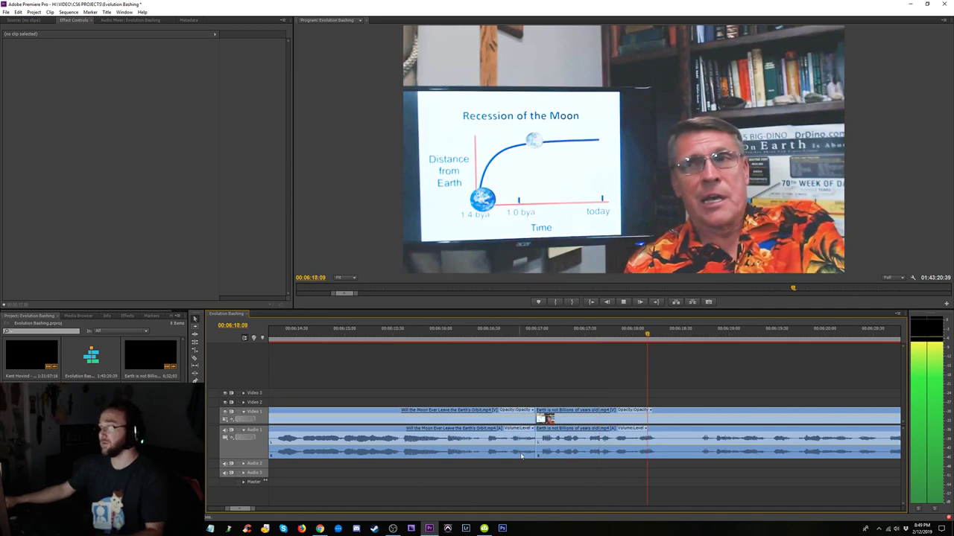
key(minus)
key(minus)
key(minus)
key(minus)
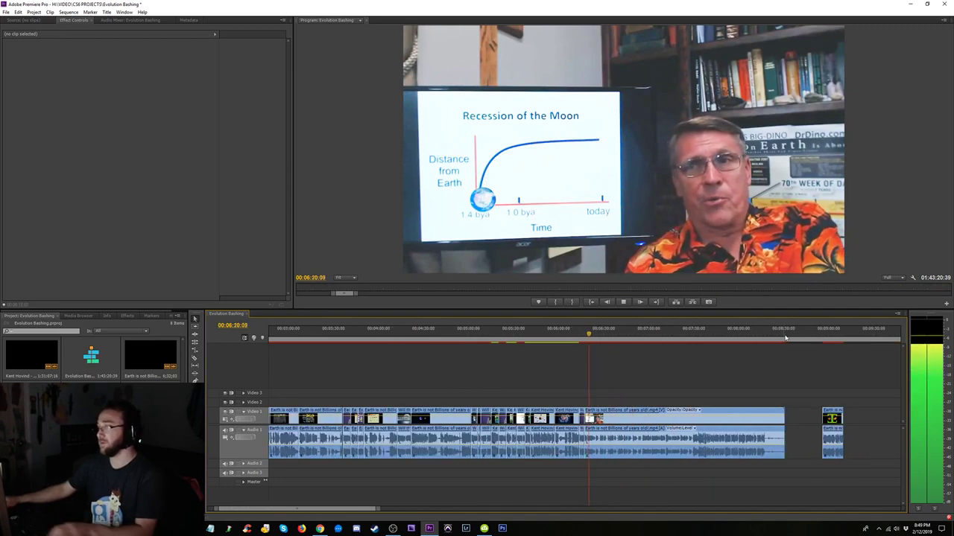
- Paste the removed clip back among the set-aside footage at about 00:09:18
click(855, 342)
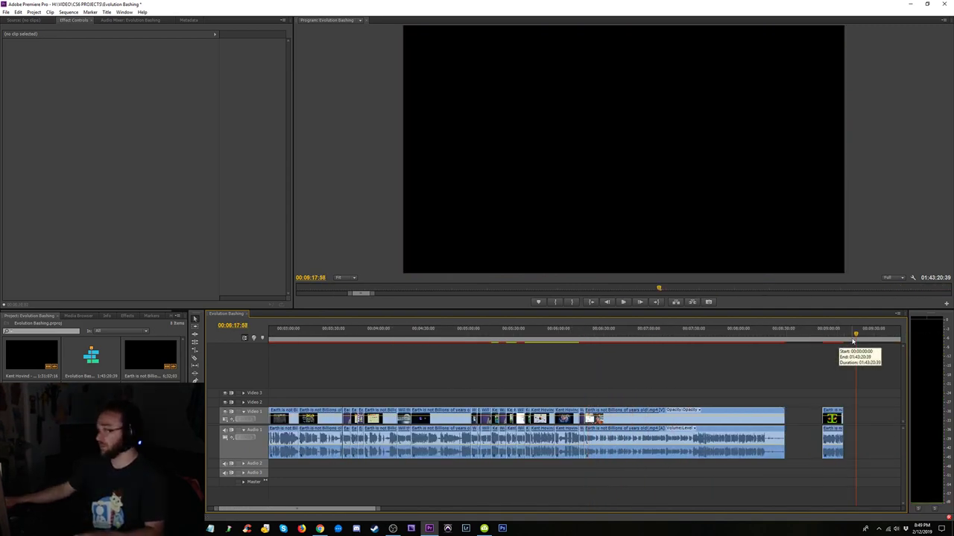
key(ctrl+v)
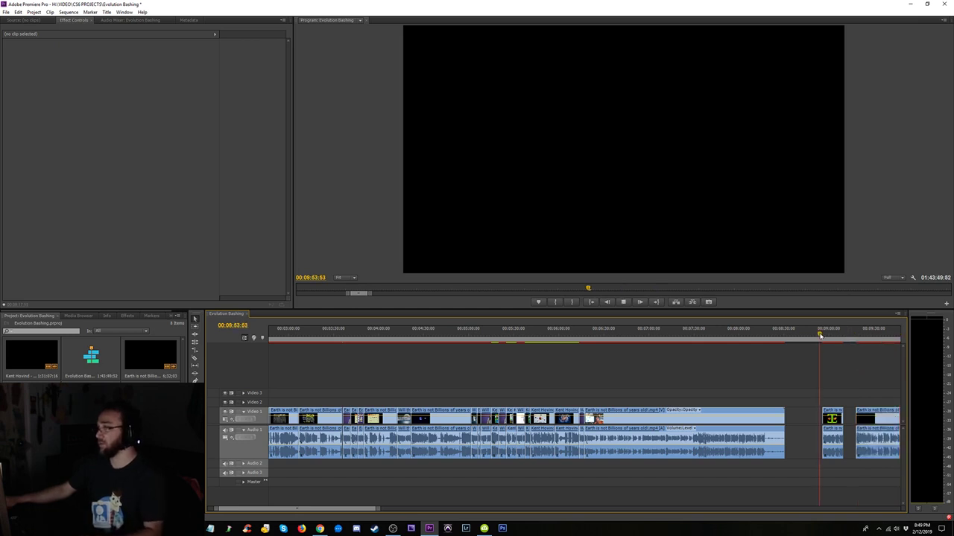
- Play part of the set-aside History of Life on Earth clip and undo the last paste beside it
key(minus)
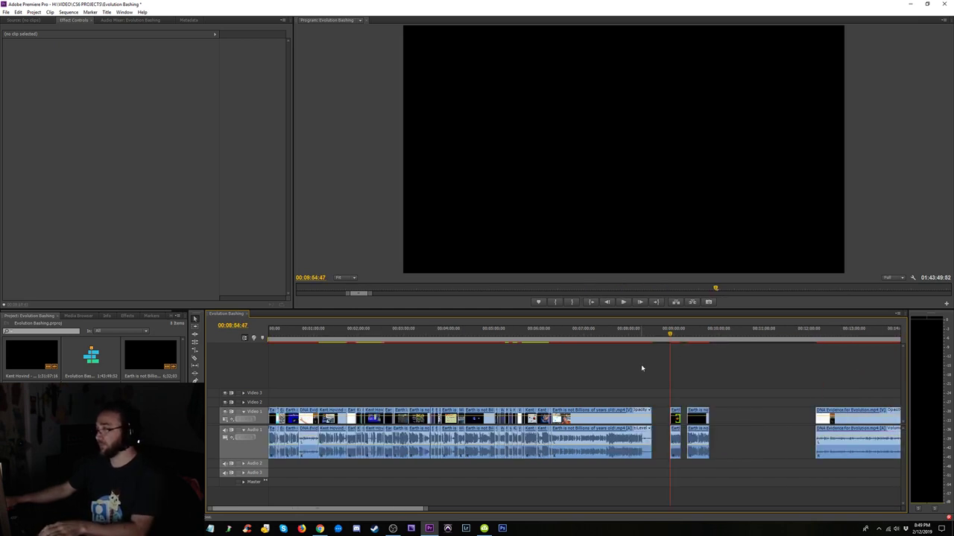
key(space)
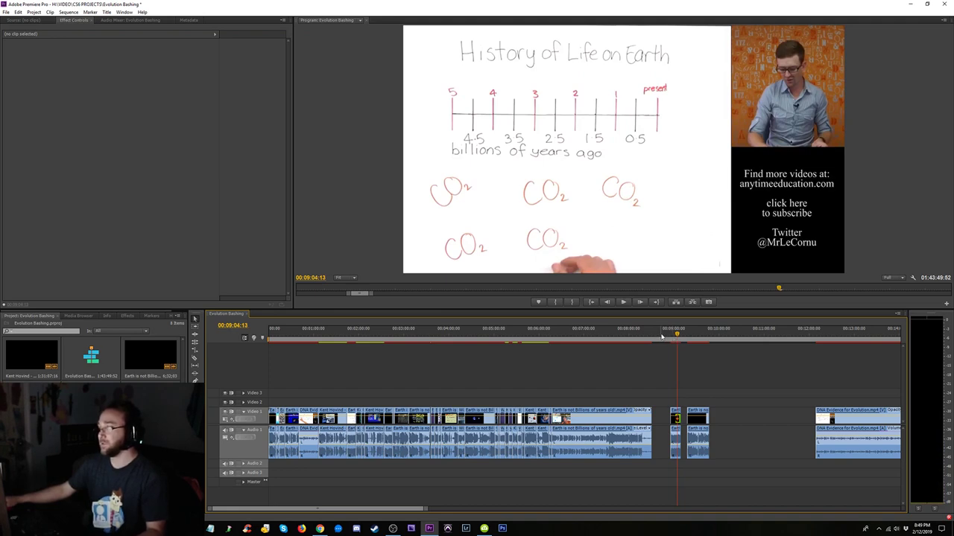
key(ctrl+z)
drag(681, 335, 691, 342)
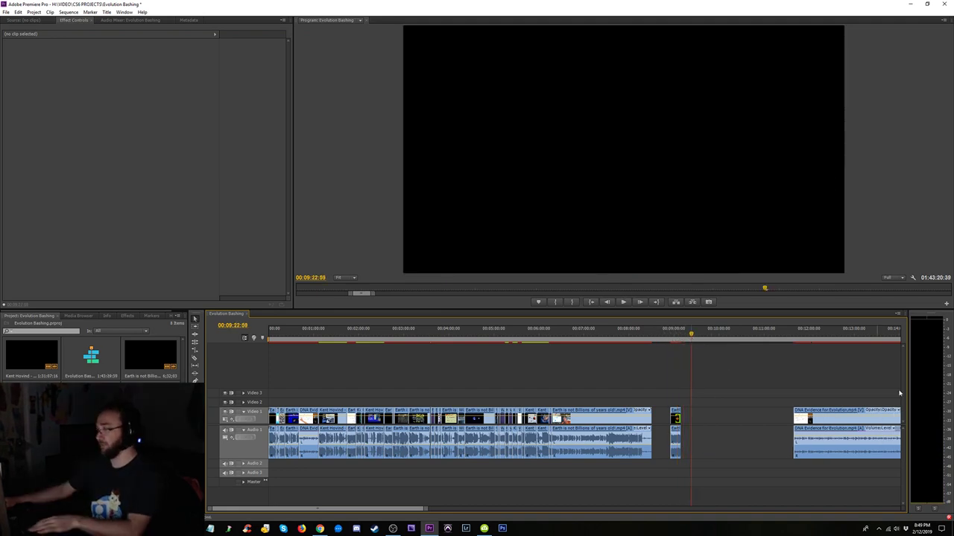
key(ctrl+shift+v)
key(ctrl+z)
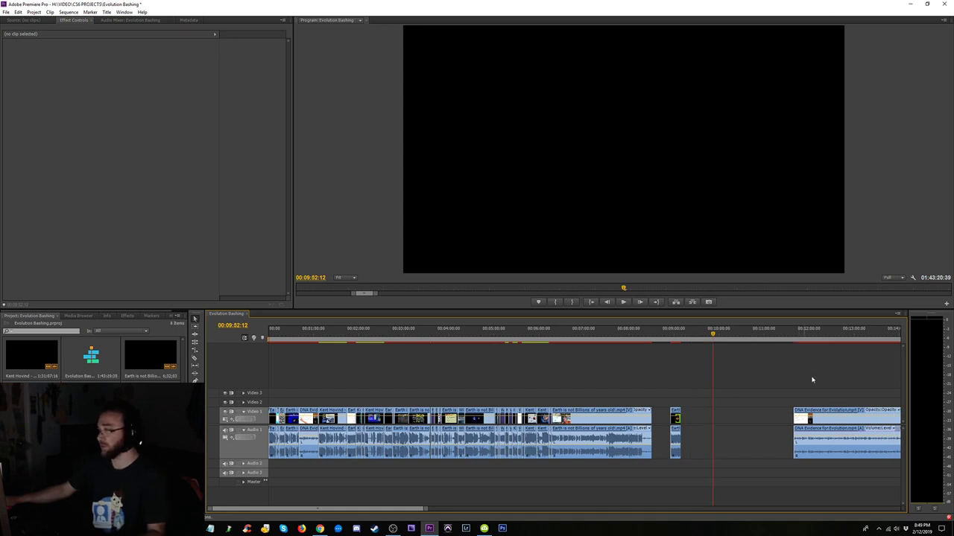
drag(804, 337, 783, 339)
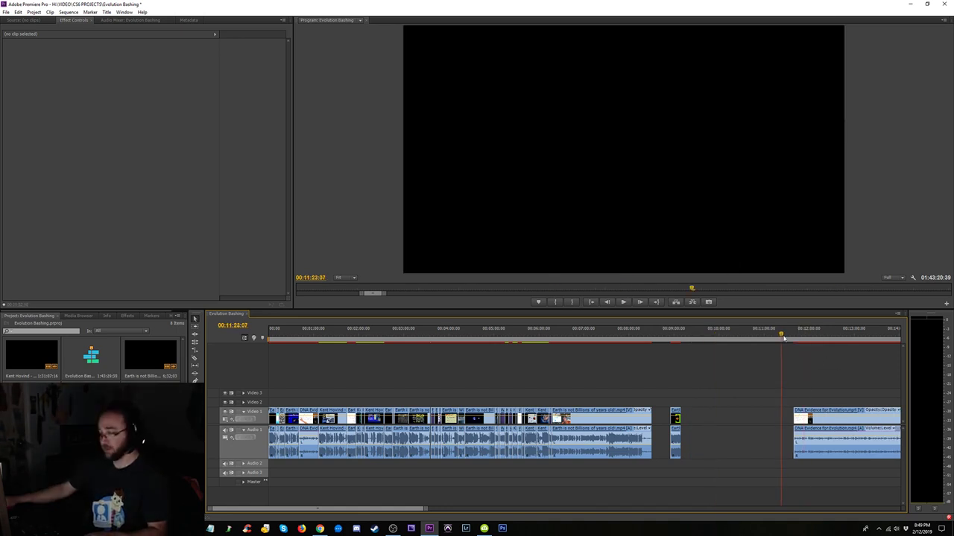
key(ctrl+v)
key(ctrl+z)
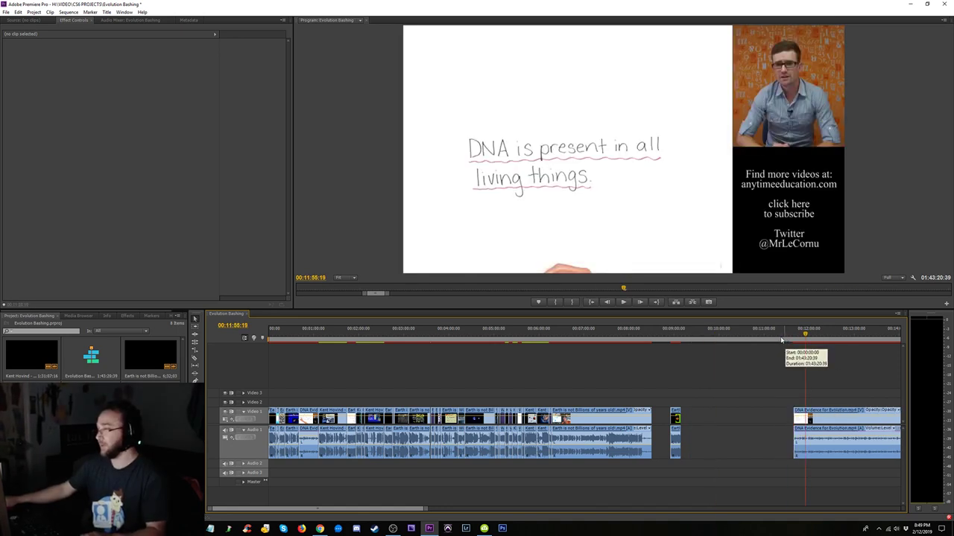
- Insert the removed clip into the empty stretch, place it at about 00:09:34 and close the gap before the DNA Evidence clip
click(775, 336)
key(ctrl+shift+v)
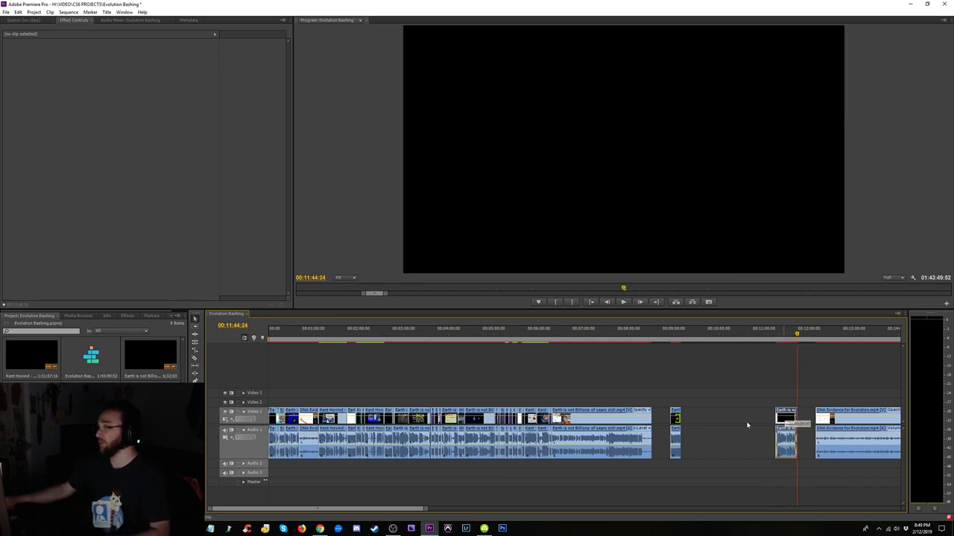
drag(746, 425, 708, 422)
click(757, 418)
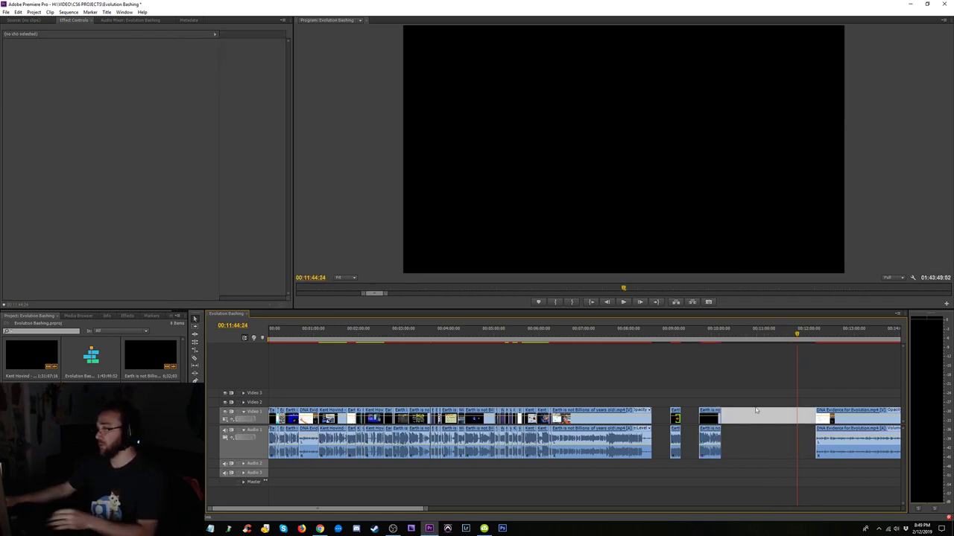
key(Delete)
- Shift the Ganymede clip to about 00:09:18, play it through and cut it from the set-aside footage
click(710, 434)
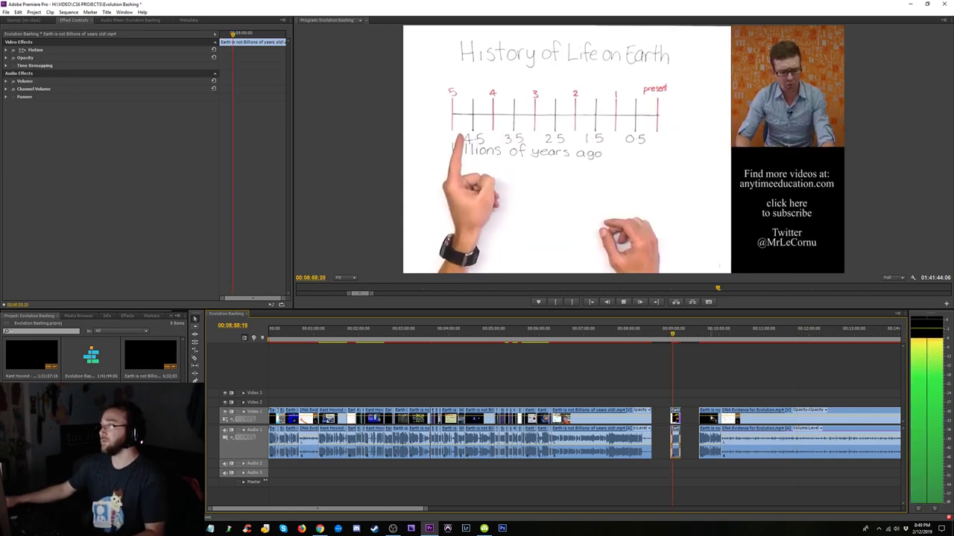
key(space)
drag(711, 420, 700, 420)
key(space)
click(687, 335)
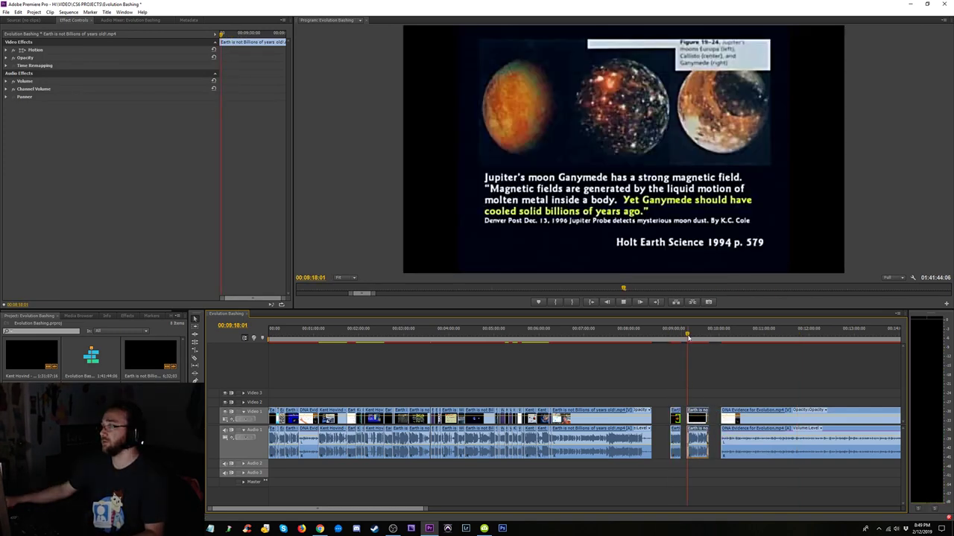
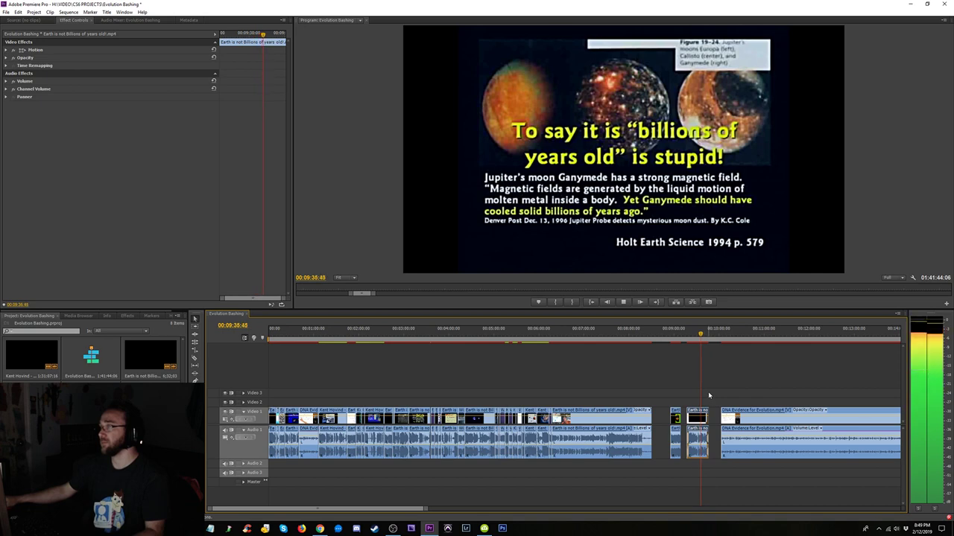
drag(709, 394, 694, 407)
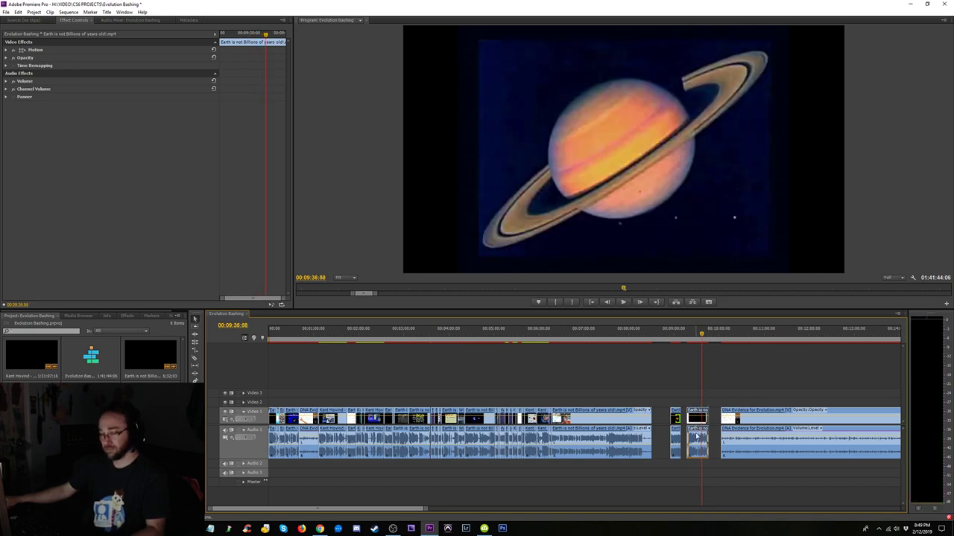
key(Delete)
- Review the merry-go-round, galaxy and spinning-skater passages between about 00:05:28 and 00:06:10 for a place to insert the cut clip
click(522, 337)
key(space)
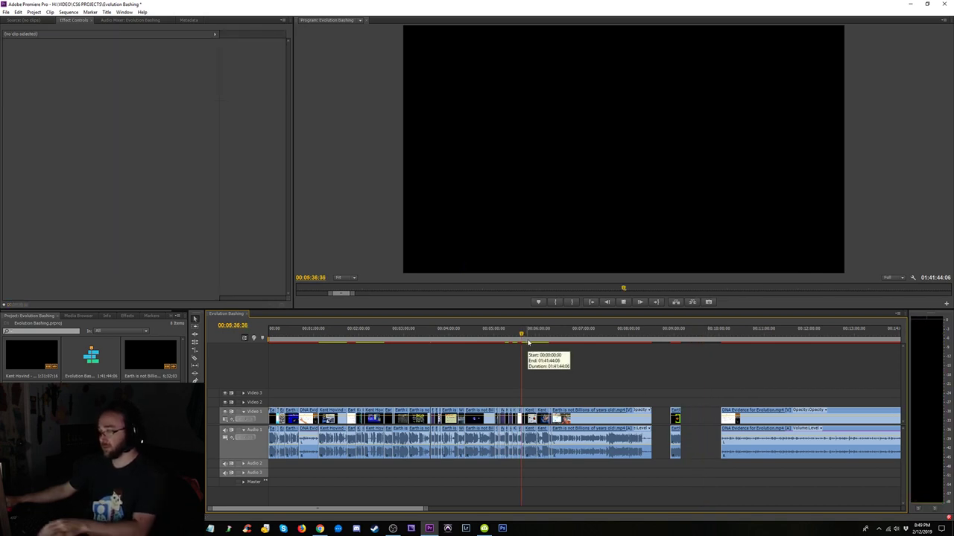
key(equal)
key(equal)
key(space)
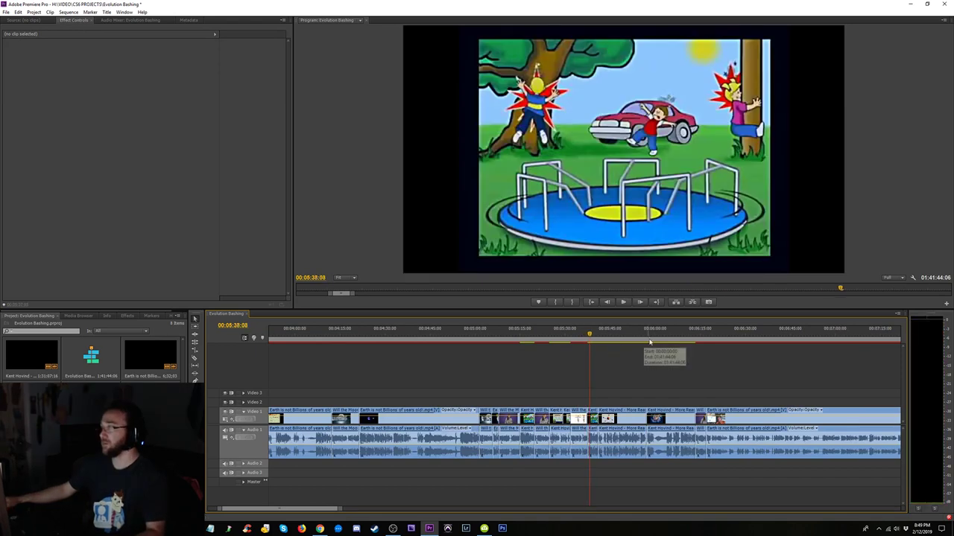
click(697, 337)
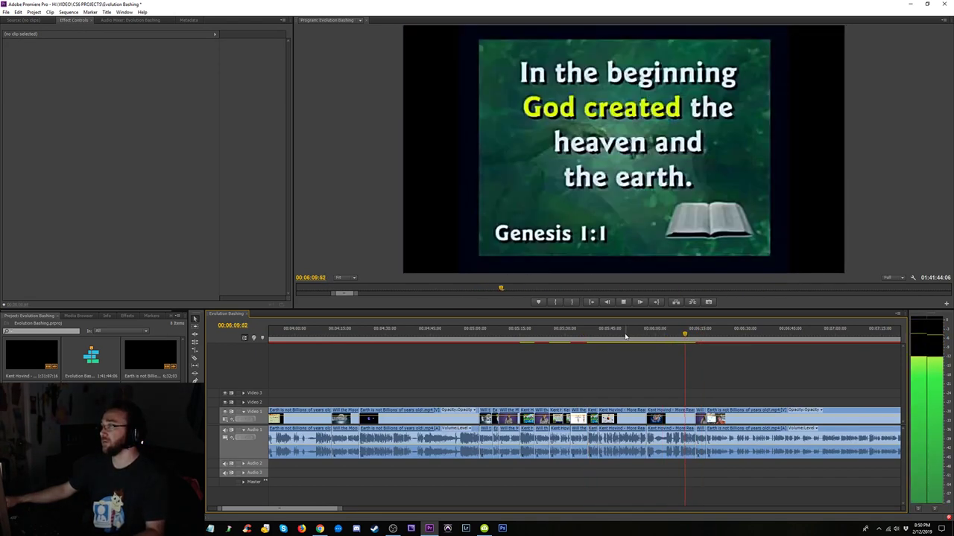
click(631, 337)
click(639, 337)
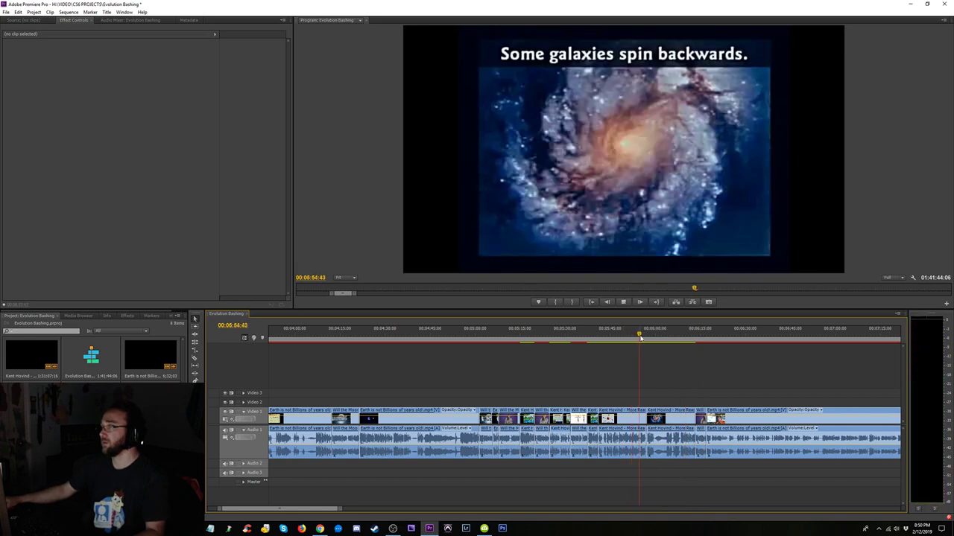
drag(639, 337, 562, 337)
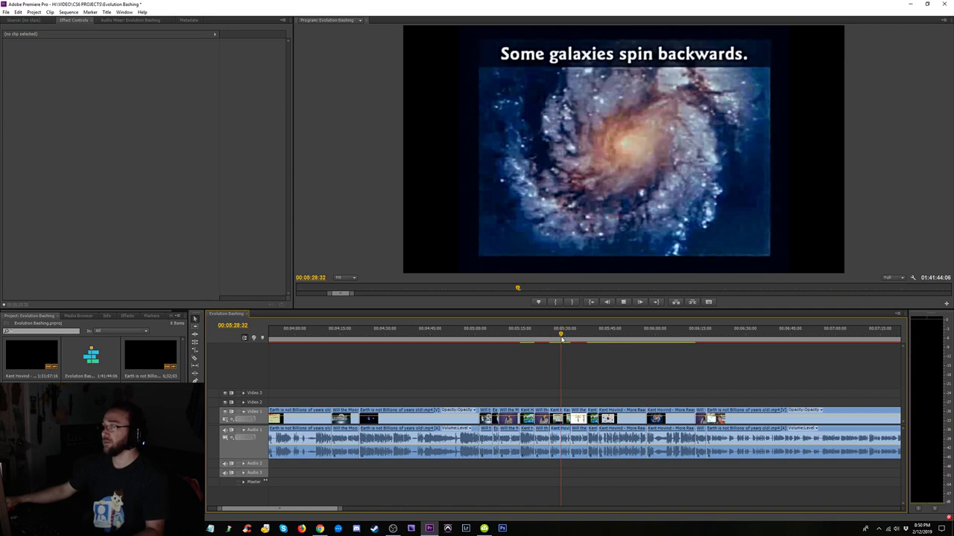
key(space)
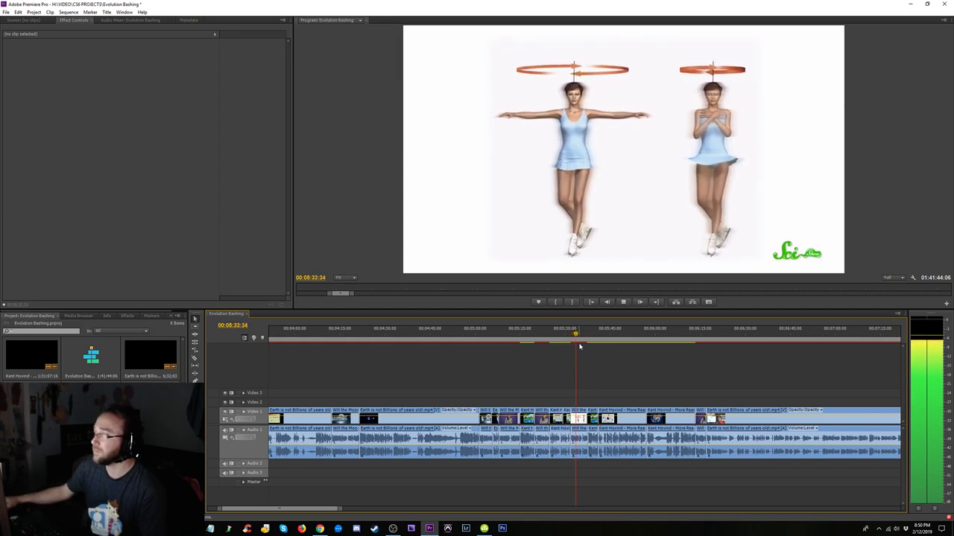
- Skim from about 00:05:00 and play the join between the nebula textbook slide and the SciShow host at about 00:06:13
click(476, 339)
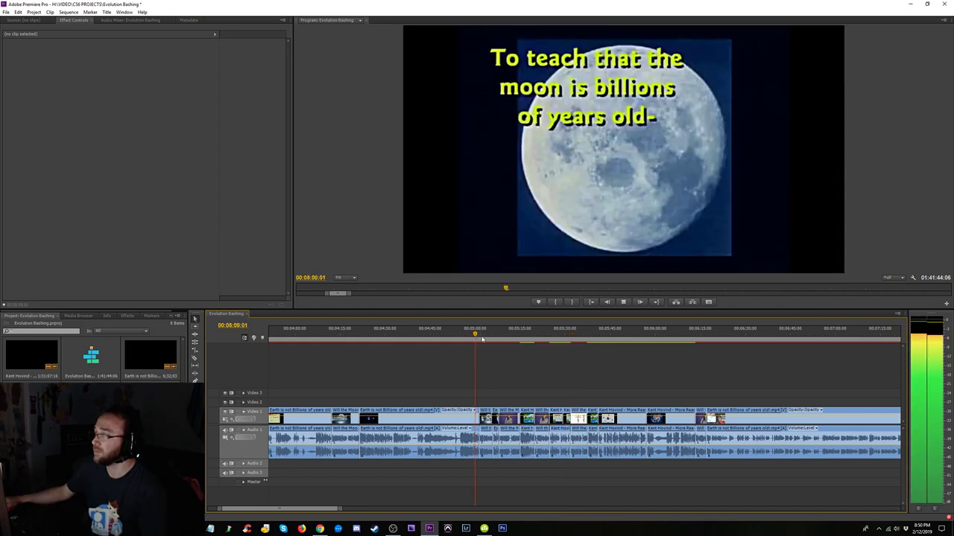
click(557, 340)
drag(622, 339, 661, 339)
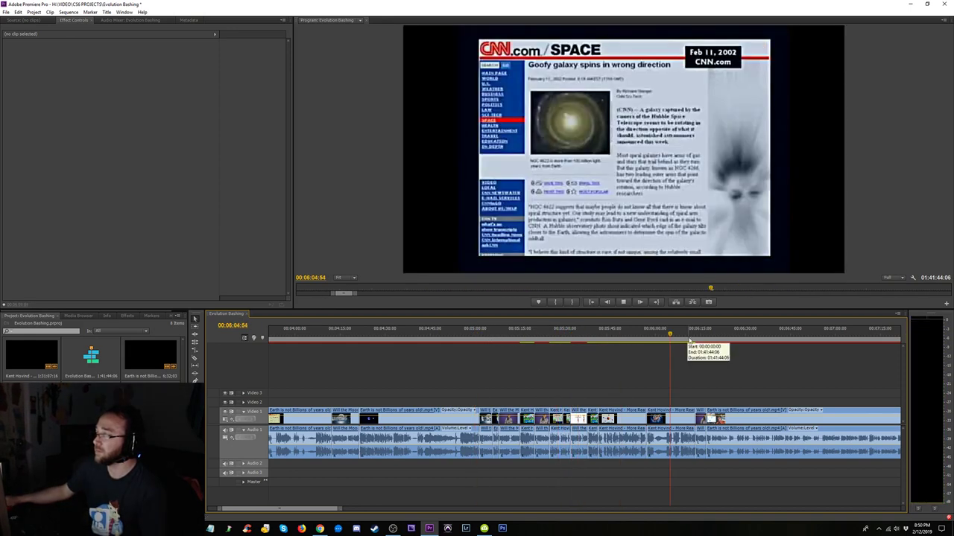
click(693, 339)
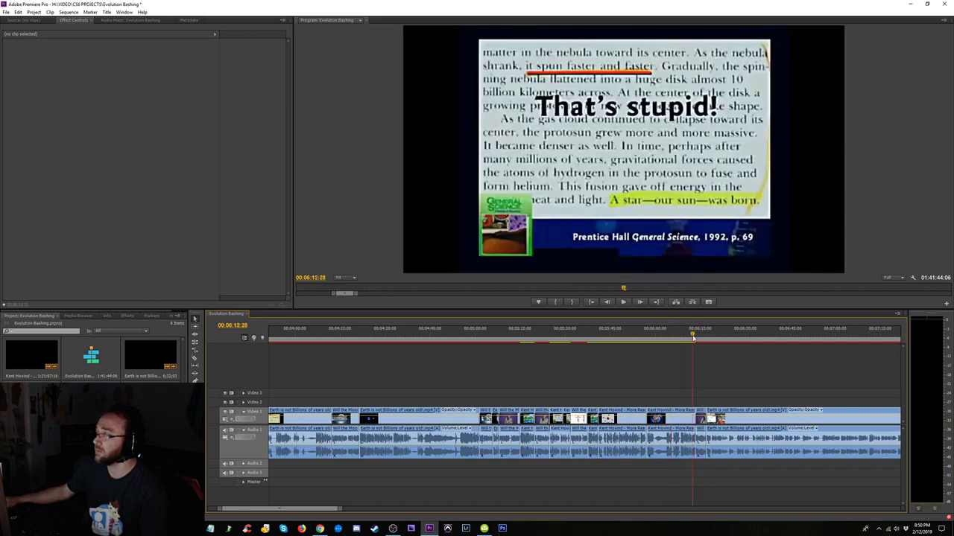
key(space)
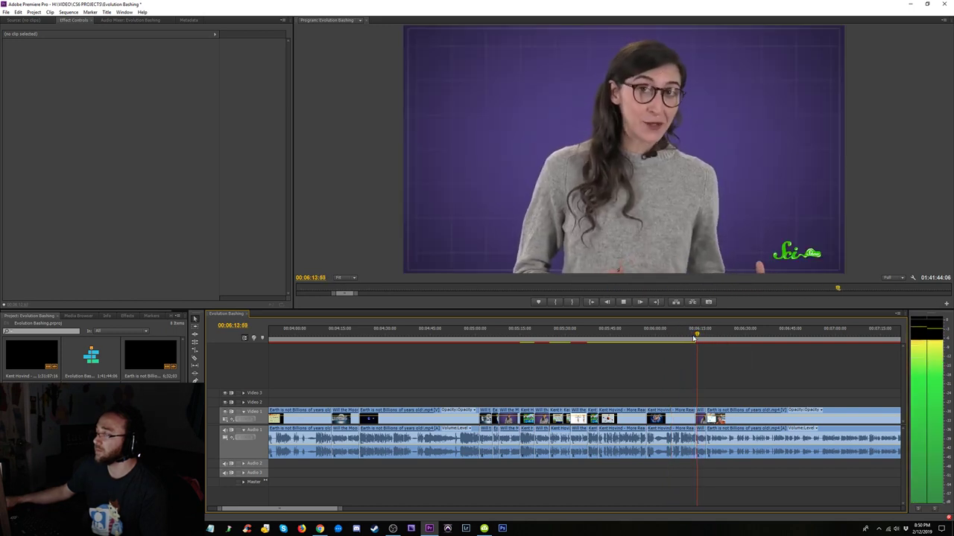
key(space)
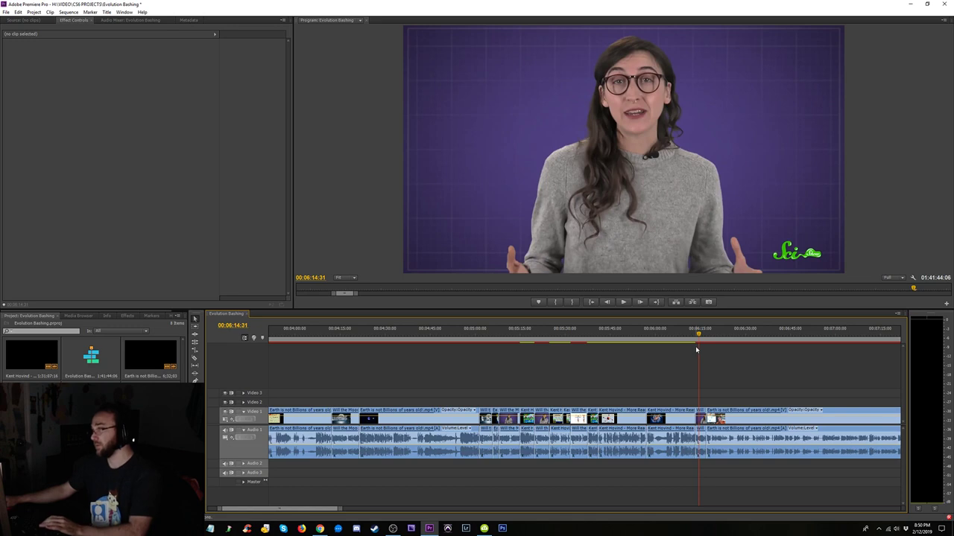
- Insert the cut Ganymede clip before the Will the Moon Ever Leave the Earth's Orbit clip at about 00:06:13 and play the join
key(Up)
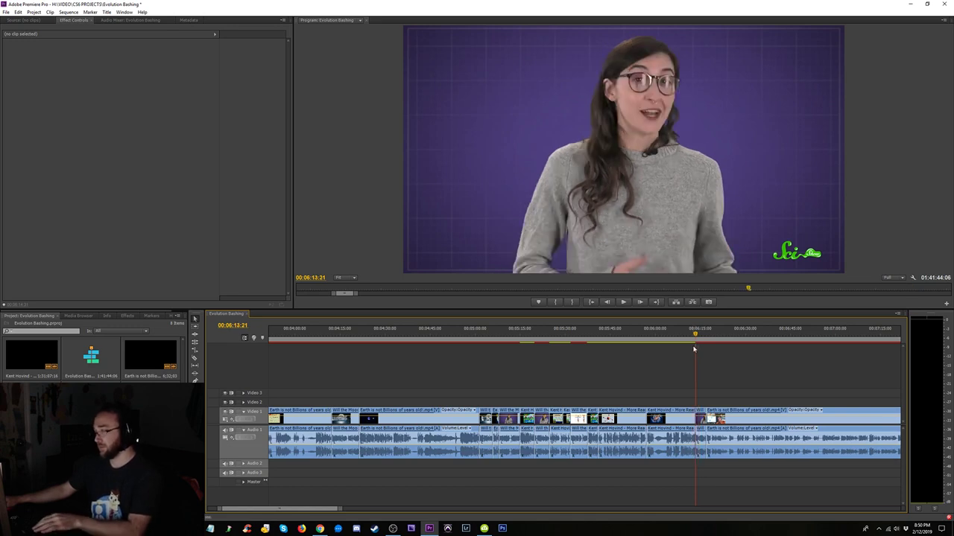
key(ctrl+shift+v)
click(689, 338)
key(space)
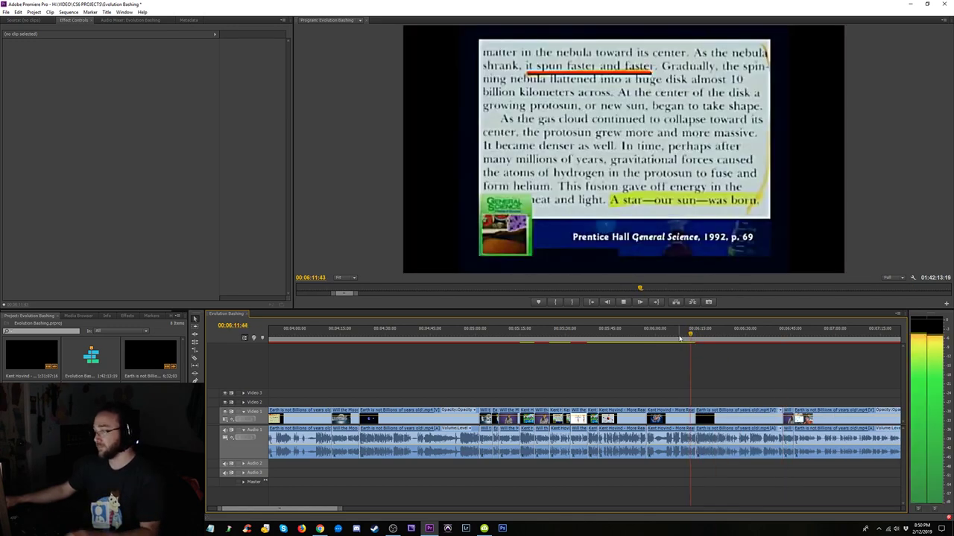
key(equal)
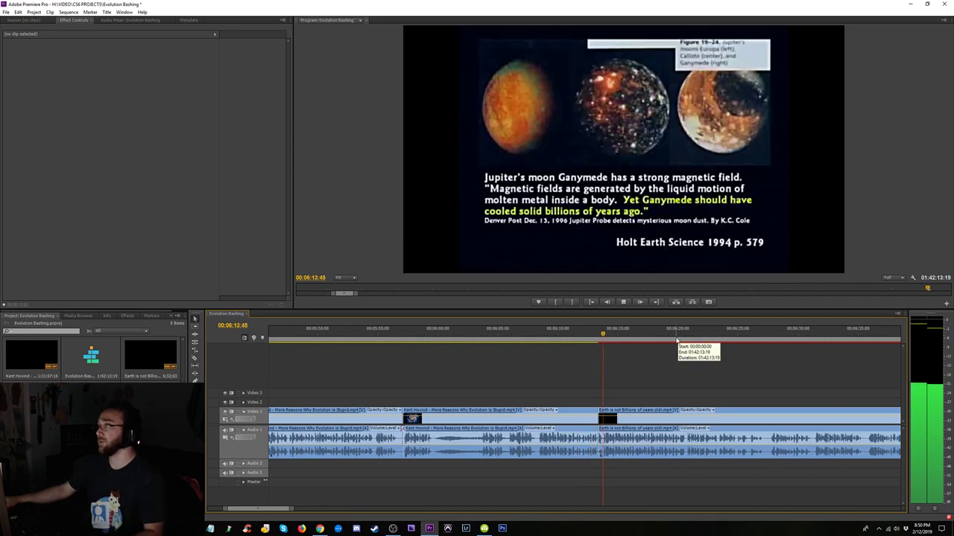
key(minus)
key(minus)
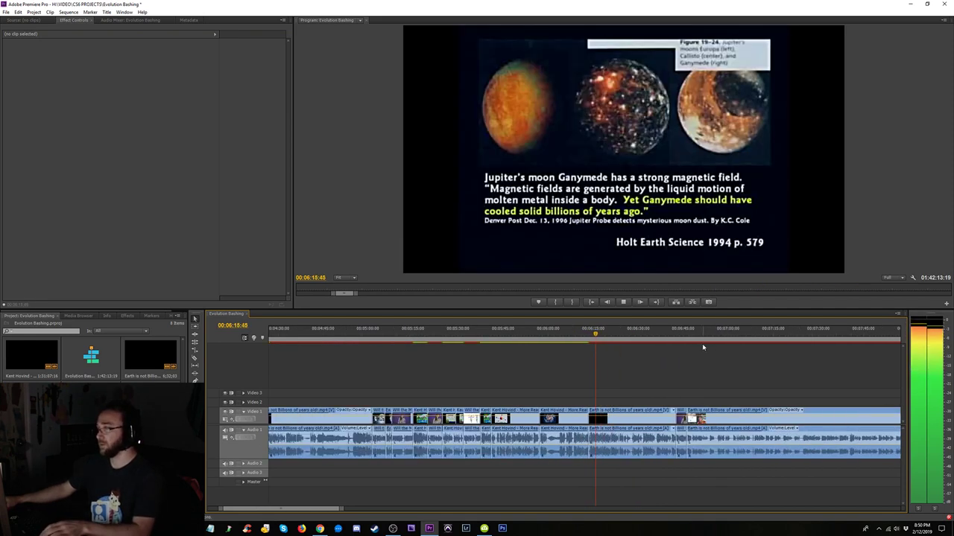
- Play from the Saturn slide at about 00:06:41 through the SciShow host clip into the Recession of the Moon footage
click(671, 336)
key(space)
key(equal)
key(equal)
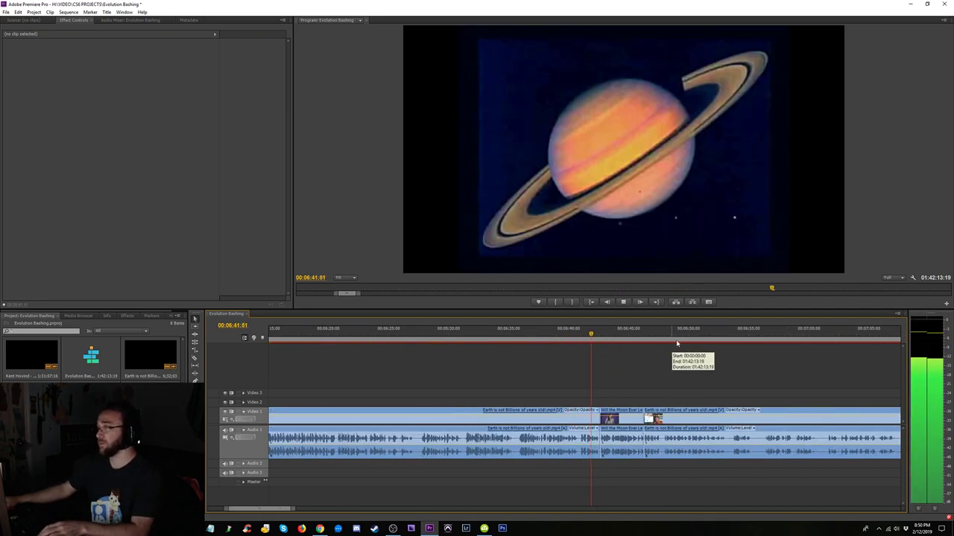
key(equal)
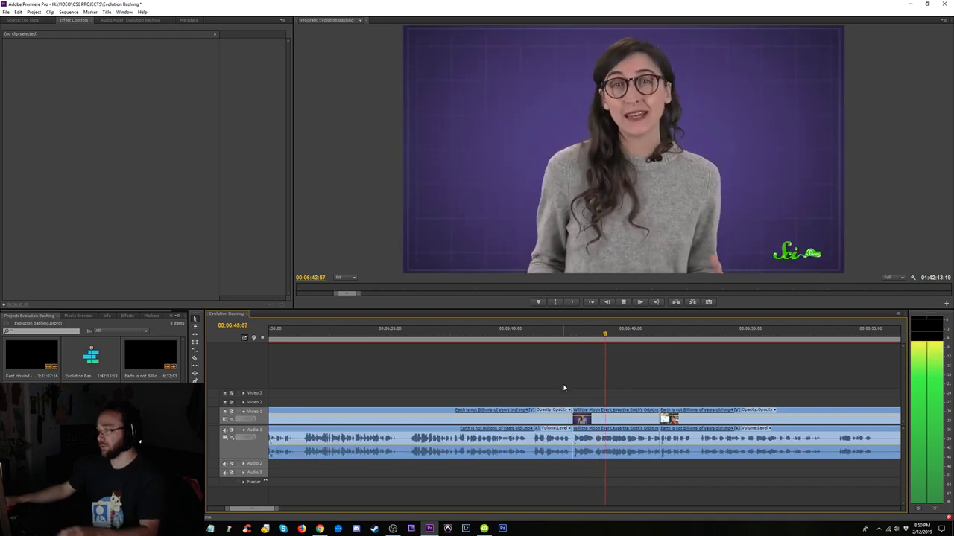
click(596, 419)
key(minus)
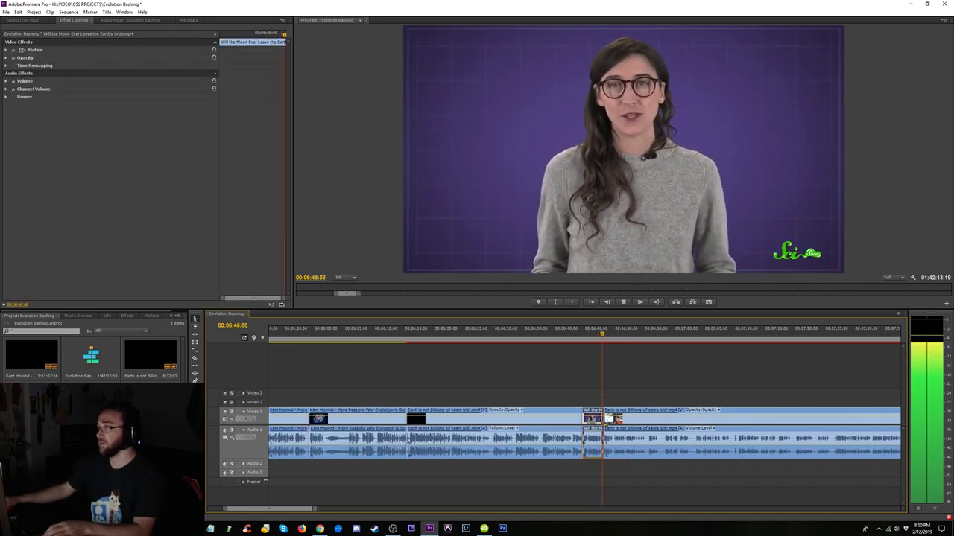
key(minus)
key(minus)
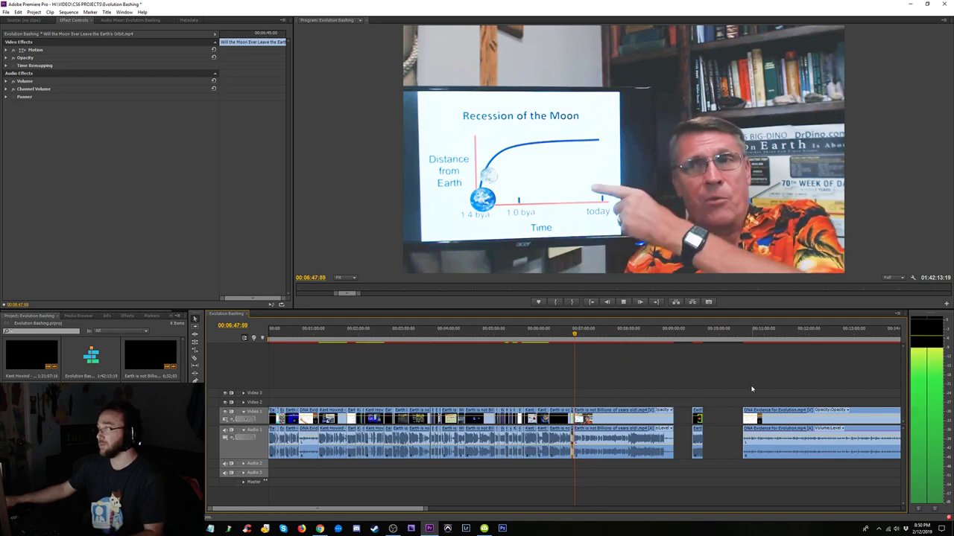
key(space)
- Move the DNA Evidence for Evolution clip to about 00:14:14 to widen the gap behind the set-aside History of Life clip
click(692, 395)
key(minus)
key(minus)
key(minus)
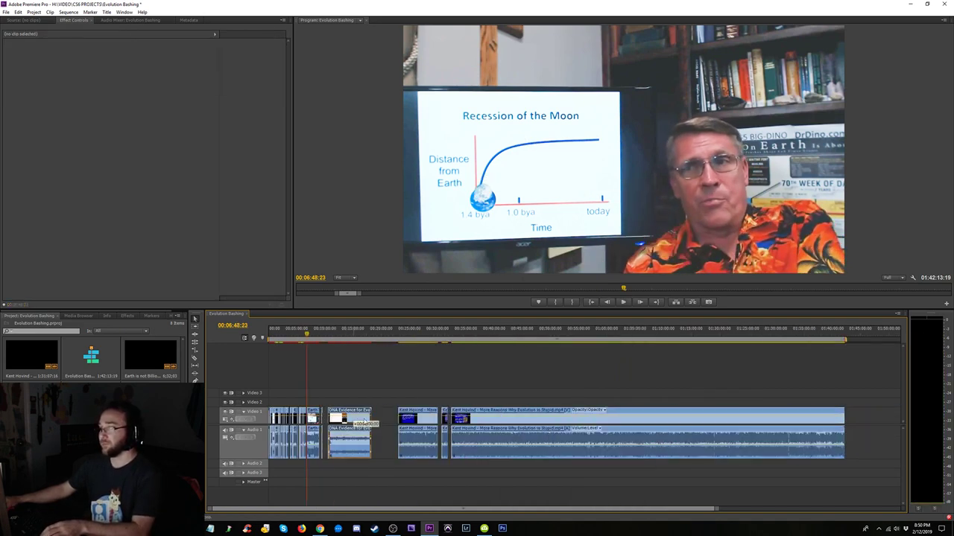
drag(350, 419, 321, 429)
key(equal)
key(equal)
key(equal)
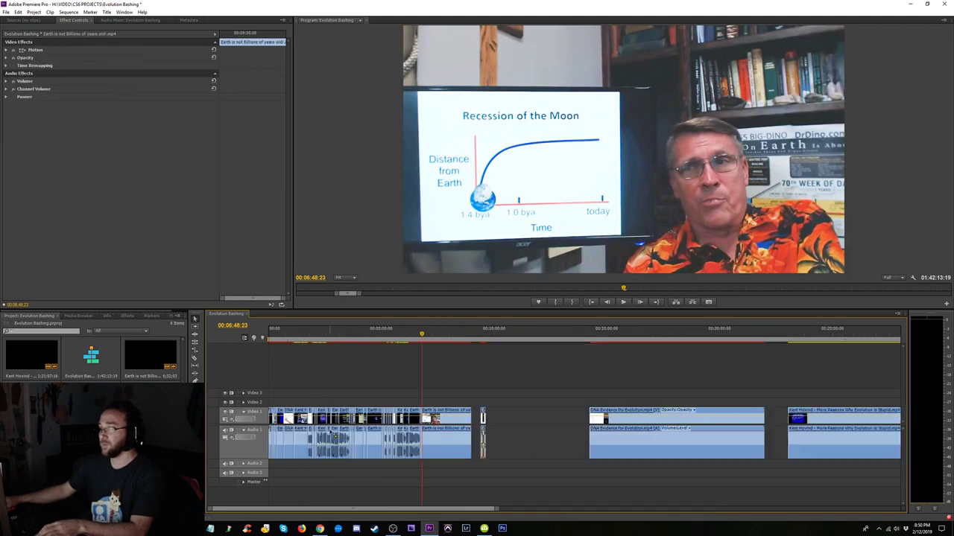
- Play the set-aside History of Life on Earth clip from about 00:09:30
drag(681, 335, 697, 339)
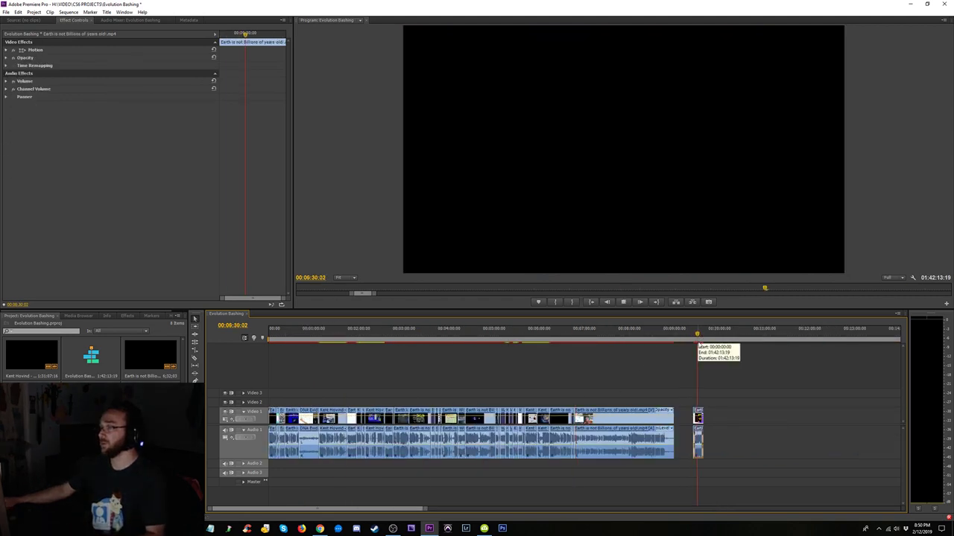
key(space)
click(735, 389)
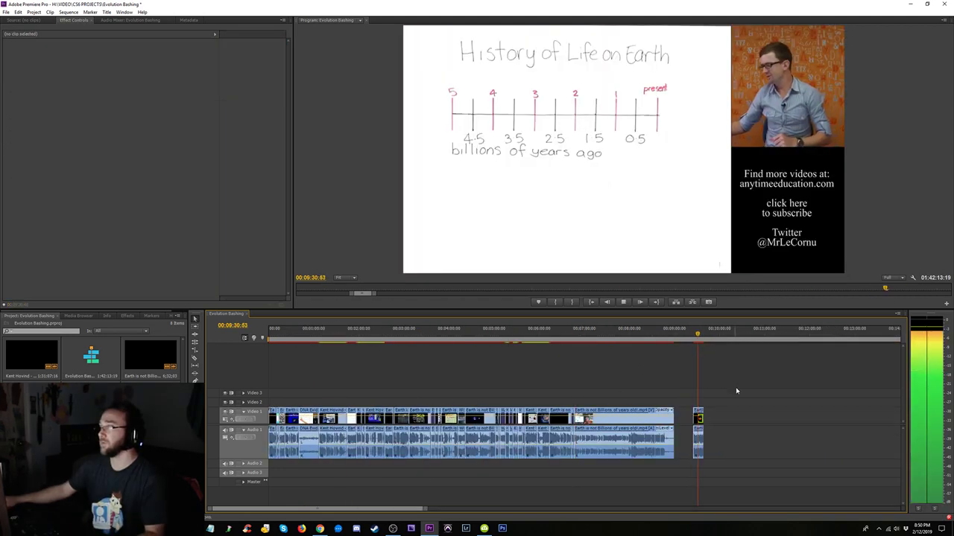
- Move the set-aside History of Life on Earth clip to about 00:12:15 and play the sequence from about 00:05:59
click(708, 414)
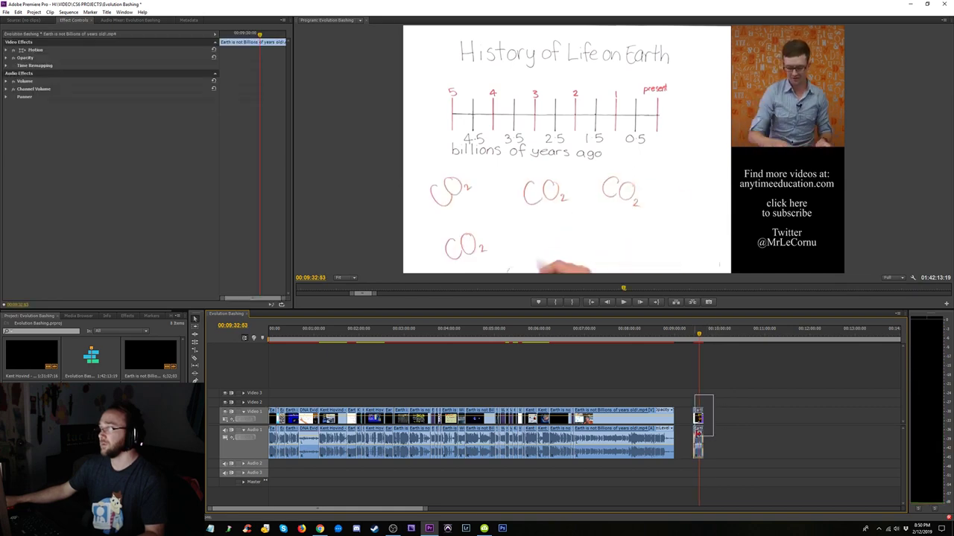
drag(699, 418, 821, 414)
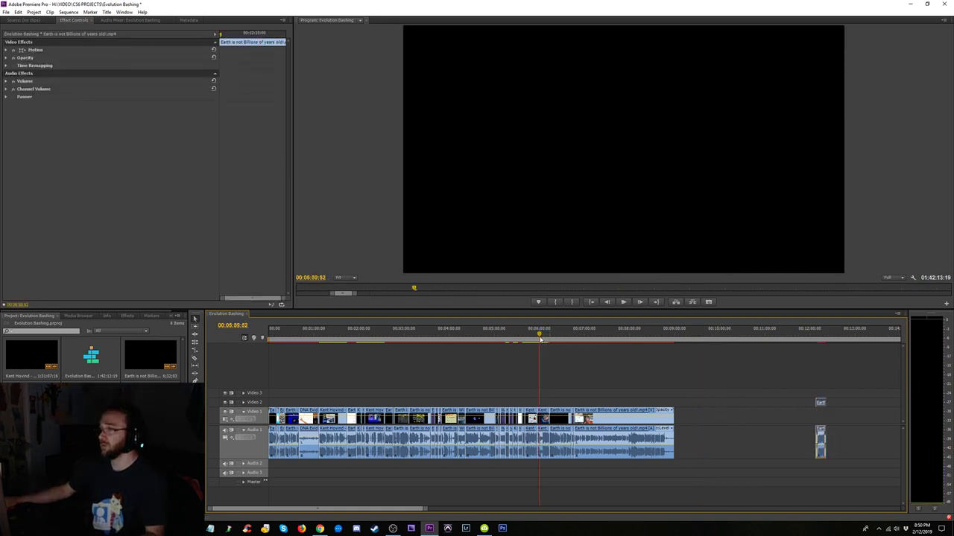
key(space)
key(equal)
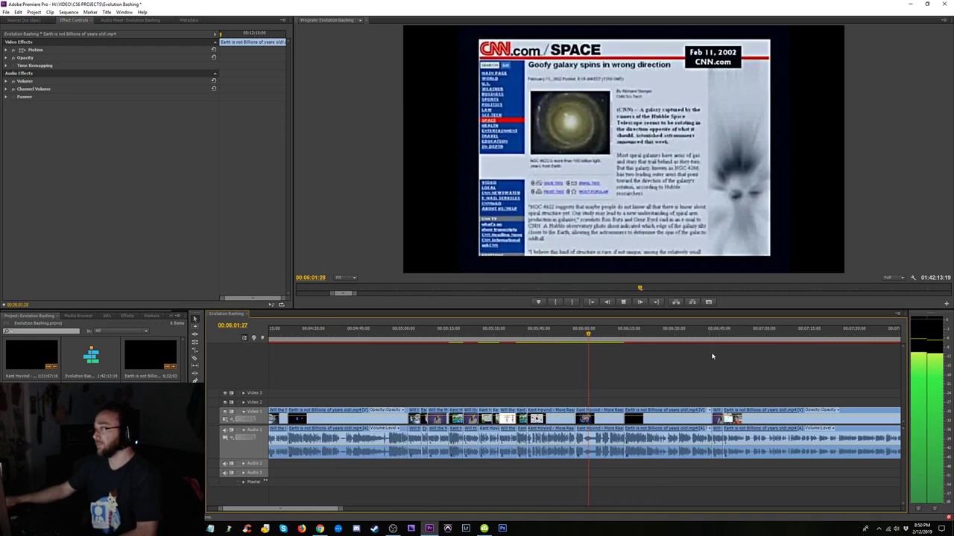
- Open a gap after the Saturn footage and extend the start of the following SciShow host clip back to about 00:06:50
click(705, 333)
key(space)
key(space)
drag(717, 396, 735, 417)
click(767, 383)
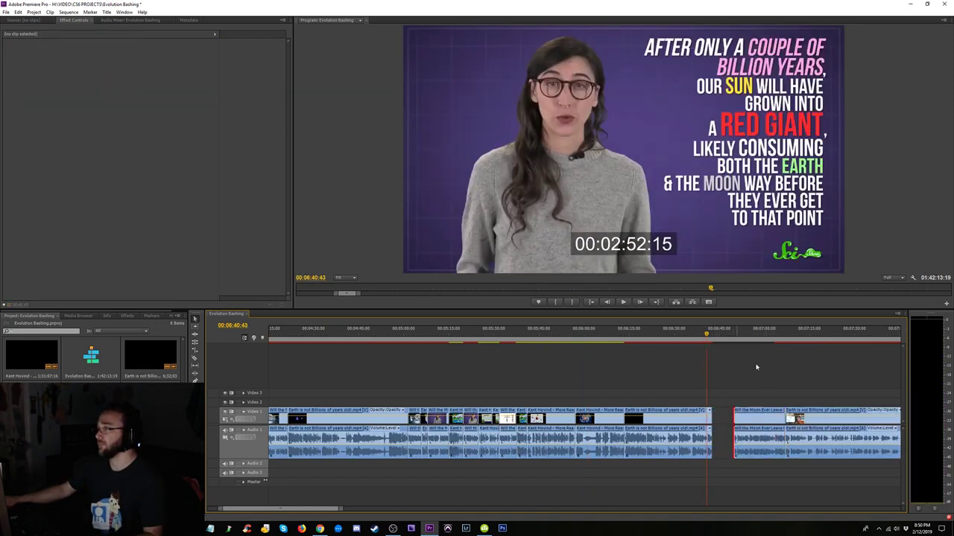
- Play the extended SciShow host clip and trim its start to about 00:07:04
click(746, 337)
key(space)
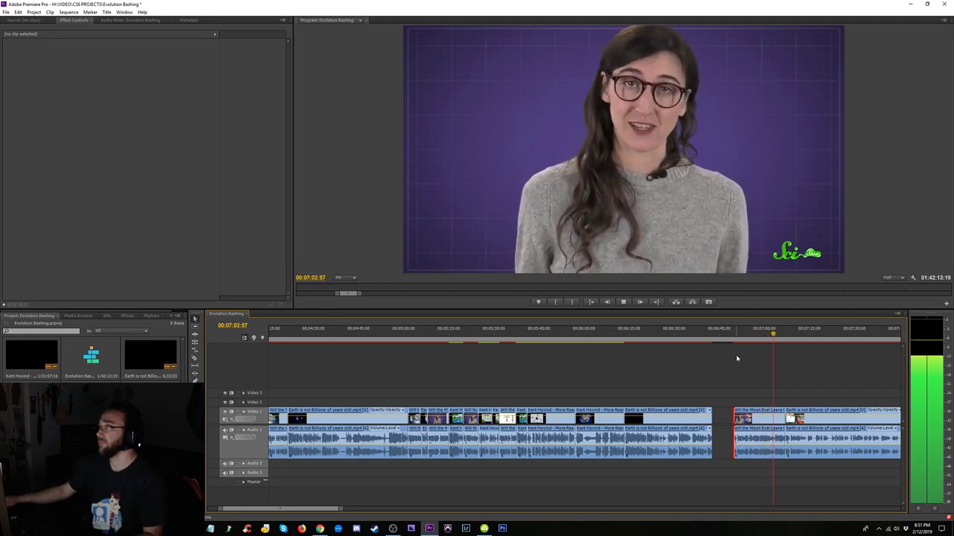
key(space)
drag(737, 419, 775, 418)
key(space)
key(space)
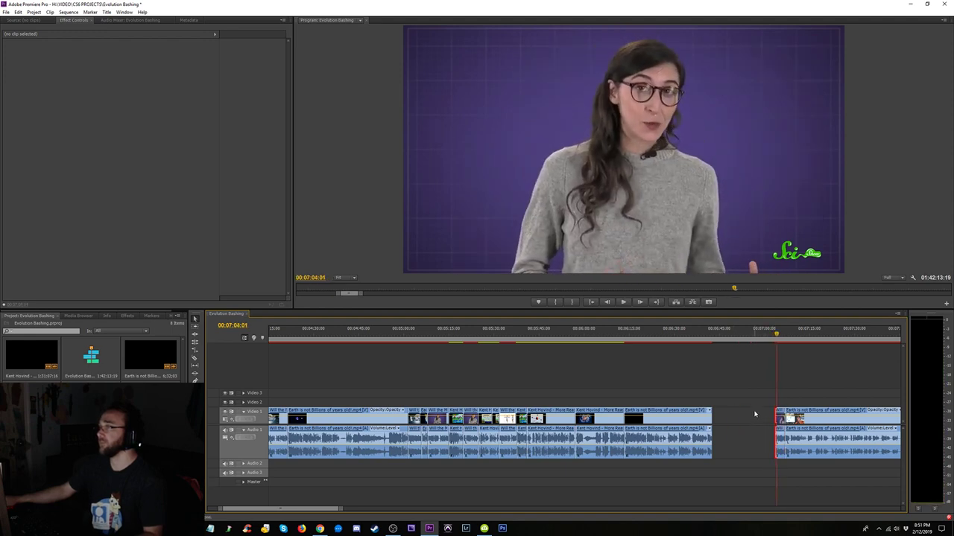
- Play the last seconds of the Saturn footage before the gap
click(702, 335)
key(space)
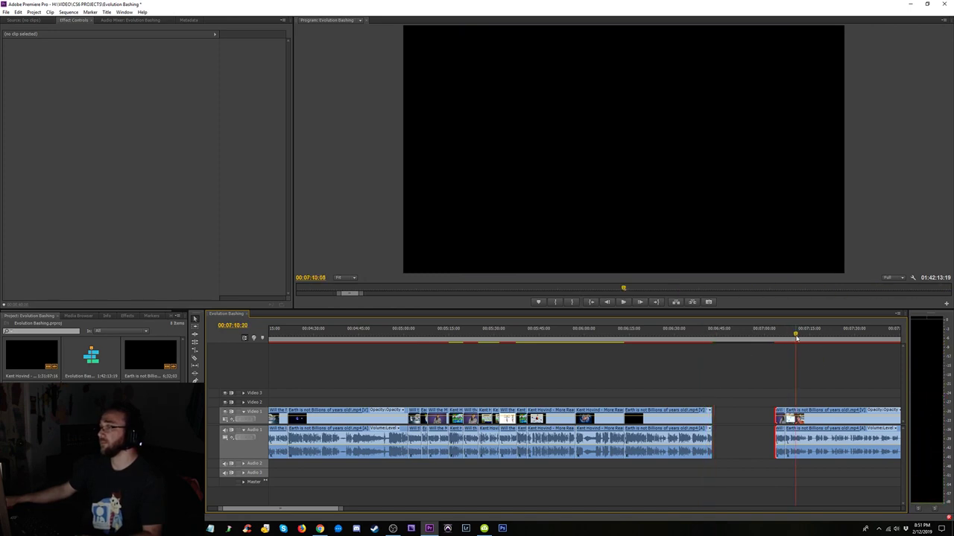
click(696, 337)
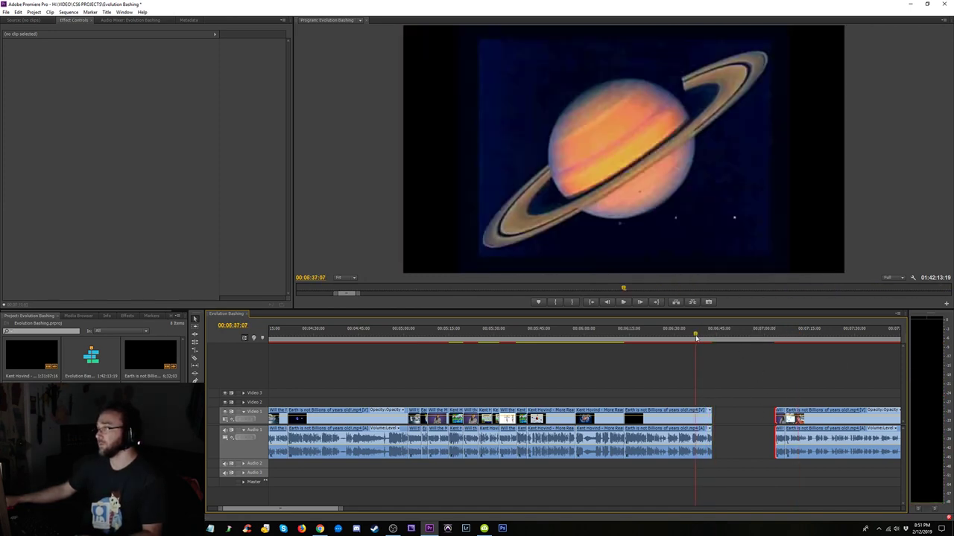
- Play the trimmed SciShow host clip and move it behind the Recession of the Moon footage at about 00:09:30
click(776, 338)
scroll(680, 368, down, 5)
key(minus)
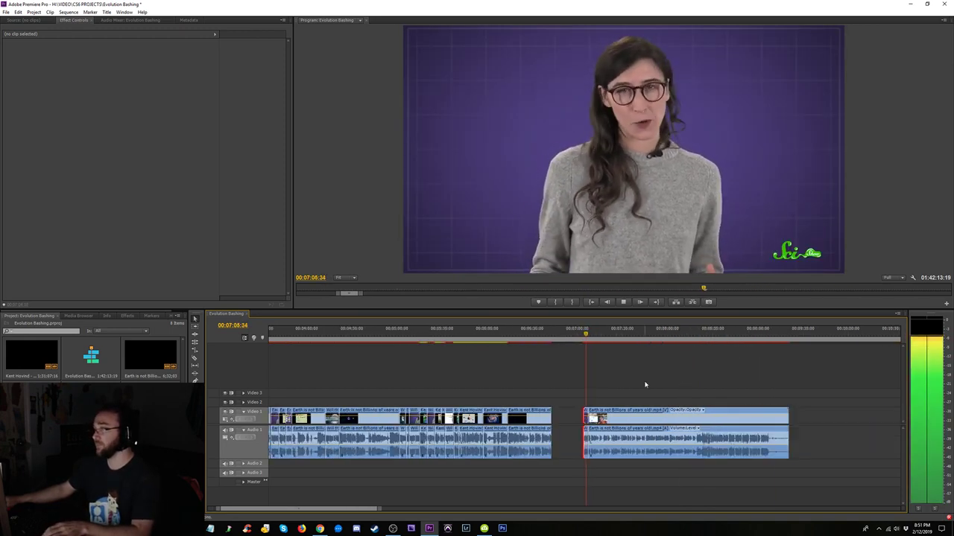
key(space)
drag(587, 418, 675, 419)
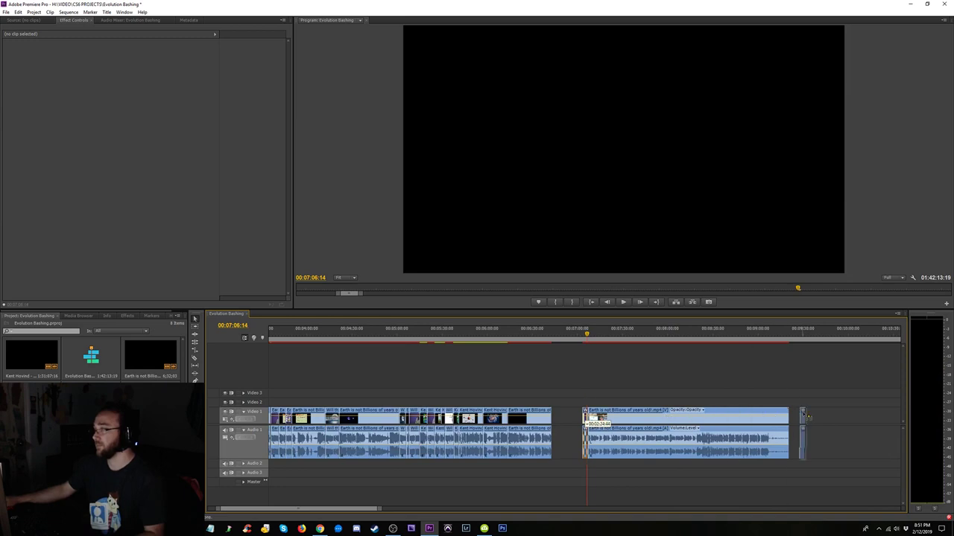
- Play the Recession of the Moon footage between about 00:08:08 and 00:08:17 to look for a place for the SciShow clip
drag(685, 335, 693, 336)
key(space)
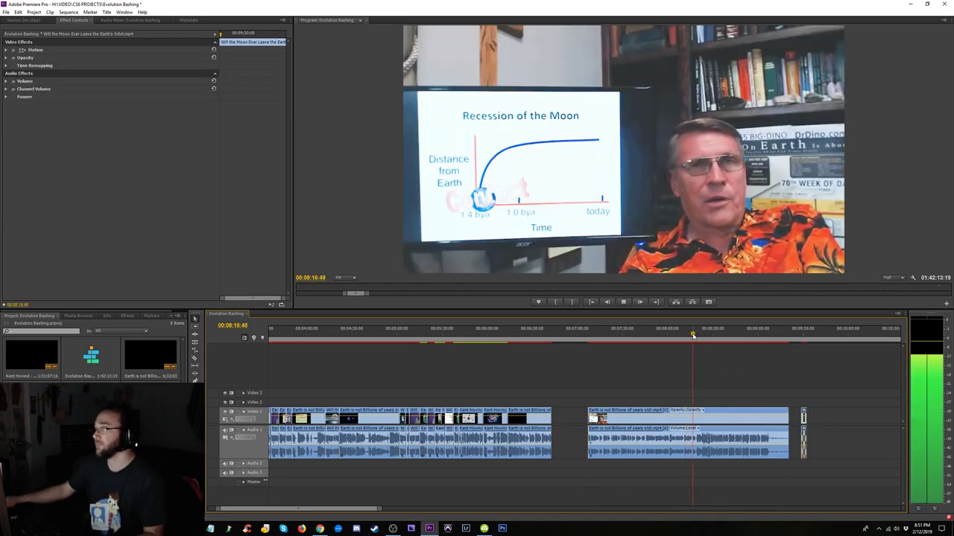
click(690, 336)
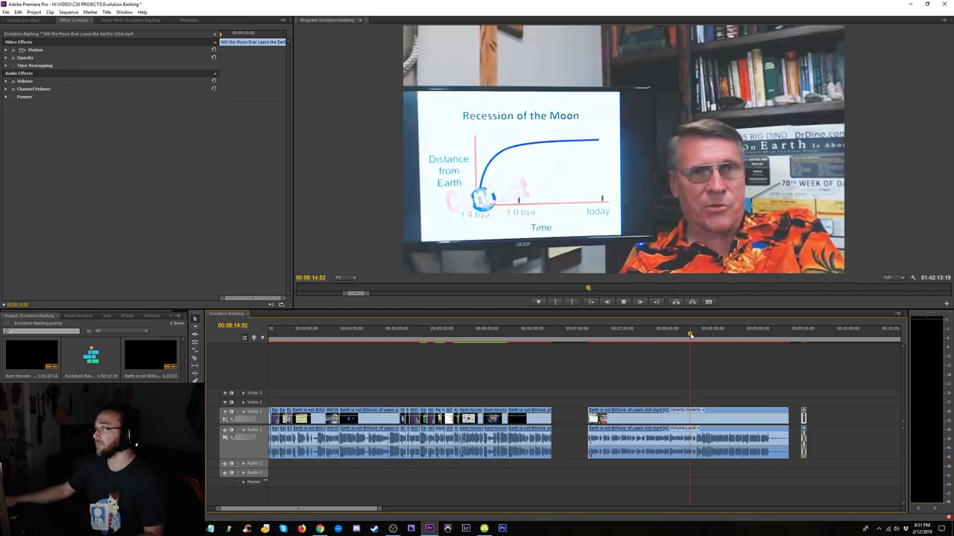
key(space)
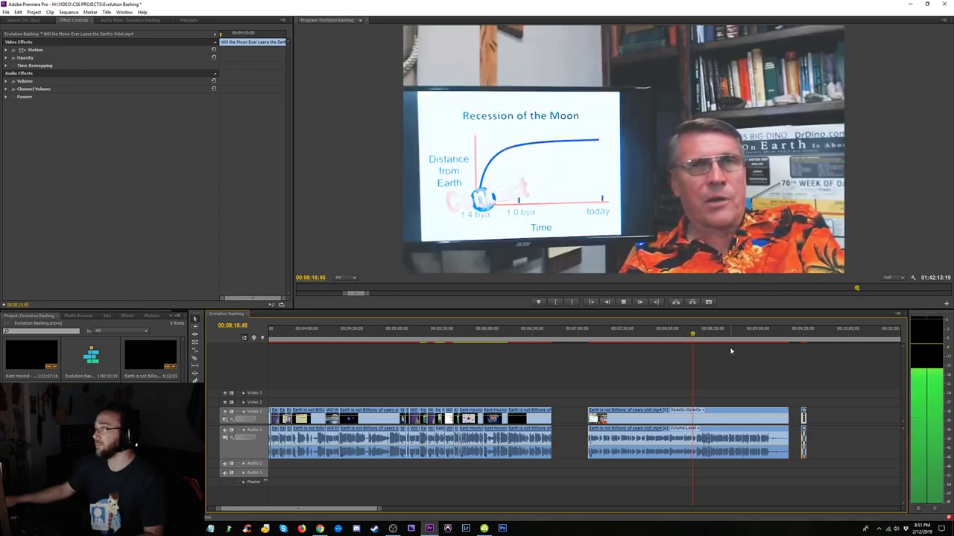
key(space)
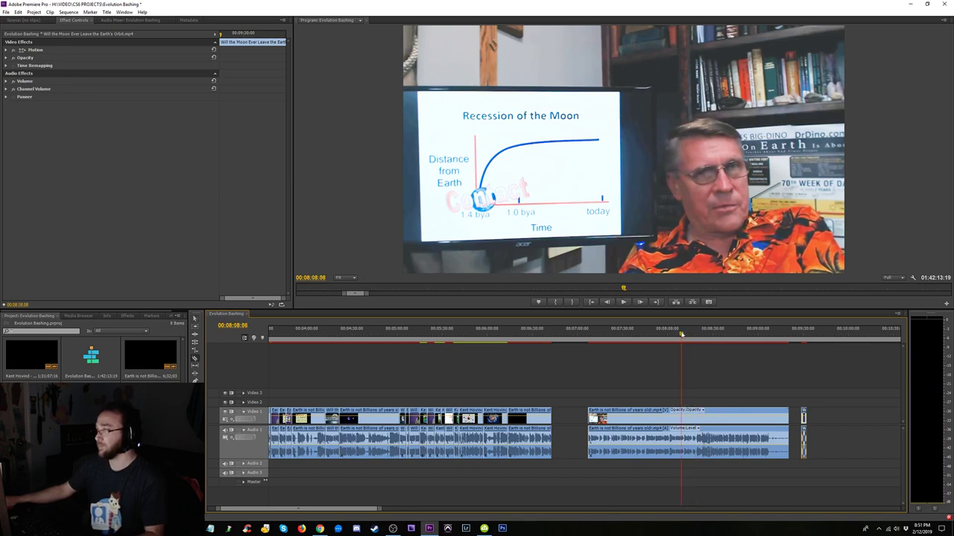
key(space)
key(space)
- Cut the set-aside SciShow host clip and insert it into the Recession of the Moon footage at 00:08:18:31
drag(830, 399, 821, 416)
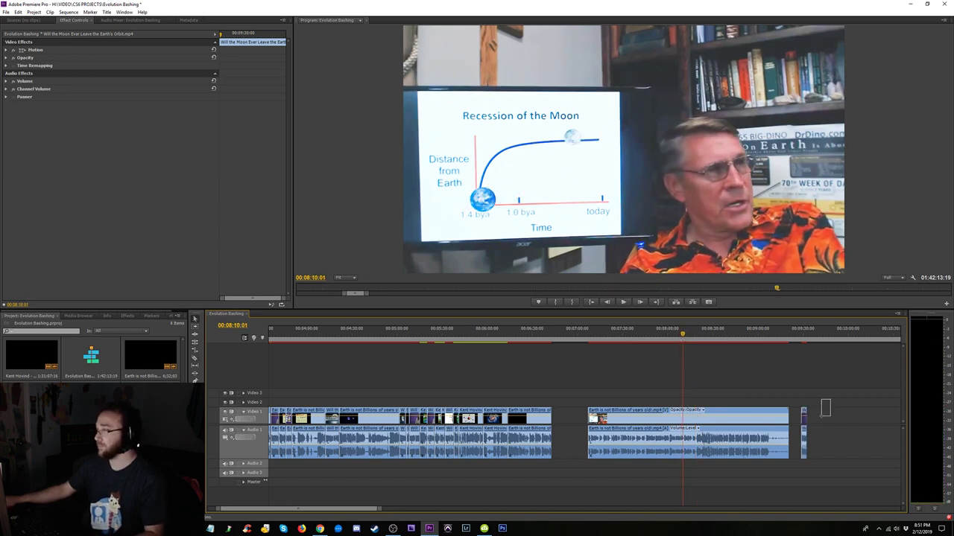
key(Delete)
key(space)
key(=)
key(=)
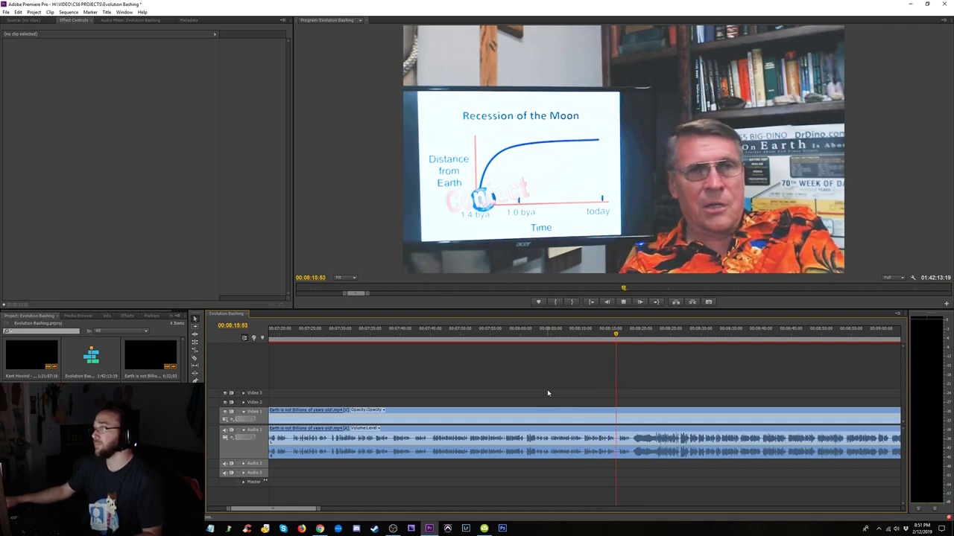
key(space)
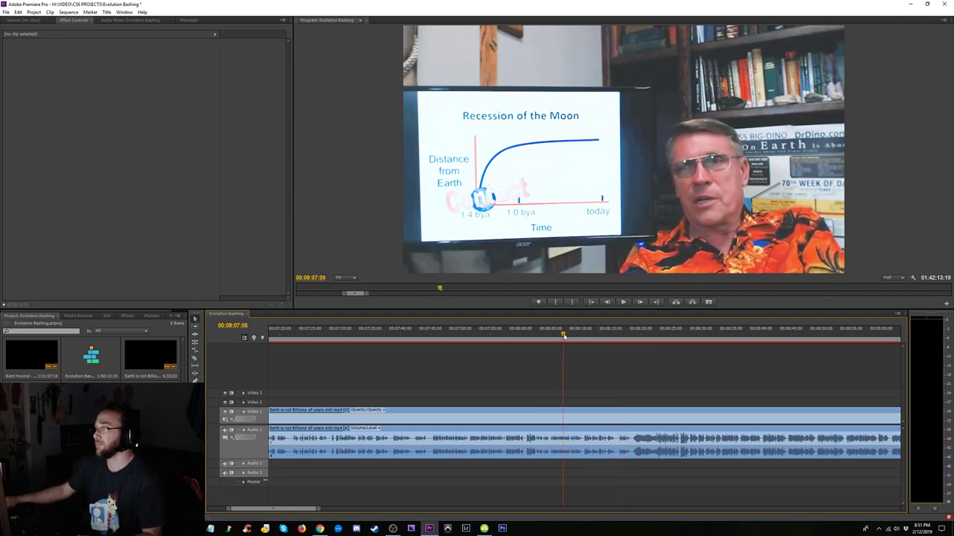
key(space)
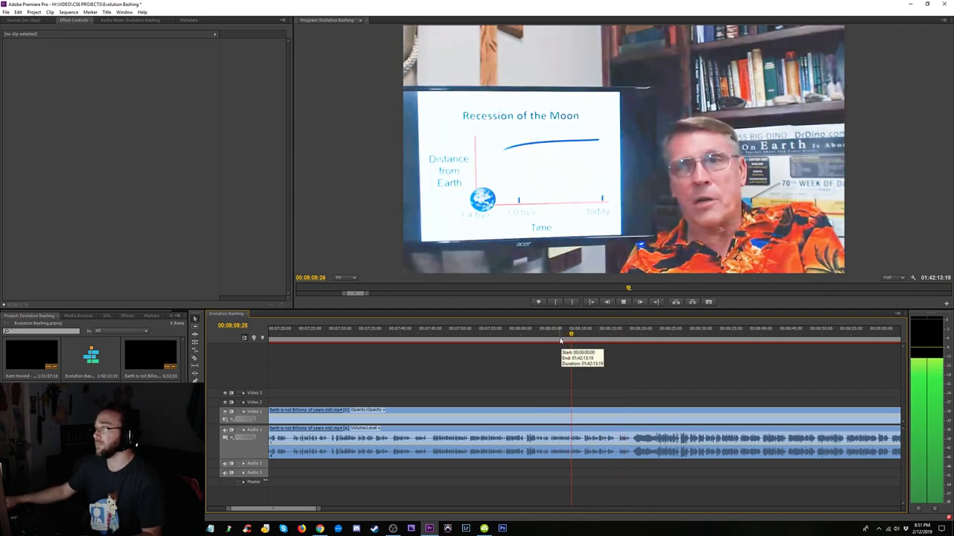
key(space)
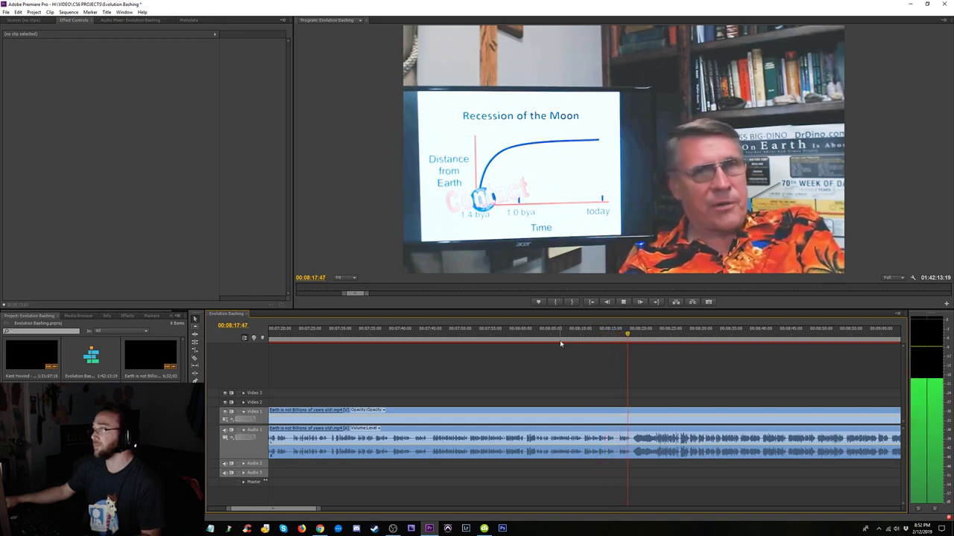
key(space)
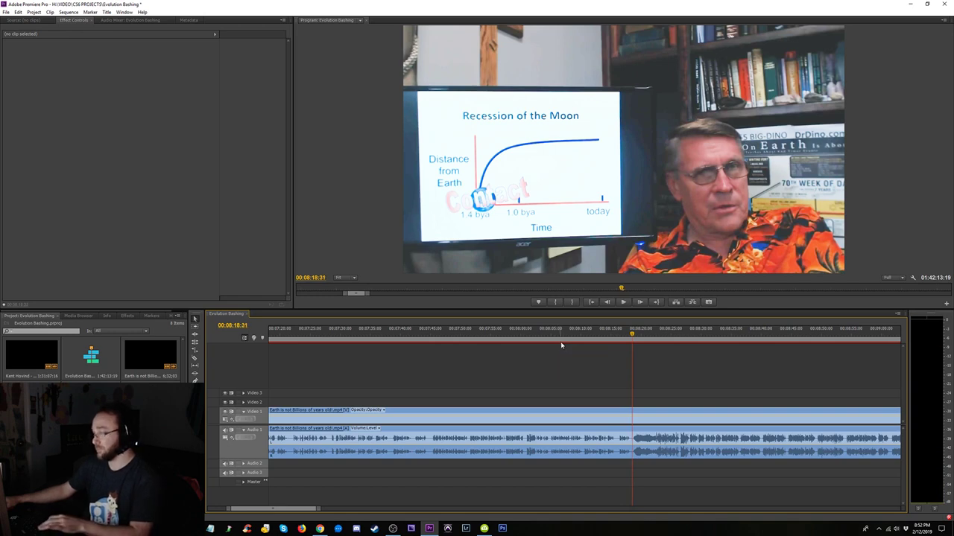
key(comma)
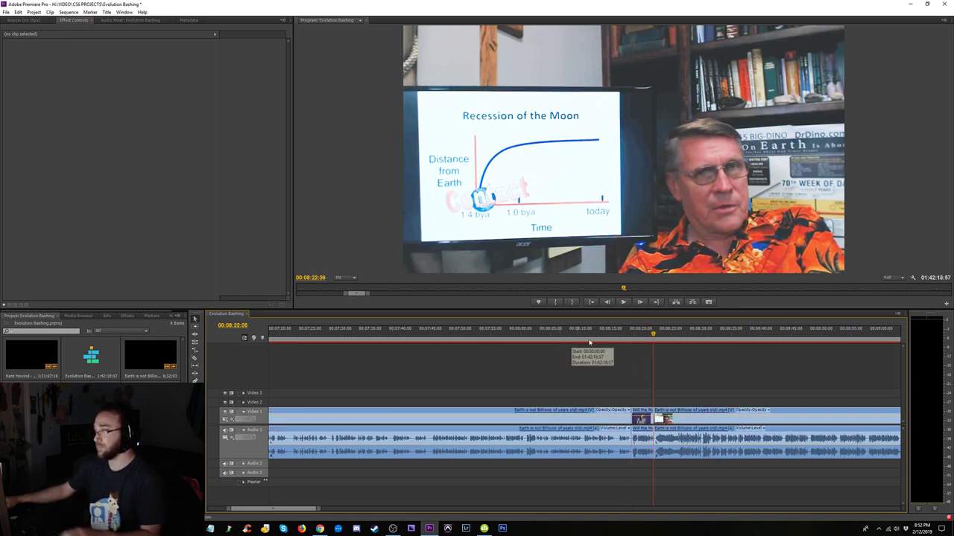
- Play across the inserted SciShow clip and split the Recession of the Moon footage before it at 00:08:15:53
click(624, 332)
key(space)
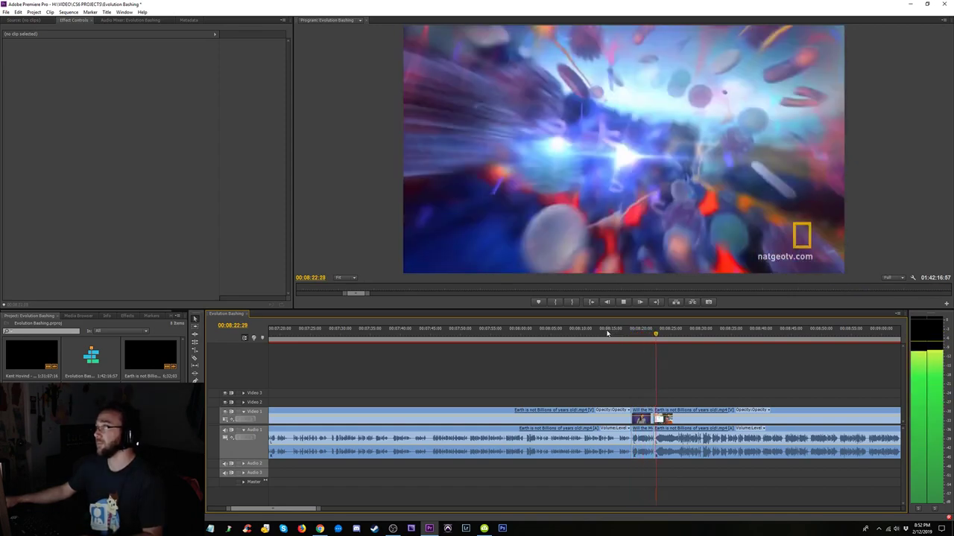
drag(609, 337, 613, 347)
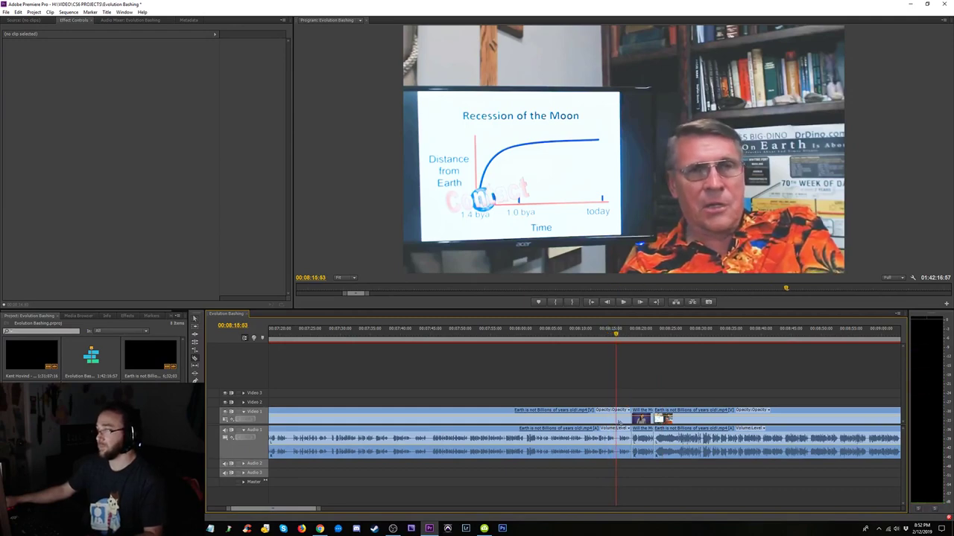
click(621, 419)
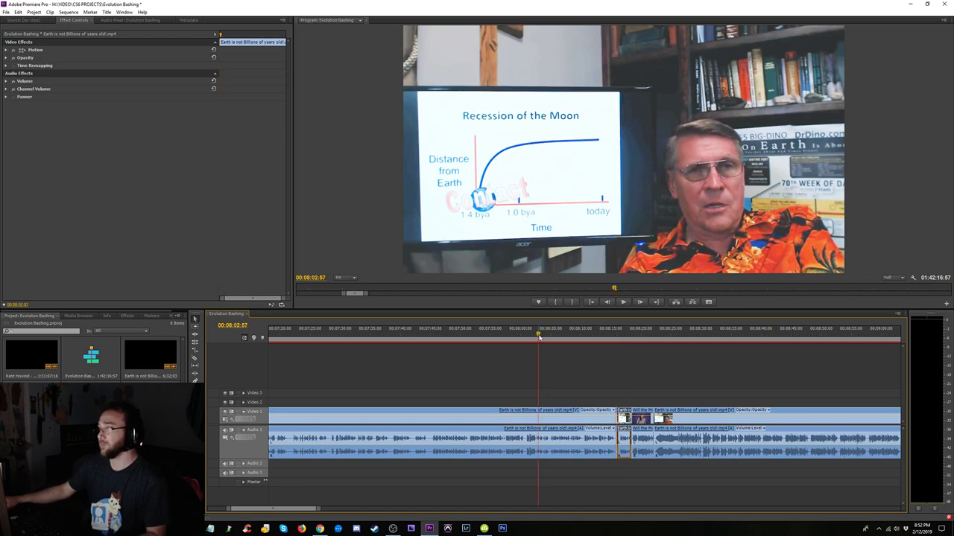
- Play the Recession of the Moon footage from about 00:08:03, then the join into the inserted SciShow clip
key(space)
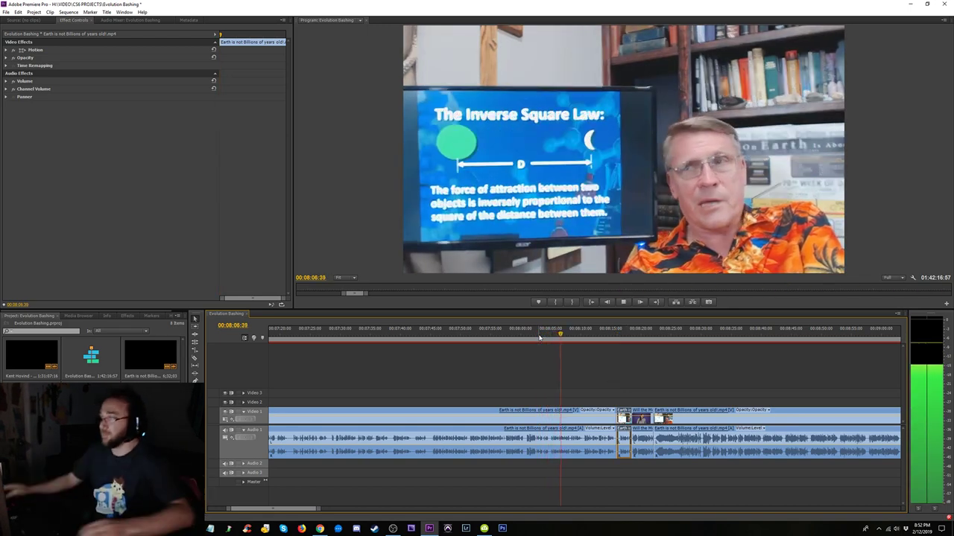
click(622, 334)
key(space)
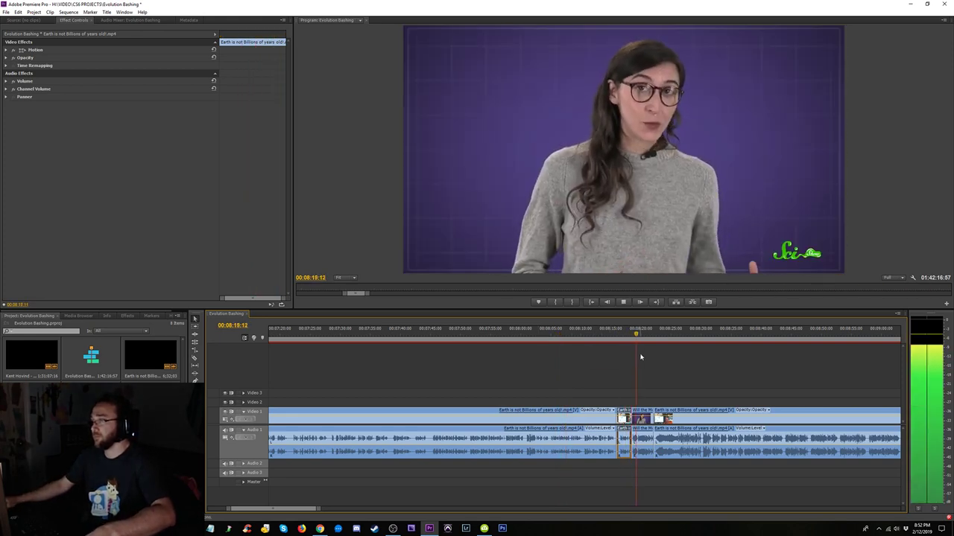
- Trim the start of the inserted SciShow host clip to 00:08:19:19 and close the gap before it
key(space)
key(=)
key(=)
key(=)
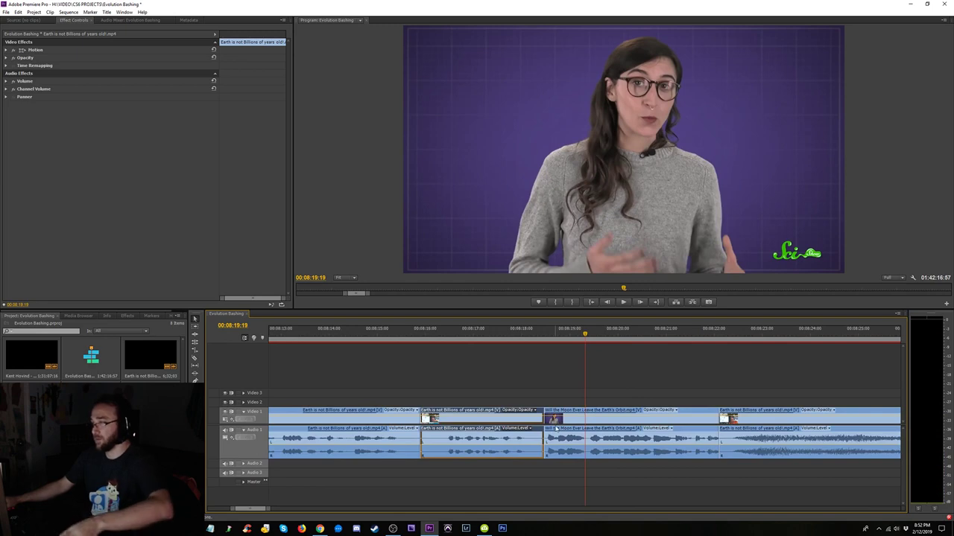
drag(550, 419, 571, 424)
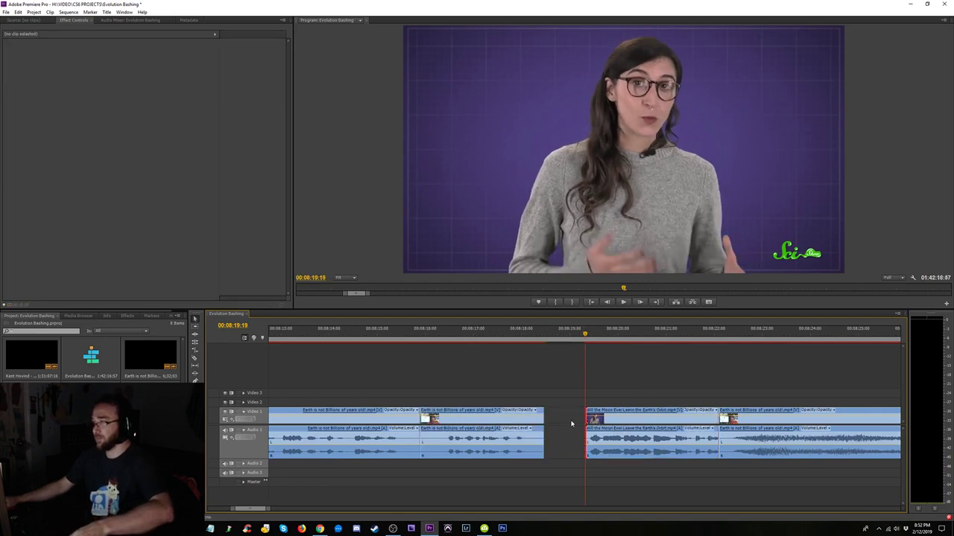
key(Delete)
- Play from about 00:08:18 through the tightened SciShow clip into the National Geographic footage
click(507, 337)
key(space)
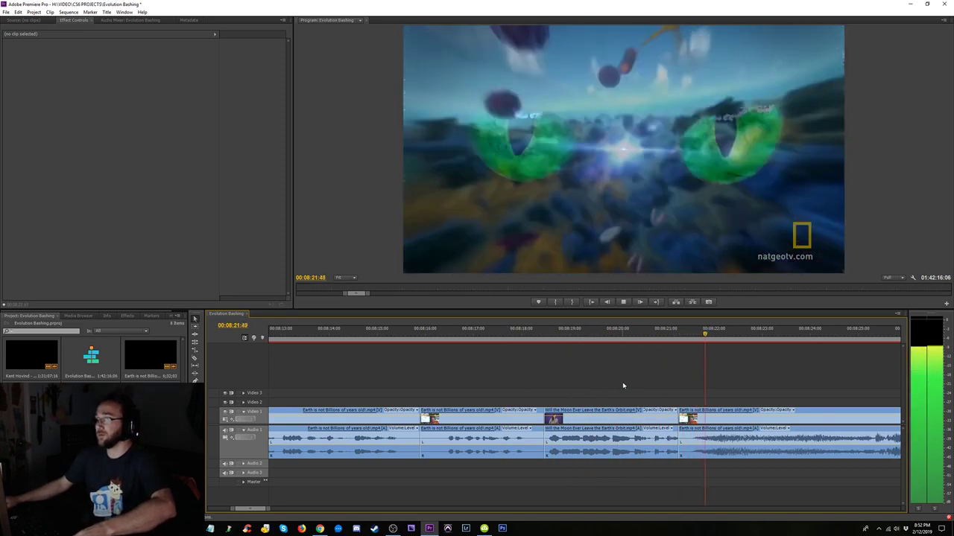
key(space)
- Trim the leftover Recession of the Moon frames after the SciShow clip up to 00:08:21:20 and close the gap
mouse_move(667, 335)
mouse_down()
mouse_move(684, 335)
mouse_move(681, 344)
mouse_up()
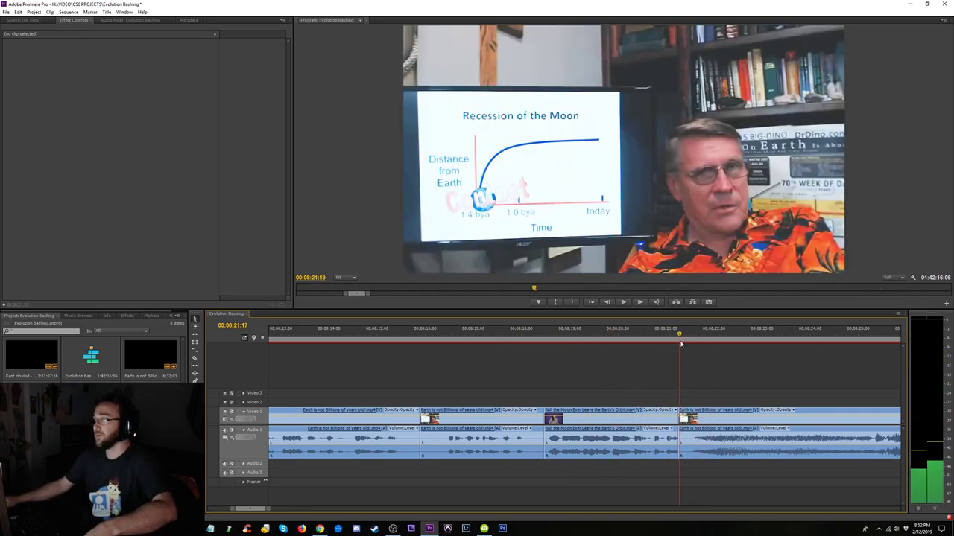
key(Right)
key(Right)
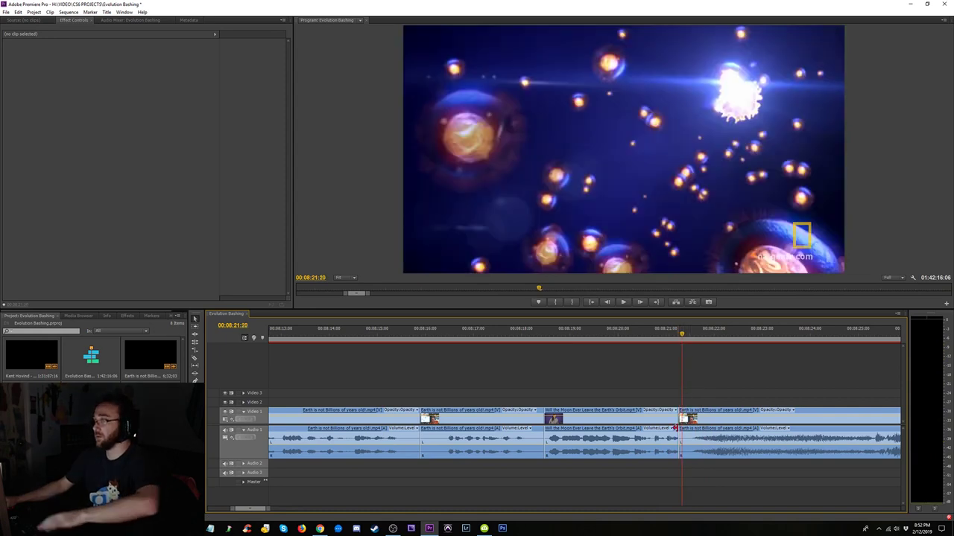
drag(682, 419, 686, 421)
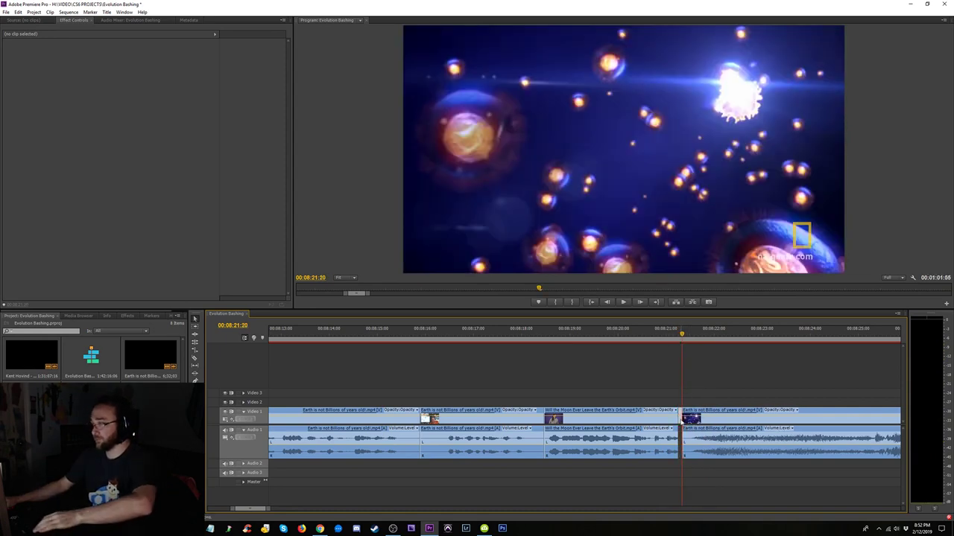
key(Delete)
- Replay the inserted SciShow host clip toward its join with the National Geographic footage
click(590, 336)
click(603, 444)
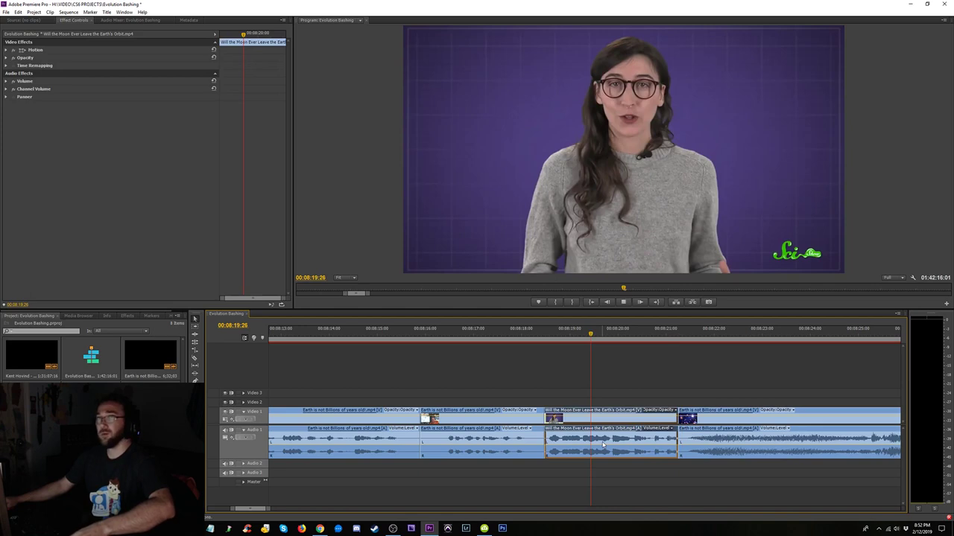
key(space)
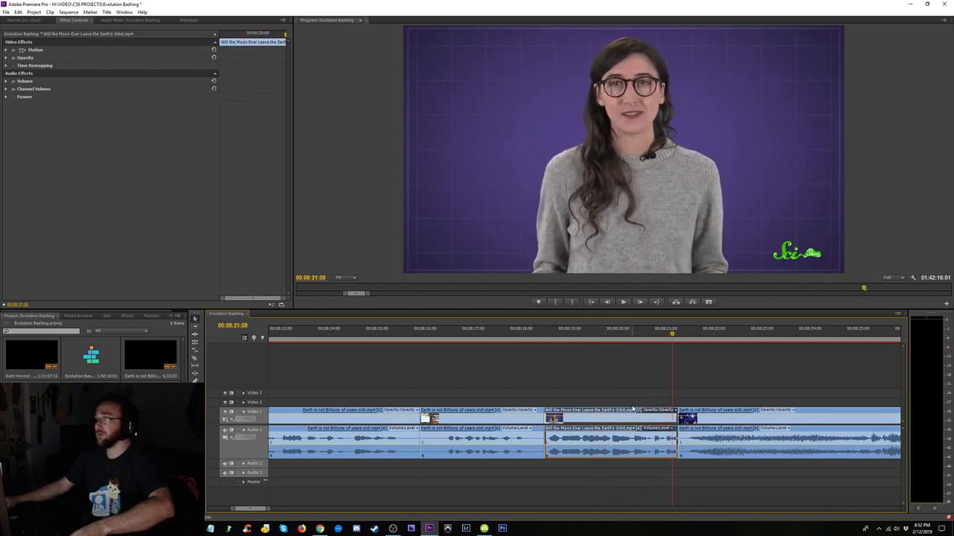
click(551, 331)
key(space)
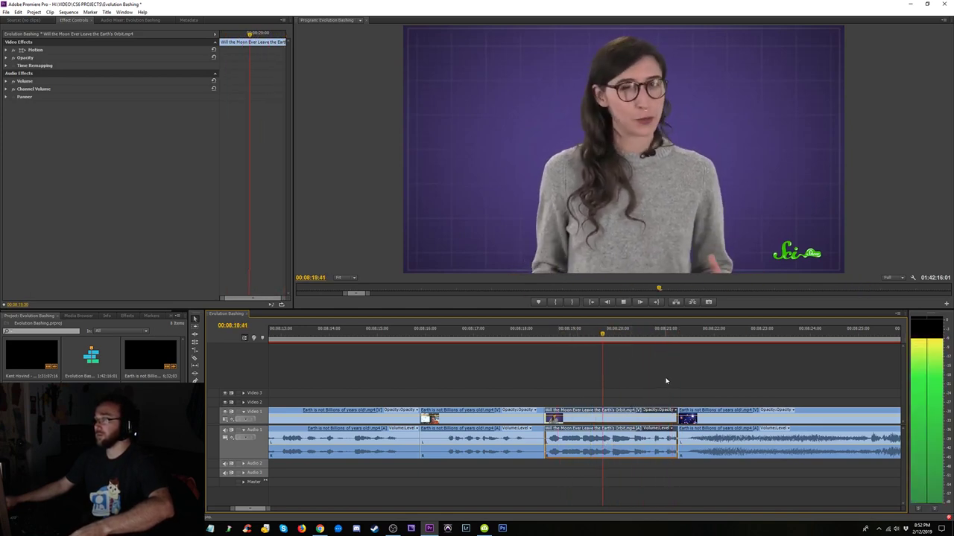
- Select the SciShow host clip and replay the Recession of the Moon passage that leads into it
click(663, 378)
click(622, 443)
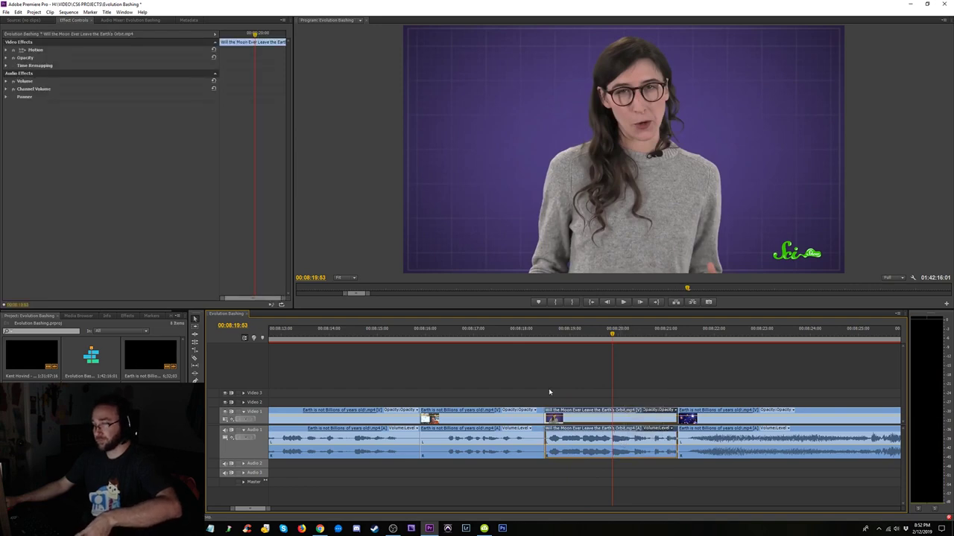
drag(441, 334, 350, 347)
key(space)
scroll(343, 350, up, 3)
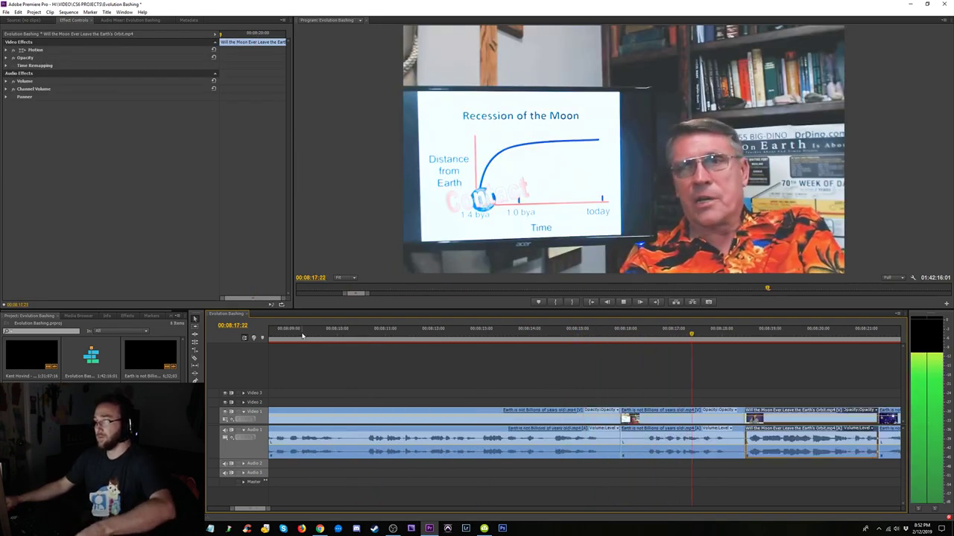
key(minus)
key(minus)
key(space)
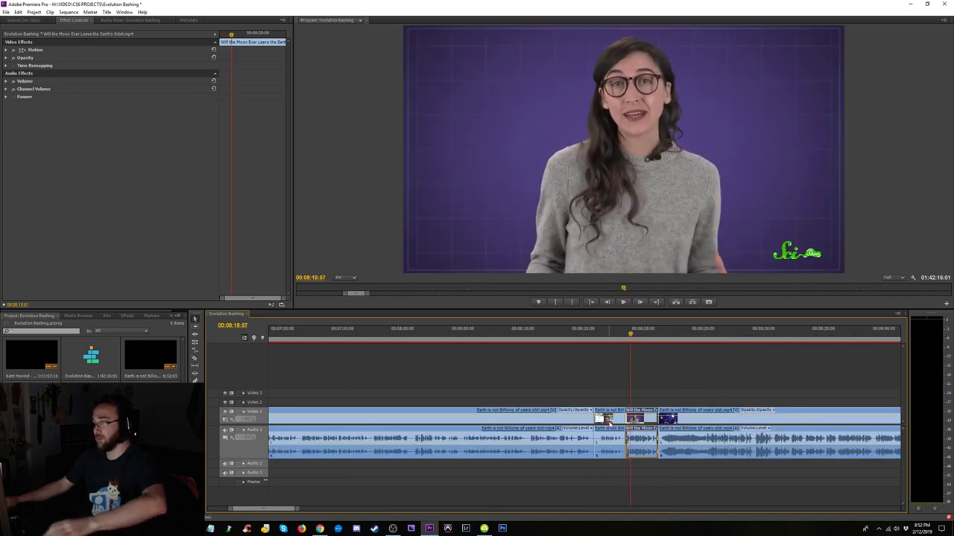
- Delete the short Recession of the Moon segment before the SciShow clip and extend the preceding clip to fill the gap
click(609, 421)
key(Delete)
drag(595, 420, 625, 420)
- Trim the end of the Recession of the Moon footage to 00:08:18:12 and close the gap before the SciShow clip
click(611, 335)
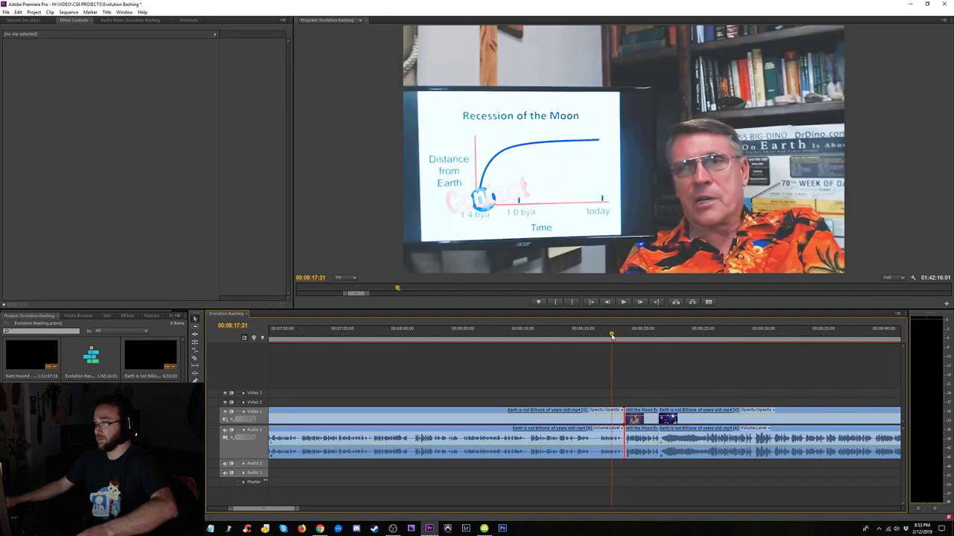
key(space)
key(equal)
key(equal)
key(space)
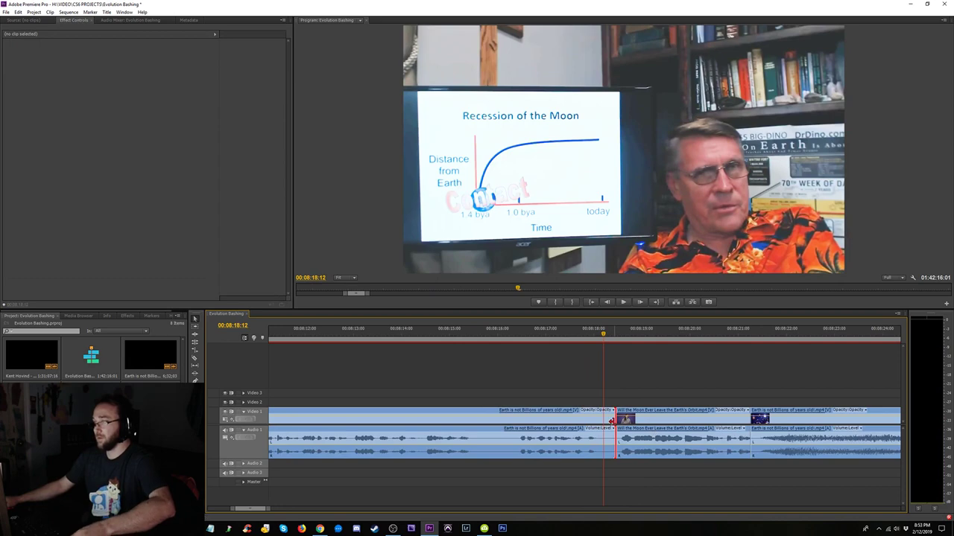
mouse_move(611, 421)
mouse_down()
mouse_move(602, 421)
mouse_move(622, 421)
mouse_up()
key(Delete)
- Add a Constant Power audio transition at the cut into the SciShow clip and play the join
drag(617, 471, 596, 455)
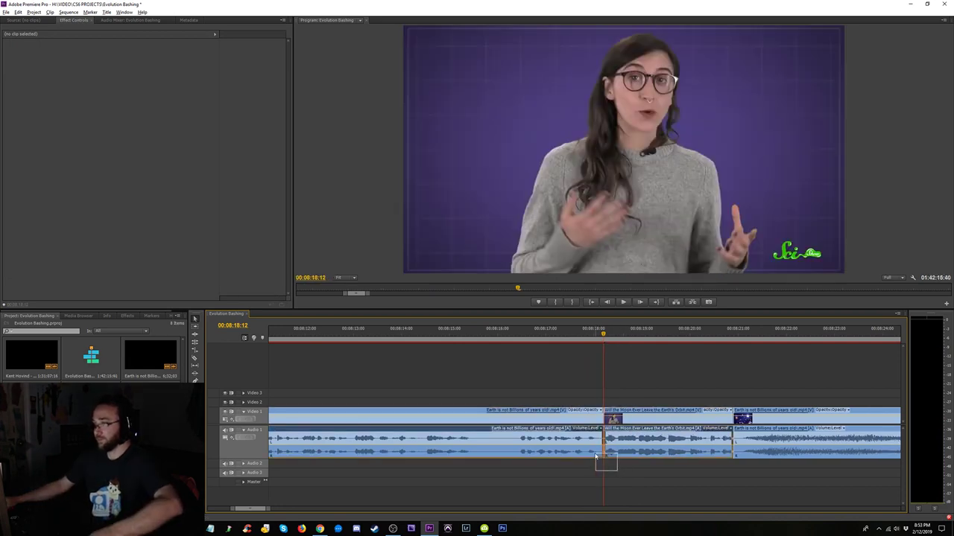
click(660, 449)
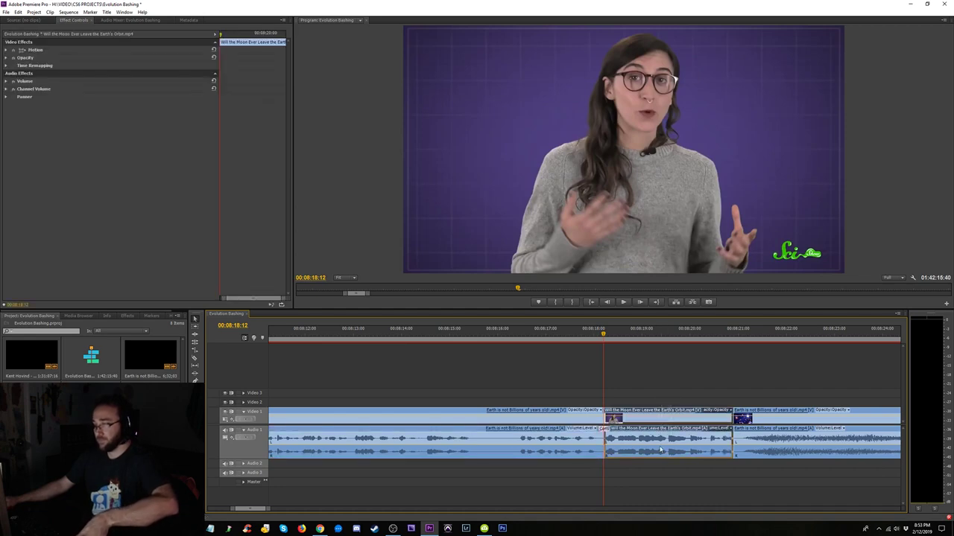
key(ctrl+shift+d)
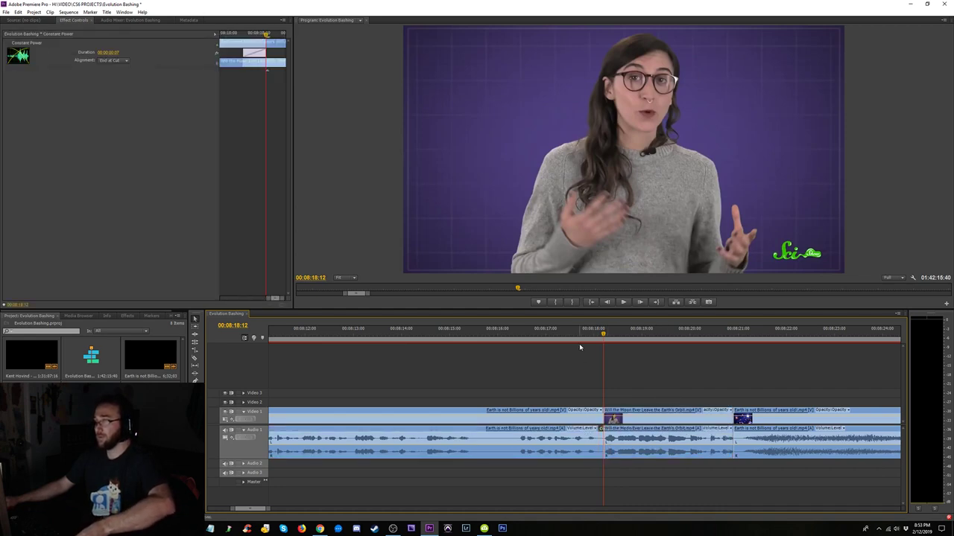
click(574, 334)
key(space)
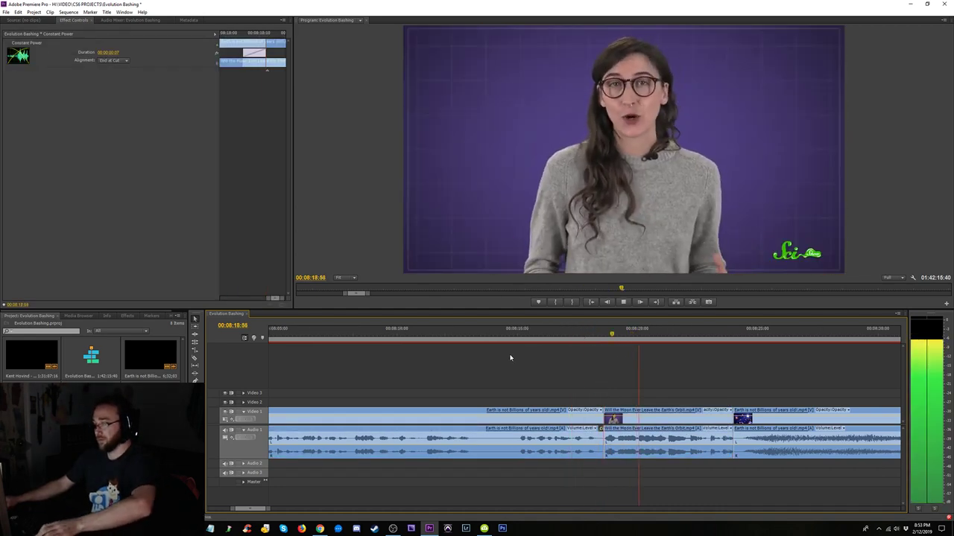
- Add a Constant Power audio transition at the cut from the SciShow clip to the National Geographic footage
key(minus)
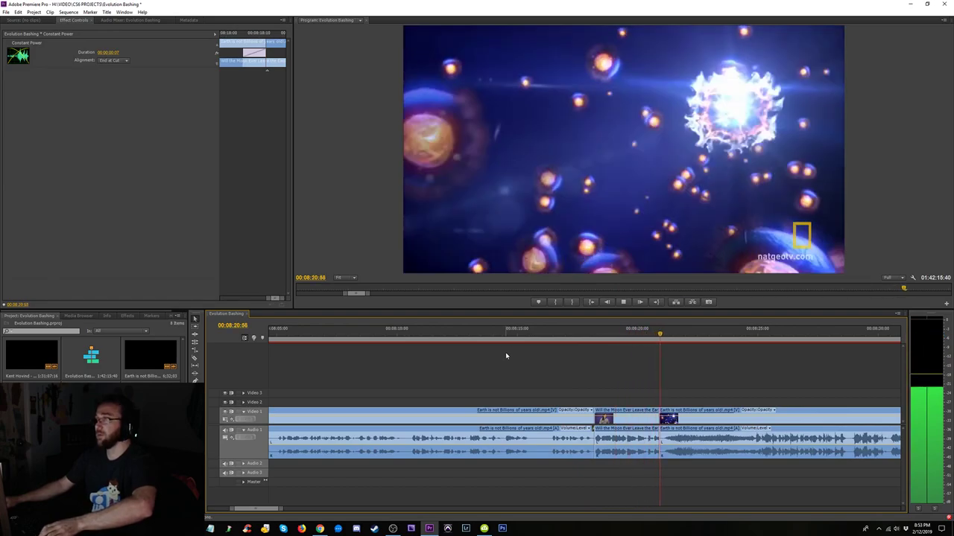
key(equal)
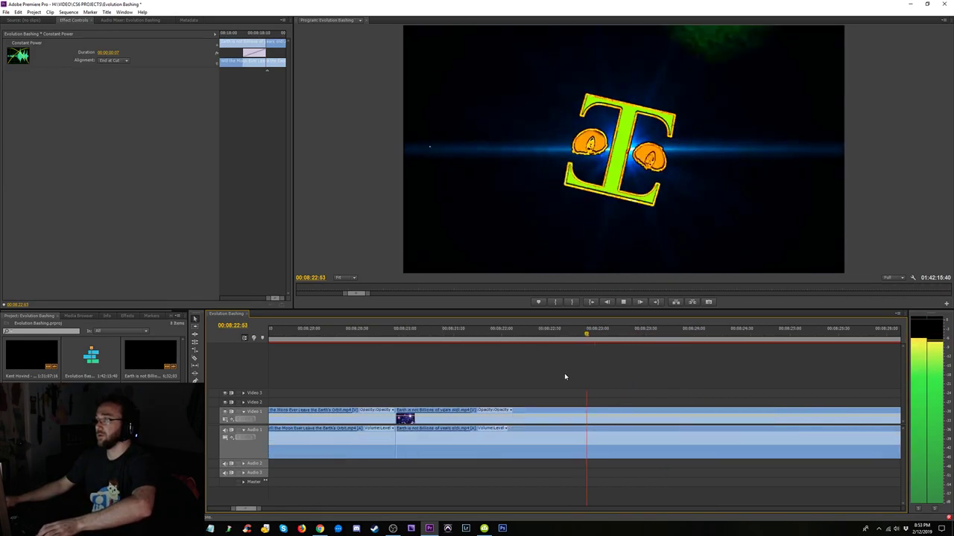
drag(414, 475, 389, 453)
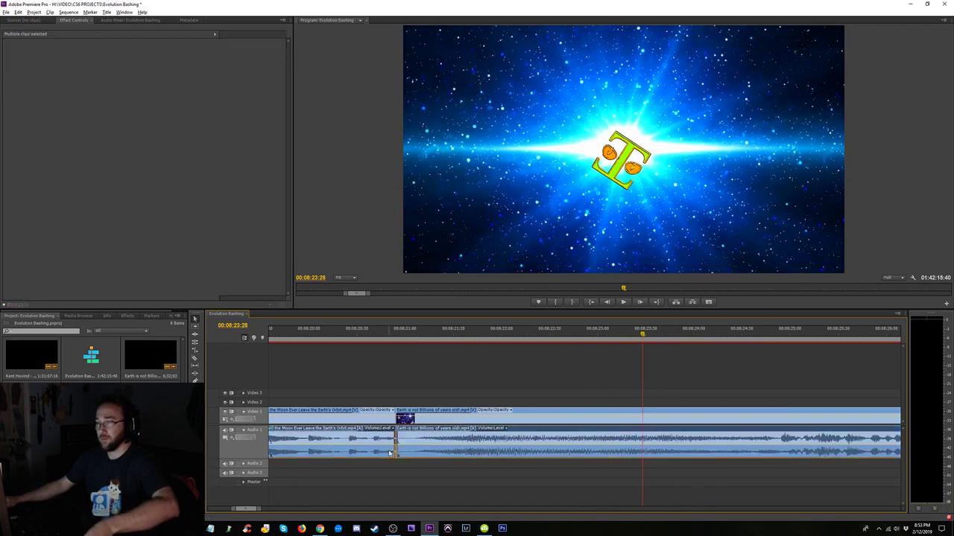
click(356, 339)
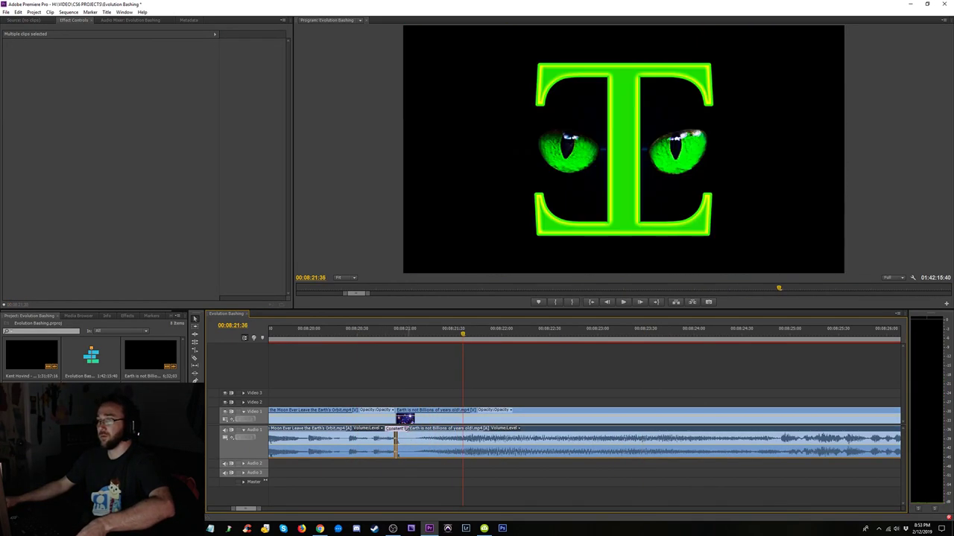
click(397, 444)
- Play the earlier Recession of the Moon passage and insert a copy of the SciShow clip at 00:08:10:21
click(317, 336)
key(space)
key(minus)
key(minus)
key(minus)
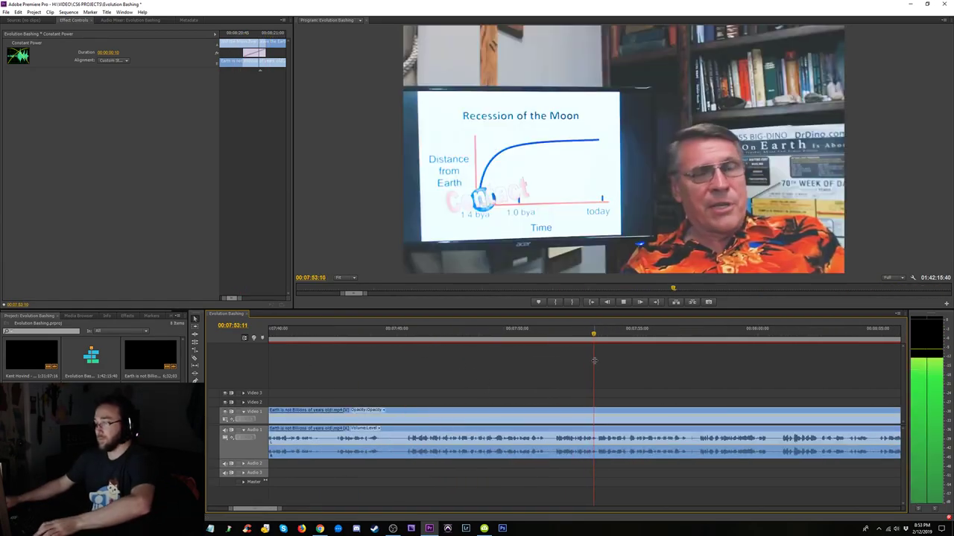
key(minus)
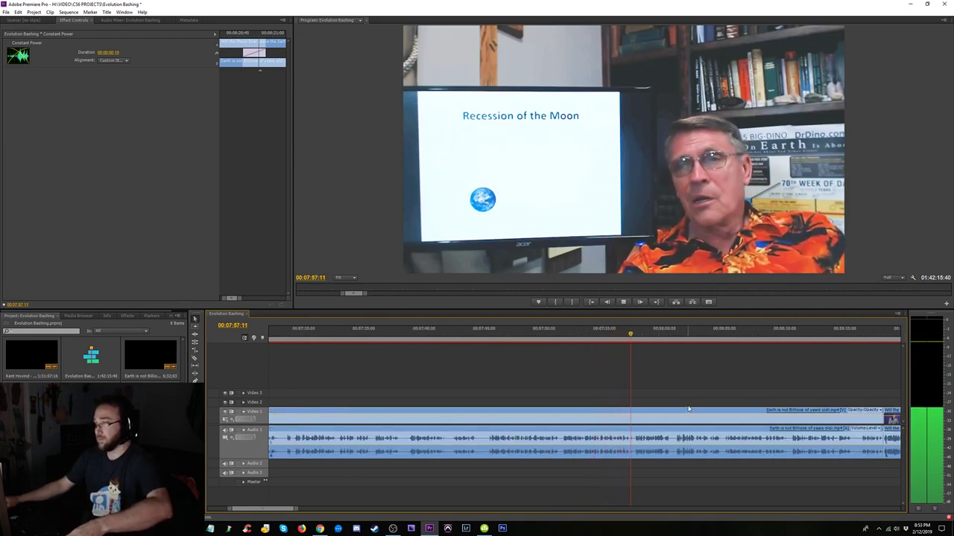
key(space)
key(space)
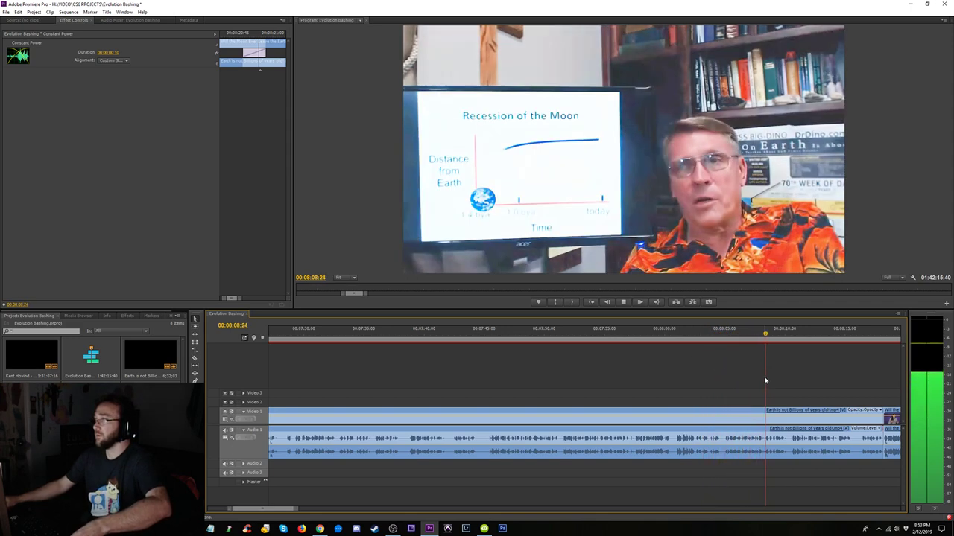
key(space)
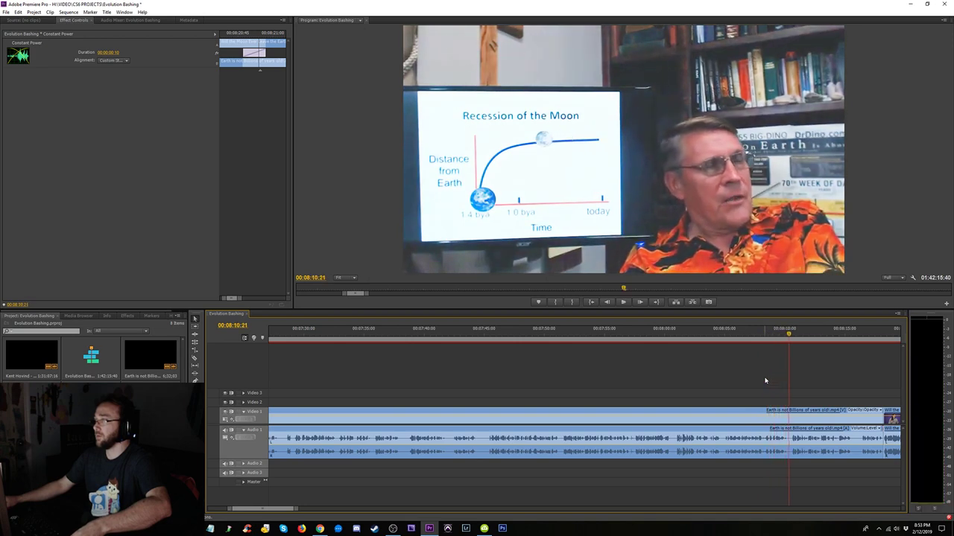
key(ctrl+shift+v)
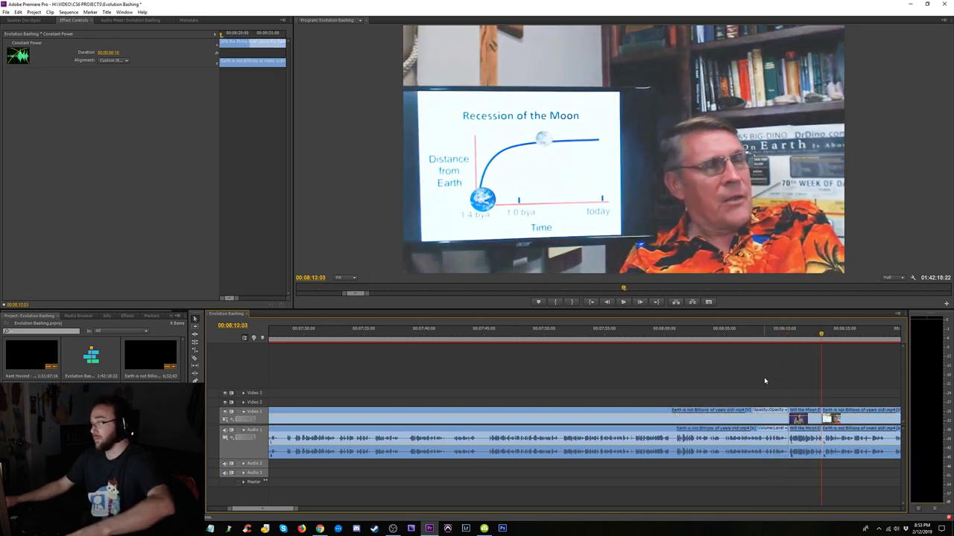
- Play through the SciShow copy at 00:08:10 and add audio transitions at the cuts on both of its ends
key(space)
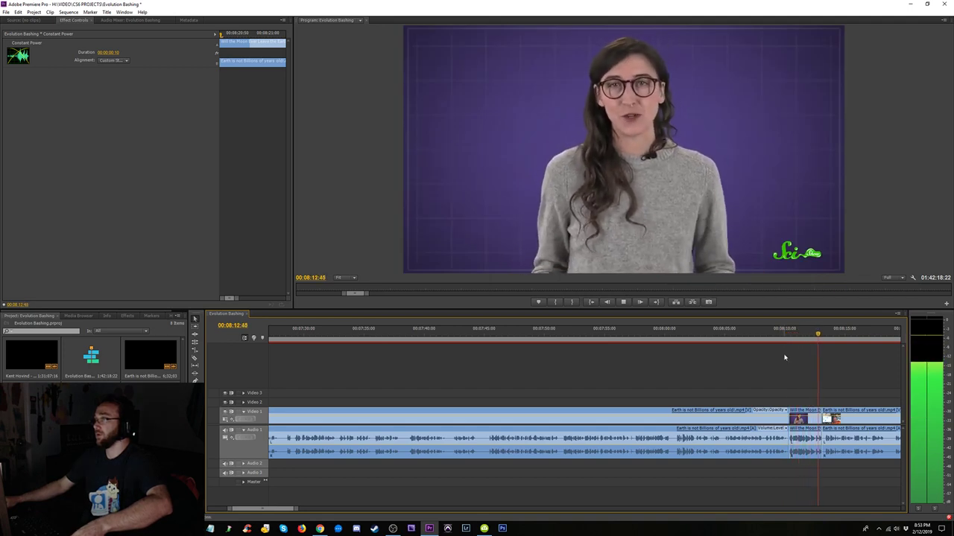
key(space)
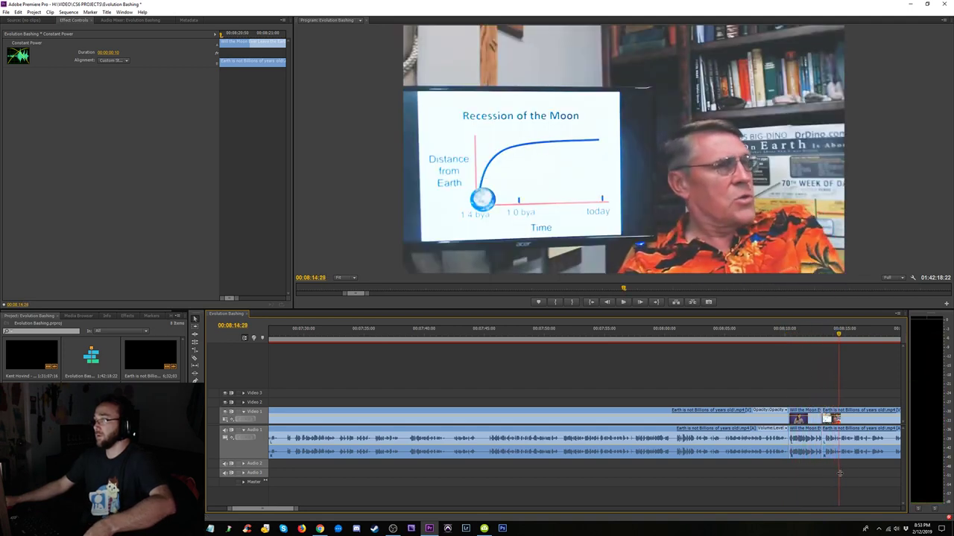
key(Up)
key(Up)
drag(830, 473, 781, 457)
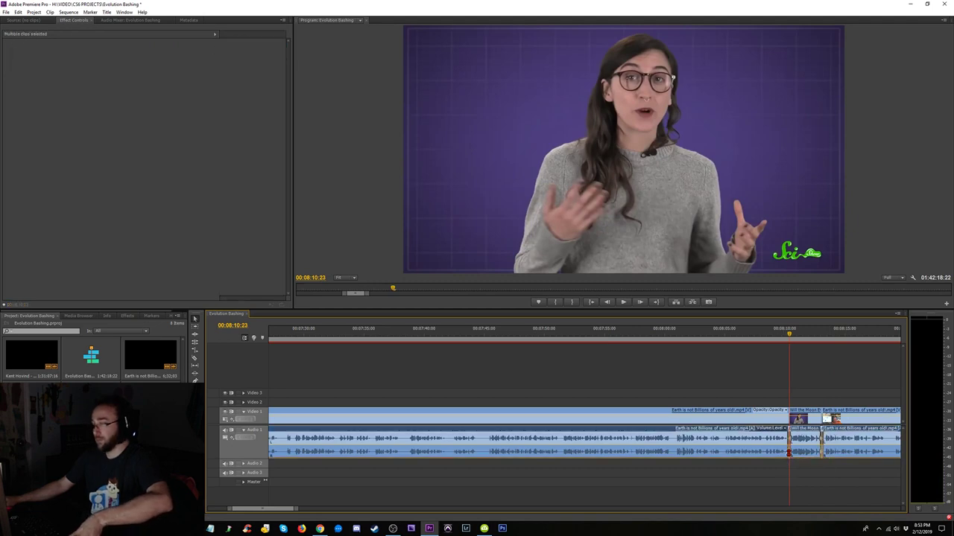
- Find the pause before the blank Recession of the Moon slide and insert another SciShow copy with audio transitions at 00:07:57:10
drag(661, 334, 655, 333)
key(space)
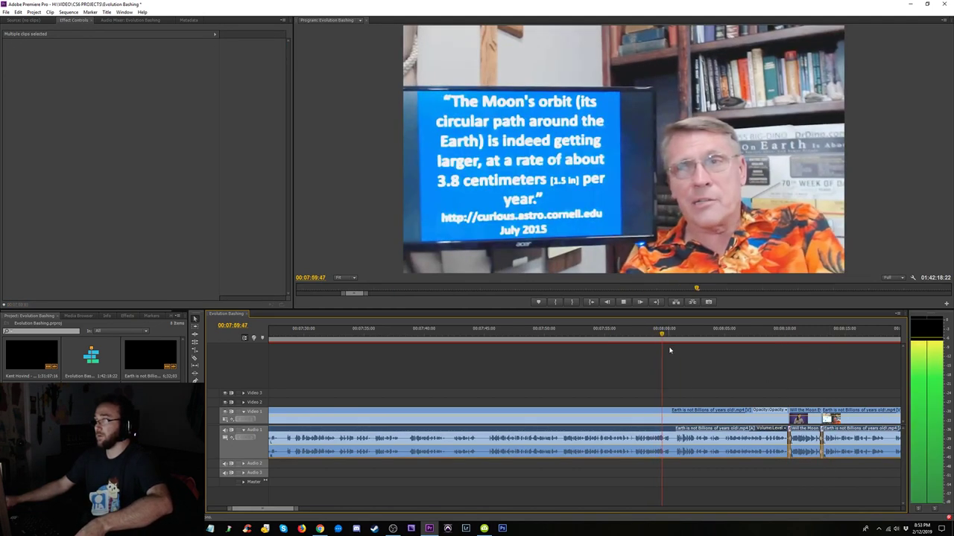
key(space)
key(space)
click(615, 341)
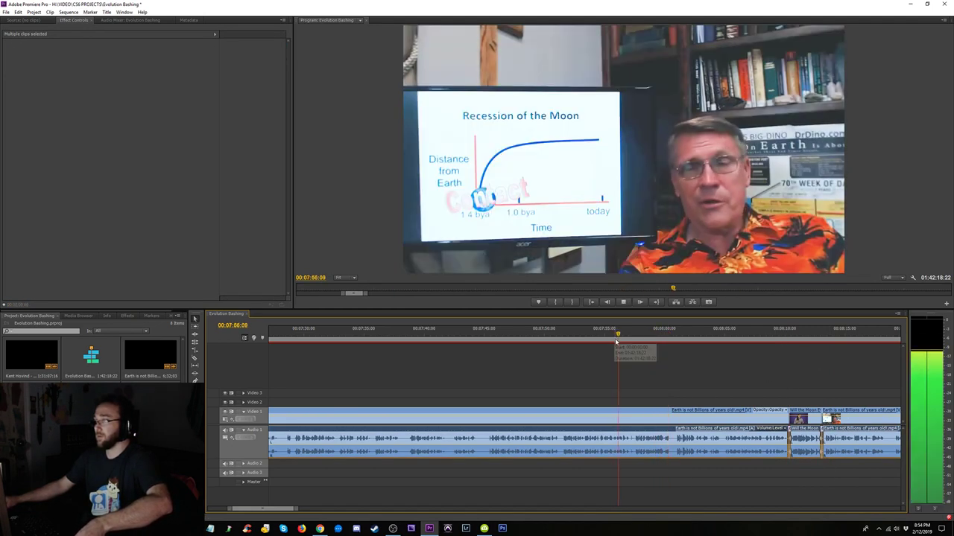
key(=)
key(=)
key(space)
drag(605, 335, 597, 336)
key(space)
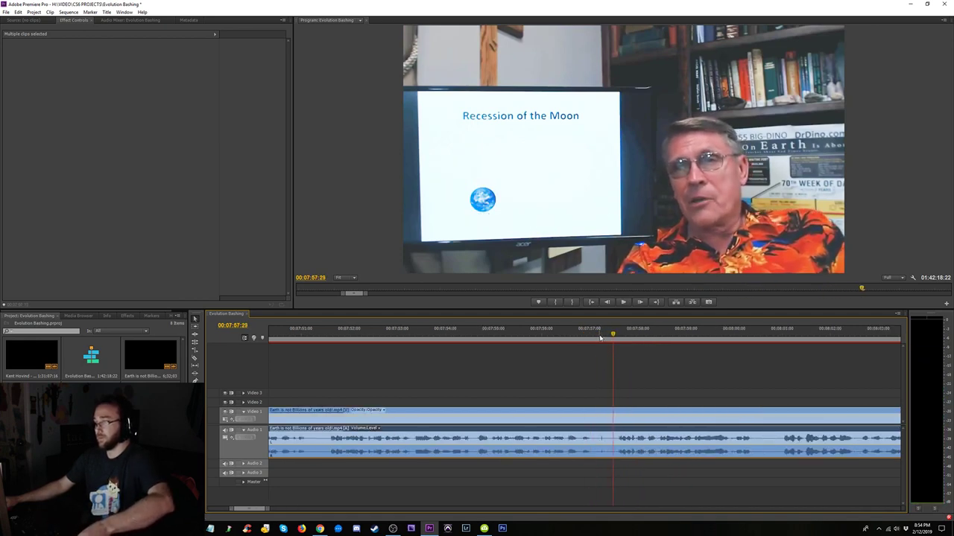
click(584, 336)
key(space)
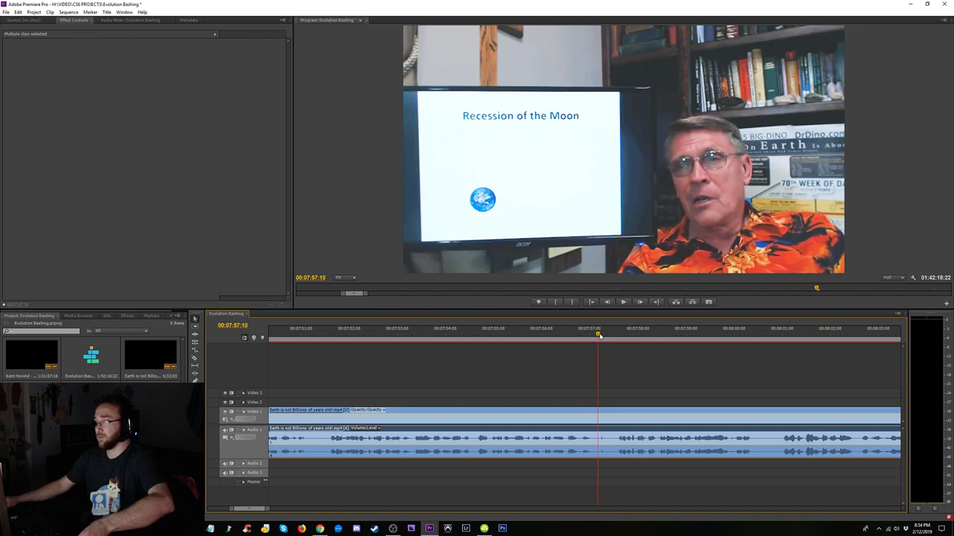
key(comma)
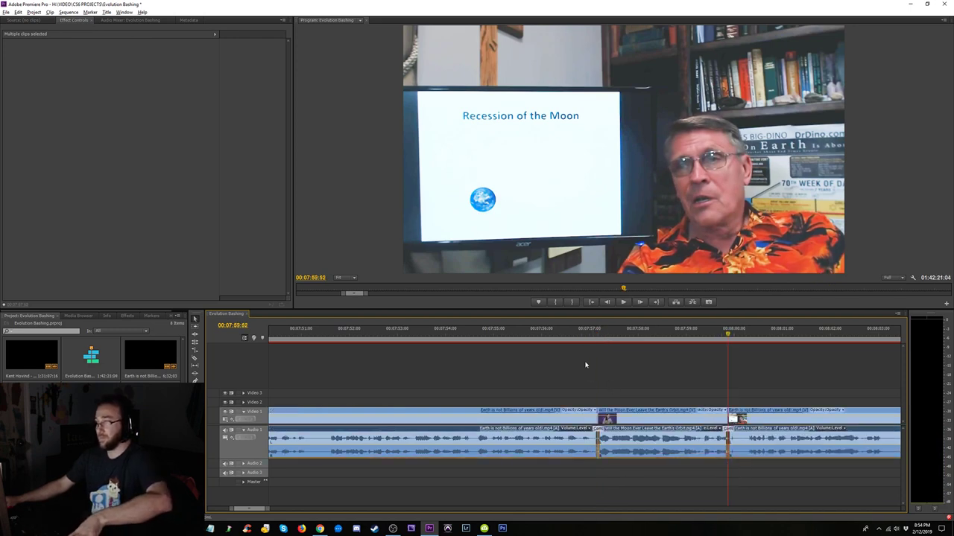
- Play through the SciShow copy at 00:07:57 into the Inverse Square Law passage
click(560, 356)
key(space)
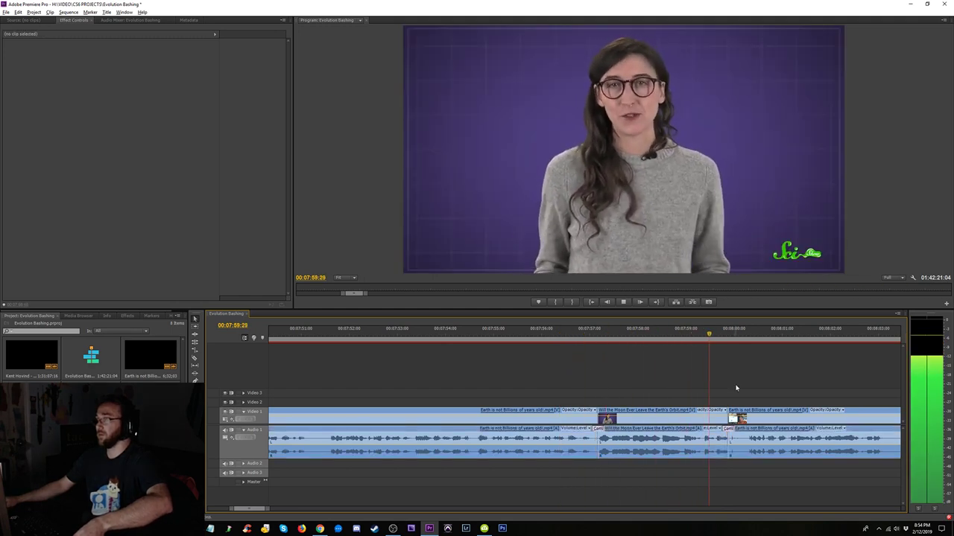
click(564, 369)
key(minus)
key(minus)
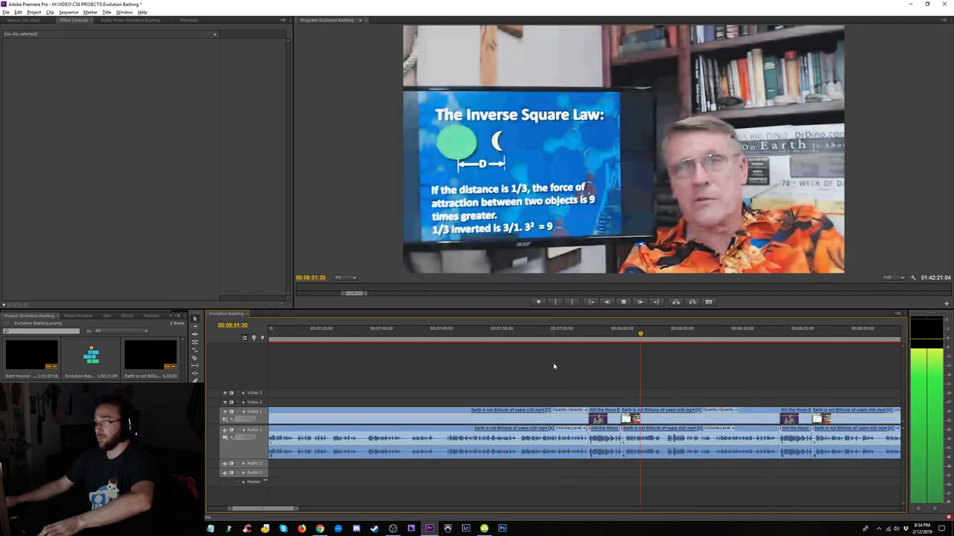
key(space)
- Review the Recession of the Moon footage between about 00:07:24 and 00:07:50 for another place to insert the SciShow clip
key(minus)
key(equal)
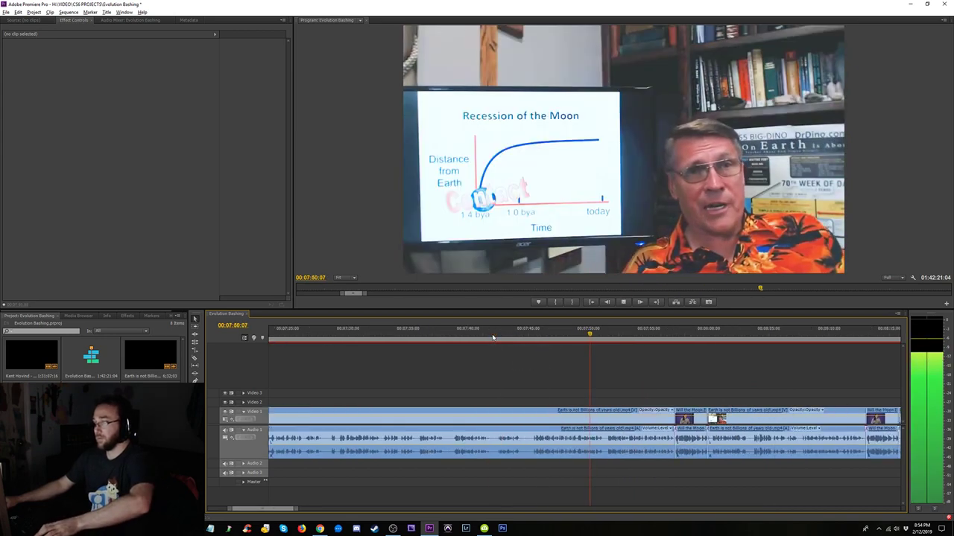
key(space)
key(space)
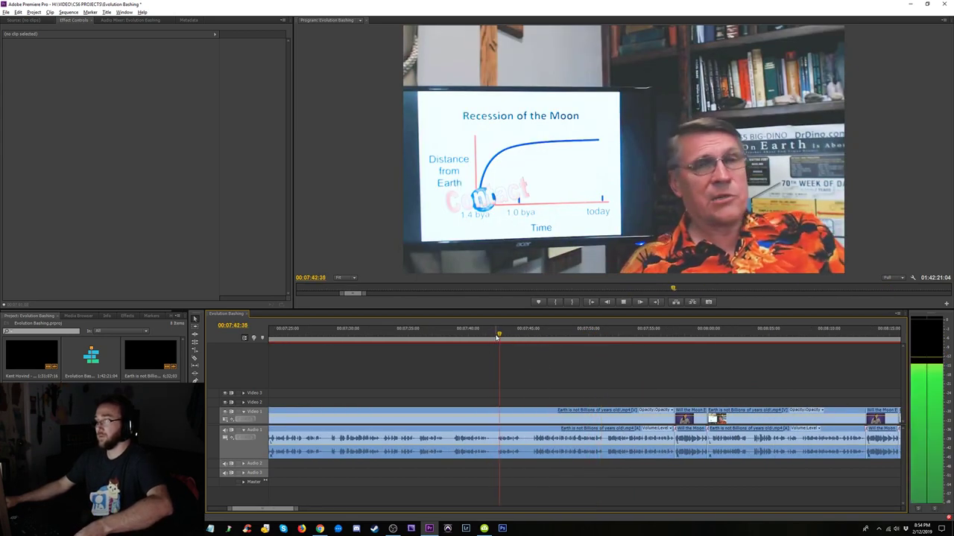
click(461, 332)
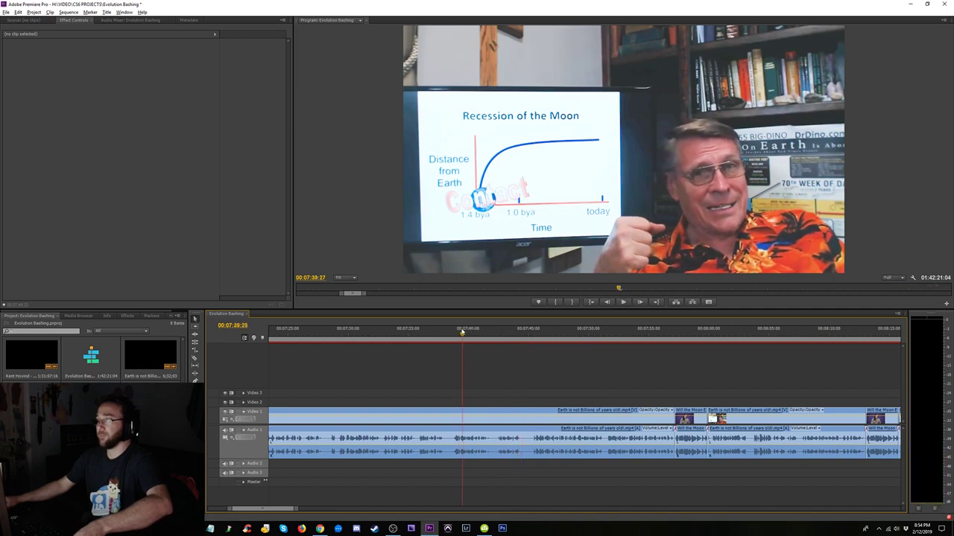
key(space)
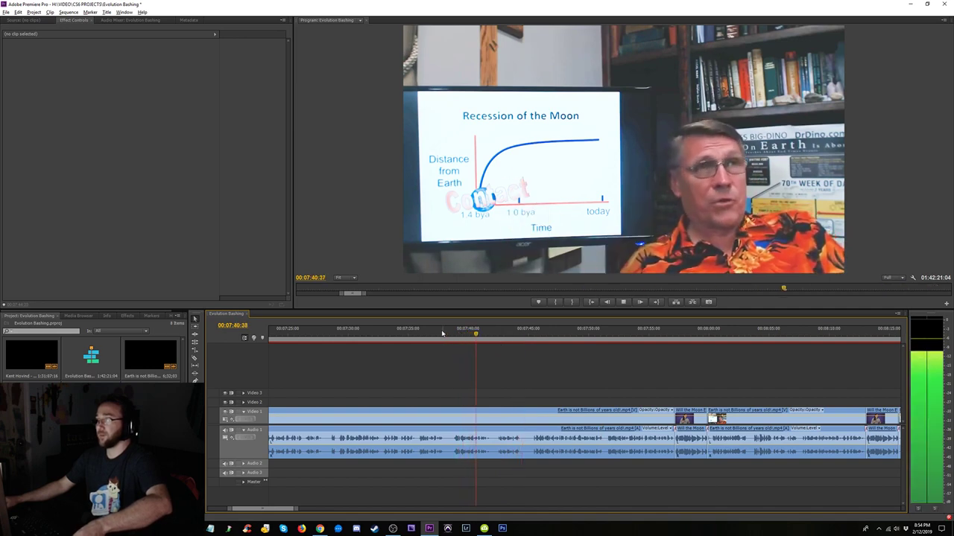
click(426, 334)
key(space)
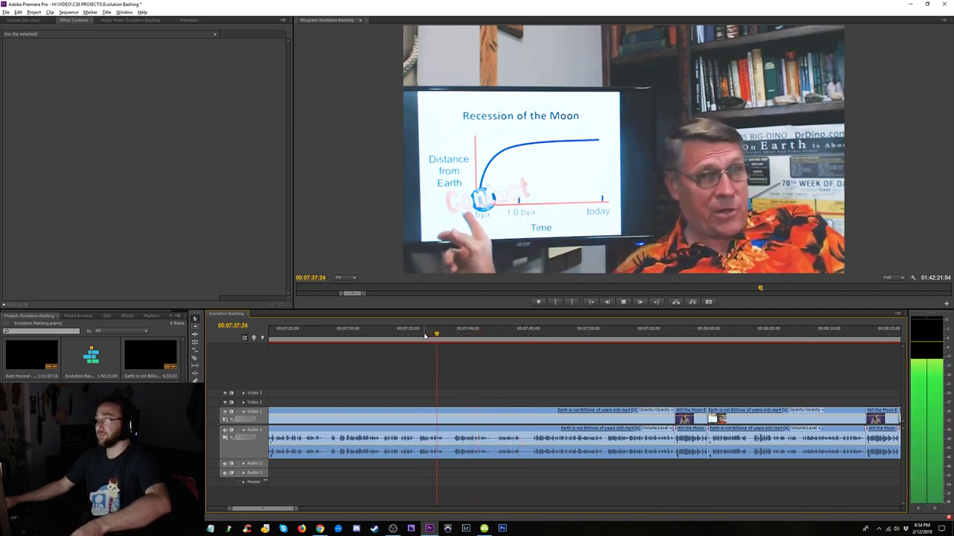
click(374, 333)
key(space)
key(minus)
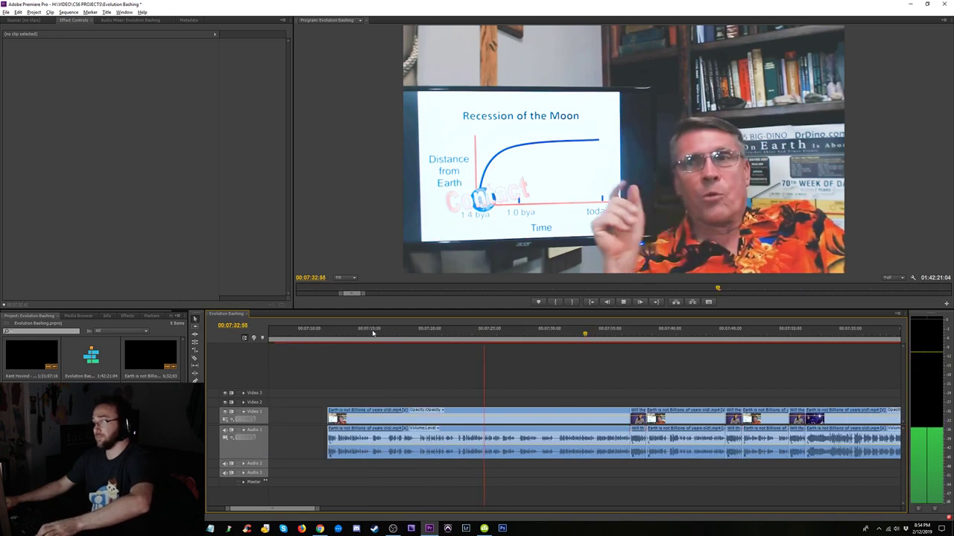
click(476, 334)
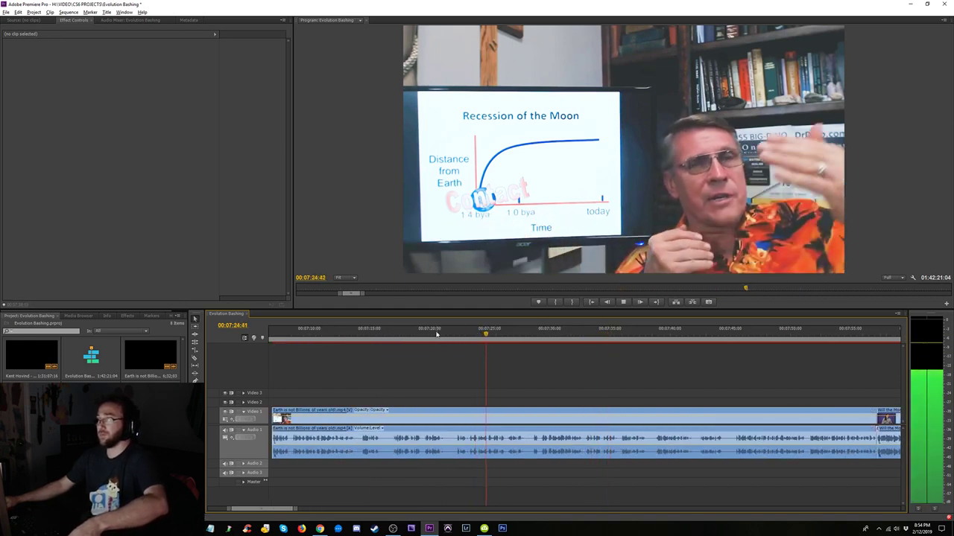
- Trim the start of the "Earth is not Billions of years old.mp4" clip after the gap to about 00:07:08:30
click(405, 336)
key(space)
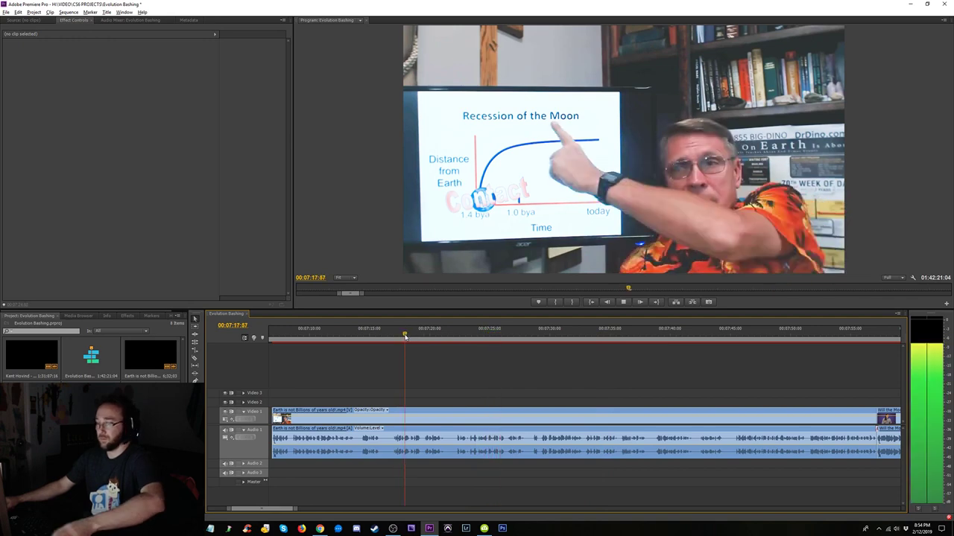
key(minus)
key(ctrl+z)
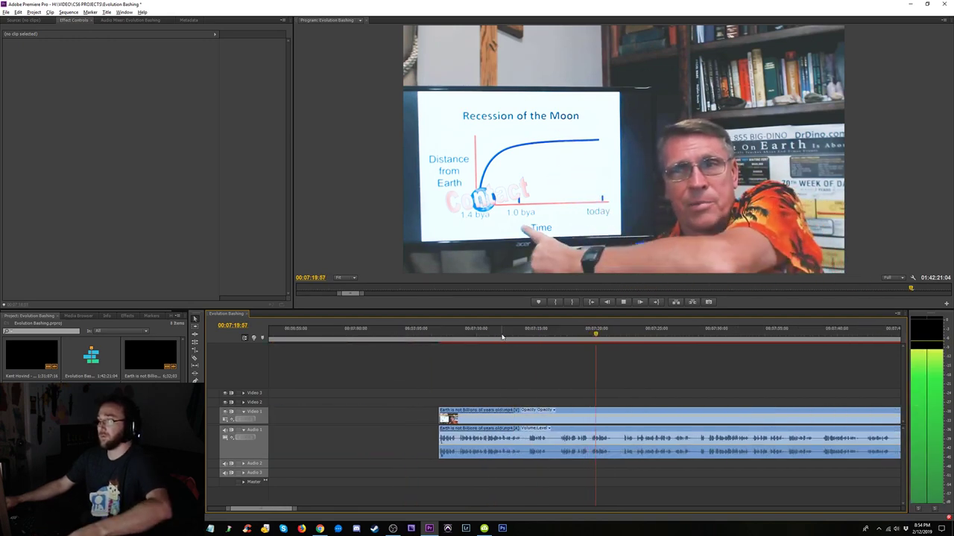
click(503, 335)
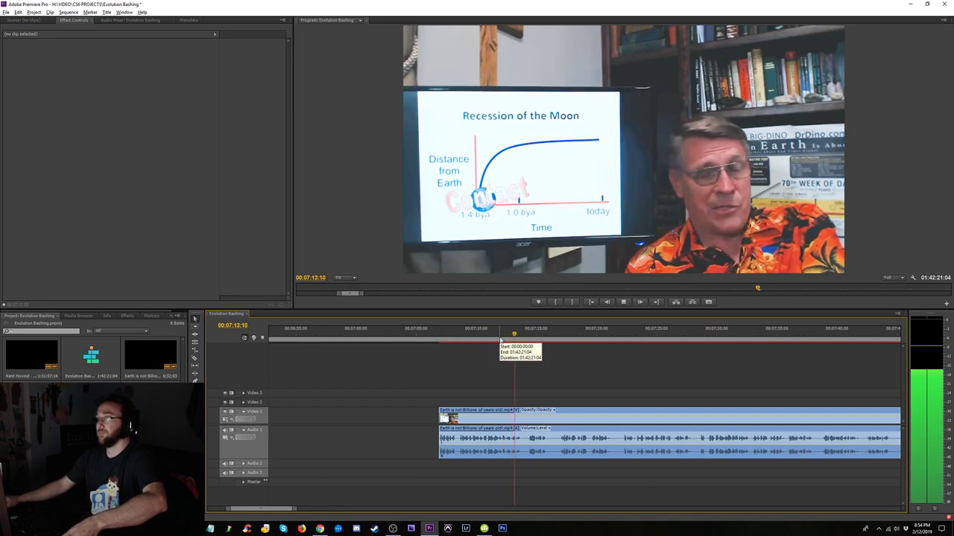
click(451, 334)
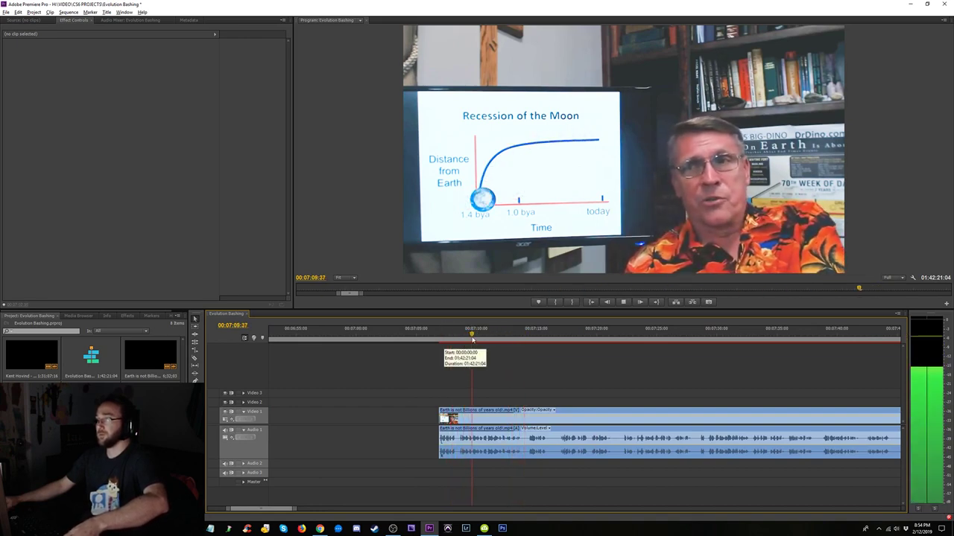
drag(472, 337, 459, 335)
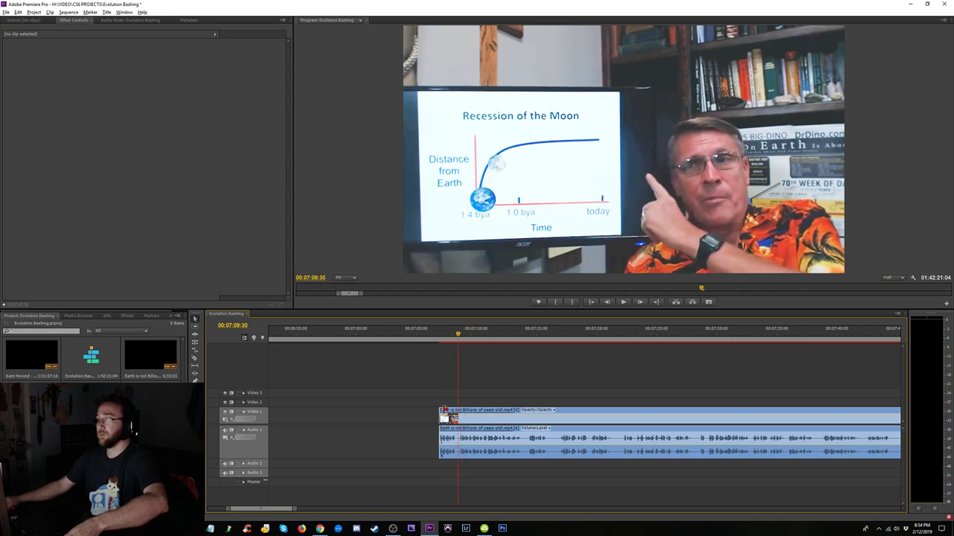
drag(443, 420, 460, 420)
- Play back the trimmed clip's start, the end of the clip before the gap, and the section near 00:08:25
key(space)
key(minus)
key(minus)
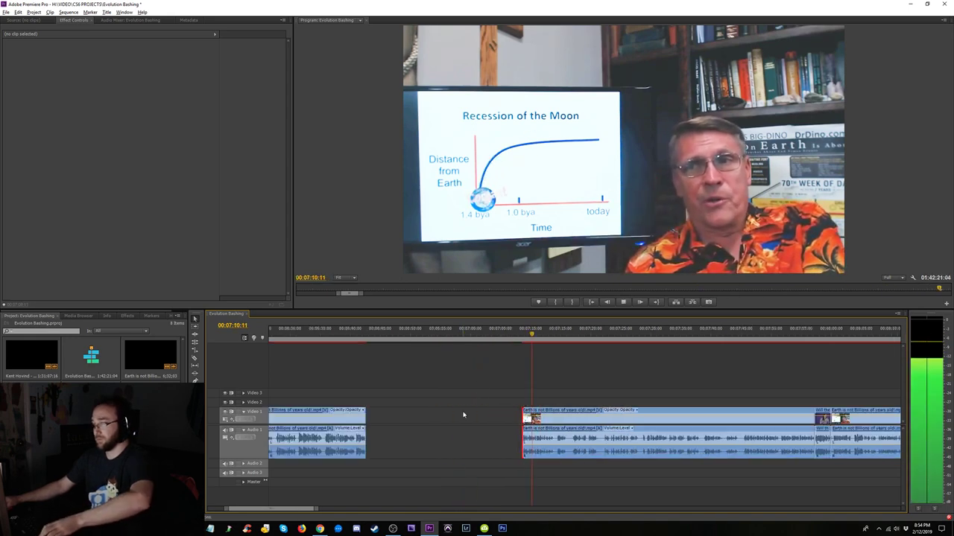
click(463, 339)
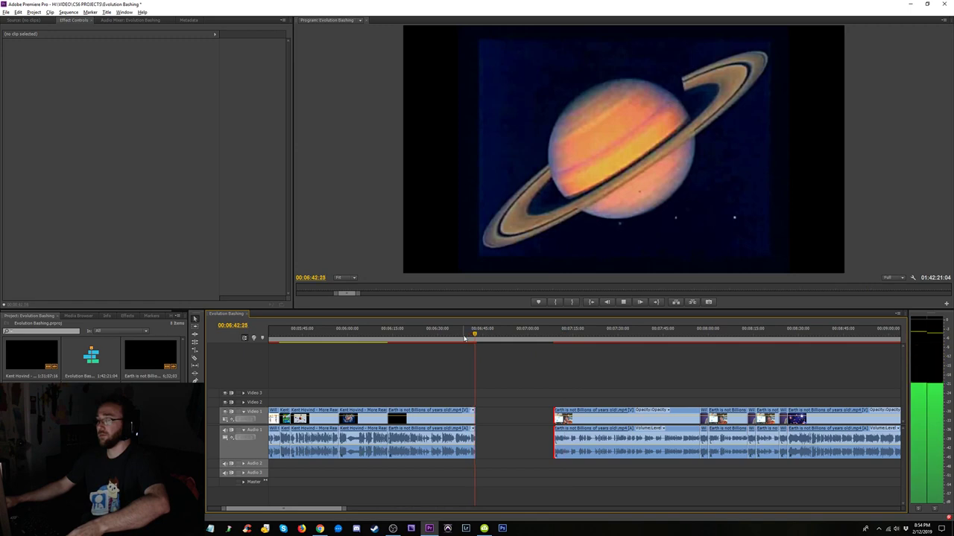
click(555, 339)
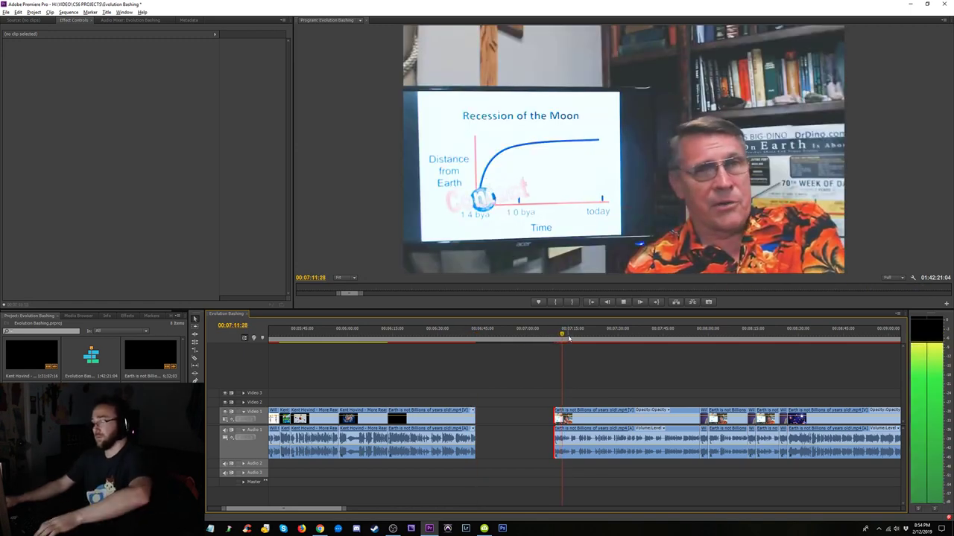
key(minus)
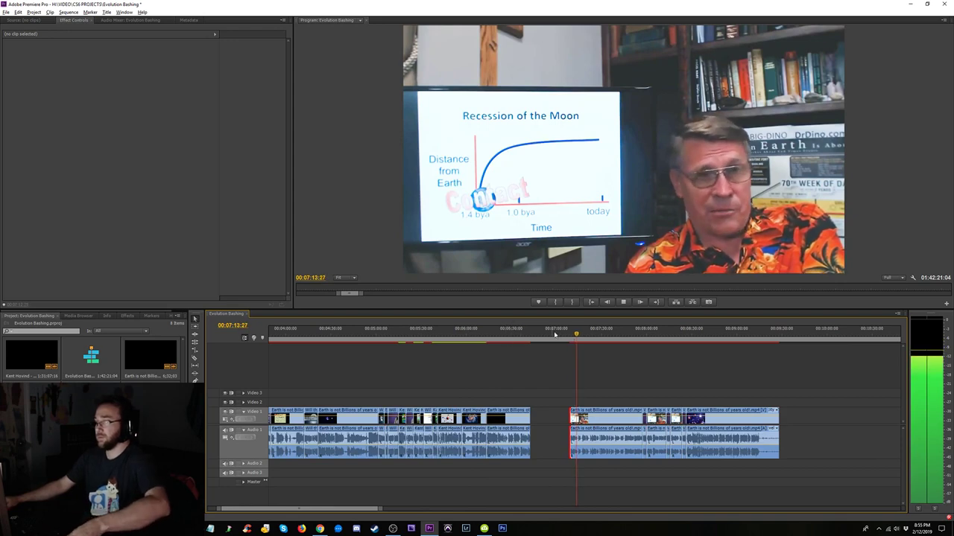
click(683, 334)
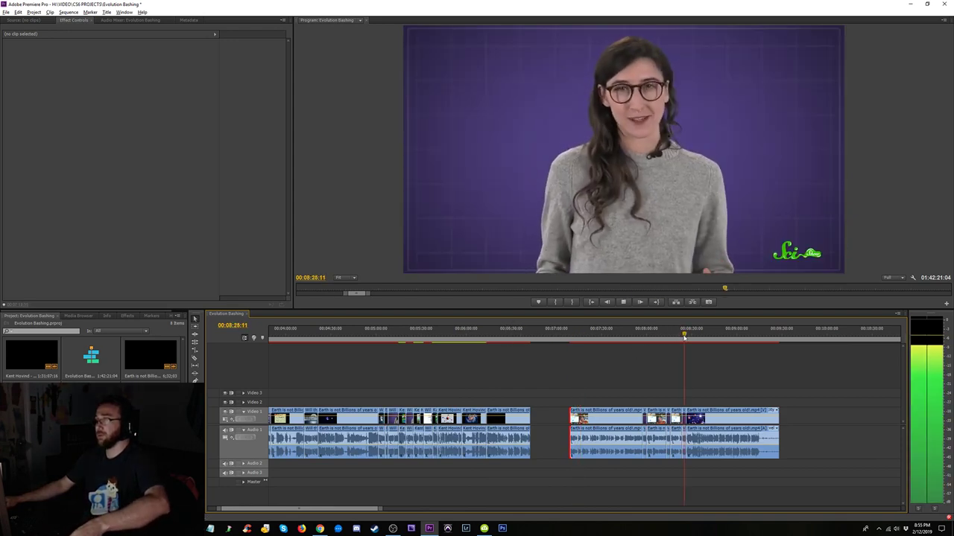
- Review the backwards-spinning galaxies section from about 00:05:56 through the Genesis 1:1 slide and into the following clip
click(494, 335)
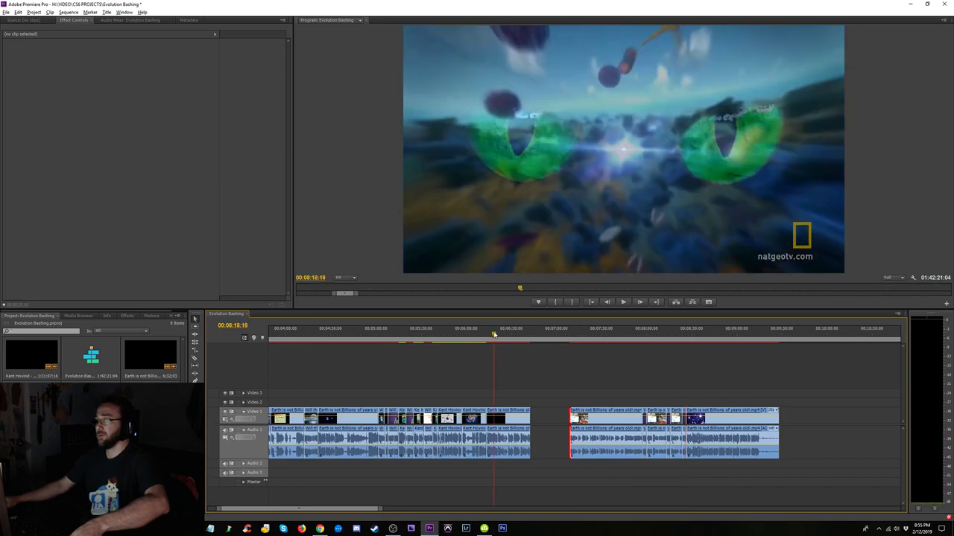
drag(485, 338, 462, 338)
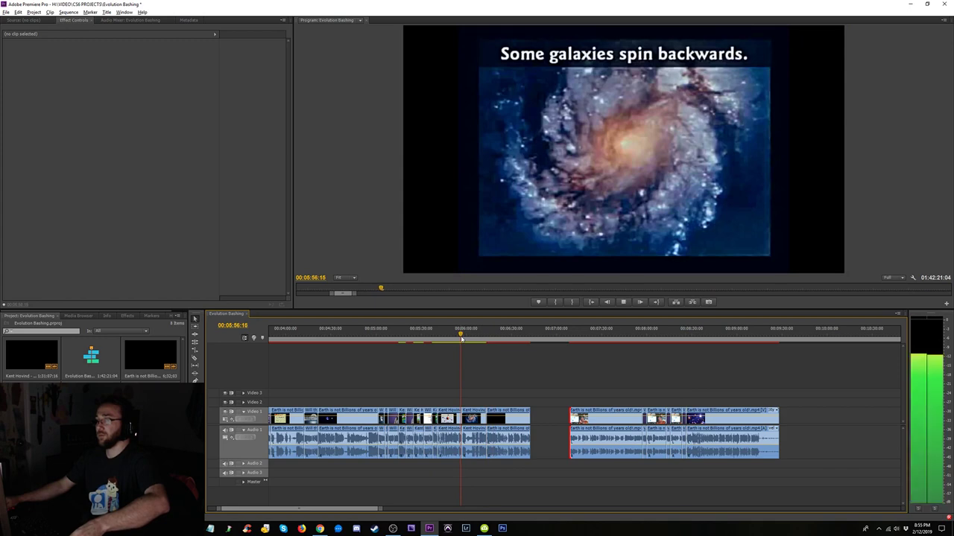
key(space)
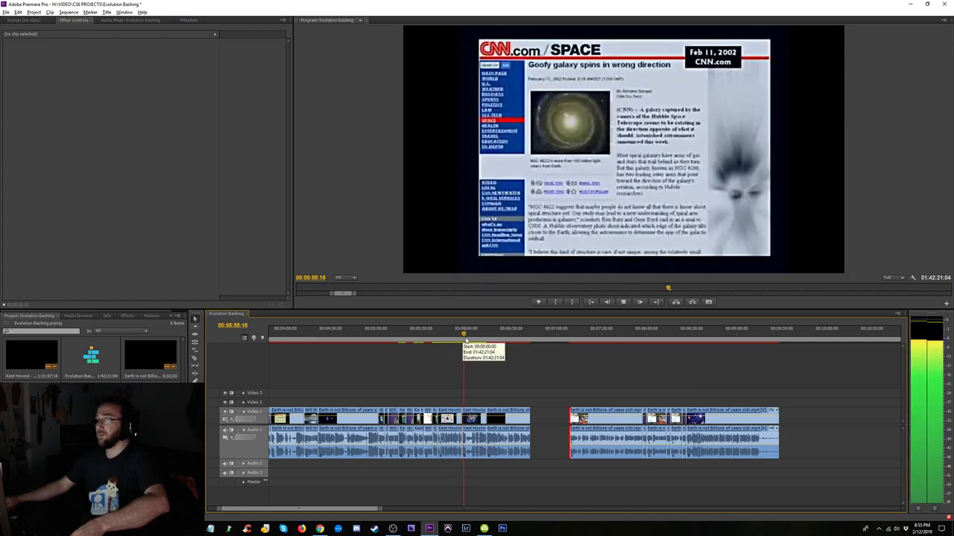
key(=)
key(=)
key(=)
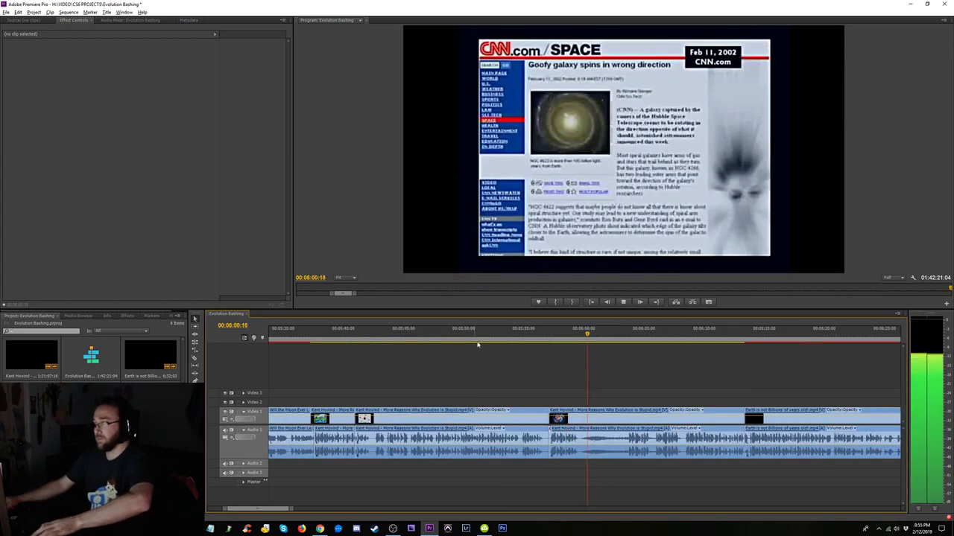
drag(601, 346, 624, 346)
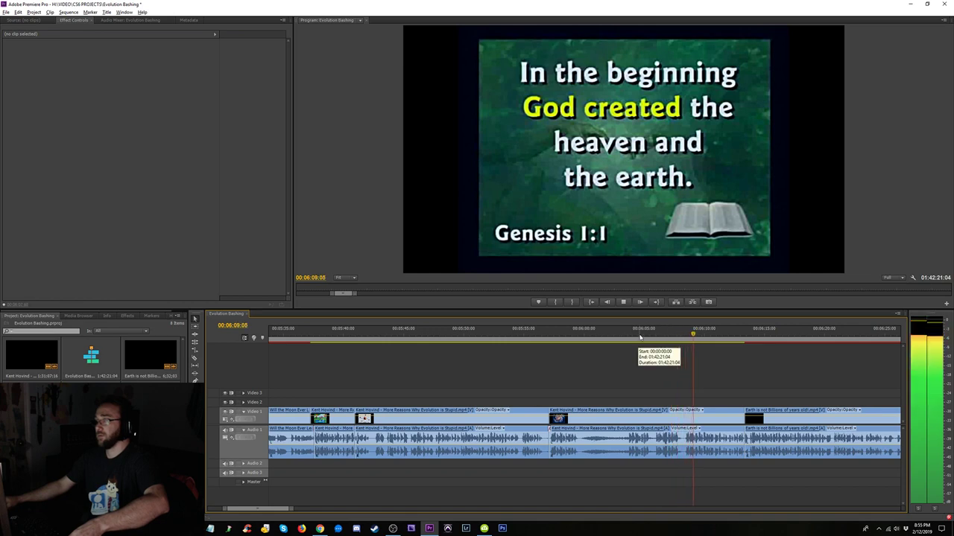
key(minus)
key(minus)
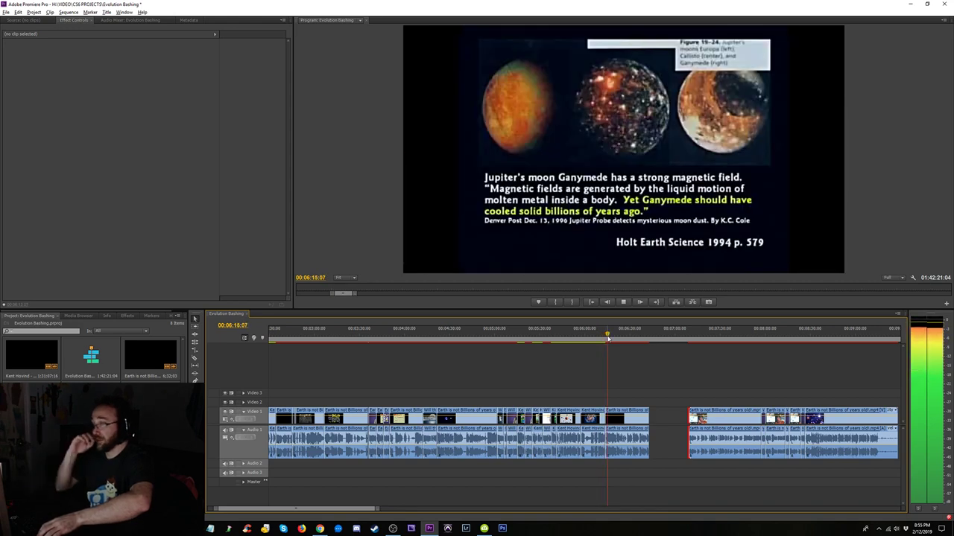
- Split the "More Reasons Why Evolution is Stupid" clip at 00:06:03:35, during the CNN galaxy article slide
drag(608, 339, 579, 341)
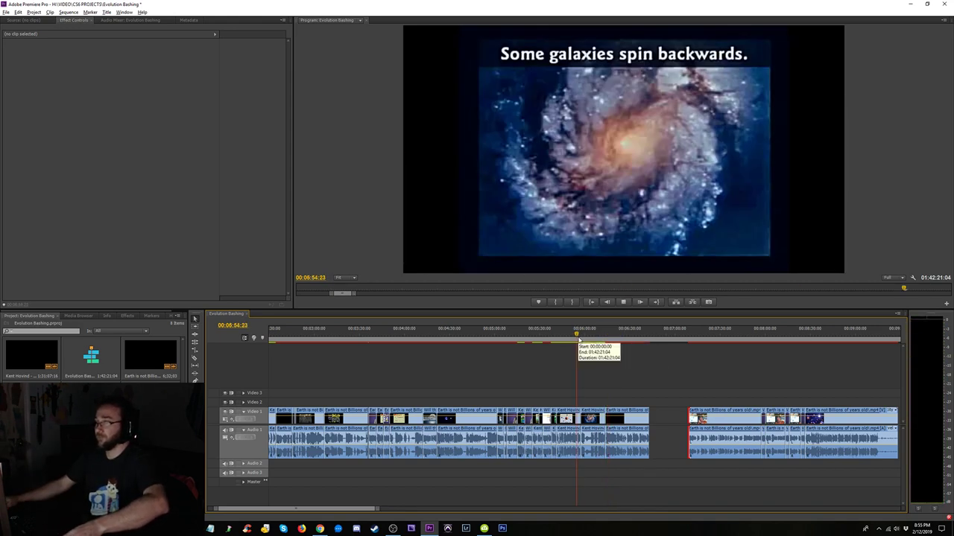
key(space)
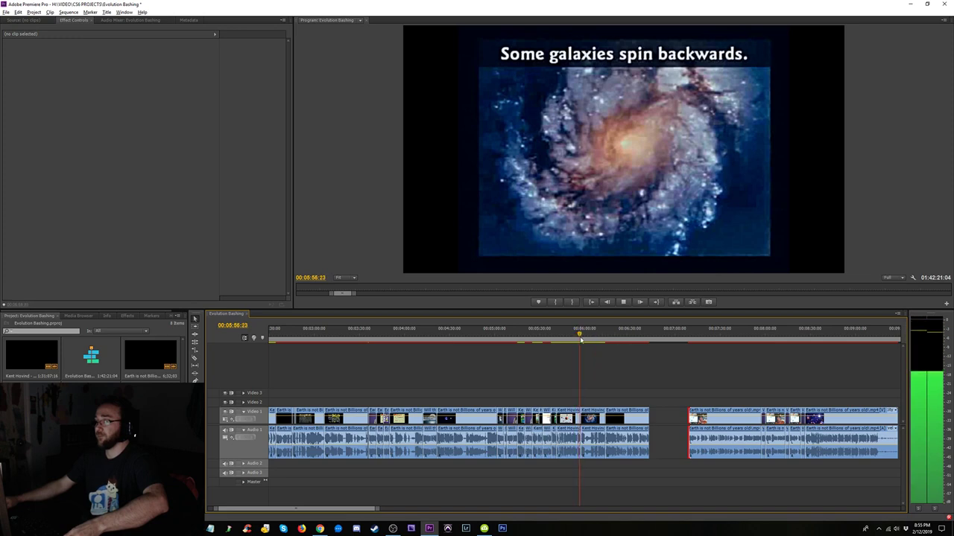
click(589, 334)
key(space)
key(=)
key(=)
key(=)
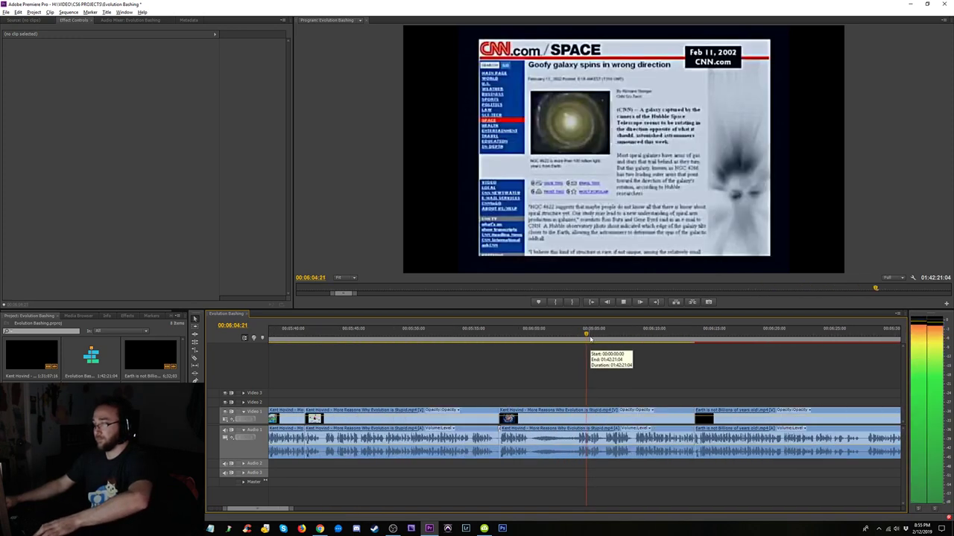
click(580, 337)
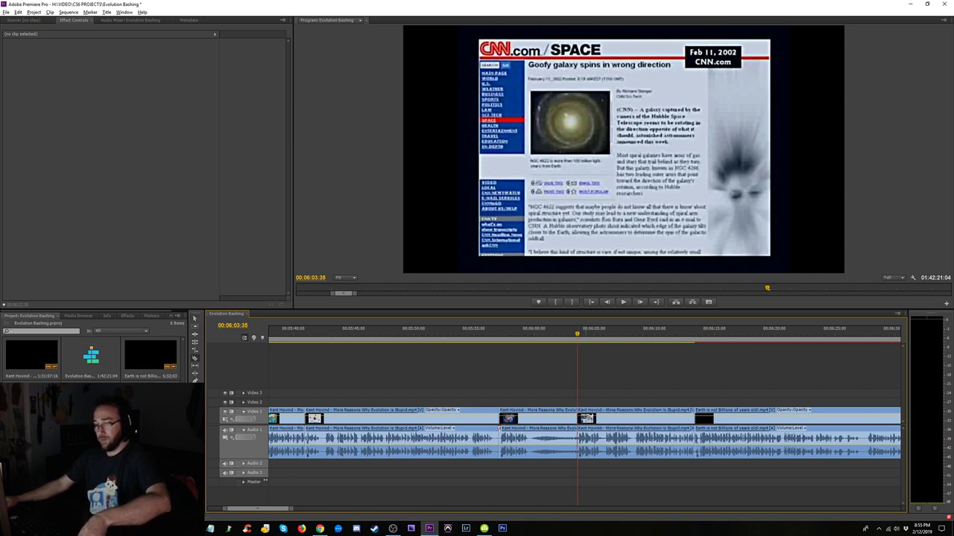
- Insert a short "Will the Moon Ever Leave the Earth's Orbit" clip into the gap at about 00:06:45, preview it and select it
key(minus)
key(minus)
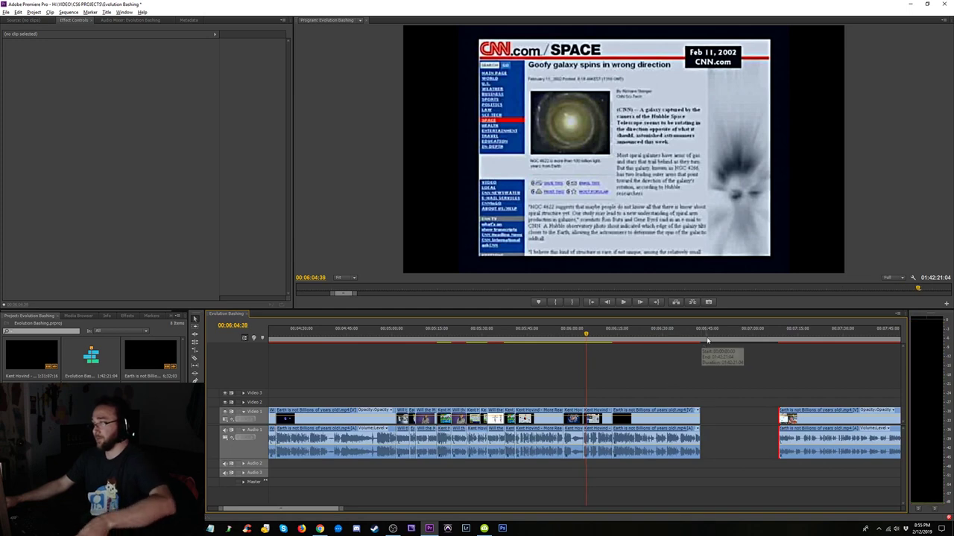
click(708, 341)
key(space)
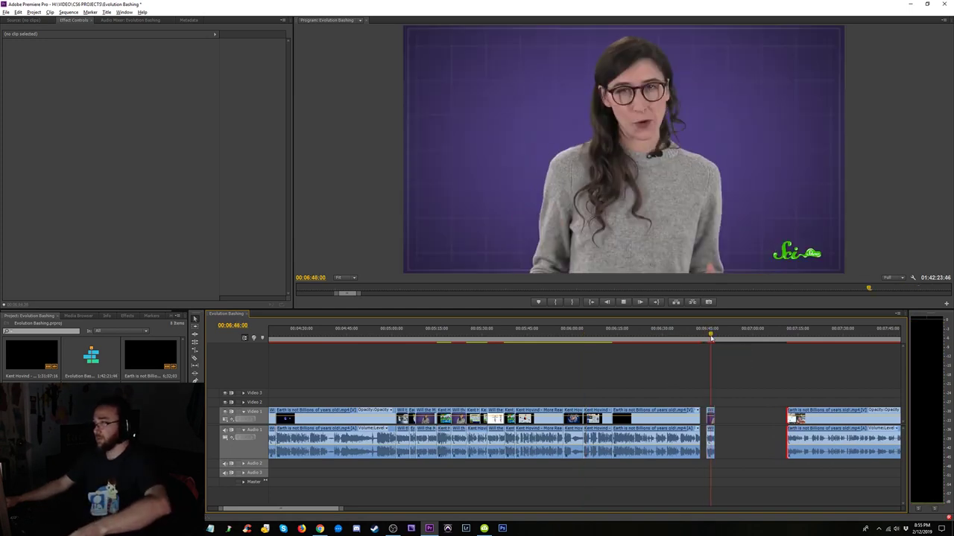
key(space)
drag(724, 394, 708, 445)
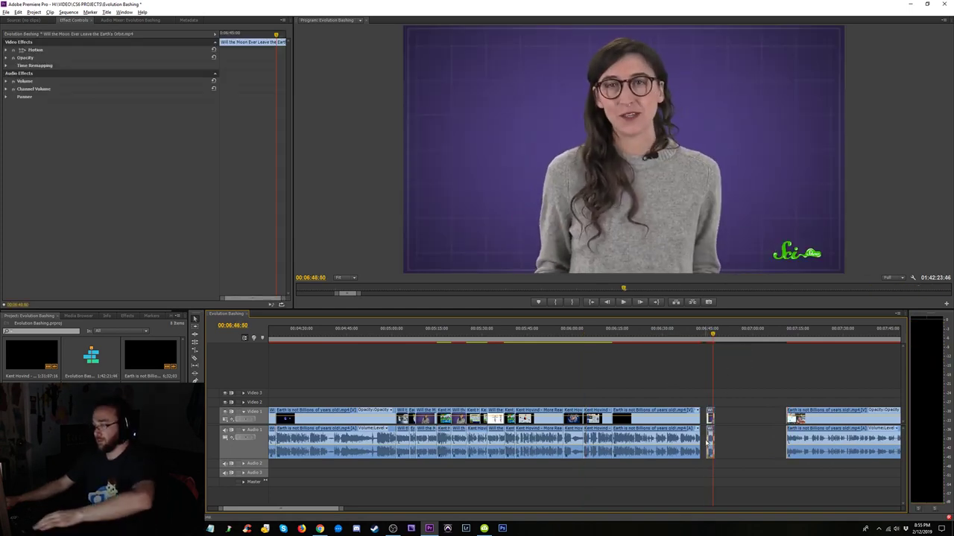
key(Delete)
- Delete the short clip standing alone in the gap at about 00:06:45
key(End)
key(backslash)
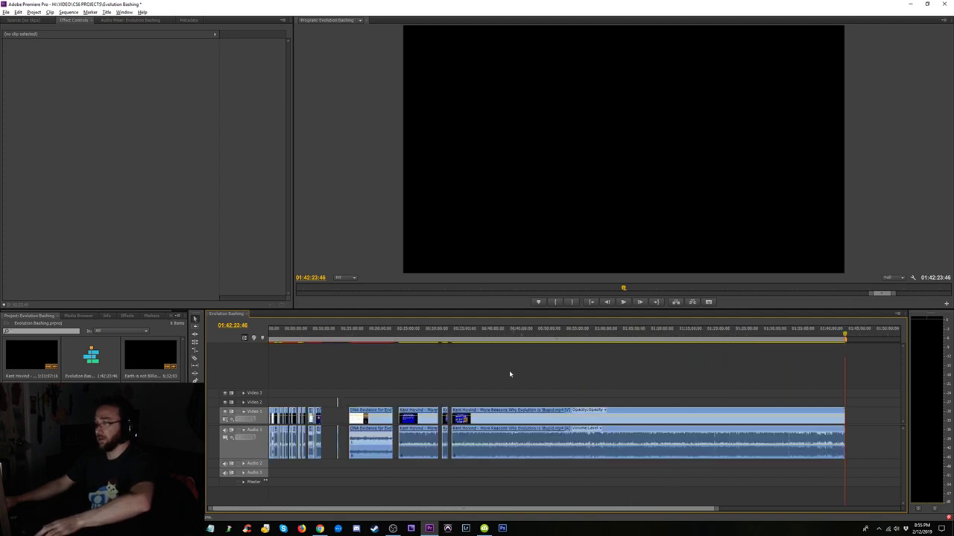
key(backslash)
key(backslash)
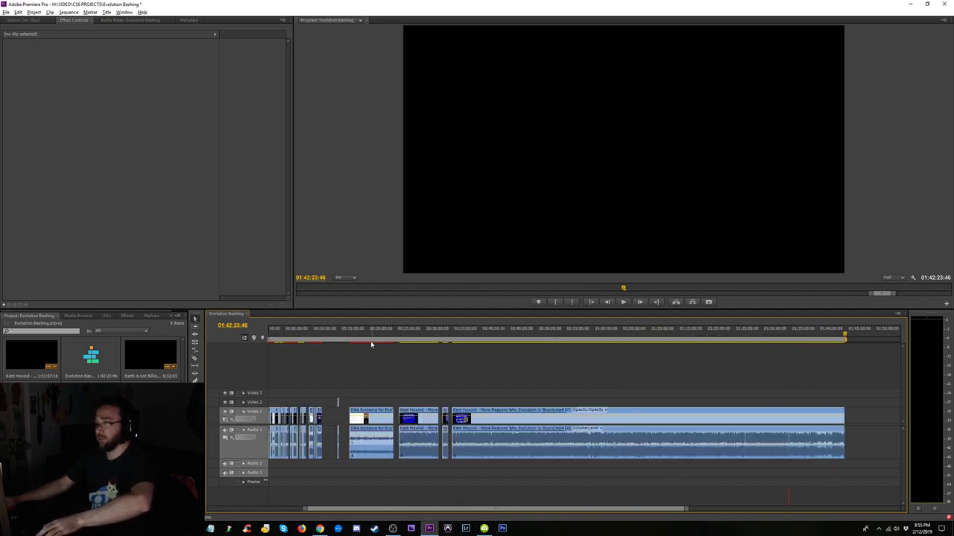
click(324, 332)
key(equal)
key(equal)
key(equal)
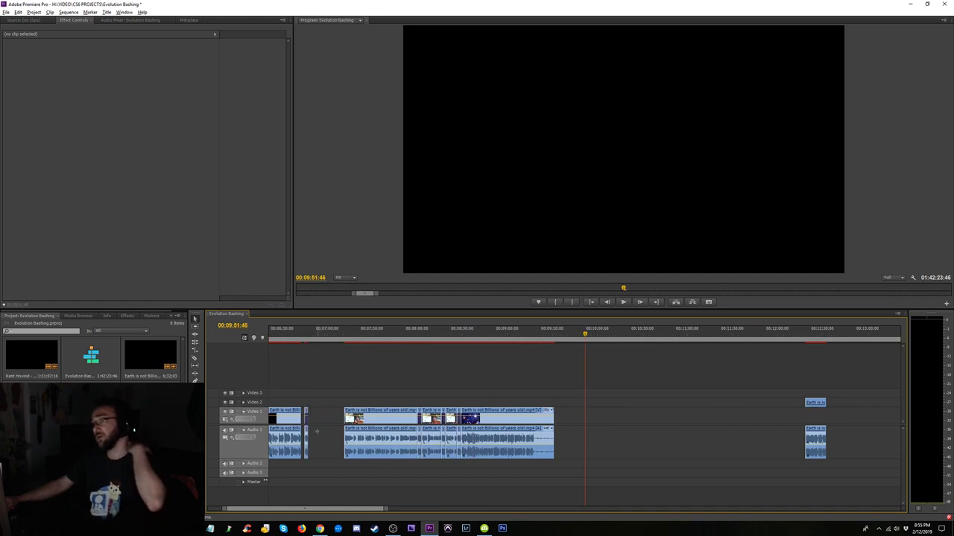
drag(310, 452, 307, 458)
key(Delete)
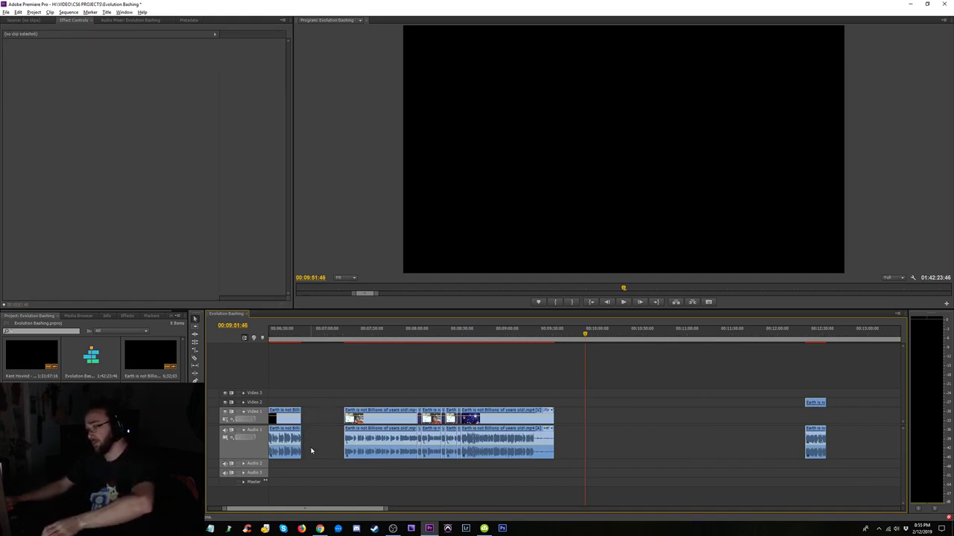
- Review the section before the gap, playing the moon age, angular momentum, backwards galaxies and CNN article slides
key(minus)
key(minus)
click(401, 341)
key(equal)
key(equal)
key(equal)
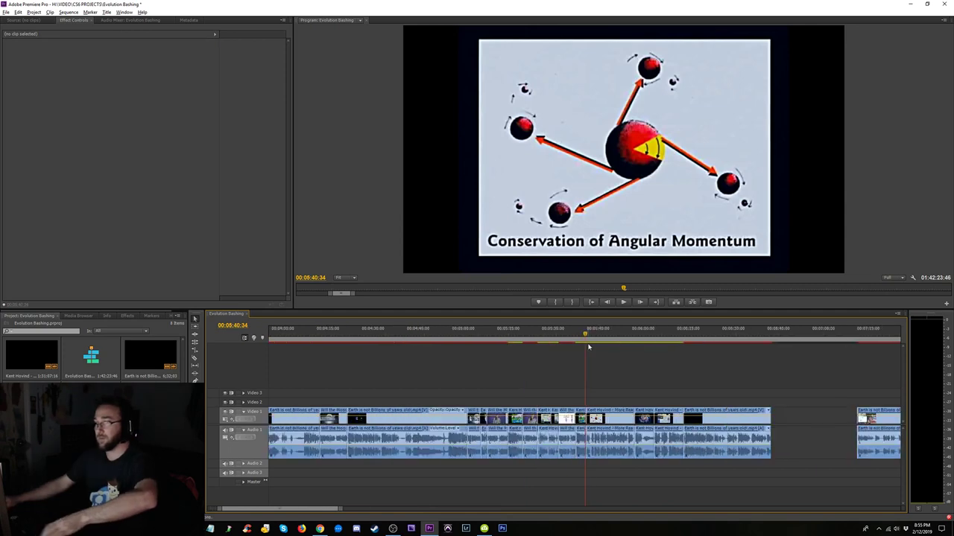
drag(561, 345, 329, 353)
key(space)
click(480, 339)
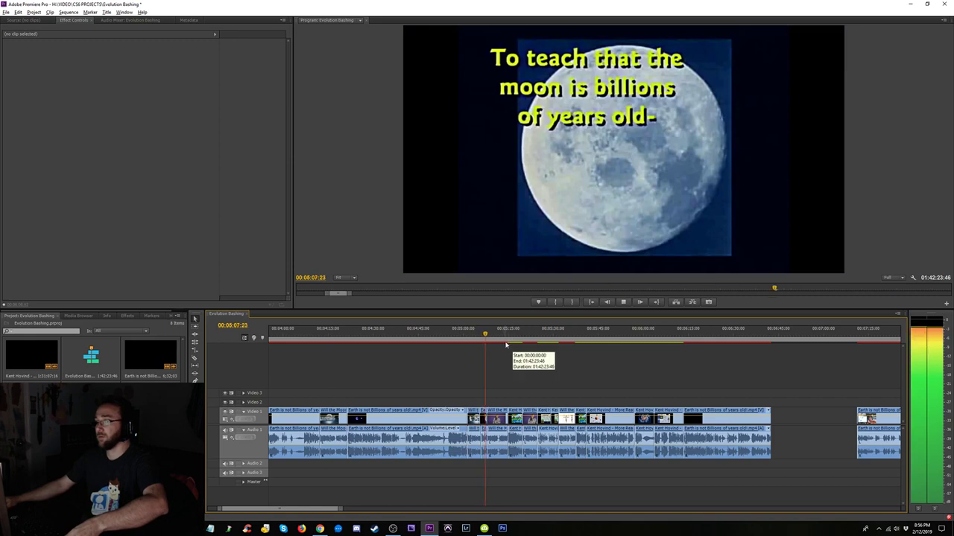
click(585, 339)
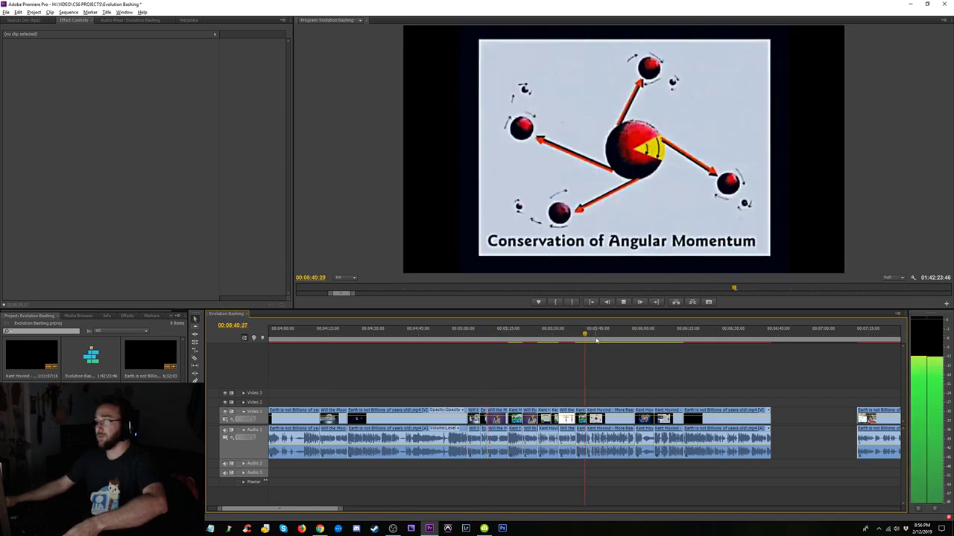
click(633, 338)
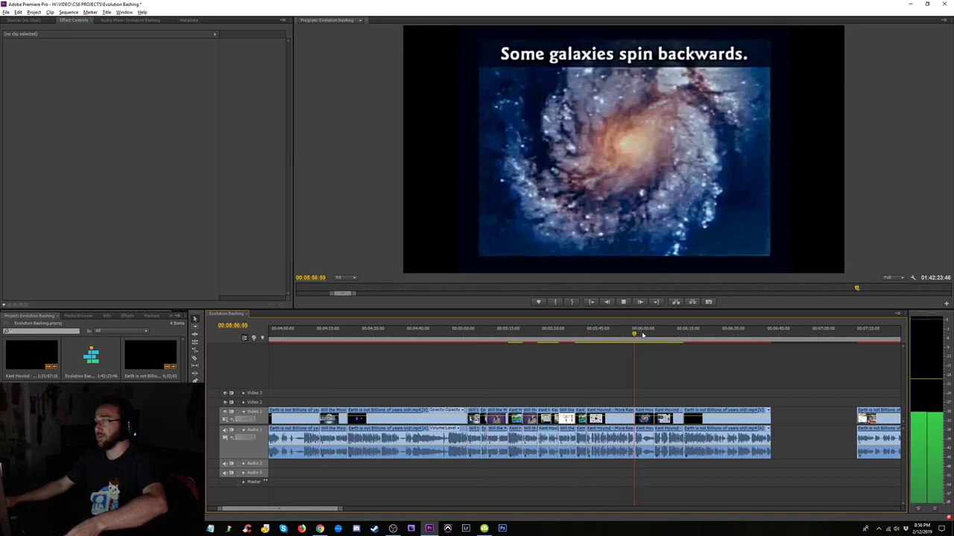
click(651, 340)
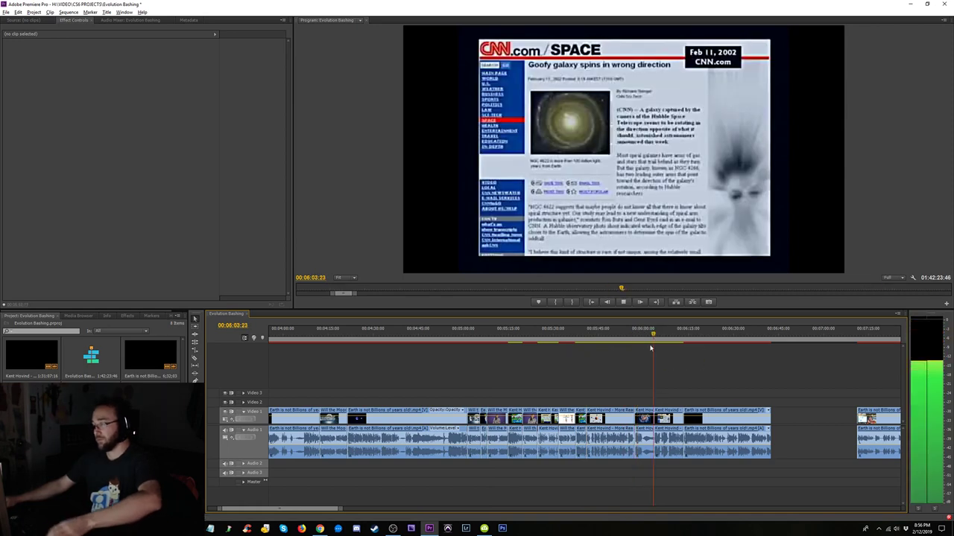
- Delete the galaxy clip just before the 00:06:03:35 cut and extend the preceding clip's end to fill the space
key(equal)
key(equal)
key(equal)
click(472, 422)
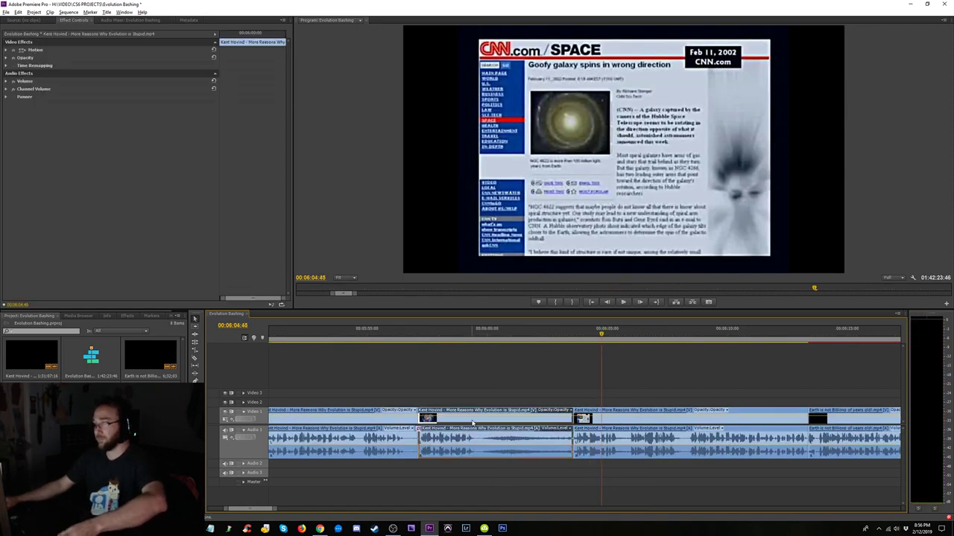
key(Delete)
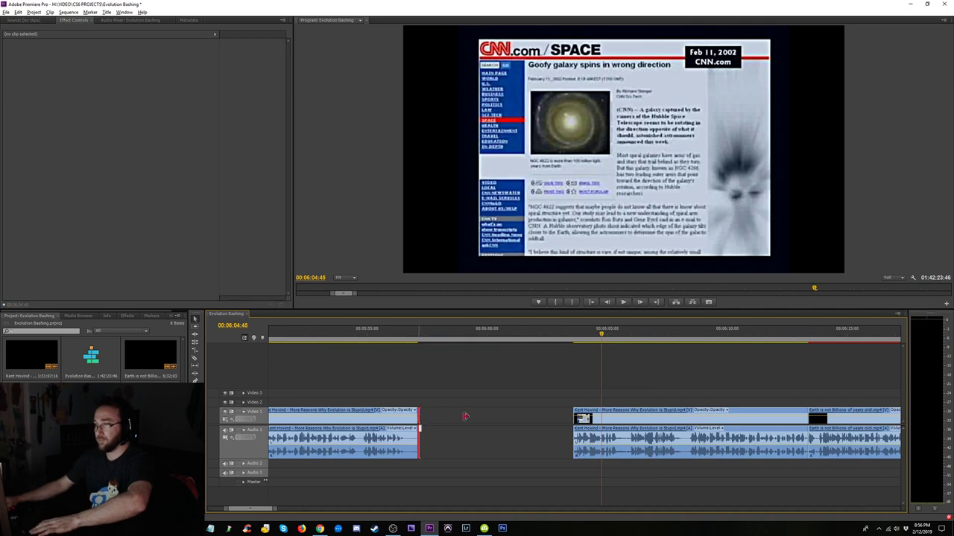
drag(419, 416, 573, 403)
click(415, 338)
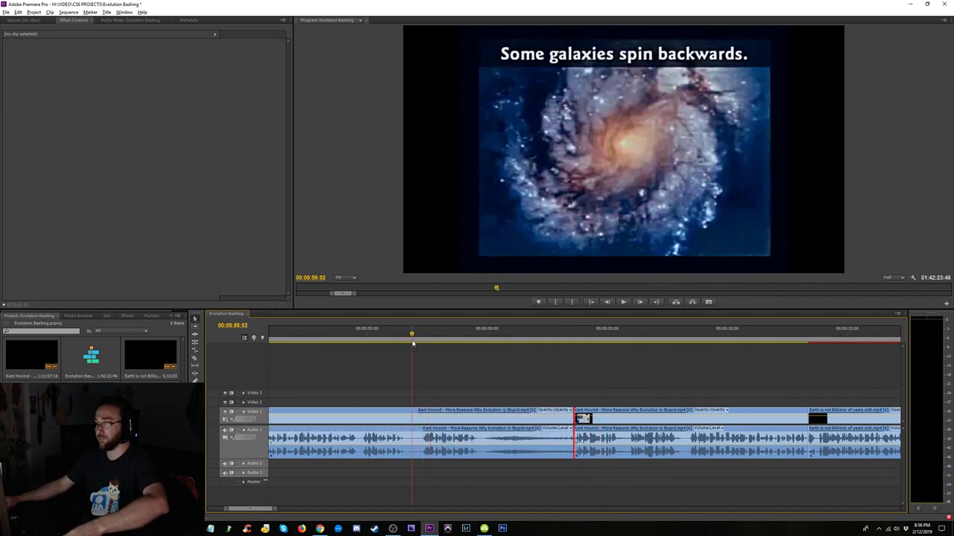
- Remove the Genesis 1:1 clip after the 00:06:03:35 cut, close the gap it leaves and play the new join
click(549, 337)
key(space)
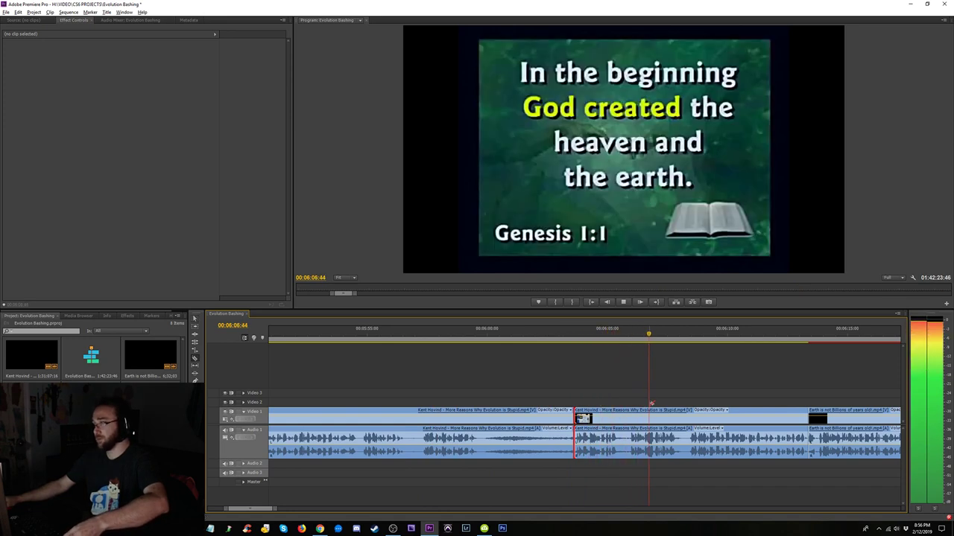
click(713, 450)
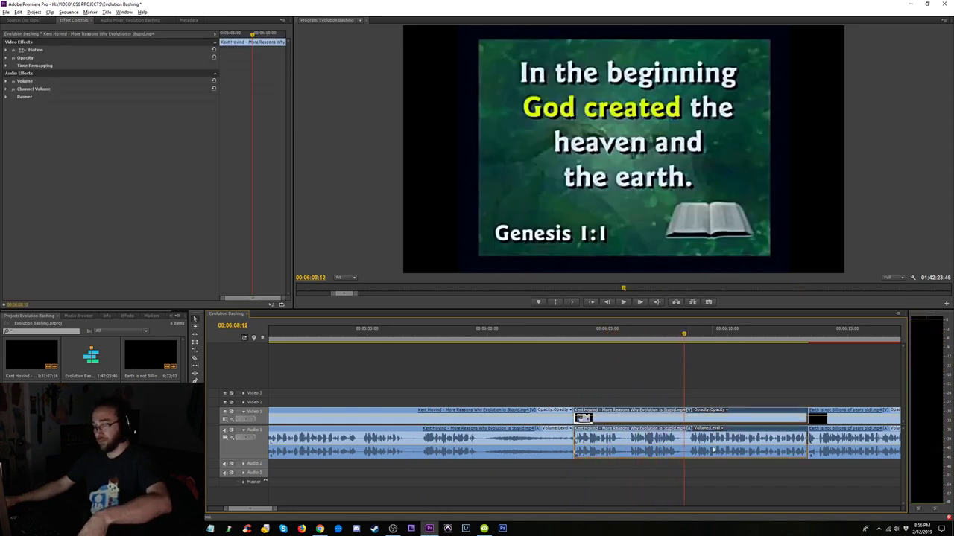
key(Delete)
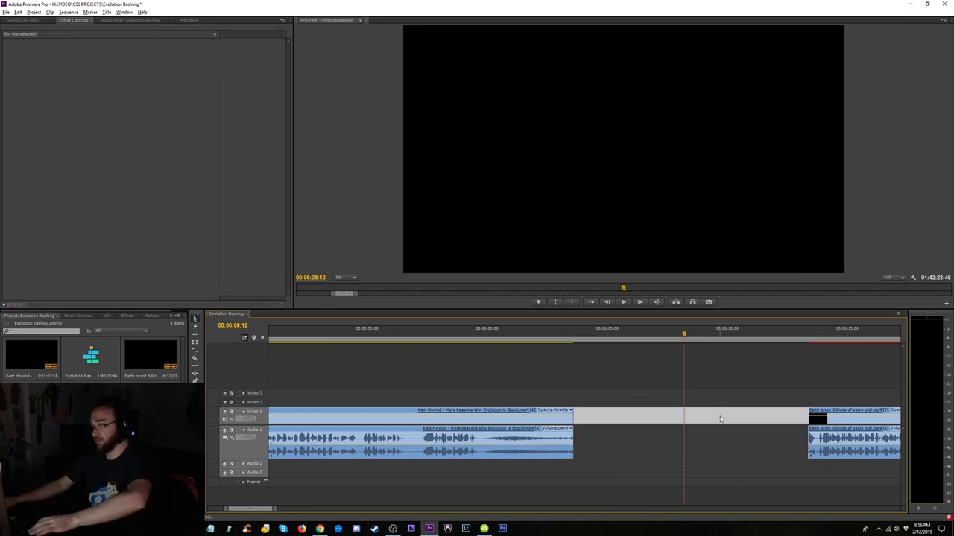
key(Delete)
click(571, 341)
key(space)
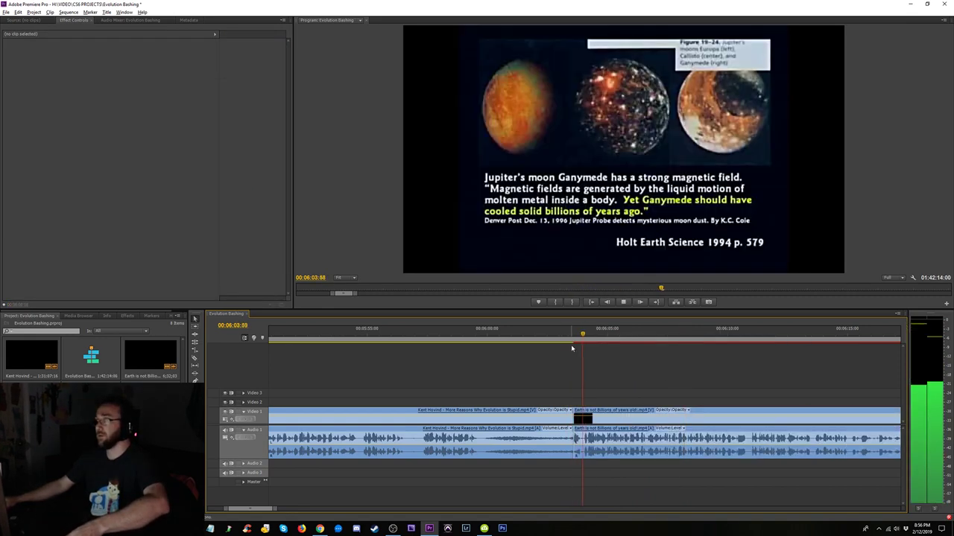
click(511, 333)
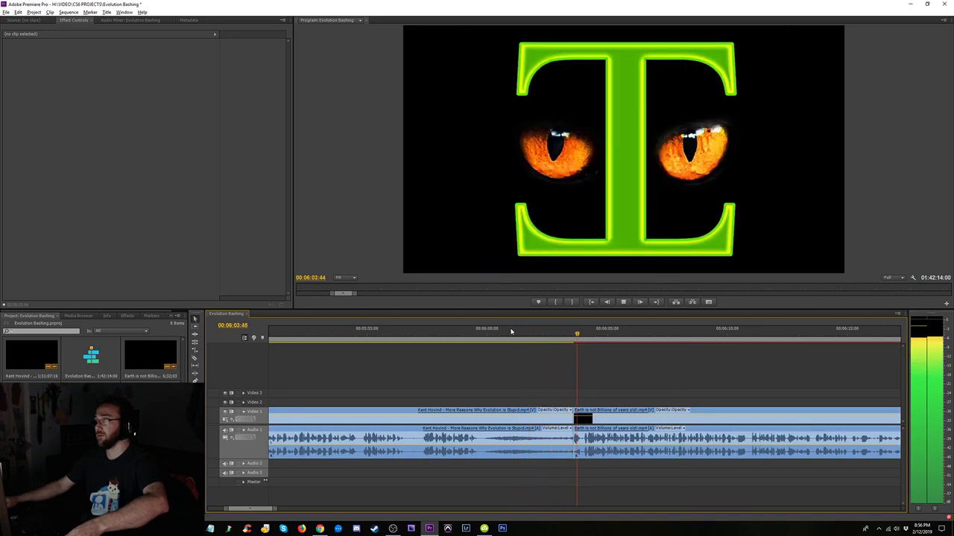
- Try closing the gap at about 00:06:45 before the "Recession of the Moon" section, and undo it
key(minus)
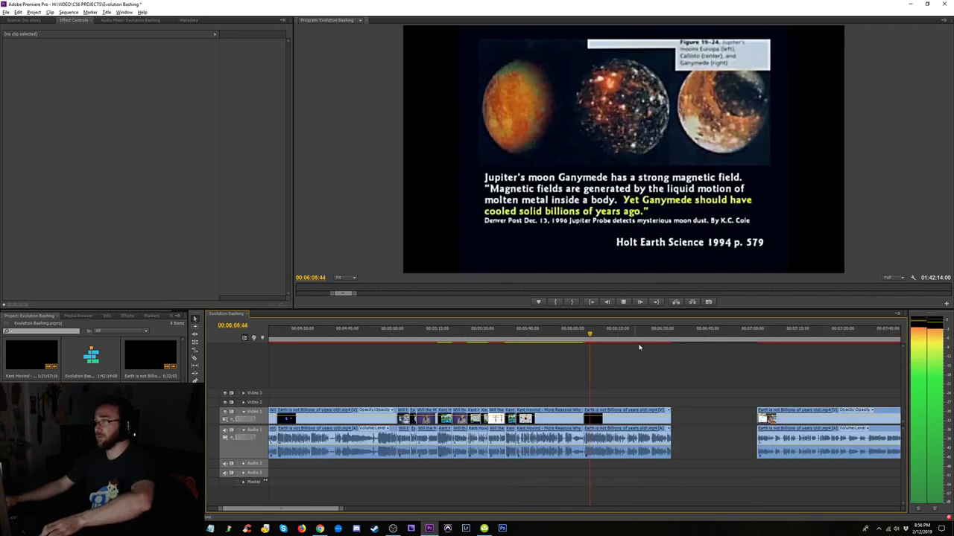
click(667, 340)
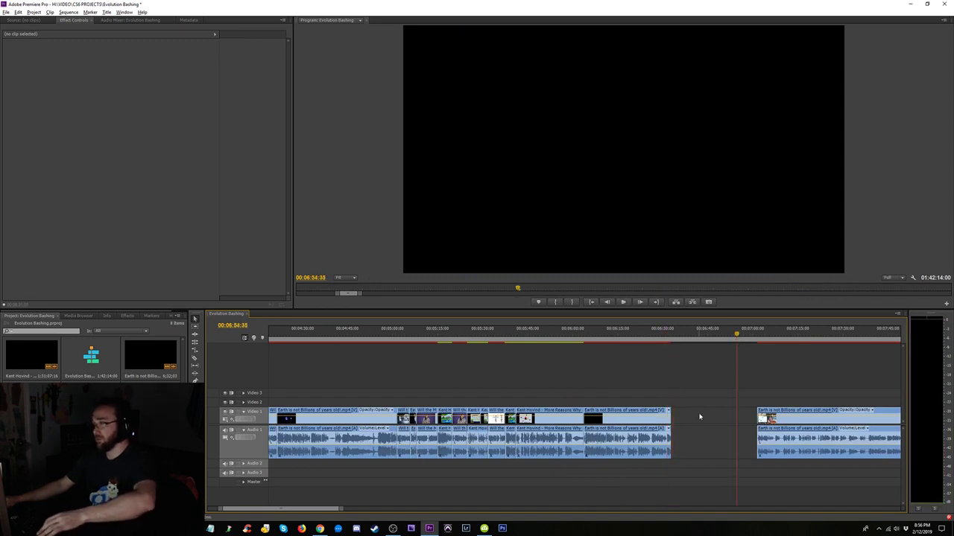
key(Delete)
click(666, 340)
key(space)
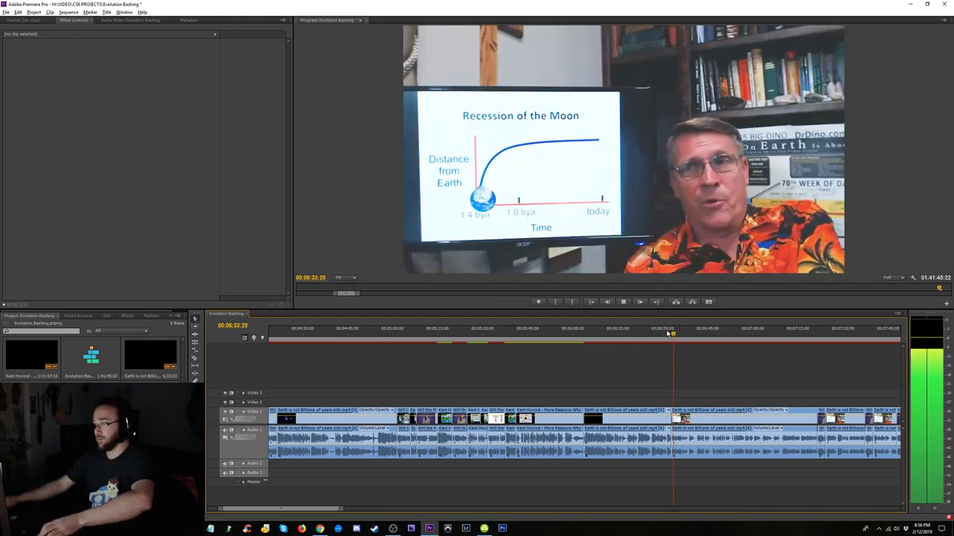
key(minus)
key(minus)
key(ctrl+z)
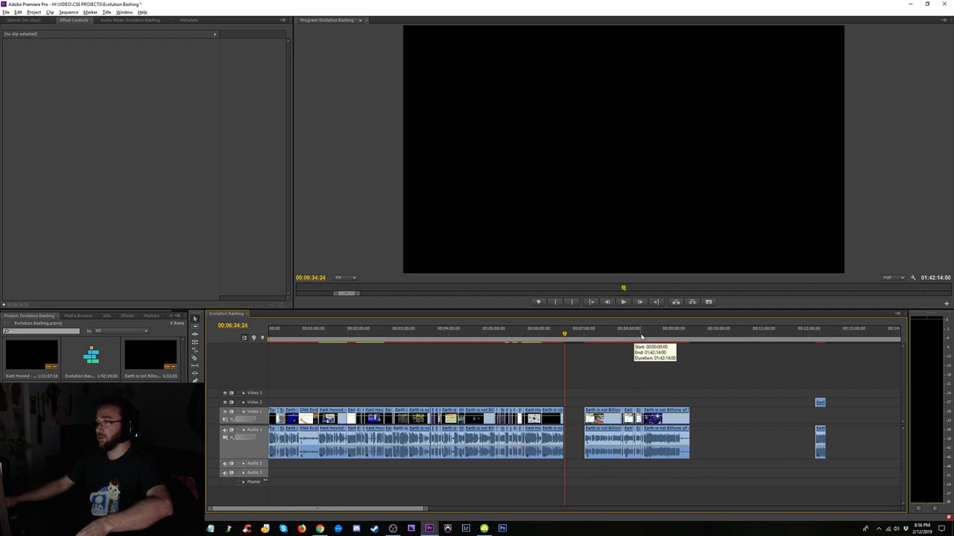
- Review the sections around the gap and the moon recession clips up to about 00:08:19
click(564, 339)
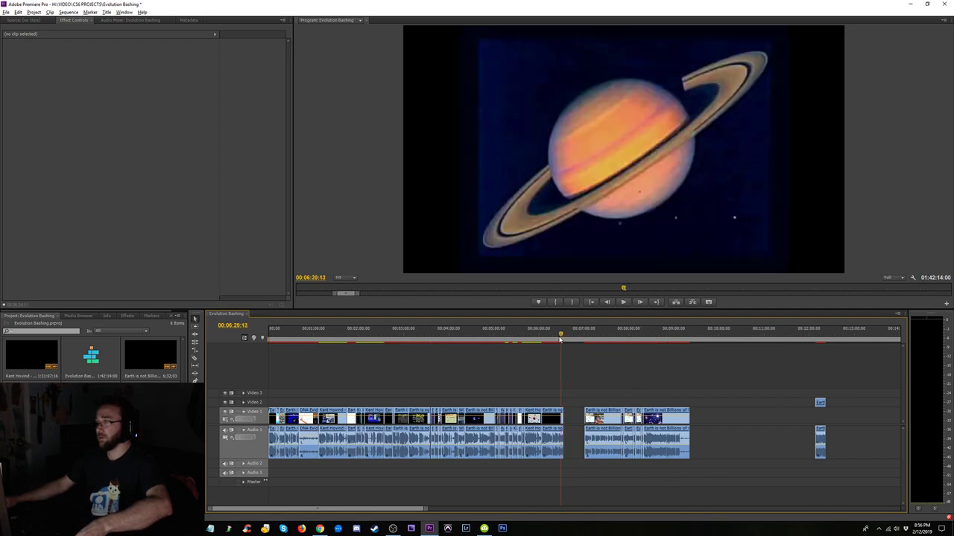
key(space)
drag(583, 336, 585, 335)
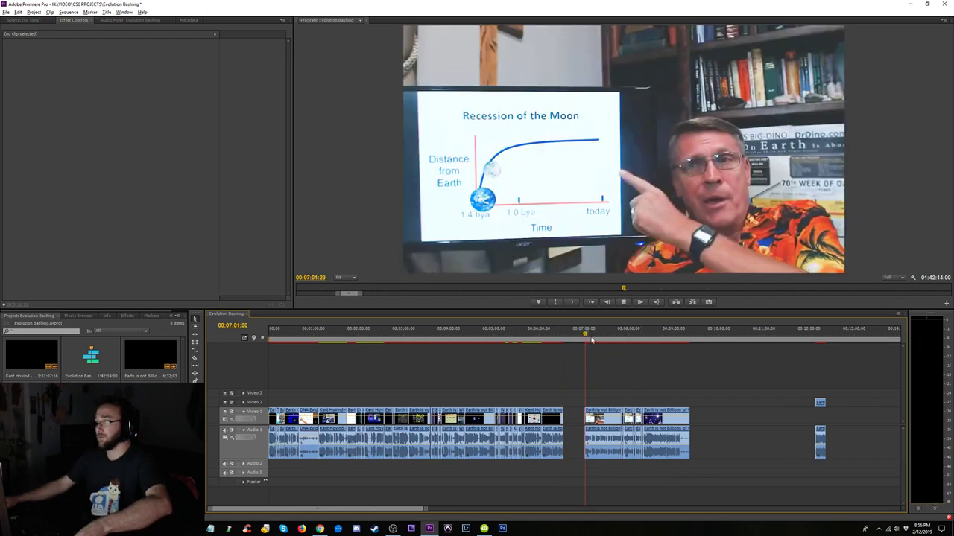
key(space)
click(645, 338)
key(space)
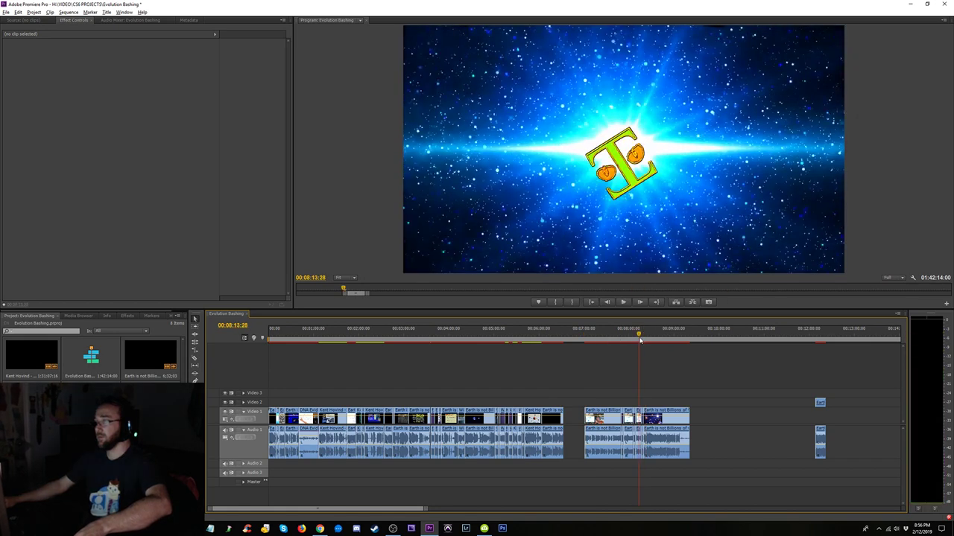
click(639, 339)
key(equal)
key(equal)
key(equal)
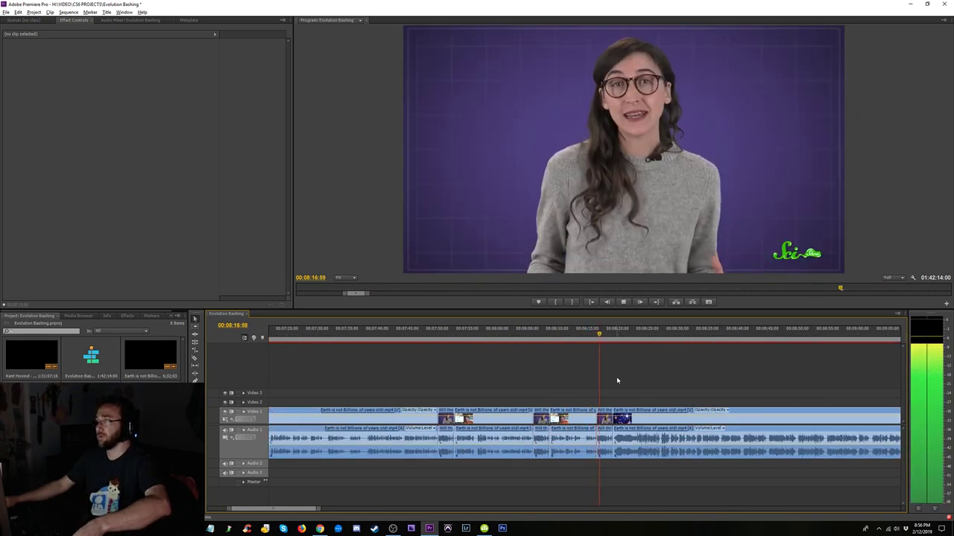
- Insert the removed CNN galaxy and Genesis clip at 00:08:19:14, after the SciShow clip, and preview it
key(space)
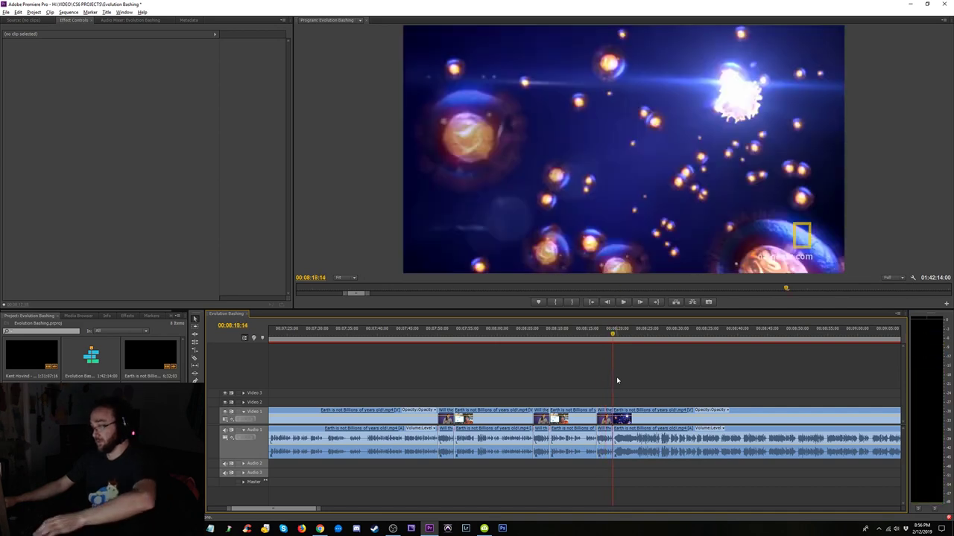
click(604, 334)
key(space)
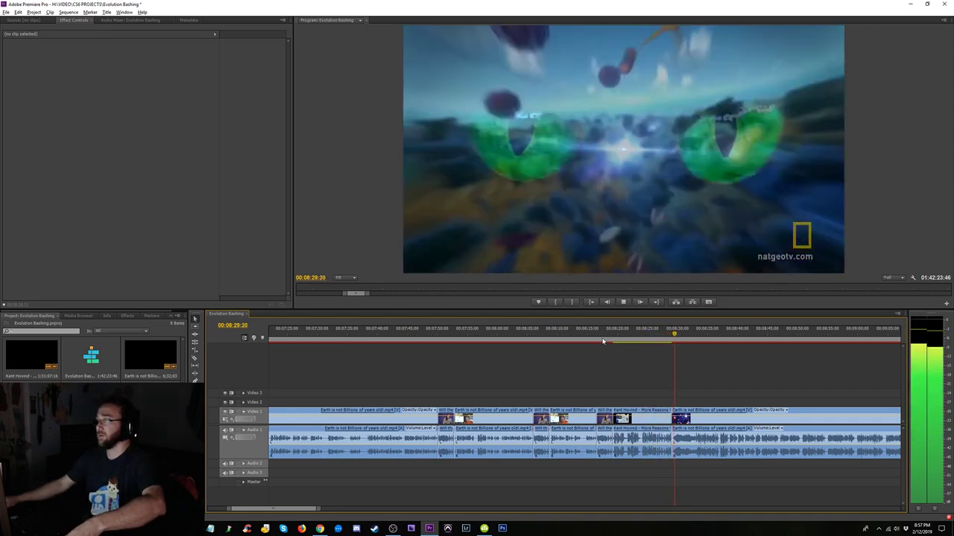
click(613, 348)
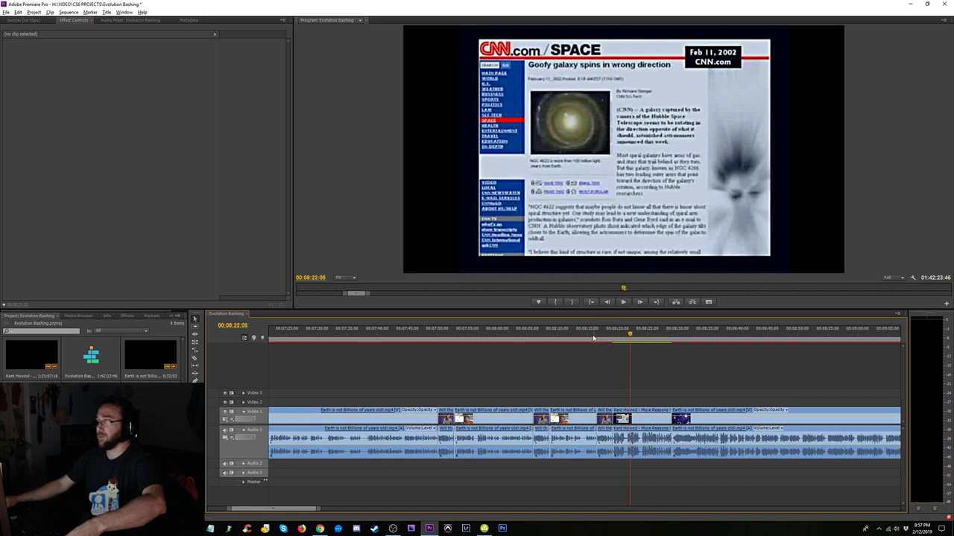
click(593, 339)
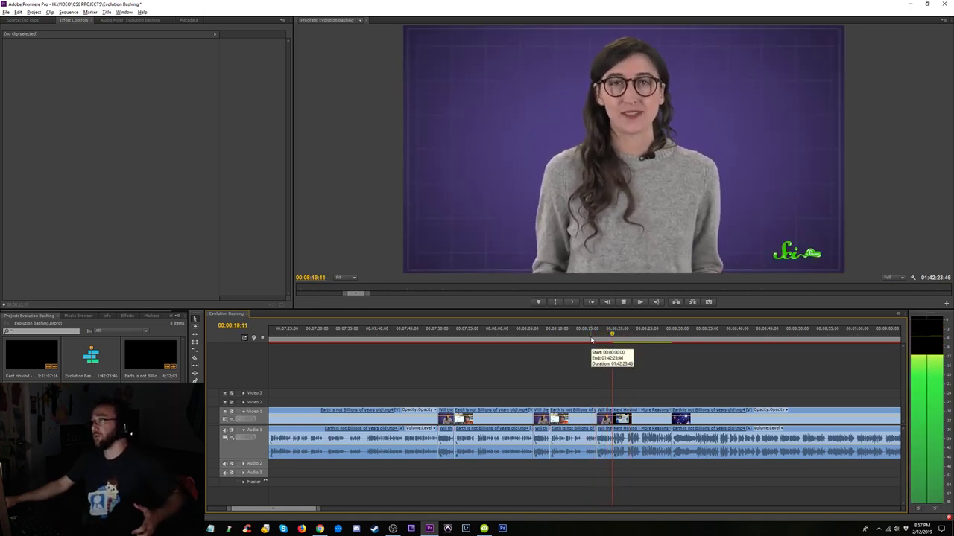
key(space)
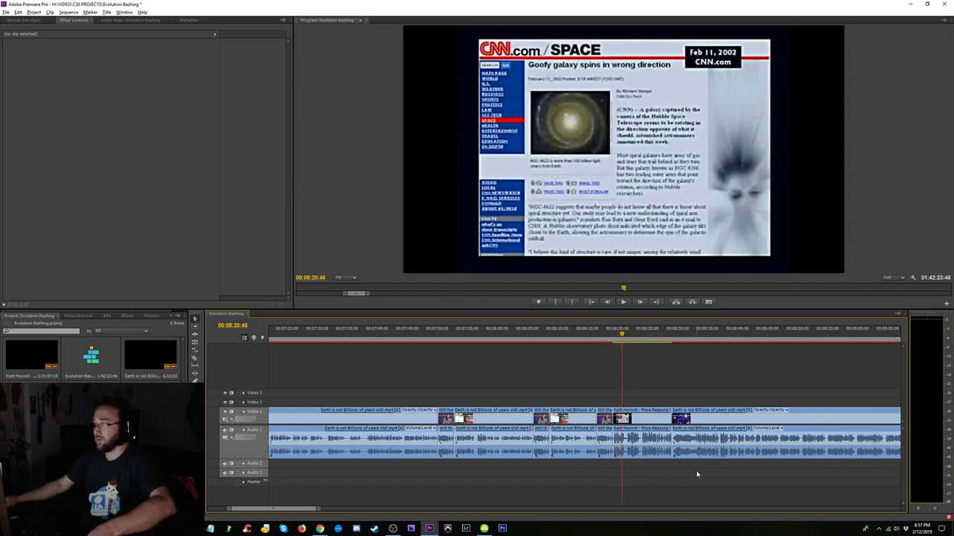
- Apply default audio transitions to the cuts around the inserted CNN galaxy clip and play across them
drag(696, 470, 571, 445)
click(594, 335)
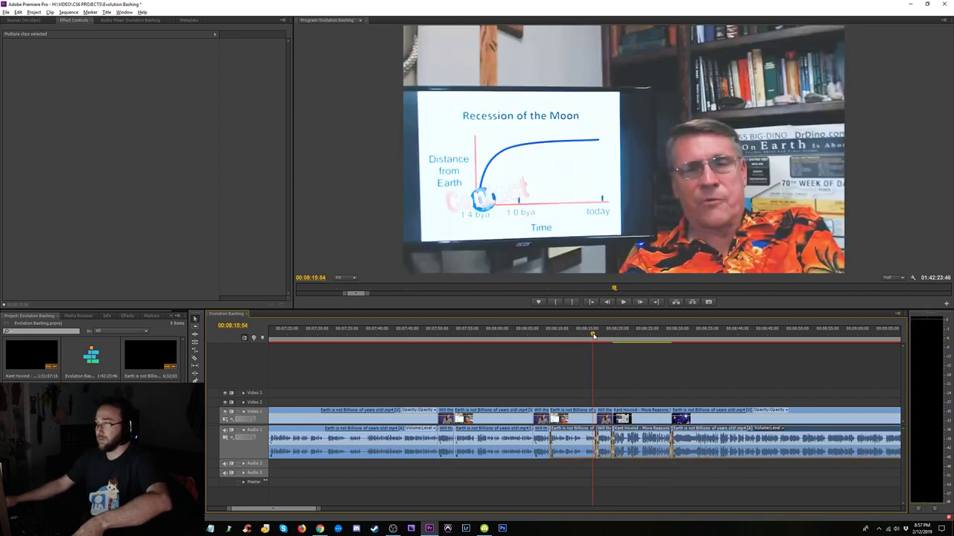
key(space)
key(equal)
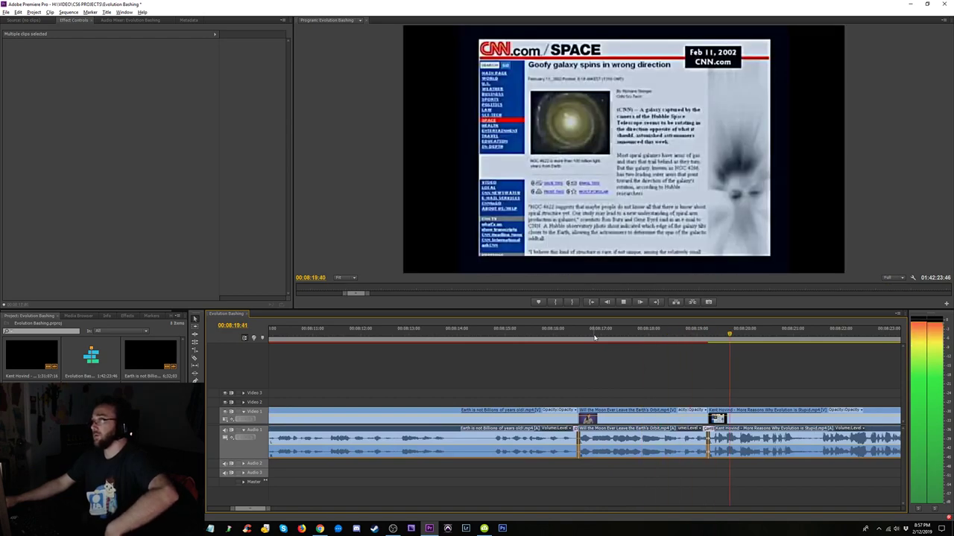
key(minus)
key(minus)
key(minus)
key(minus)
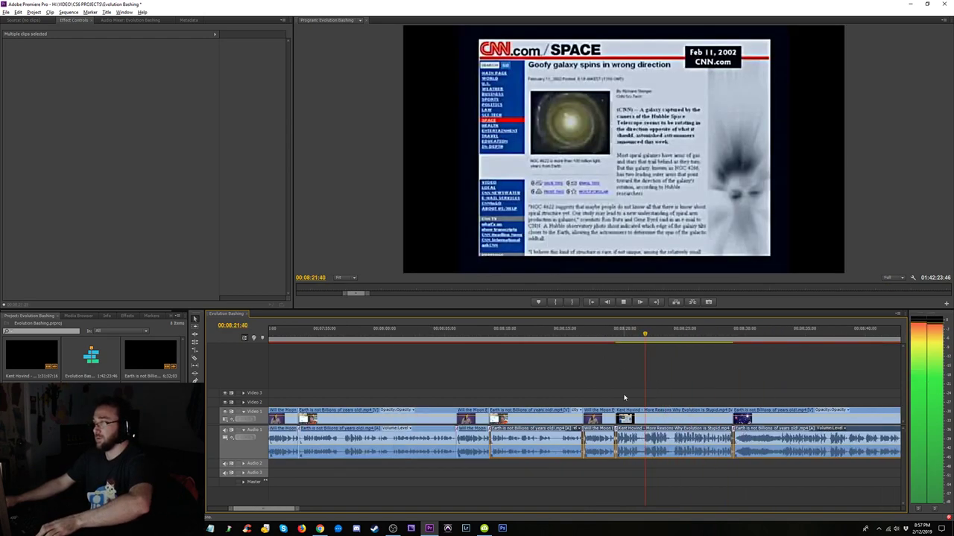
- Extend the CNN galaxy clip to include earlier footage, and trim its start to 00:08:30:47, where the article is shown
key(space)
drag(612, 396, 616, 432)
key(ctrl+s)
key(equal)
drag(628, 335, 631, 337)
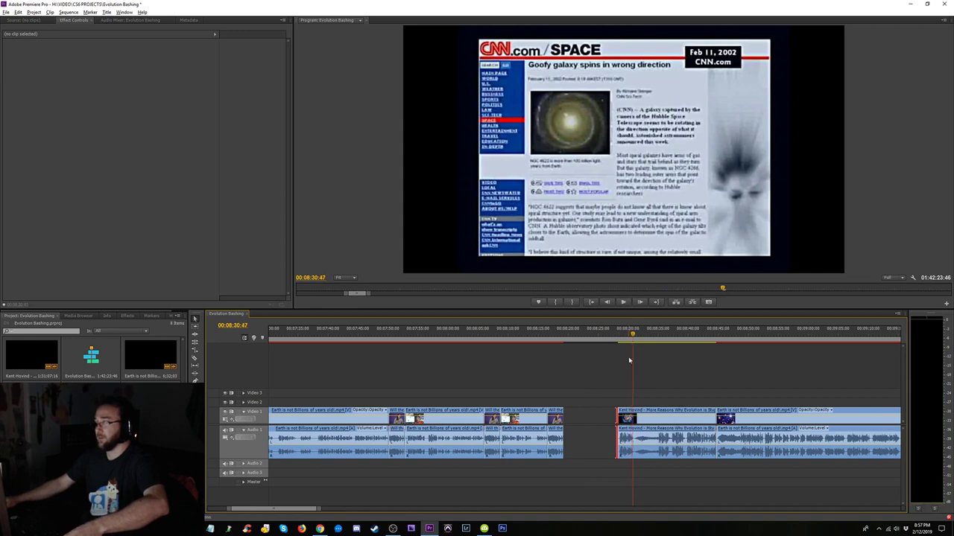
drag(617, 426, 633, 427)
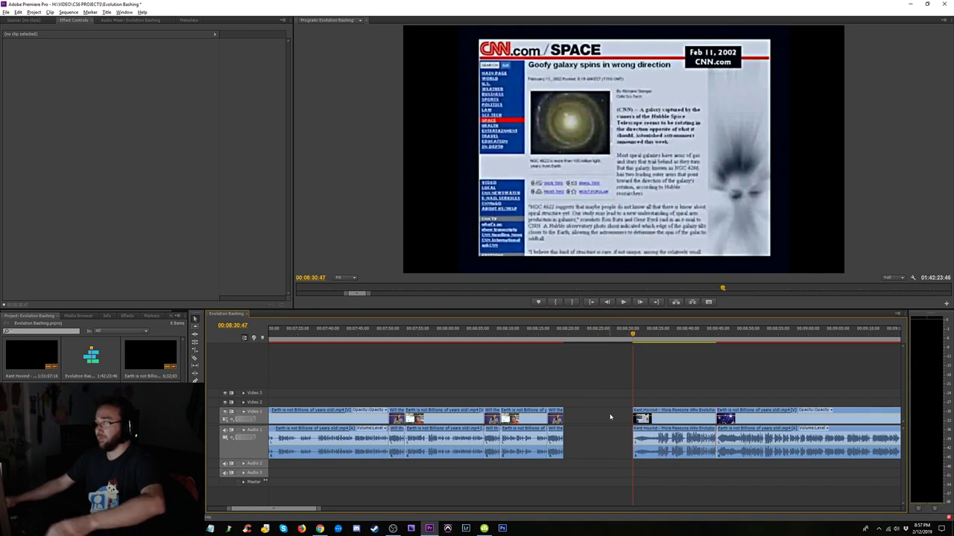
- Close the gap between the SciShow clip and the CNN article clip, and play across the join
click(611, 423)
key(Delete)
click(561, 337)
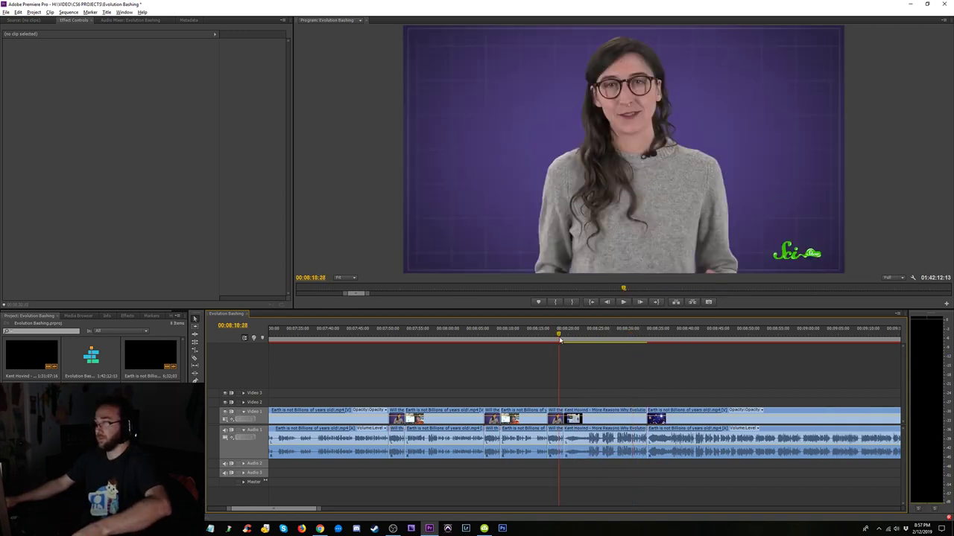
key(space)
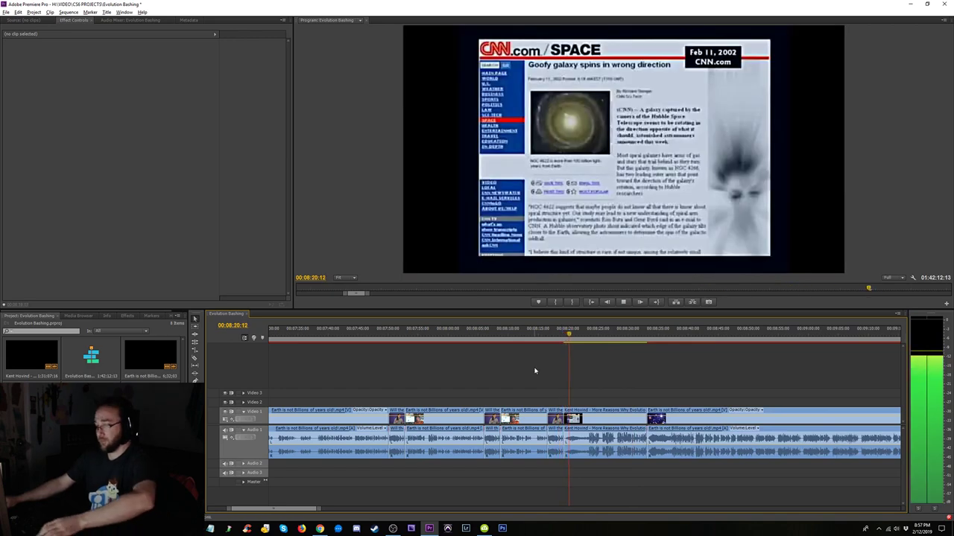
key(=)
key(=)
click(535, 338)
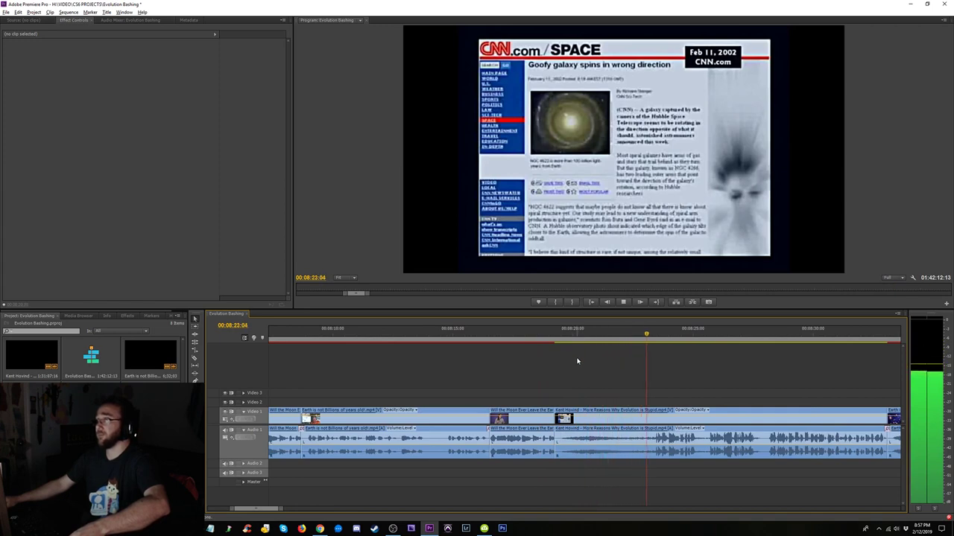
key(space)
- Apply default audio transitions at both ends of the SciShow and CNN article clips, and preview the join
click(631, 337)
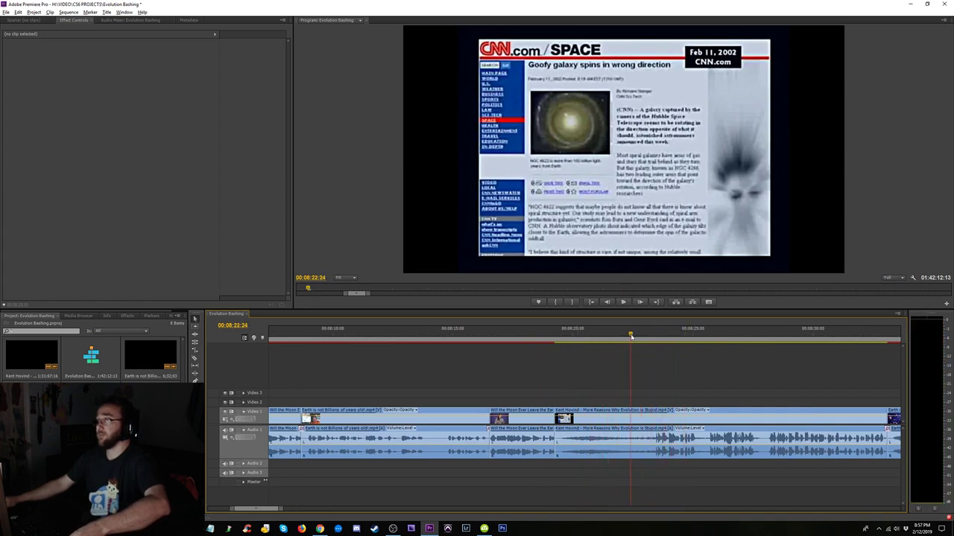
drag(635, 477, 483, 458)
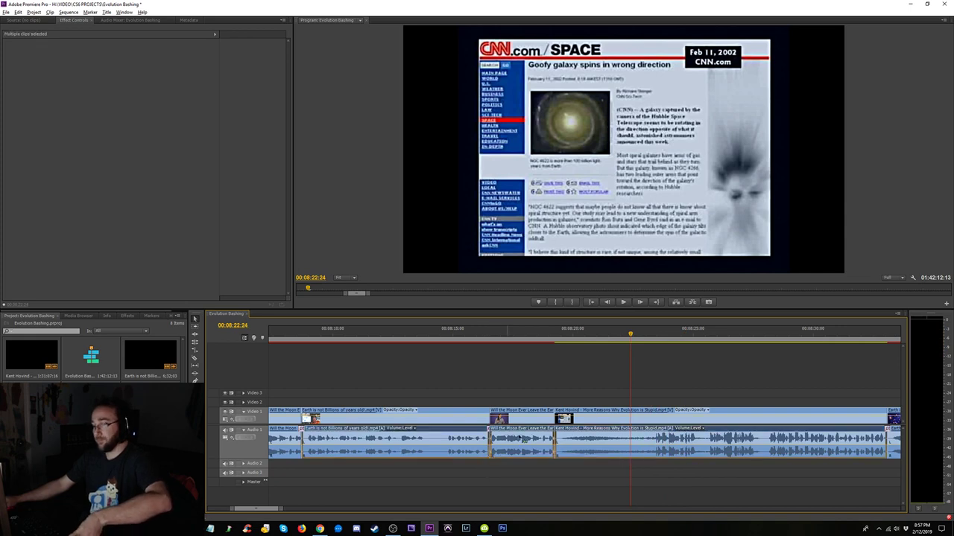
click(532, 335)
key(space)
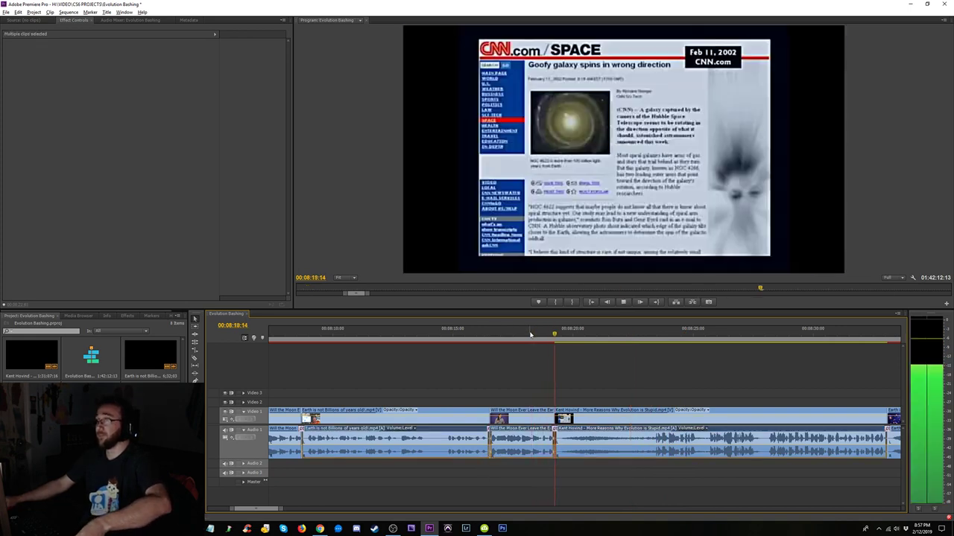
click(621, 392)
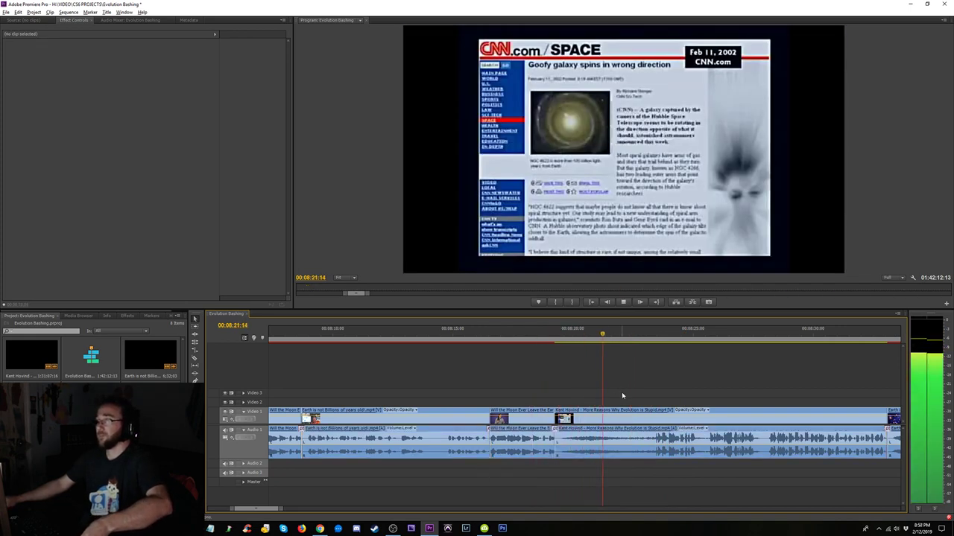
key(space)
- Trim only the CNN clip's video start to about 00:08:26 and extend the SciShow clip's video end to meet it
drag(556, 418, 622, 418)
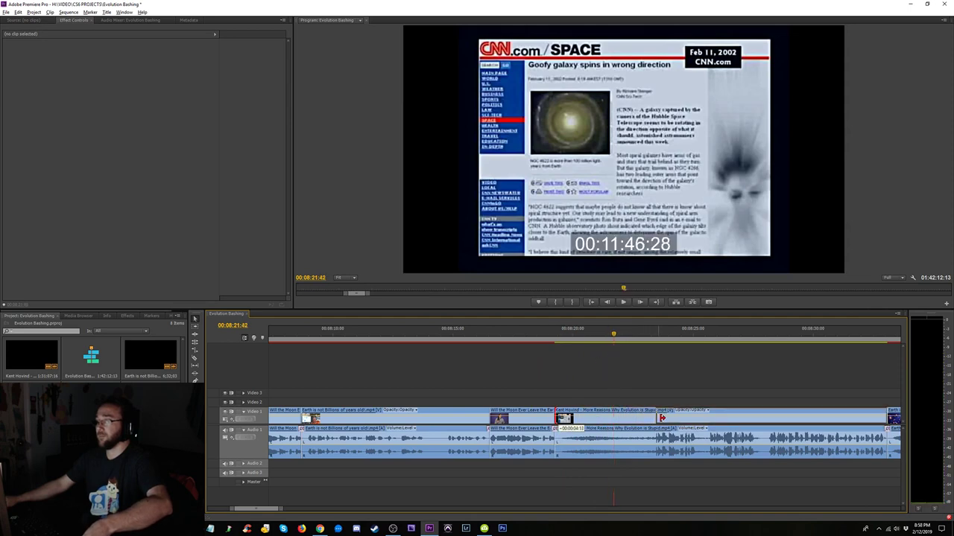
drag(713, 417, 729, 419)
drag(556, 416, 596, 412)
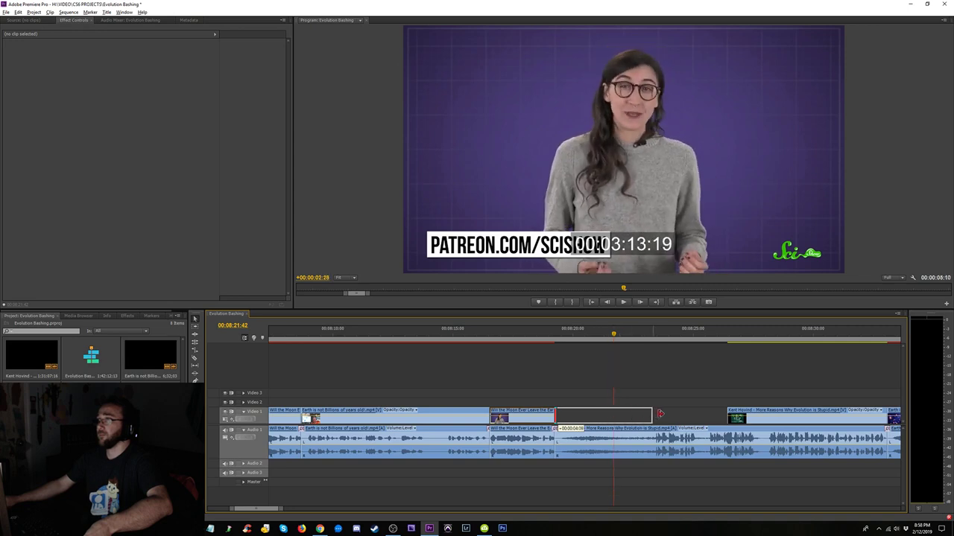
drag(705, 414, 726, 417)
- Play from about 00:08:16 into the extended SciShow clip and select that clip
drag(710, 336, 479, 361)
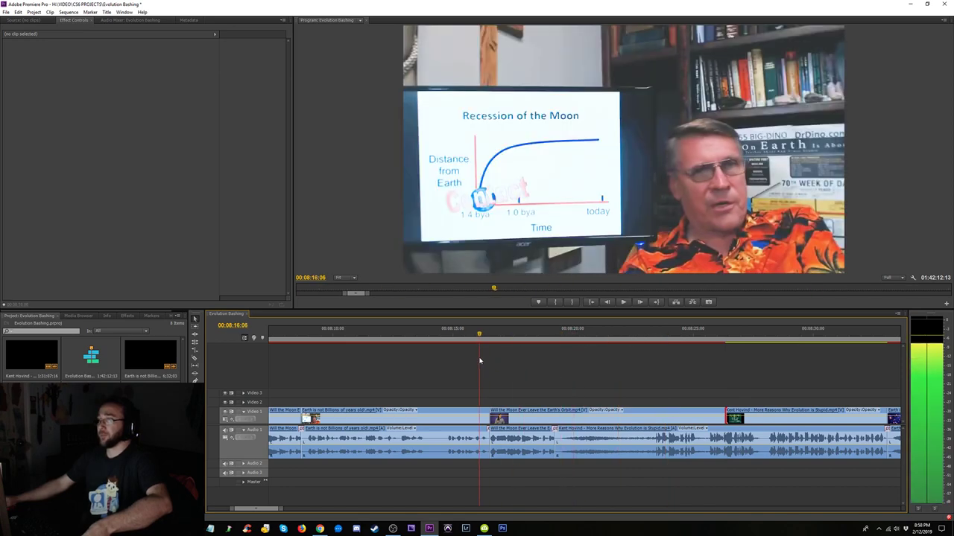
key(space)
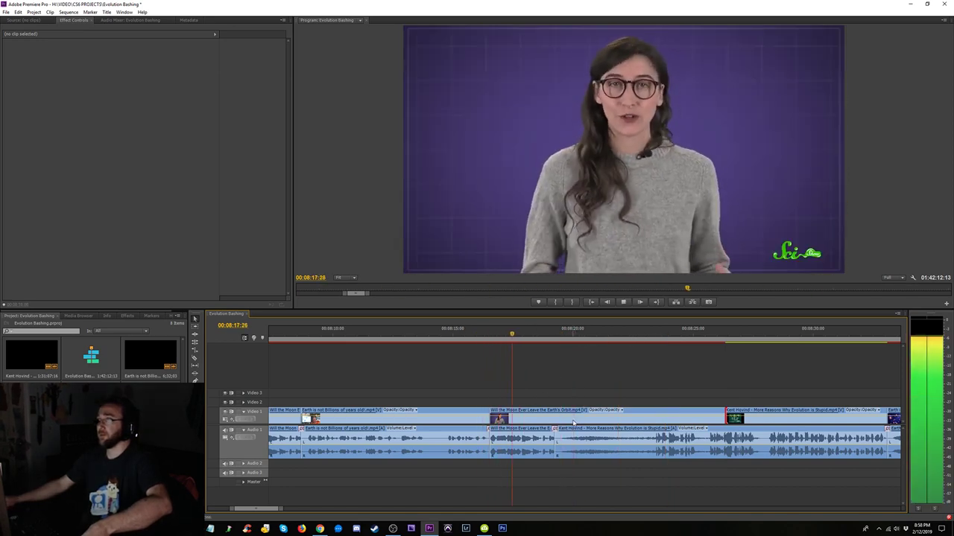
click(564, 424)
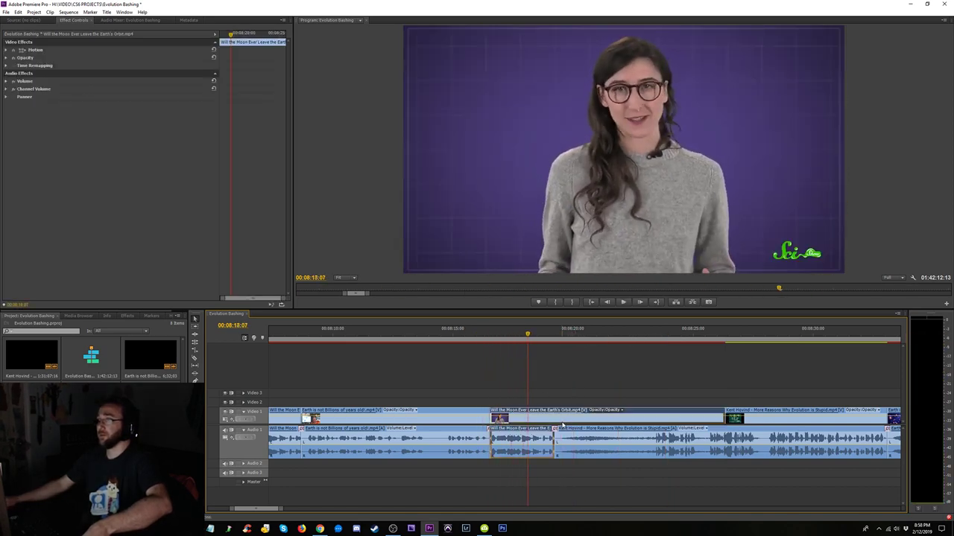
- Scale the selected SciShow clip to 179, lower it to recenter the presenter's face, and play it through
click(6, 49)
drag(117, 66, 135, 58)
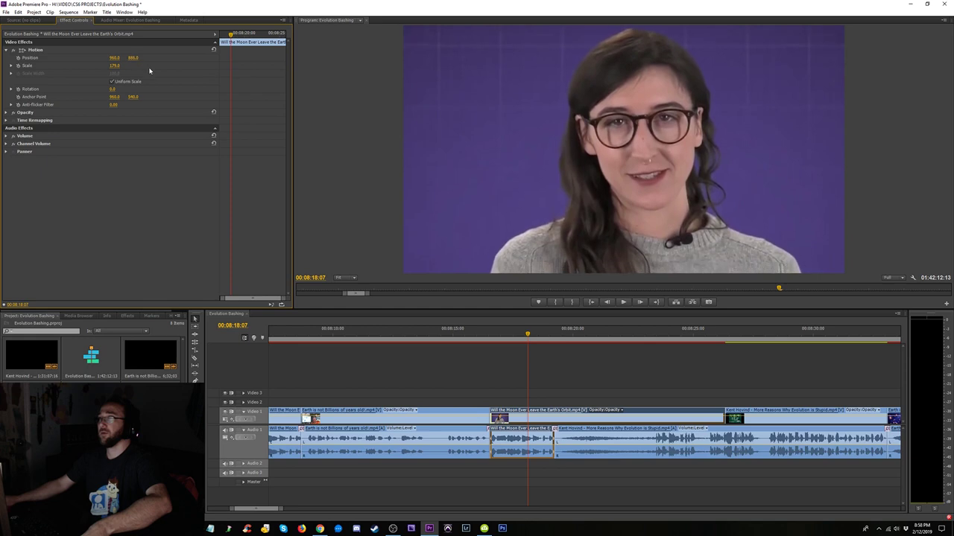
key(space)
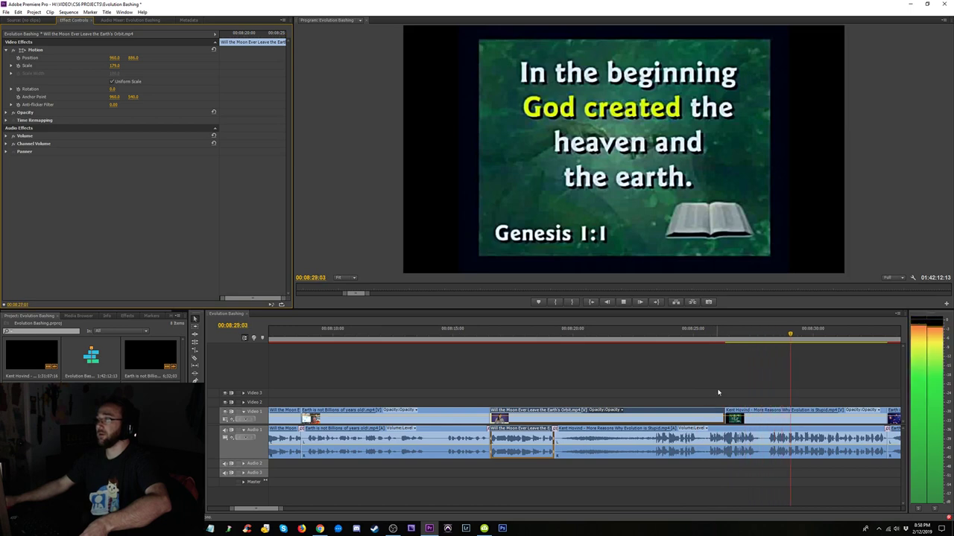
- Trim the end of the SciShow clip's video back to about 00:08:25:38
click(696, 333)
key(space)
key(space)
click(720, 421)
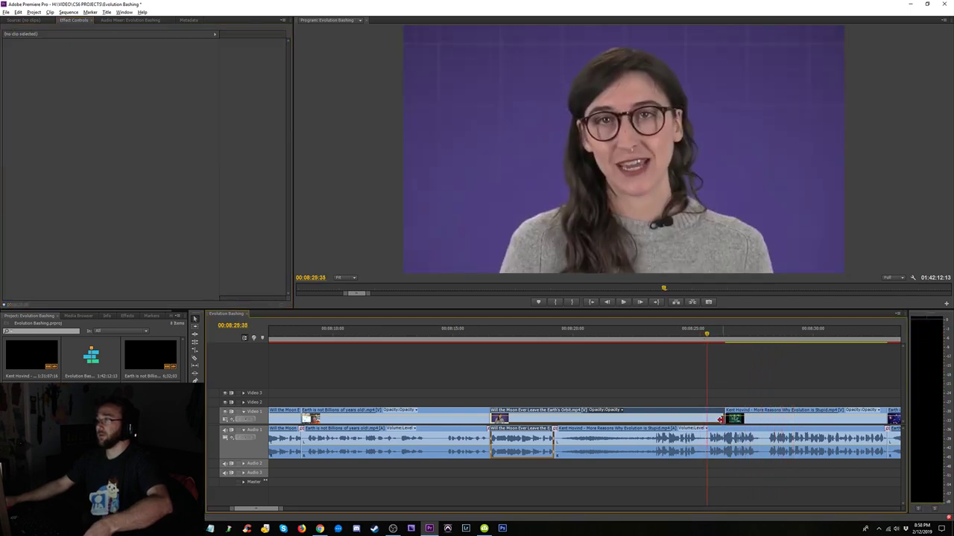
drag(719, 419, 709, 420)
- Split the Genesis 1:1 clip's video at 00:08:28:48 and place a duplicate of its first part against the SciShow clip's end
click(751, 337)
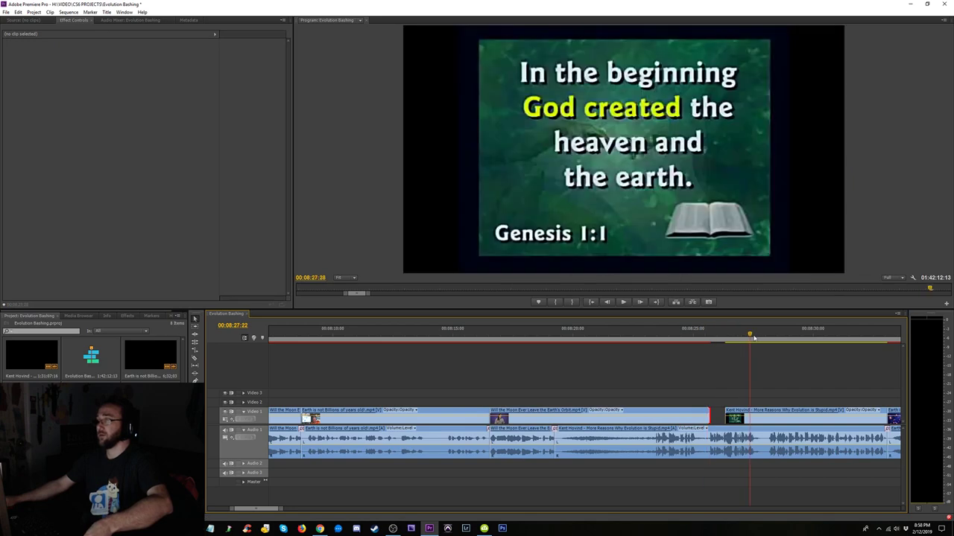
drag(754, 337, 786, 356)
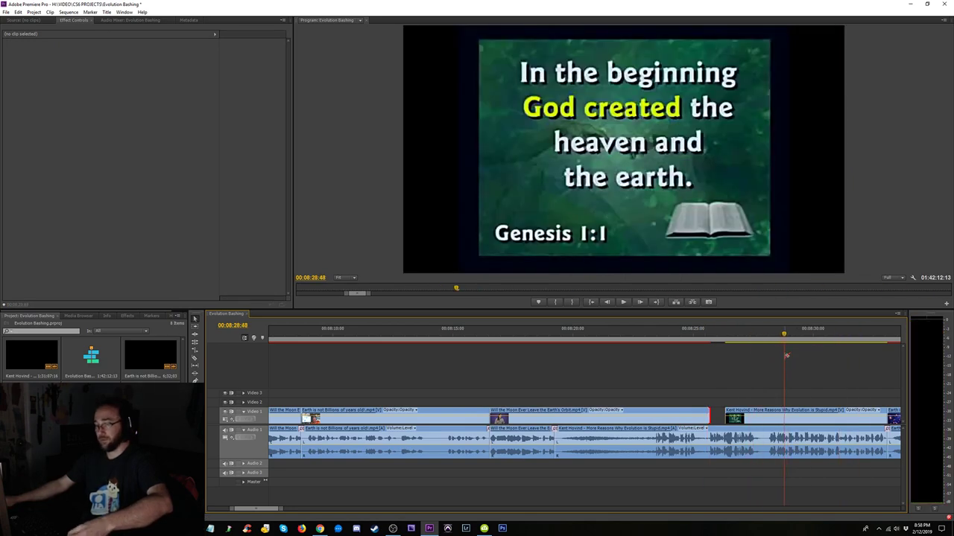
click(783, 422)
click(762, 423)
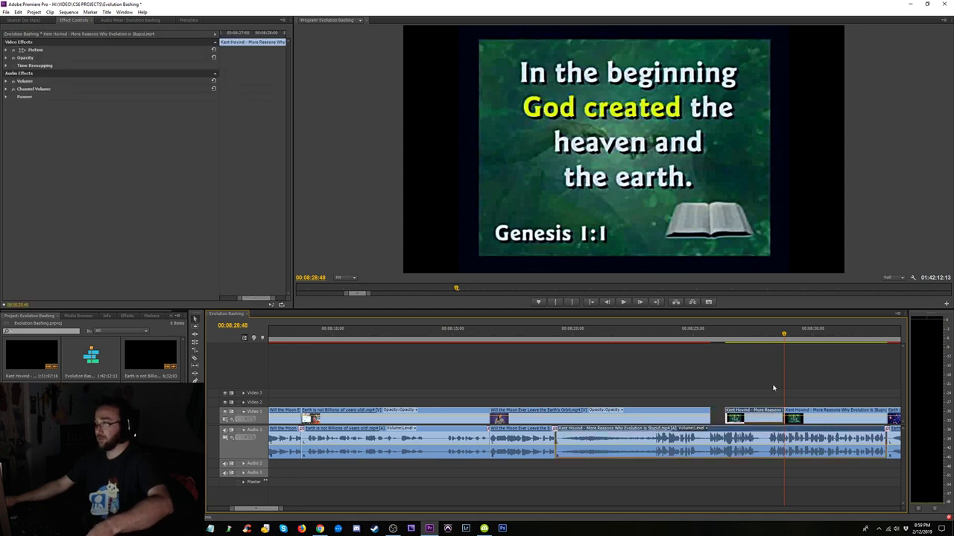
click(773, 388)
alt+drag(762, 422, 747, 422)
- Play through the SciShow clip, split its video at 00:08:19:21, and apply the default dissolve at the cut
click(693, 343)
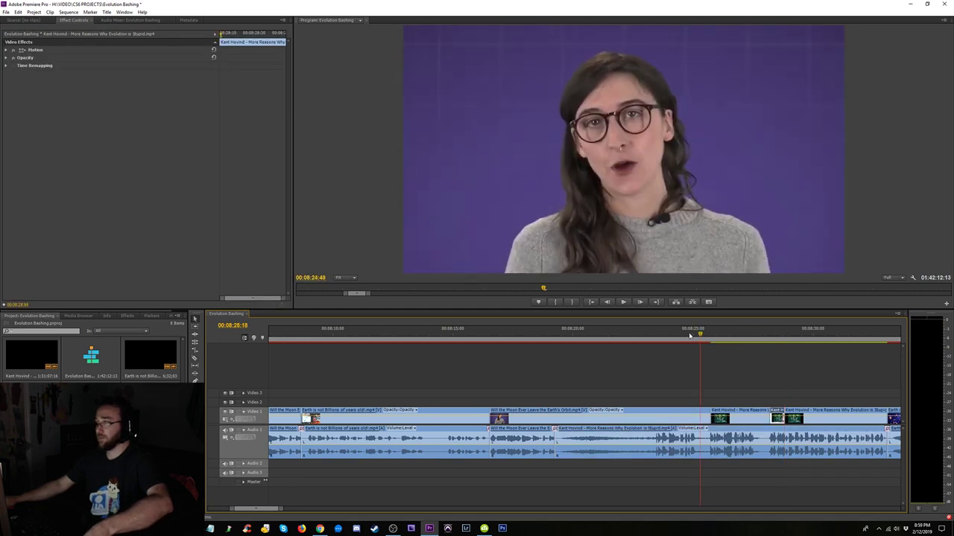
key(space)
drag(691, 344, 456, 343)
key(space)
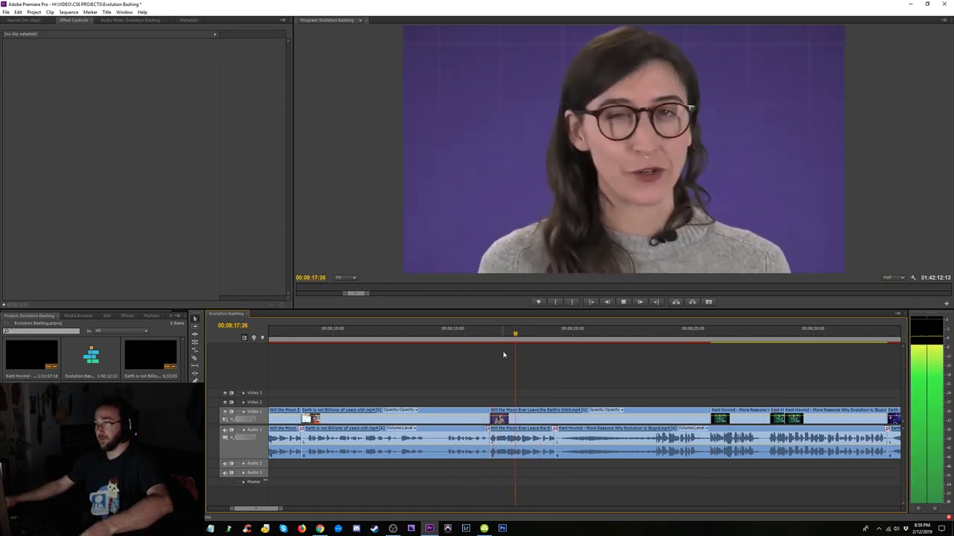
key(space)
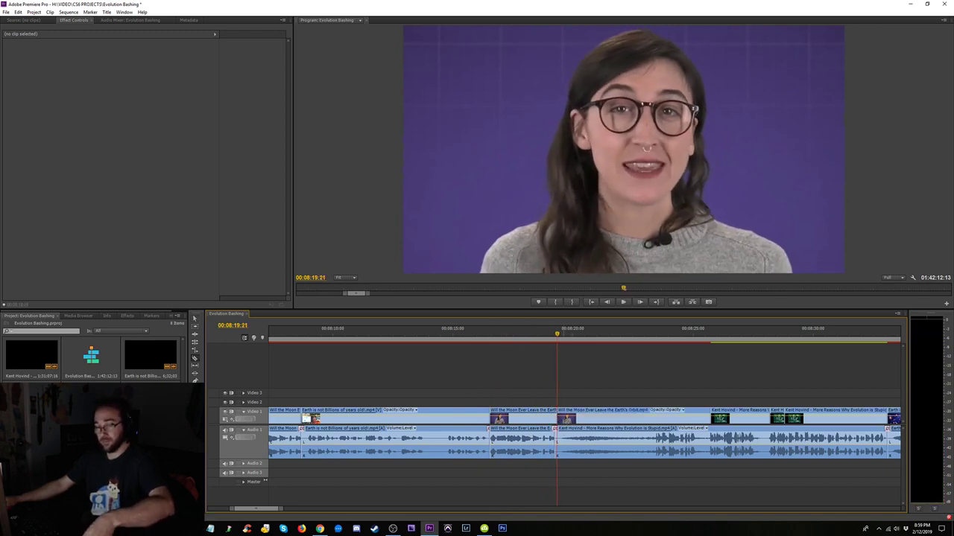
drag(591, 389, 557, 419)
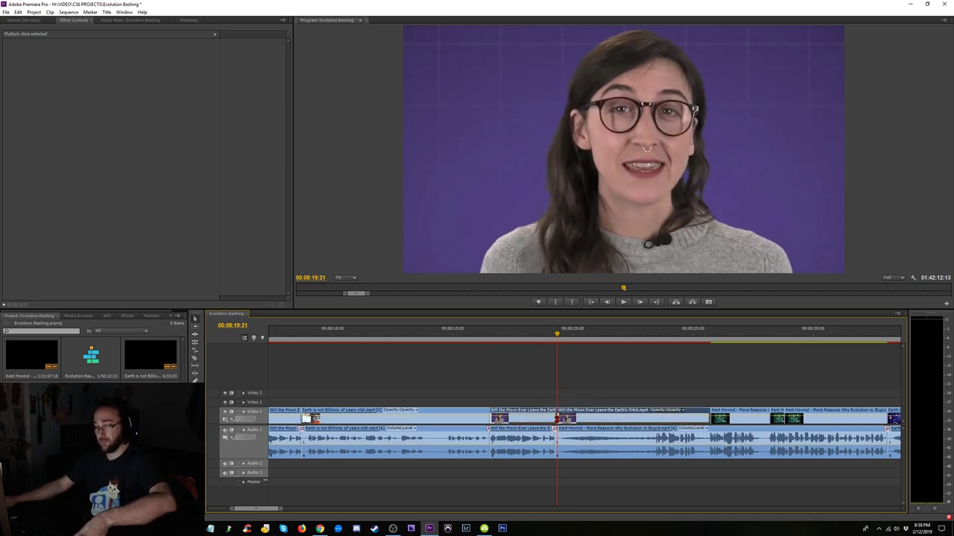
click(607, 334)
- Add the Fast Color Corrector to the SciShow clip's second part and set its saturation to 0
click(128, 315)
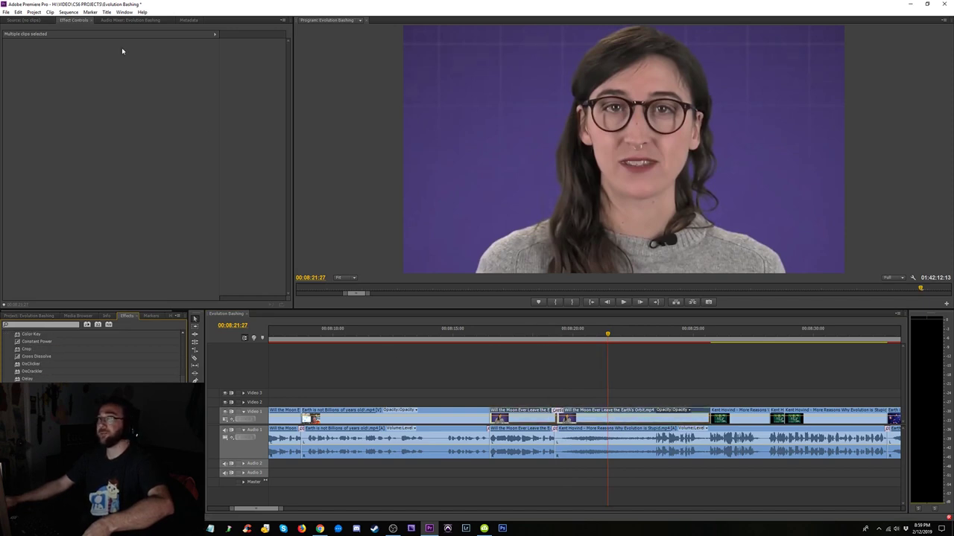
click(129, 20)
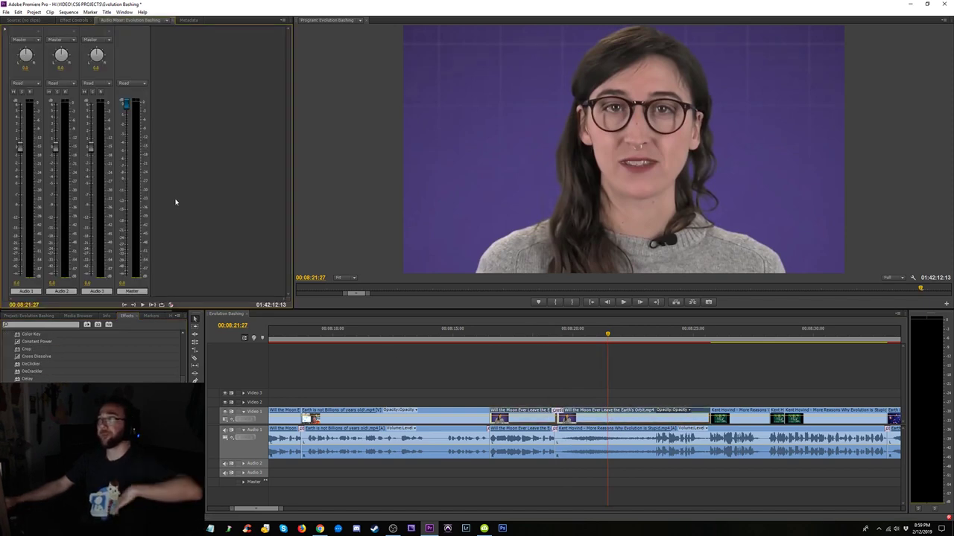
click(73, 20)
click(633, 416)
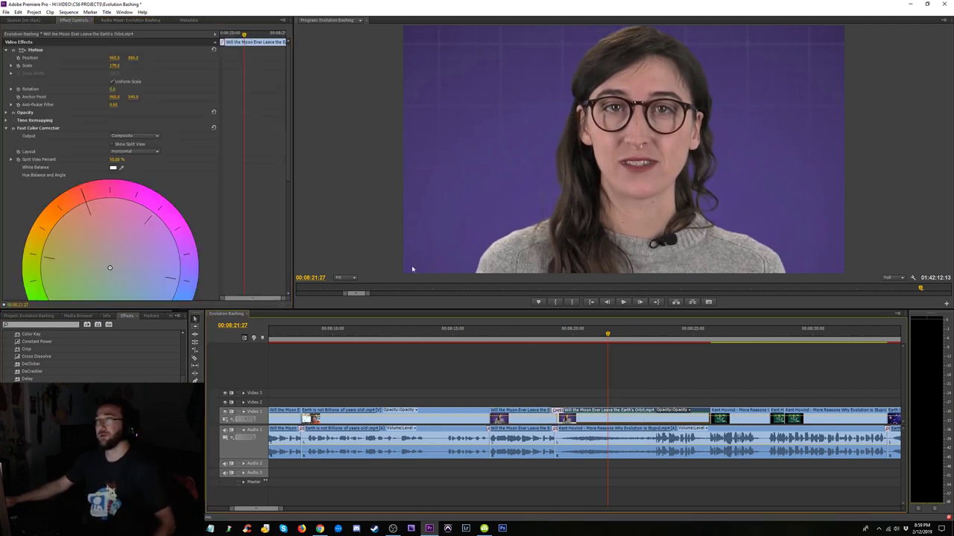
scroll(206, 208, down, 5)
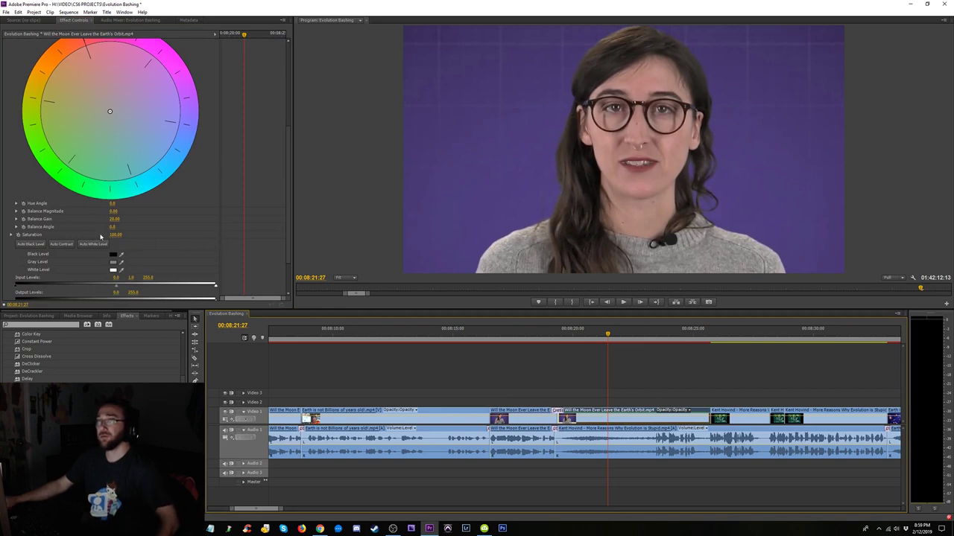
text(0)
key(Return)
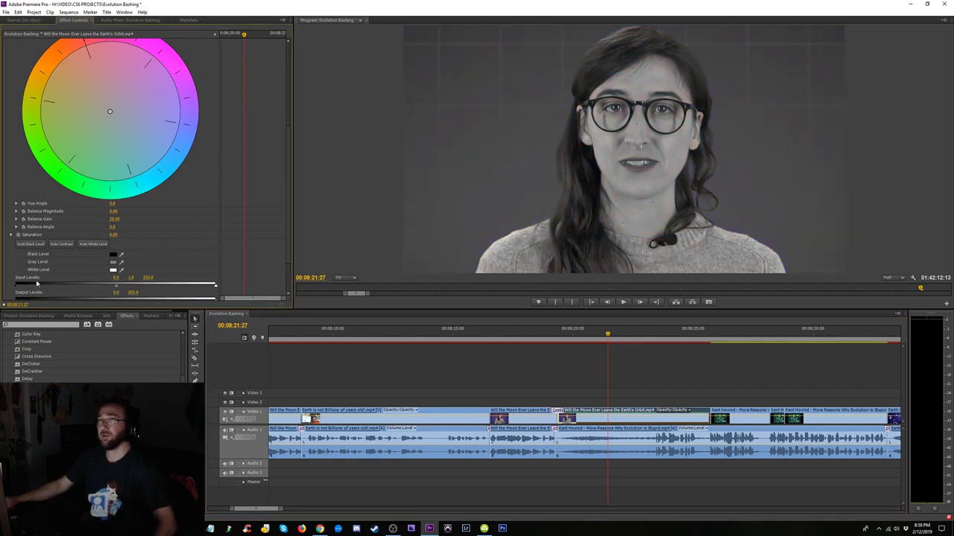
- Raise the clip's contrast by adjusting the input levels to about 24 for black and 217 for white
drag(16, 287, 72, 289)
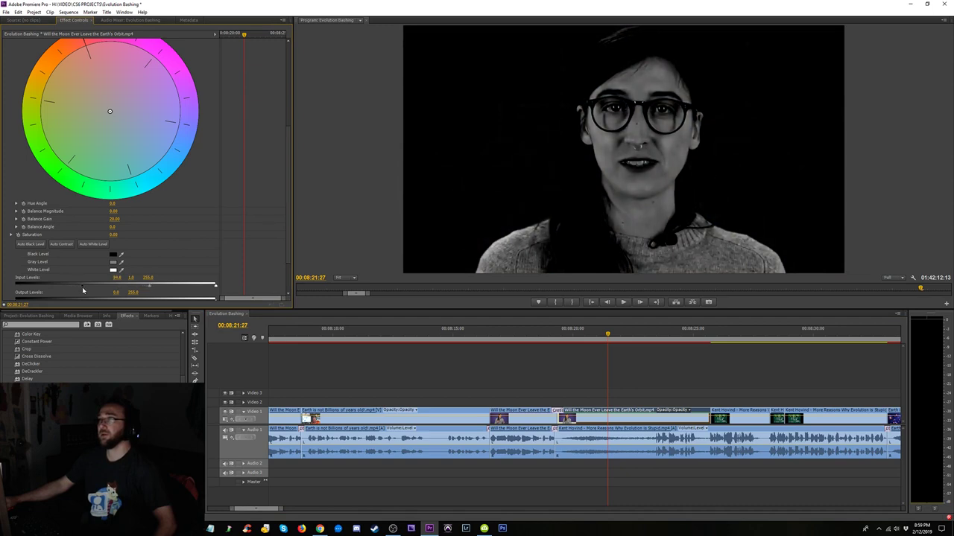
drag(89, 291, 34, 285)
drag(220, 290, 187, 292)
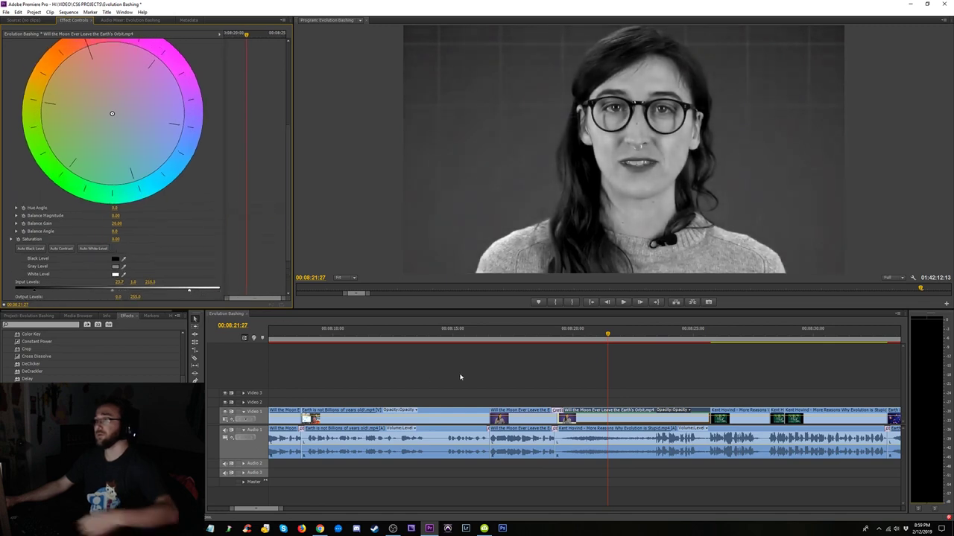
- Play across the dissolve into the black-and-white SciShow section and review it against the surrounding clips
click(535, 339)
key(space)
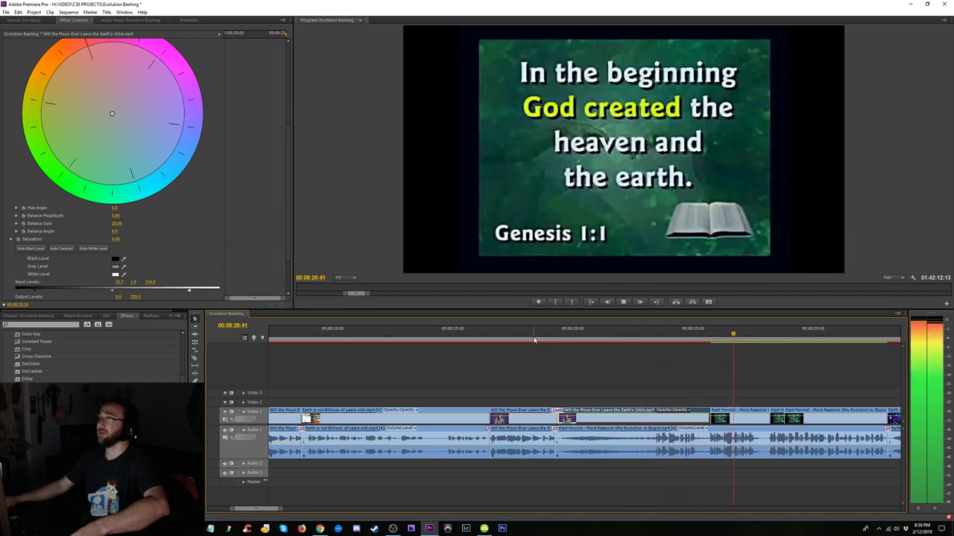
click(535, 335)
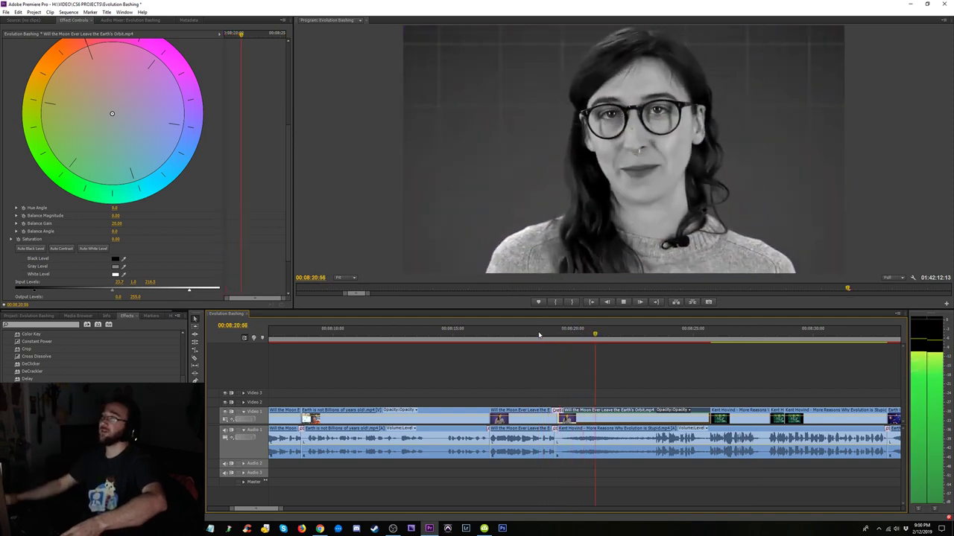
key(minus)
key(minus)
key(minus)
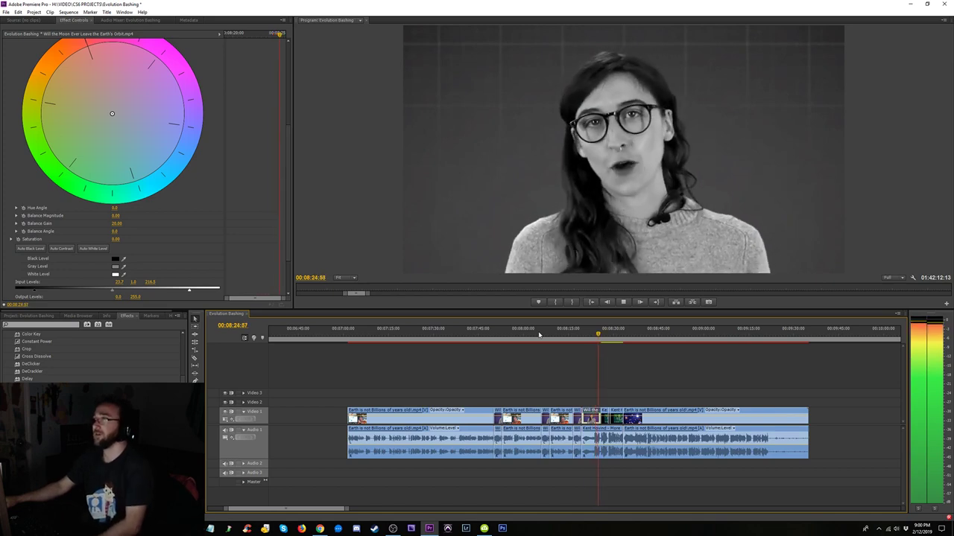
click(537, 336)
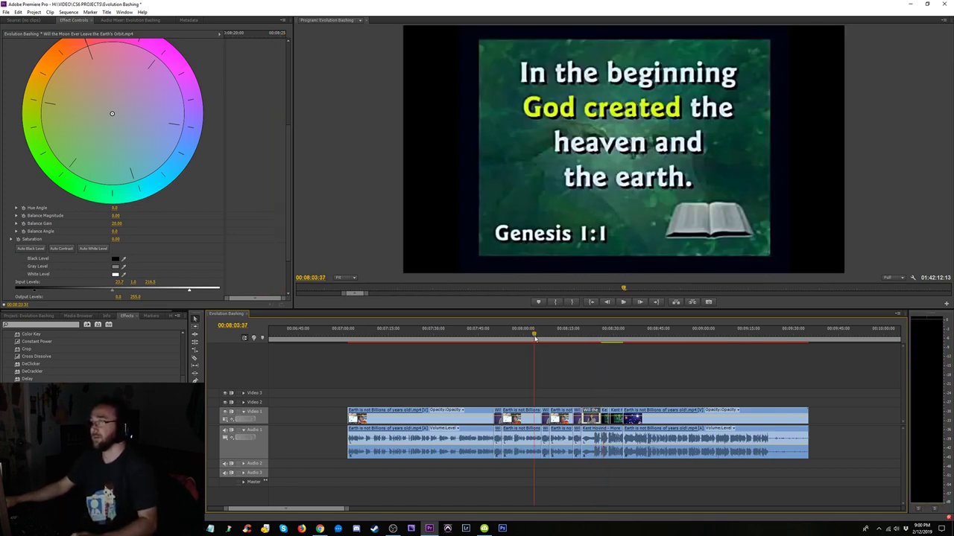
drag(535, 339, 590, 342)
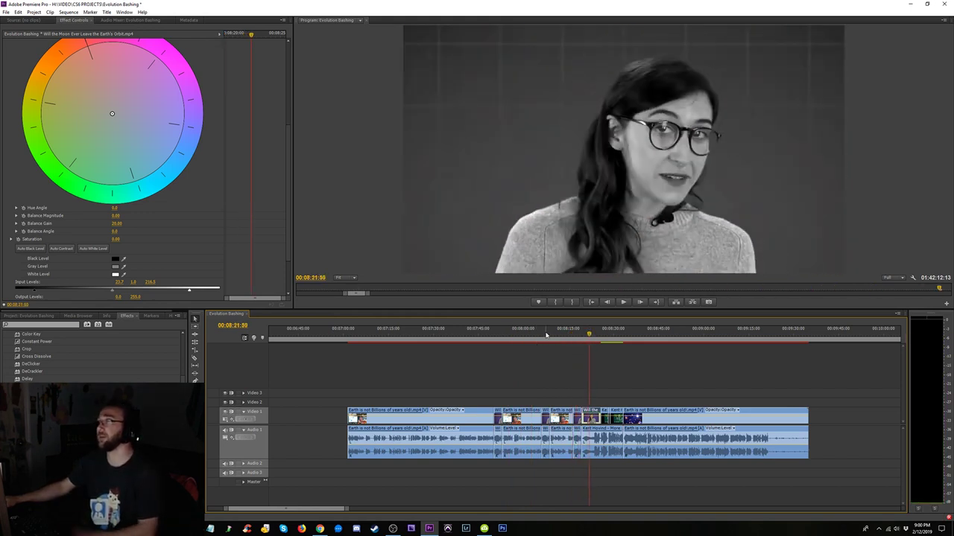
click(583, 330)
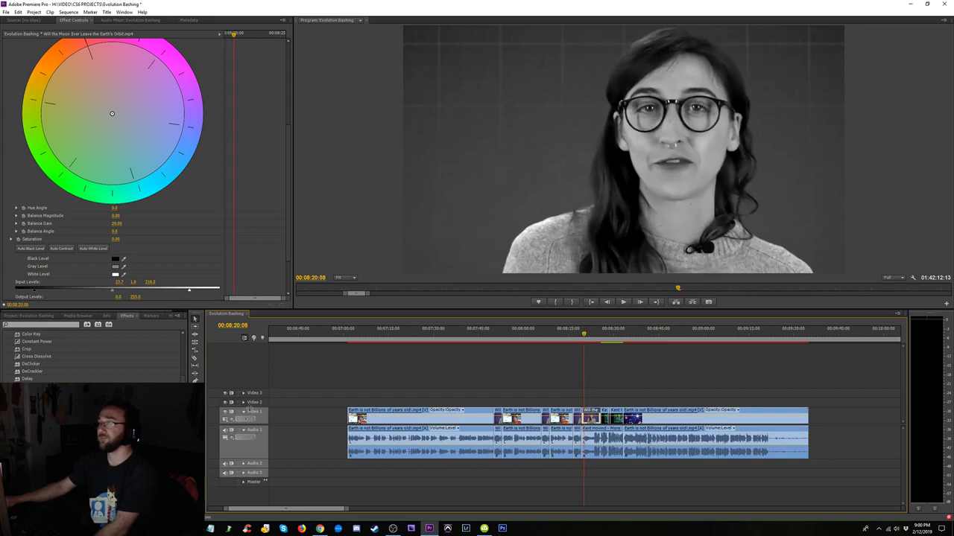
click(34, 12)
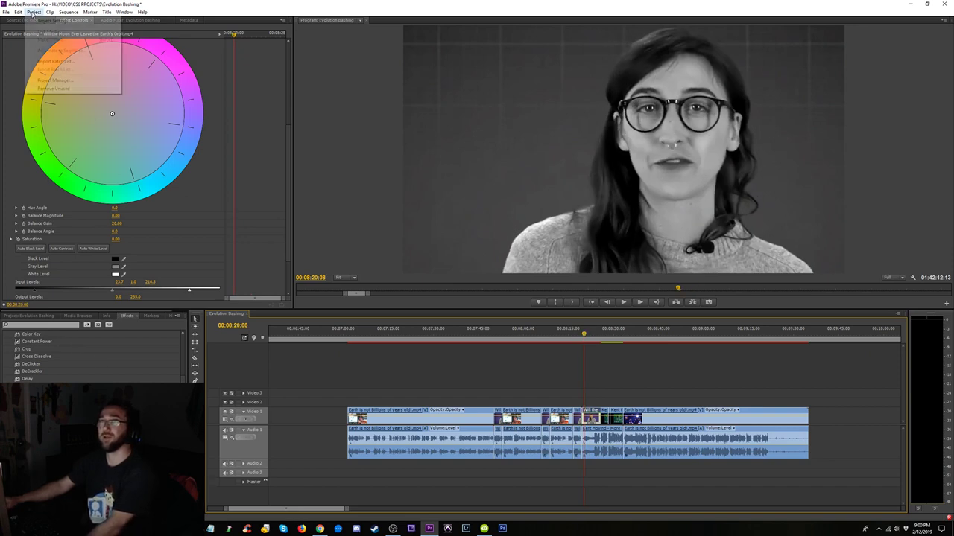
mouse_move(103, 14)
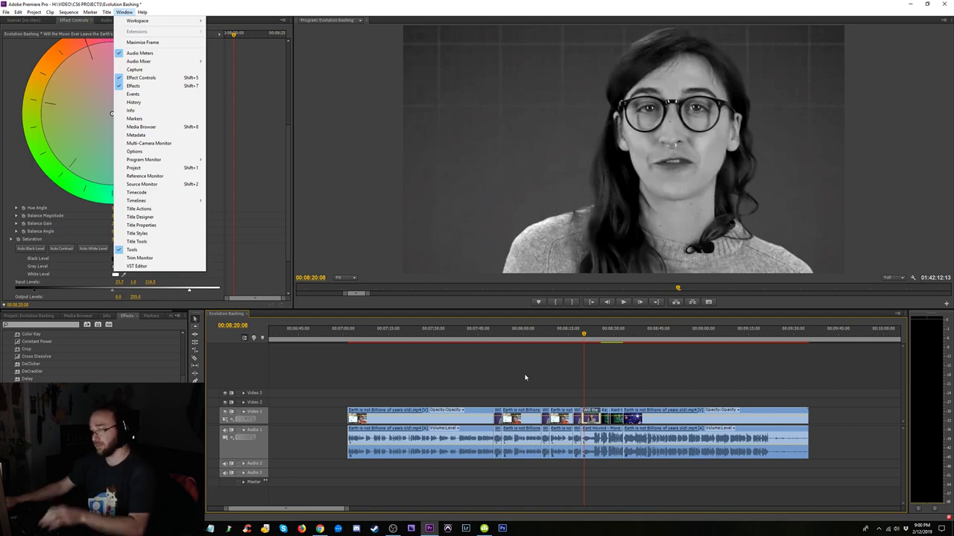
click(583, 334)
- Place the playhead at the start of the dissolve into black and white, at 00:08:19:19
key(equal)
key(equal)
key(equal)
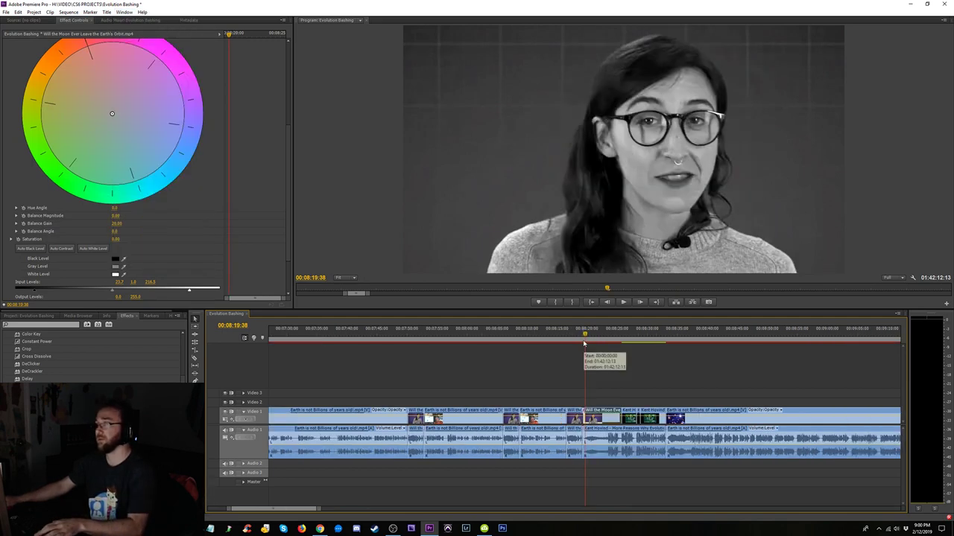
drag(585, 334, 578, 334)
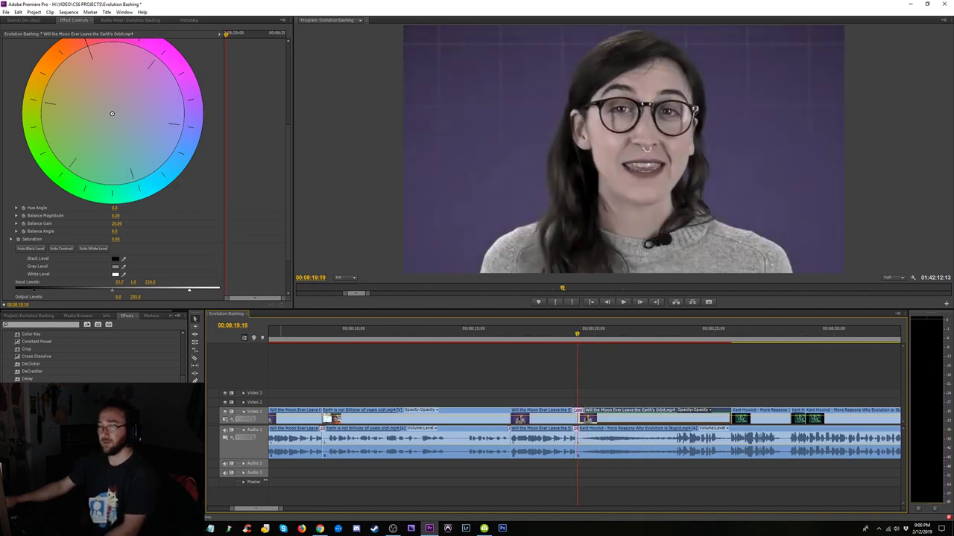
- Switch to File Explorer and search the Samples folder for "wrong"
click(229, 528)
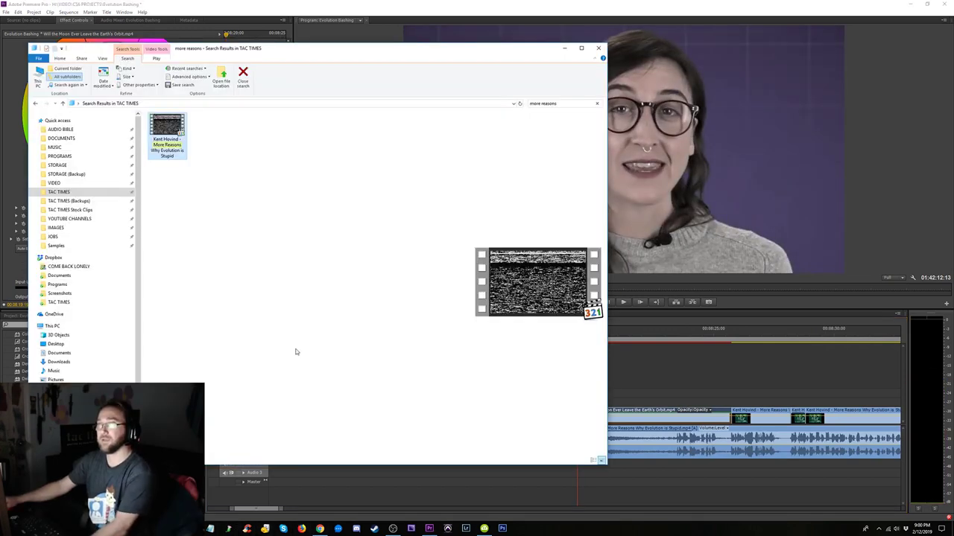
click(56, 245)
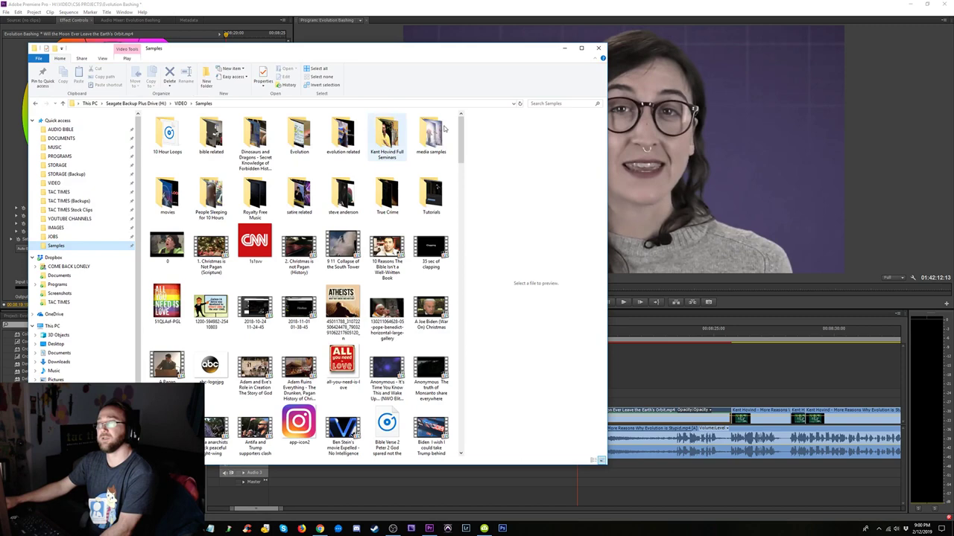
click(555, 103)
text(x)
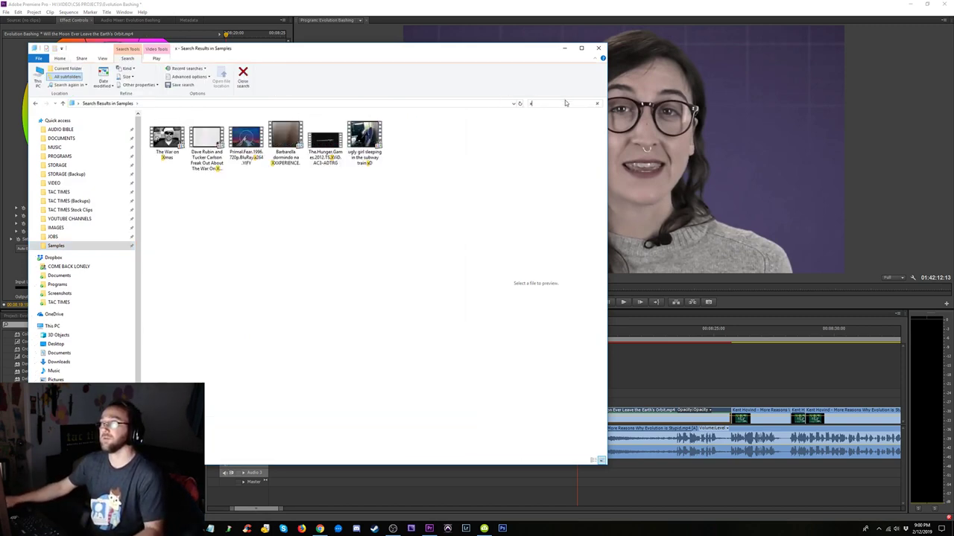
key(BackSpace)
text(wrong)
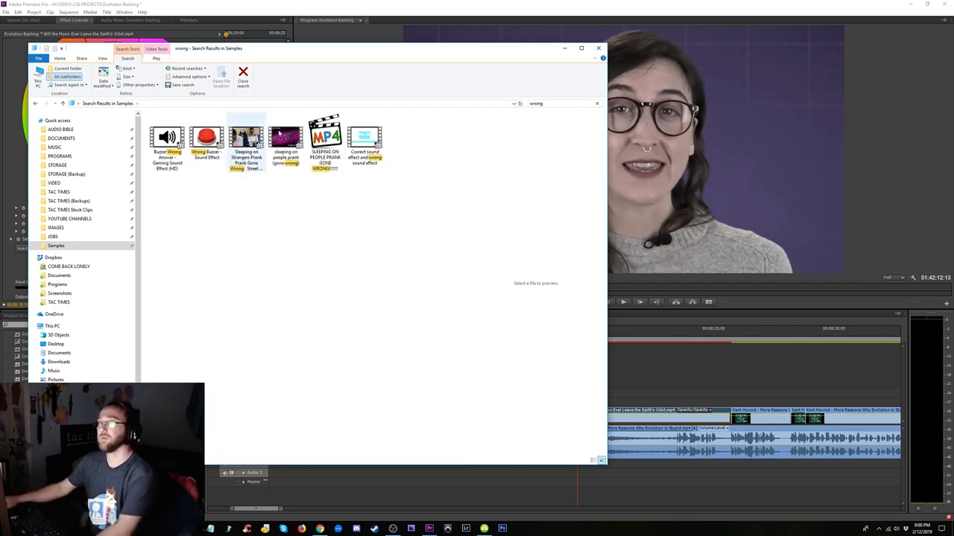
- Add the "Buzzer Wrong Answer - Gaming Sound Effect (HD)" file to Video 3 and Audio 3 over the black-and-white SciShow section
click(171, 153)
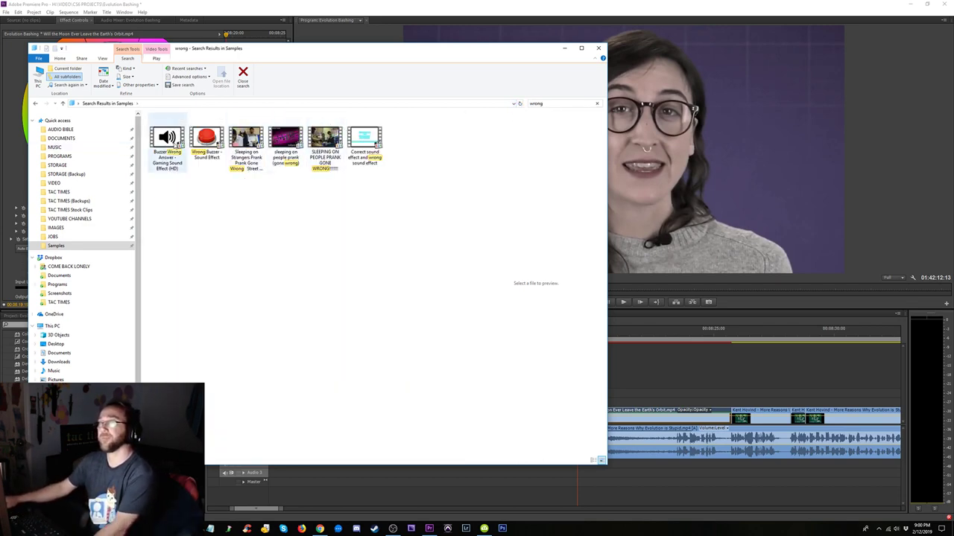
drag(574, 283, 685, 361)
click(684, 333)
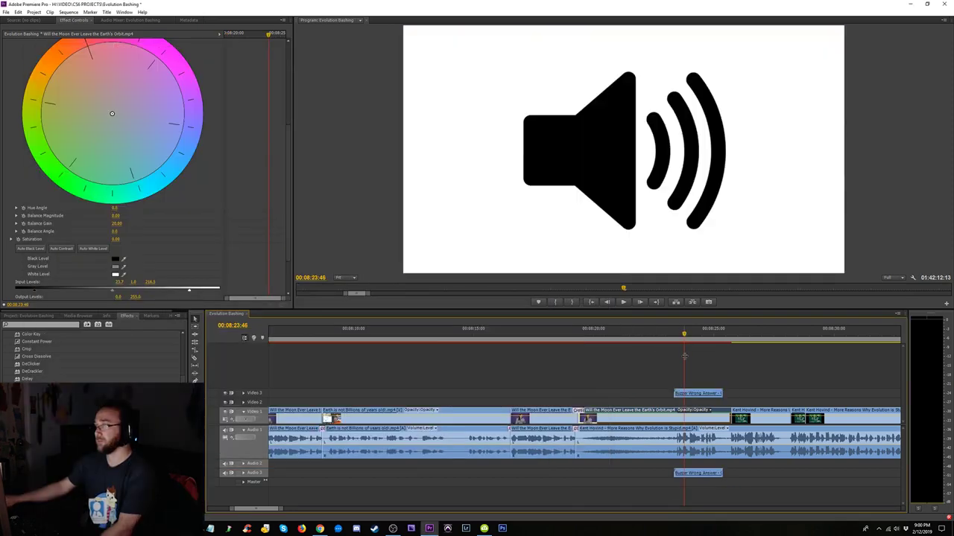
- Move the buzzer clip to Video 2 and Audio 2 at the dissolve's start, about 00:08:19, and select only its video part
drag(698, 393, 600, 403)
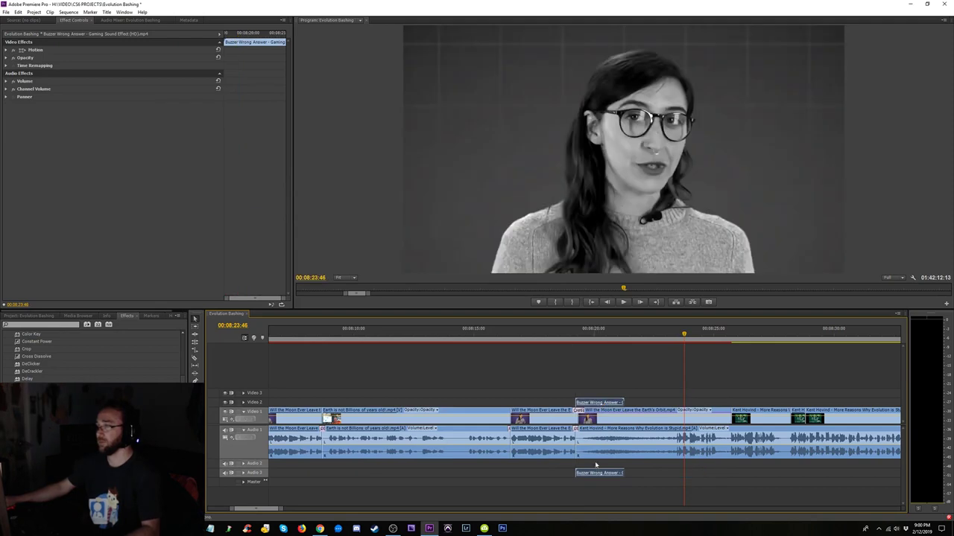
drag(594, 469, 589, 395)
click(605, 403)
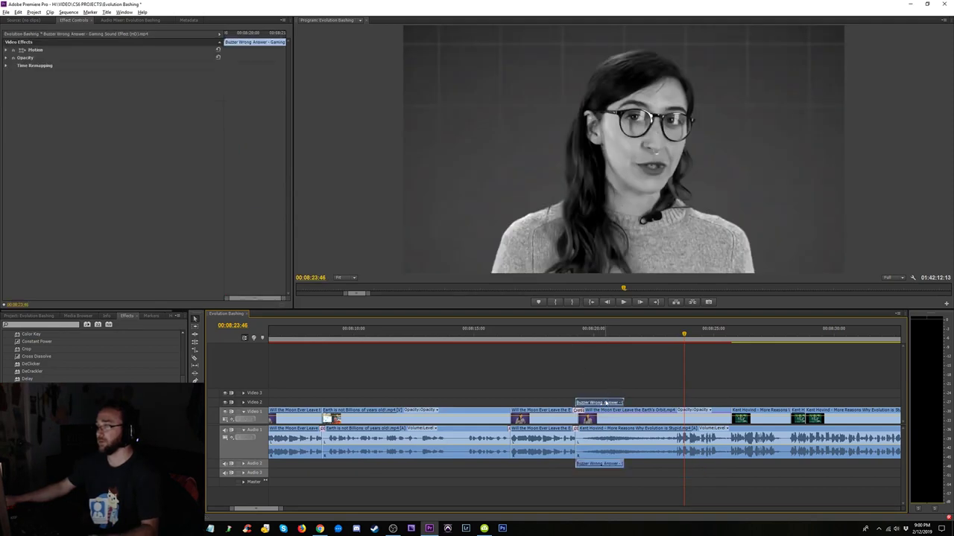
- Delete the buzzer clip's video part and play back the dissolve with the buzzer sound
key(Delete)
click(561, 338)
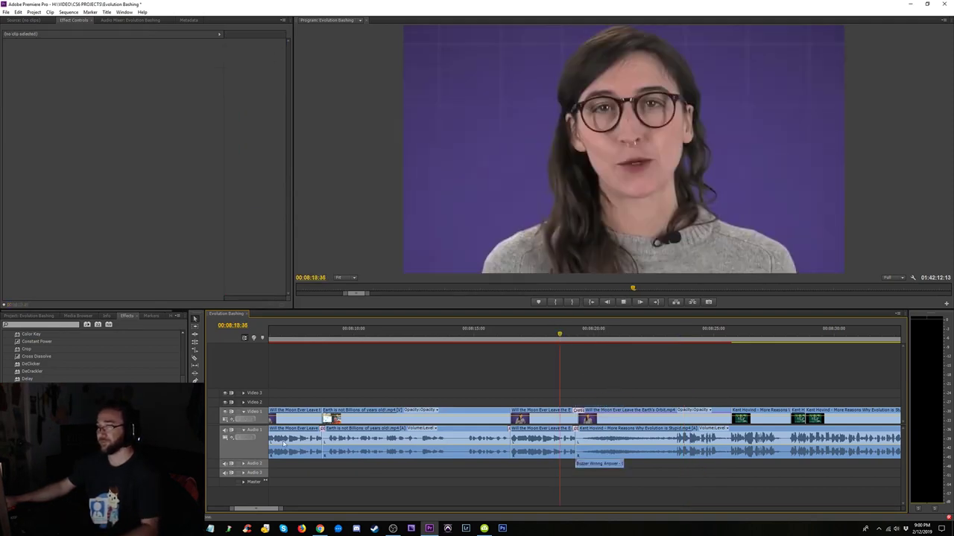
key(space)
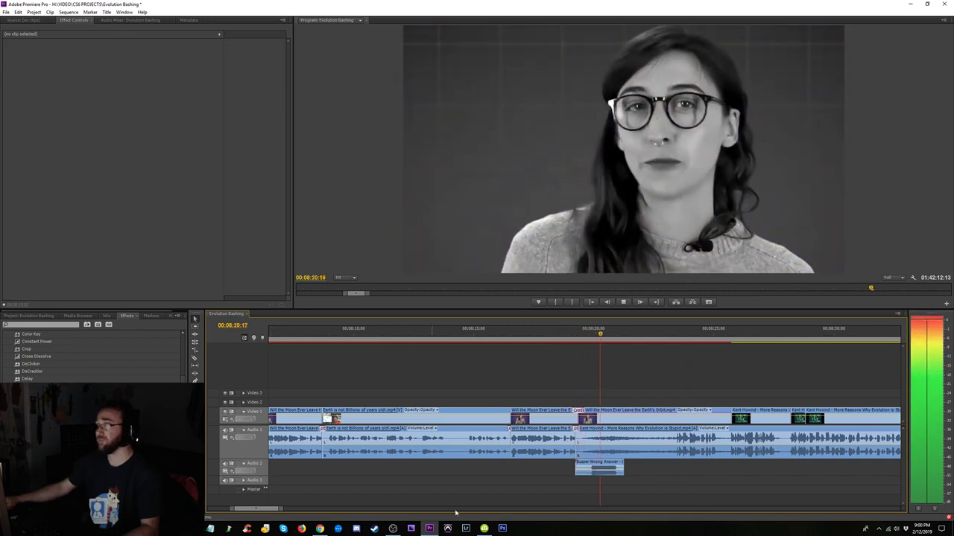
key(space)
- Trim the silent start off the buzzer sound, move it back to the dissolve's start on Audio 2 and play the result
drag(577, 465, 588, 463)
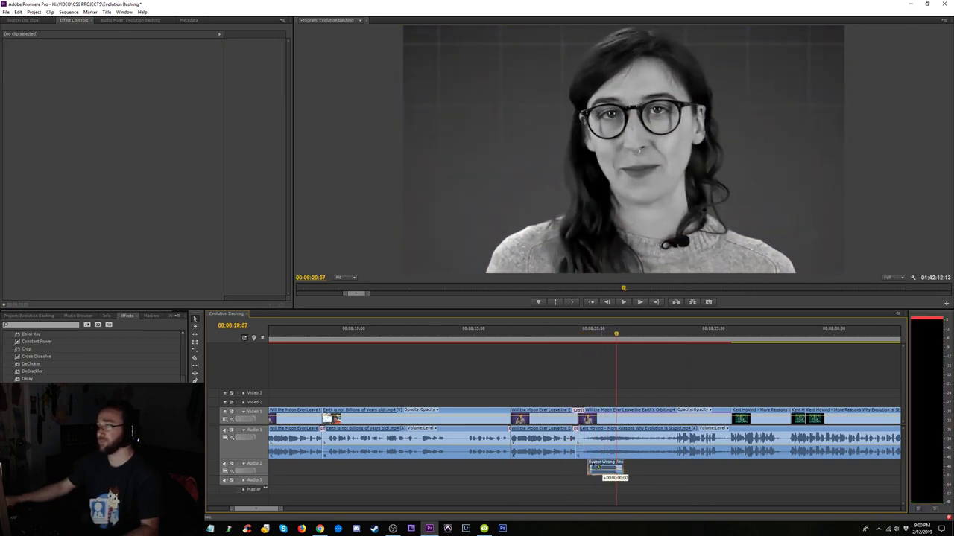
drag(600, 468, 585, 467)
click(555, 345)
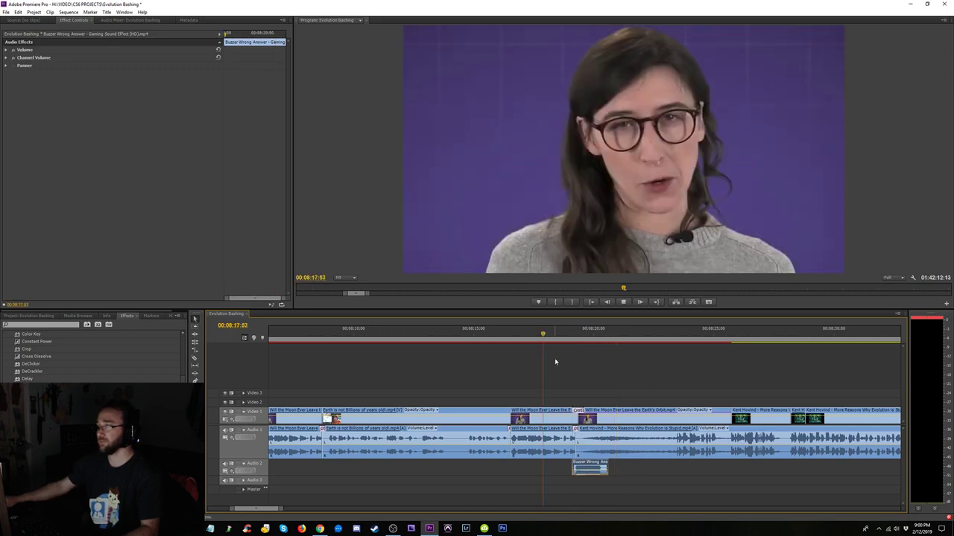
key(space)
key(=)
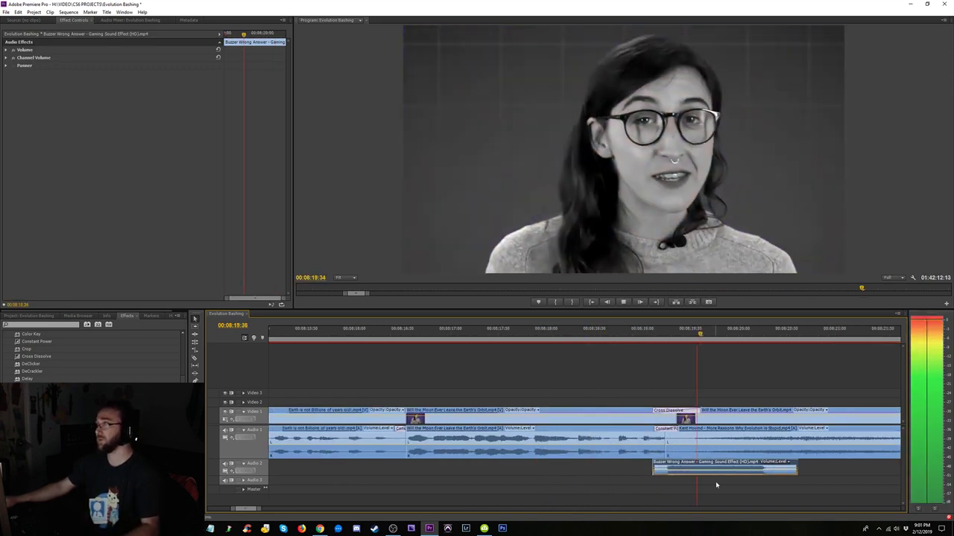
key(space)
- Shorten the end of the buzzer sound and add Constant Power fades at both of its ends
drag(796, 466, 776, 467)
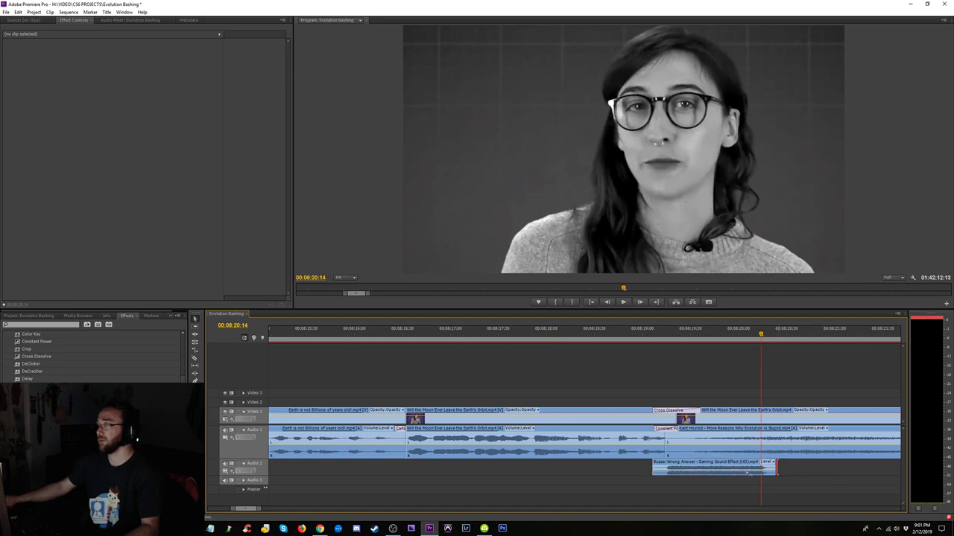
click(32, 363)
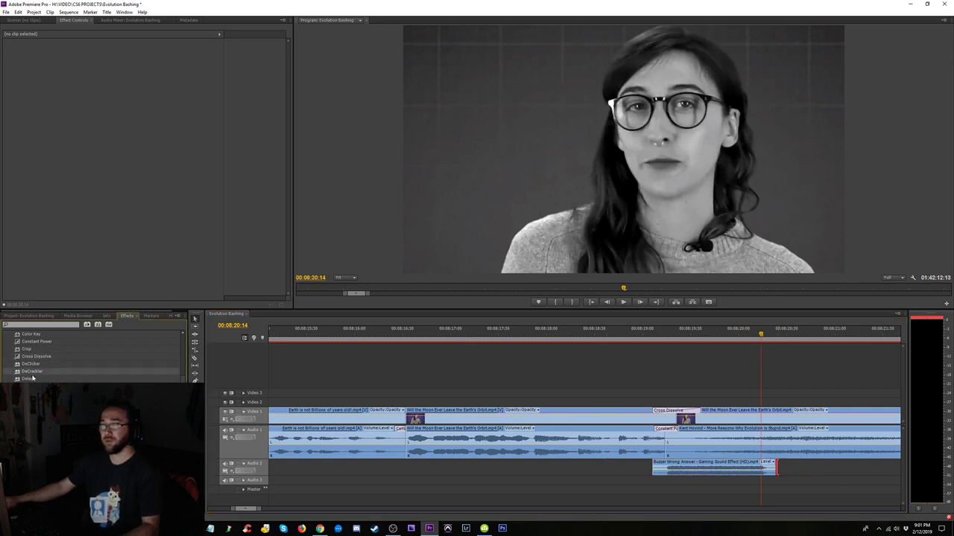
drag(37, 342, 657, 467)
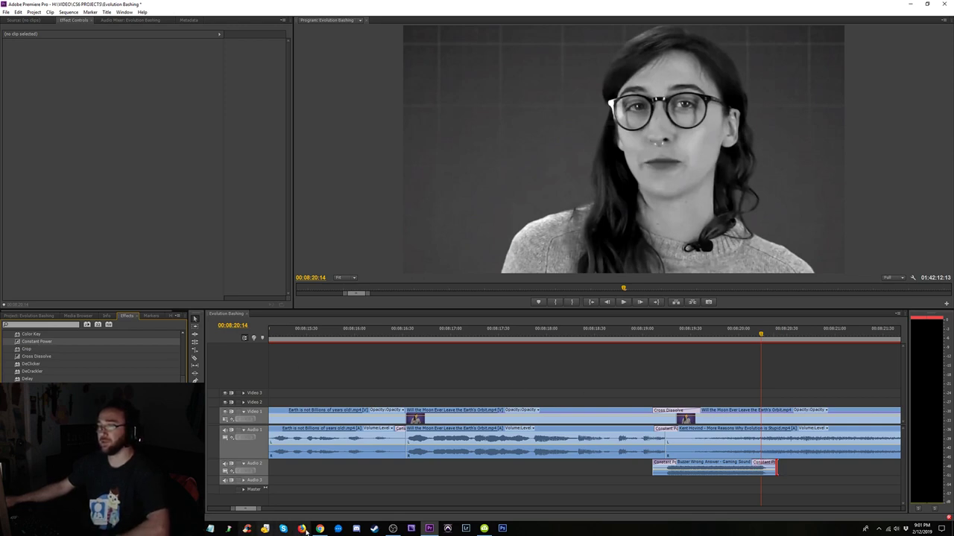
- Switch to Chrome and search Google Images for "red x" in a new tab
click(302, 529)
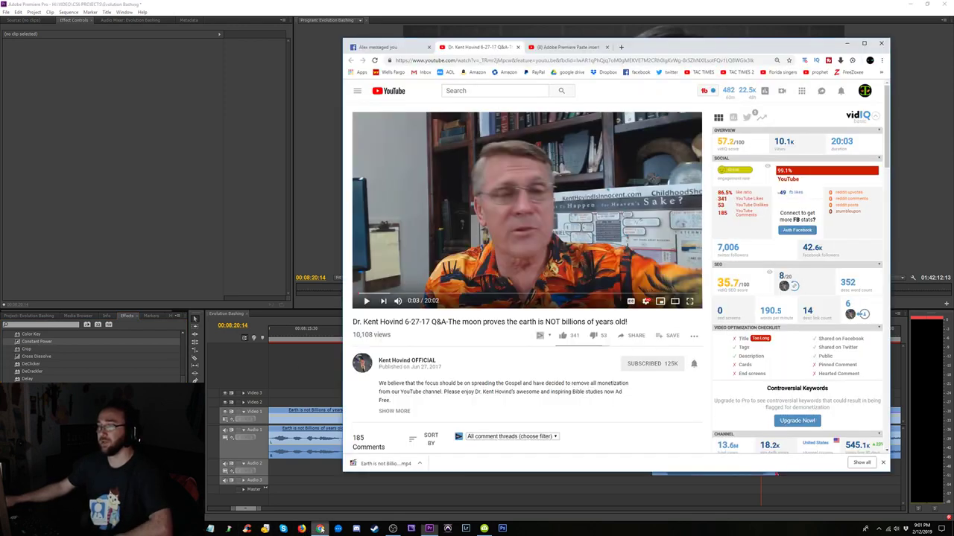
click(620, 46)
click(526, 203)
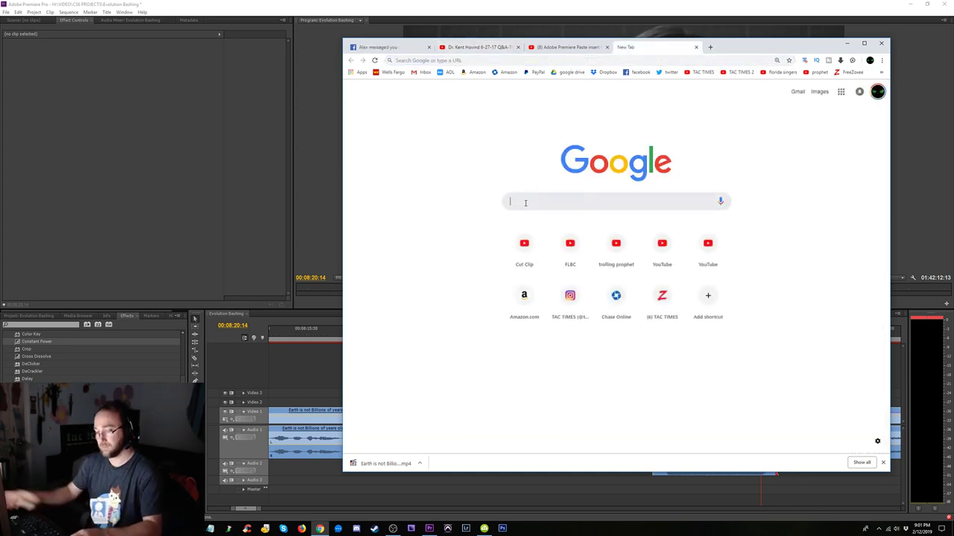
text(red x)
key(Return)
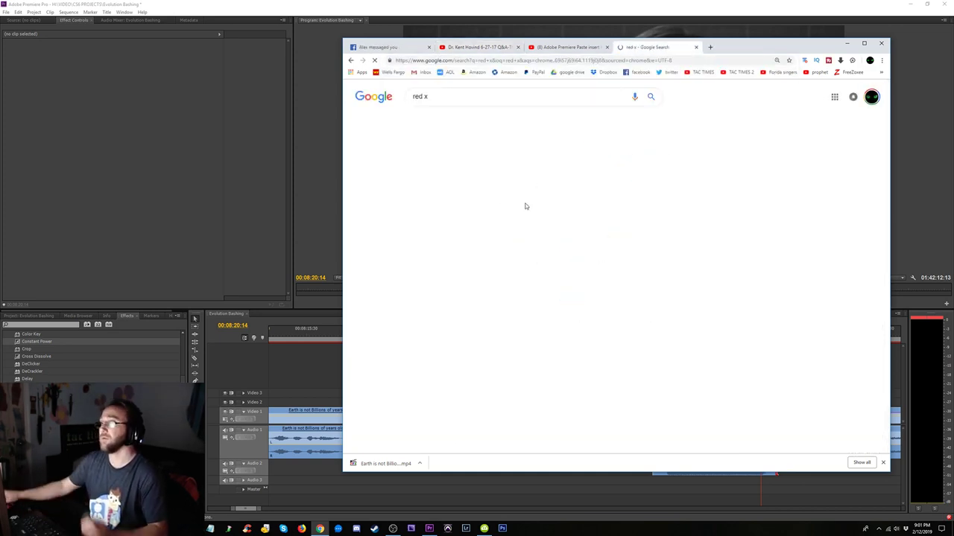
click(441, 120)
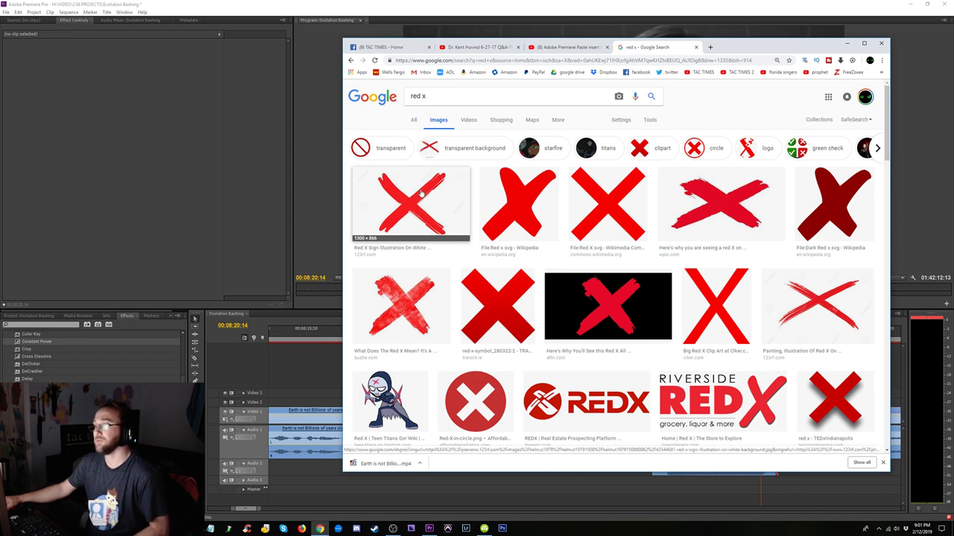
- Preview the red X results and save the "File:Red x.svg - Wikipedia" image to the Samples folder as 1024px-Red_x.svg
click(421, 192)
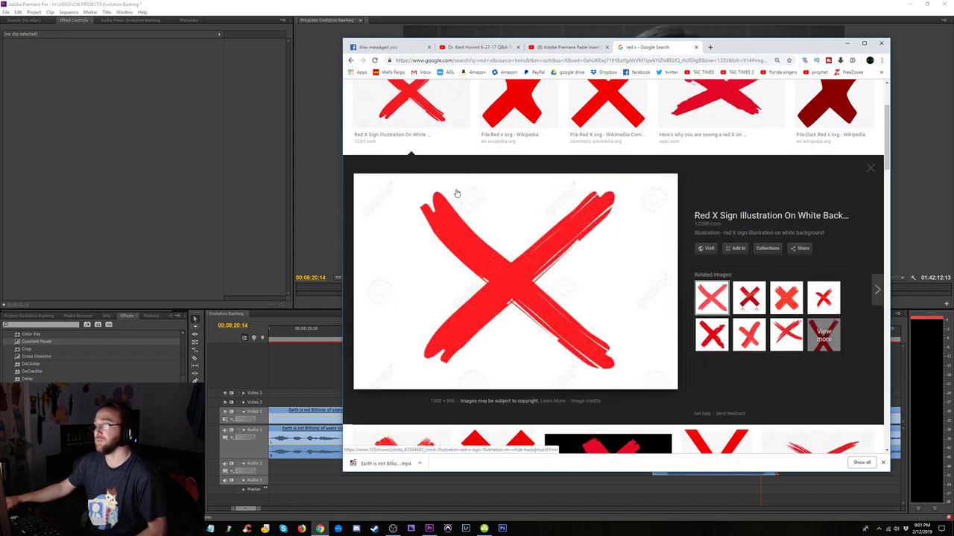
click(512, 104)
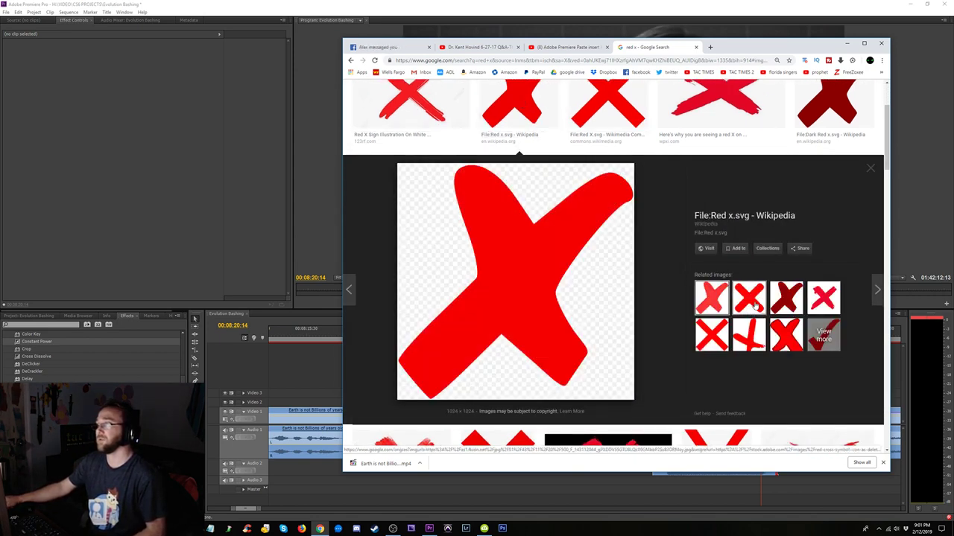
scroll(671, 246, up, 2)
scroll(627, 265, up, 2)
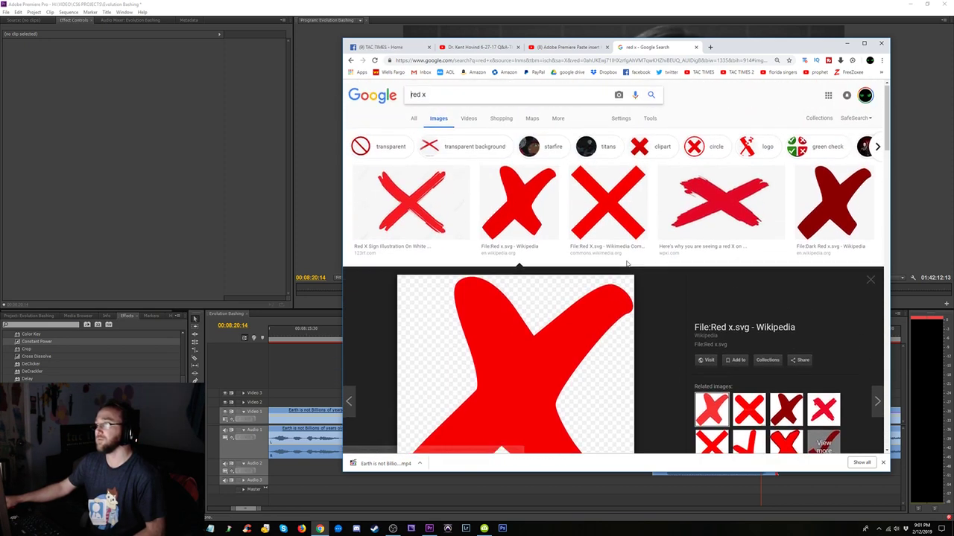
scroll(628, 265, down, 3)
right_click(526, 277)
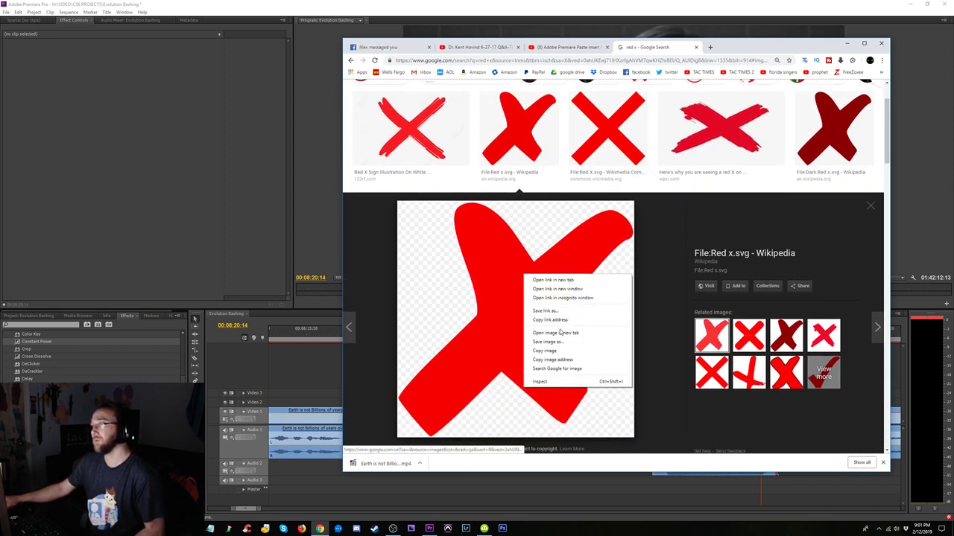
click(550, 342)
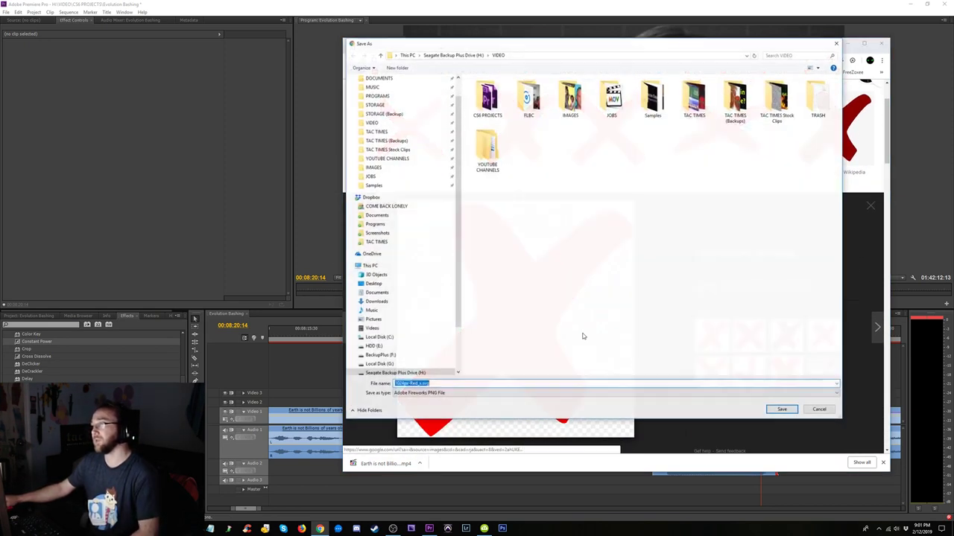
click(373, 185)
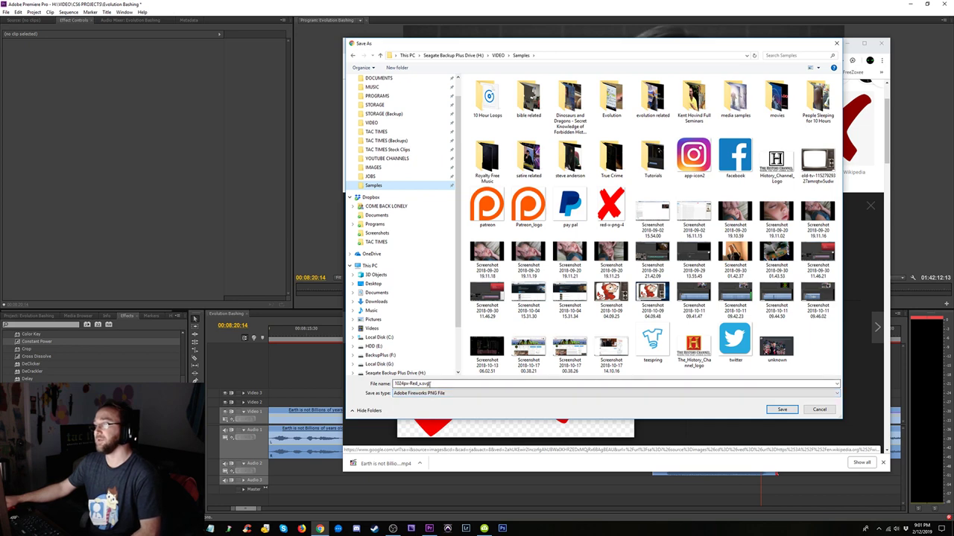
click(781, 410)
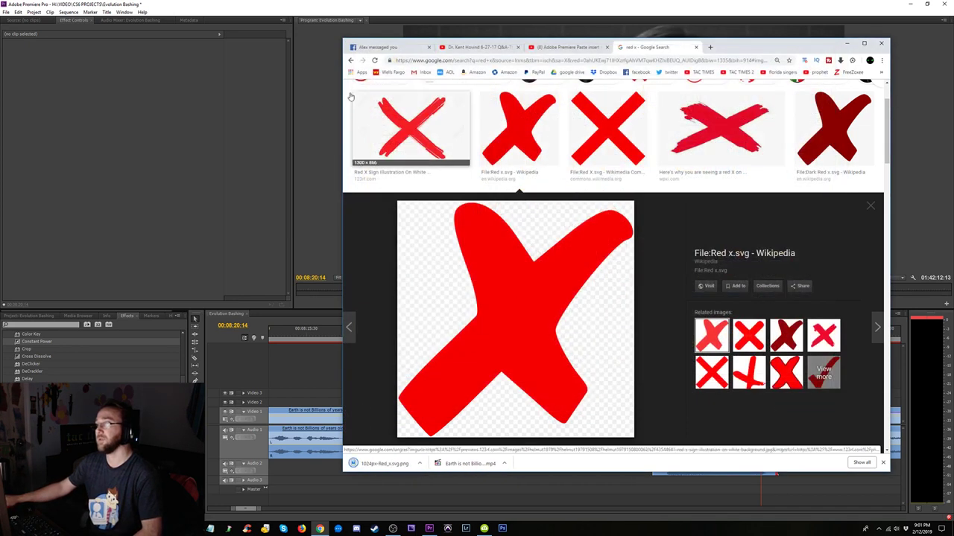
- Switch to File Explorer and add 1024px-Red_x.svg from the Samples folder to Video 2 above the black-and-white section in Premiere Pro
click(916, 5)
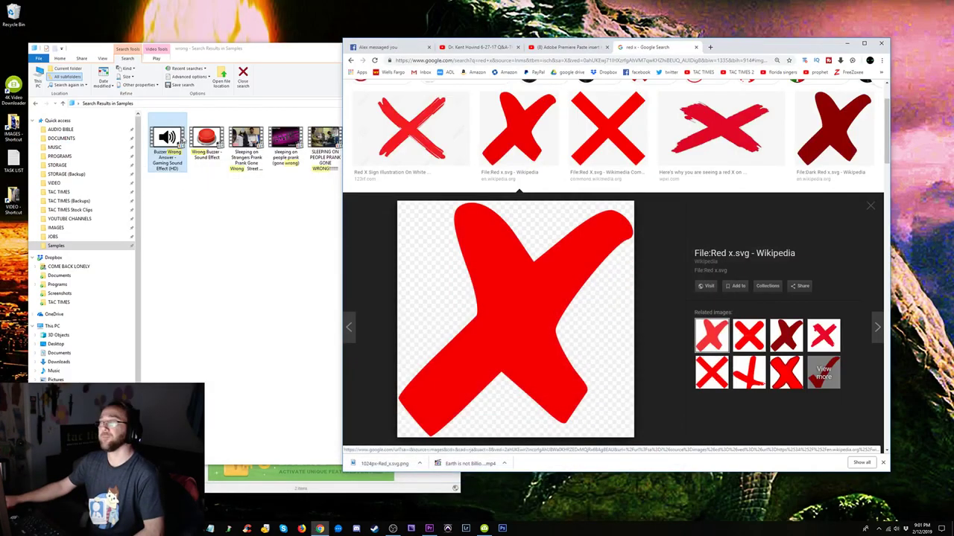
click(217, 224)
click(49, 246)
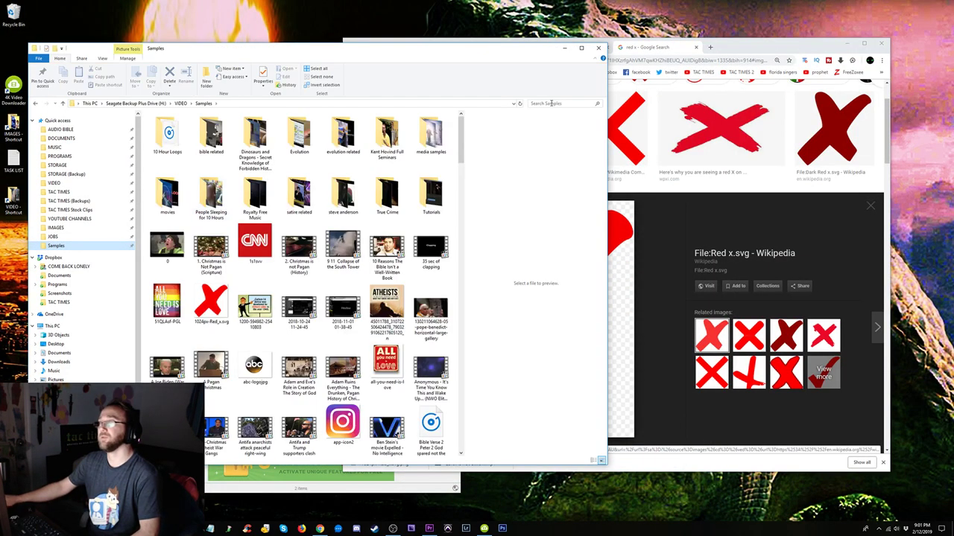
click(211, 309)
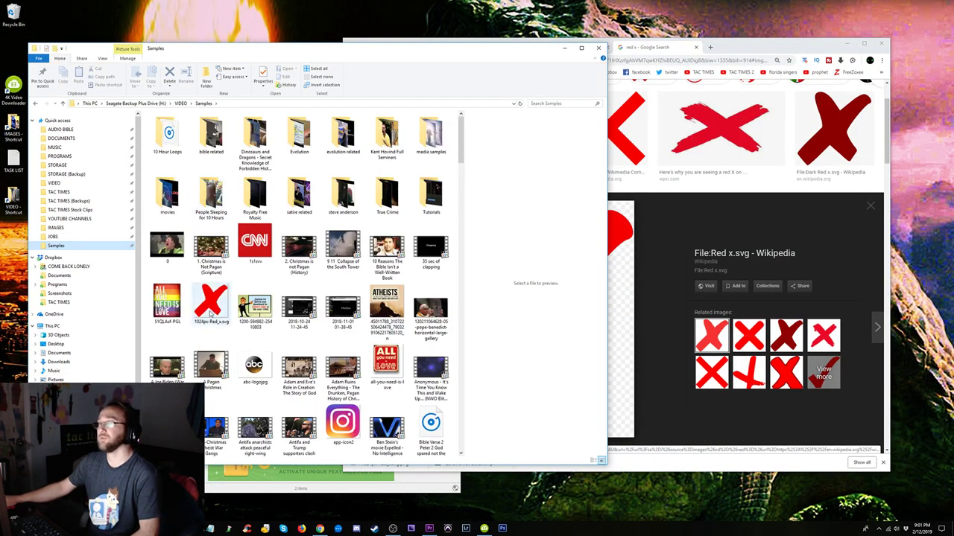
click(429, 529)
key(alt+Tab)
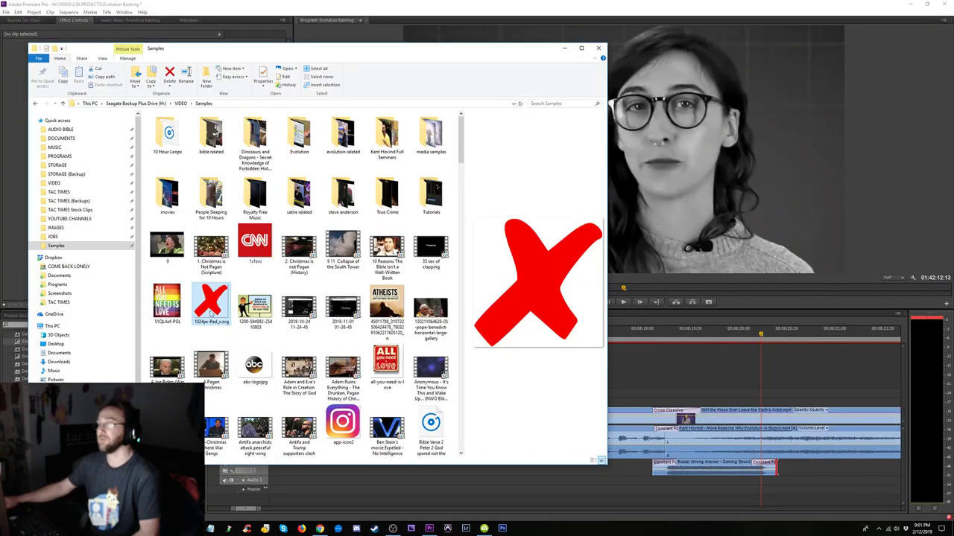
drag(212, 313, 647, 403)
- Extend the red X image on Video 2 to the end of the black-and-white clip
click(703, 341)
key(minus)
key(minus)
drag(730, 403, 762, 400)
- Play through the red X section and shorten the image so it ends at 00:08:23:25
drag(619, 335, 584, 348)
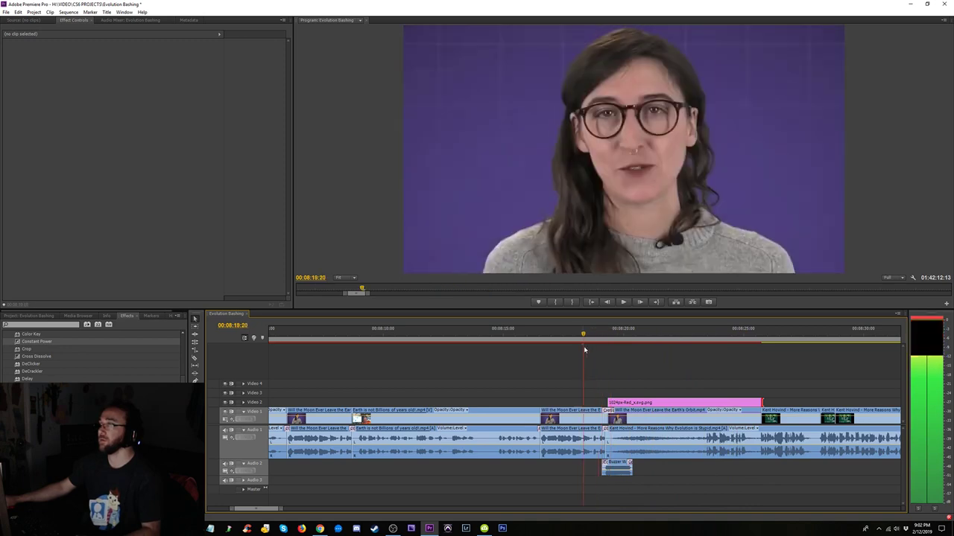
key(space)
key(l)
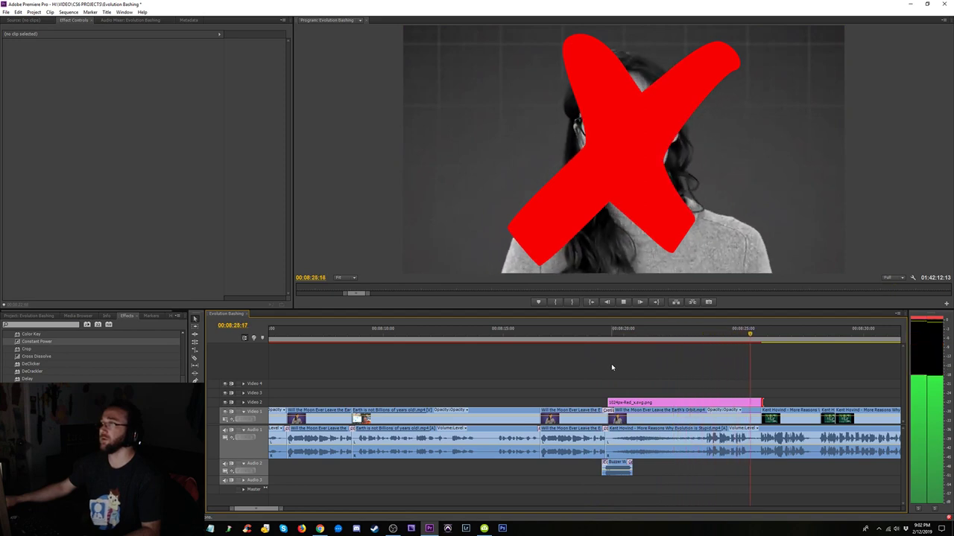
click(656, 342)
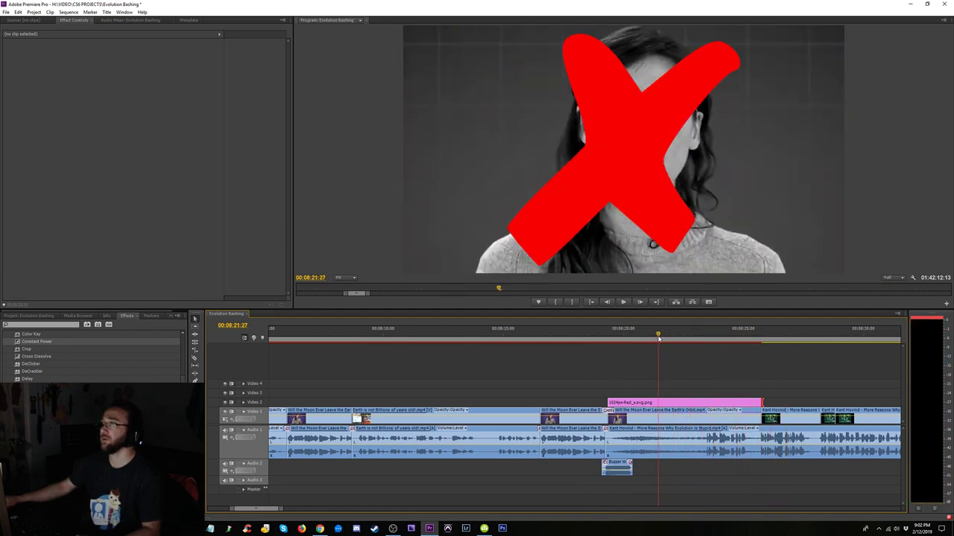
click(602, 337)
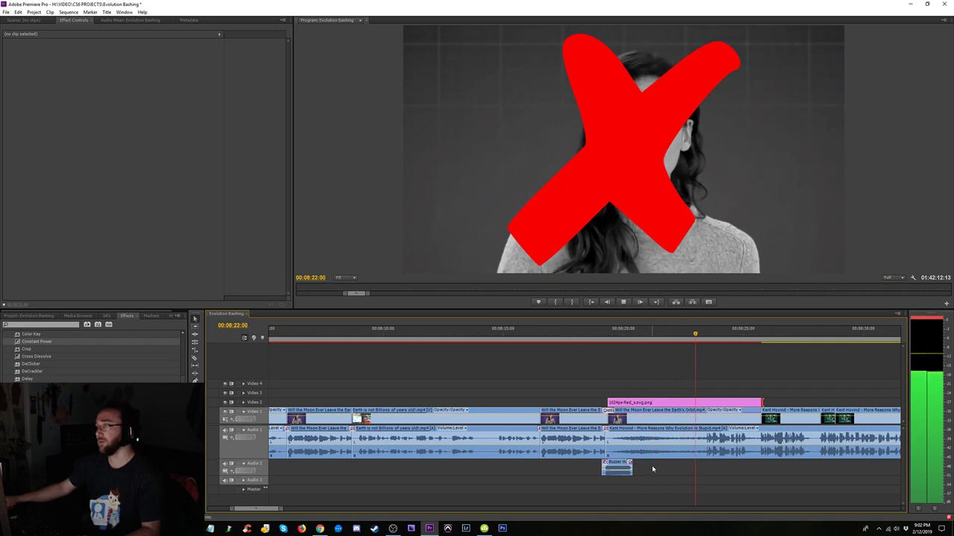
key(space)
drag(753, 401, 704, 401)
- Place a copy of the buzzer sound over the first one's end on Audio 2 and remove the fades at the join and the copy's end
click(616, 467)
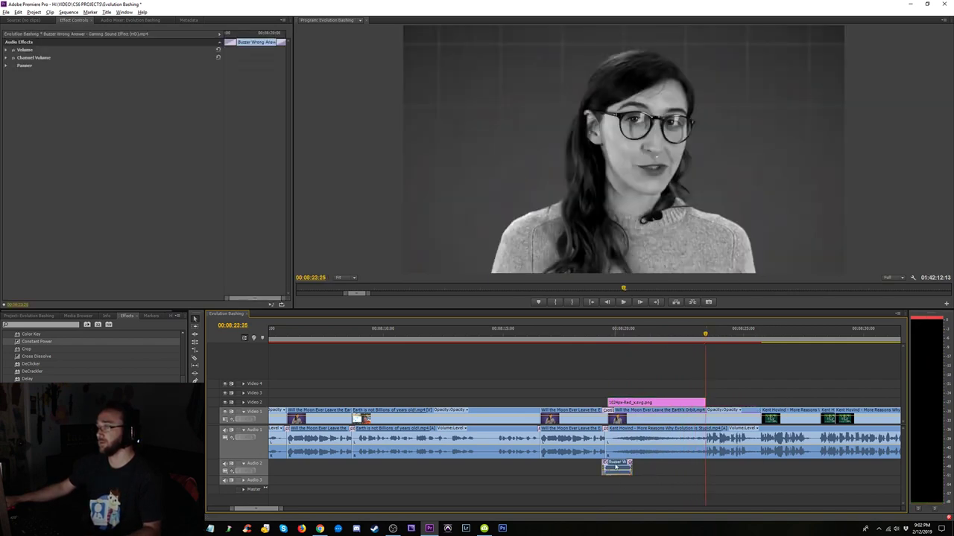
mouse_move(616, 468)
mouse_down()
mouse_move(662, 468)
mouse_move(634, 467)
mouse_up()
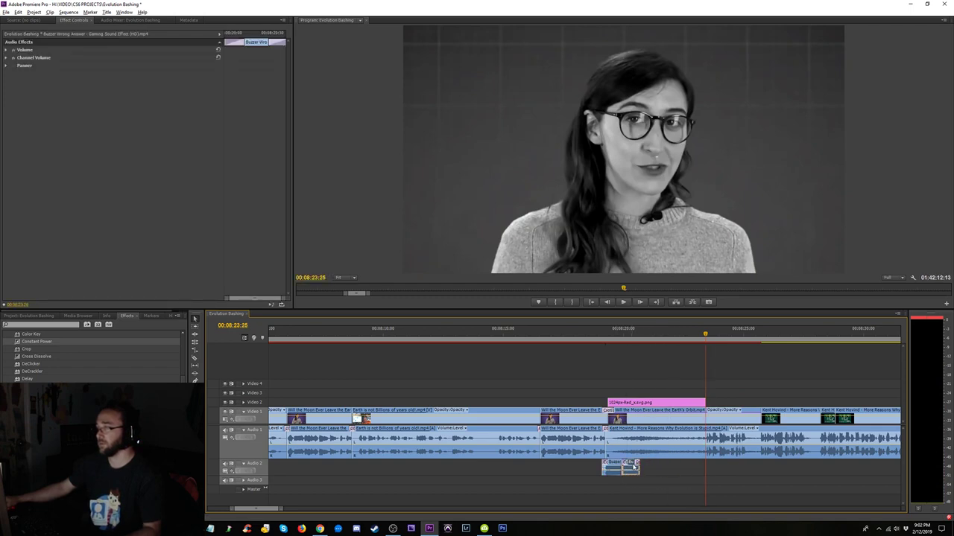
click(630, 466)
key(equal)
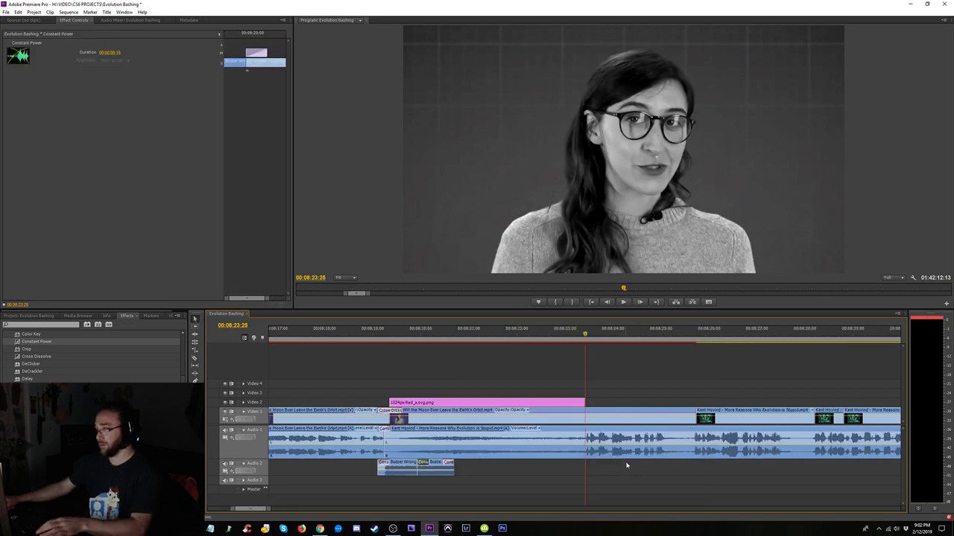
click(478, 469)
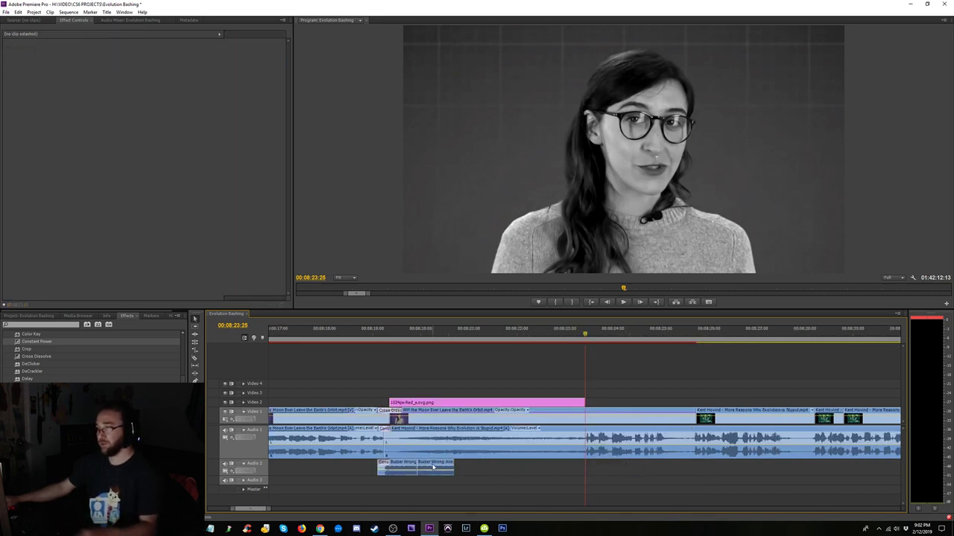
- Fill Audio 2 with trimmed back-to-back buzzer copies, extending the last one just past the red X image's end
drag(448, 466, 420, 468)
drag(437, 468, 496, 471)
click(598, 474)
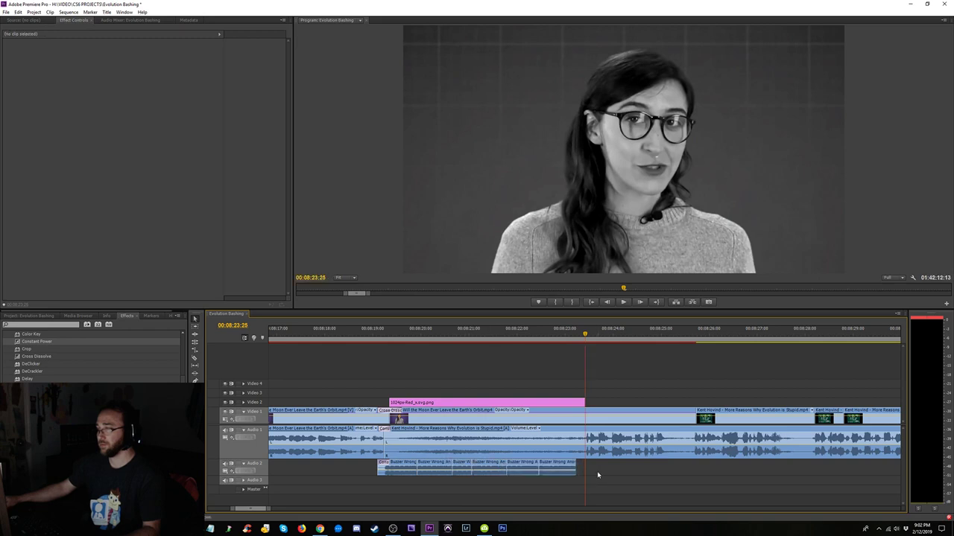
drag(578, 468, 601, 470)
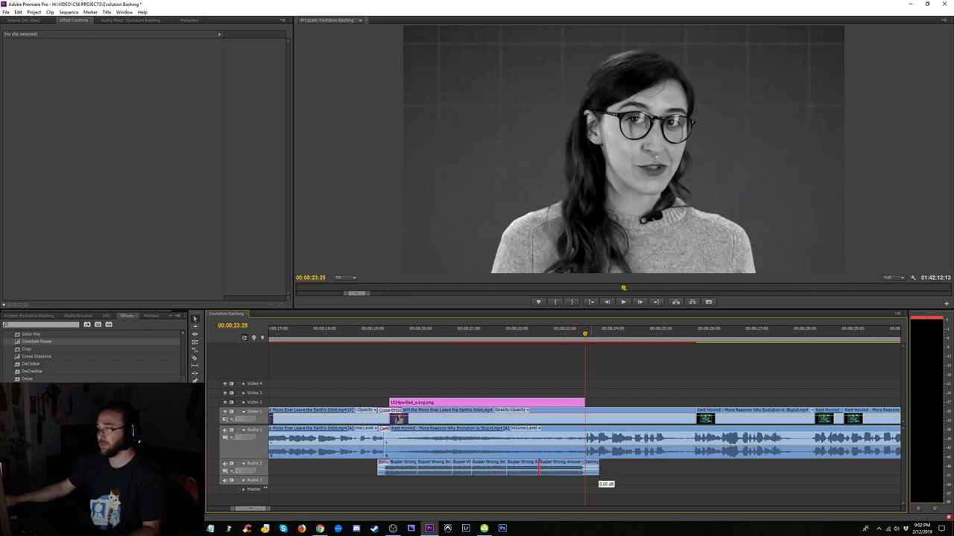
drag(596, 467, 590, 467)
- Apply Constant Power transitions to all the buzzer copies on Audio 2
drag(498, 473, 380, 480)
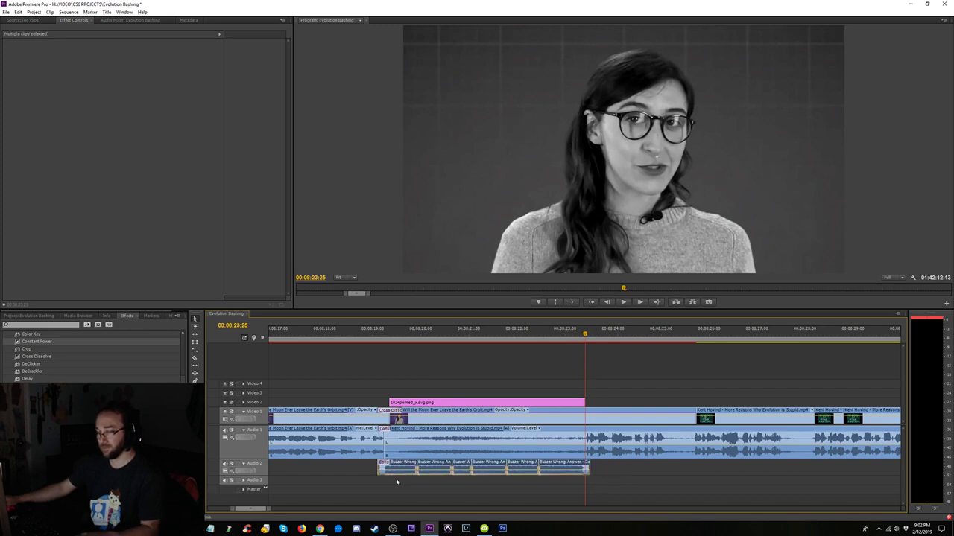
key(ctrl+shift+d)
click(589, 482)
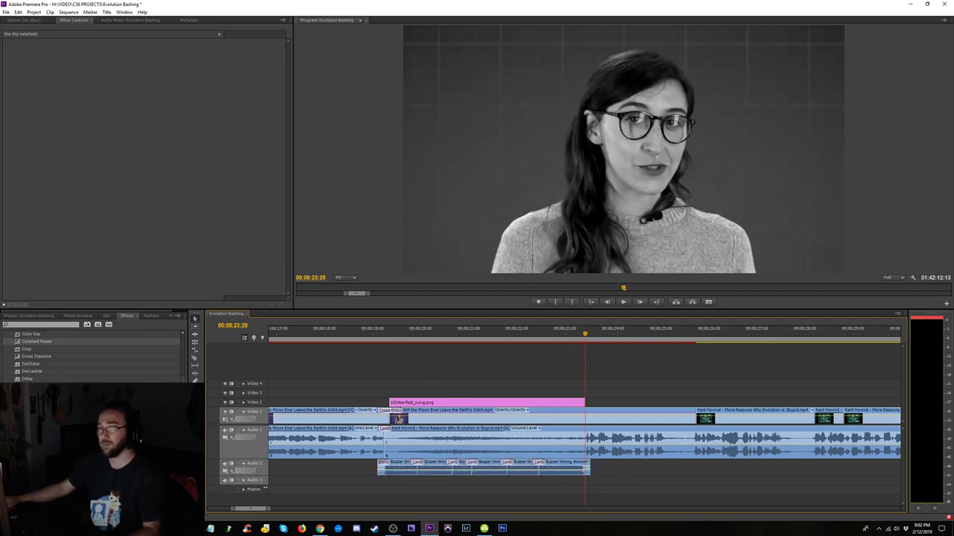
- Apply a Constant Power fade to the end of the last buzzer copy on Audio 2 and play the section through
drag(46, 345, 601, 430)
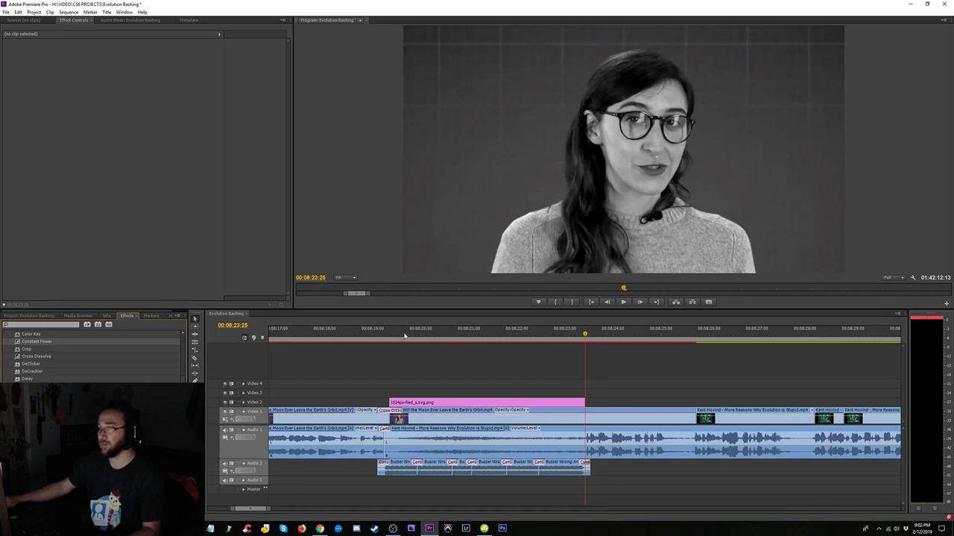
click(363, 339)
key(space)
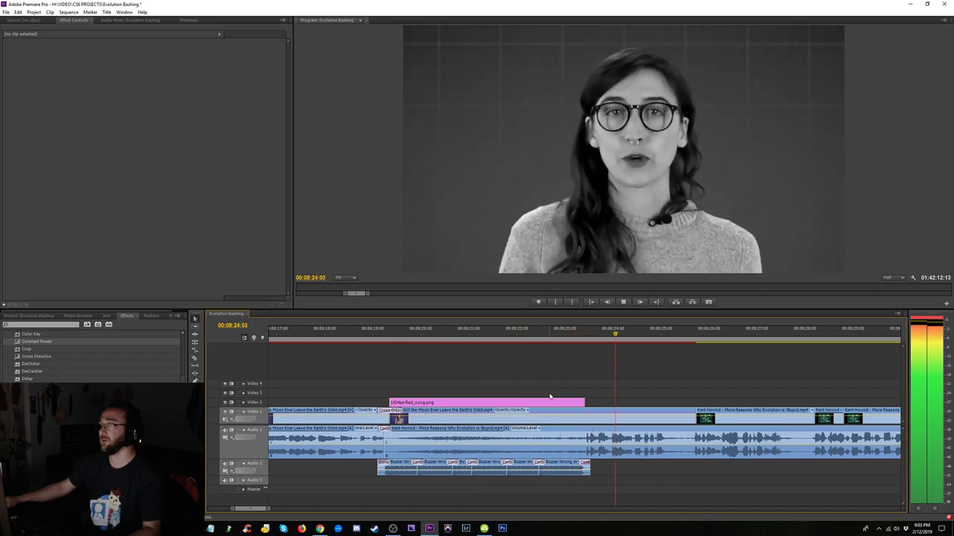
key(space)
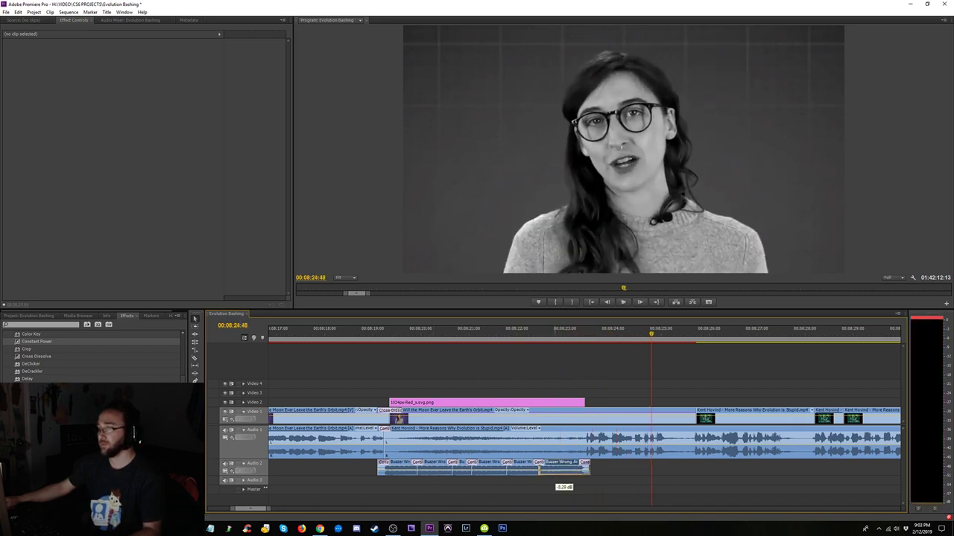
- Adjust the volume levels of the buzzer copies on Audio 2, setting the second one to -12.75 dB, and play them back
click(540, 470)
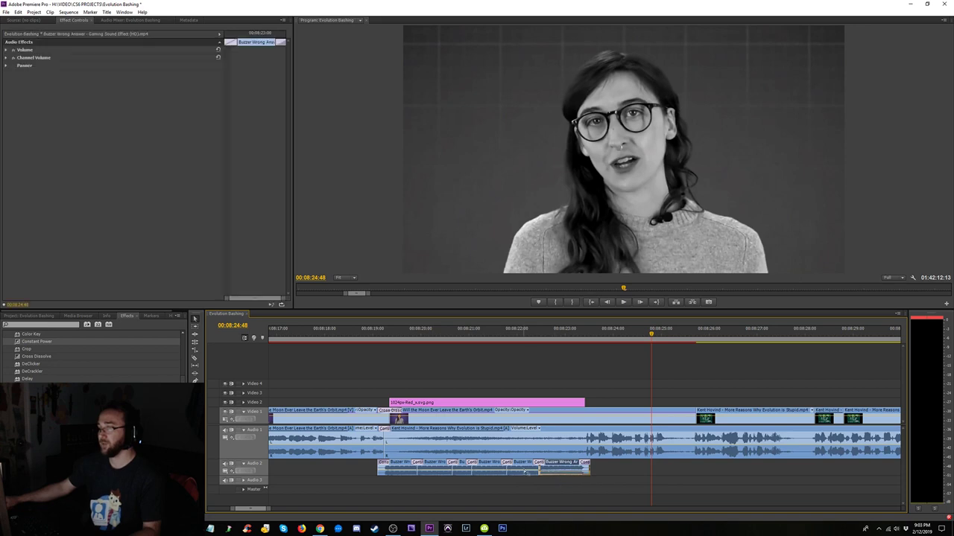
click(526, 471)
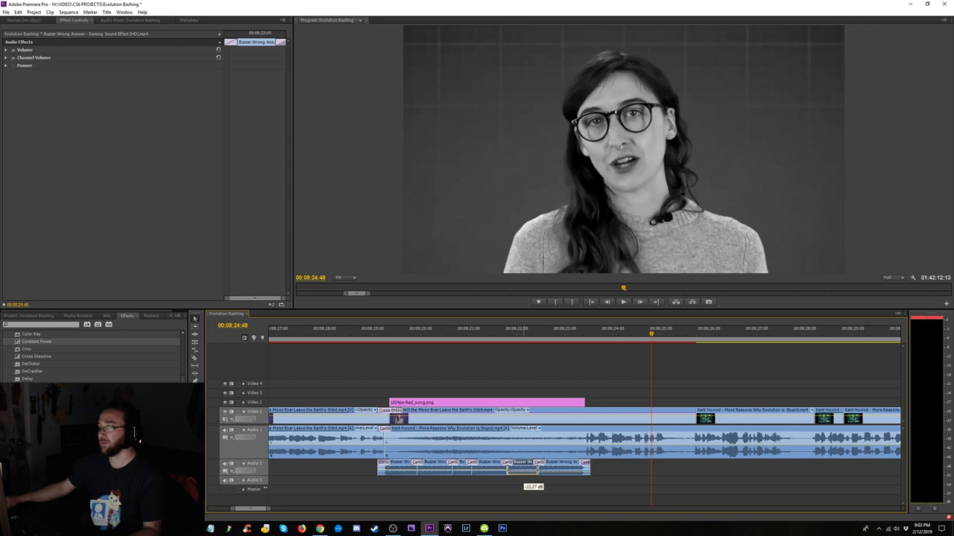
click(486, 472)
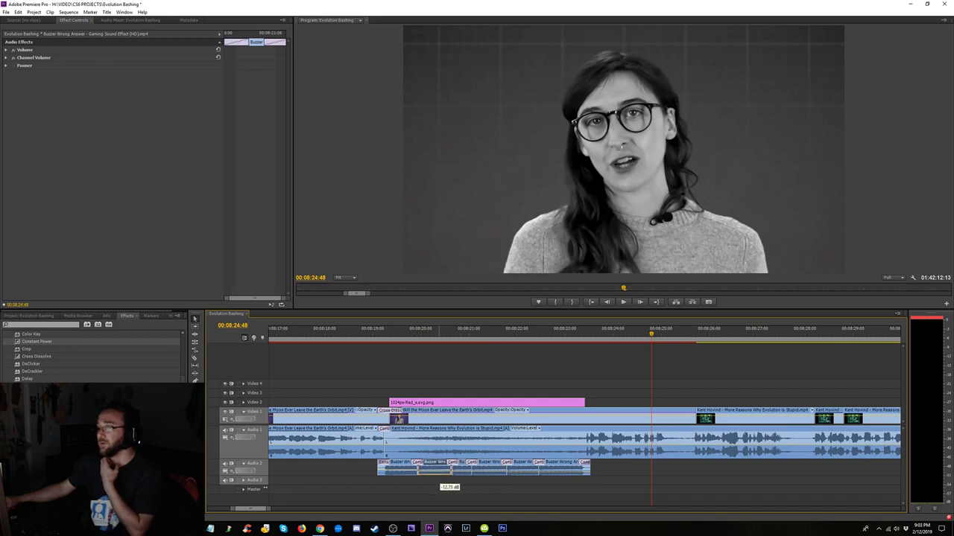
drag(439, 473, 439, 472)
click(374, 341)
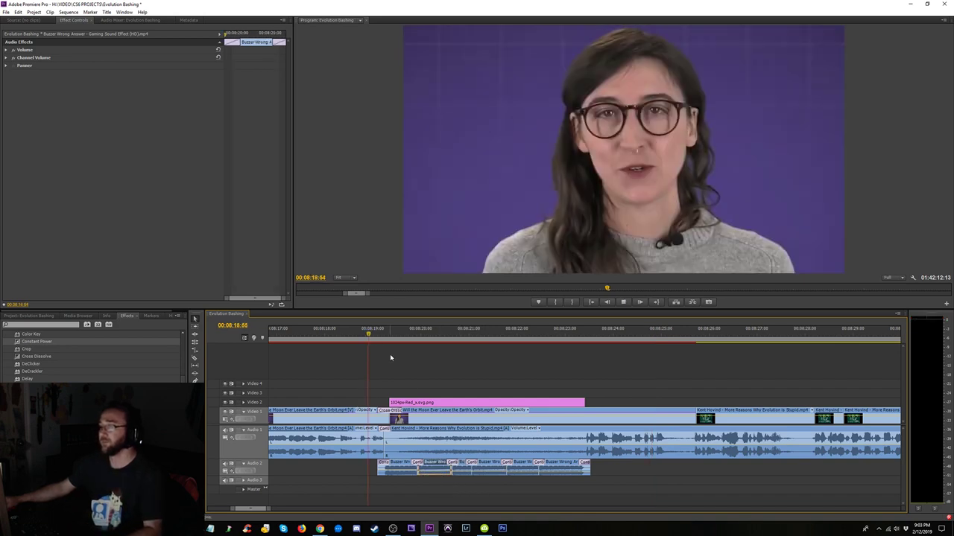
key(space)
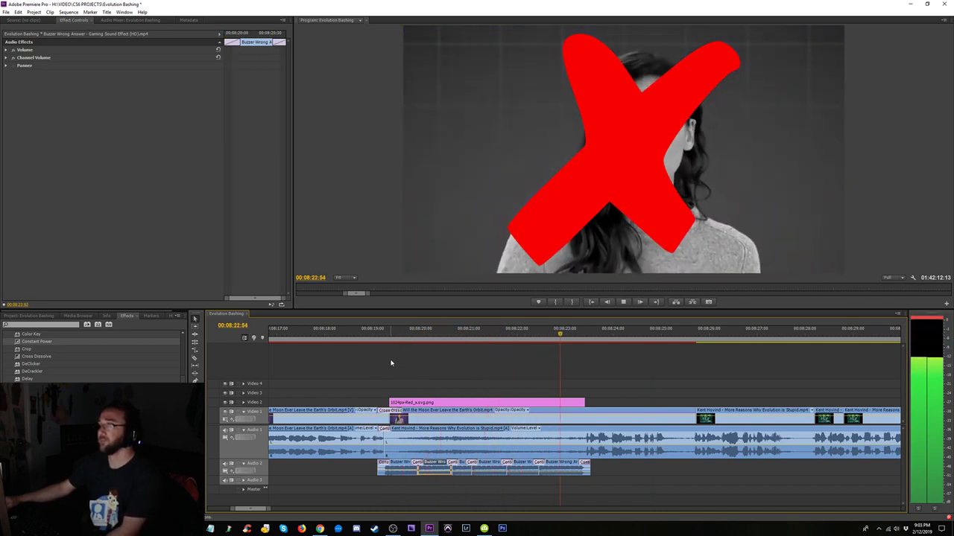
- Replay the buzzer section and lengthen the Constant Power transitions between the buzzer copies on Audio 2
click(386, 335)
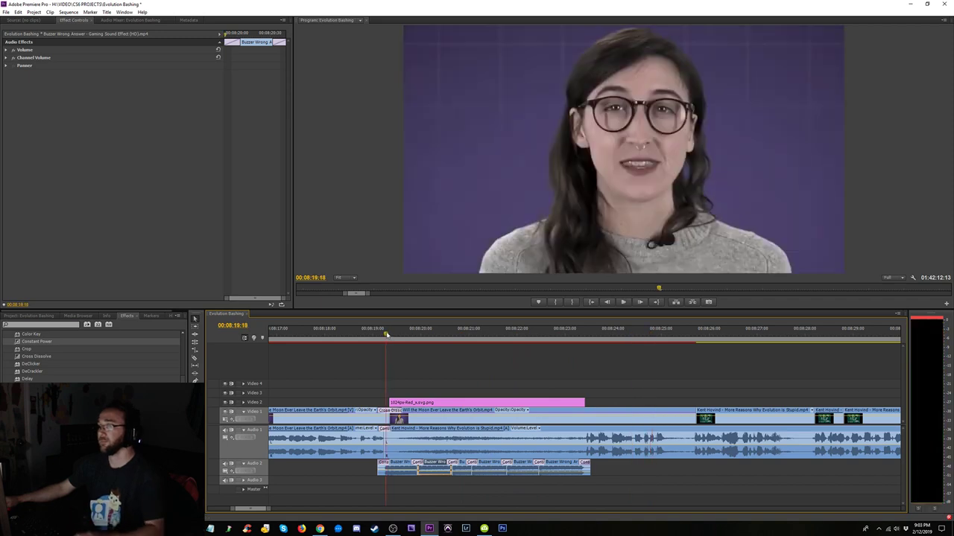
key(space)
key(=)
key(=)
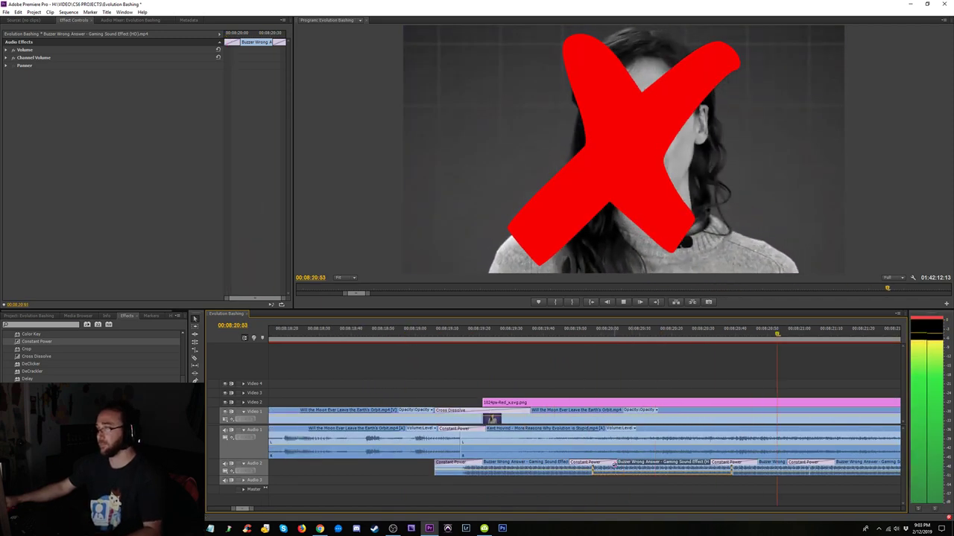
key(space)
drag(617, 462, 654, 462)
drag(570, 461, 485, 462)
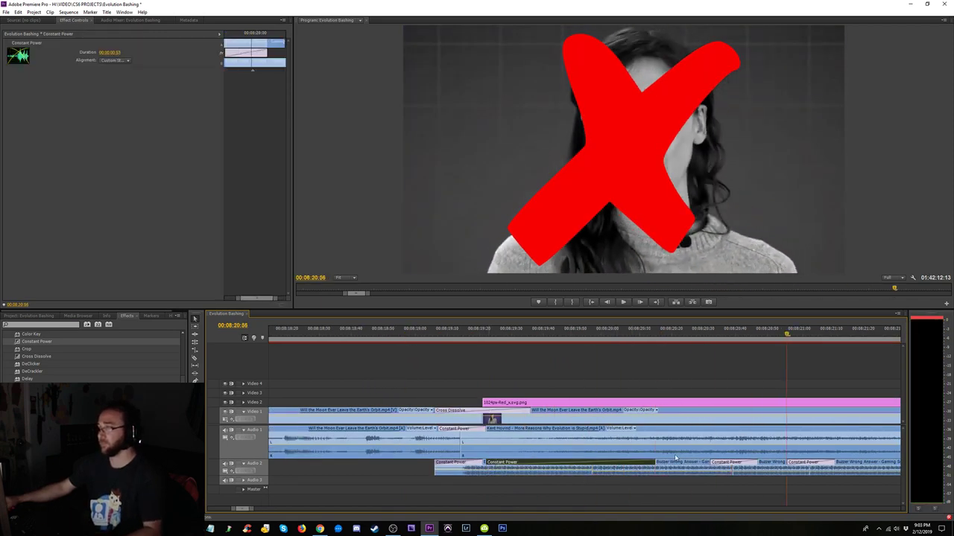
click(748, 463)
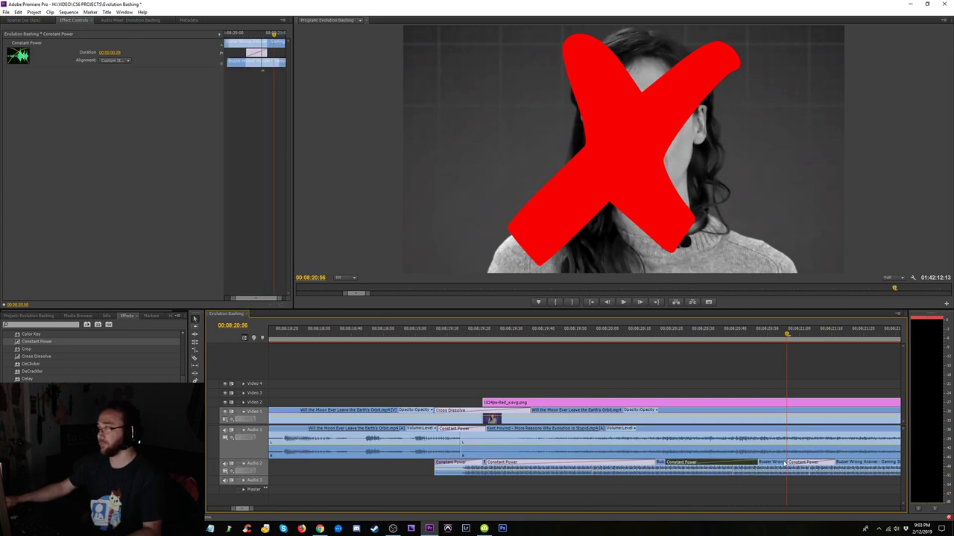
drag(787, 462, 756, 466)
key(minus)
click(821, 464)
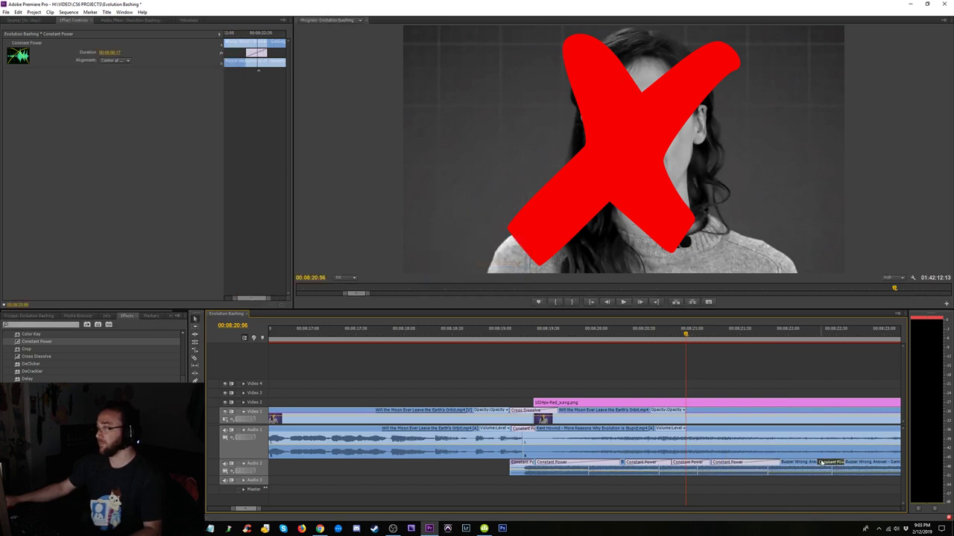
drag(819, 464, 796, 475)
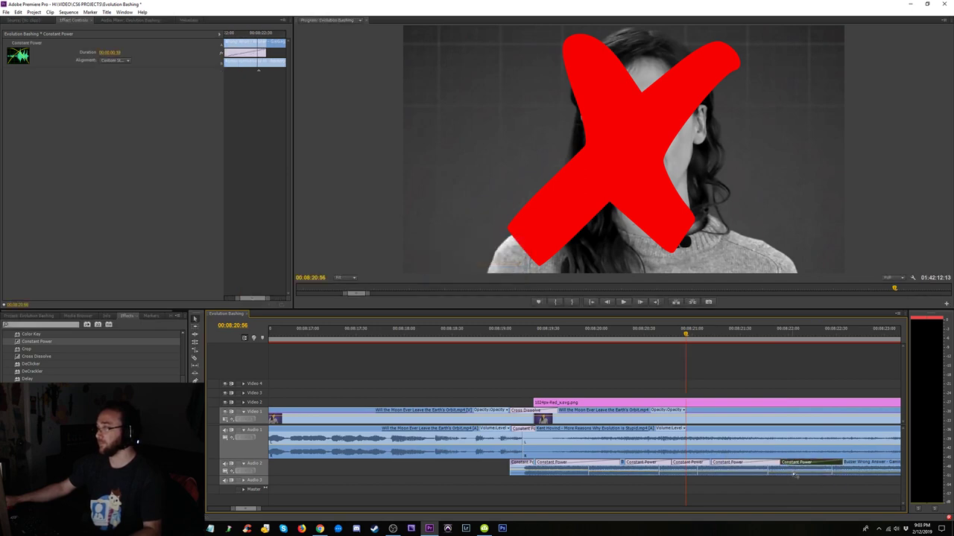
key(minus)
- Play the red X section from about 00:08:19:00, set the first buzzer's volume to -5.37 dB, and listen again
click(545, 333)
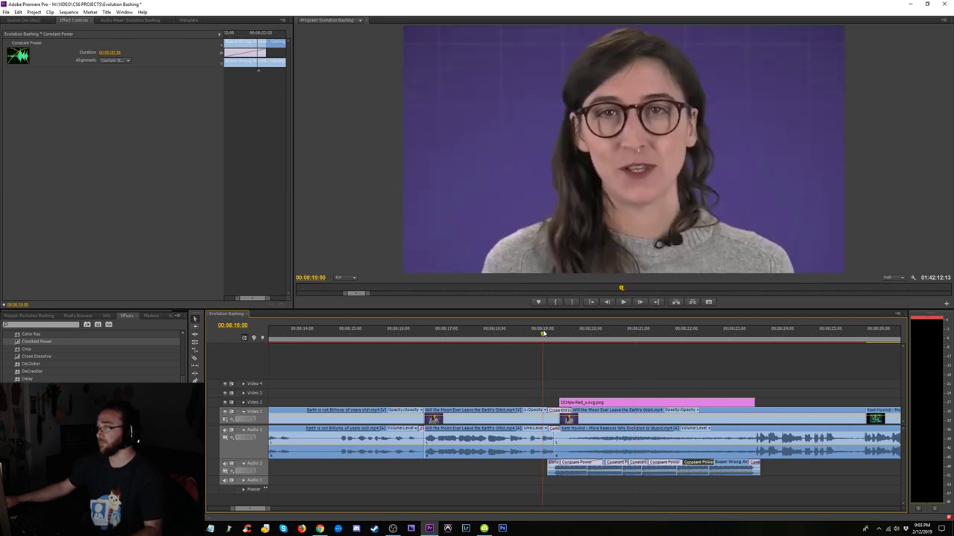
key(space)
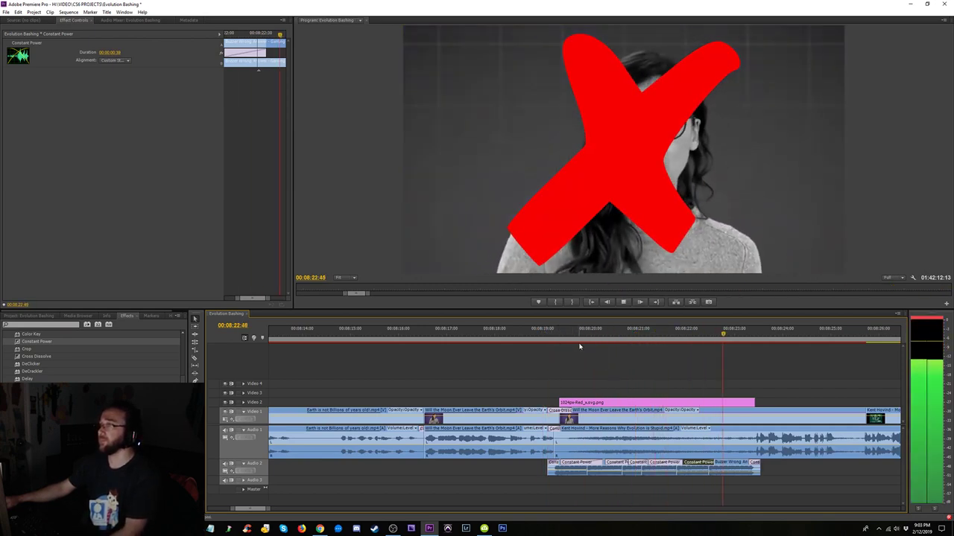
key(space)
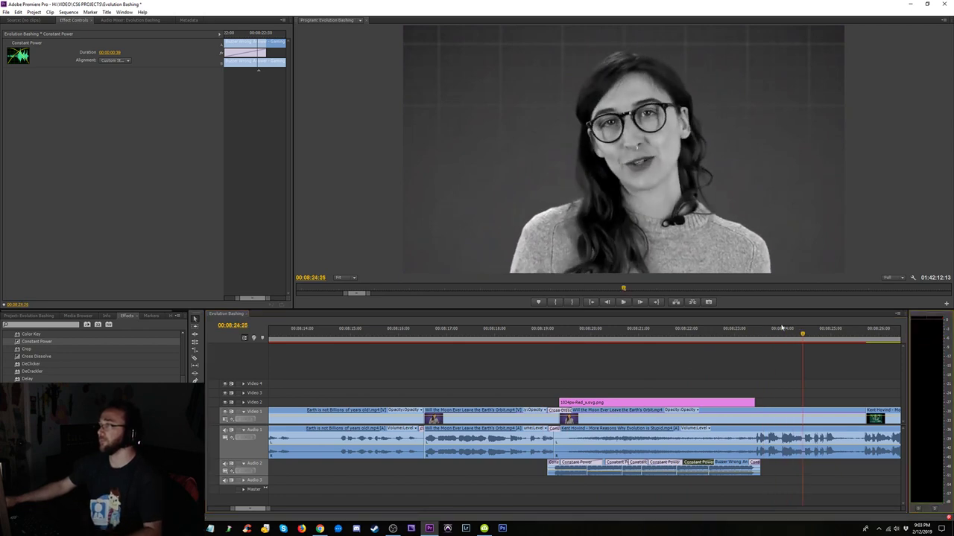
click(539, 336)
key(space)
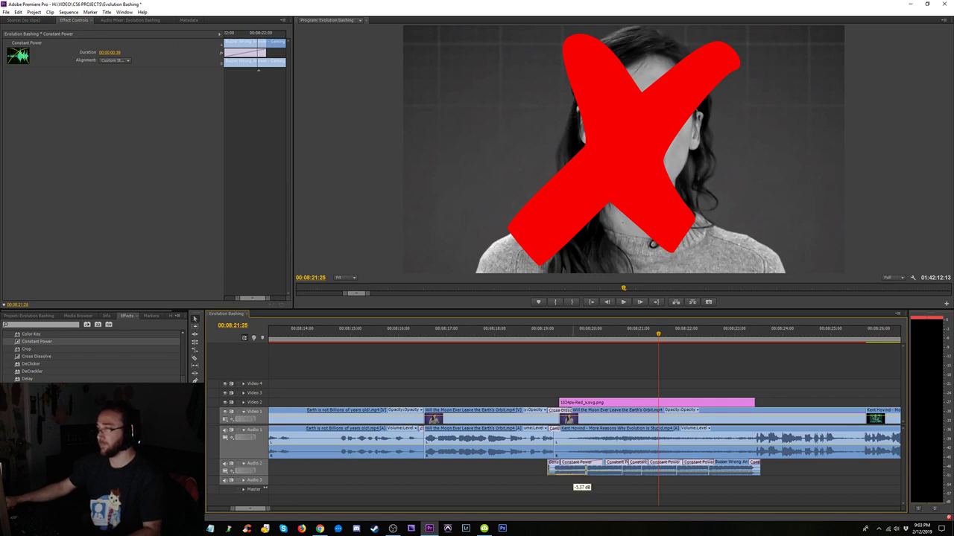
drag(573, 473, 574, 474)
click(537, 336)
key(space)
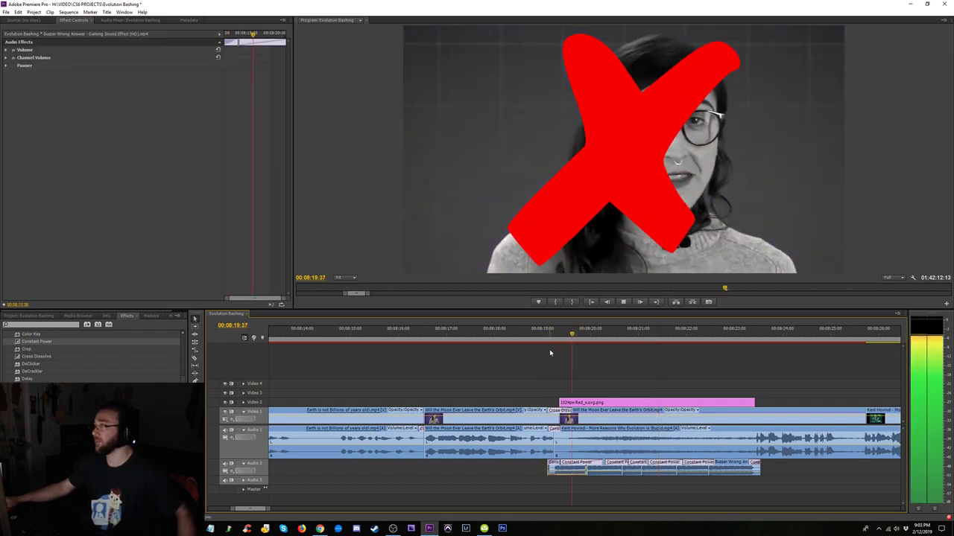
click(548, 334)
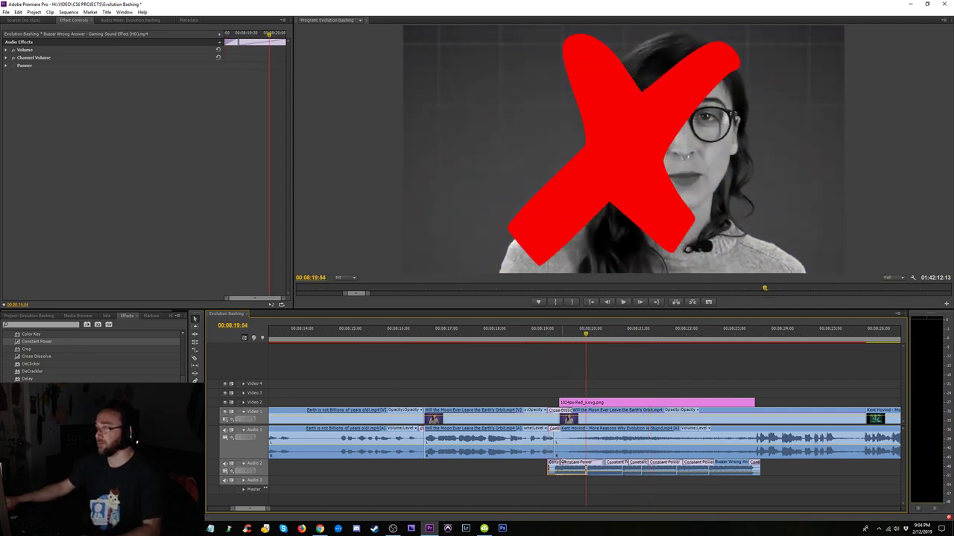
- Shorten the Constant Power transitions between the buzzer copies, ending them at the cuts, and play the section back
drag(576, 464, 583, 466)
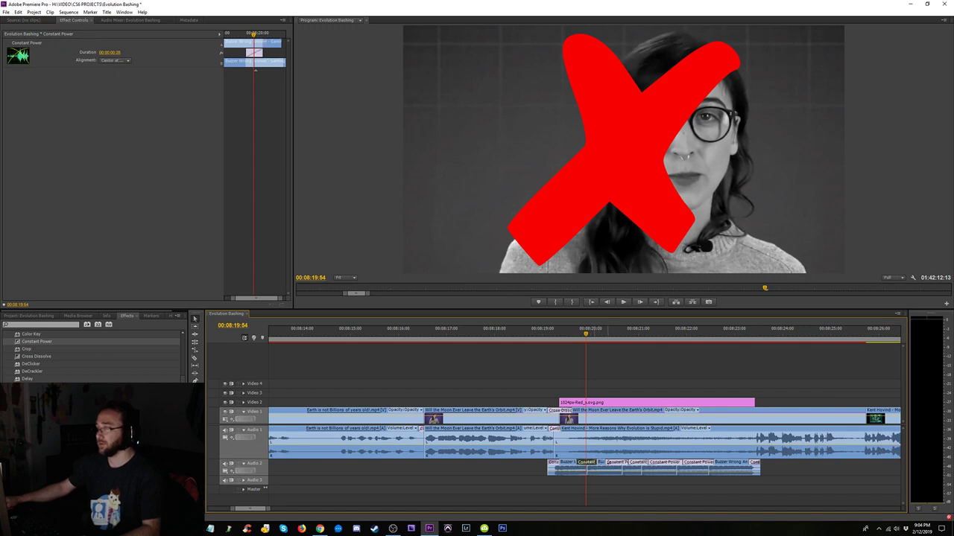
drag(615, 463, 621, 463)
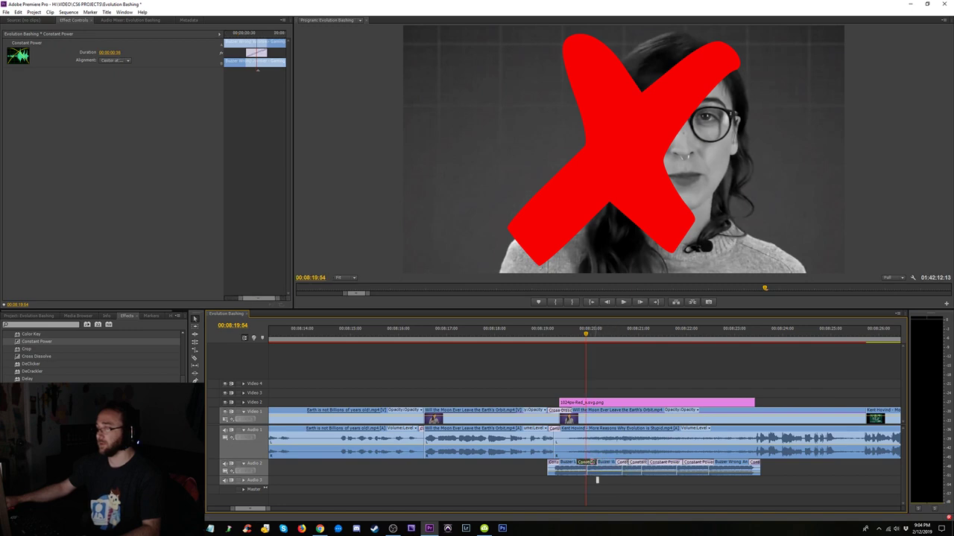
click(588, 461)
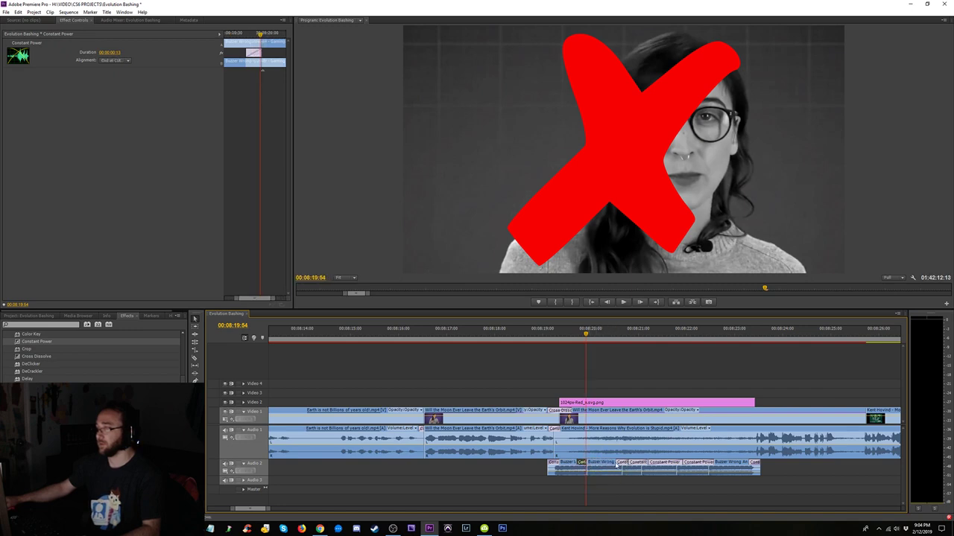
click(620, 463)
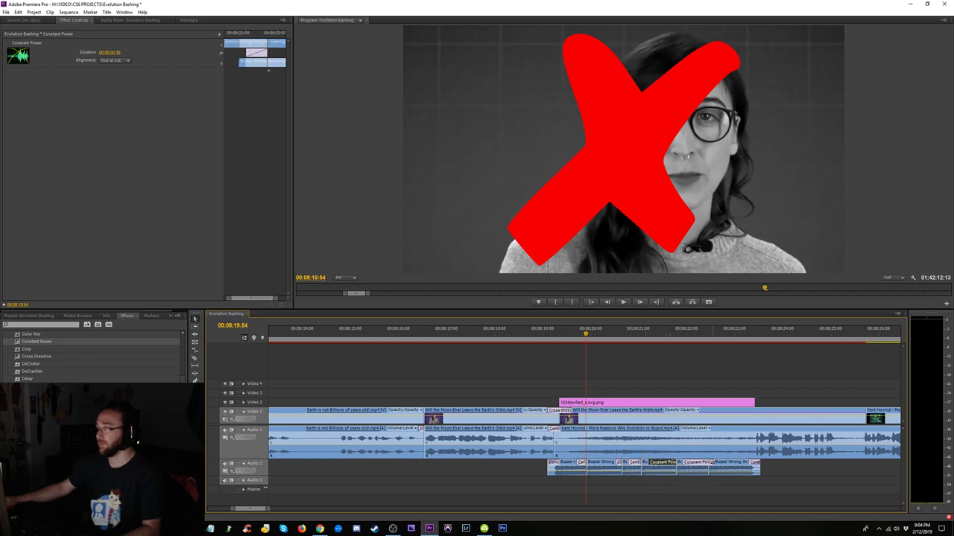
click(527, 340)
key(space)
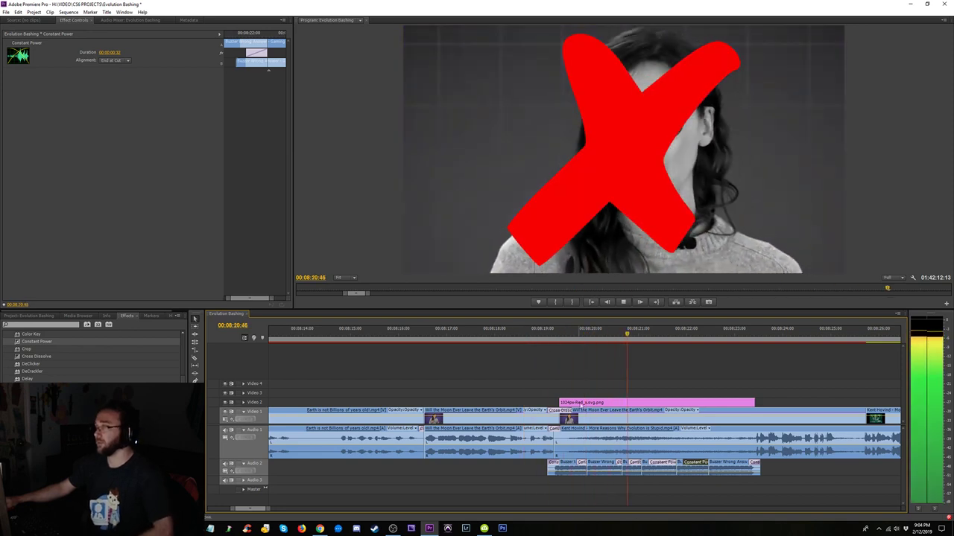
- Shorten the transitions around the second buzzer copy further and replay the red X section
click(580, 464)
click(590, 463)
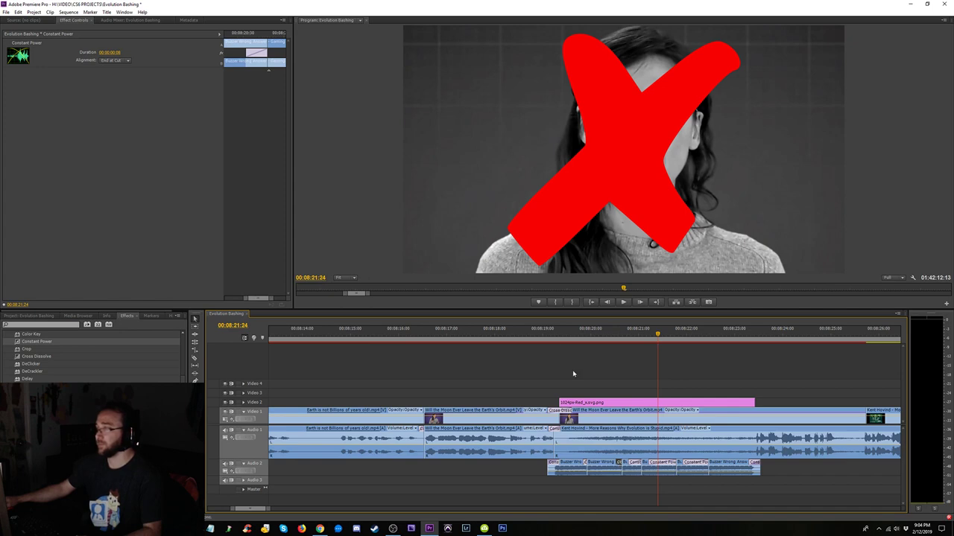
click(537, 335)
key(space)
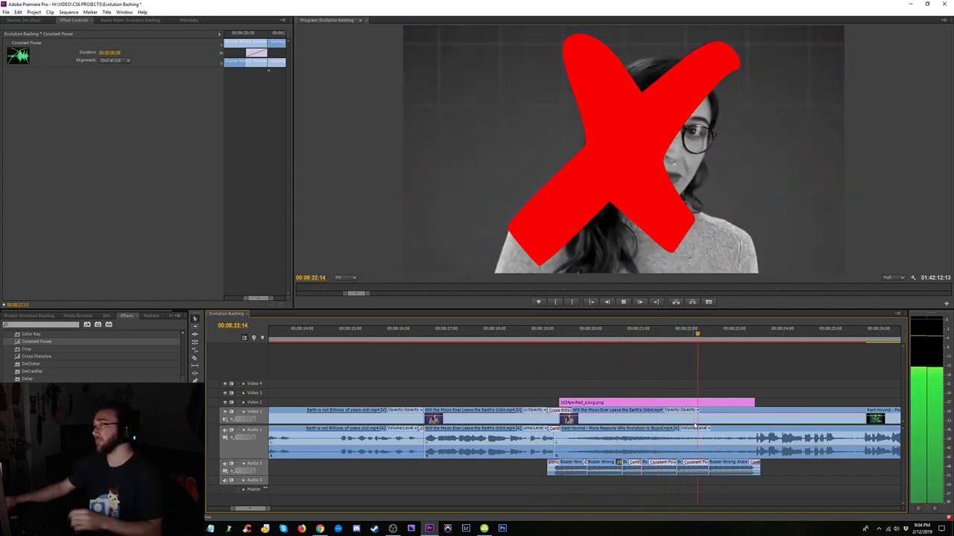
key(space)
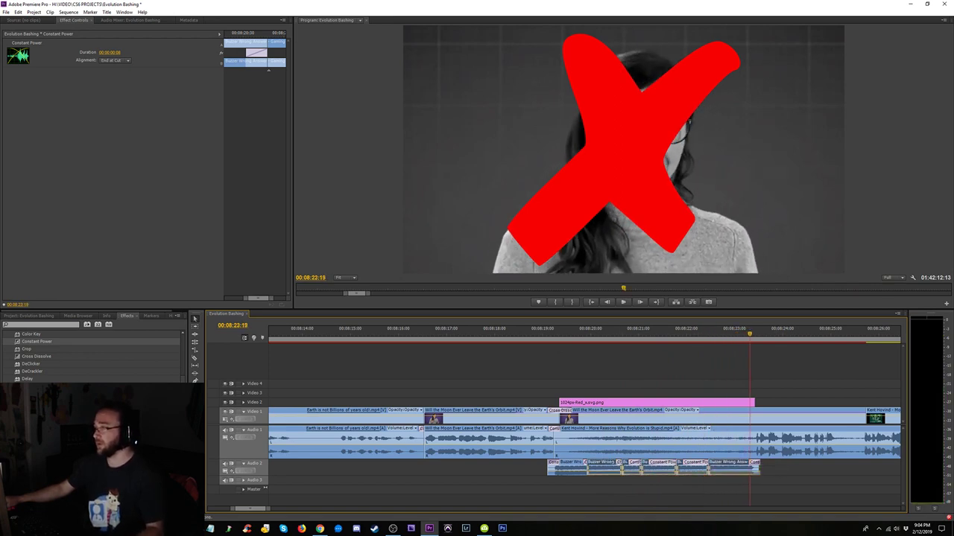
- Remove the buzzer copies after the second one on Audio 2 and try adjusting the second buzzer's speed and duration
drag(603, 463, 637, 468)
key(ctrl+z)
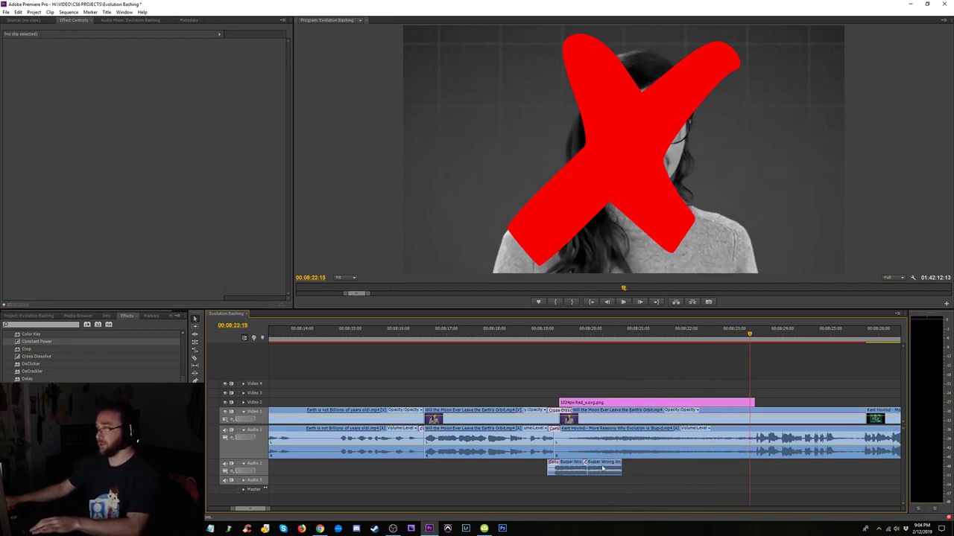
right_click(601, 465)
click(625, 371)
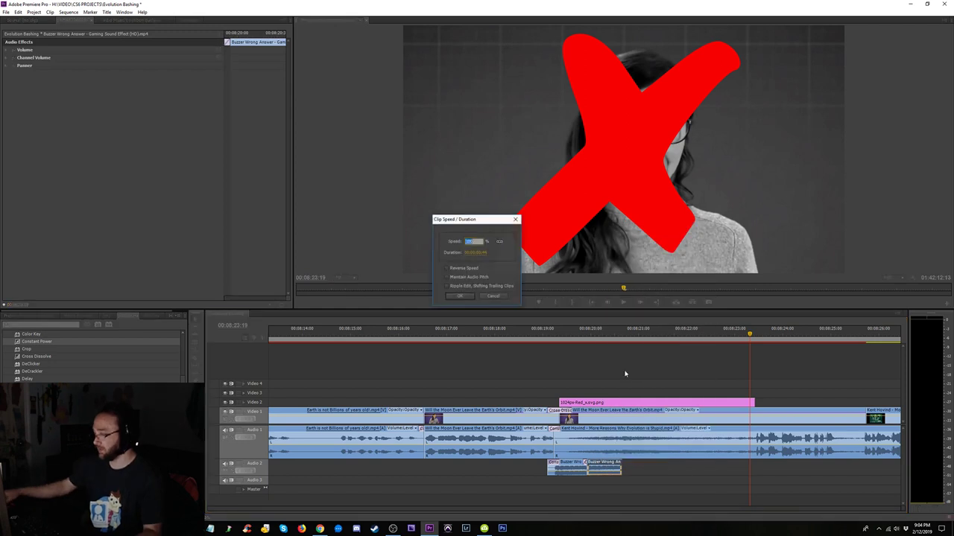
key(Return)
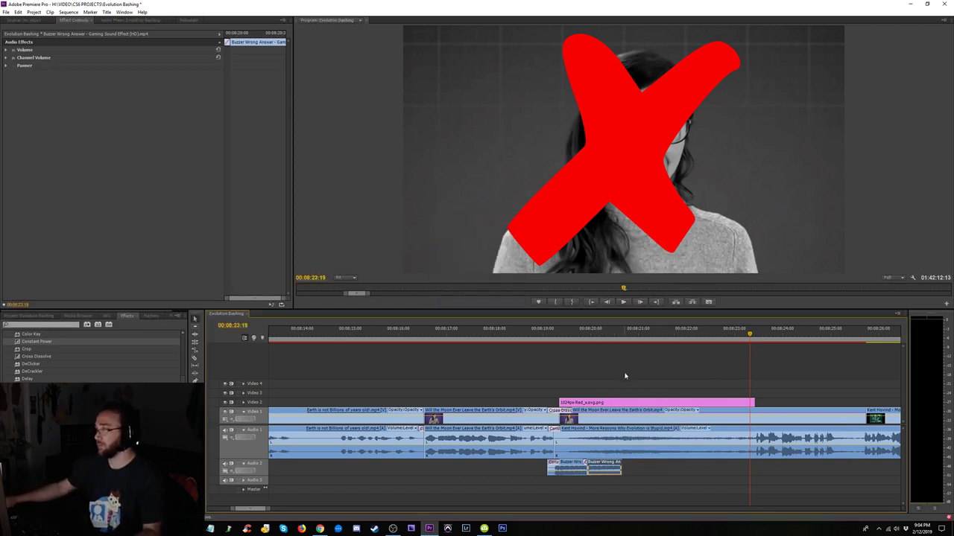
key(ctrl+z)
drag(736, 488, 636, 474)
key(ctrl+z)
- Retry the second buzzer's speed and duration adjustment and clear anything that follows it on Audio 2
right_click(604, 466)
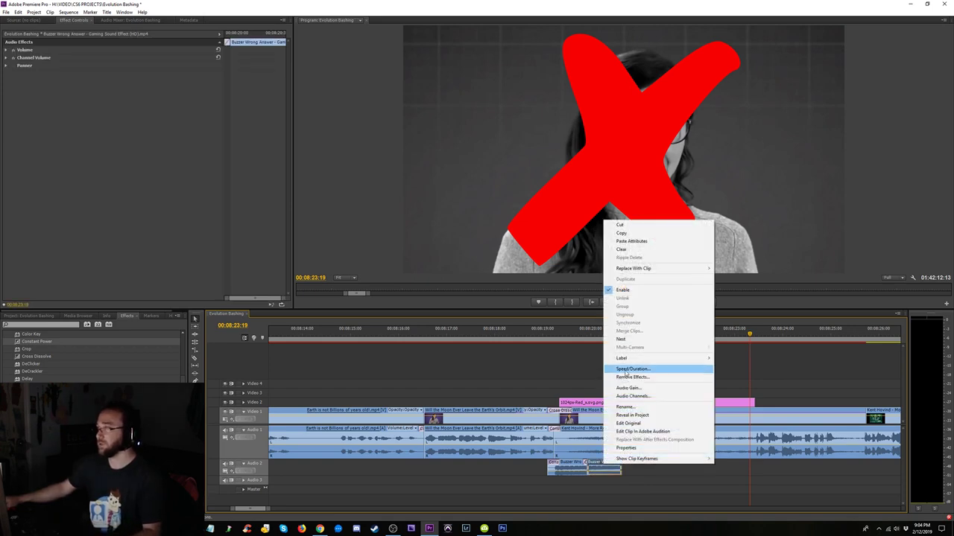
click(626, 370)
key(Return)
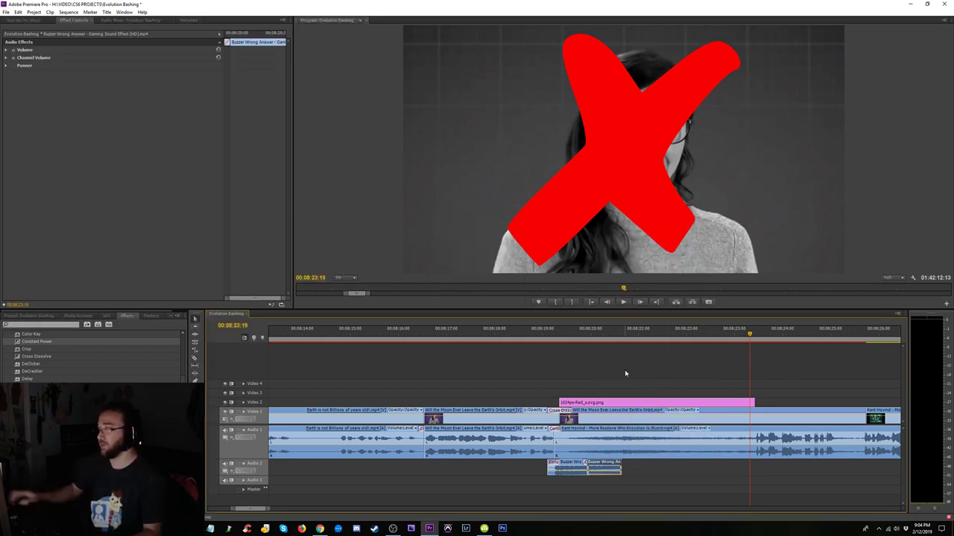
drag(639, 488, 768, 467)
key(Delete)
click(602, 469)
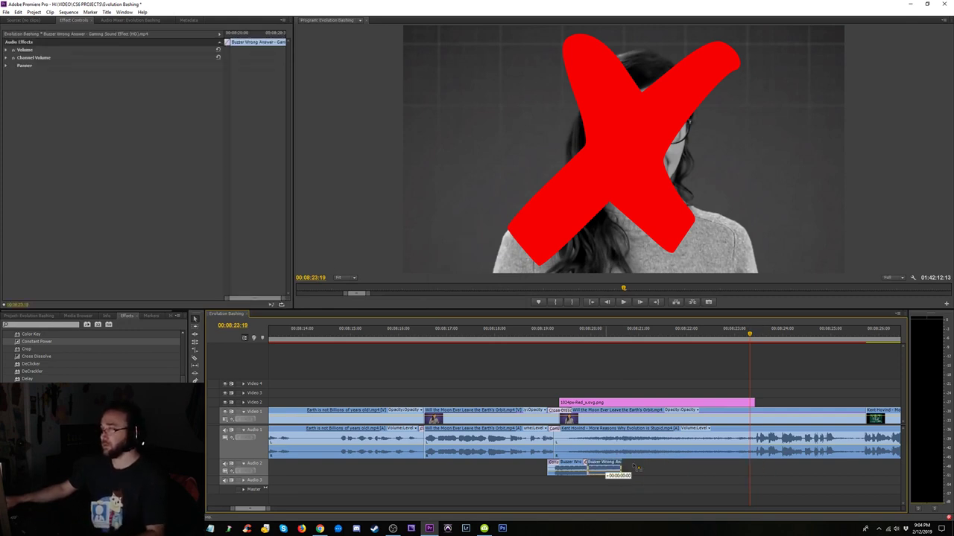
drag(637, 468, 661, 468)
right_click(632, 468)
click(670, 369)
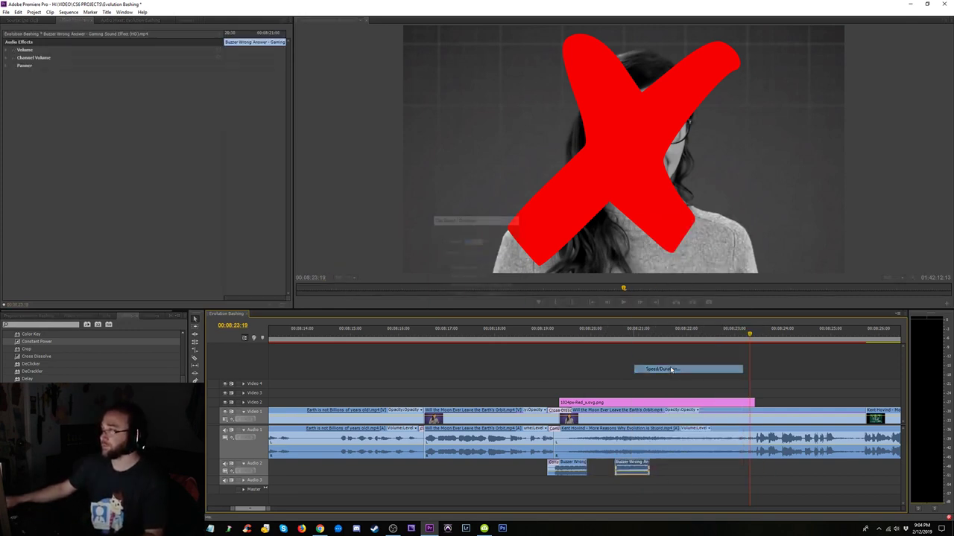
key(Escape)
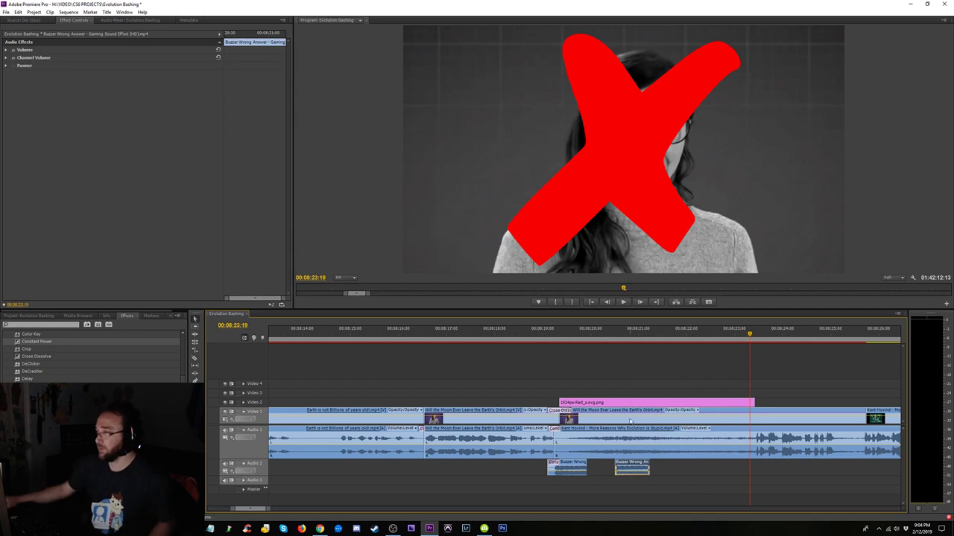
click(629, 335)
key(space)
key(space)
key(ctrl+z)
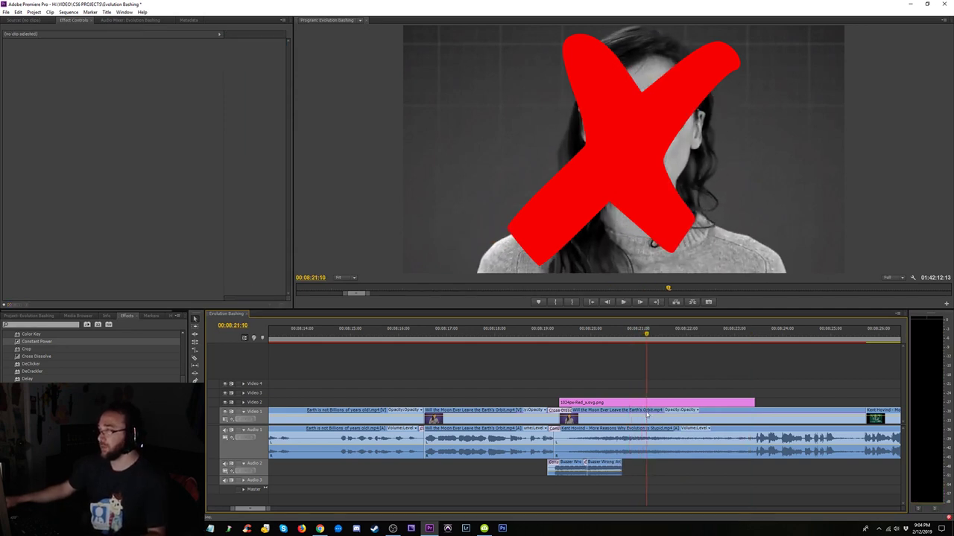
- Pull the second buzzer clip away from the first on Audio 2 and slow it to 50% with Maintain Audio Pitch on
click(605, 467)
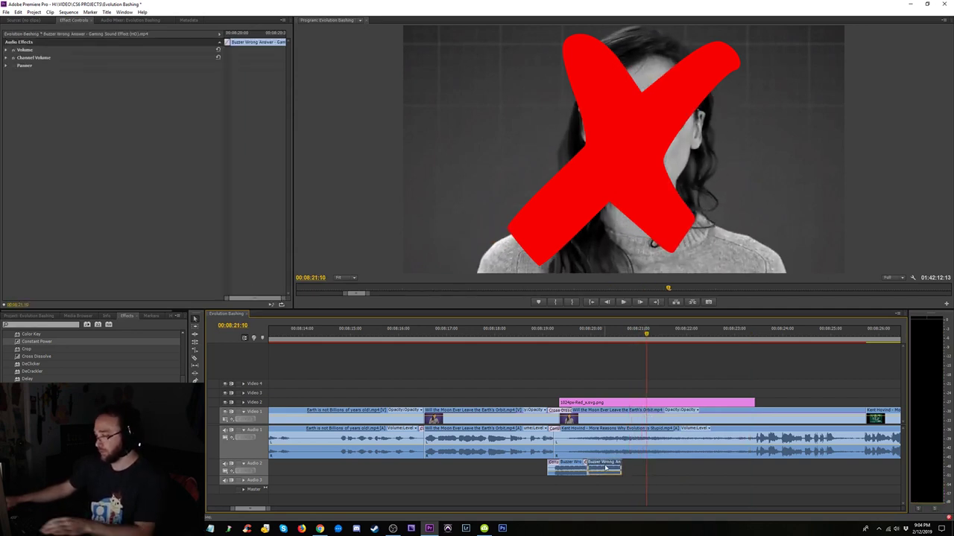
drag(606, 467, 627, 466)
right_click(627, 466)
click(661, 368)
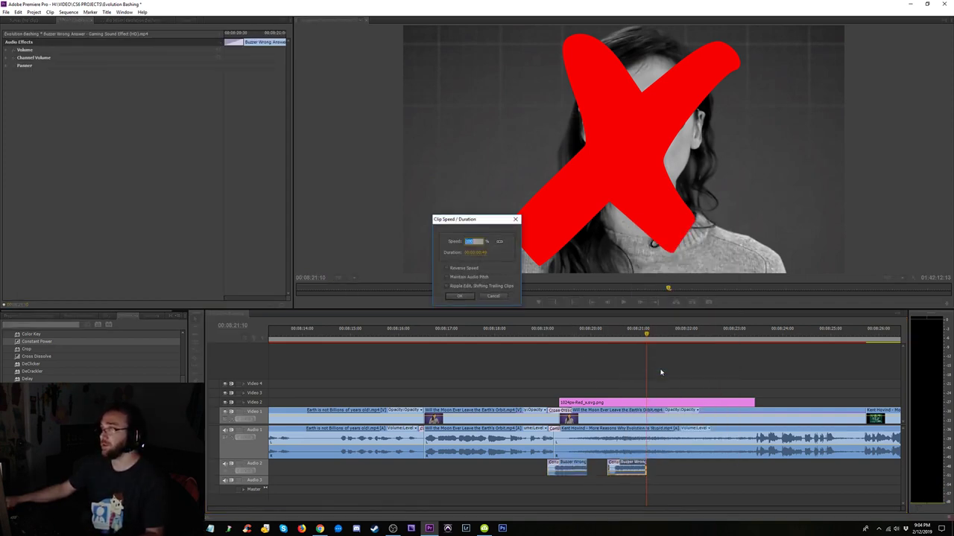
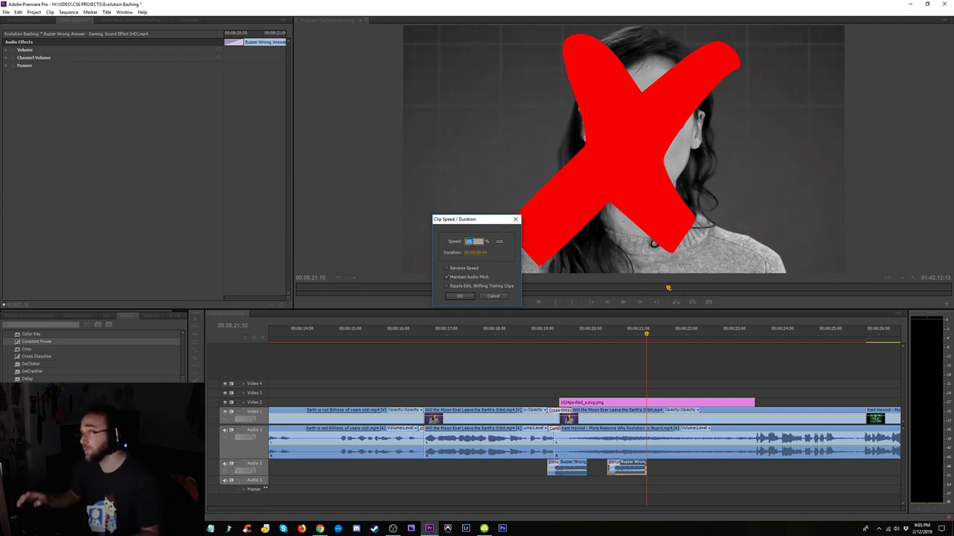
text(50)
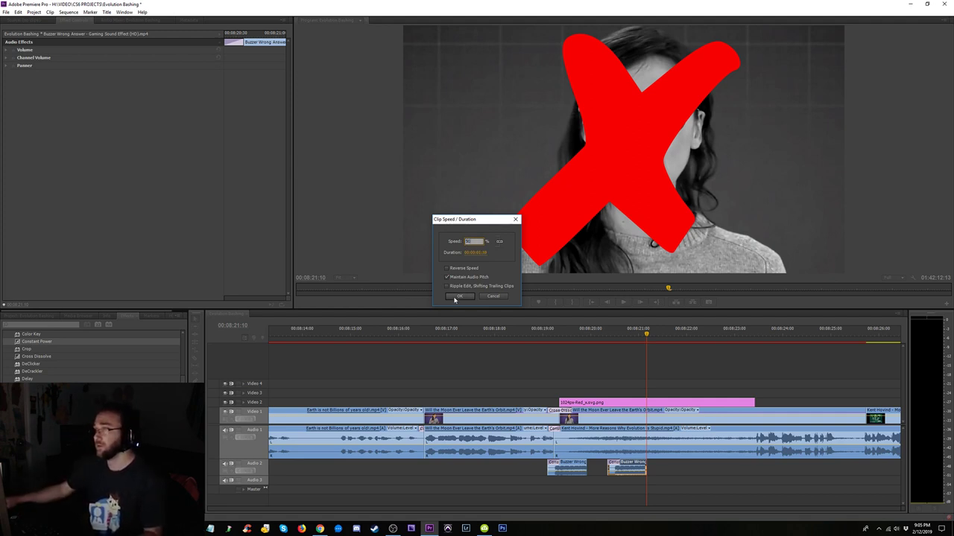
click(455, 297)
- Join the second buzzer to the first one without its opening transition and set the second buzzer's speed to 30%
click(611, 475)
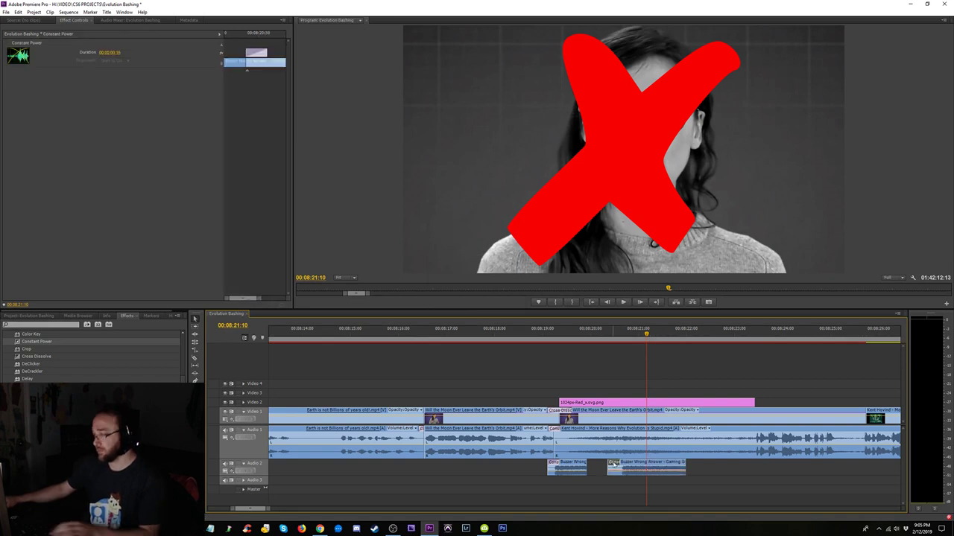
mouse_move(626, 464)
mouse_down()
mouse_move(601, 463)
mouse_move(612, 466)
mouse_up()
right_click(623, 470)
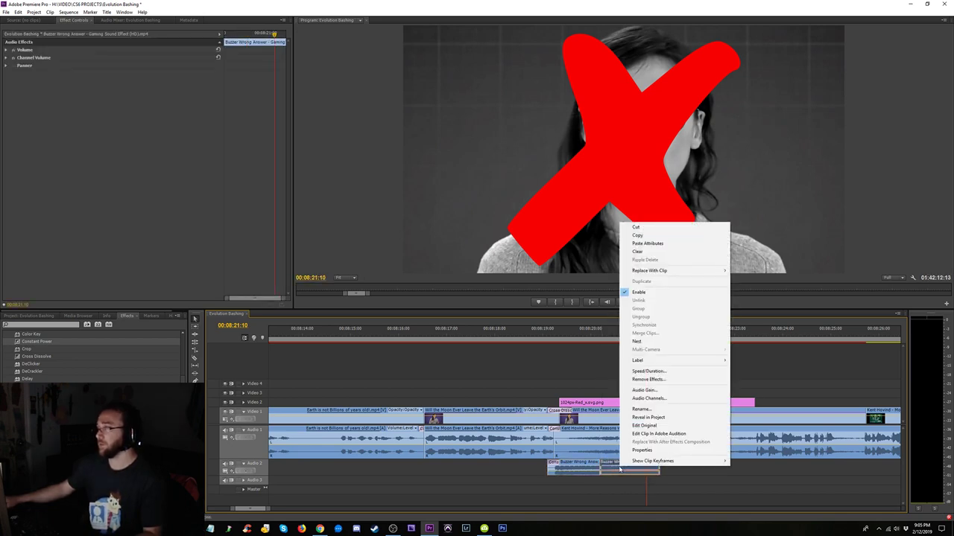
click(649, 371)
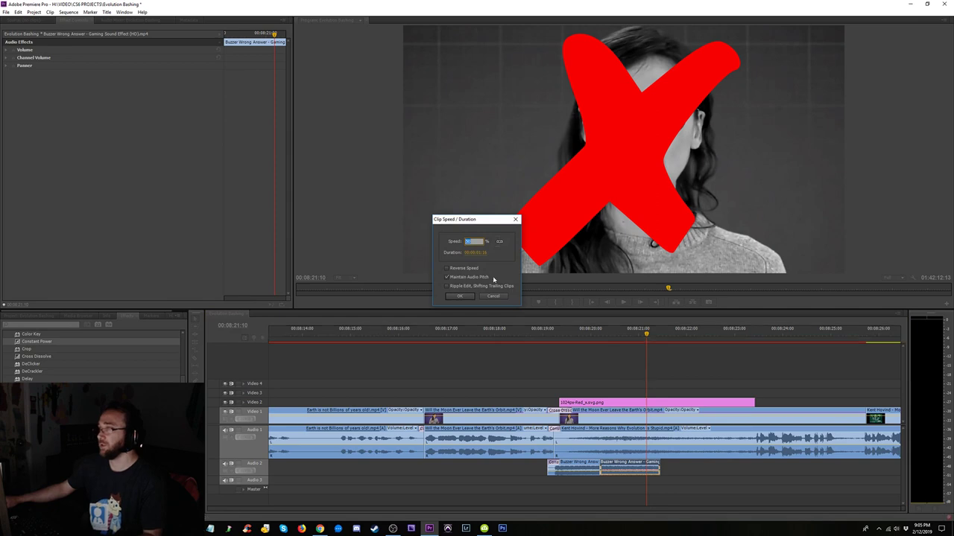
key(Return)
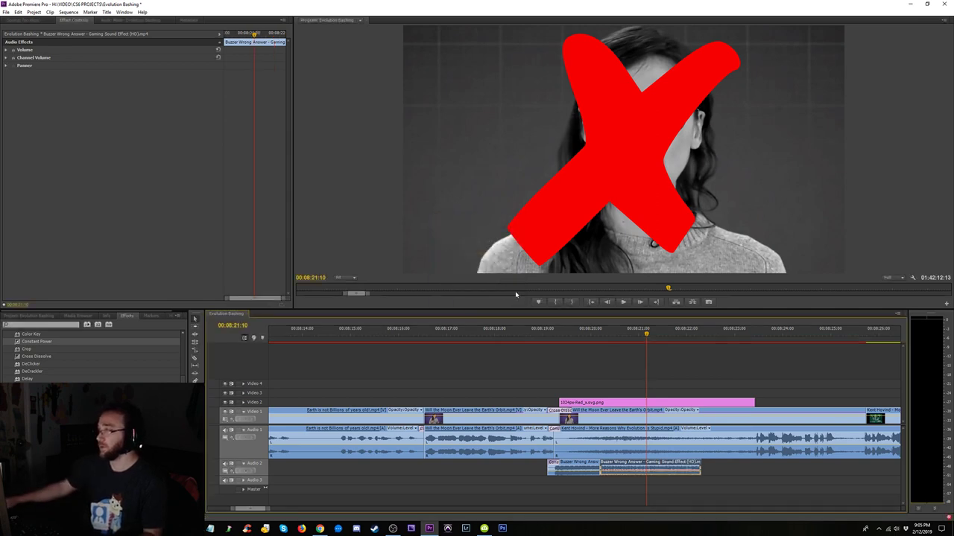
- Extend the second buzzer's end to slightly past the end of the red X overlay and play the section back
drag(708, 468, 764, 468)
key(space)
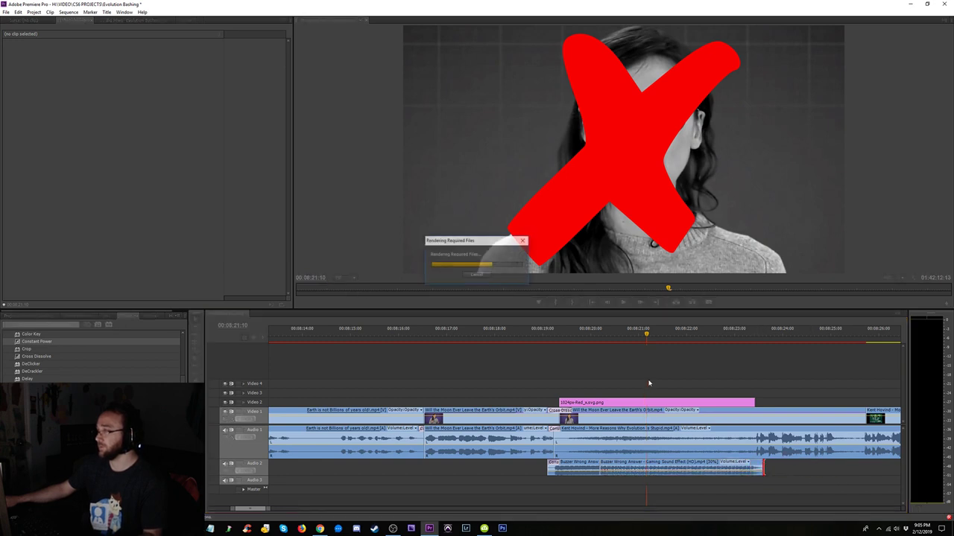
key(space)
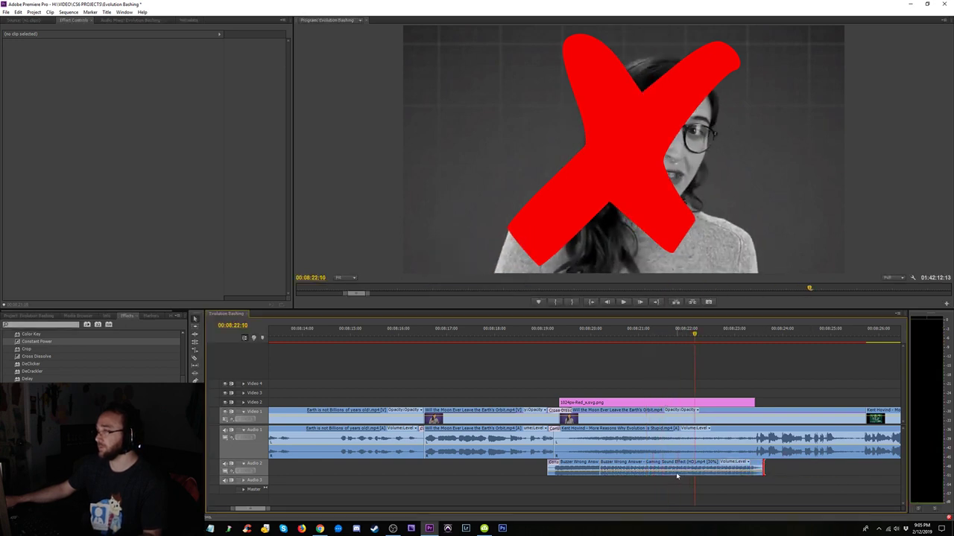
click(676, 474)
click(677, 475)
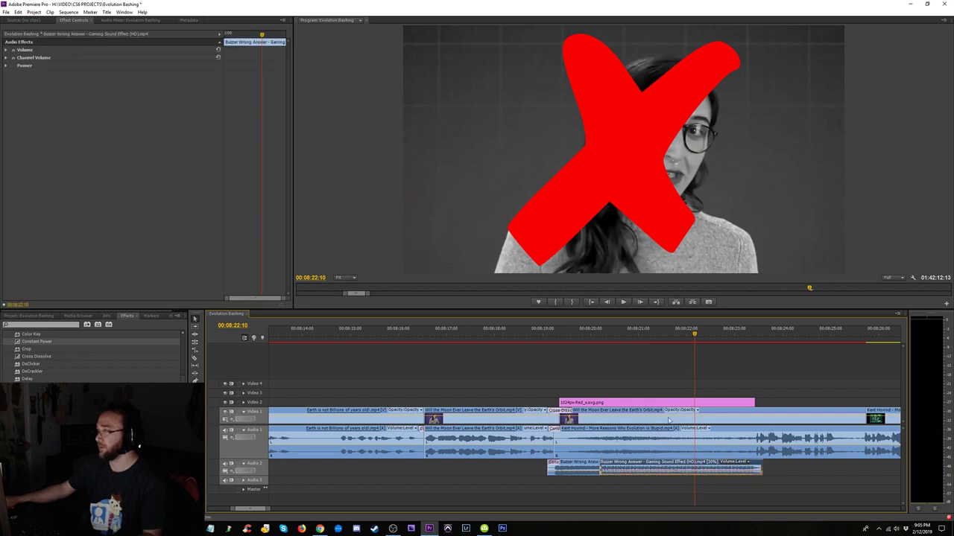
key(space)
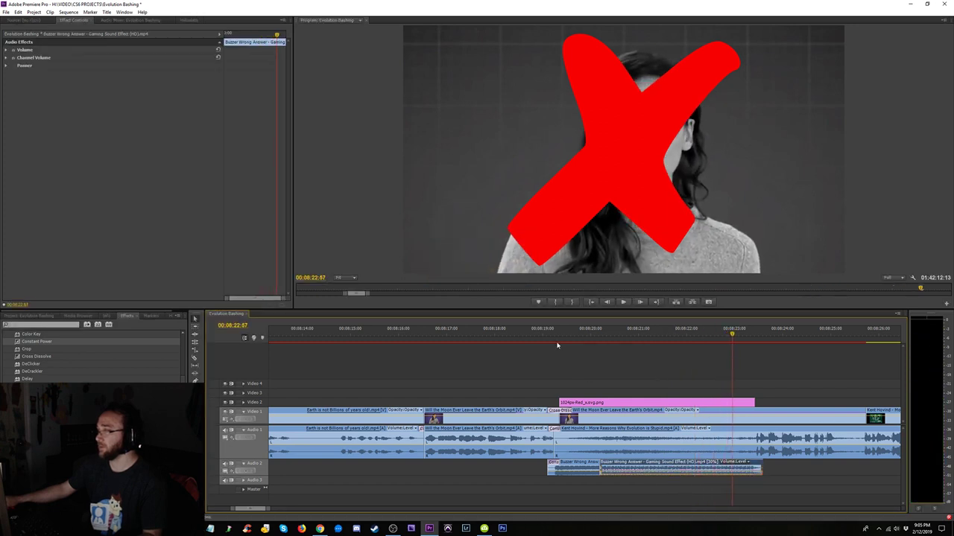
click(544, 337)
key(space)
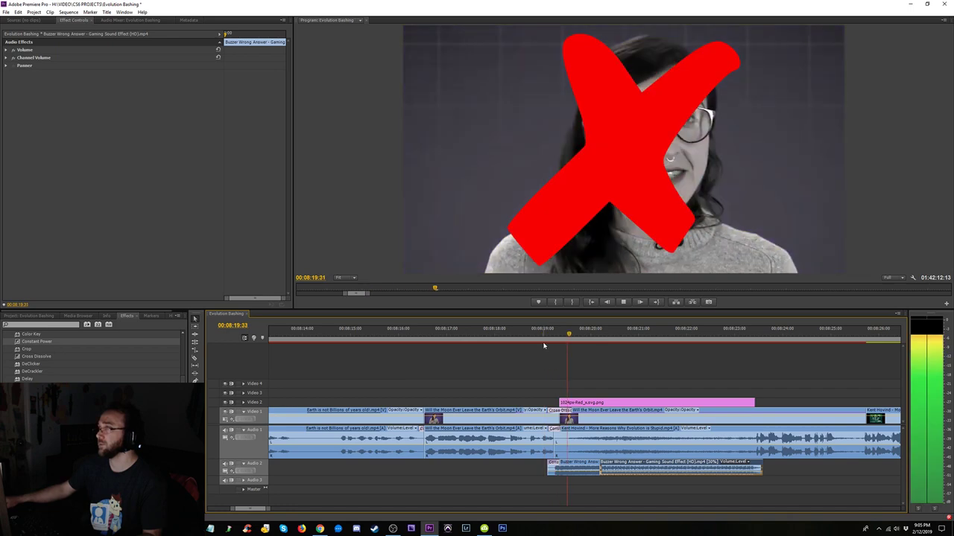
key(space)
- Apply a Constant Power transition at the cut between the two buzzer clips and play it back
shift+click(590, 475)
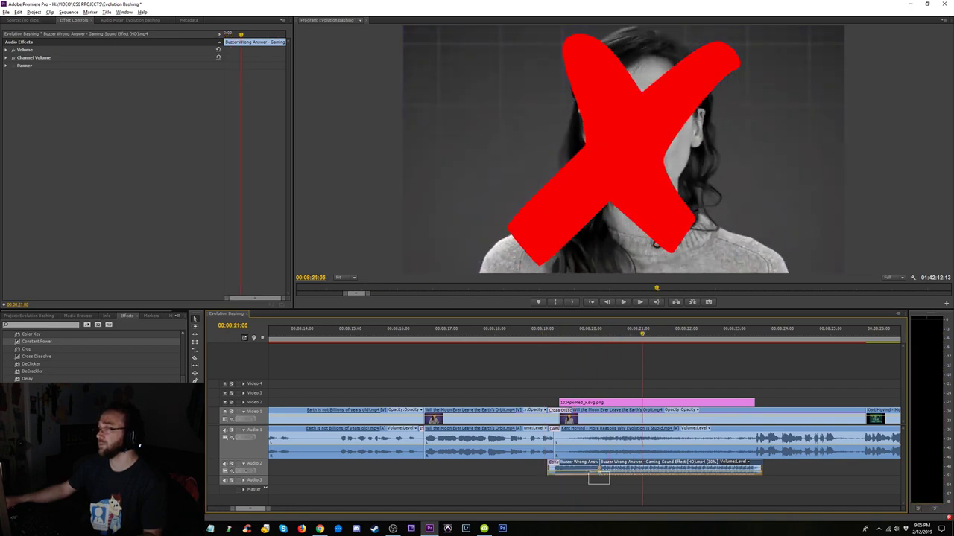
click(529, 340)
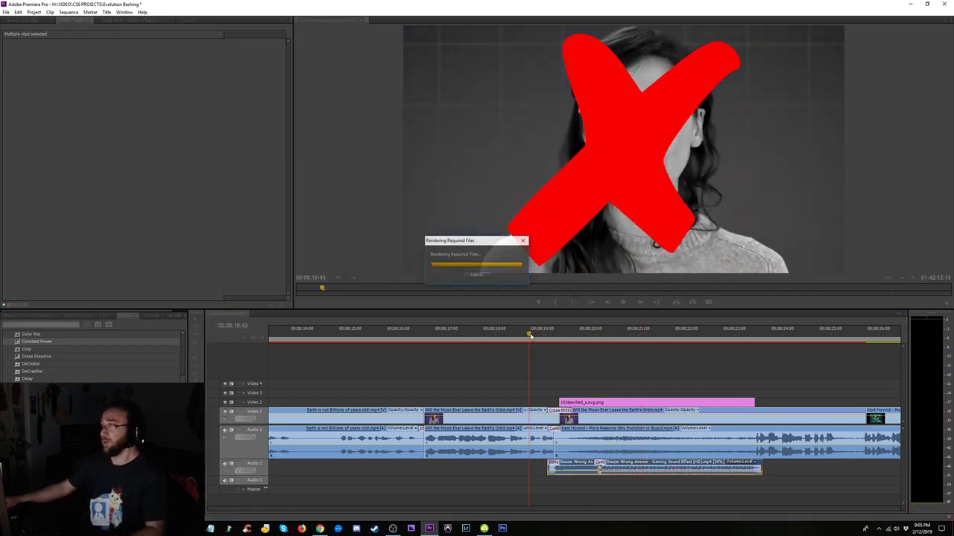
key(space)
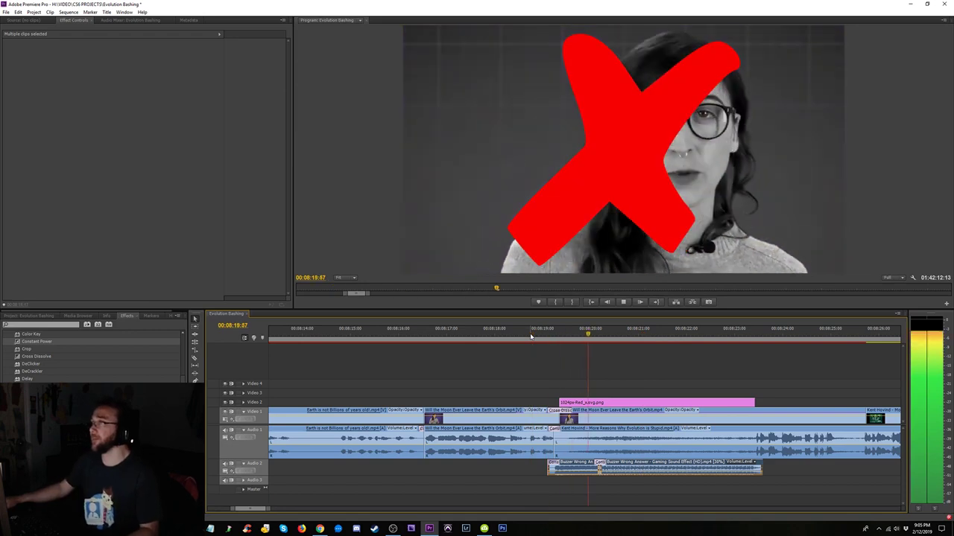
key(space)
click(545, 332)
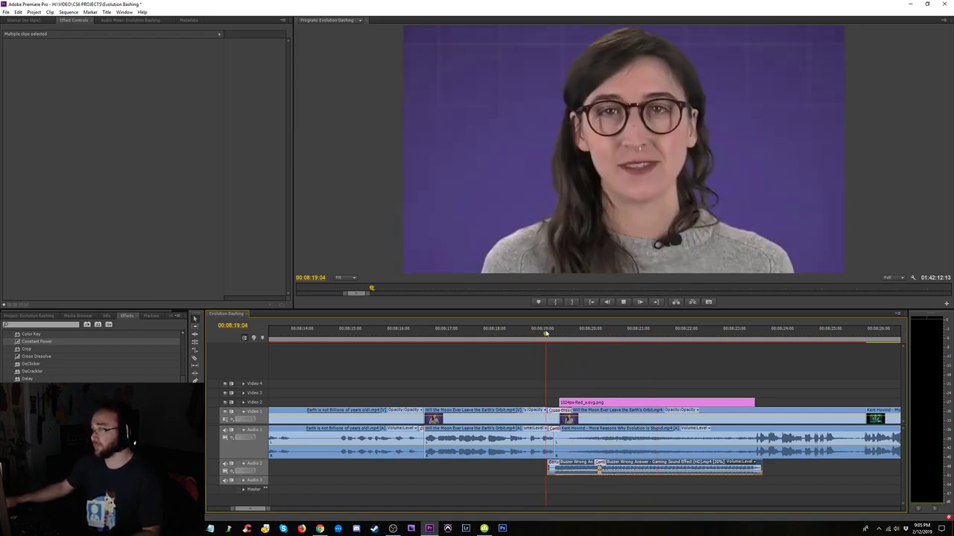
key(space)
- Shorten the start of the Constant Power transition between the buzzers to make it 9 frames long and replay the section
key(=)
key(=)
key(space)
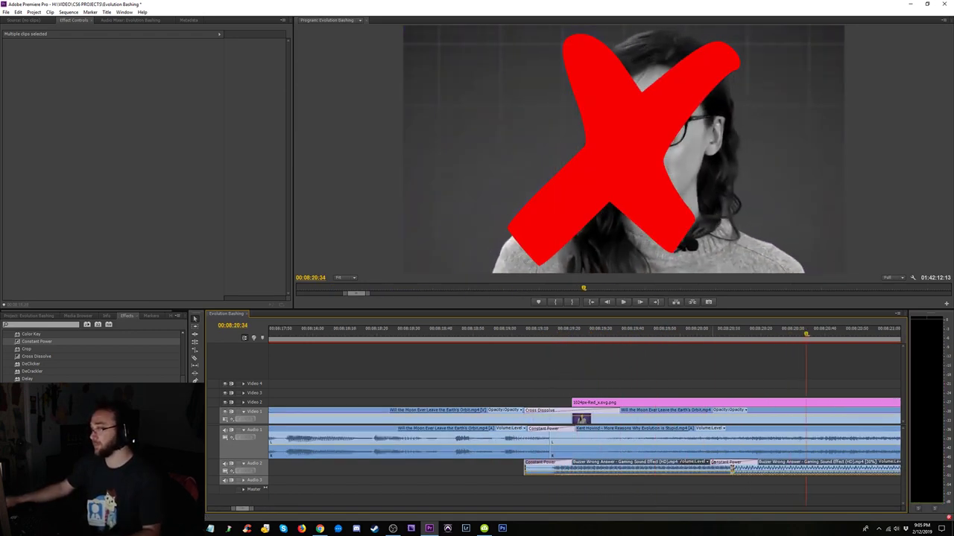
click(735, 462)
click(541, 339)
key(space)
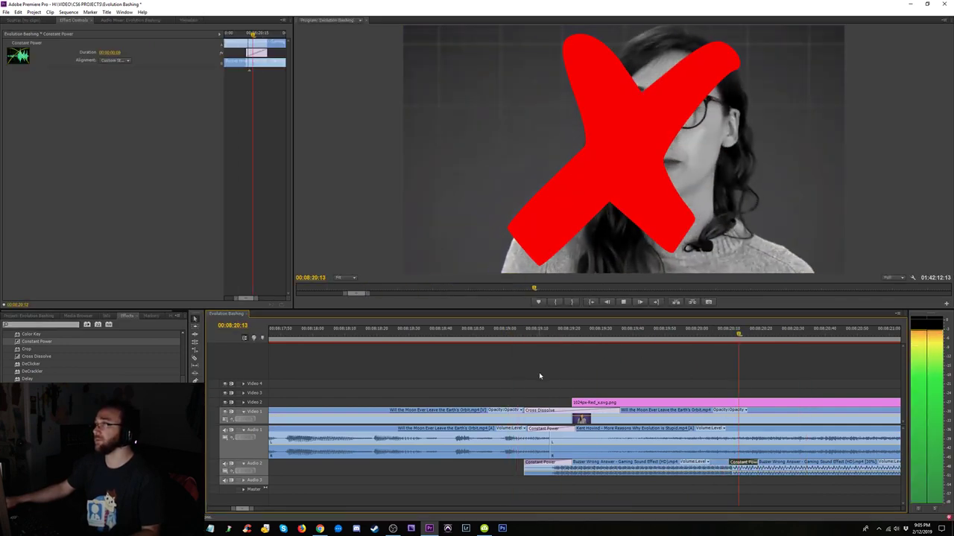
key(space)
- Remove the transition between the buzzers, tighten their cut, and reapply Constant Power centred on it, checking the result in playback
key(minus)
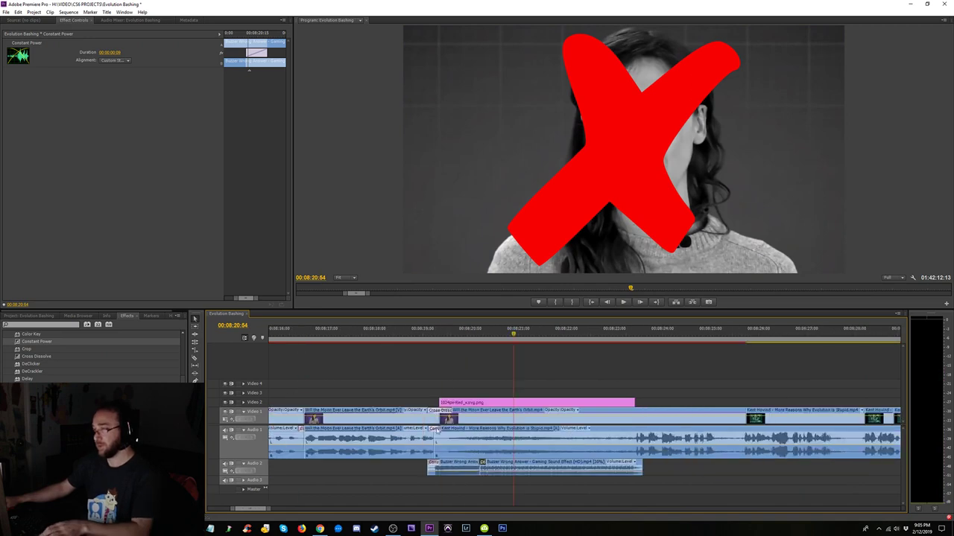
key(equal)
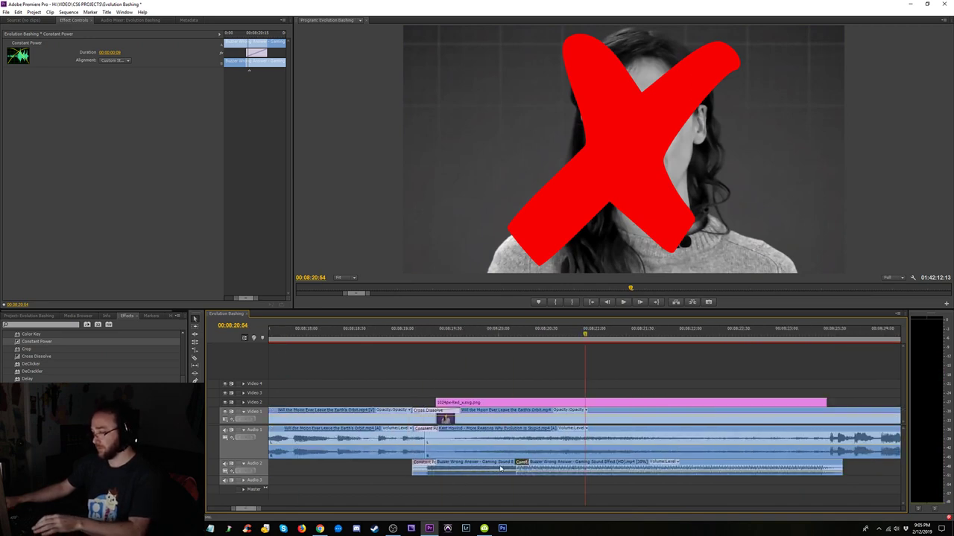
key(Delete)
drag(519, 463, 533, 464)
drag(513, 465, 526, 471)
drag(524, 490, 498, 473)
click(468, 338)
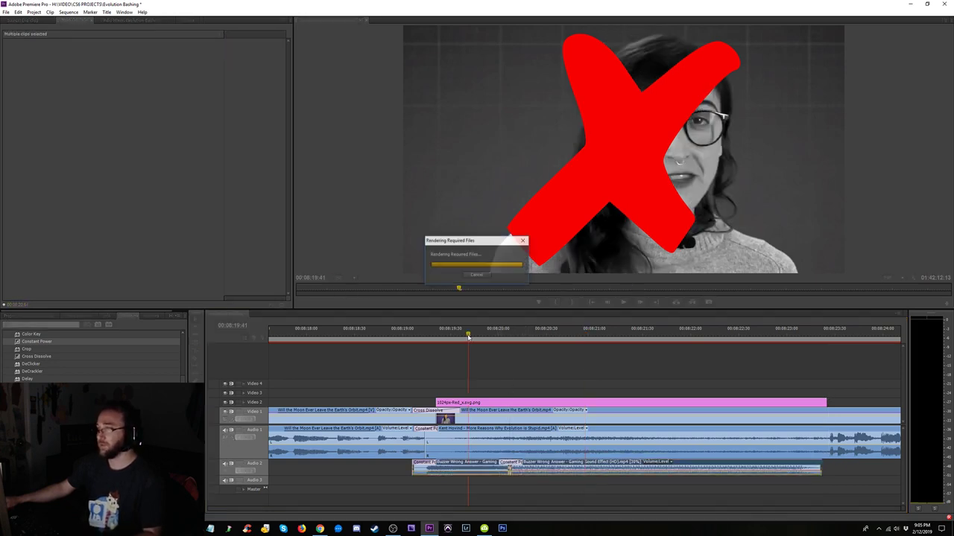
key(space)
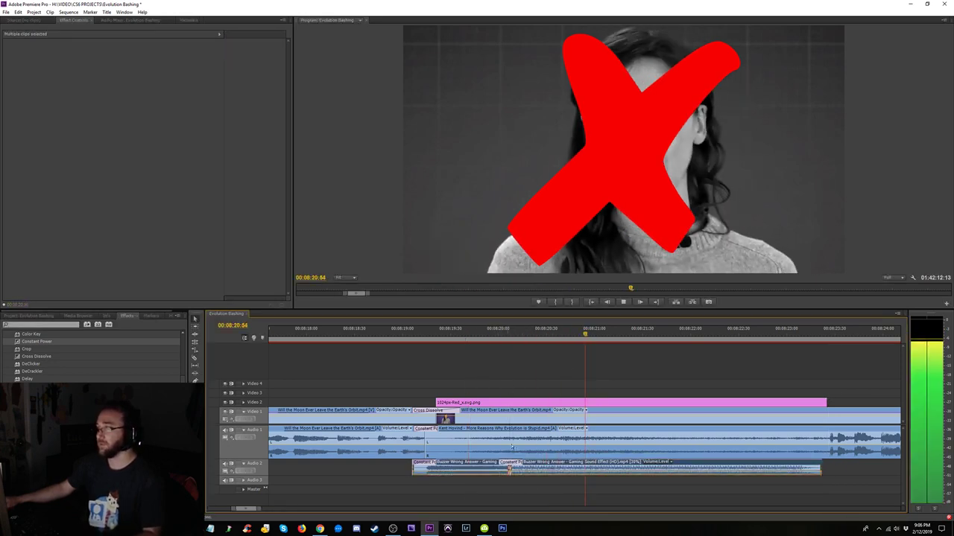
key(space)
click(410, 337)
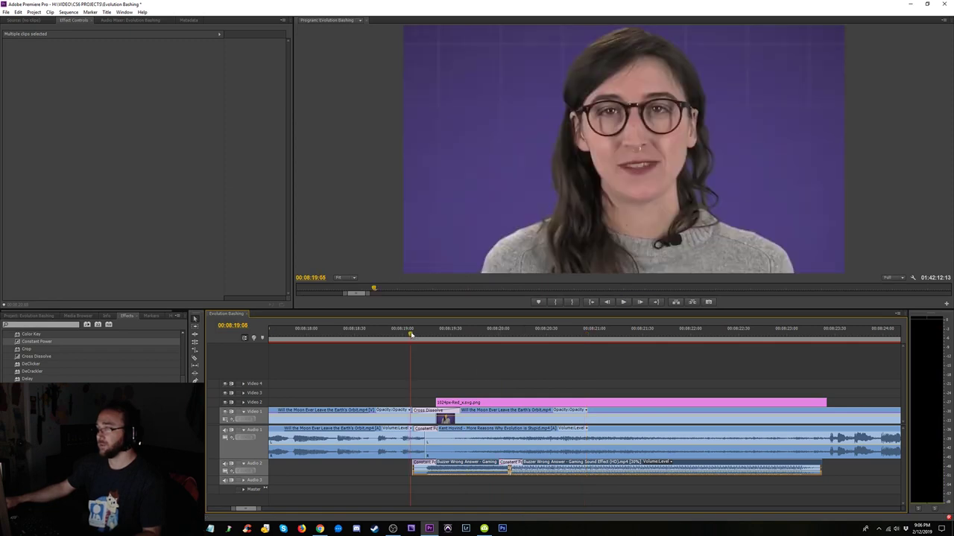
key(space)
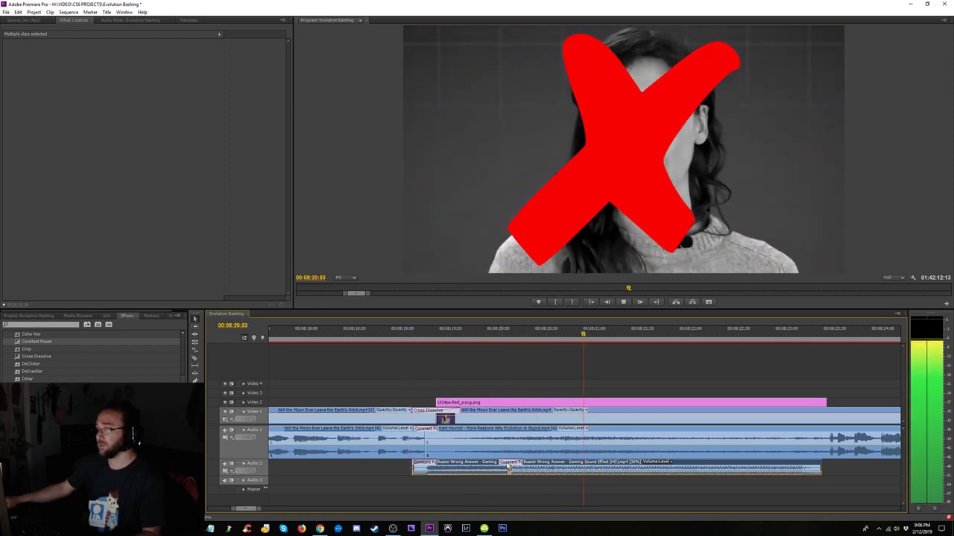
key(space)
- Try shortening the Constant Power transition between the buzzers so it ends at the cut, and play it back
click(514, 463)
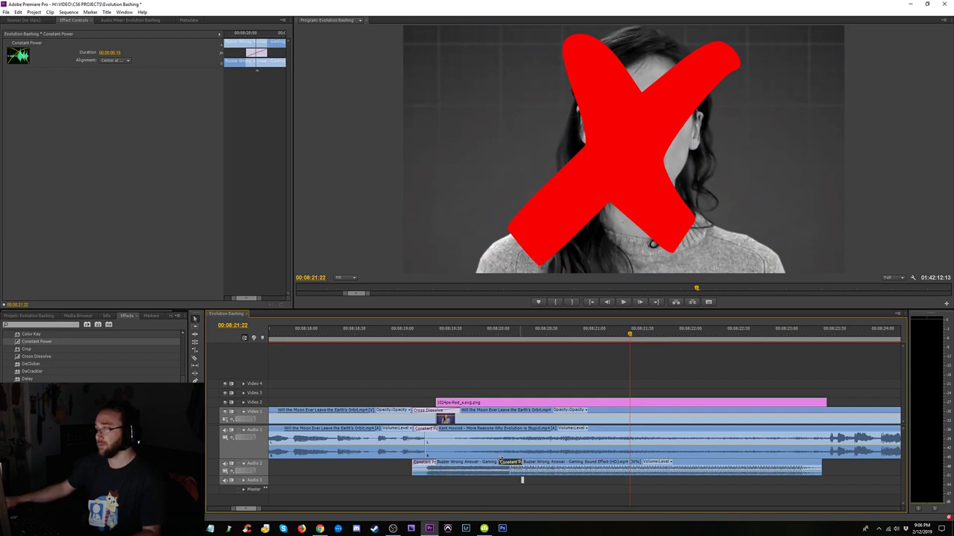
click(458, 334)
key(space)
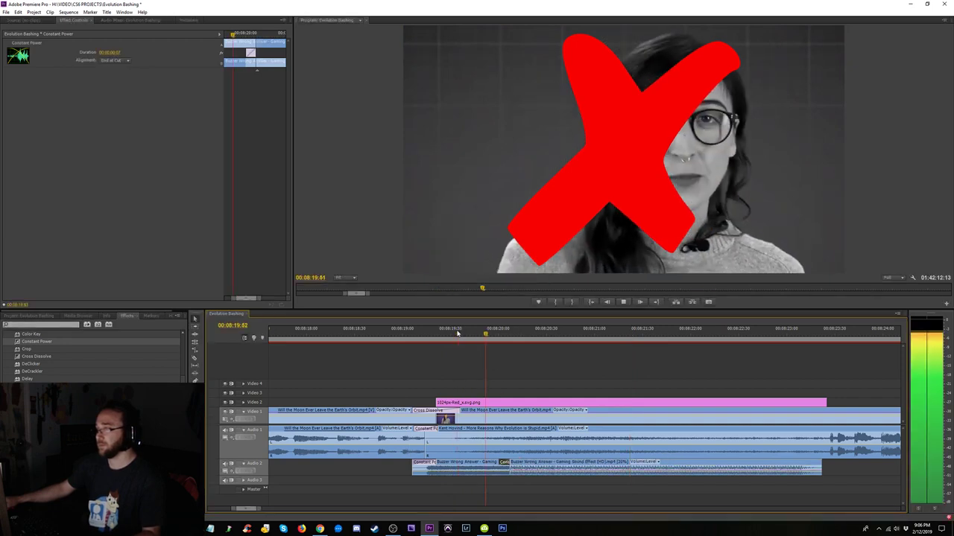
key(space)
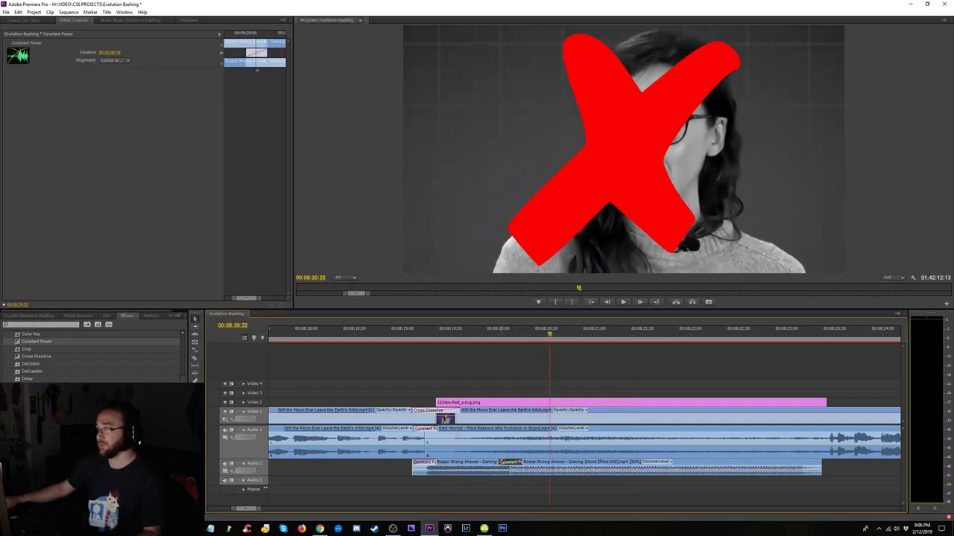
- Shorten the Constant Power transition so it starts at the cut between the buzzers and replay the section
click(464, 336)
key(space)
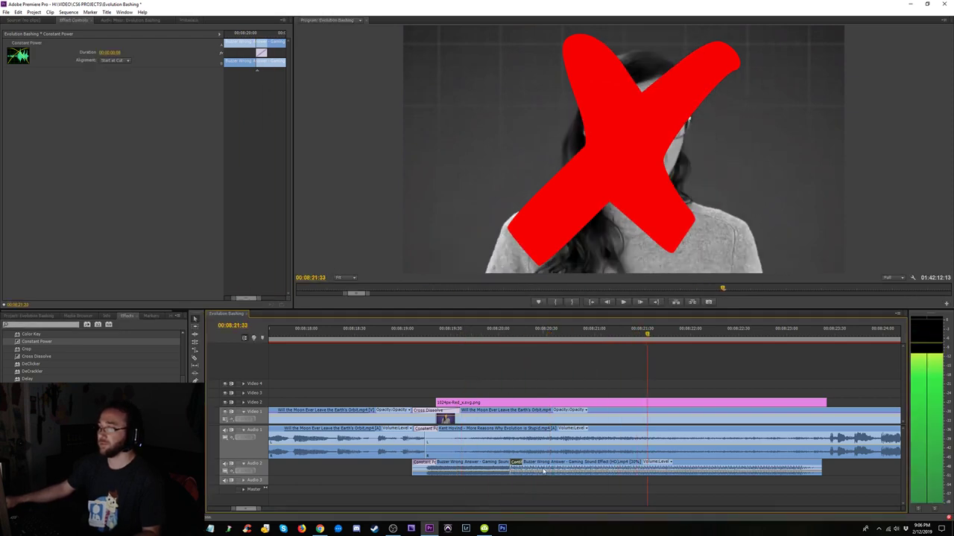
key(space)
- Match the volume levels of the two buzzer clips at -22.27 dB
click(504, 474)
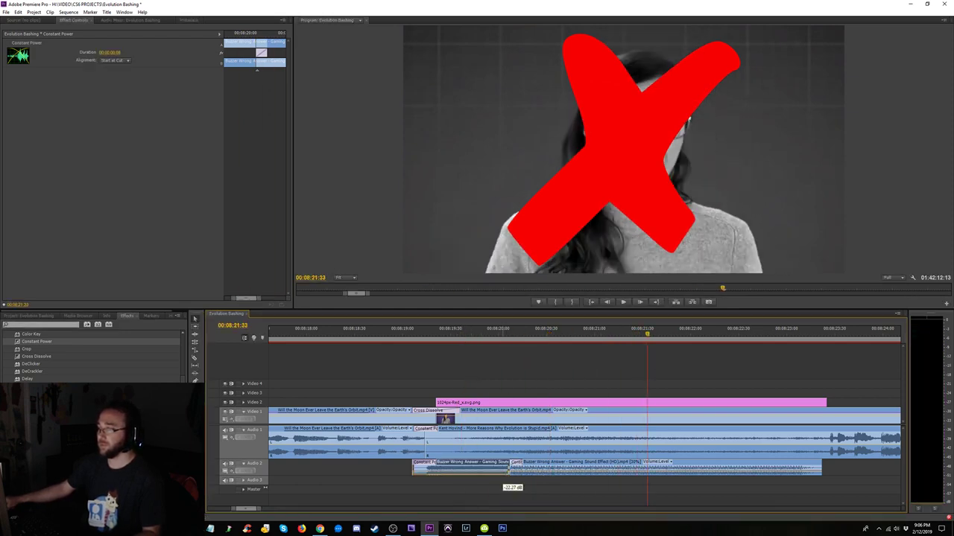
drag(510, 475, 526, 472)
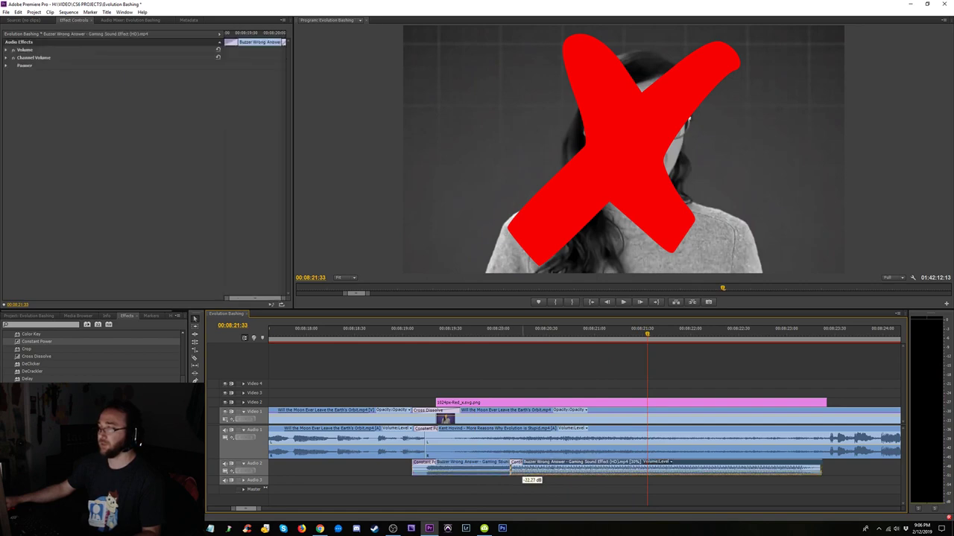
- Play back the buzzer section from just before the first buzzer to check the matched levels
click(490, 337)
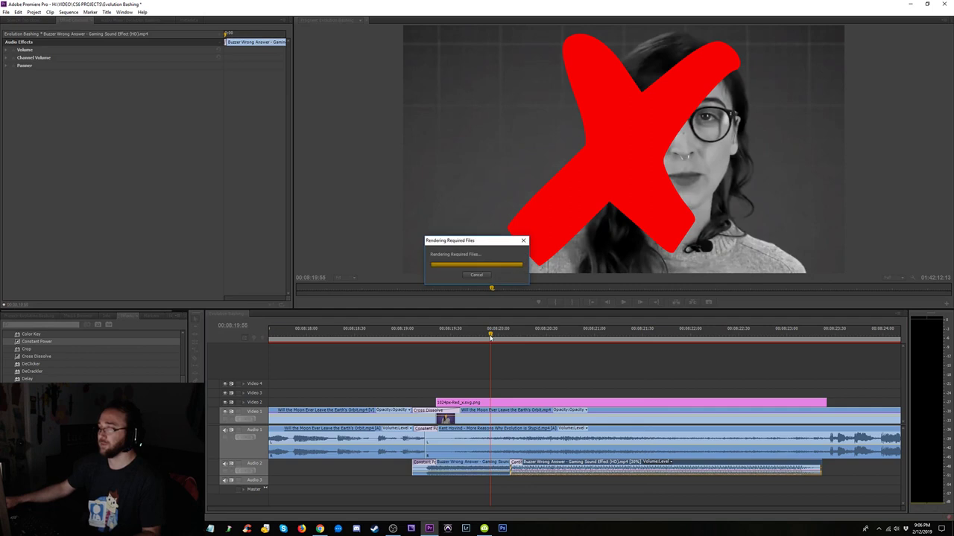
key(space)
drag(490, 336, 409, 345)
key(space)
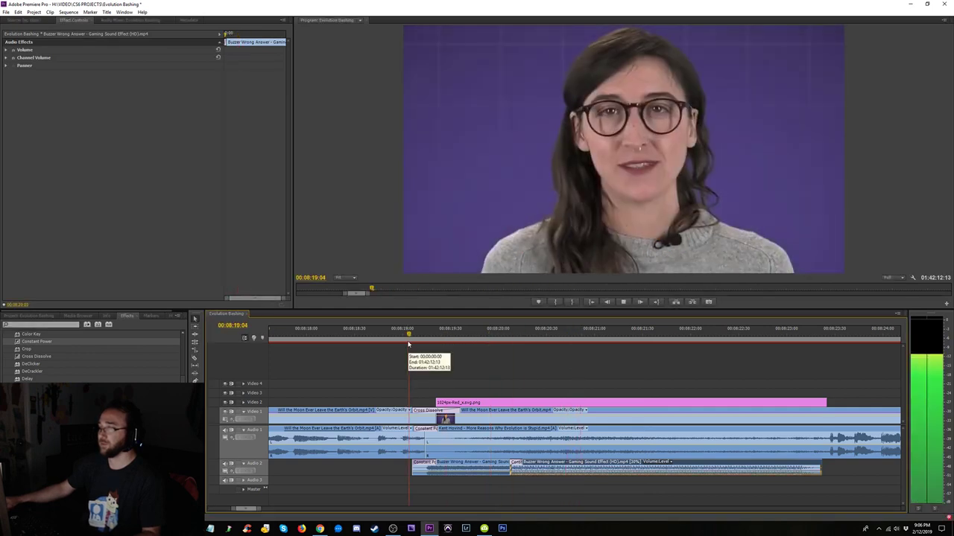
key(space)
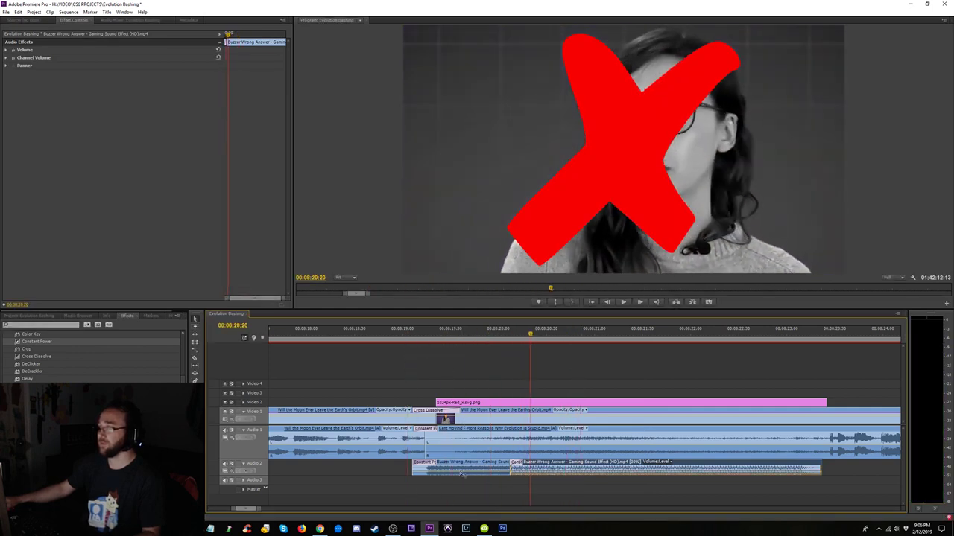
- Fine-tune the volume levels of the two buzzer clips by ear, replaying the section for each clip
click(450, 472)
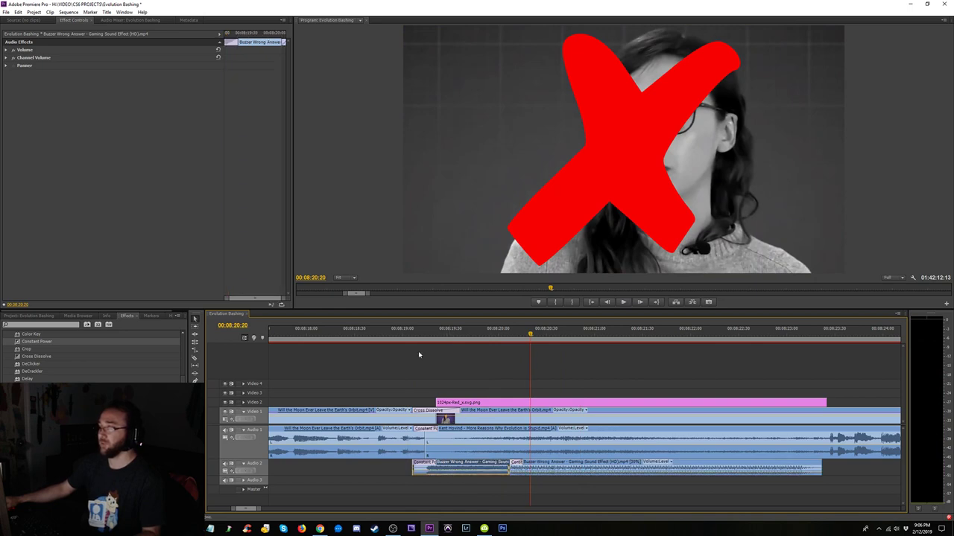
click(409, 335)
key(space)
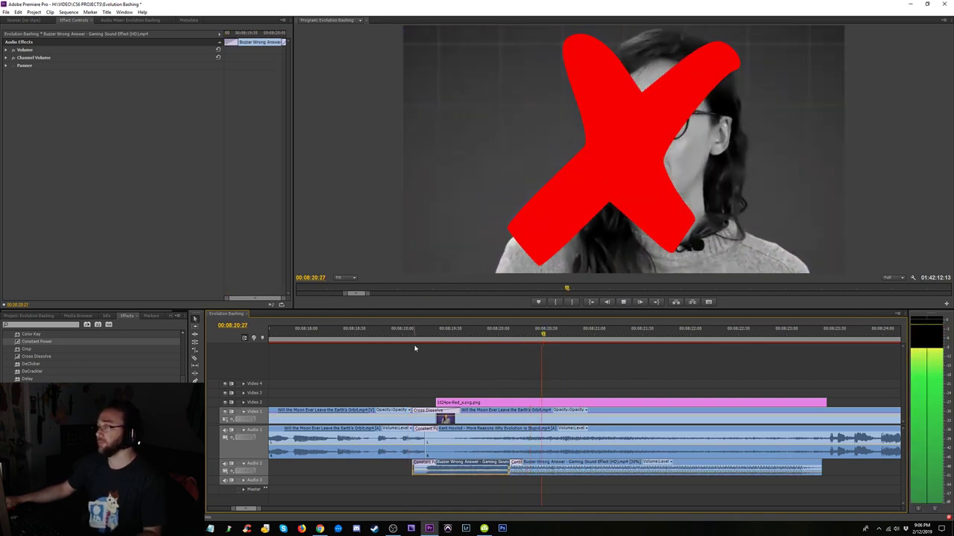
key(space)
click(547, 472)
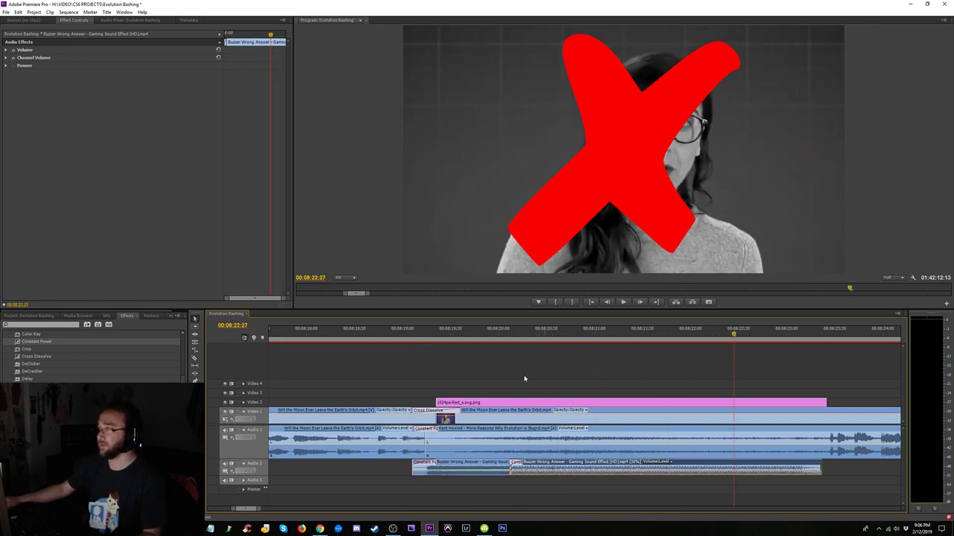
click(490, 333)
key(space)
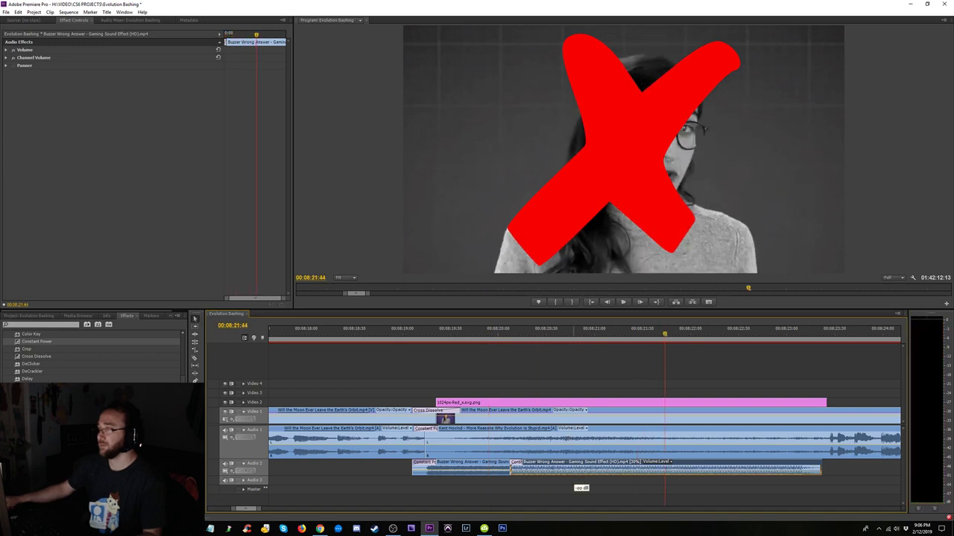
click(488, 334)
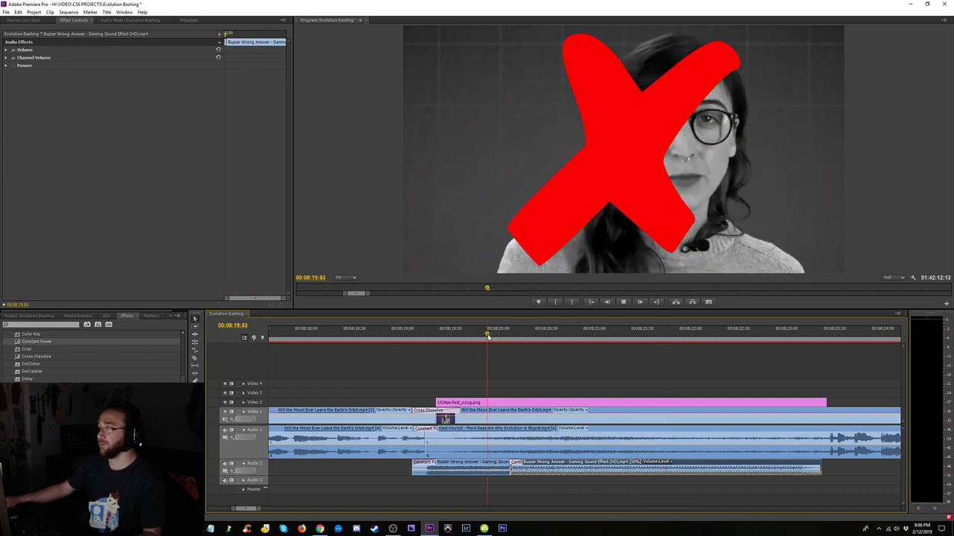
- Set the second buzzer clip's speed to 50% and fade out its end with Constant Power, checking the result in playback
right_click(584, 468)
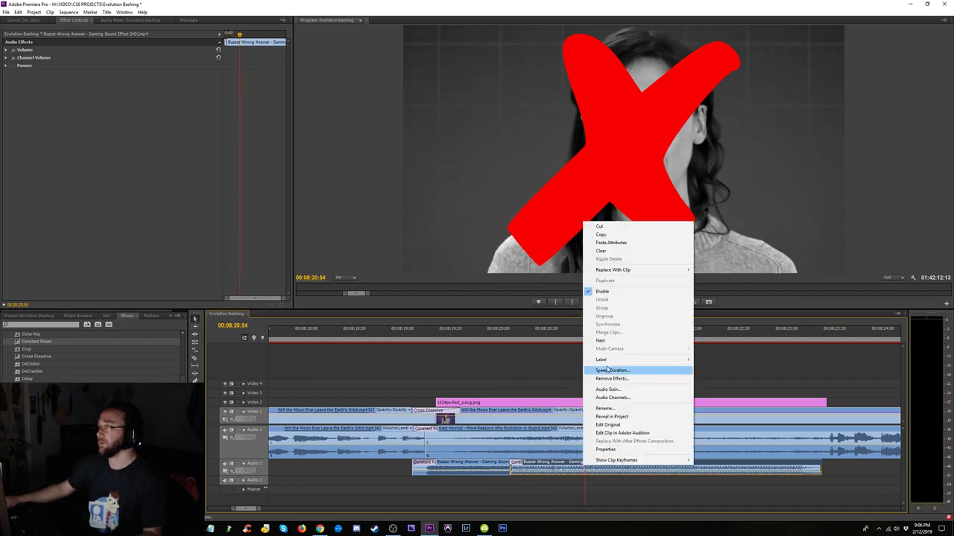
click(610, 370)
text(50)
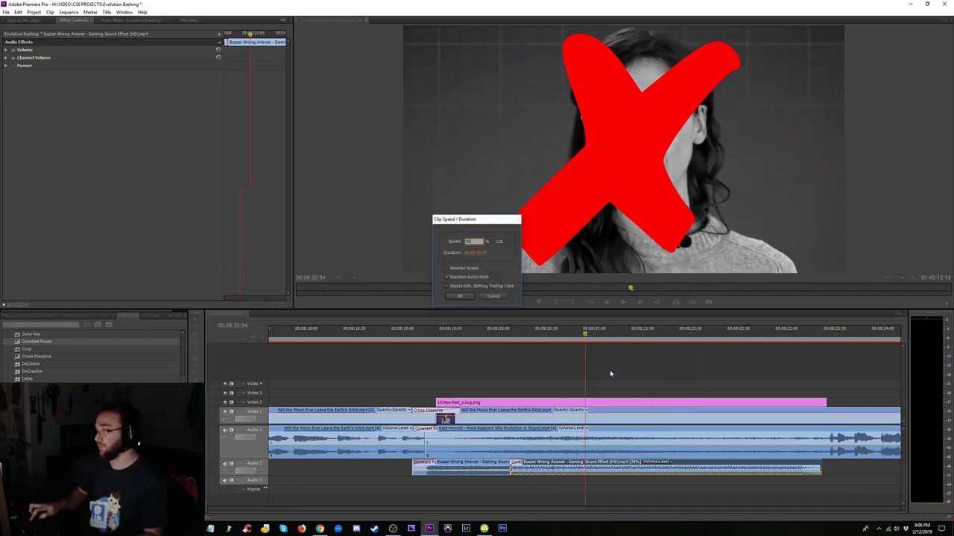
key(Return)
drag(53, 342, 593, 395)
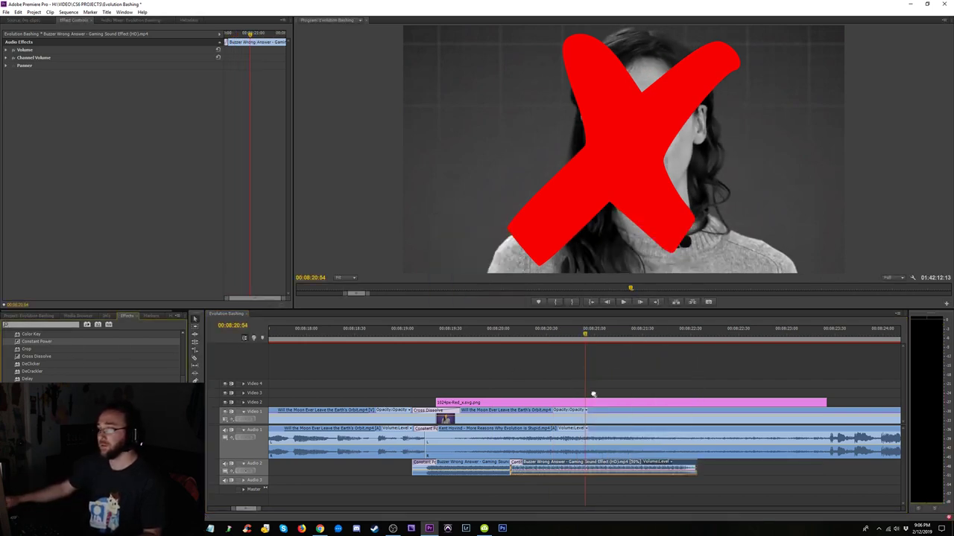
click(372, 336)
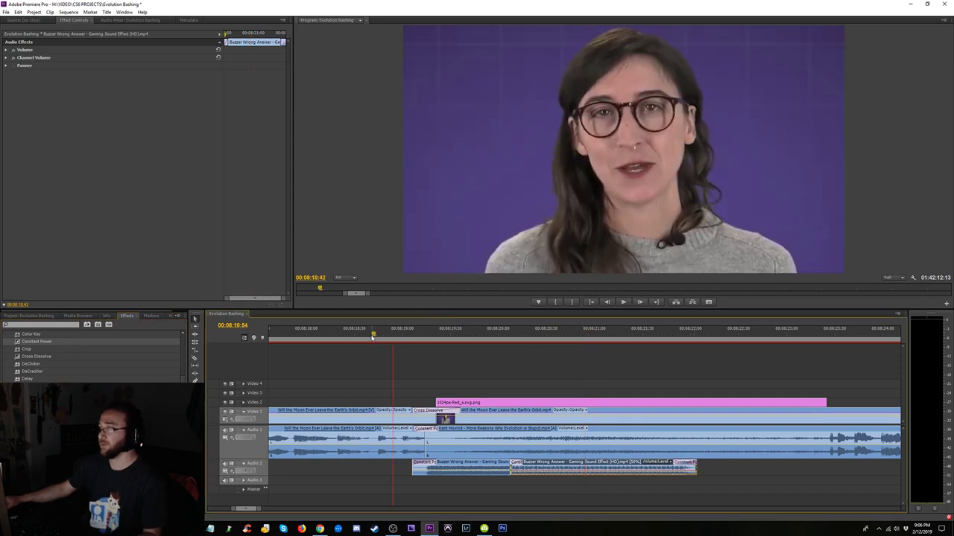
key(space)
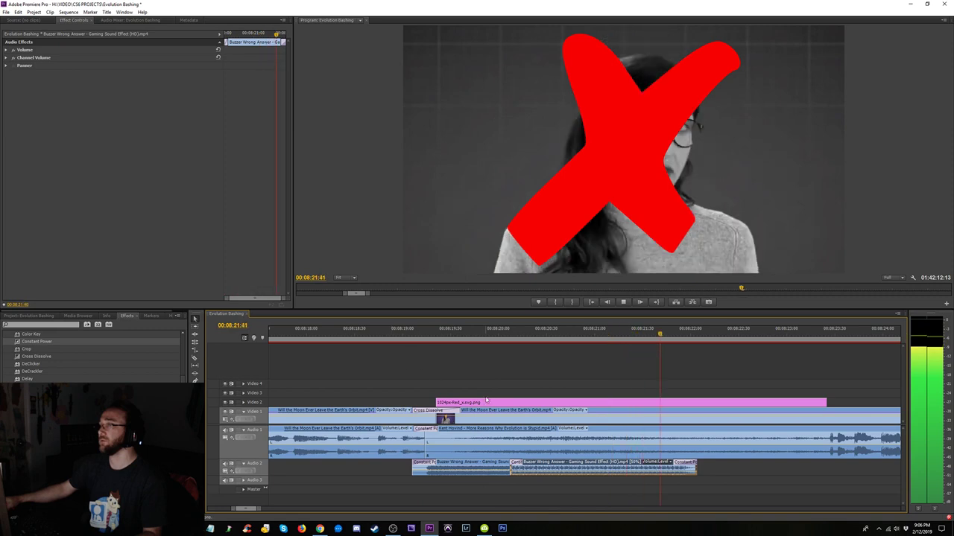
key(space)
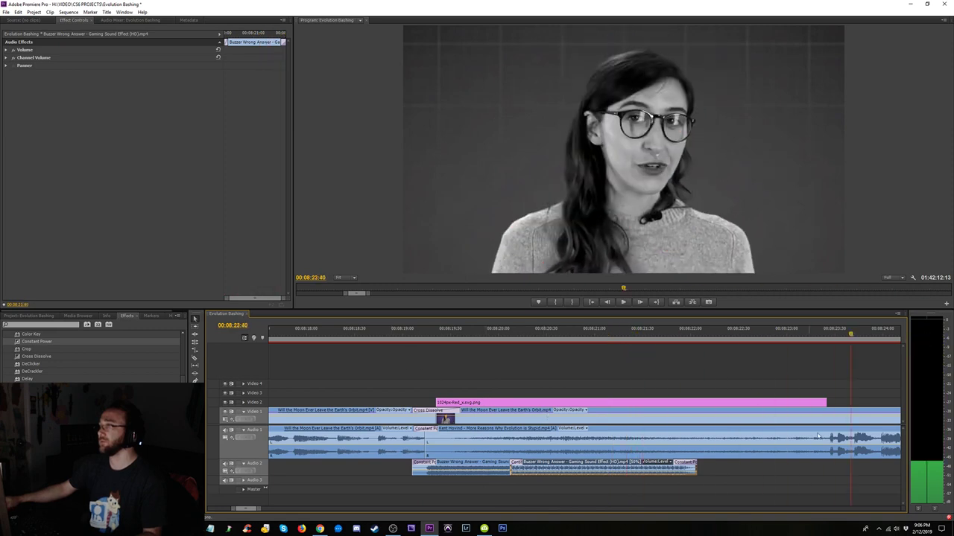
- Shorten the red X overlay to end near the end of the slowed buzzer and review the section in playback
drag(824, 403, 692, 403)
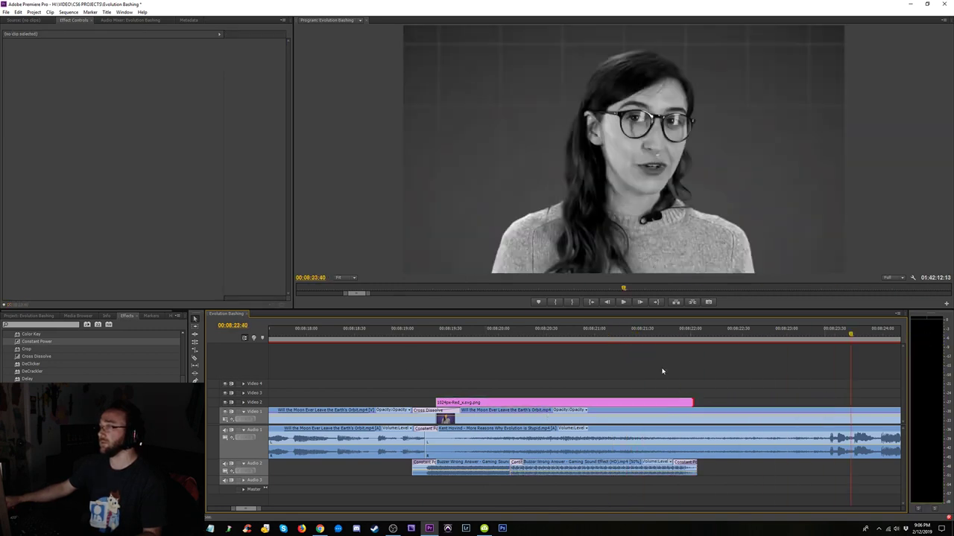
click(634, 331)
key(space)
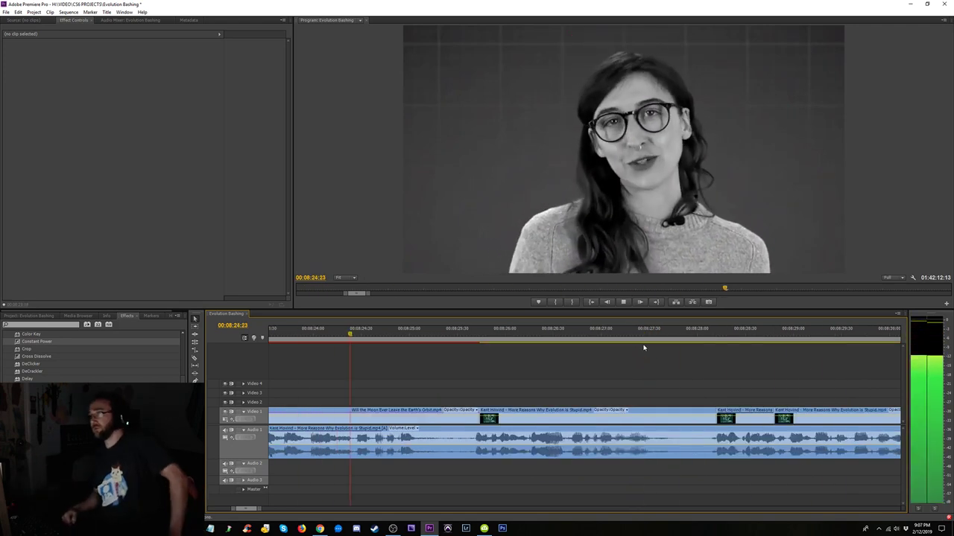
key(minus)
key(minus)
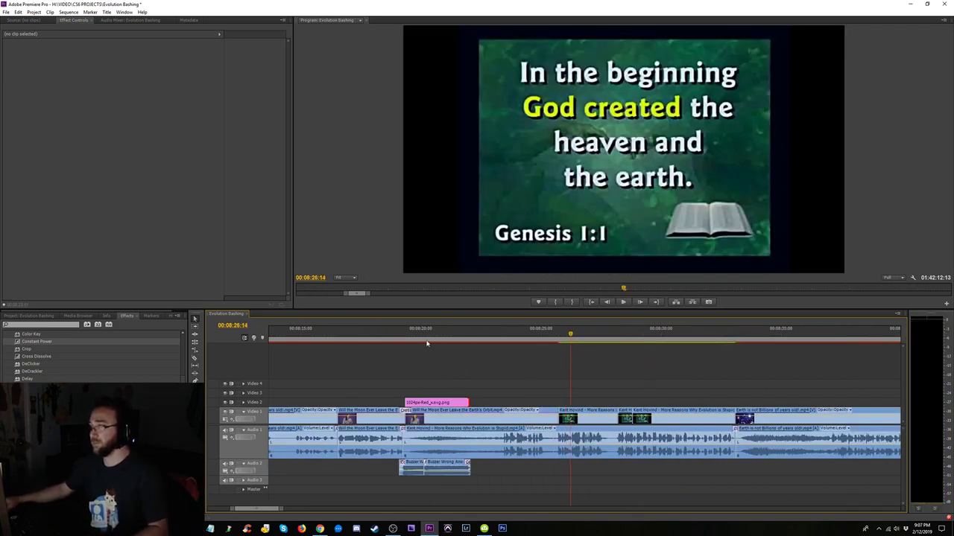
drag(418, 334, 395, 333)
key(minus)
key(minus)
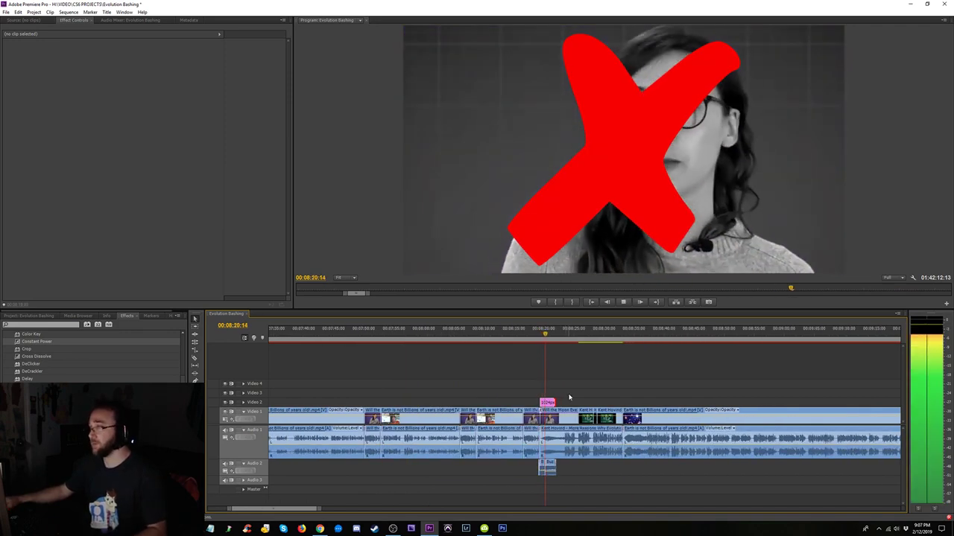
key(equal)
key(space)
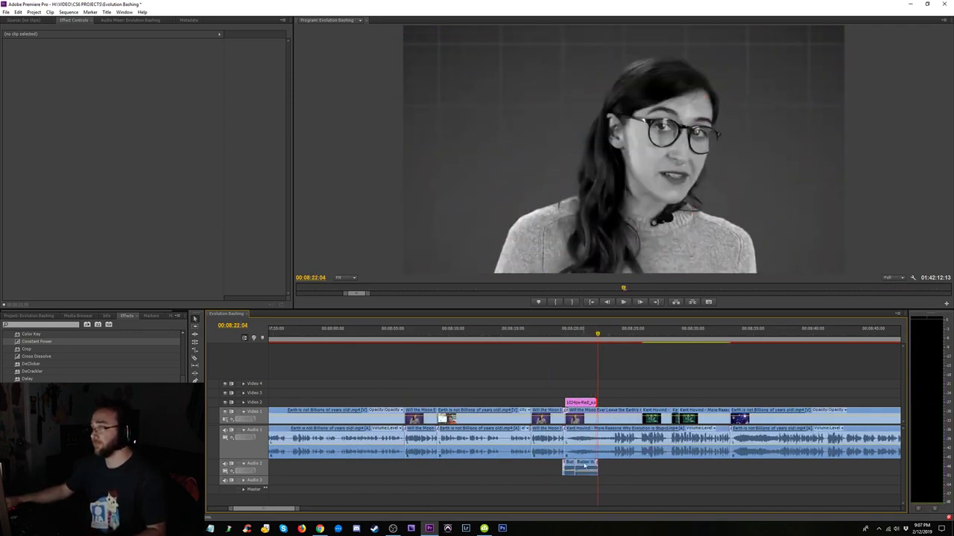
- Delete the slowed second buzzer clip from the Audio 2 track
click(587, 465)
key(equal)
key(Delete)
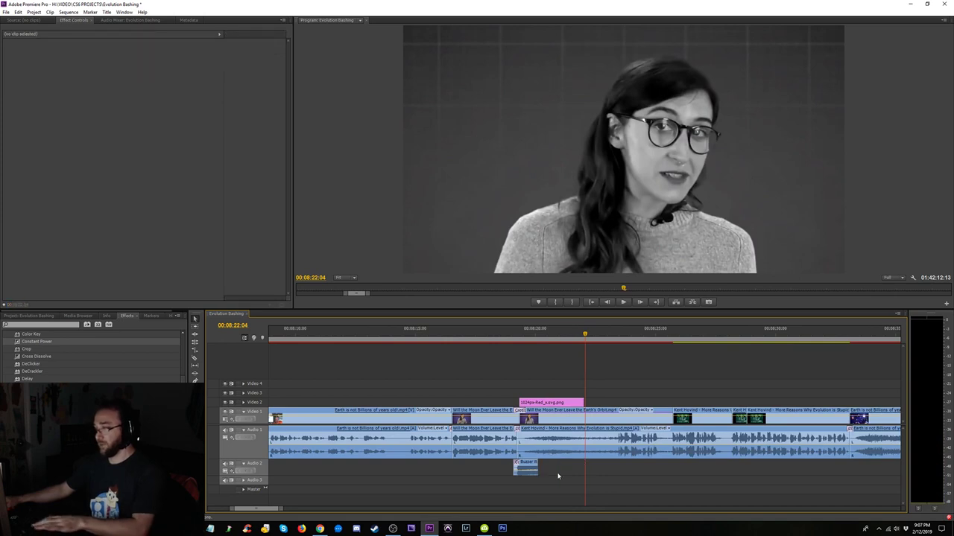
- Trim the red X overlay to end slightly before the remaining buzzer clip does, and play back the section
drag(587, 401, 543, 402)
click(512, 340)
key(space)
key(equal)
key(equal)
key(equal)
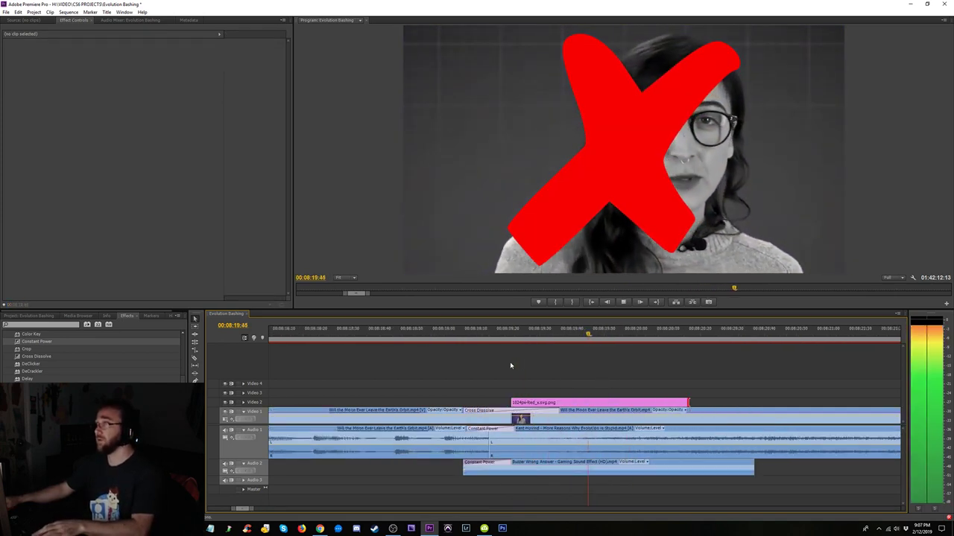
key(minus)
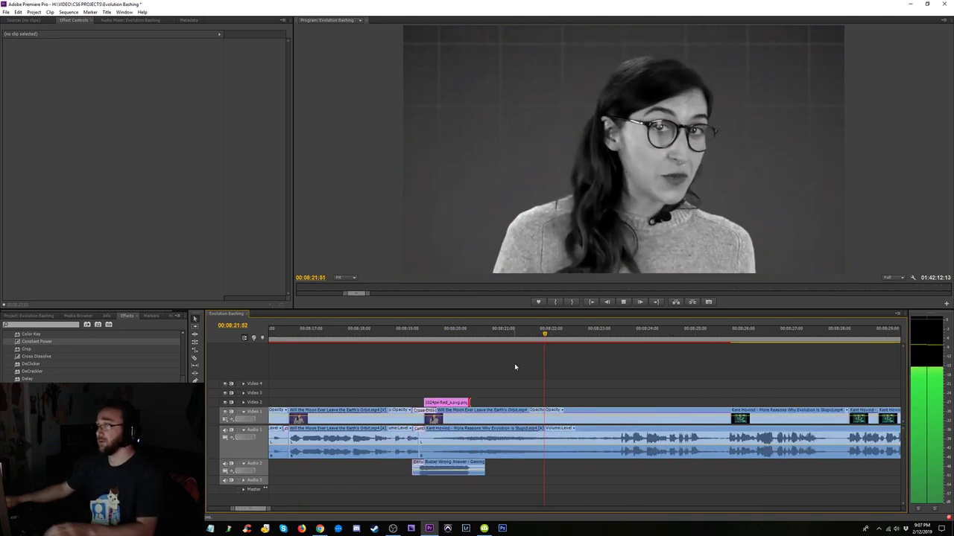
key(space)
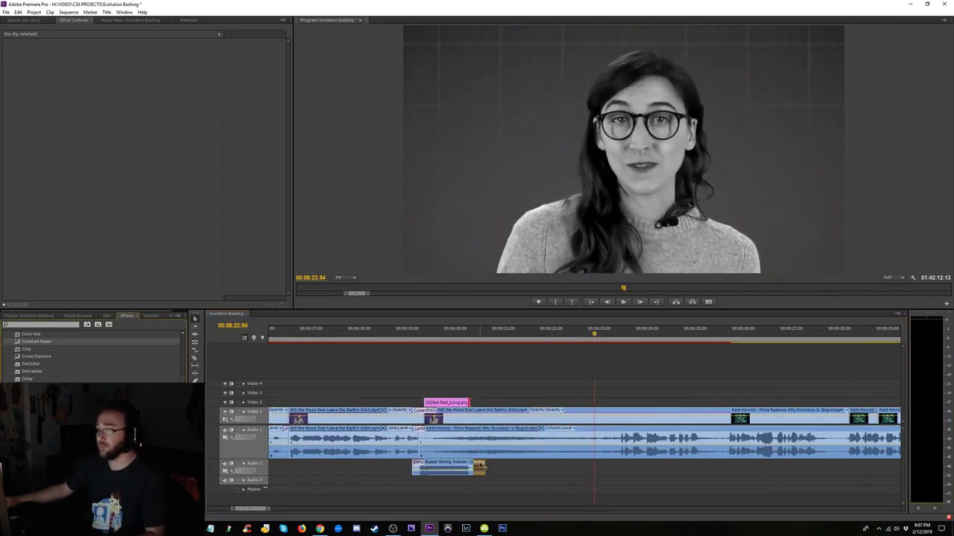
- Apply Constant Power to the end of the remaining buzzer clip and play it back with the surrounding audio
click(400, 340)
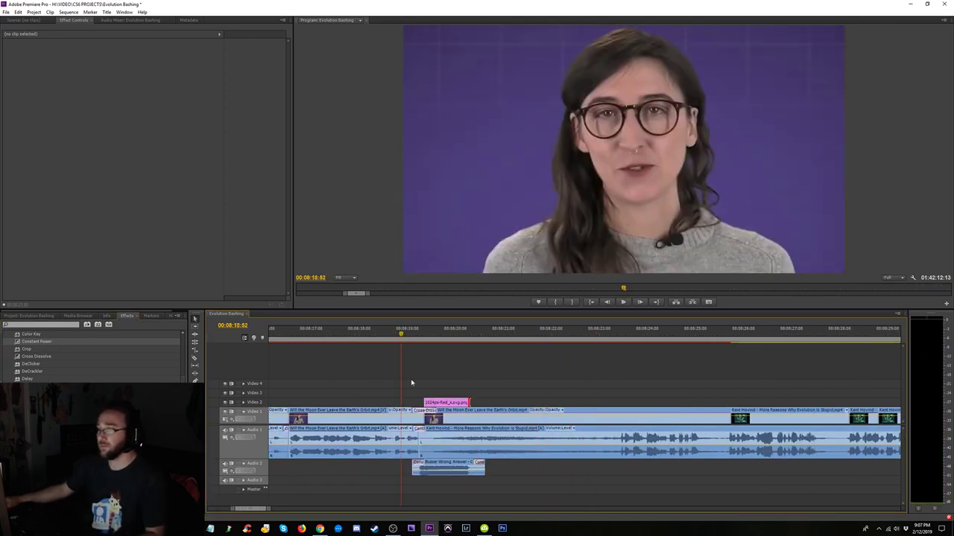
click(438, 467)
key(space)
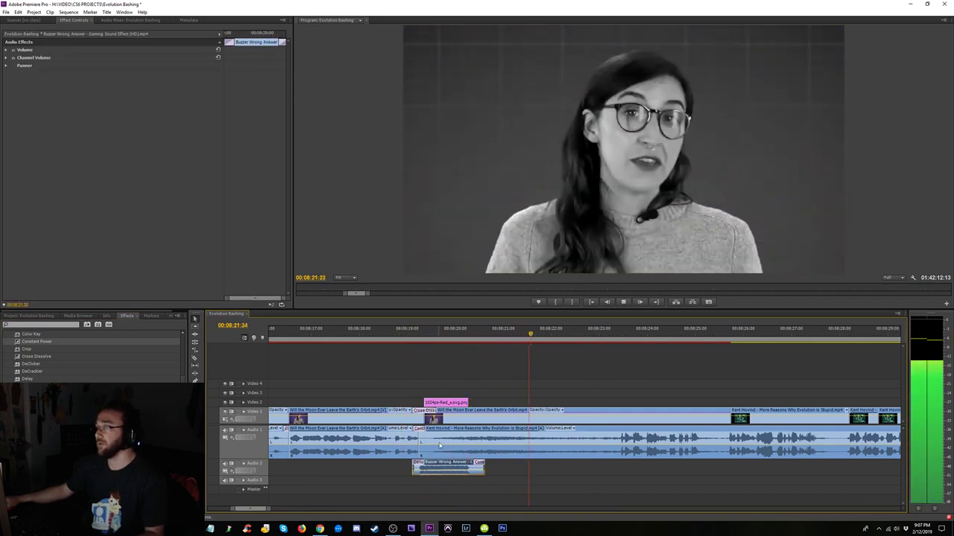
key(space)
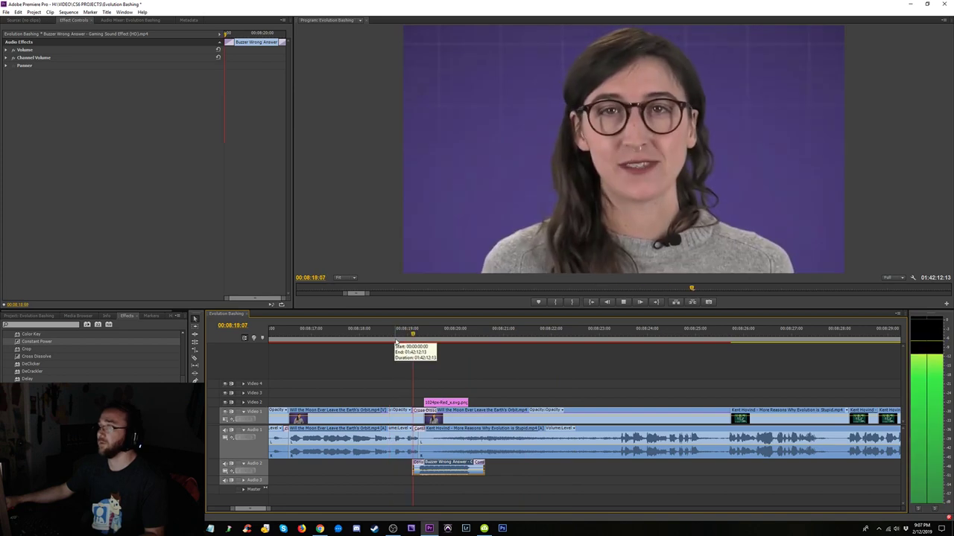
key(space)
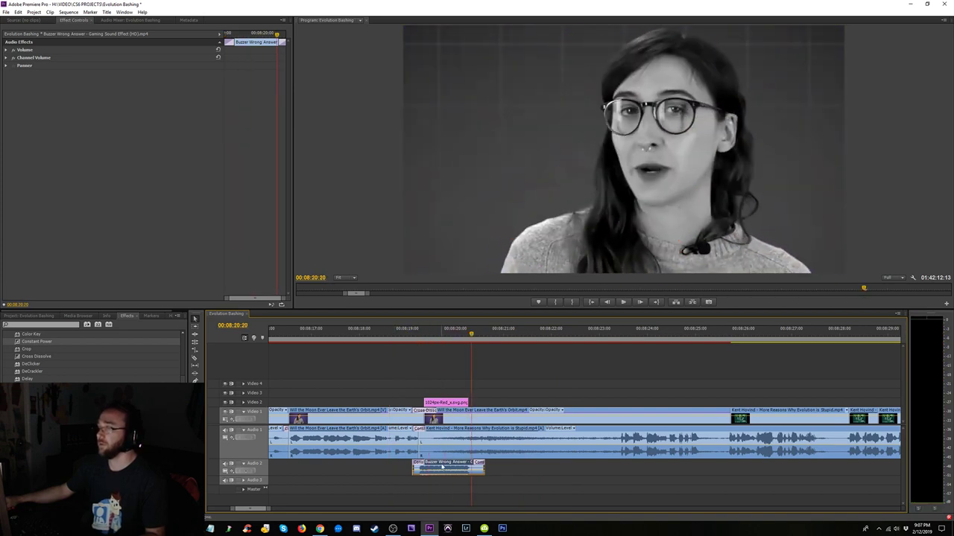
- Place a copy of the buzzer clip after the original on Audio 2 and delete the copy's opening Constant Power transition
click(585, 483)
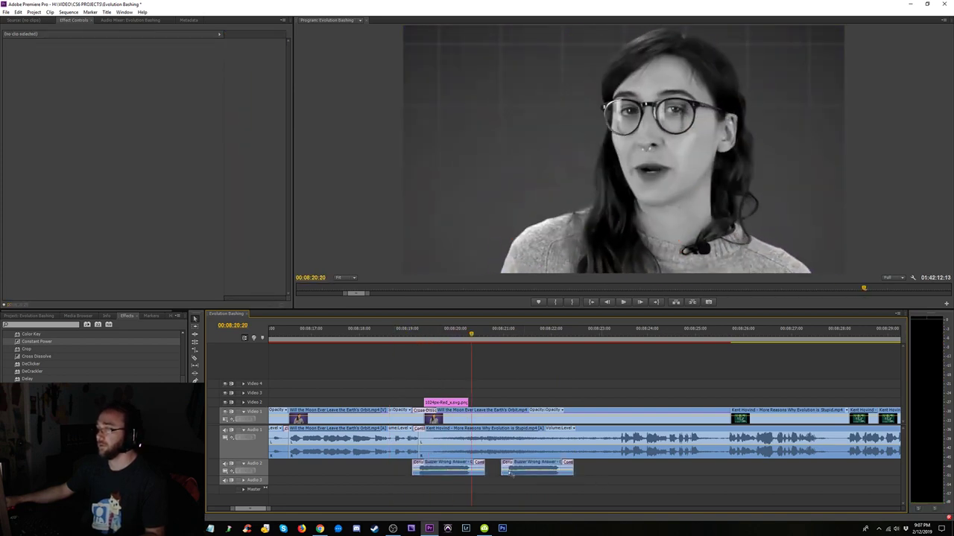
click(507, 467)
key(Delete)
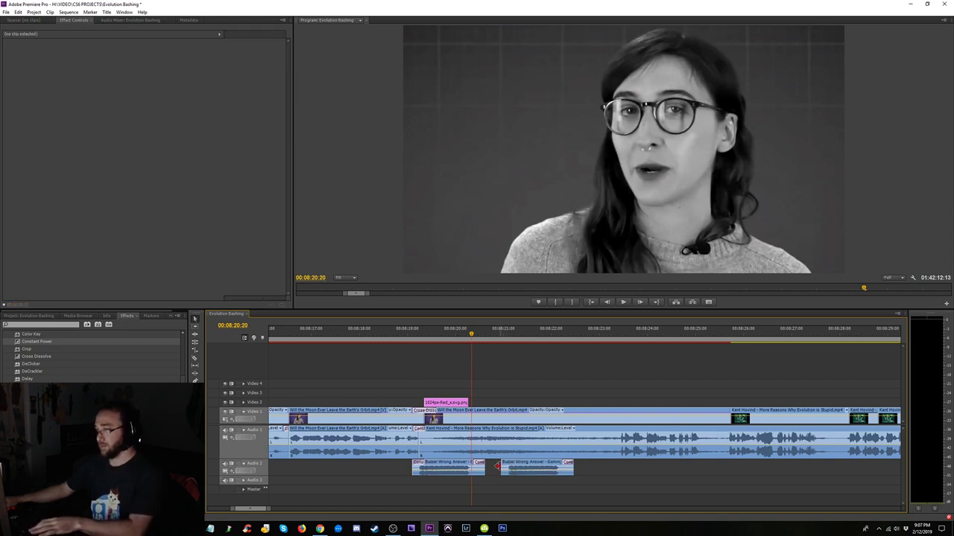
- Trim and butt the two buzzer clips together, apply Constant Power at their cut, and play back the join
drag(486, 468, 453, 472)
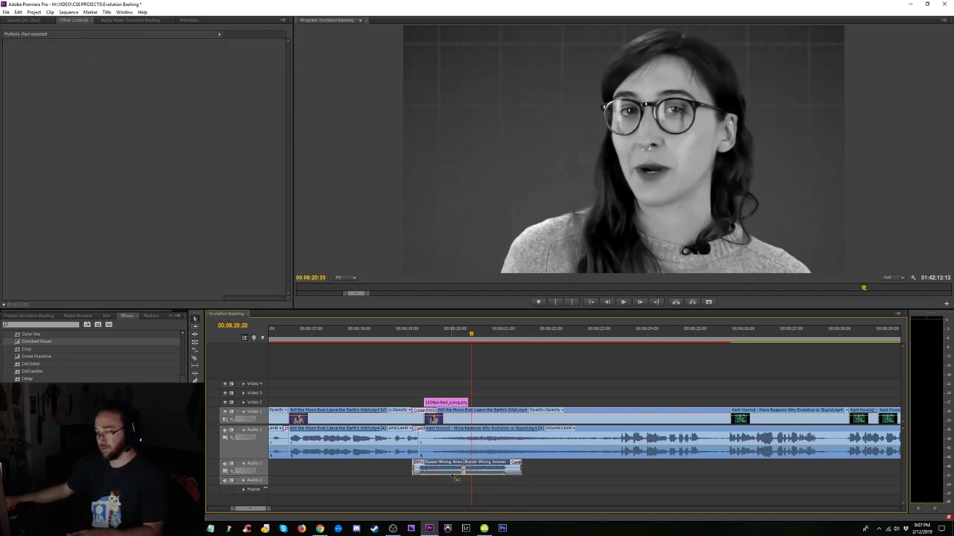
click(442, 332)
key(space)
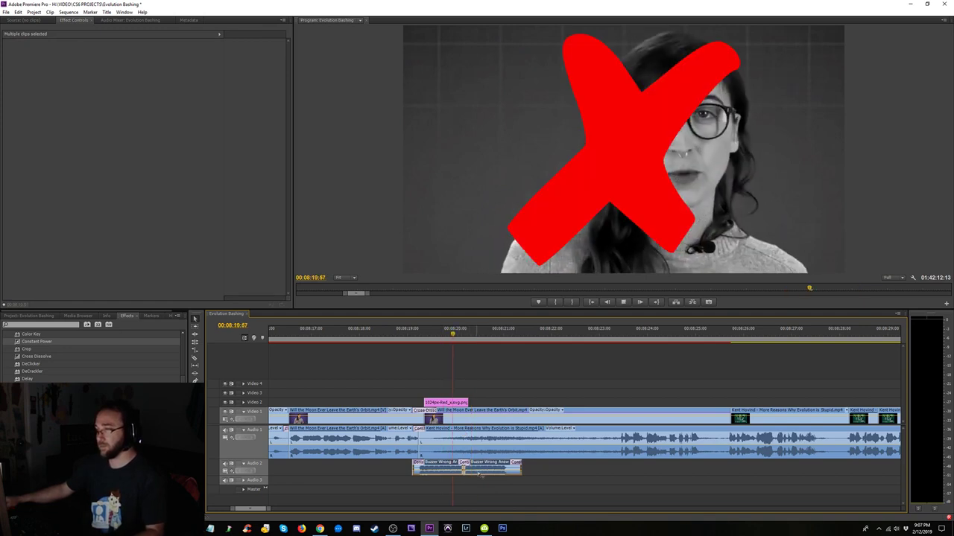
key(space)
click(396, 333)
key(space)
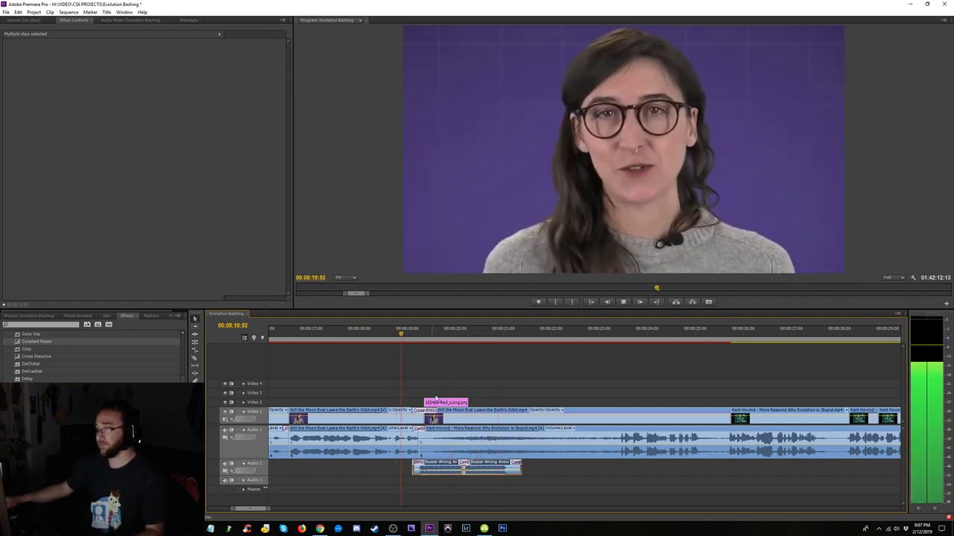
key(space)
- Extend the red X overlay to end near the end of the second buzzer and play on through the following clips
drag(466, 402, 508, 402)
key(space)
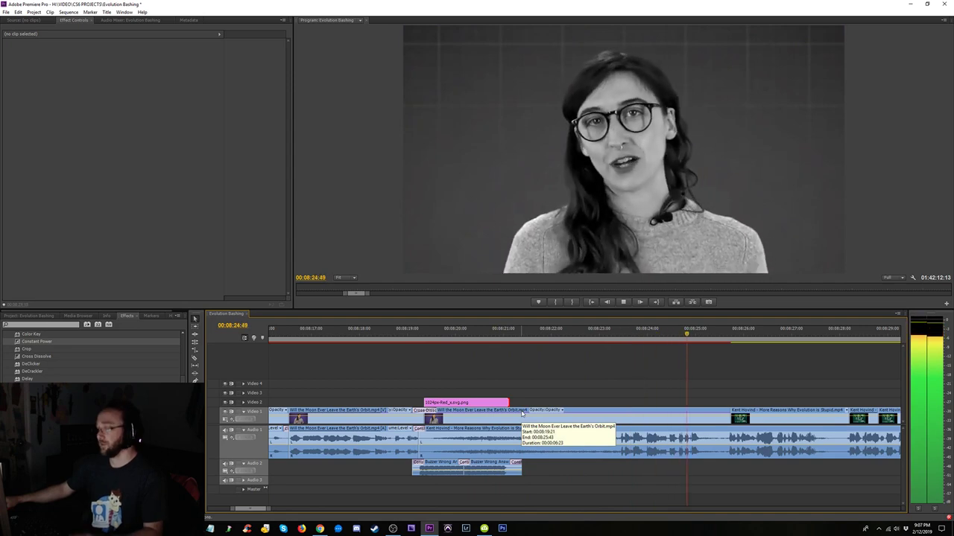
key(minus)
key(minus)
key(minus)
key(minus)
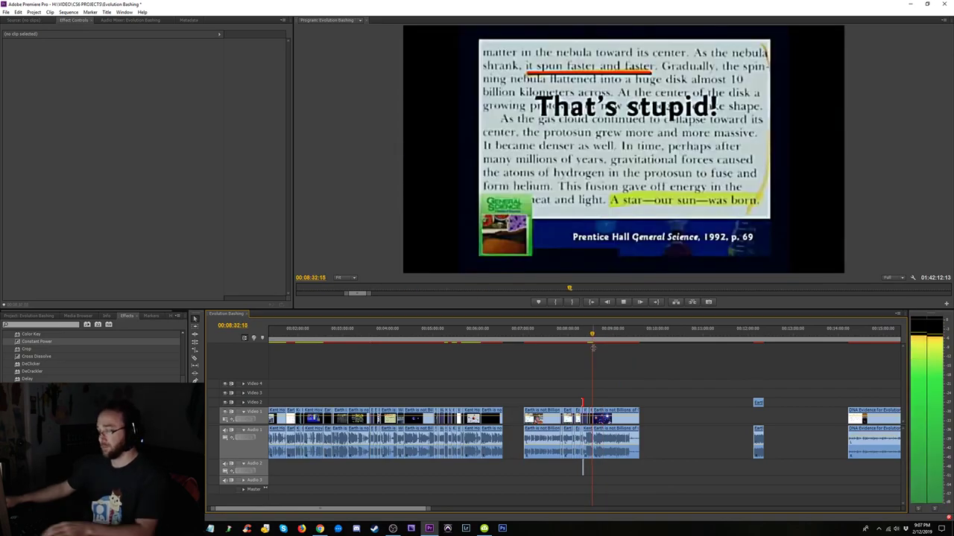
key(equal)
key(equal)
key(equal)
key(equal)
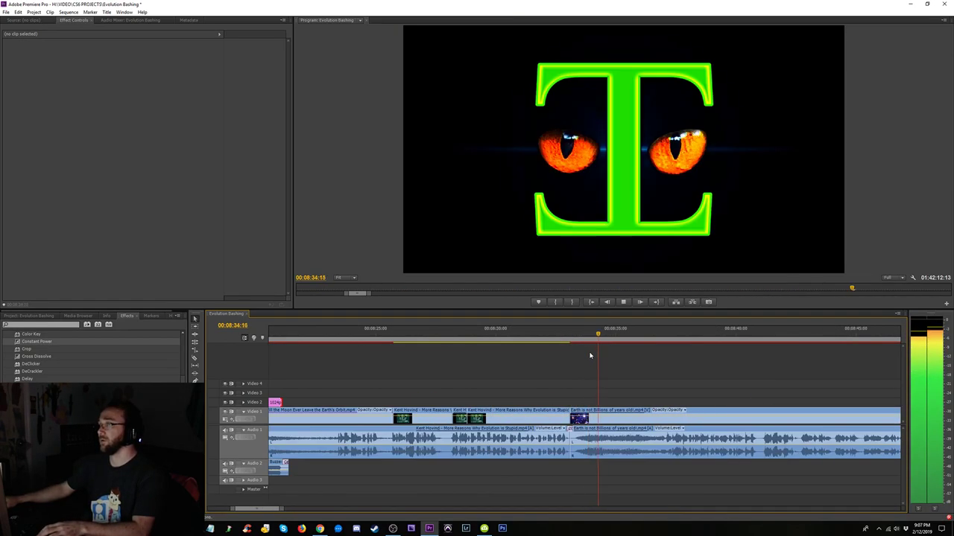
- Check the existing ending clip with the social links and delete it from the end of the edited section
key(minus)
key(minus)
key(minus)
click(635, 335)
key(space)
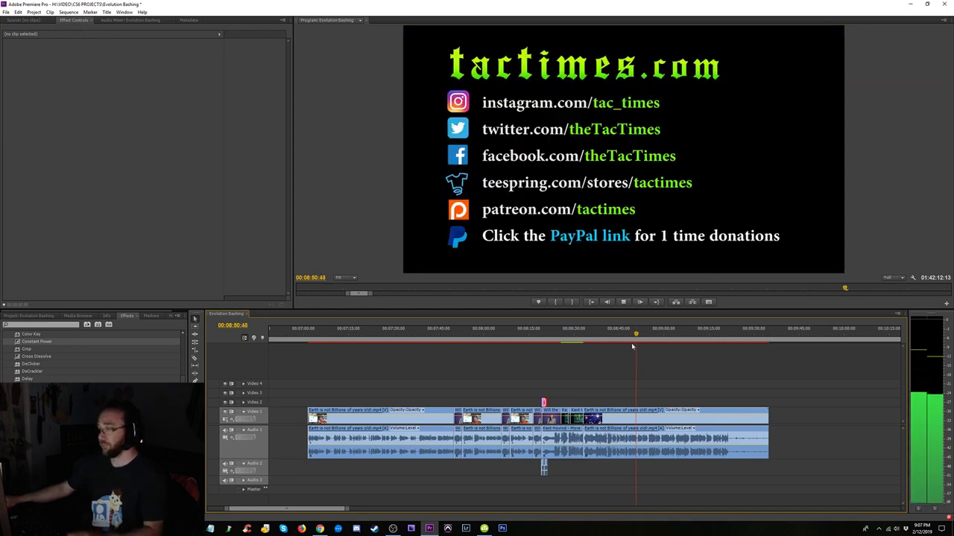
key(minus)
key(space)
click(634, 456)
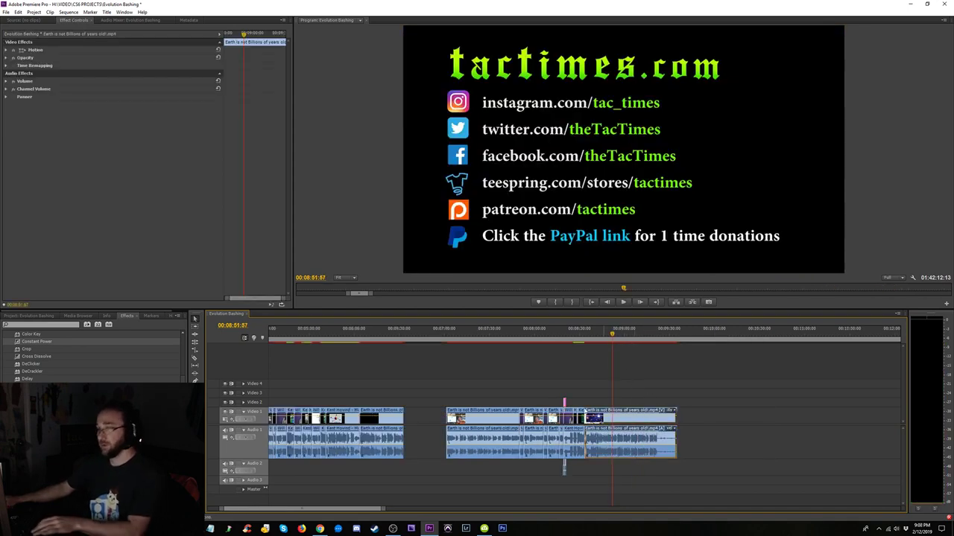
key(Delete)
- Import the Tac Times - Censorship Donation Outro and place it directly after the last Kent Hovind clip on Video 1
click(33, 318)
key(ctrl+i)
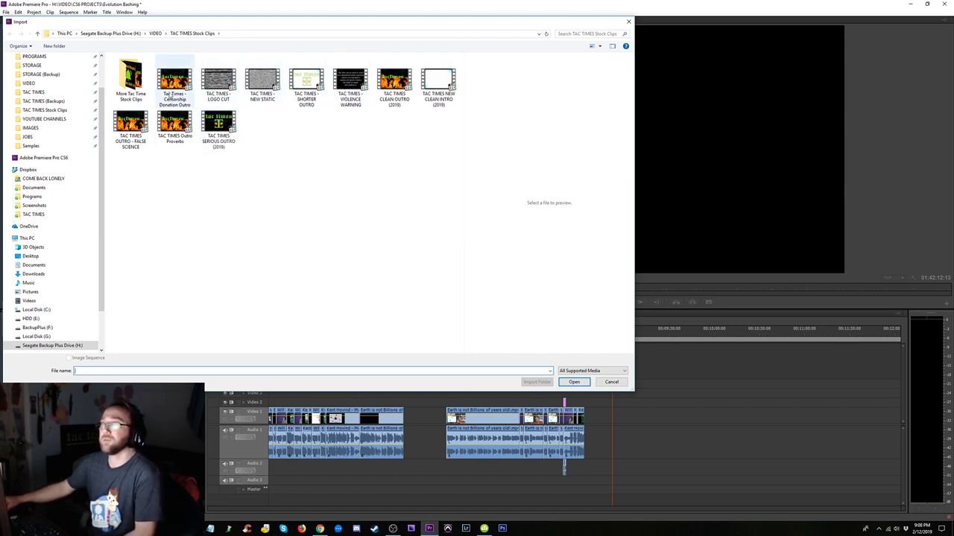
click(173, 88)
click(571, 382)
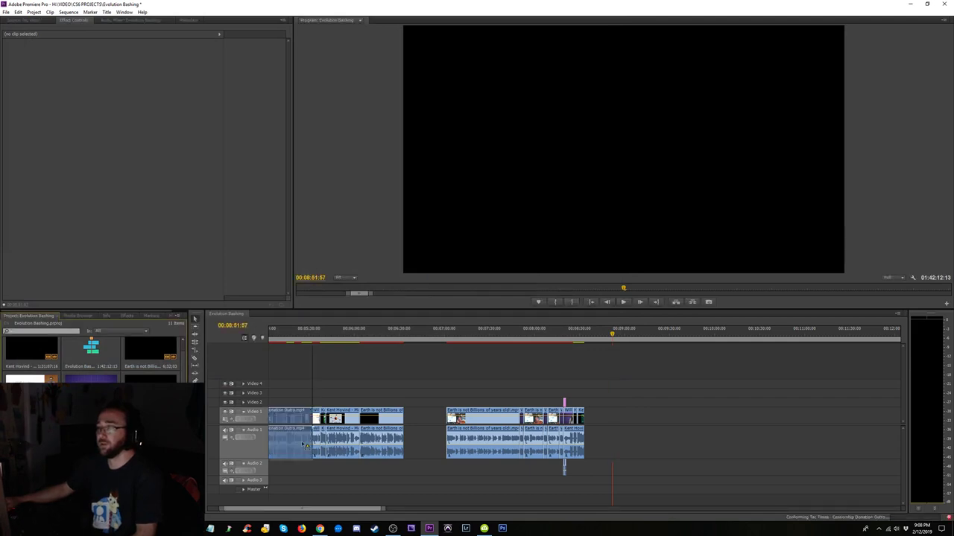
drag(303, 444, 635, 441)
- Play back the cut from the "That's stupid!" clip into the new outro
click(581, 335)
key(space)
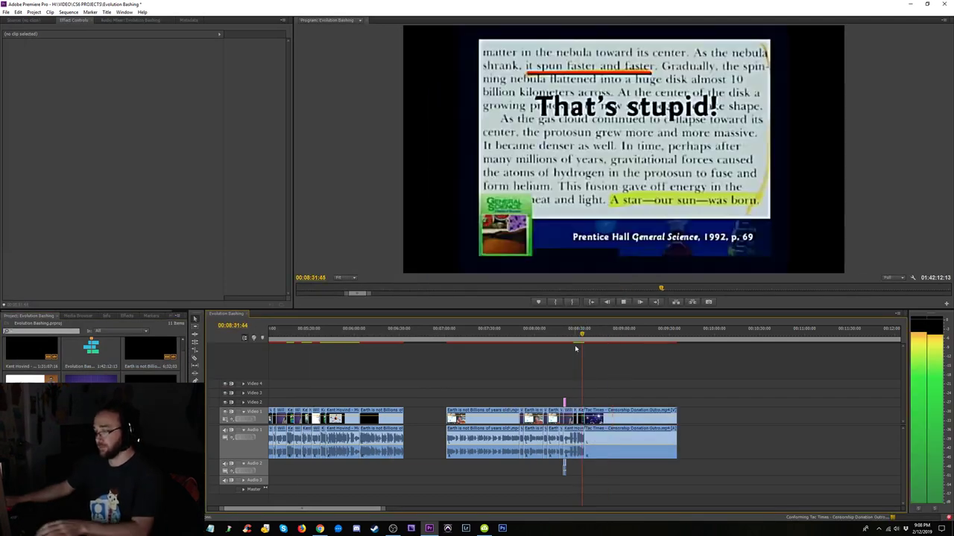
key(=)
key(=)
key(=)
key(=)
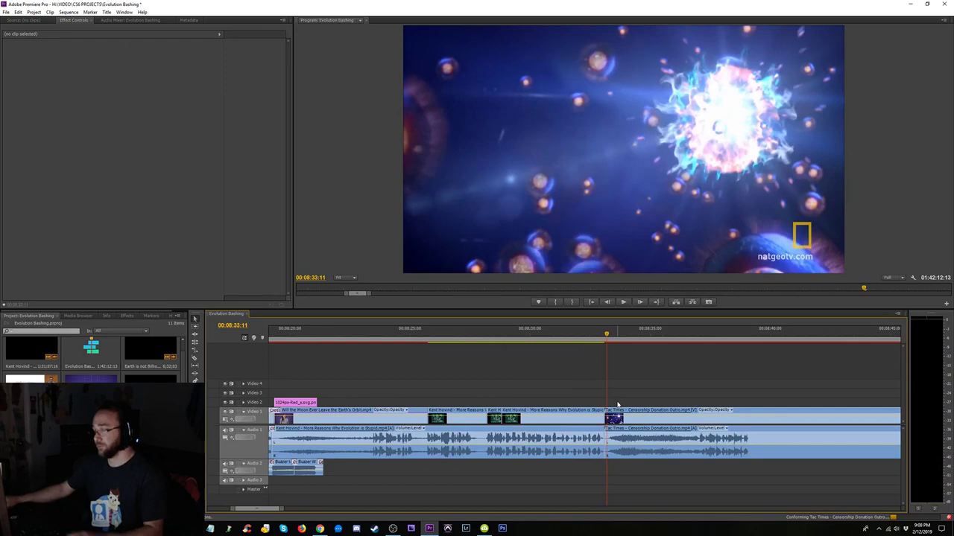
key(=)
key(space)
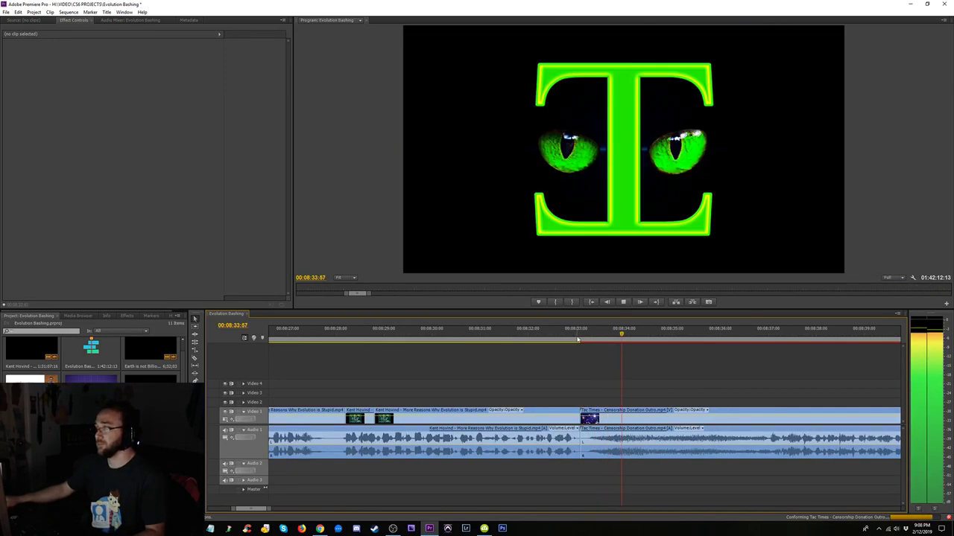
click(554, 333)
key(space)
key(space)
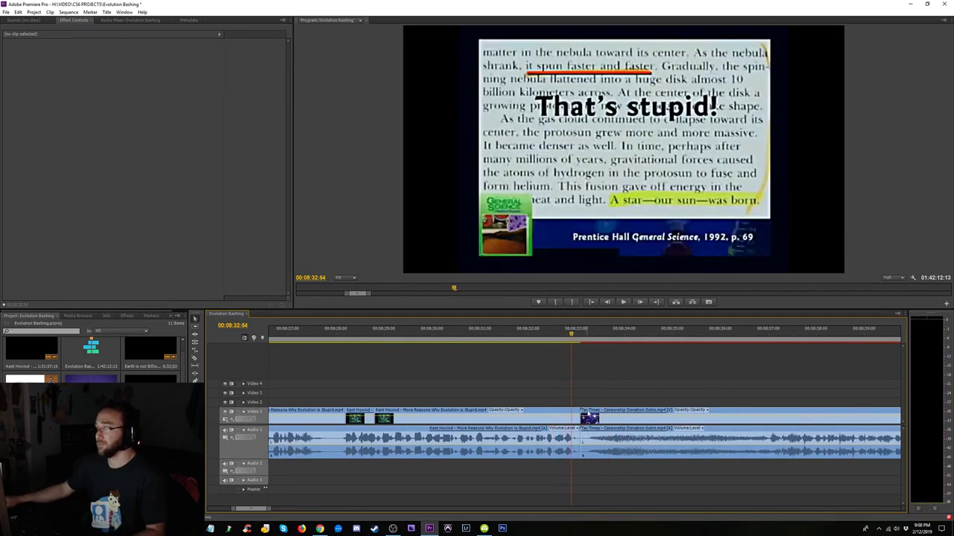
- Tighten the cut between the "That's stupid!" clip and the outro, and apply Constant Power at their audio join
click(539, 337)
key(space)
drag(614, 444, 606, 444)
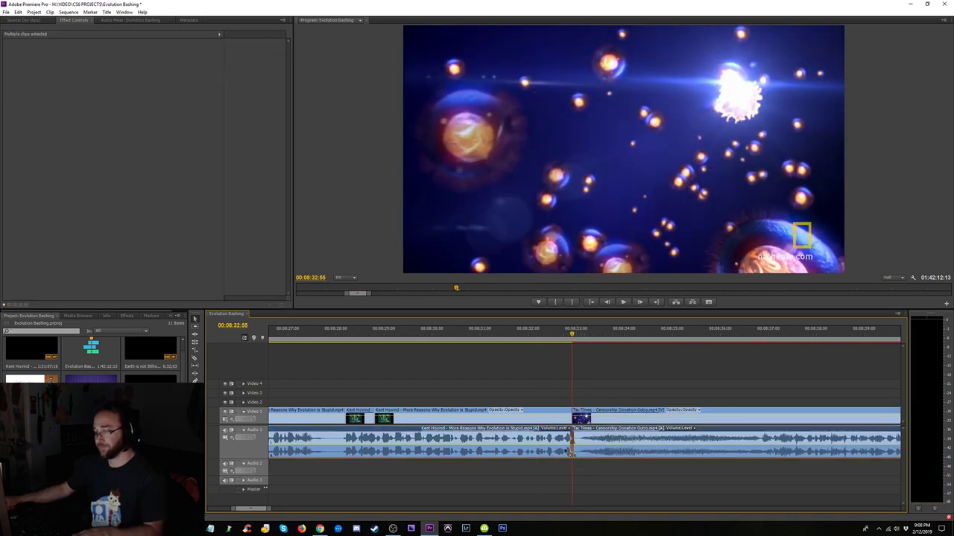
click(547, 330)
key(space)
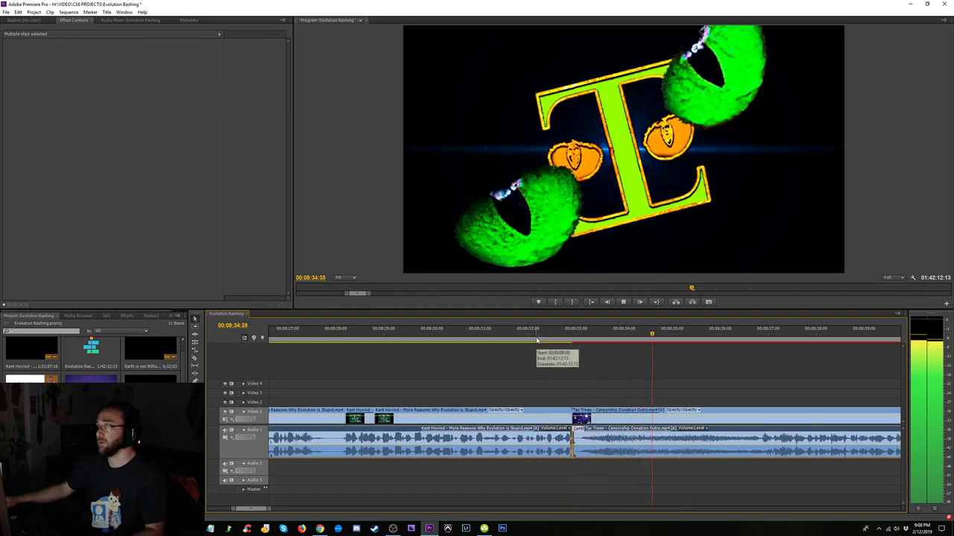
- Replay the join into the outro several times to check the timing and the audio transition
click(541, 339)
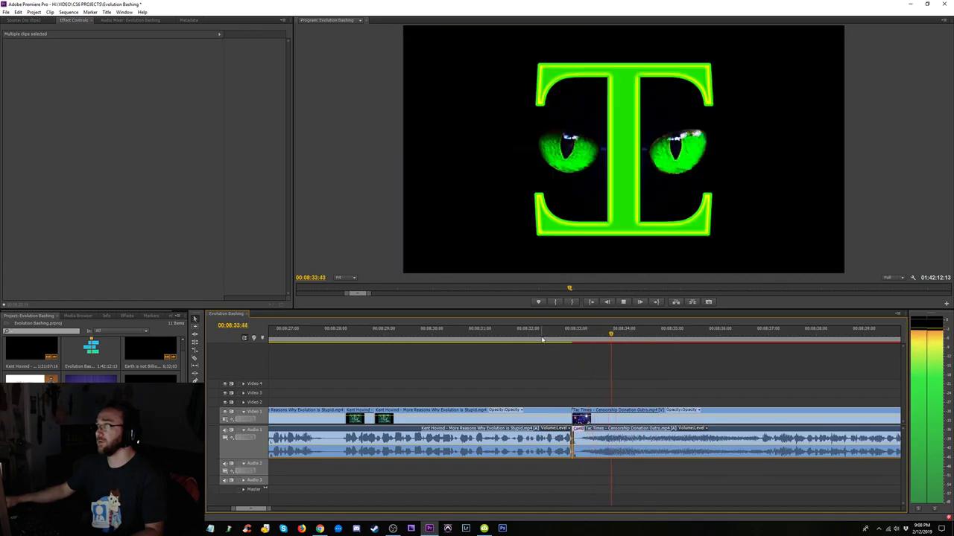
click(559, 336)
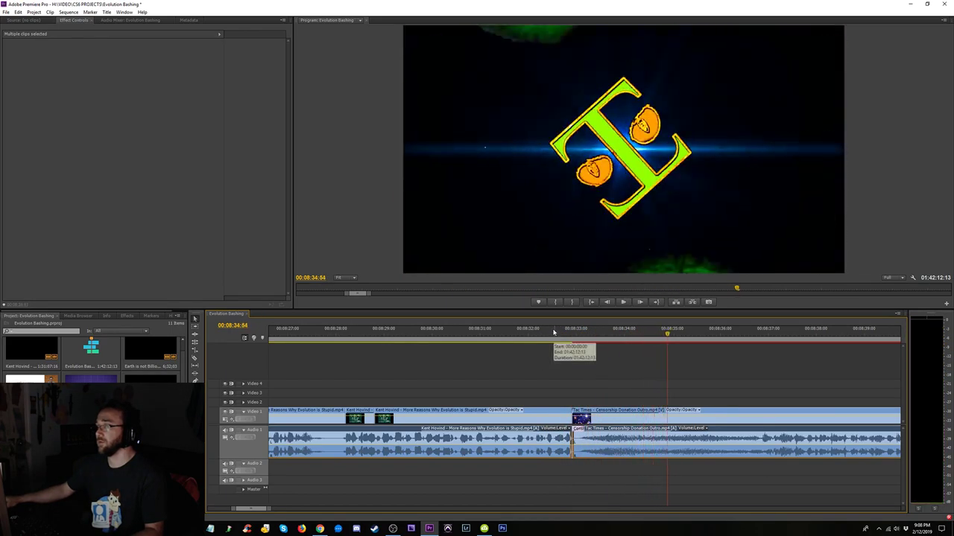
click(530, 335)
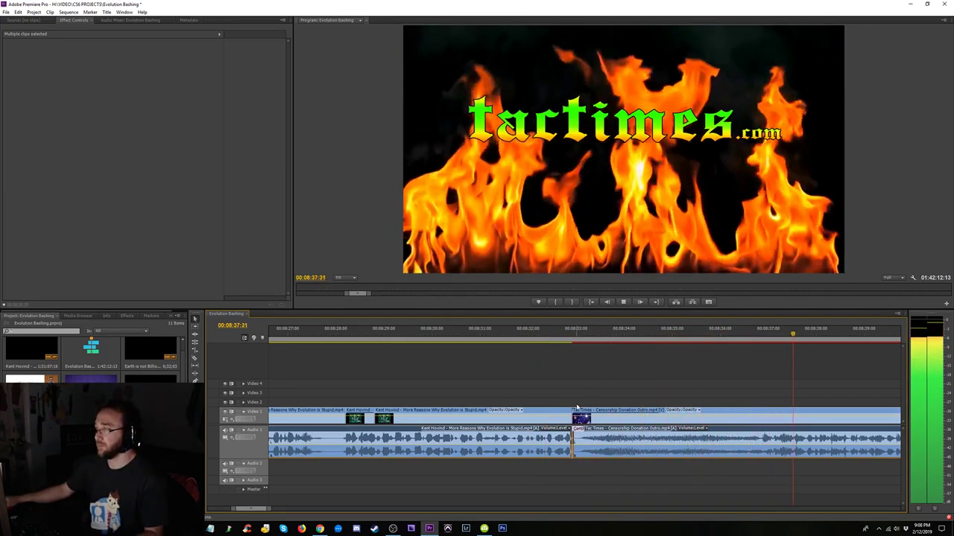
click(570, 336)
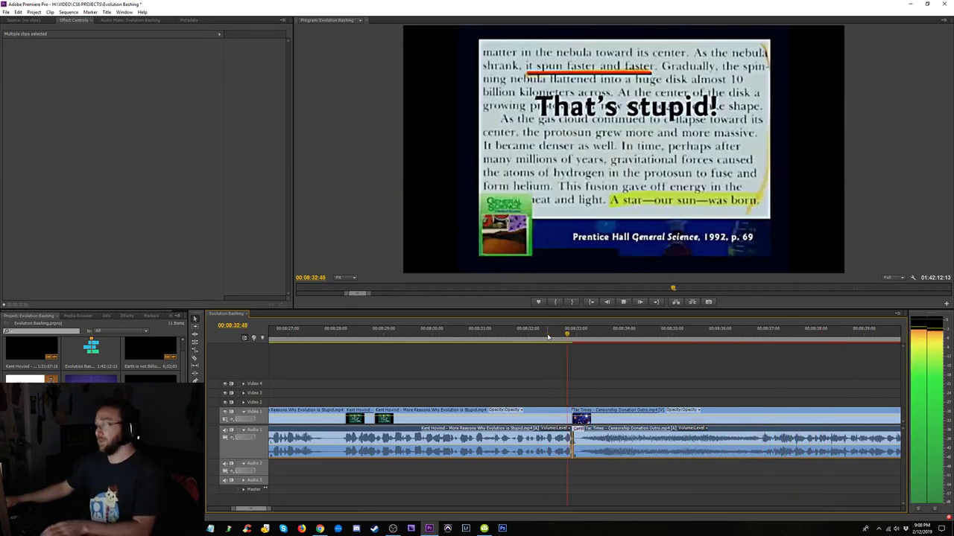
key(minus)
key(minus)
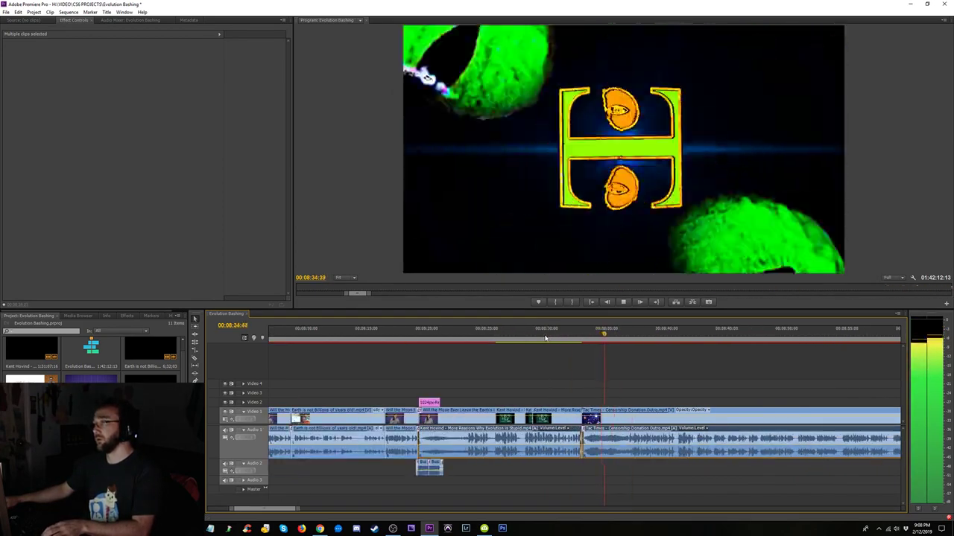
key(equal)
key(equal)
key(equal)
key(minus)
key(minus)
key(minus)
key(minus)
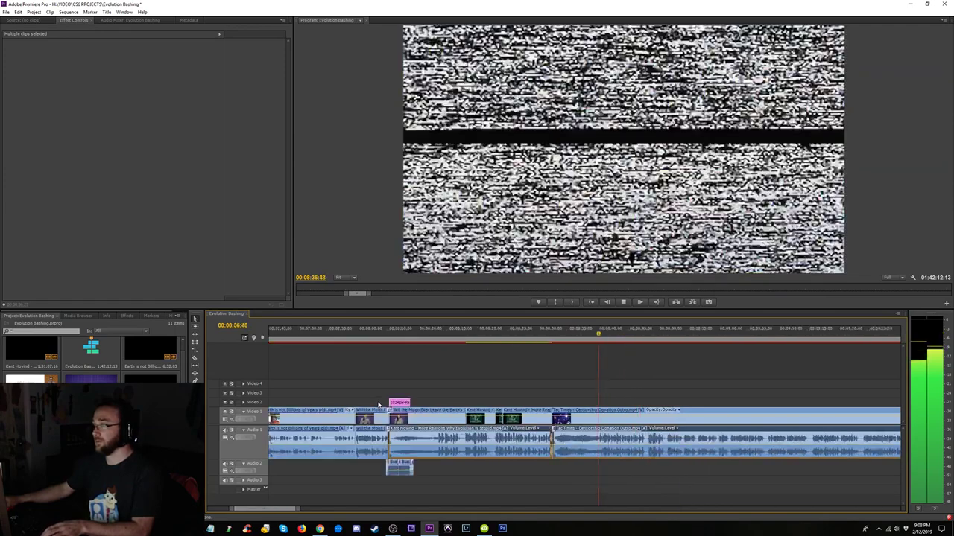
- Close the empty gap between the Saturn clip and the Recession of the Moon clip, and play through the join
click(483, 335)
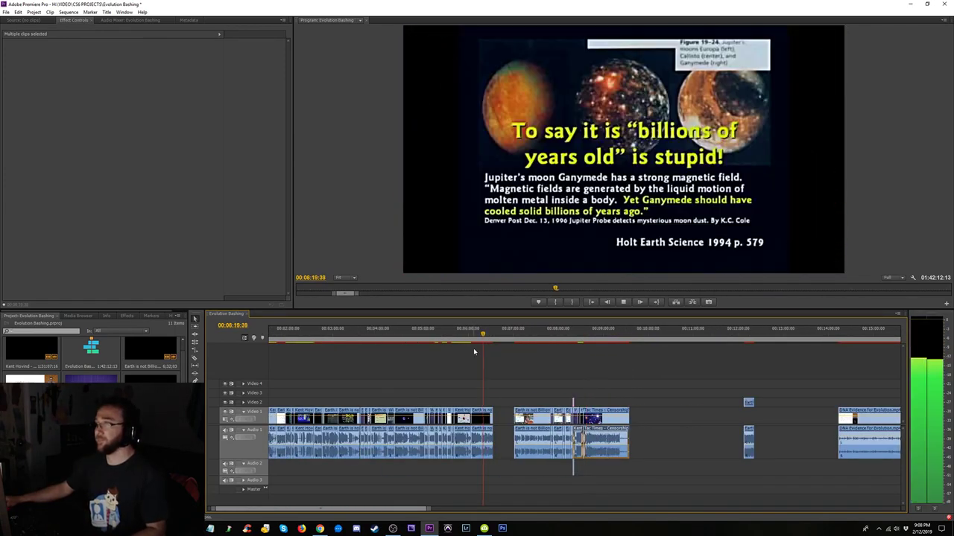
click(511, 340)
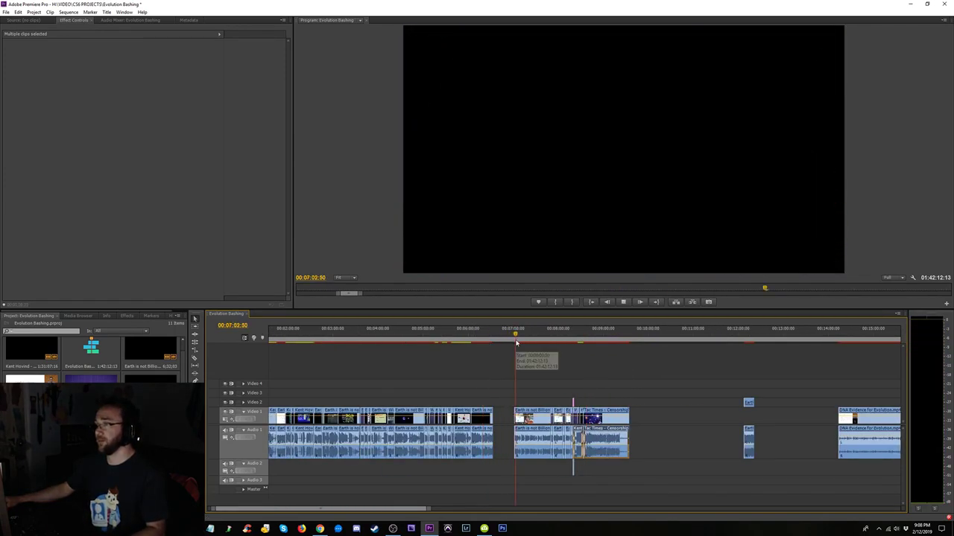
click(489, 341)
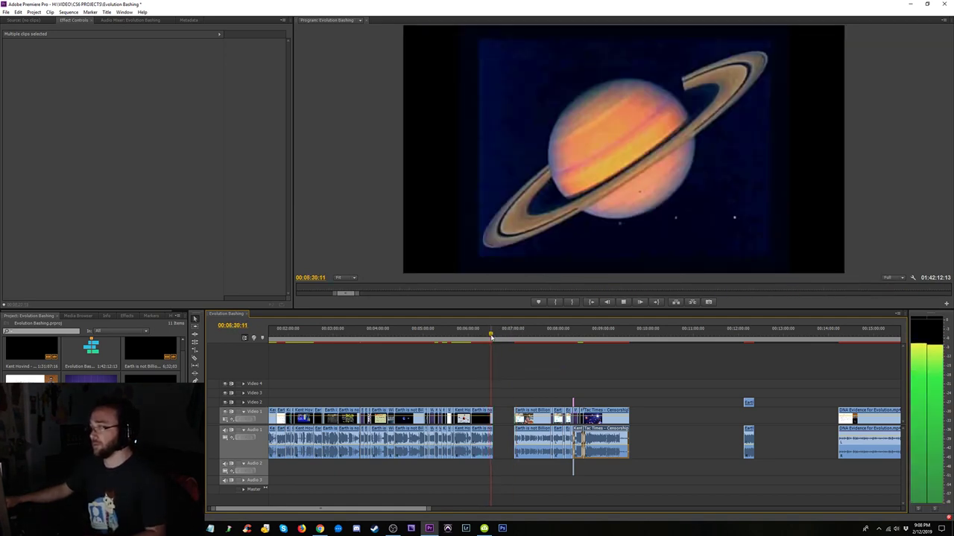
click(506, 412)
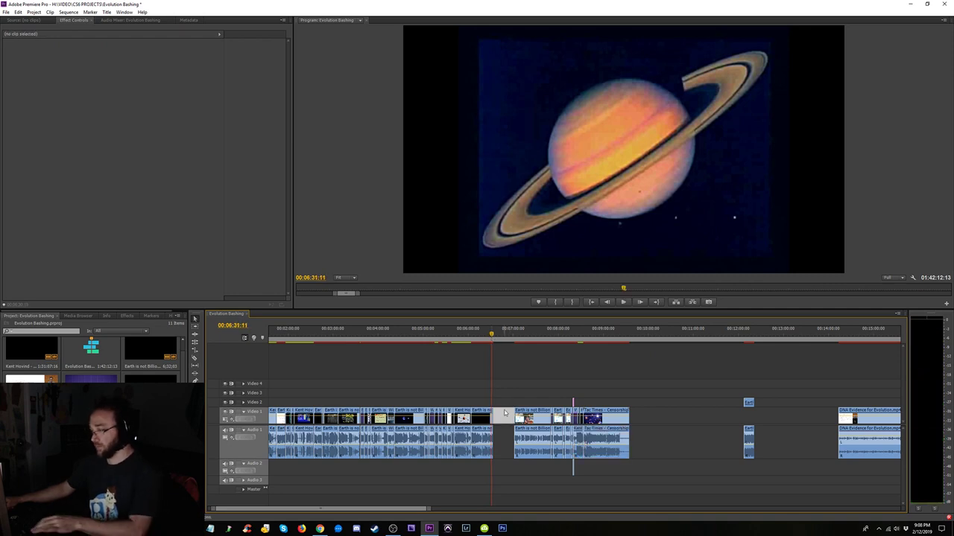
key(Delete)
key(space)
key(=)
key(=)
key(=)
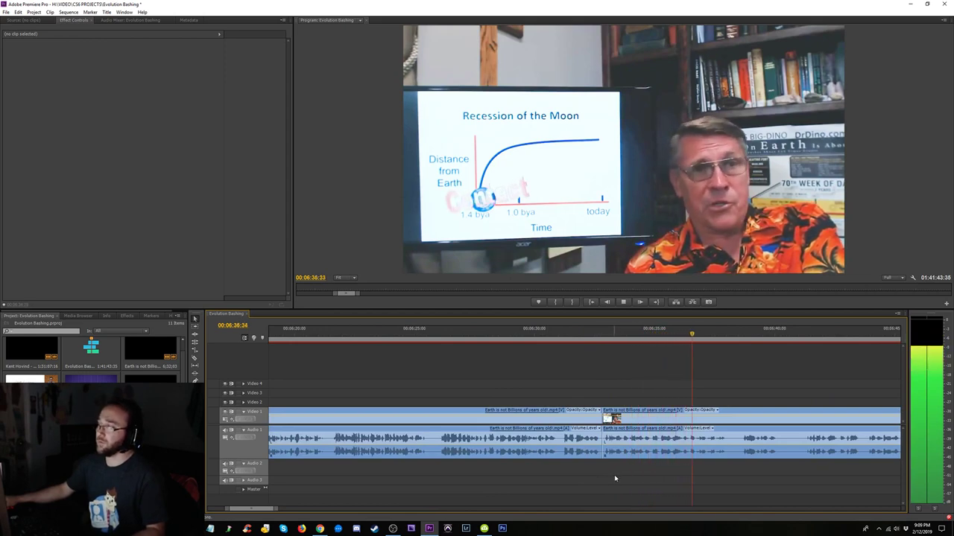
- Apply Constant Power at the audio cut between the Saturn and Recession of the Moon clips and play it back
key(space)
drag(595, 461, 590, 458)
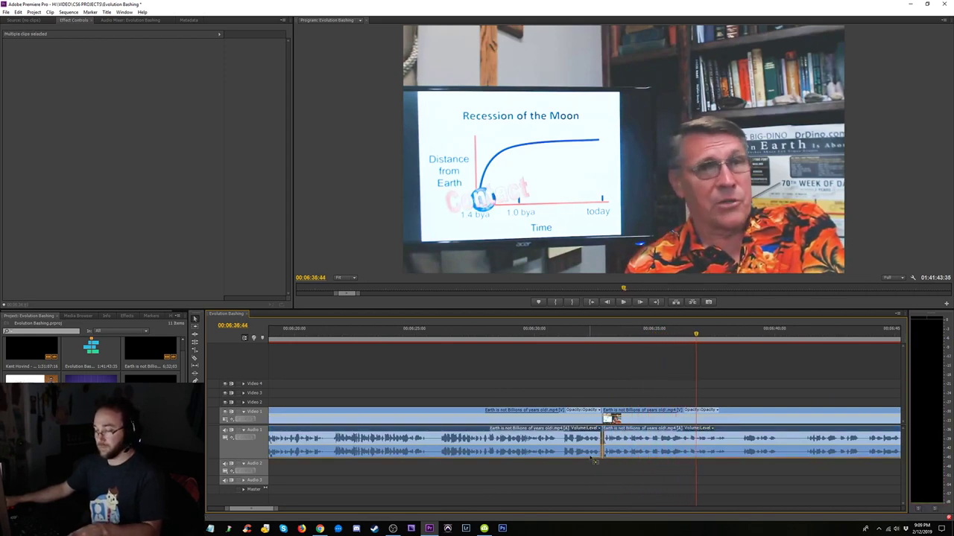
key(space)
click(588, 333)
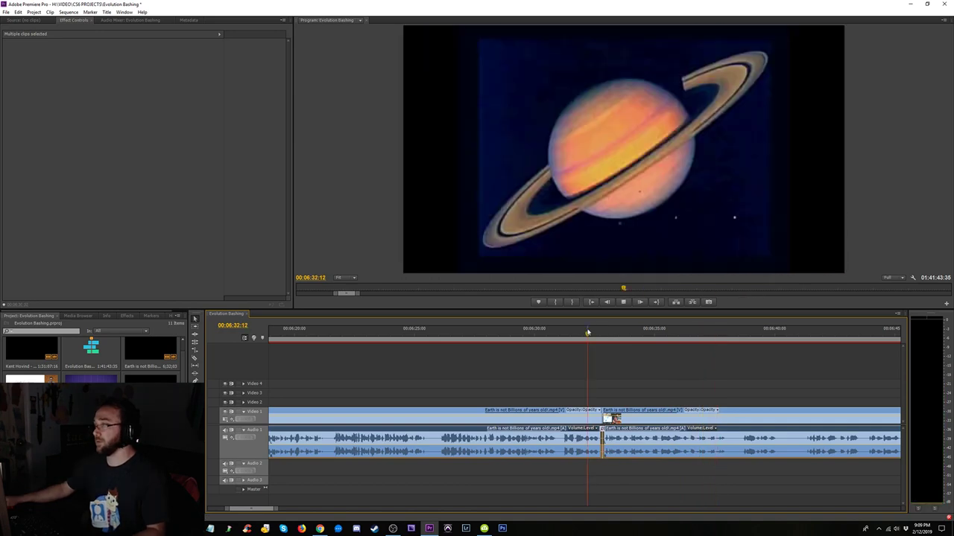
click(585, 333)
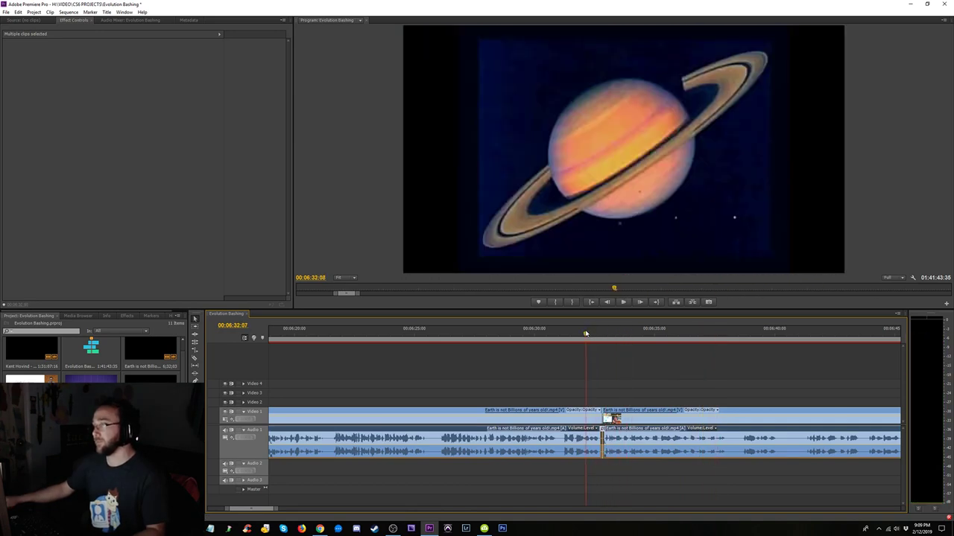
key(equal)
key(equal)
key(space)
- Remove the Constant Power transition, trim away the black frames around the Saturn and Moon cut, and close the gap
click(613, 434)
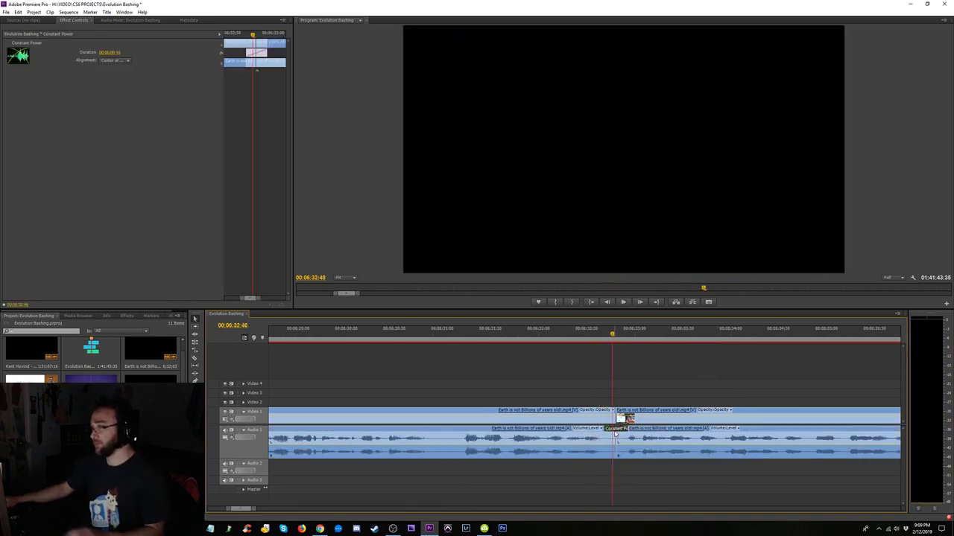
key(Delete)
mouse_move(611, 434)
mouse_down()
mouse_move(601, 435)
mouse_move(626, 433)
mouse_up()
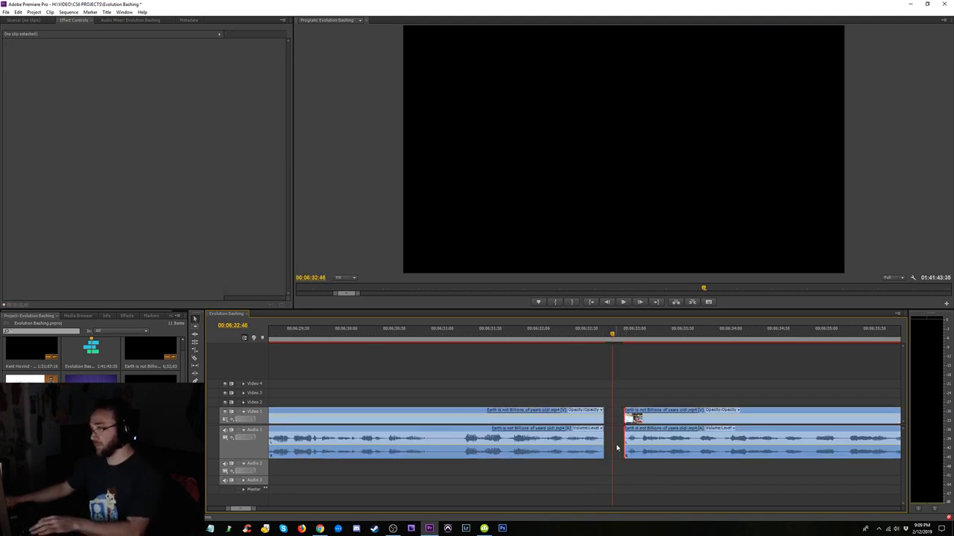
click(617, 448)
key(Delete)
- Apply Constant Power ending at the trimmed Saturn and Moon audio cut, and shorten its duration to 4 frames
key(Left)
key(Left)
key(Left)
key(Left)
key(Left)
key(Left)
key(Left)
key(Left)
key(Left)
key(Left)
key(Left)
drag(614, 467, 596, 449)
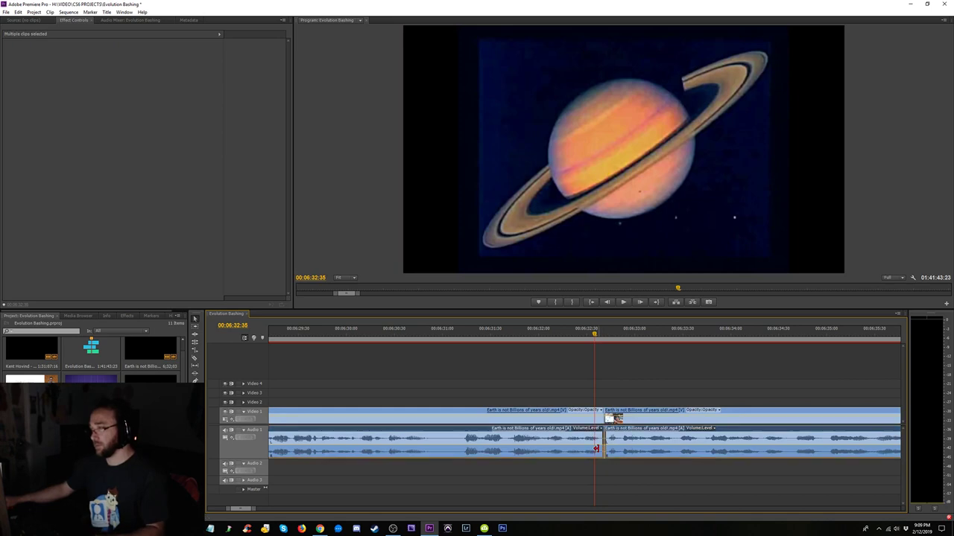
click(617, 464)
click(596, 429)
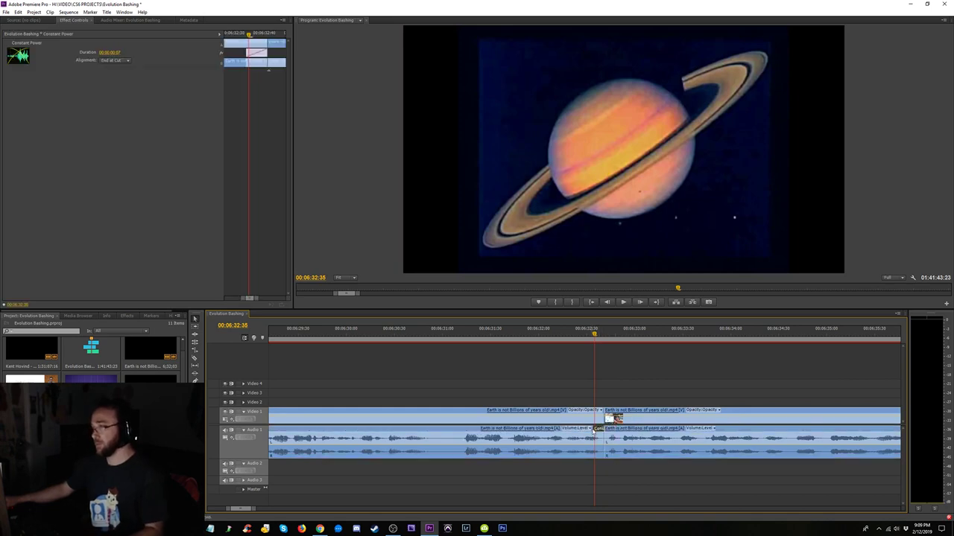
key(space)
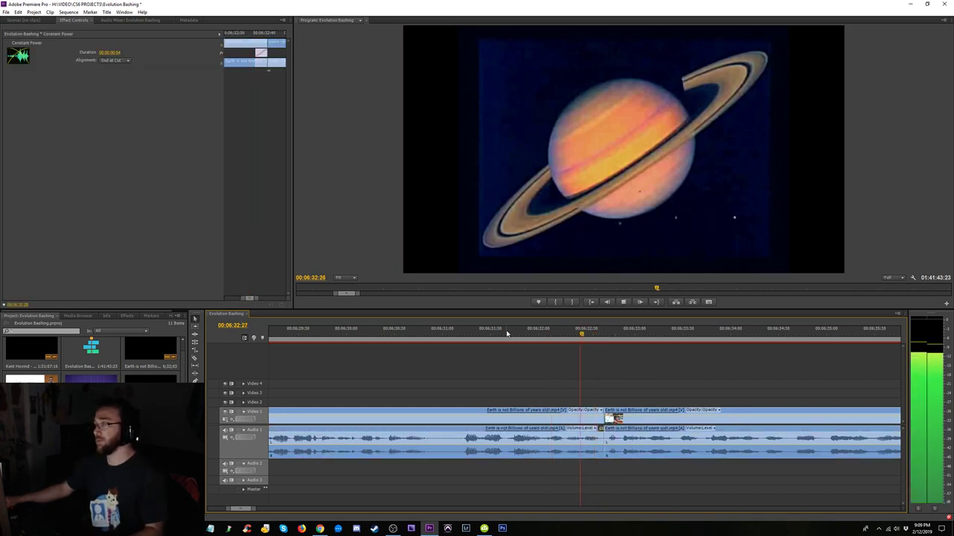
- Play the stray History of Life on Earth clip on Video 2 near 00:11:45 and delete it with its audio
key(minus)
key(minus)
key(minus)
key(minus)
key(minus)
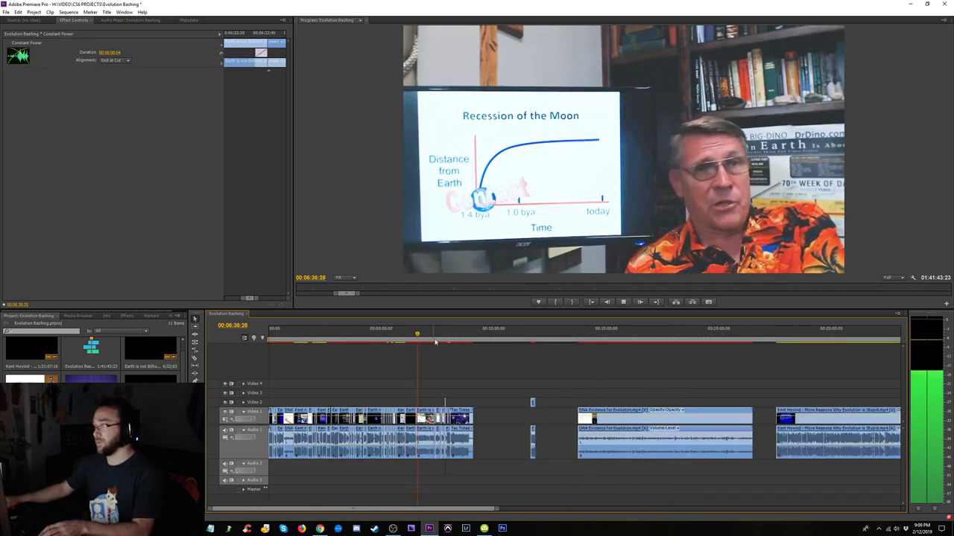
click(533, 340)
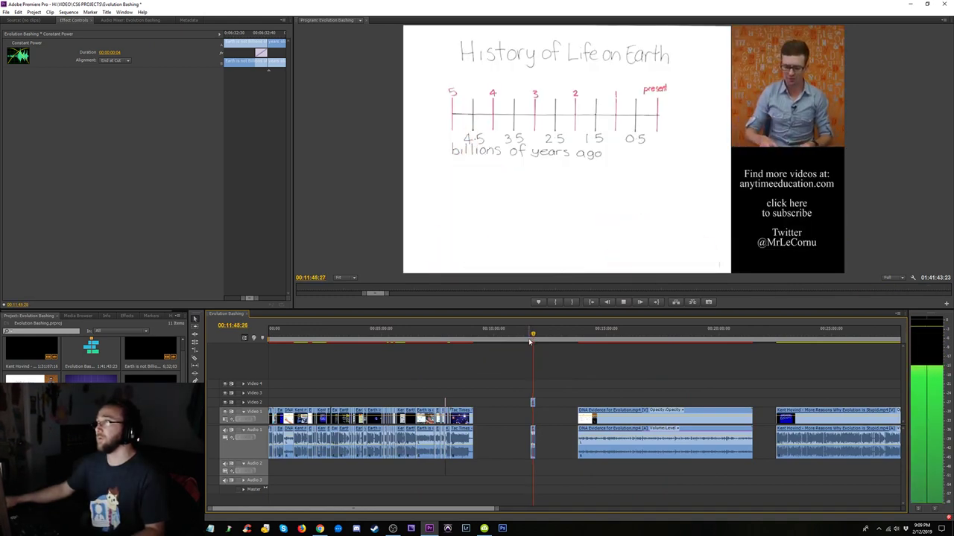
key(equal)
key(equal)
key(equal)
key(equal)
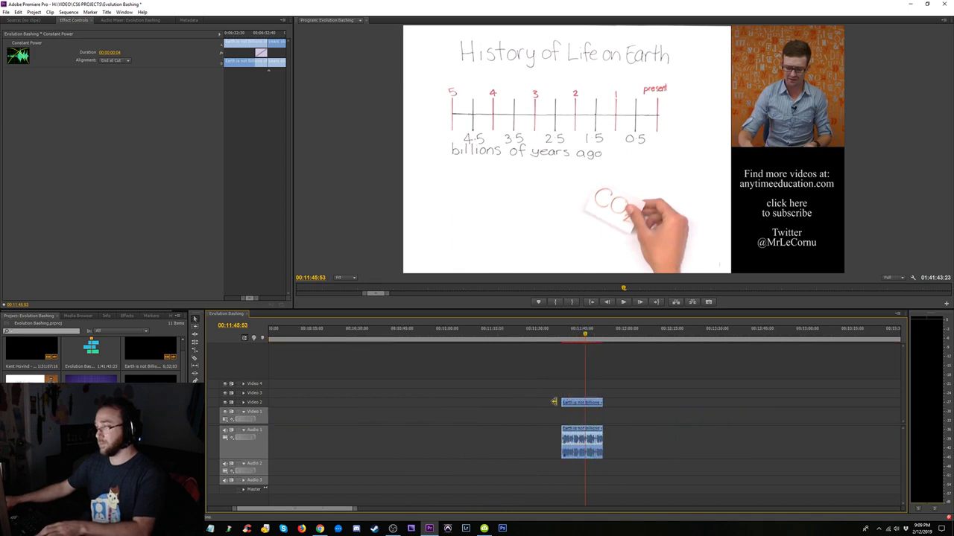
drag(621, 403, 585, 401)
click(559, 443)
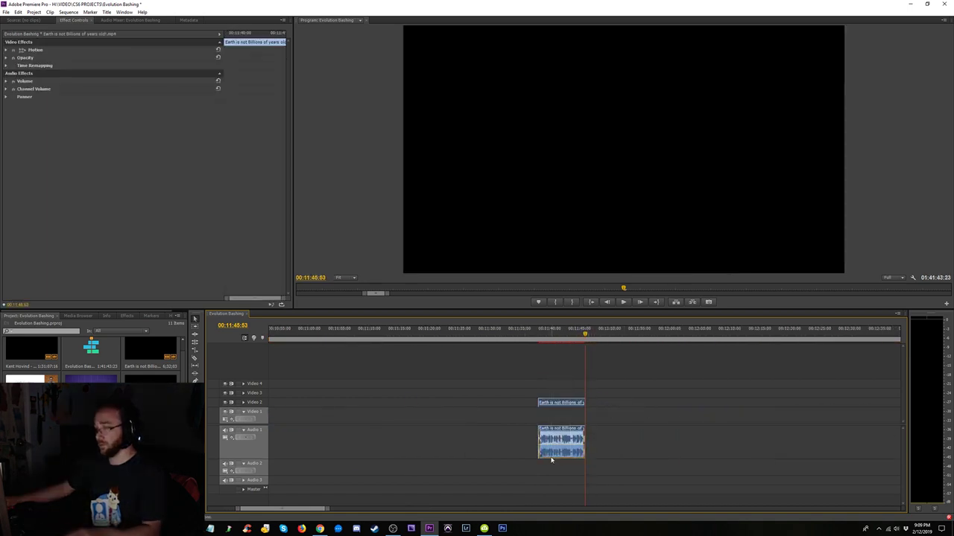
key(Delete)
- Return to the end of the Saturn clip near 00:06:31 and play on through the following Moon clip
key(minus)
key(minus)
key(minus)
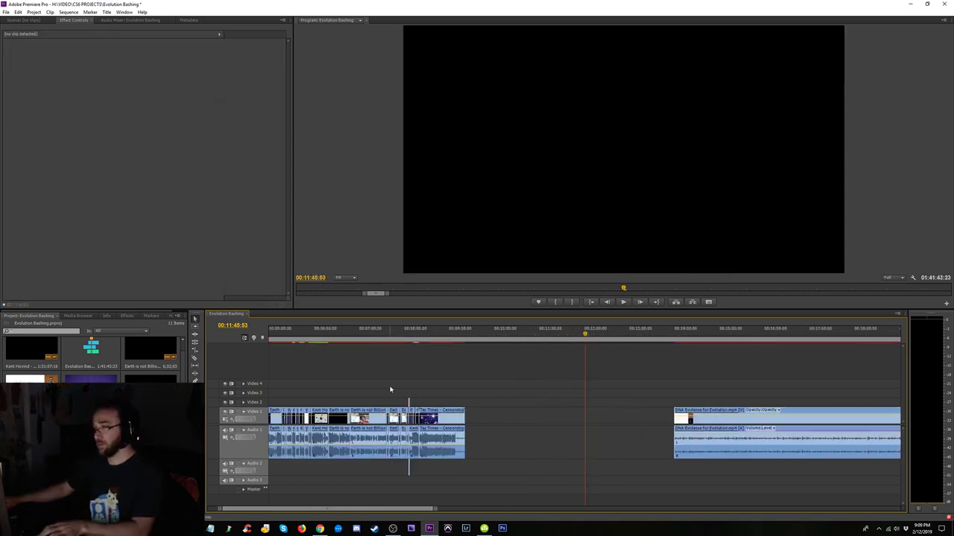
click(412, 334)
drag(396, 339, 348, 339)
key(equal)
key(space)
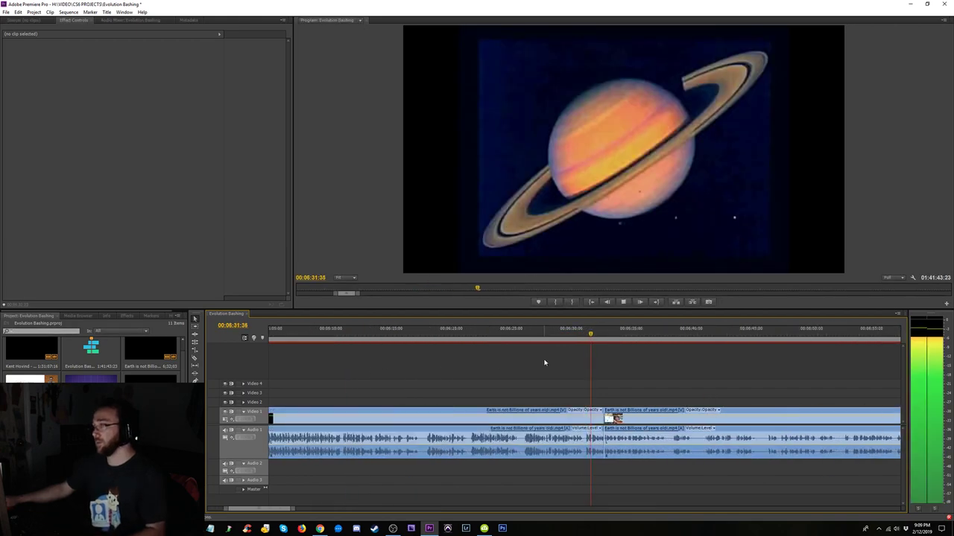
- Try to insert the copied History of Life on Earth clip at the cut between the Saturn and Moon clips
key(space)
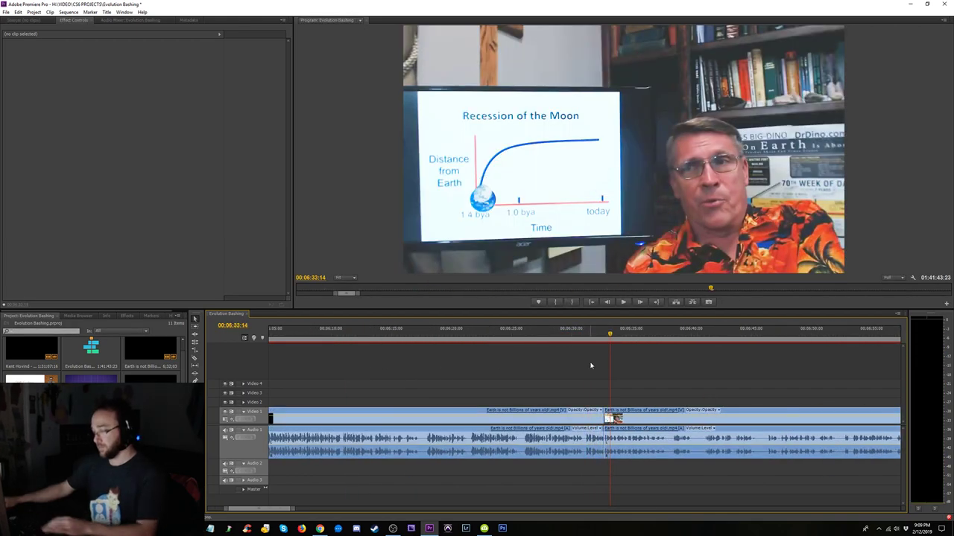
key(ctrl+shift+v)
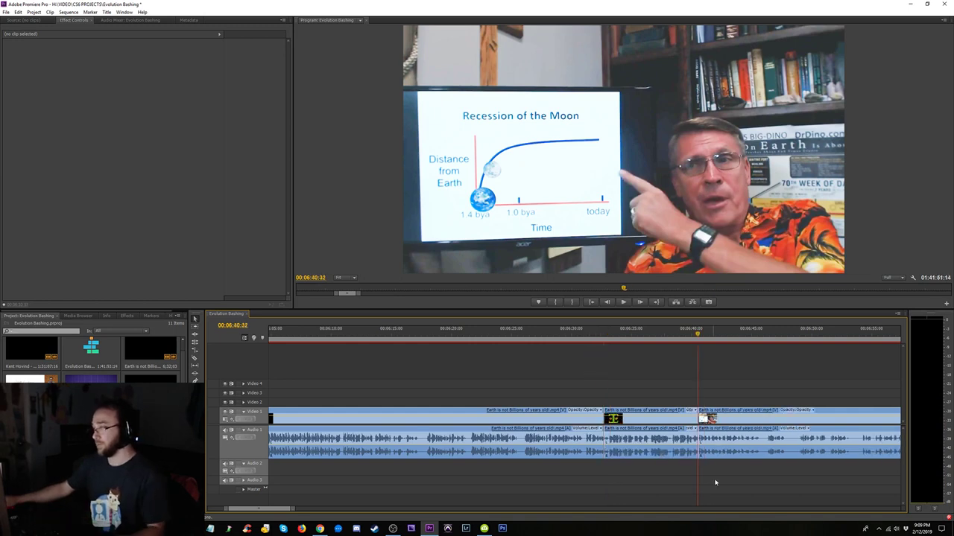
key(ctrl+z)
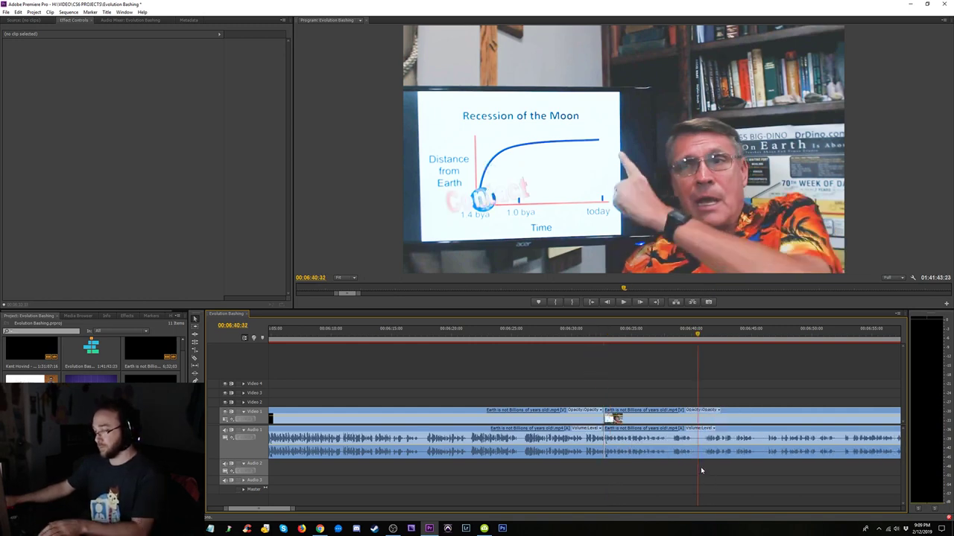
- Insert the copied History of Life on Earth clip at 00:06:03:35, before the Jupiter moons clip, and apply Constant Power to its audio cuts
key(minus)
click(409, 342)
key(space)
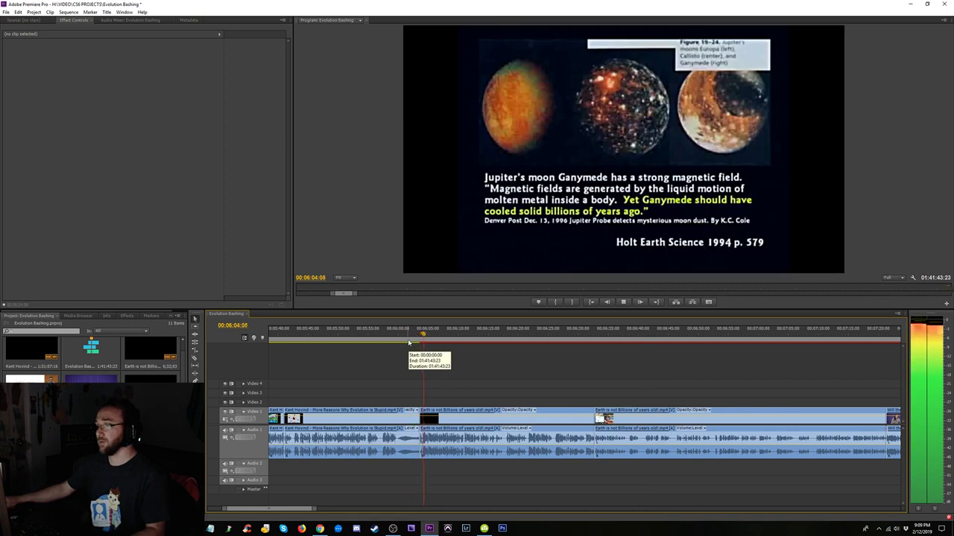
click(410, 341)
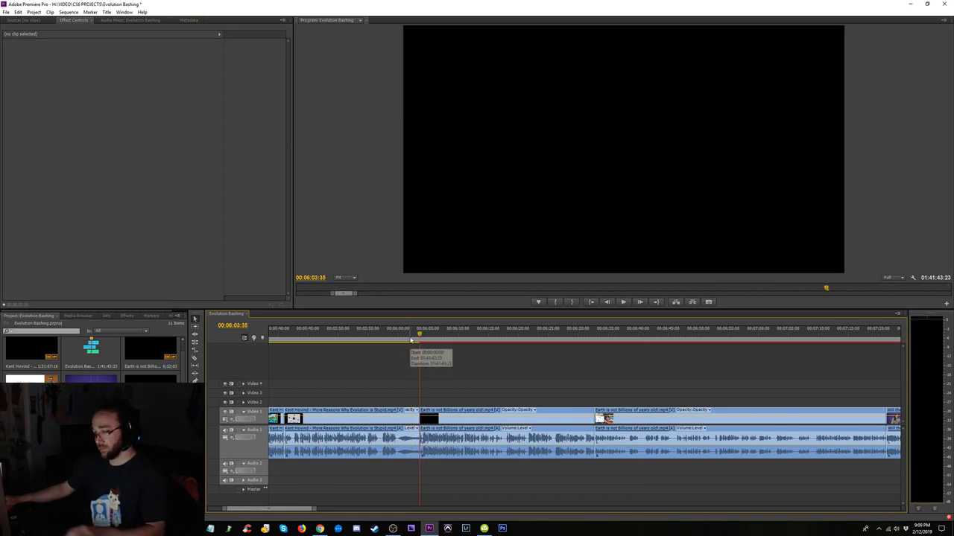
key(ctrl+z)
drag(492, 484, 396, 459)
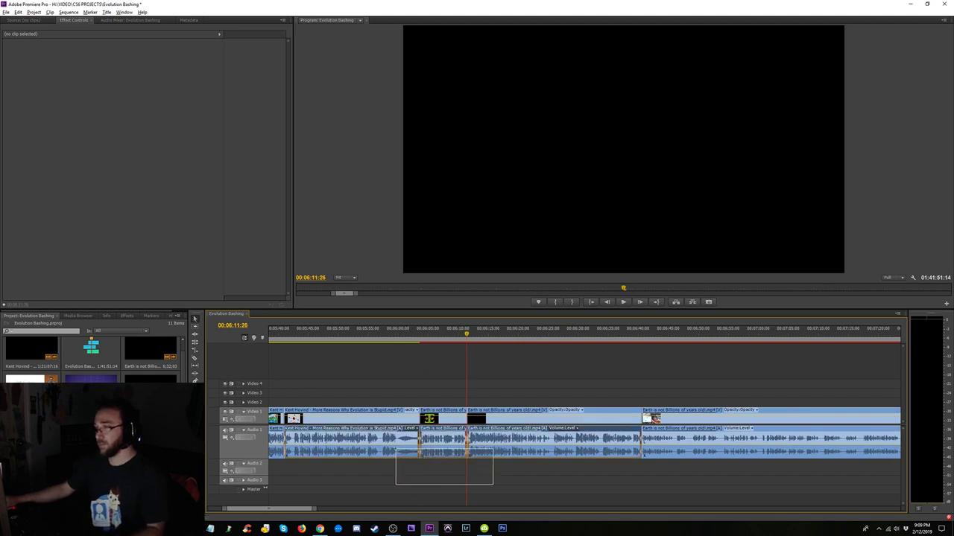
key(space)
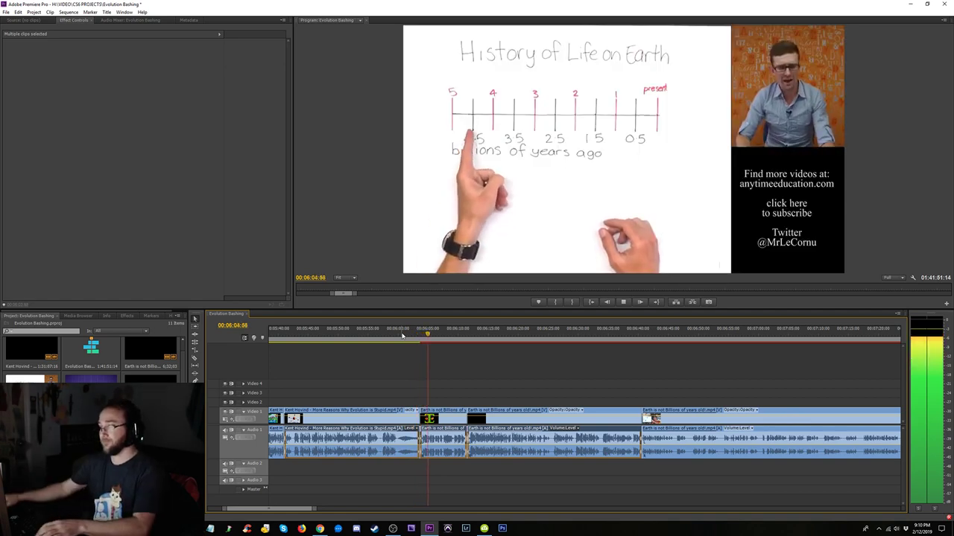
- Remove the Constant Power transition between the galaxy and History of Life on Earth clips, trim both sides of the cut, and close the gap
key(=)
key(=)
key(=)
click(488, 344)
key(equal)
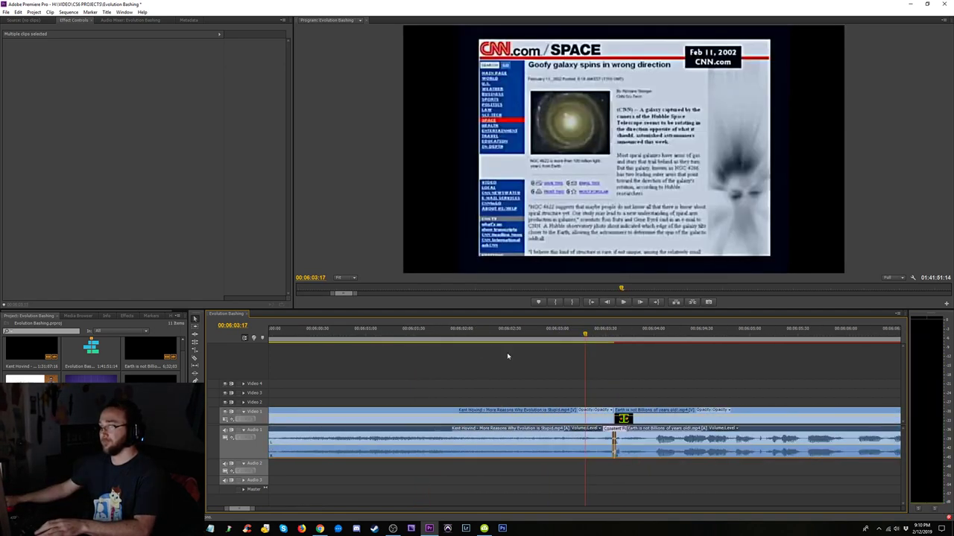
click(613, 430)
key(Delete)
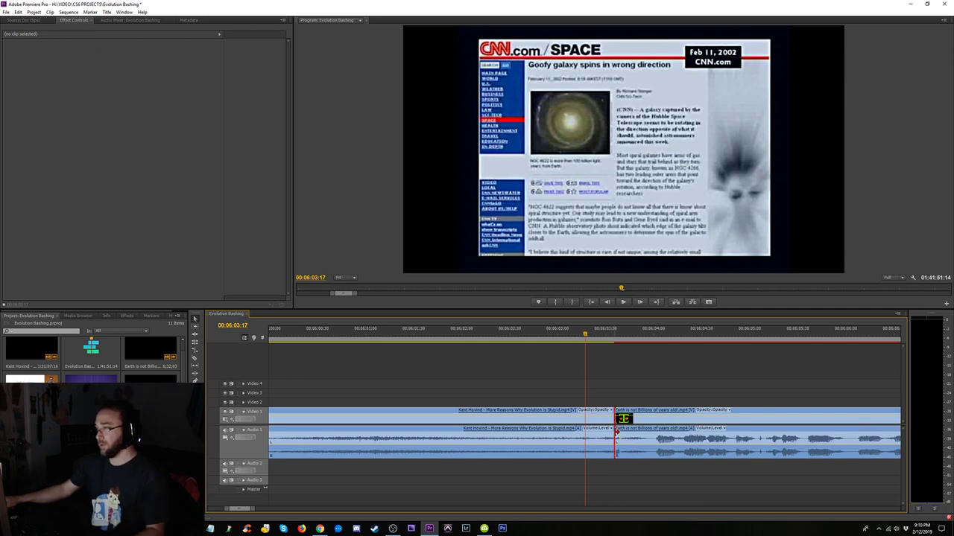
drag(617, 419, 590, 420)
click(631, 438)
key(Delete)
click(603, 421)
key(Delete)
- Apply Constant Power at the trimmed audio cut into the History of Life on Earth clip and play through the clip
drag(618, 486, 569, 445)
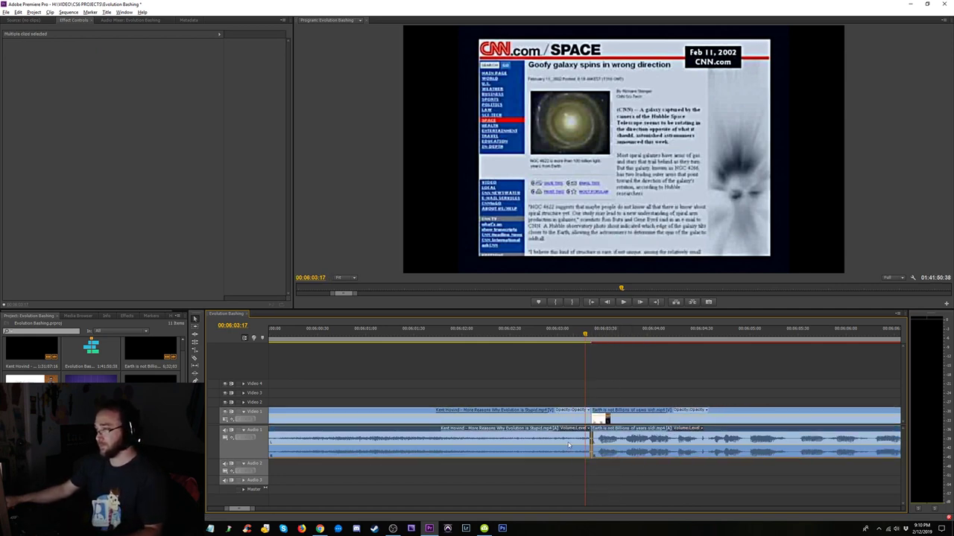
key(space)
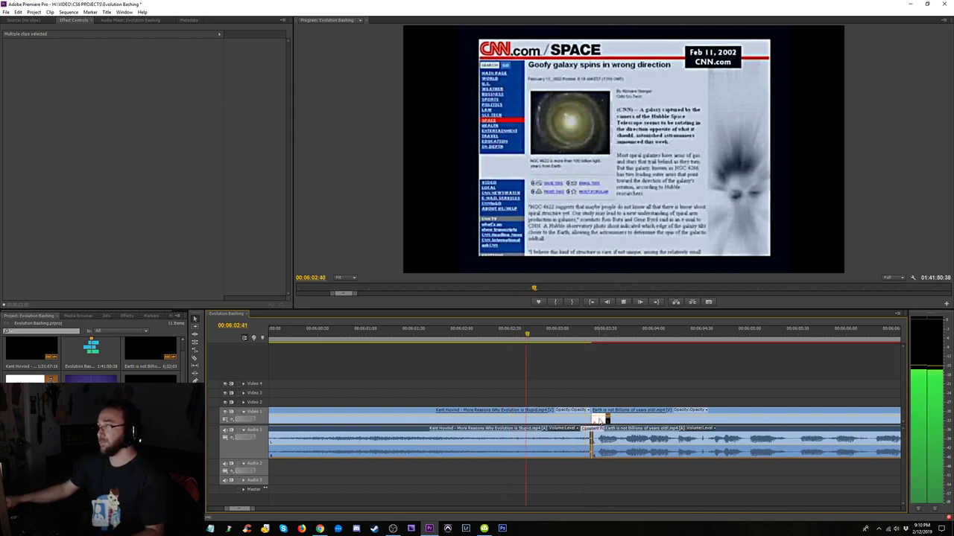
key(minus)
key(minus)
key(minus)
key(minus)
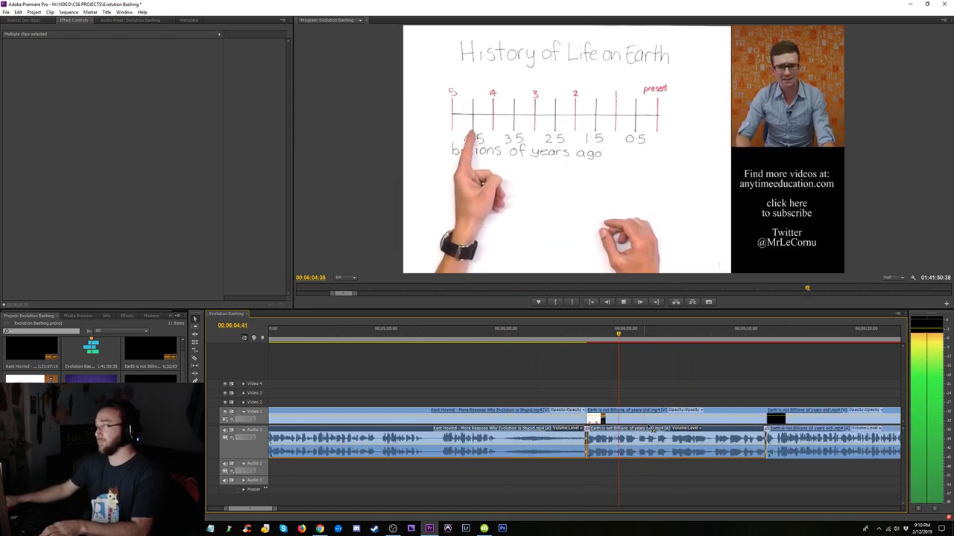
key(equal)
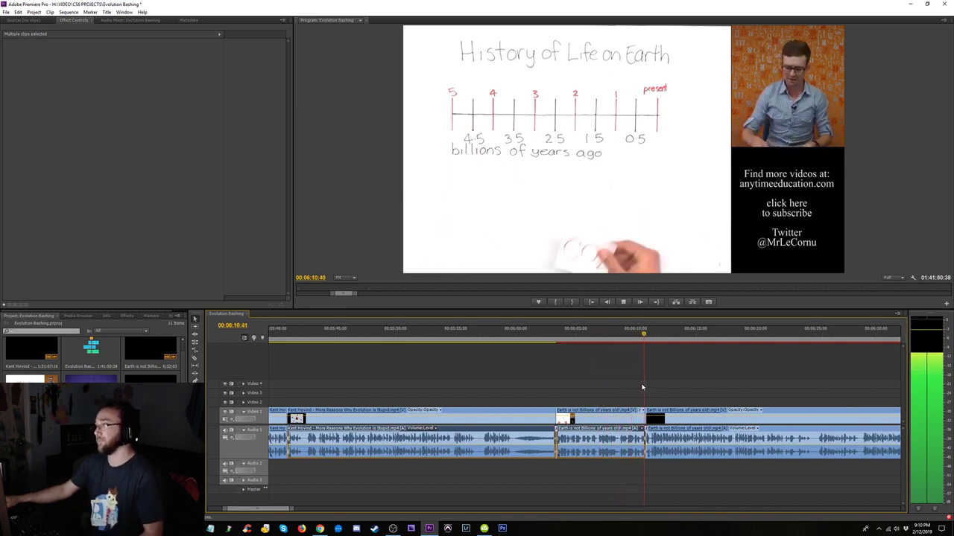
- Trim the black frames from the start of the Jupiter moons clip up to 00:06:11:10 and close the gap before it
key(=)
key(=)
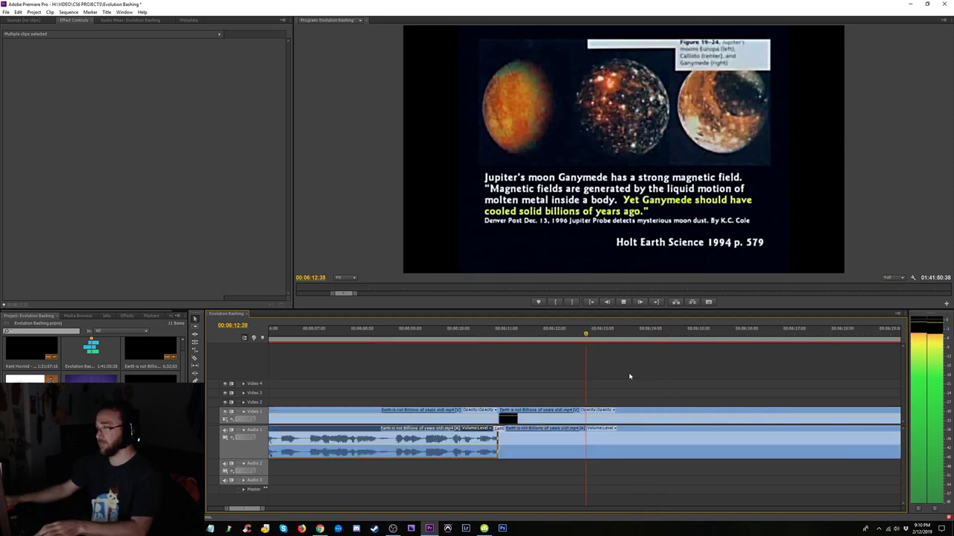
mouse_move(504, 336)
mouse_down()
mouse_move(494, 335)
mouse_move(511, 337)
mouse_up()
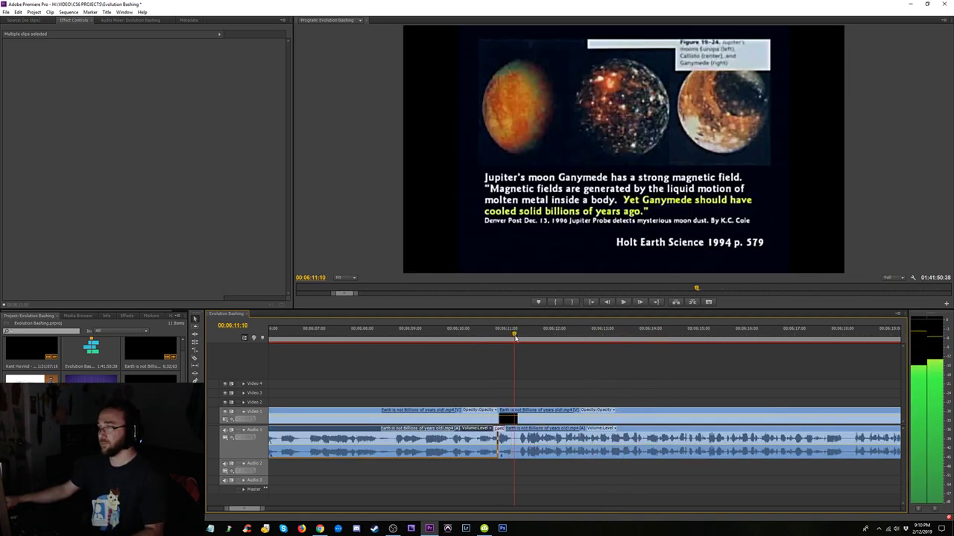
drag(499, 426, 517, 427)
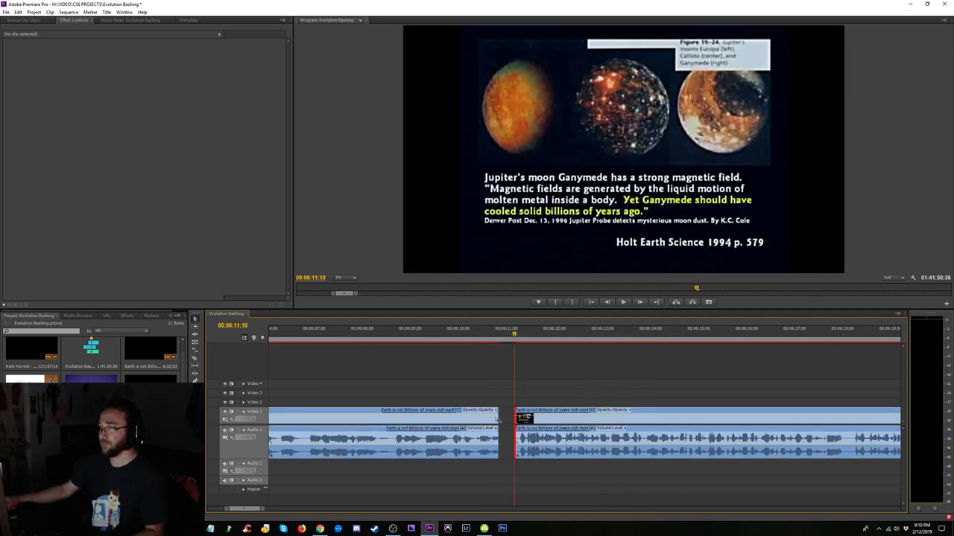
click(504, 419)
key(Delete)
- Apply Constant Power at the audio cut into the trimmed Jupiter moons clip and play across the cut
drag(513, 484, 479, 455)
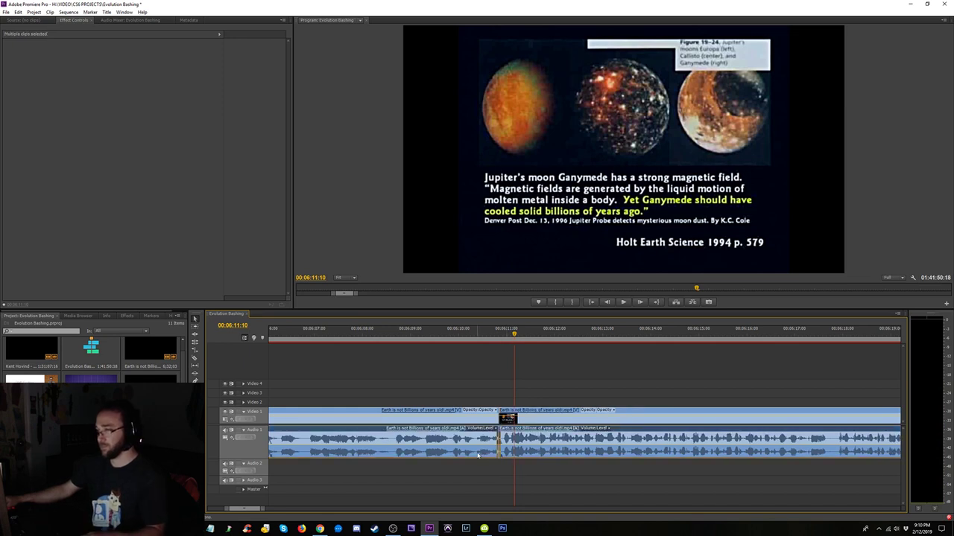
click(481, 341)
key(space)
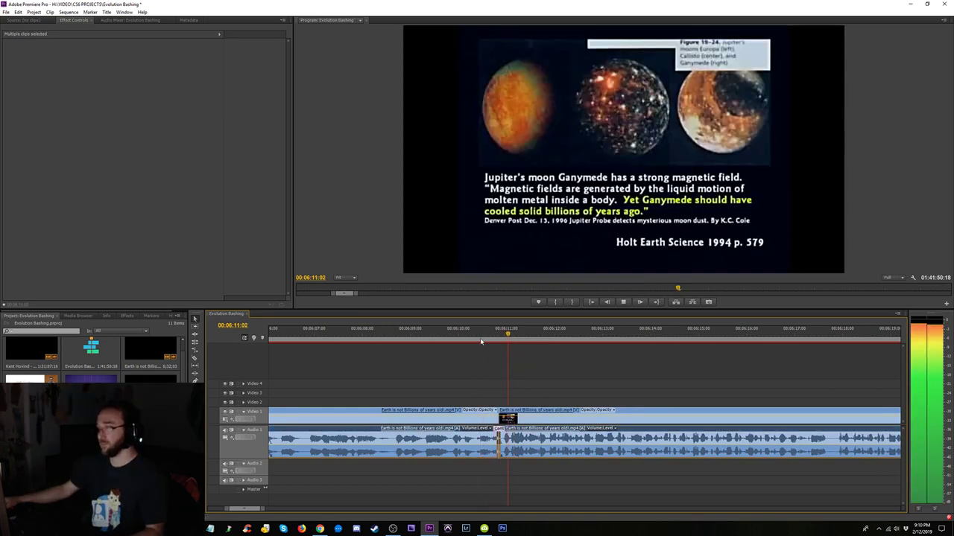
click(457, 334)
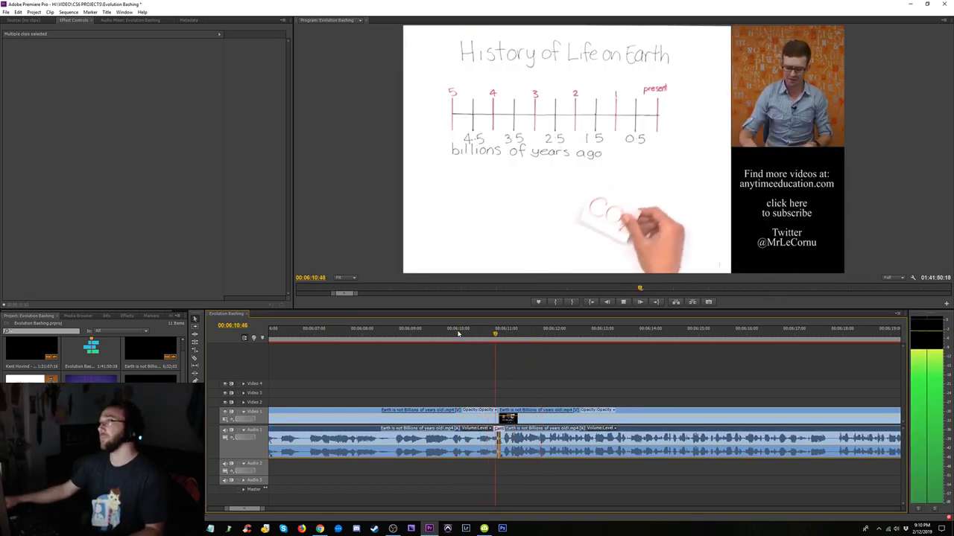
click(468, 334)
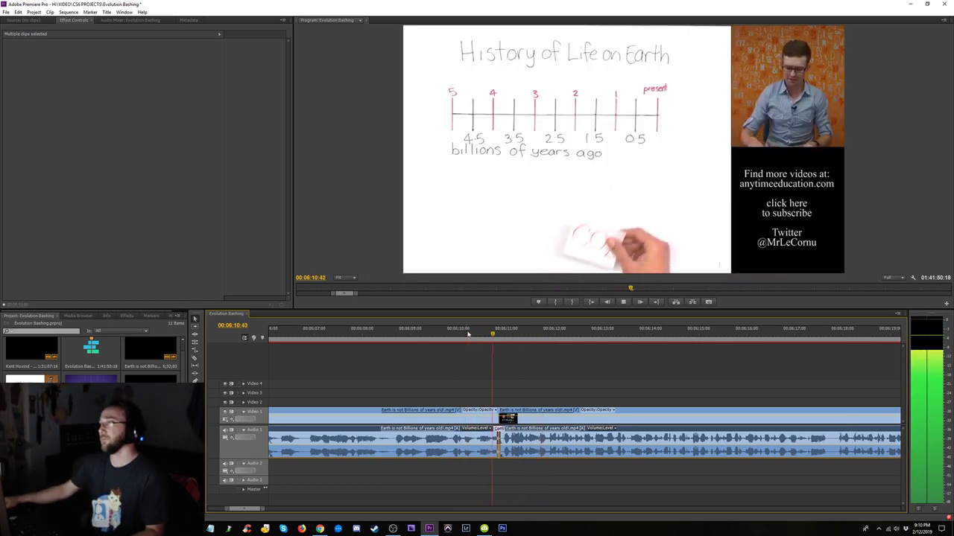
key(space)
- Set the speed of only the video part of the History of Life on Earth clip to 90%
key(minus)
key(minus)
key(minus)
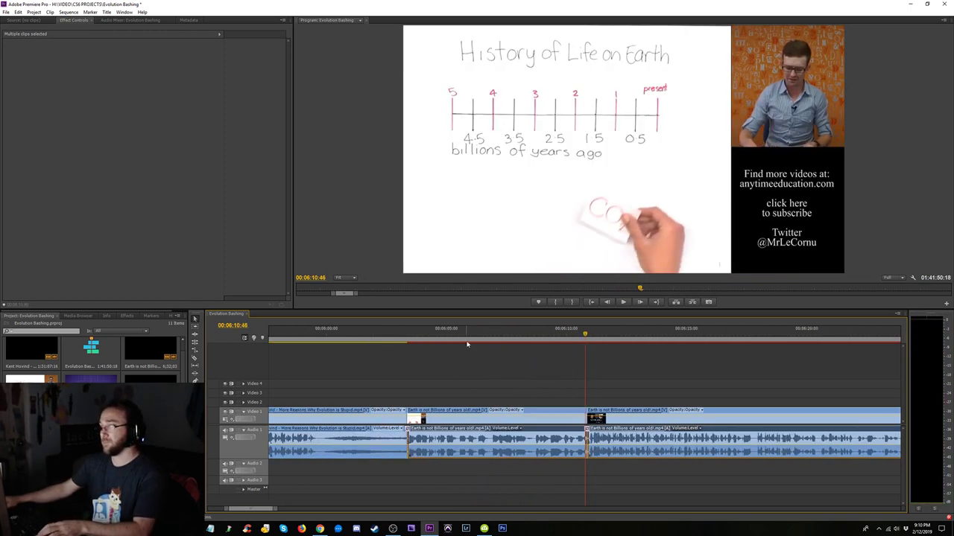
click(400, 339)
key(space)
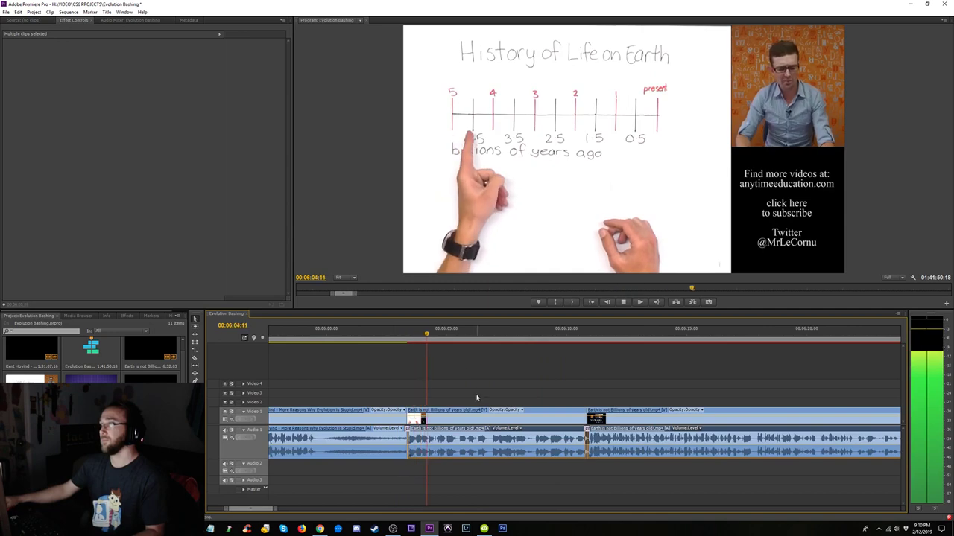
right_click(458, 416)
click(481, 296)
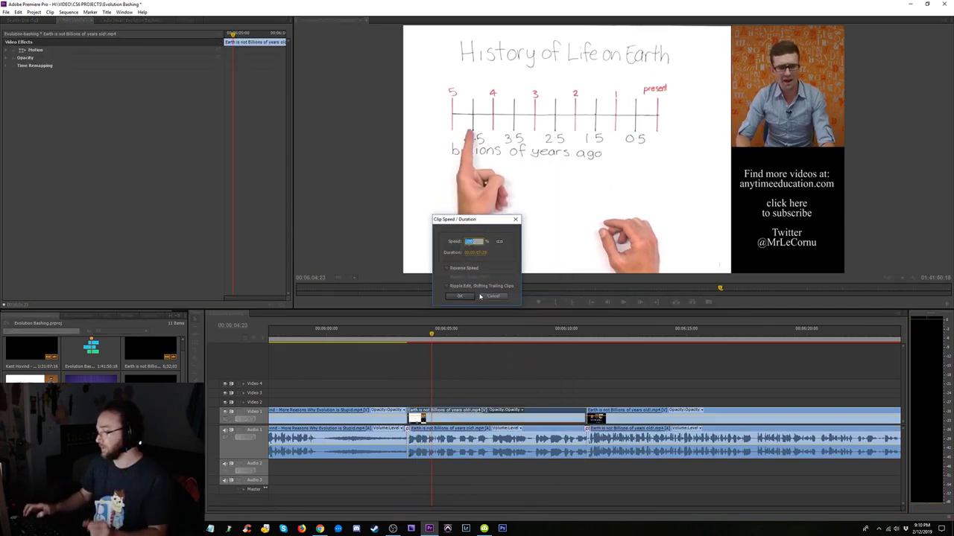
text(90)
key(Return)
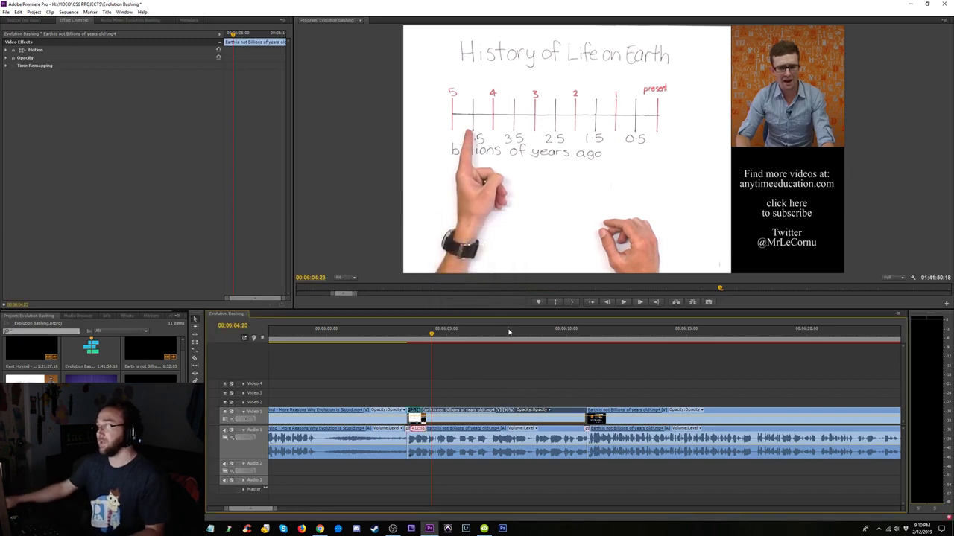
- Check the slowed History of Life on Earth clip up to its end and undo its speed change
key(space)
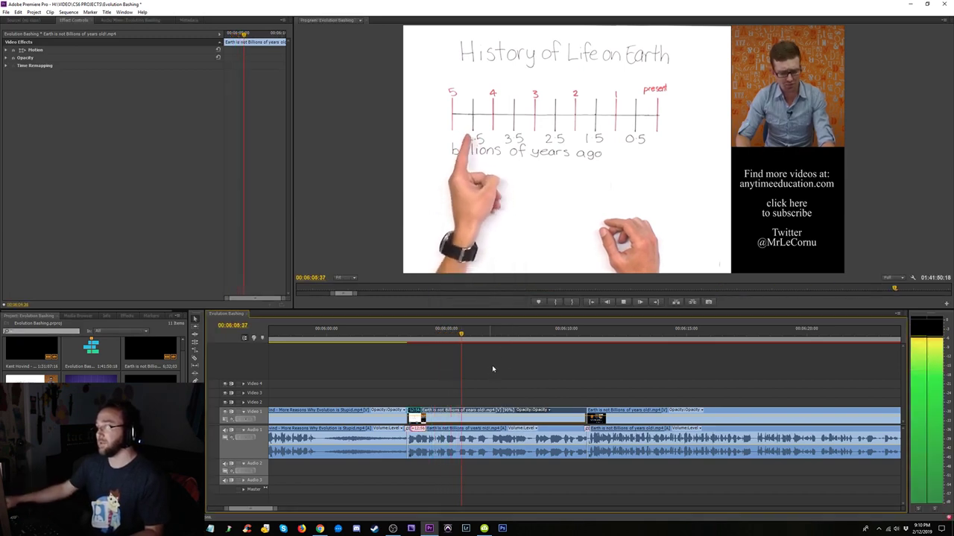
click(569, 335)
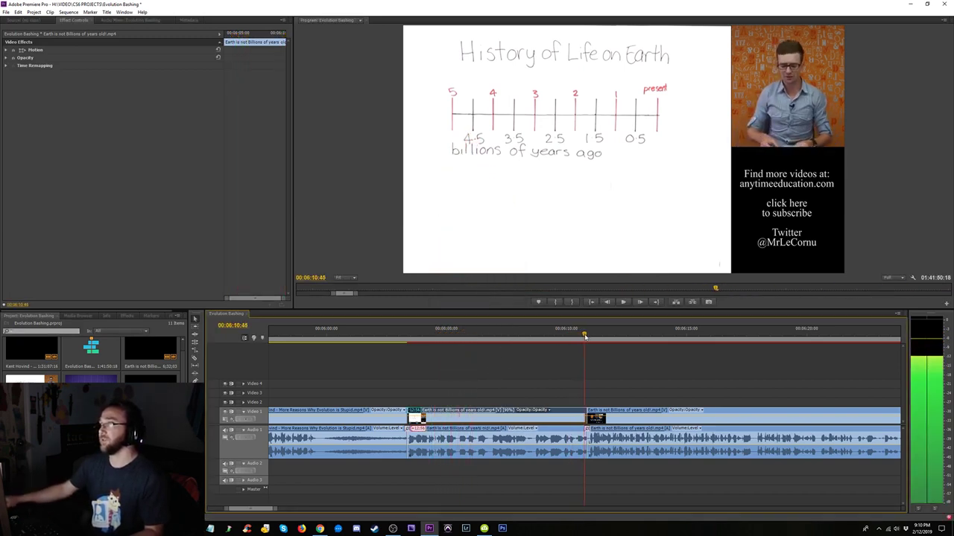
drag(585, 336, 587, 335)
key(ctrl+z)
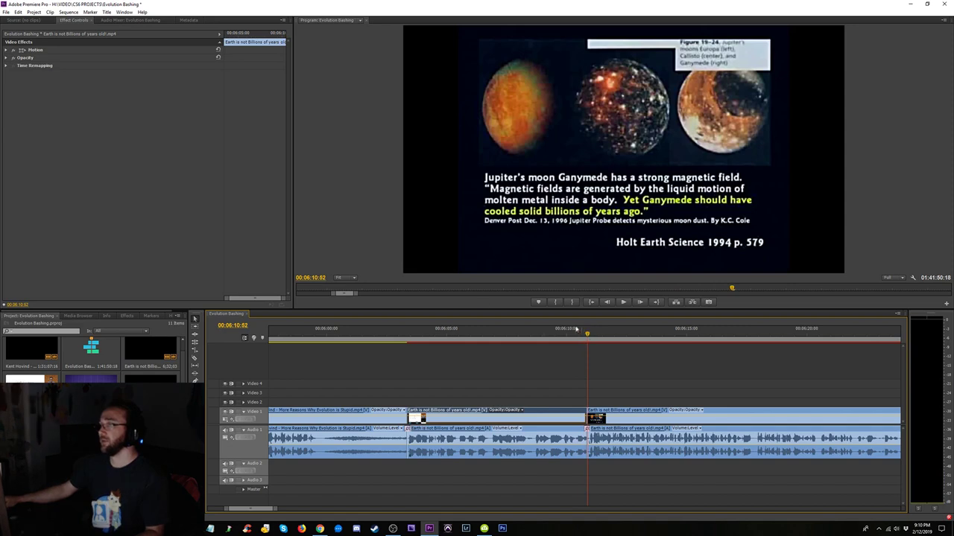
- Redo the 90% speed change on the History of Life on Earth video and scrub back to its middle
click(17, 12)
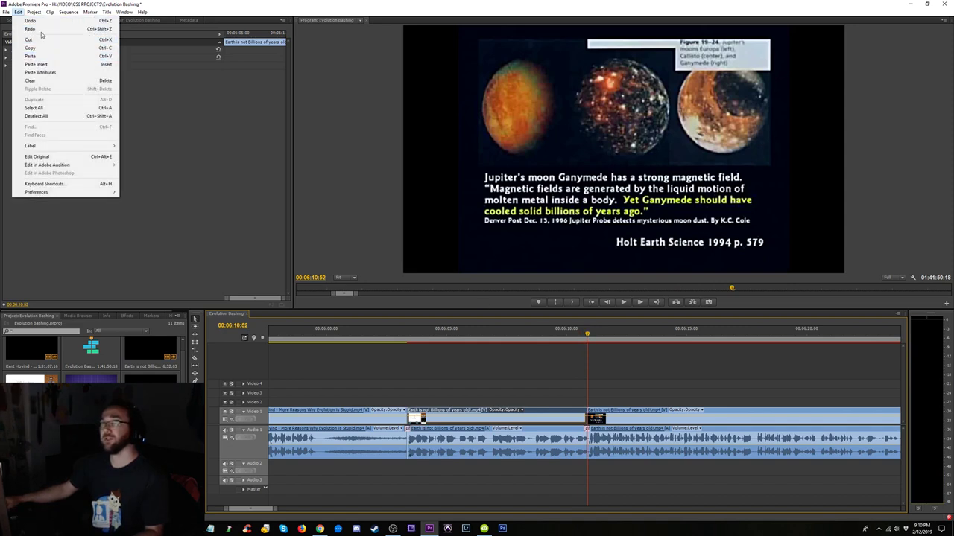
click(43, 31)
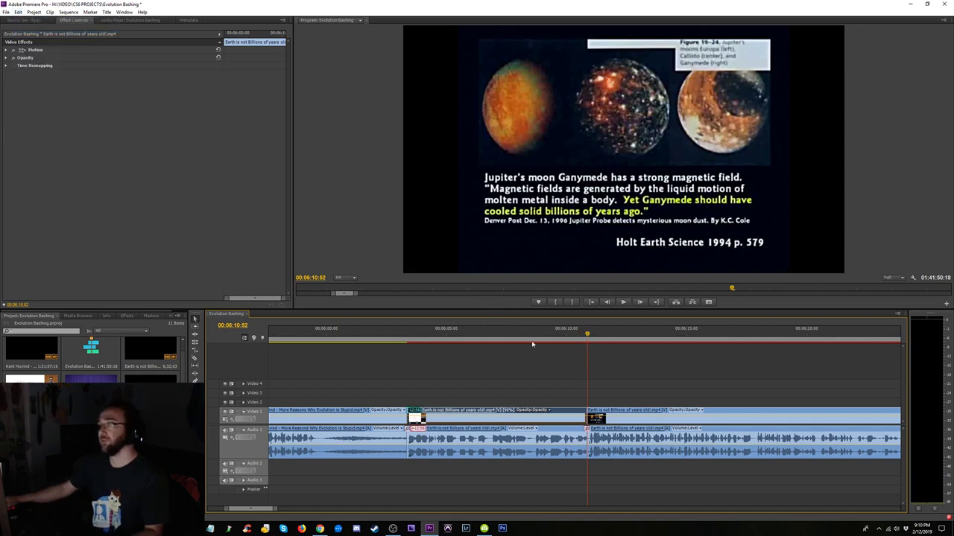
drag(555, 335, 490, 335)
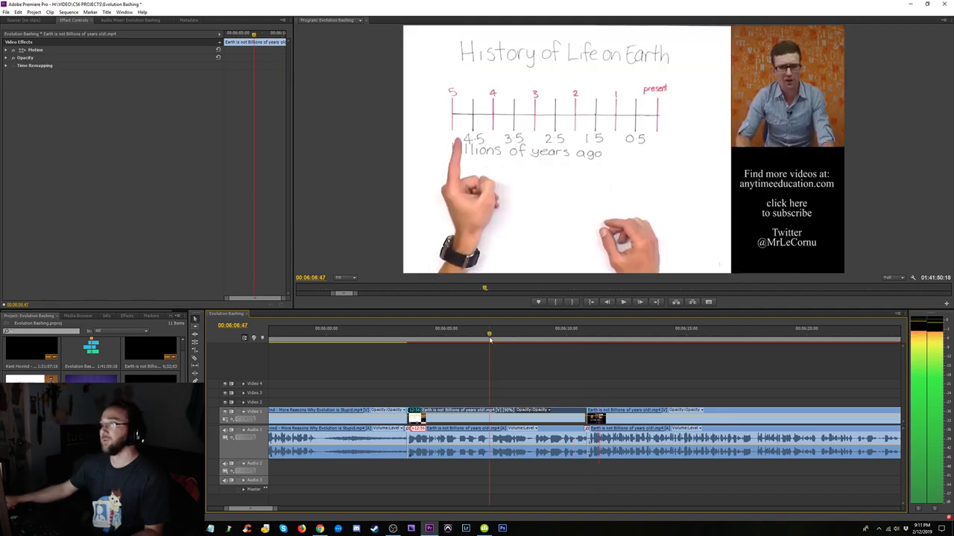
- Set the speed of the History of Life on Earth video to 65% and play it back with the surrounding clips
right_click(498, 411)
click(535, 290)
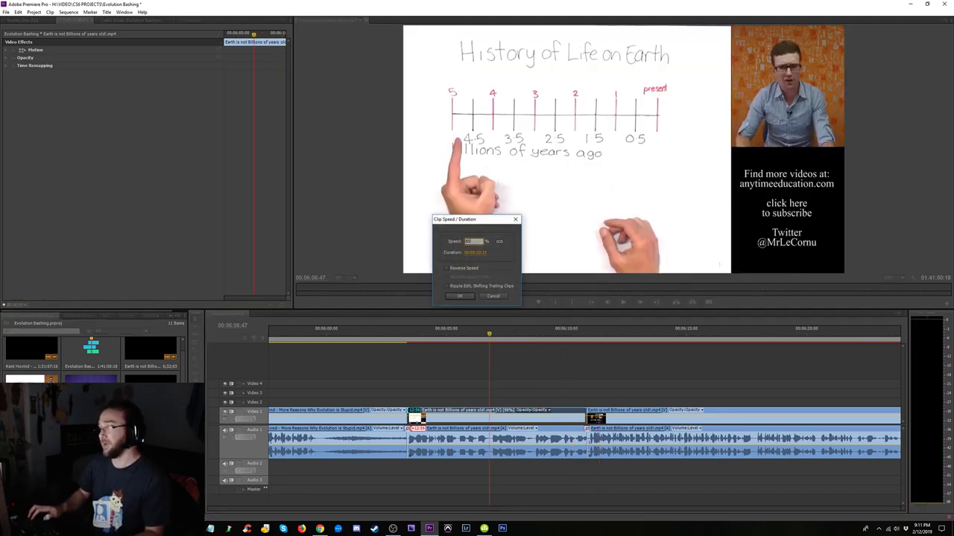
key(Return)
drag(541, 333, 383, 333)
key(space)
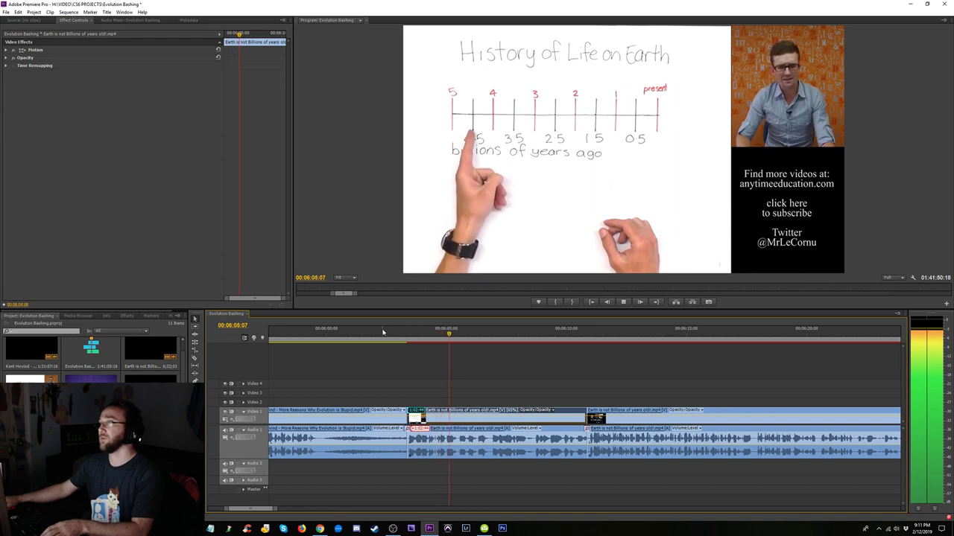
key(minus)
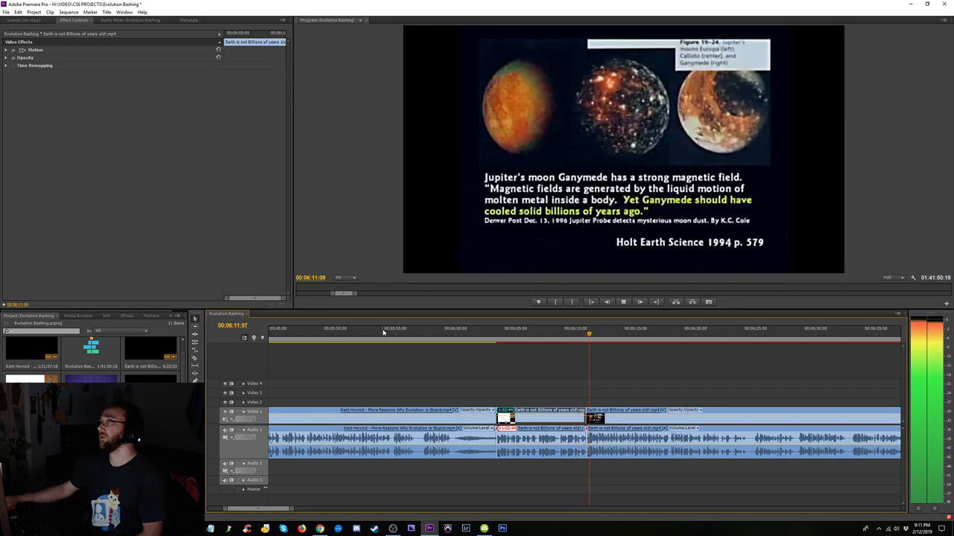
click(519, 332)
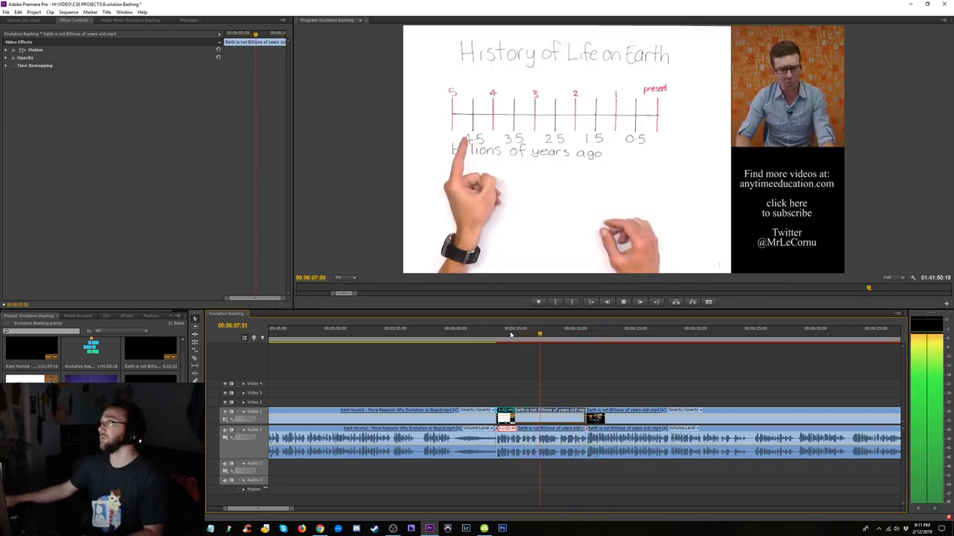
key(space)
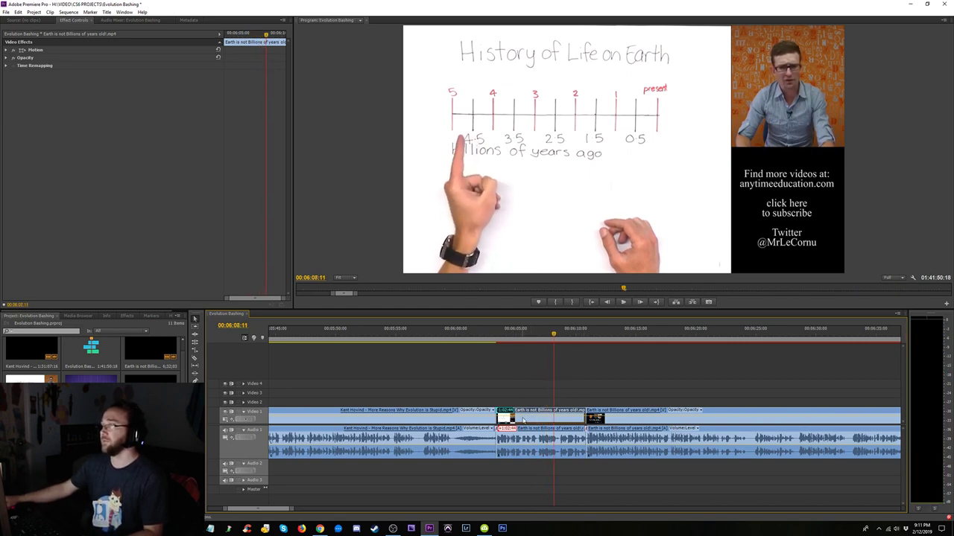
- Retime the History of Life on Earth video again, close the gap to the next video clip, and play across the cut
right_click(523, 421)
click(572, 299)
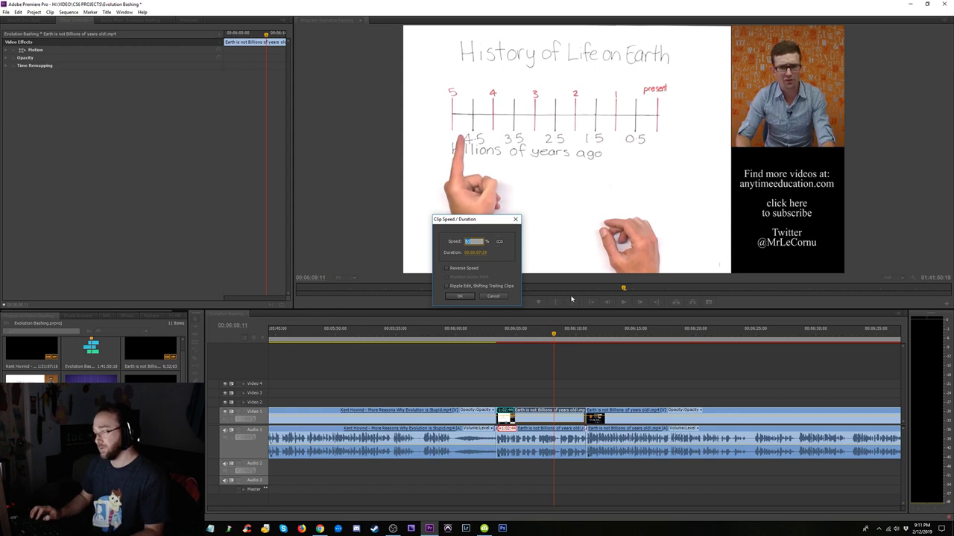
key(Return)
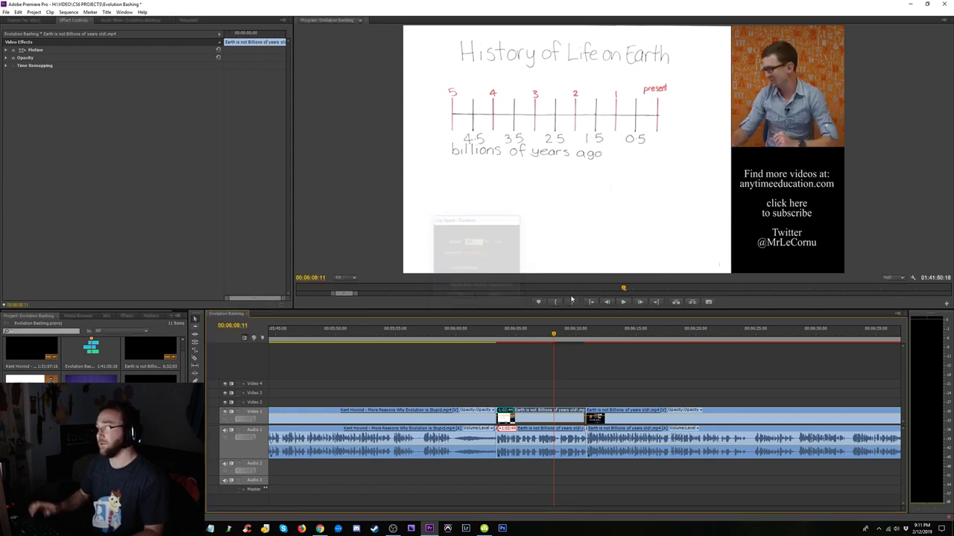
drag(553, 415, 582, 411)
click(575, 334)
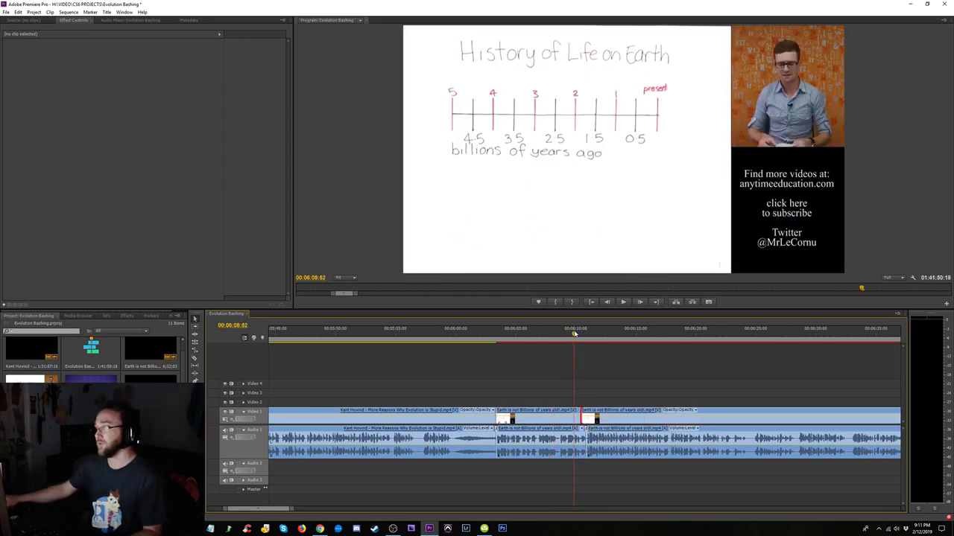
key(space)
key(space)
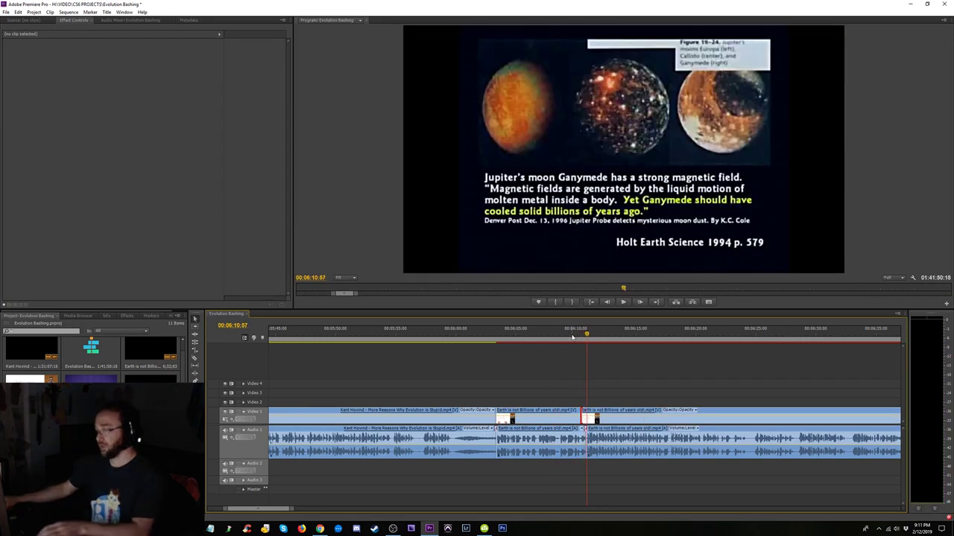
- Move the video cut to the start of the Ganymede slide at 00:06:10:43 and play across the join
key(=)
key(=)
key(=)
drag(566, 337, 562, 336)
drag(543, 418, 566, 410)
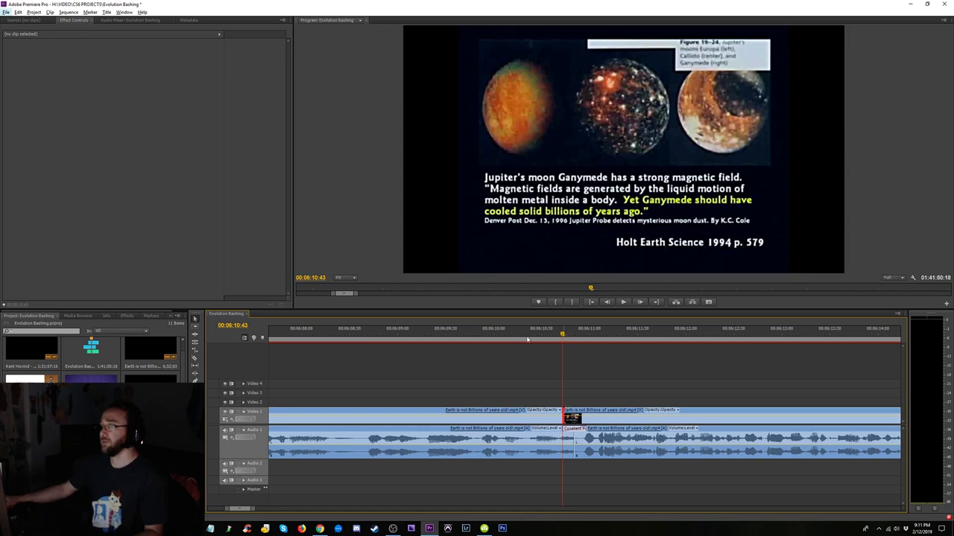
key(space)
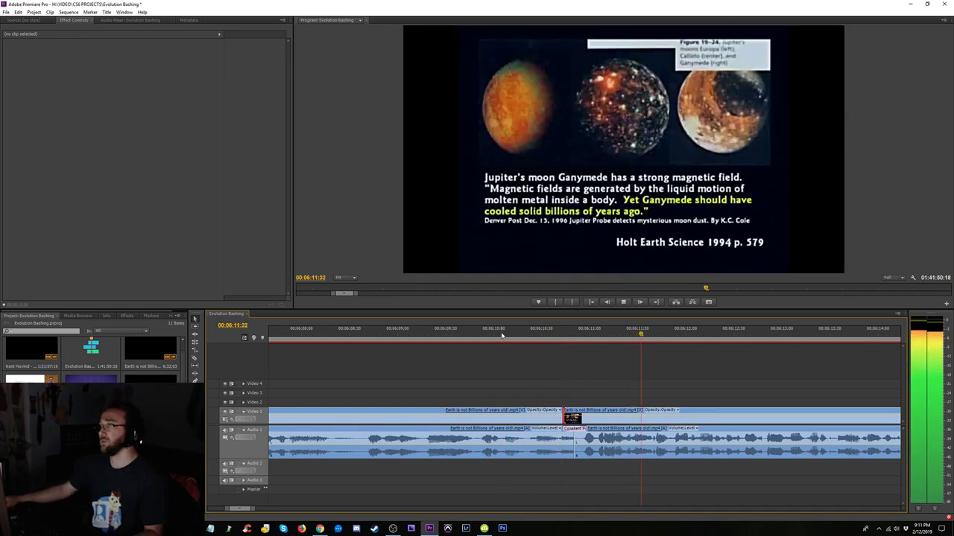
drag(502, 335, 463, 335)
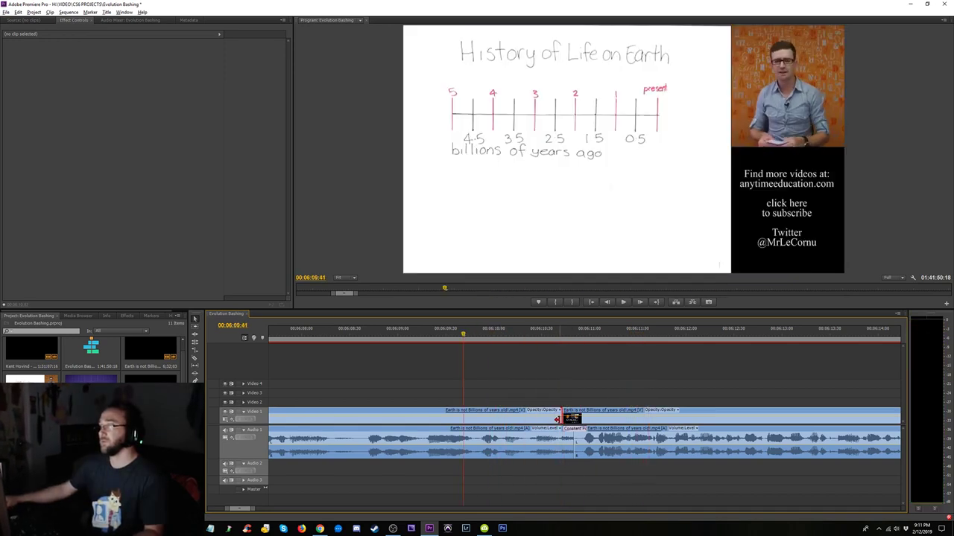
- Trim the end of the History of Life on Earth video slightly earlier and add a Dip to Black transition there
drag(557, 419, 532, 420)
click(127, 316)
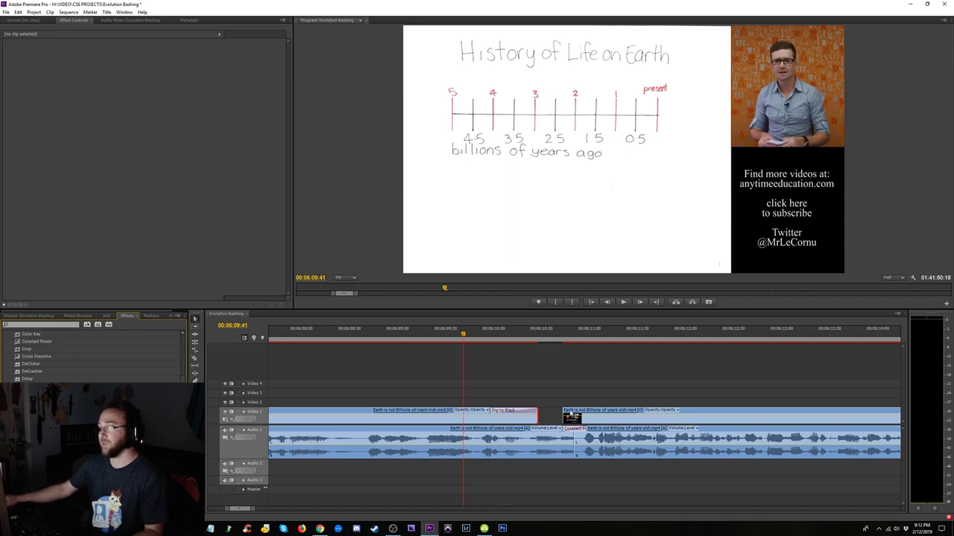
mouse_move(535, 416)
mouse_down()
mouse_move(563, 416)
mouse_move(549, 417)
mouse_up()
- Add a Dip to Black at the start of the Ganymede clip, extend that start slightly earlier, and play the transition
drag(490, 336, 568, 349)
drag(564, 418, 557, 419)
drag(563, 335, 447, 340)
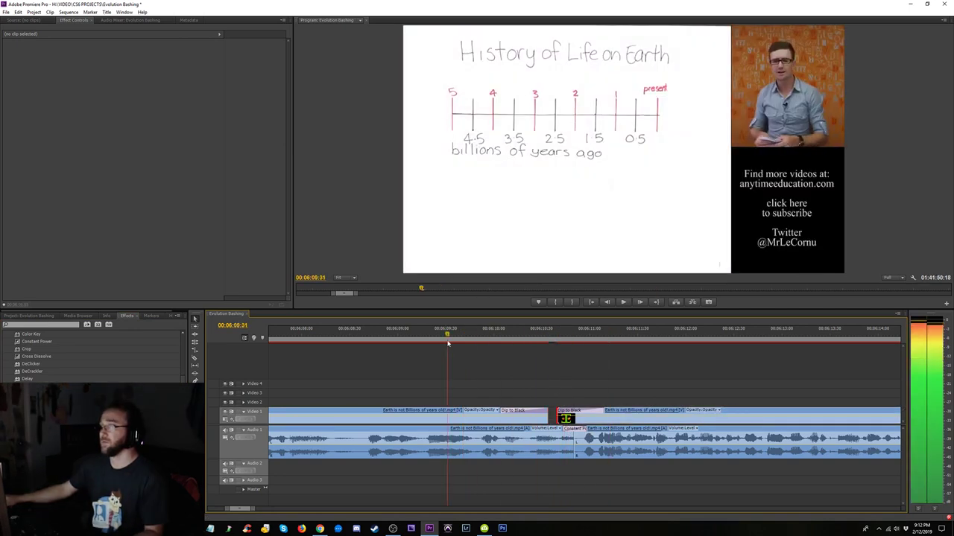
key(space)
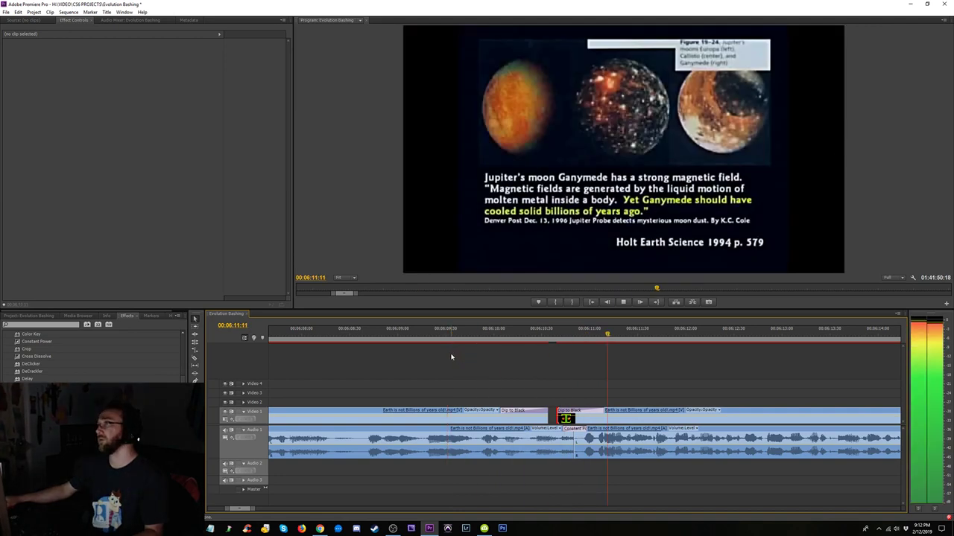
click(447, 332)
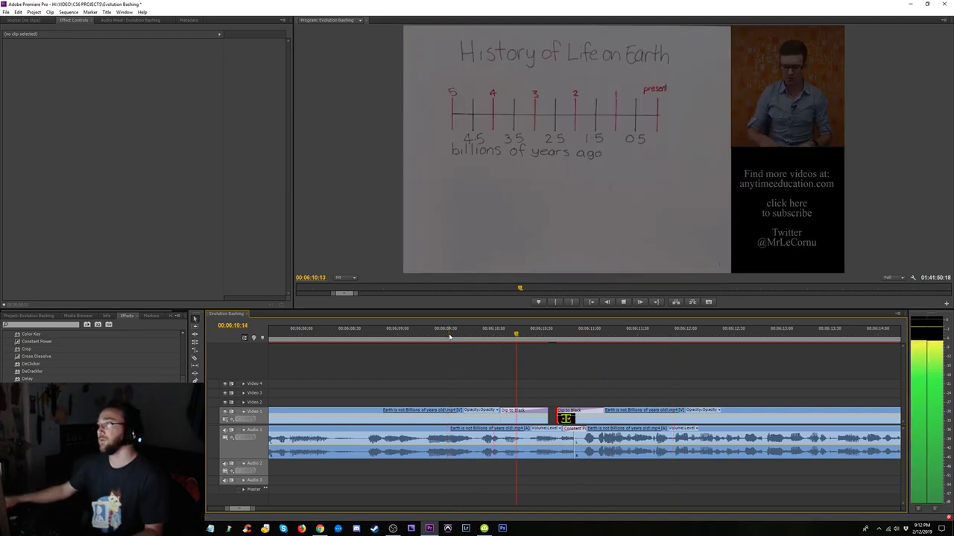
key(space)
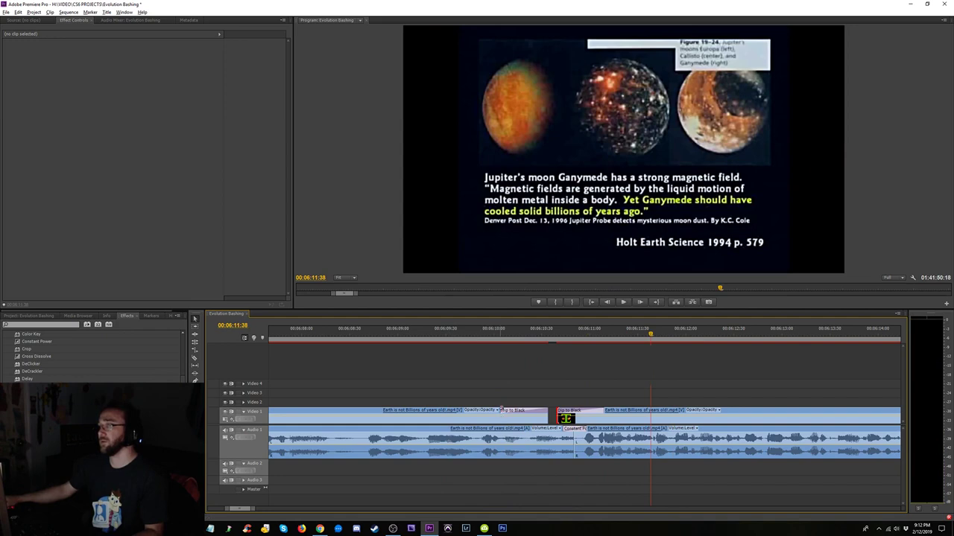
- Lengthen the Dip to Black ending the History of Life on Earth video to about one second and play it back
drag(501, 410, 456, 410)
click(394, 332)
key(space)
key(minus)
key(minus)
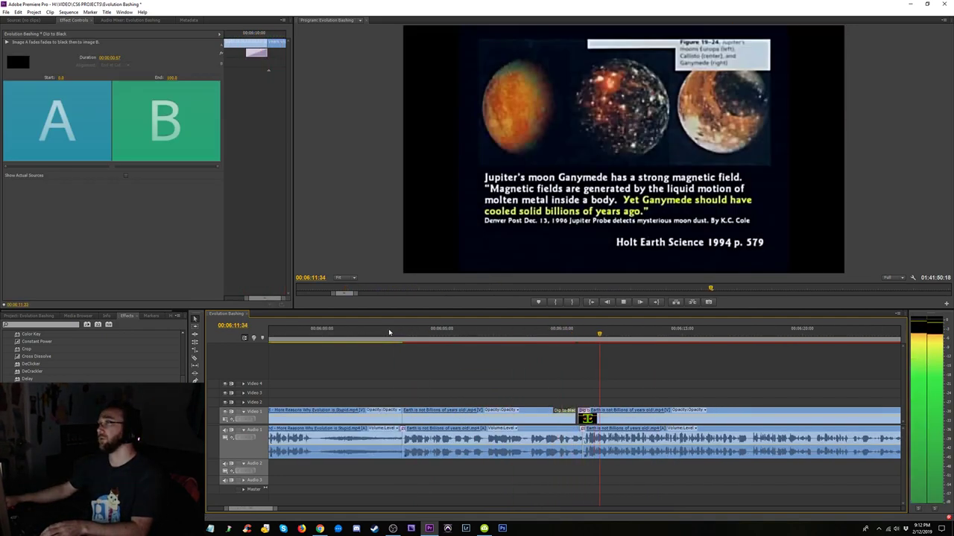
key(minus)
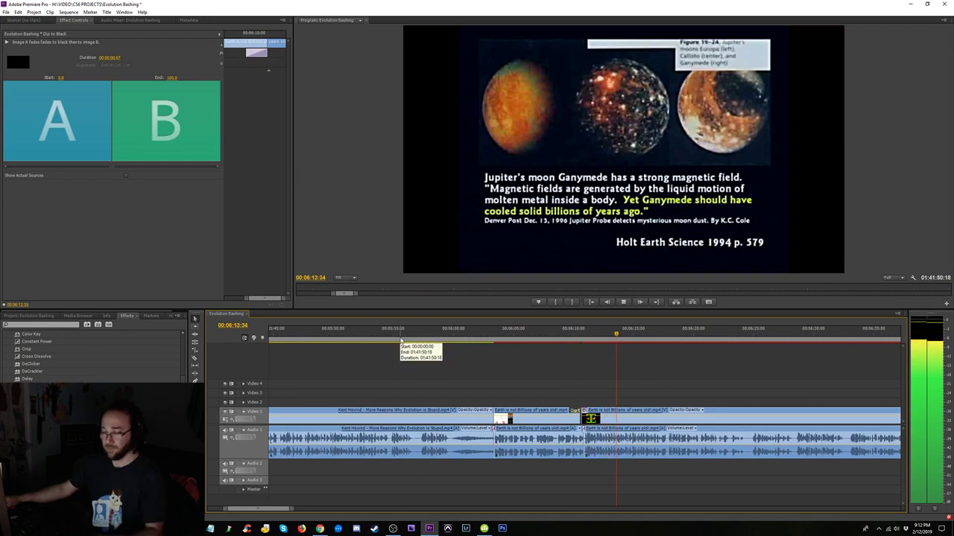
key(space)
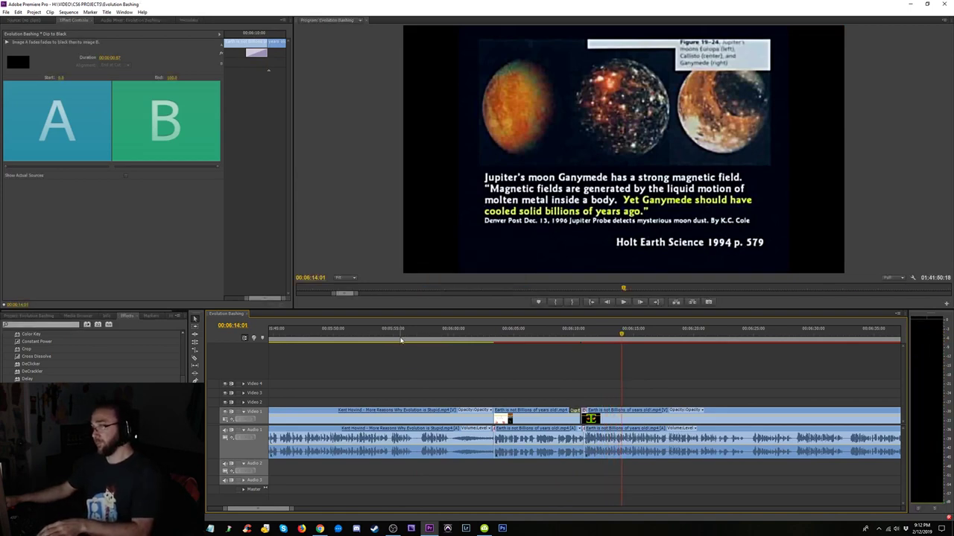
- Extend the start of the separate DNA Evidence for Evolution clip about one minute earlier to recover its opening footage
key(minus)
key(minus)
key(minus)
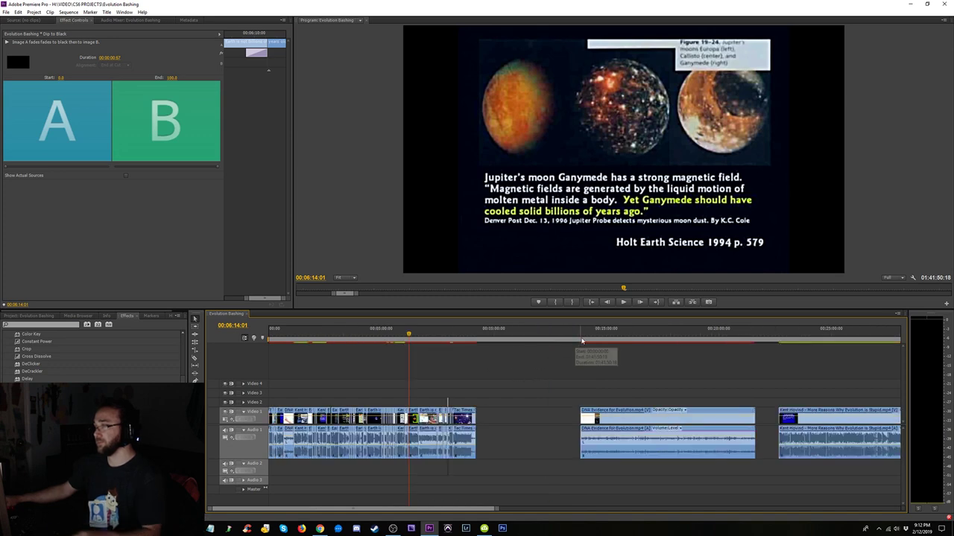
key(space)
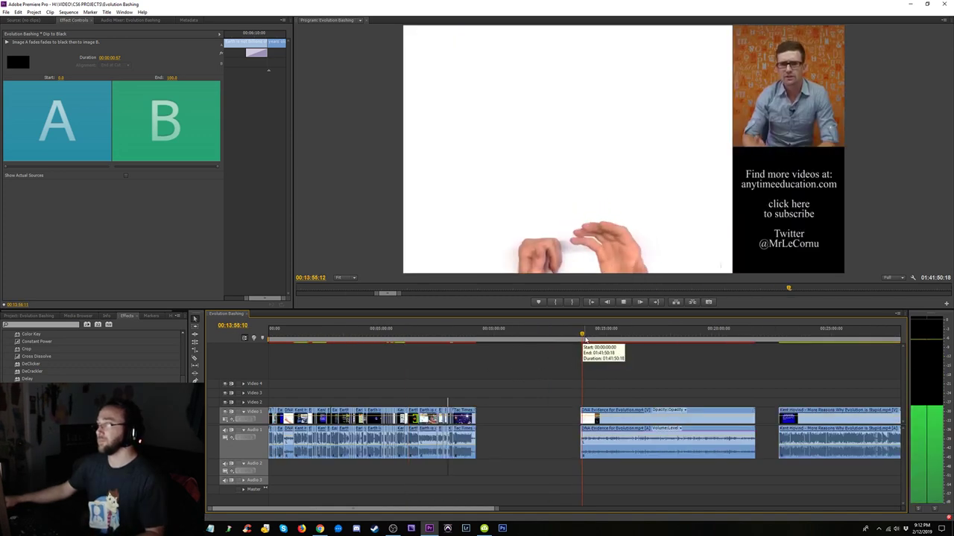
drag(574, 421, 558, 421)
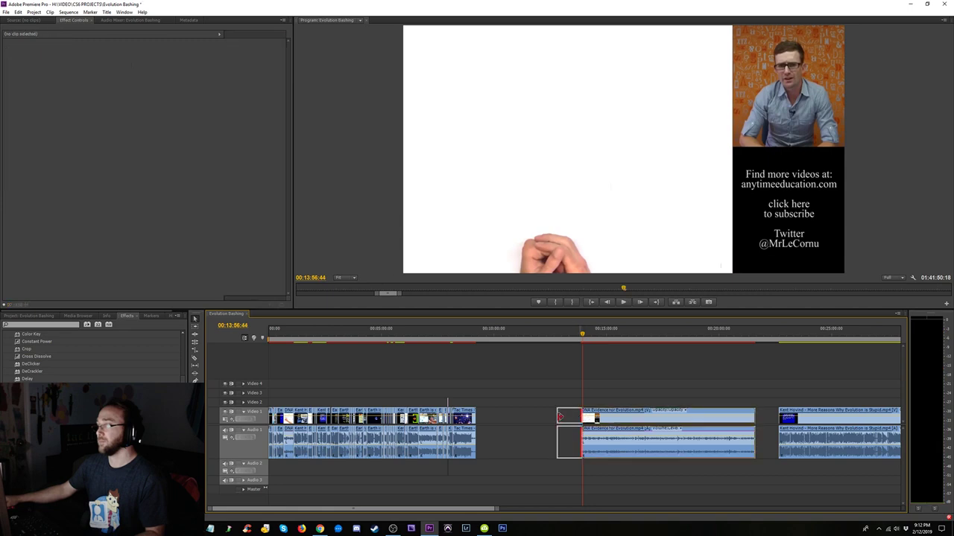
- Play the recovered opening of the DNA Evidence for Evolution clip and trim its start to 00:13:25:59
key(minus)
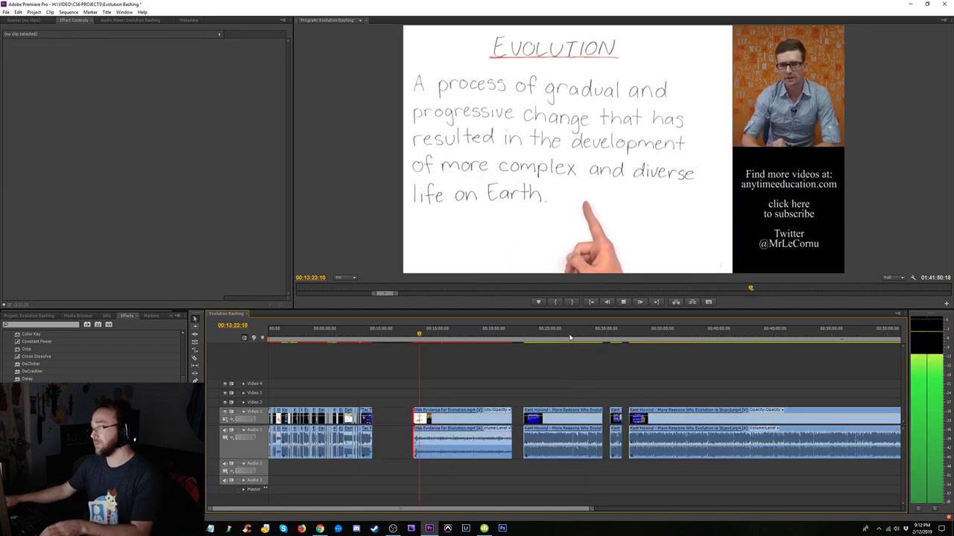
key(equal)
key(equal)
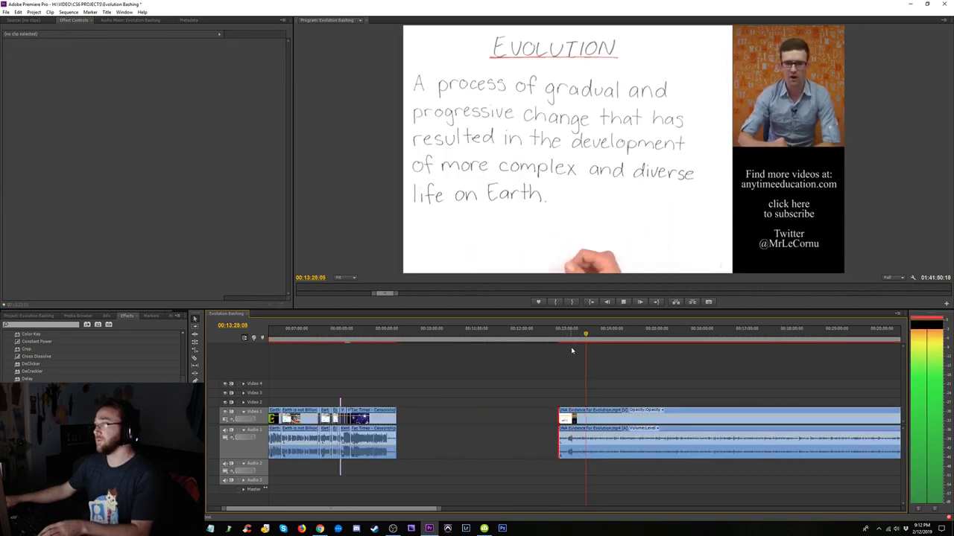
key(=)
key(space)
drag(532, 418, 585, 418)
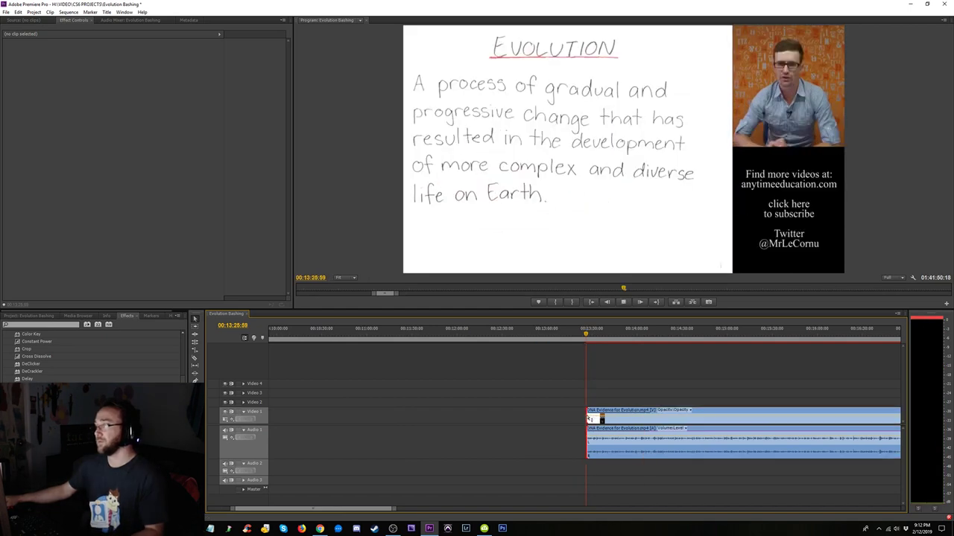
- Play on through the evolution definition and trim the DNA Evidence for Evolution clip's start to 00:13:42:02
key(space)
key(minus)
key(minus)
key(=)
key(=)
key(=)
key(=)
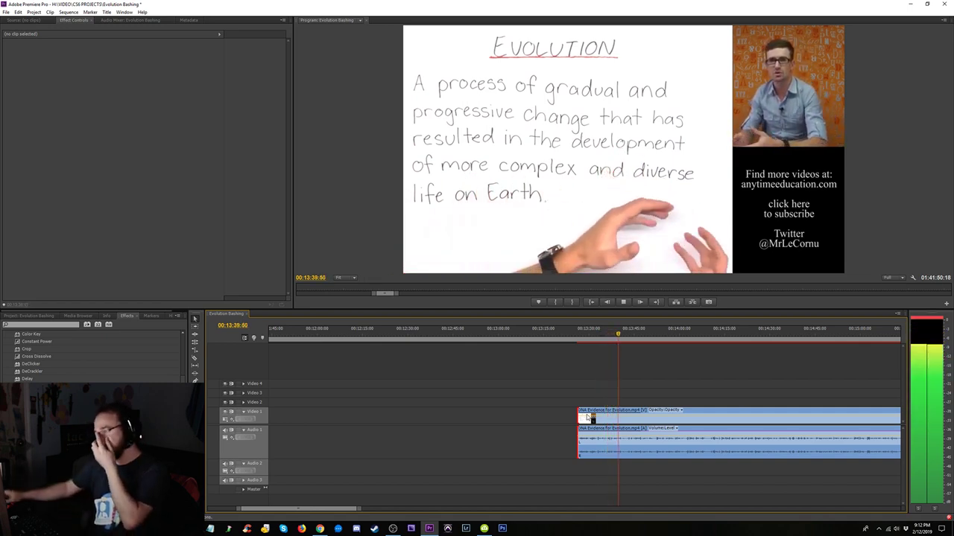
drag(589, 418, 629, 419)
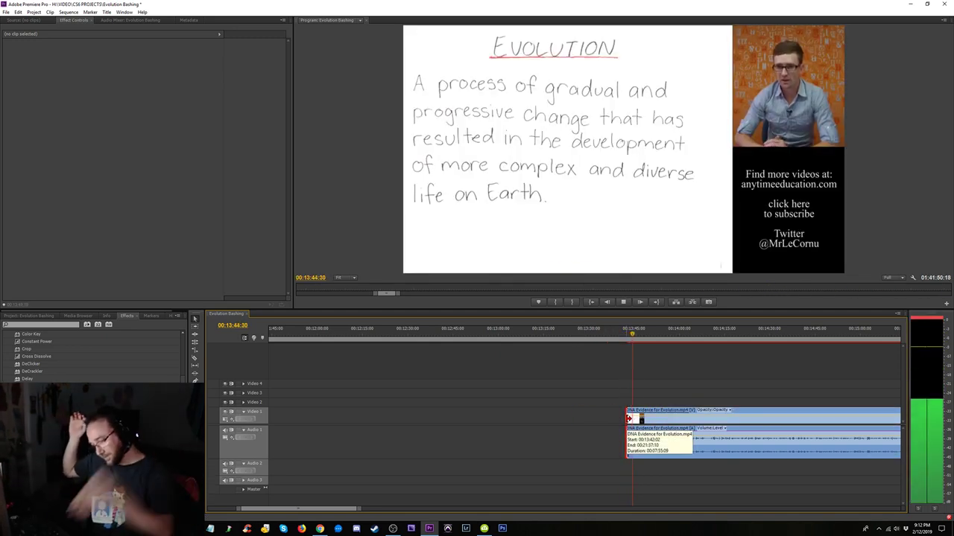
- Review the rest of the DNA Evidence for Evolution clip, sampling sections up to its closing part
key(minus)
key(minus)
key(minus)
key(minus)
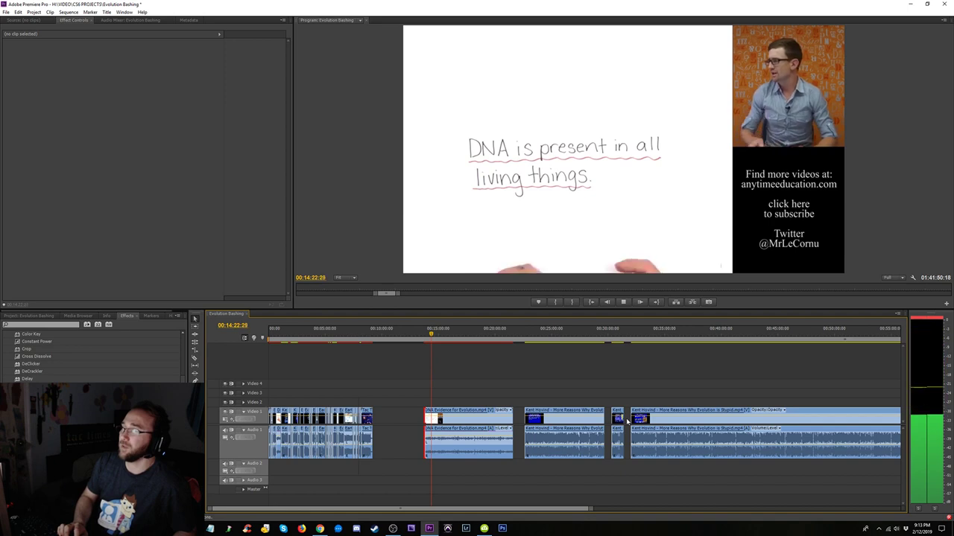
key(space)
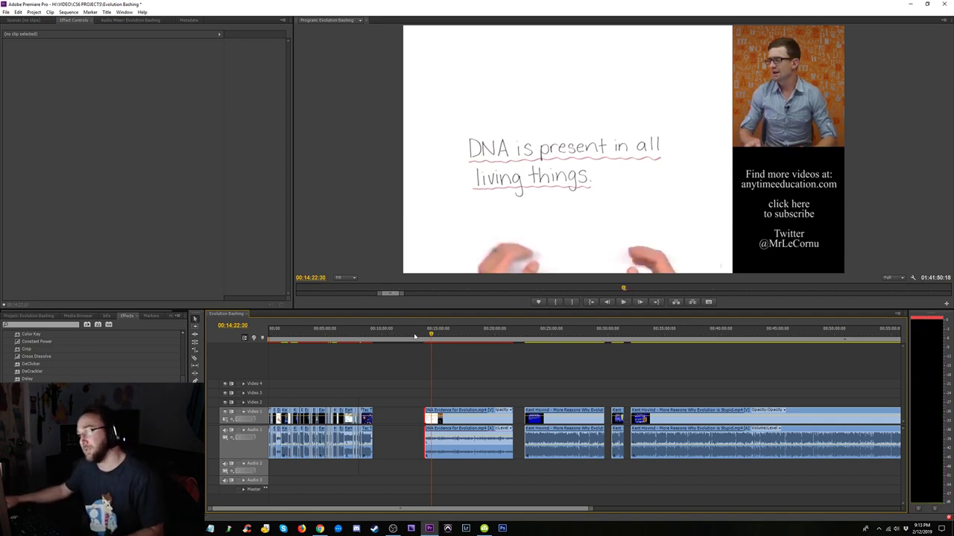
key(space)
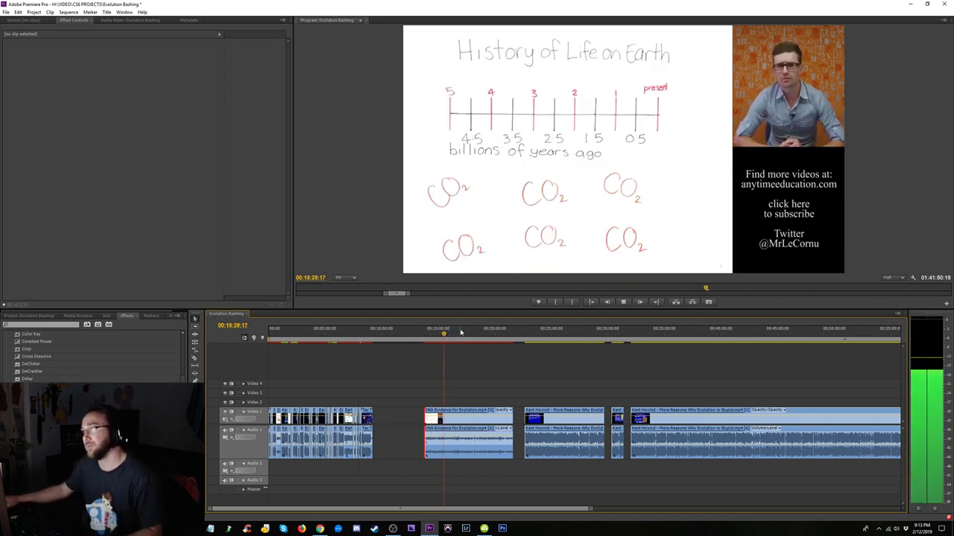
drag(460, 332, 490, 335)
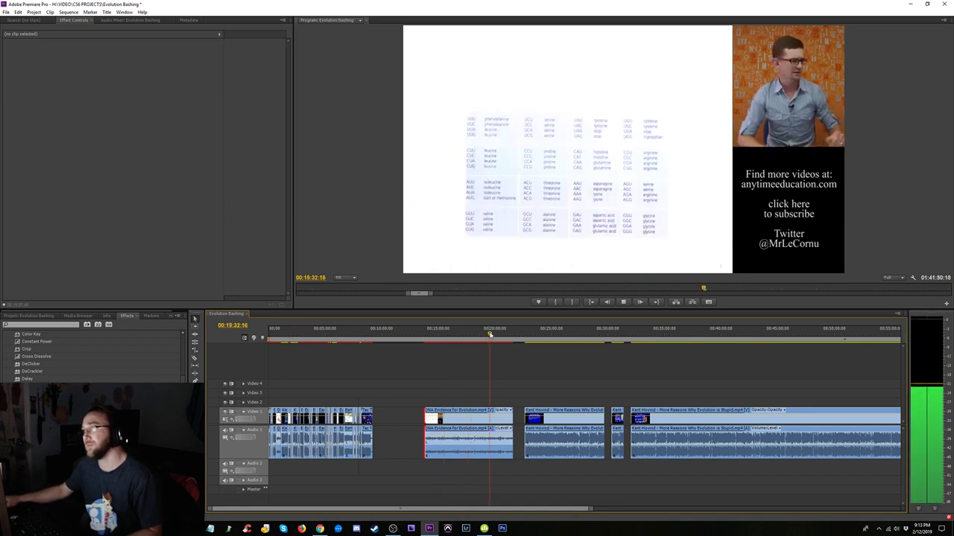
key(equal)
key(equal)
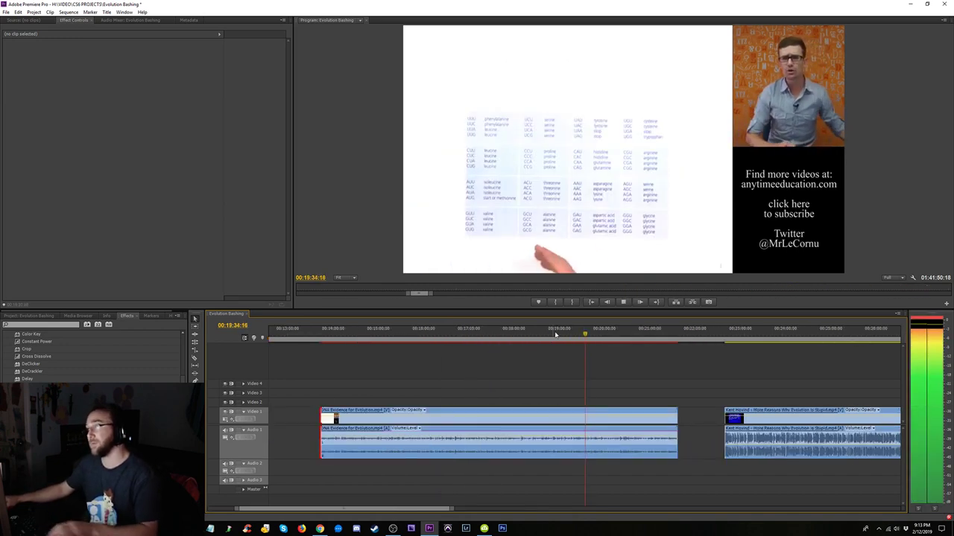
drag(595, 336, 657, 337)
key(space)
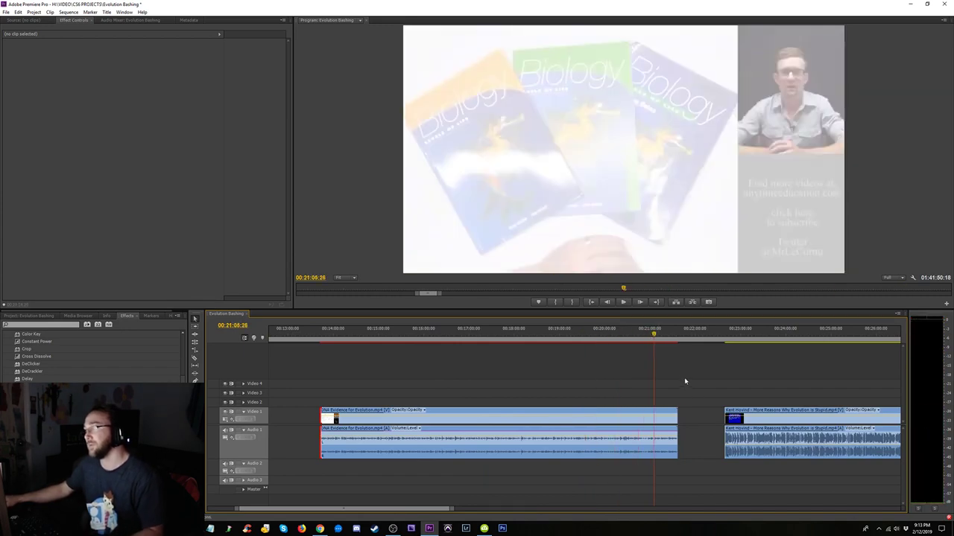
- Review the unused More Reasons Why Evolution is Stupid clip that follows the DNA Evidence for Evolution clip
key(minus)
key(minus)
key(minus)
click(407, 337)
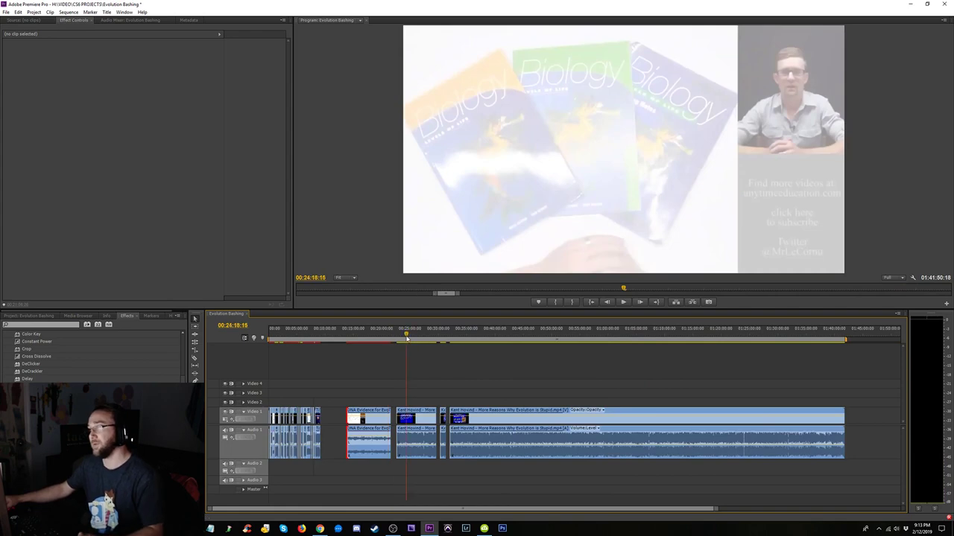
key(space)
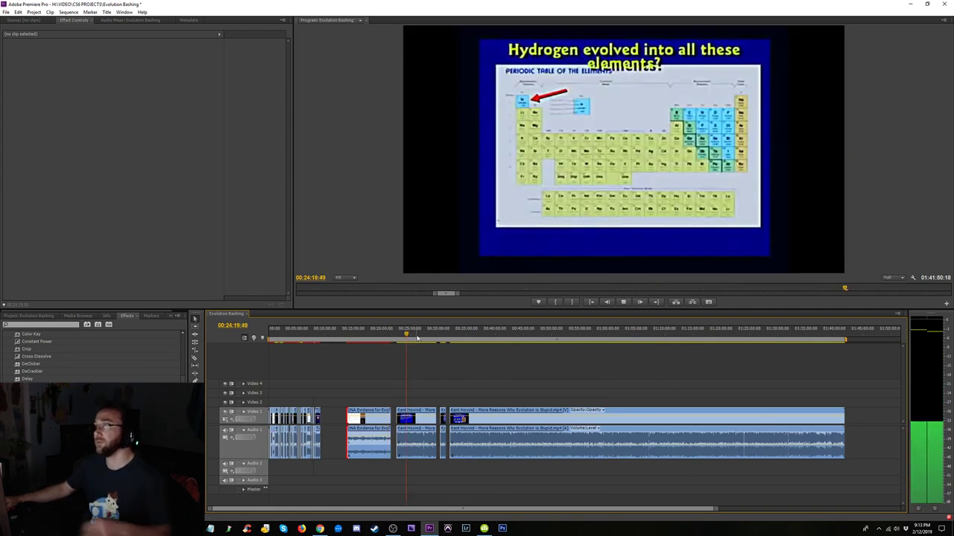
click(420, 336)
mouse_move(421, 338)
mouse_down()
mouse_move(431, 337)
mouse_move(410, 336)
mouse_up()
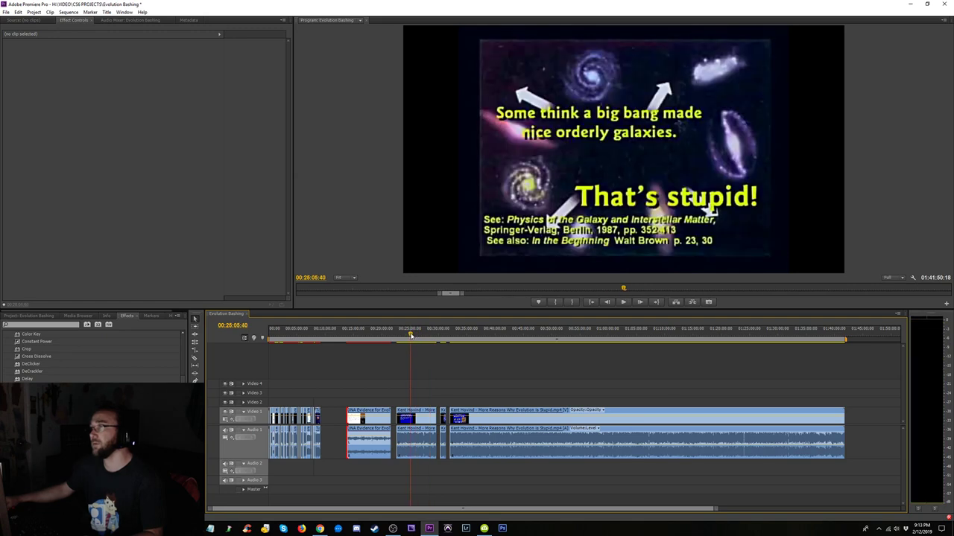
- Shorten the work area to end at 00:09:12:53, just after the Tac Times outro, and go to the Recession of the Moon section
click(304, 335)
click(846, 339)
click(839, 338)
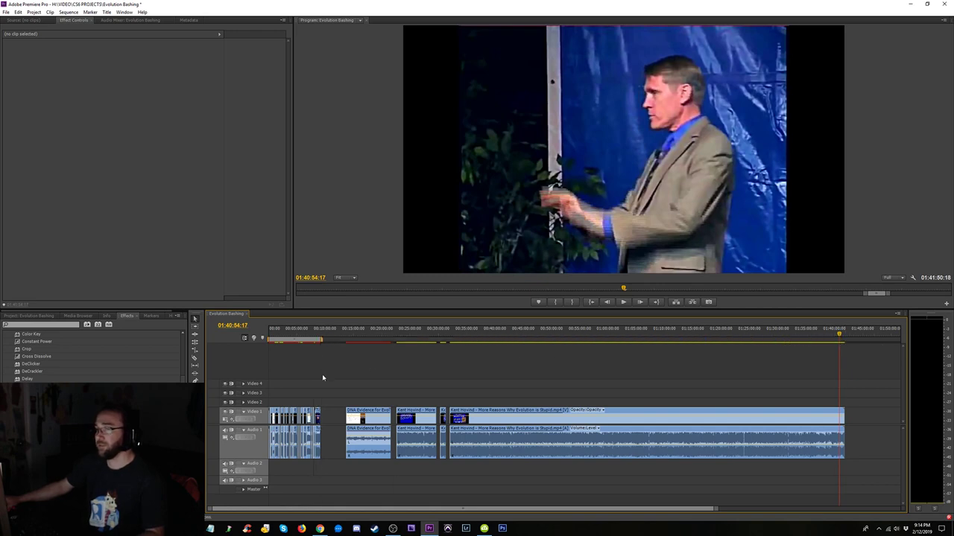
click(314, 337)
key(=)
key(=)
key(=)
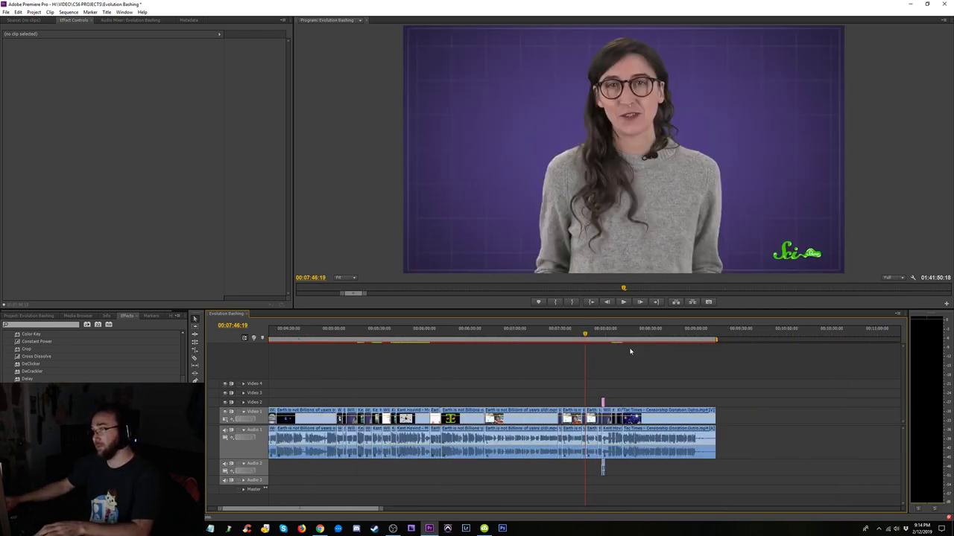
click(491, 341)
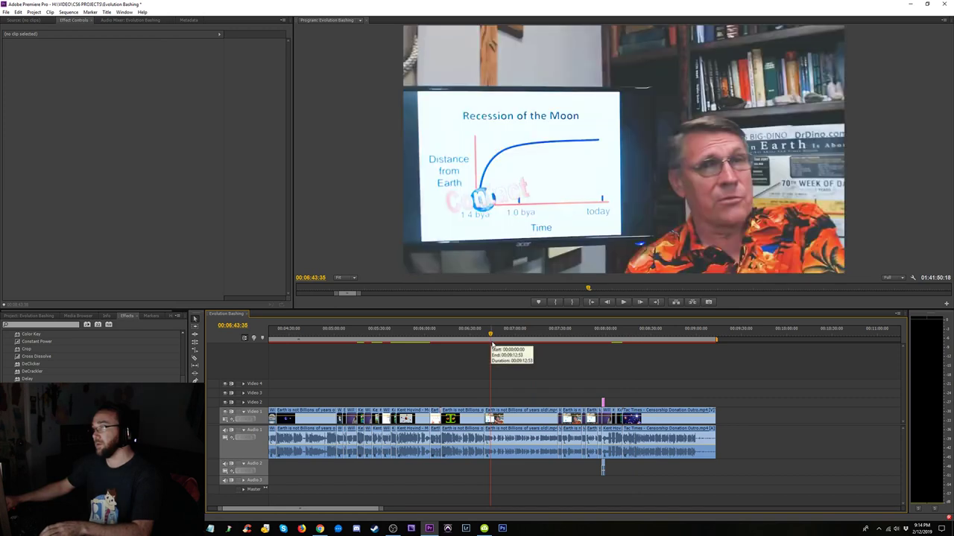
- Look over the edited sequence from the Tac Times outro back to the History of Life on Earth slide
key(-)
click(367, 338)
key(=)
key(=)
key(=)
key(=)
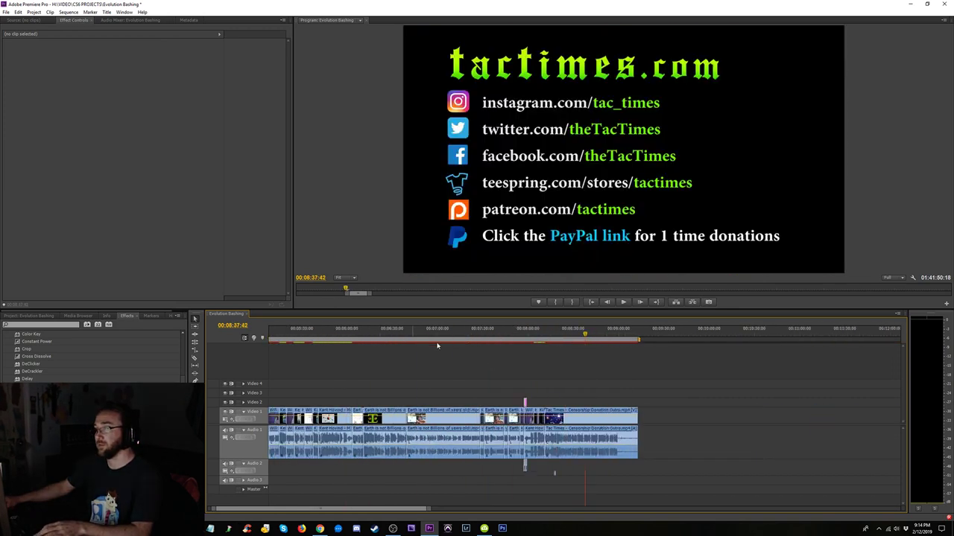
drag(668, 334, 608, 336)
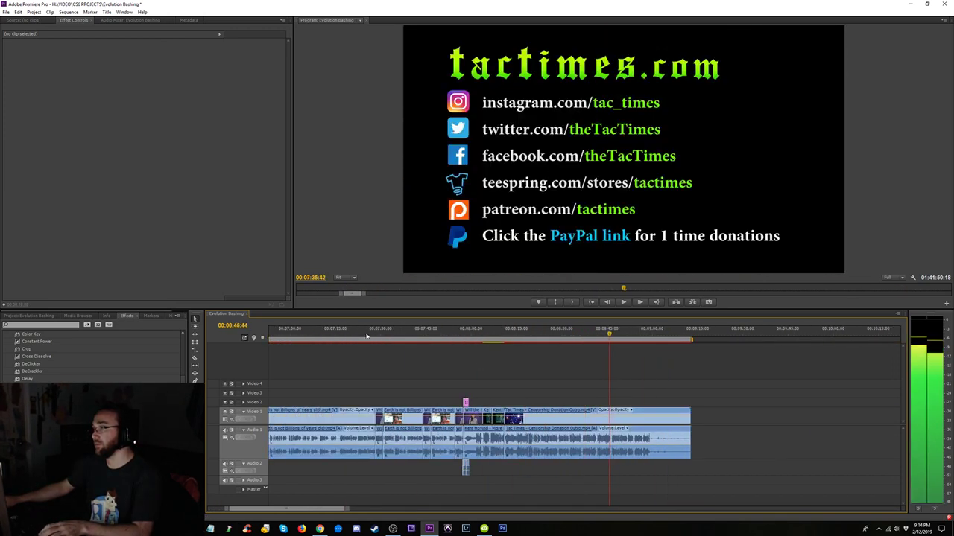
key(minus)
click(351, 336)
key(minus)
key(minus)
drag(332, 338, 305, 344)
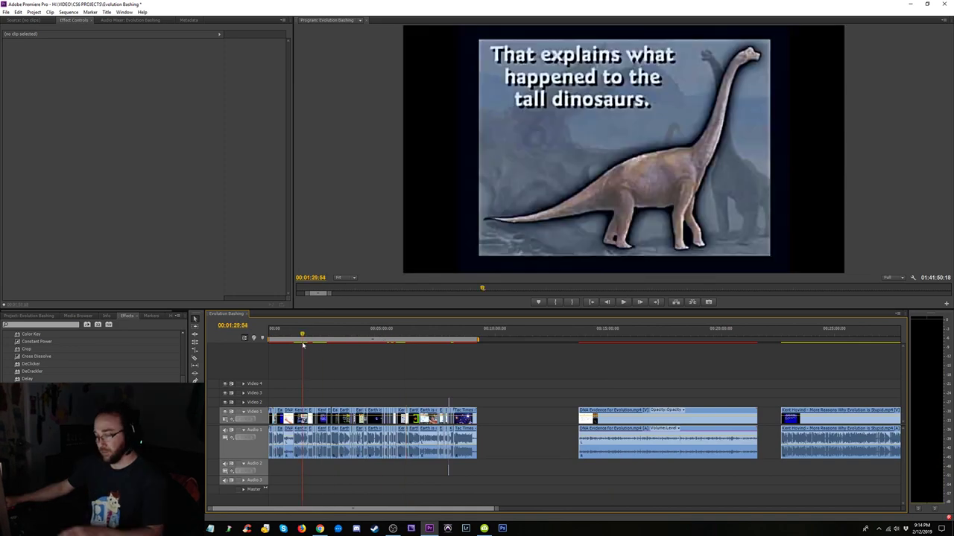
key(minus)
click(295, 339)
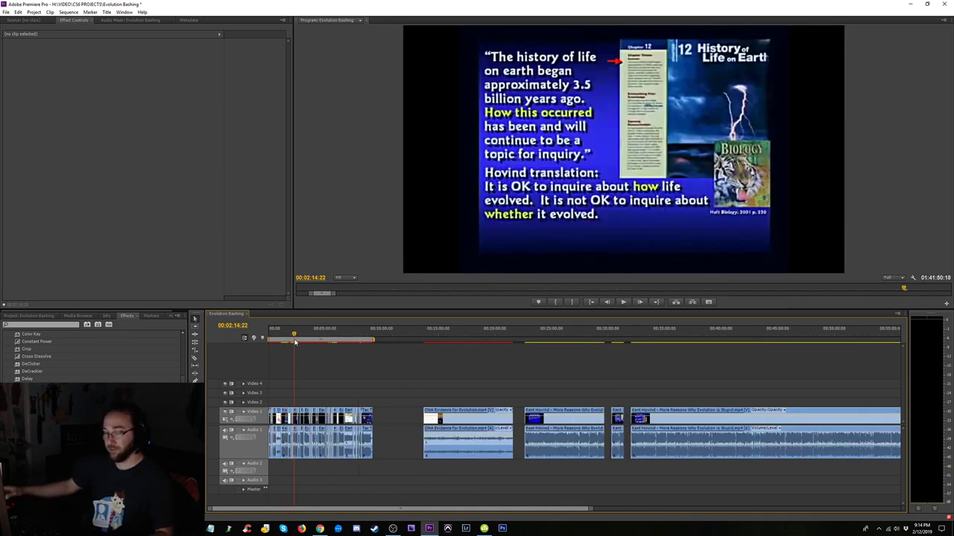
- Set up an H.264 export of the sequence with the output name "The Earth is Not Billions of Years Old (Revised Edit TC)"
key(ctrl+m)
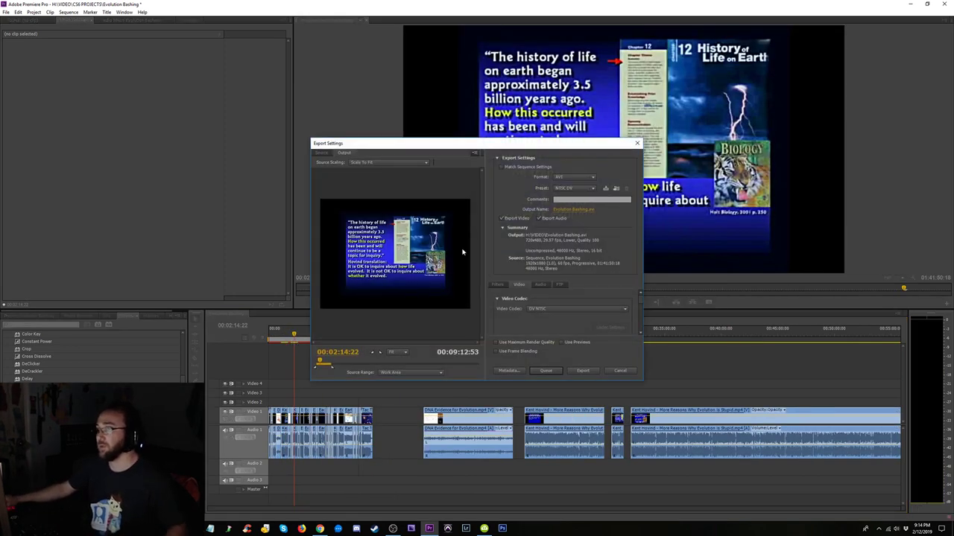
click(573, 177)
click(581, 267)
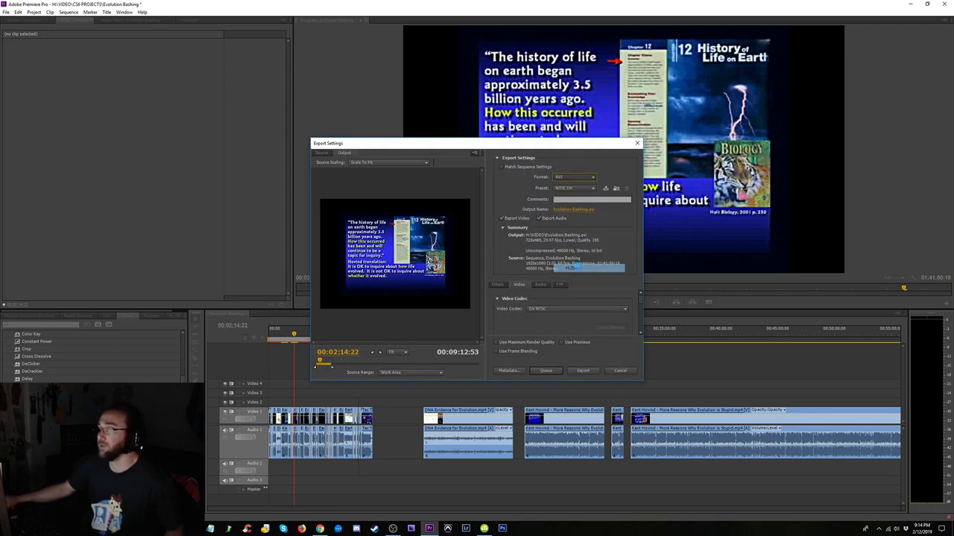
click(584, 211)
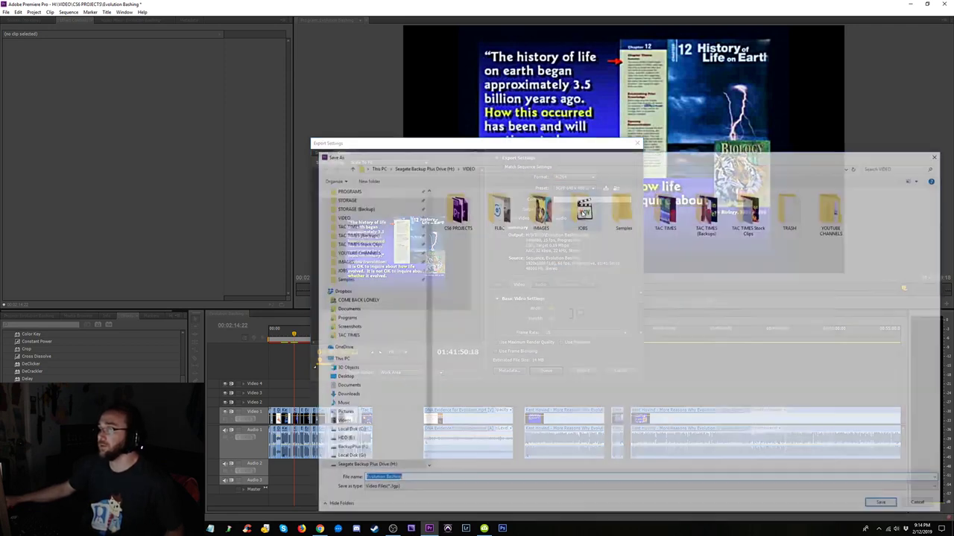
click(406, 480)
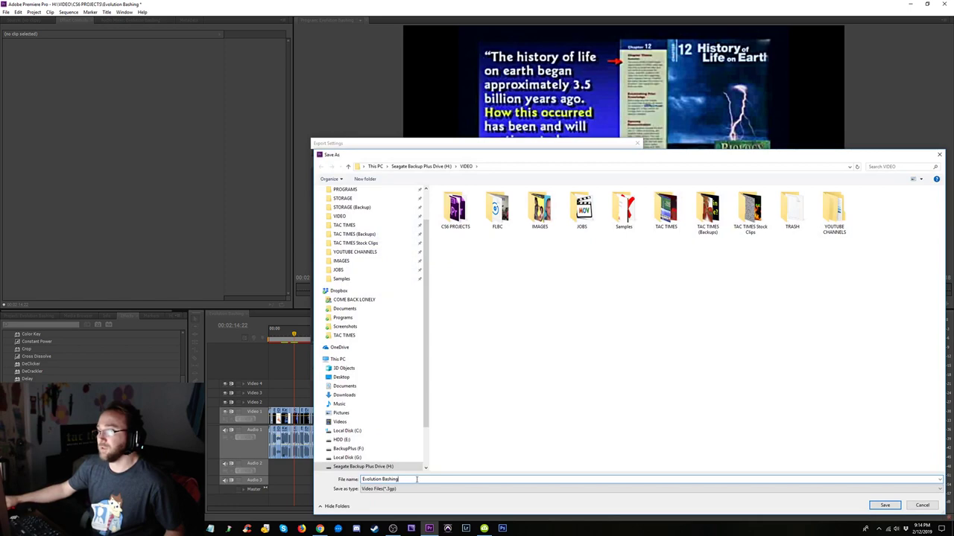
key(ctrl+a)
text(The)
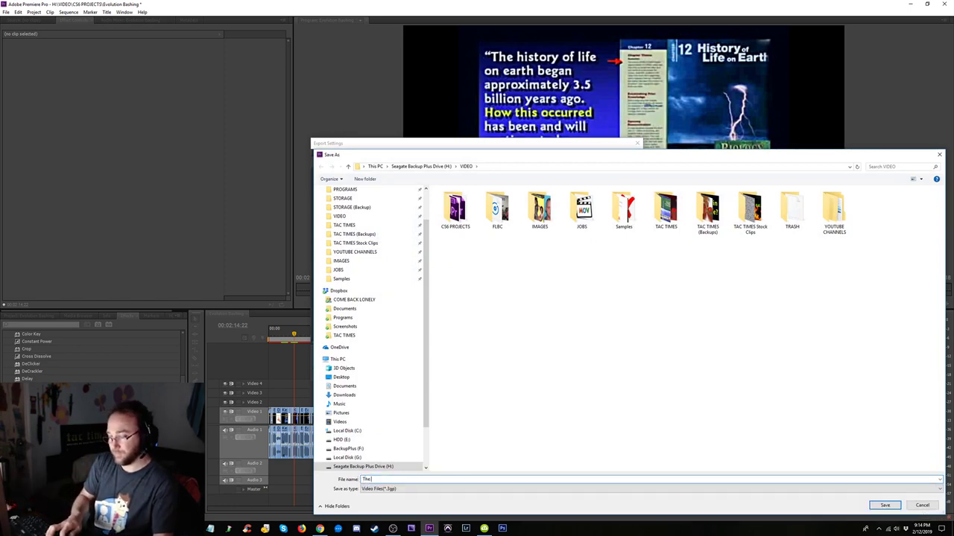
text( Earth is Not Billions of Years Old (Revised Edit TC)
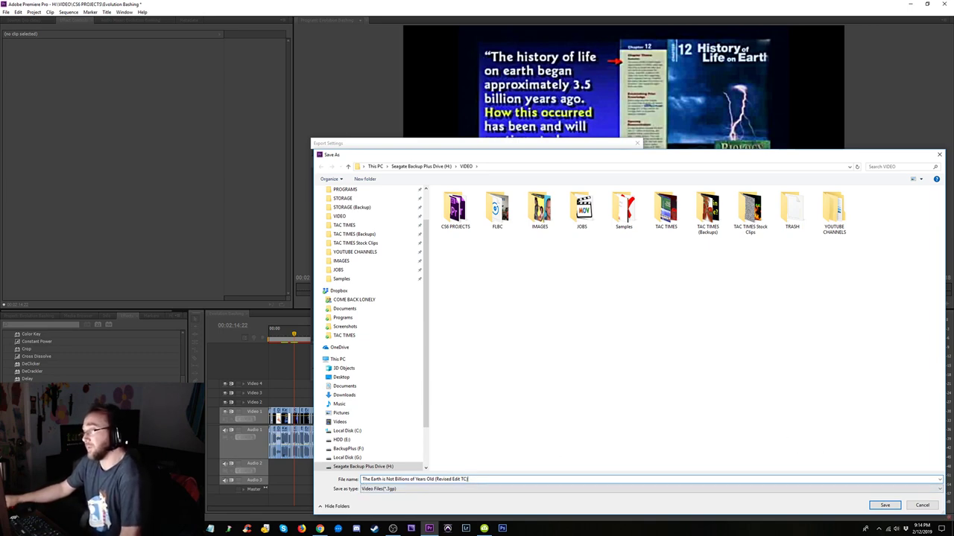
click(888, 506)
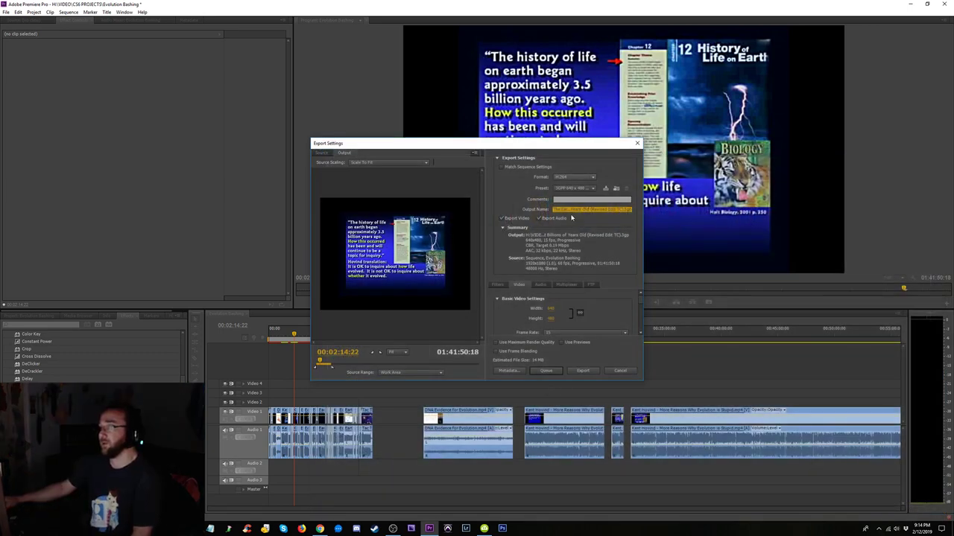
- Apply the TAC TIMES HD 1080p 29.97 (50mbps) preset to the export and check its bitrate settings
click(591, 187)
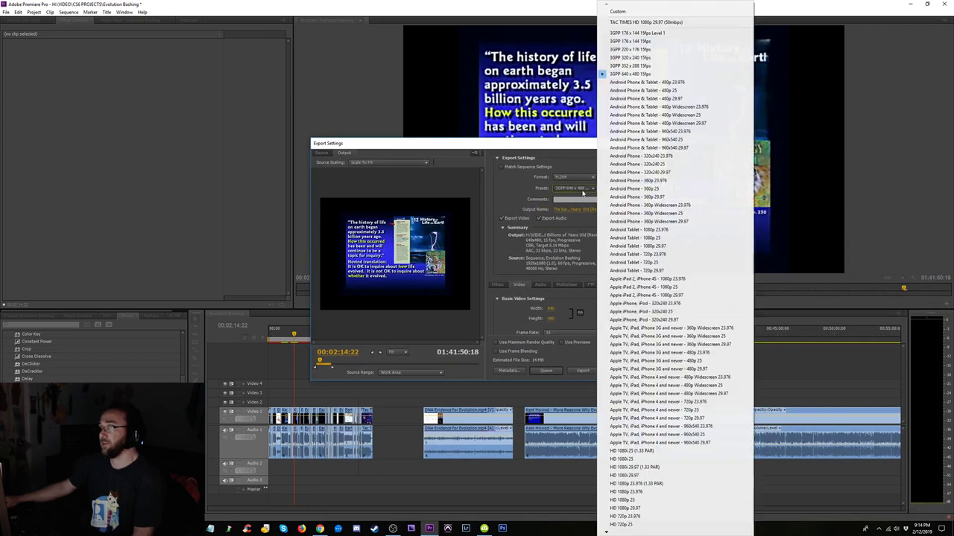
click(684, 34)
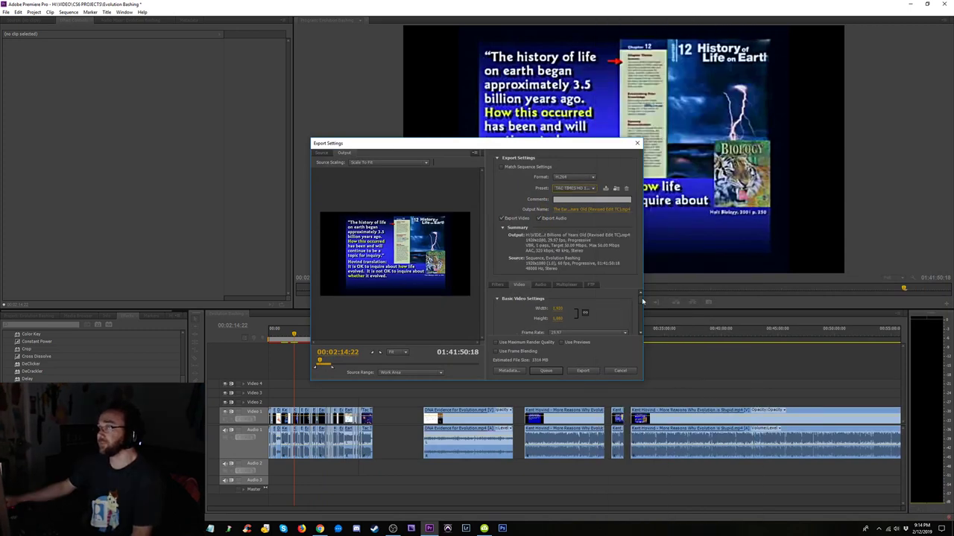
drag(642, 301, 646, 337)
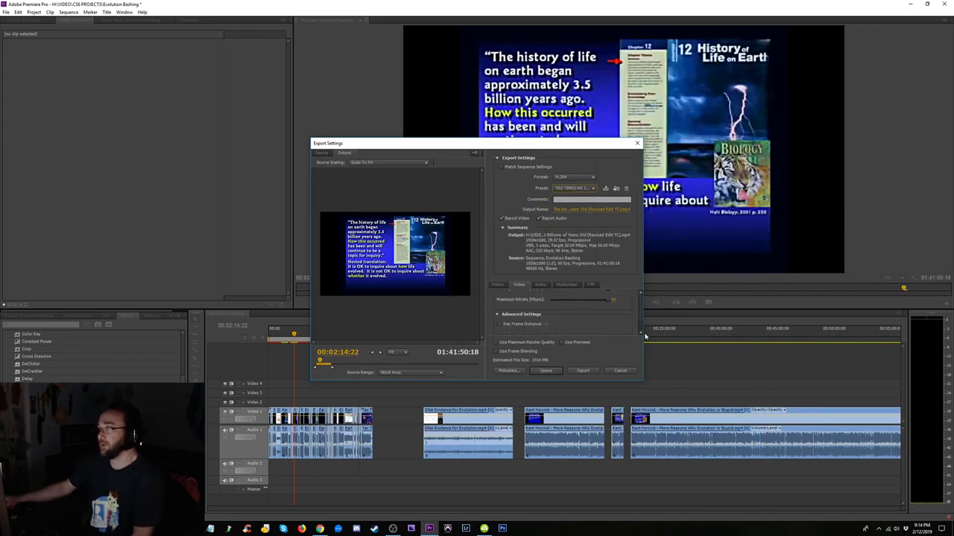
- Send the export to the Adobe Media Encoder queue and start encoding it
click(547, 370)
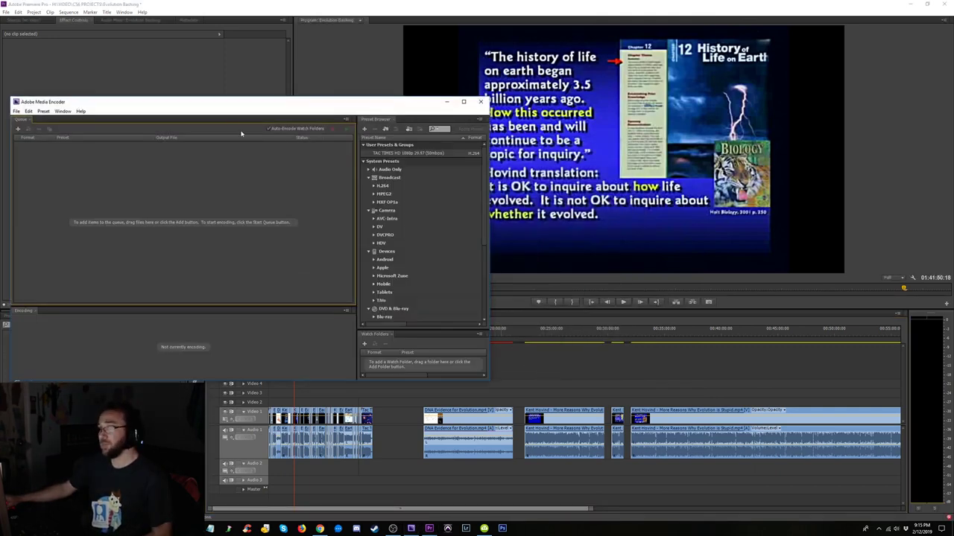
drag(216, 105, 351, 88)
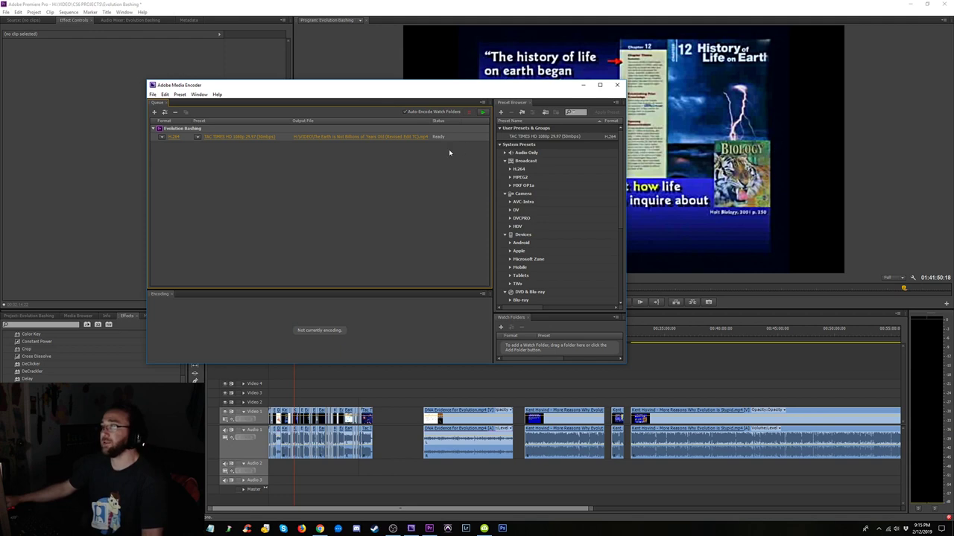
click(482, 111)
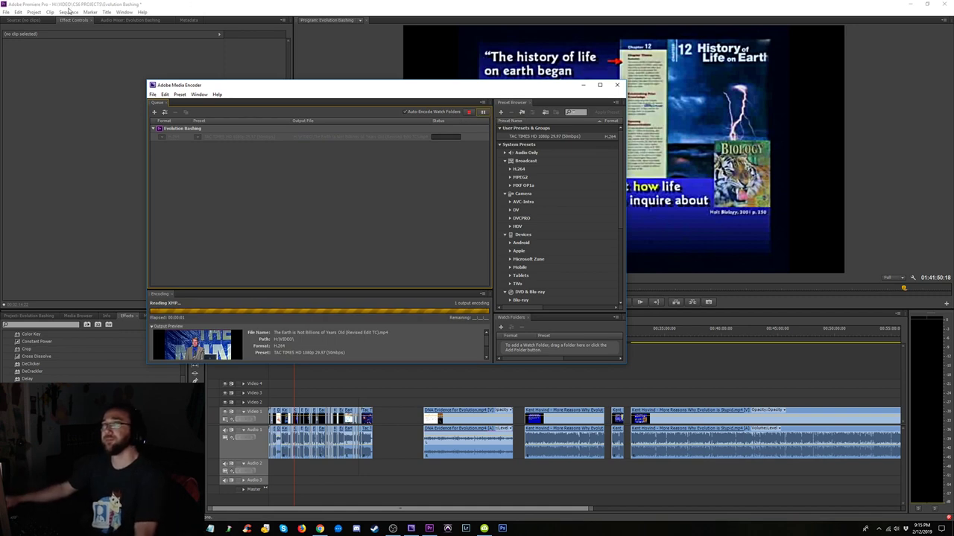
- Open Premiere Pro's keyboard shortcut settings and look up the commands matching "full"
click(6, 12)
click(6, 14)
click(46, 184)
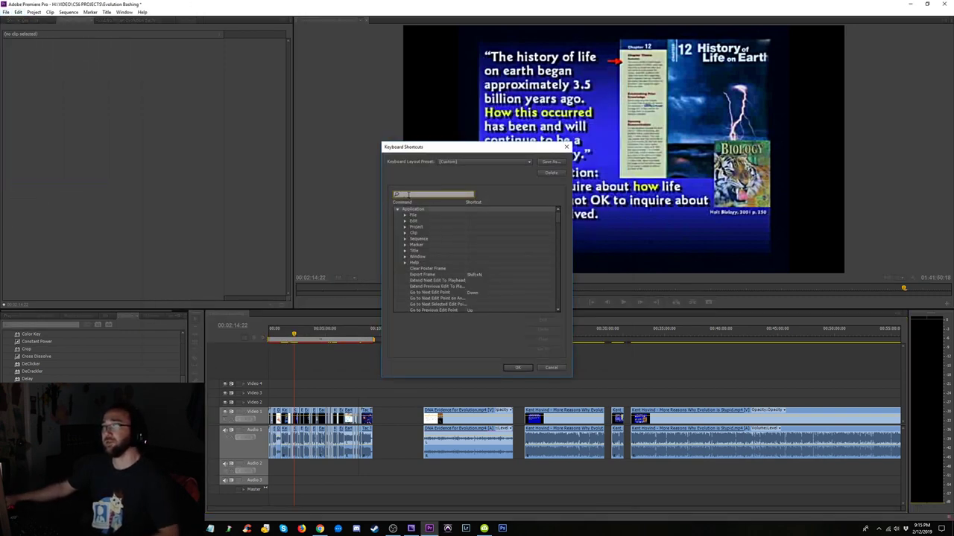
text(full)
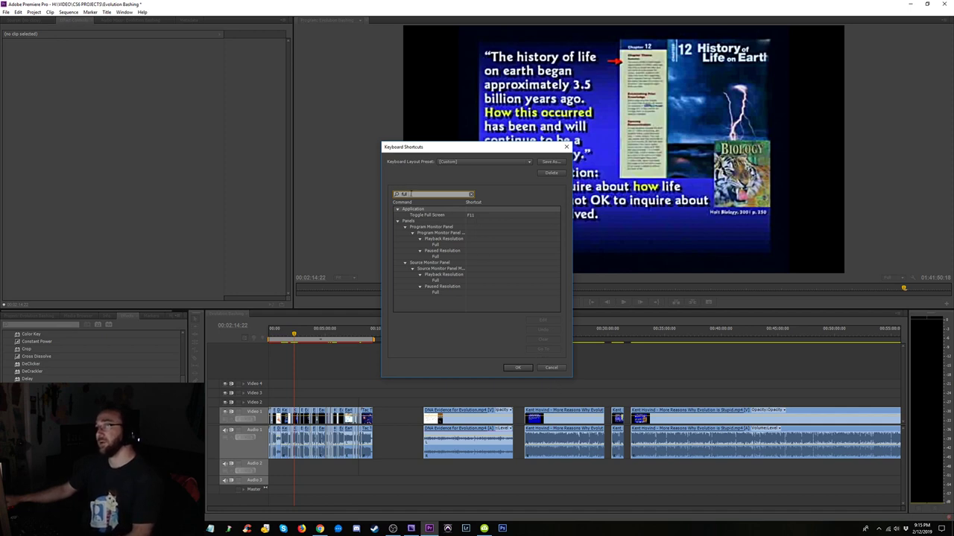
- Look up the shortcuts matching "insert" and close the keyboard shortcut settings without changes
key(BackSpace)
key(BackSpace)
key(BackSpace)
key(BackSpace)
text(insert)
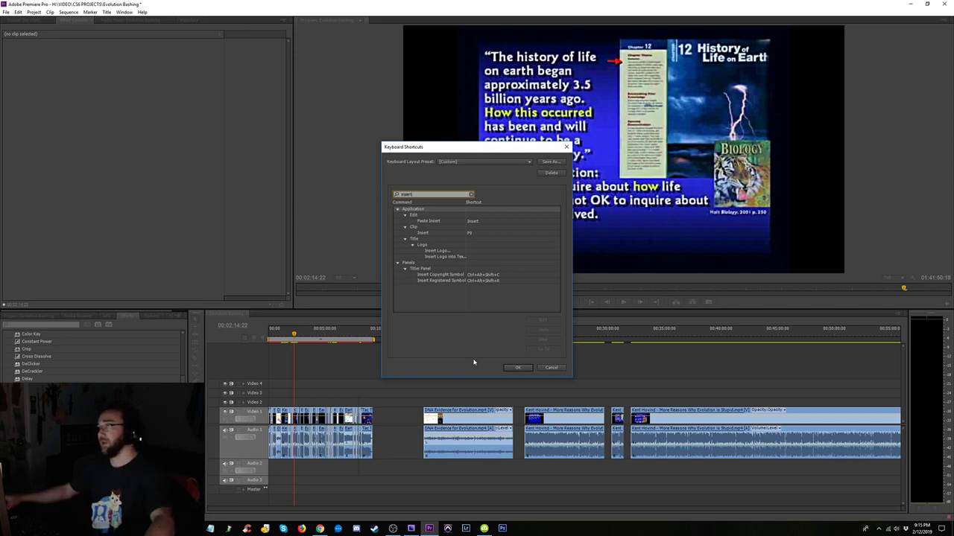
click(550, 368)
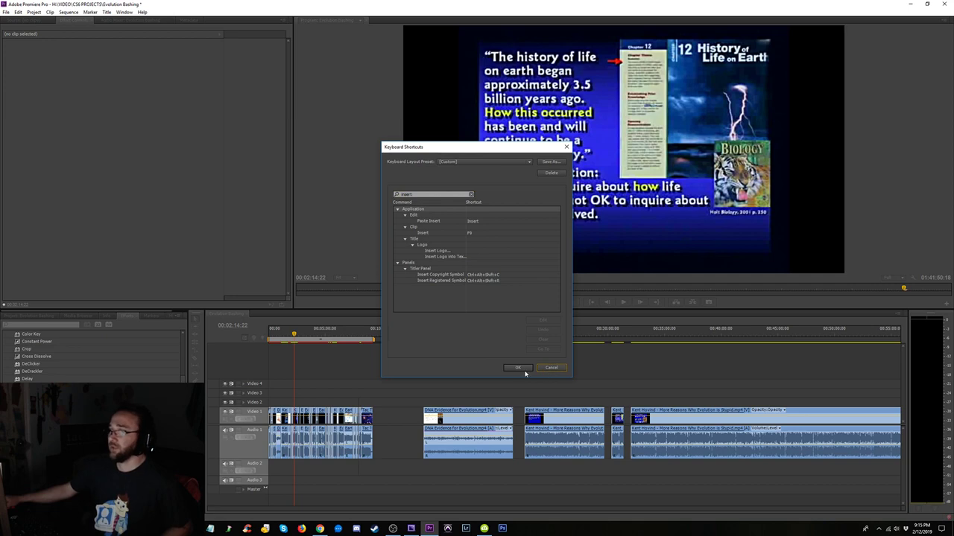
click(550, 368)
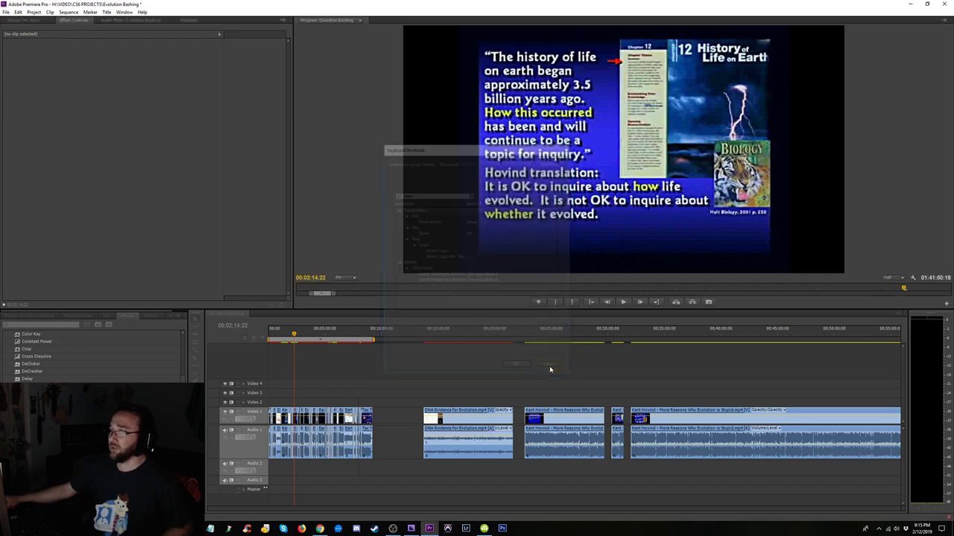
- Switch to Chrome, close the "red x" image search tab and minimize the browser
click(319, 528)
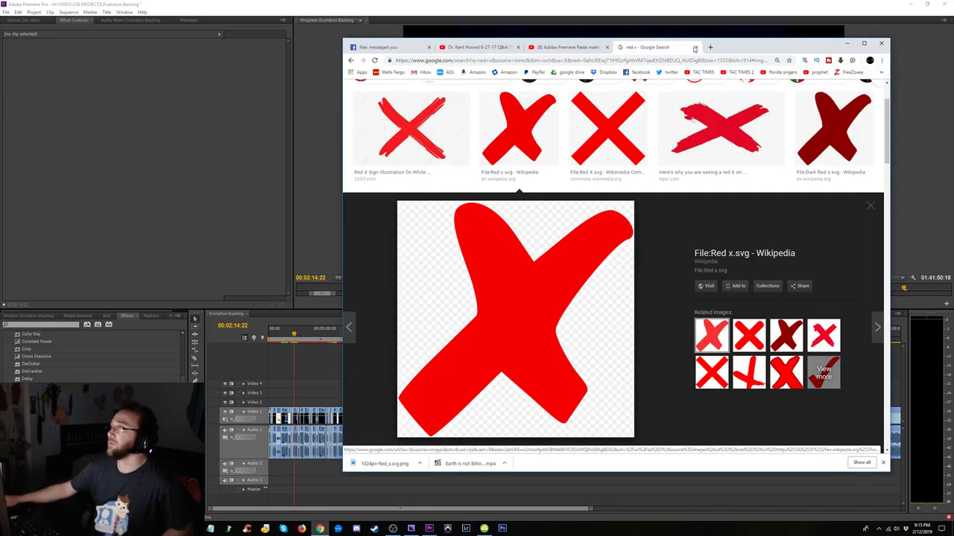
click(696, 47)
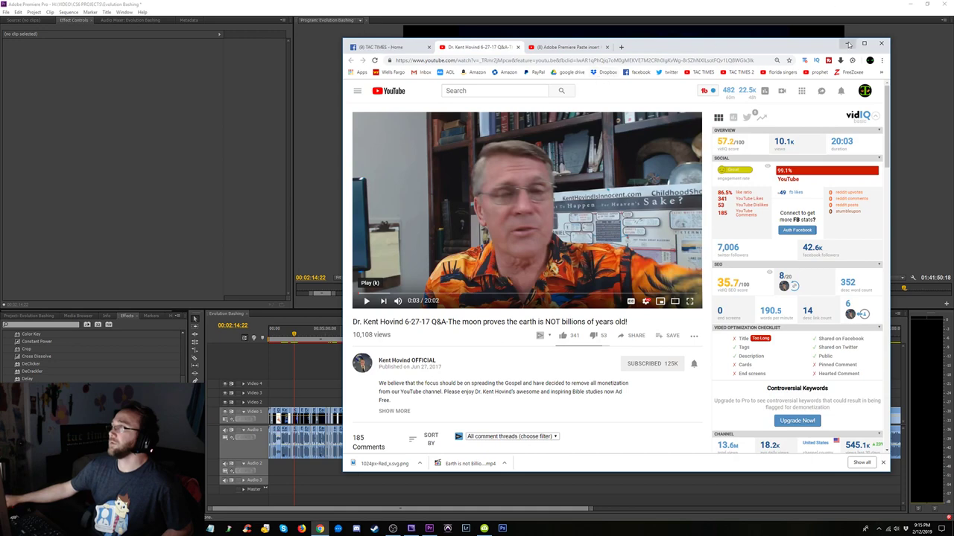
click(848, 44)
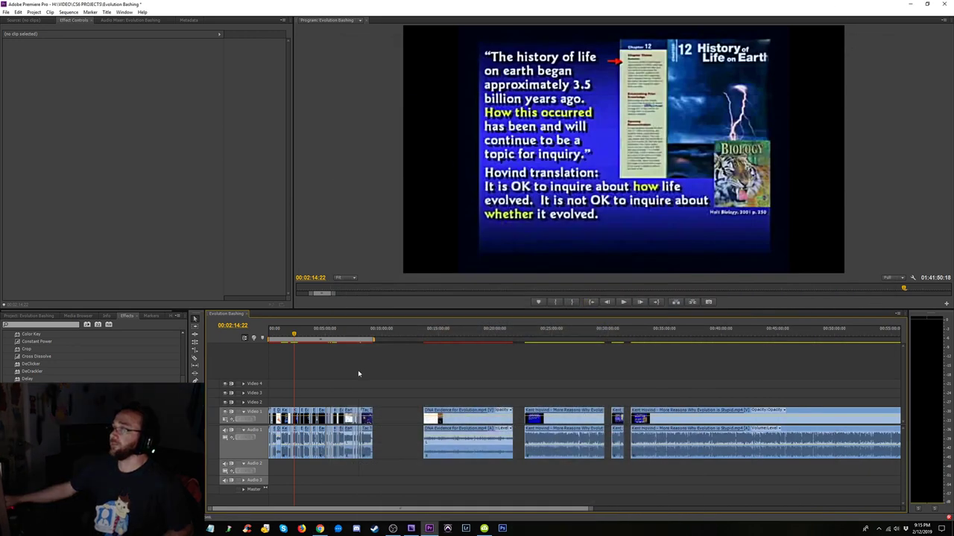
- Go to 00:07:21:38 in the Recession of the Moon section of the sequence
click(350, 334)
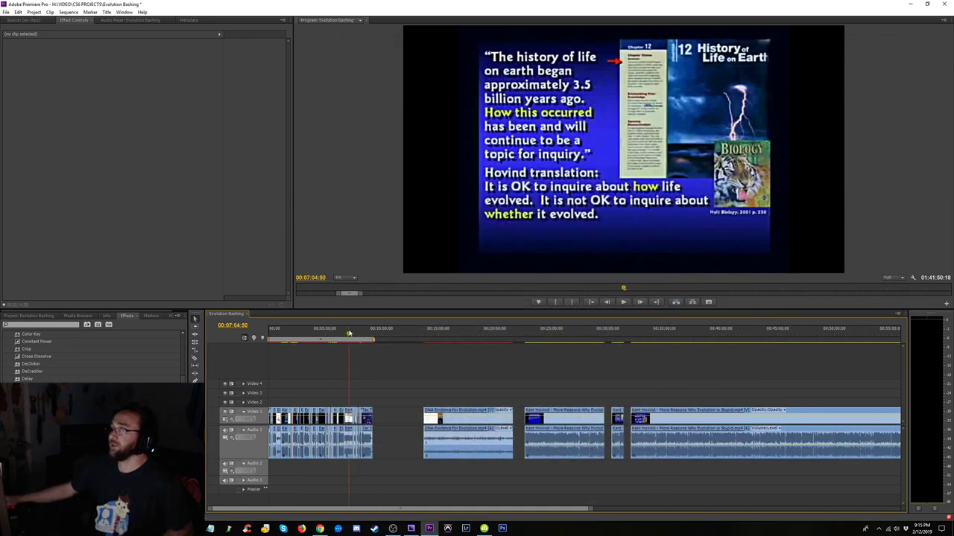
key(=)
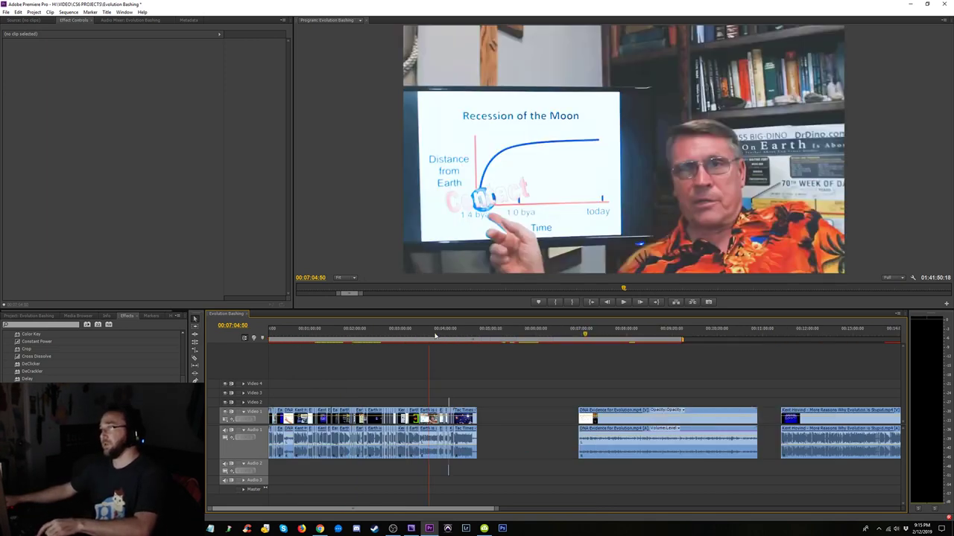
click(597, 334)
key(minus)
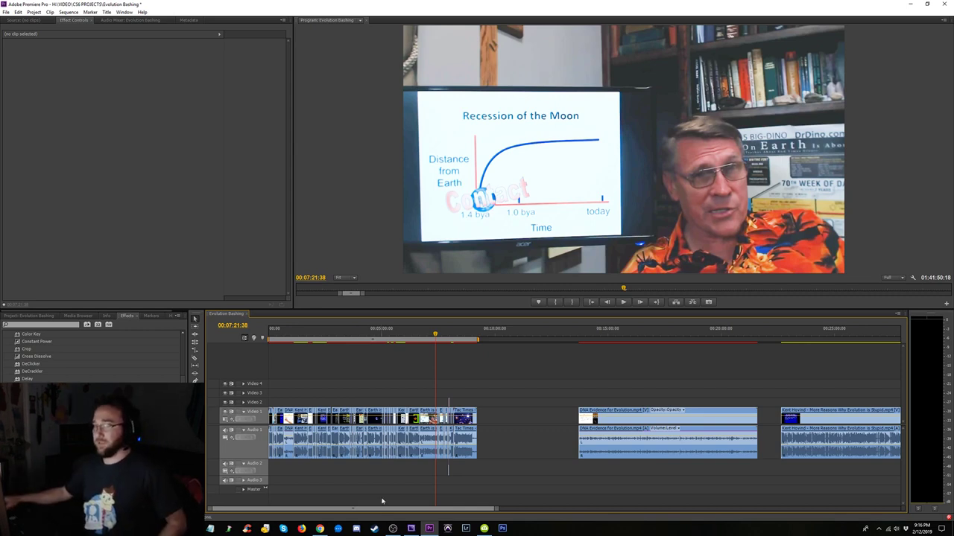
- Switch to Adobe Media Encoder and check the progress of the Evolution Bashing encode
click(409, 529)
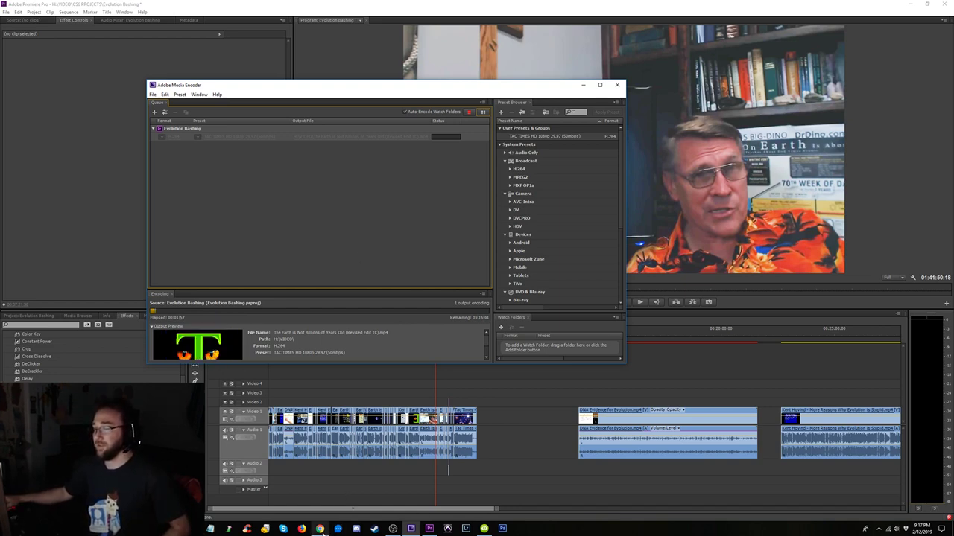
click(393, 529)
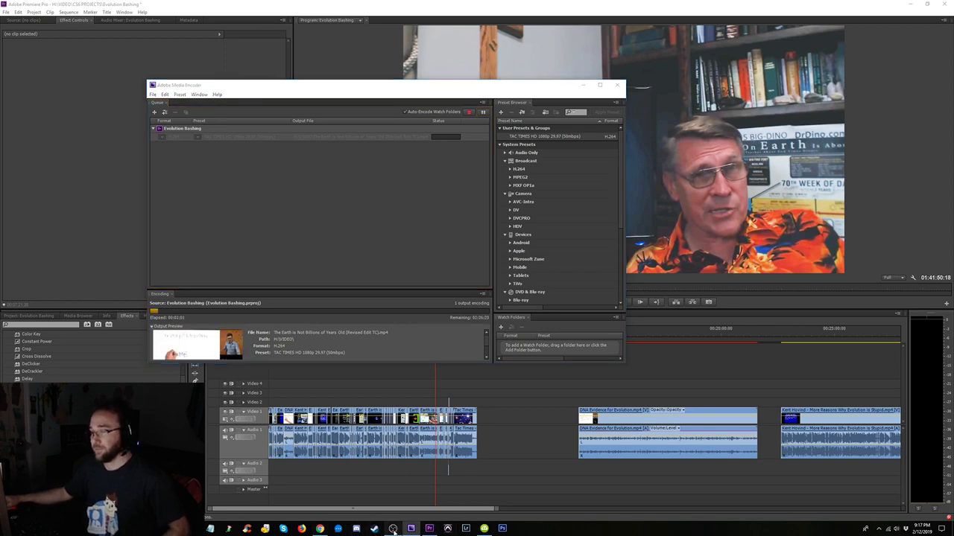